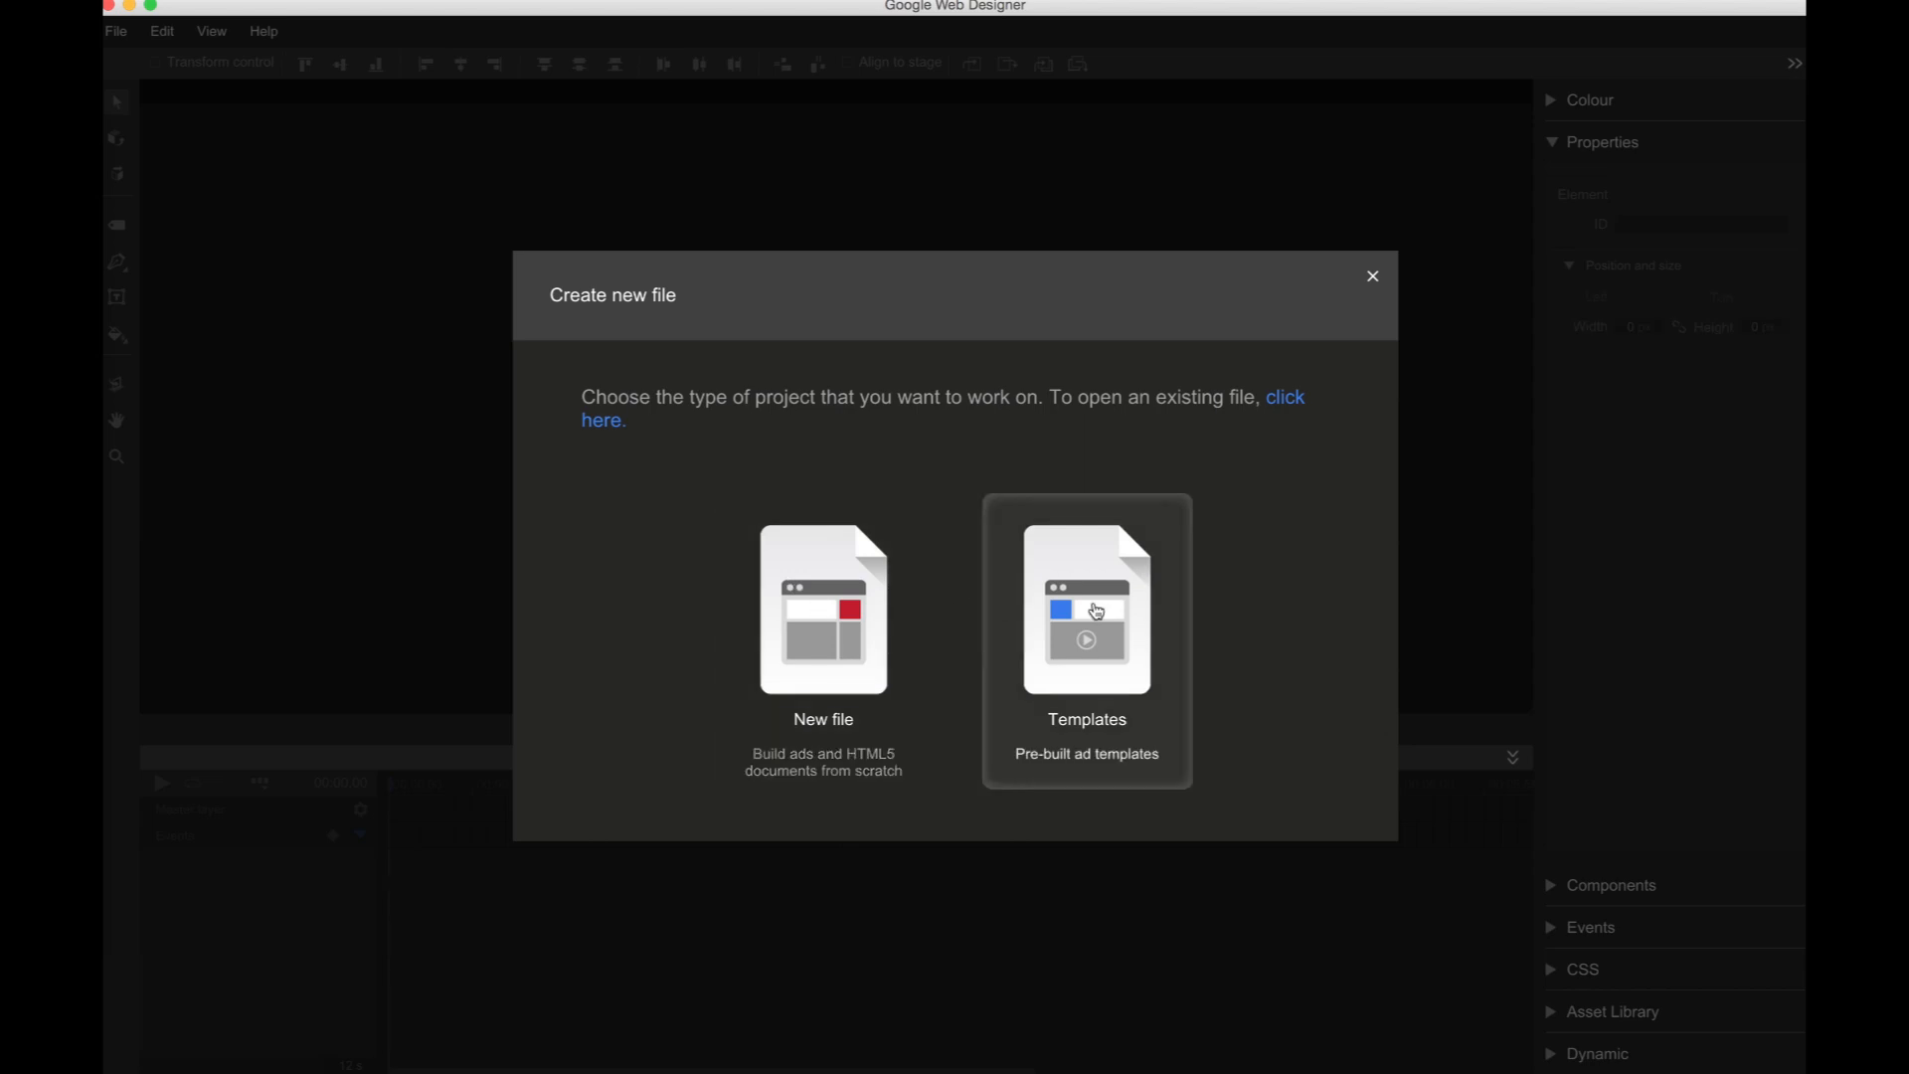
Step: Browse the pre-built ad templates in the template gallery and close it without choosing one
left_click(1096, 610)
mouse_move(1064, 626)
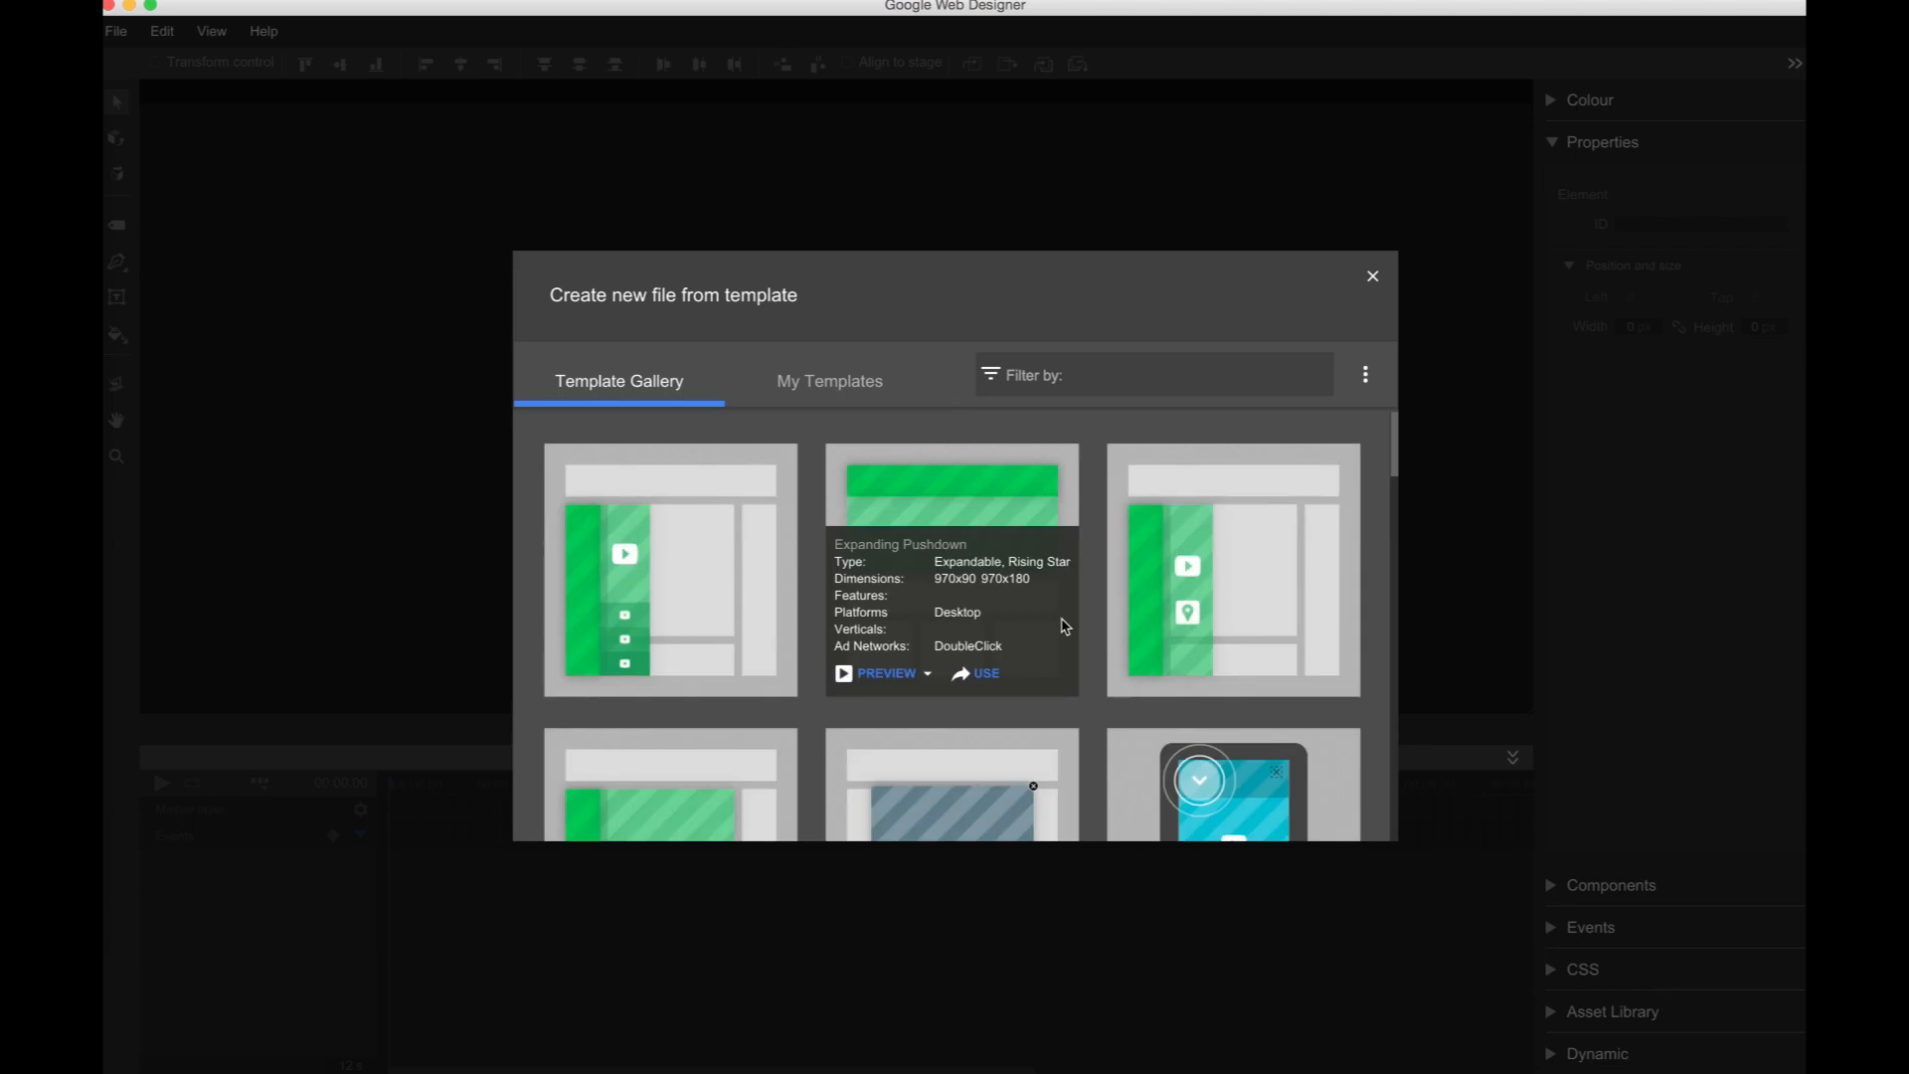
scroll(1064, 625, "down", 8)
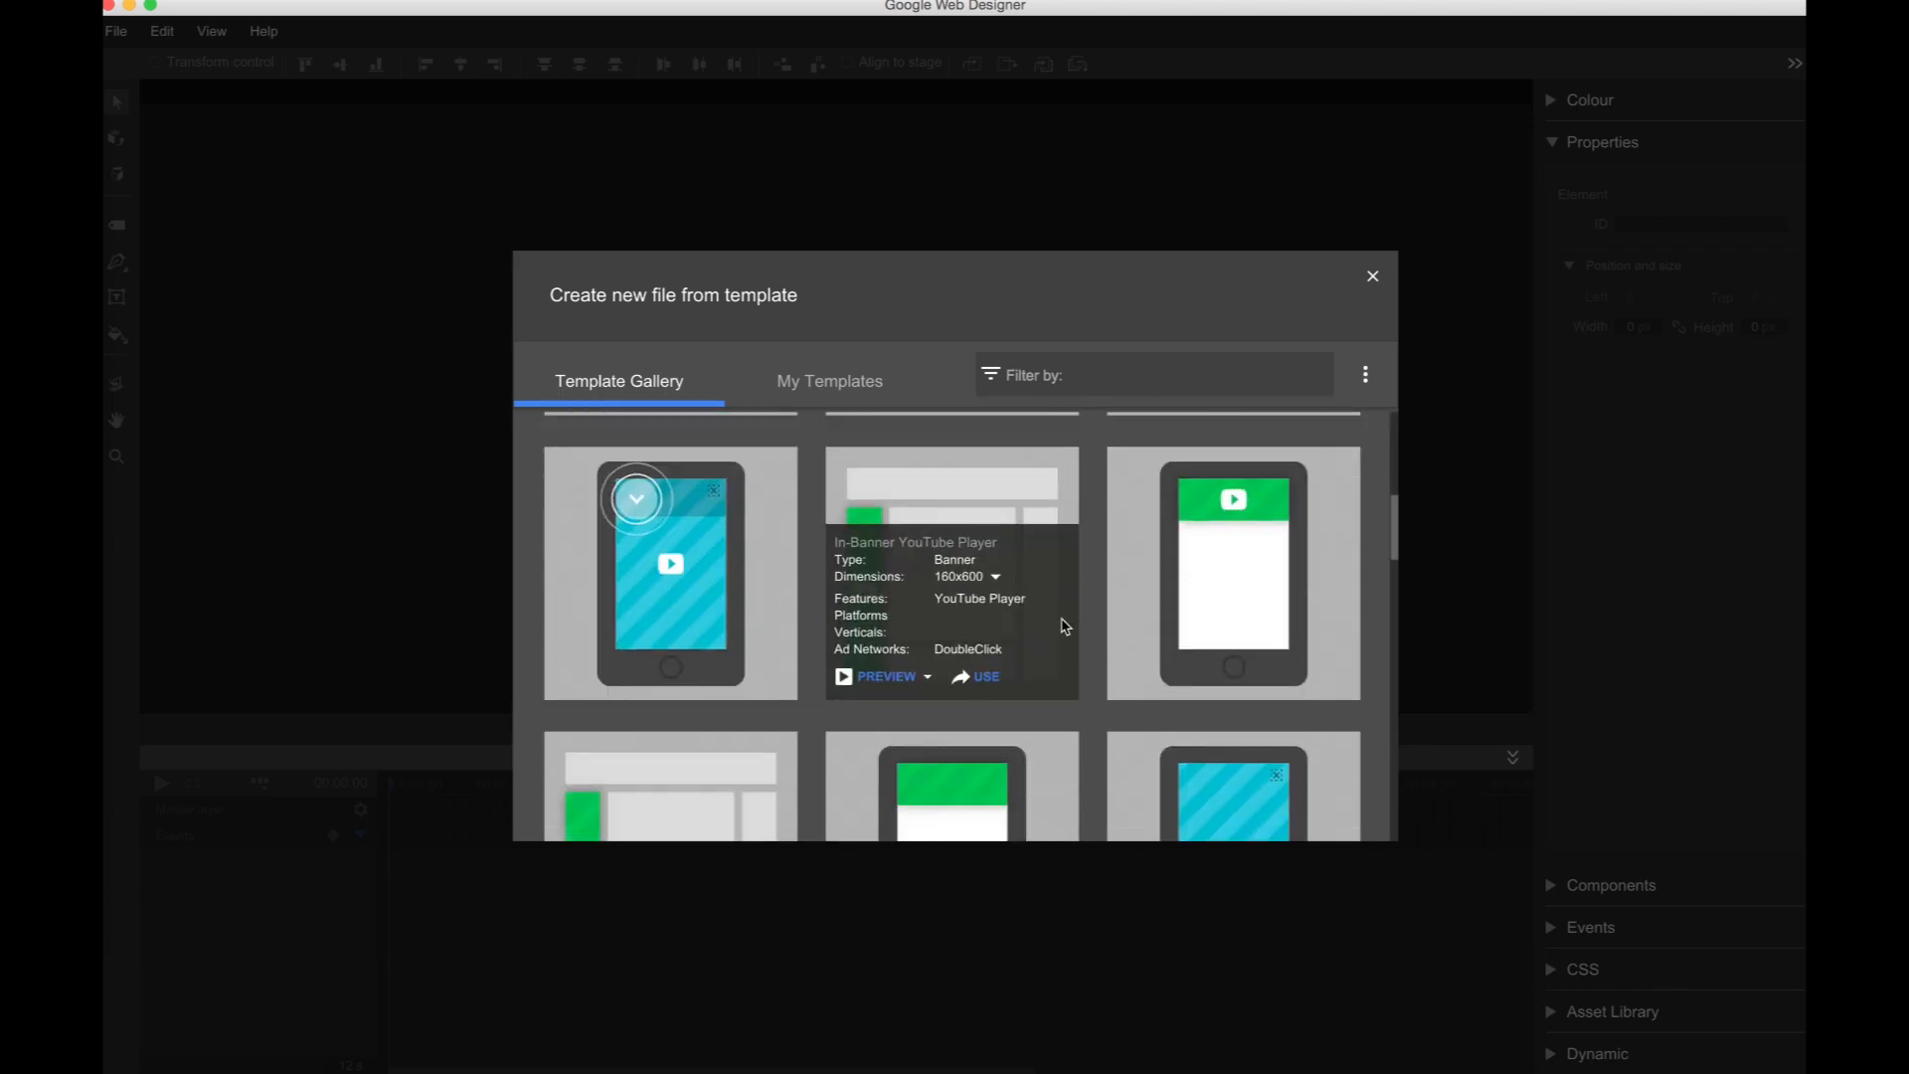
scroll(1064, 626, "down", 10)
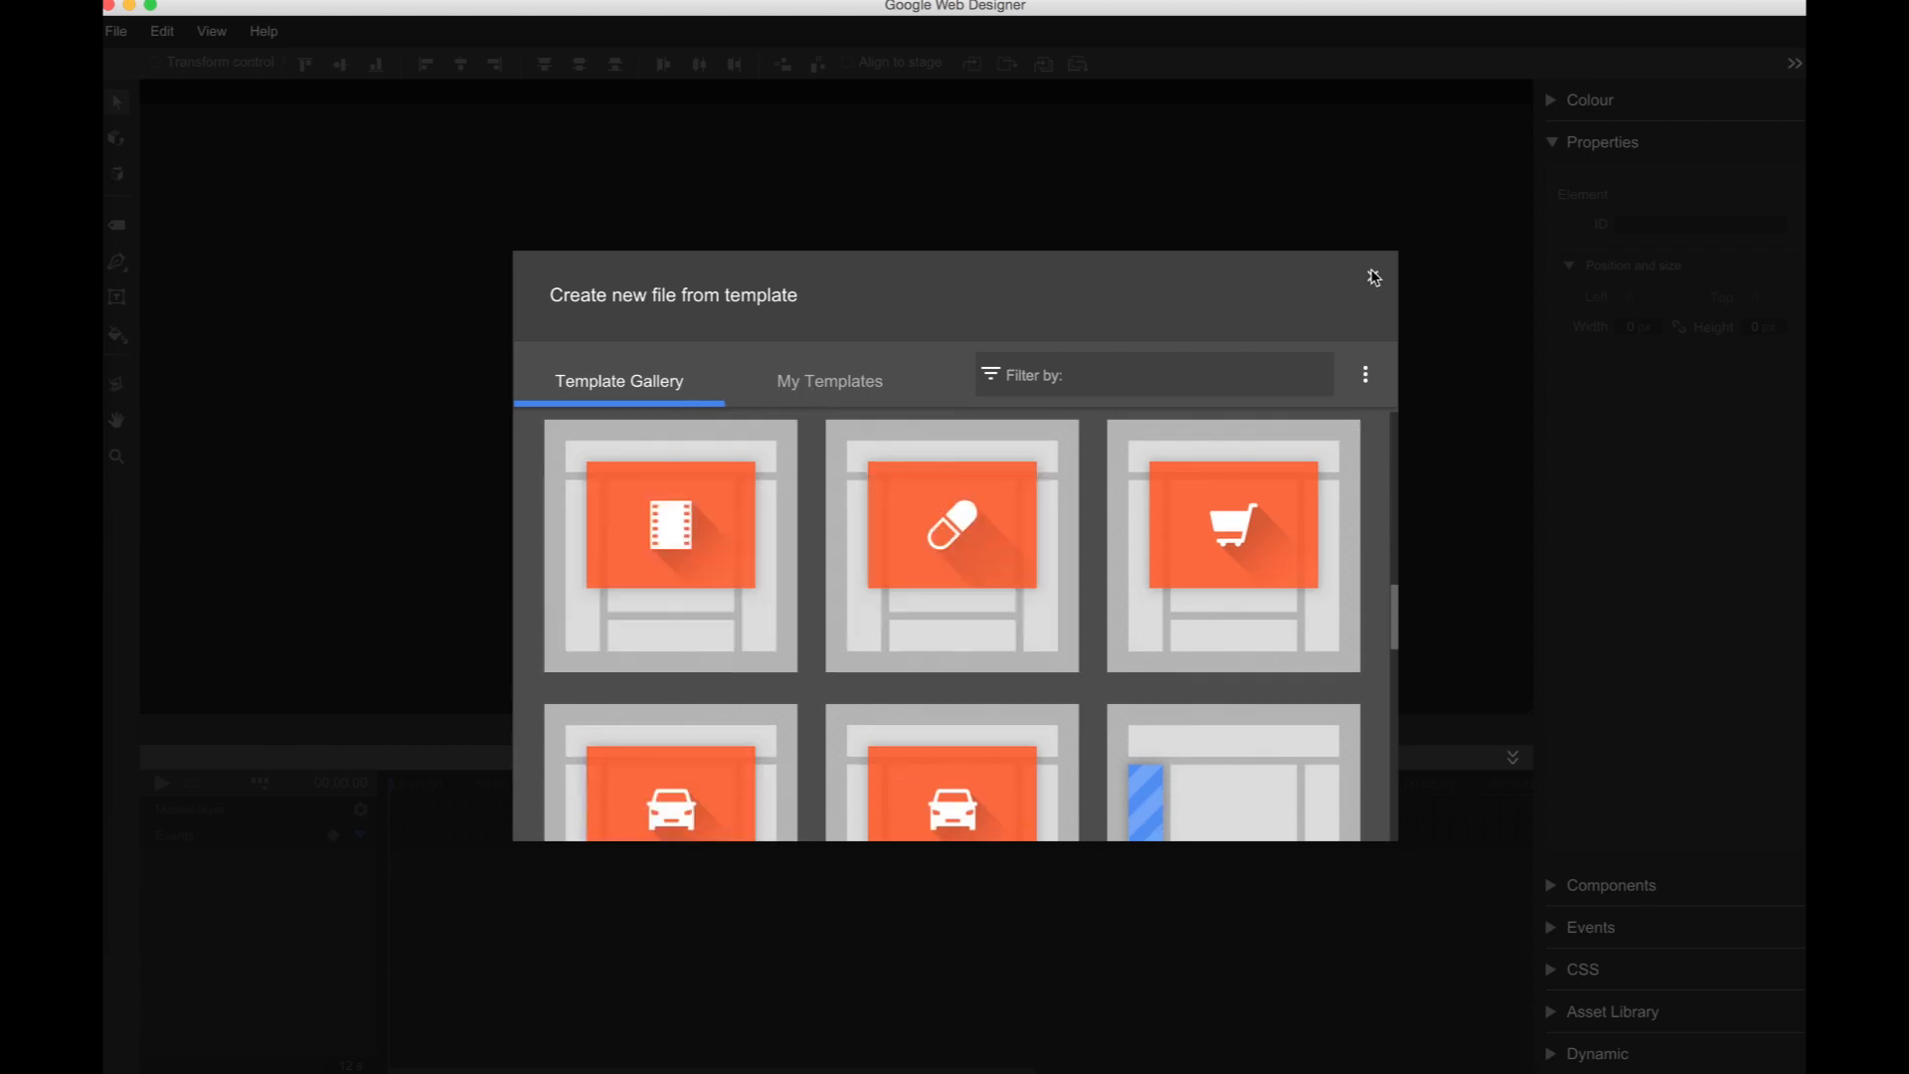
left_click(1373, 277)
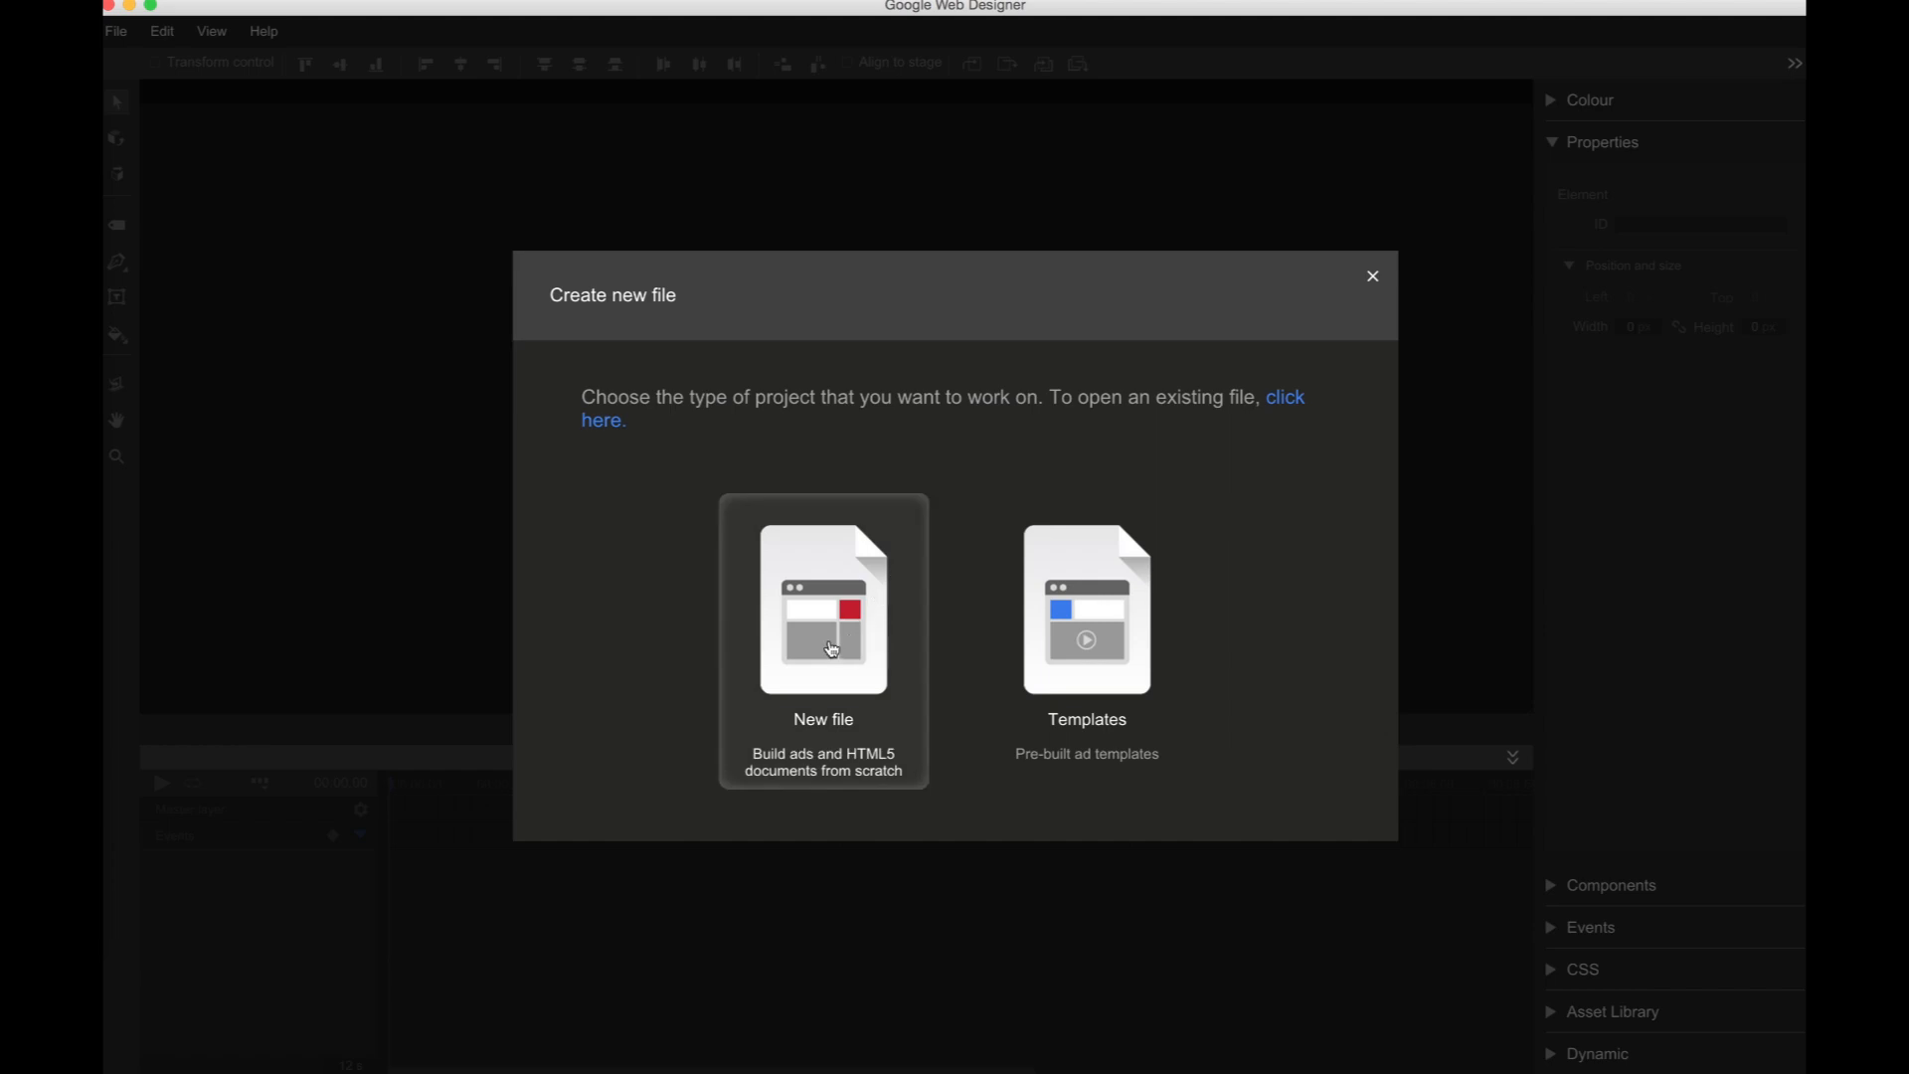
Step: Start a new blank DoubleClick banner file with customised dimensions and a width of 970
left_click(833, 650)
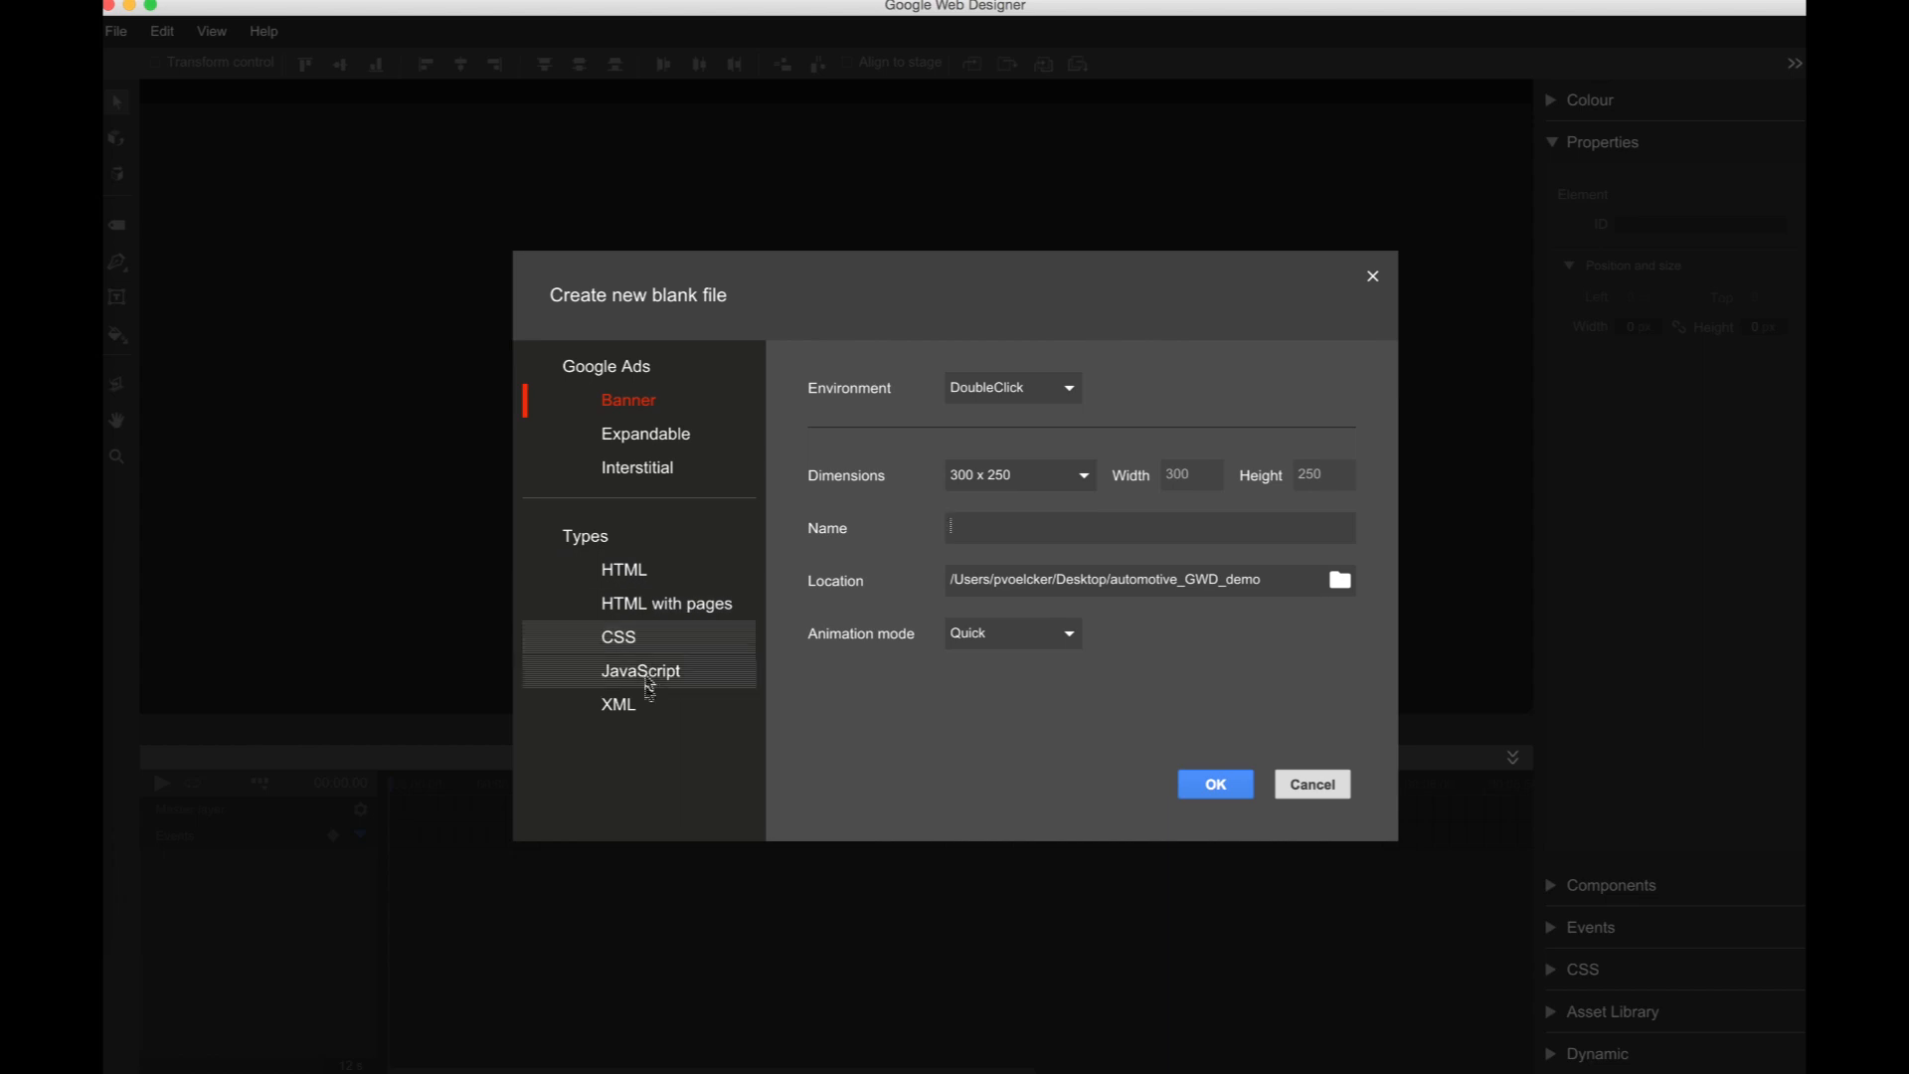
left_click(1072, 392)
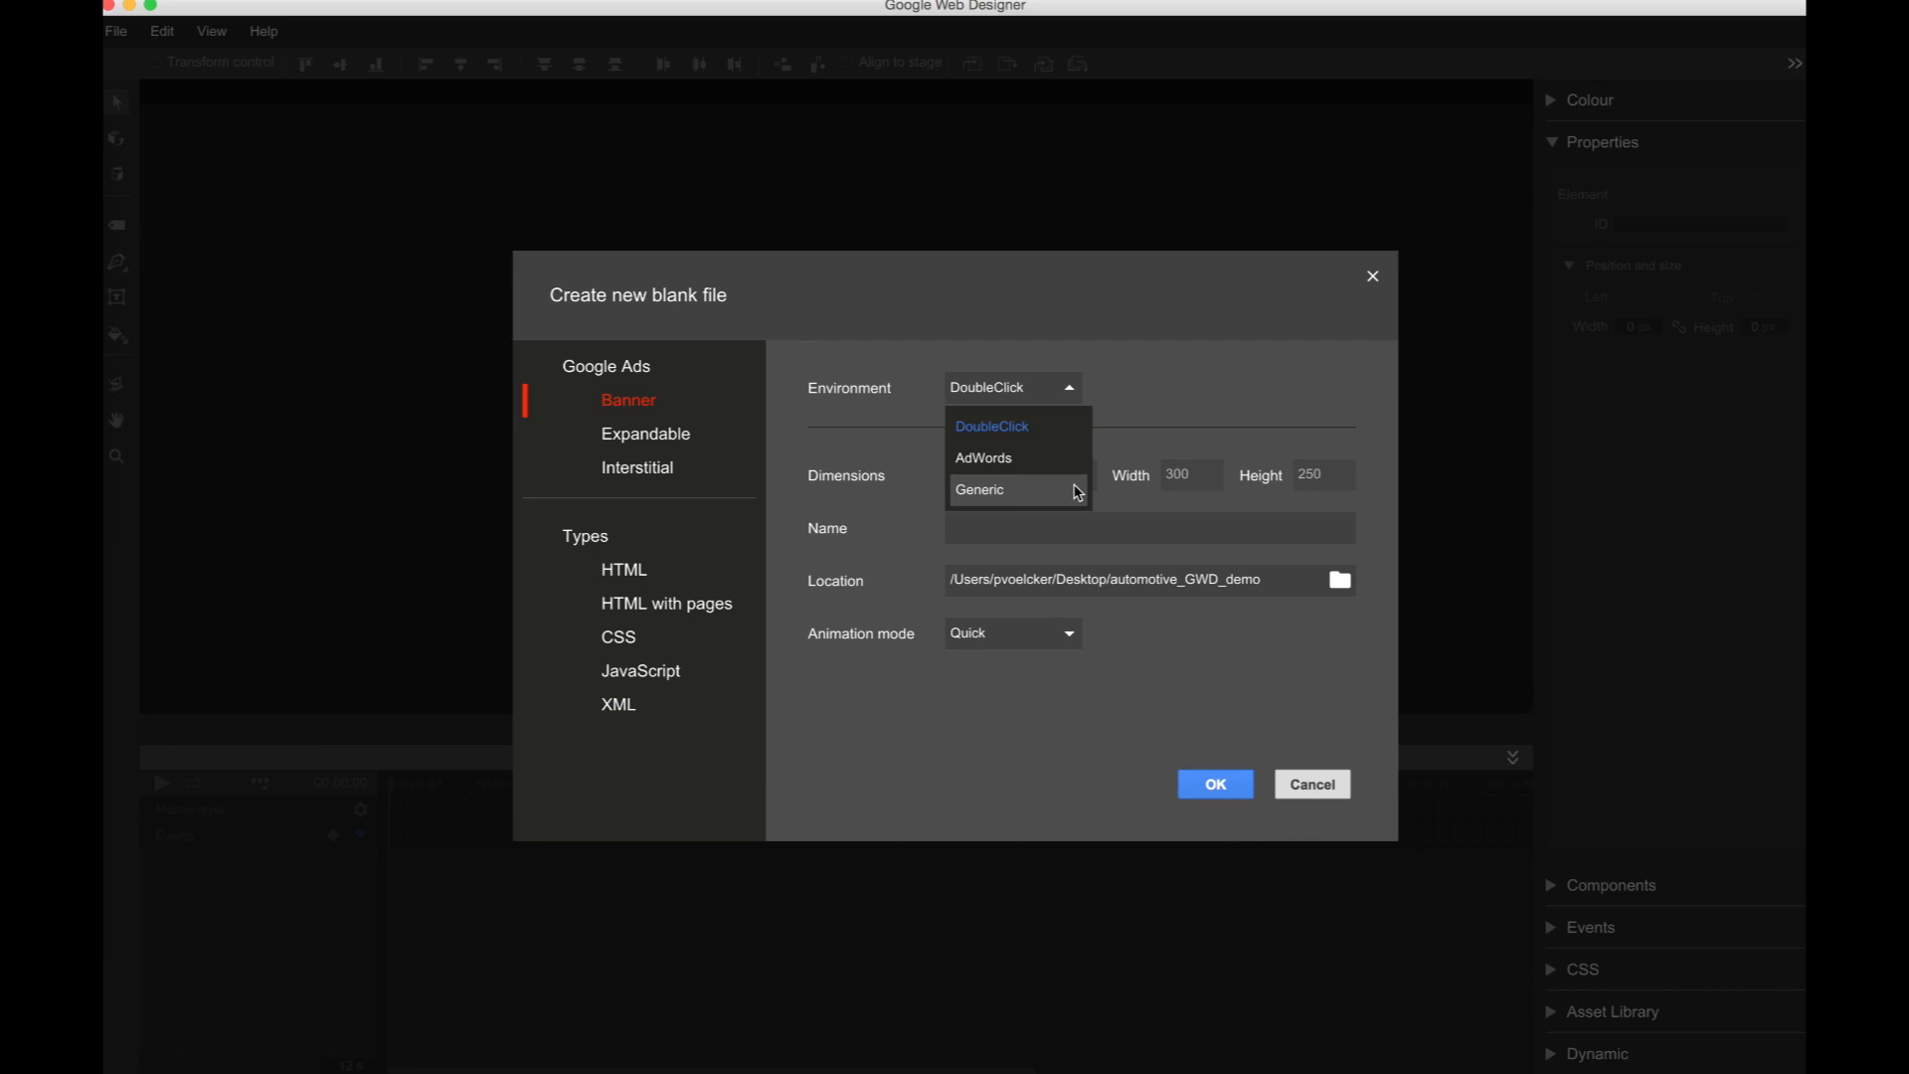
left_click(1072, 388)
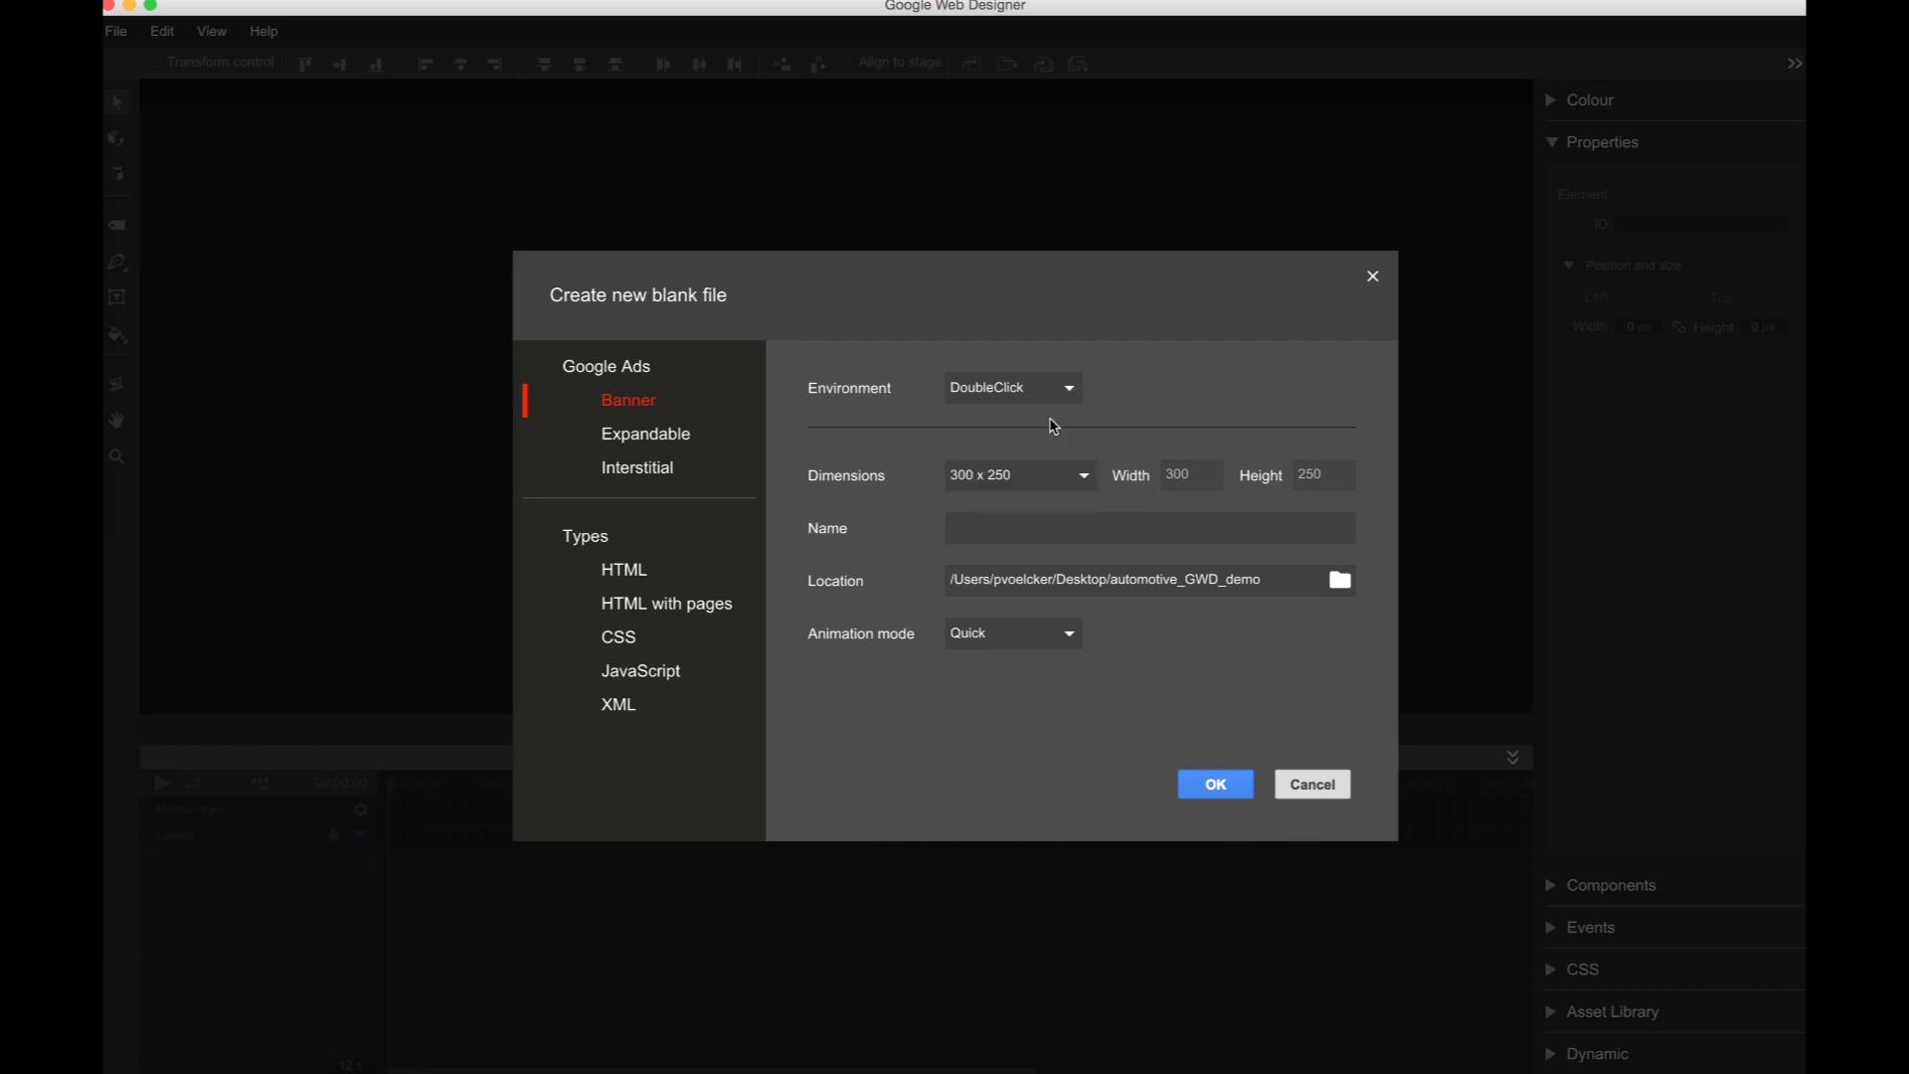
left_click(1087, 482)
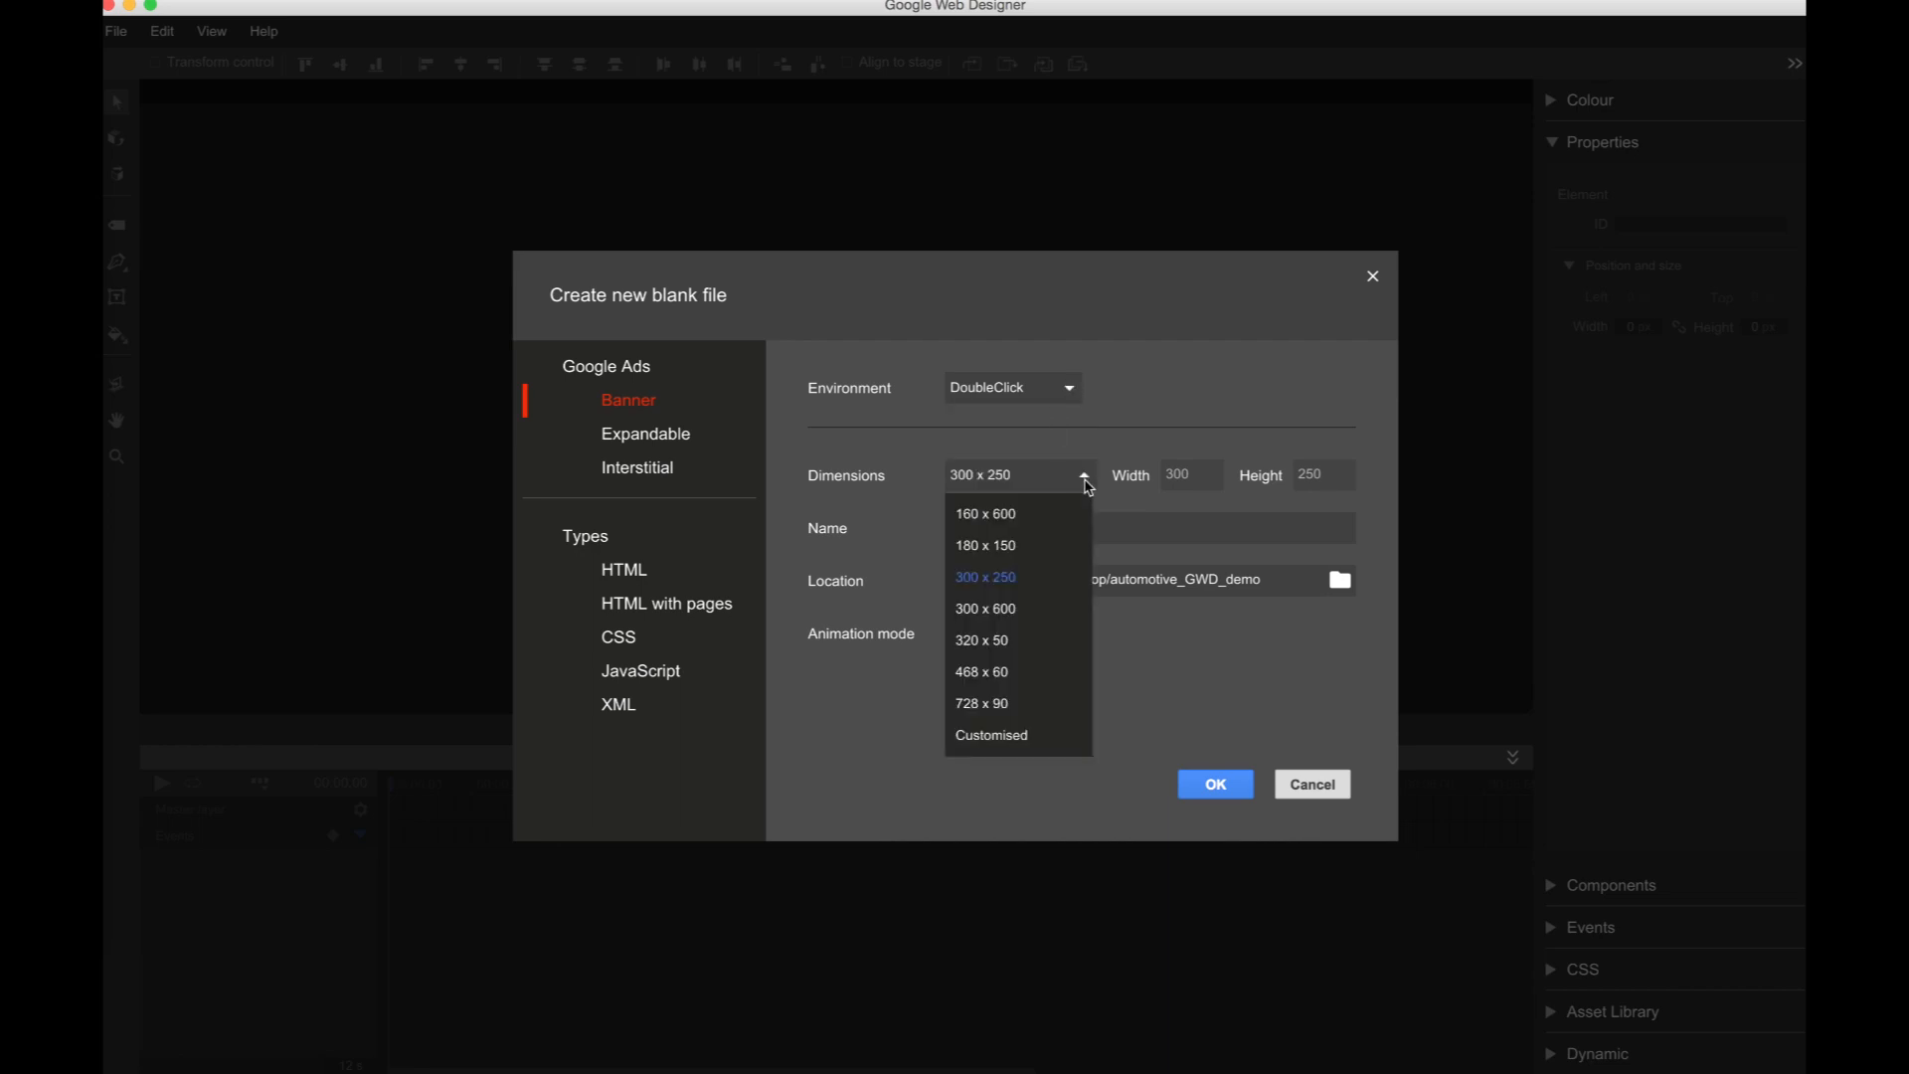
left_click(1024, 736)
left_click_drag(1192, 475, 1111, 480)
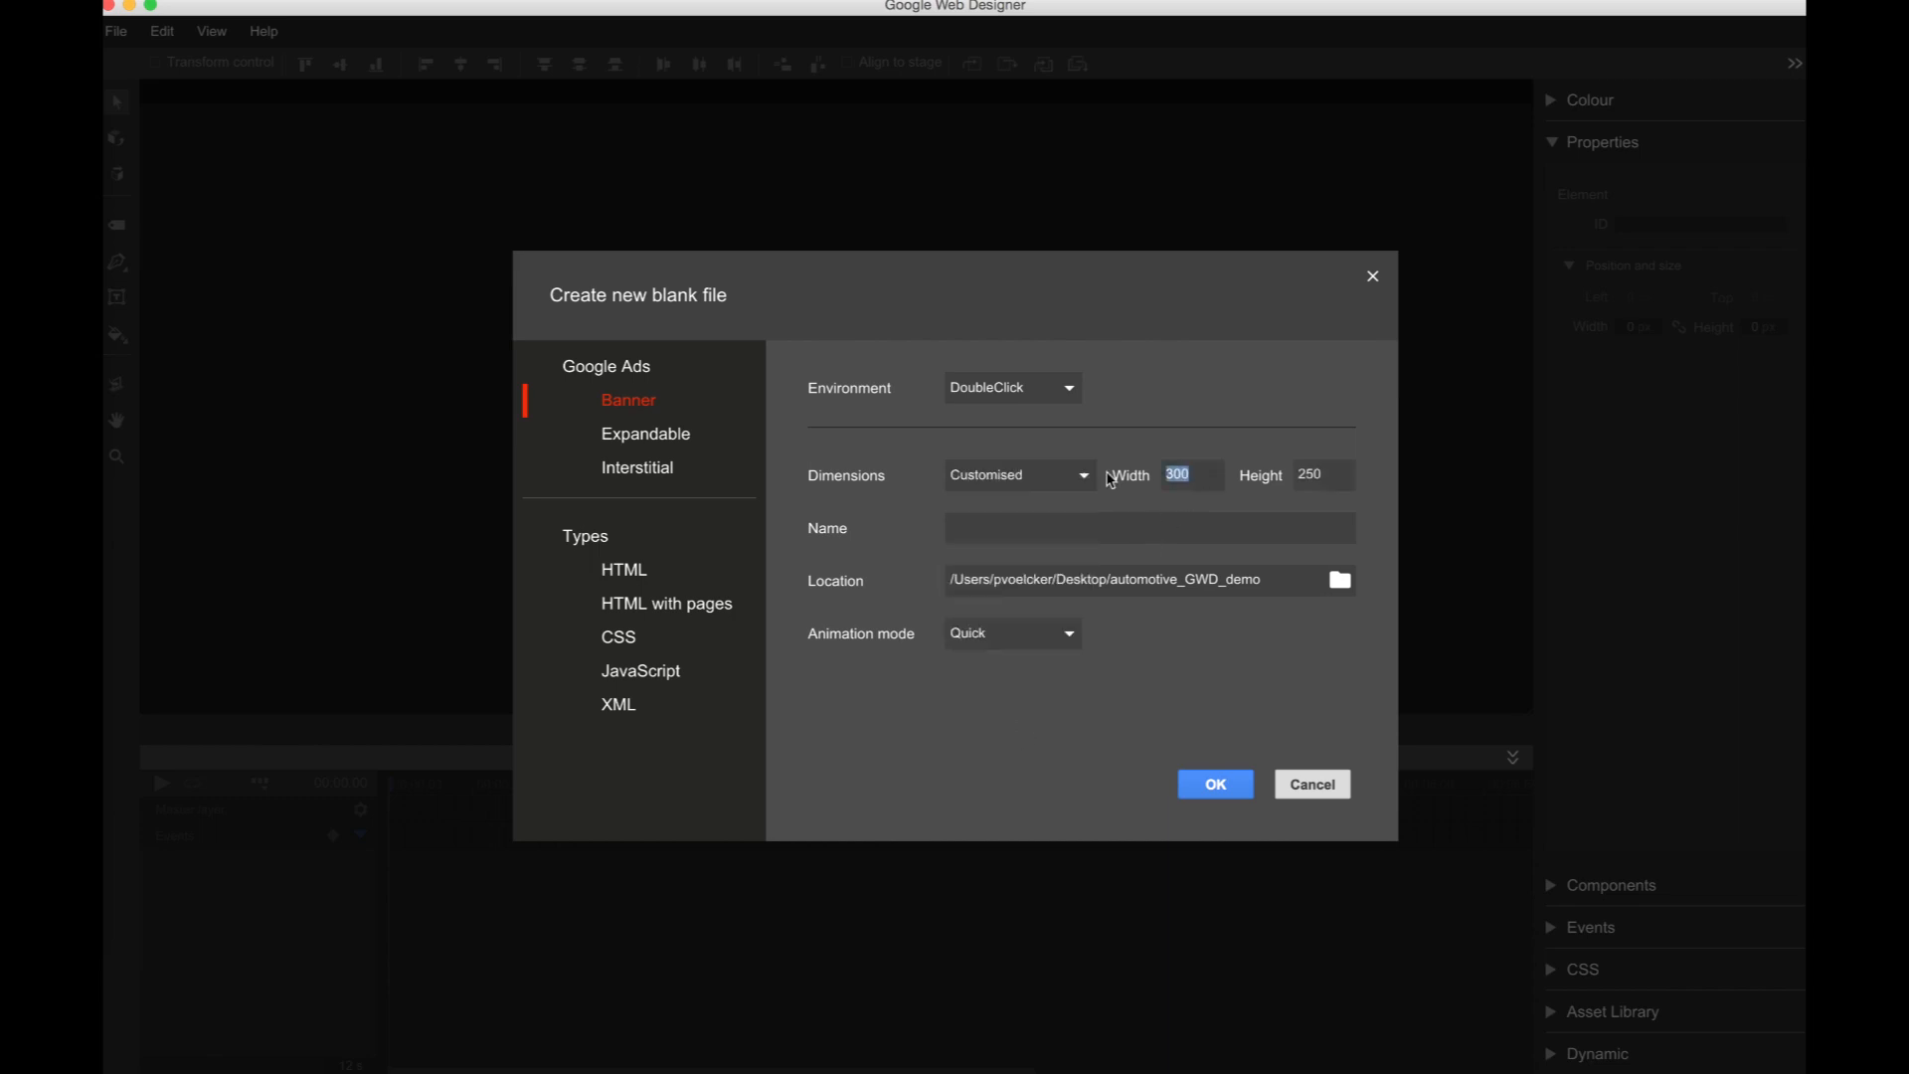
type("970")
Step: Name the banner file index, keep the Quick animation mode and create the file
key("Tab")
key("Tab")
type("index")
left_click(1070, 637)
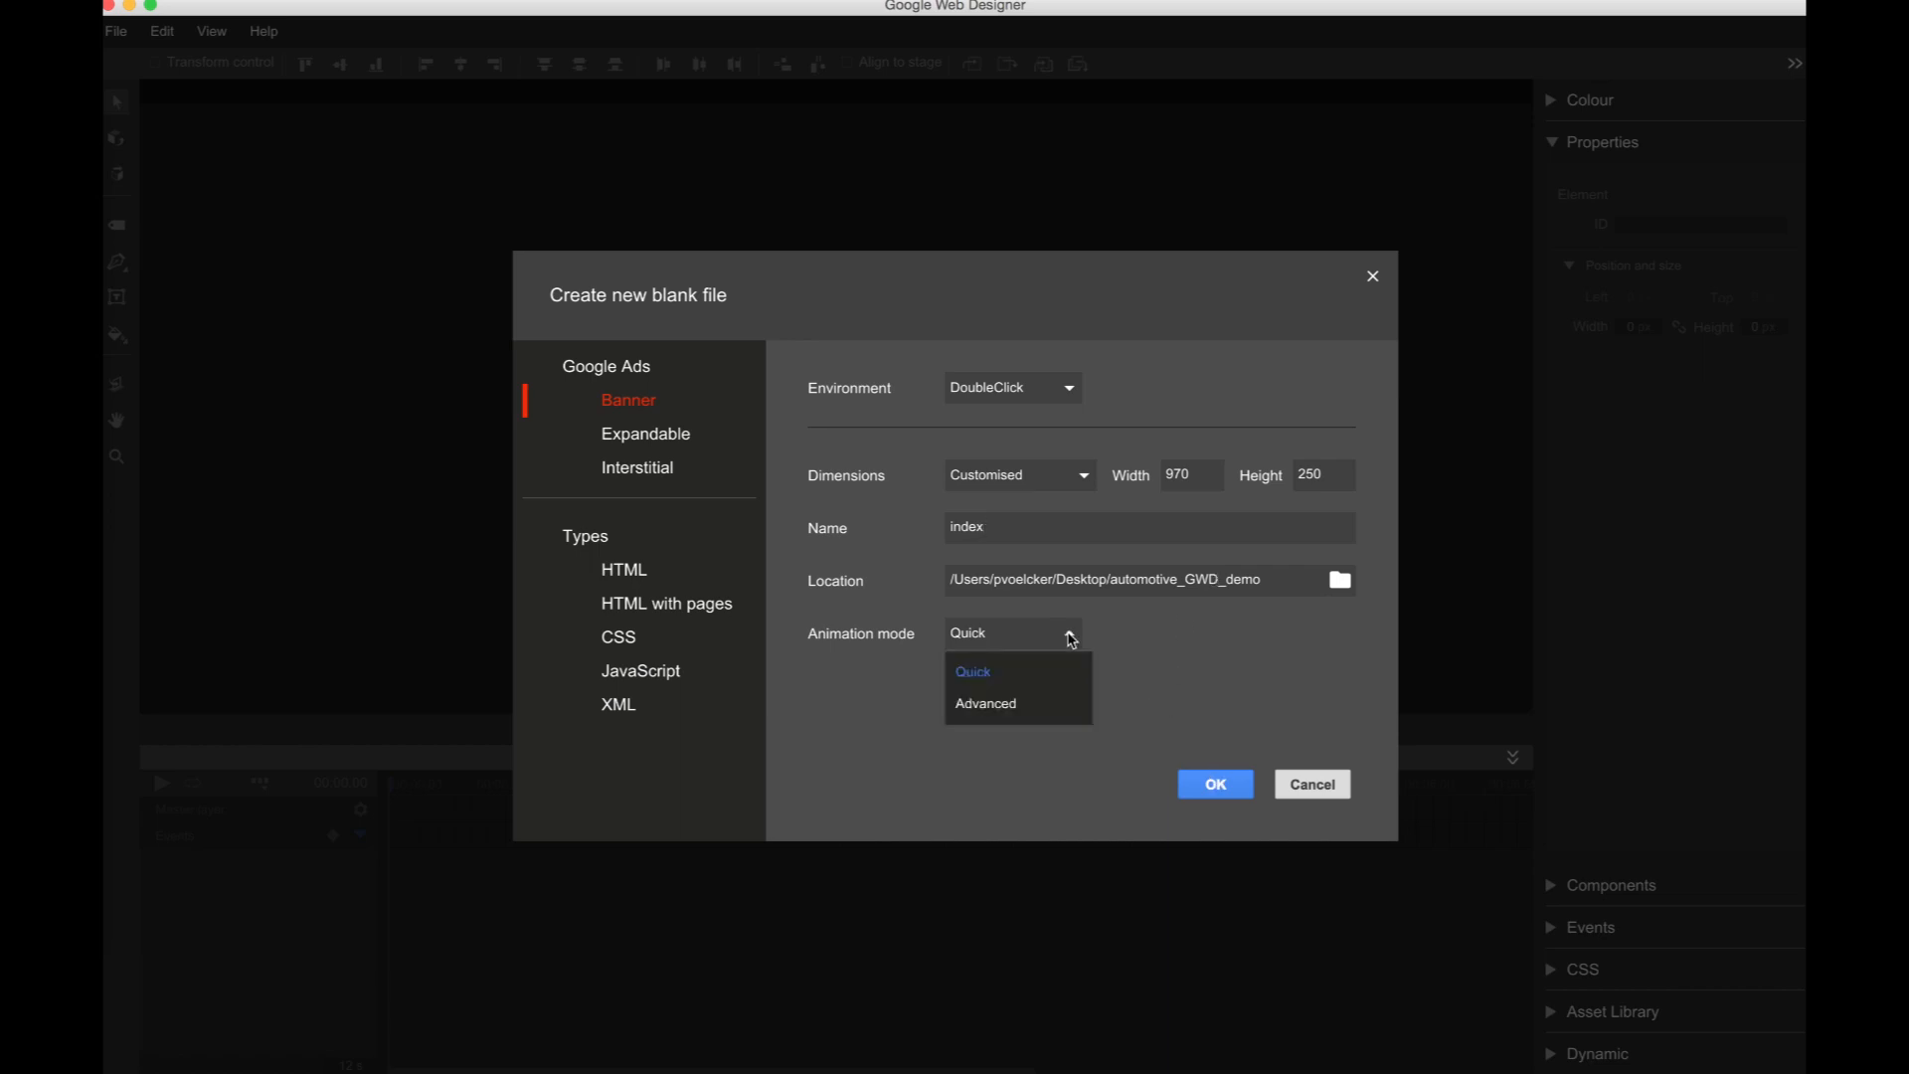
left_click(1006, 671)
left_click(1221, 786)
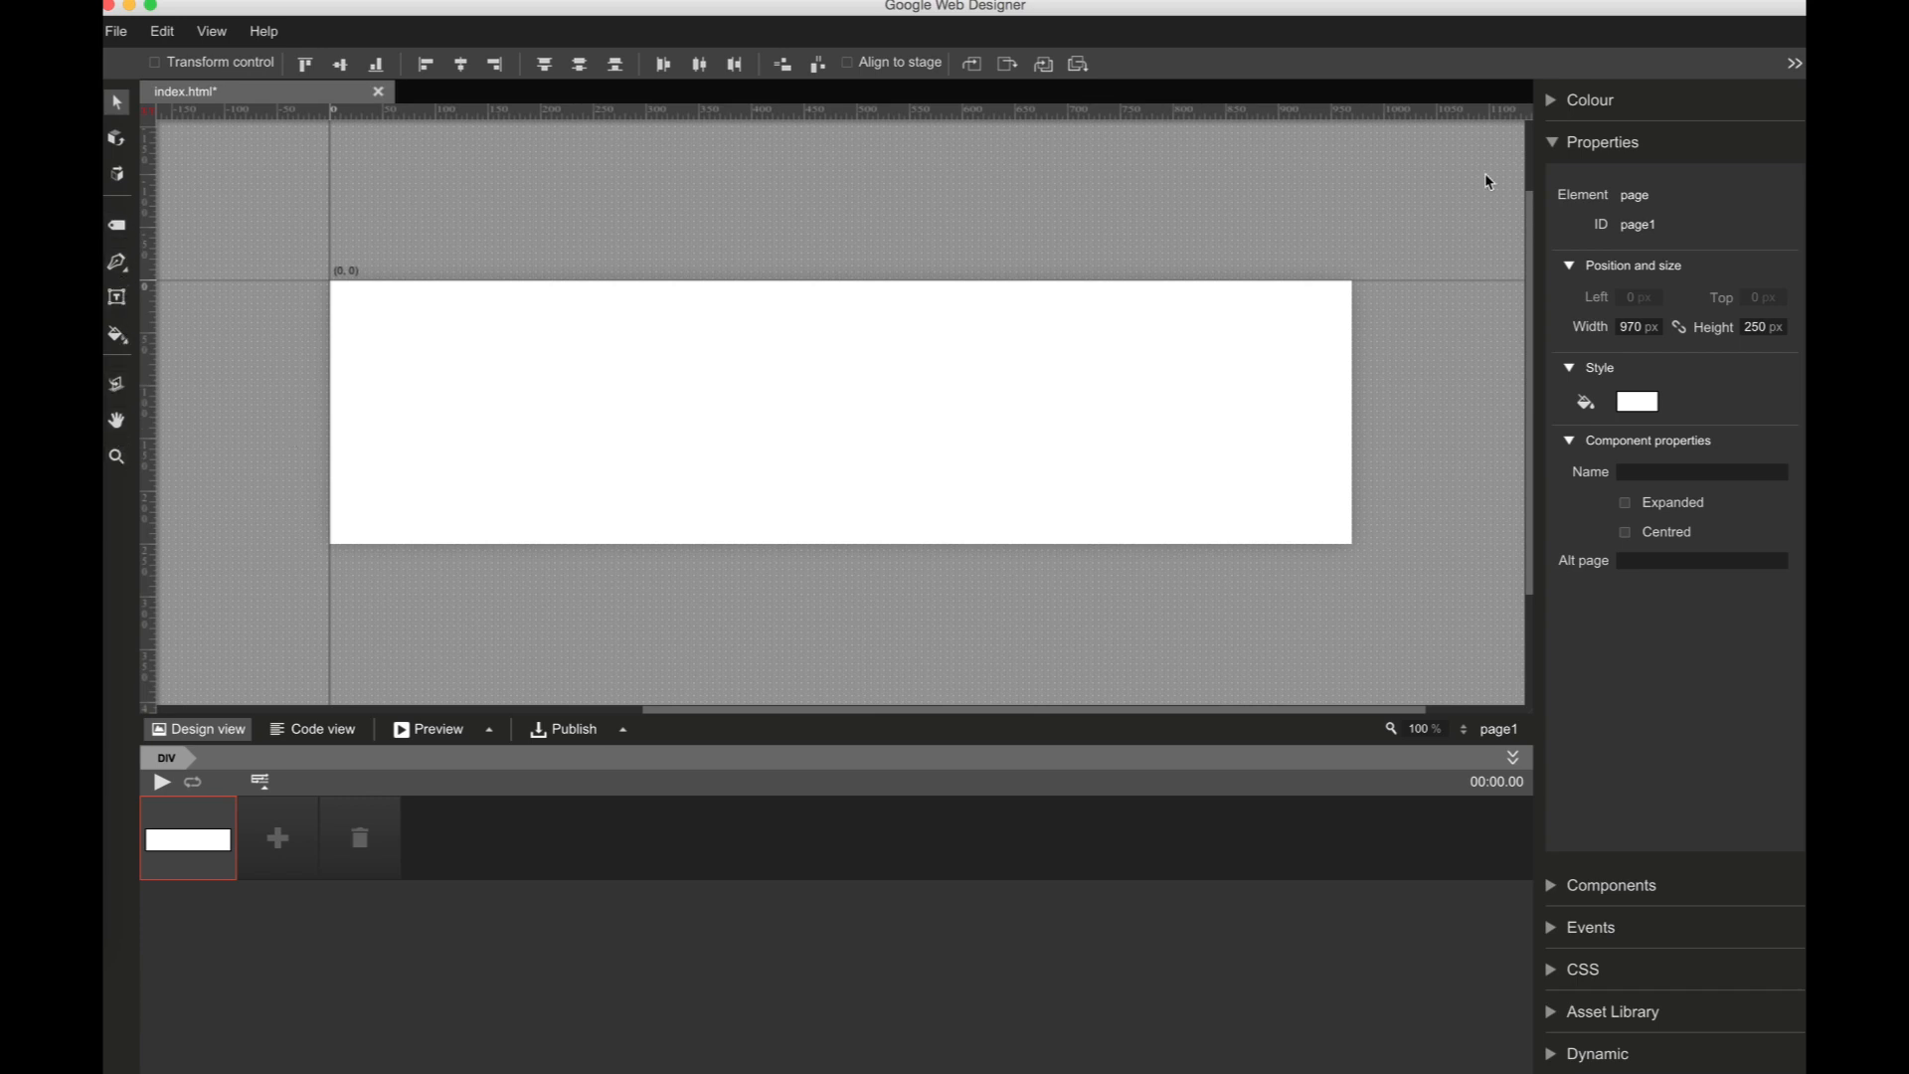
Step: Examine the colour settings and the page's properties, including its fill colour picker
left_click(1559, 147)
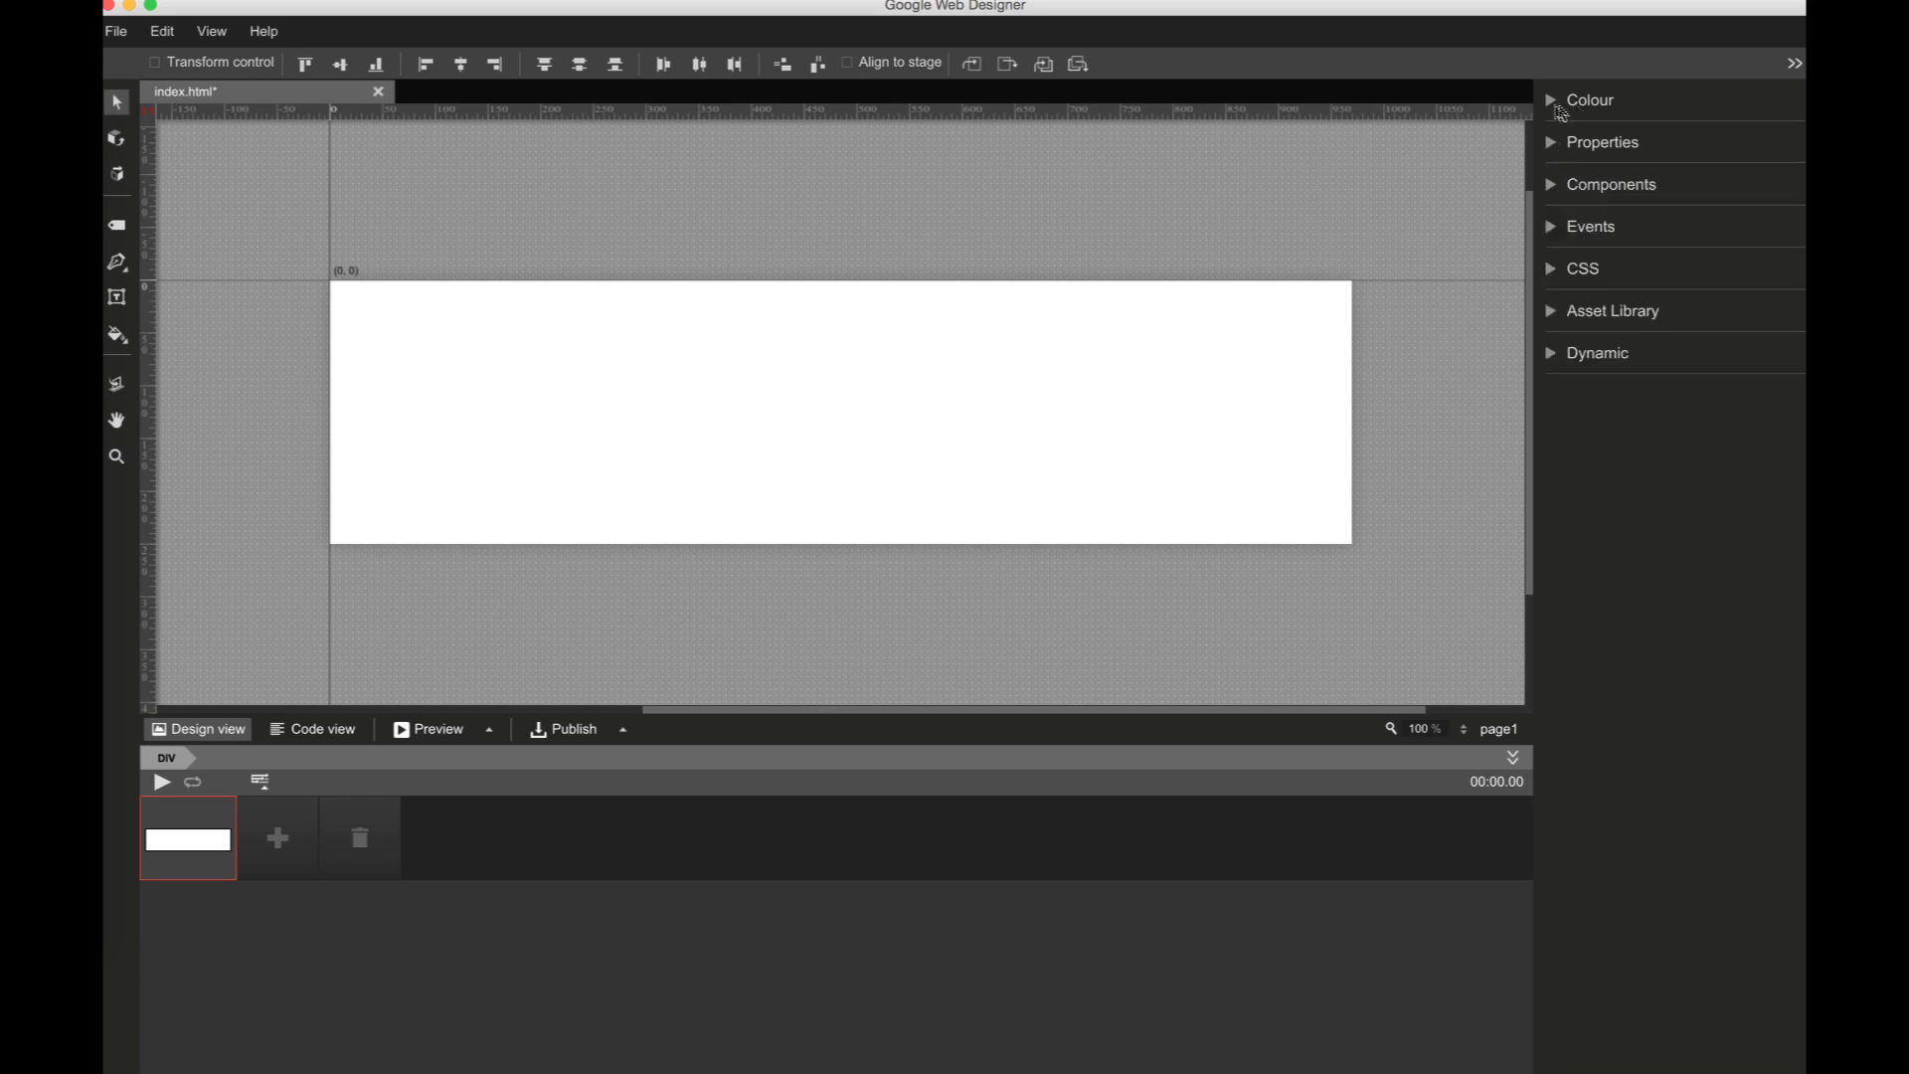
left_click(1553, 103)
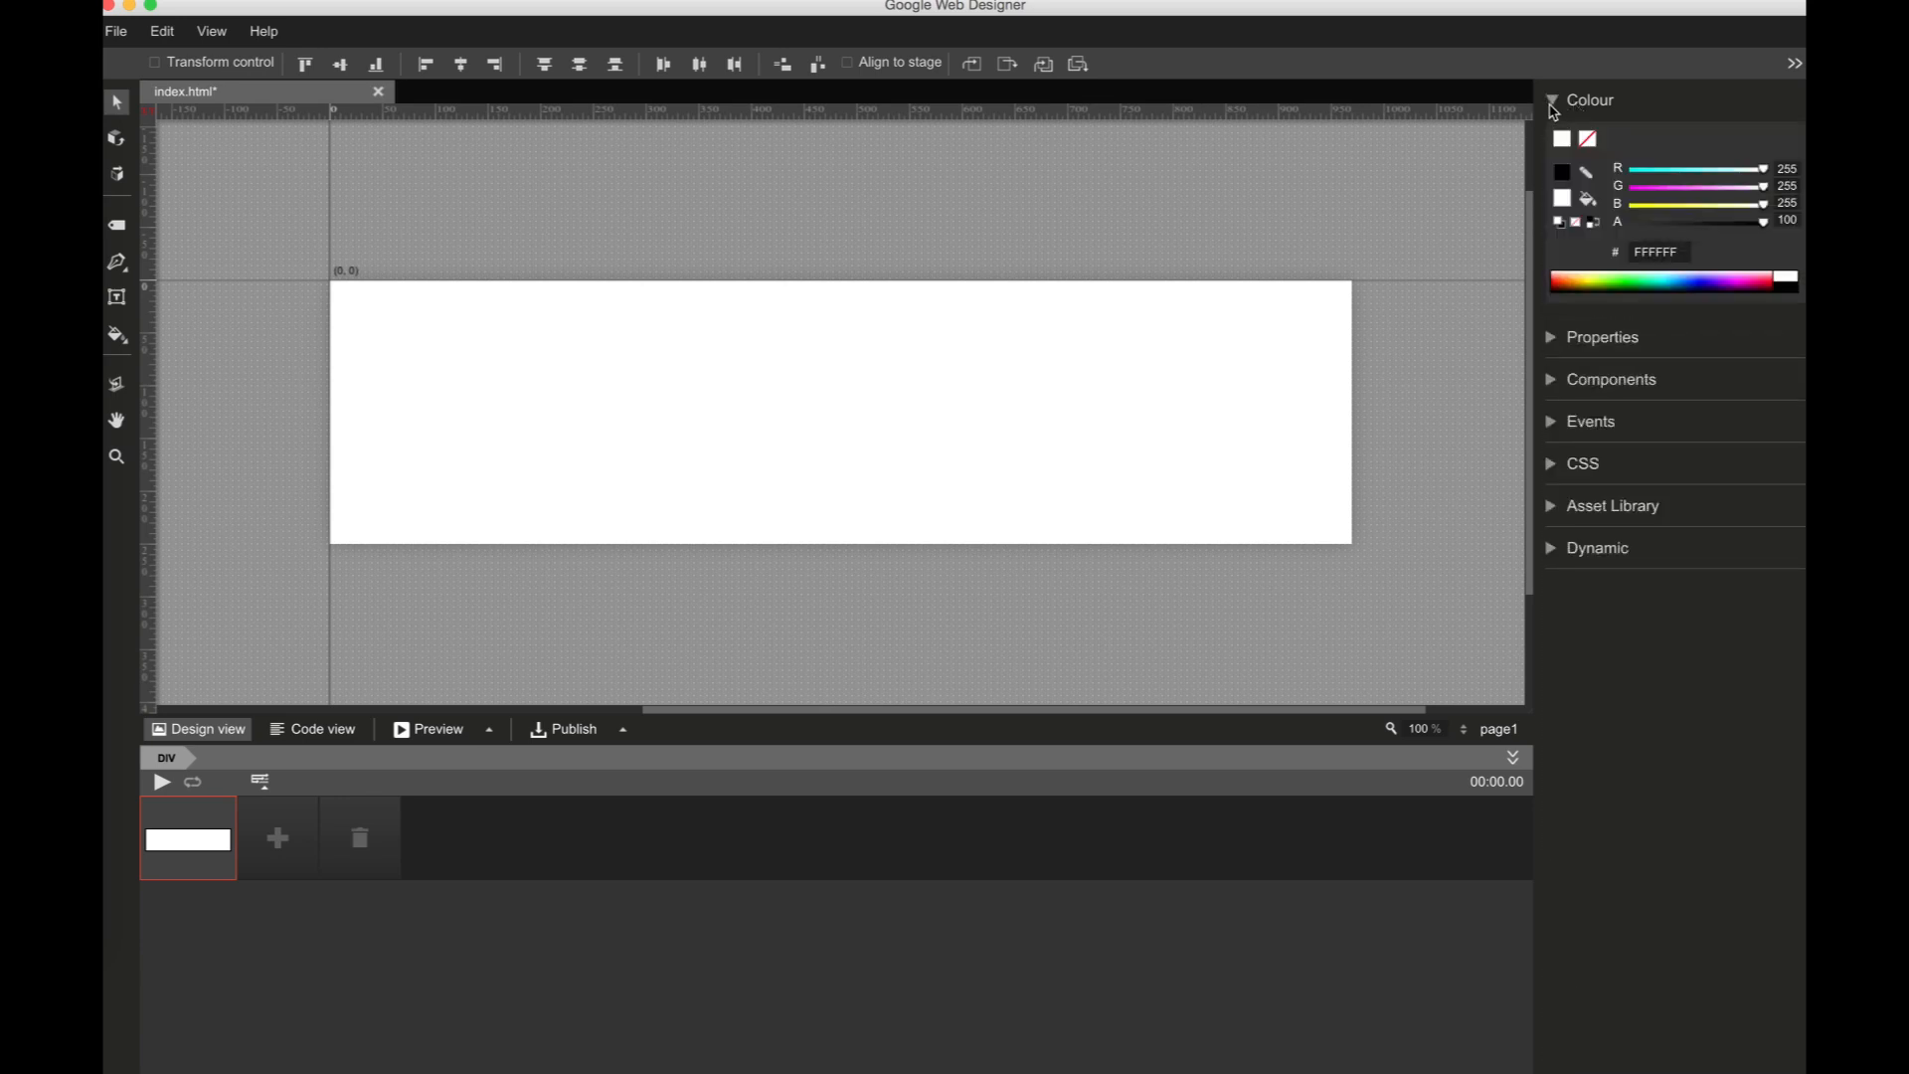
left_click(1554, 106)
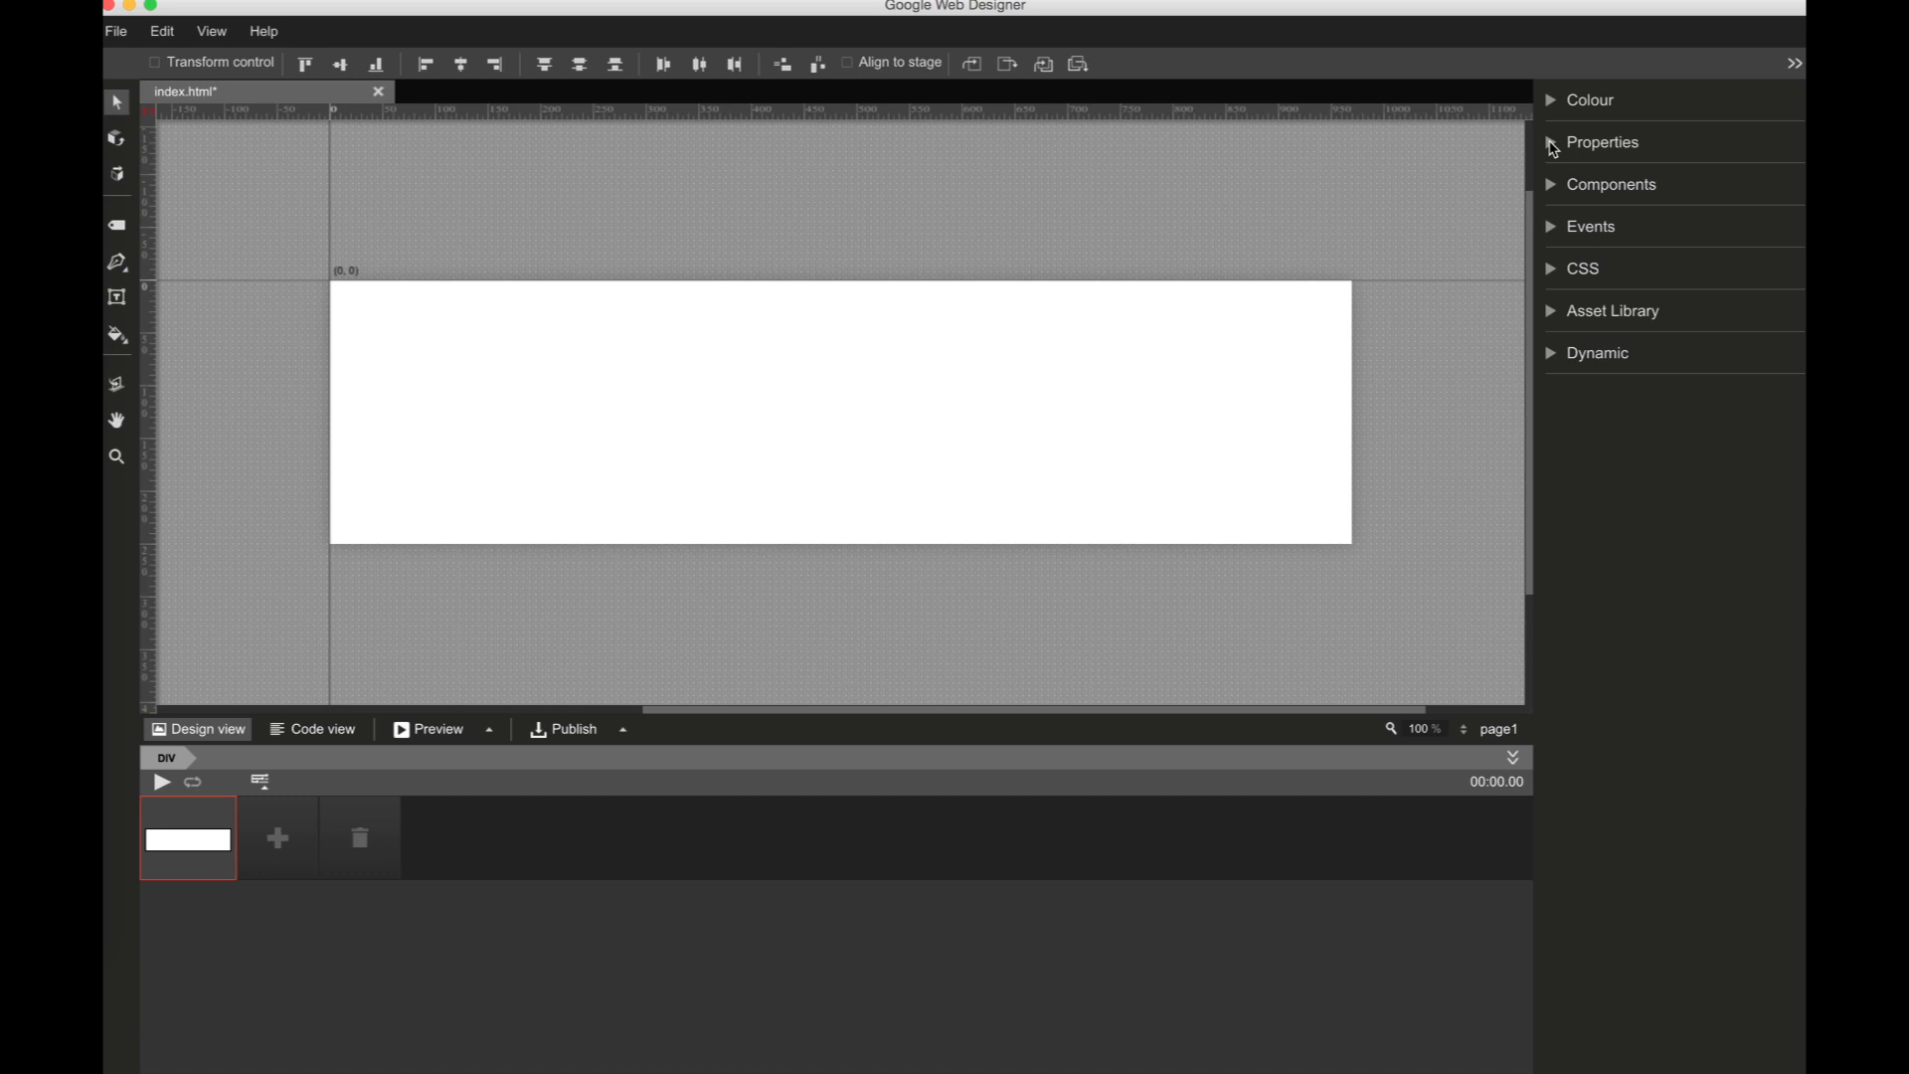
left_click(1553, 145)
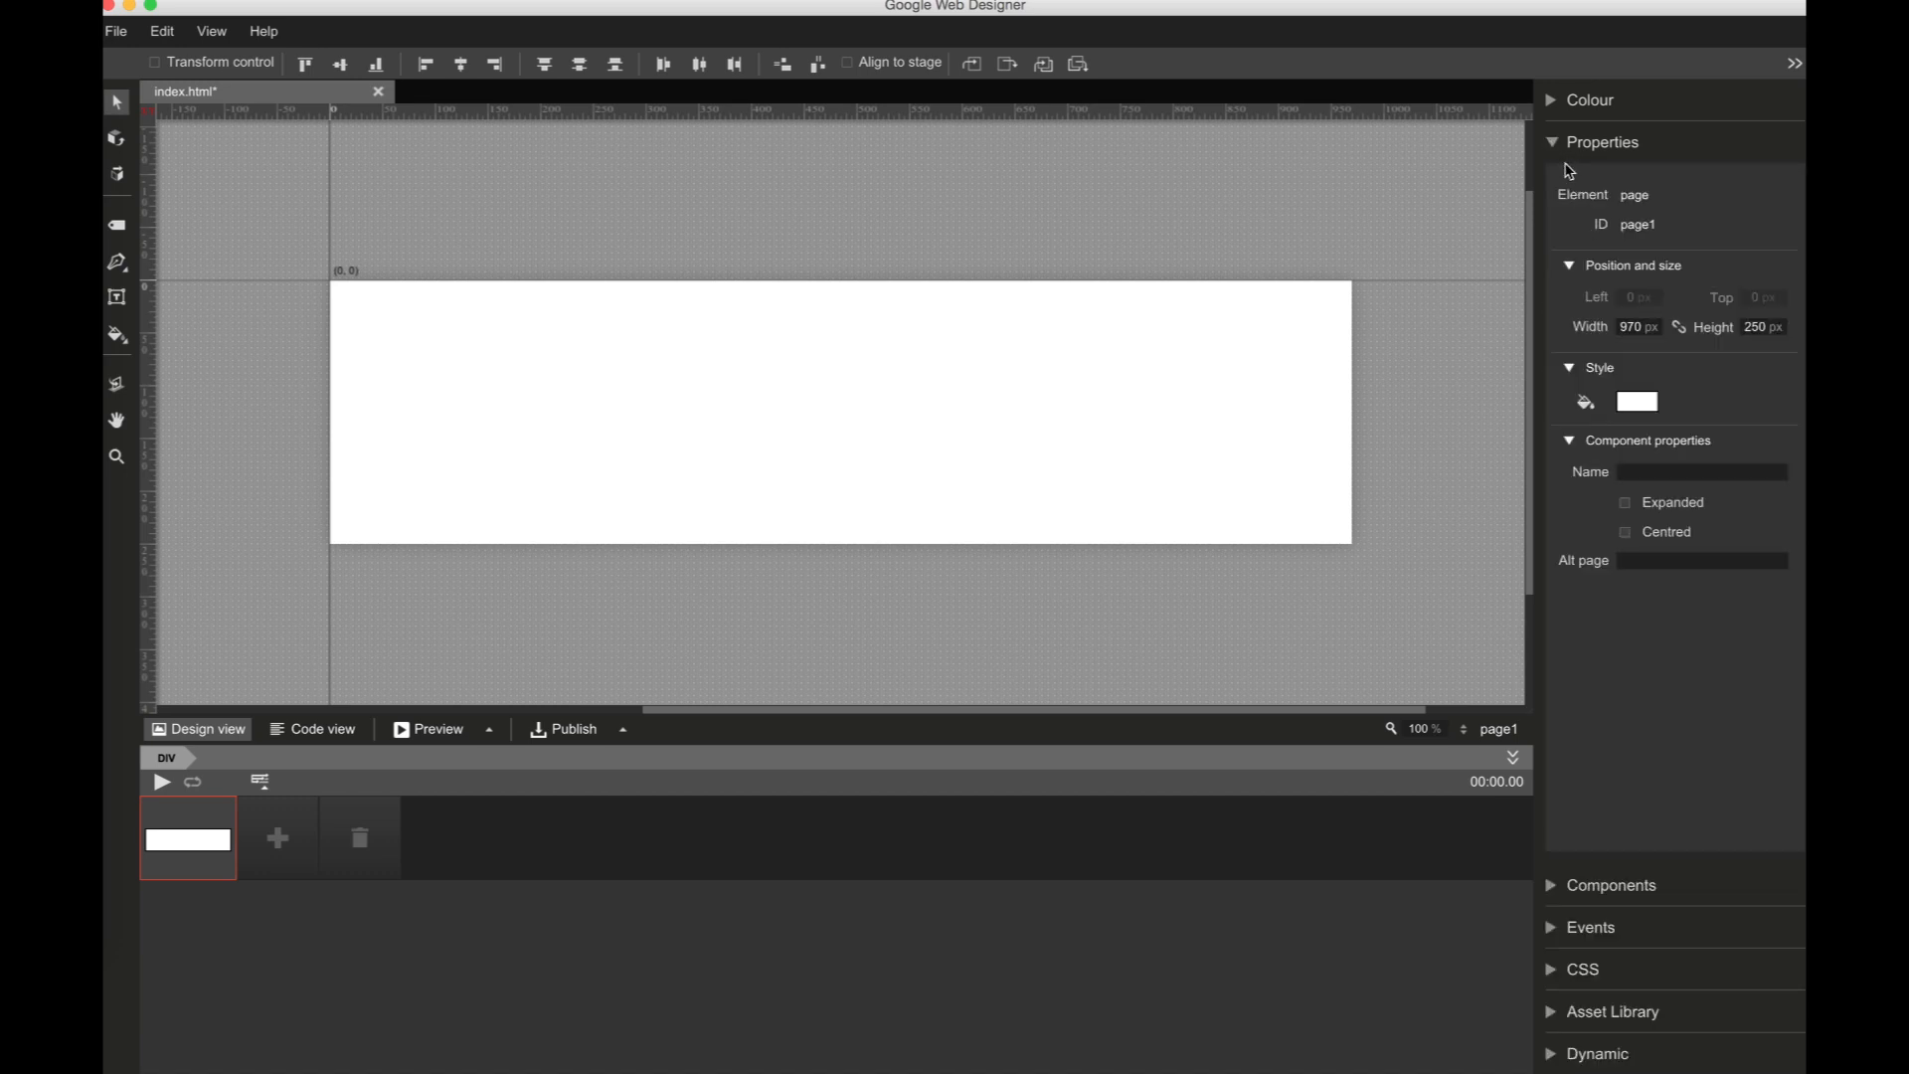
left_click(1645, 405)
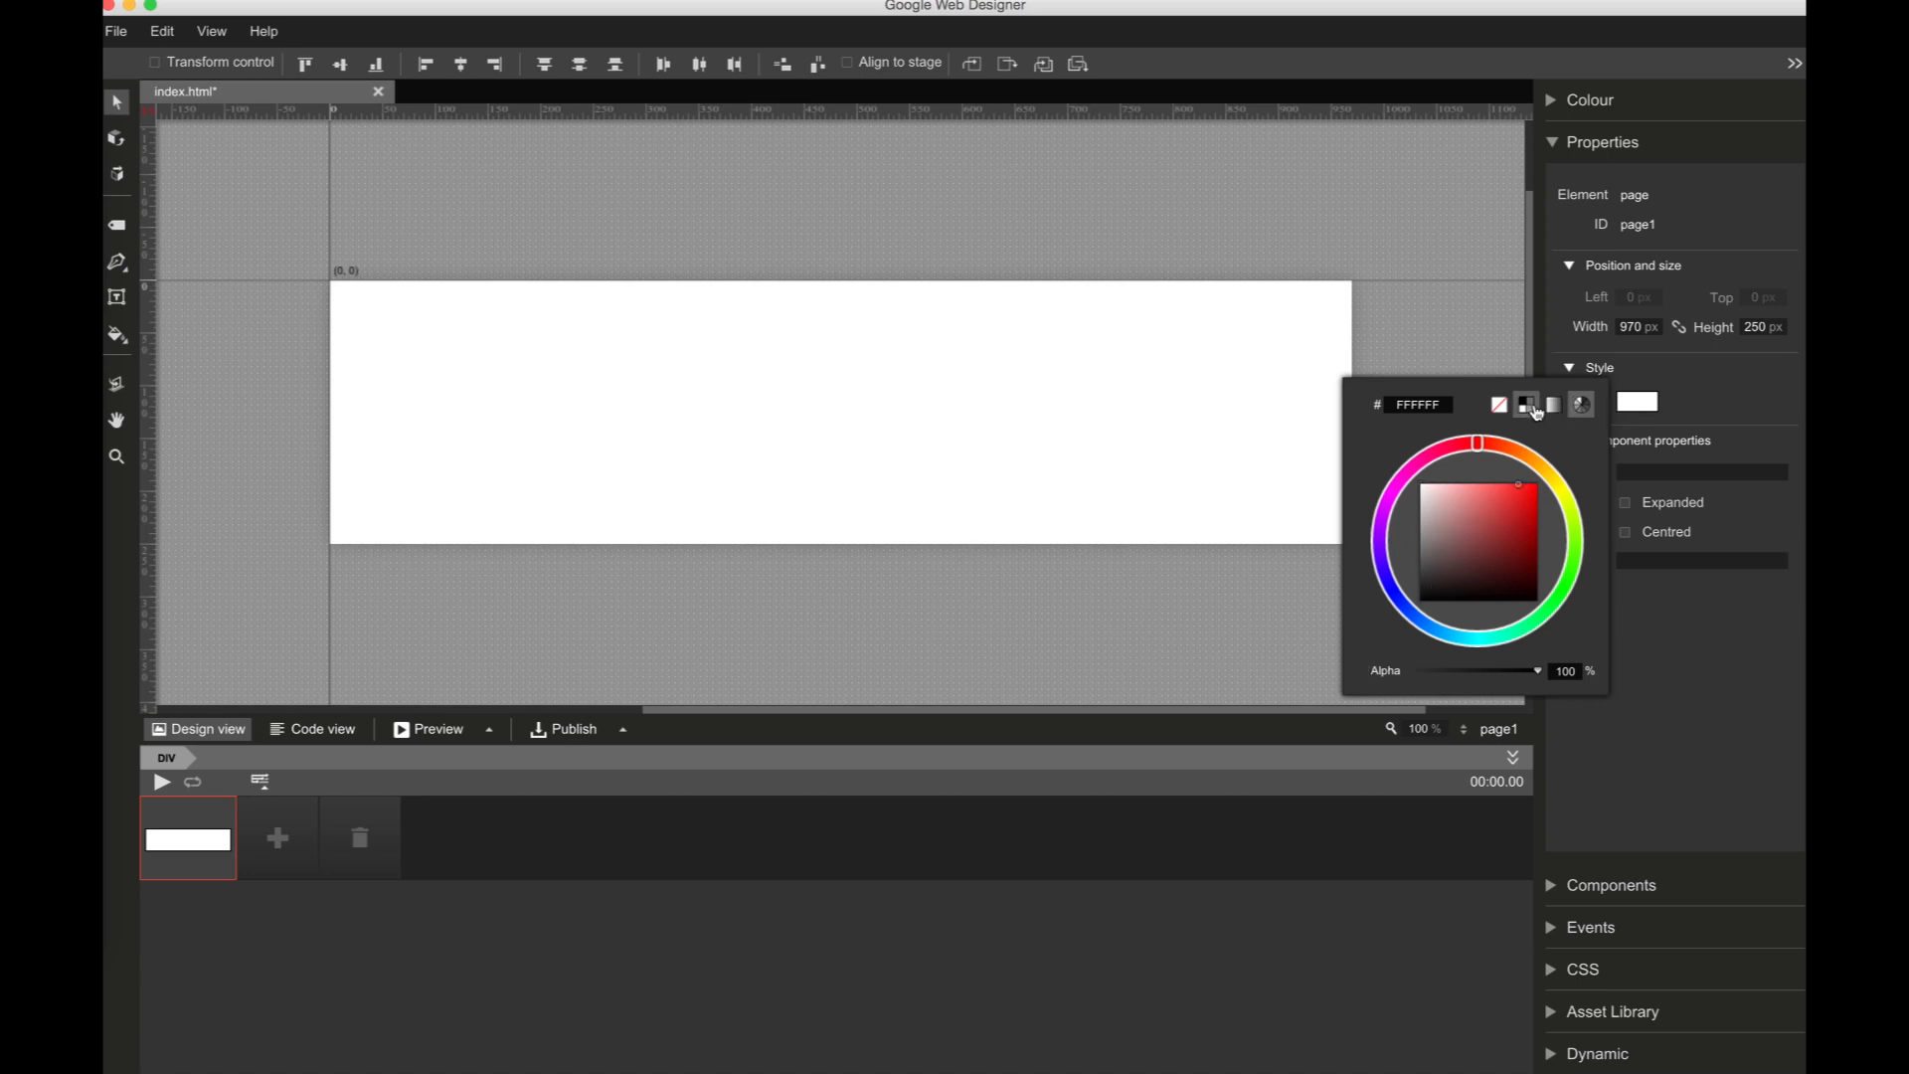
left_click(1652, 403)
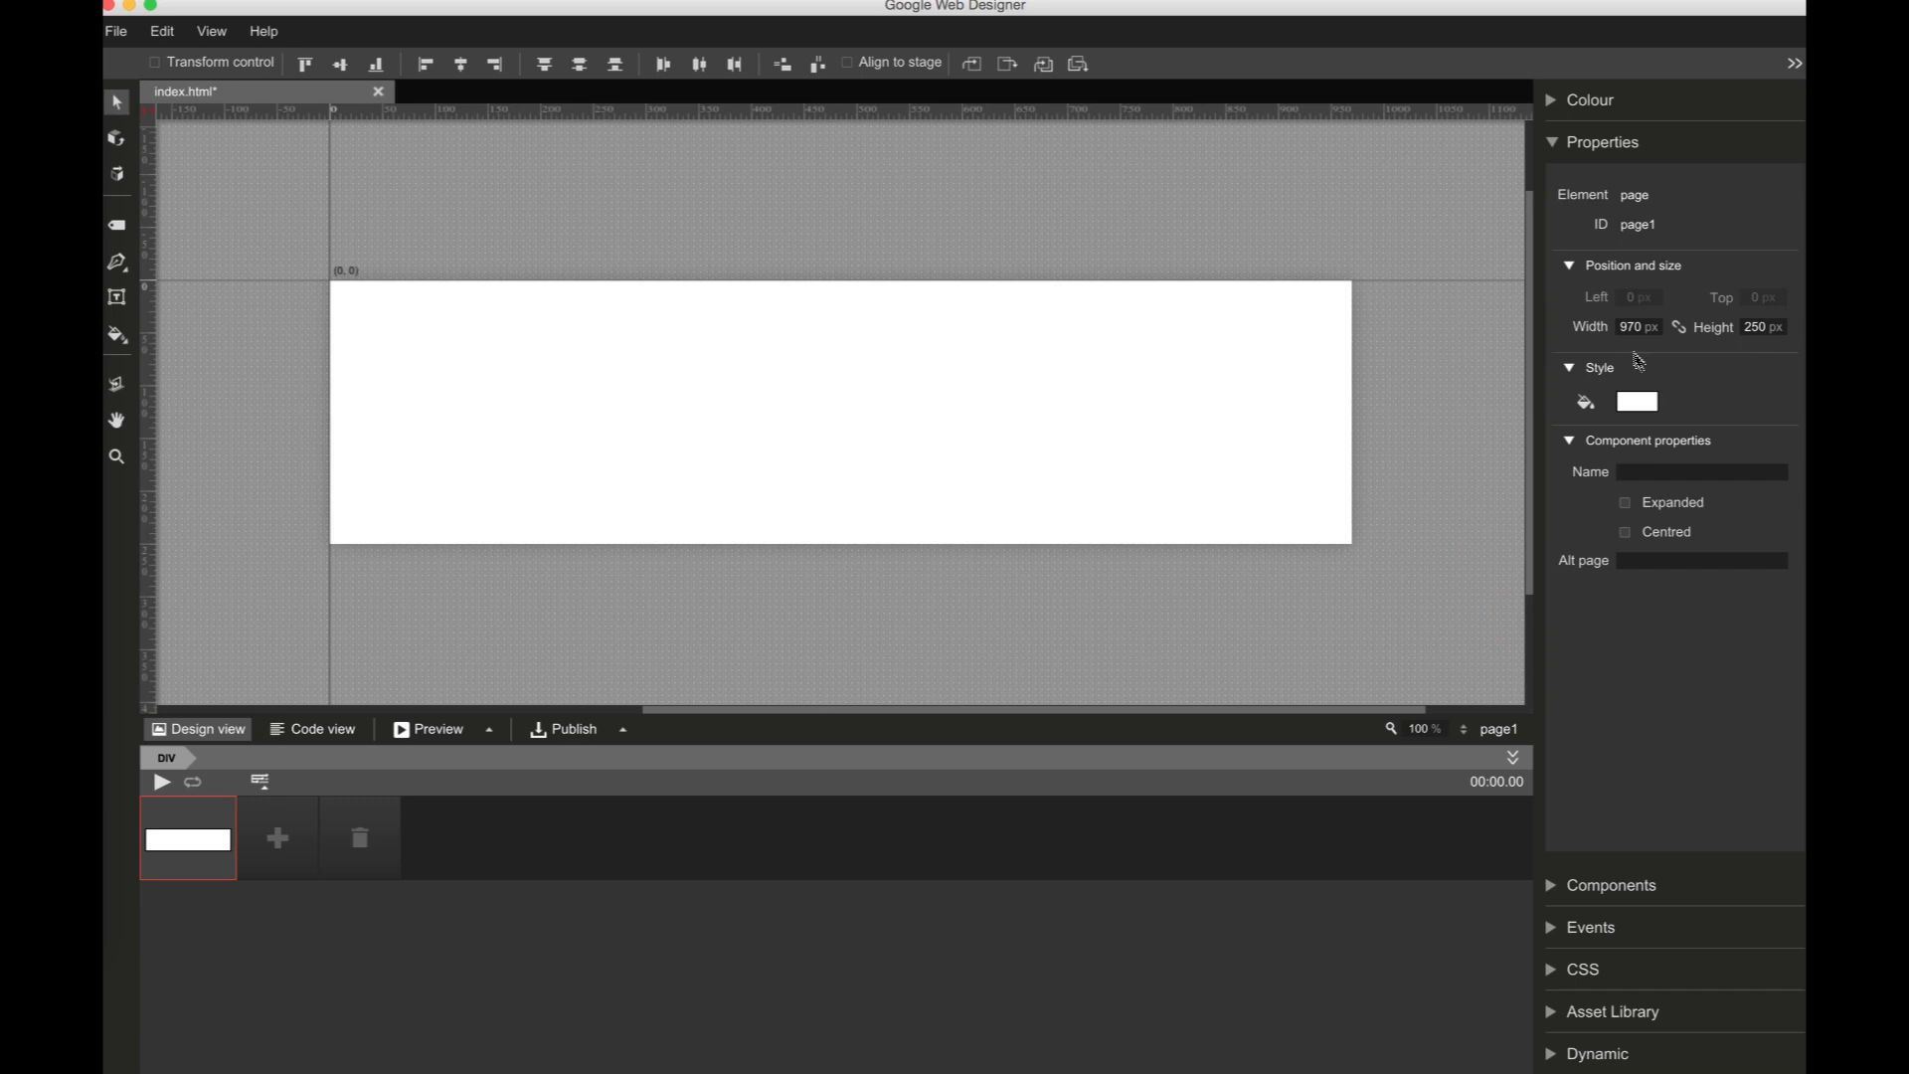
left_click(1557, 146)
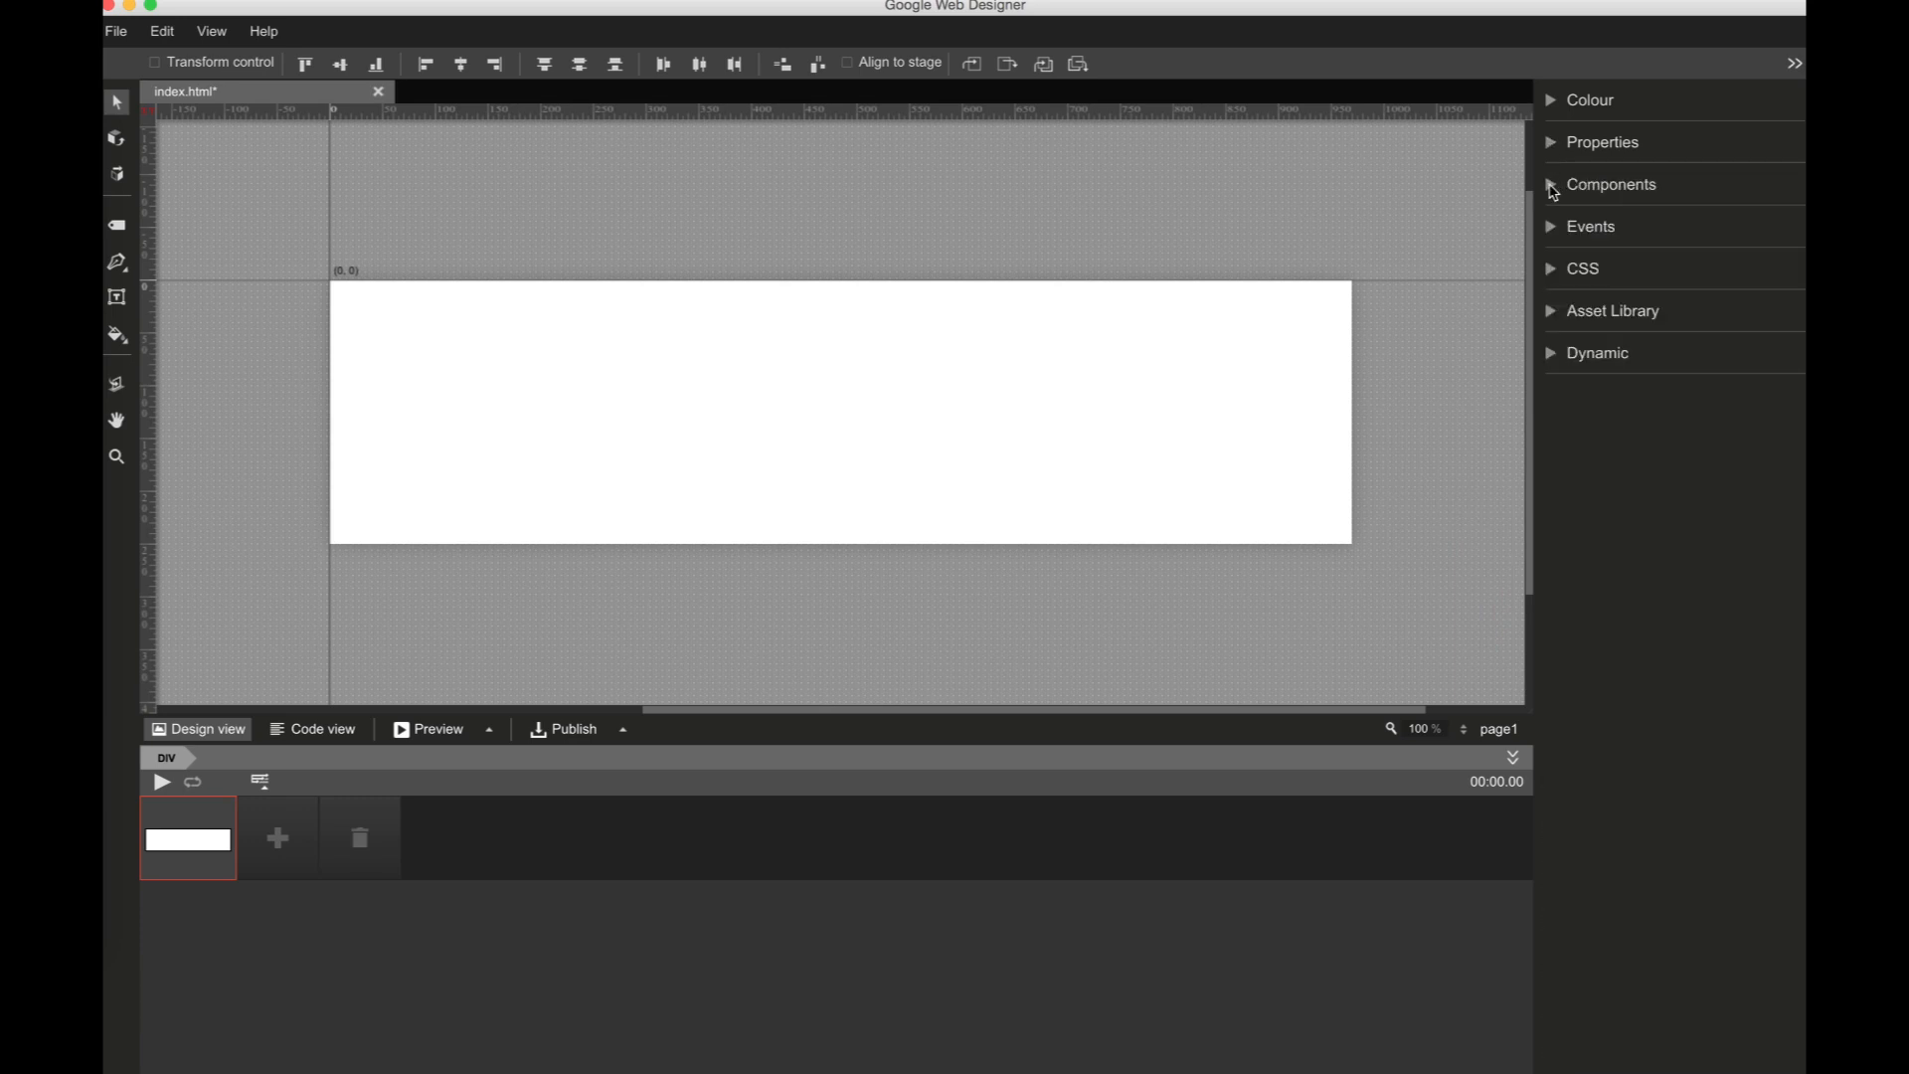
Step: Examine the available components and the file selection for adding a custom component, without importing one
left_click(1553, 189)
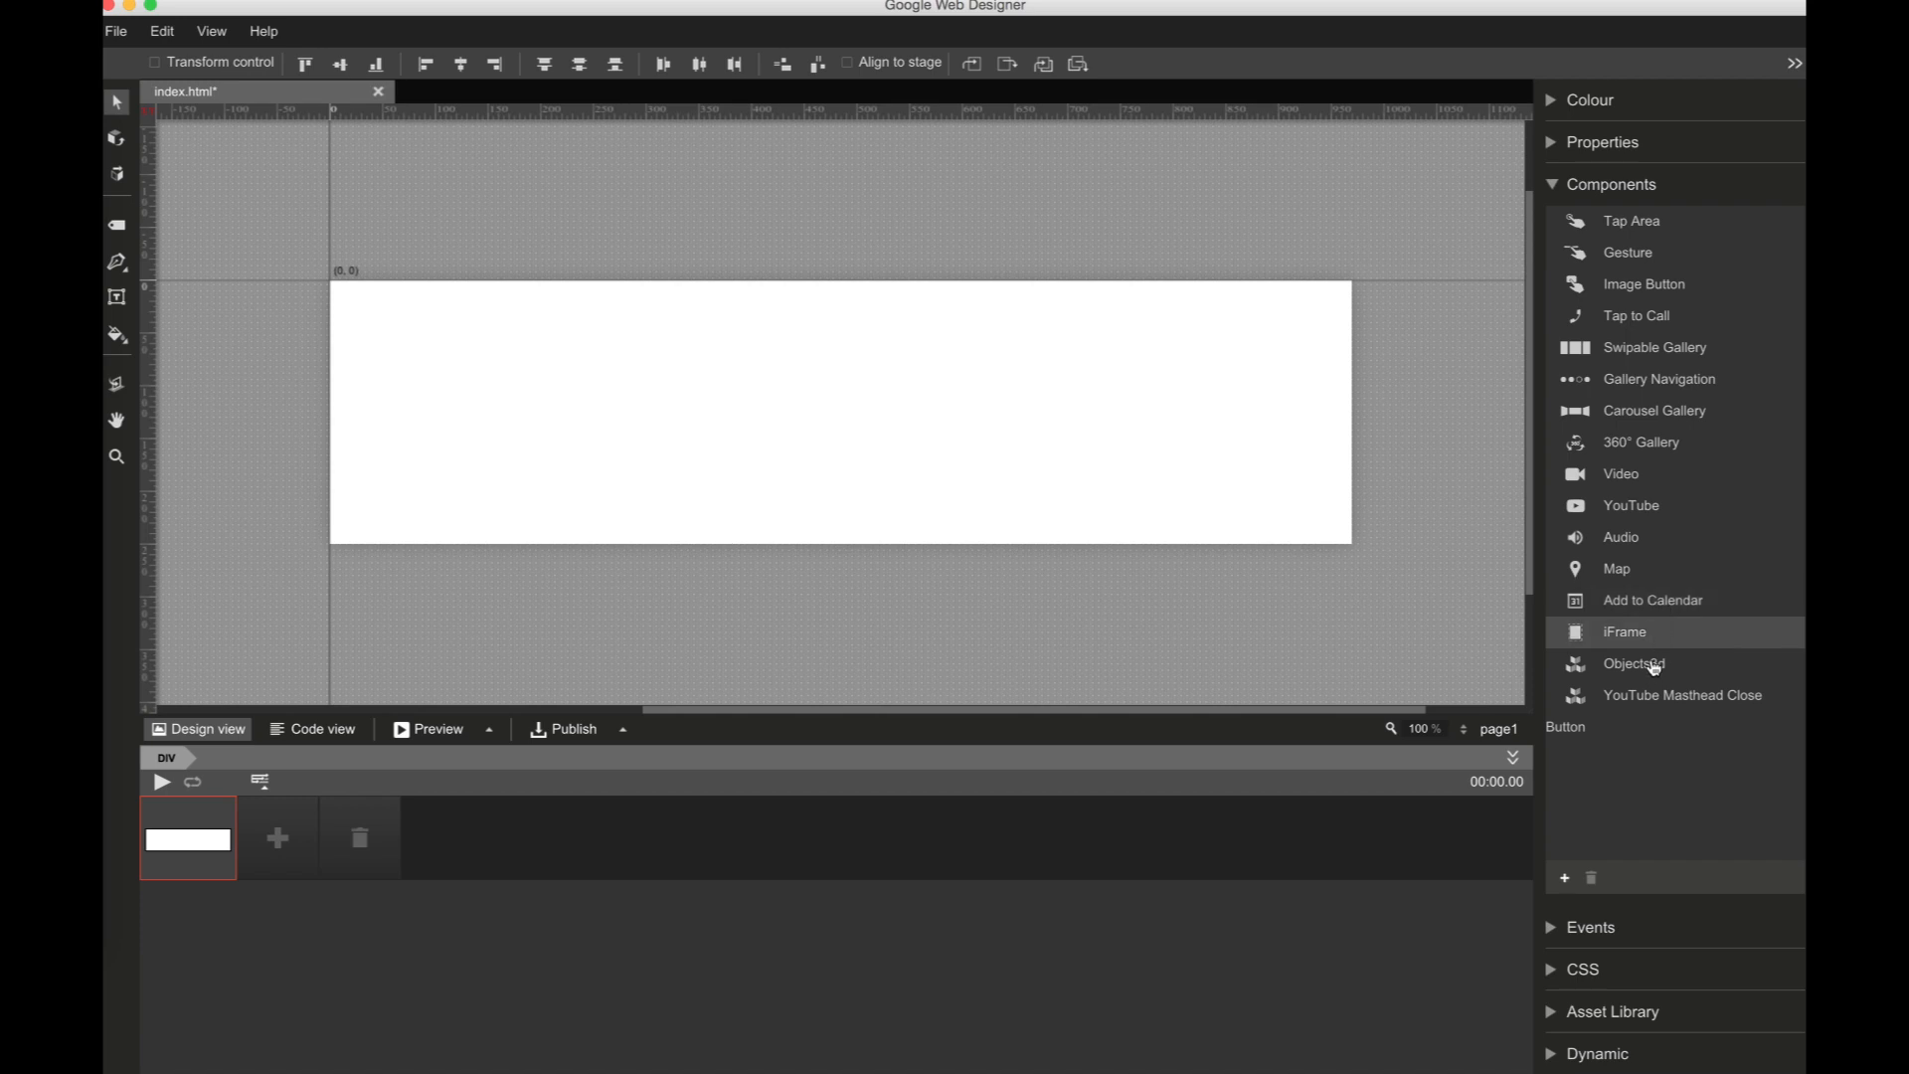
left_click(1565, 879)
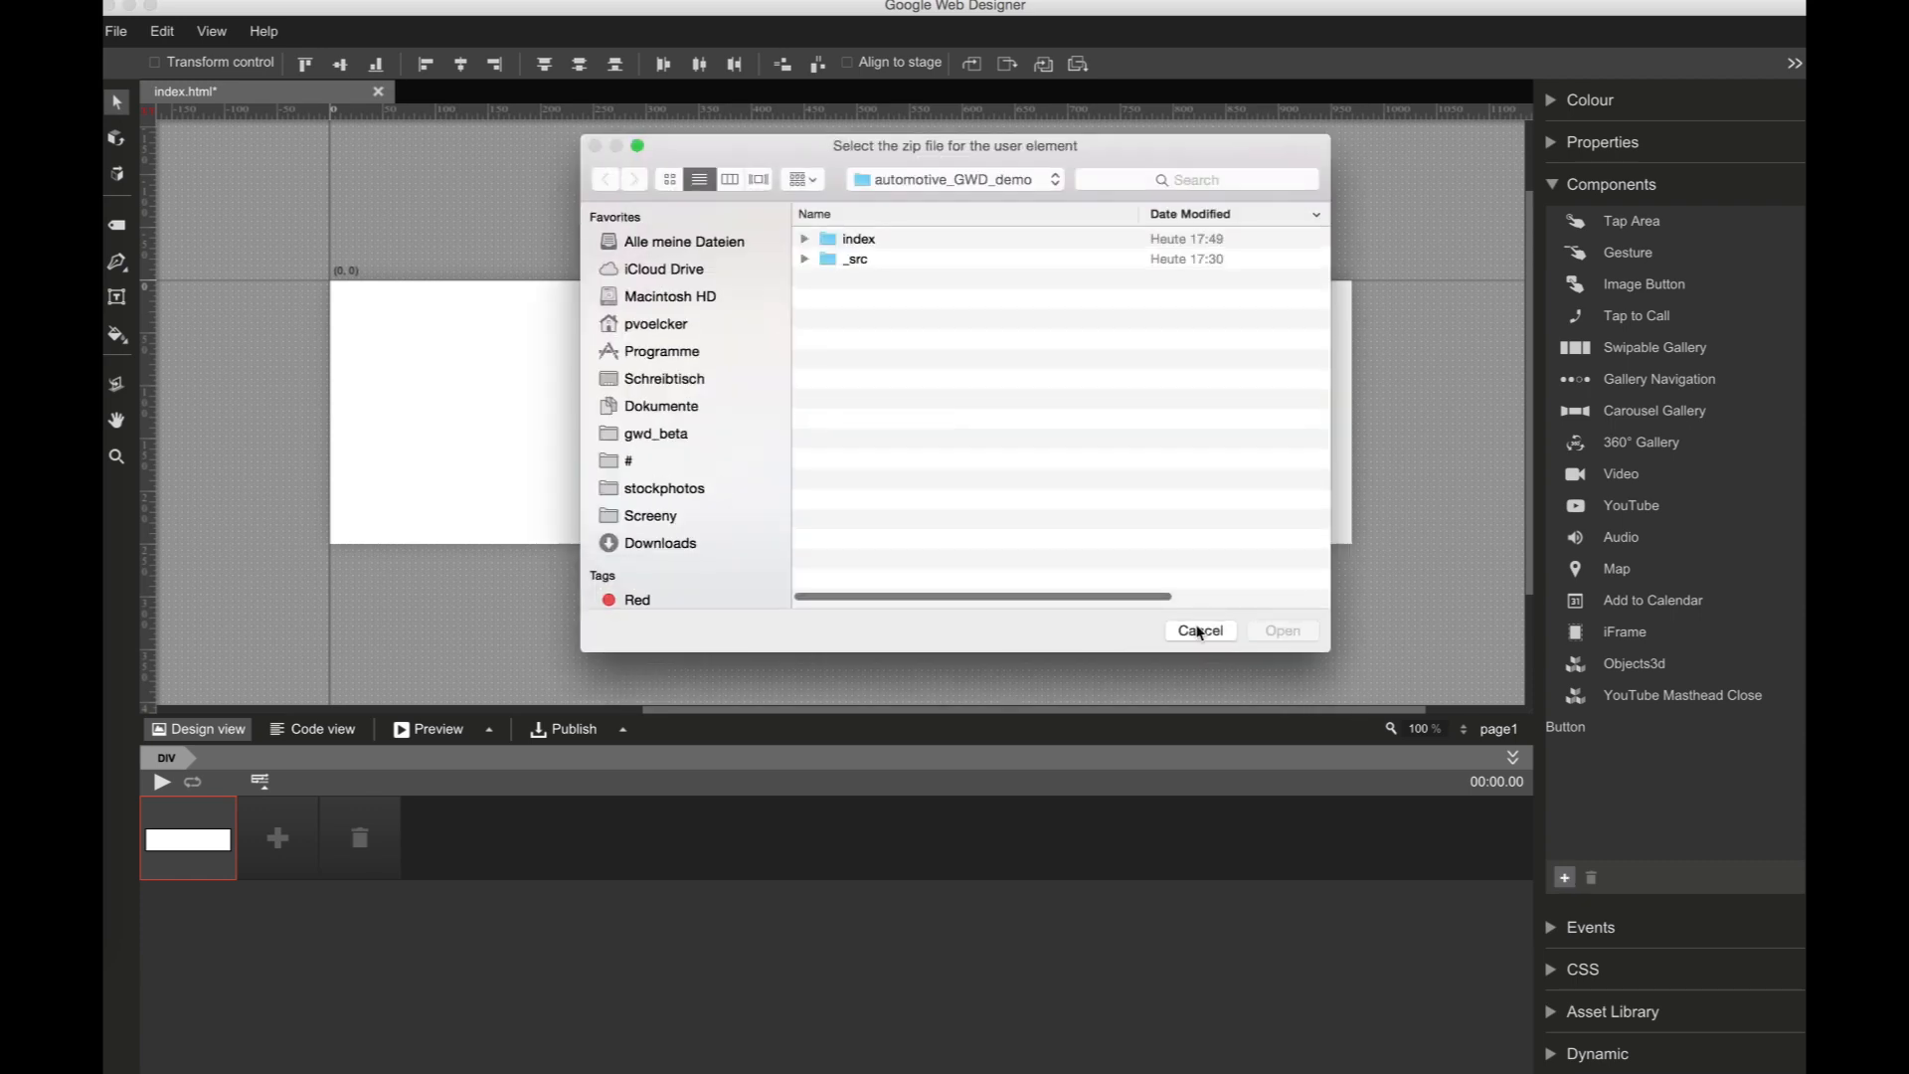
left_click(1200, 630)
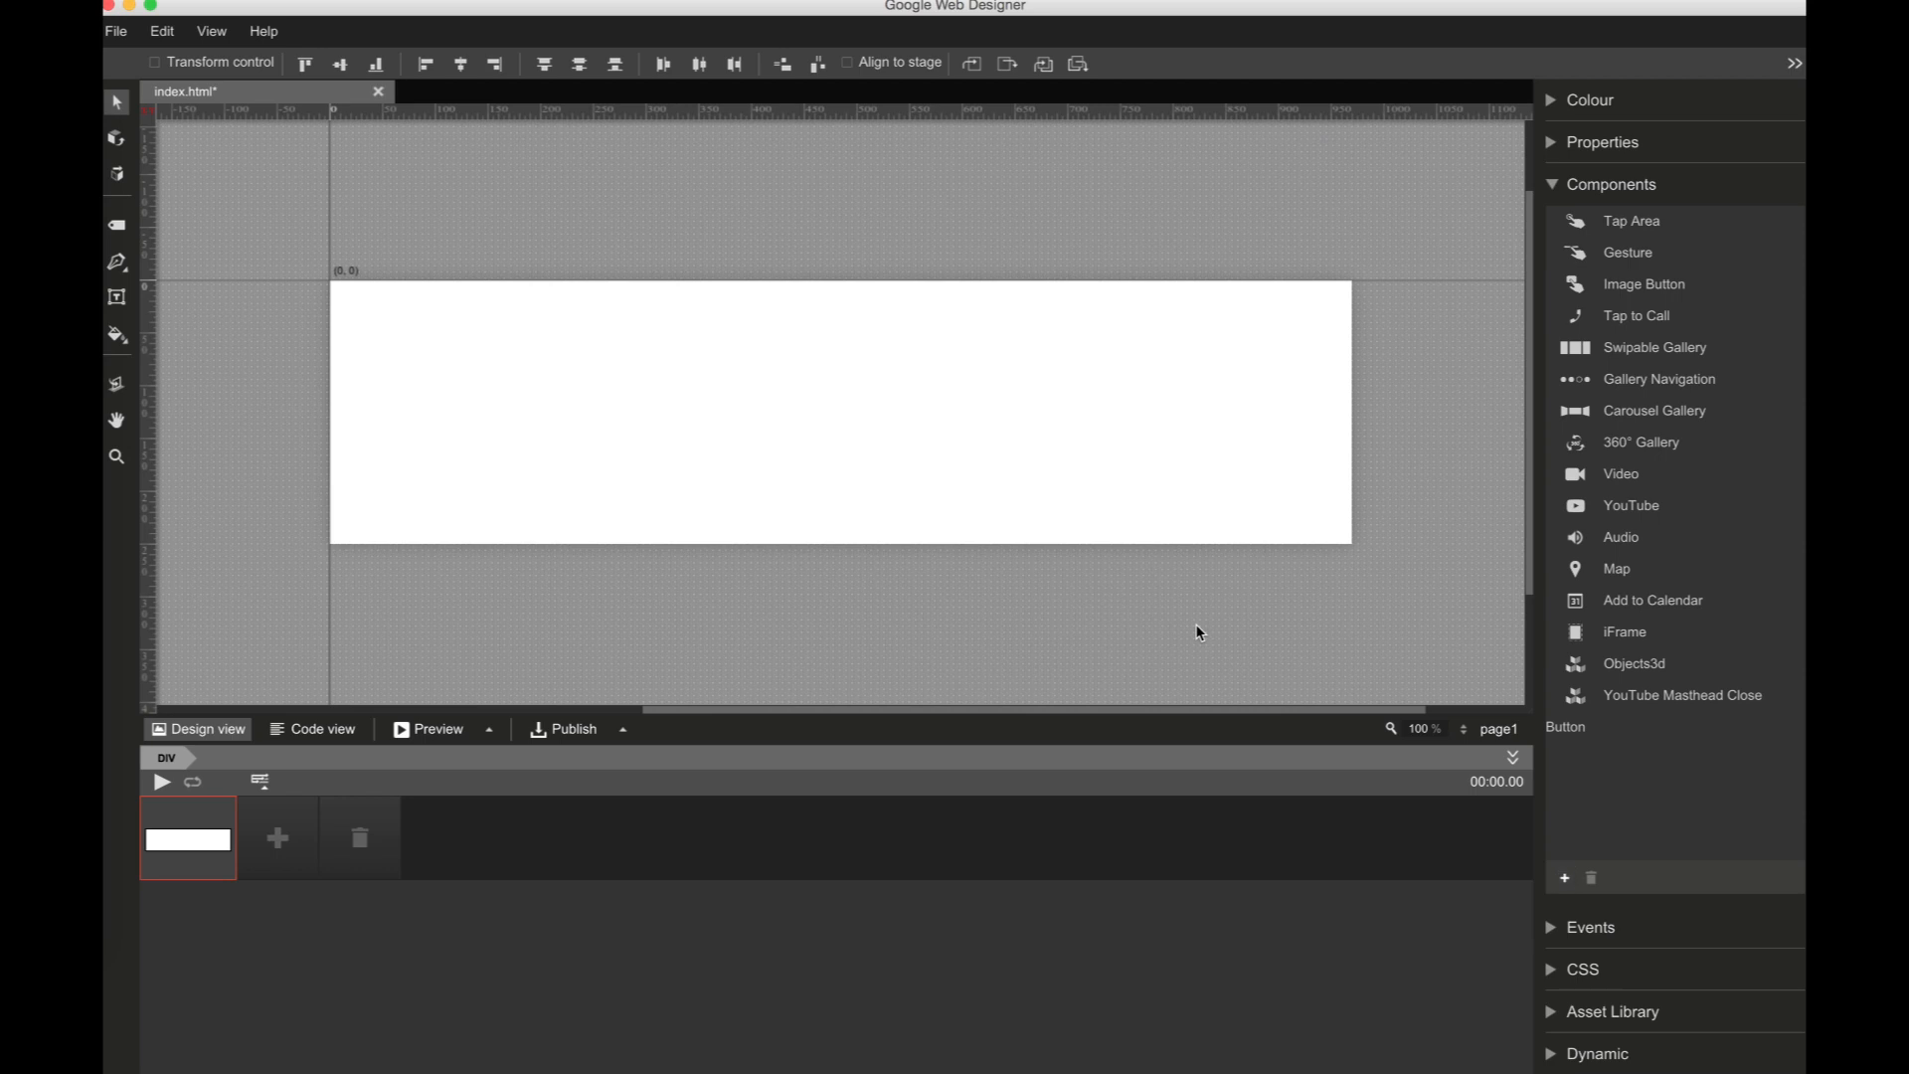
Step: Bring background.jpg from the _src folder in Finder onto the stage and move it to about 14 px left, 8 px top
key("ctrl+Up")
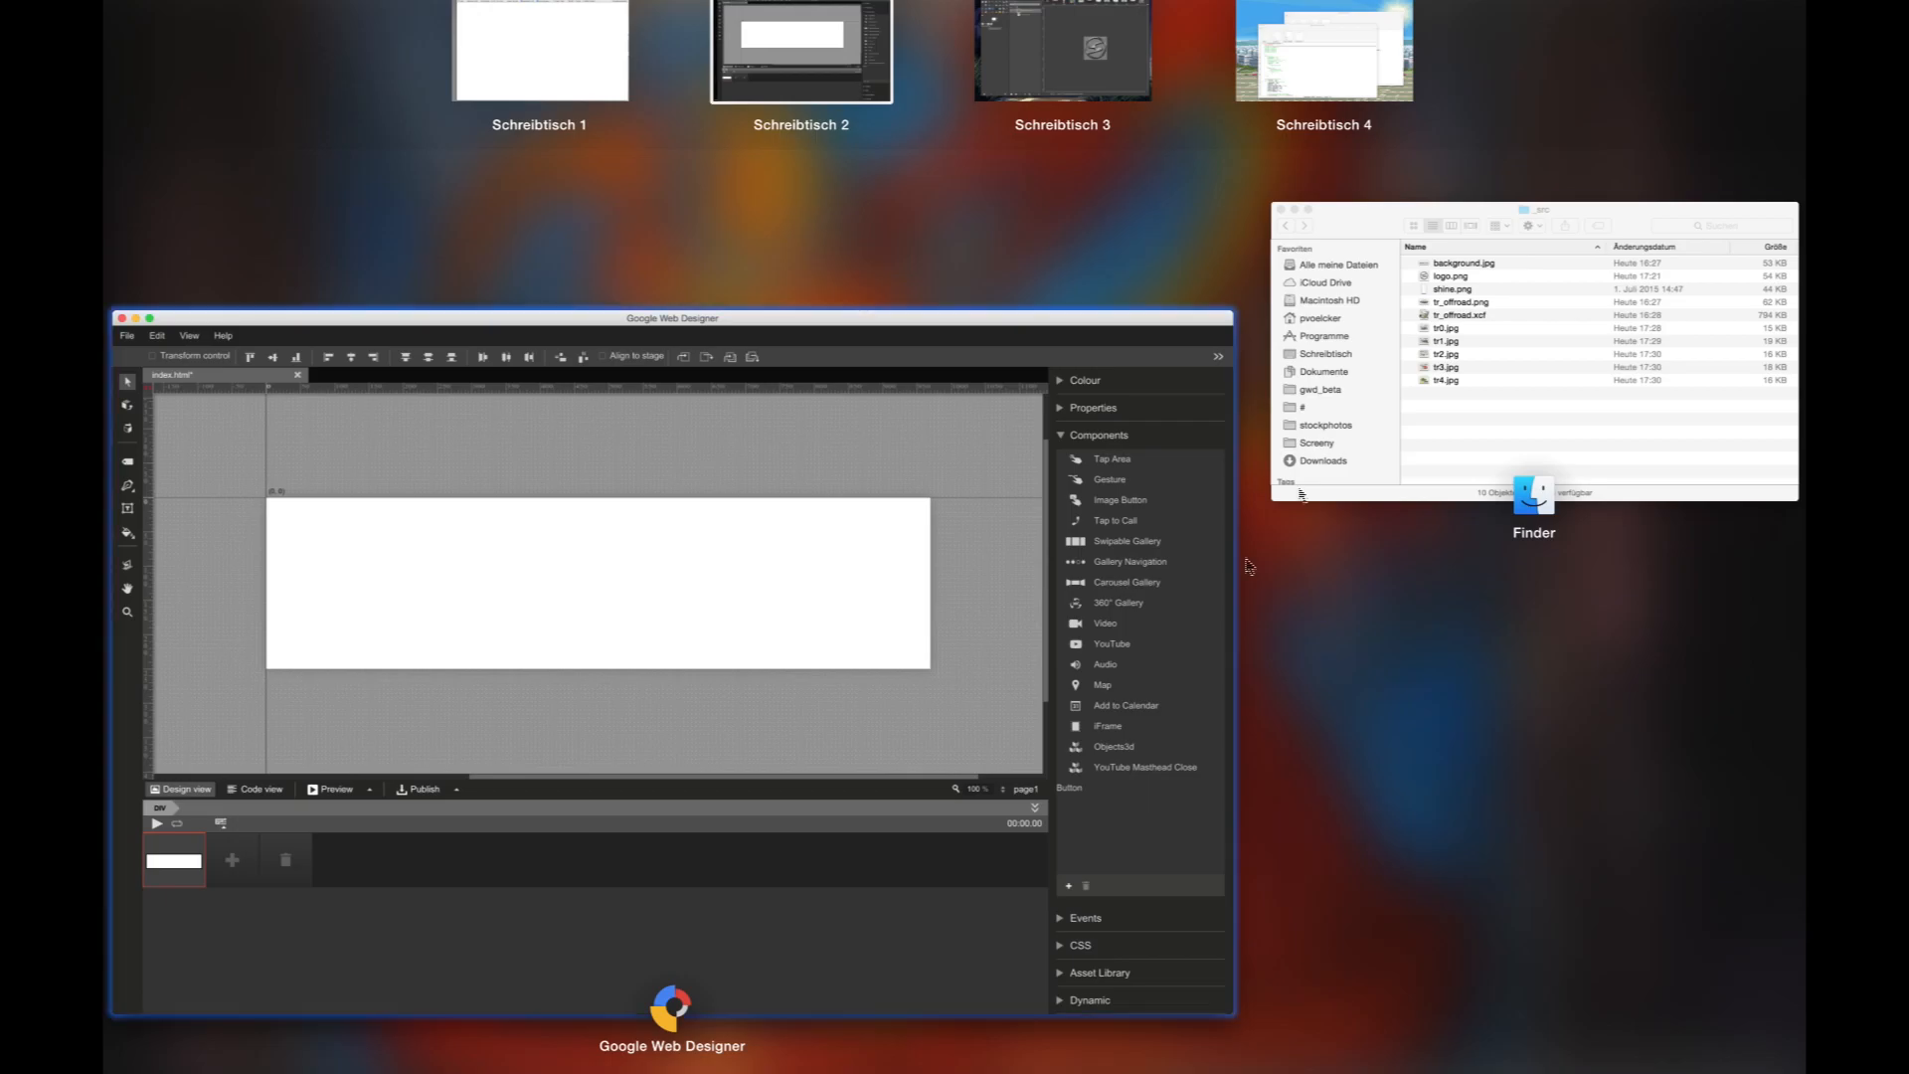
left_click(1517, 358)
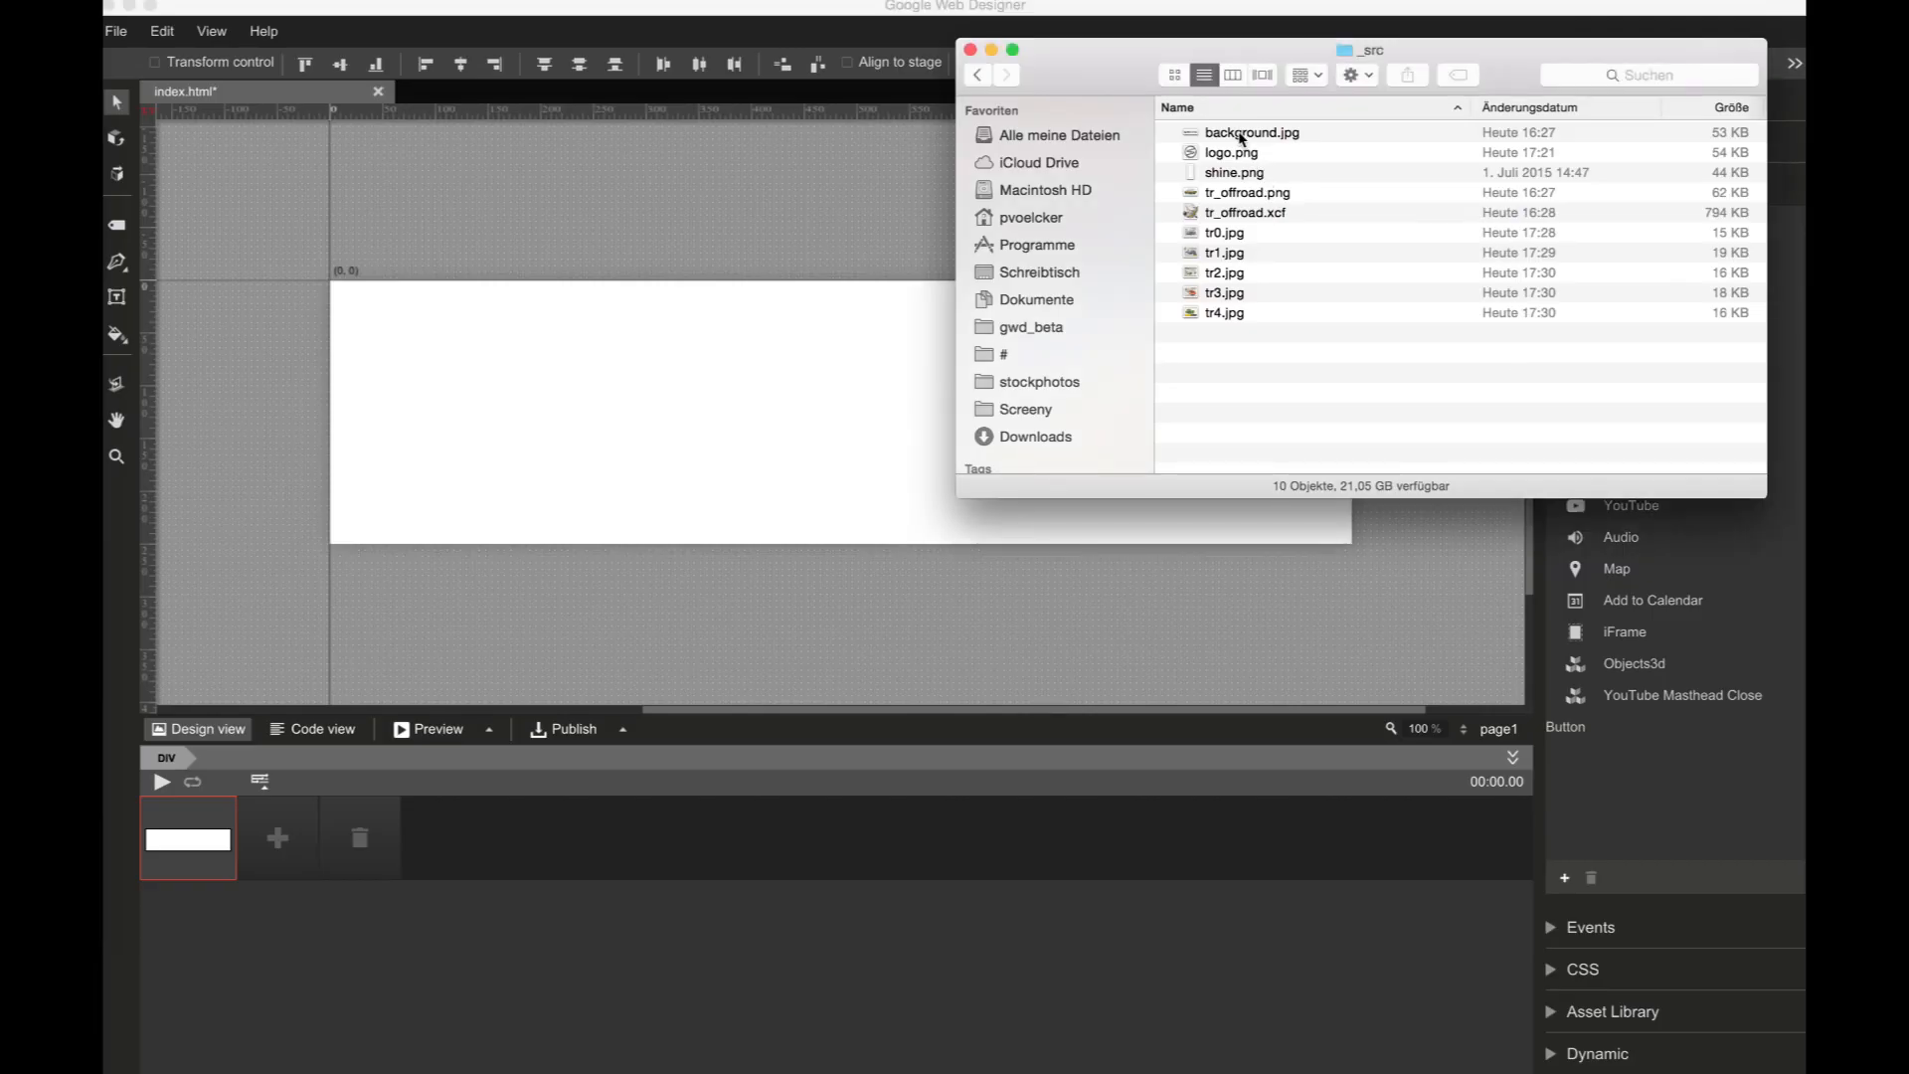
left_click_drag(1241, 138, 670, 371)
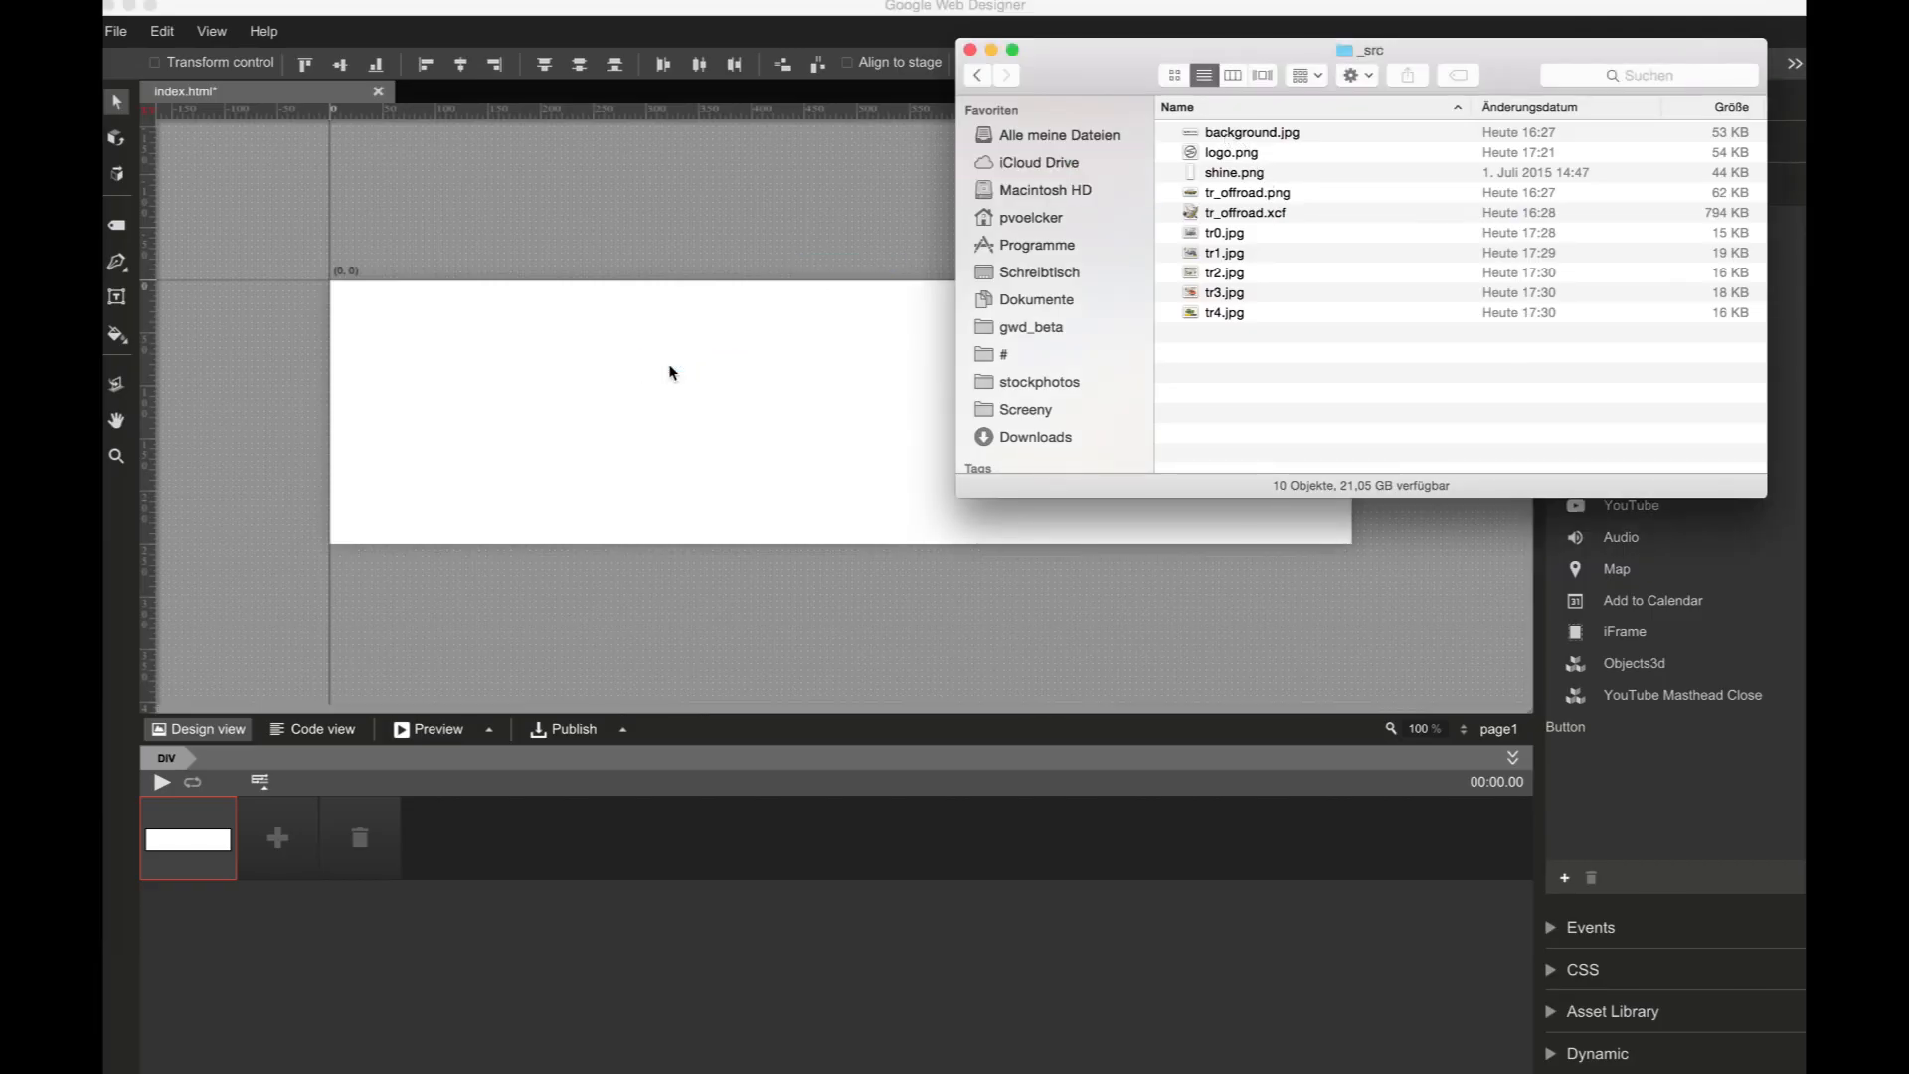
left_click(781, 373)
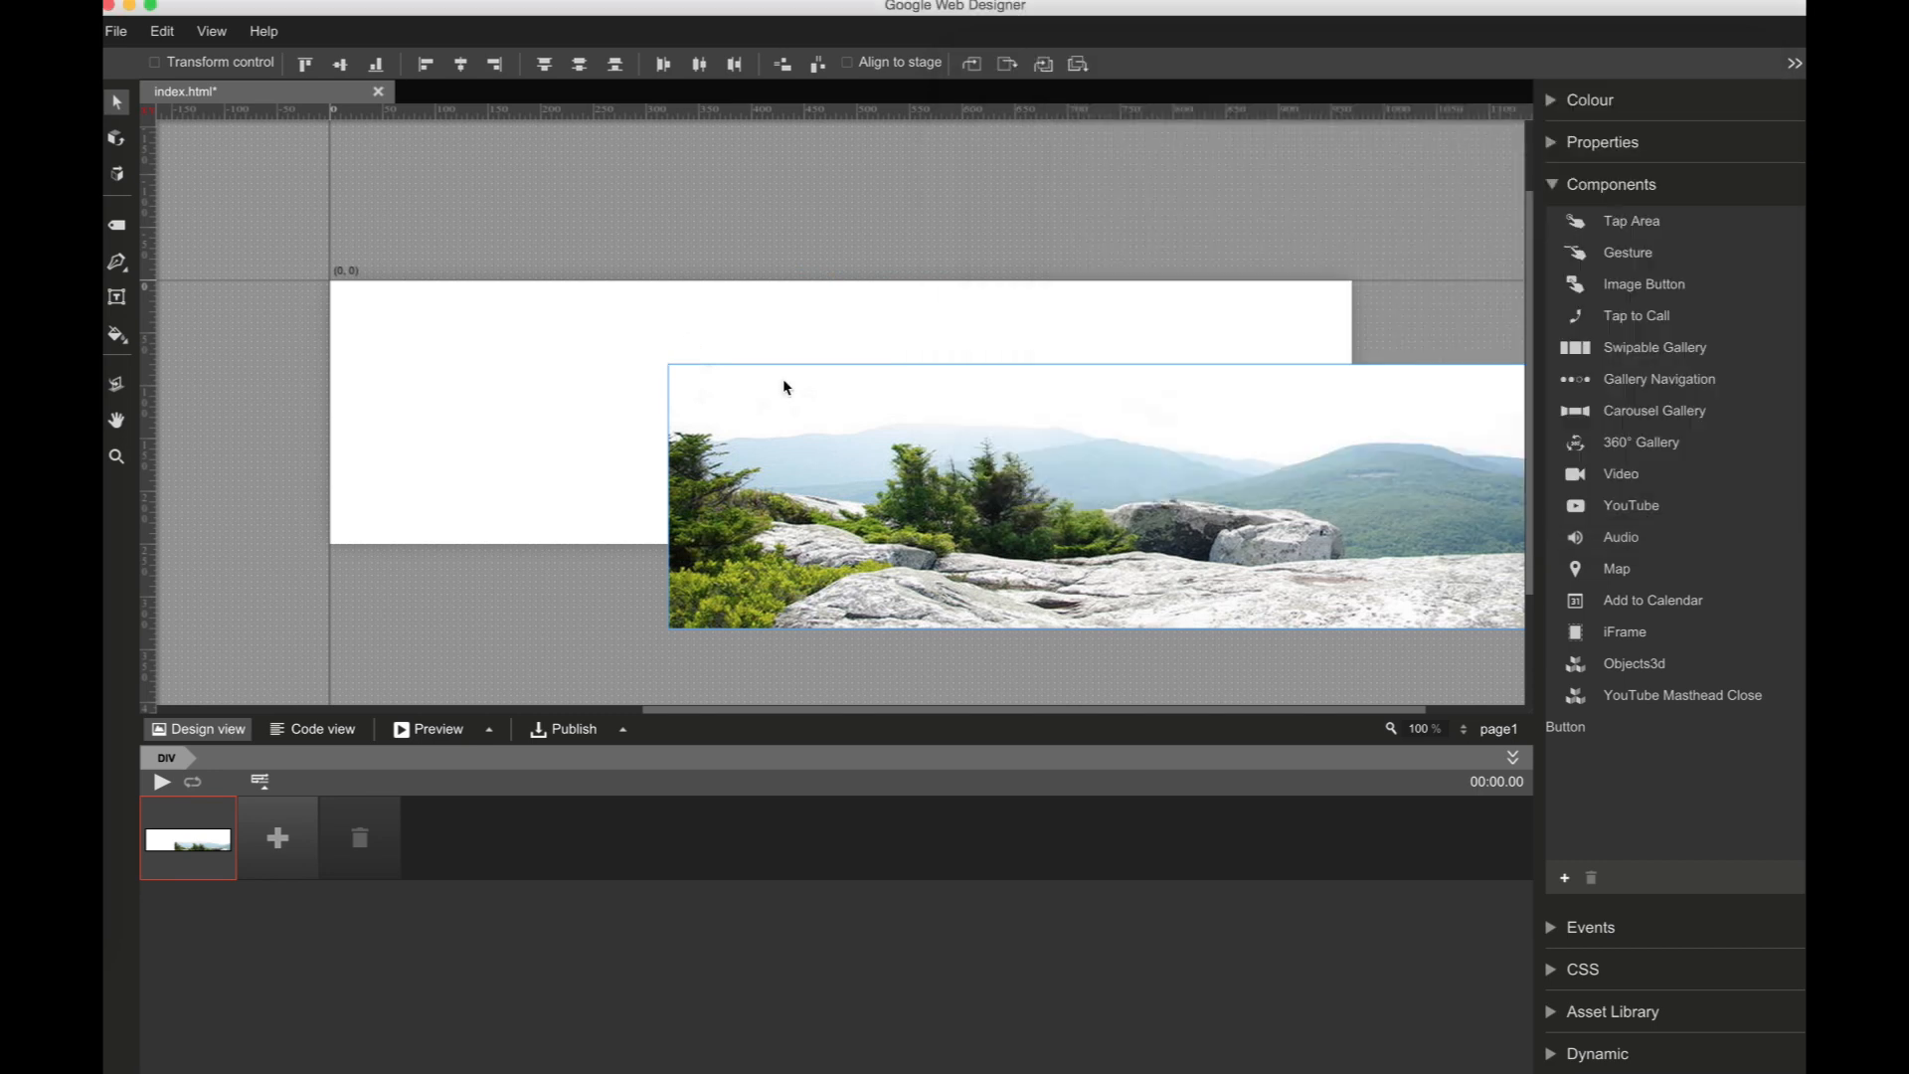
left_click_drag(783, 413, 464, 341)
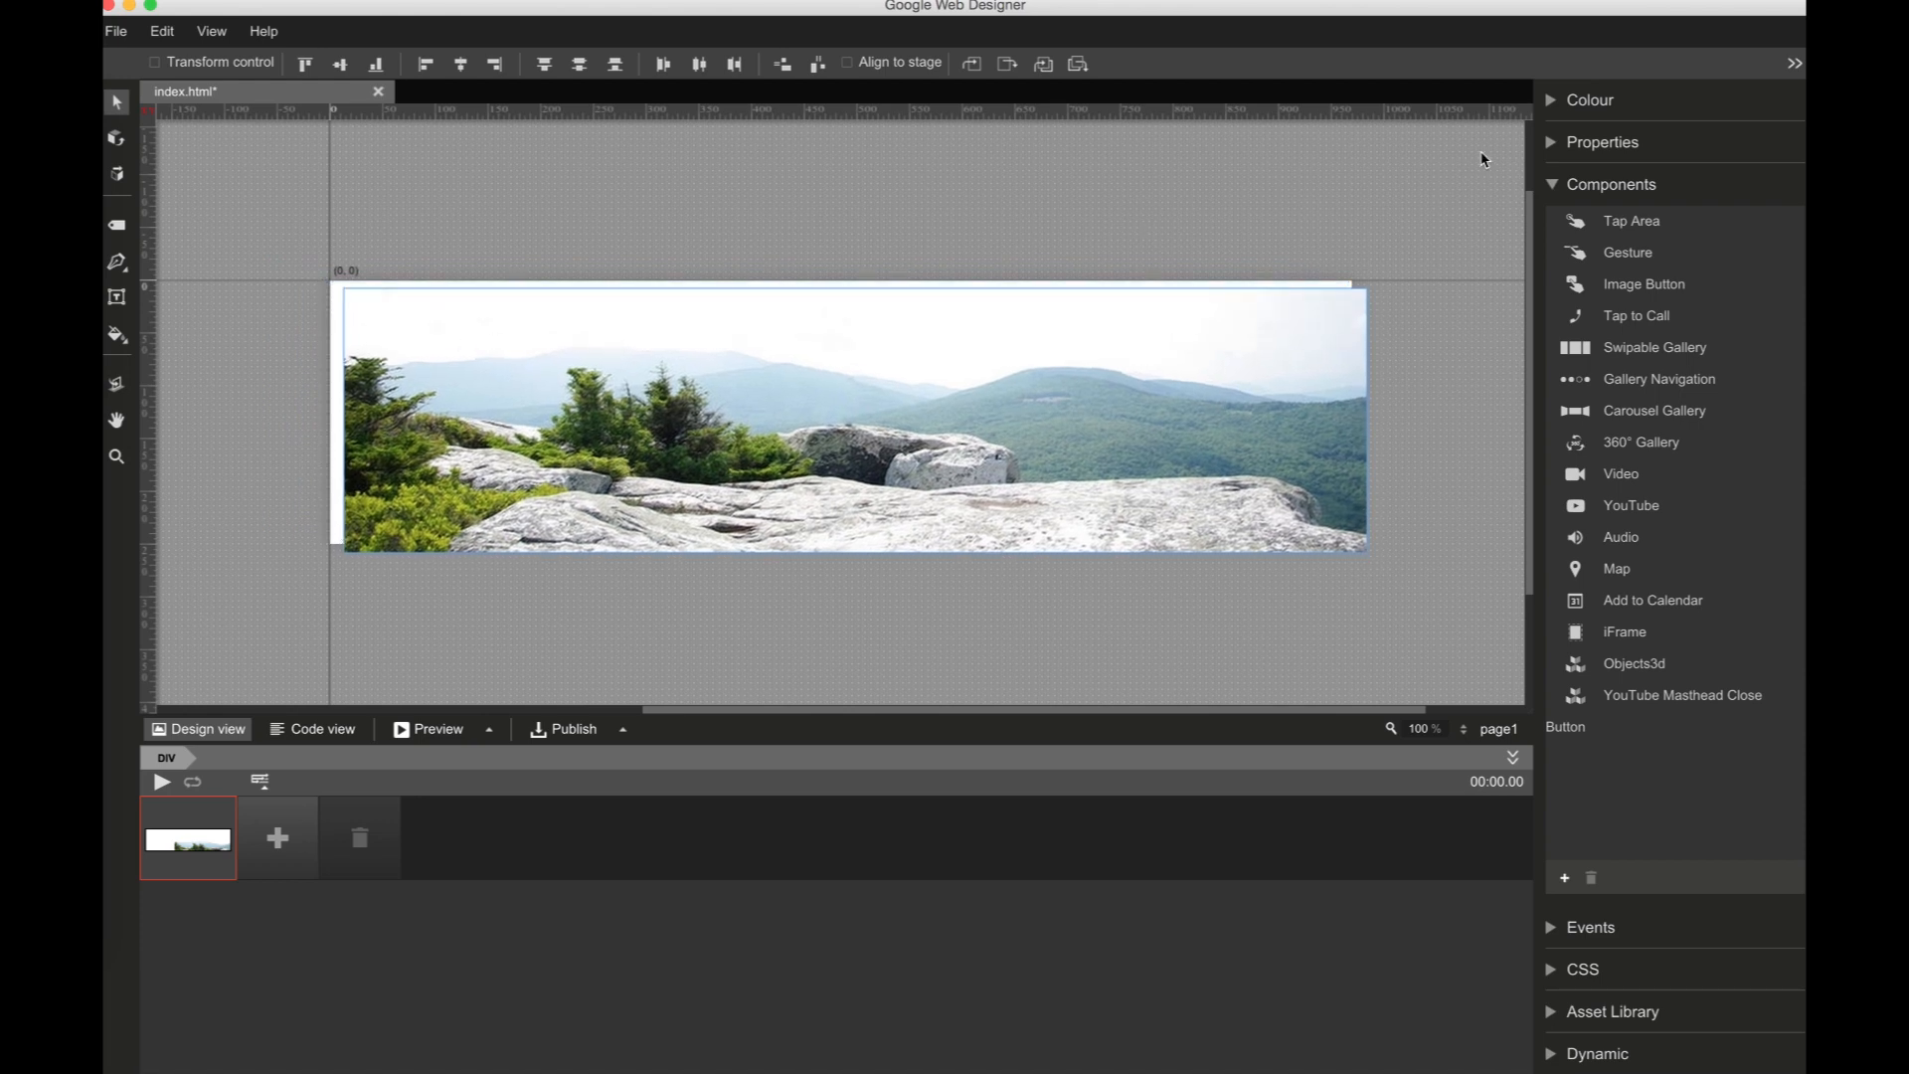
Step: Give the landscape image the ID background and set its position to left 0 px, top 0 px
left_click(1560, 187)
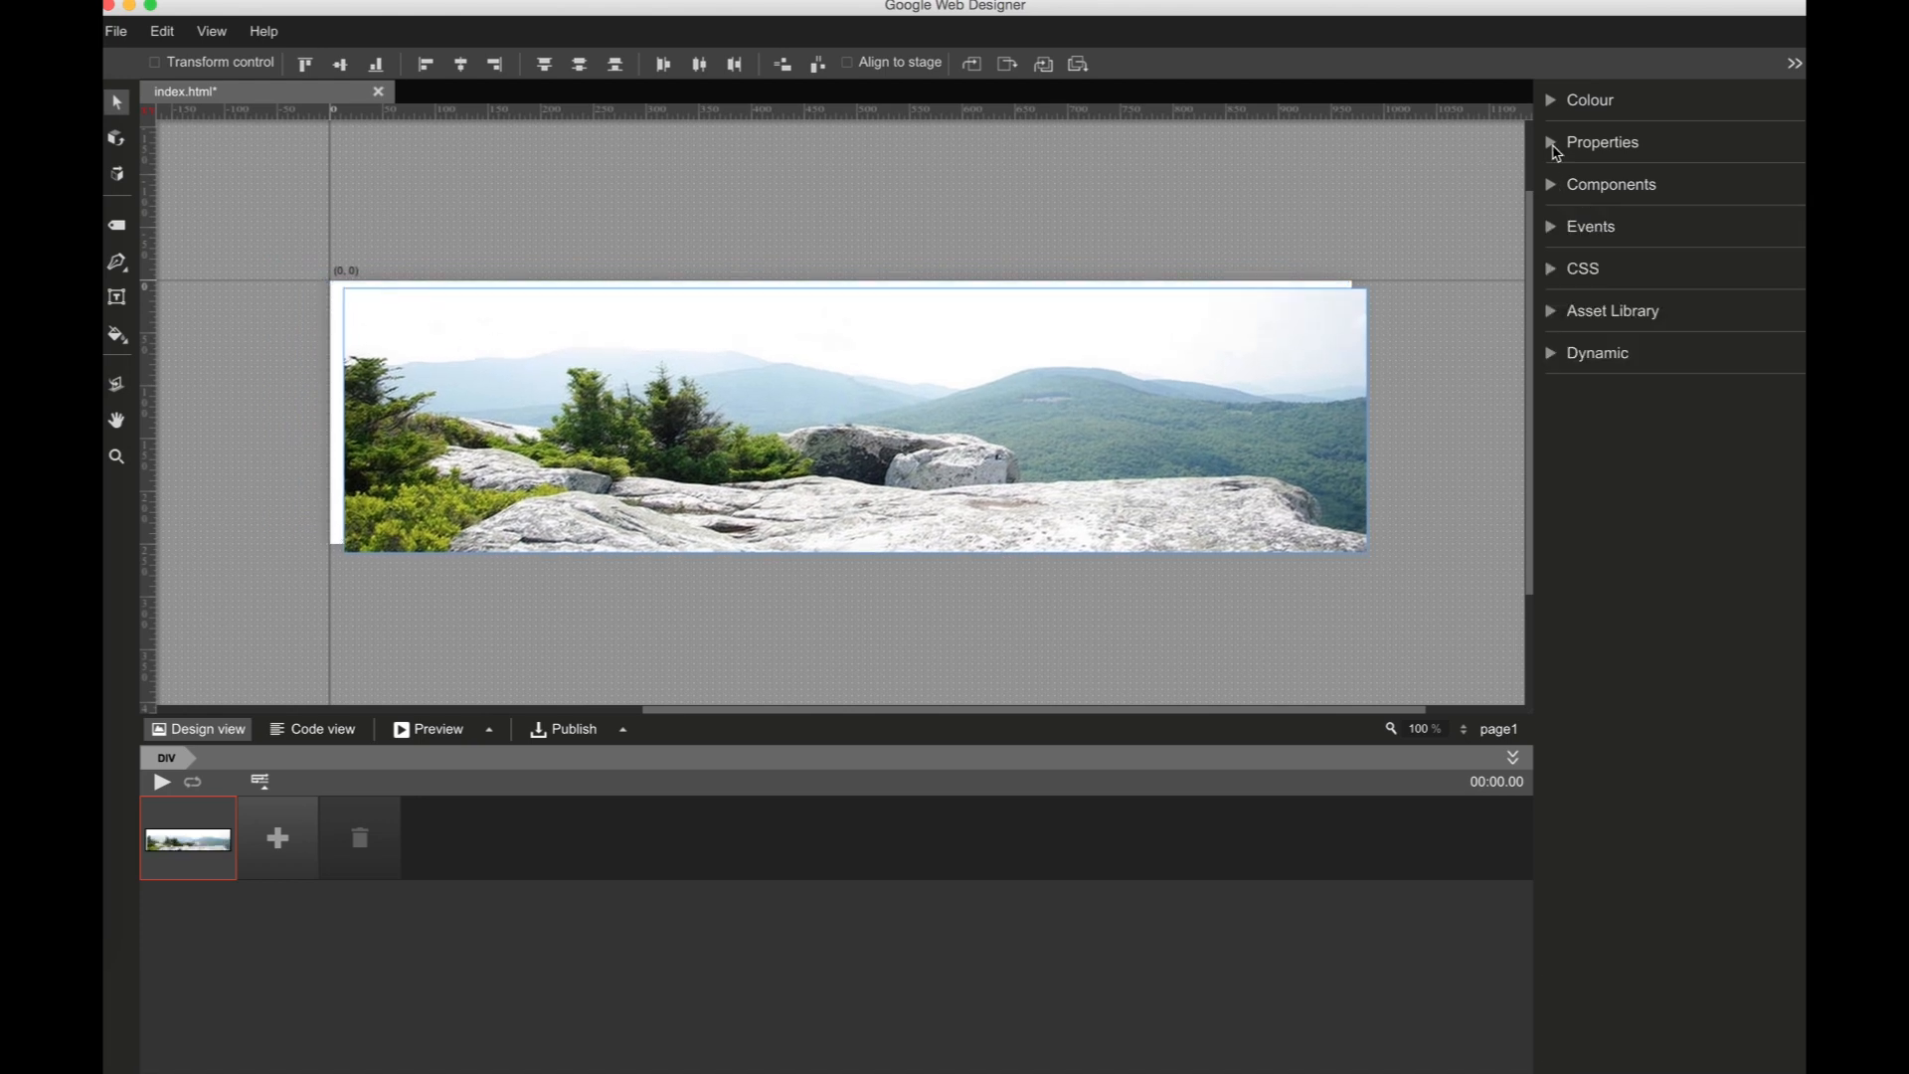
left_click(1557, 147)
left_click_drag(1714, 227, 1608, 233)
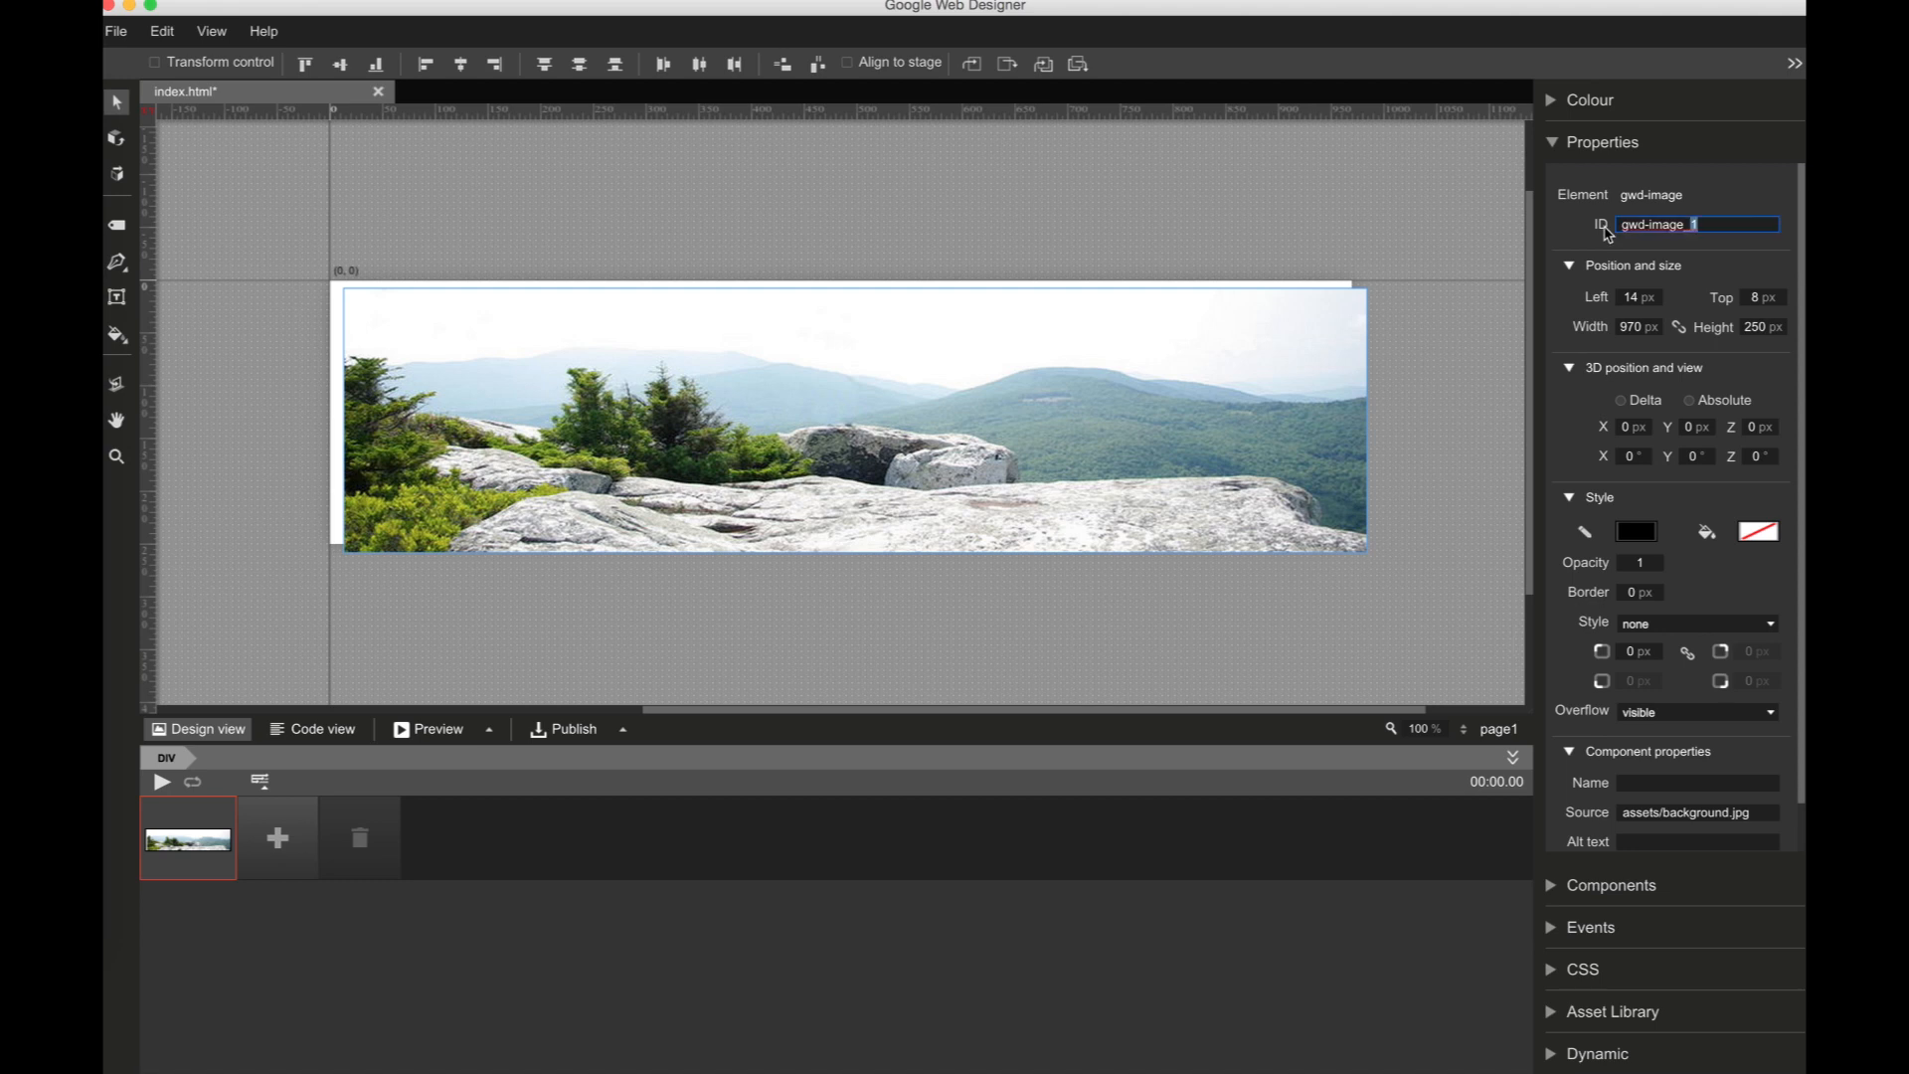
type("background")
key("Tab")
type("0")
key("Tab")
type("0")
key("Return")
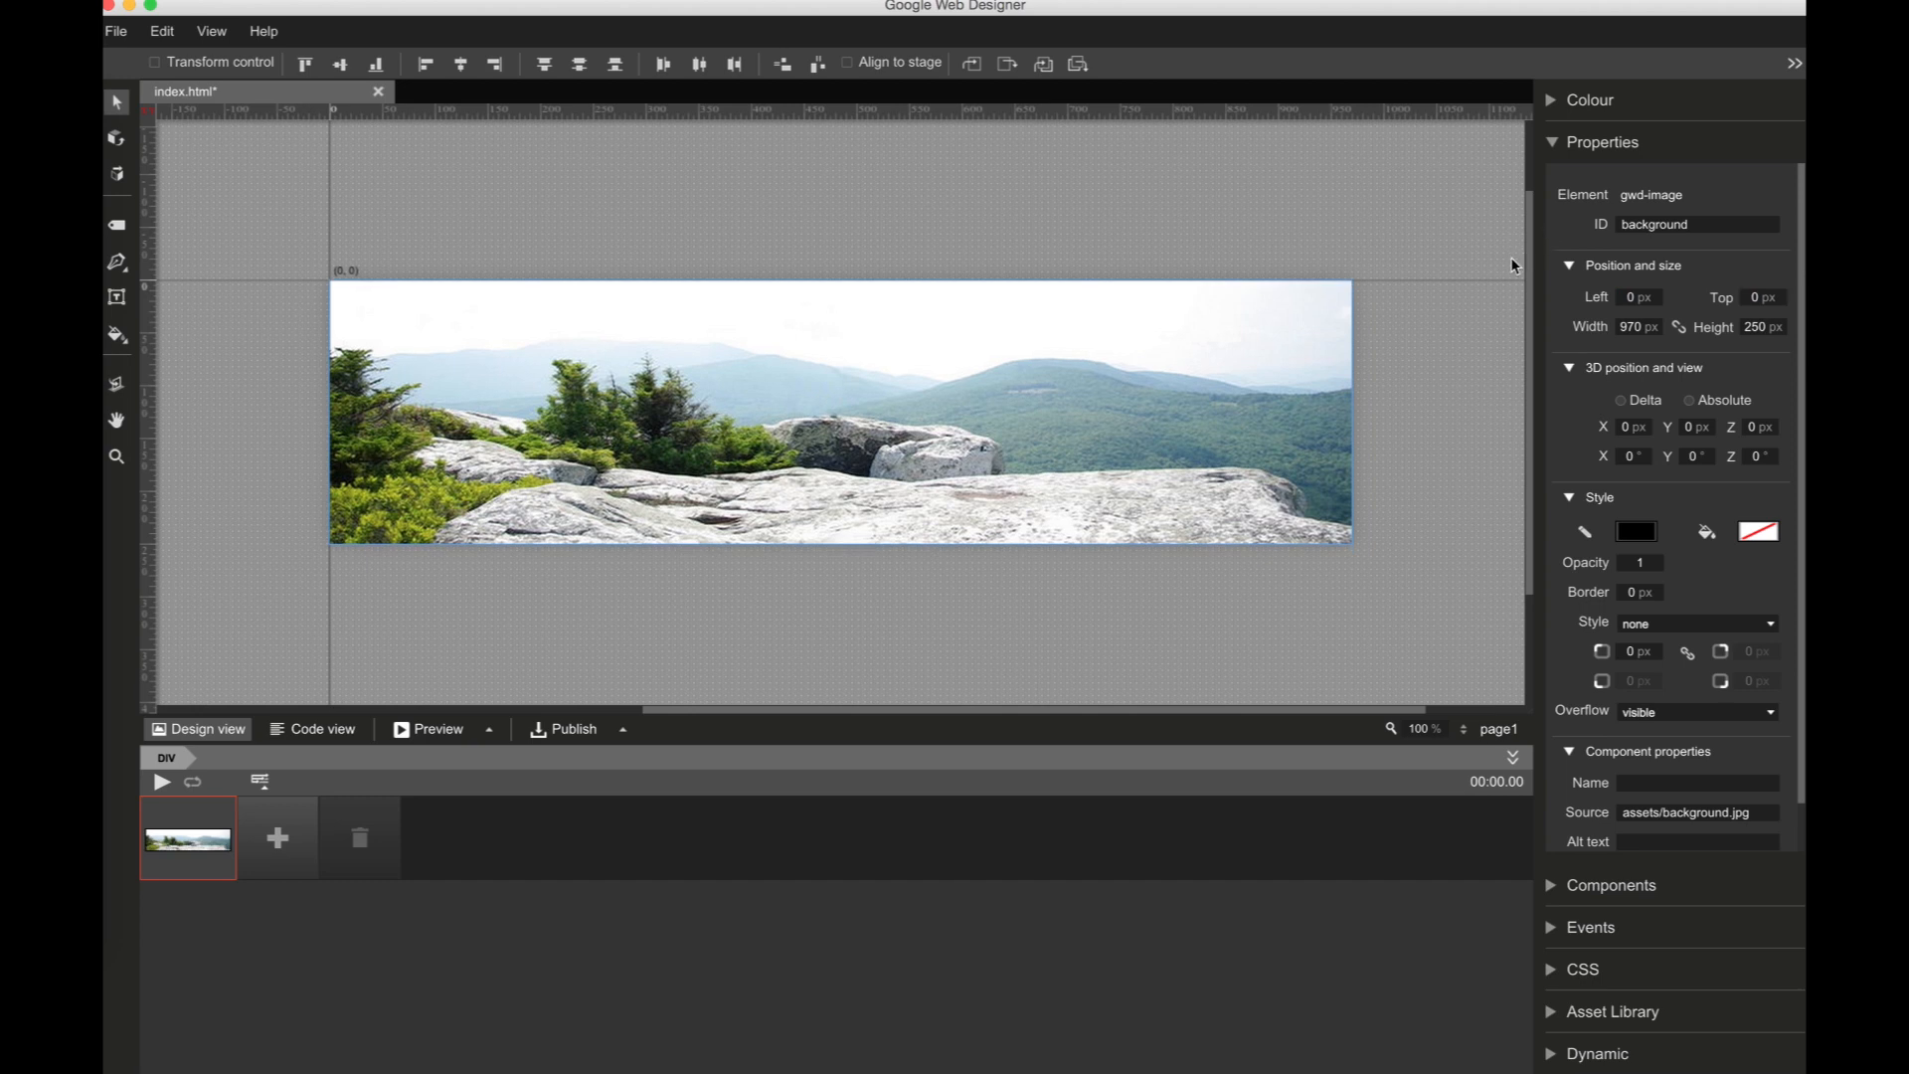
left_click_drag(1629, 332, 1736, 341)
left_click(1764, 329)
Step: Draw a div of about 941 × 256 px over the background image and give it the ID fader
left_click(115, 107)
left_click(120, 228)
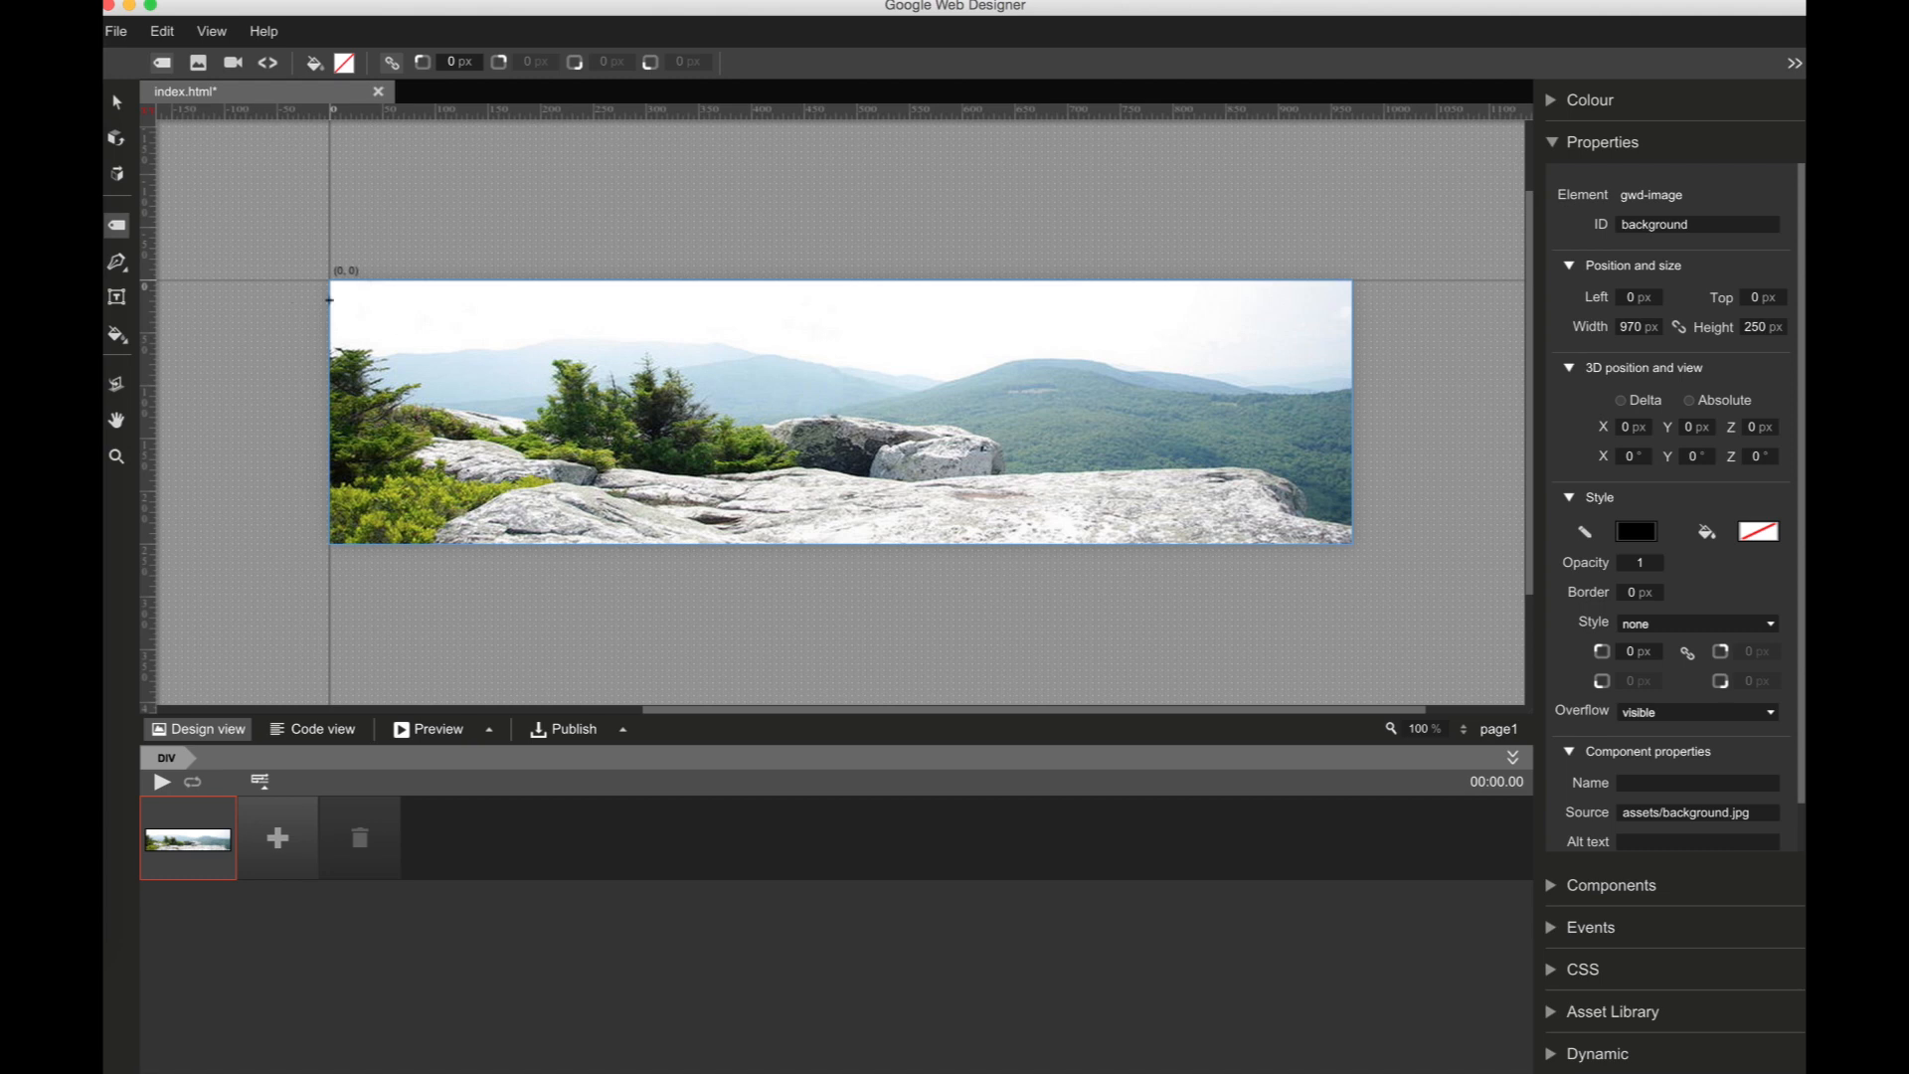
left_click_drag(329, 300, 1322, 570)
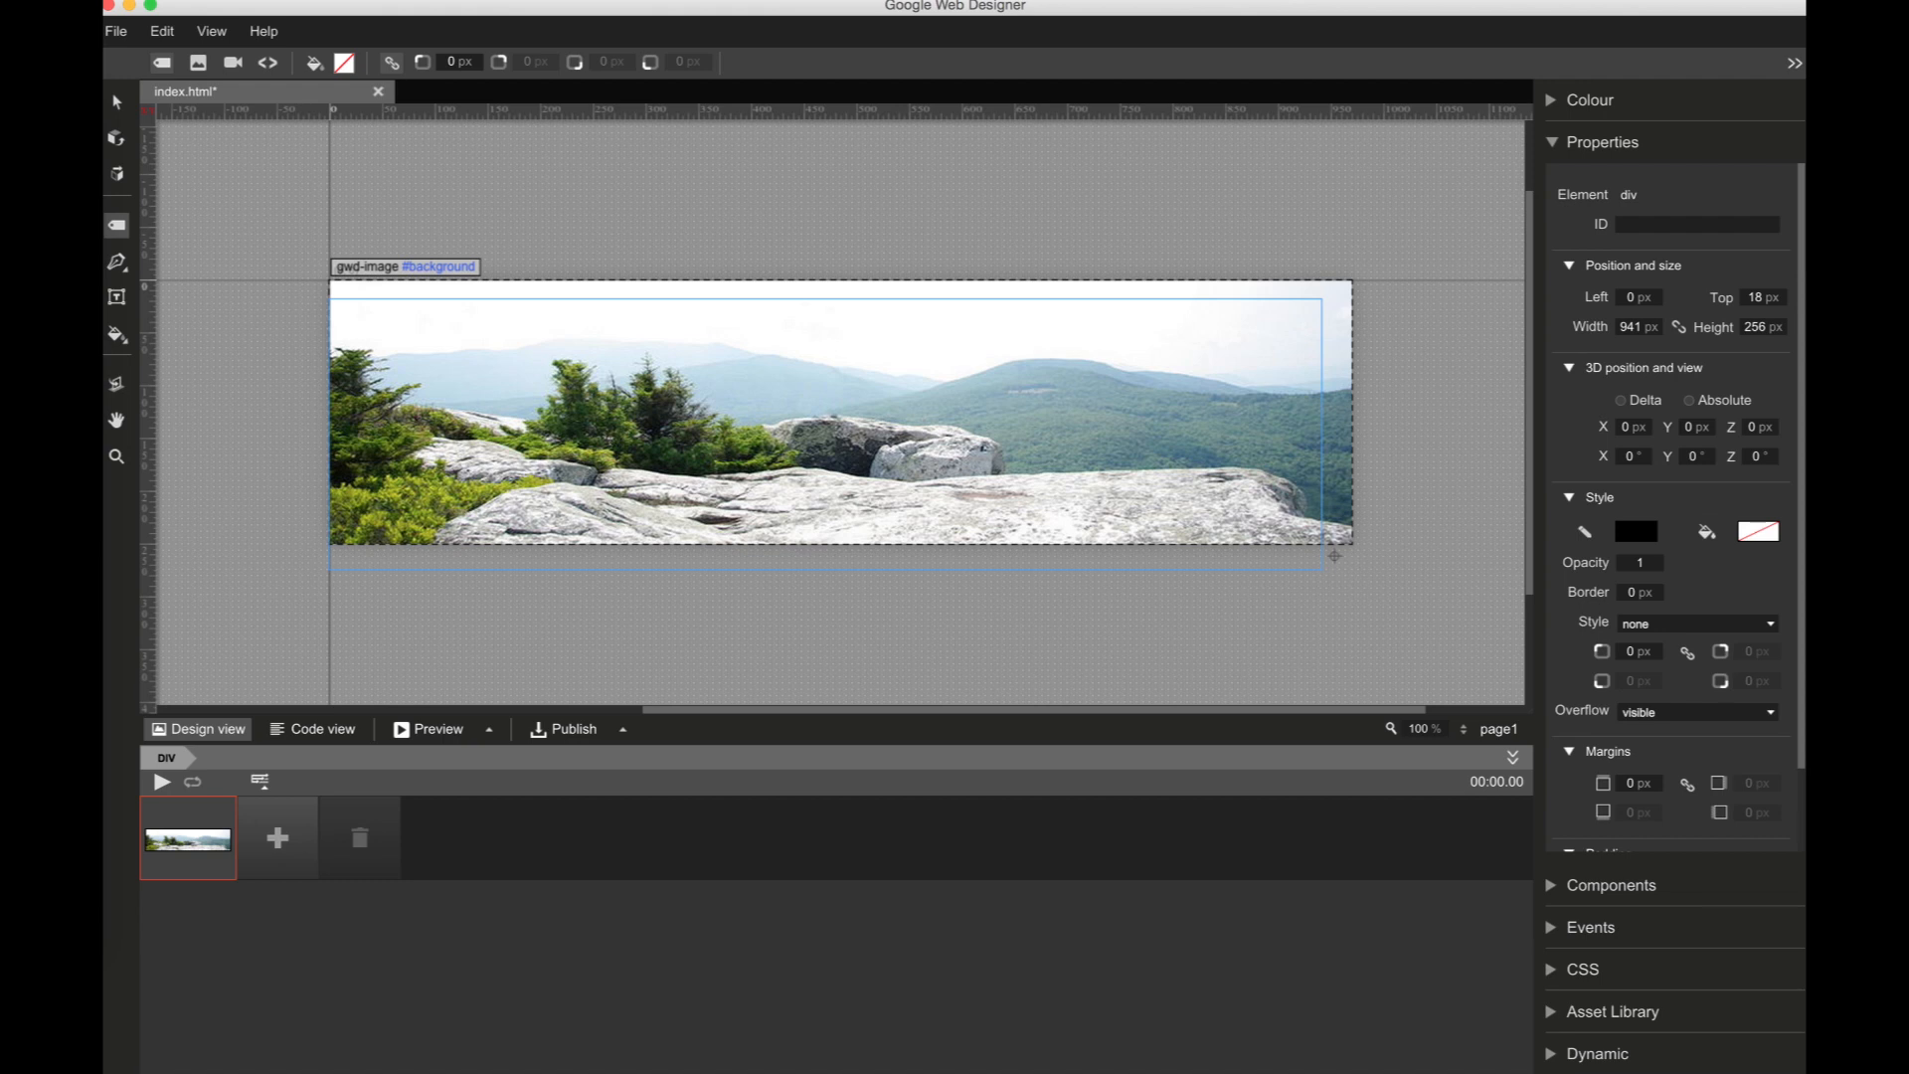
left_click(1651, 226)
type("fader")
Step: Set the fader div's position to left 0 px, top 0 px and its size to 970 × 250 px
key("Tab")
key("Tab")
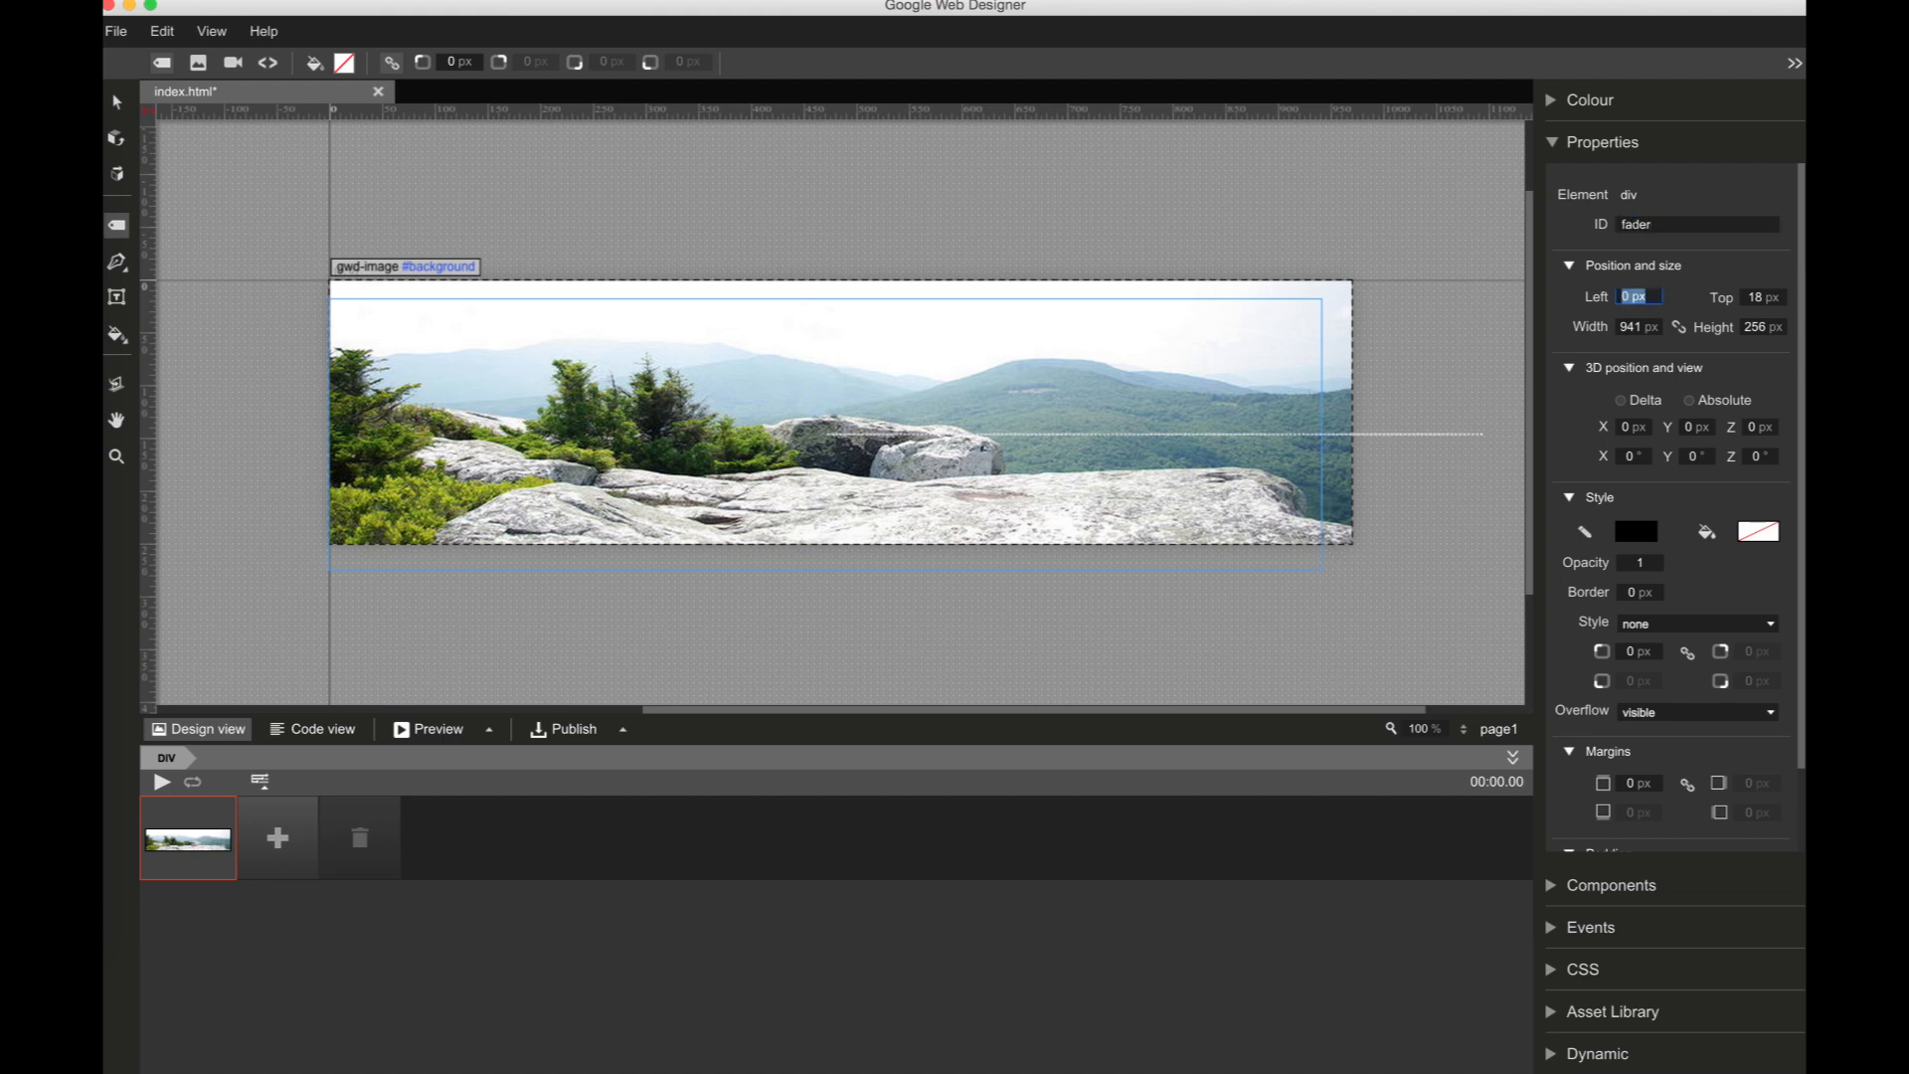
type("0")
key("Tab")
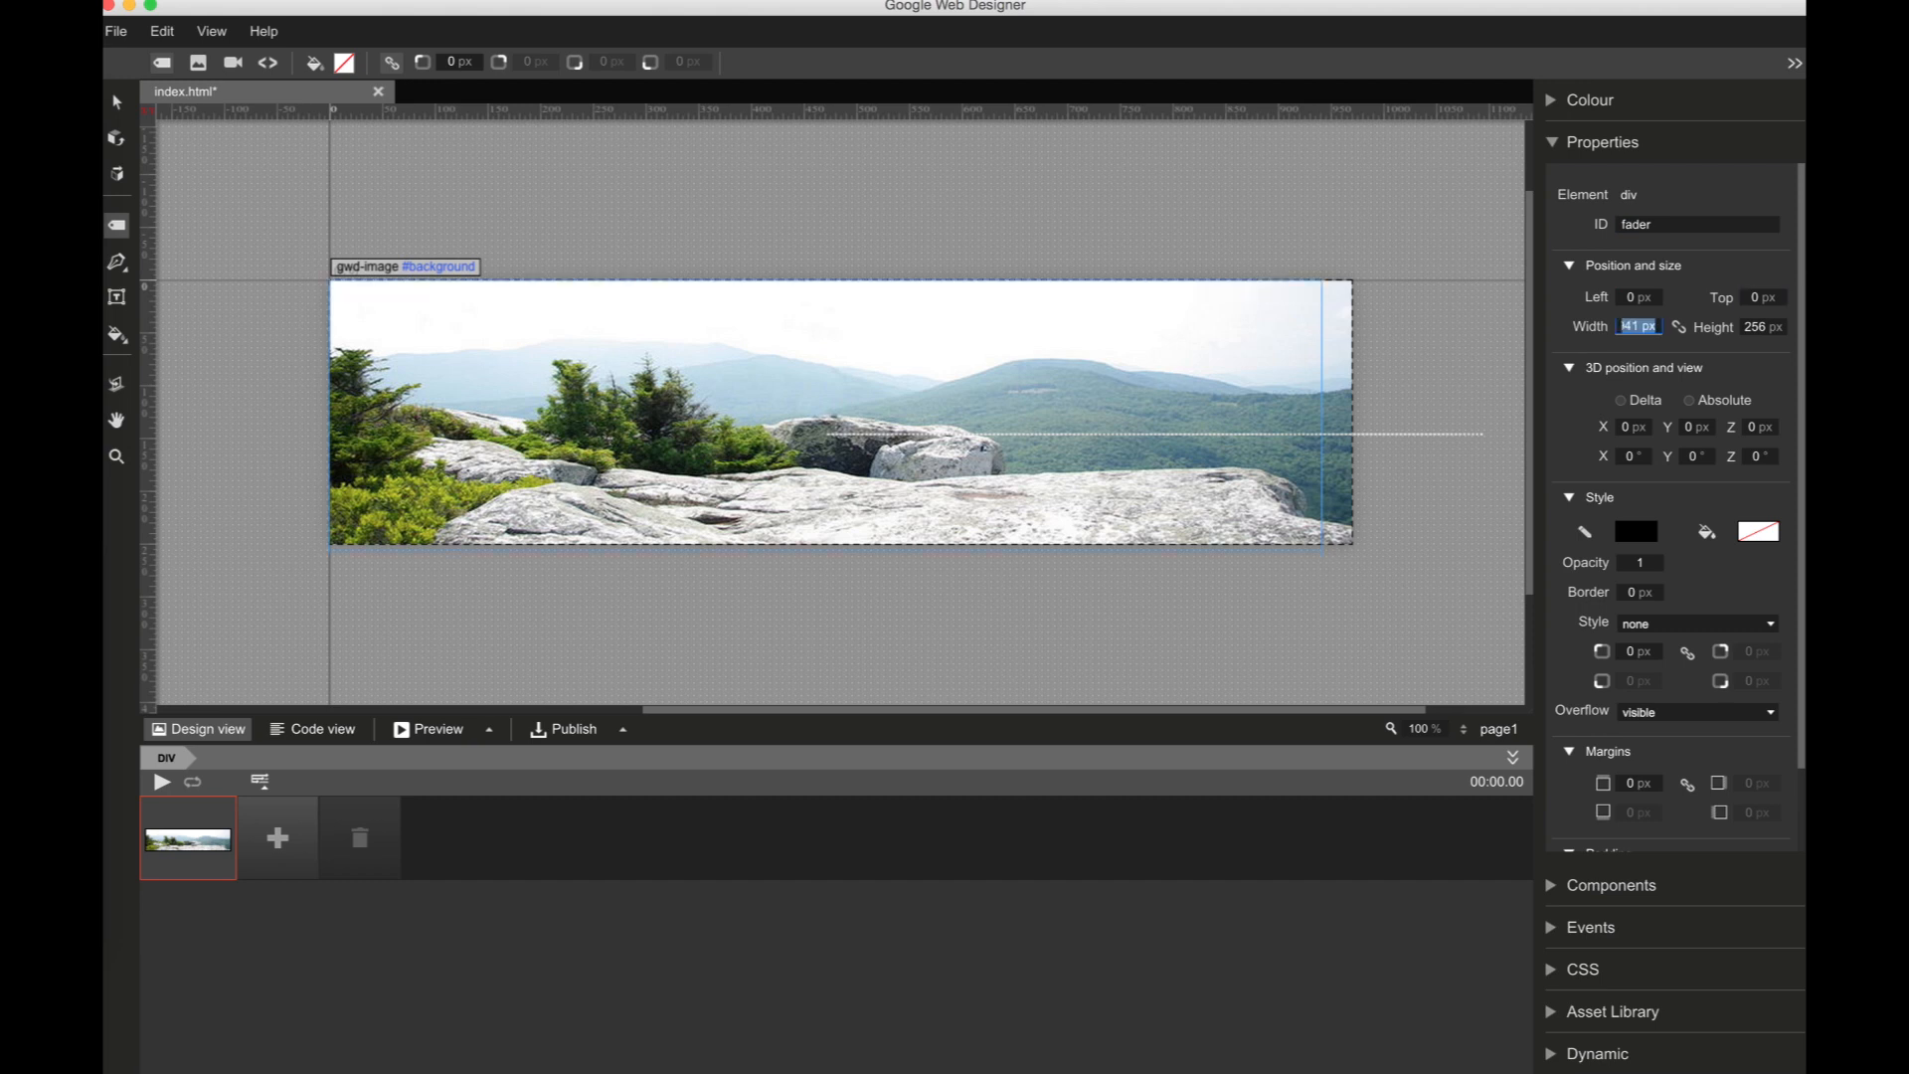
type("970")
key("Tab")
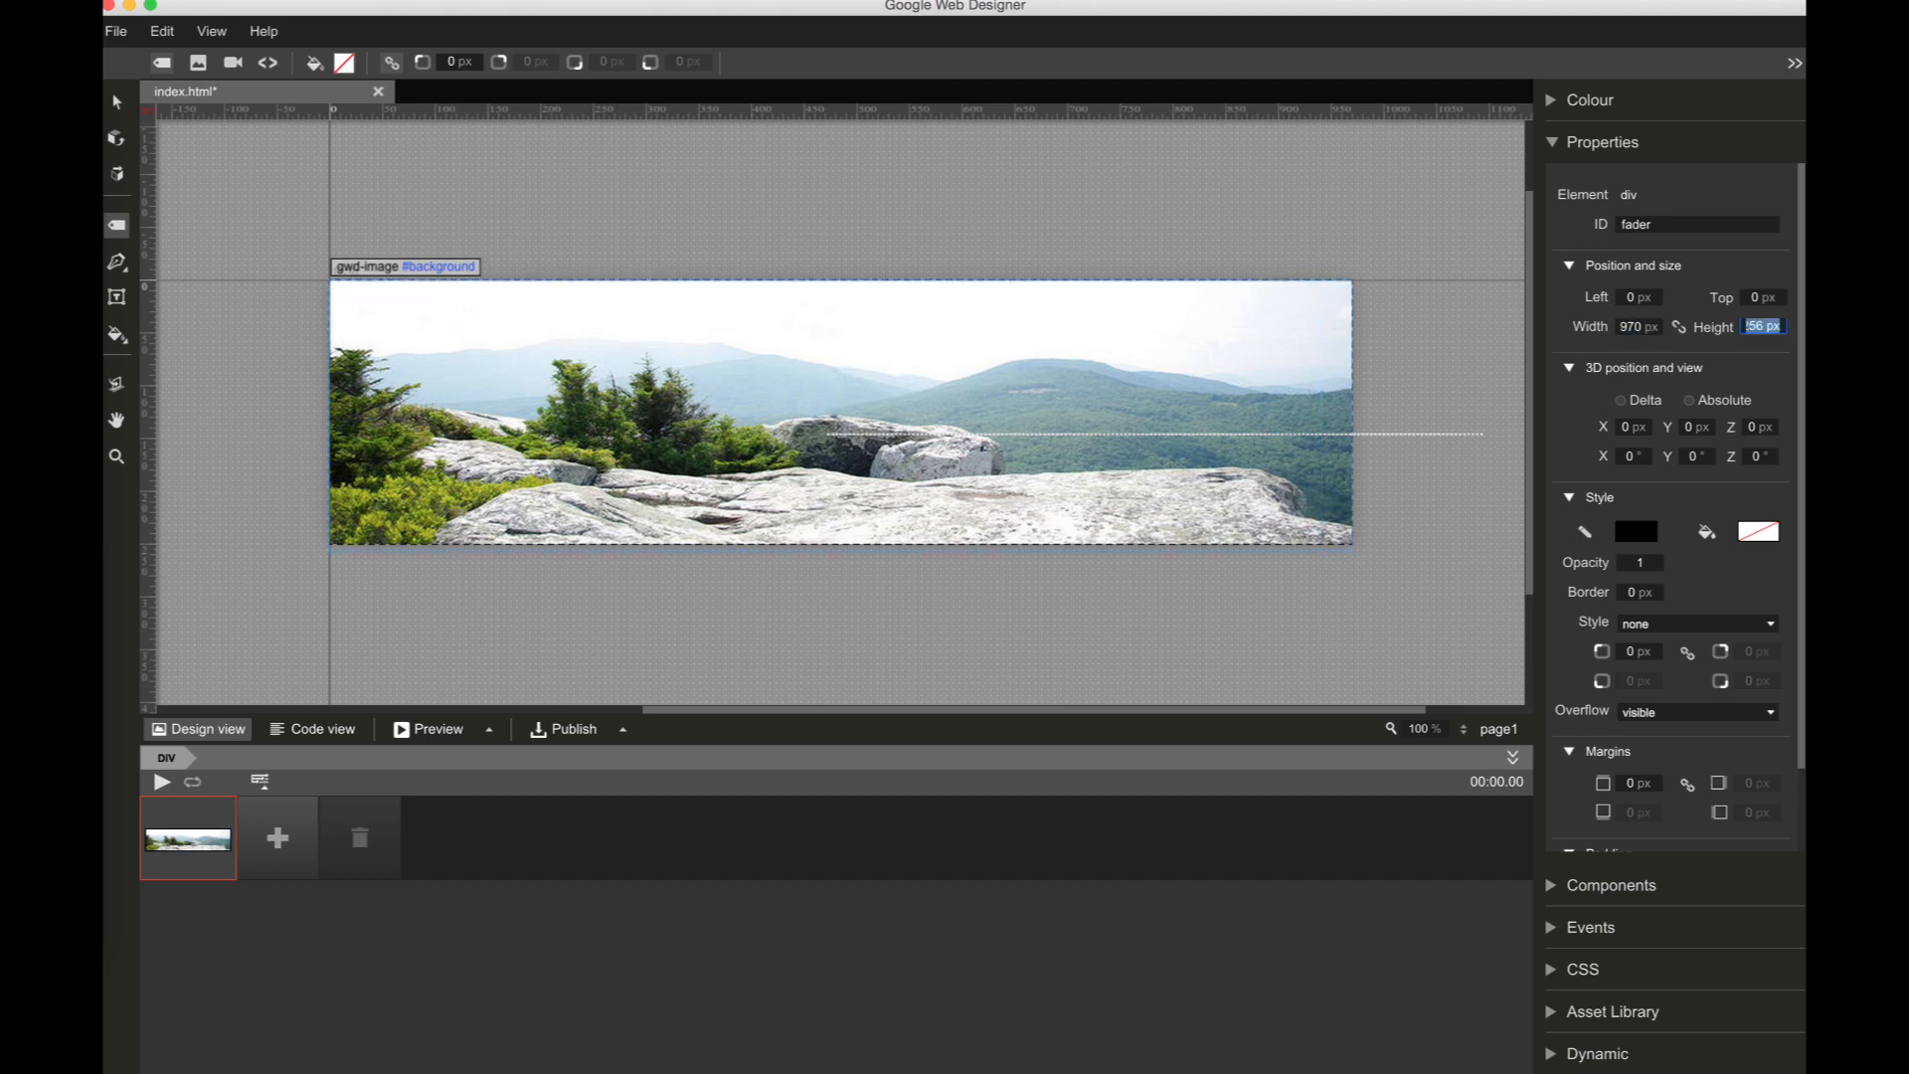
type("250")
key("Return")
Step: Fill the fader div with solid white, FFFFFF
left_click(1758, 537)
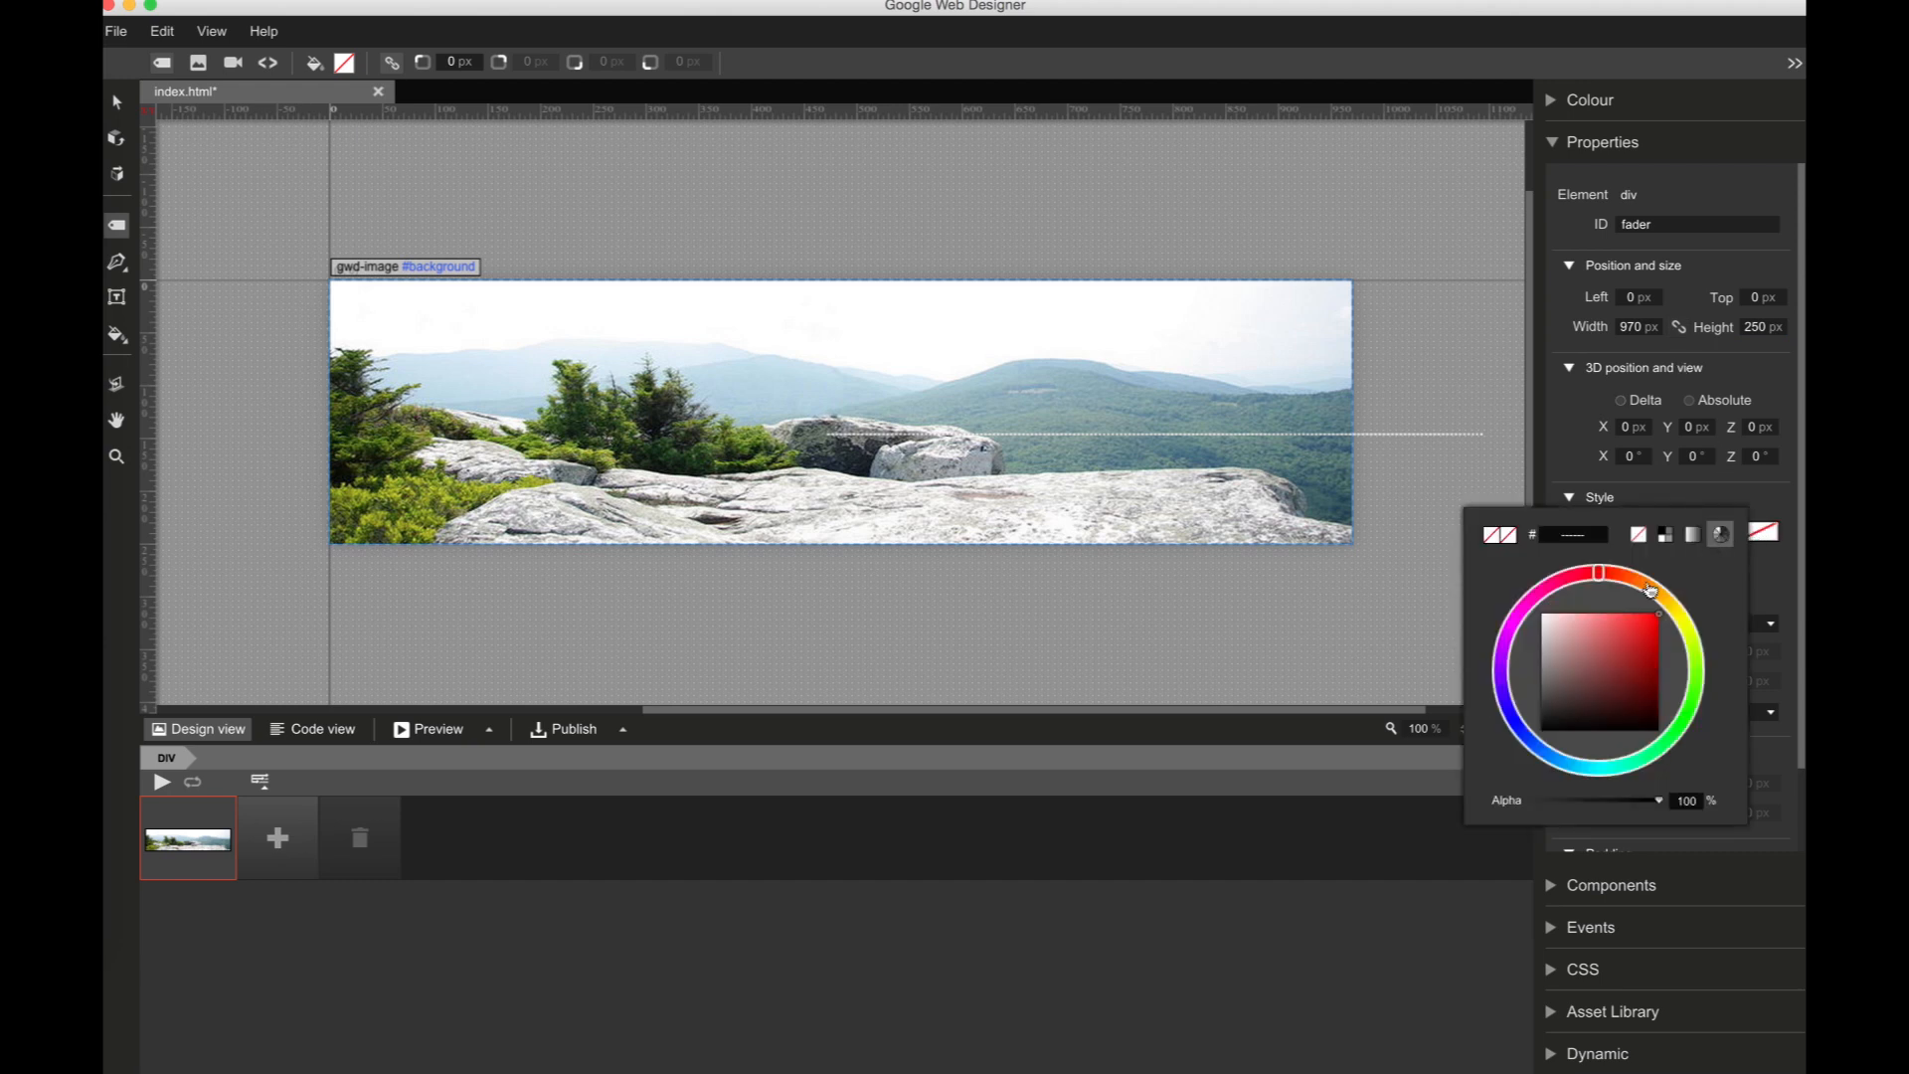
left_click_drag(1559, 625, 1498, 589)
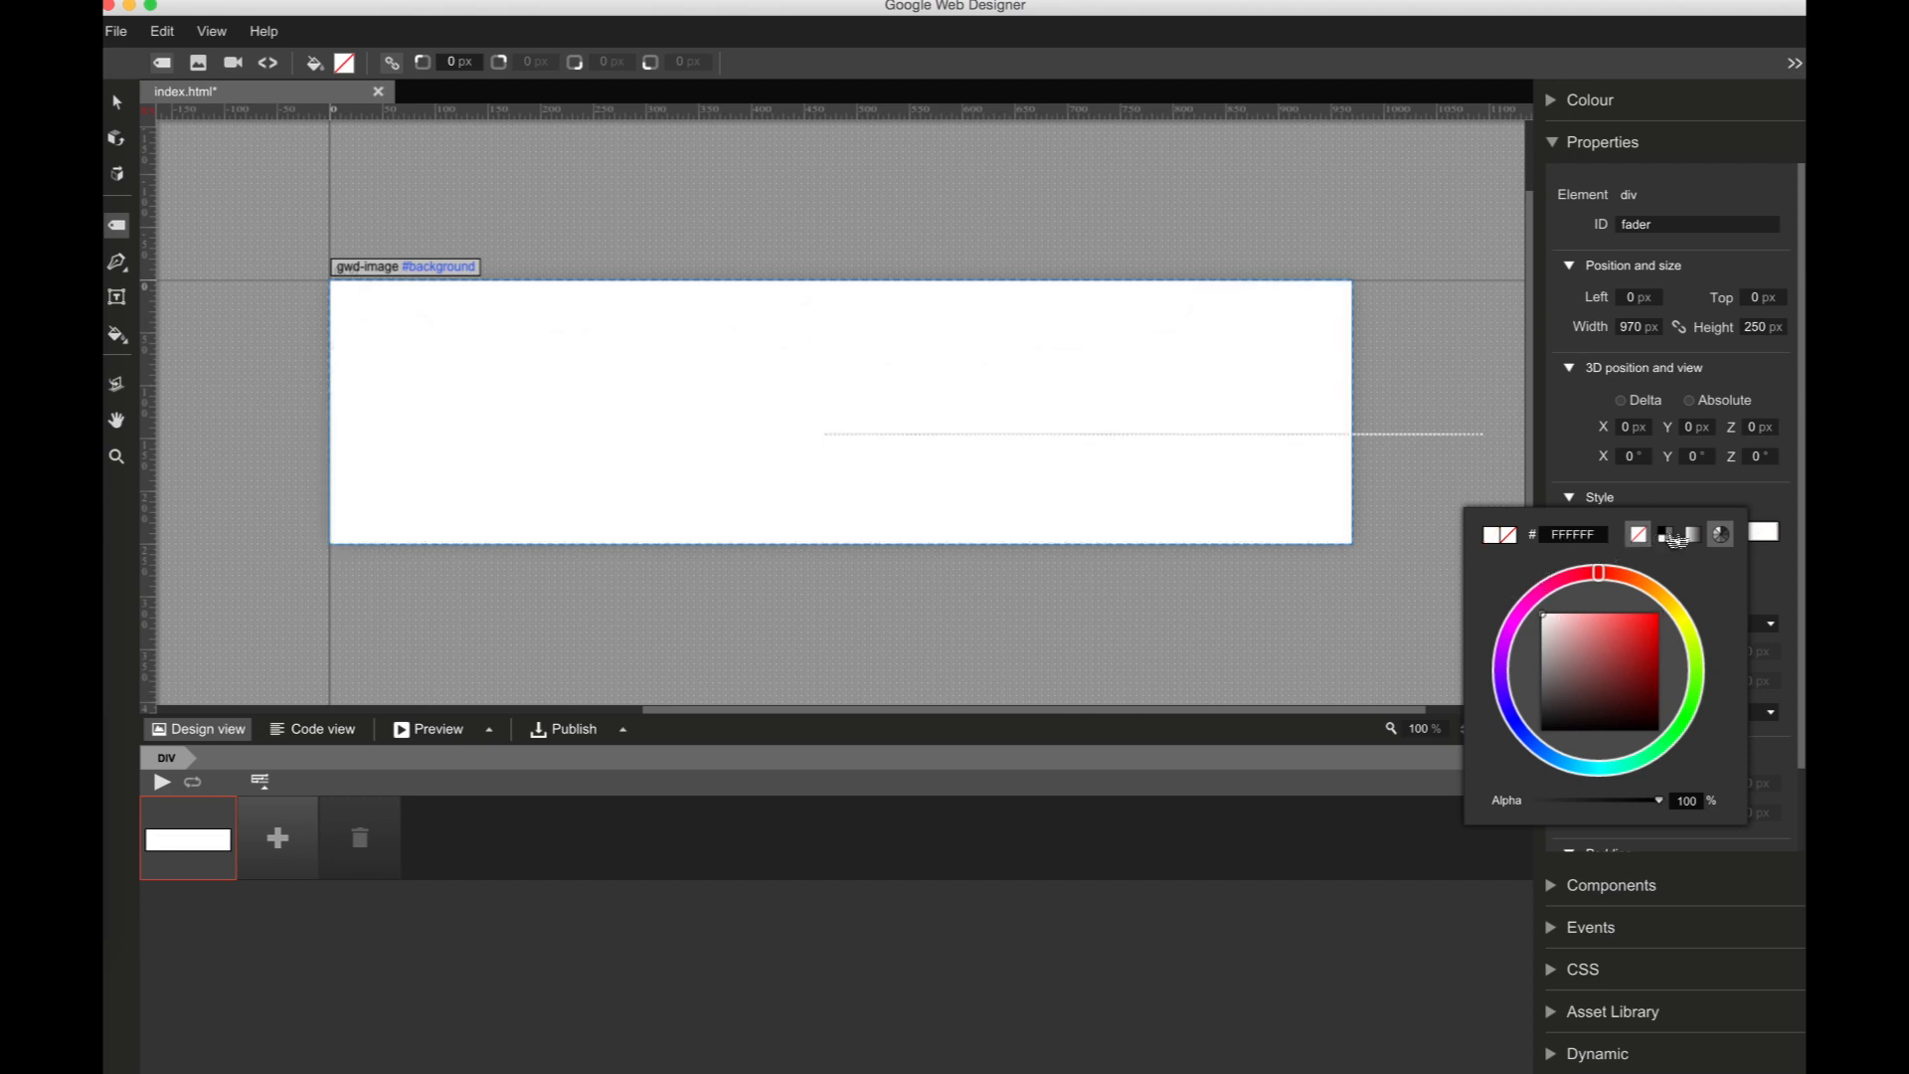
left_click(1773, 510)
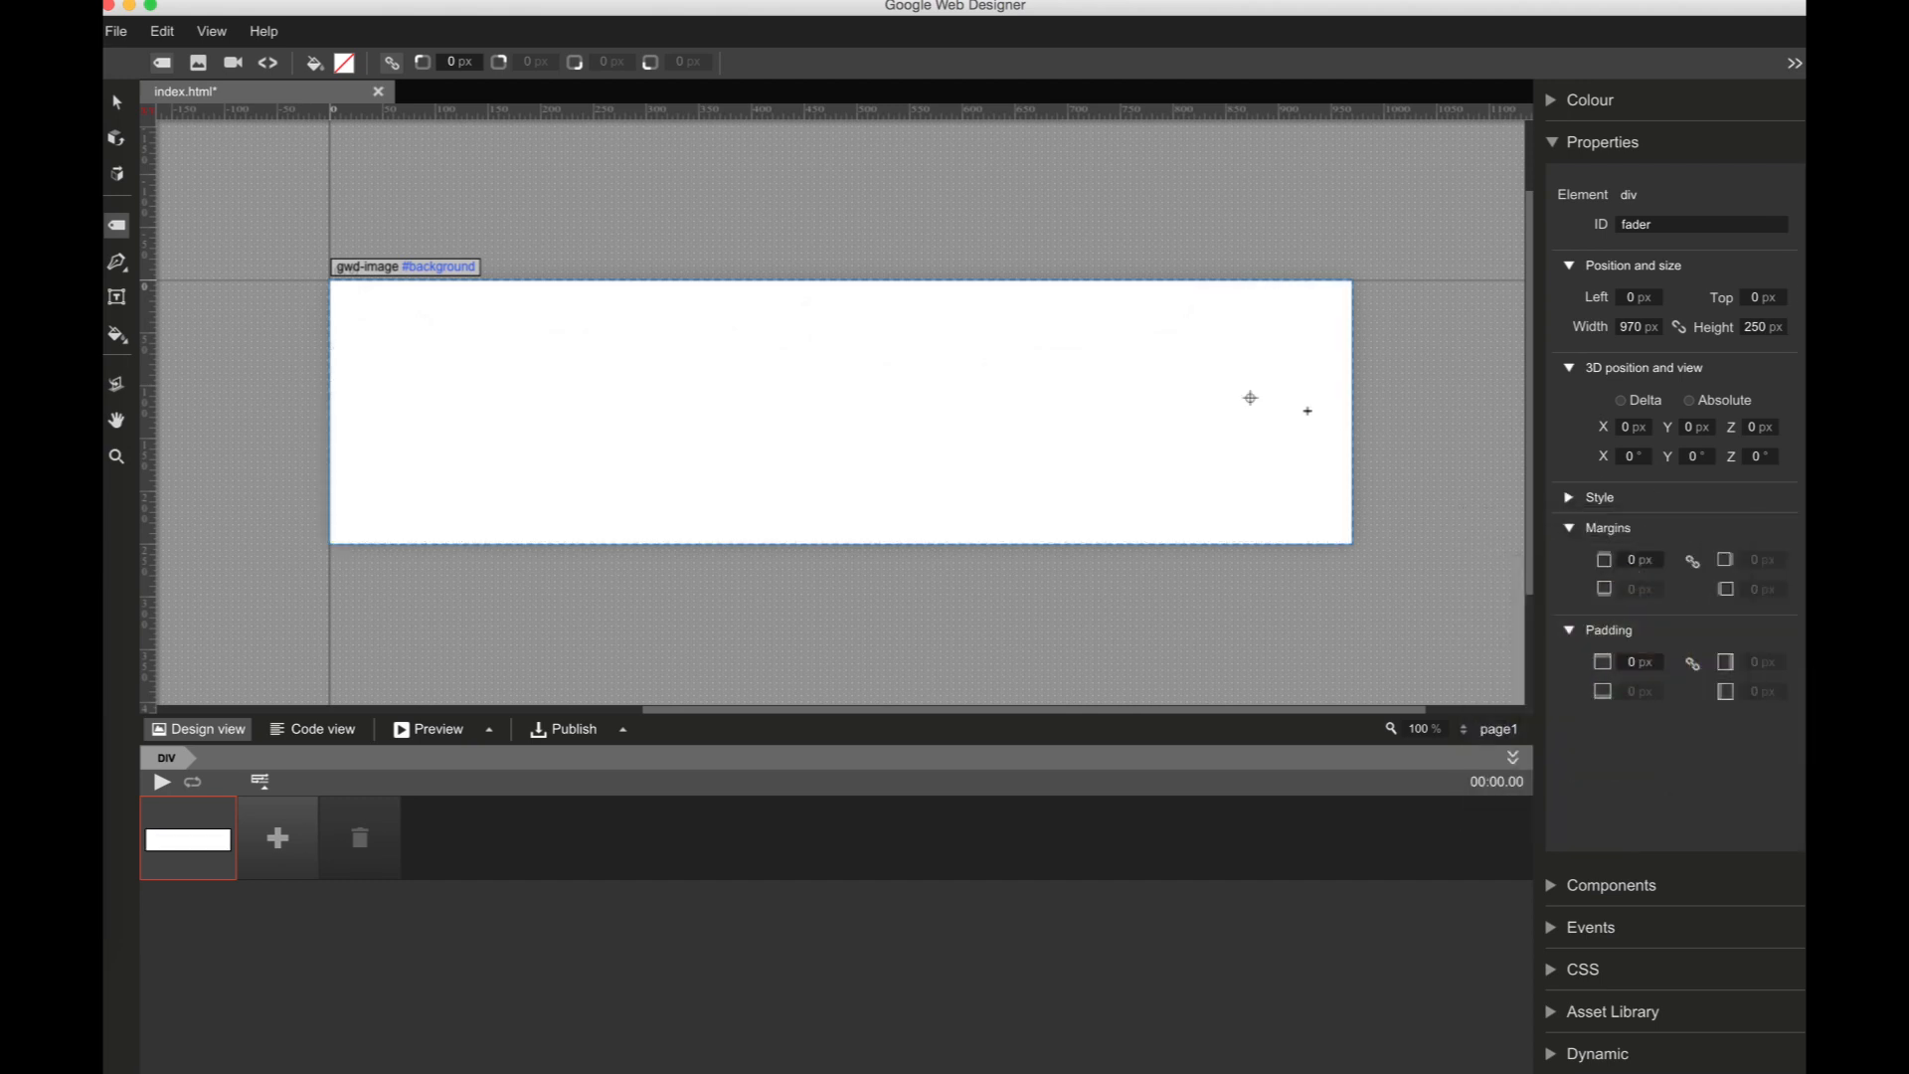
left_click(1567, 539)
left_click(1569, 556)
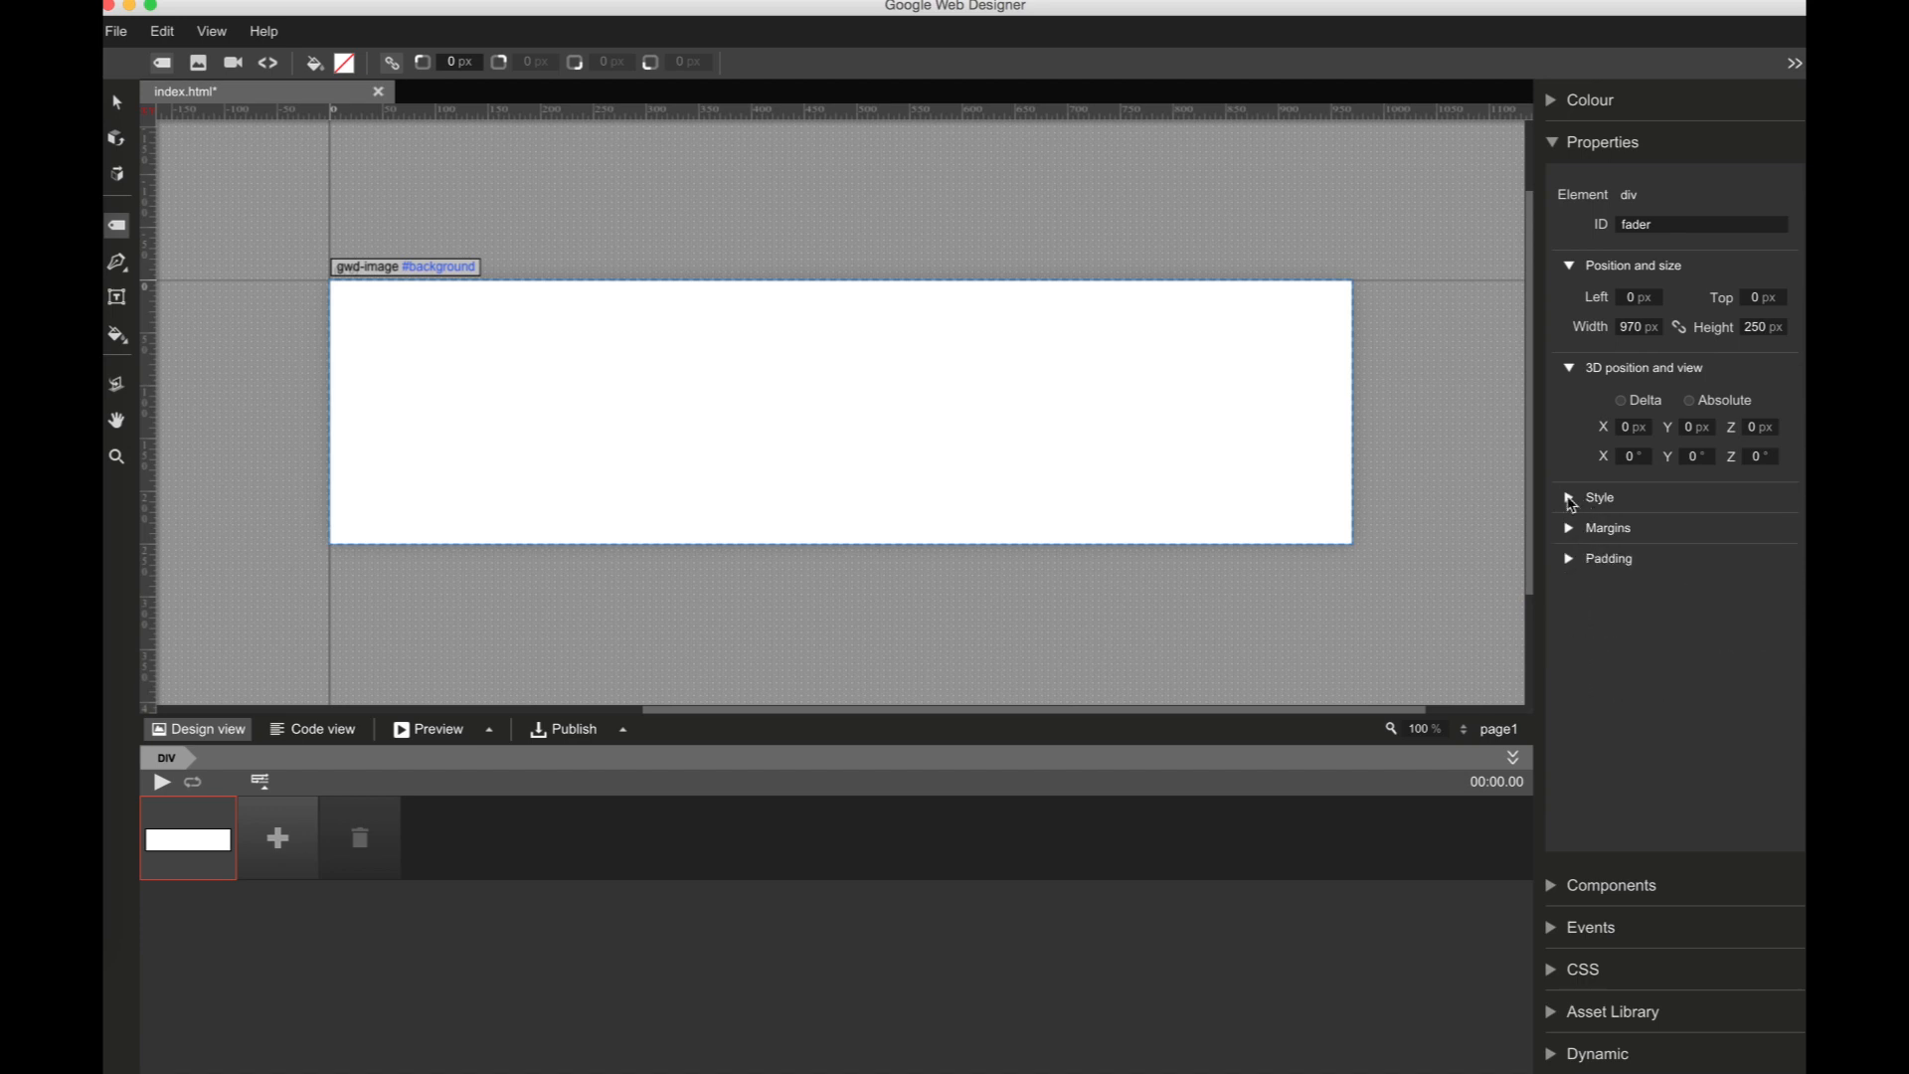
Step: Try out a lower opacity on the fader div and return it to 1
left_click(1571, 500)
left_click(1643, 577)
key("BackSpace")
type("0.86")
left_click_drag(1643, 577, 1647, 472)
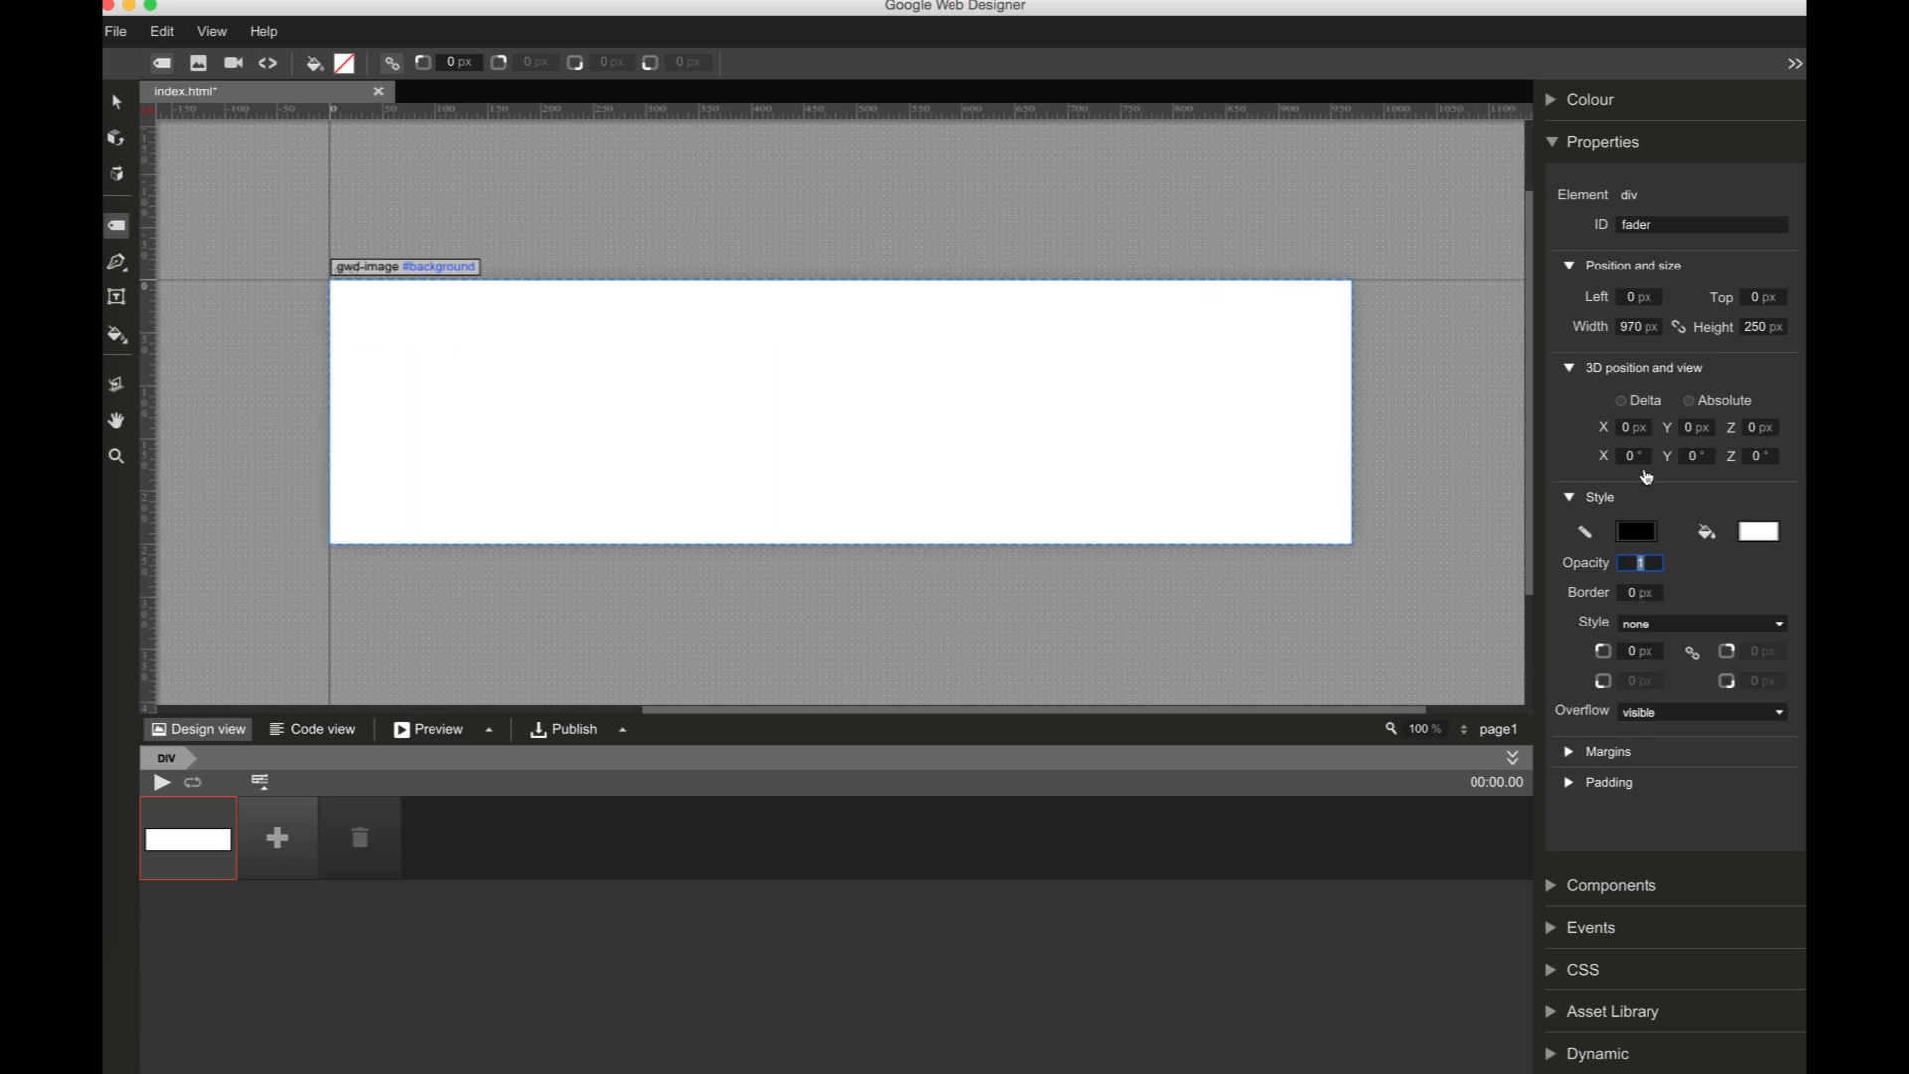
Step: Add a second keyframe to the animation and set the fader div's opacity to 0 there
left_click(279, 840)
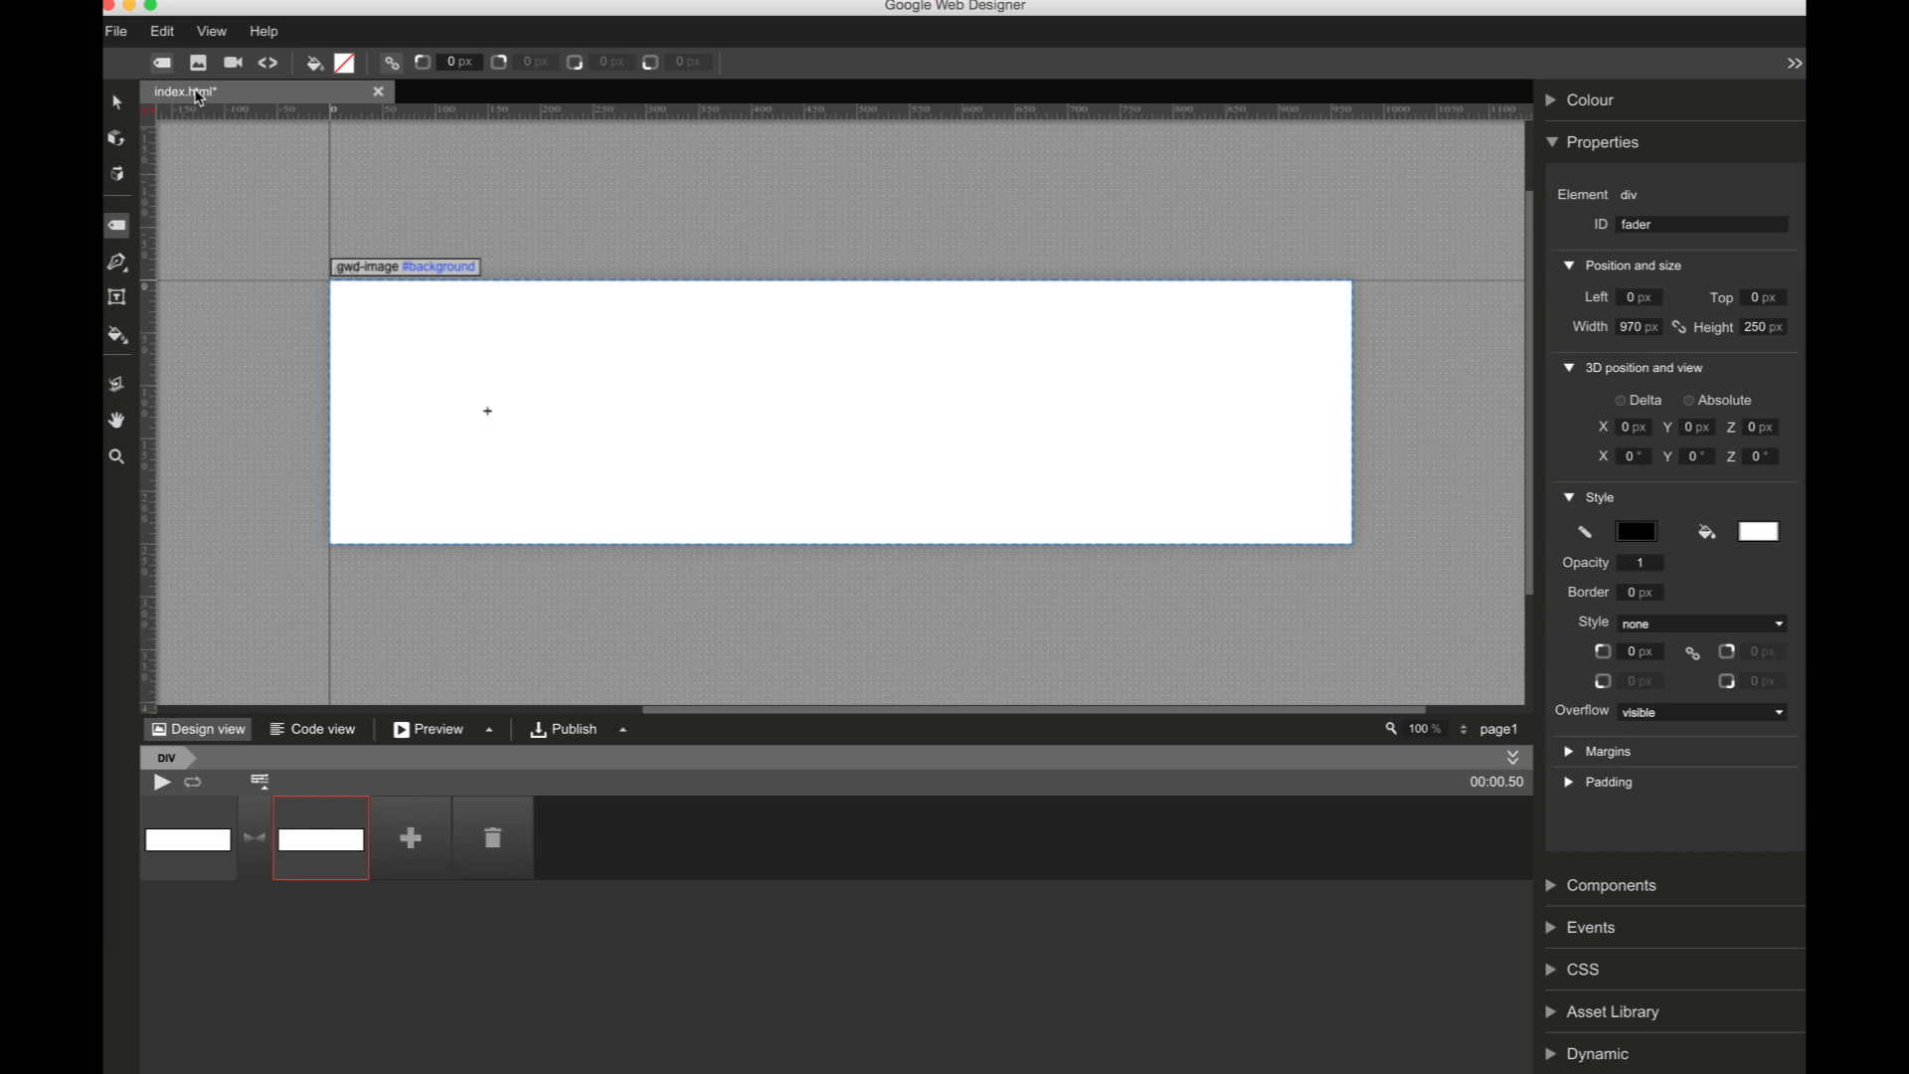
key("v")
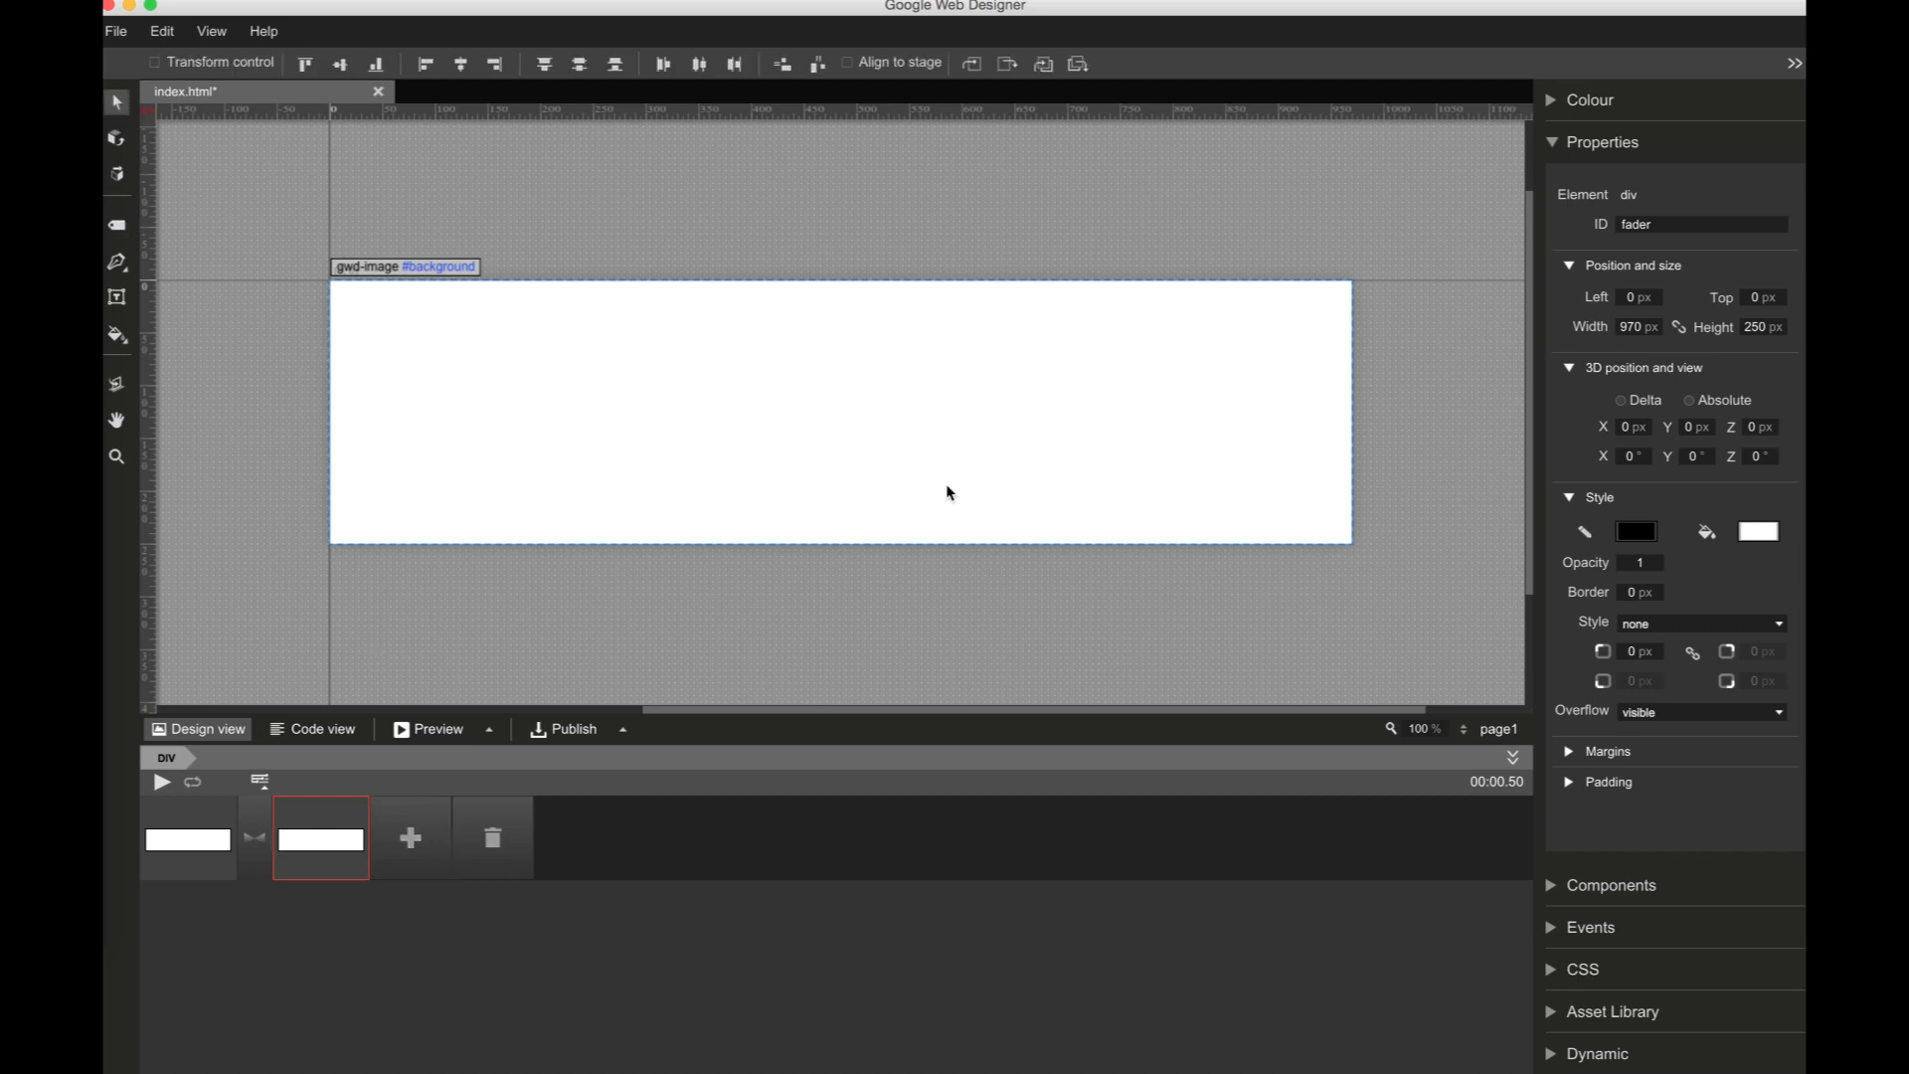
left_click(1642, 564)
key("BackSpace")
type("0.55")
left_click_drag(1644, 669, 1648, 782)
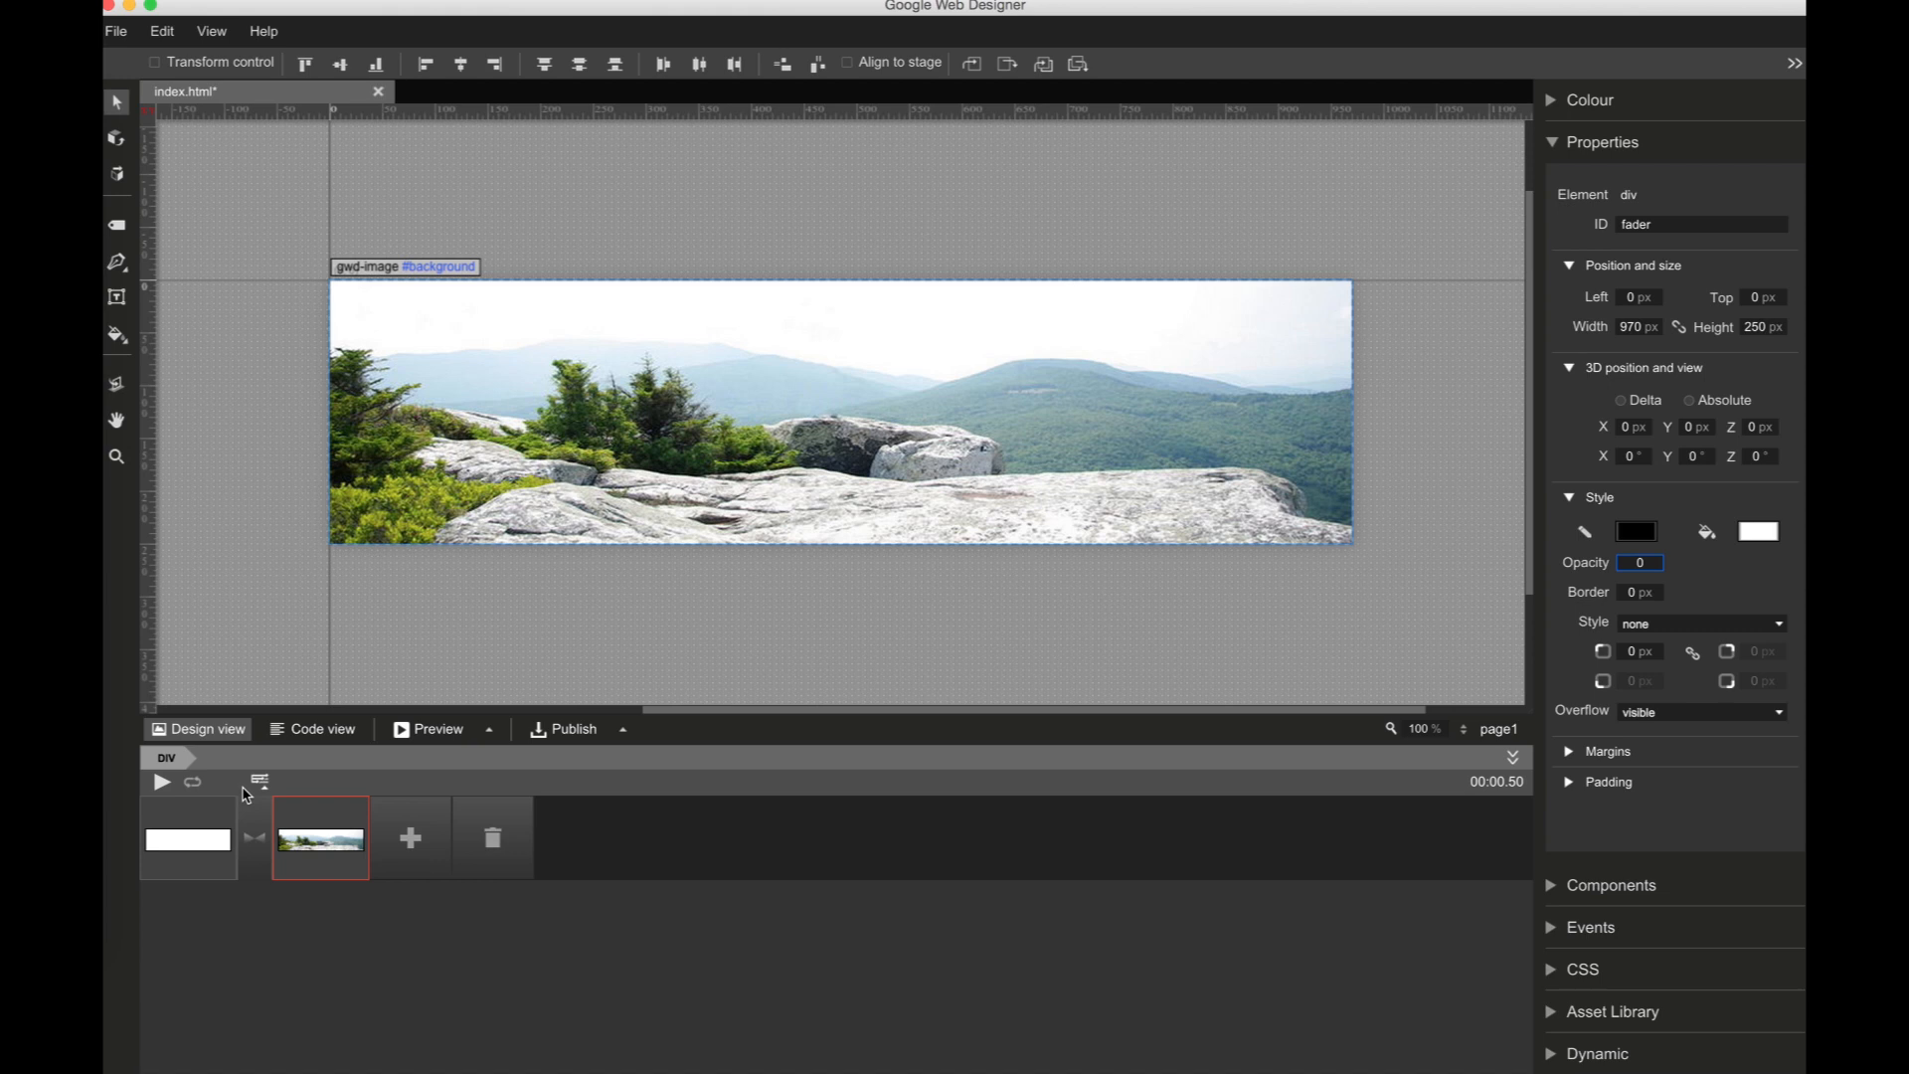
Step: Play the fader animation on the stage a few times to examine the fade
left_click(162, 784)
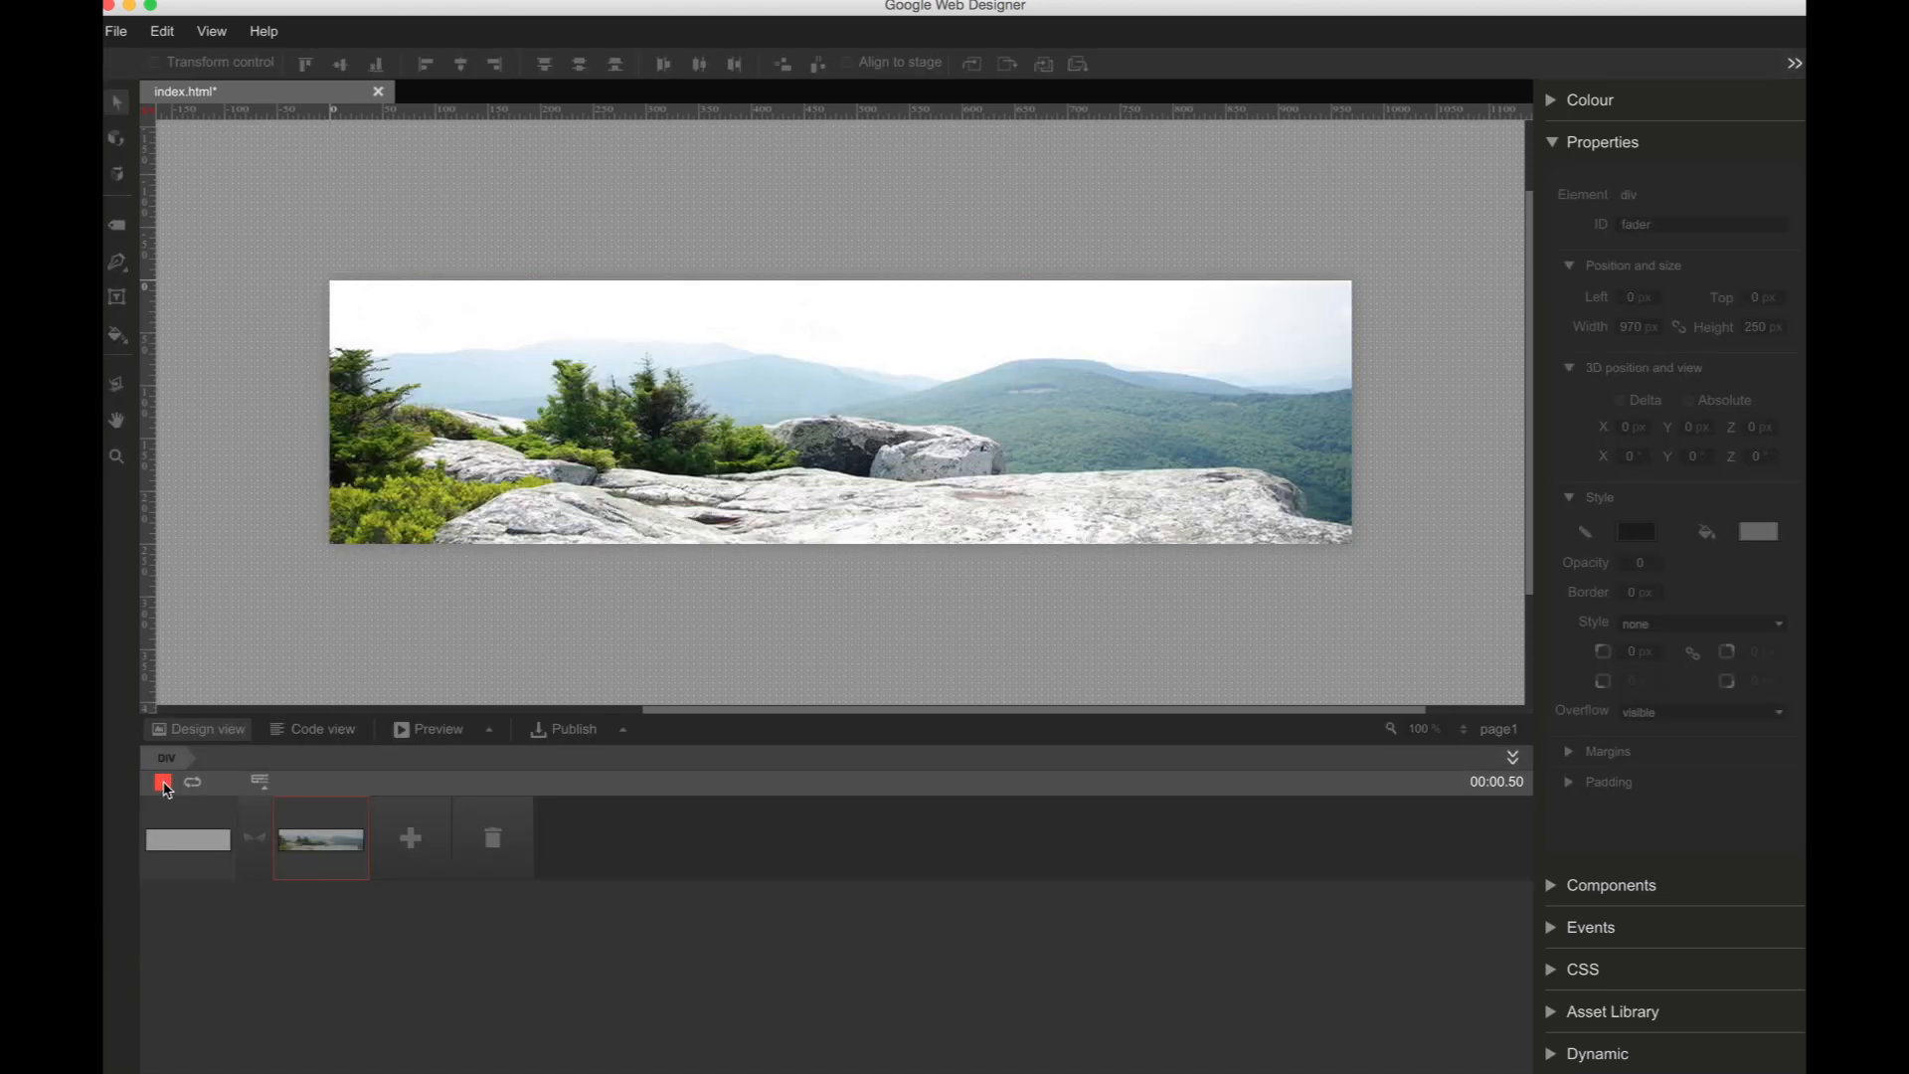
left_click(163, 783)
left_click(162, 784)
left_click(163, 784)
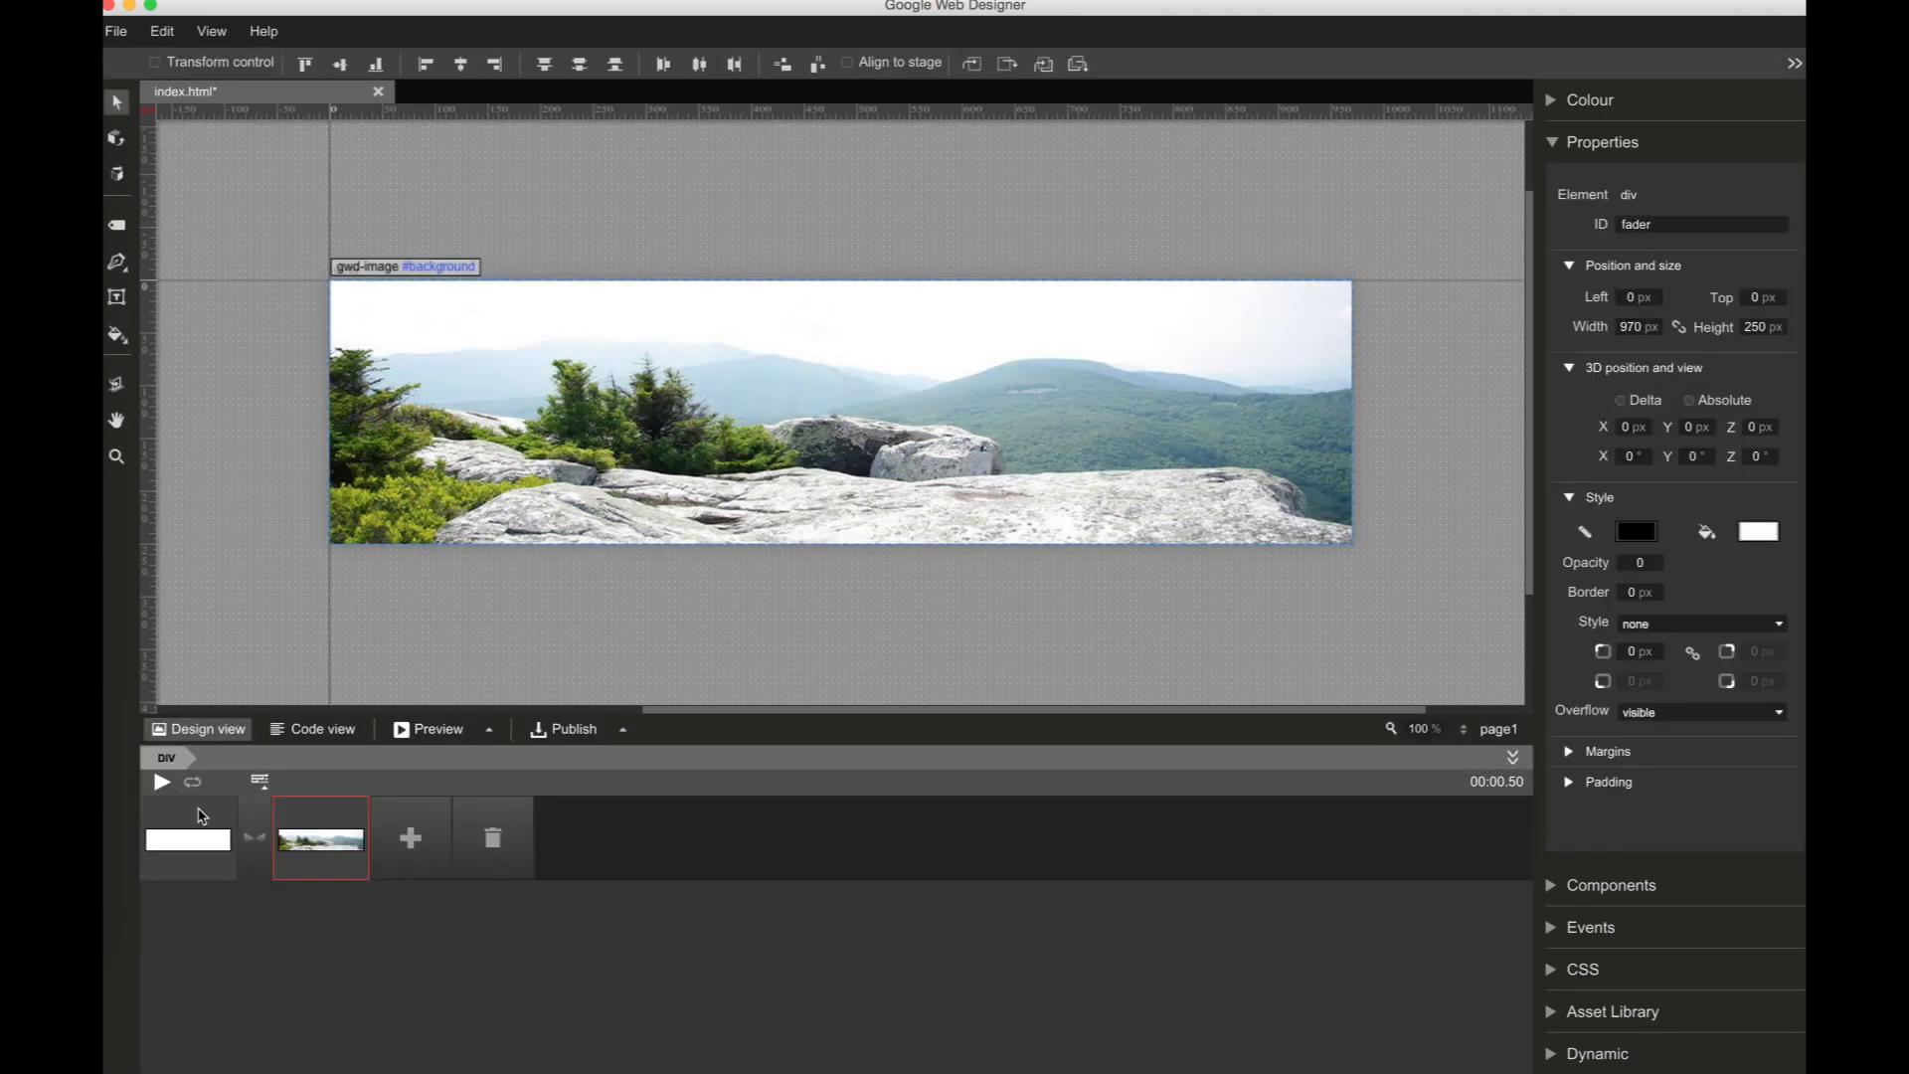
Step: Set the transition between the two keyframes to 2 s with ease-in easing and play it back
left_click(263, 842)
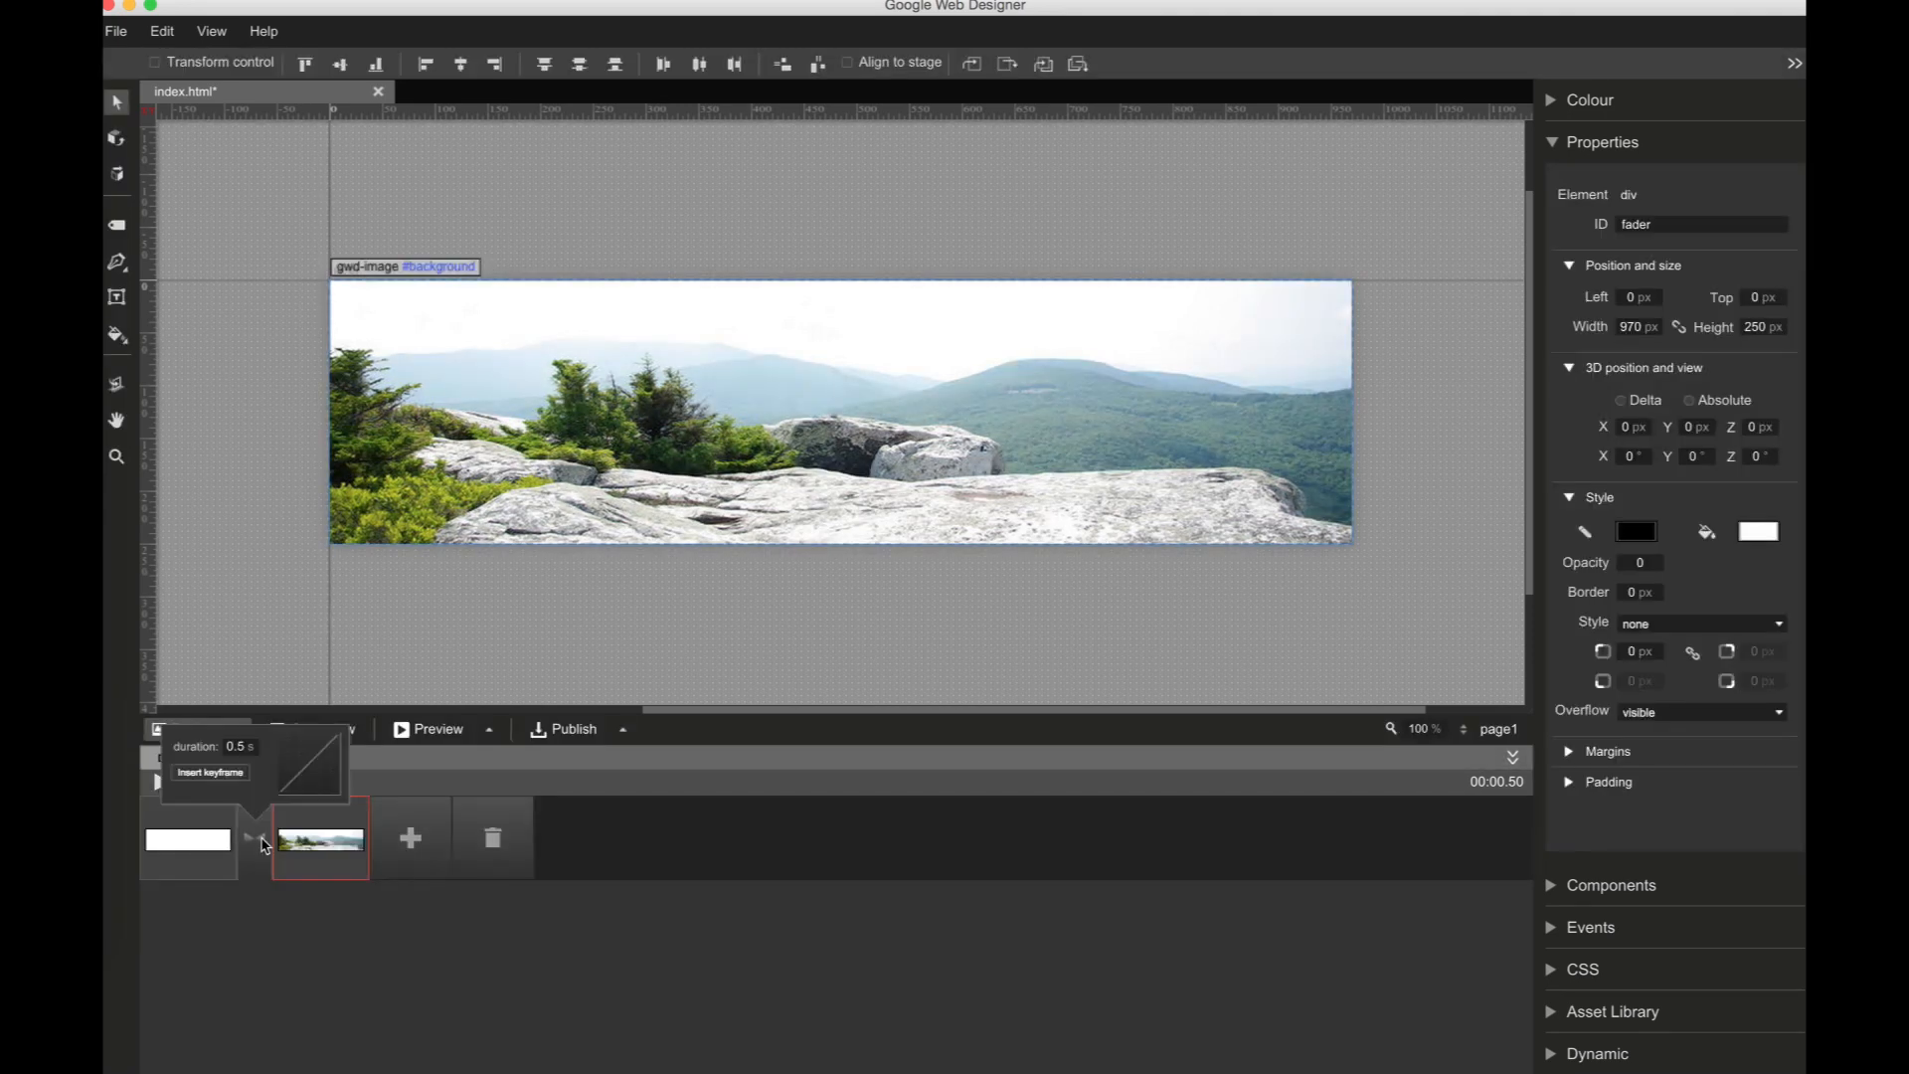
mouse_move(243, 750)
left_mouse_down()
mouse_move(224, 752)
mouse_move(245, 750)
left_mouse_up()
left_click(240, 753)
type("2")
key("Return")
left_click(308, 772)
left_click(309, 773)
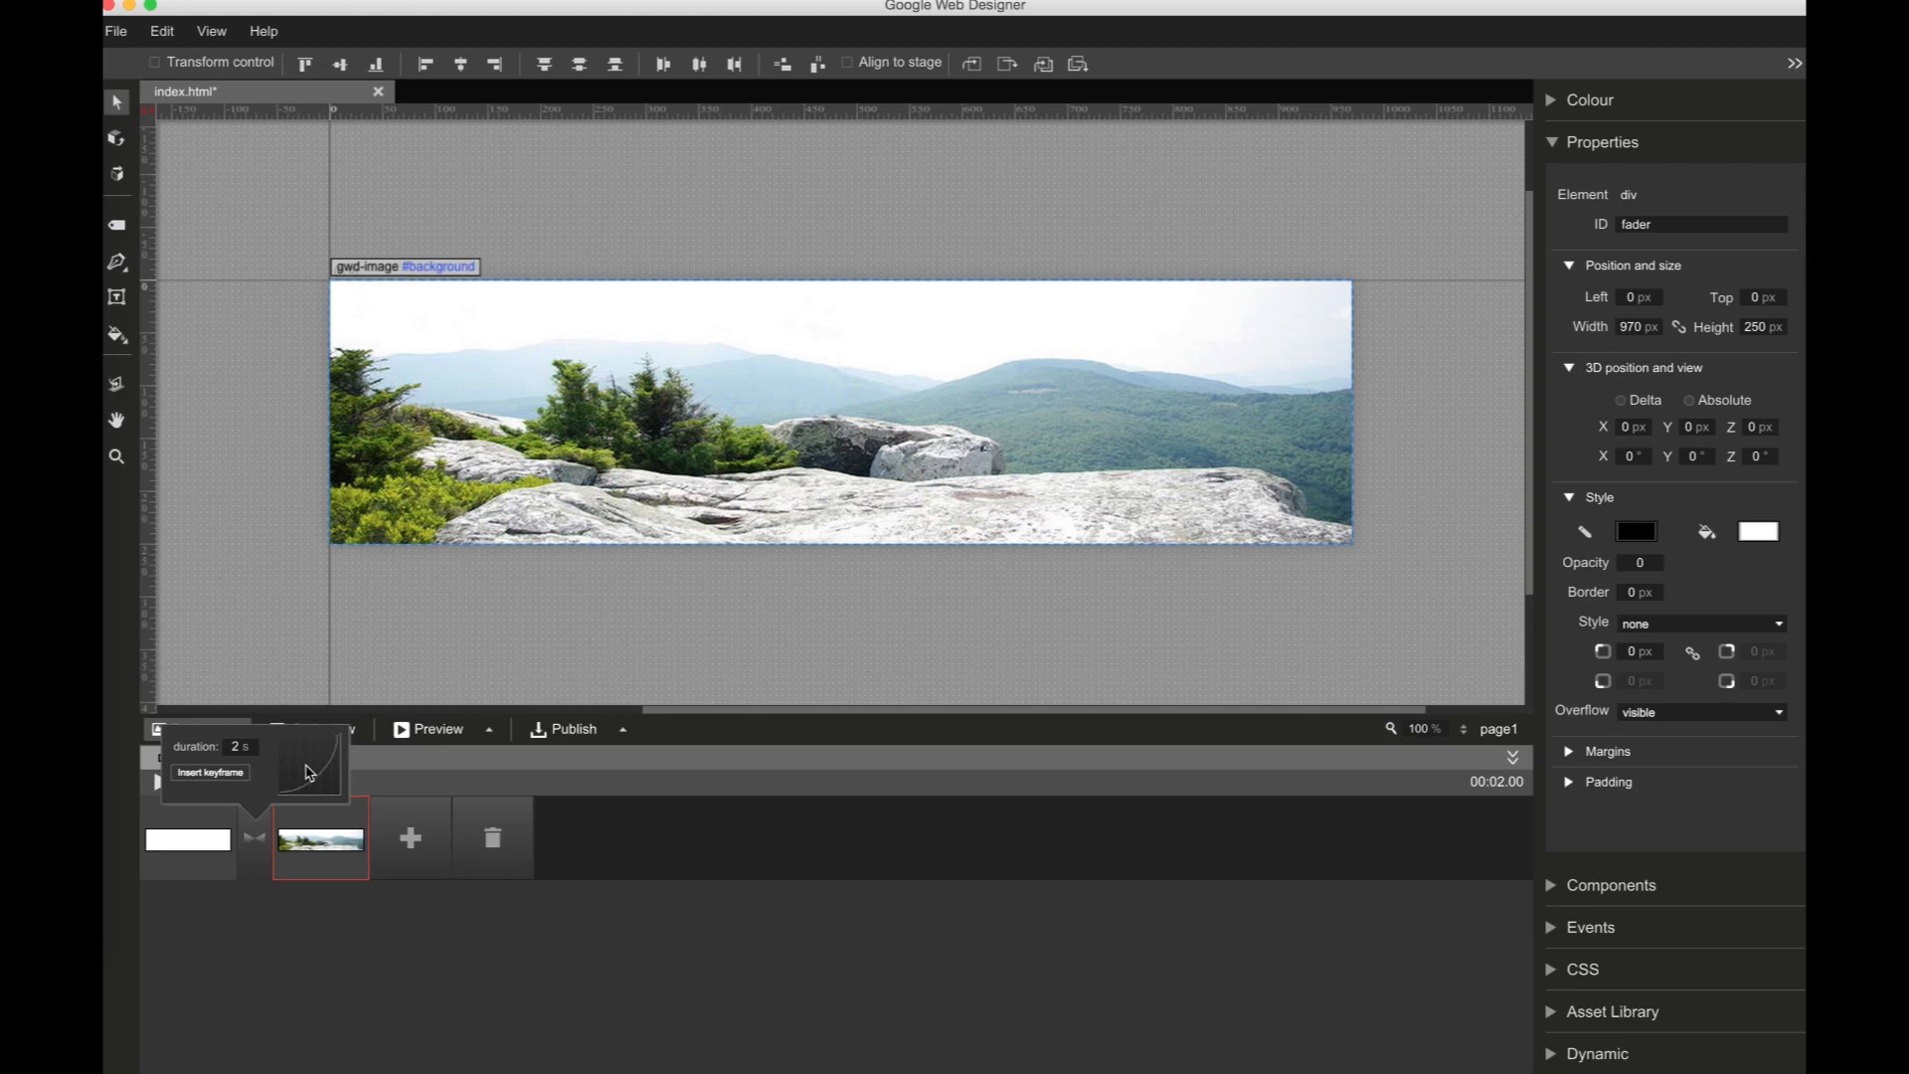
left_click(294, 679)
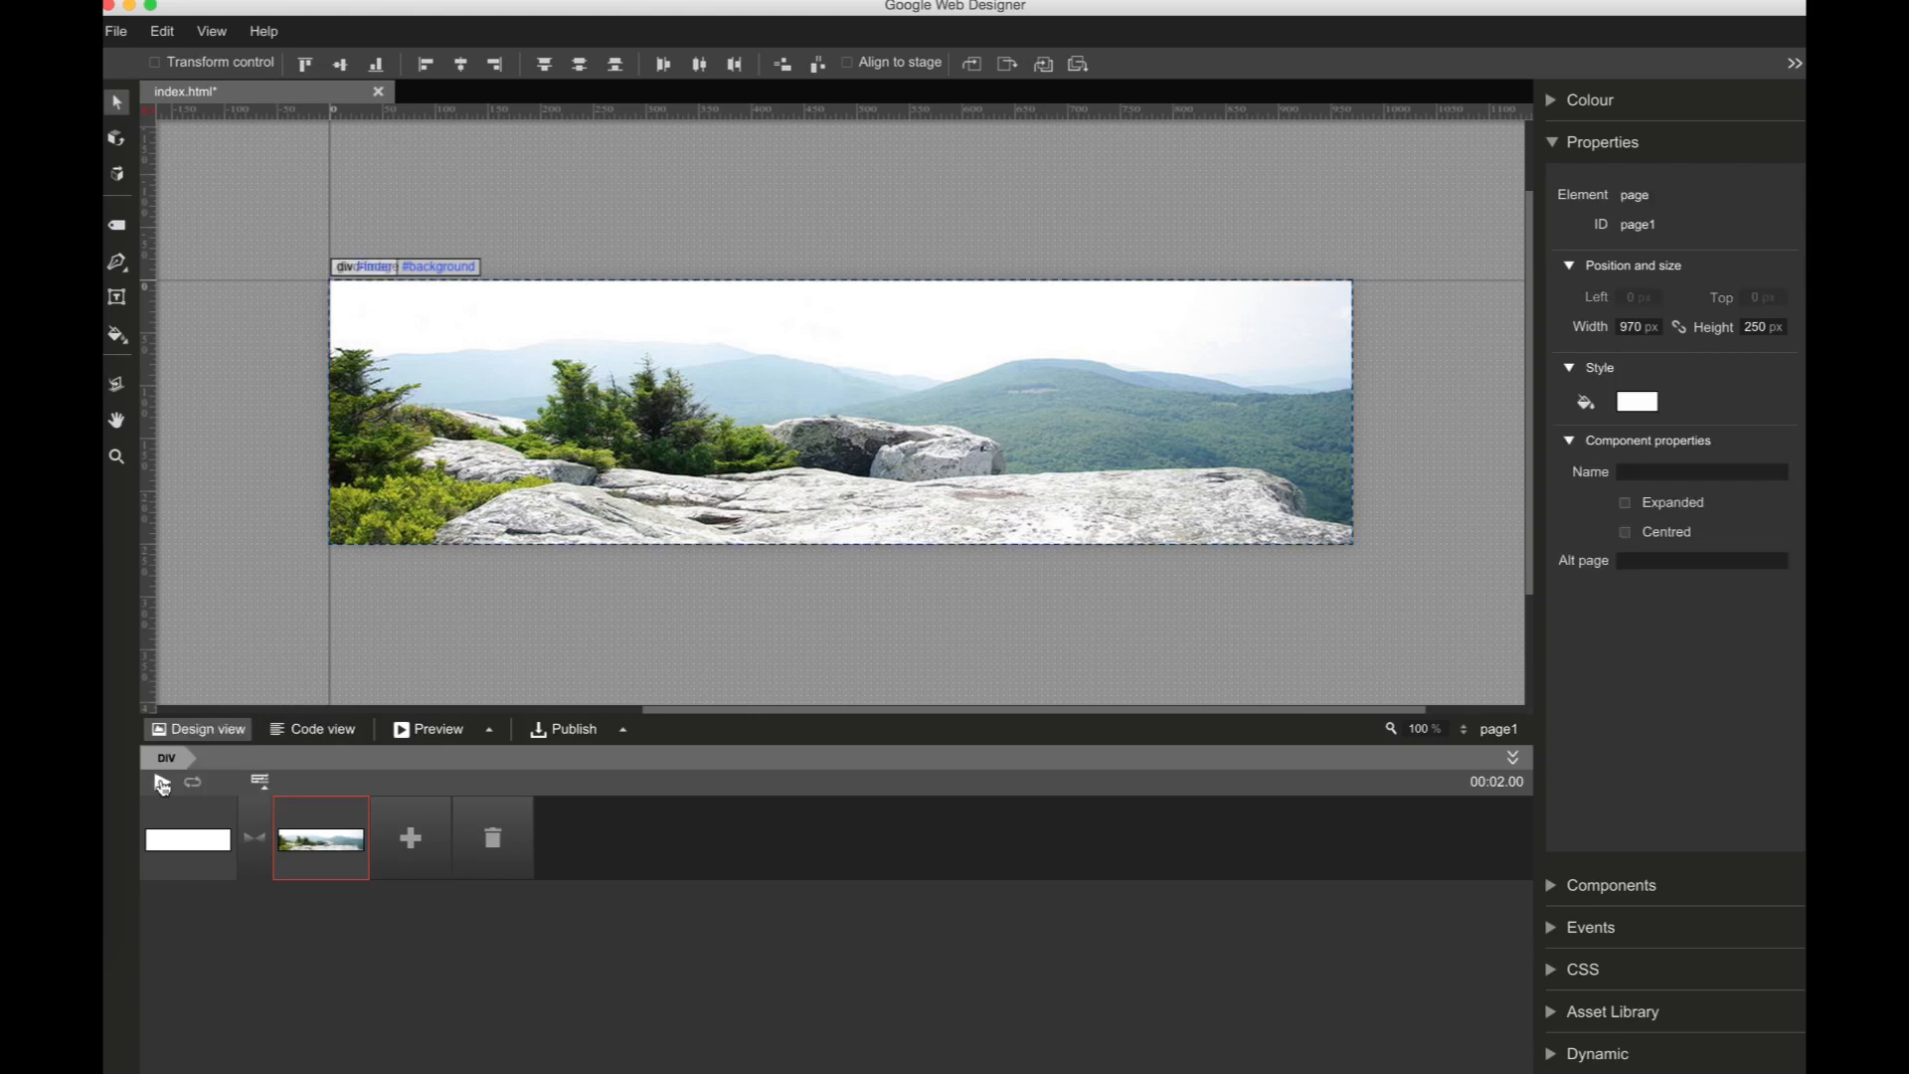
left_click(162, 783)
Step: Switch the timeline to its advanced layer mode and scrub the fade between 0 and 2 s, ending at 0 s
left_click(260, 781)
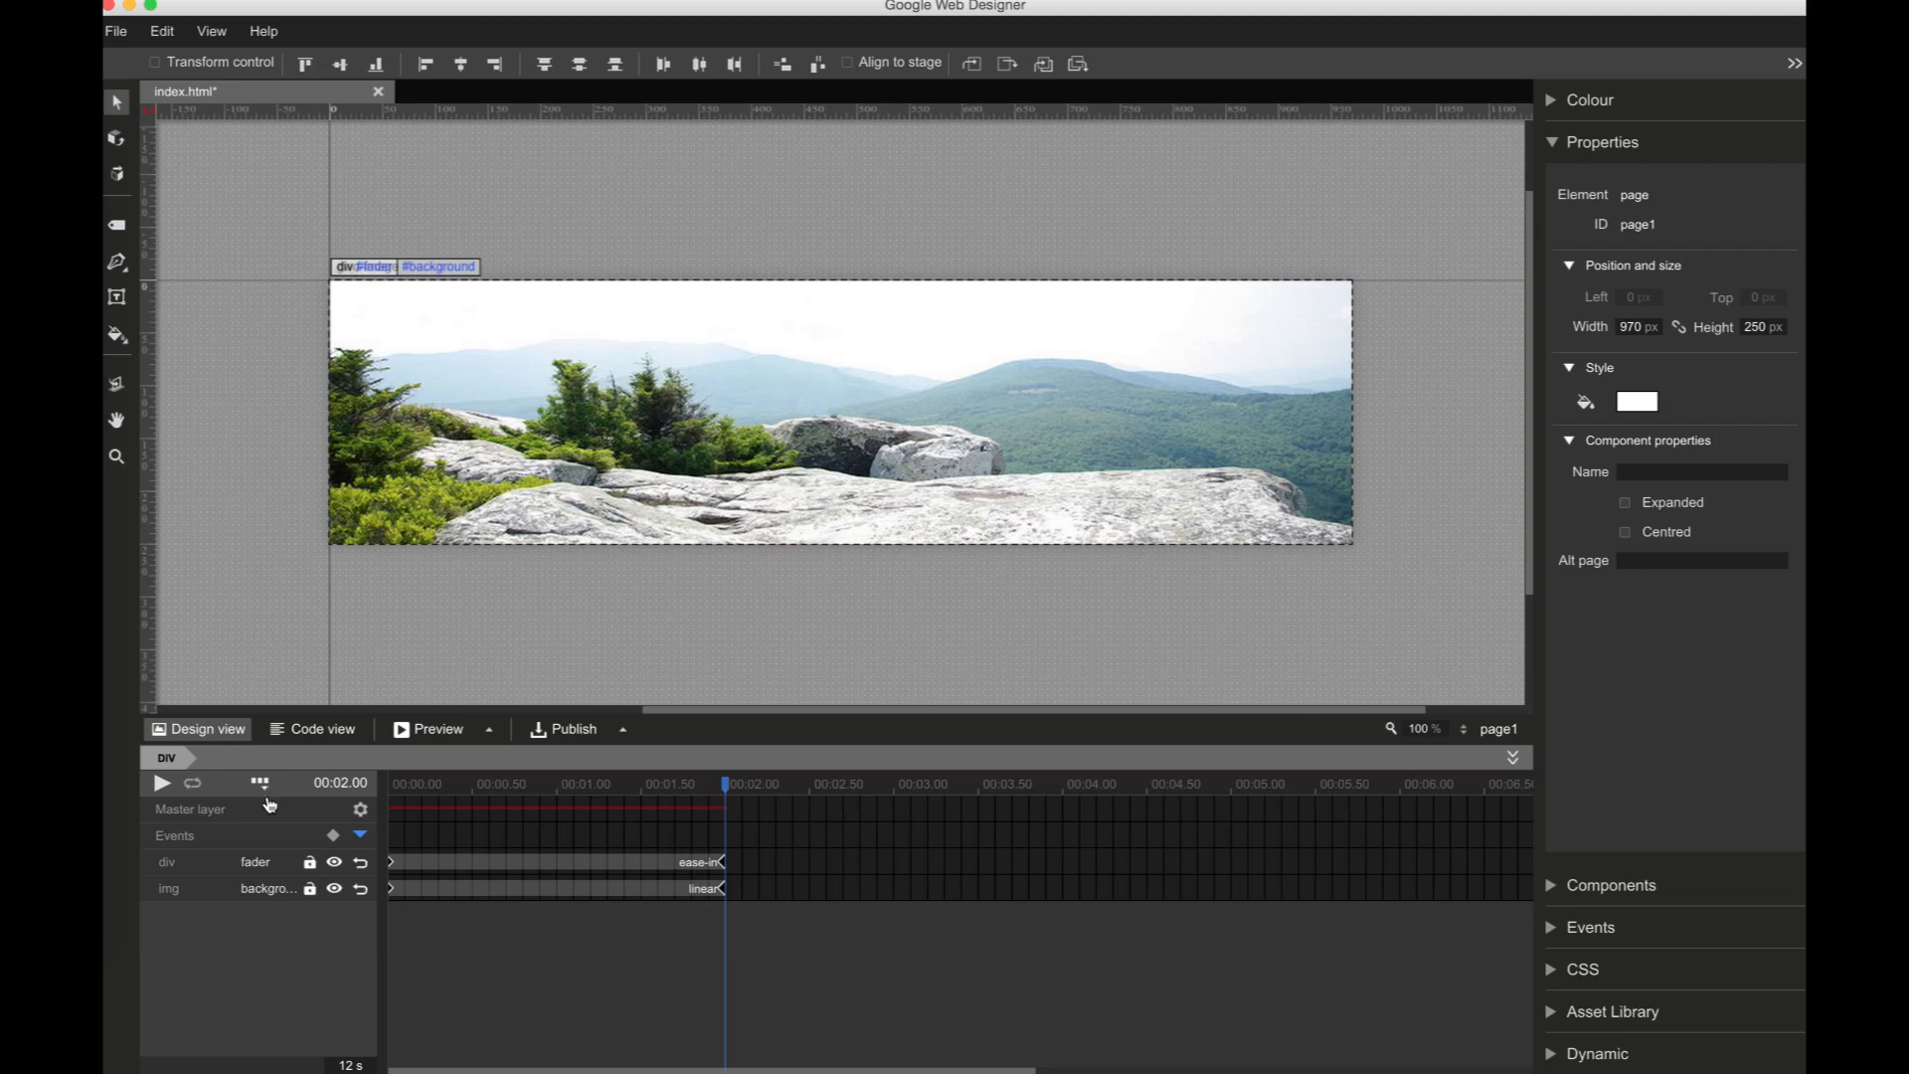
left_click(395, 870)
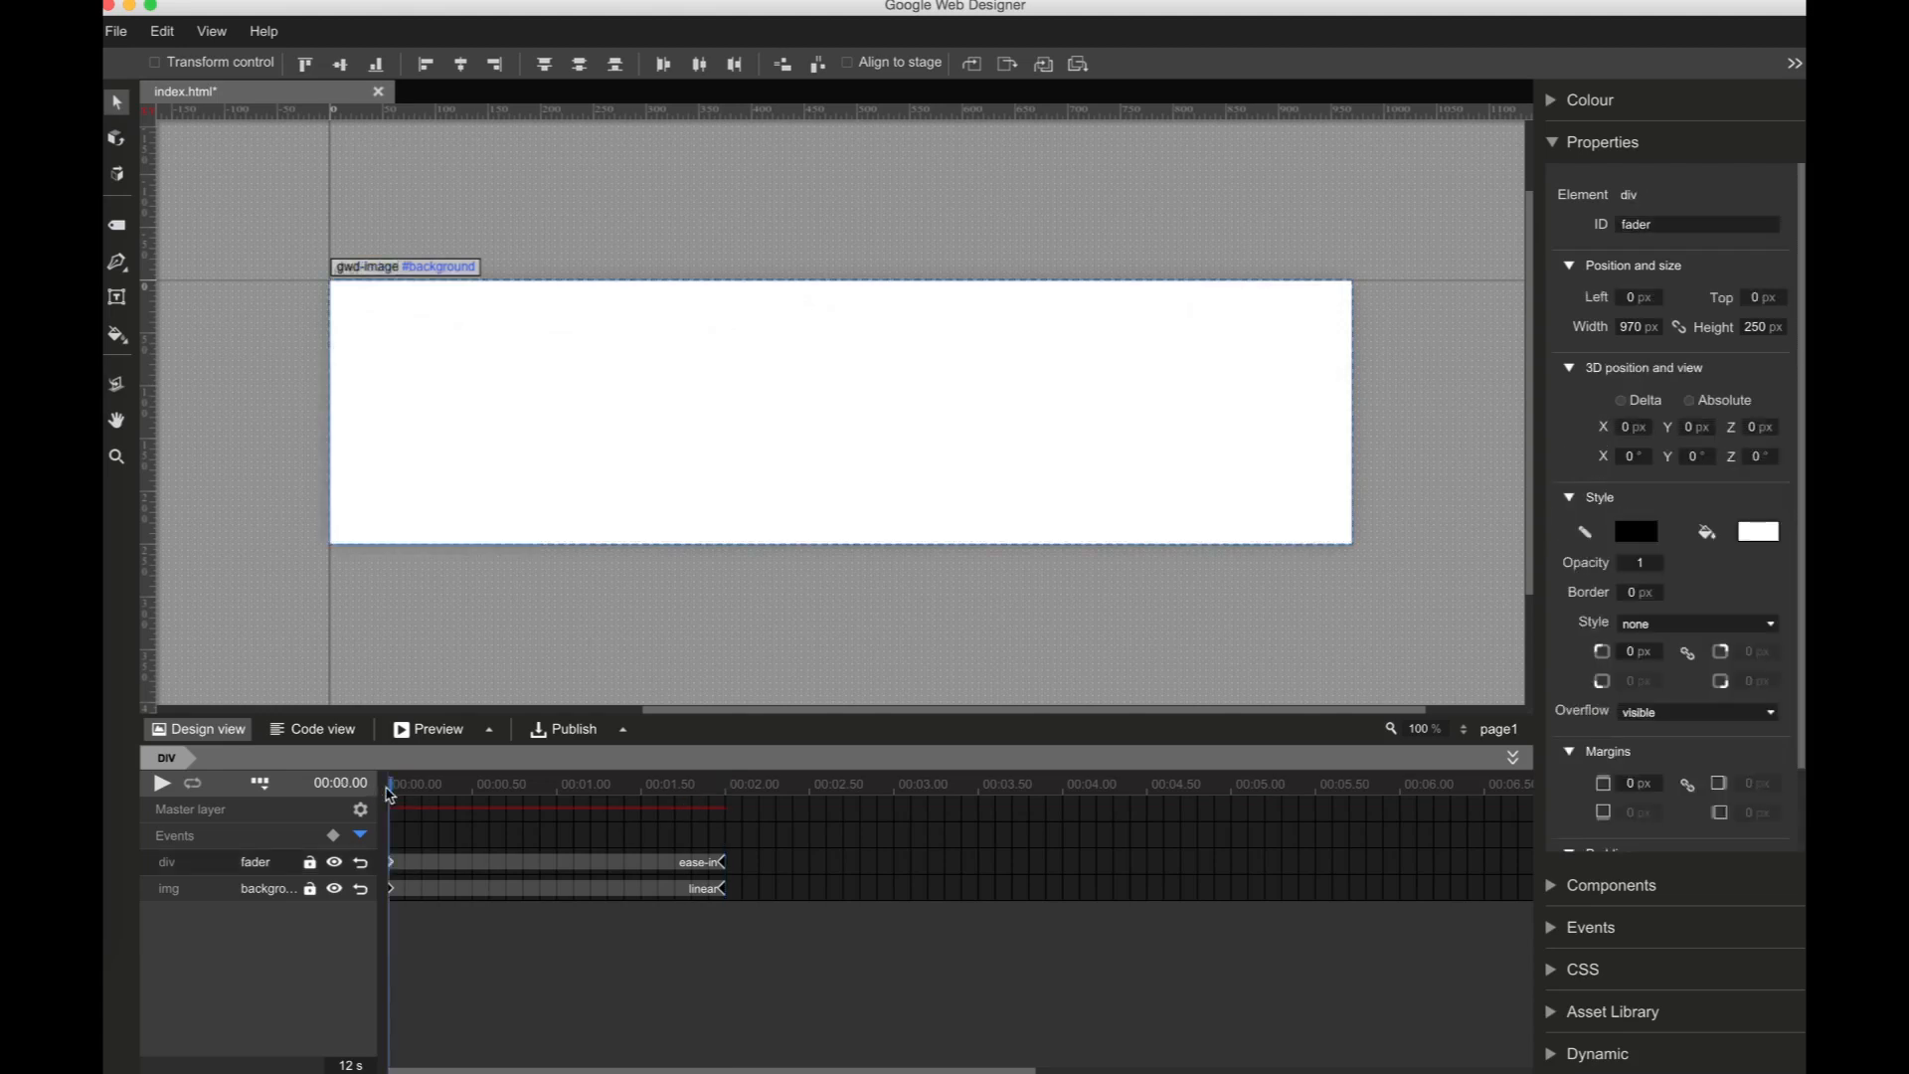
left_click_drag(394, 793, 723, 810)
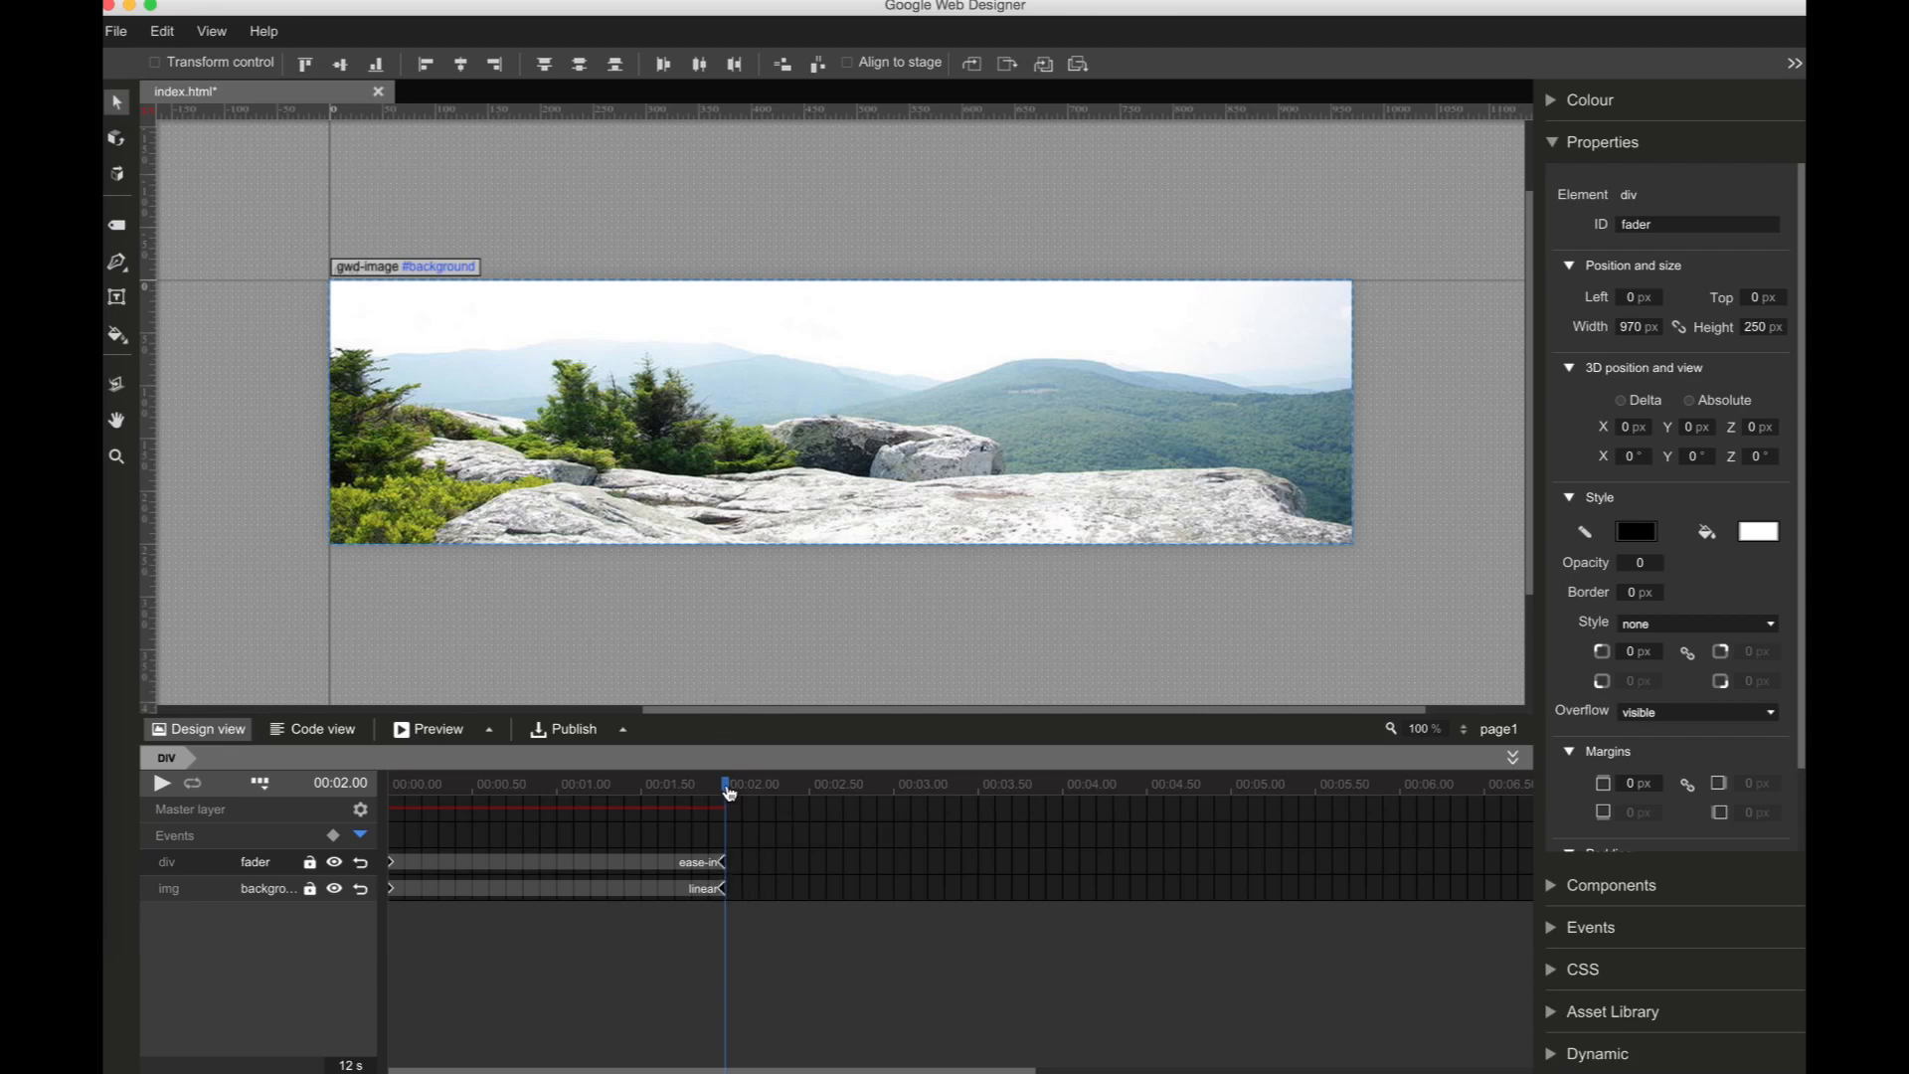
left_click_drag(728, 793, 335, 792)
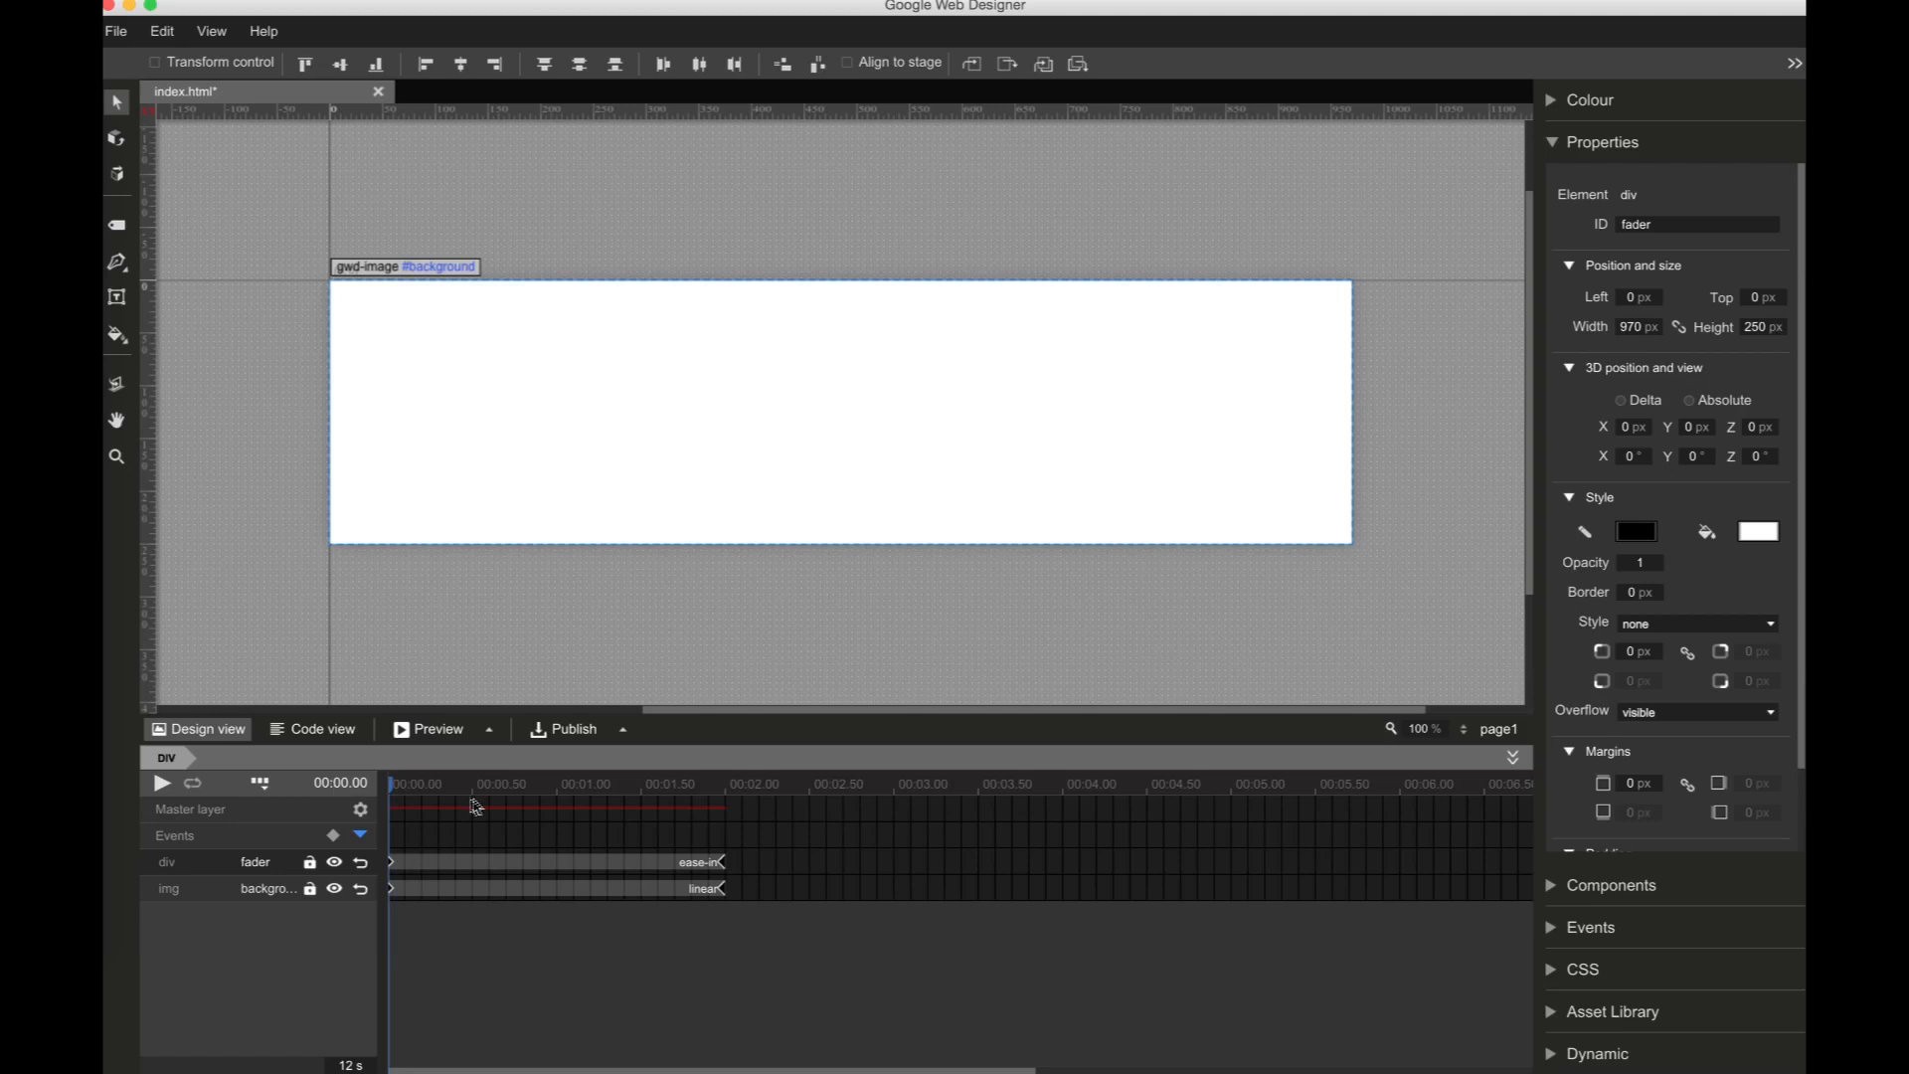
Step: Bring logo.png from the _src folder in Finder onto the stage and centre it at left 375 px, top 15 px
key("ctrl+Up")
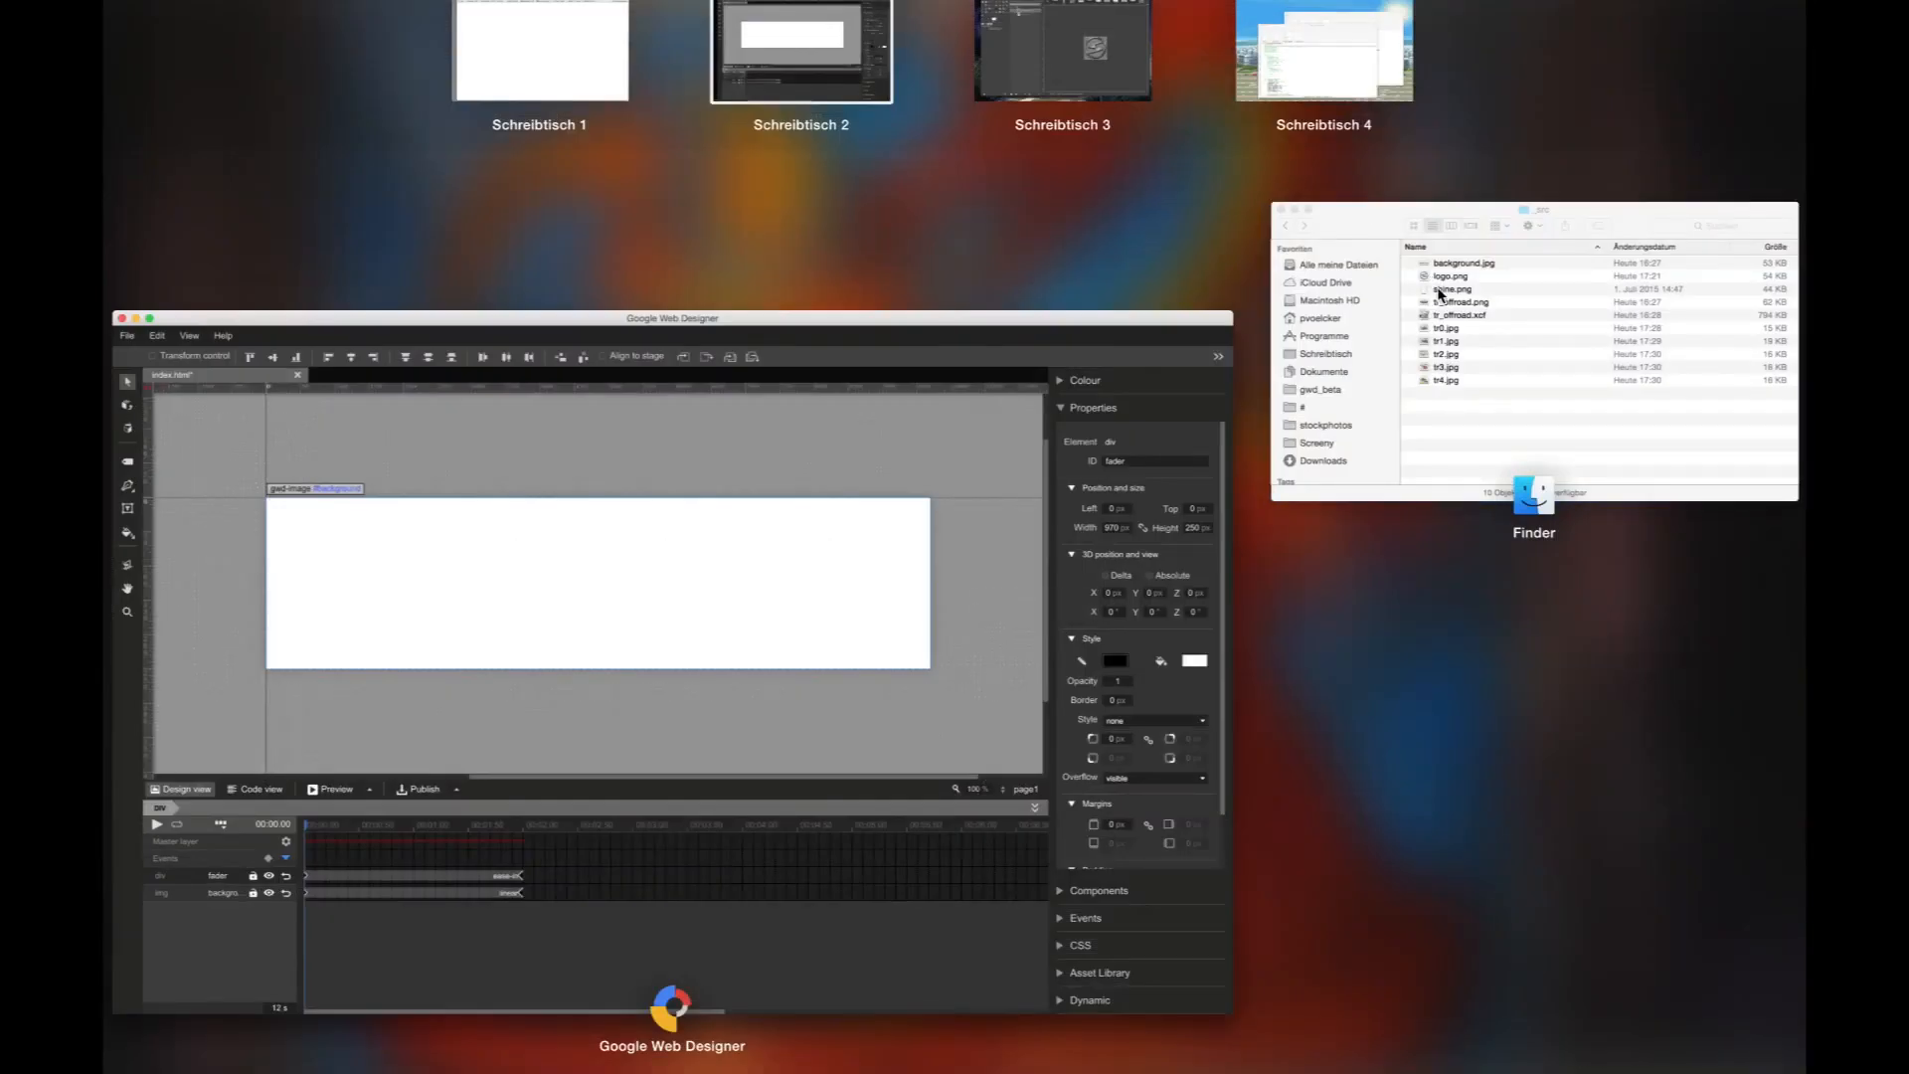
left_click(1430, 280)
left_click(1230, 154)
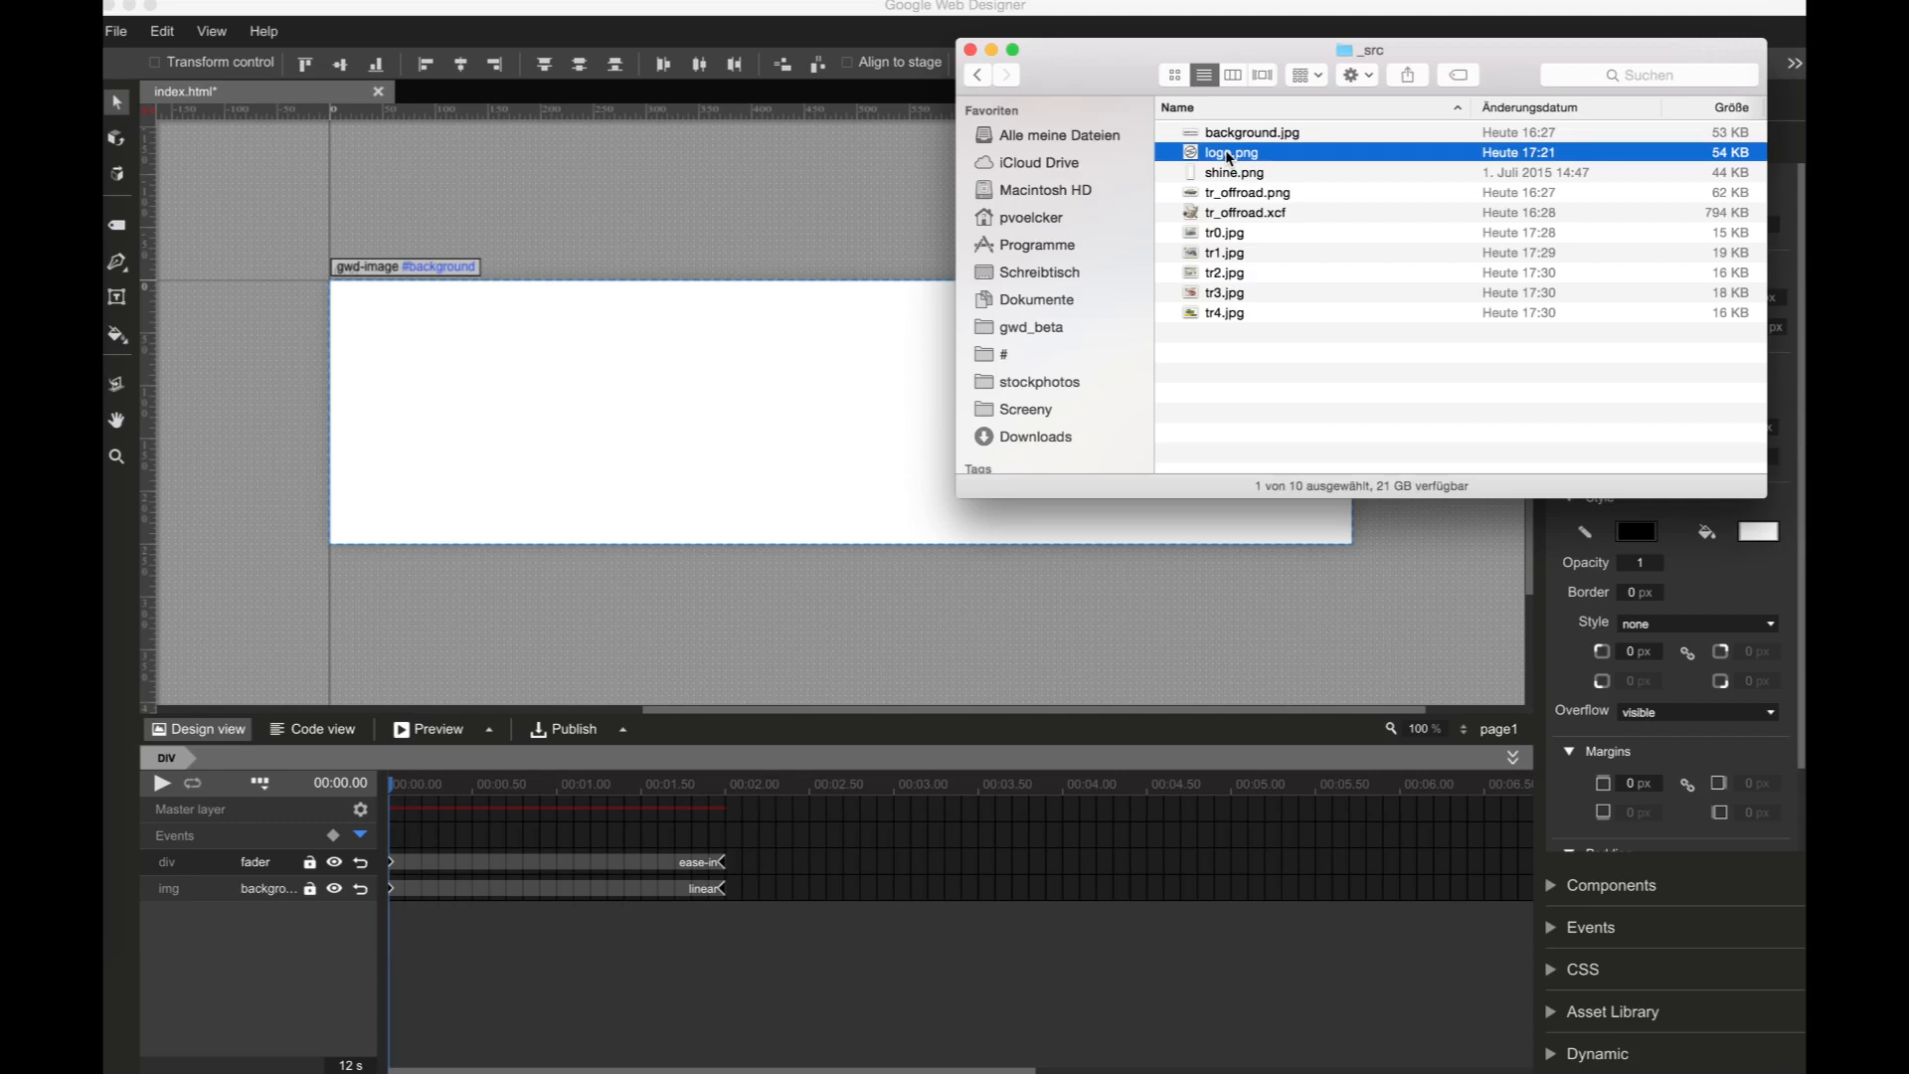
left_click_drag(1221, 161, 662, 286)
left_click_drag(766, 395, 847, 425)
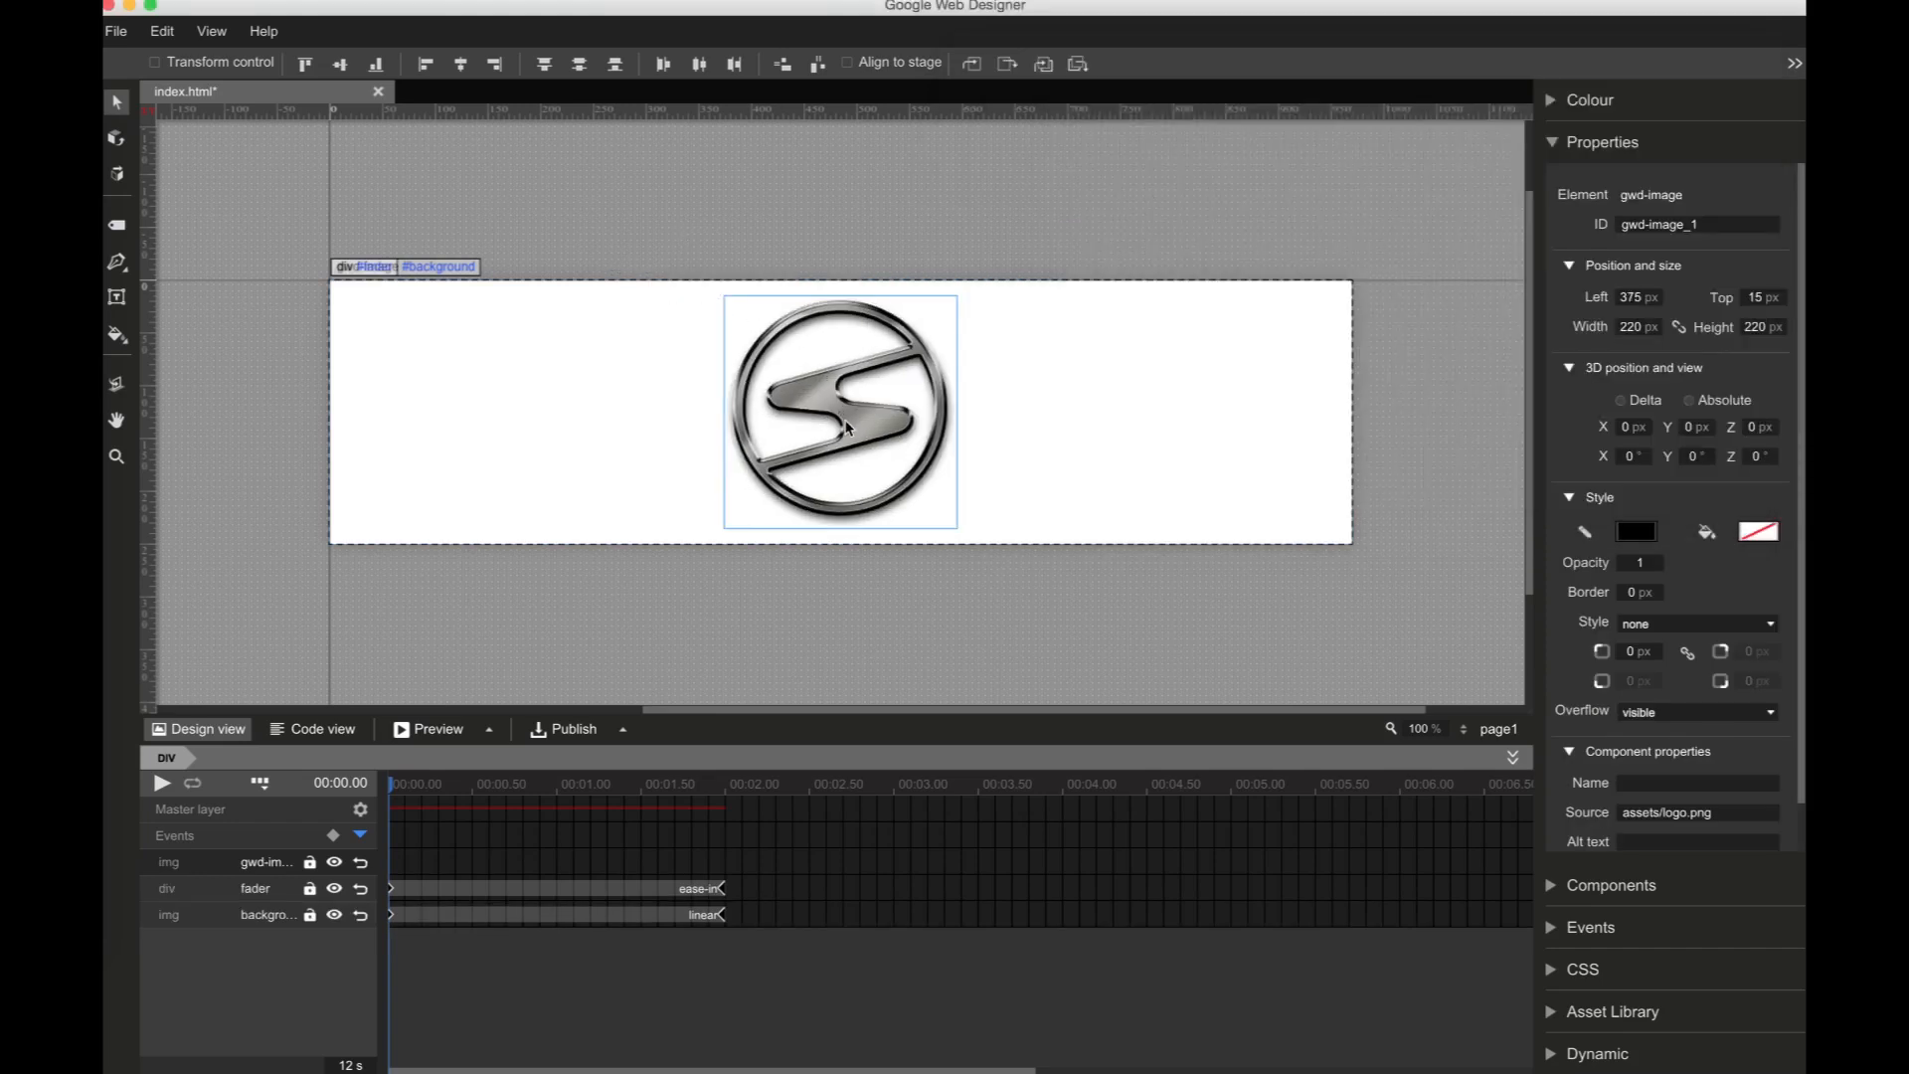
Step: Insert keyframes for the logo image at 2 s and 3 s on its timeline layer
left_click(731, 867)
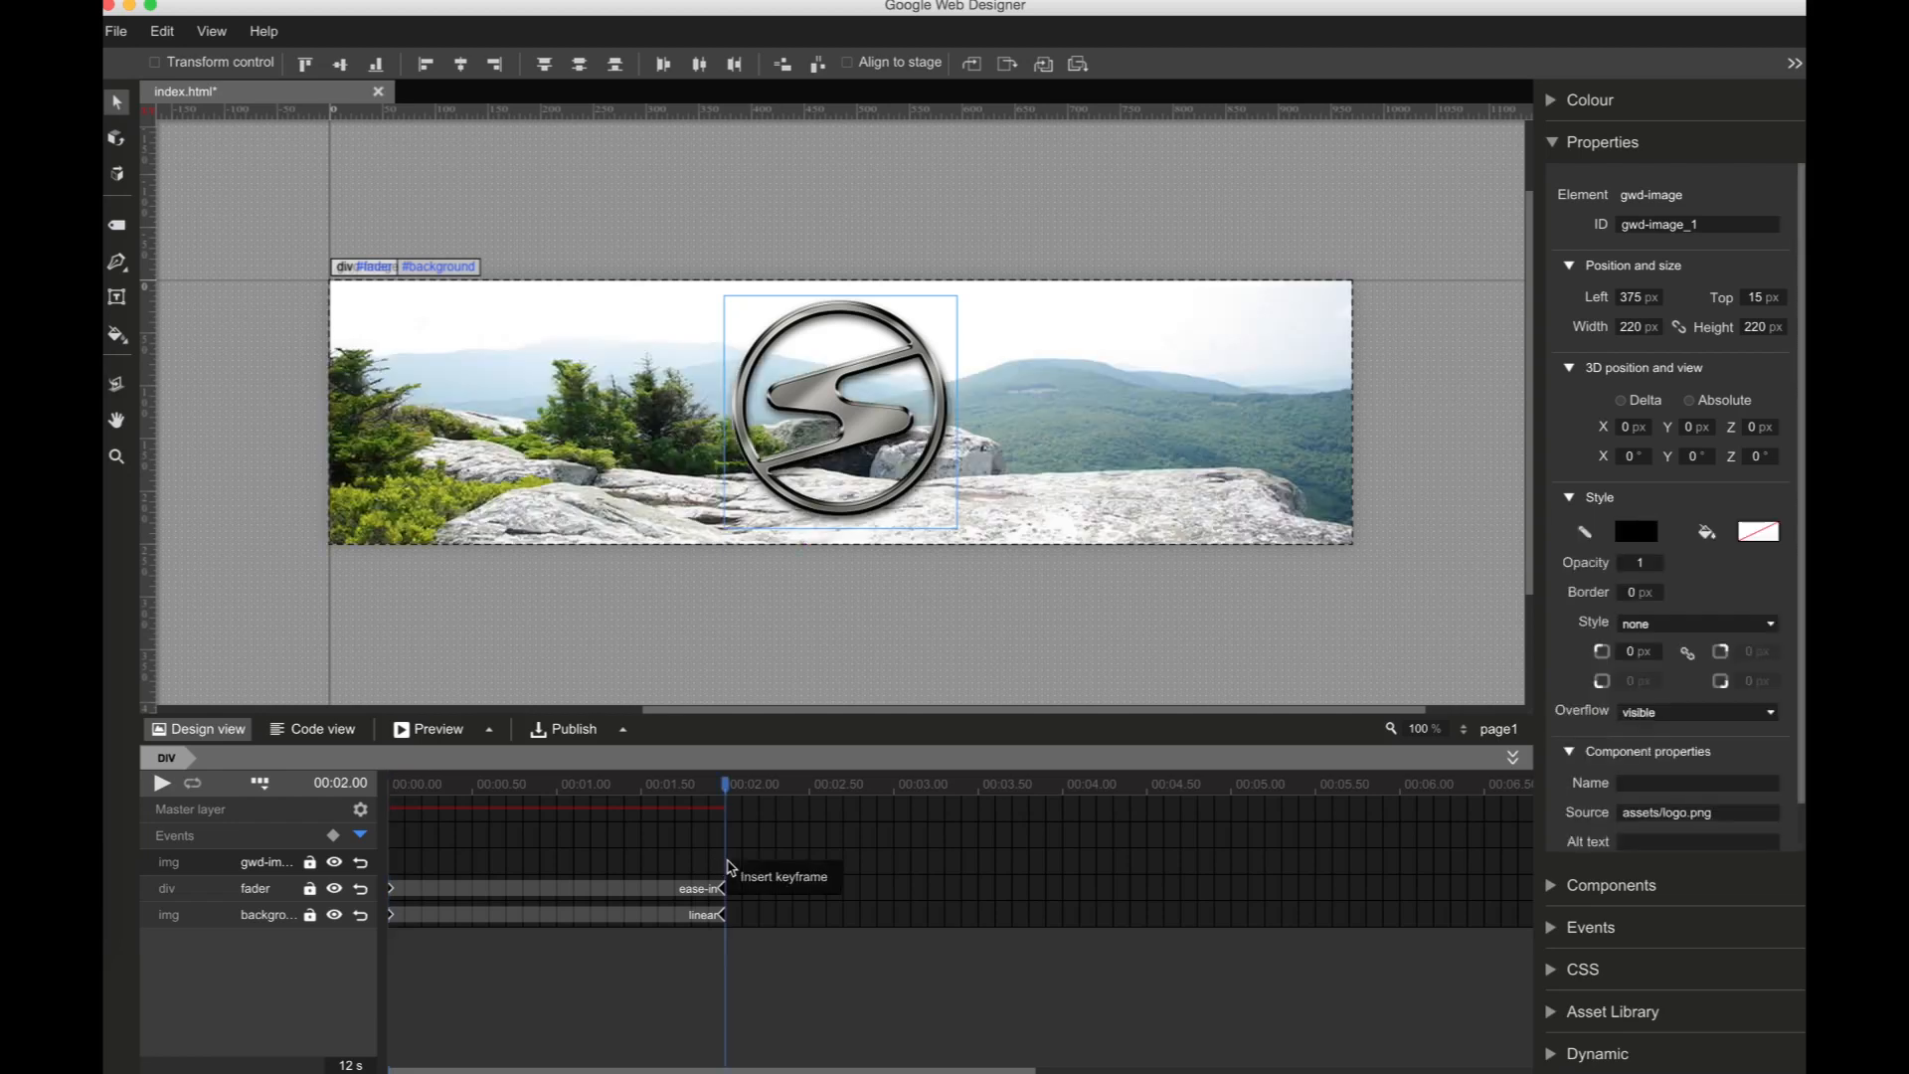
left_click(740, 879)
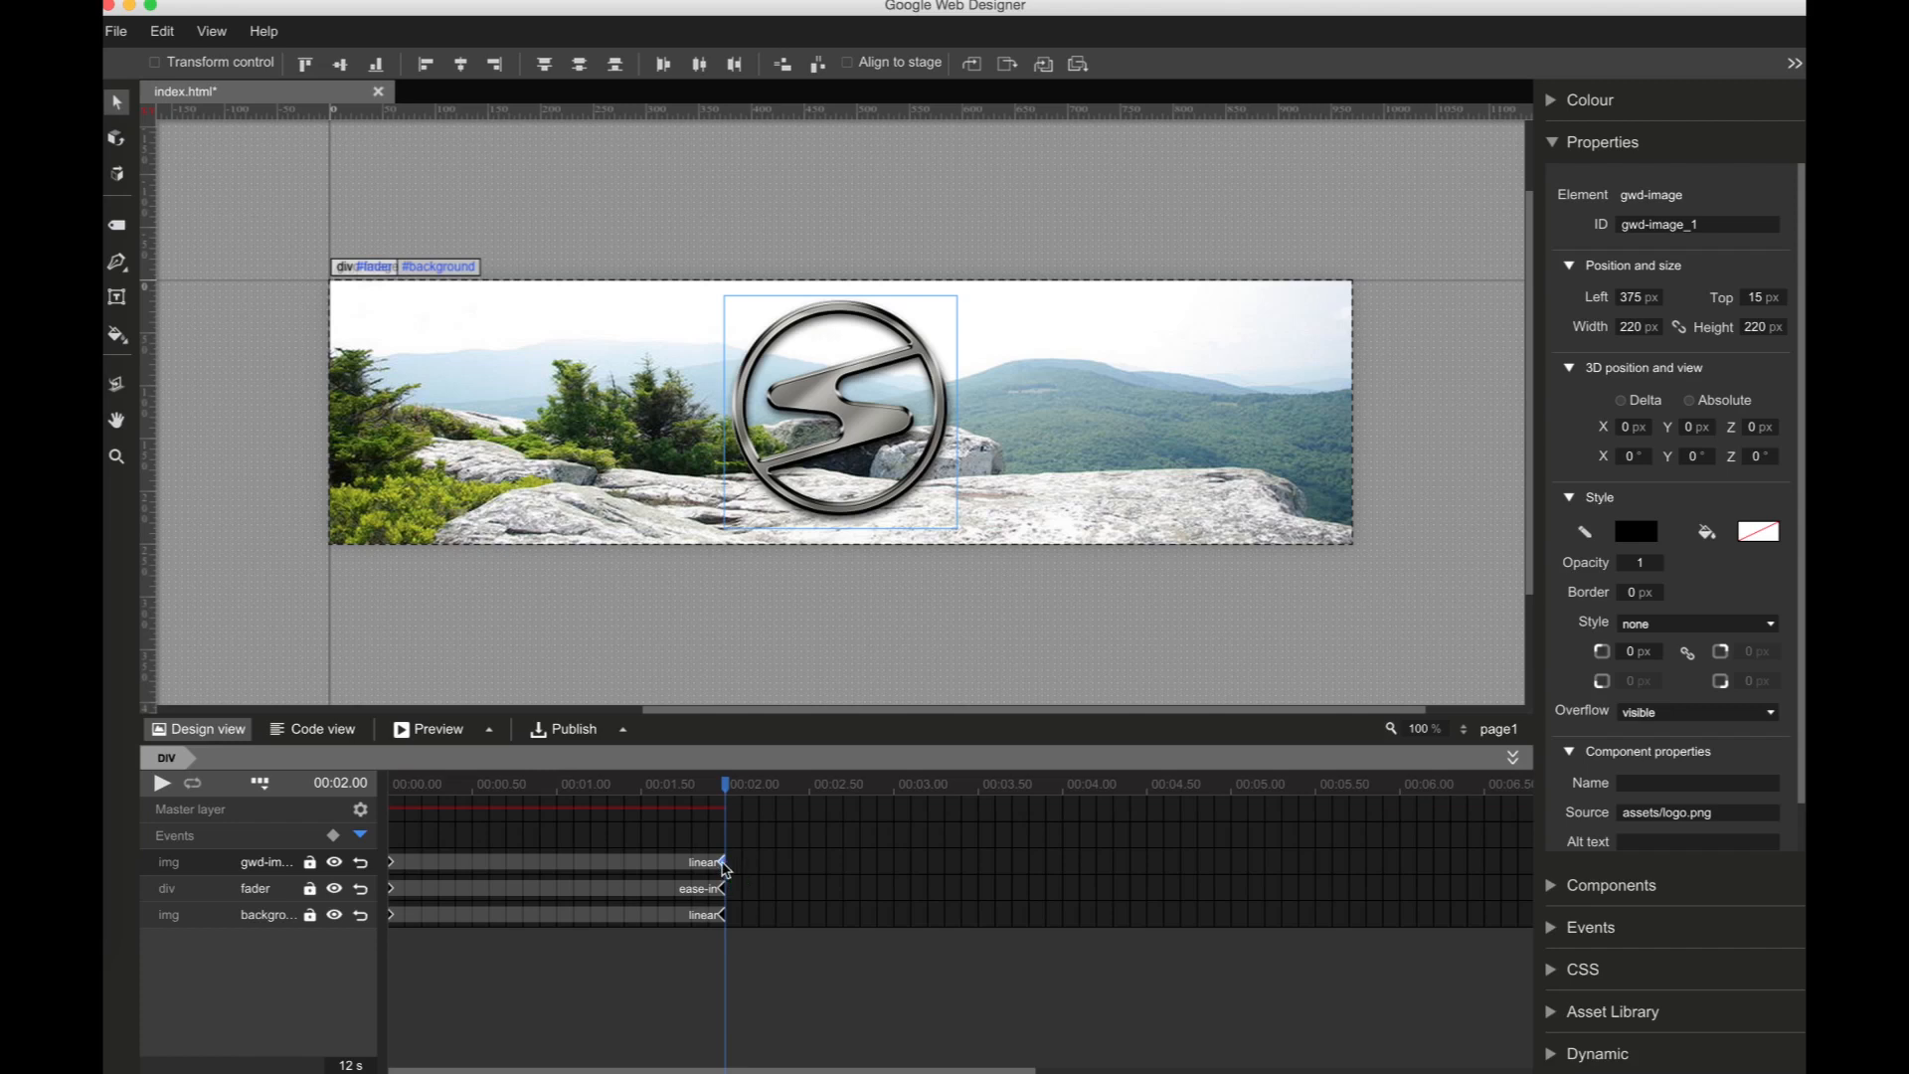
right_click(895, 871)
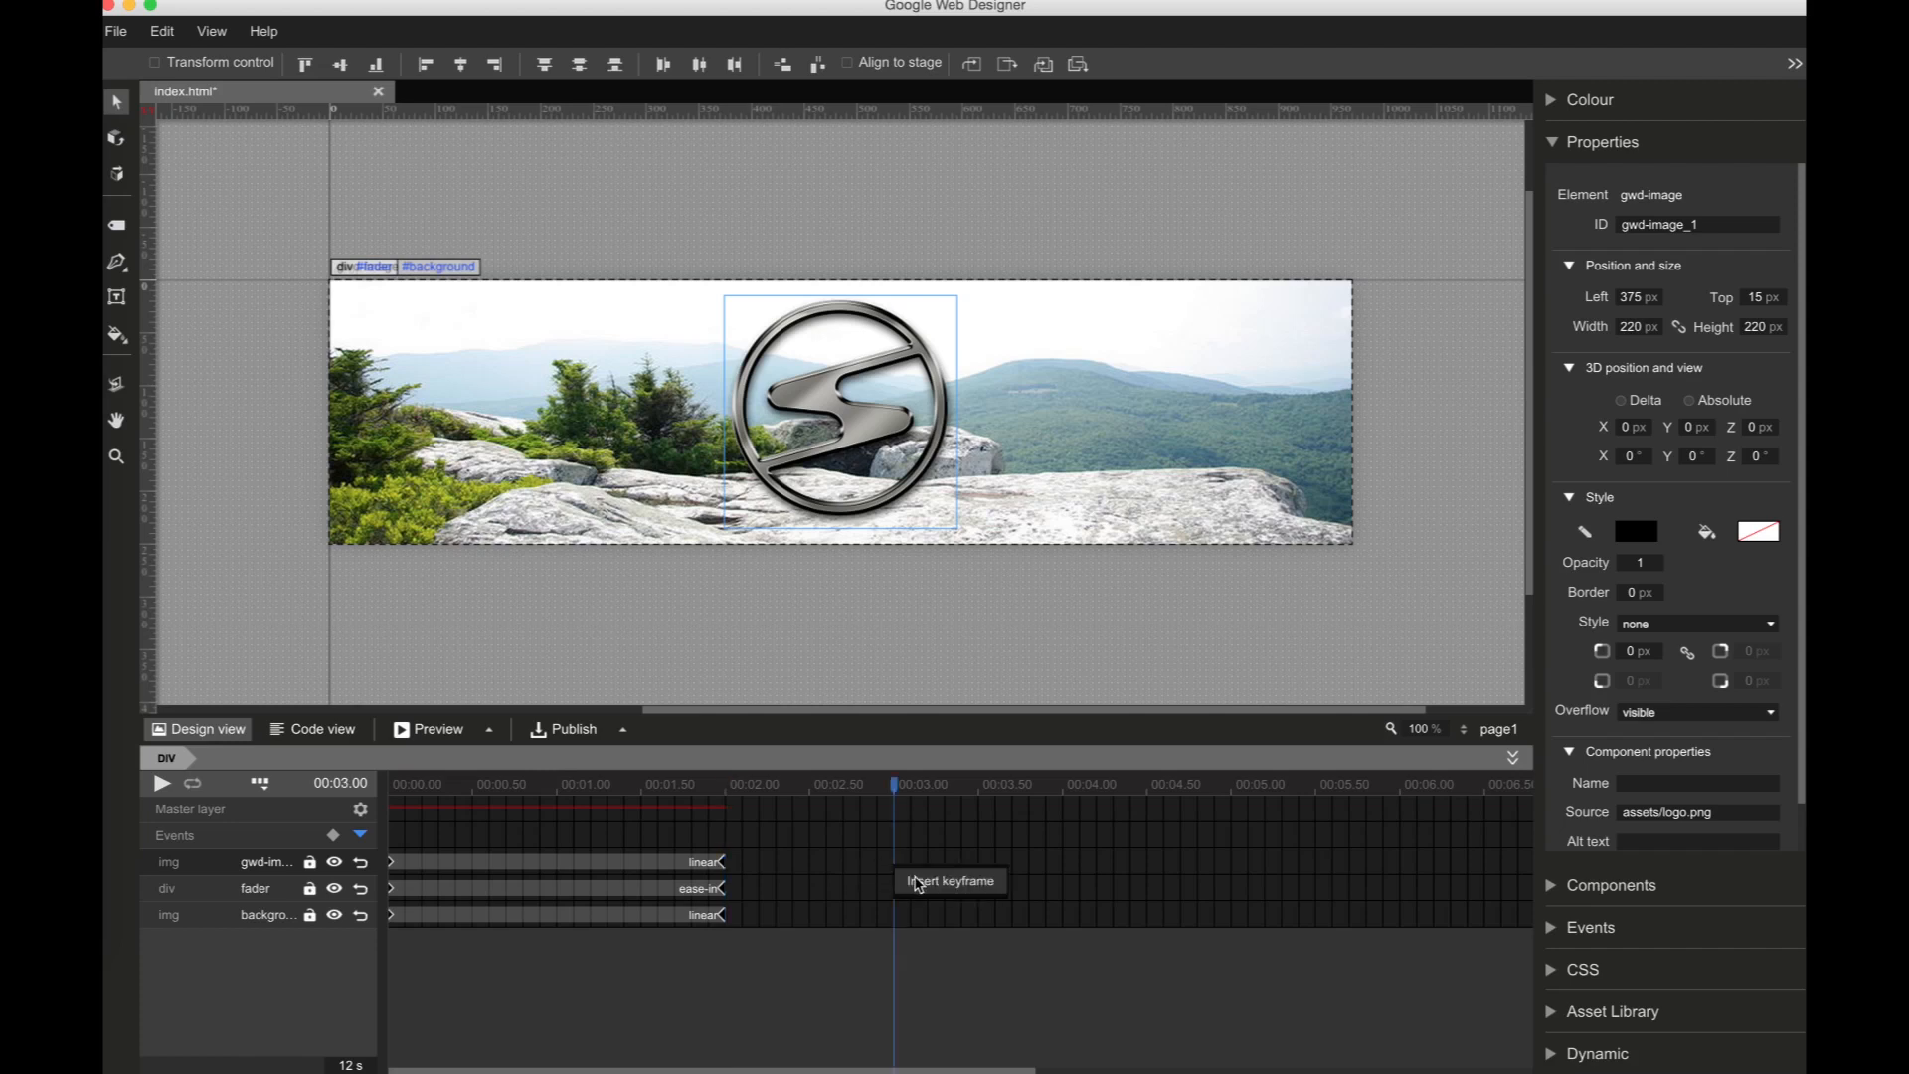
left_click(917, 882)
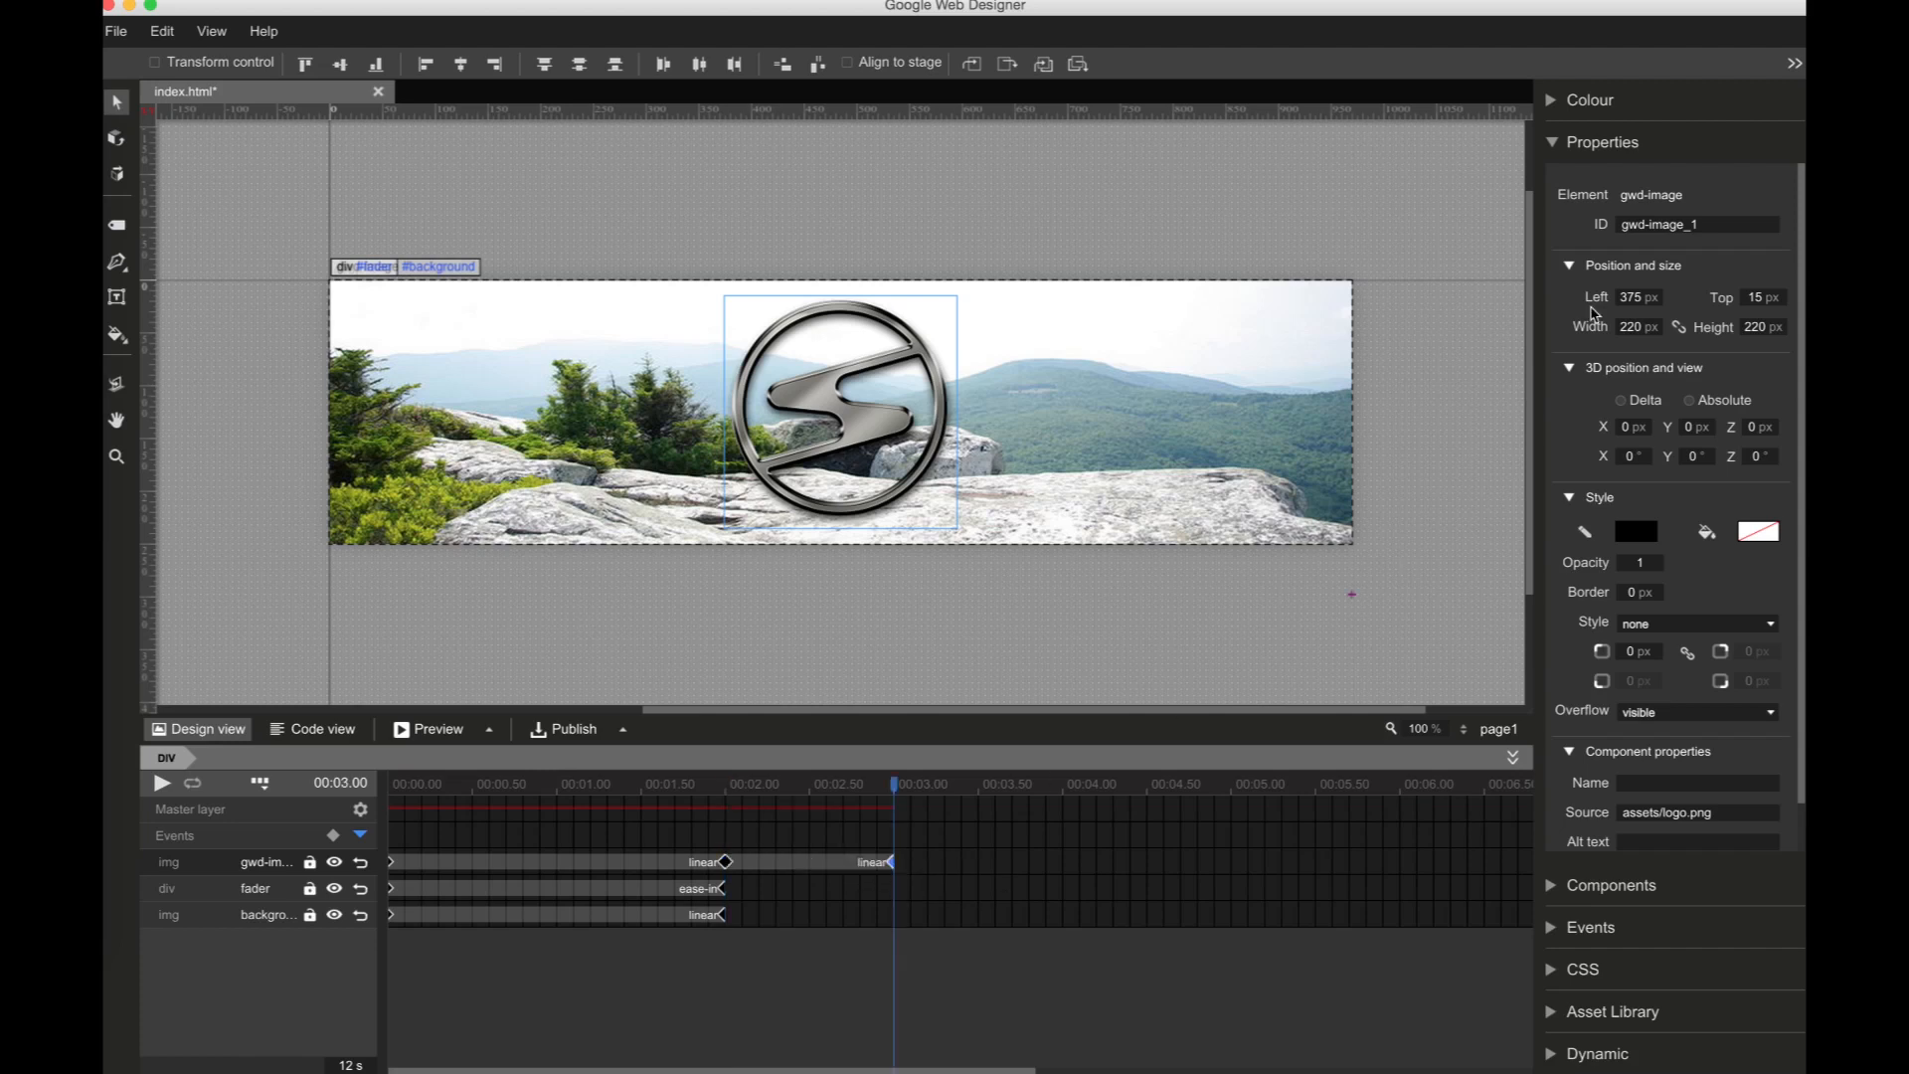
Step: Set the logo image's opacity to 0 at the 3 s keyframe
left_click(1554, 143)
left_click(1557, 146)
left_click_drag(1645, 565, 1657, 853)
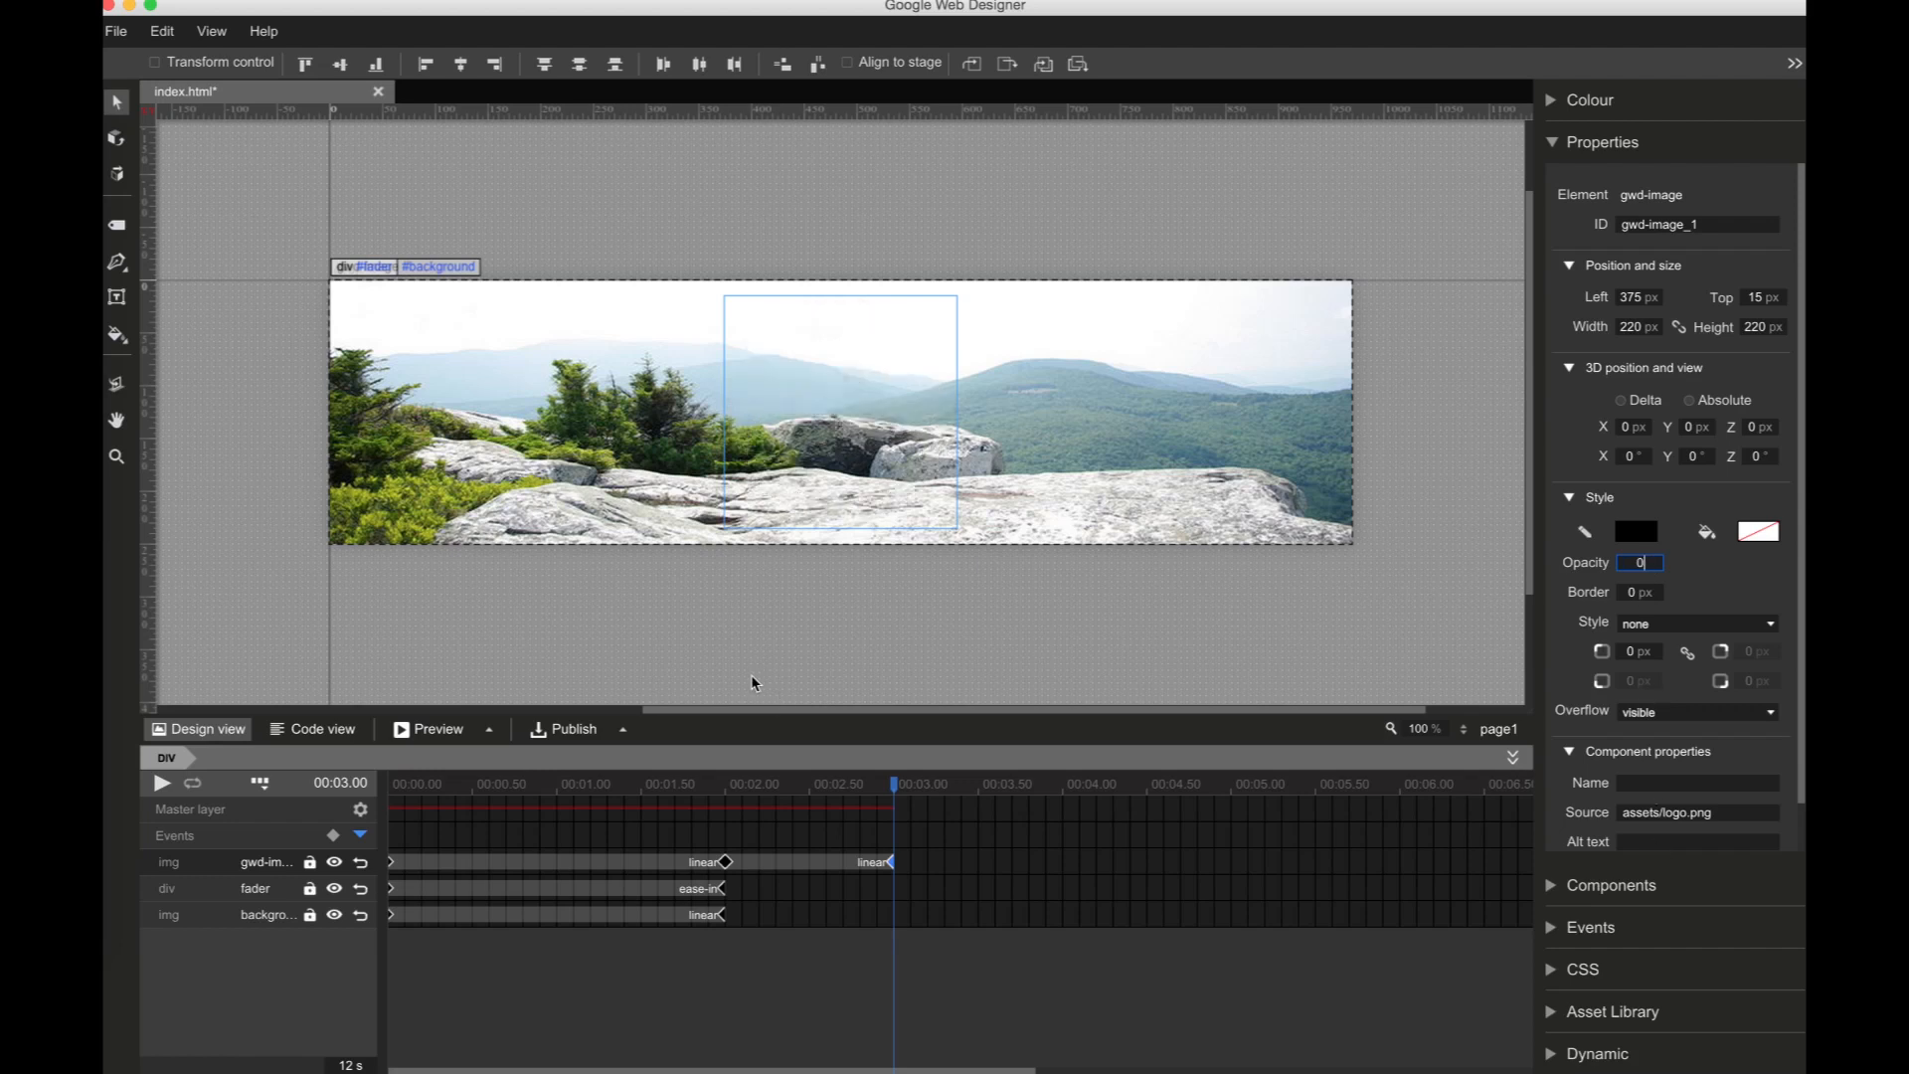
Step: Draw a text box of about 330 × 66 px at about 23 px left, 15 px top and look through the available fonts
left_click(117, 296)
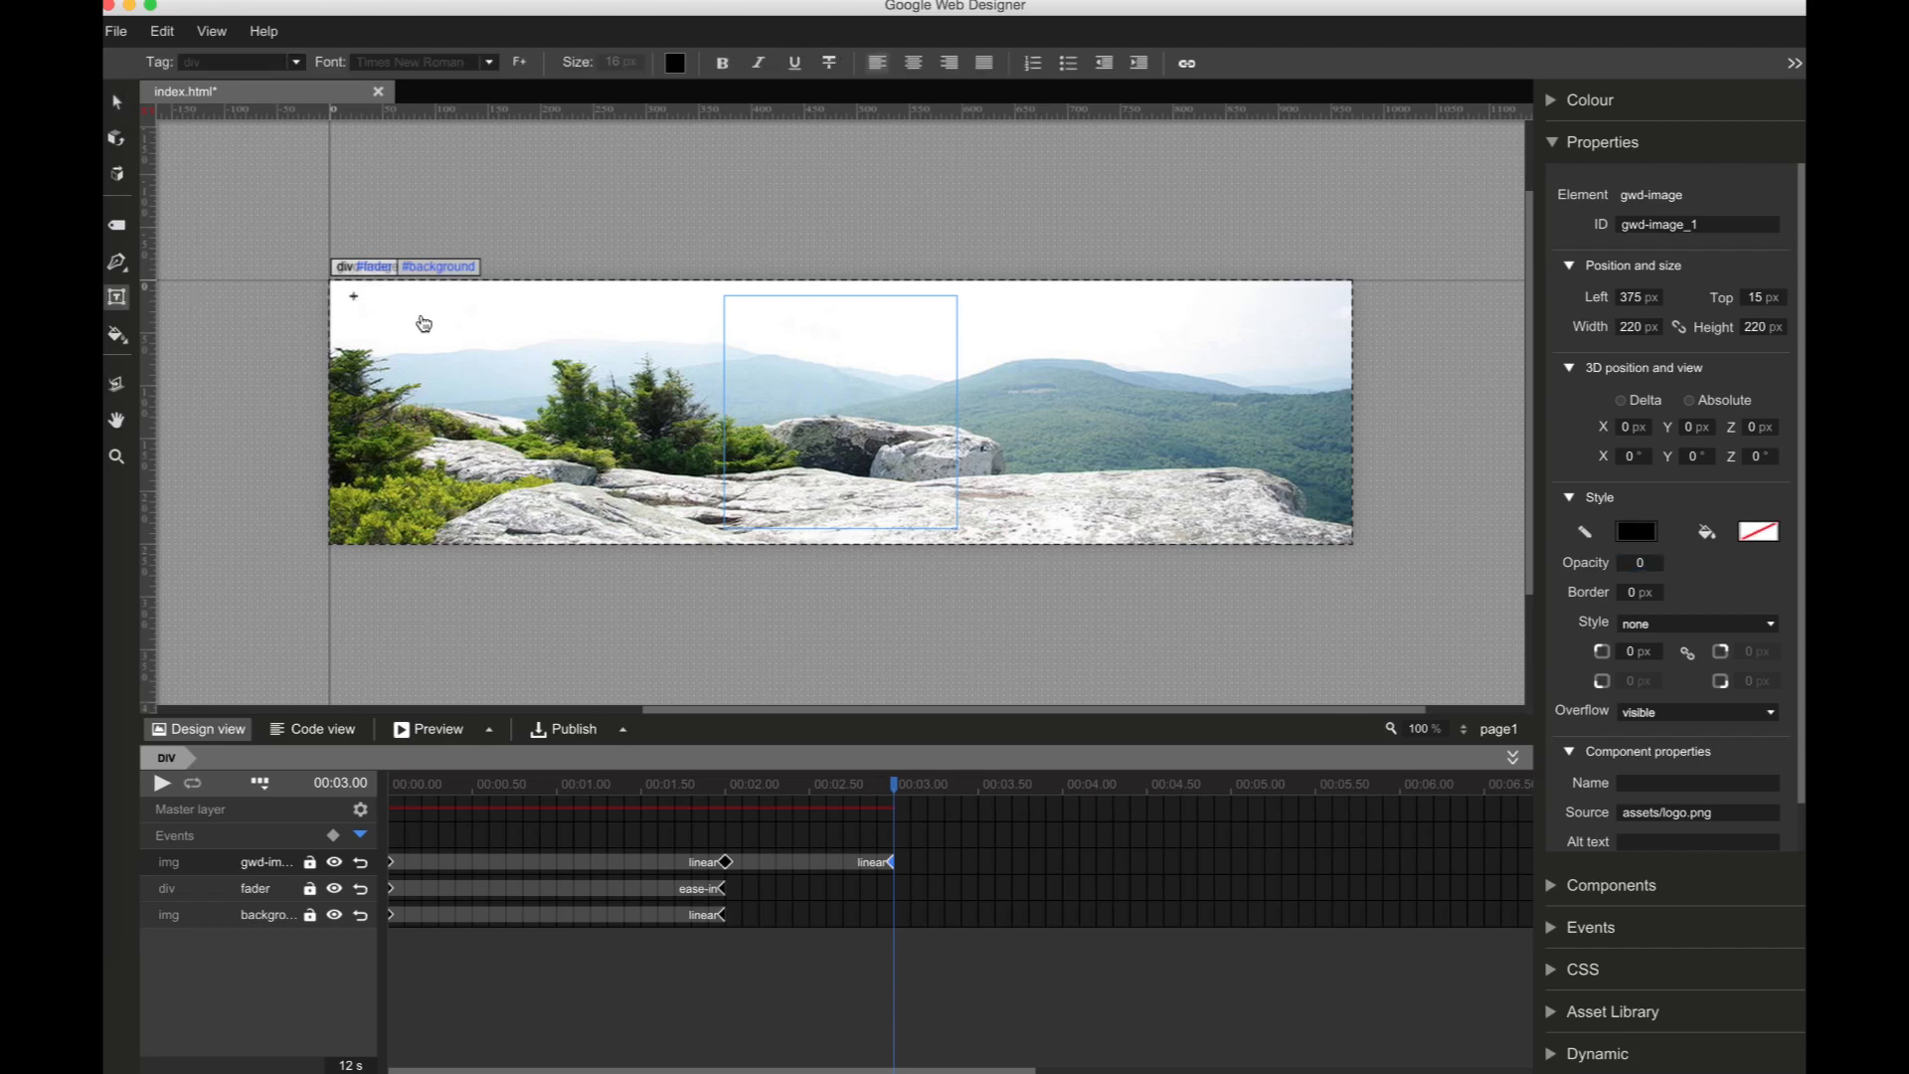
left_click_drag(354, 297, 704, 374)
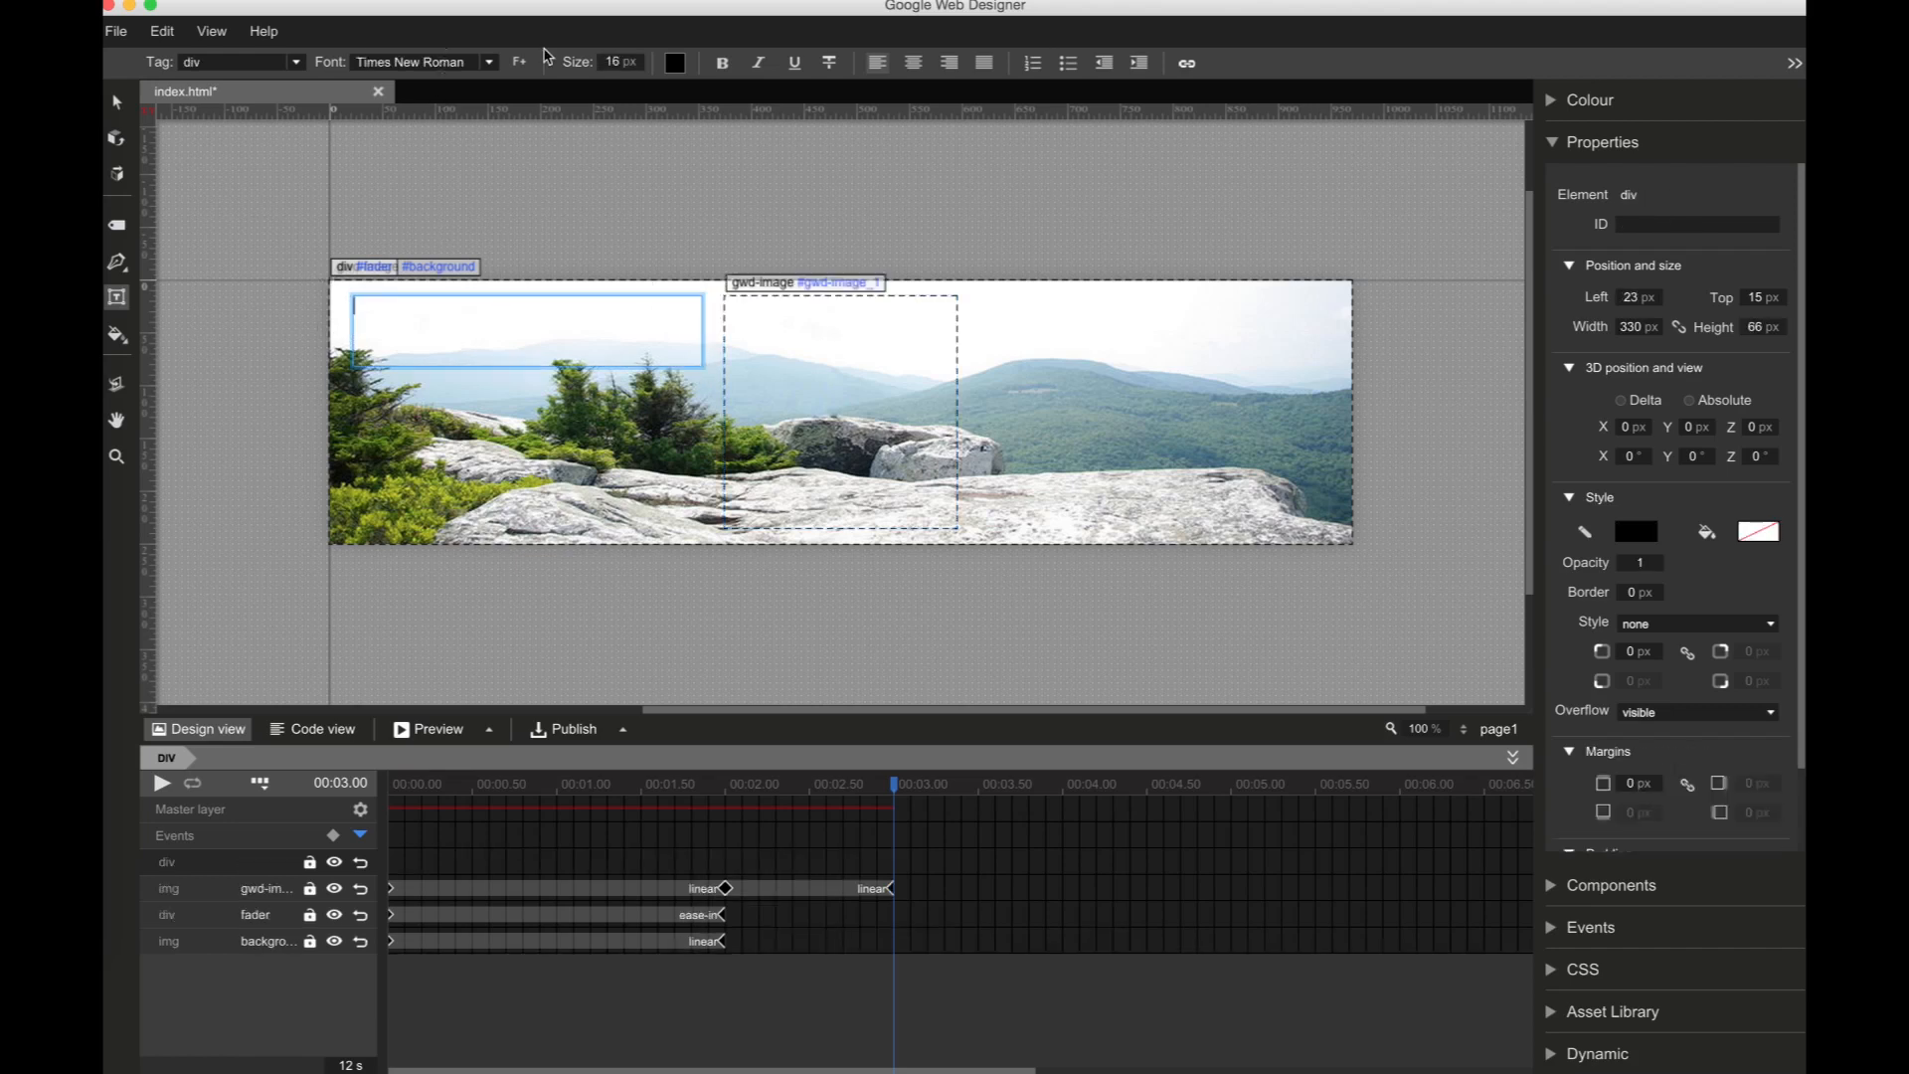
left_click(489, 62)
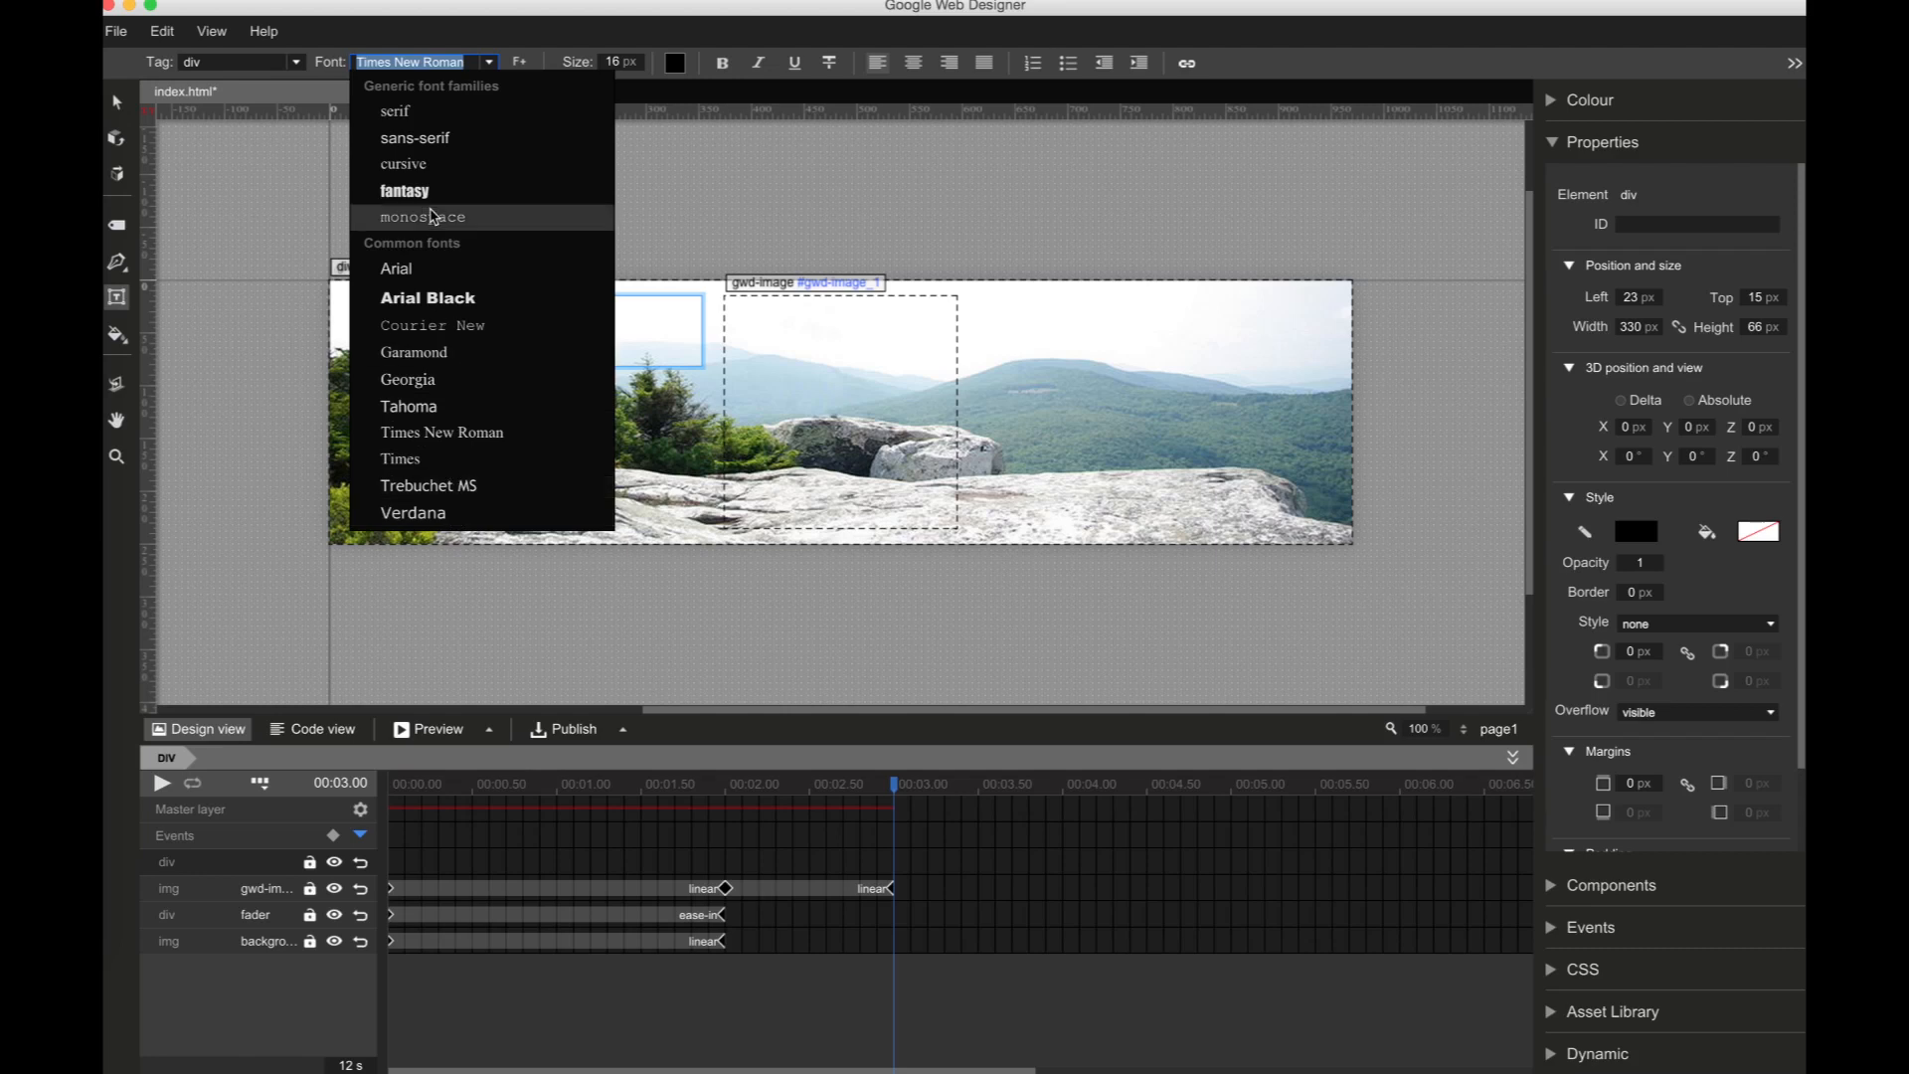
Step: Browse the Google Fonts list and add Patua One to the document
left_click(519, 65)
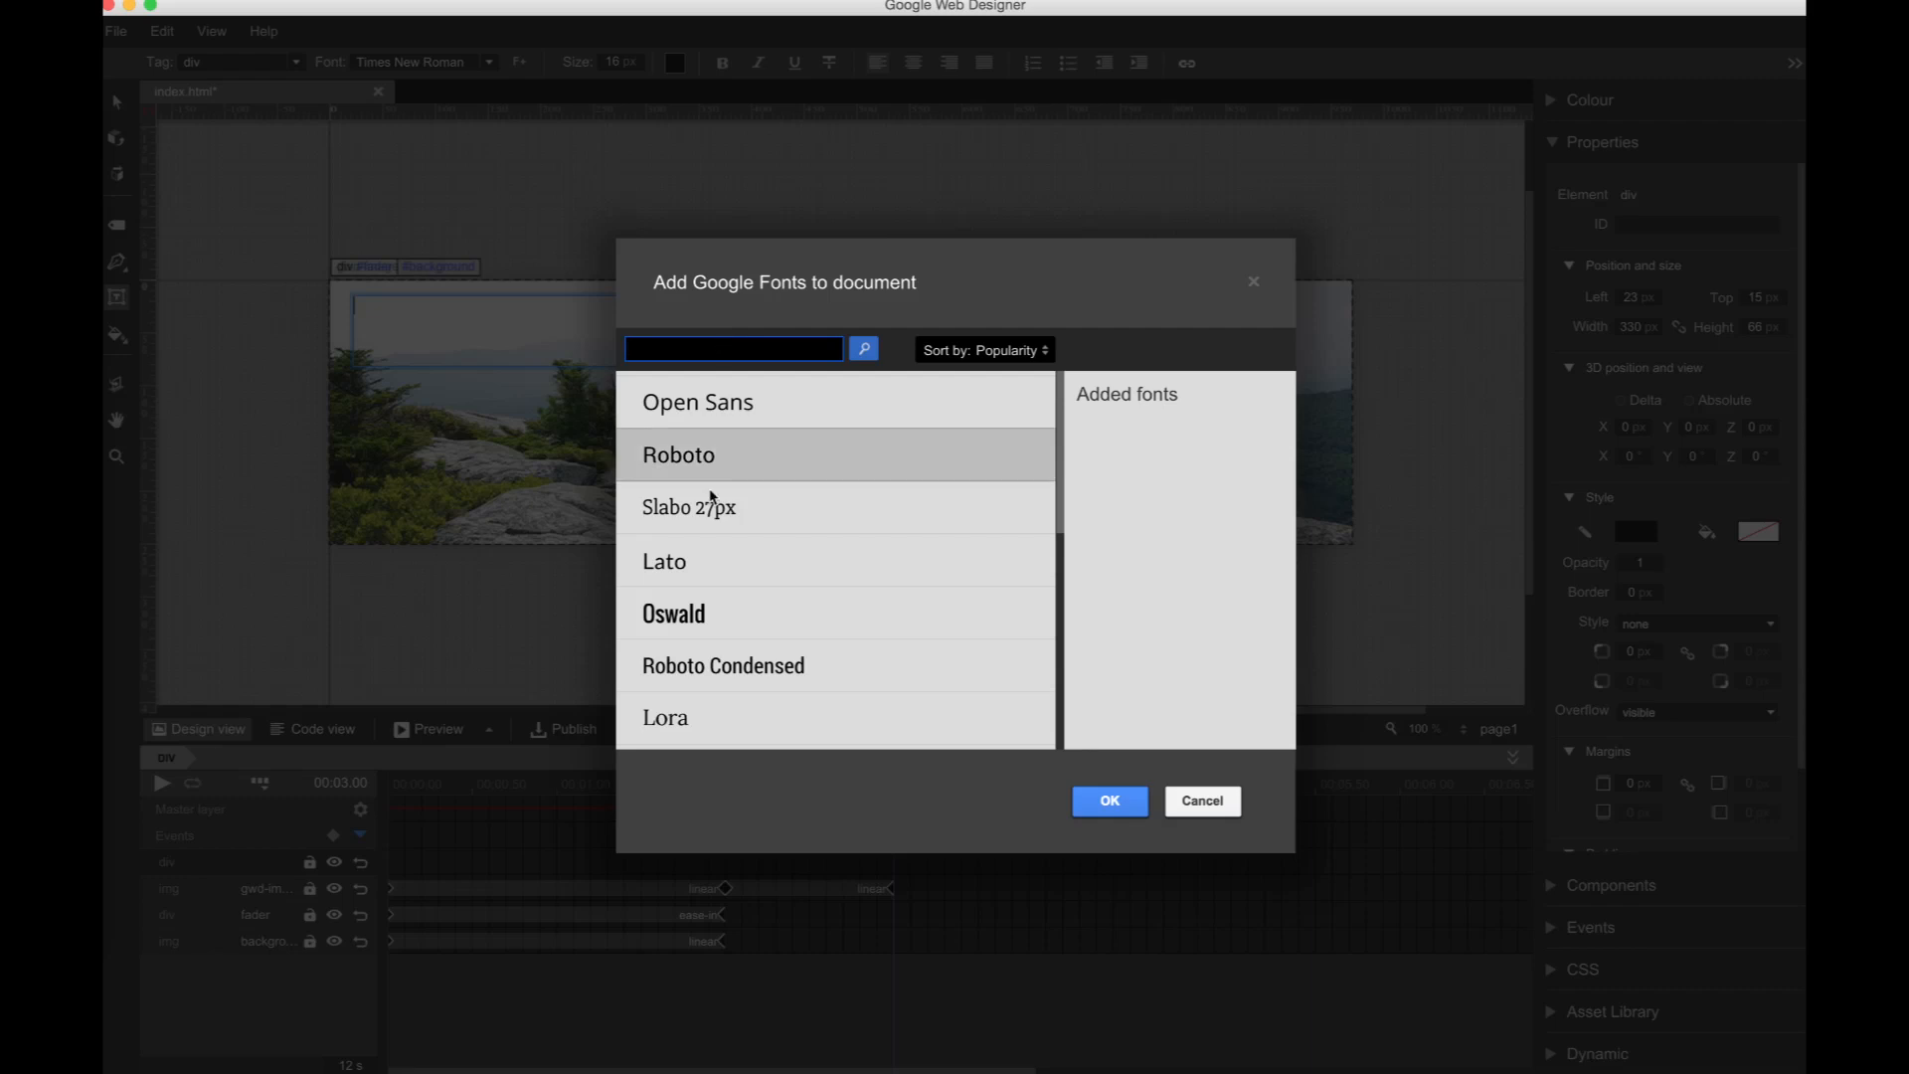
scroll(712, 497, "down", 5)
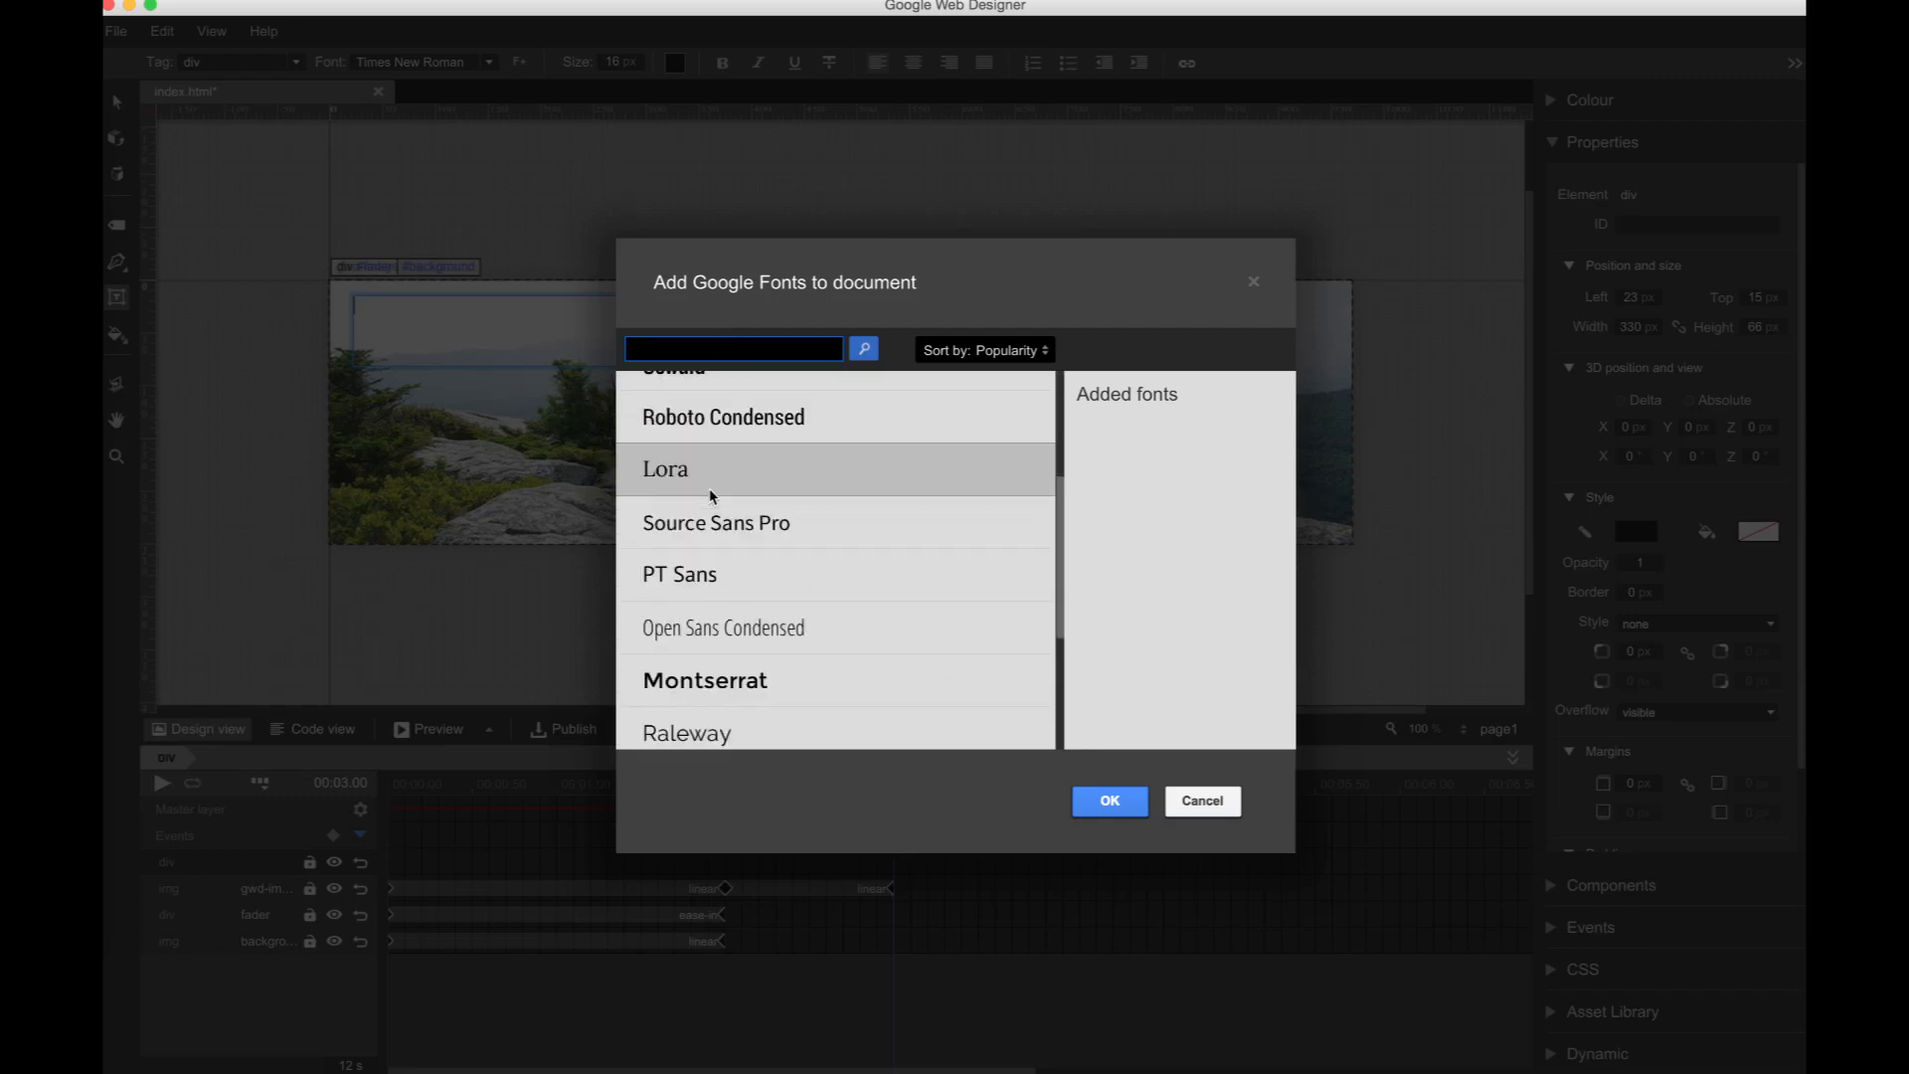
scroll(712, 497, "down", 3)
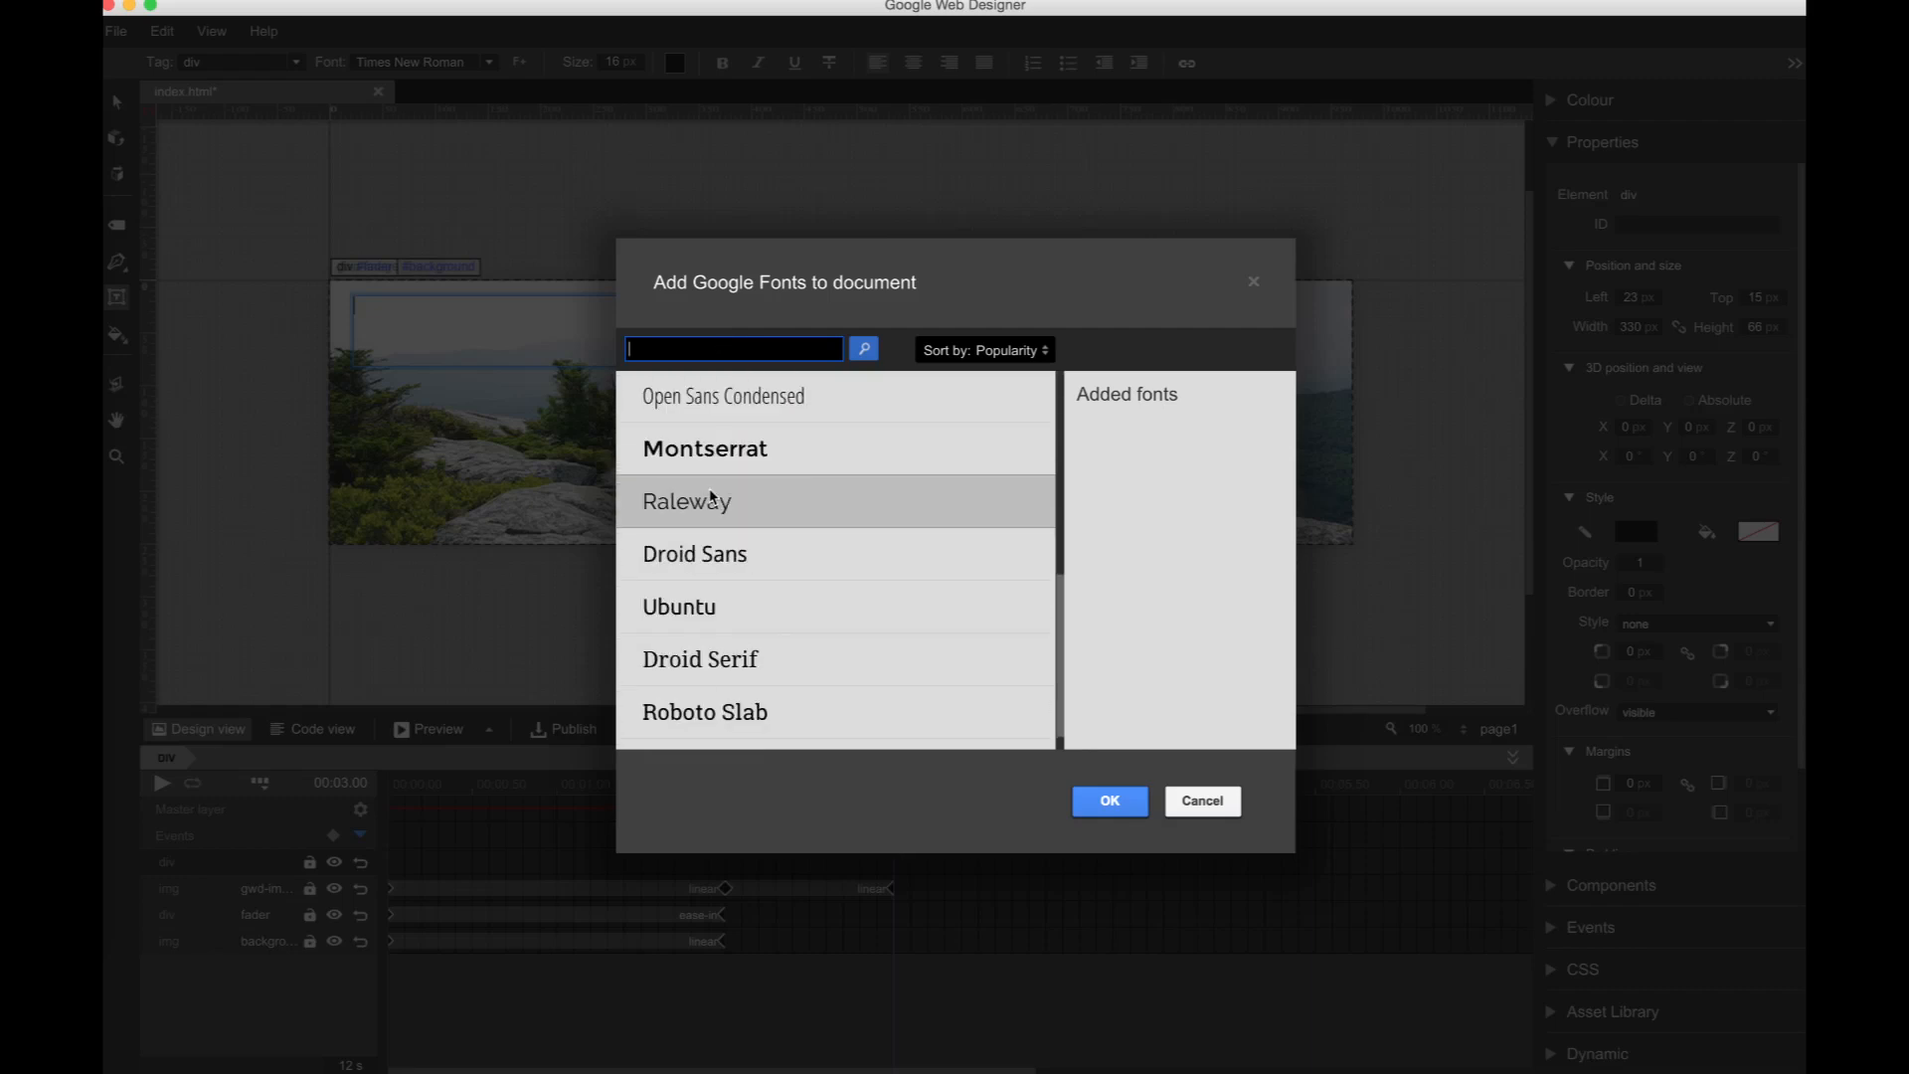
scroll(712, 496, "down", 4)
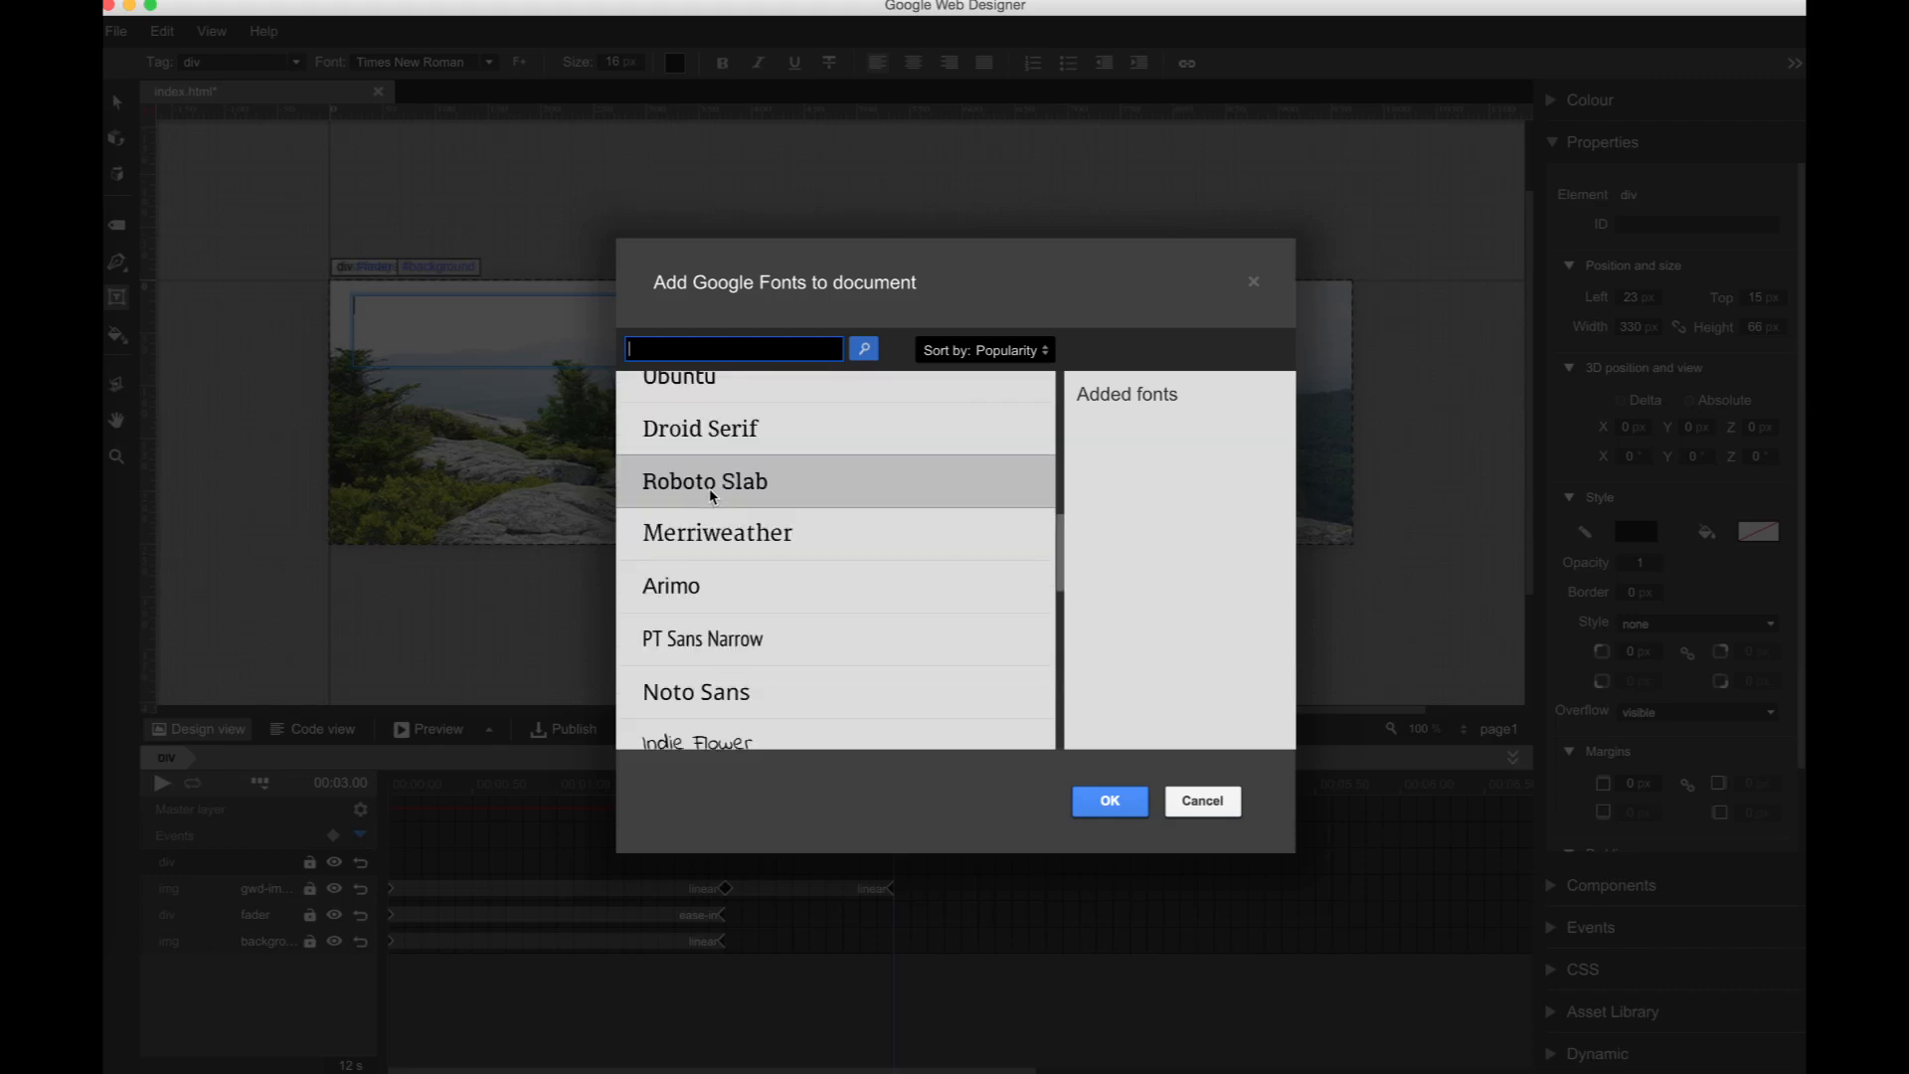
scroll(712, 496, "down", 2)
scroll(712, 496, "down", 4)
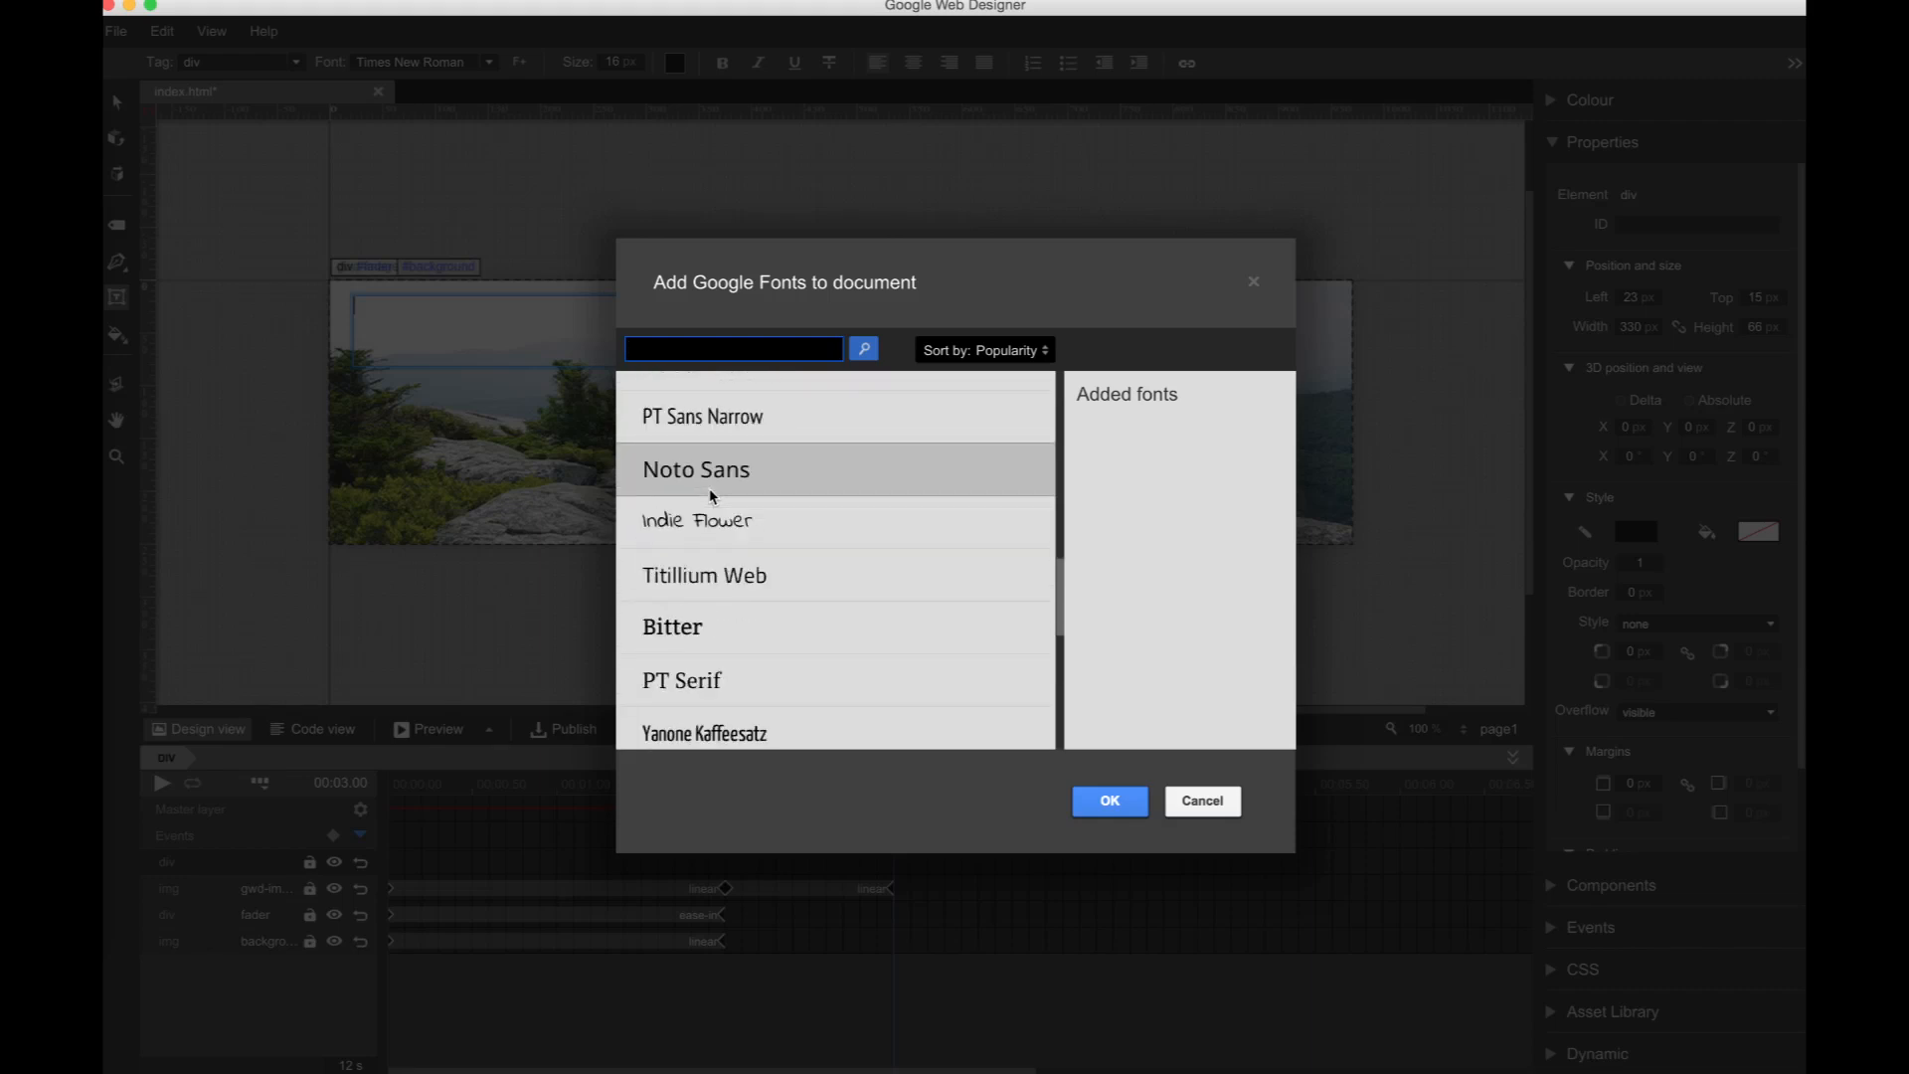
scroll(712, 496, "down", 4)
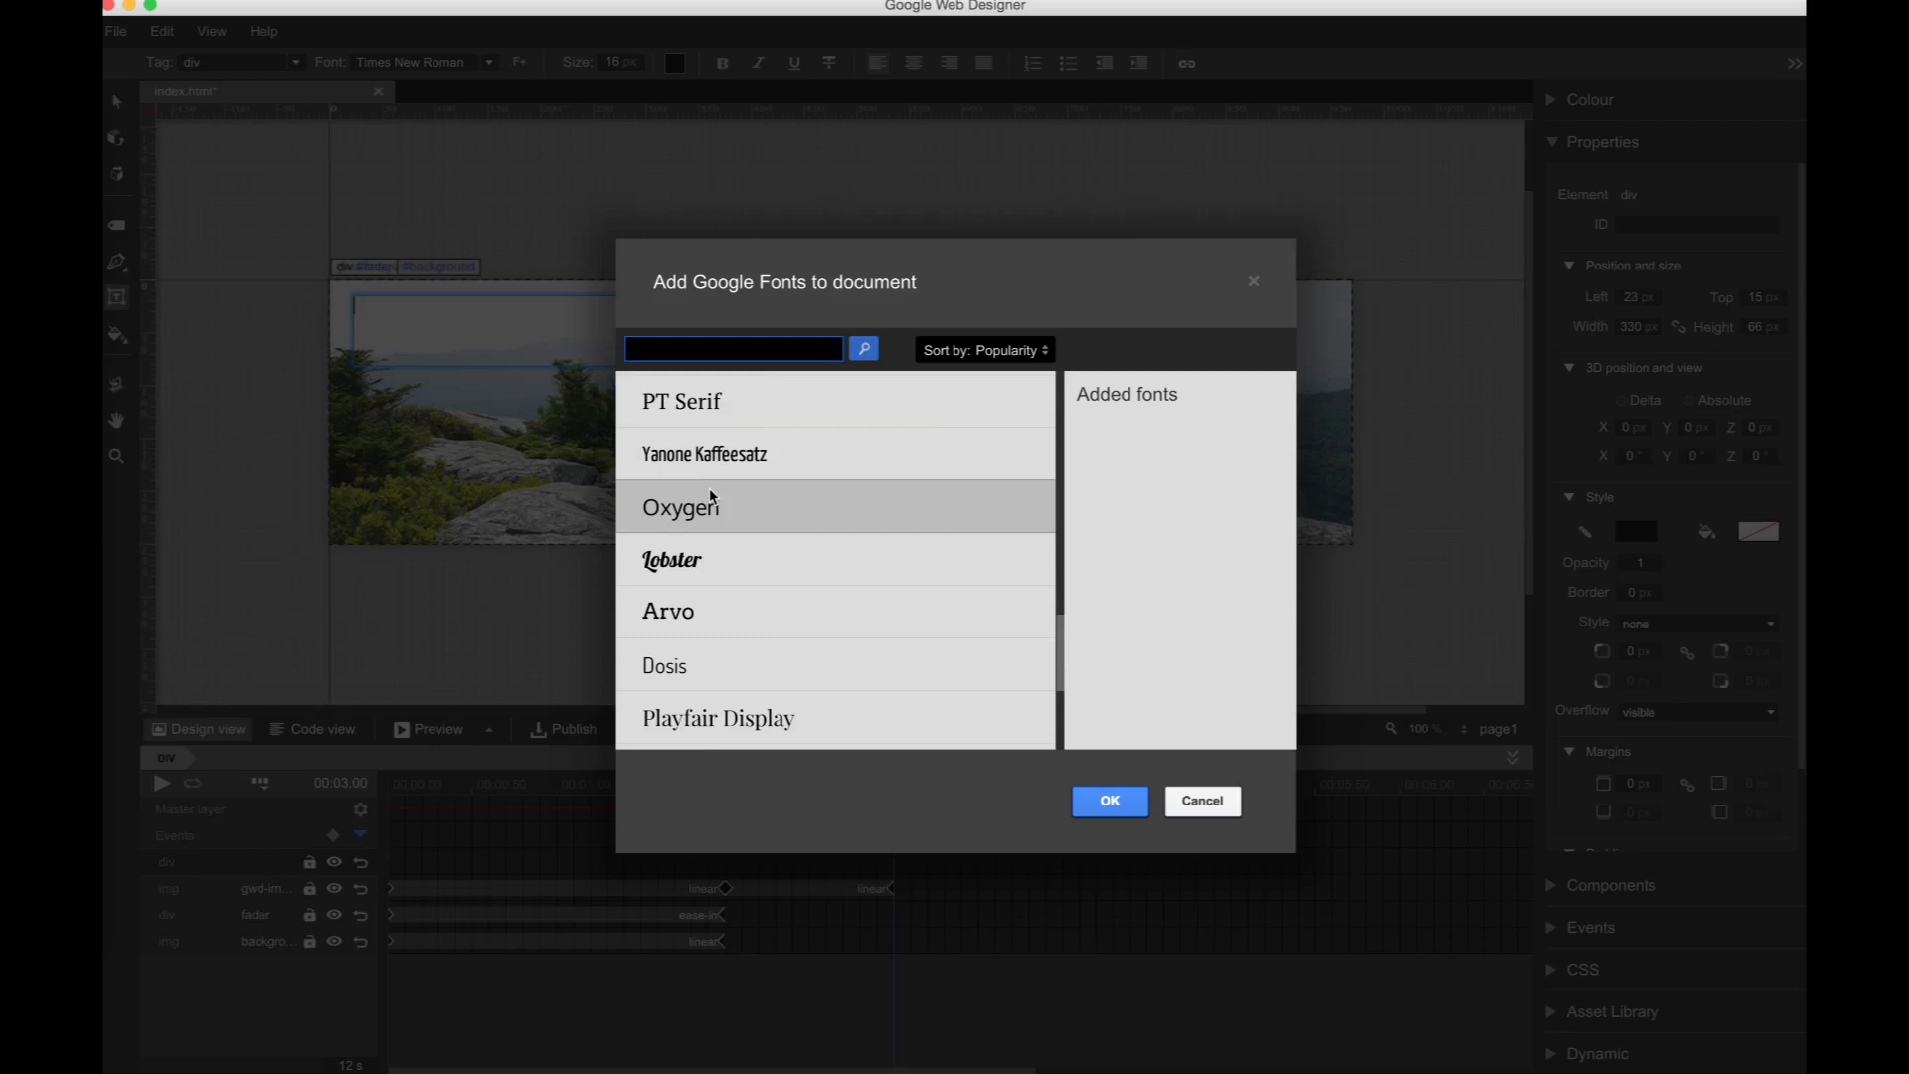
scroll(712, 496, "down", 6)
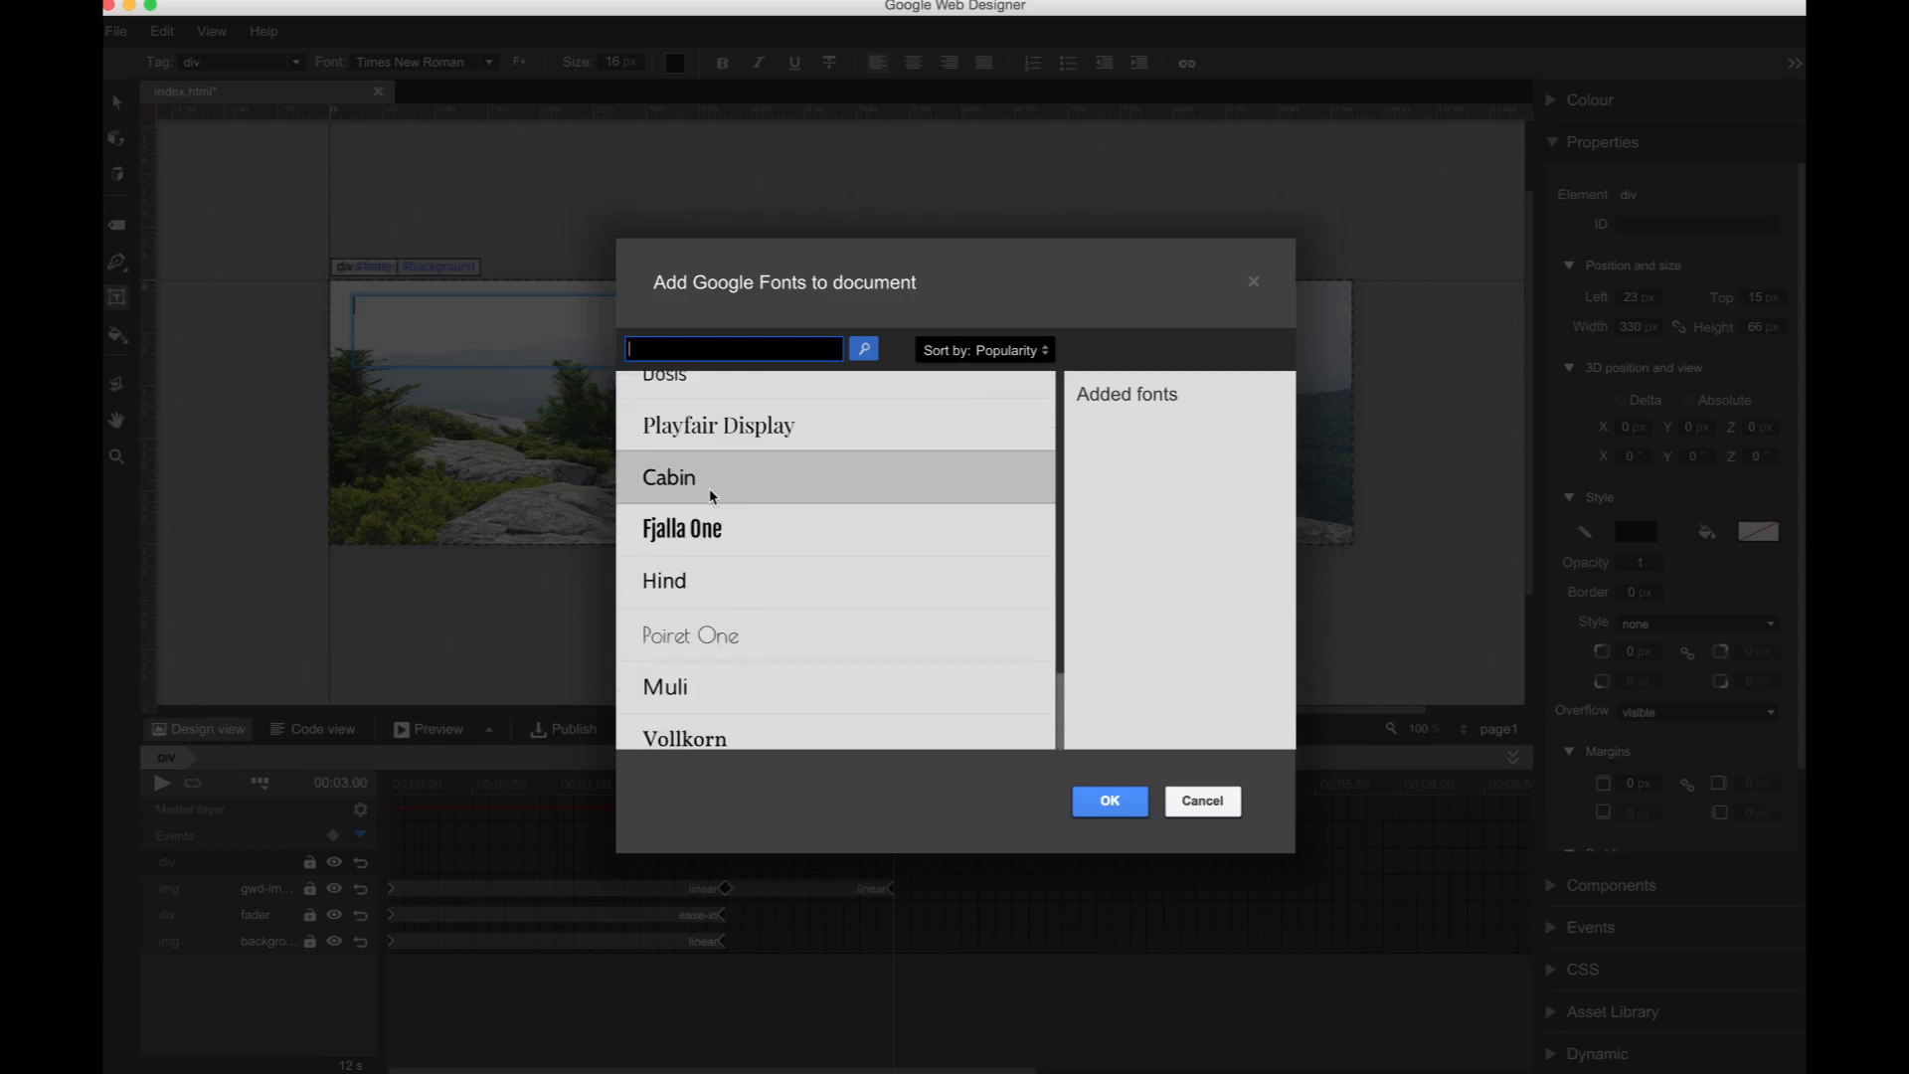
scroll(712, 496, "down", 5)
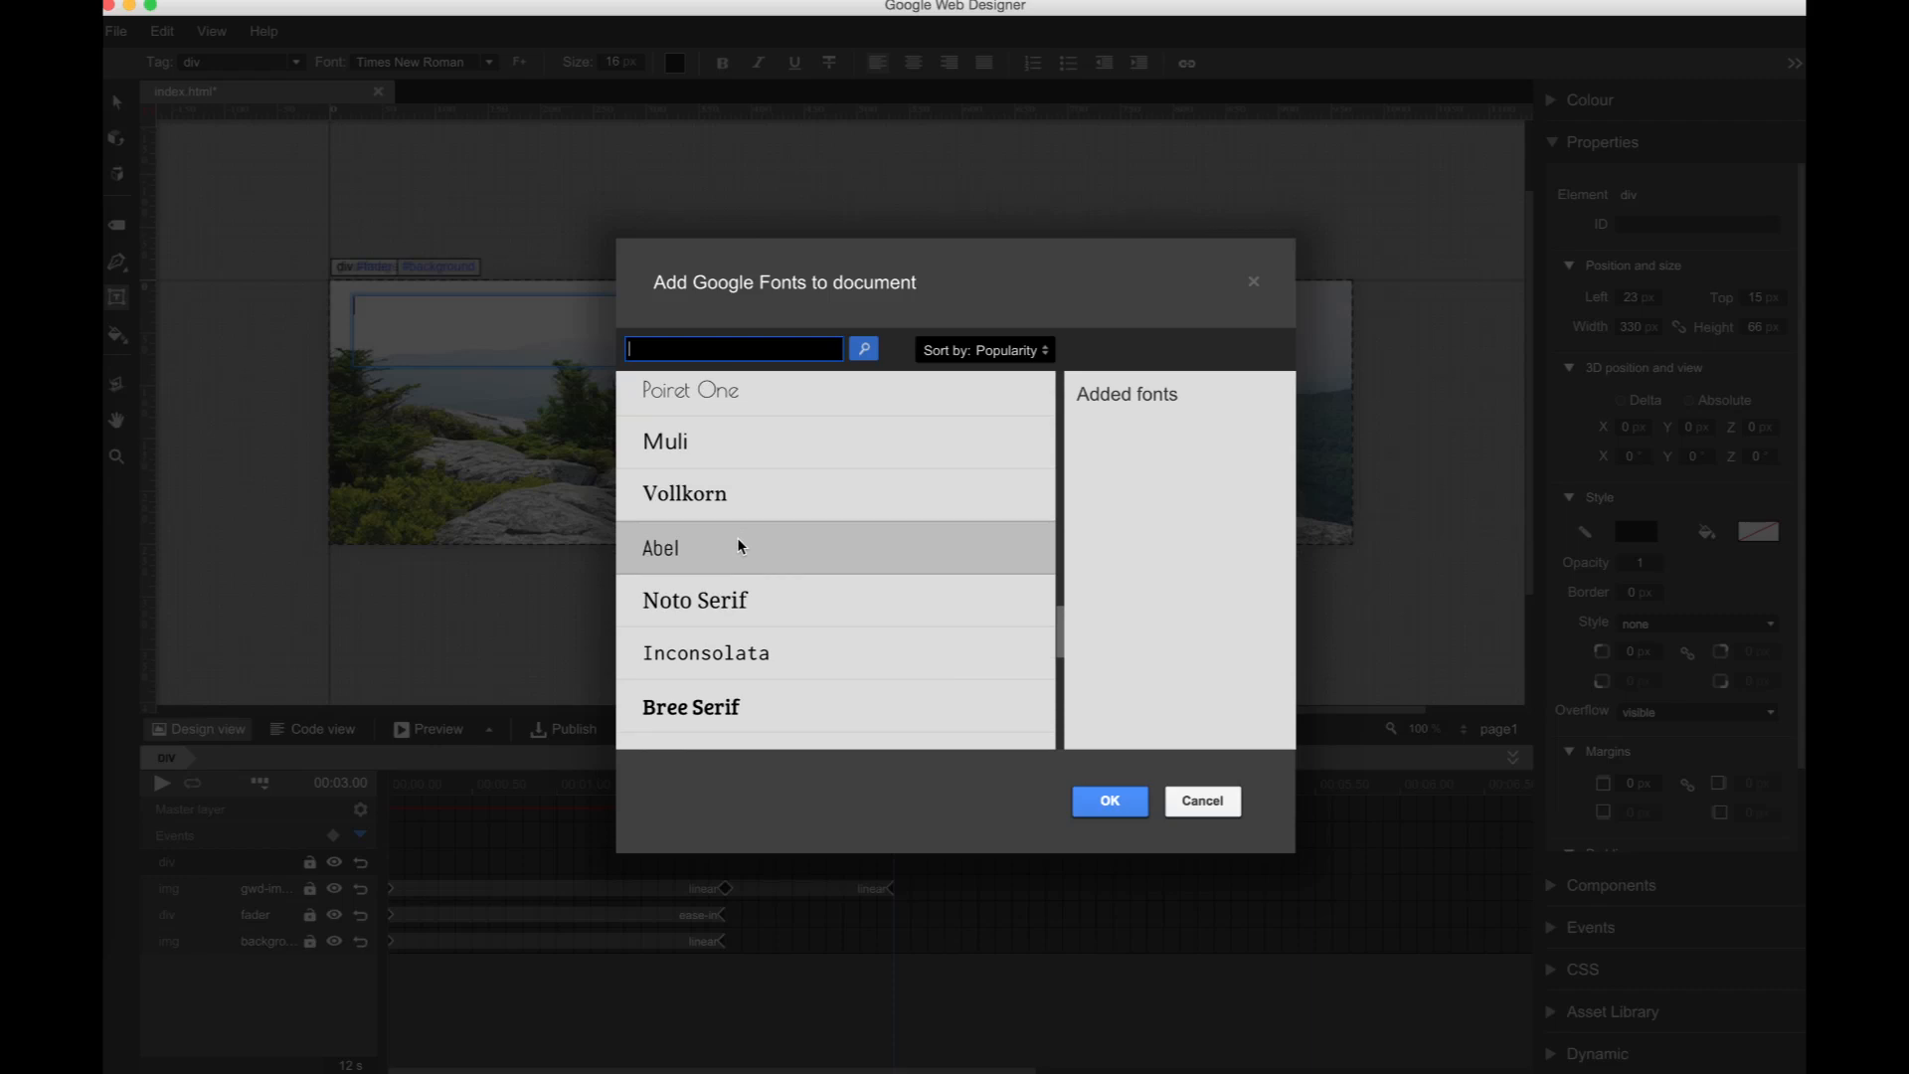
scroll(741, 549, "down", 4)
scroll(741, 554, "down", 3)
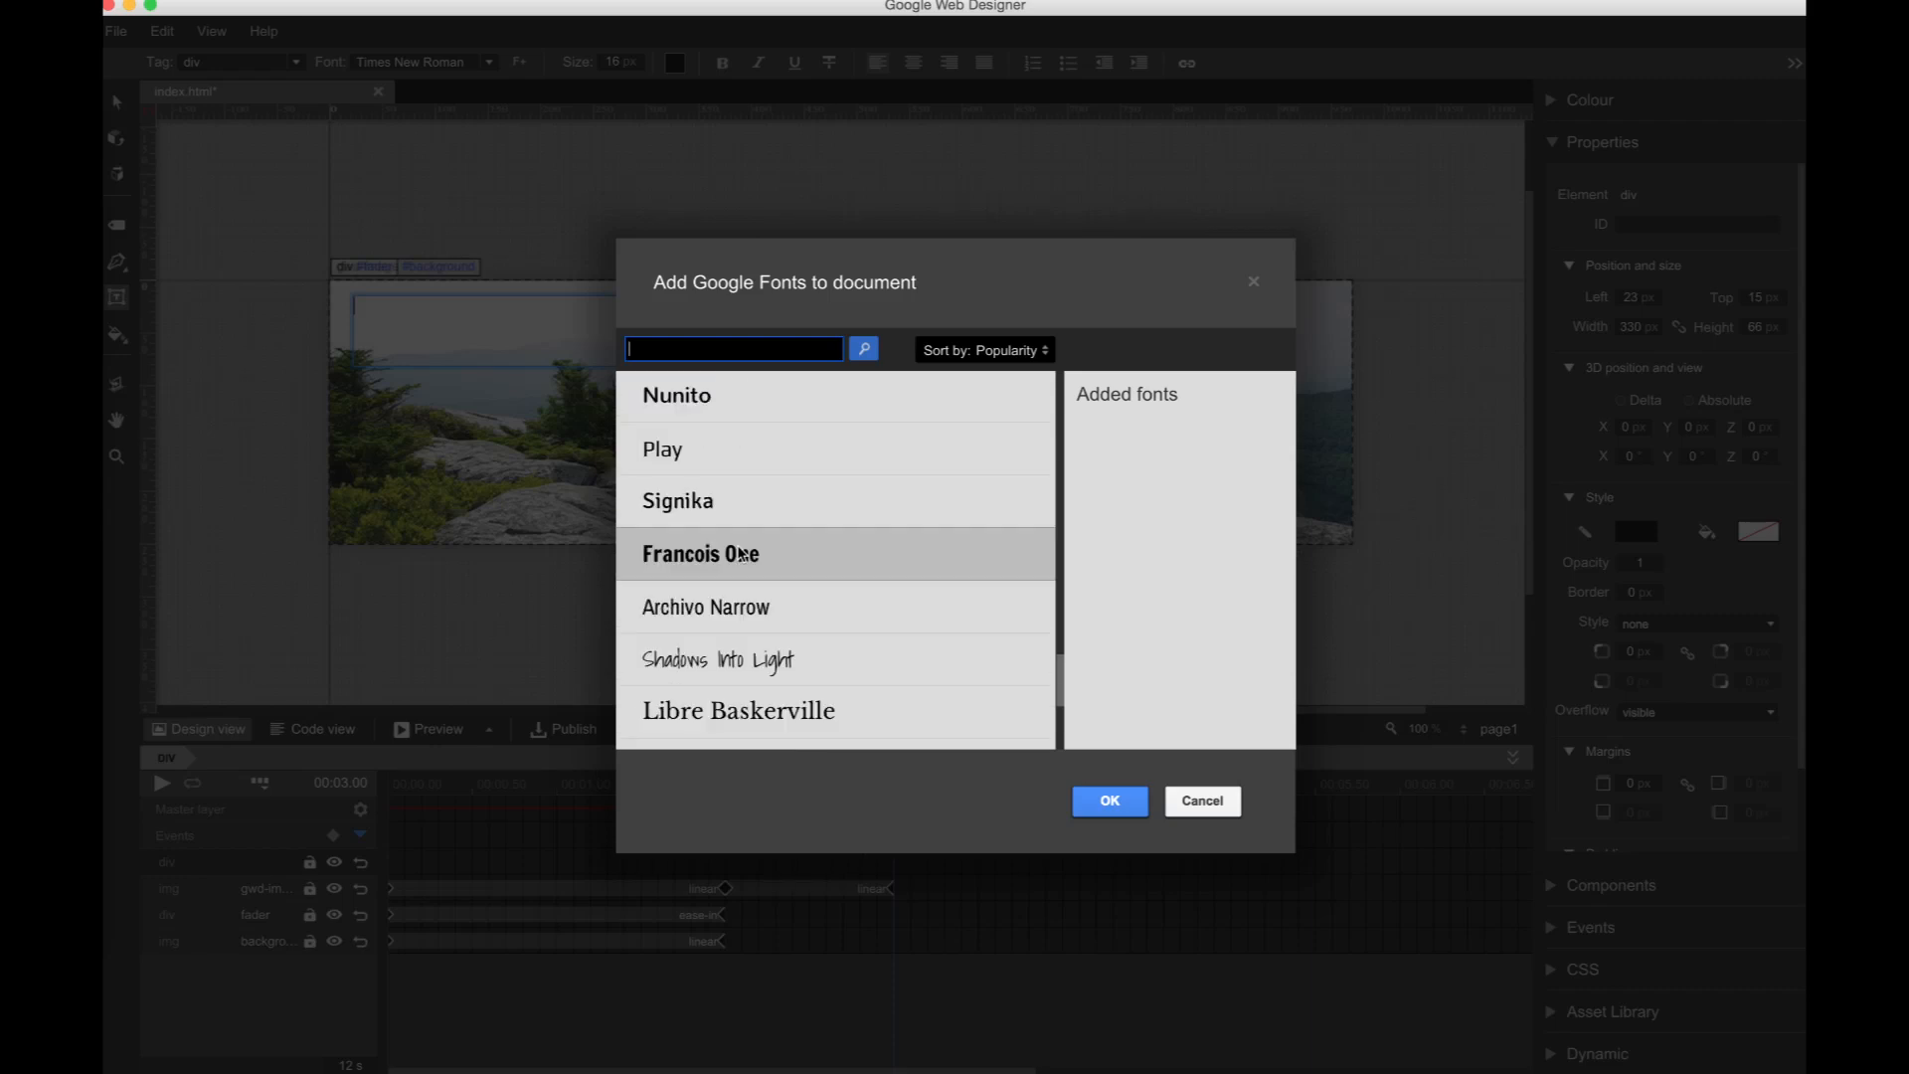
scroll(741, 554, "down", 2)
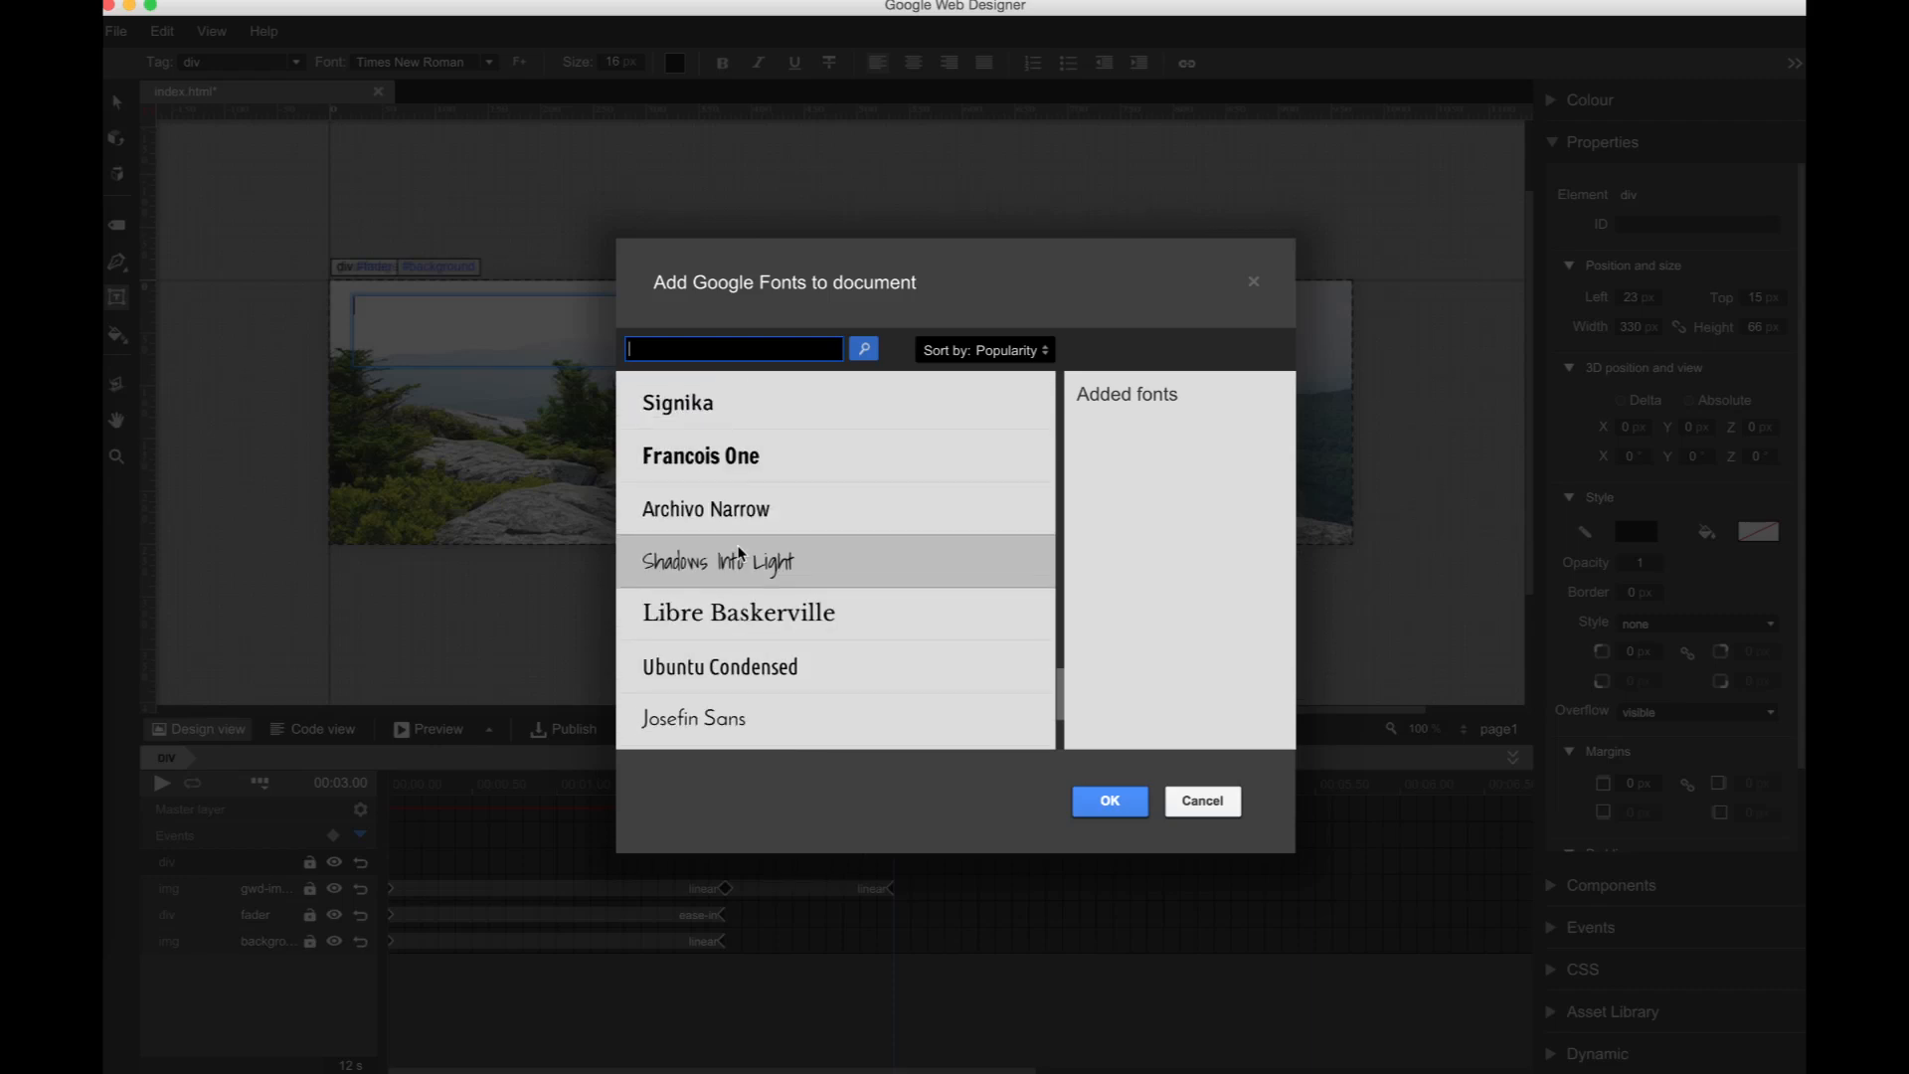
scroll(741, 554, "down", 3)
scroll(741, 554, "down", 1)
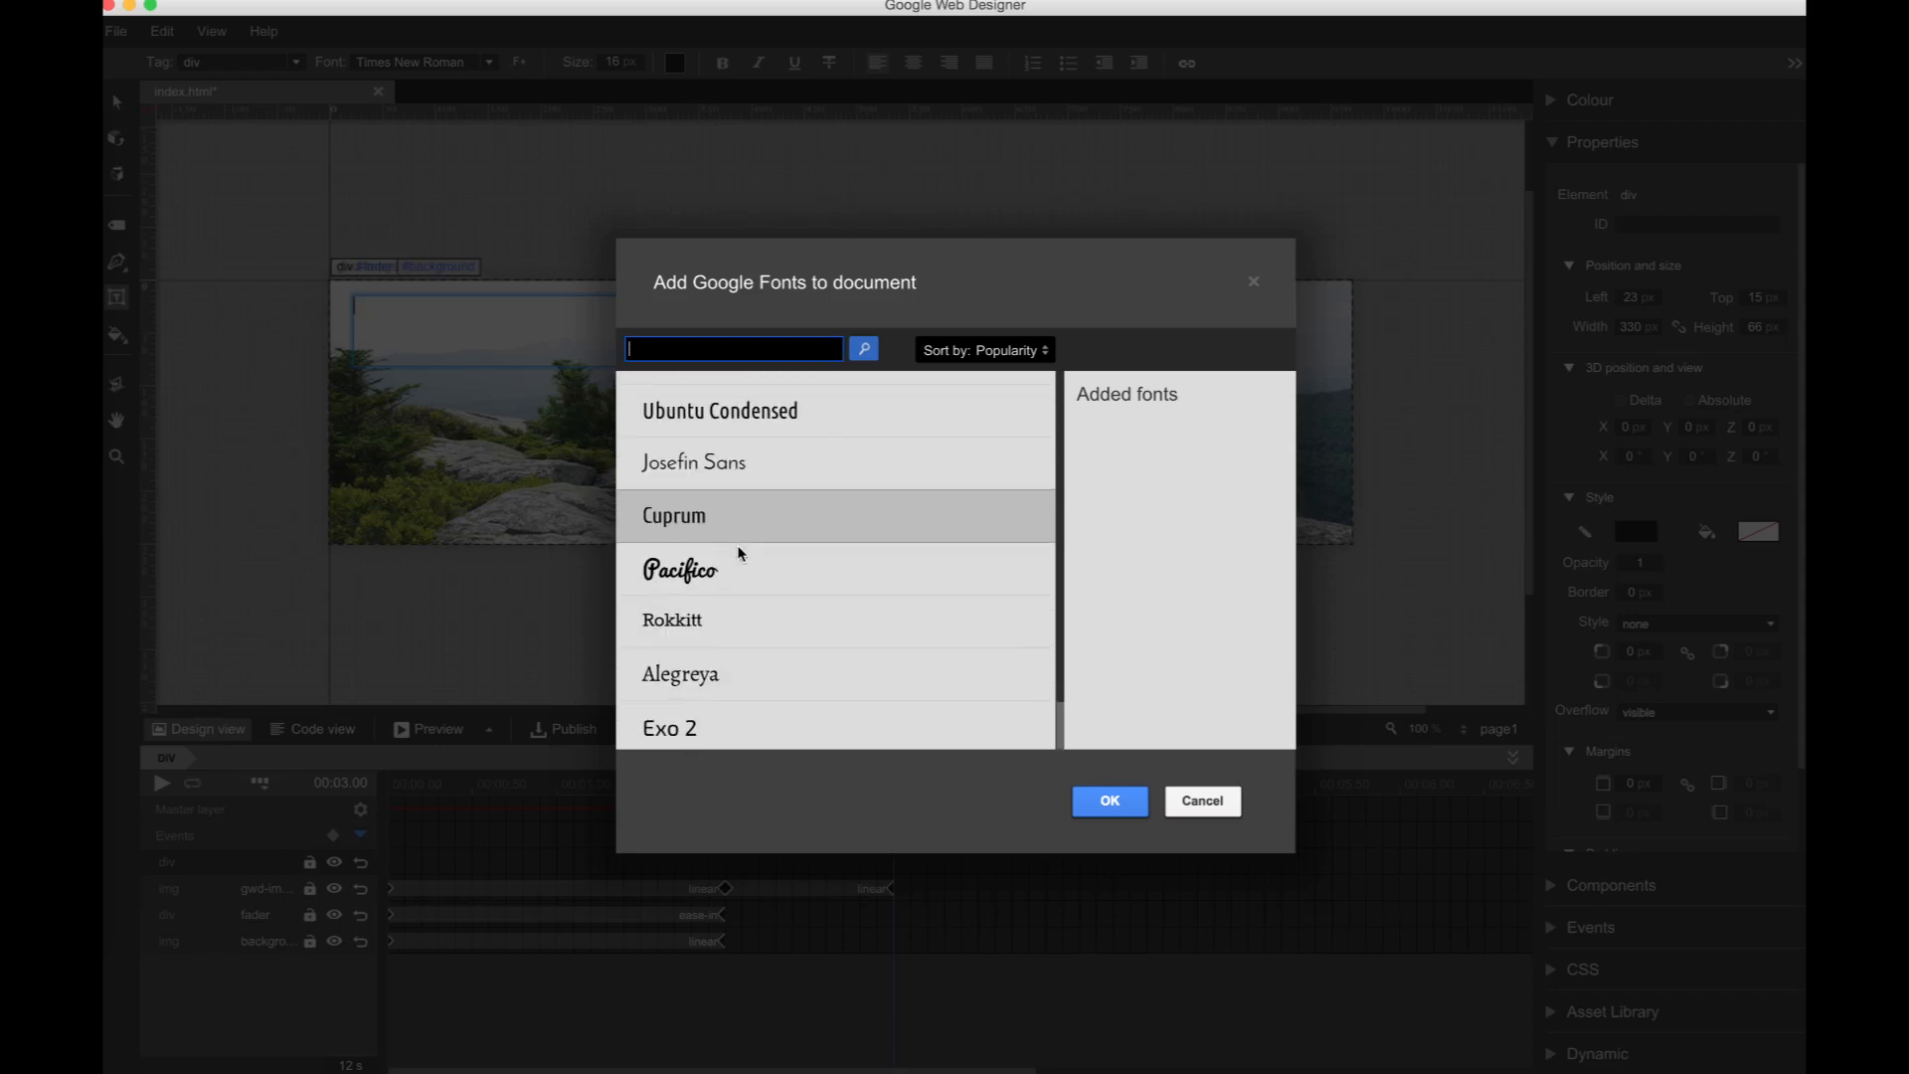
scroll(741, 554, "down", 2)
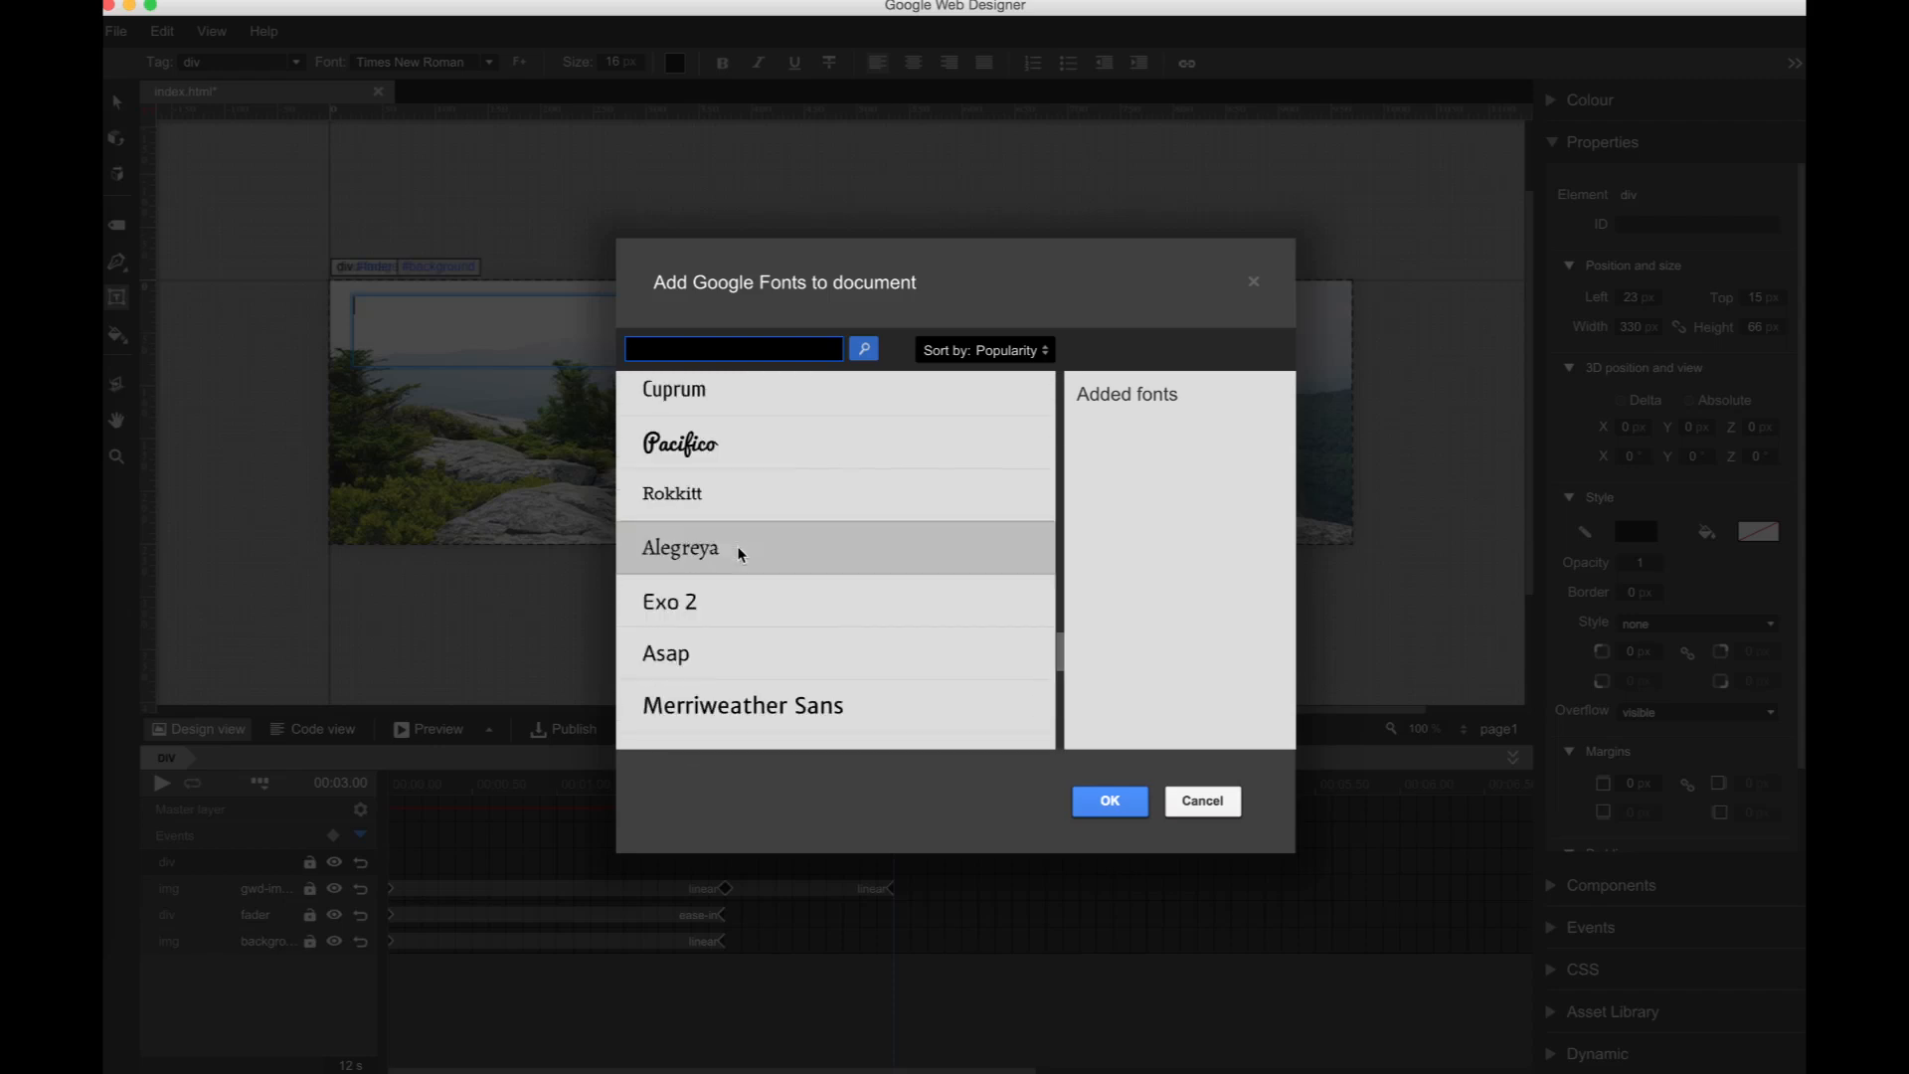
scroll(741, 553, "up", 1)
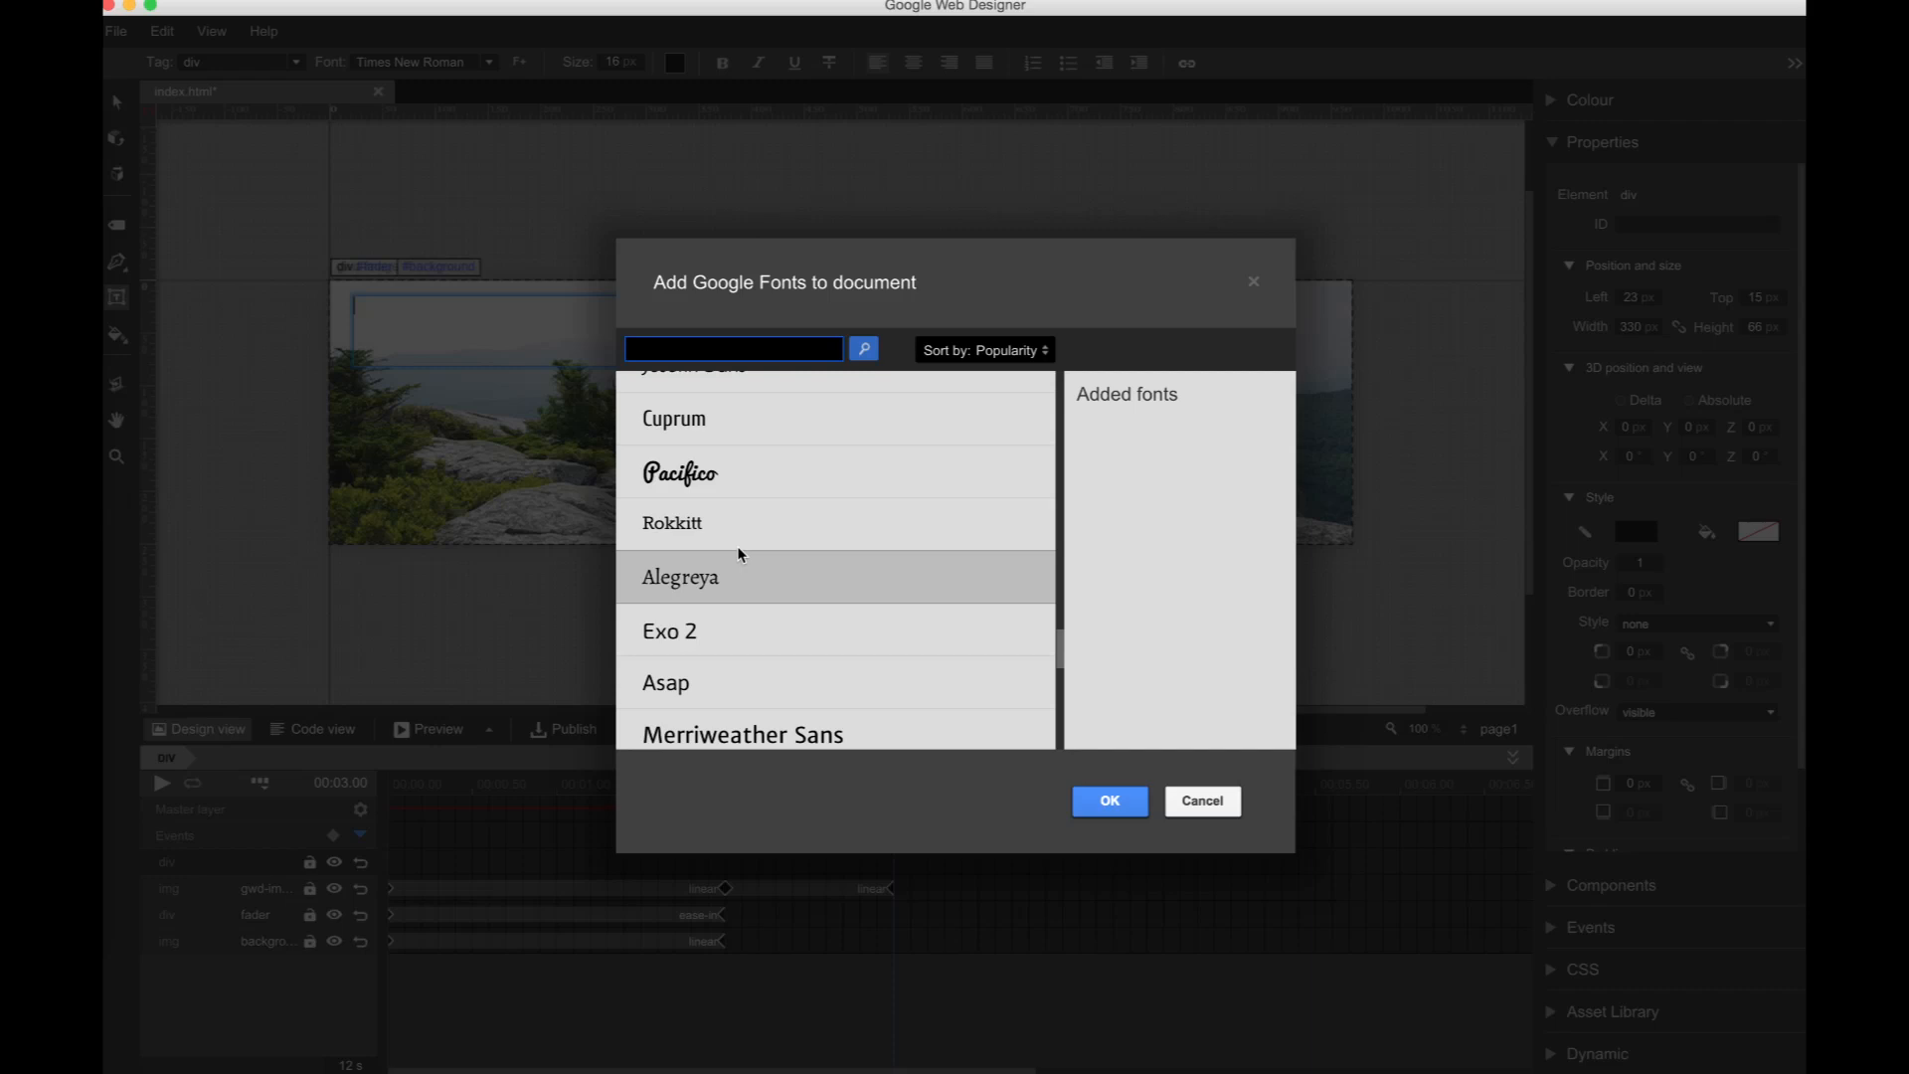
scroll(741, 557, "down", 2)
scroll(741, 558, "down", 5)
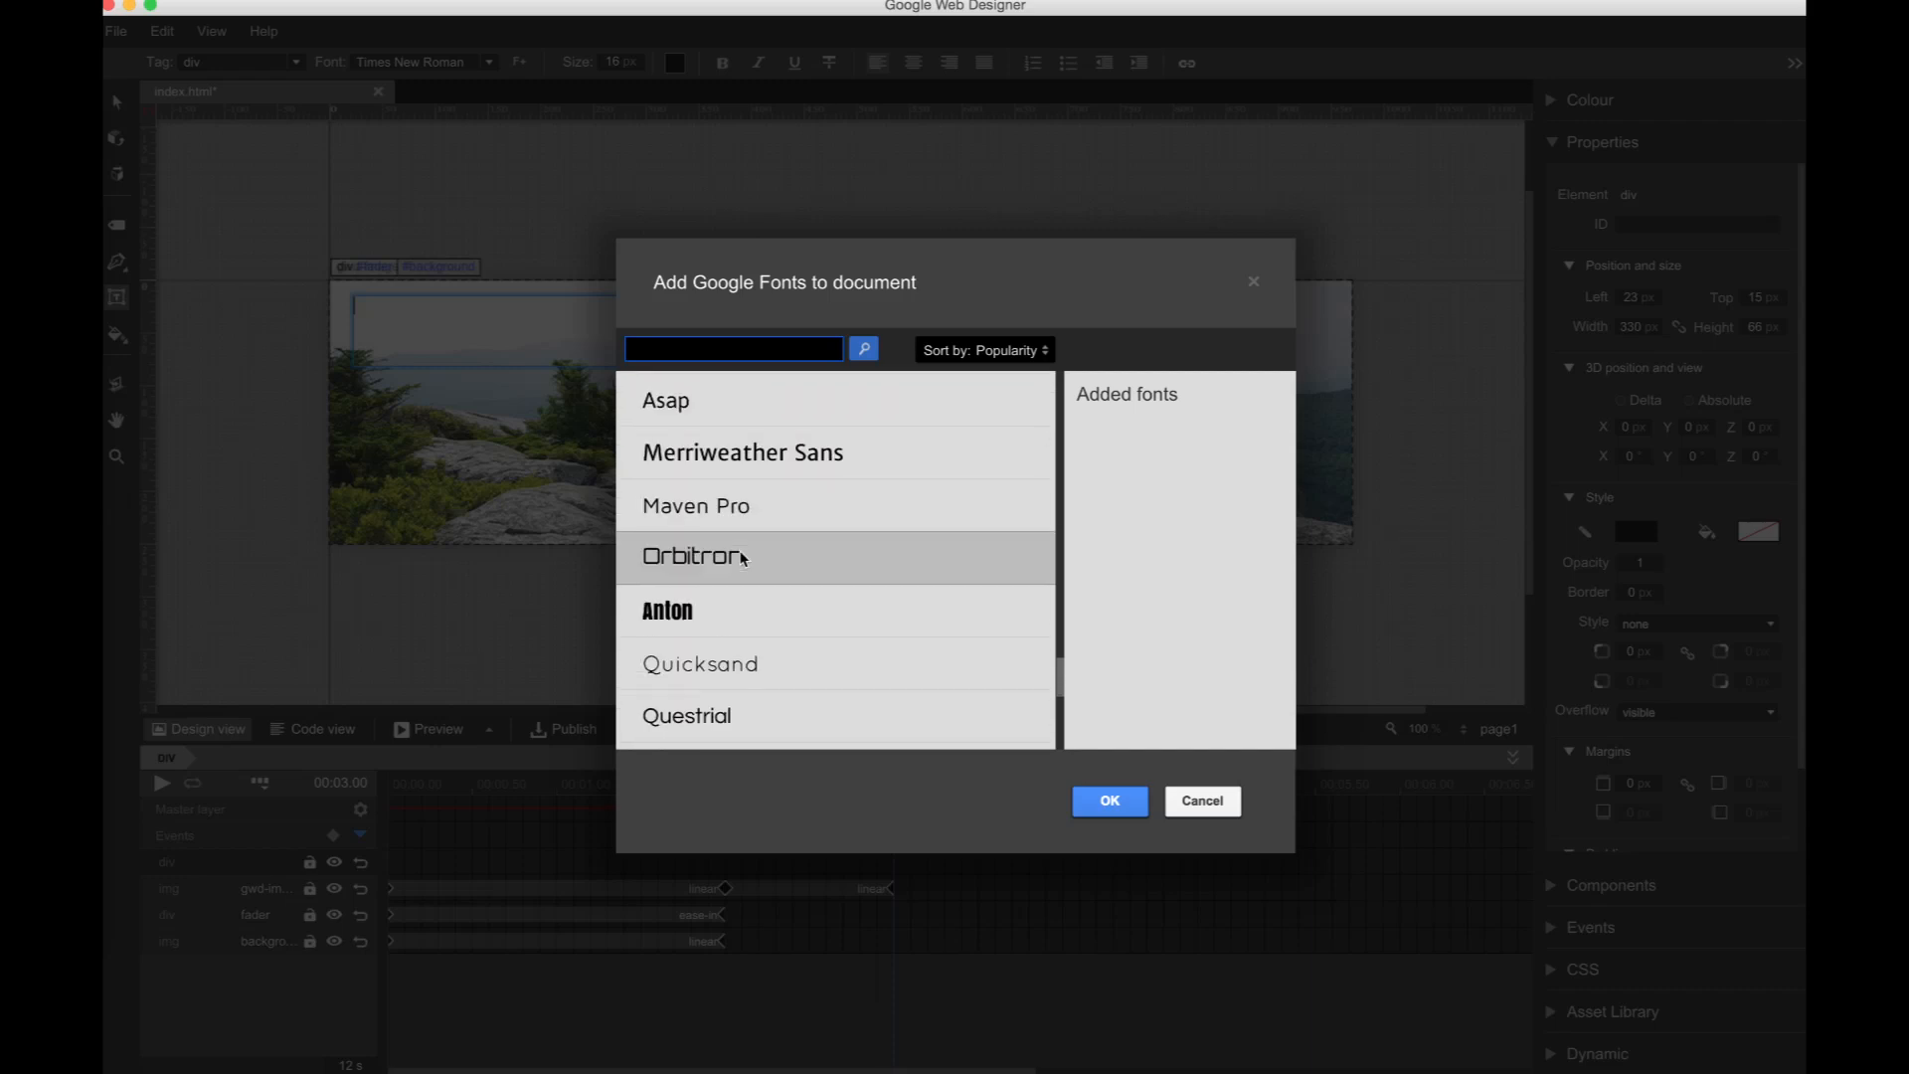
scroll(744, 559, "down", 1)
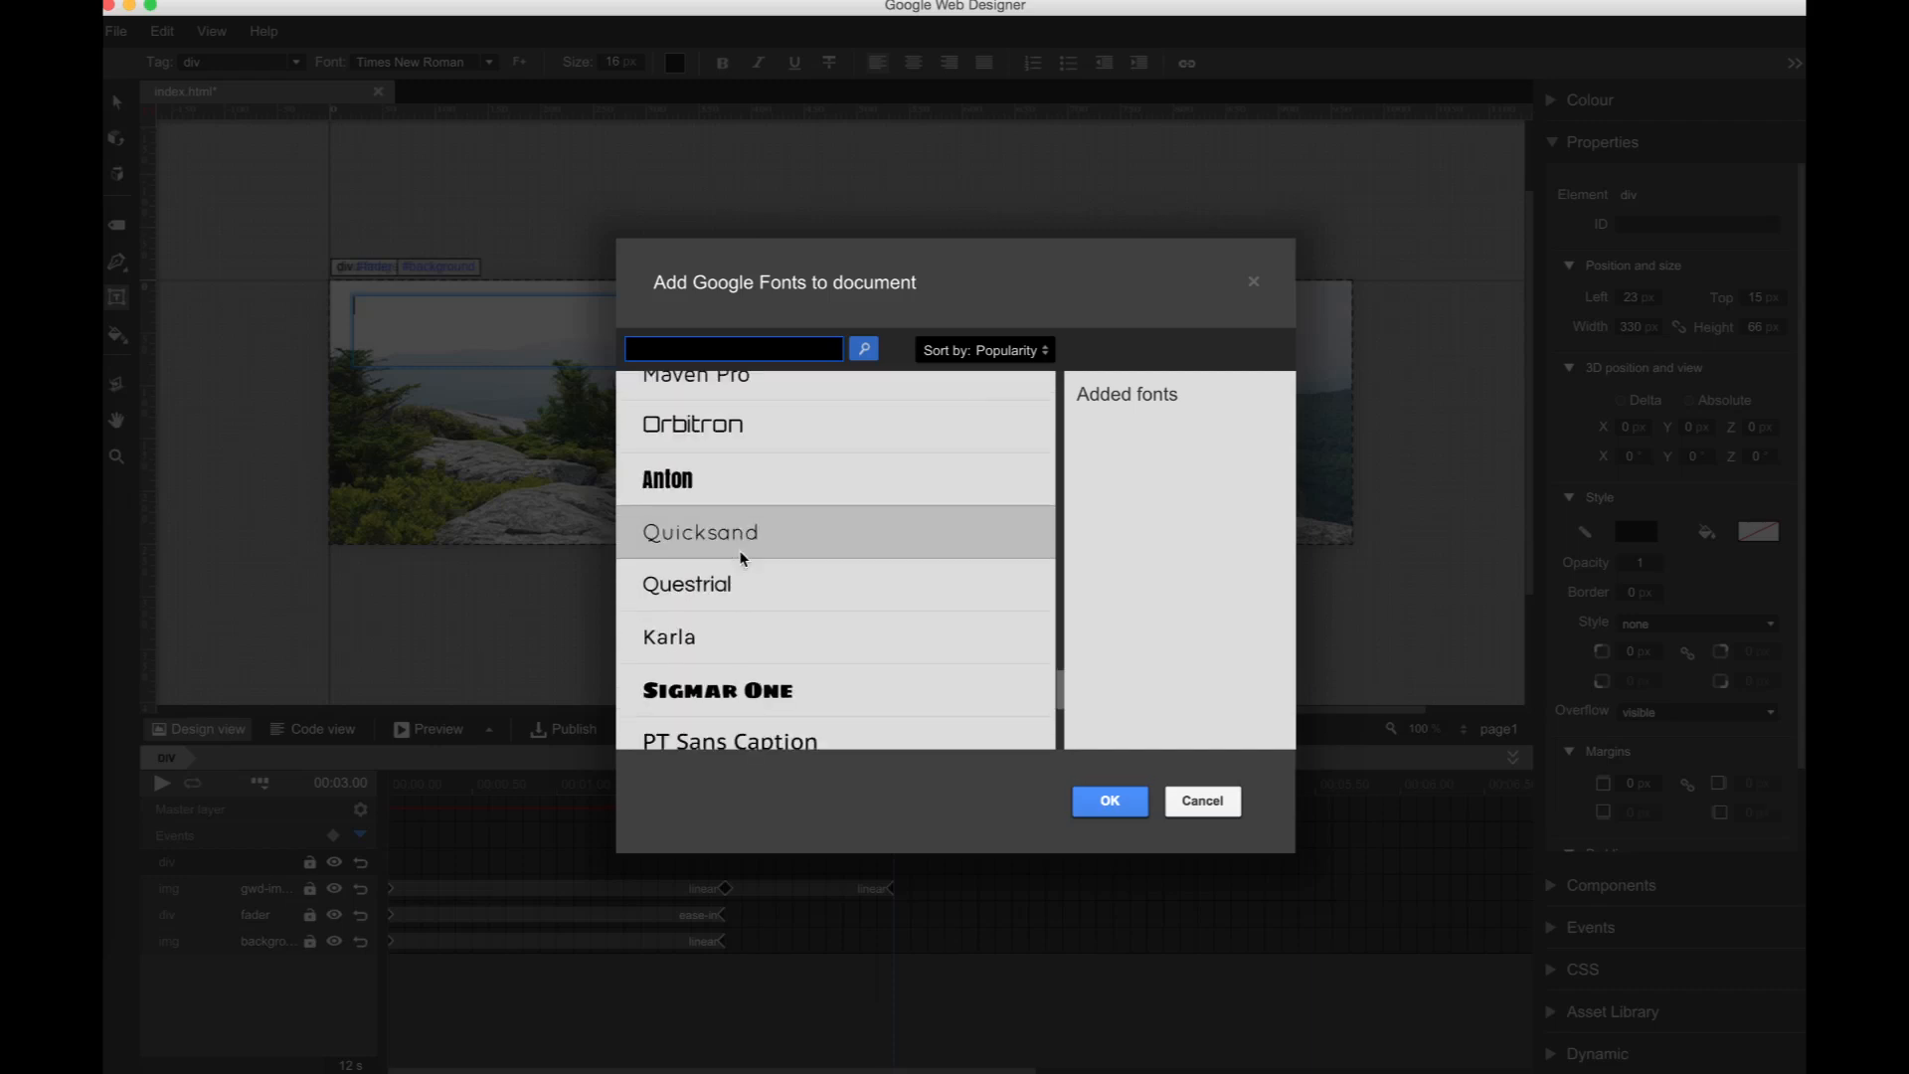
scroll(740, 559, "down", 3)
scroll(741, 559, "down", 3)
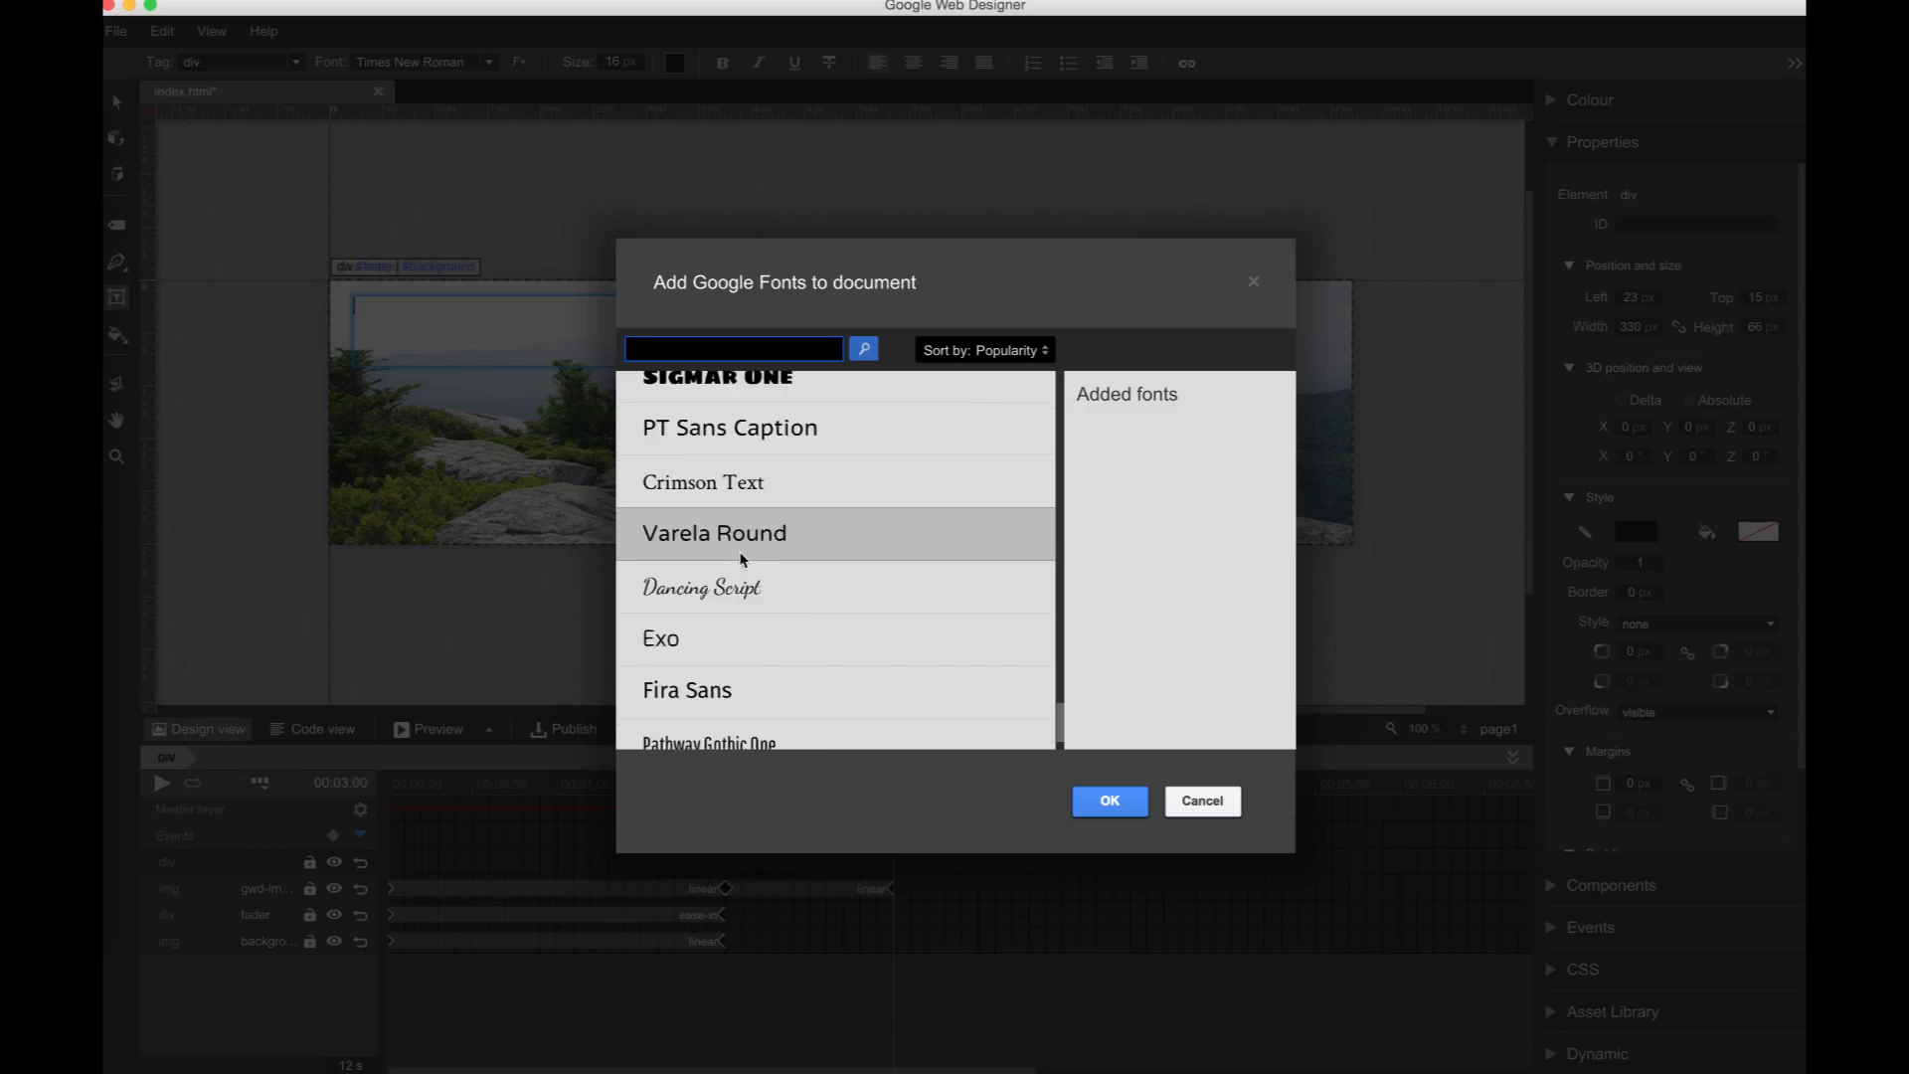
scroll(741, 559, "down", 2)
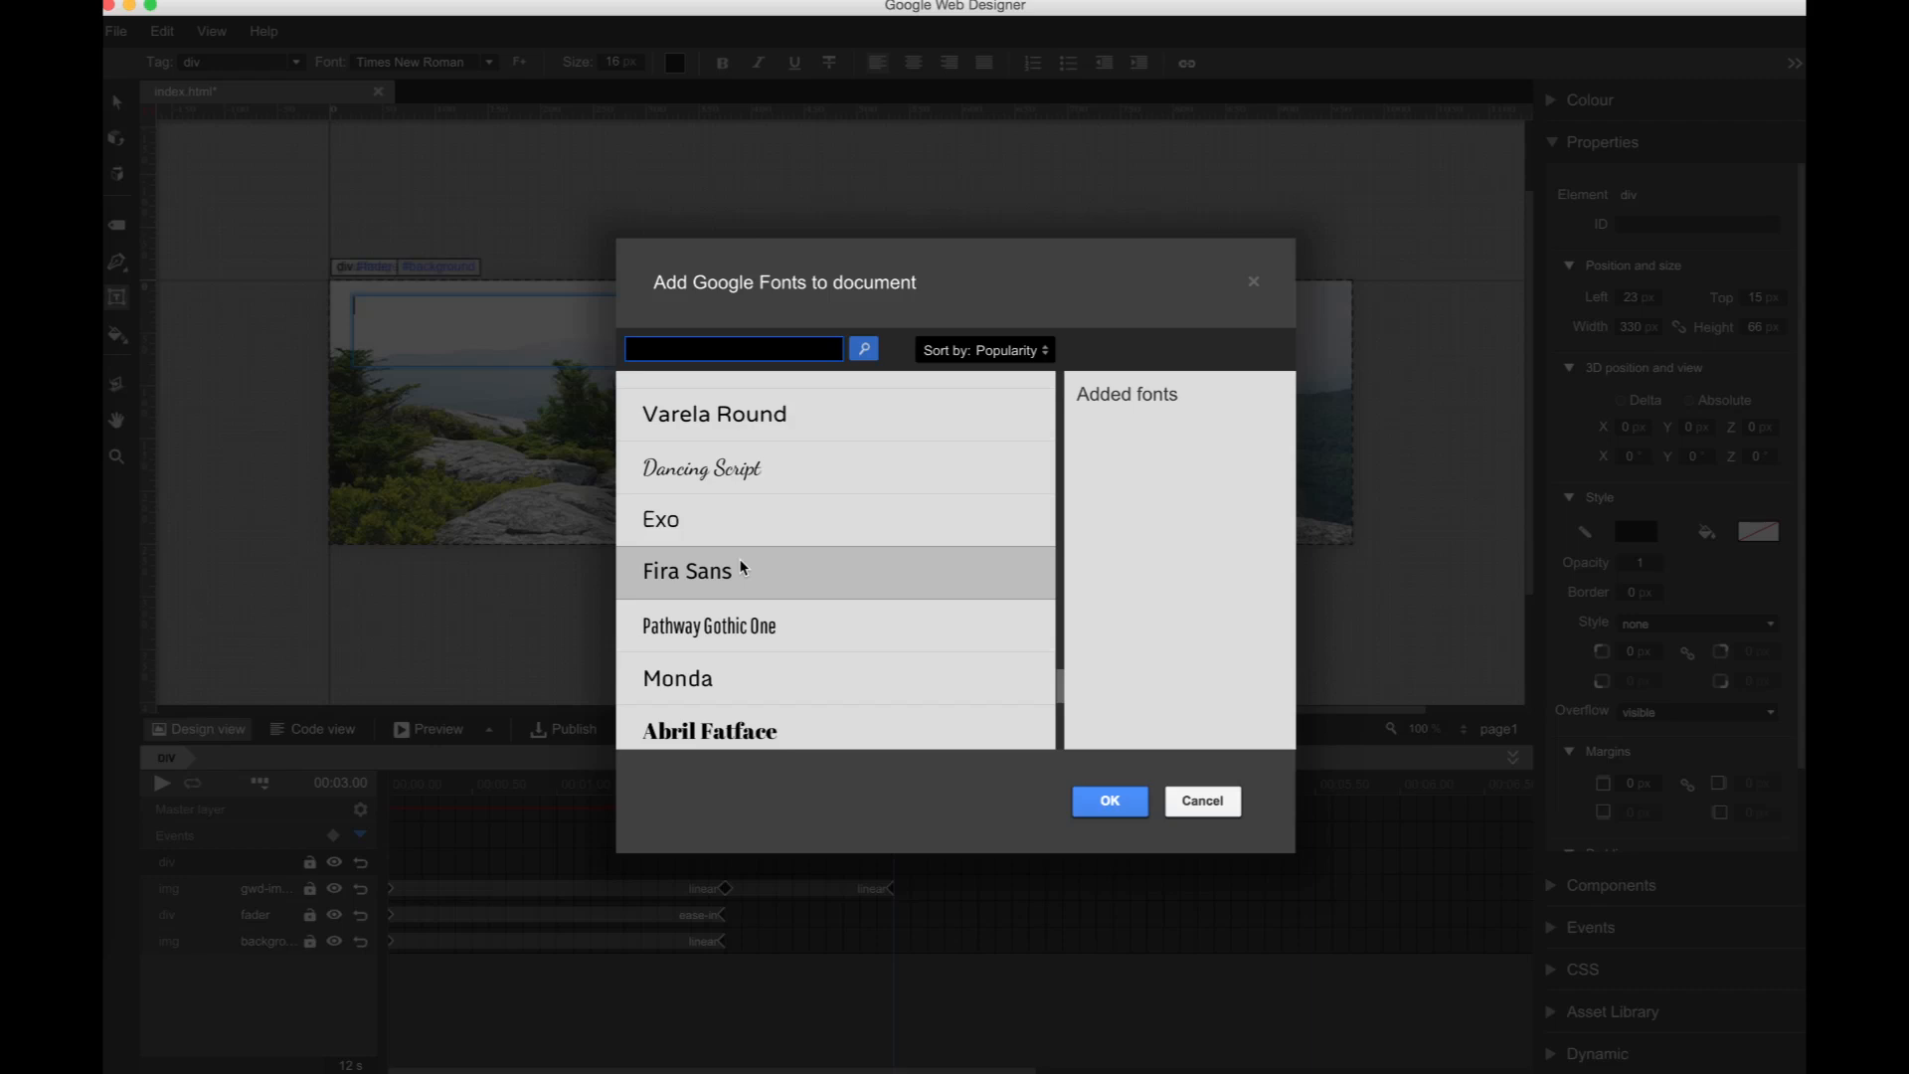
scroll(741, 567, "down", 5)
scroll(741, 567, "down", 3)
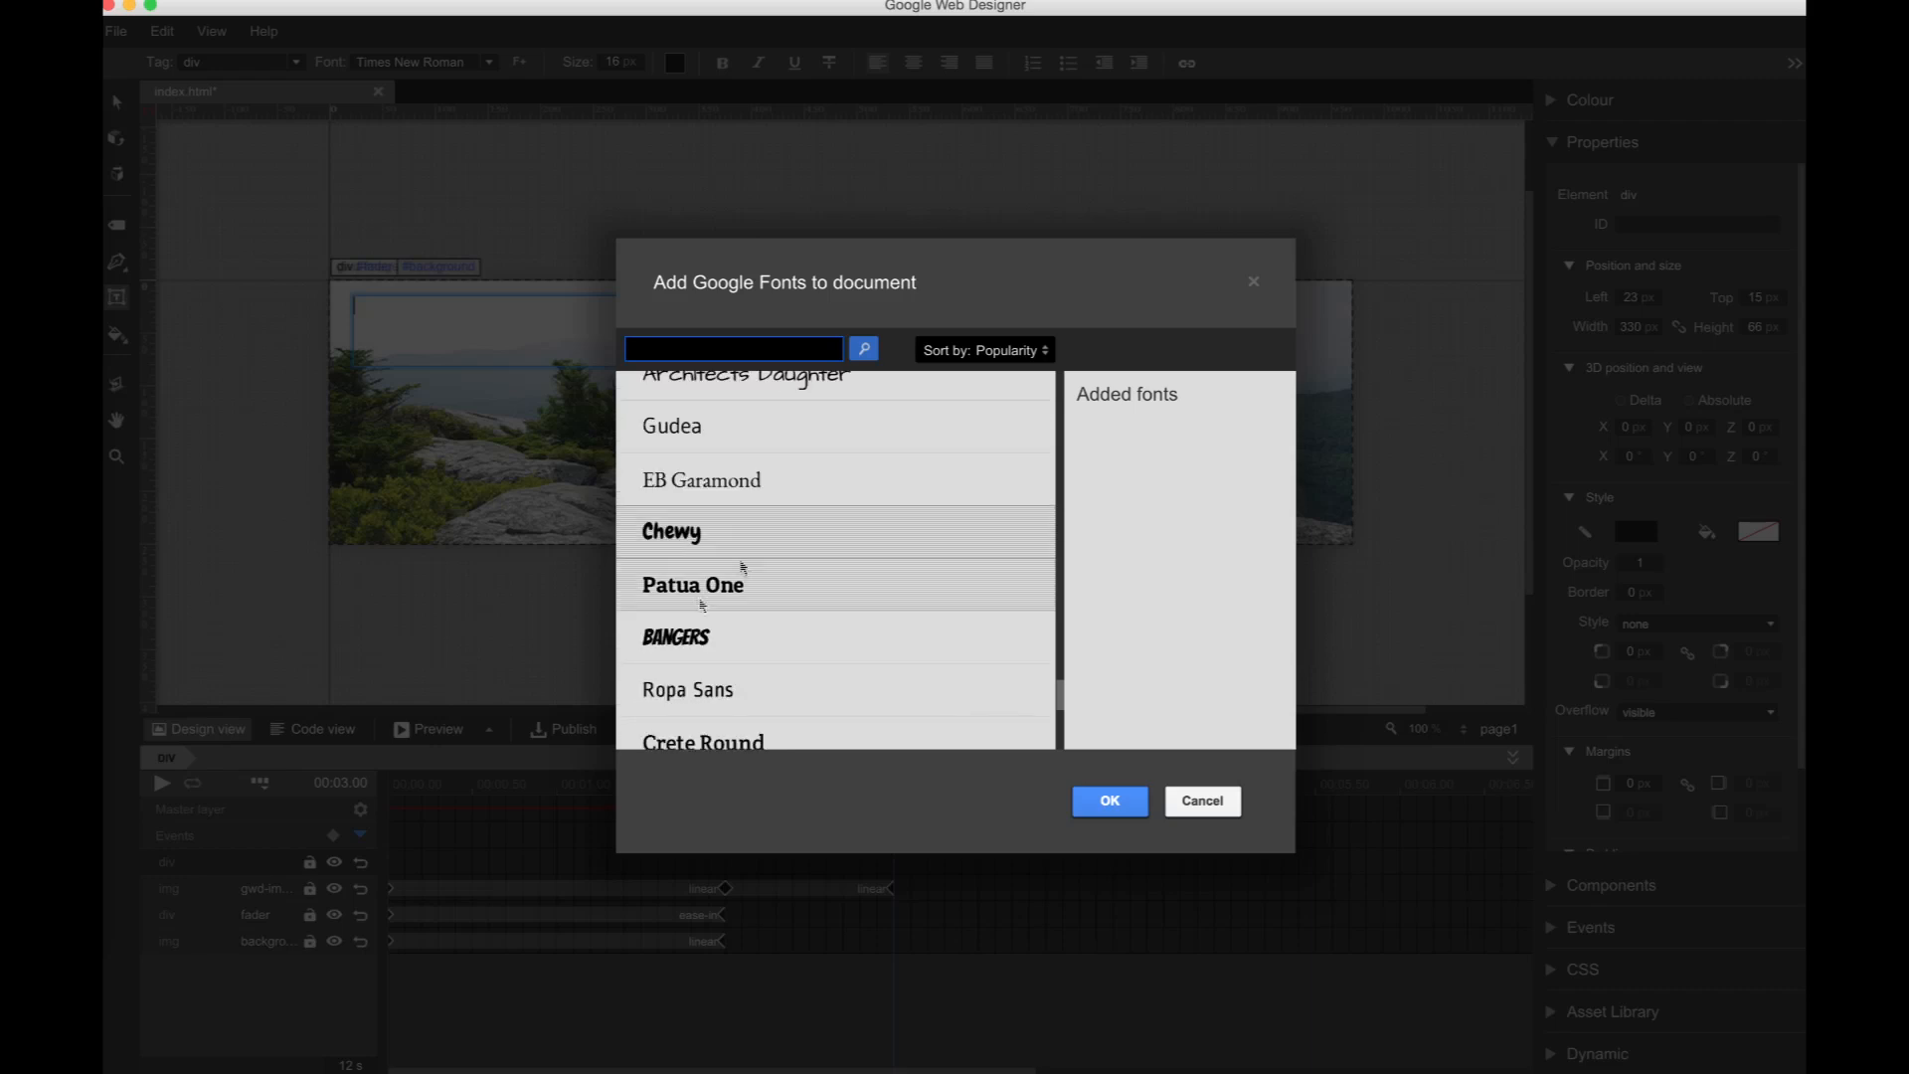
left_click(696, 586)
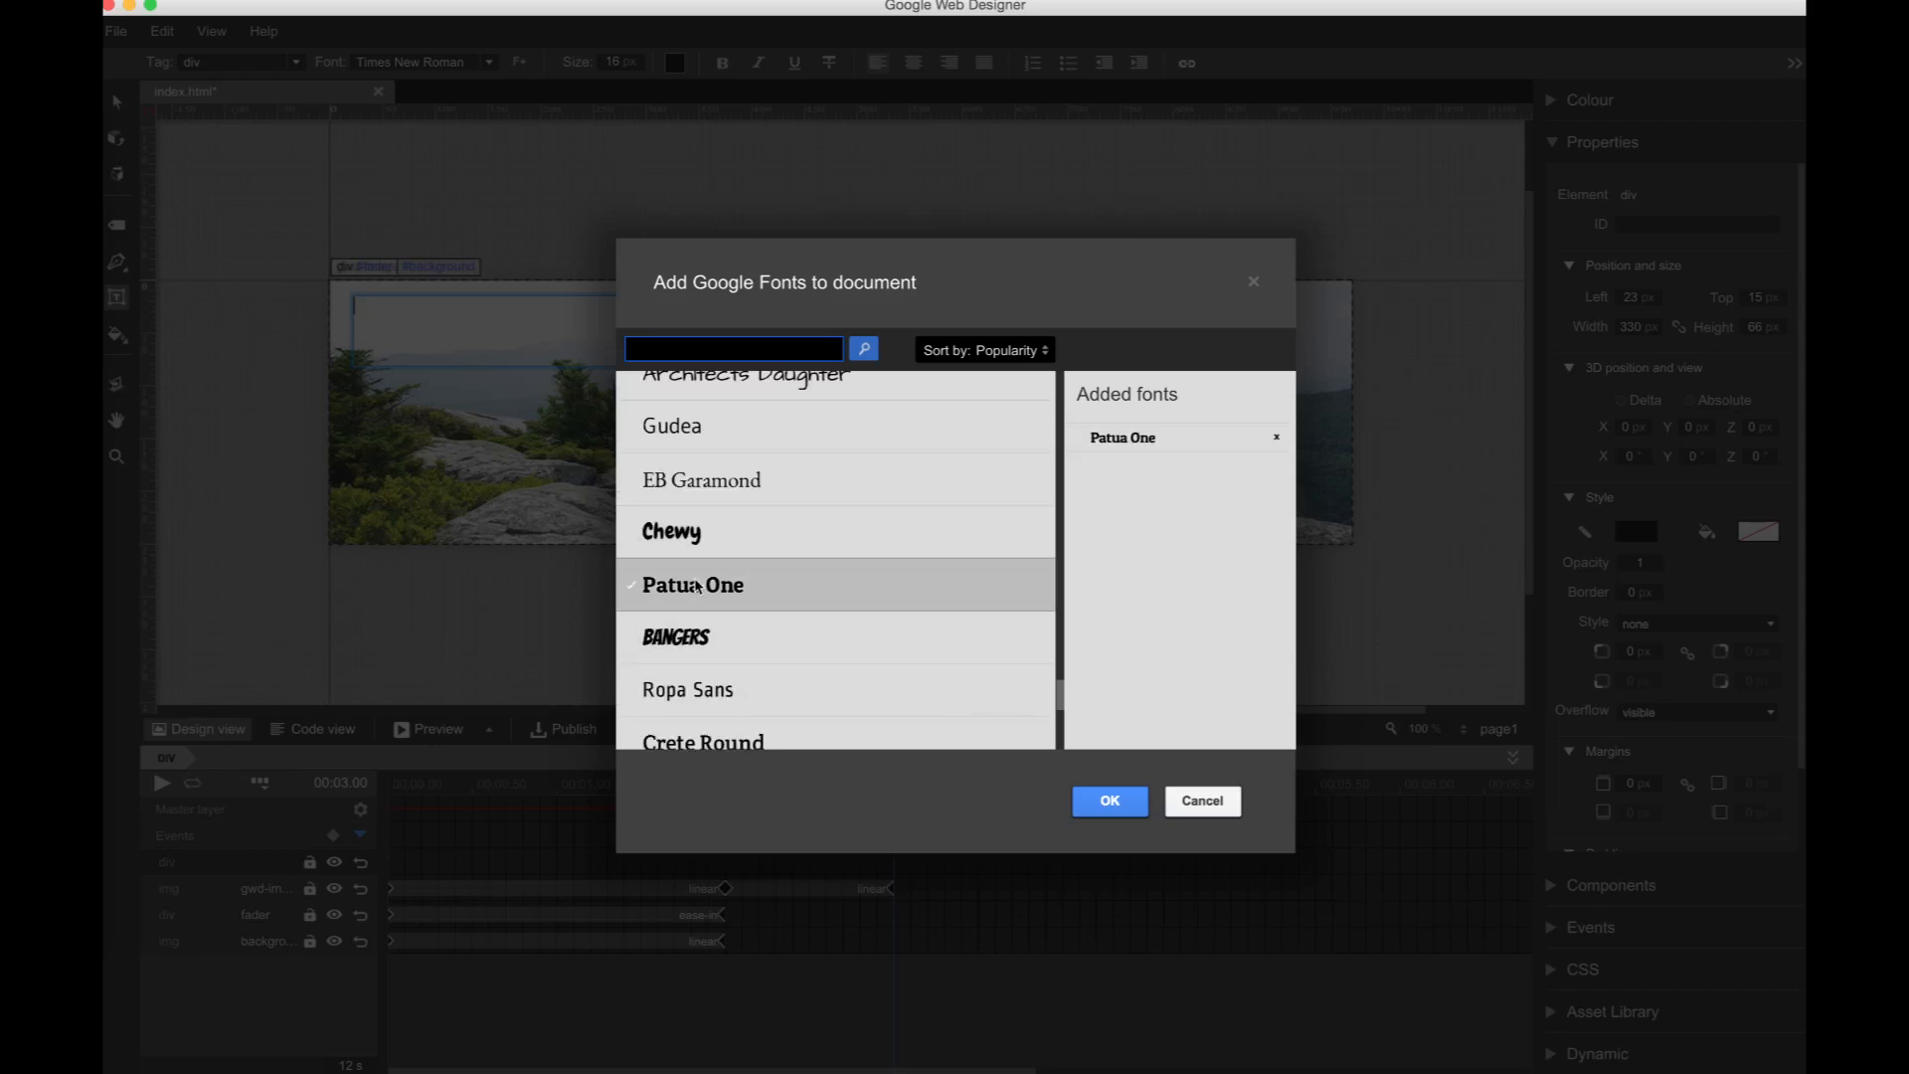
left_click(1110, 801)
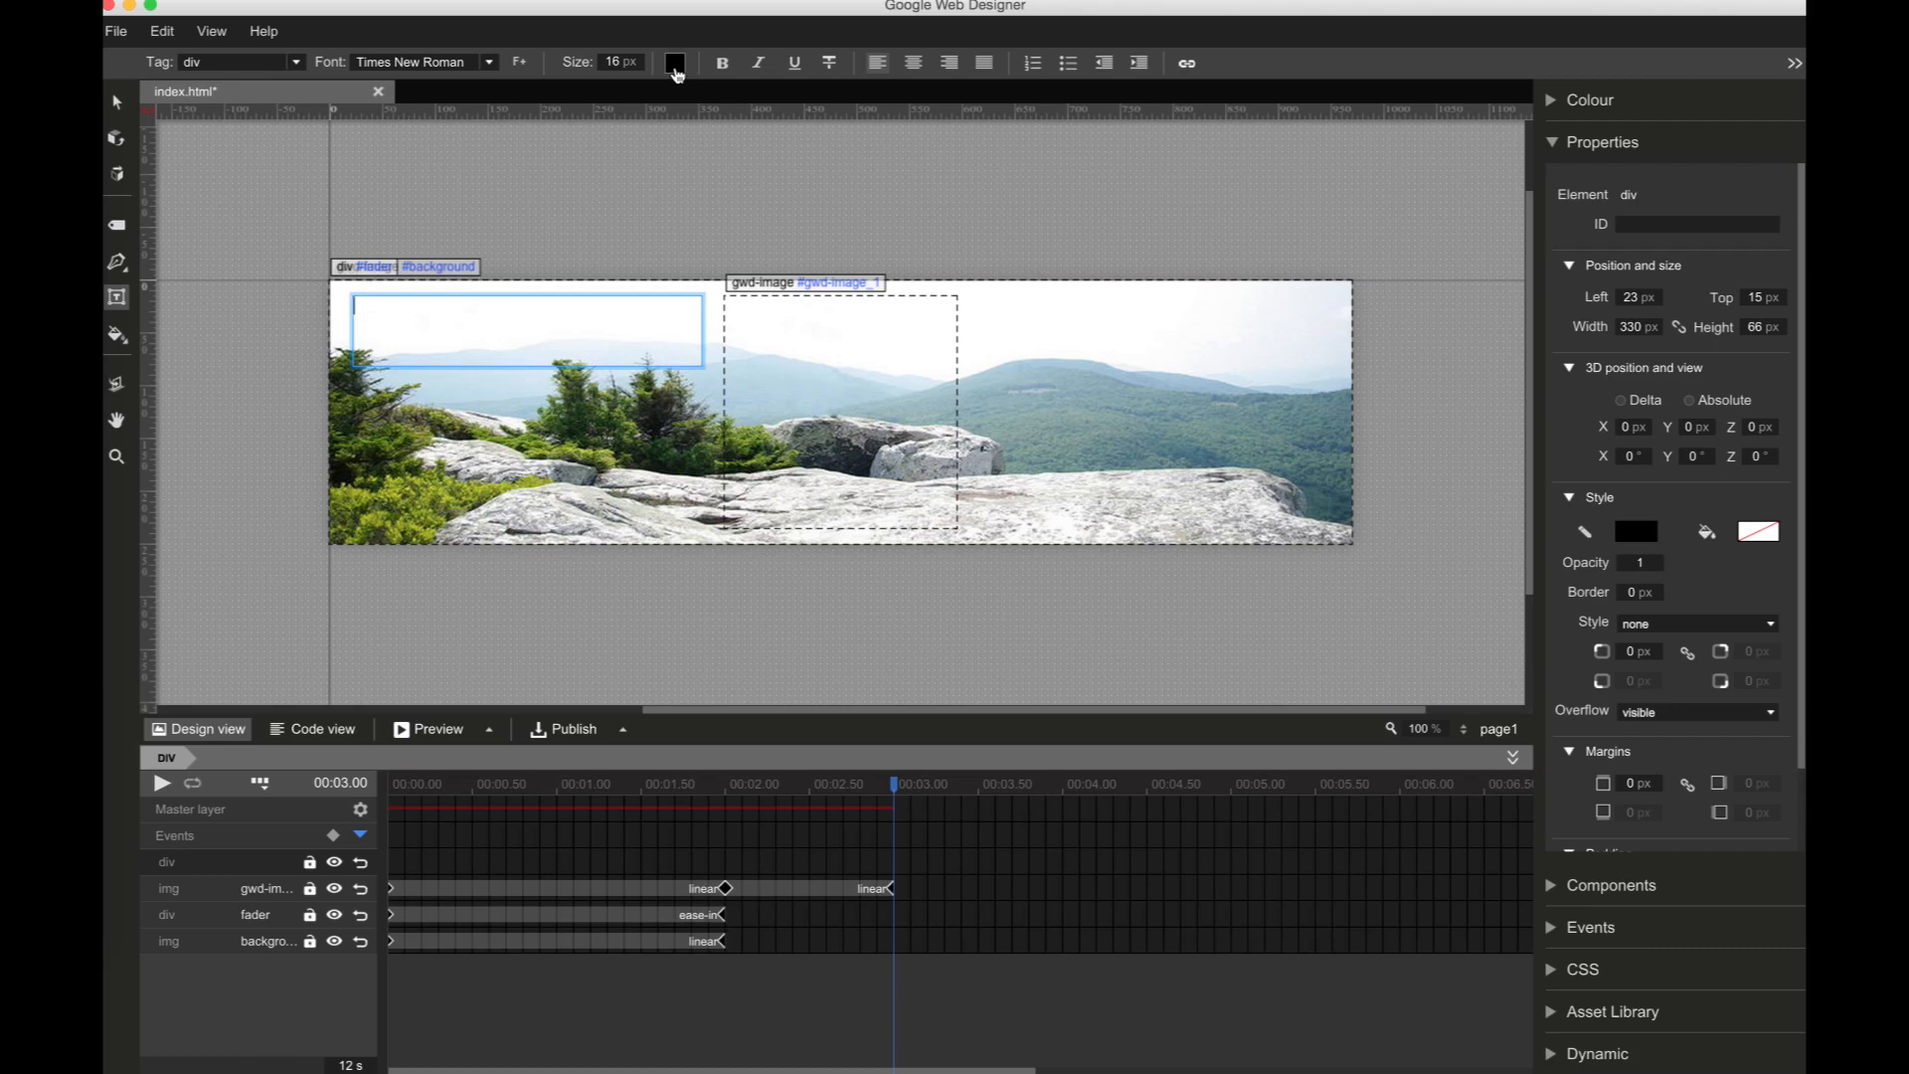
Step: Enter the headline "The best SUV of its class." in the empty text box
left_click(677, 71)
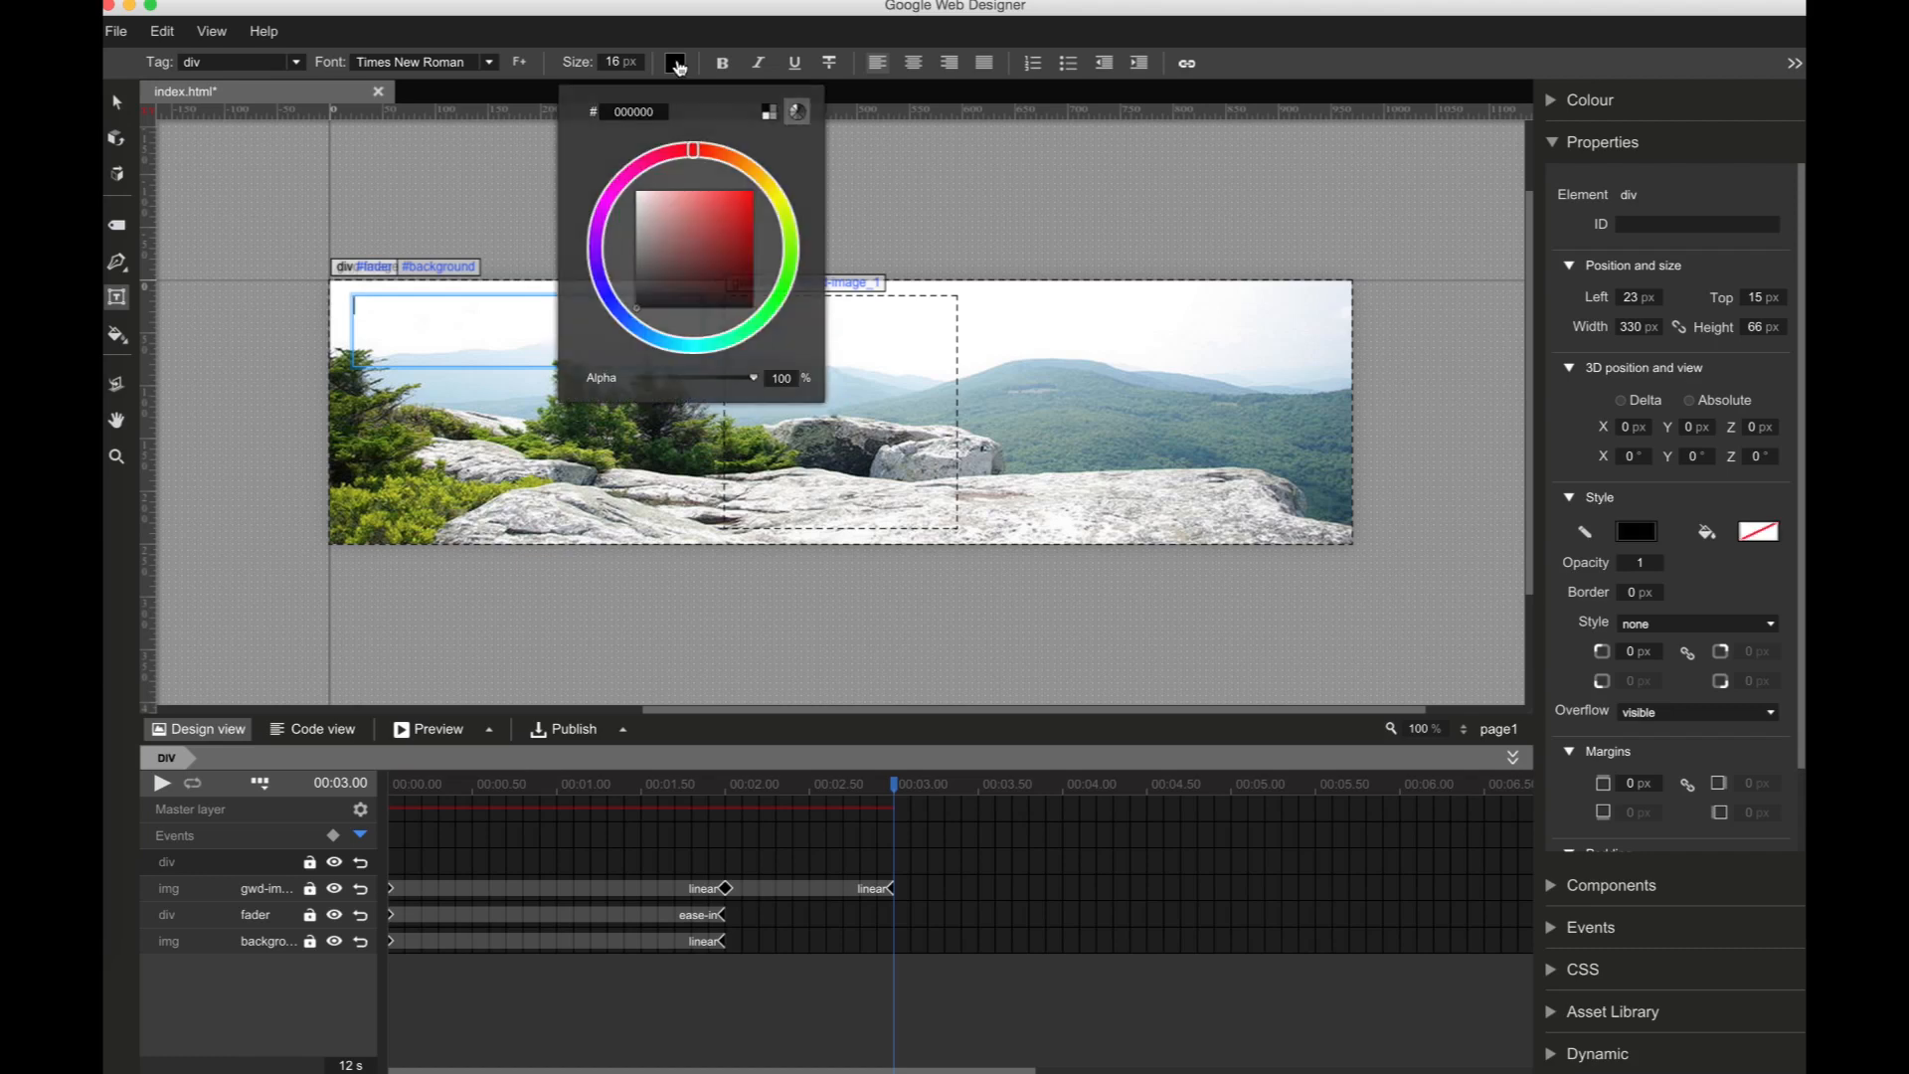
left_click(677, 66)
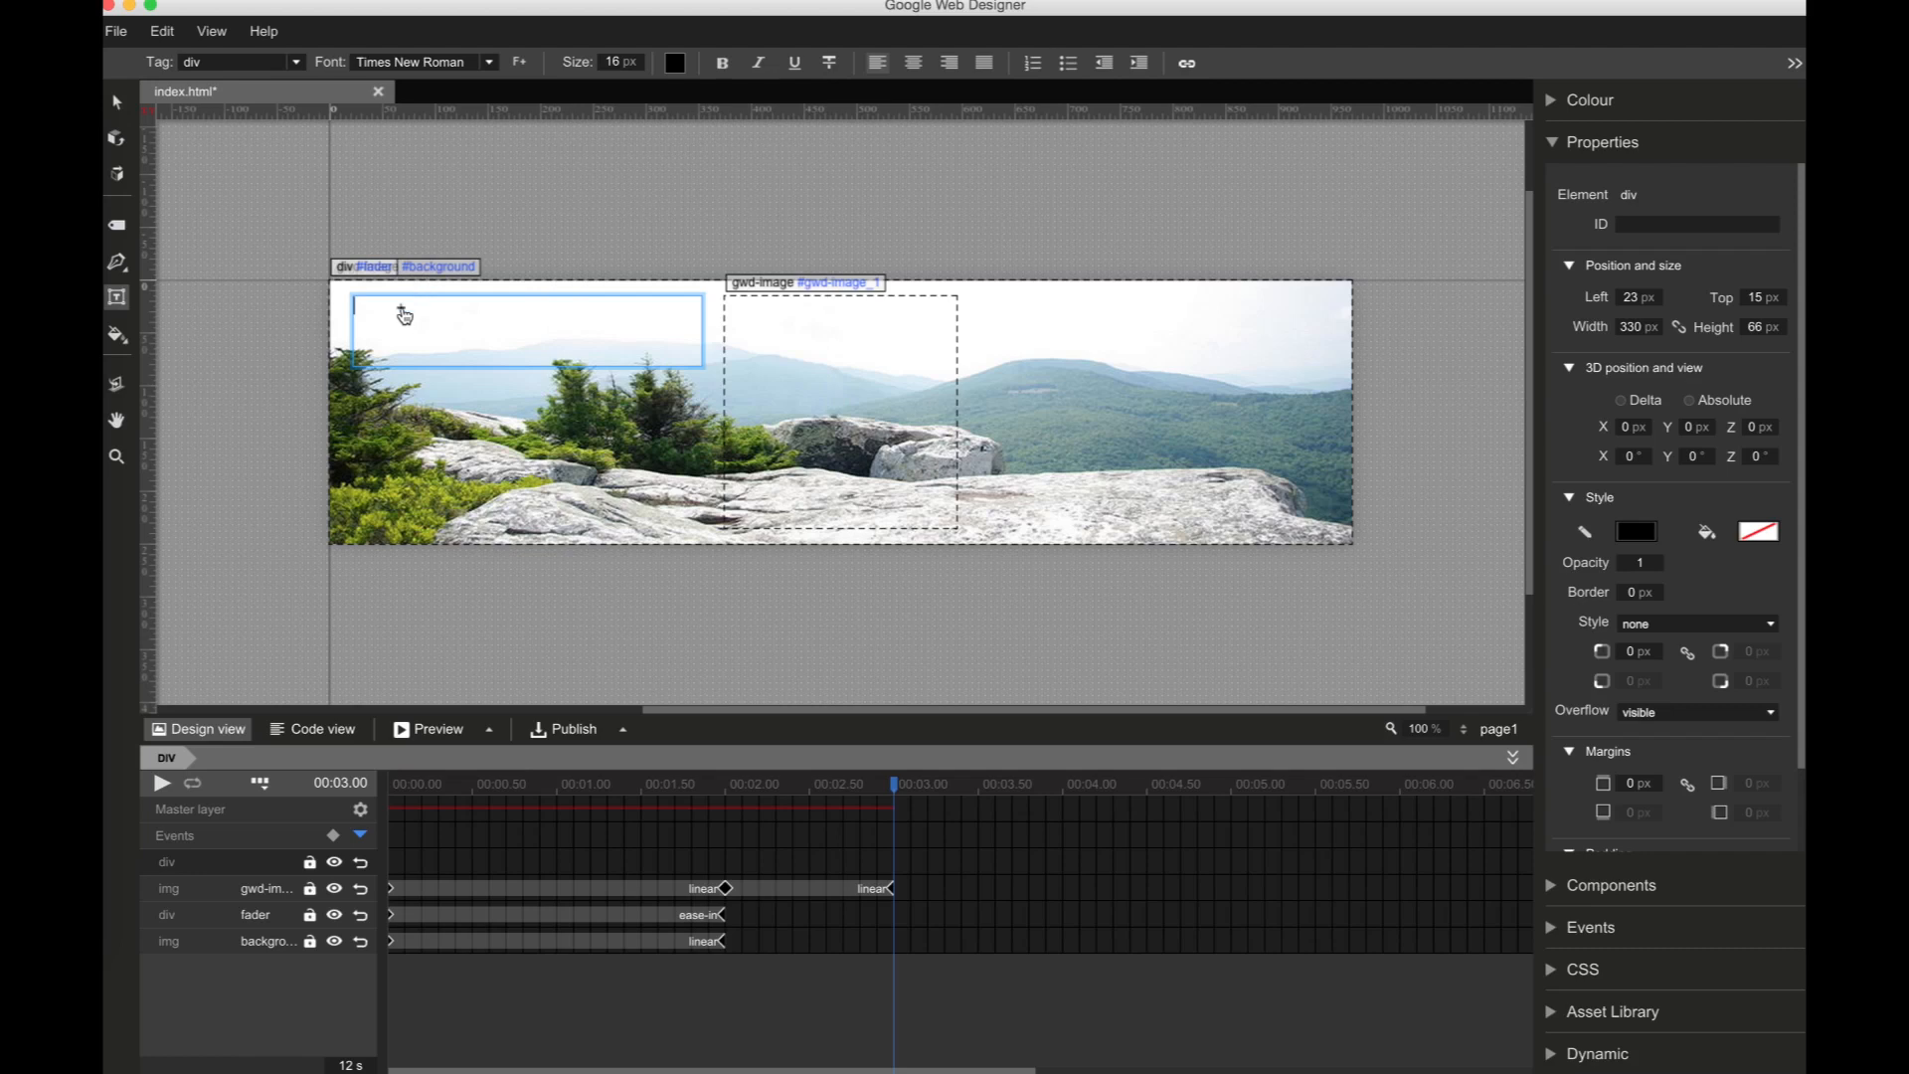
type("The best SUV of its class")
Step: Set the whole headline's text size to 29 px and its font to Patua One
key("shift+Left")
key("shift+Left")
key("shift+Left")
key("shift+Left")
key("shift+Left")
key("shift+Left")
key("shift+Left")
key("shift+Left")
key("shift+Left")
key("shift+Left")
key("shift+Left")
key("shift+Left")
key("shift+Left")
key("shift+Left")
key("shift+Left")
key("shift+Left")
key("shift+Left")
key("shift+Left")
key("shift+Left")
key("shift+Left")
key("shift+Left")
key("shift+Left")
key("shift+Left")
key("shift+Left")
key("shift+Left")
key("shift+Left")
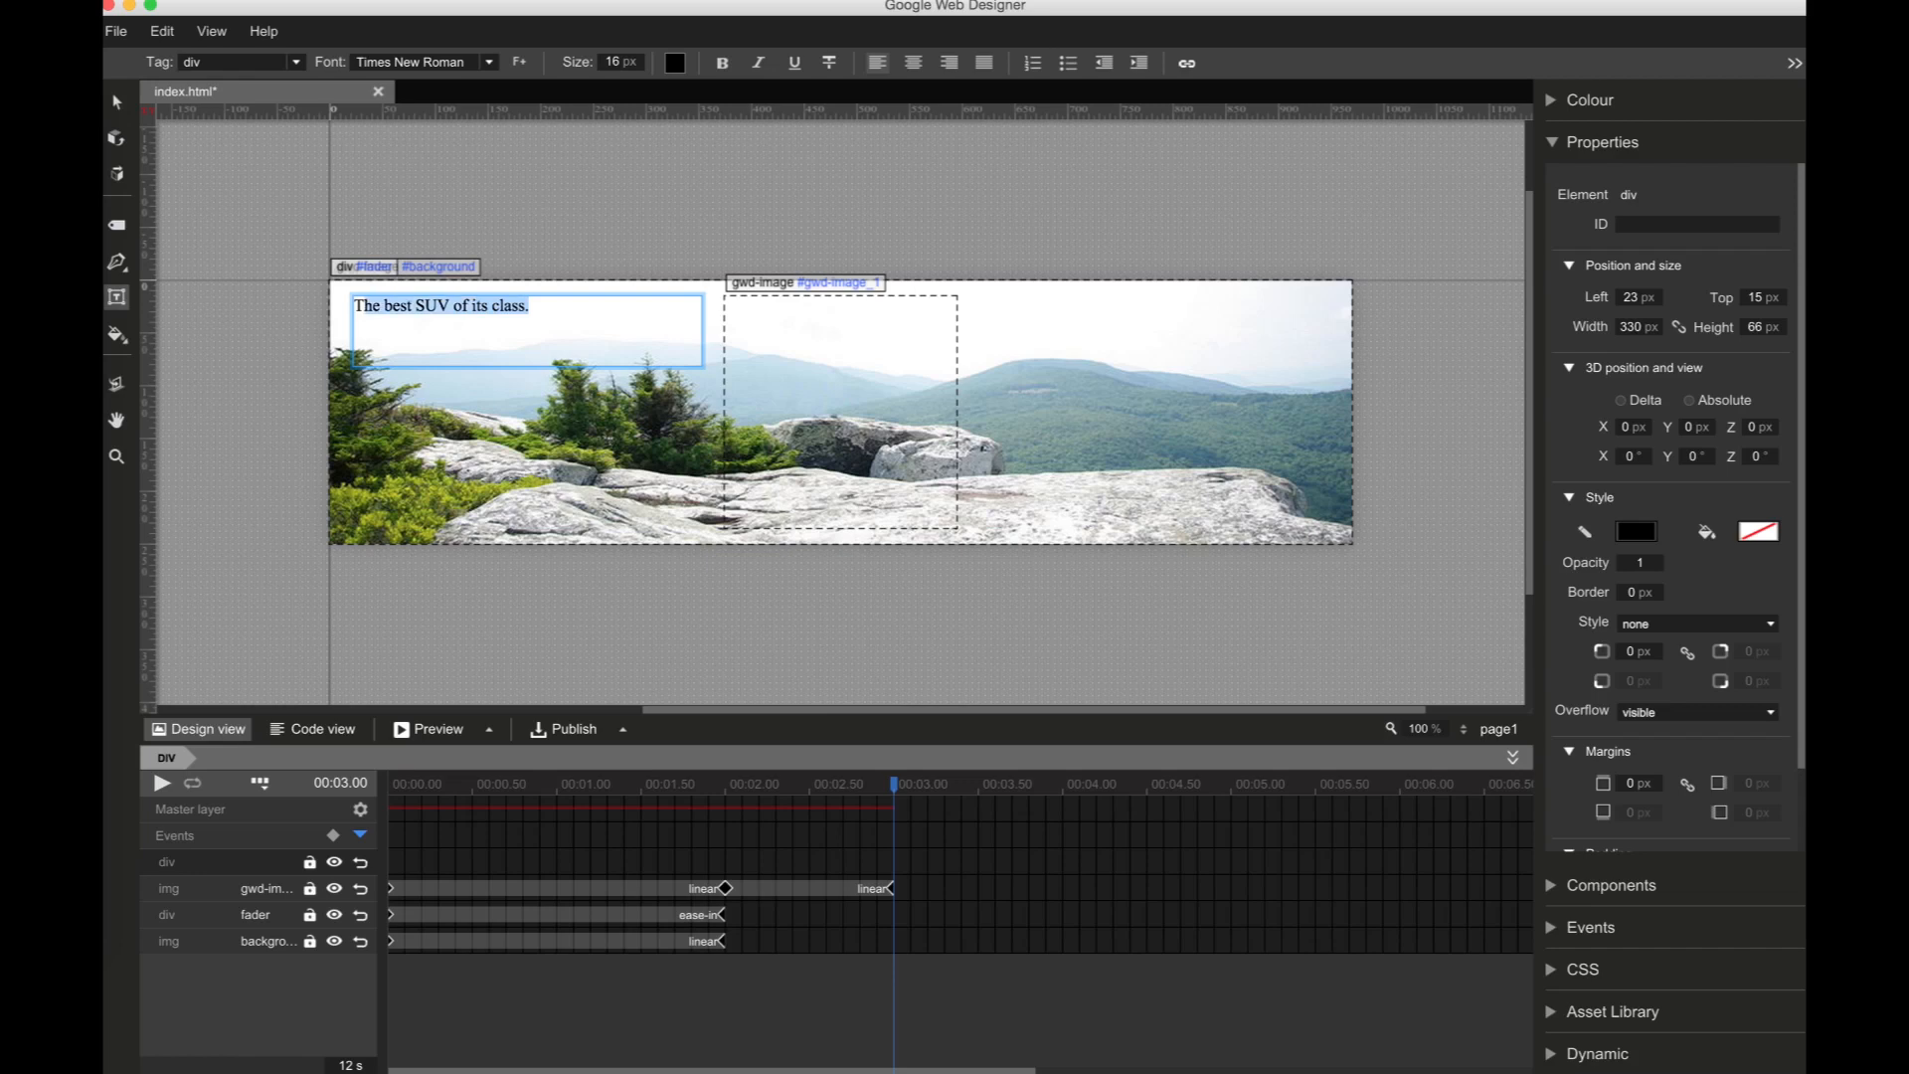
left_click_drag(622, 65, 552, 62)
left_click(490, 63)
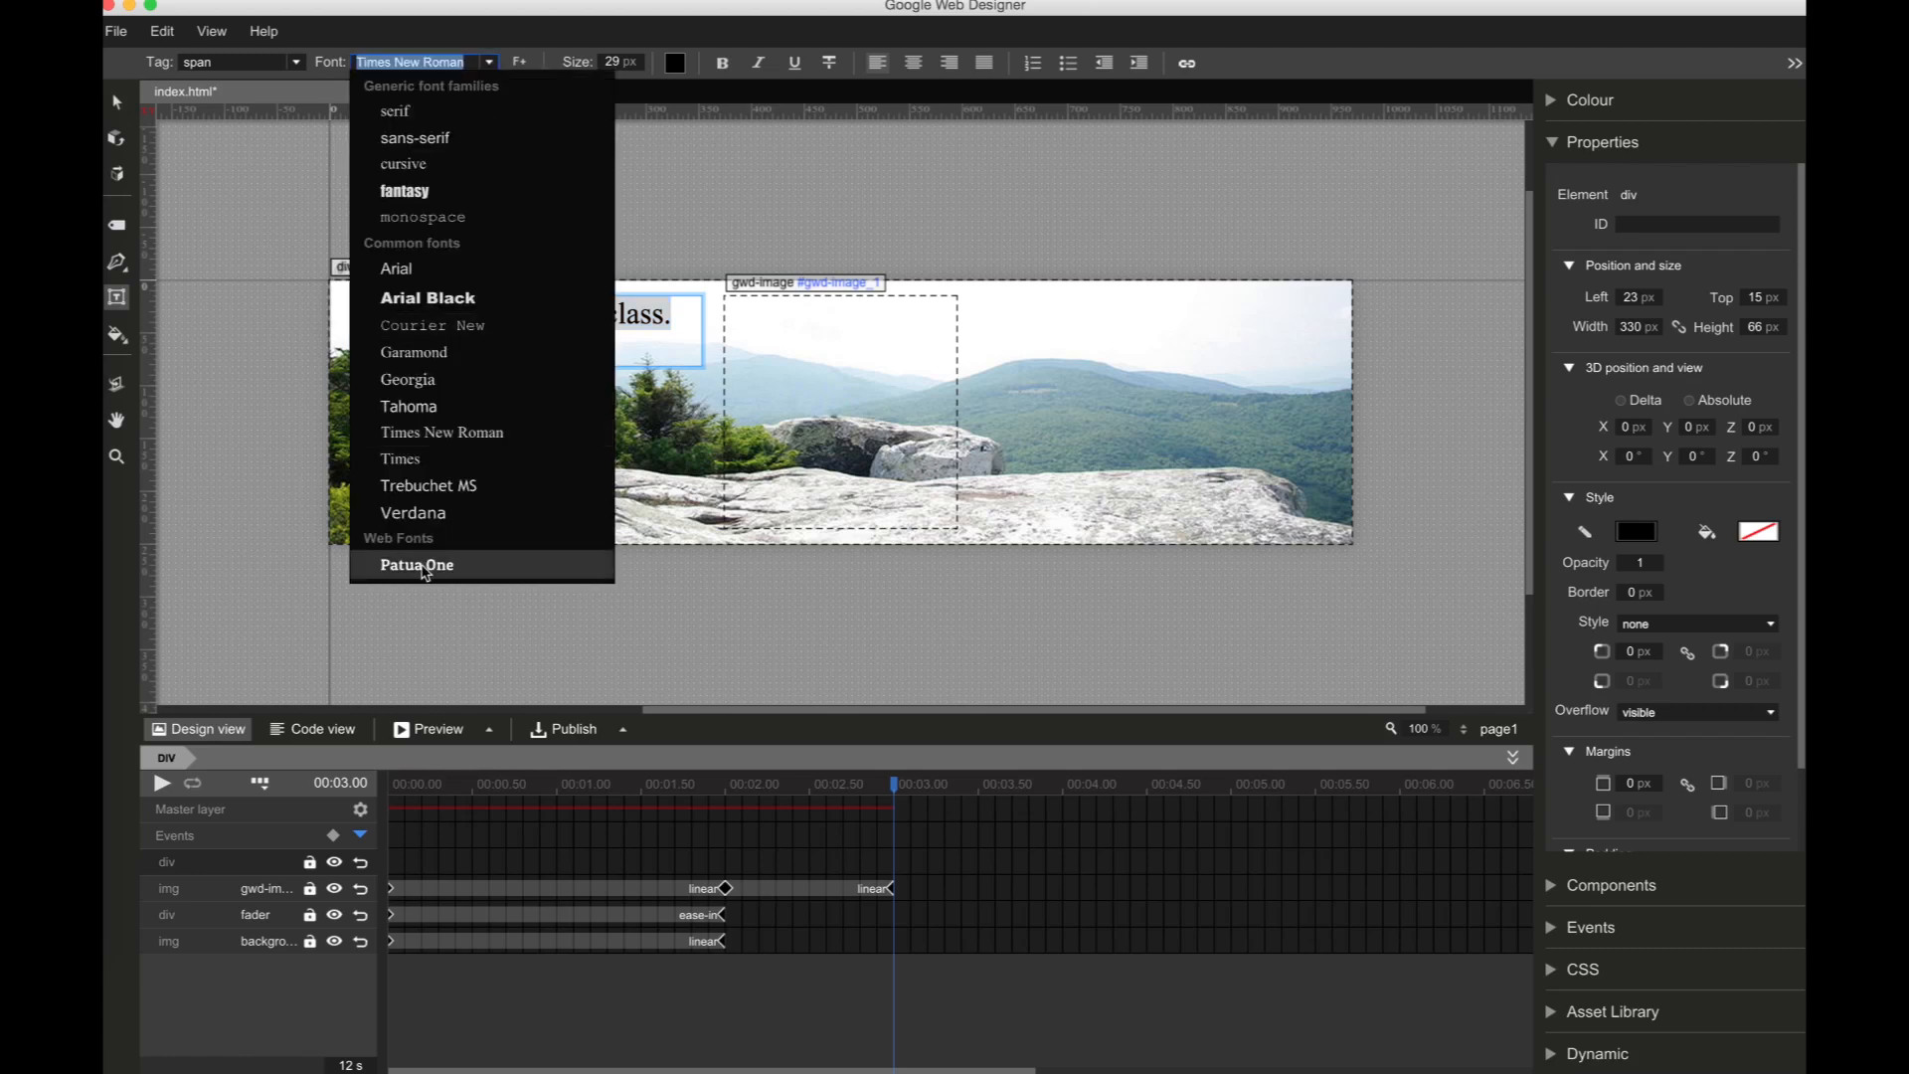
left_click(417, 566)
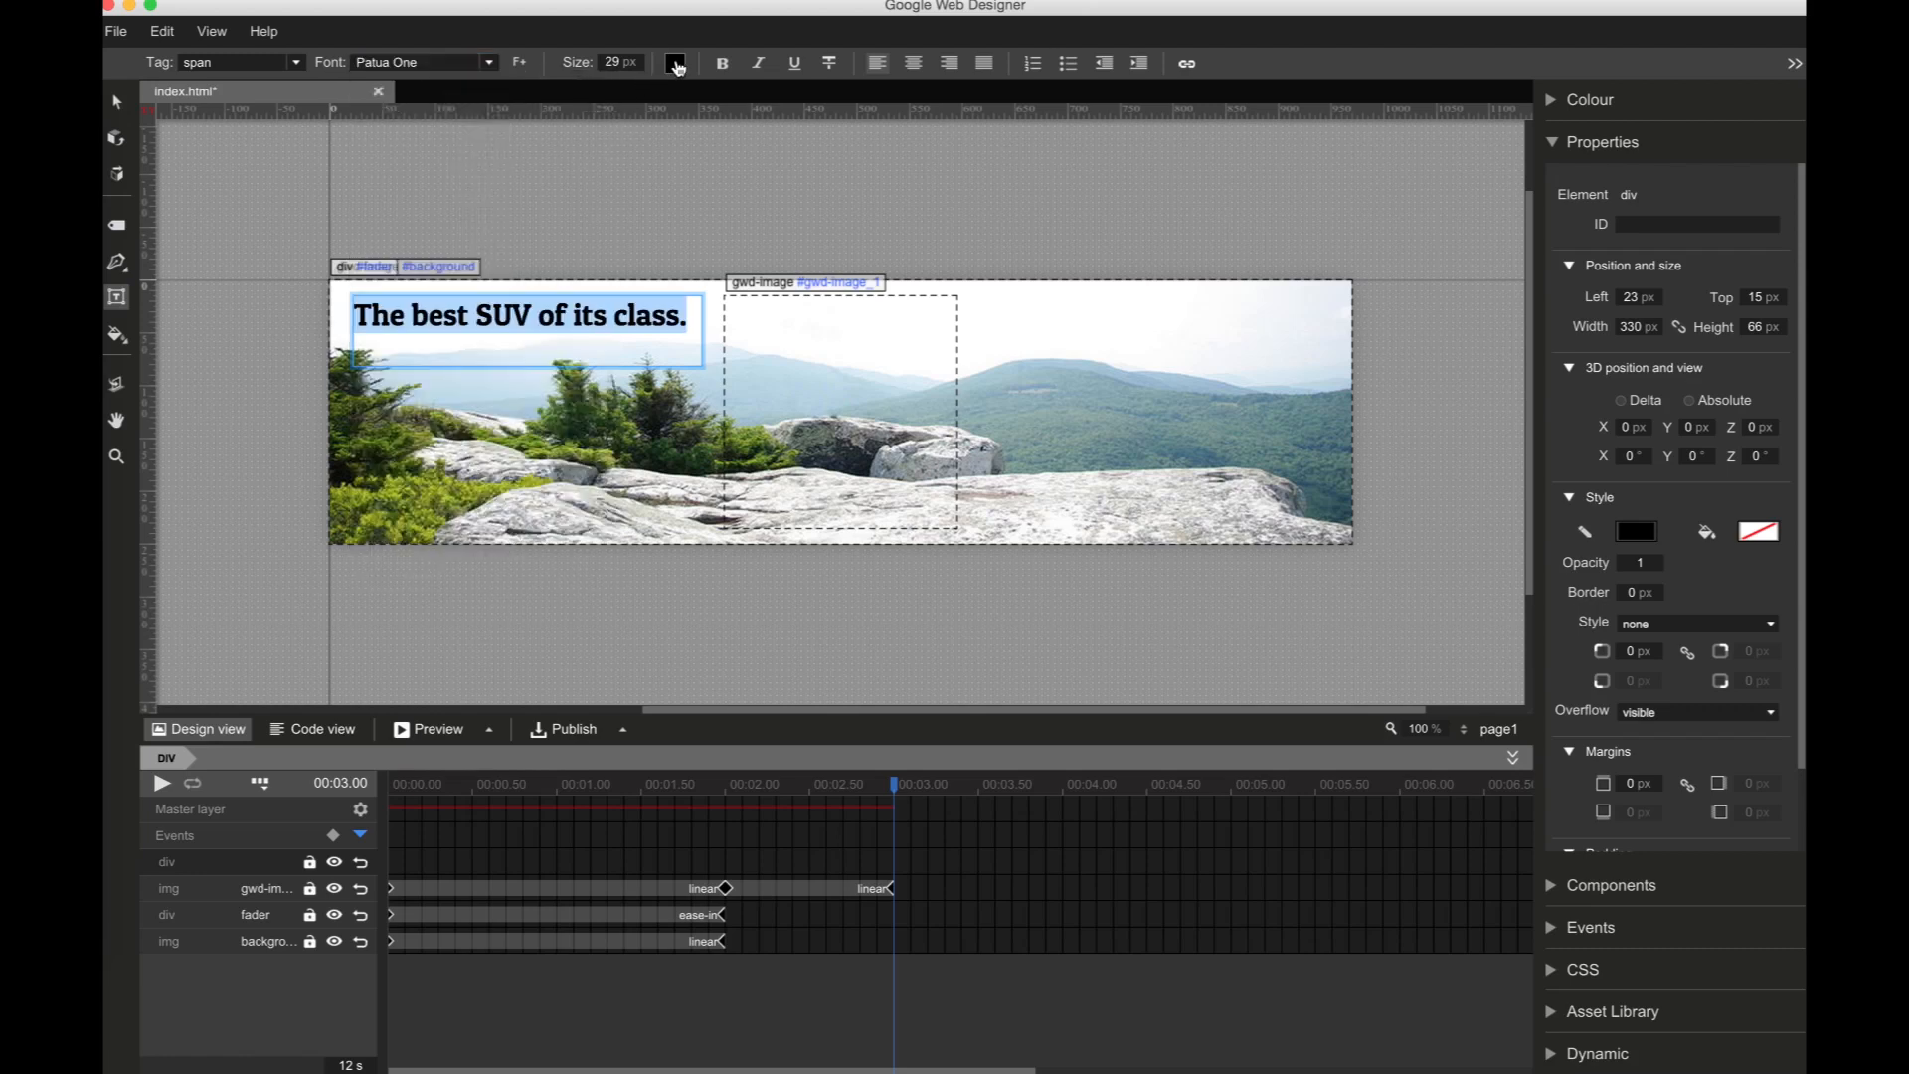
Step: Colour the headline text green (#61A22B) and set its size to 30 px
left_click(676, 65)
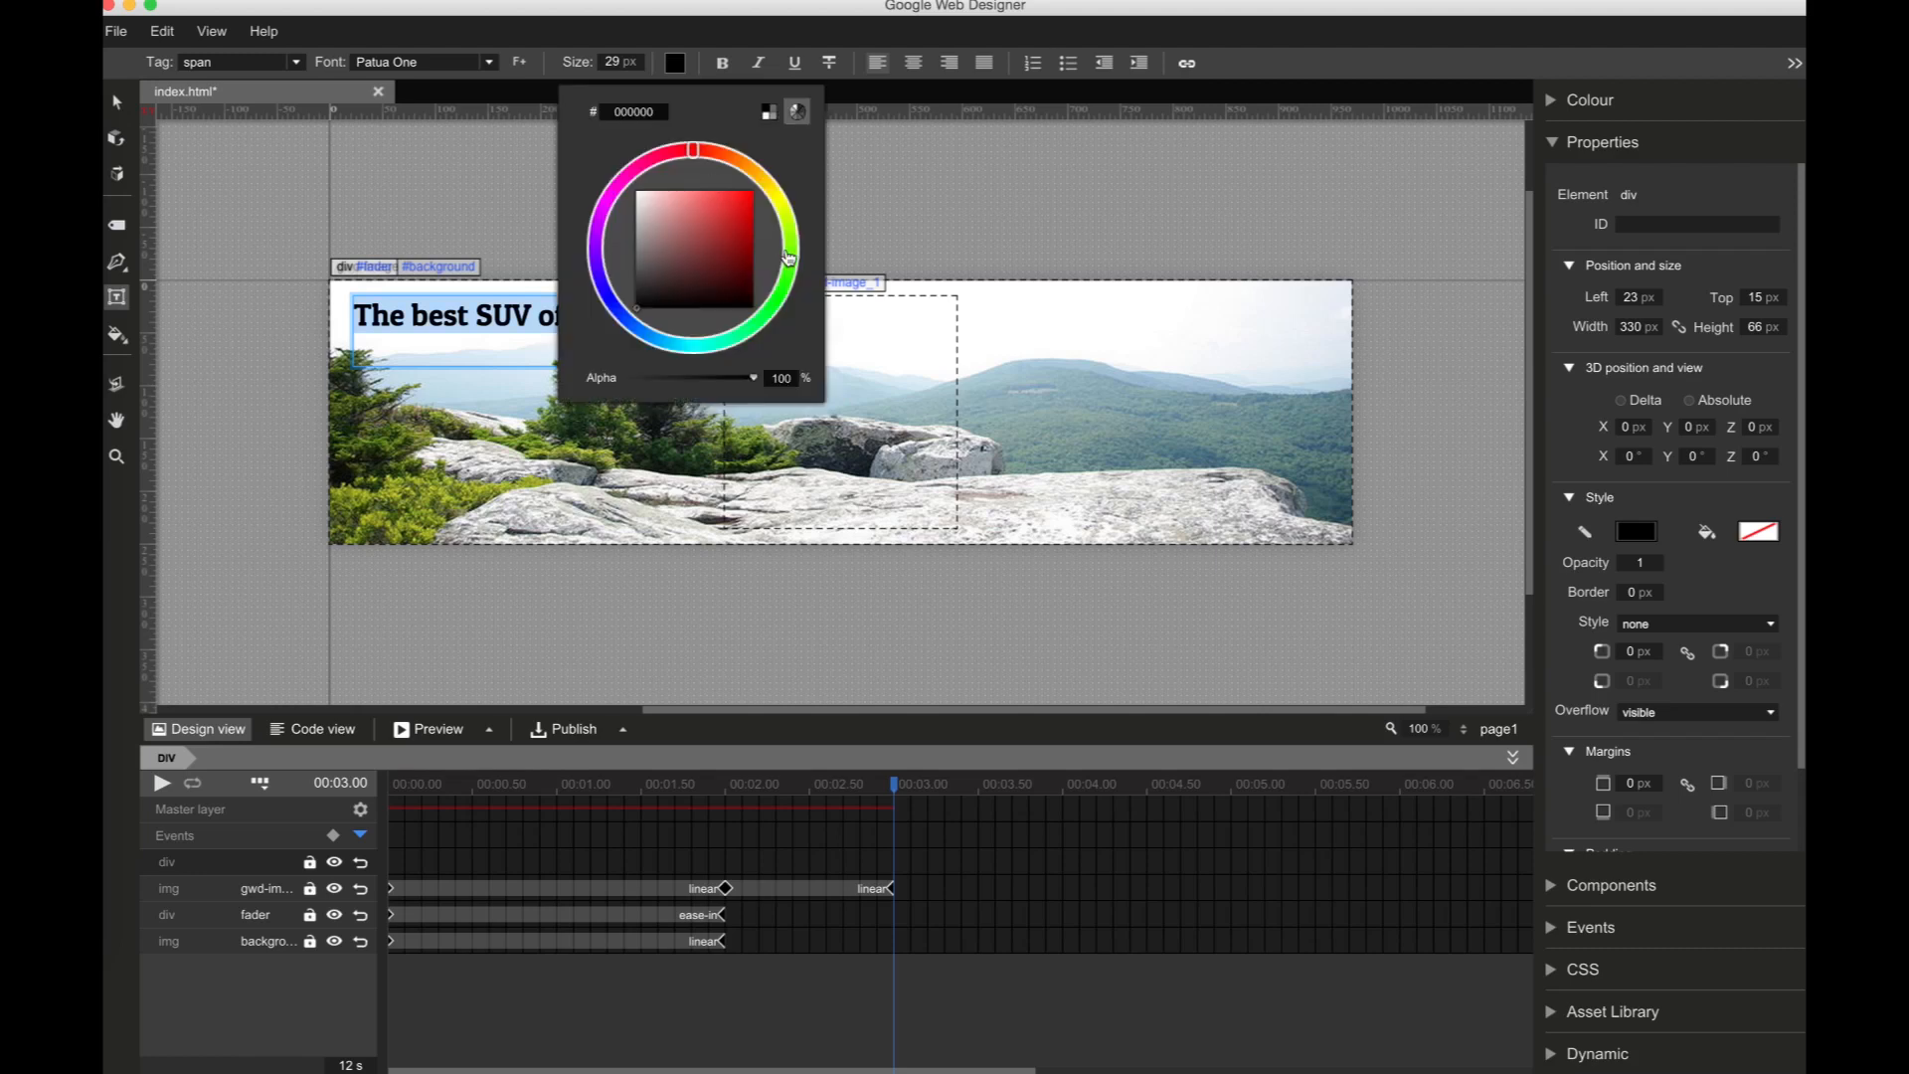
left_click(790, 260)
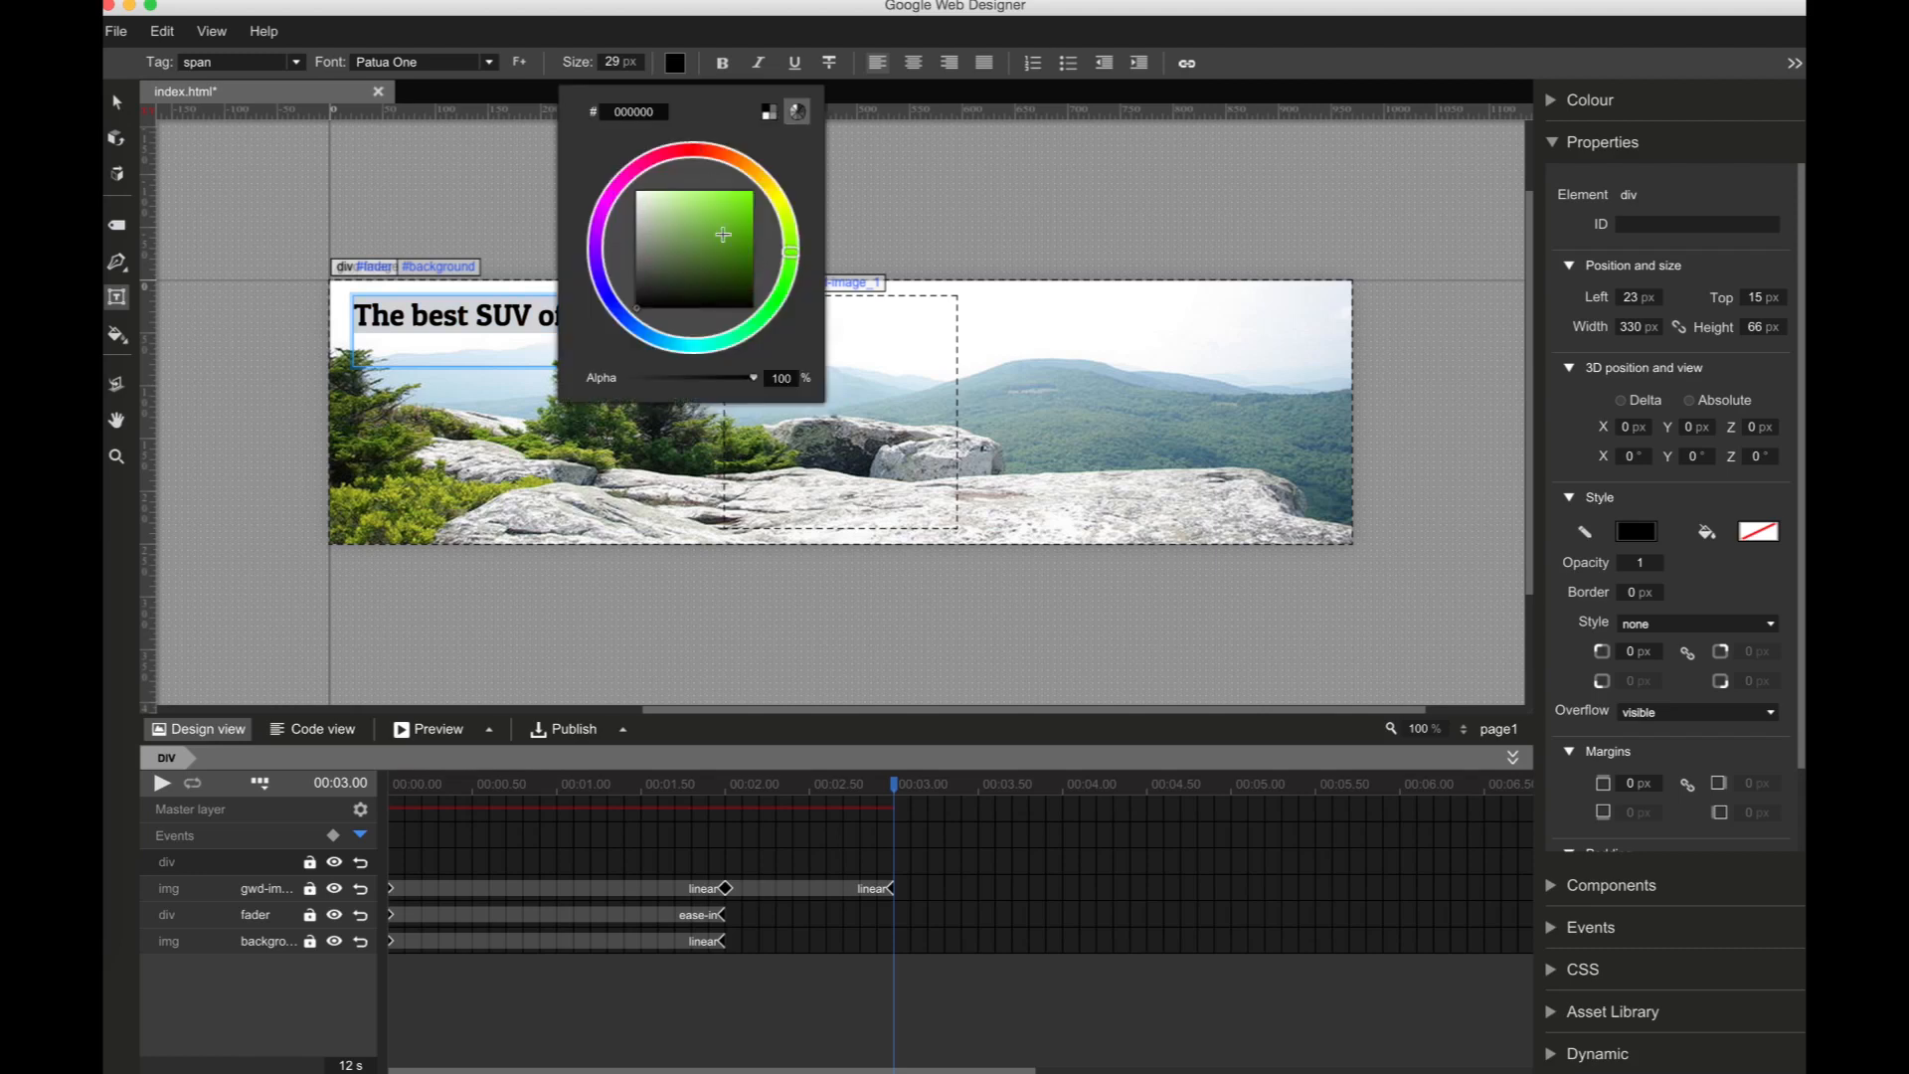
left_click(723, 234)
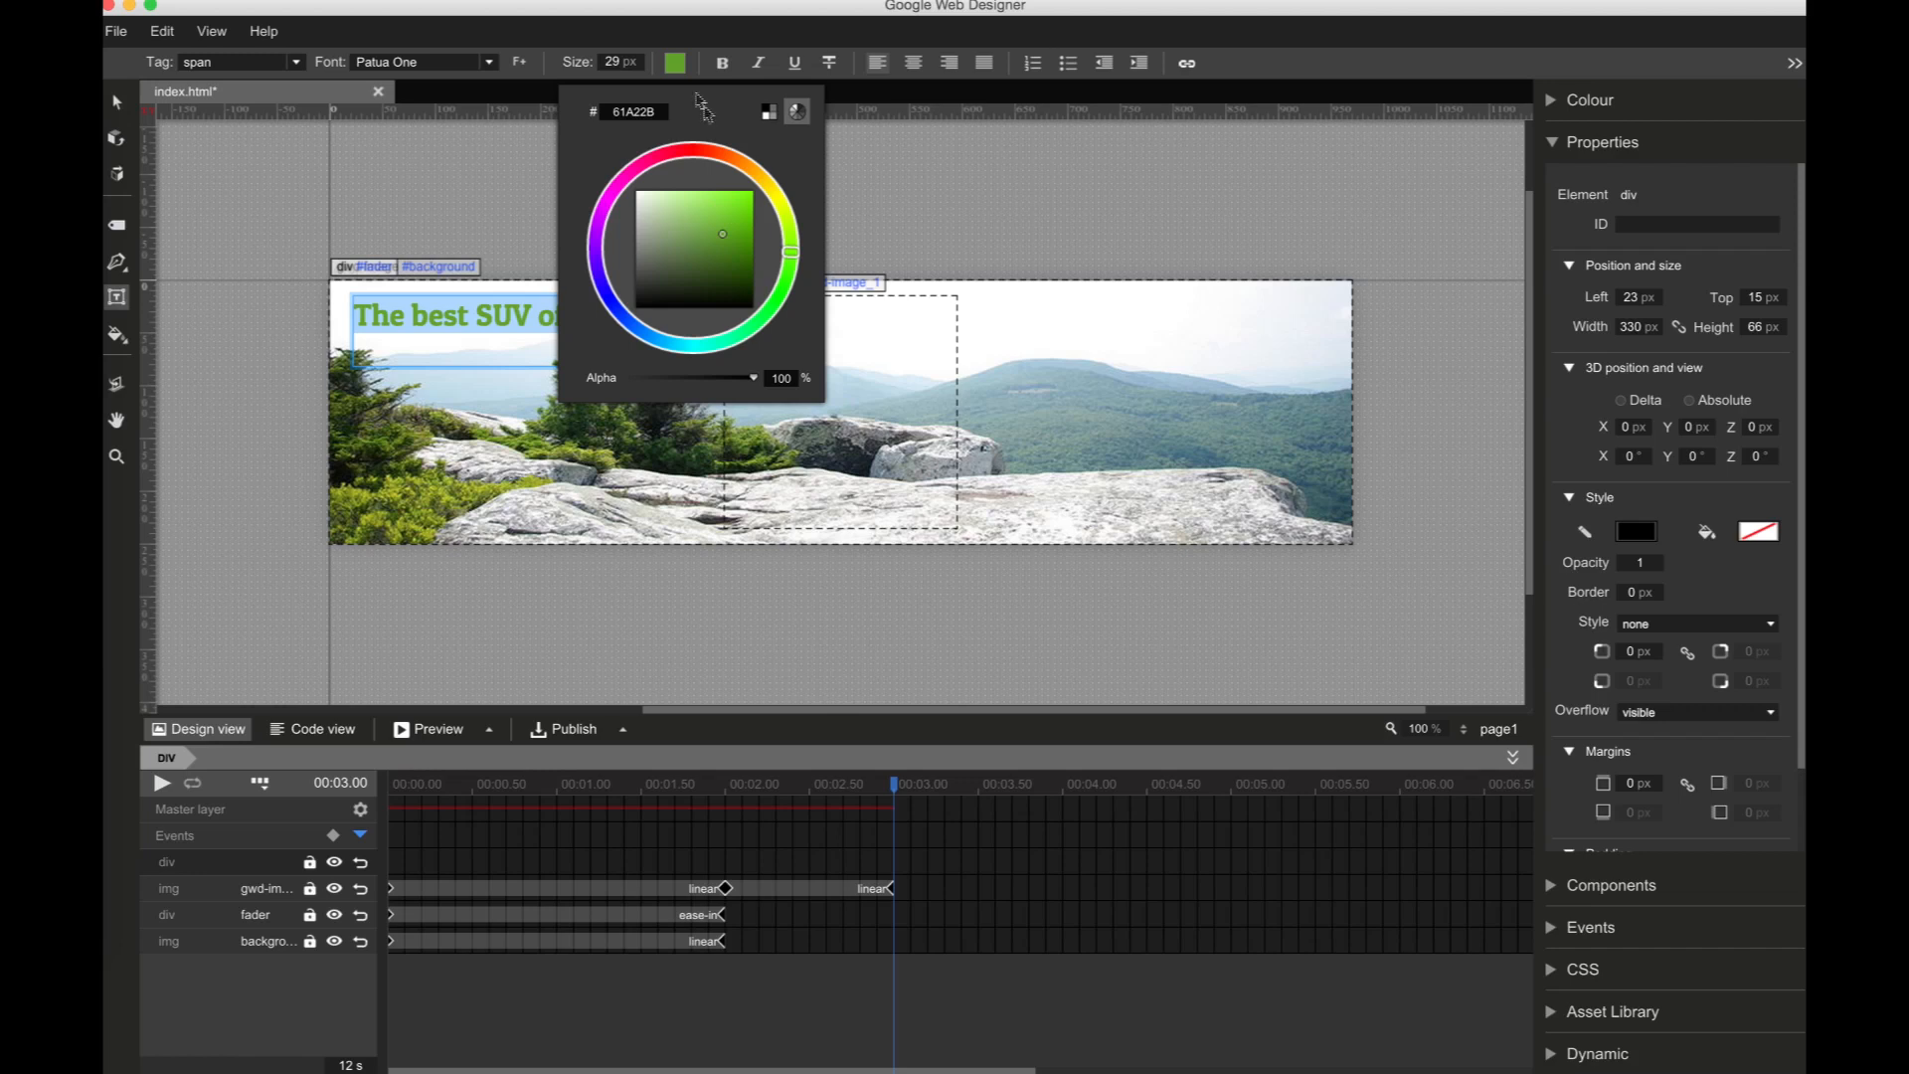
left_click(678, 68)
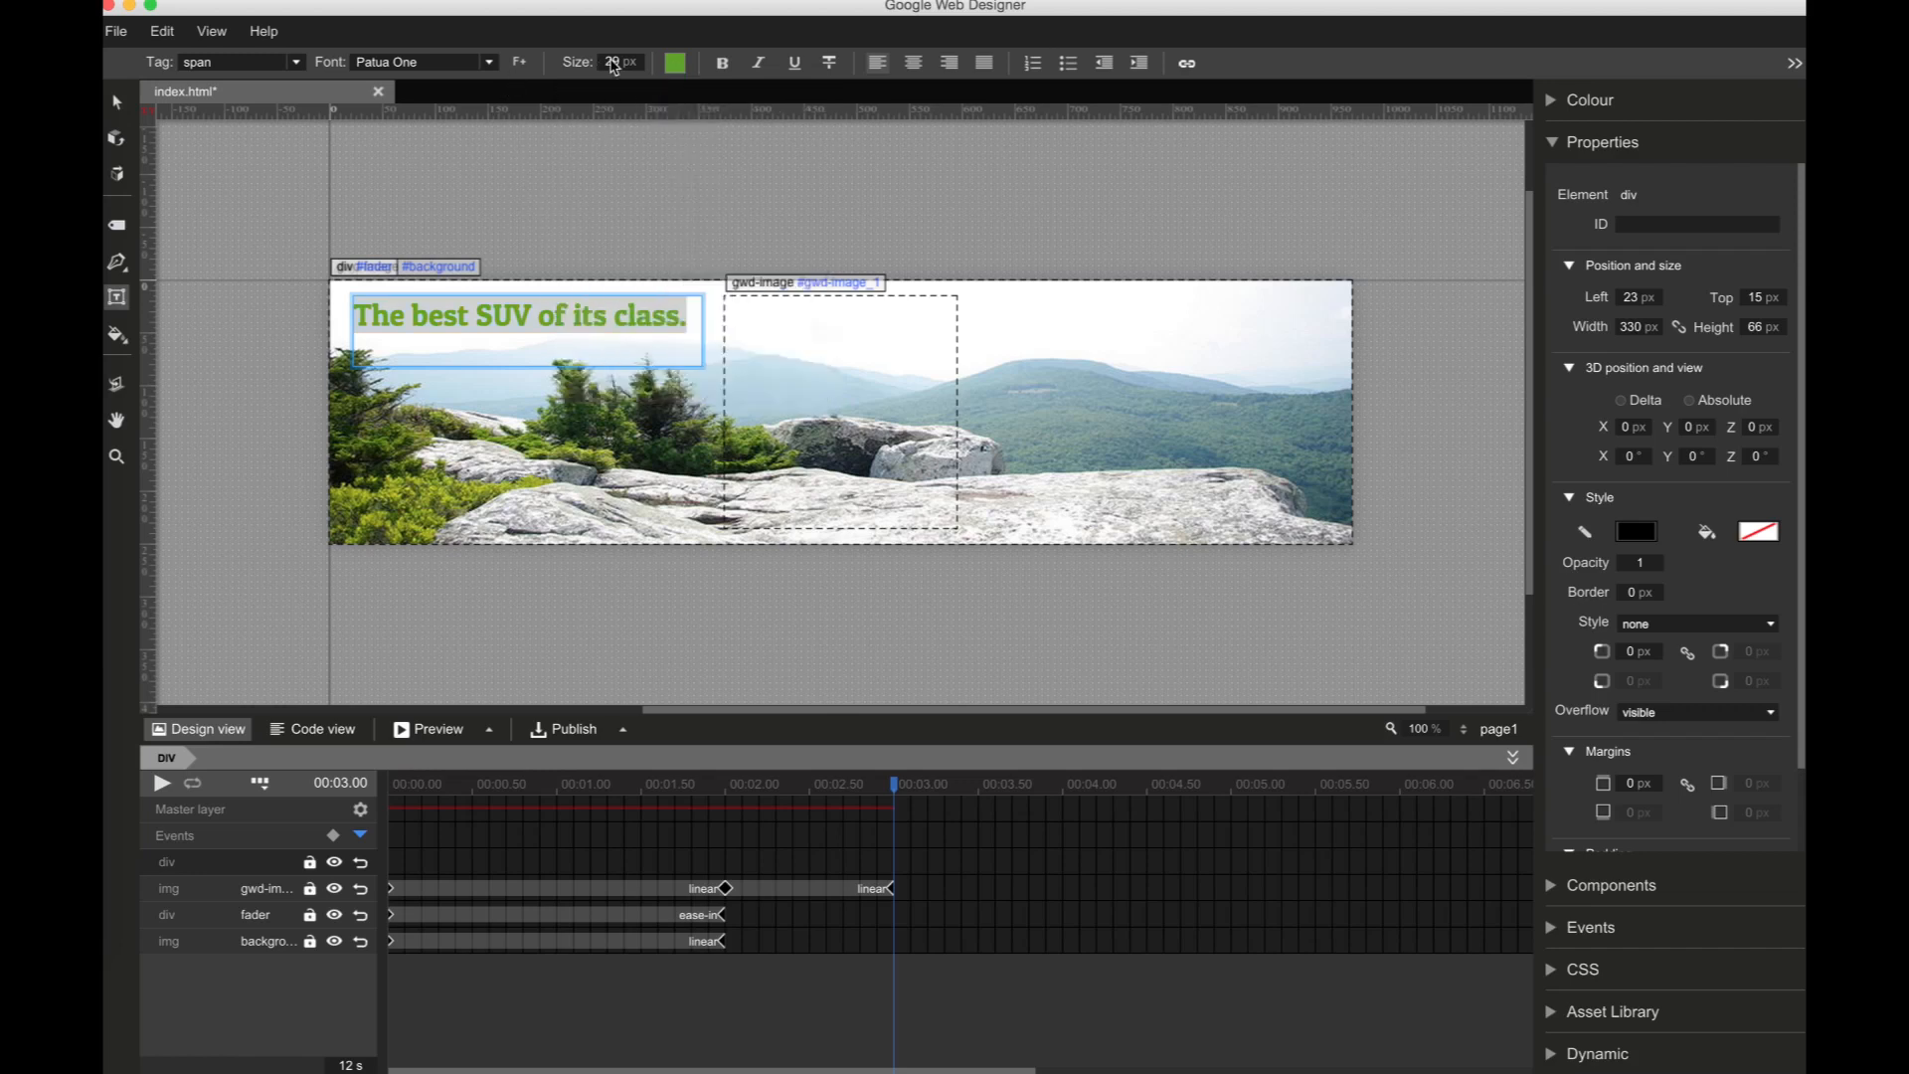
scroll(612, 52, "up", 10)
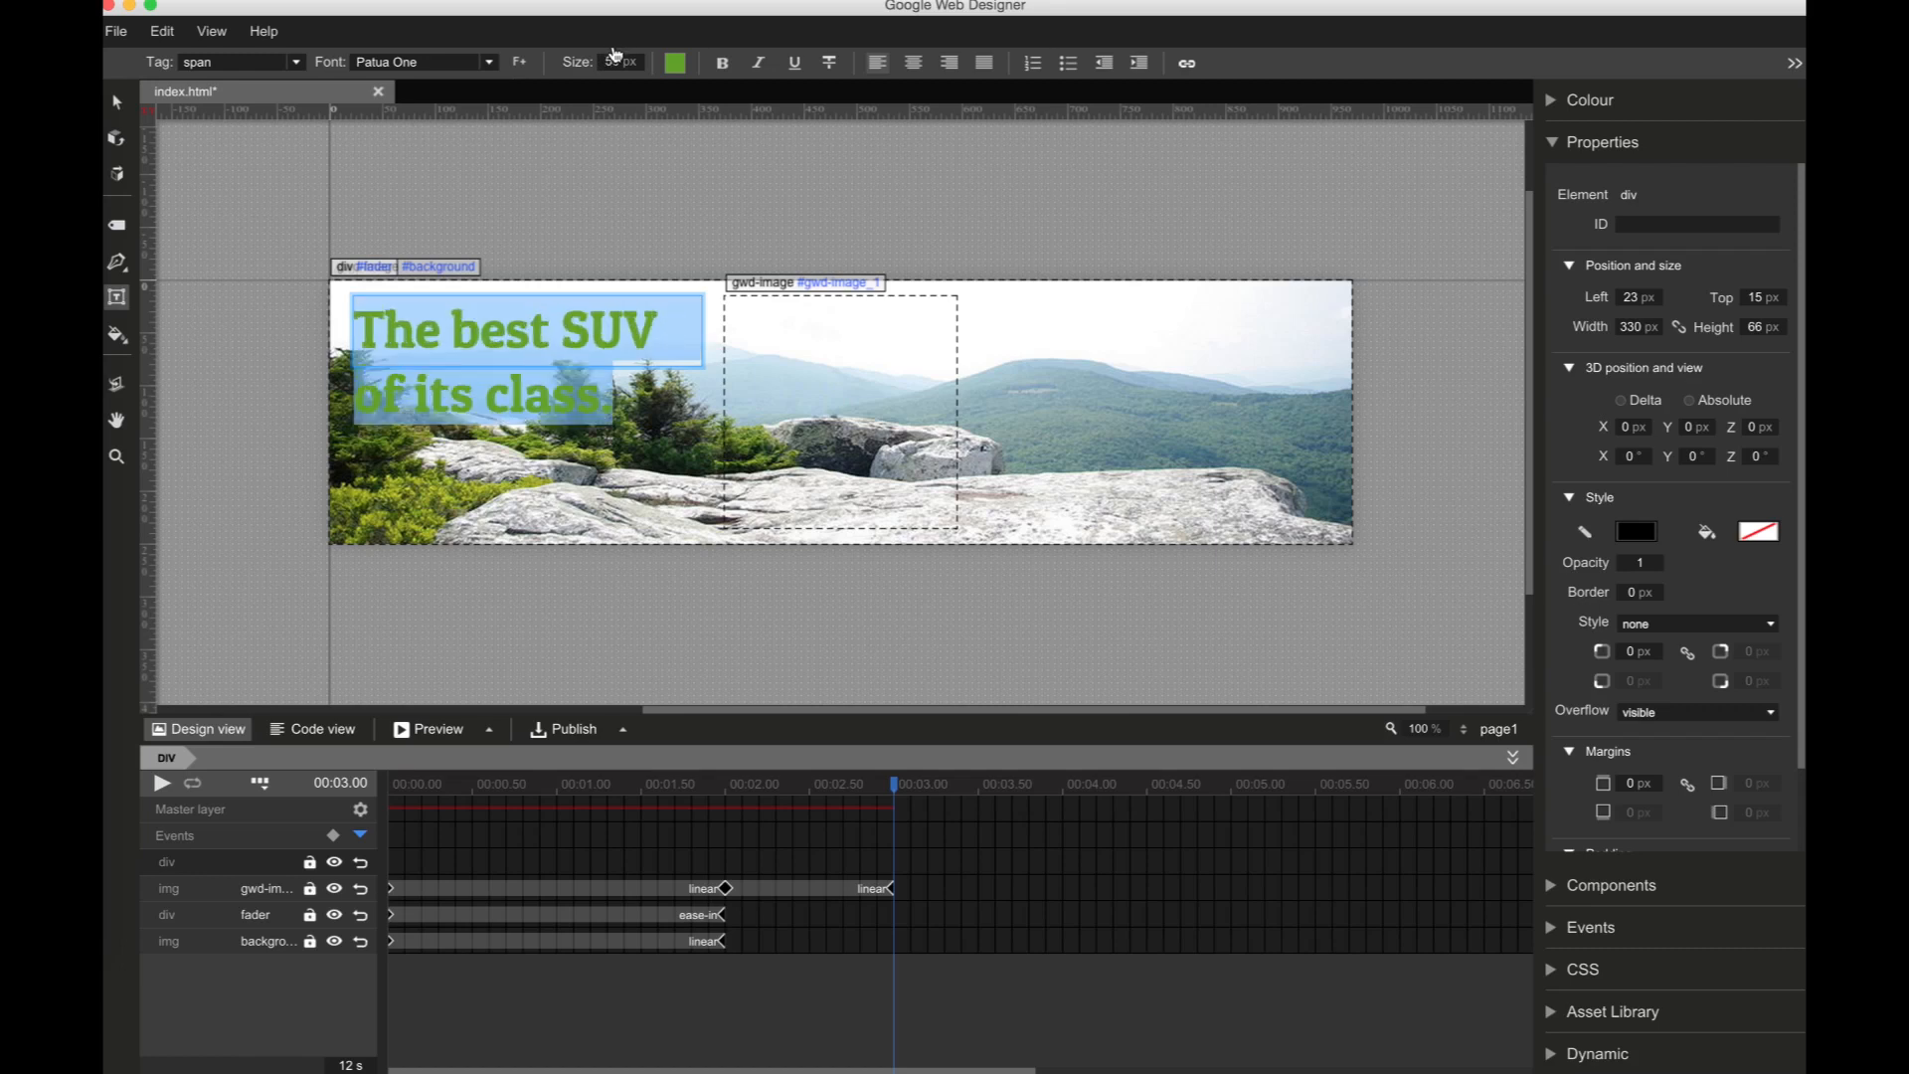
scroll(612, 57, "down", 8)
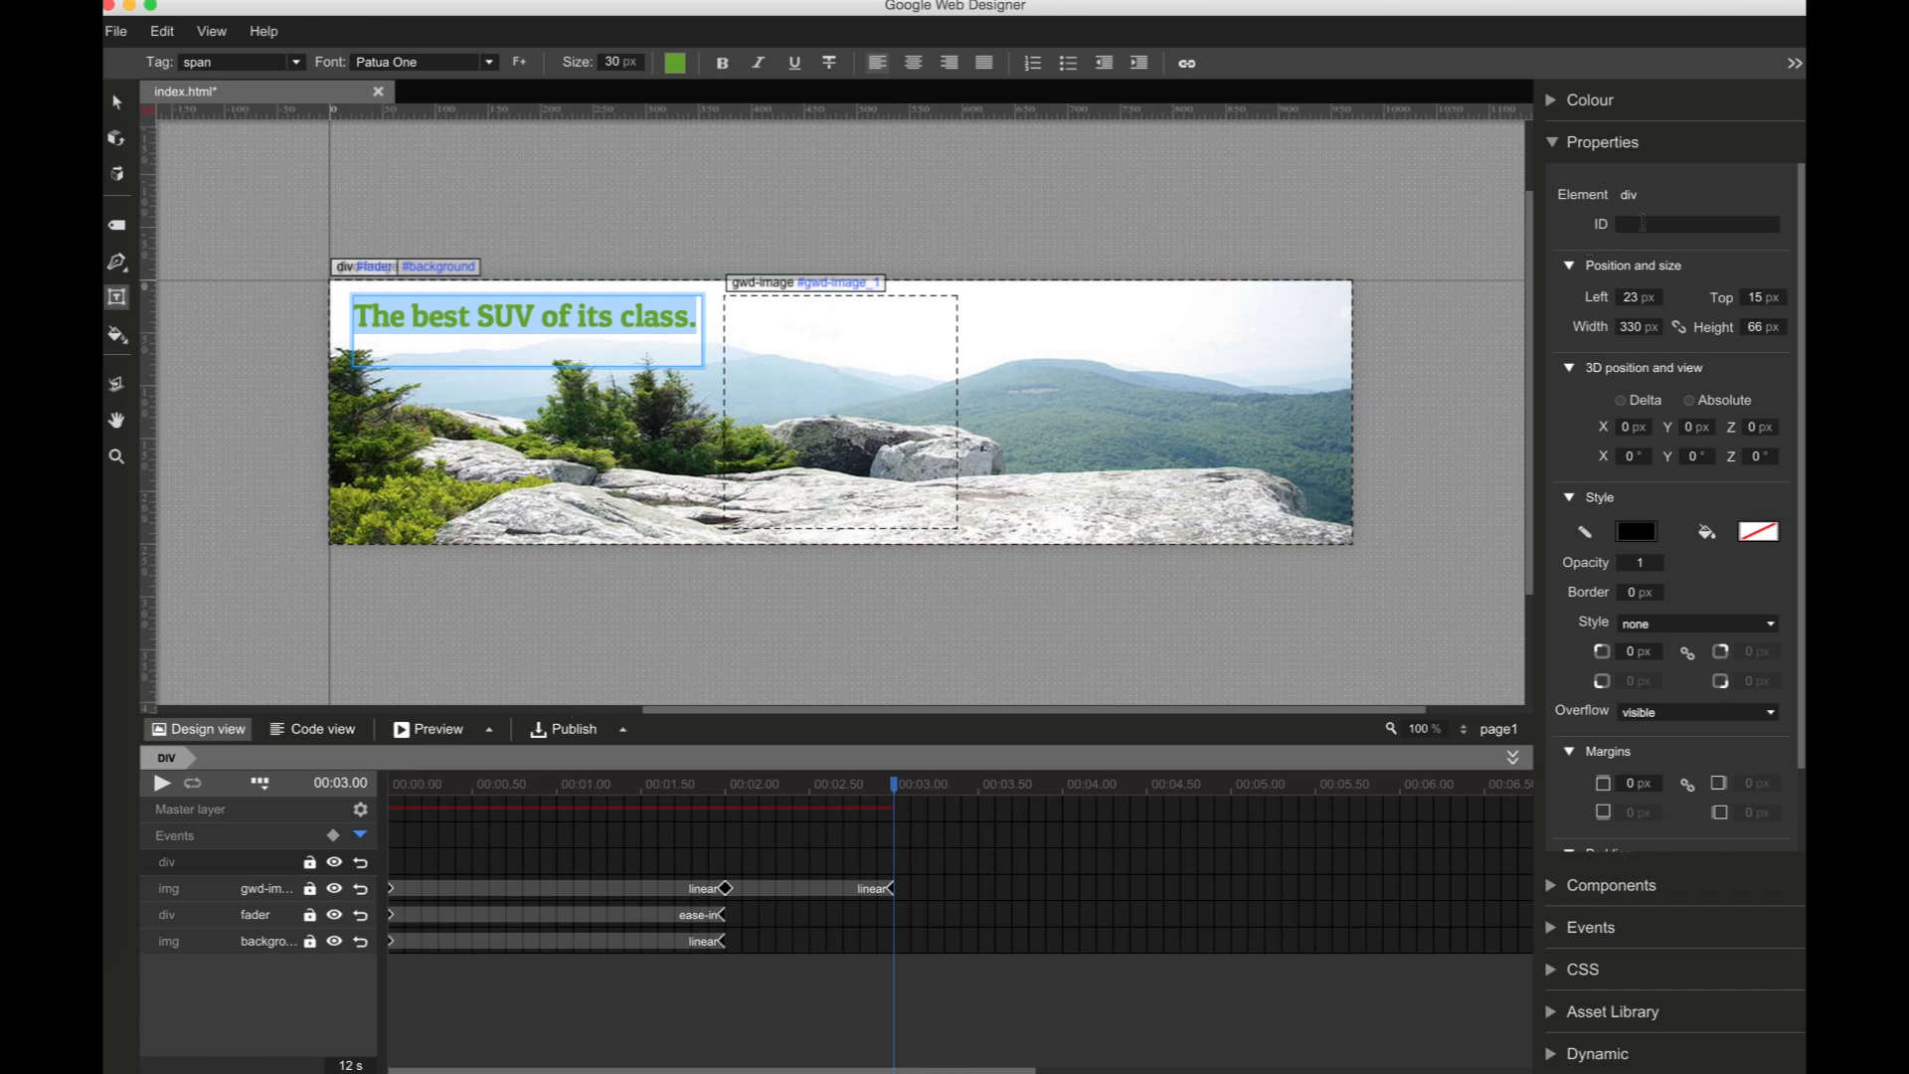
Step: Give the headline text box the ID text_bestSUV
left_click(1643, 223)
type("tex")
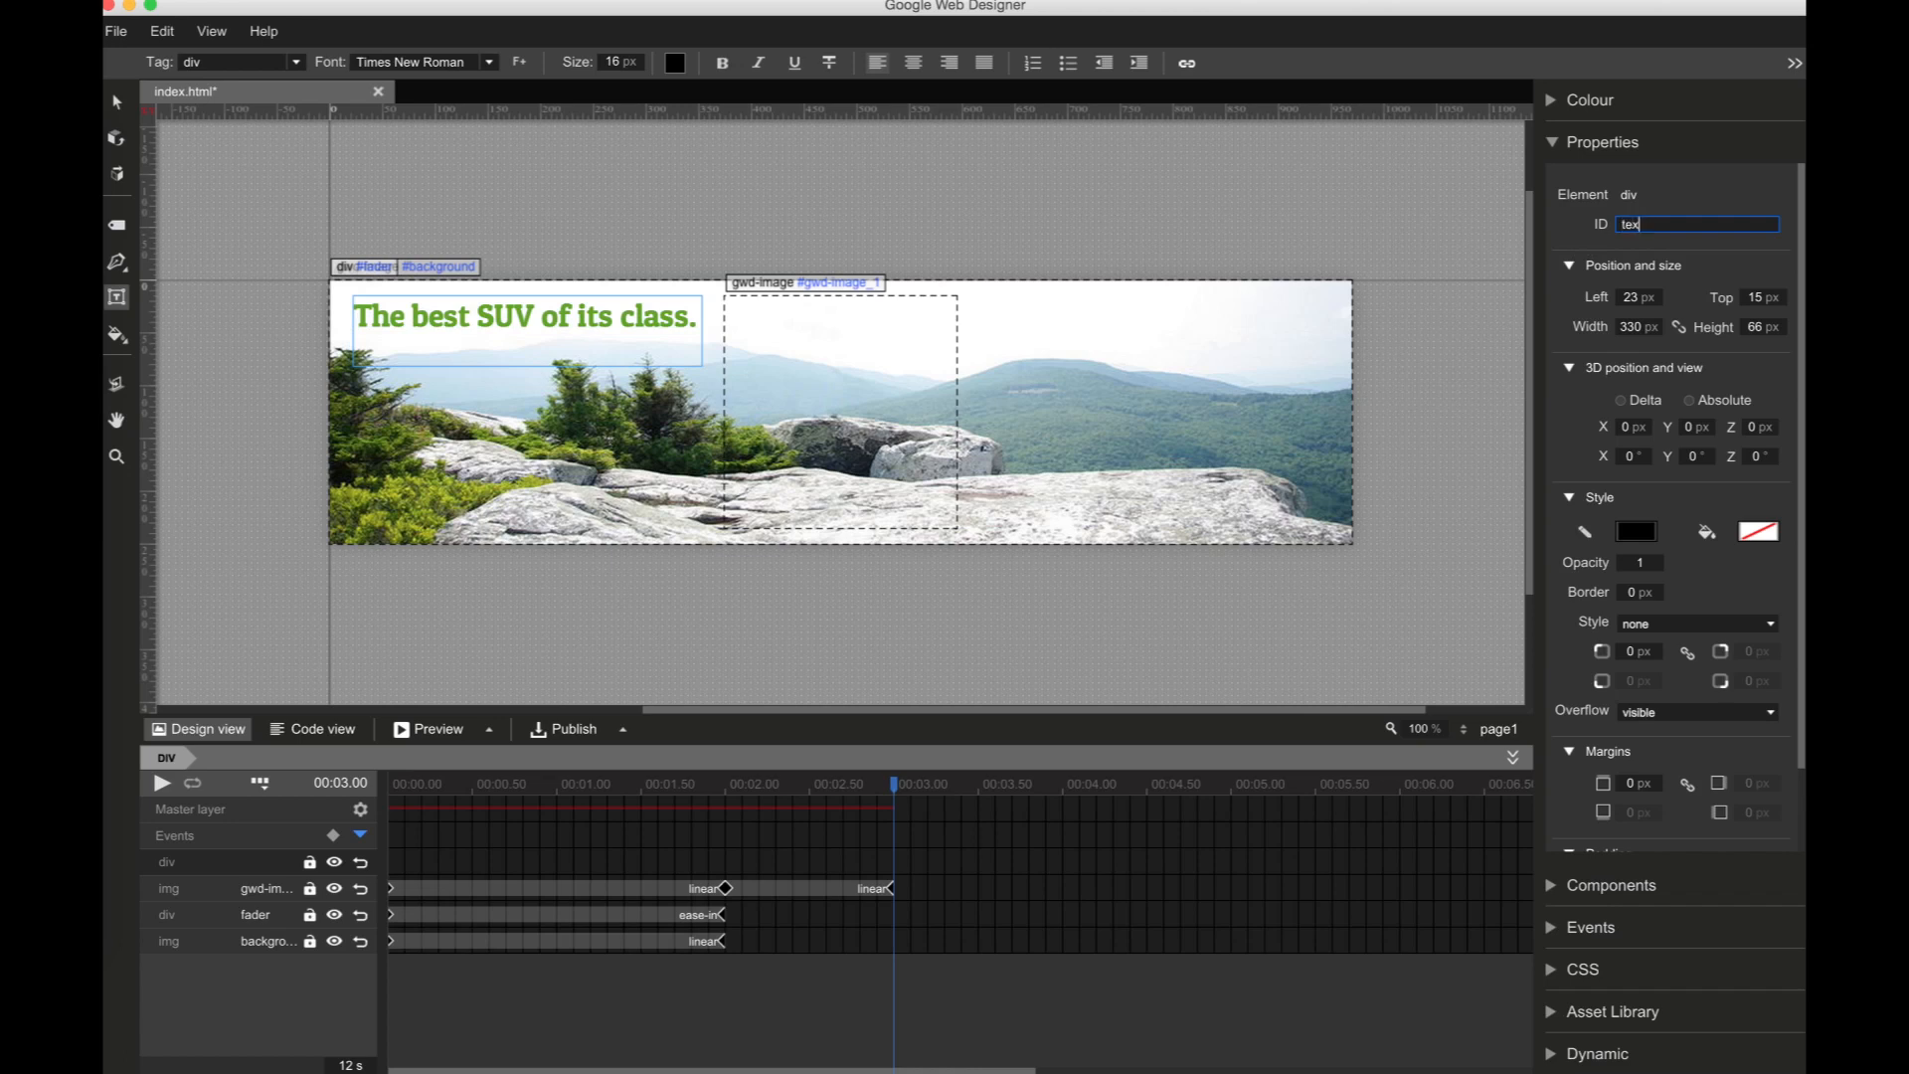
type("t_bestSUV")
key("Return")
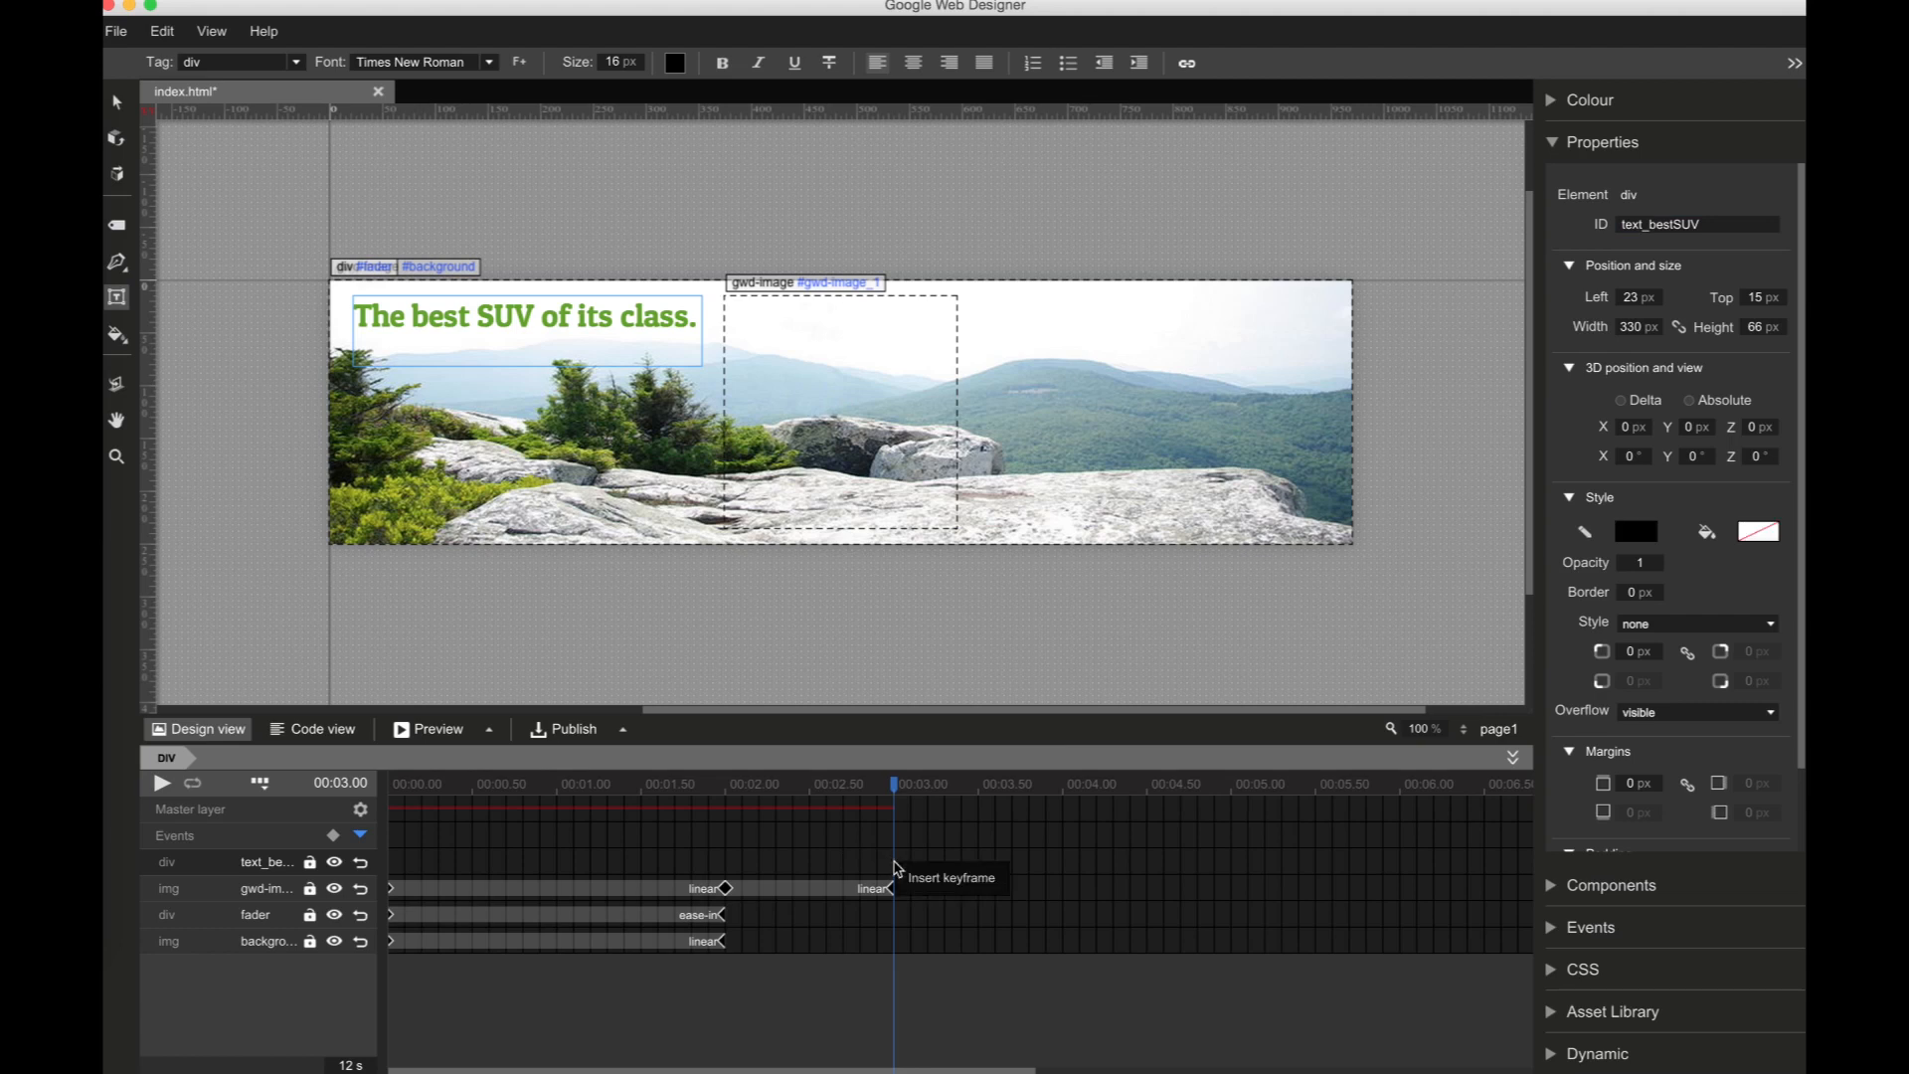
Step: Insert a keyframe at 3 s on the text_bestSUV layer and set the text's opacity to 0 there
left_click(906, 883)
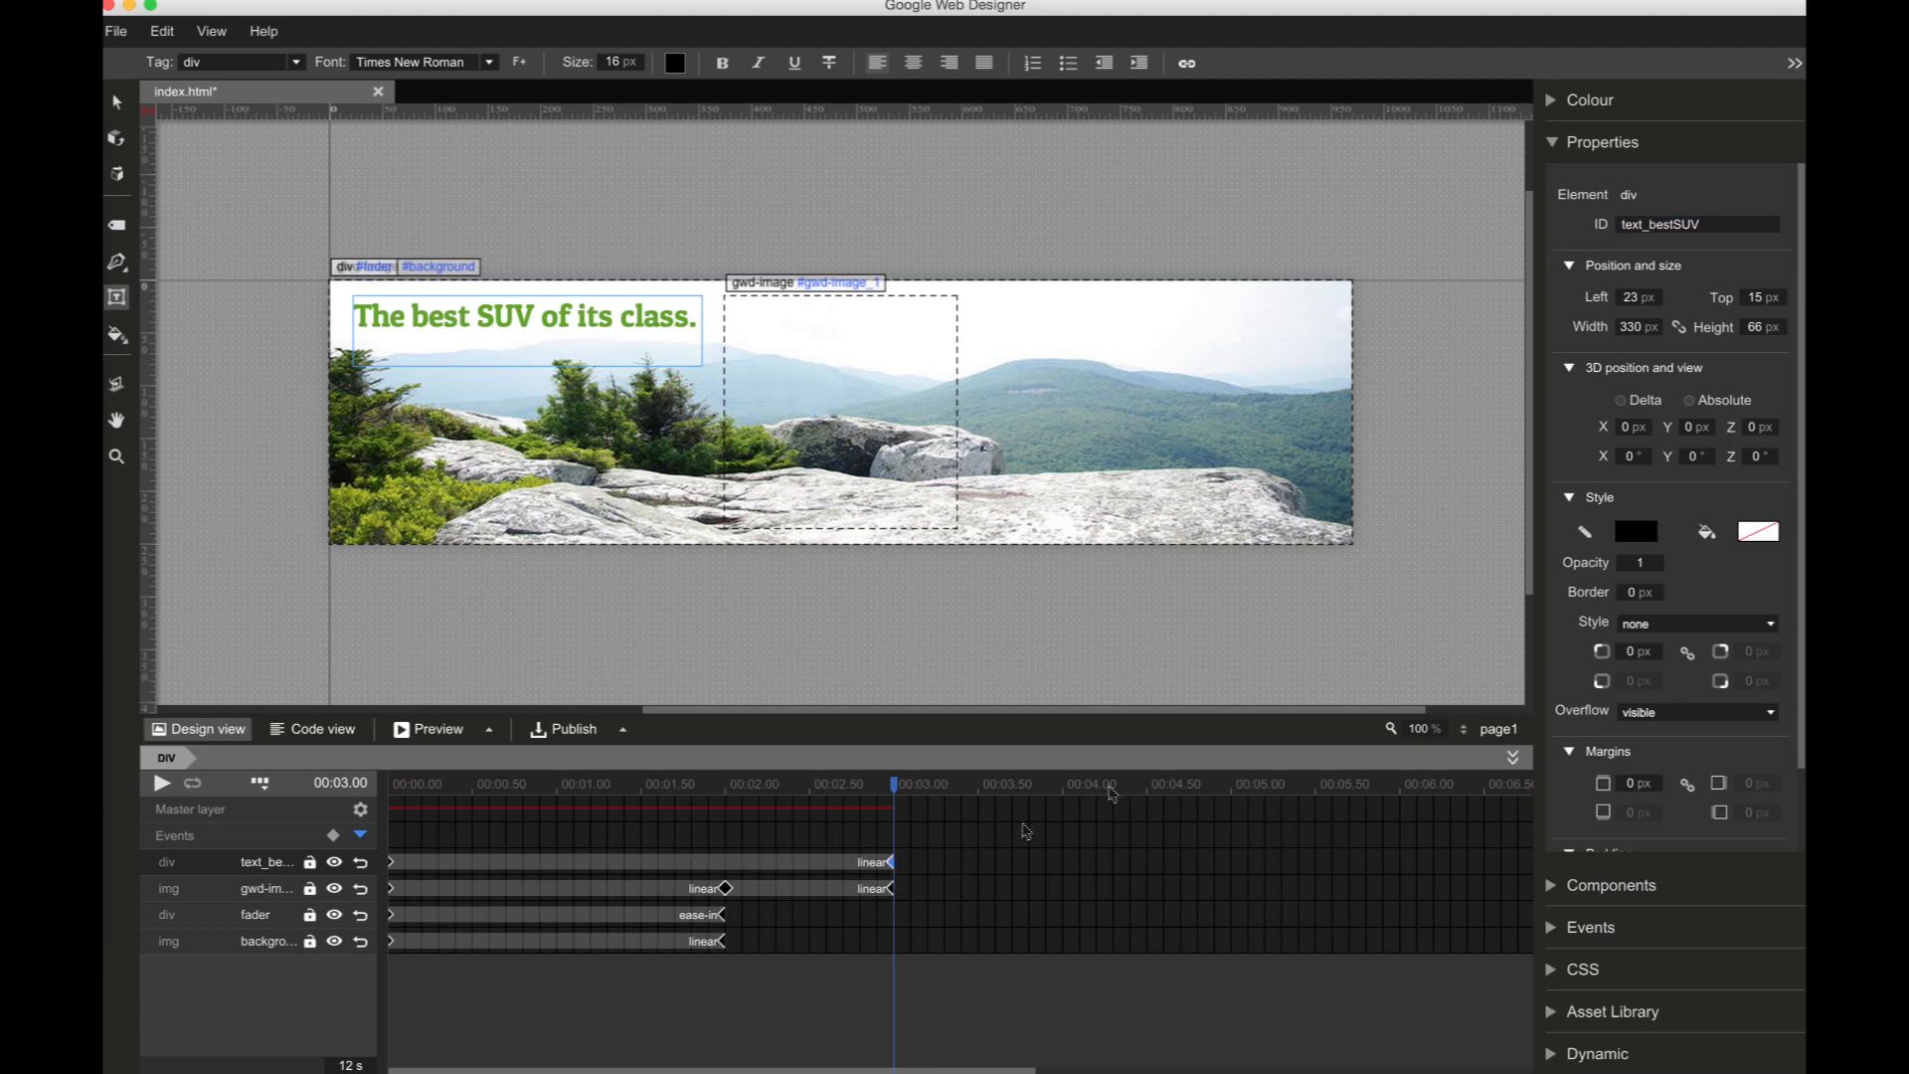
left_click(1643, 564)
type("0")
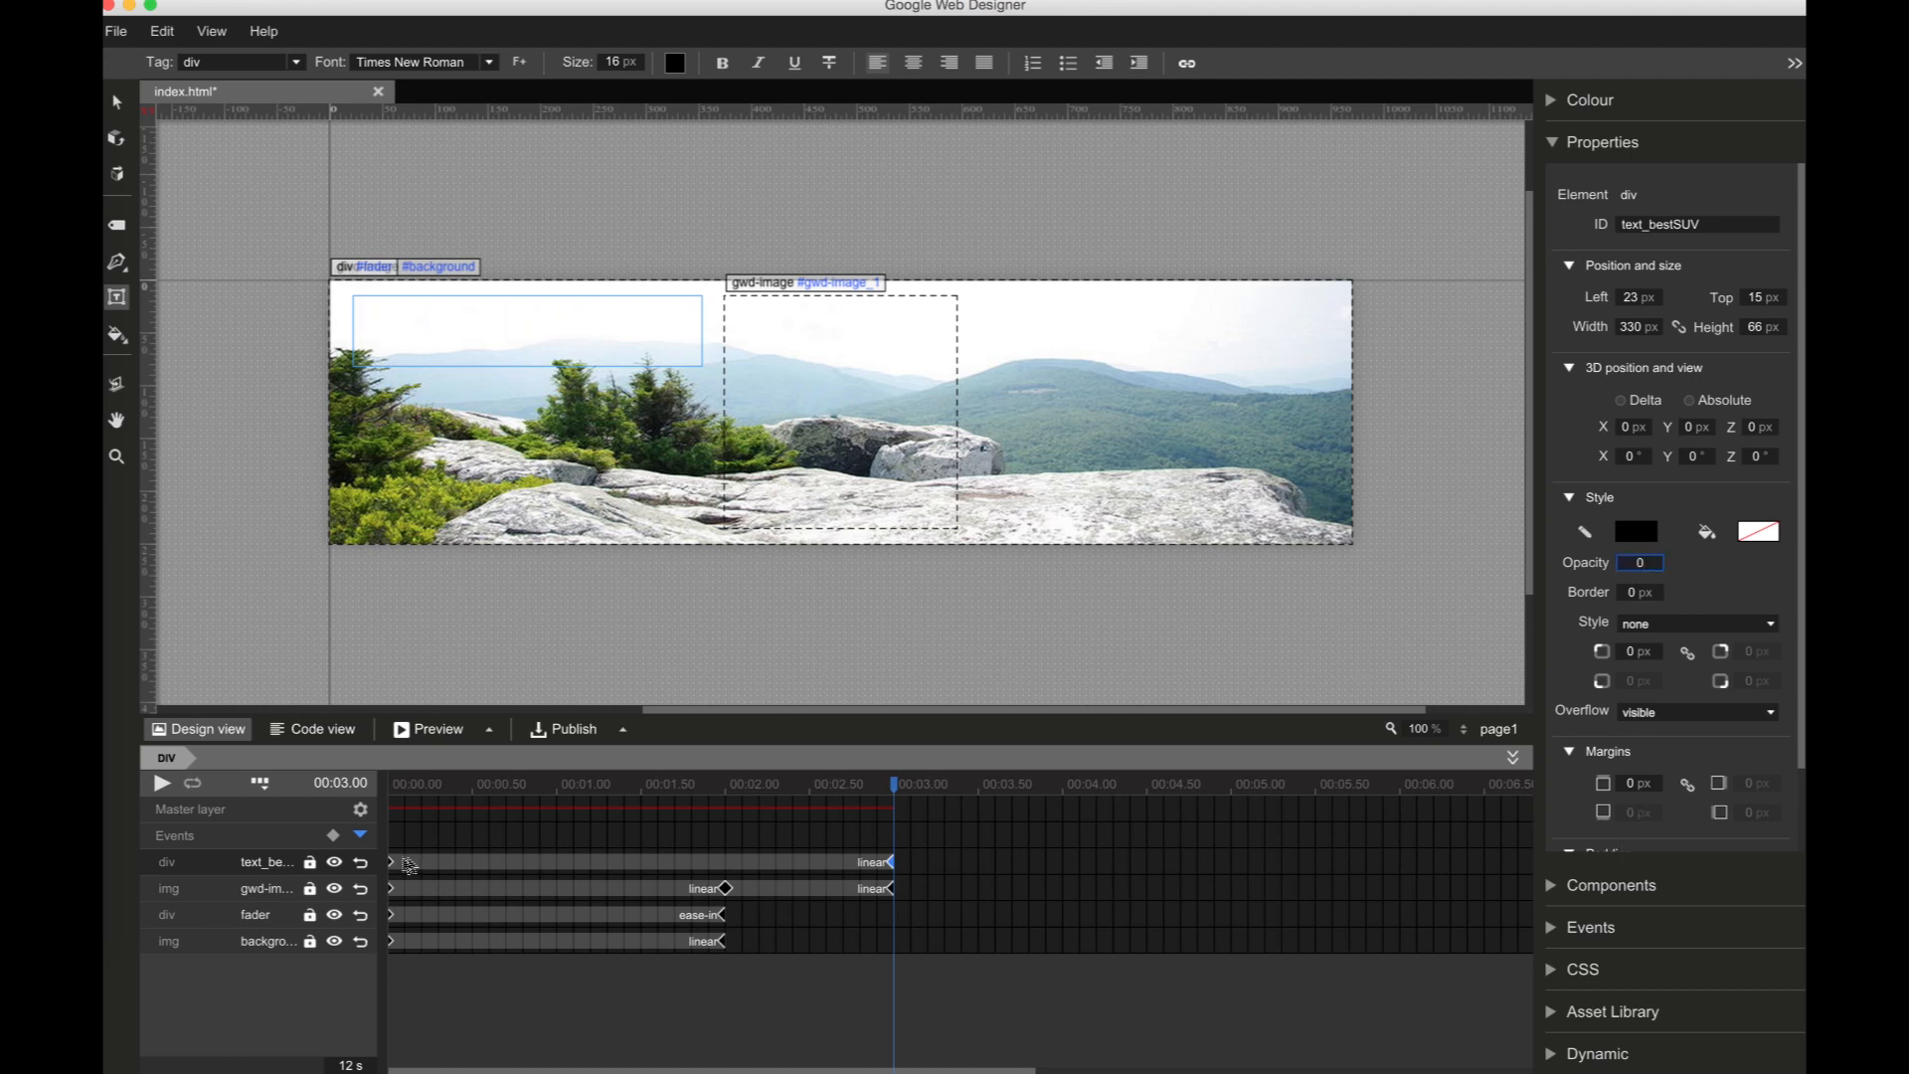
Step: Set the text_bestSUV headline's opacity to 0 at its 0 s keyframe and return to its 3 s keyframe
left_click(395, 867)
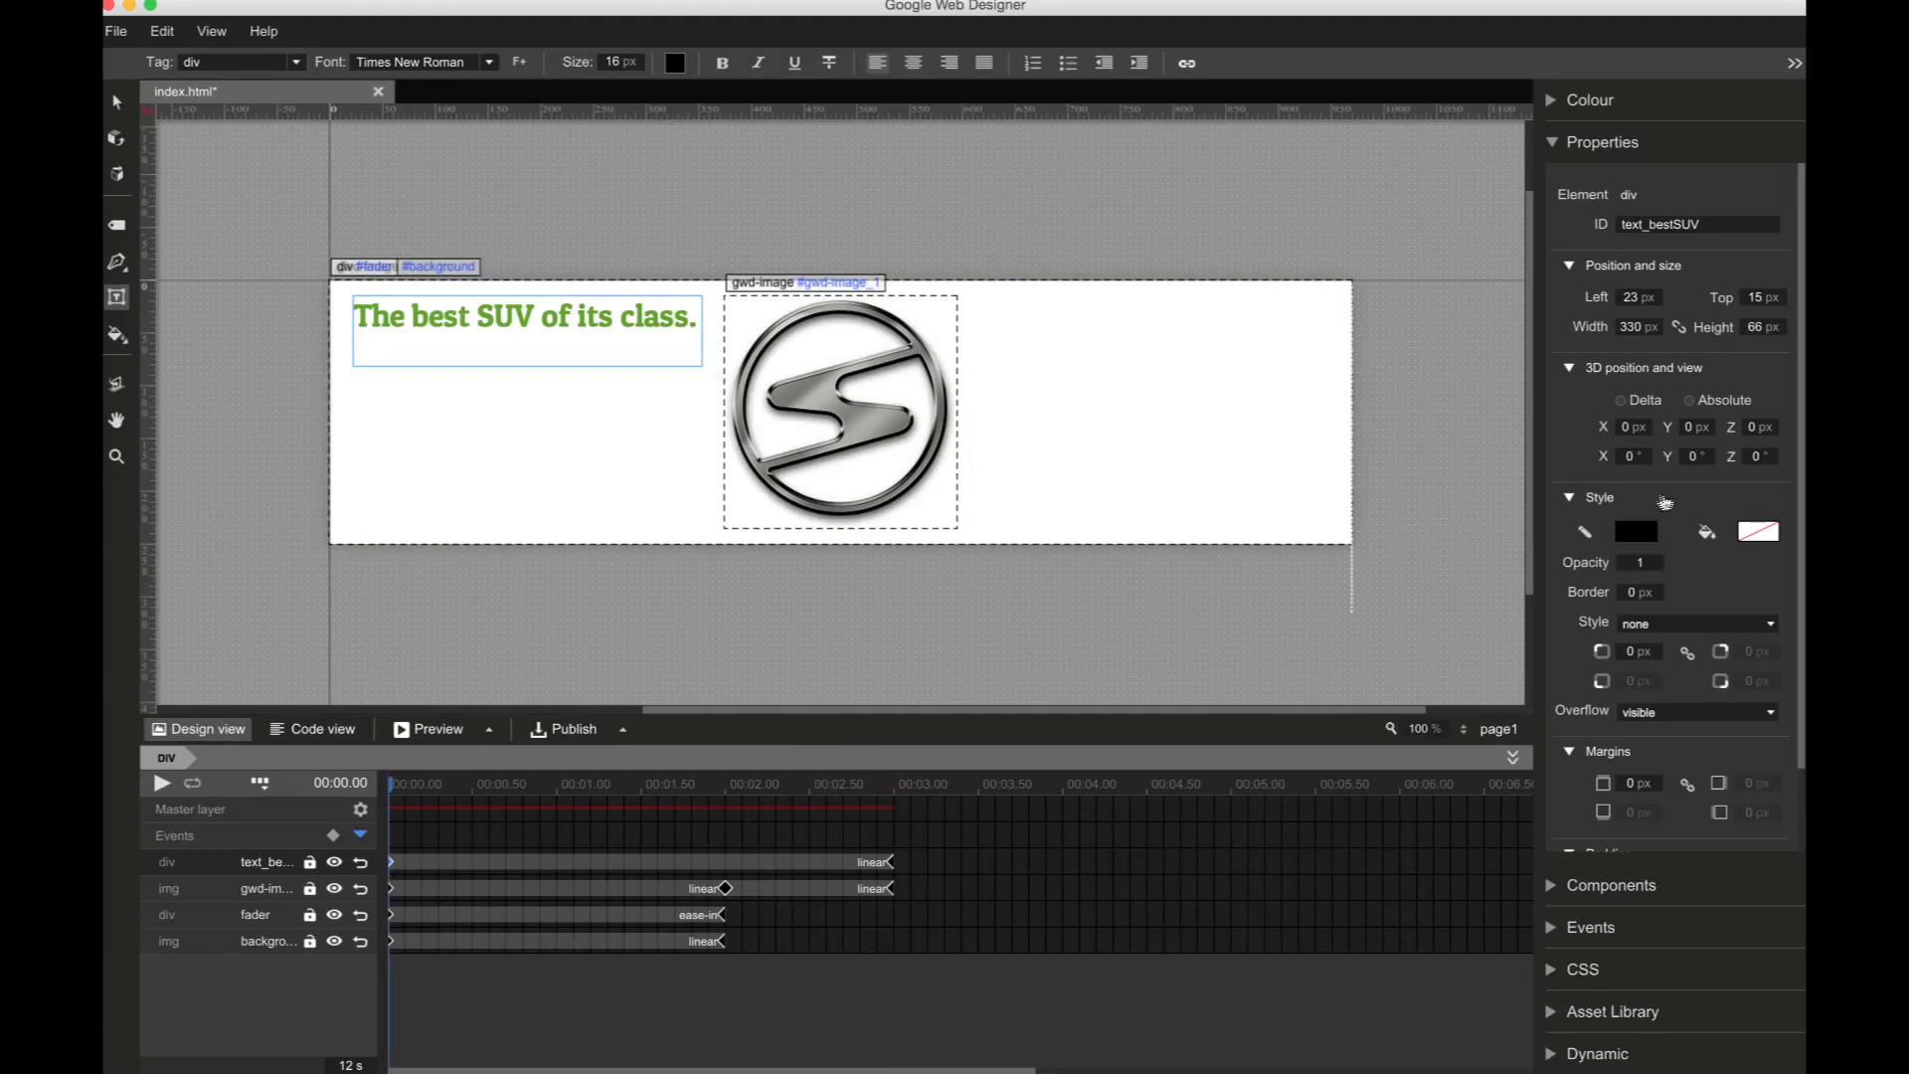
left_click(1641, 563)
type("0")
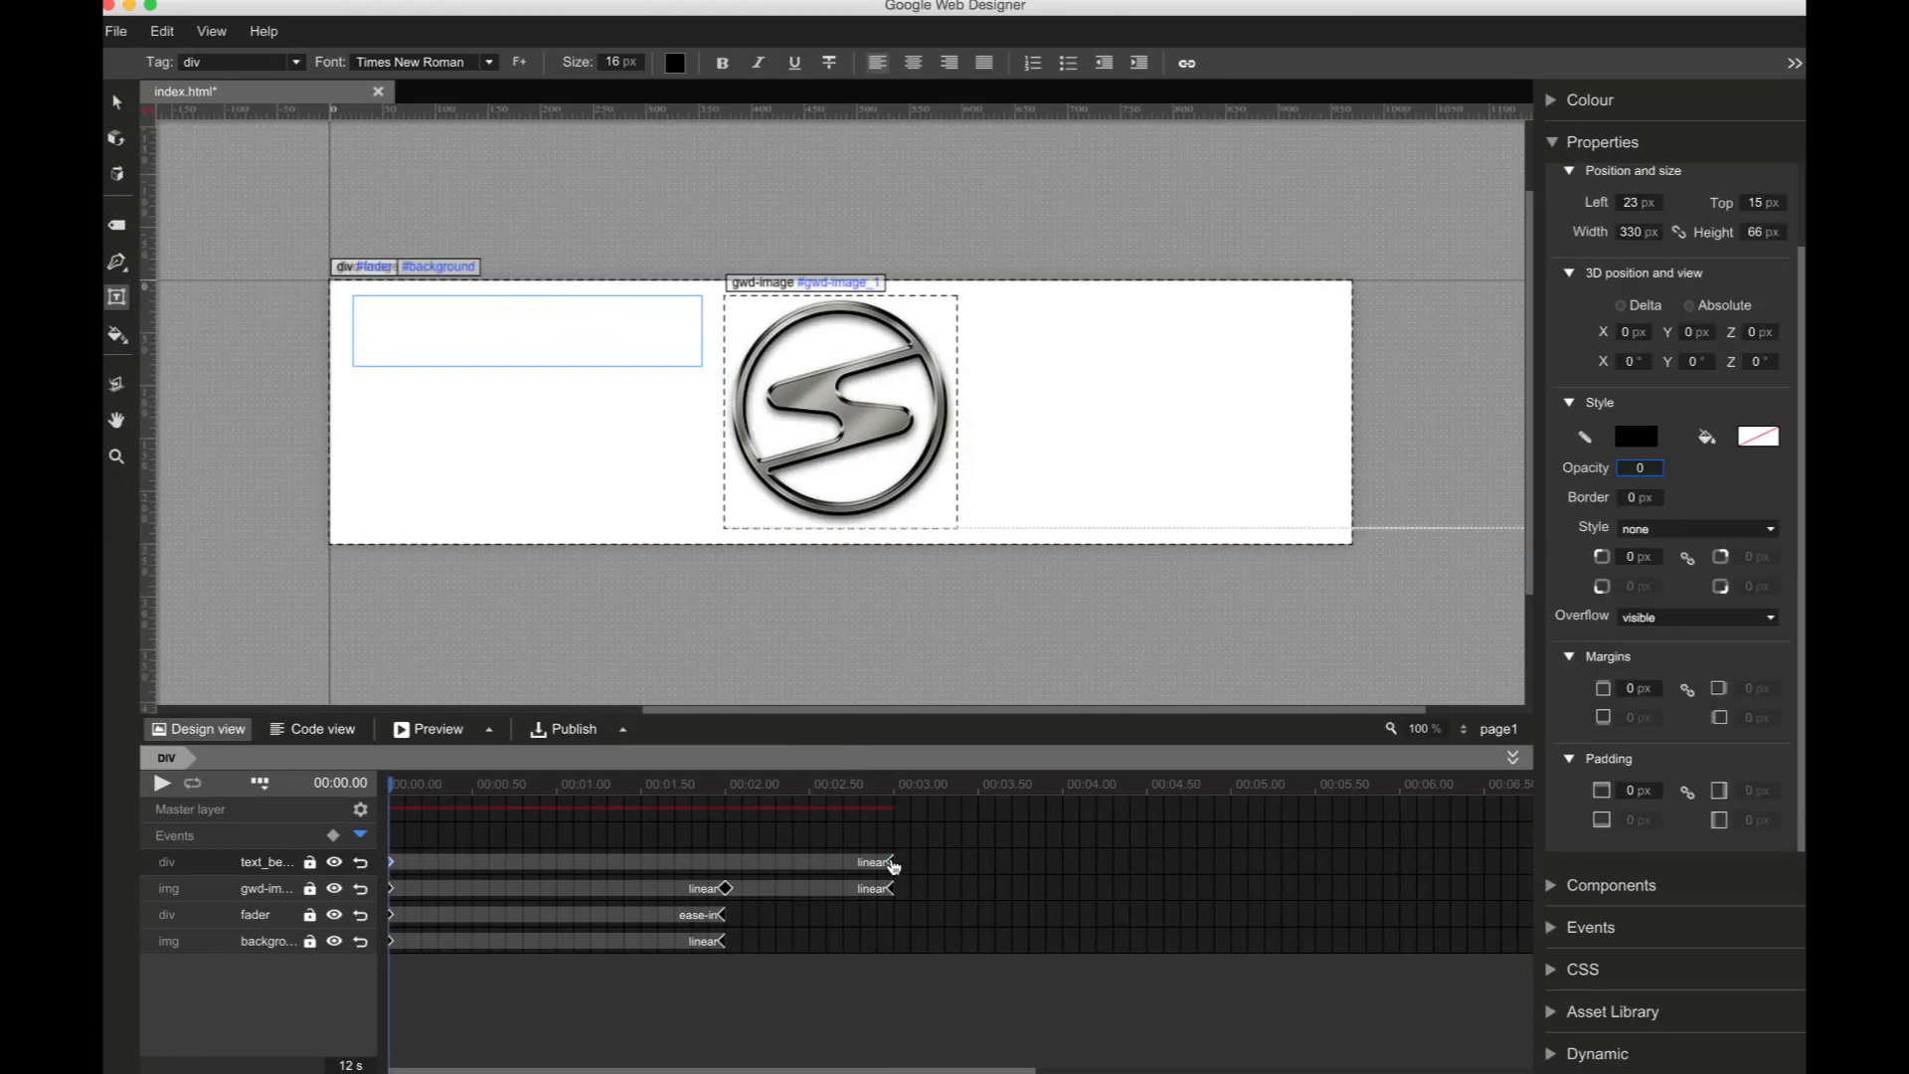
left_click(892, 863)
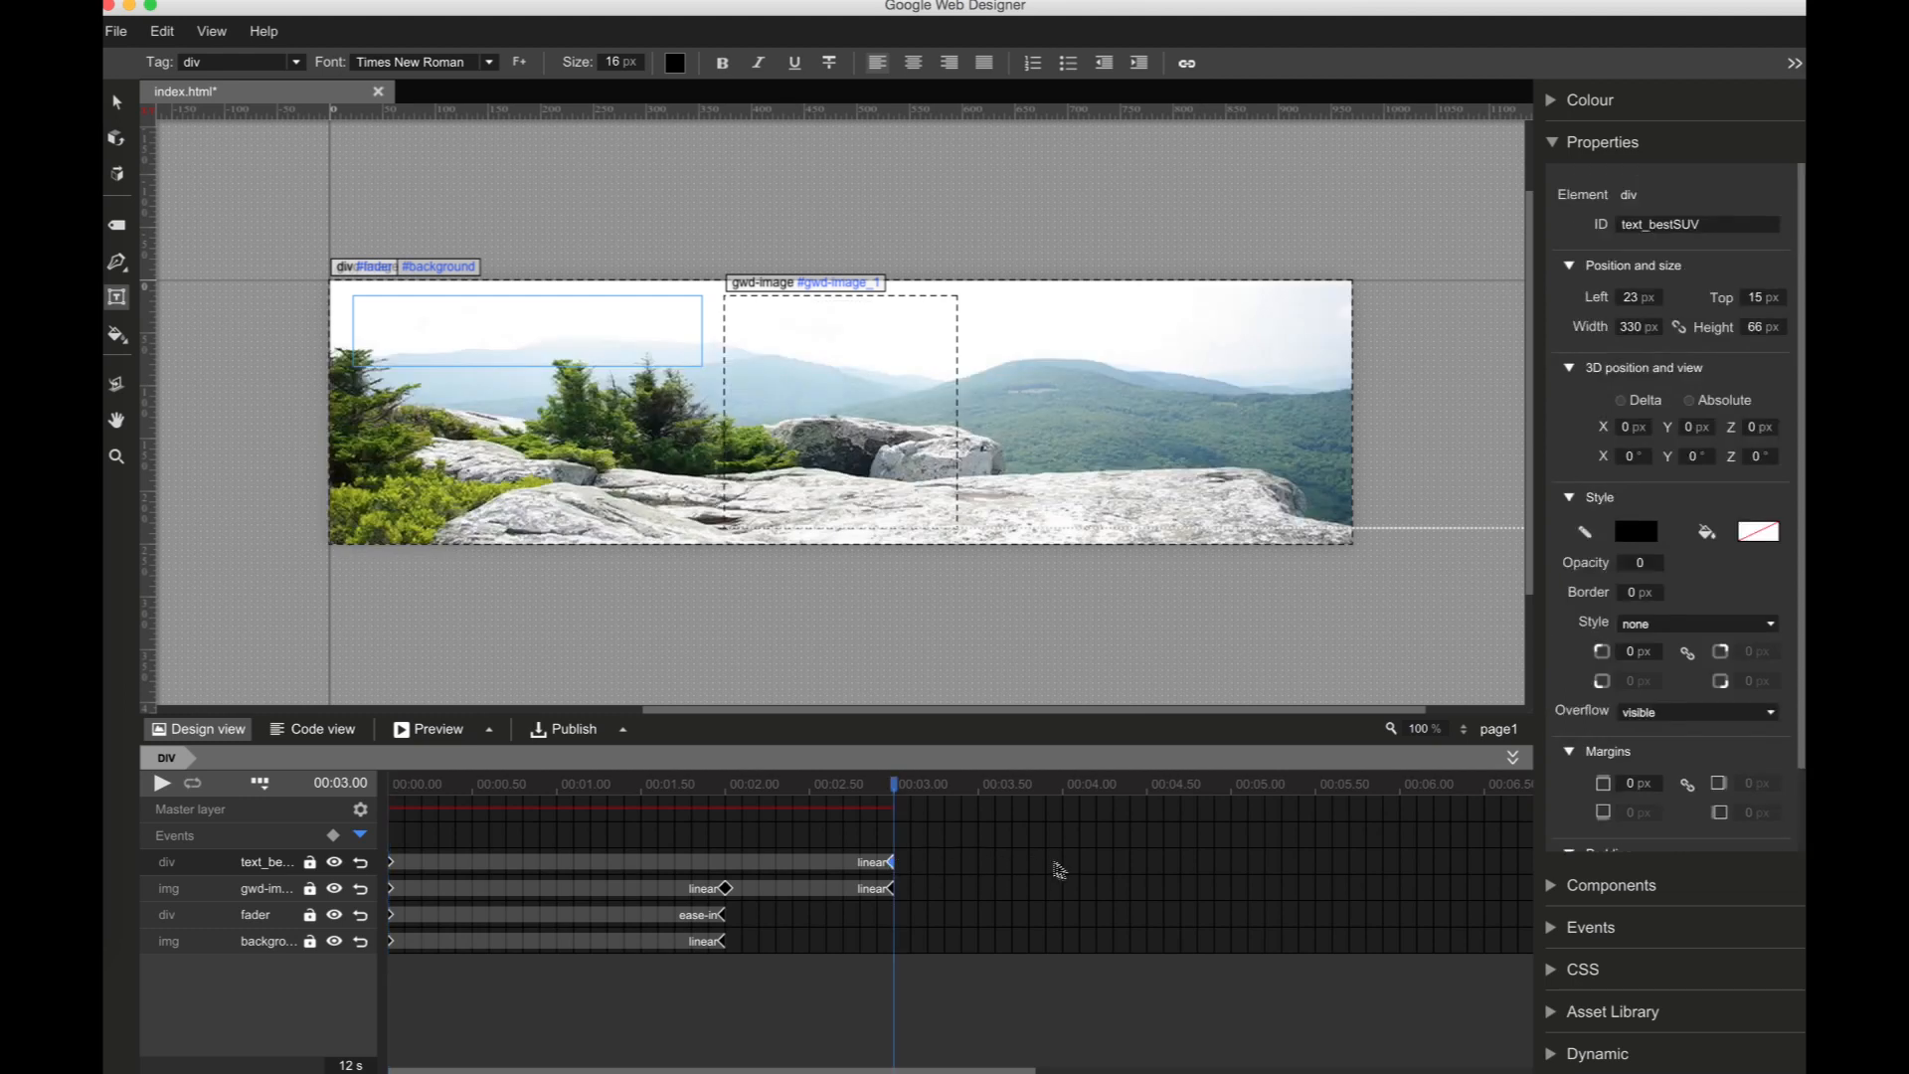
Step: Insert a keyframe at 4 s on the text_bestSUV layer and set the text's opacity to 1 there
right_click(1068, 870)
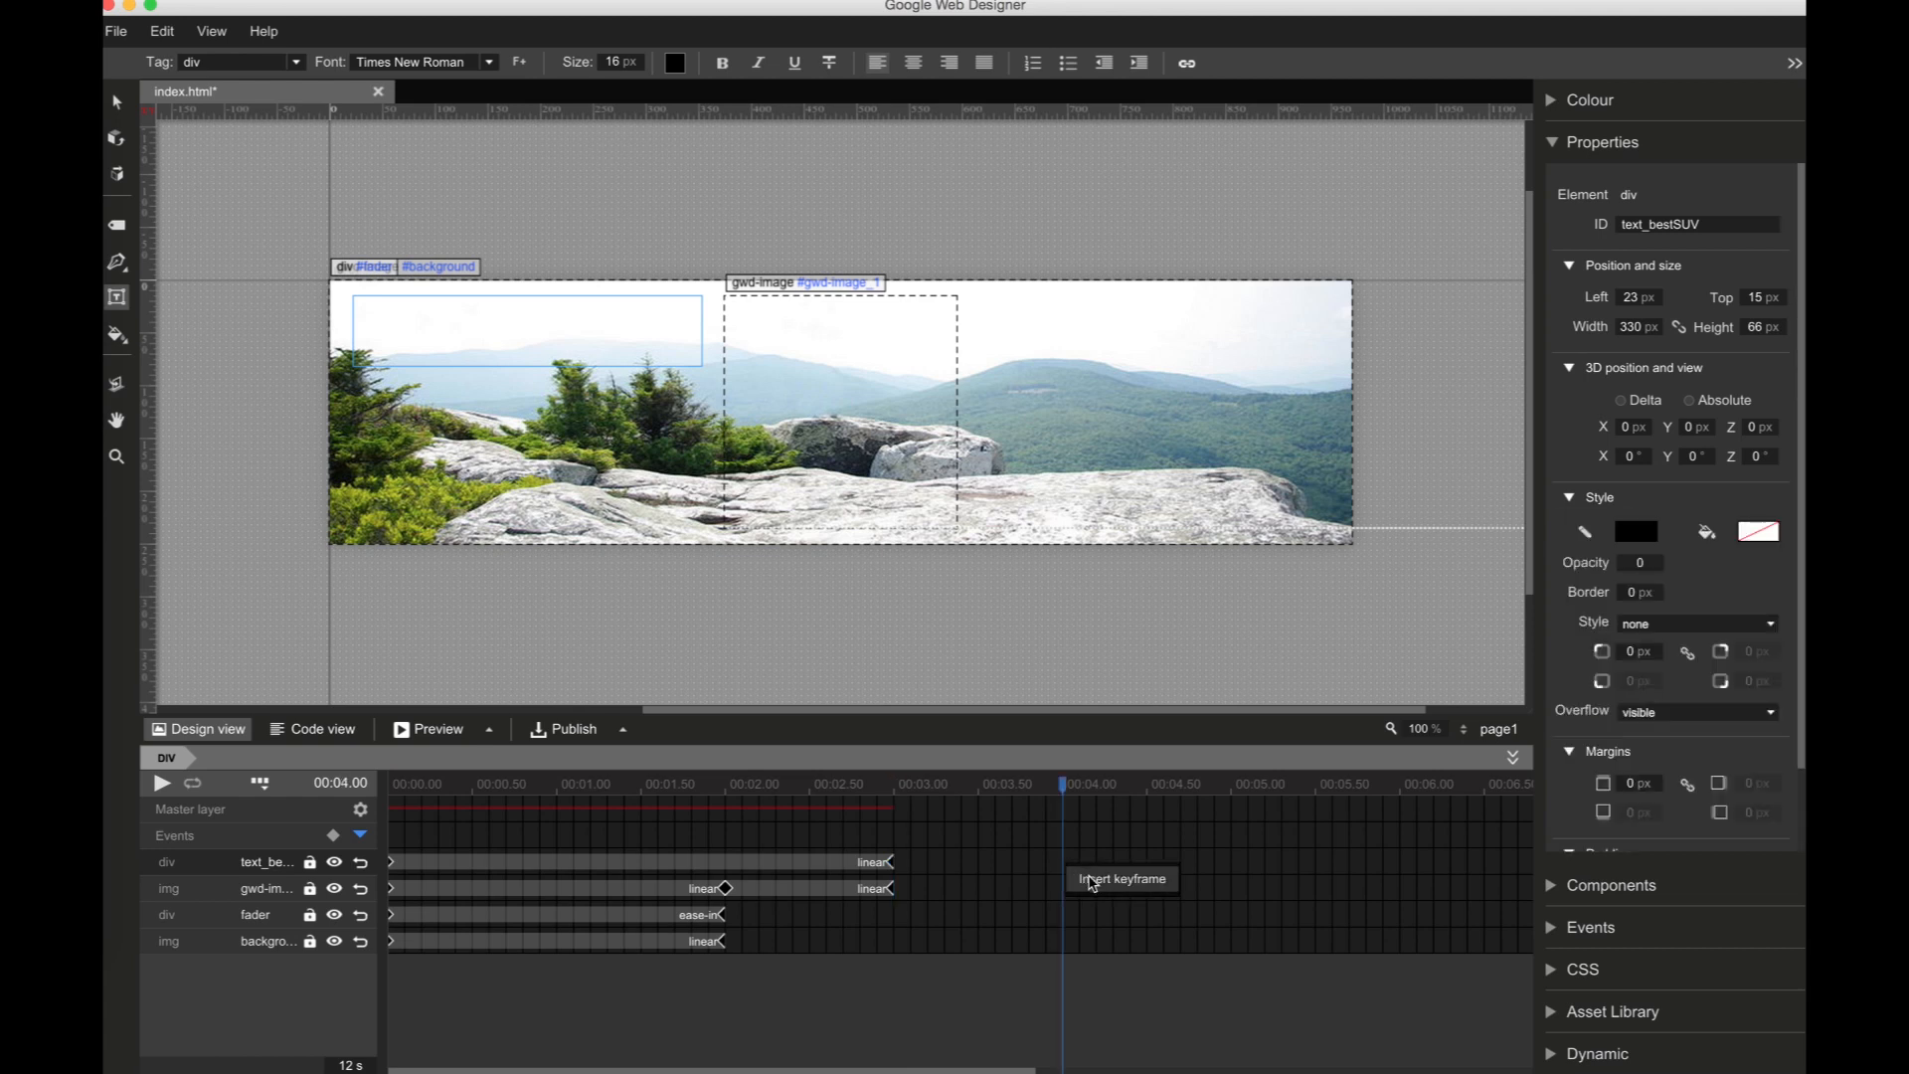
left_click(1092, 880)
left_click(1643, 563)
type("1")
key("Return")
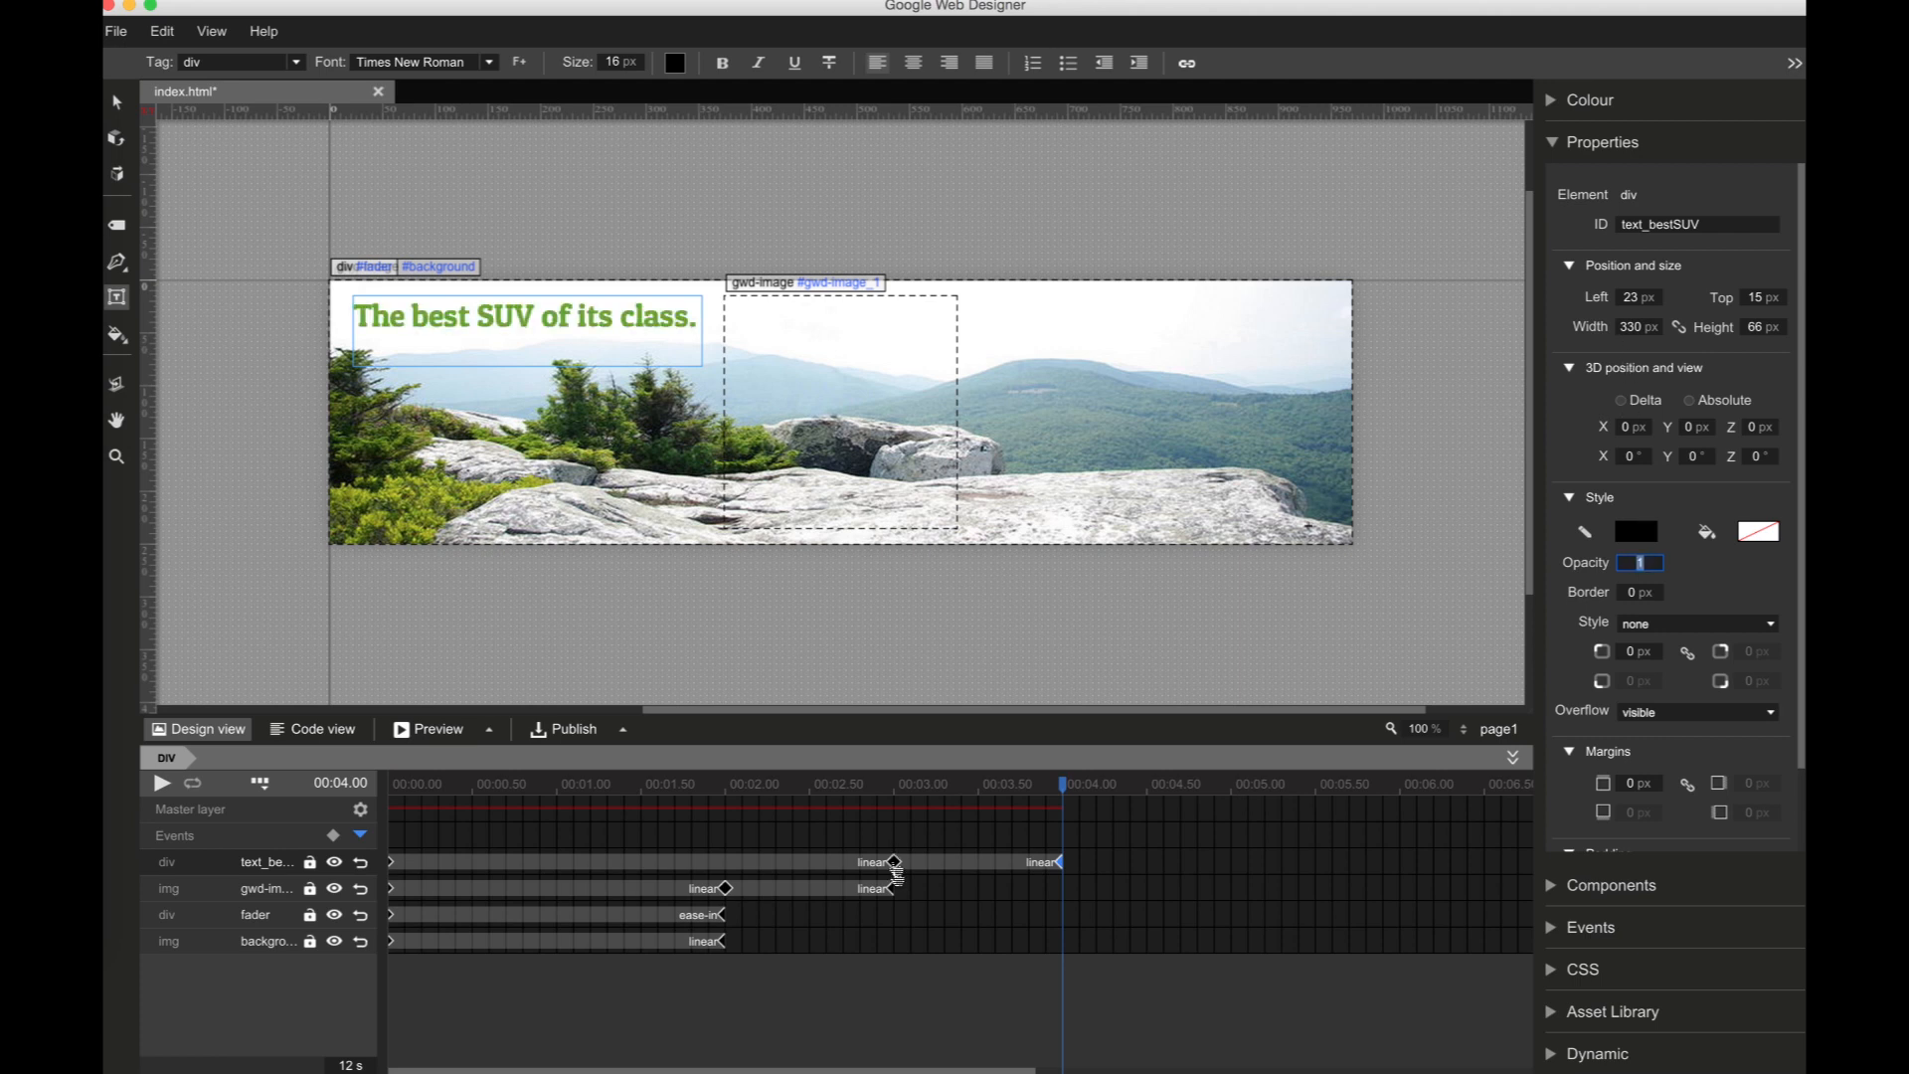
Step: At the 3 s keyframe of text_bestSUV, set the text's 3D X position to -370 px, outside the banner
left_click(895, 863)
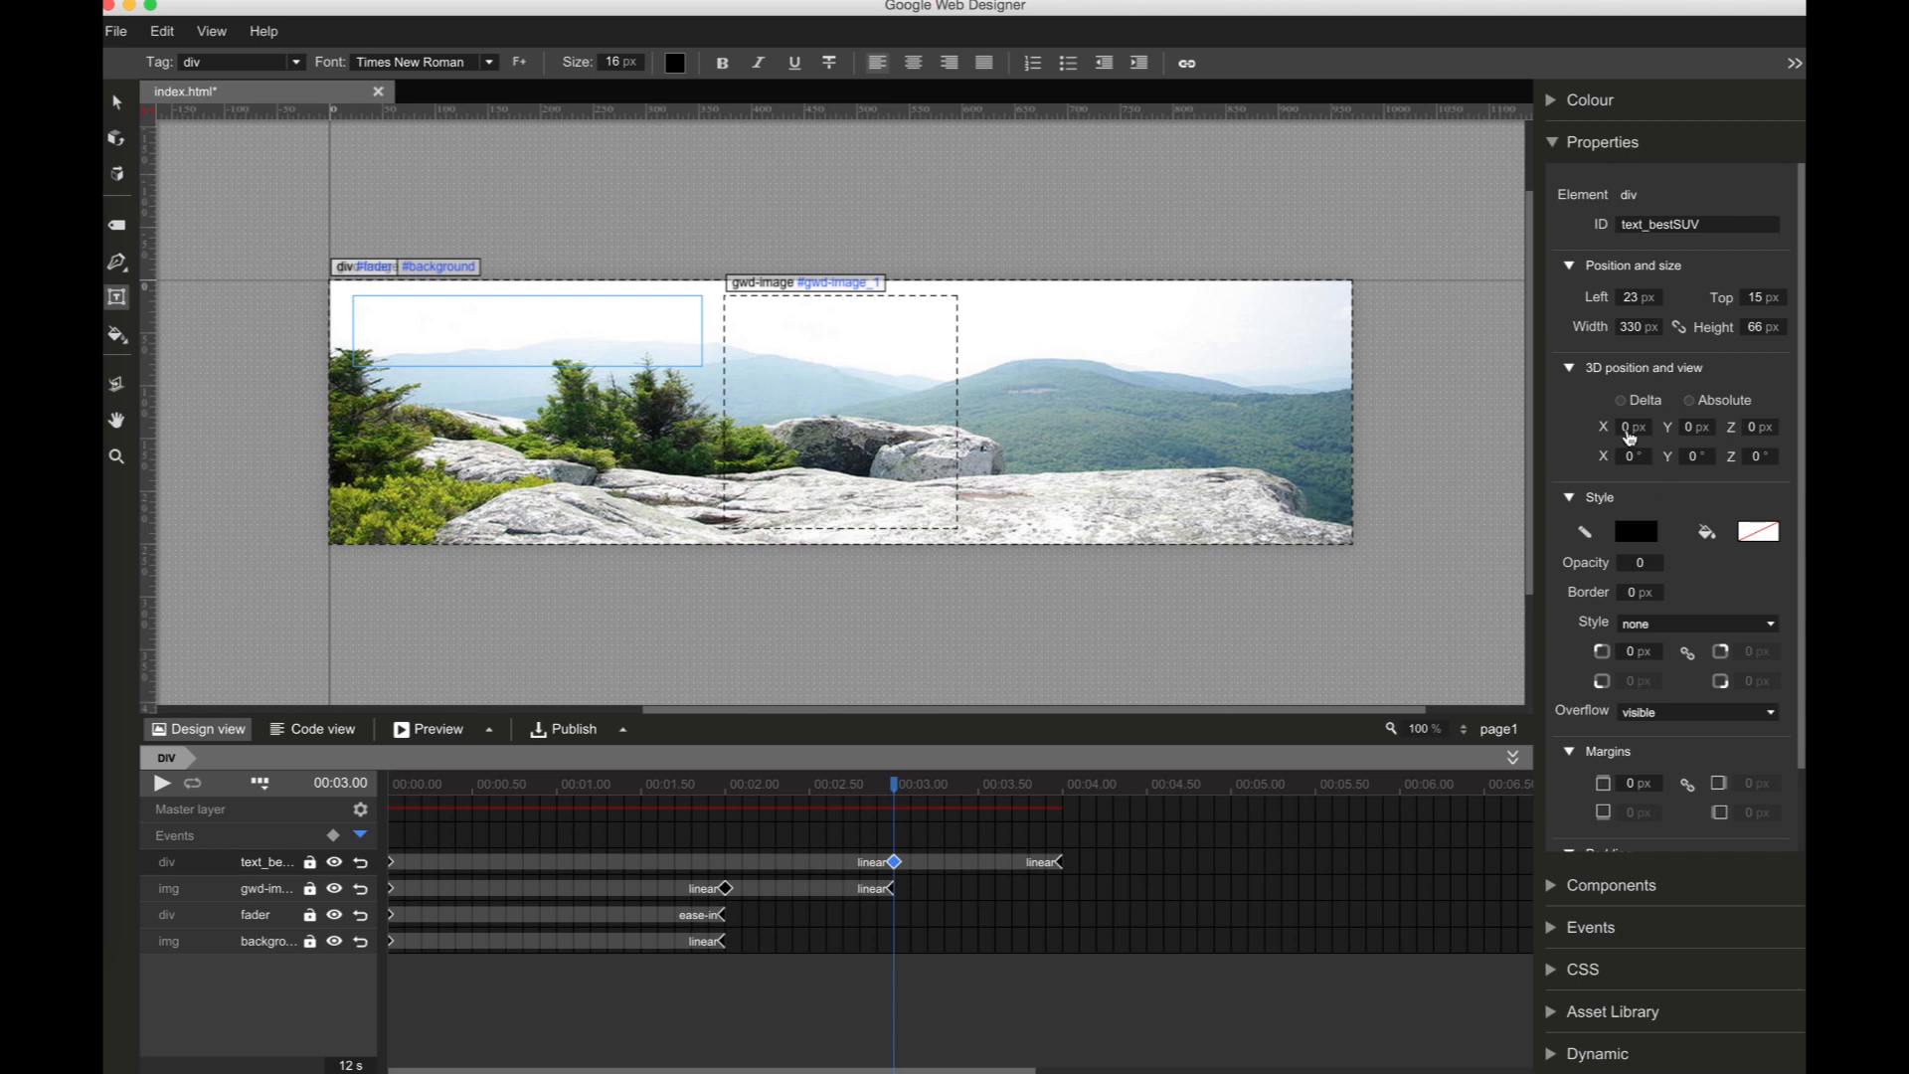
left_click(1637, 298)
left_click(1629, 427)
left_click(1696, 426)
left_click(1625, 430)
left_click_drag(1627, 433, 1675, 828)
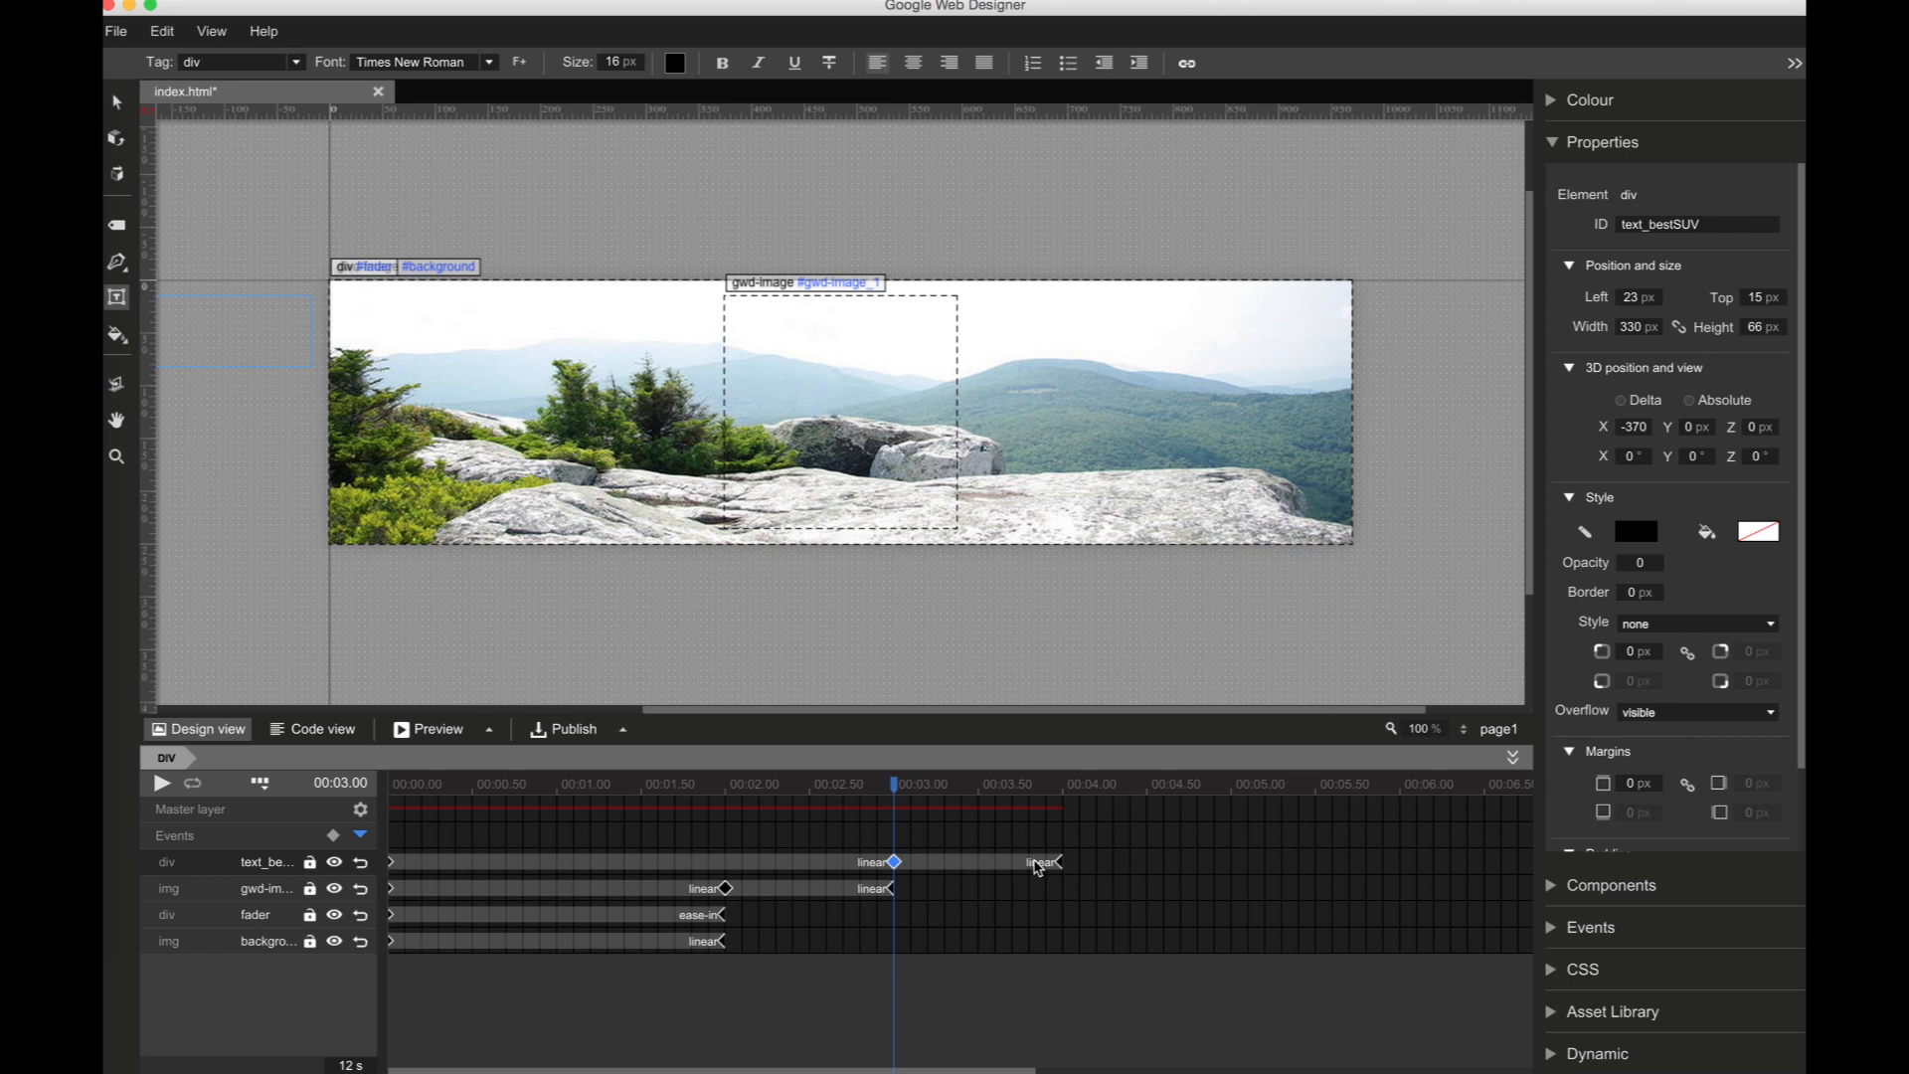
Step: Open the easing settings for the text_bestSUV segment between 3 s and 4 s
right_click(1038, 868)
left_click(1069, 906)
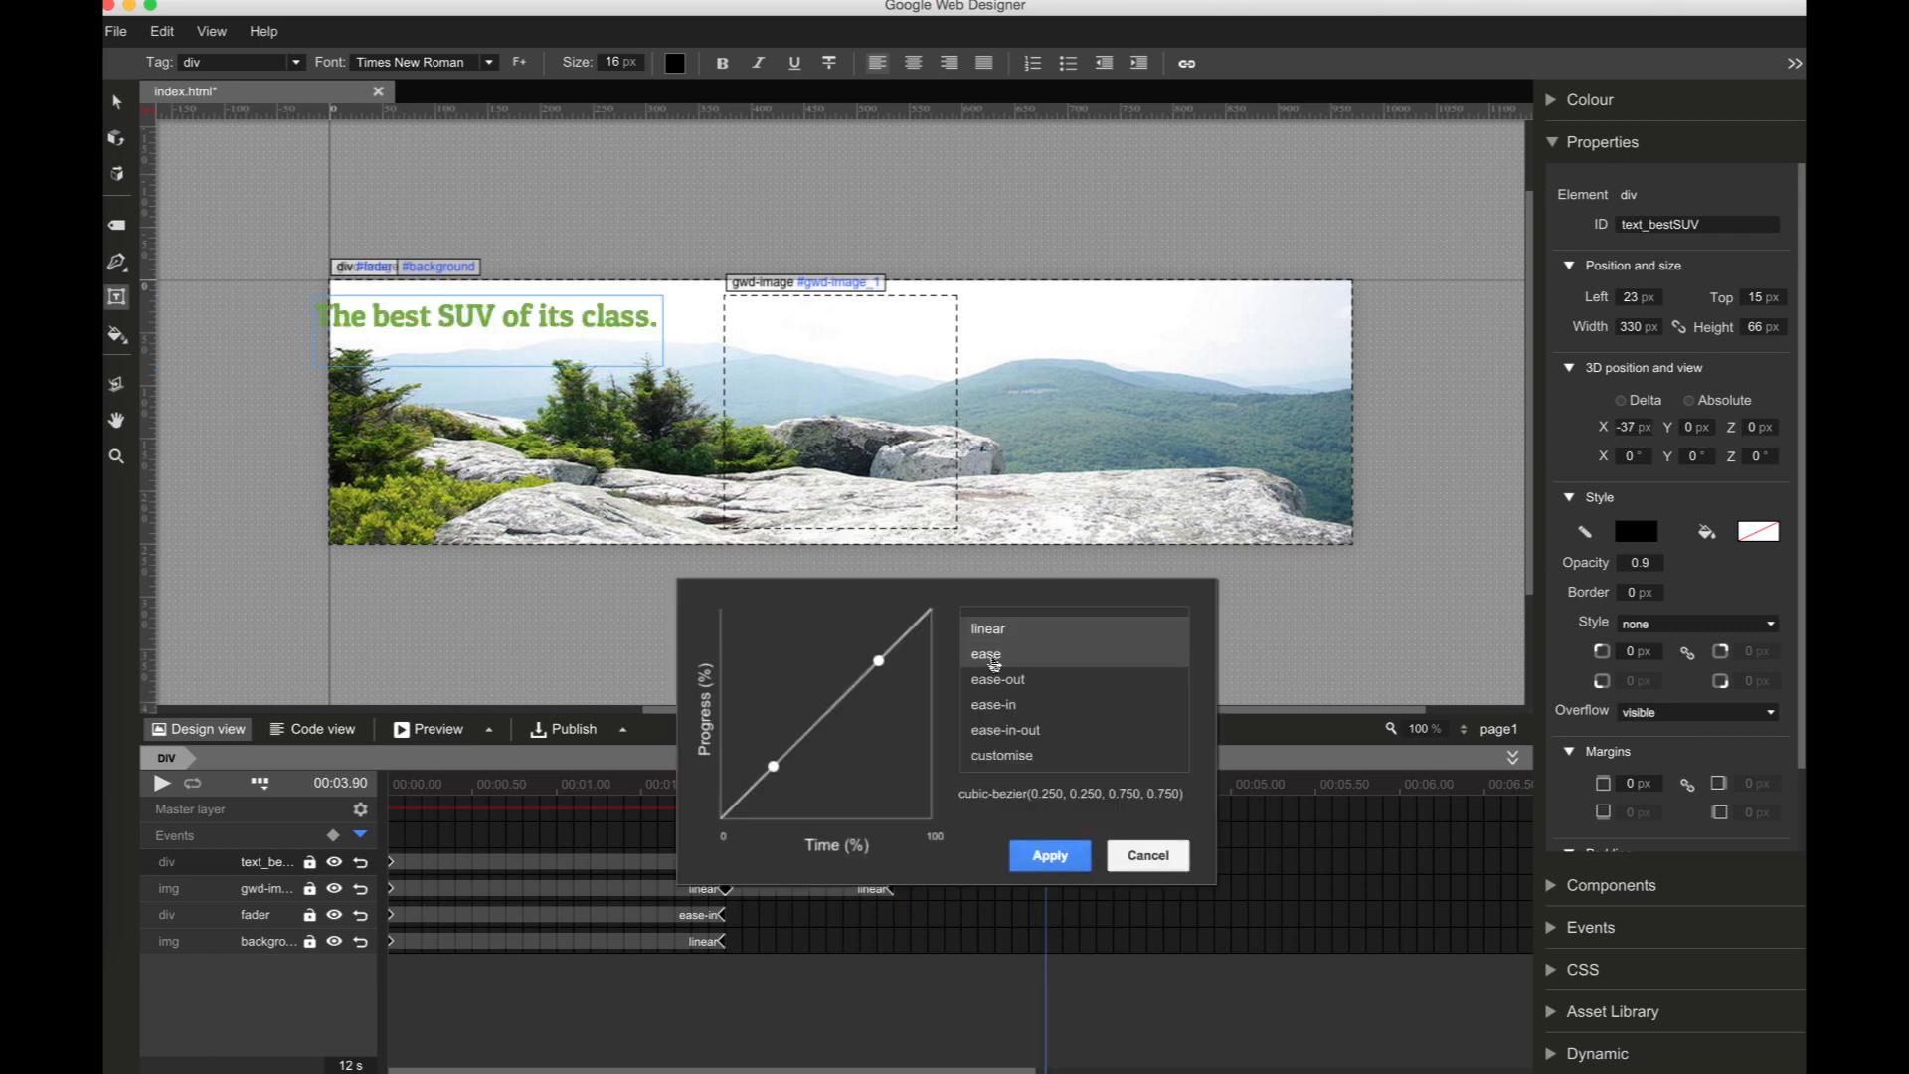
Step: Try the ease, ease-out, ease-in and ease-in-out presets and a customised S-shaped curve
left_click(995, 664)
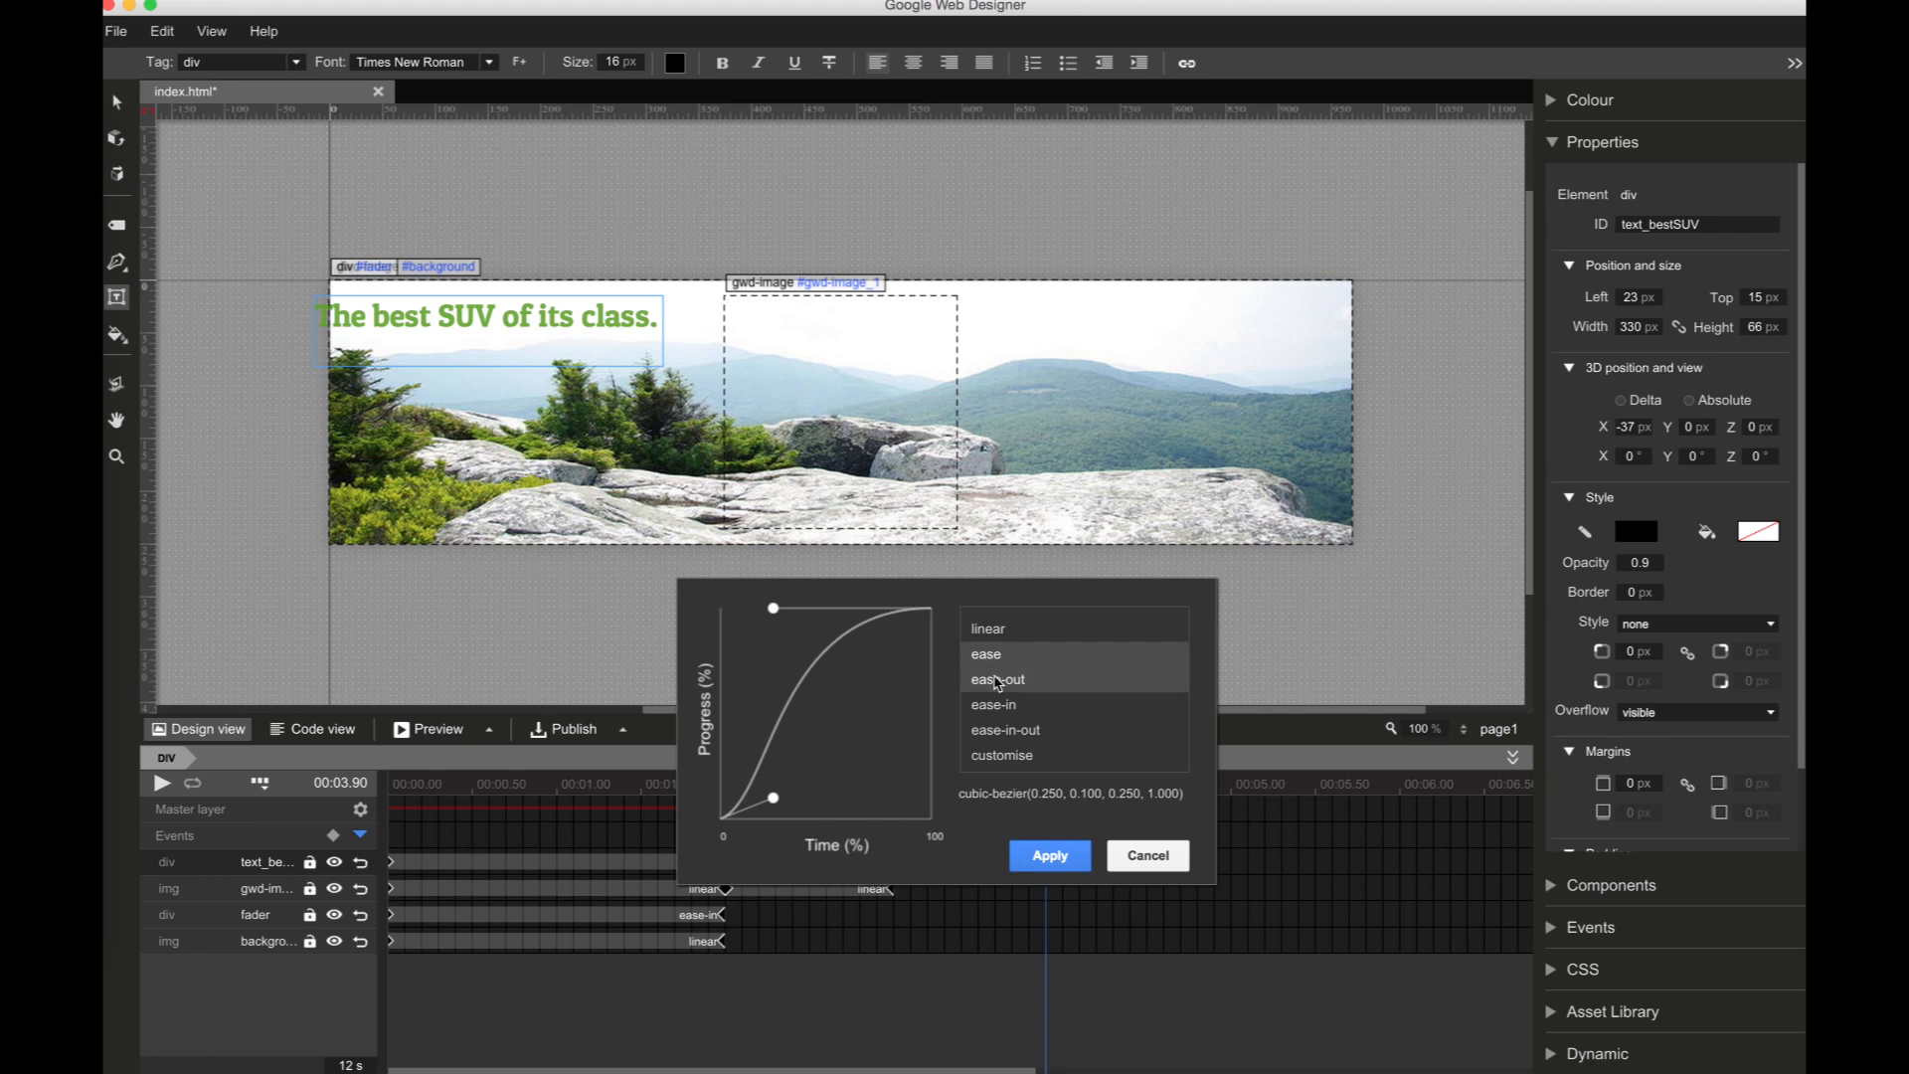
left_click(997, 682)
left_click(999, 708)
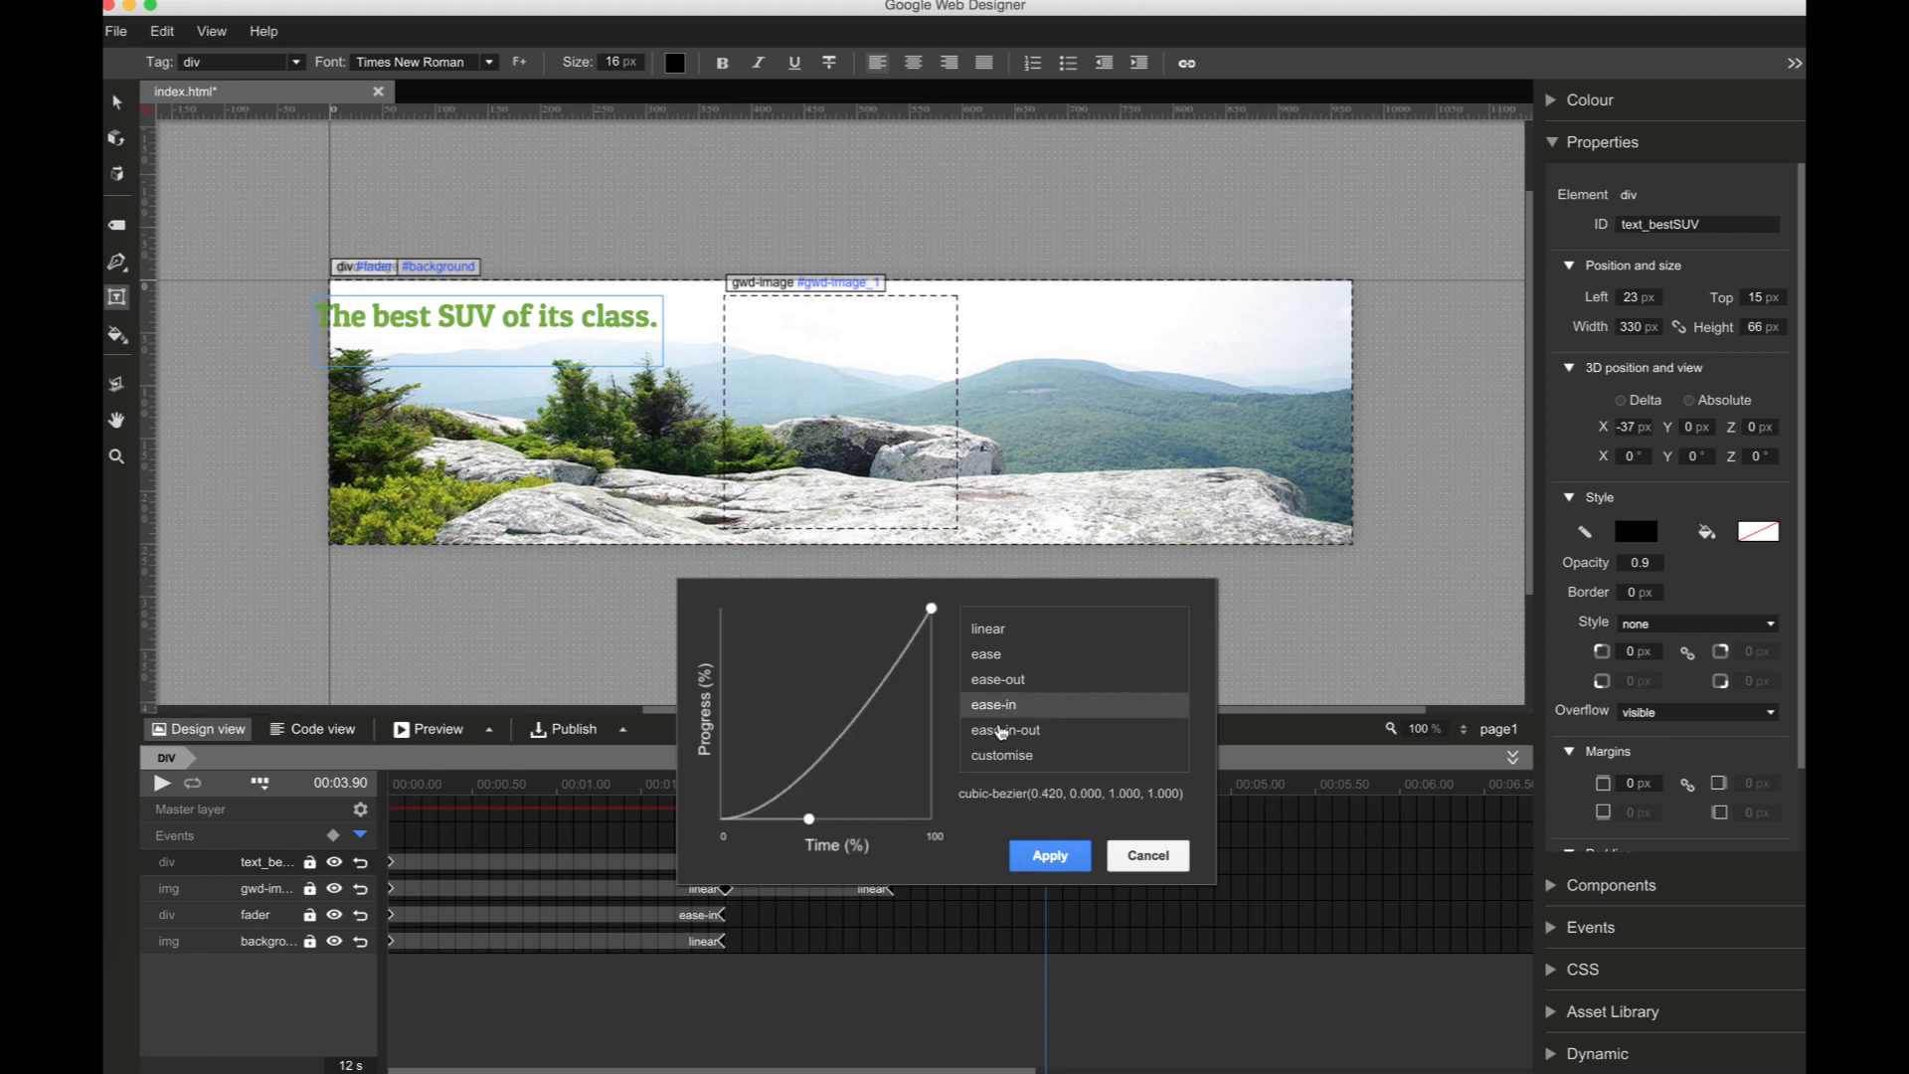
left_click(1002, 733)
left_click(1006, 759)
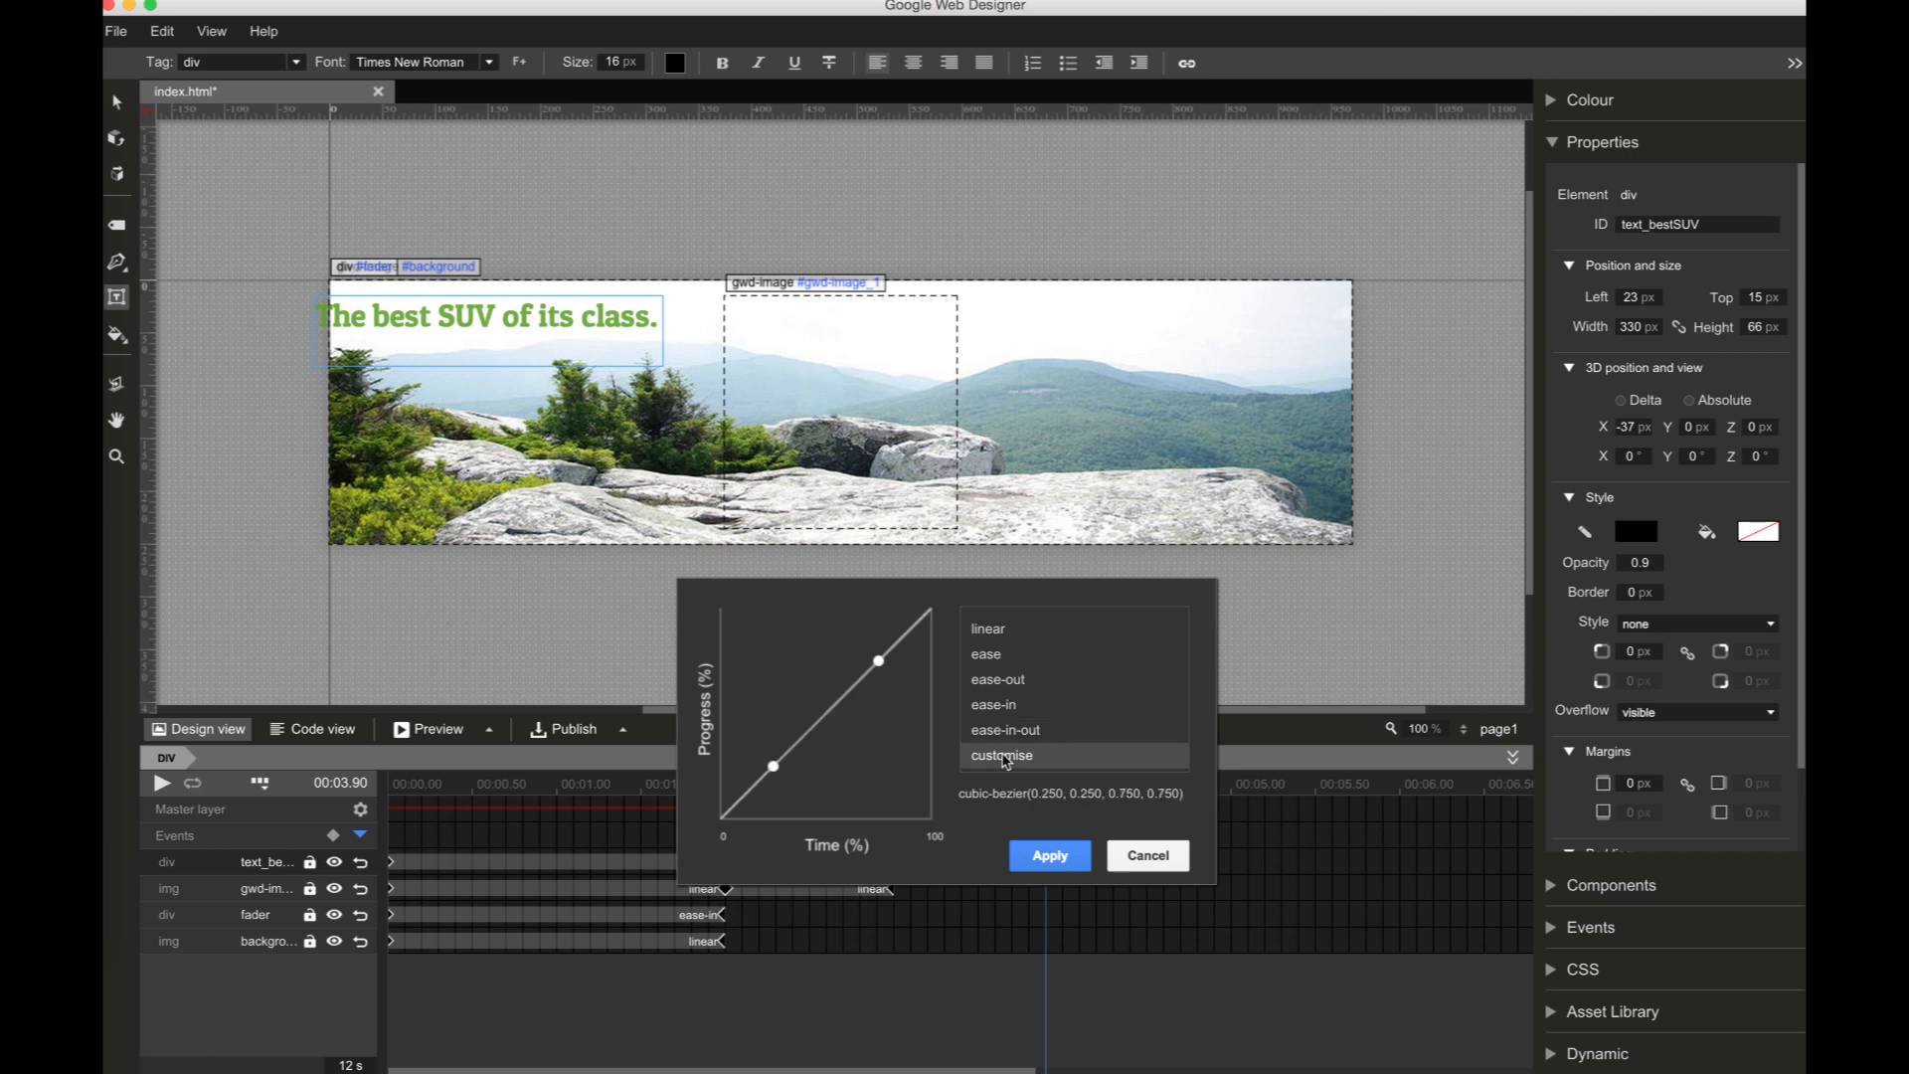
left_click_drag(774, 767, 890, 839)
left_click_drag(881, 665, 755, 663)
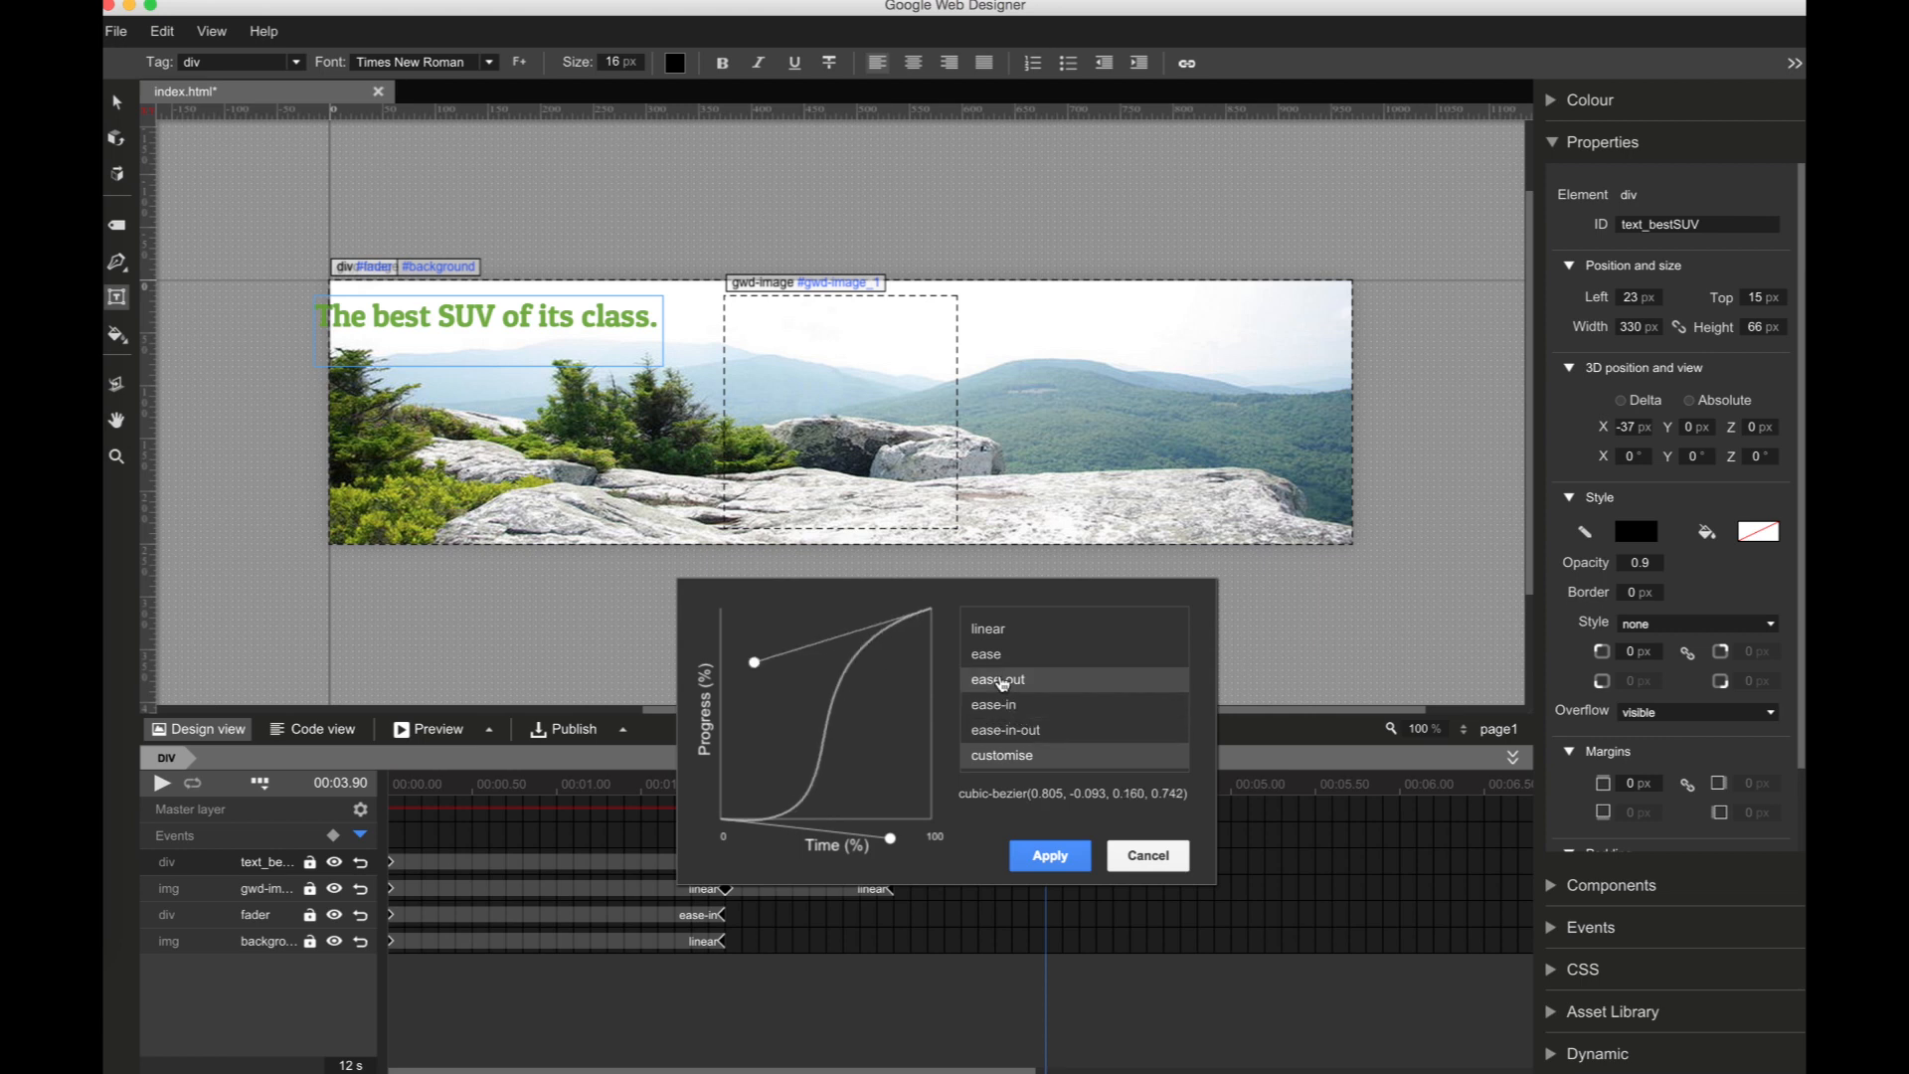
Step: Apply a customised ease-out curve of about cubic-bezier(0.000, 0.000, 0.290, 1.002) to the headline's 3 s to 4 s segment
left_click(1003, 682)
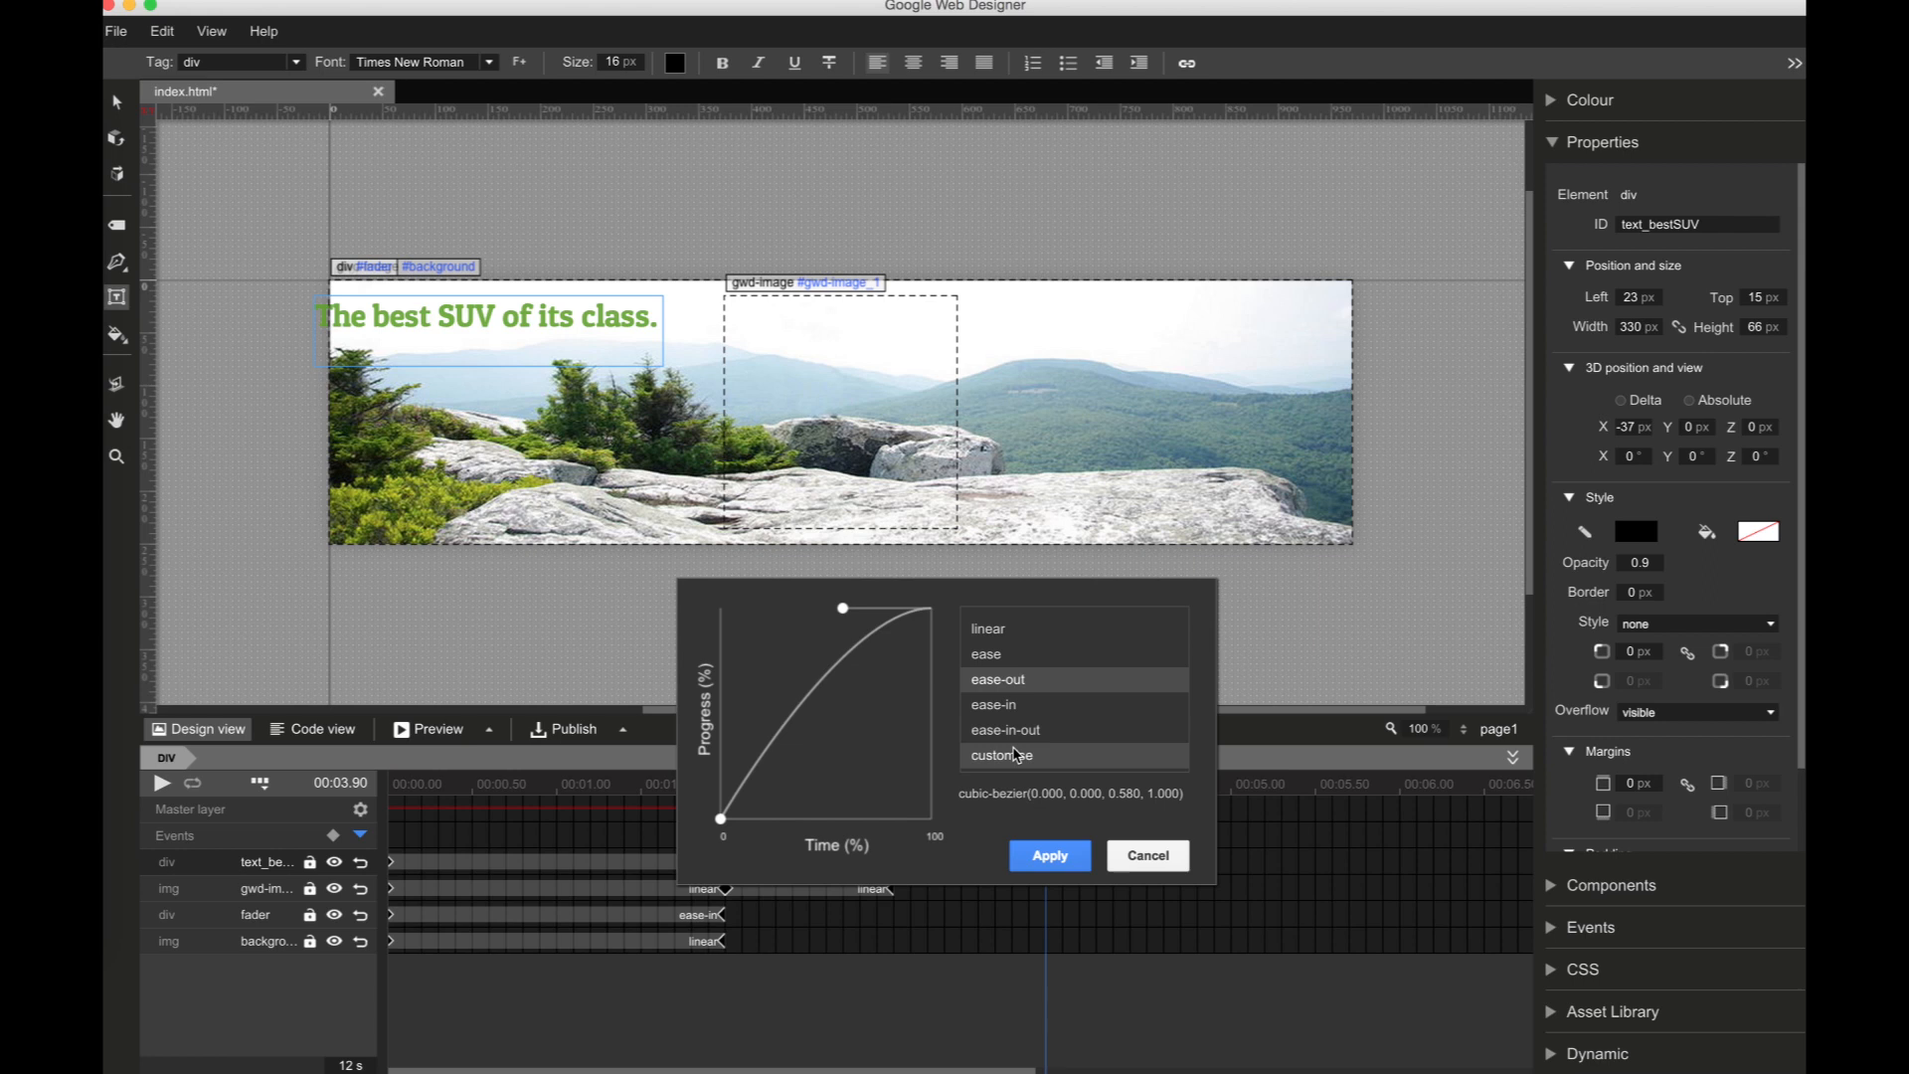
left_click_drag(844, 610, 790, 613)
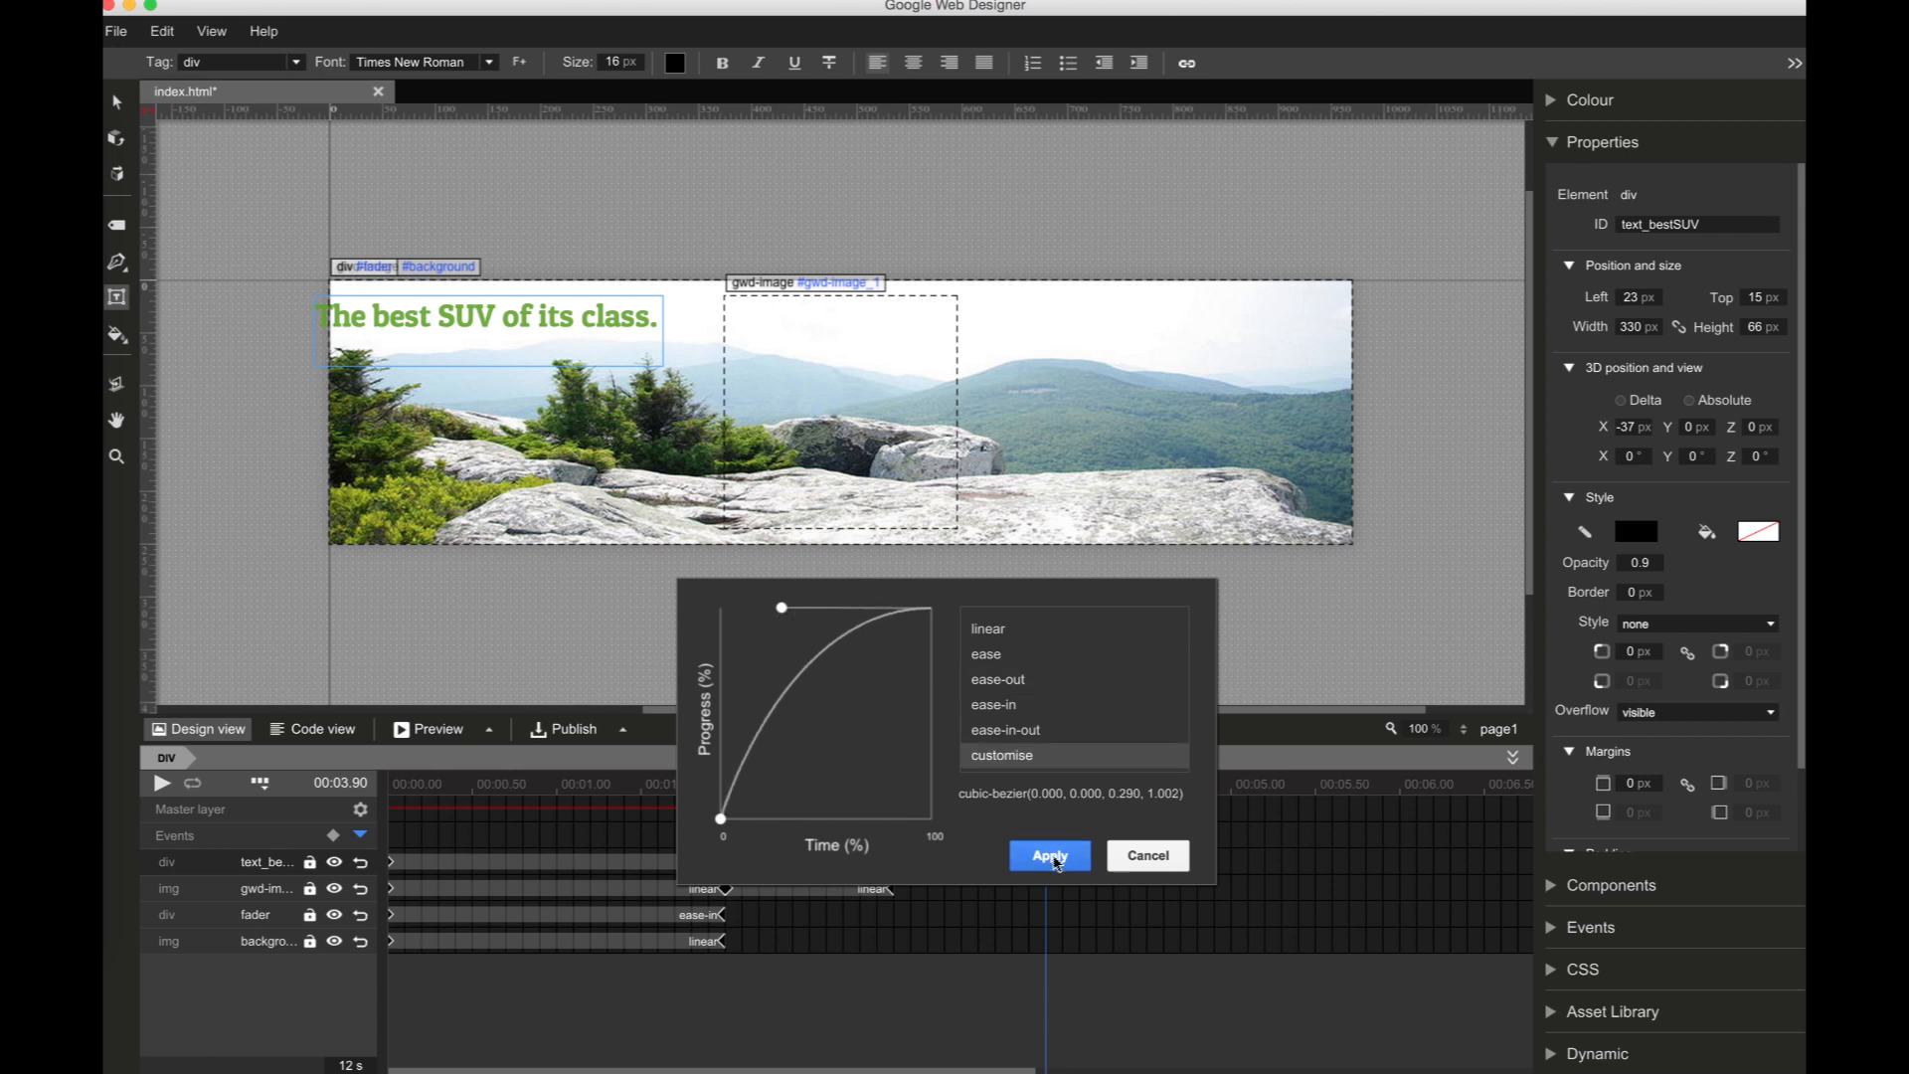
left_click(1054, 860)
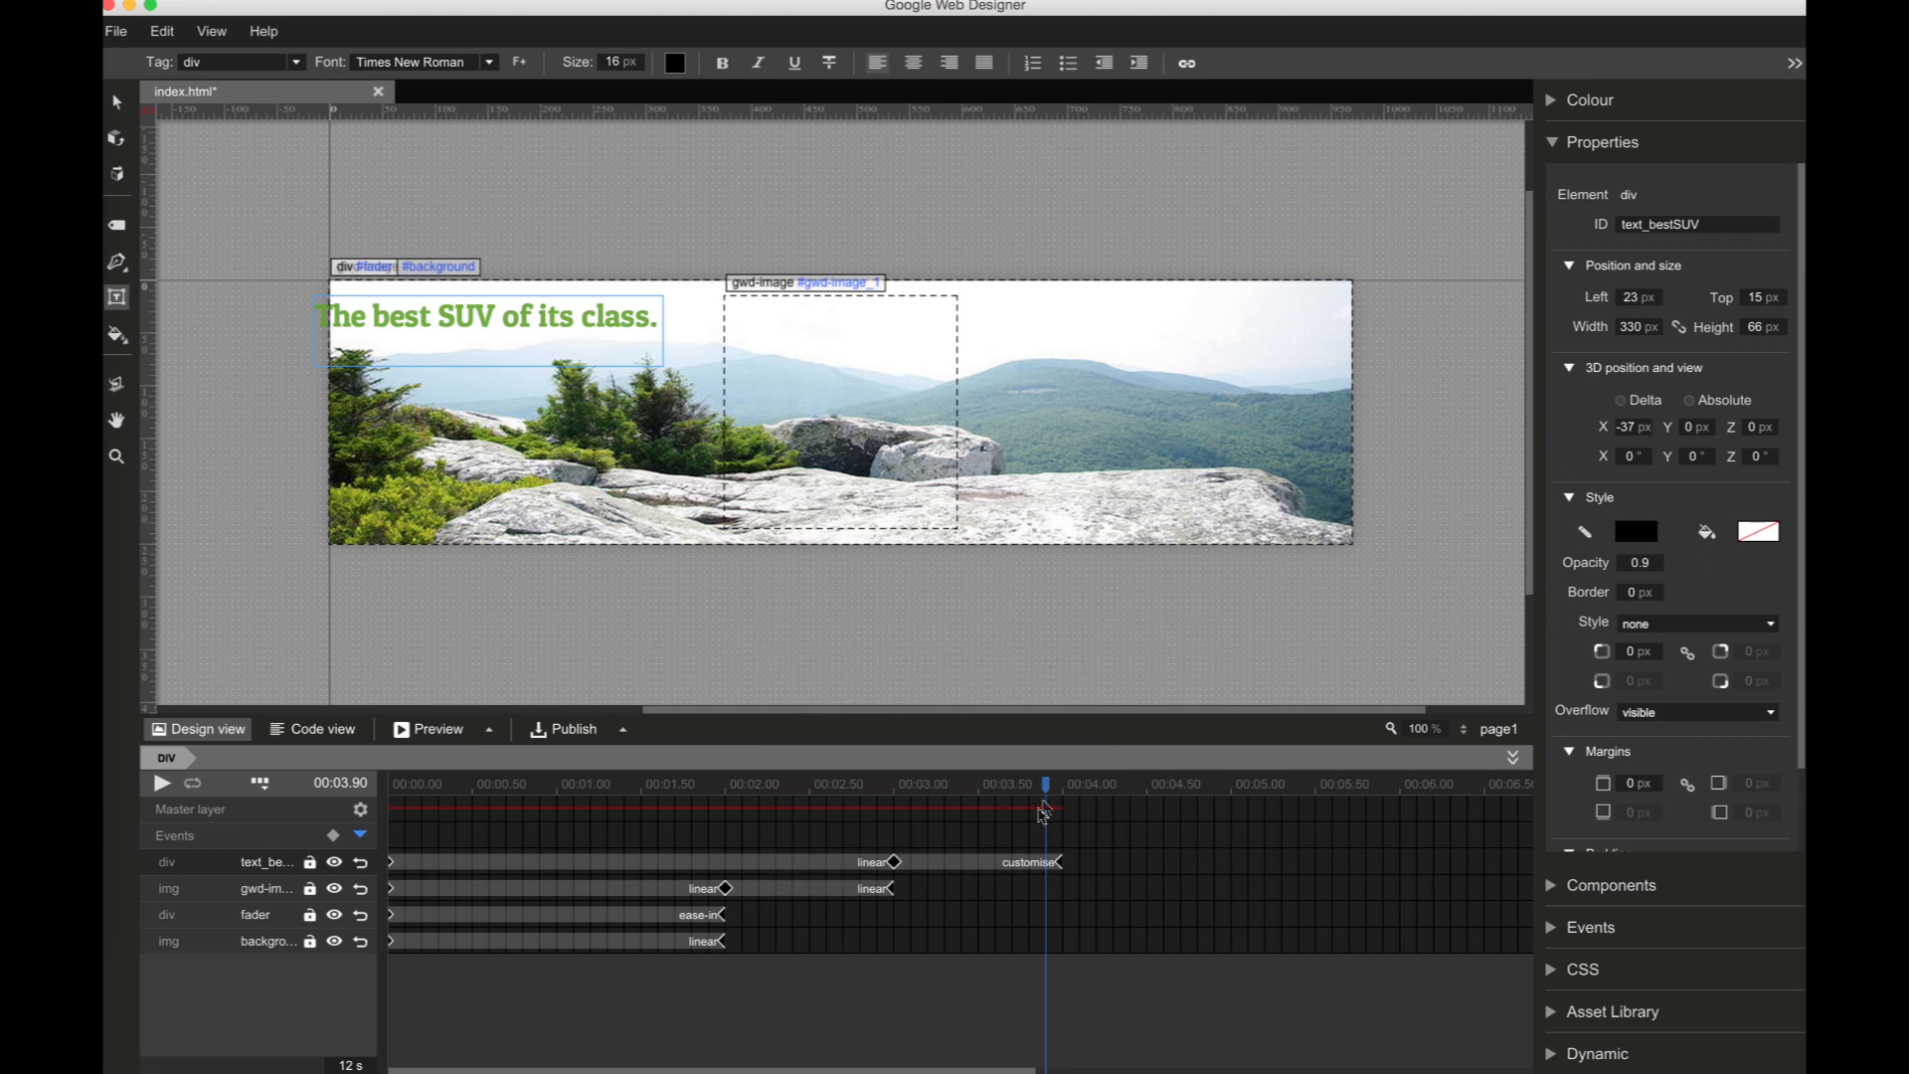
Step: Insert keyframes at 4.7 s and 5.3 s on the text_bestSUV layer and set the text's opacity to 0 at 5.3 s
mouse_move(1049, 793)
left_mouse_down()
mouse_move(837, 807)
mouse_move(1063, 818)
left_mouse_up()
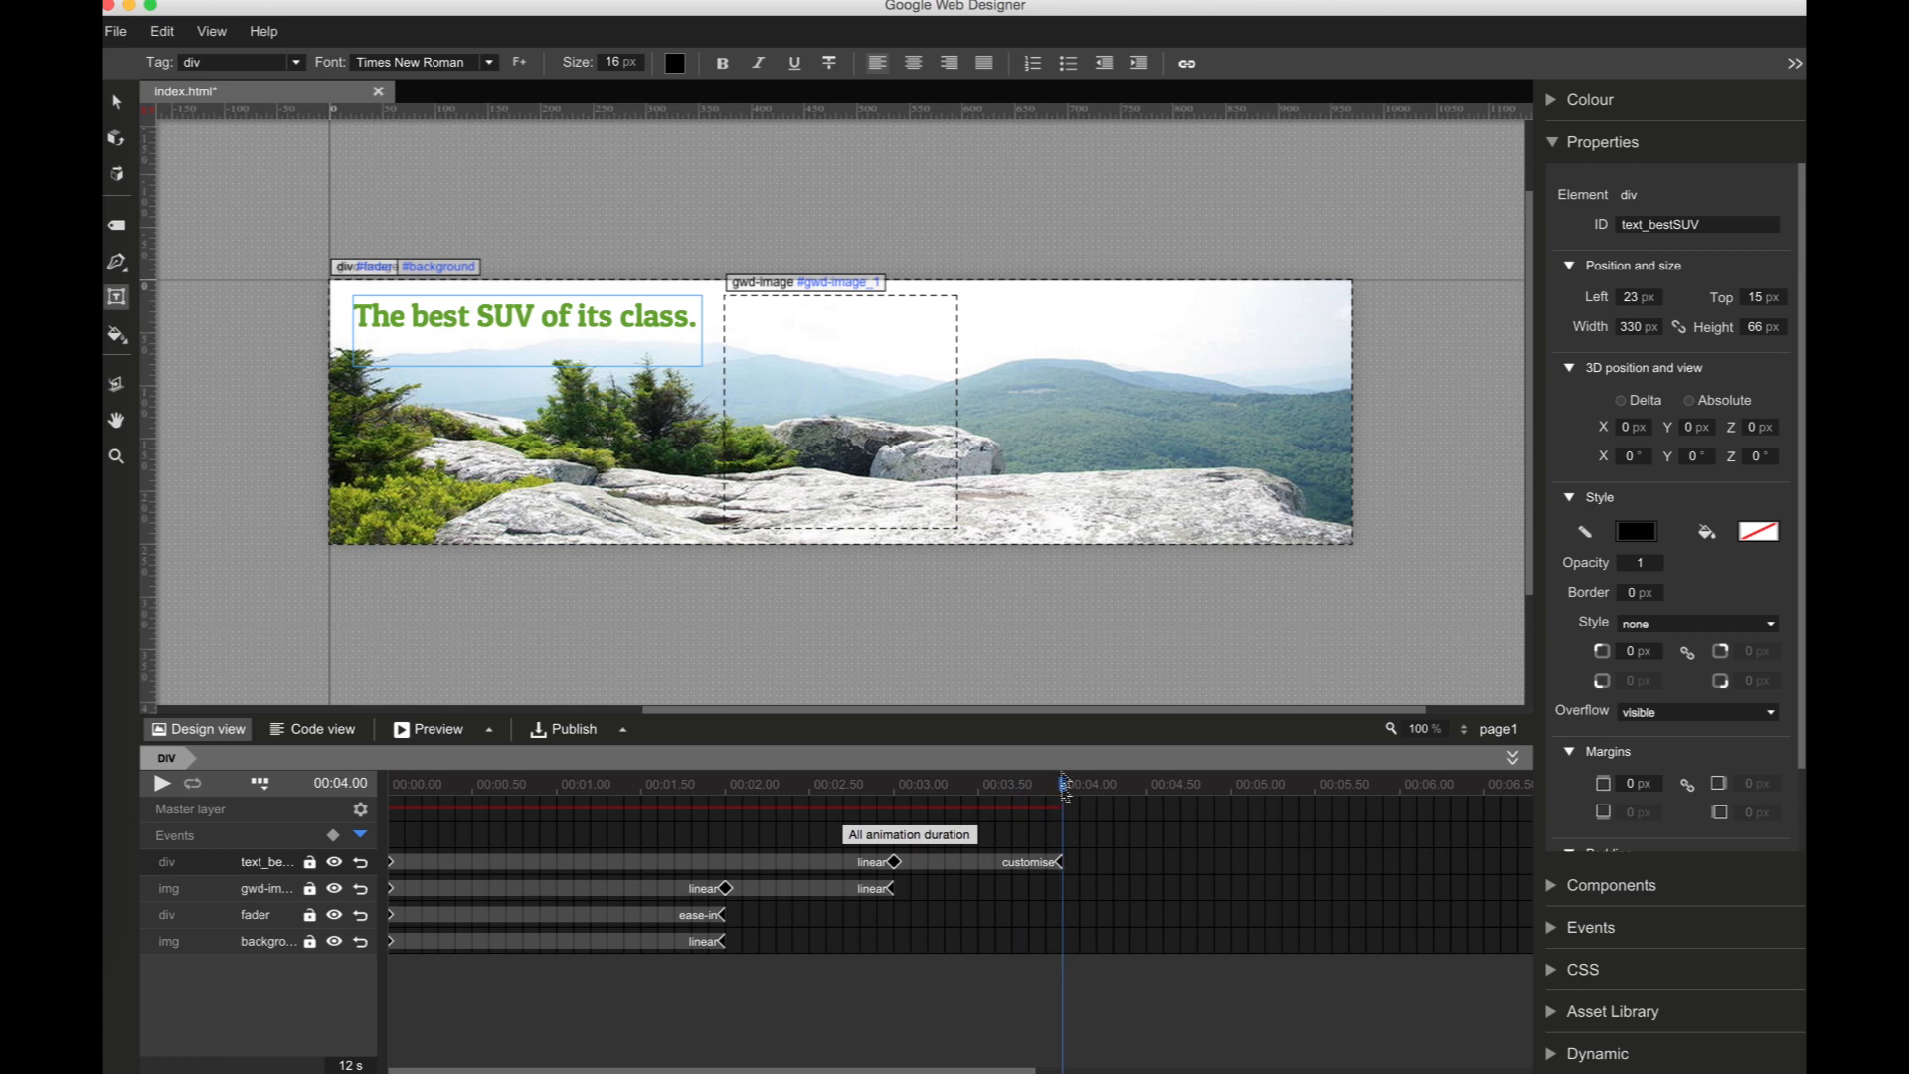
left_click(1049, 643)
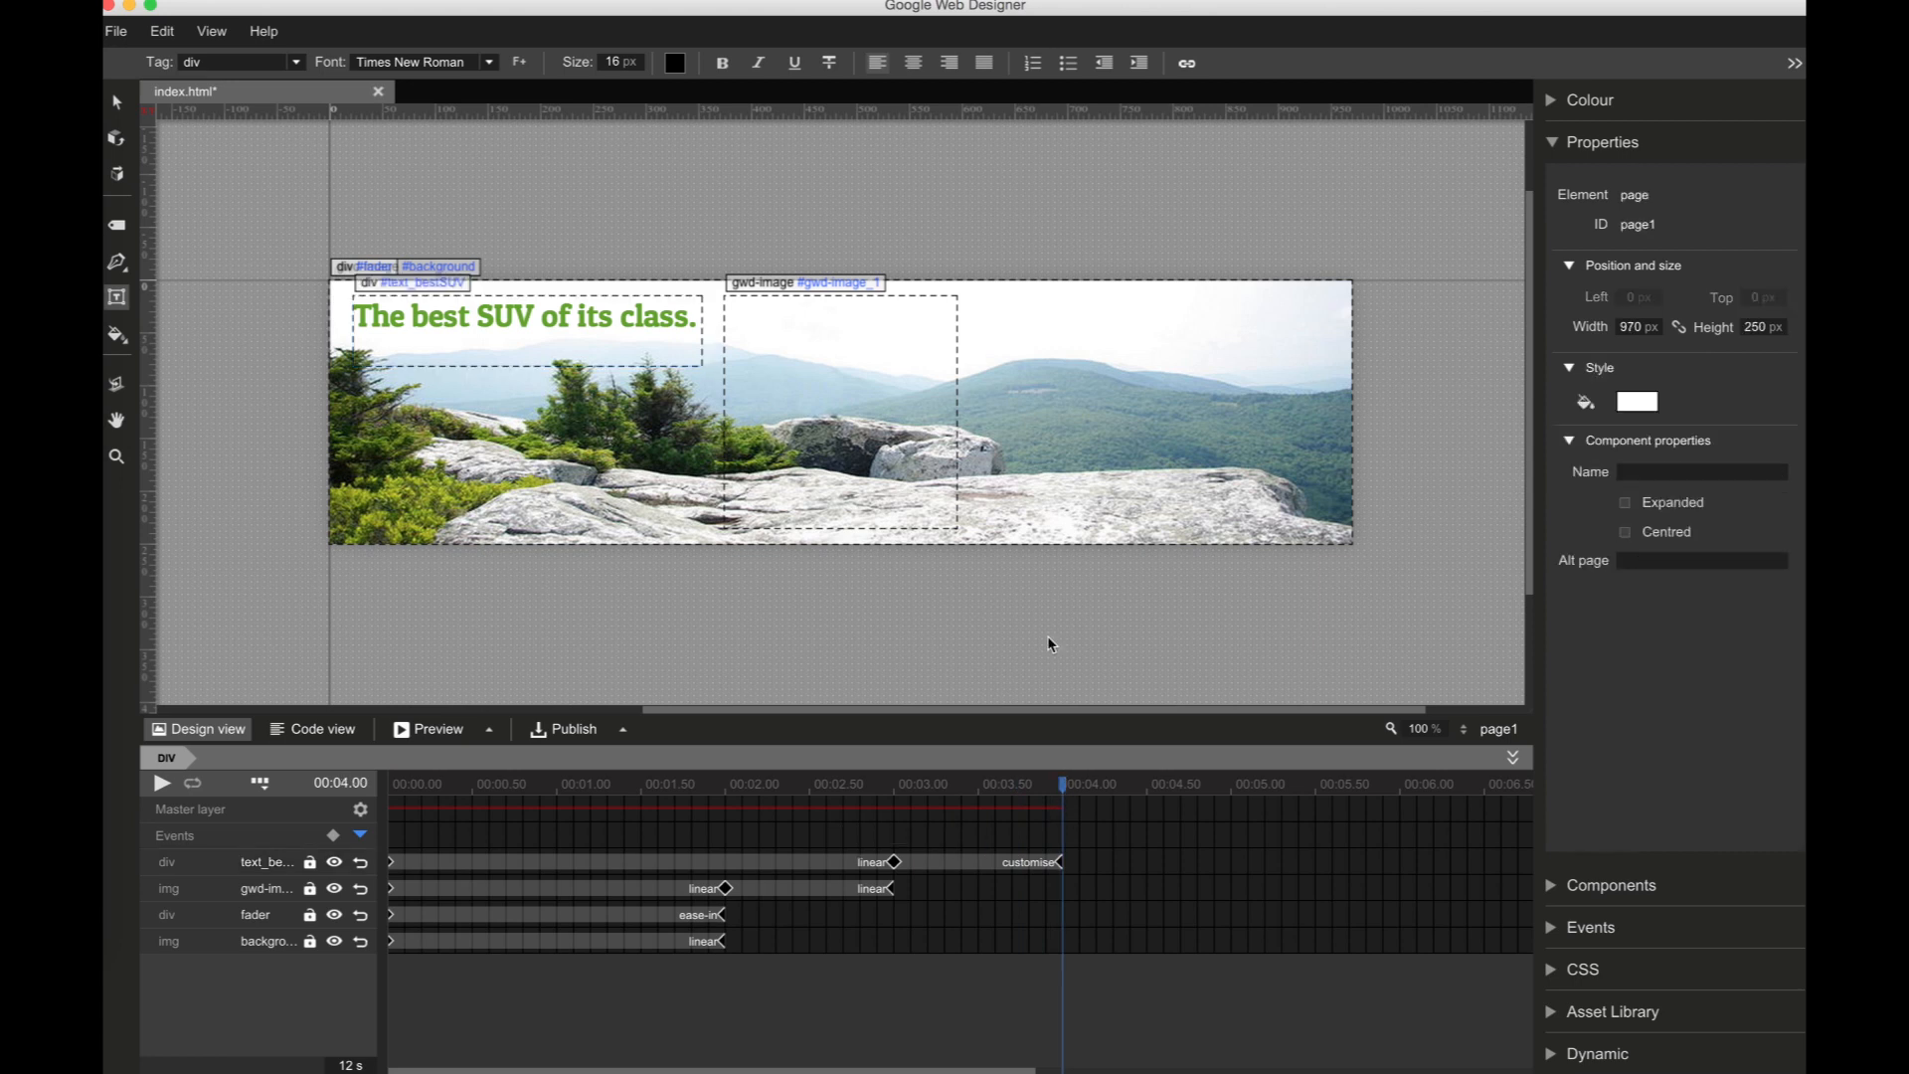
right_click(1188, 864)
left_click(1240, 875)
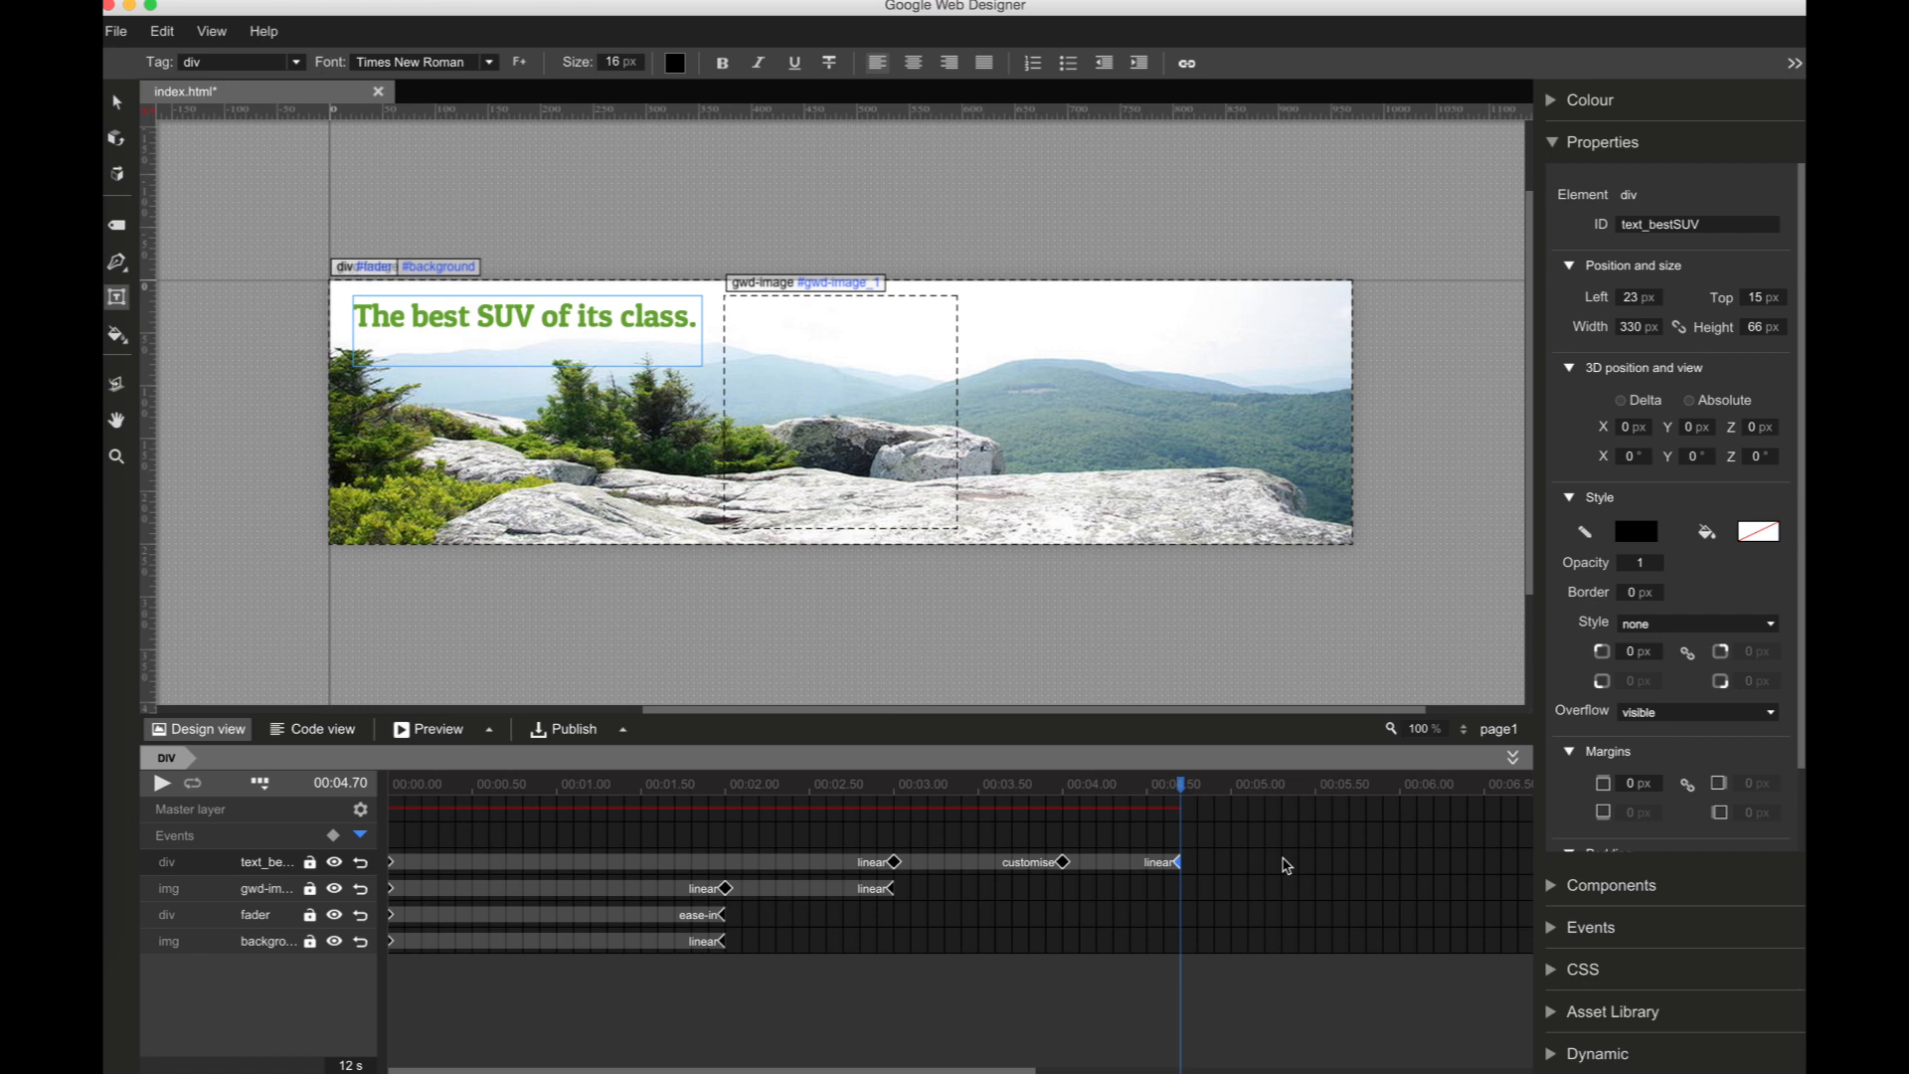
right_click(1287, 866)
left_click(1305, 877)
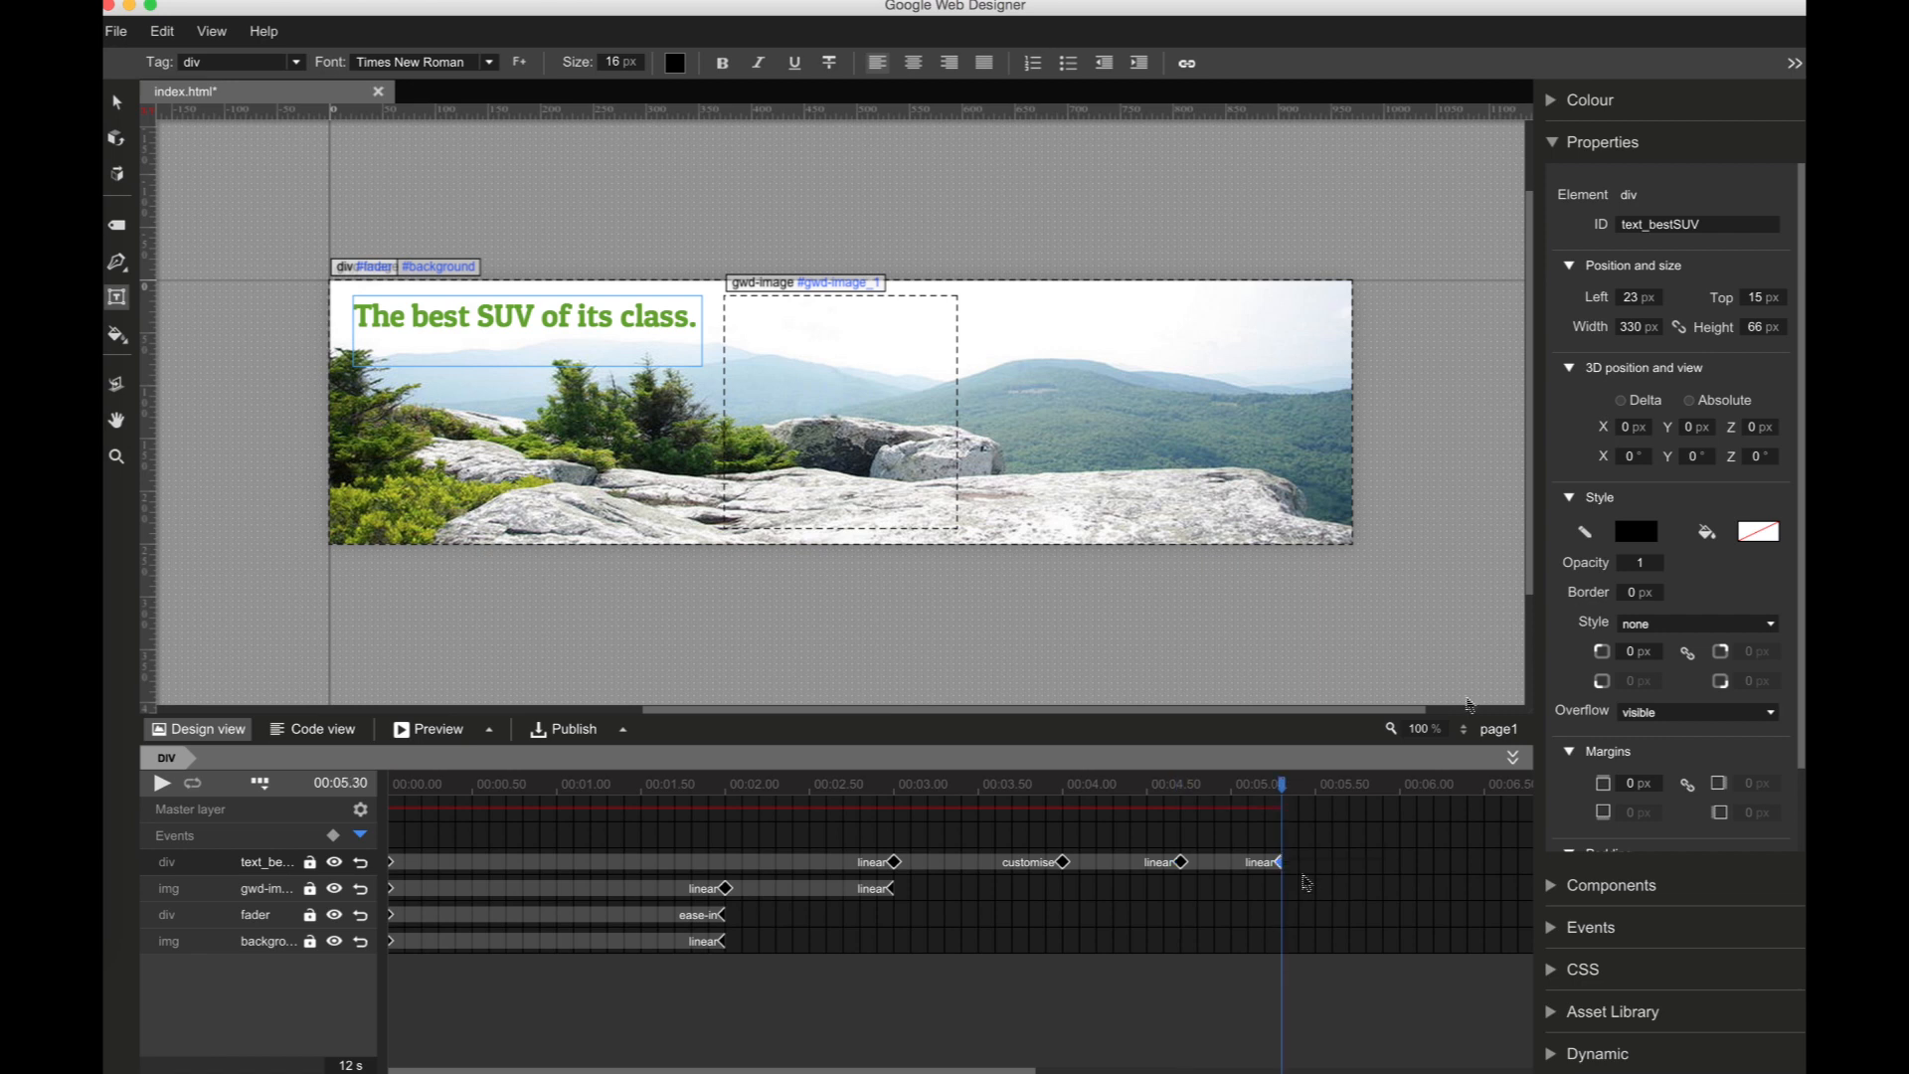
left_click_drag(1640, 564, 1568, 814)
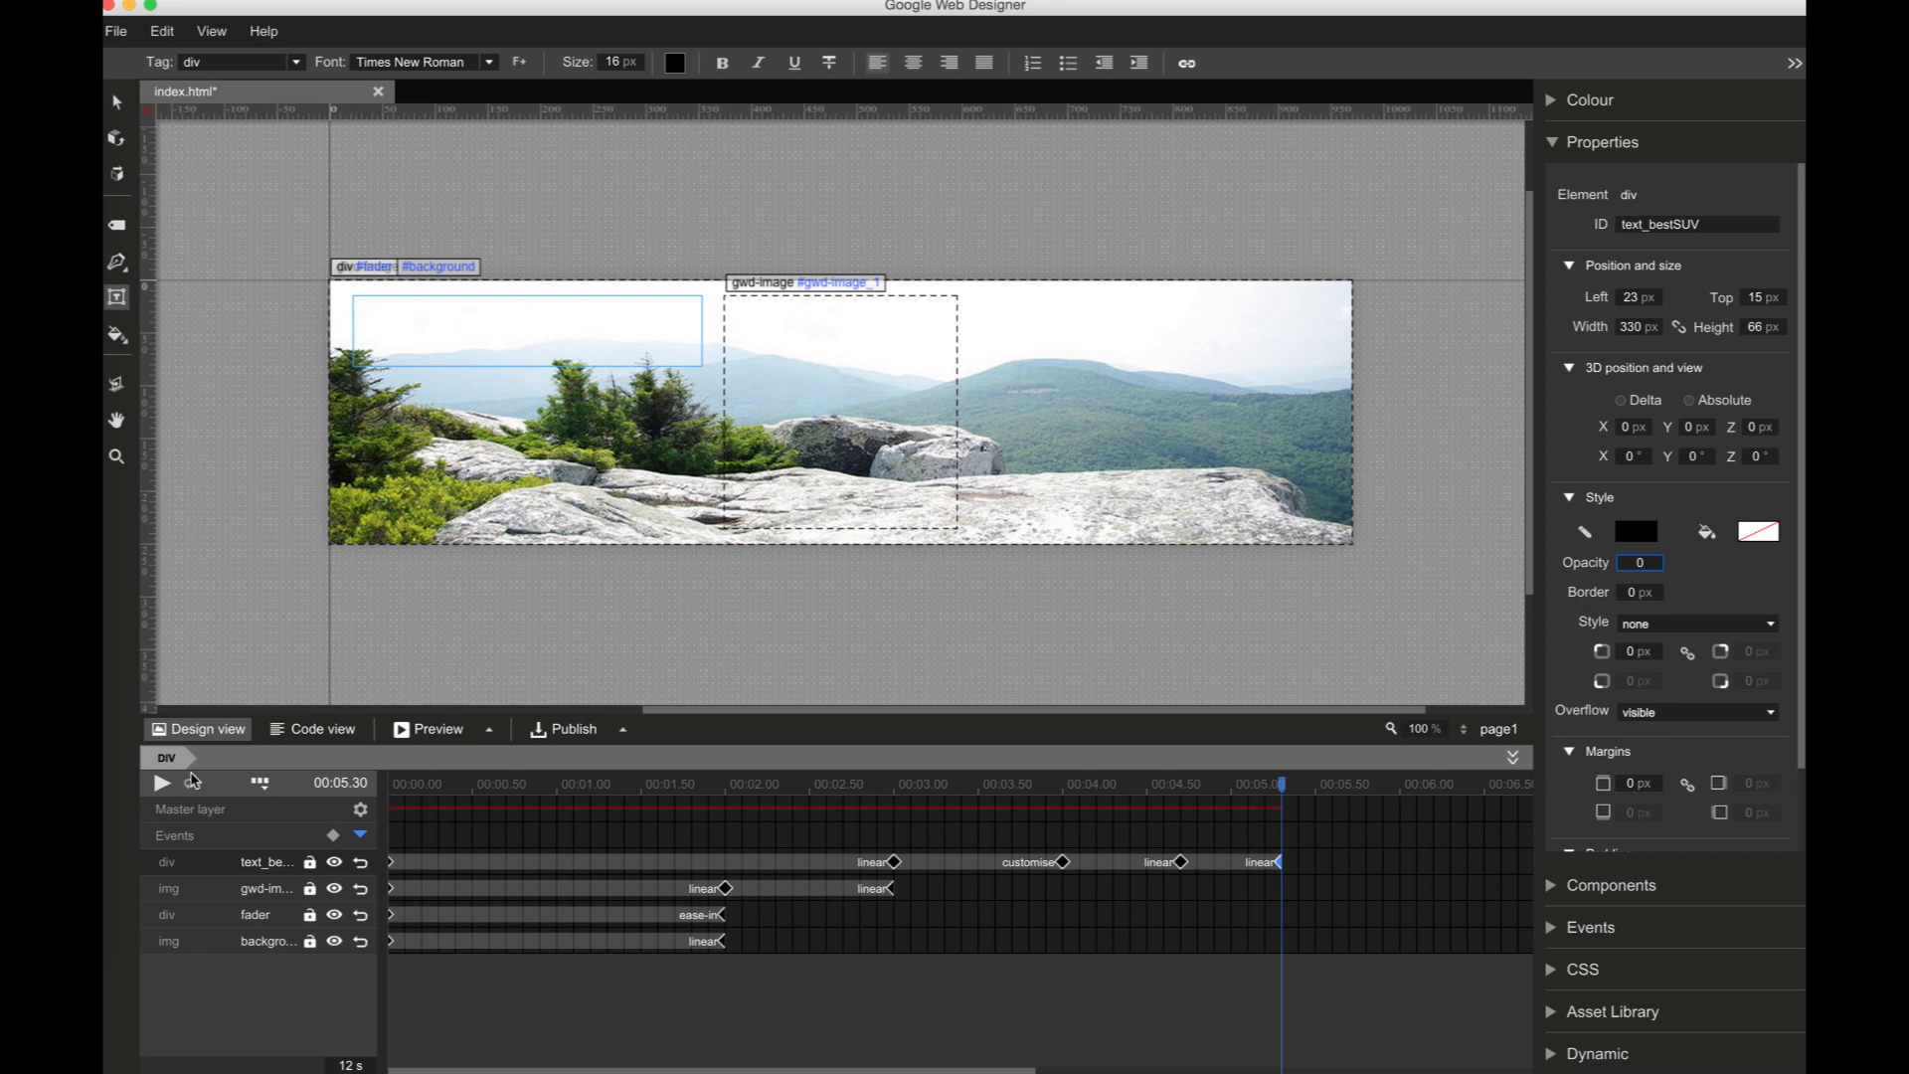
Step: Play the banner animation to check the headline's movement and fades, and stop the playback
left_click(162, 784)
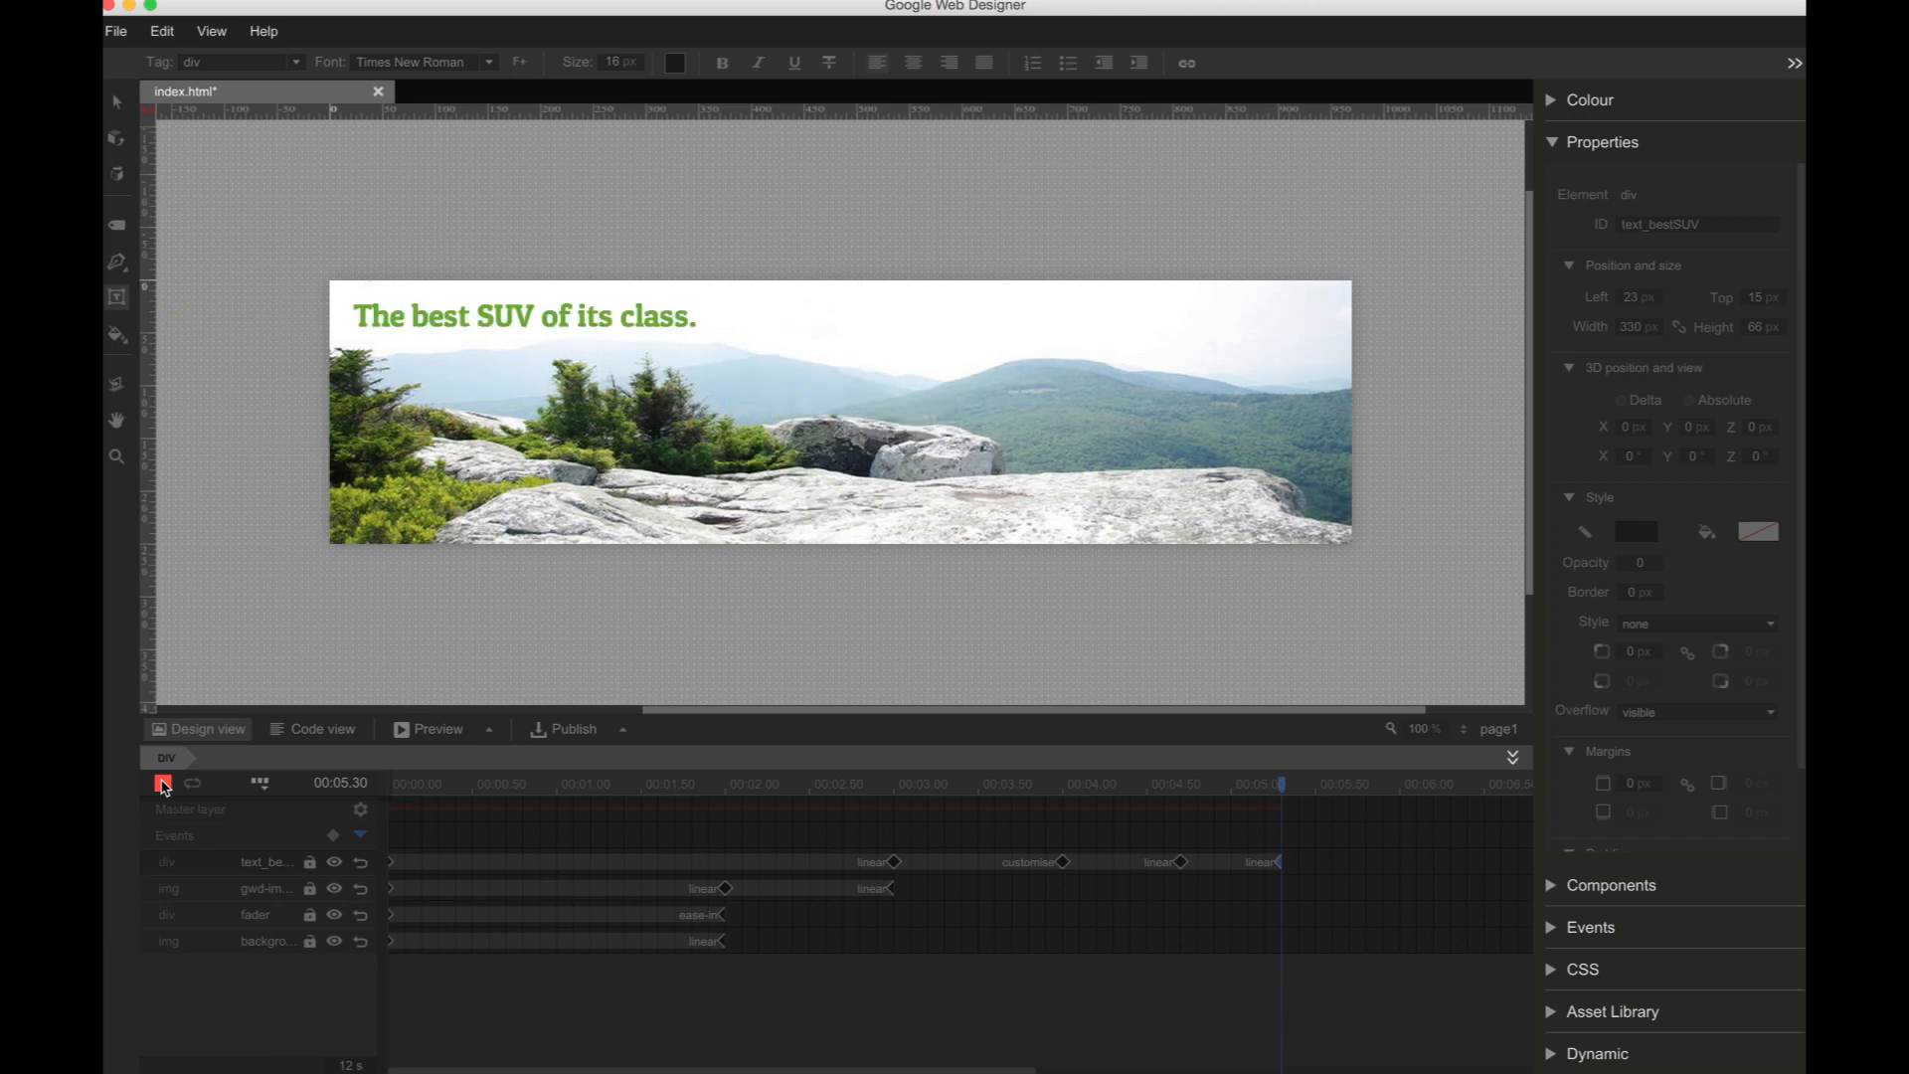
left_click(164, 785)
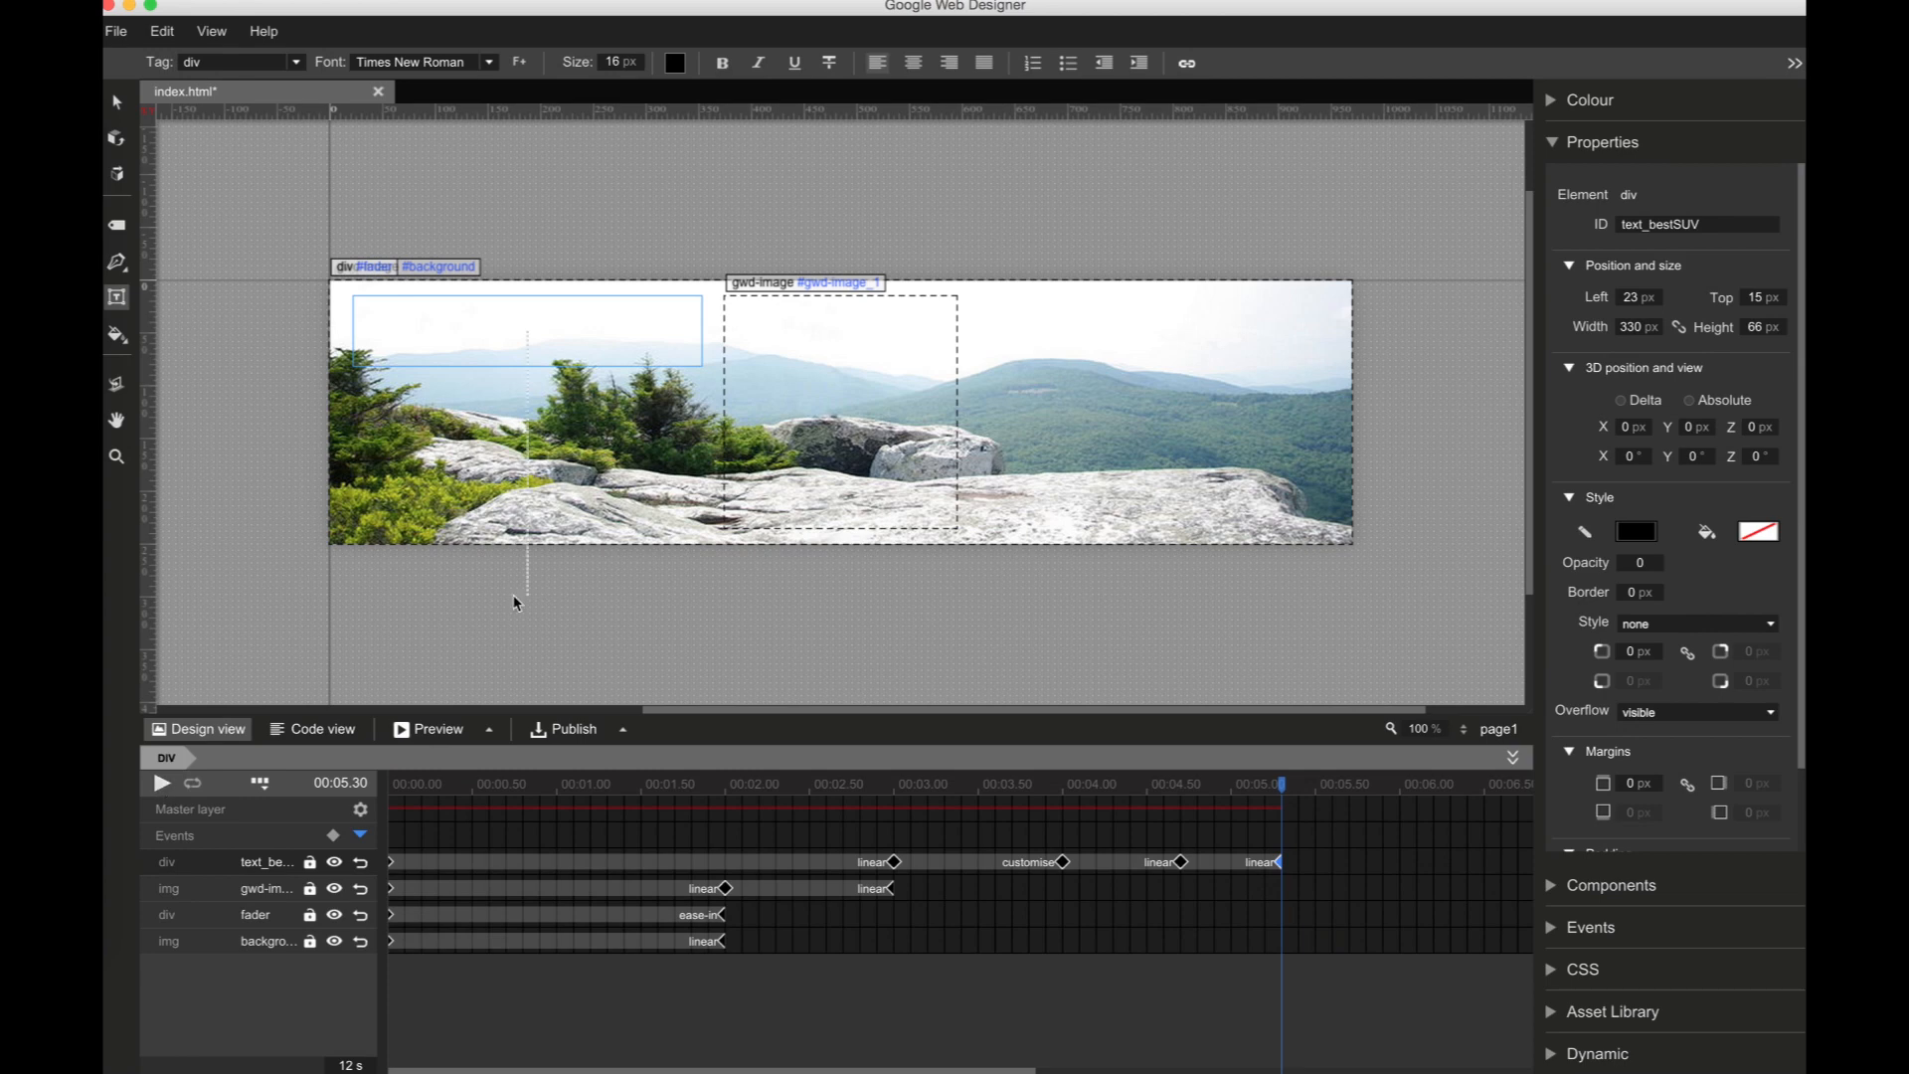
left_click(522, 596)
Step: Add shine.png from the Finder to the banner and place it over the start of the headline, at about Left -1 px, Top -183 px
key("ctrl+Up")
left_click(1374, 262)
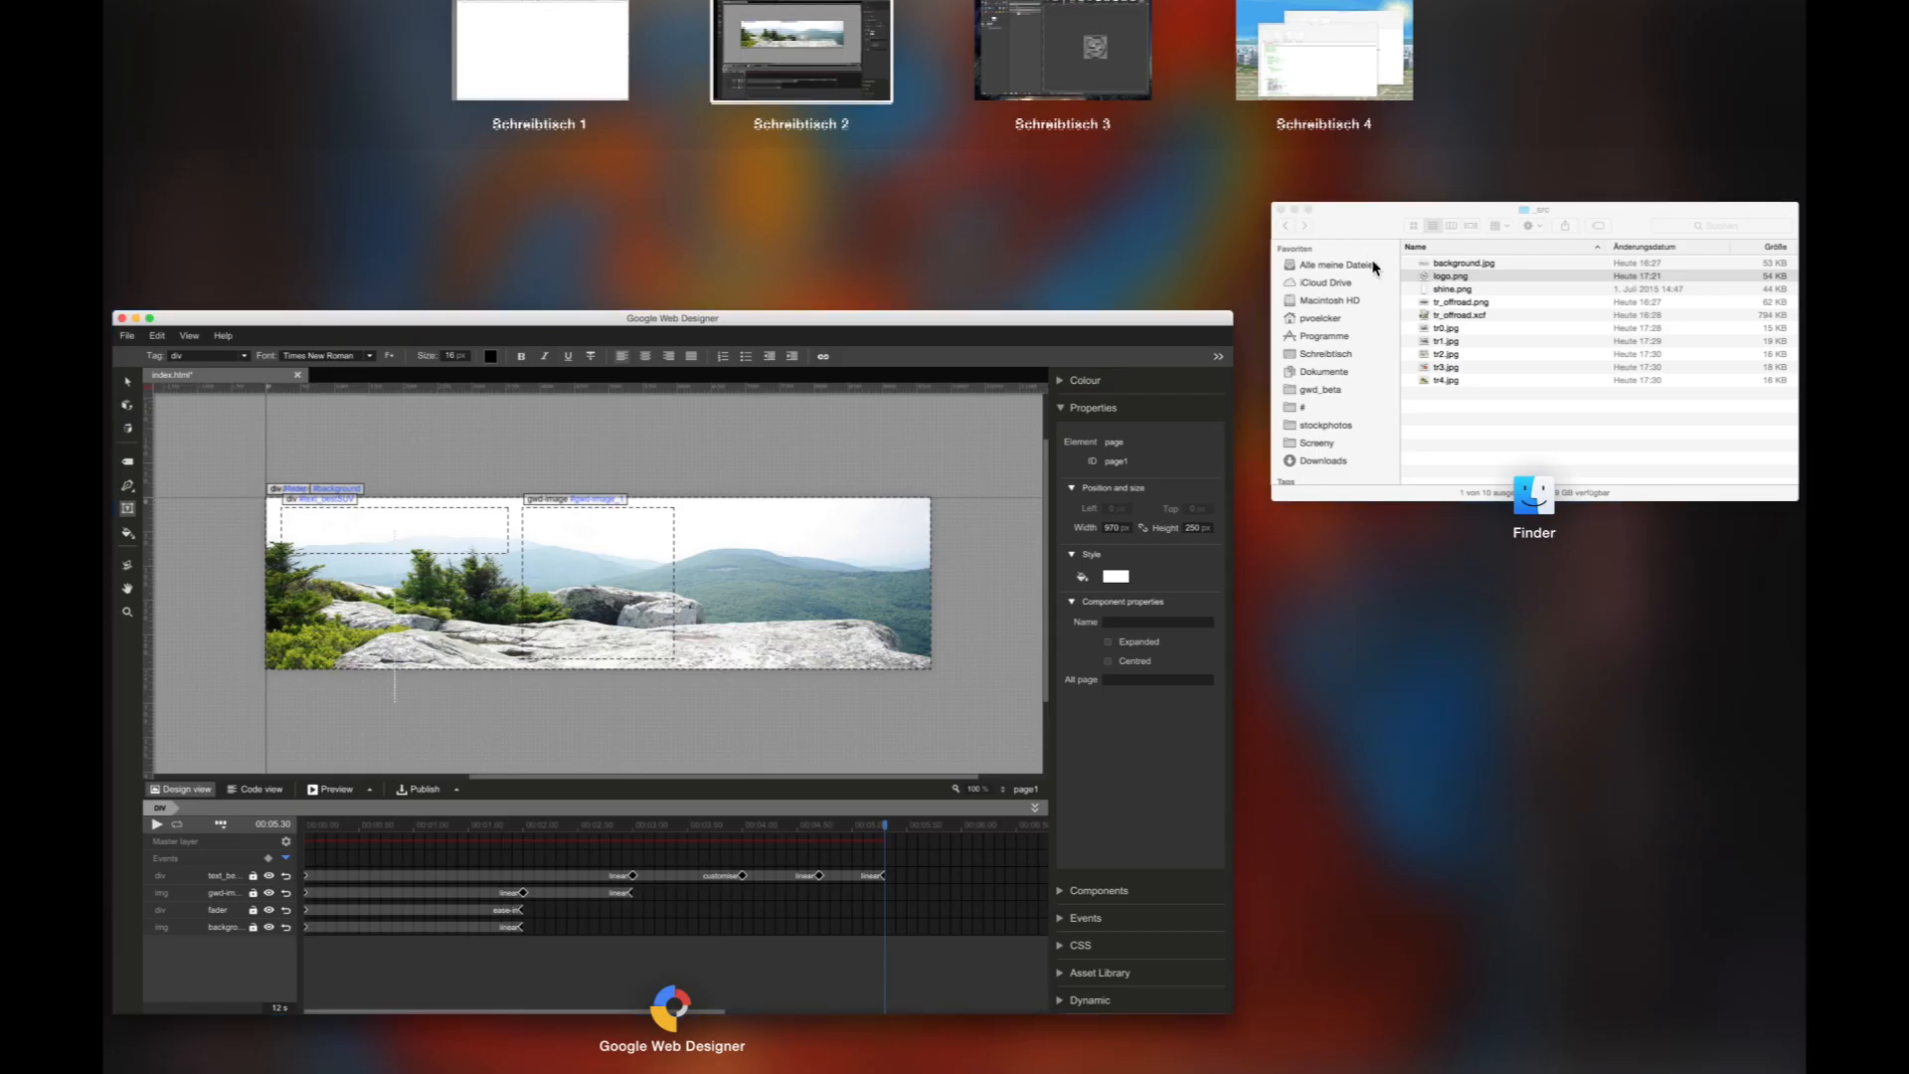
left_click_drag(1240, 173, 567, 243)
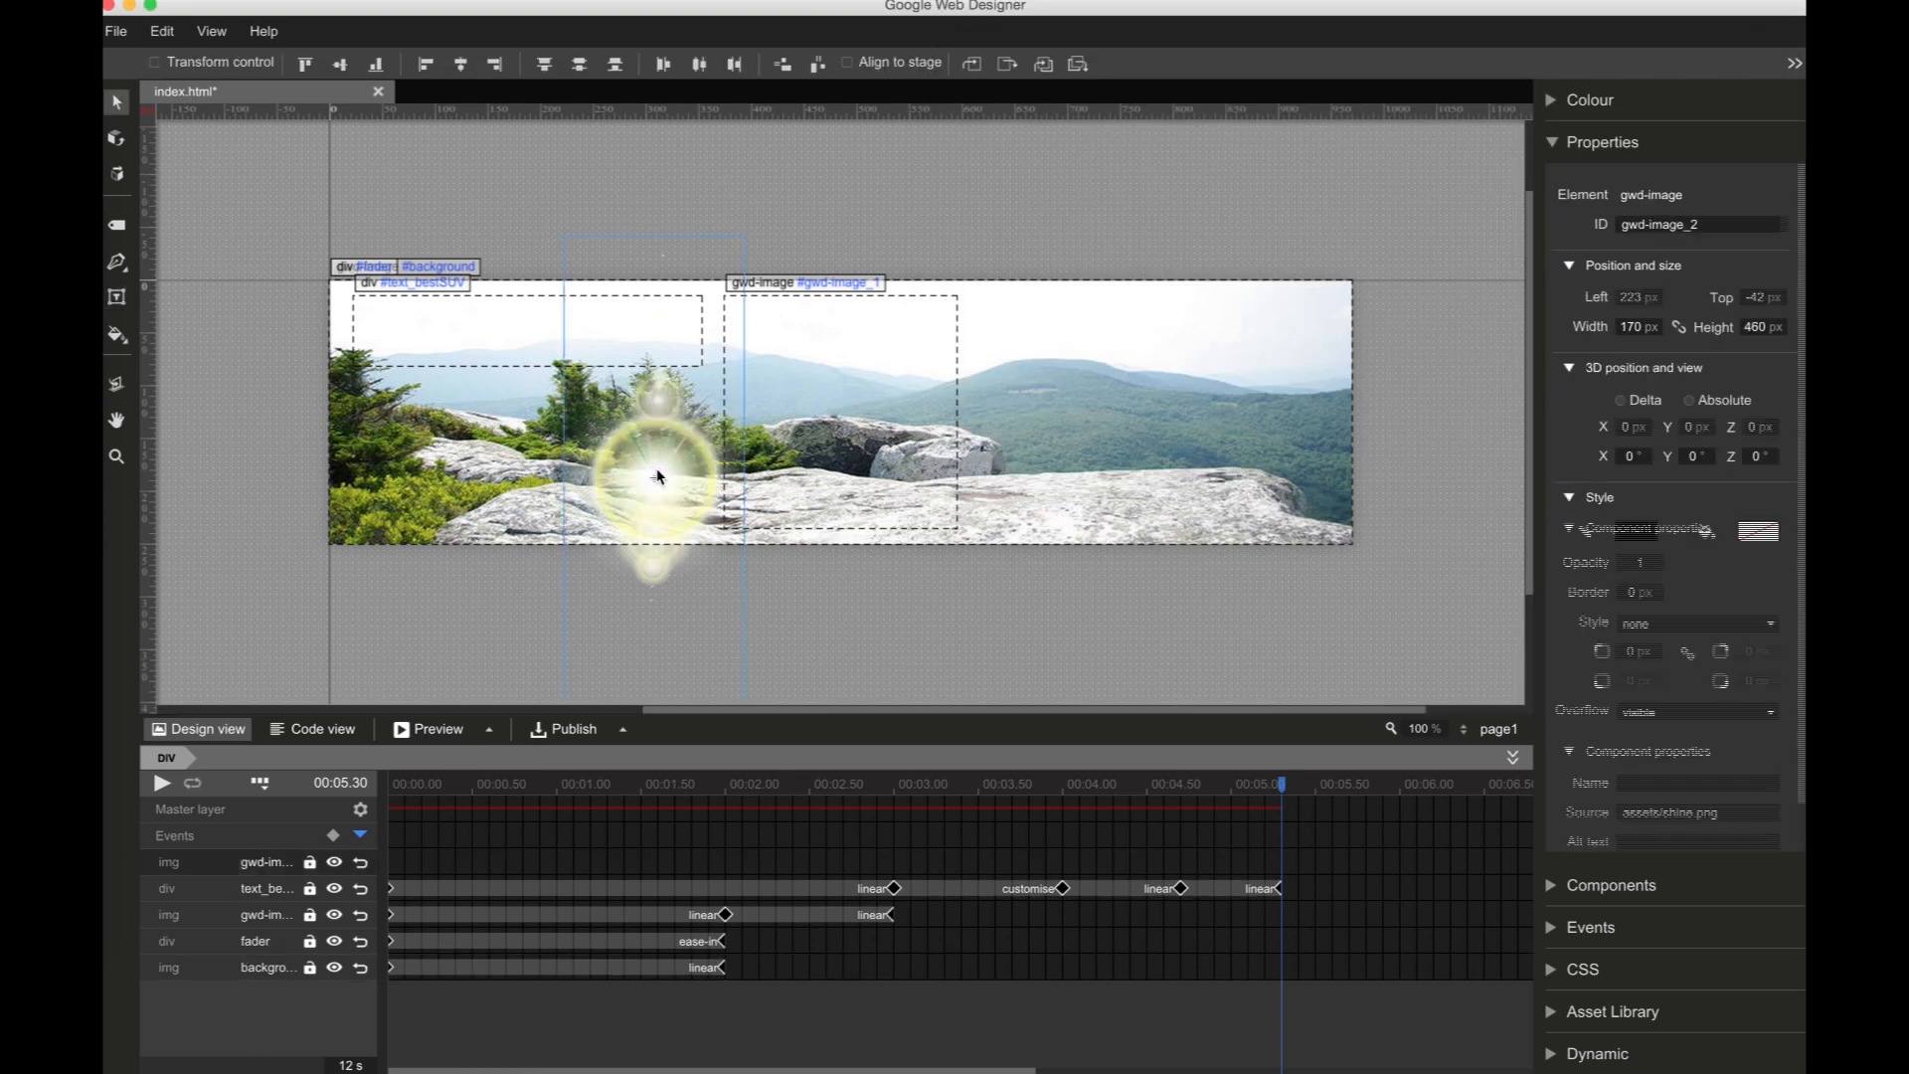
left_click_drag(659, 477, 488, 361)
left_click_drag(397, 296, 419, 336)
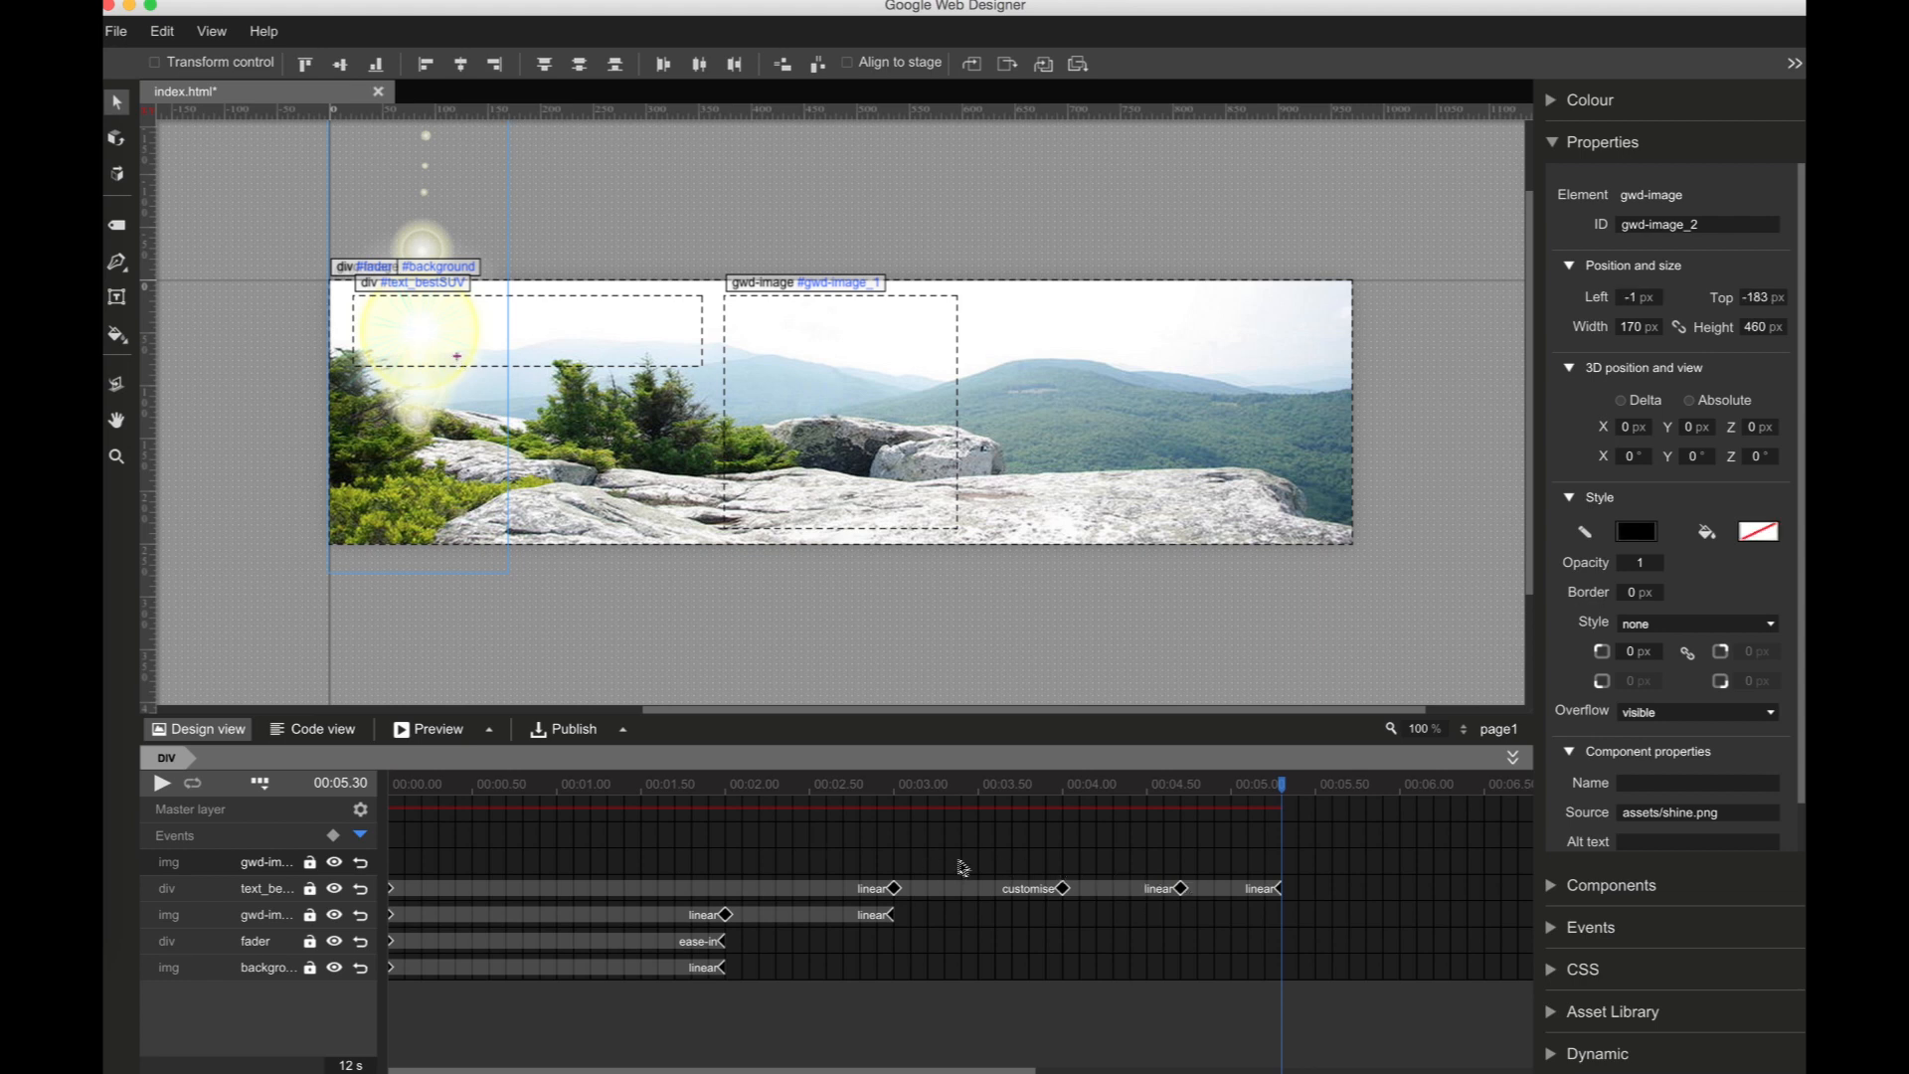
Step: Set the shine image's opacity to 0 and insert a keyframe at 3.5 s on its layer
left_click(1641, 564)
type("0")
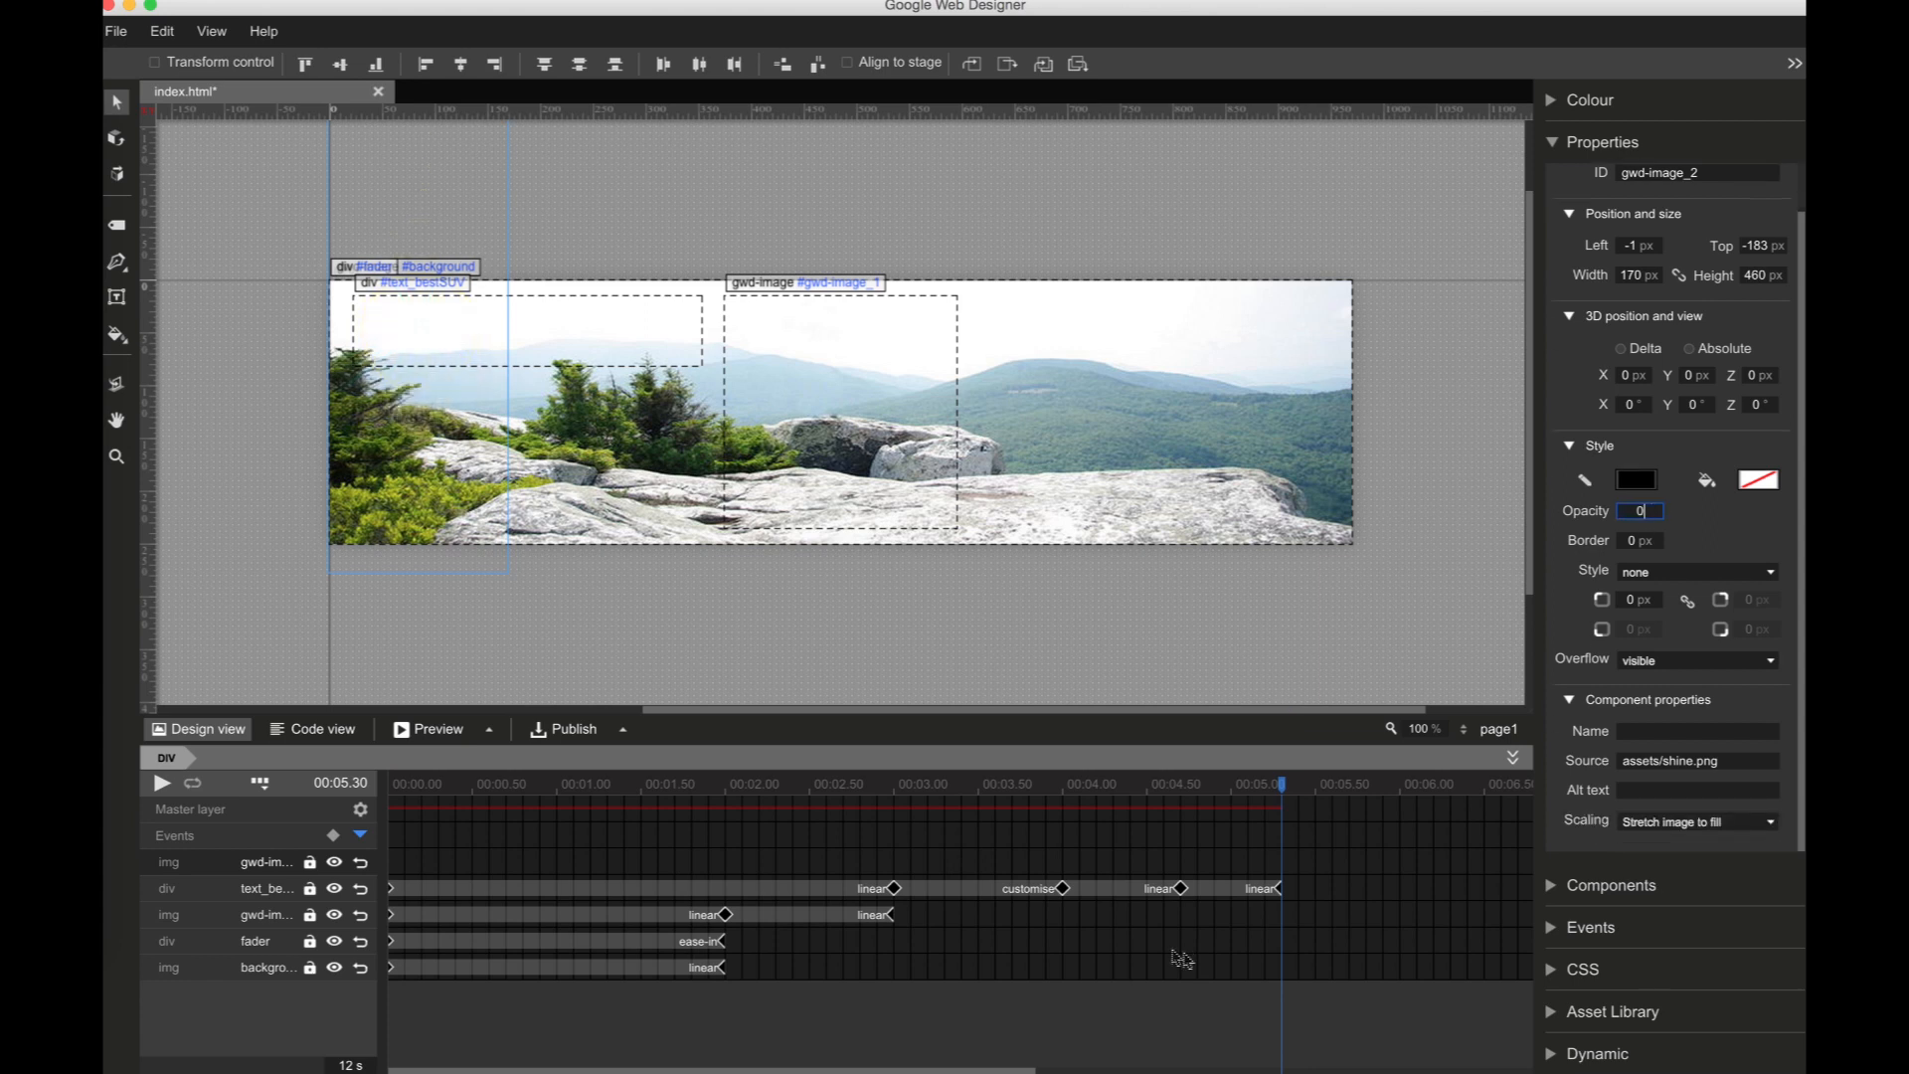
right_click(979, 863)
left_click(999, 879)
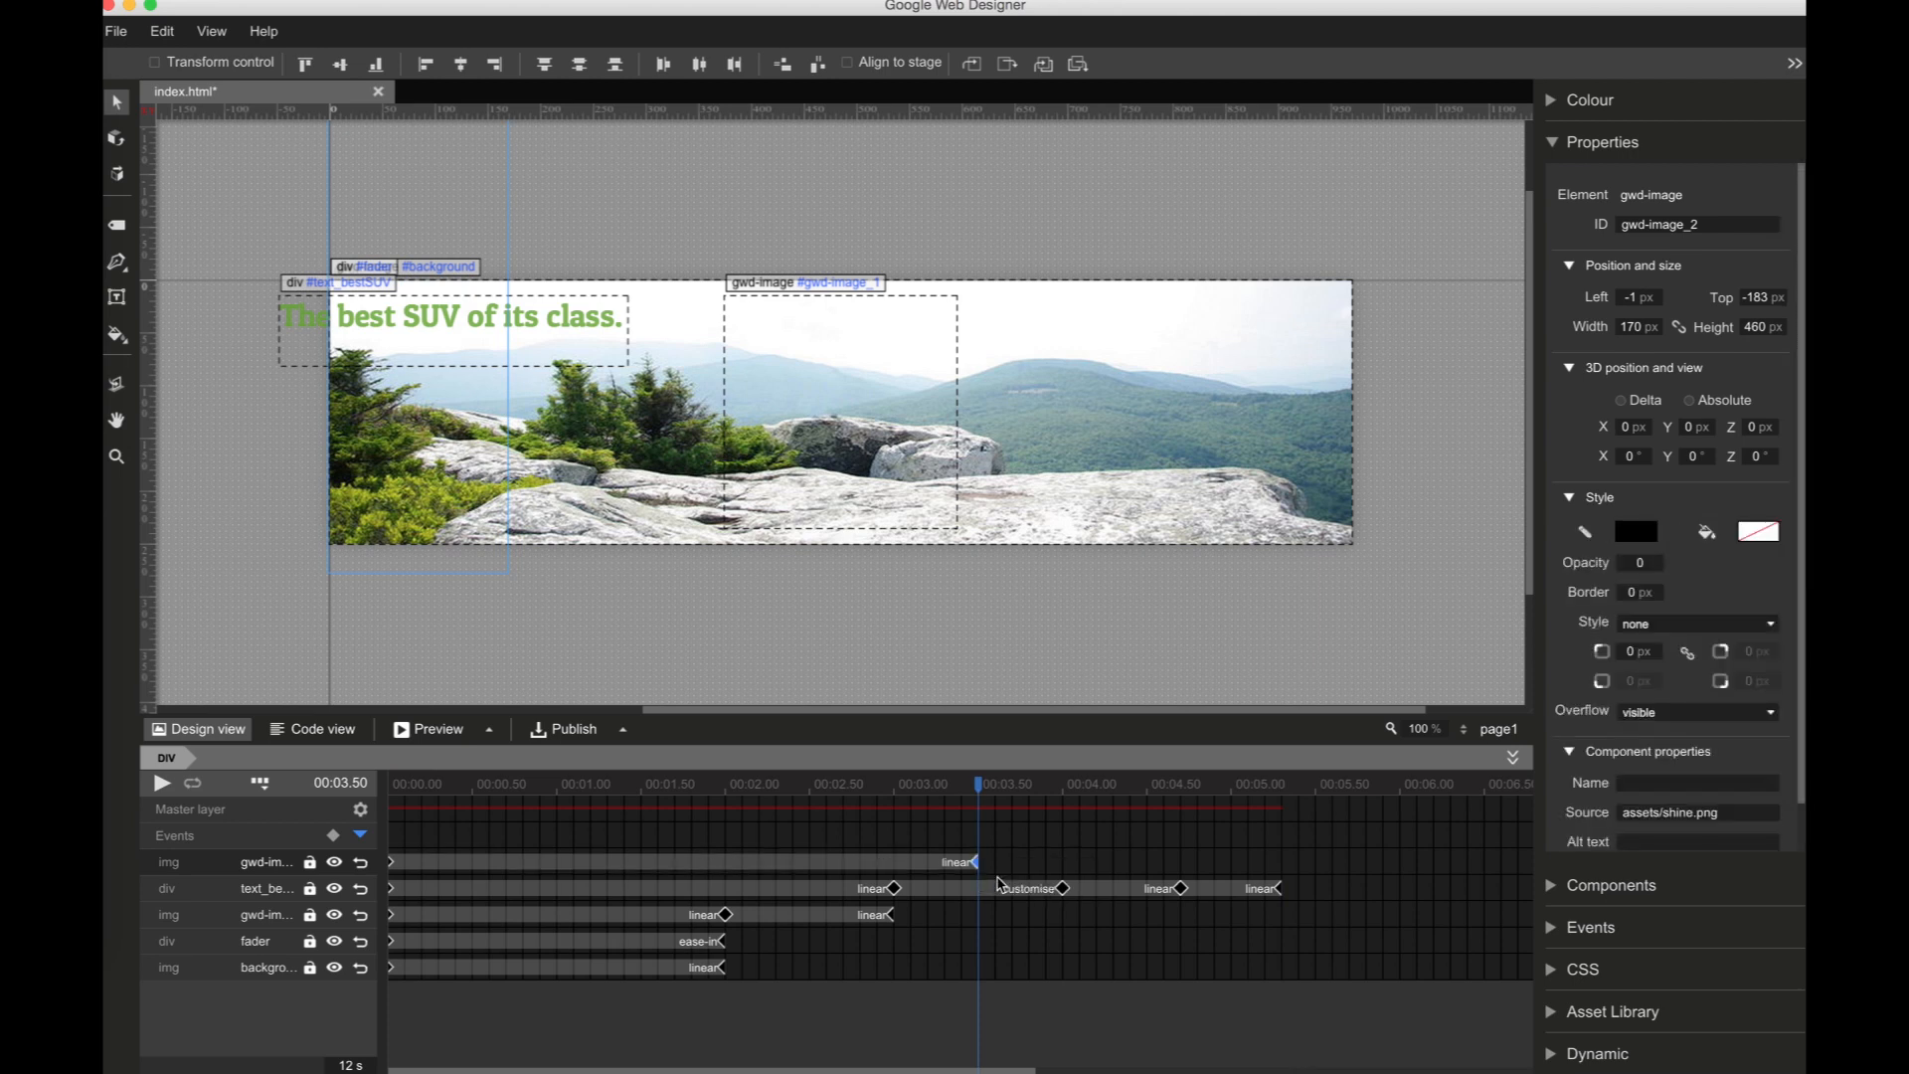
Step: Give the shine image the ID lensflare
left_click_drag(1728, 225, 1584, 228)
type("lensflare")
key("Return")
Step: Insert a keyframe at 5.3 s on the lensflare layer and rotate the image 81° about Z there
right_click(1284, 863)
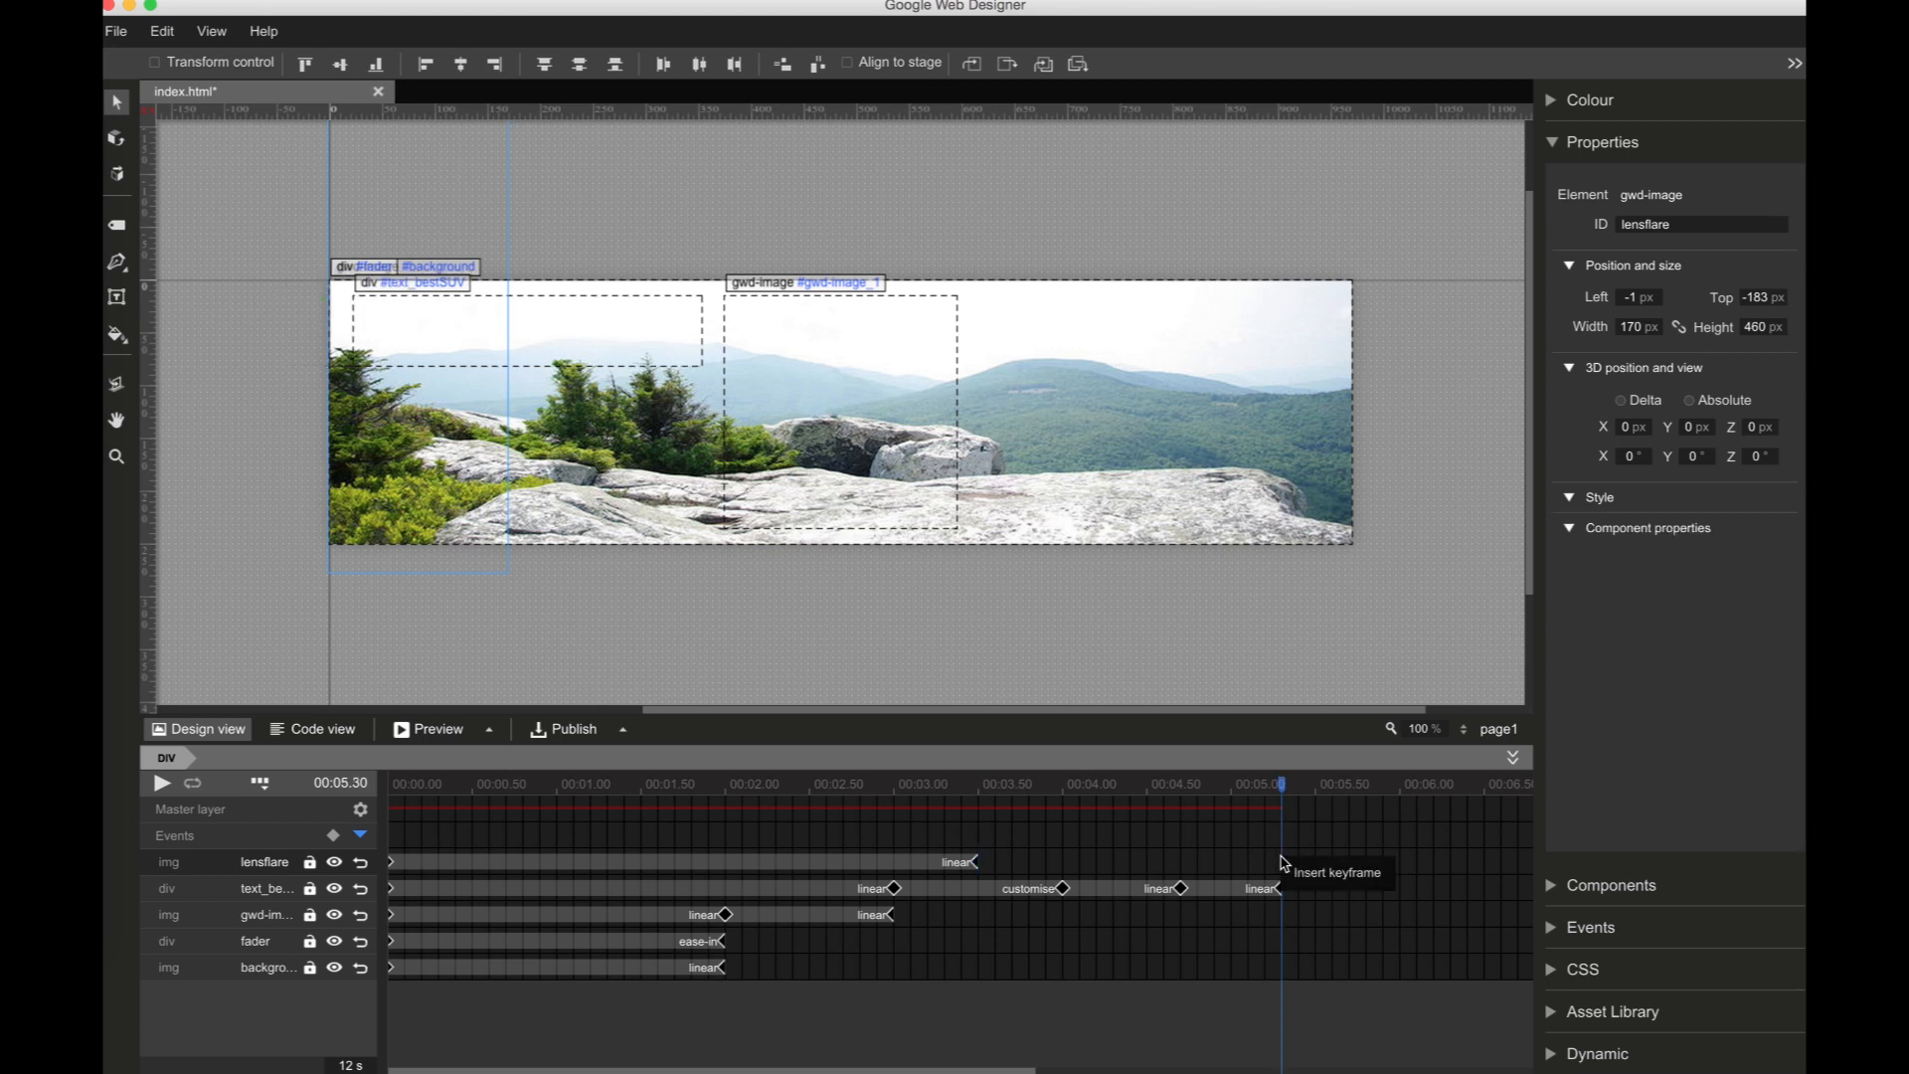
left_click(1304, 879)
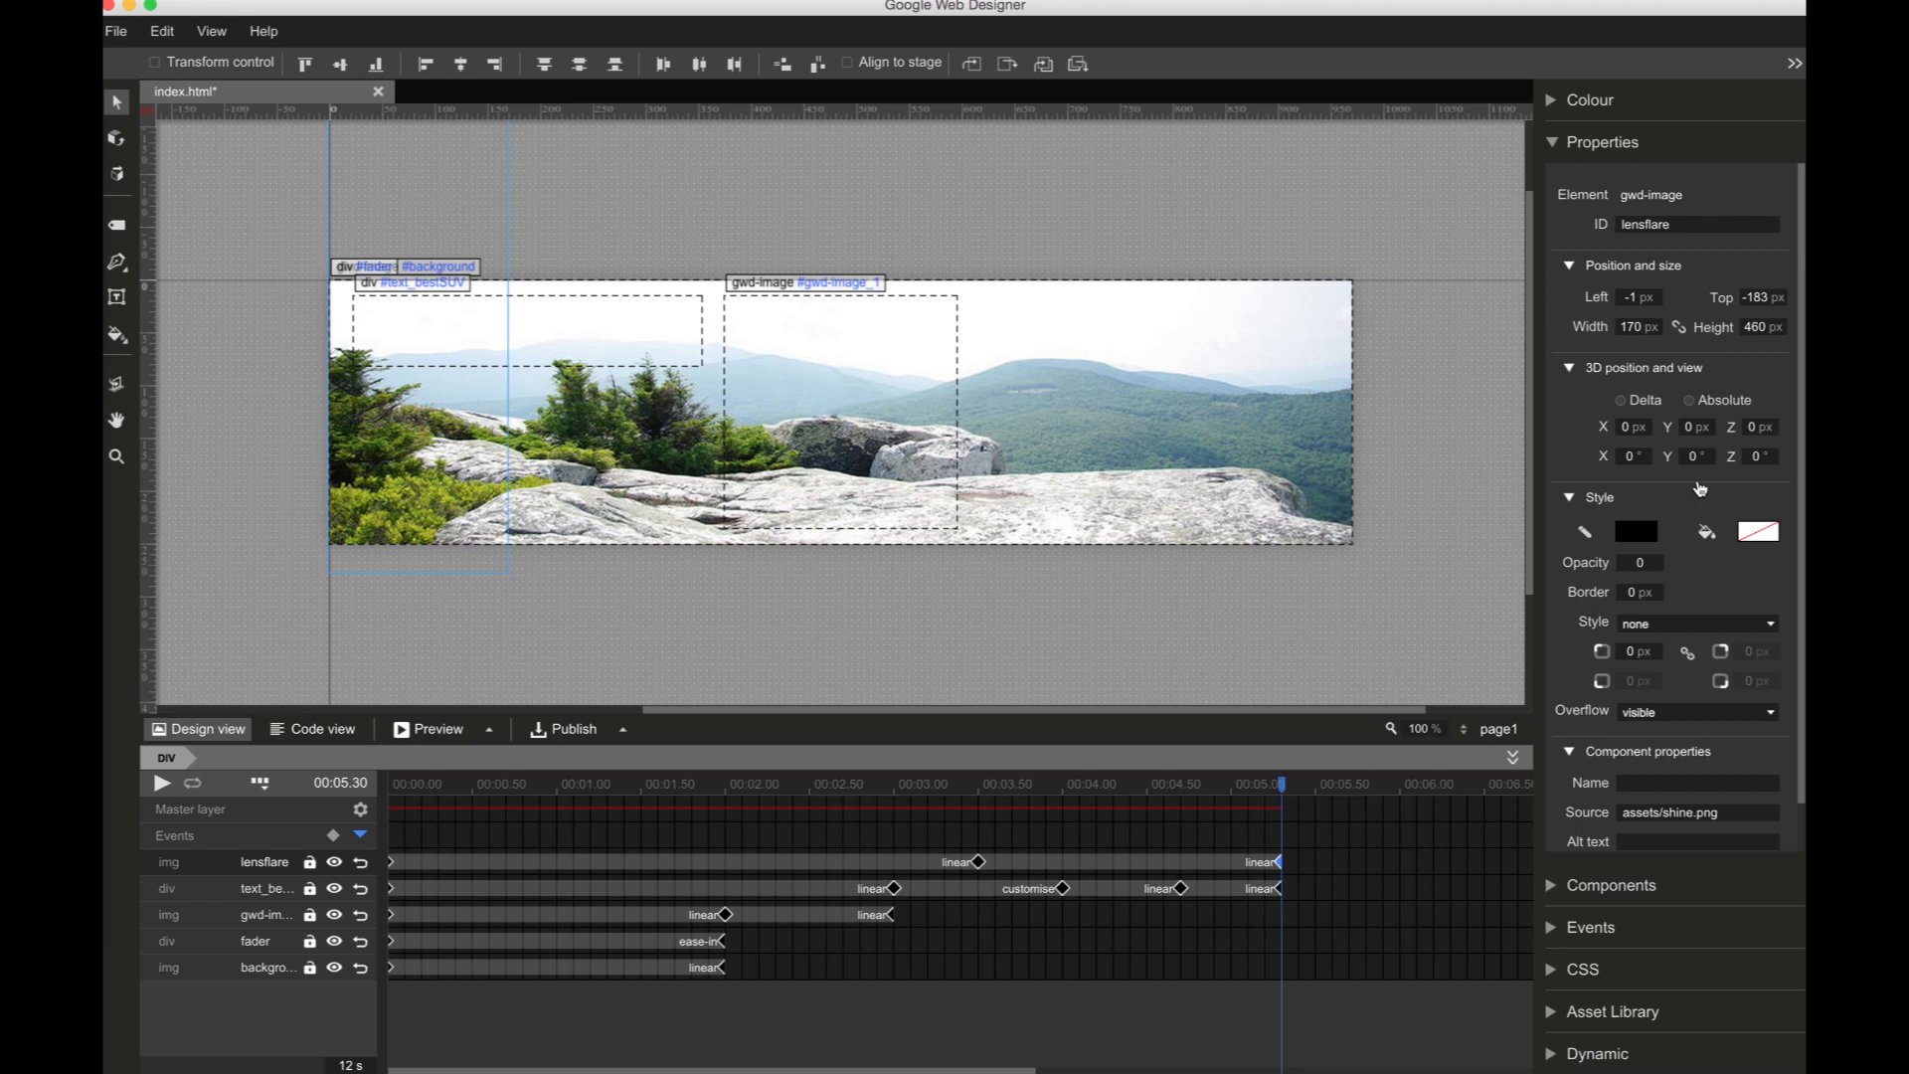
left_click_drag(1761, 457, 1744, 356)
left_click_drag(1758, 449, 1764, 484)
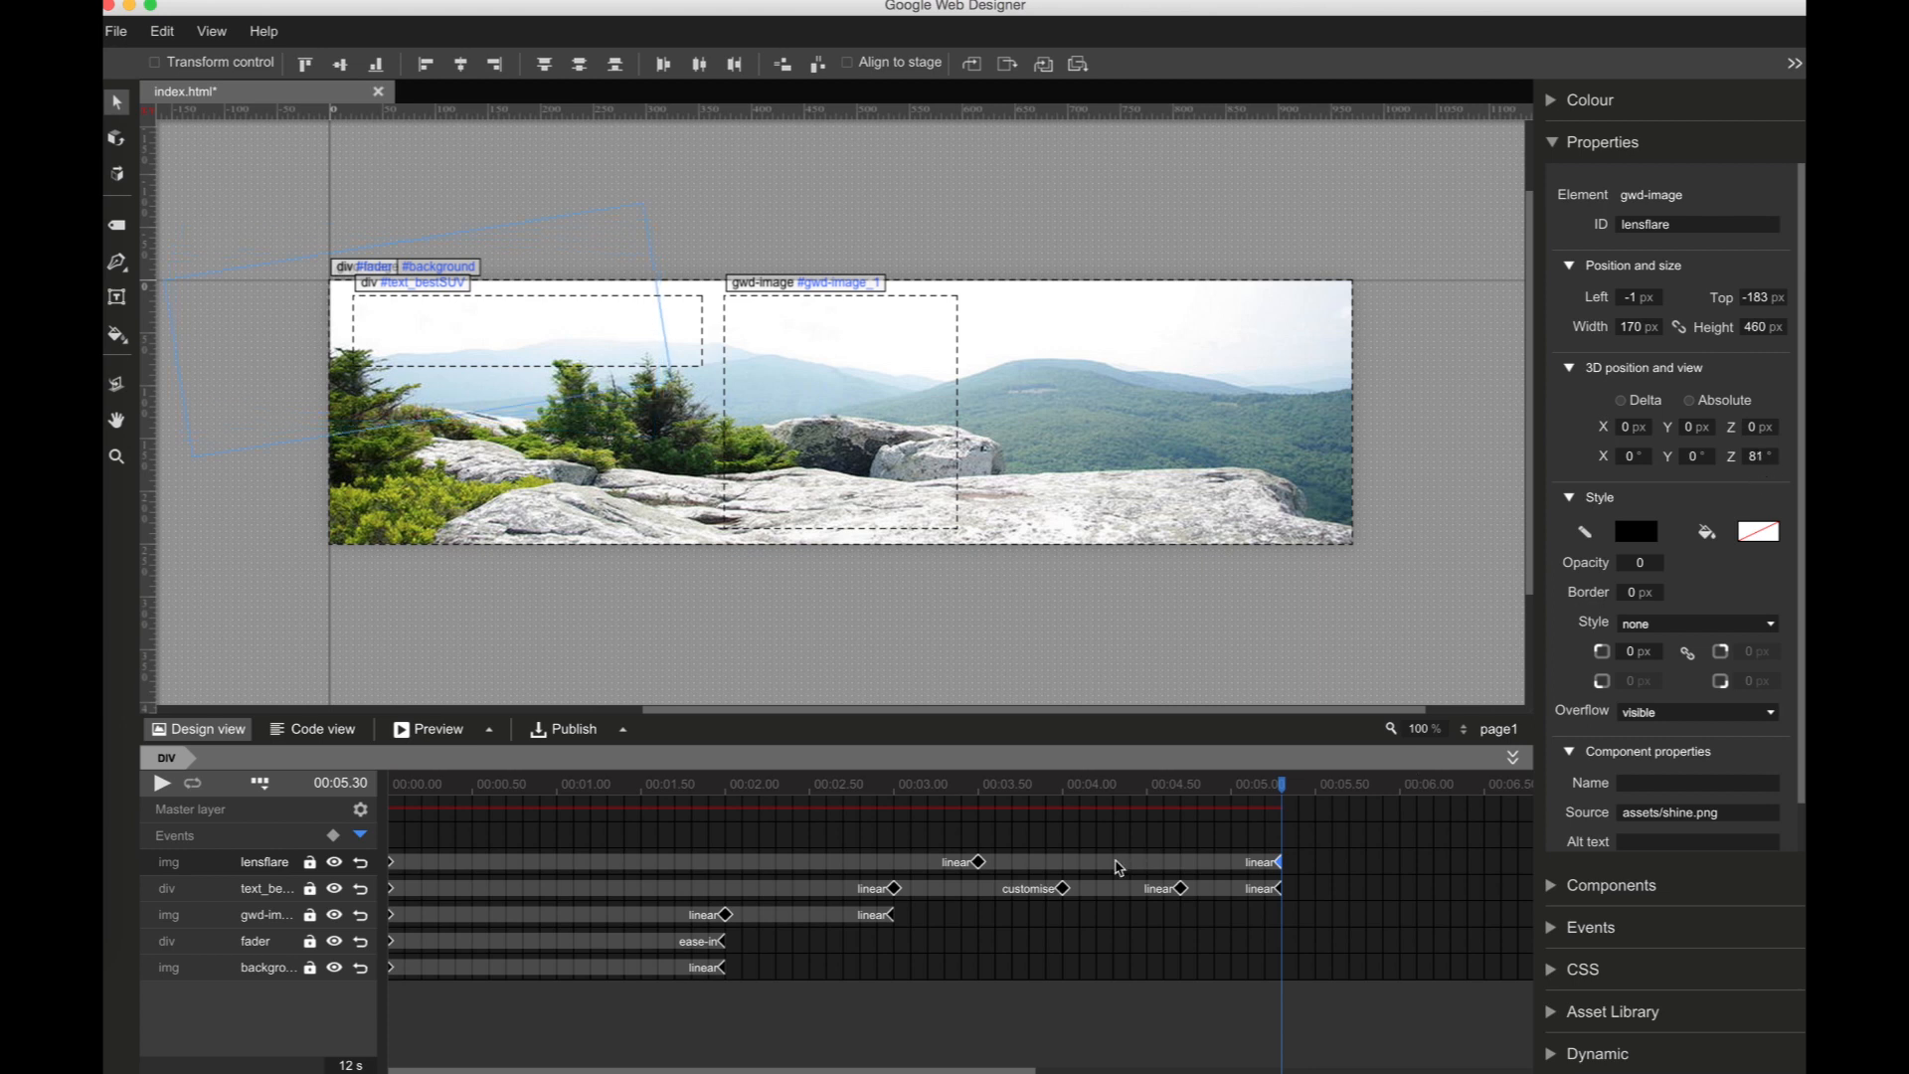
Step: Insert a keyframe at 3.9 s on the lensflare layer and set the image's opacity to 1 there
right_click(1047, 866)
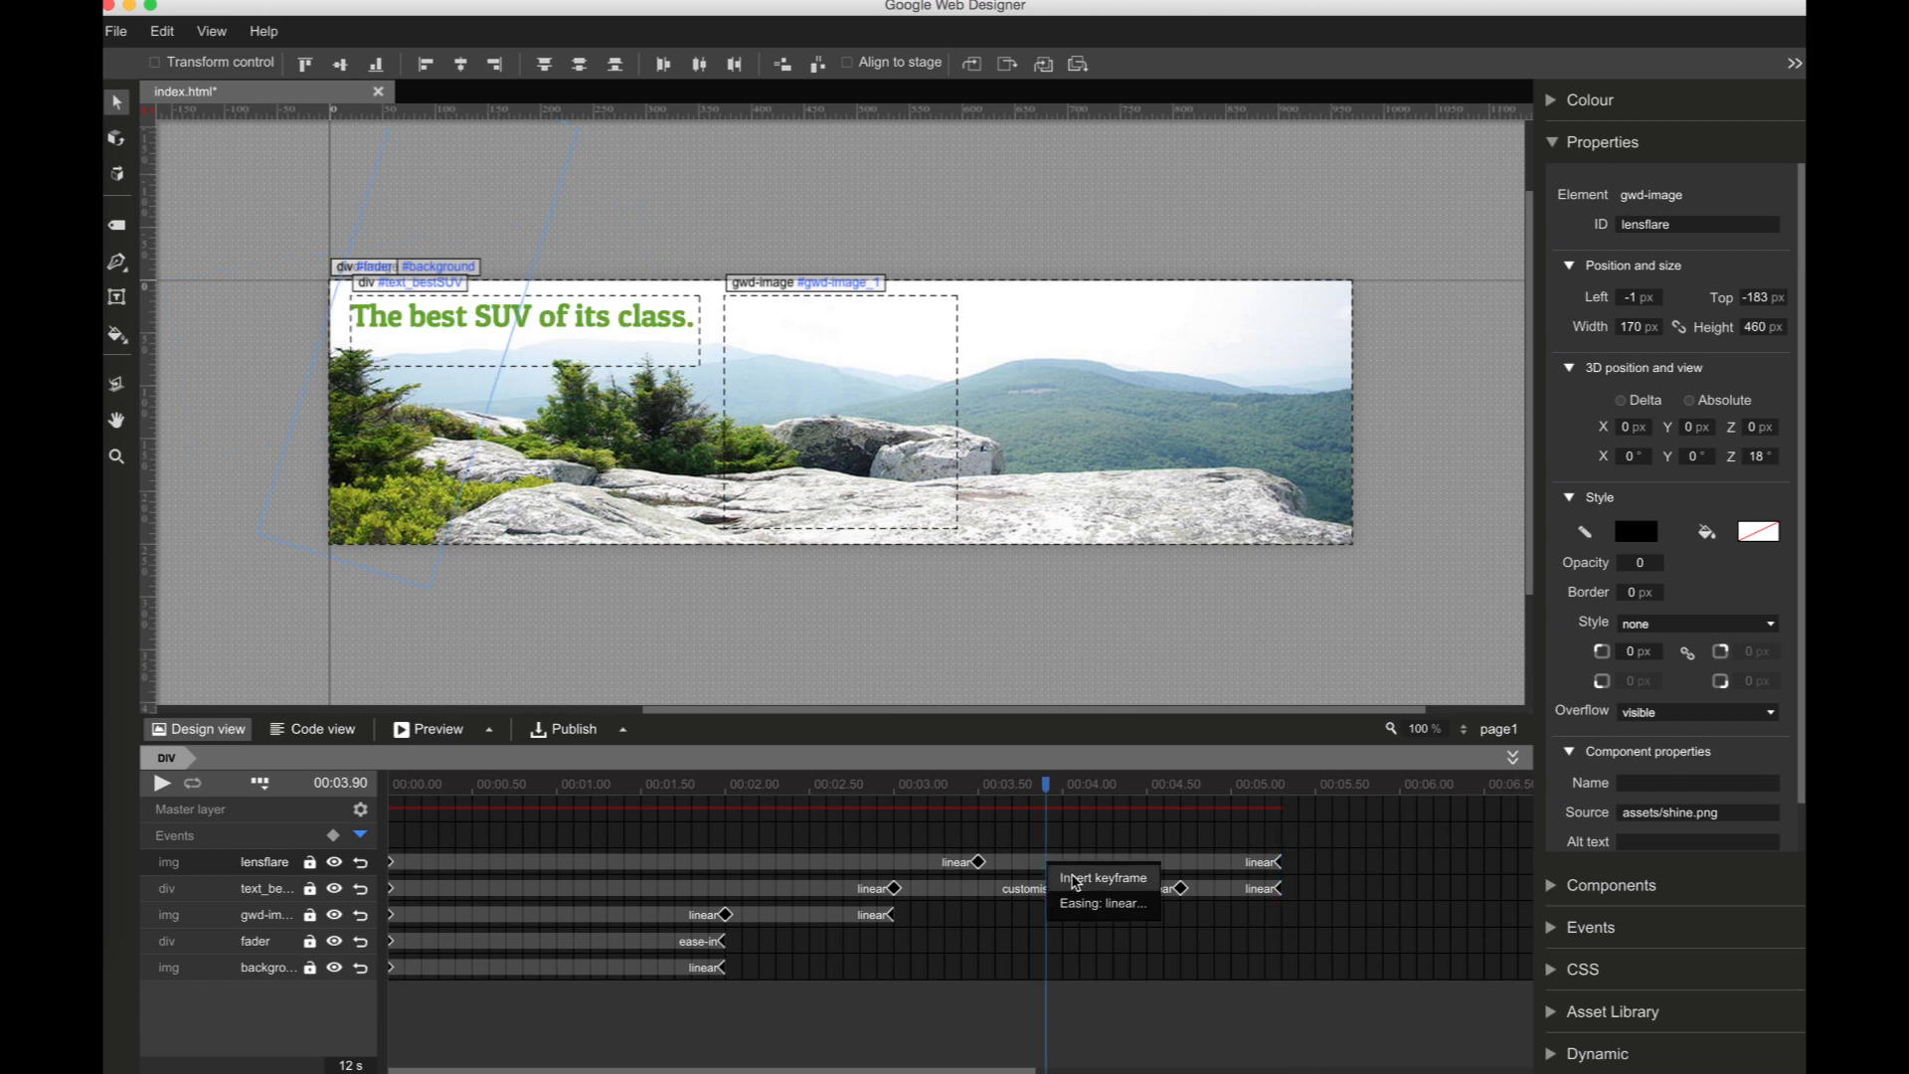
left_click(1076, 880)
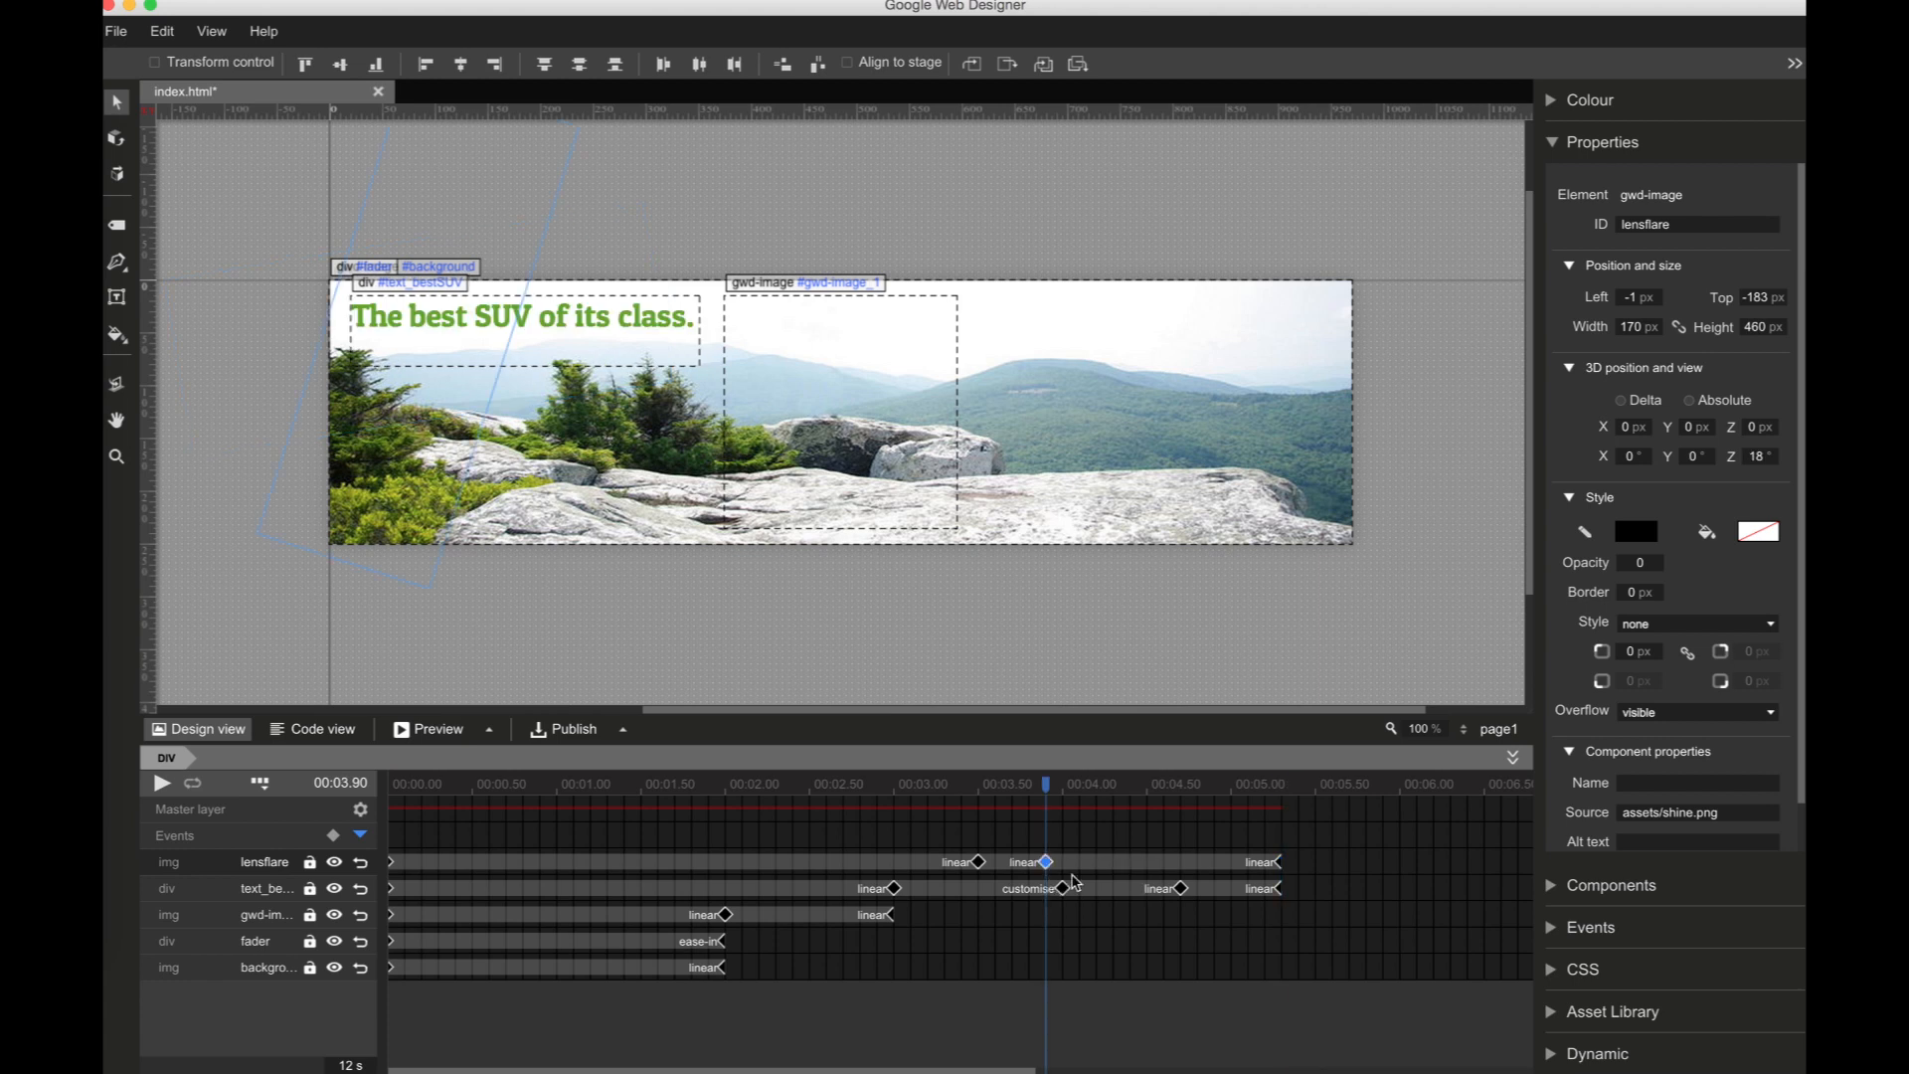
left_click(1643, 563)
type(".01")
left_click_drag(1616, 455, 1604, 246)
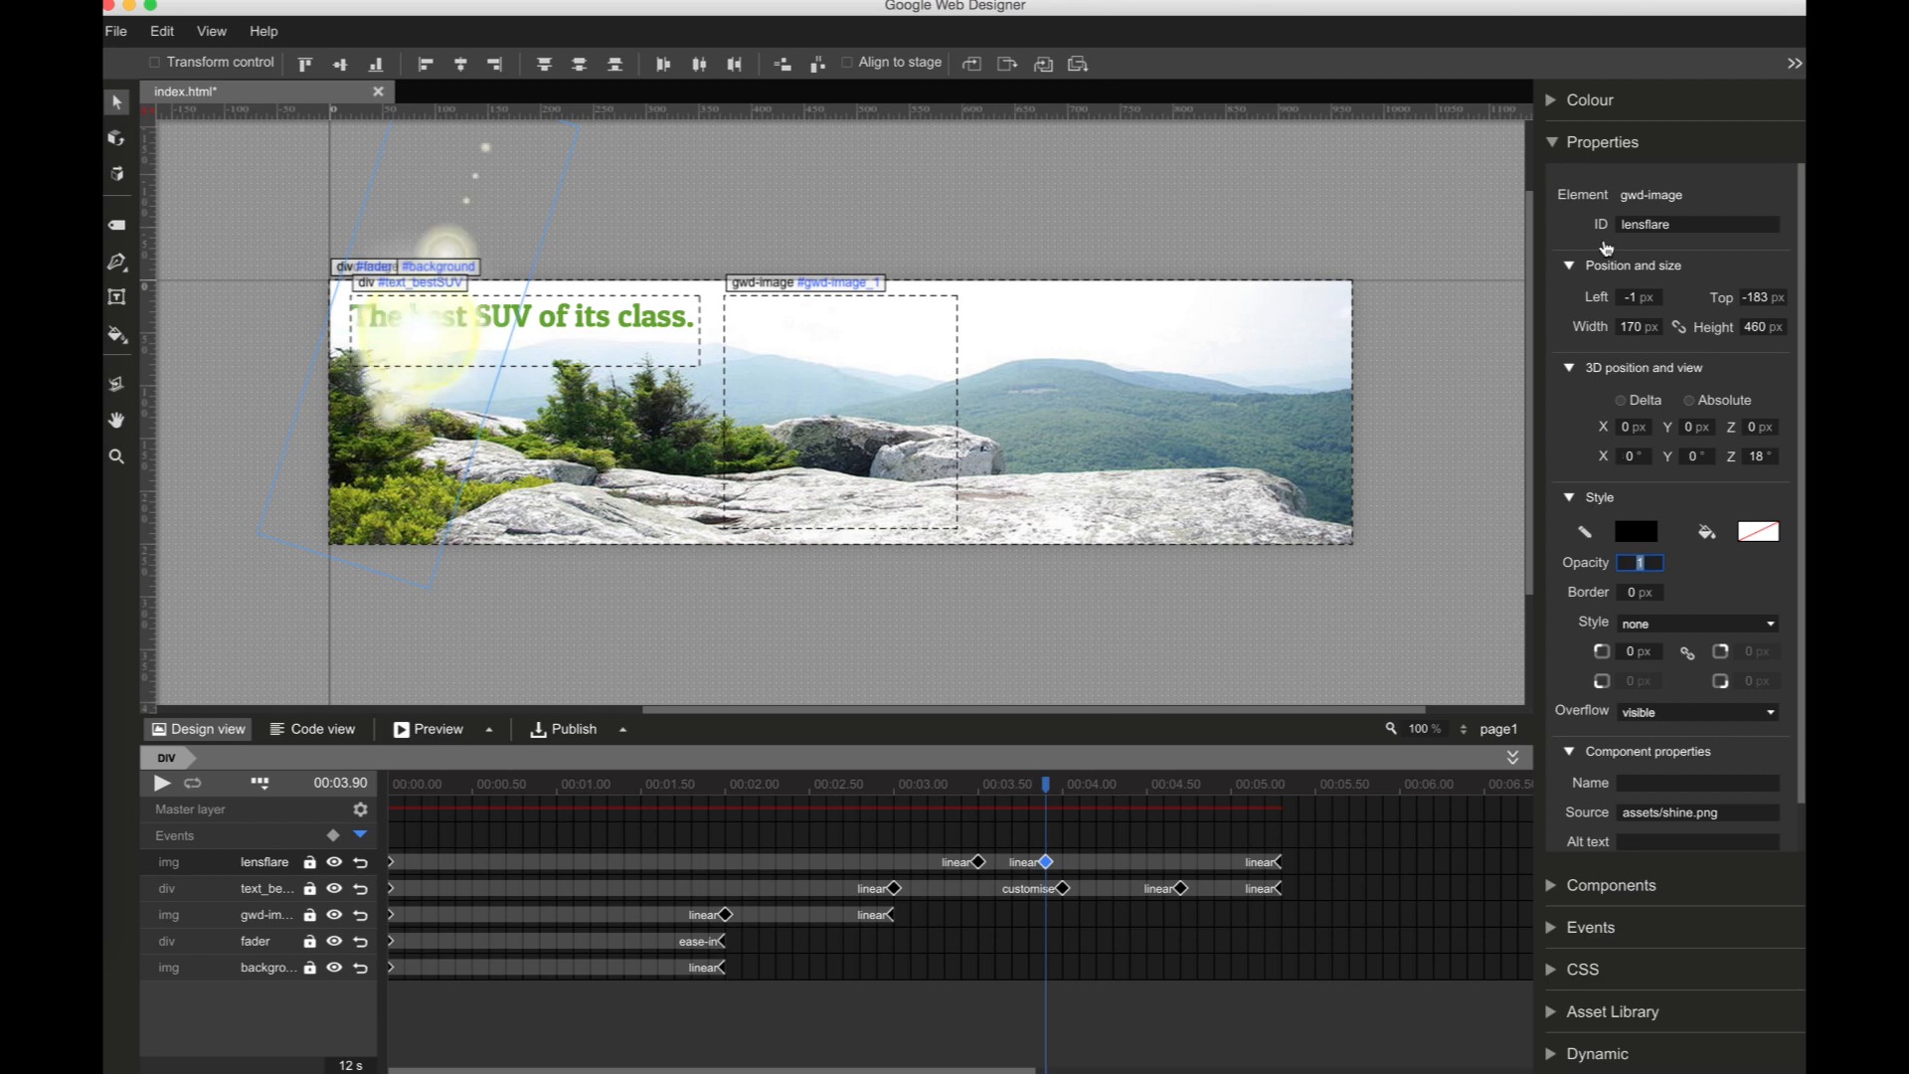
Step: Insert a keyframe at 4.7 s on the lensflare layer and set the image's opacity to 1 there
right_click(1187, 865)
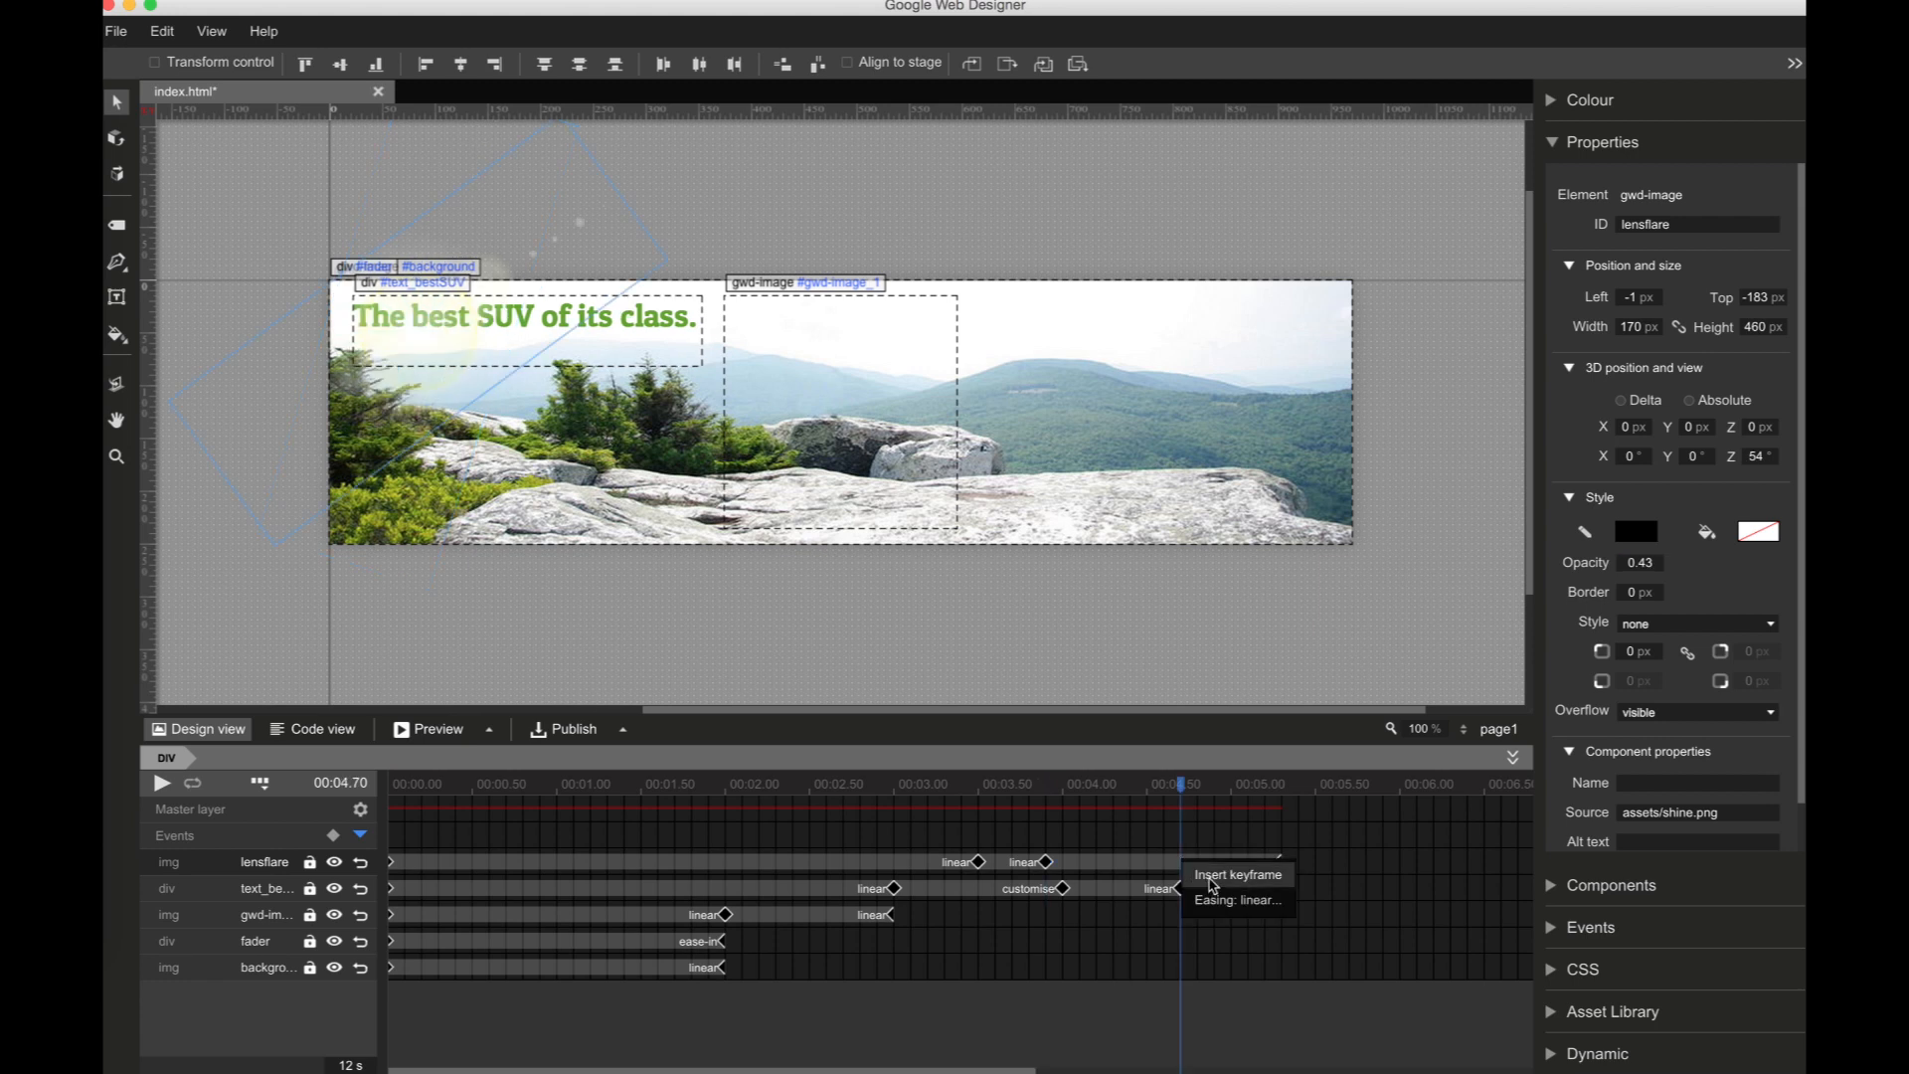
left_click(1211, 877)
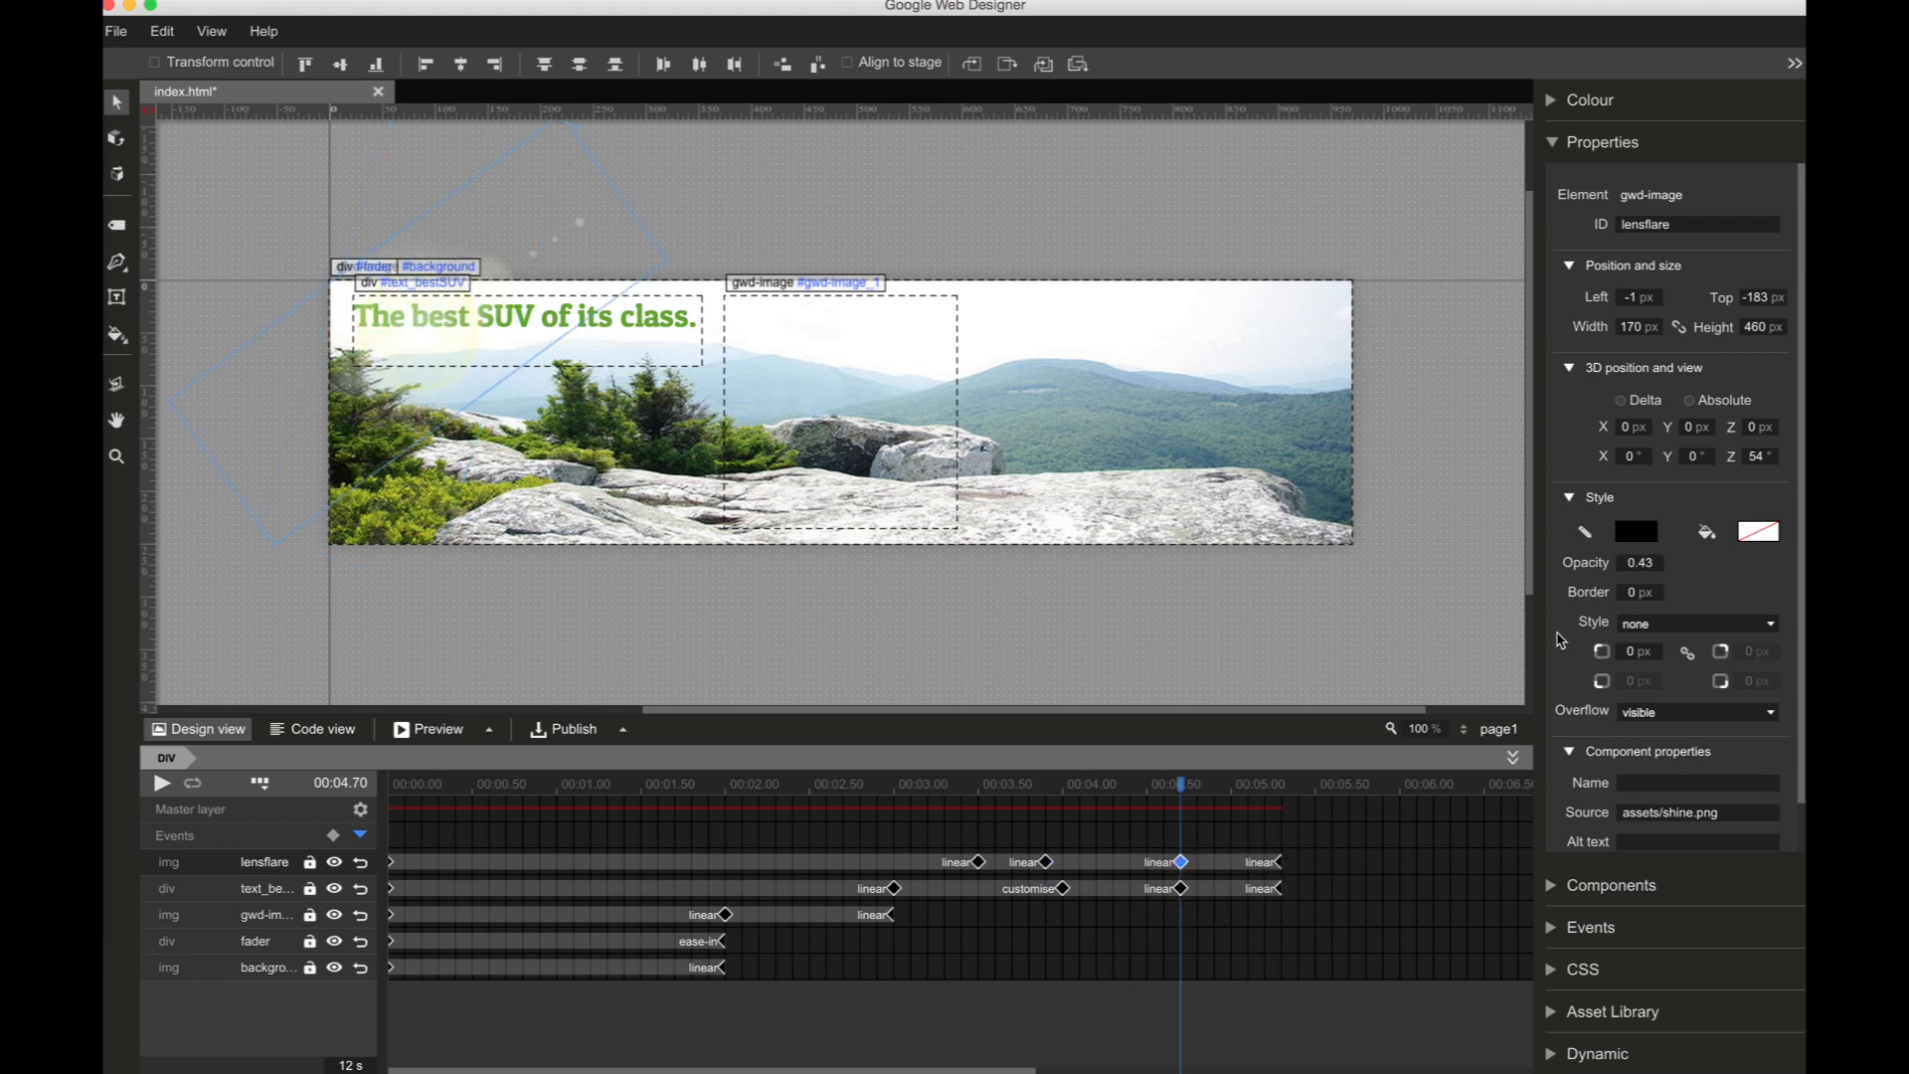
left_click(1638, 564)
left_click_drag(1635, 508, 1621, 280)
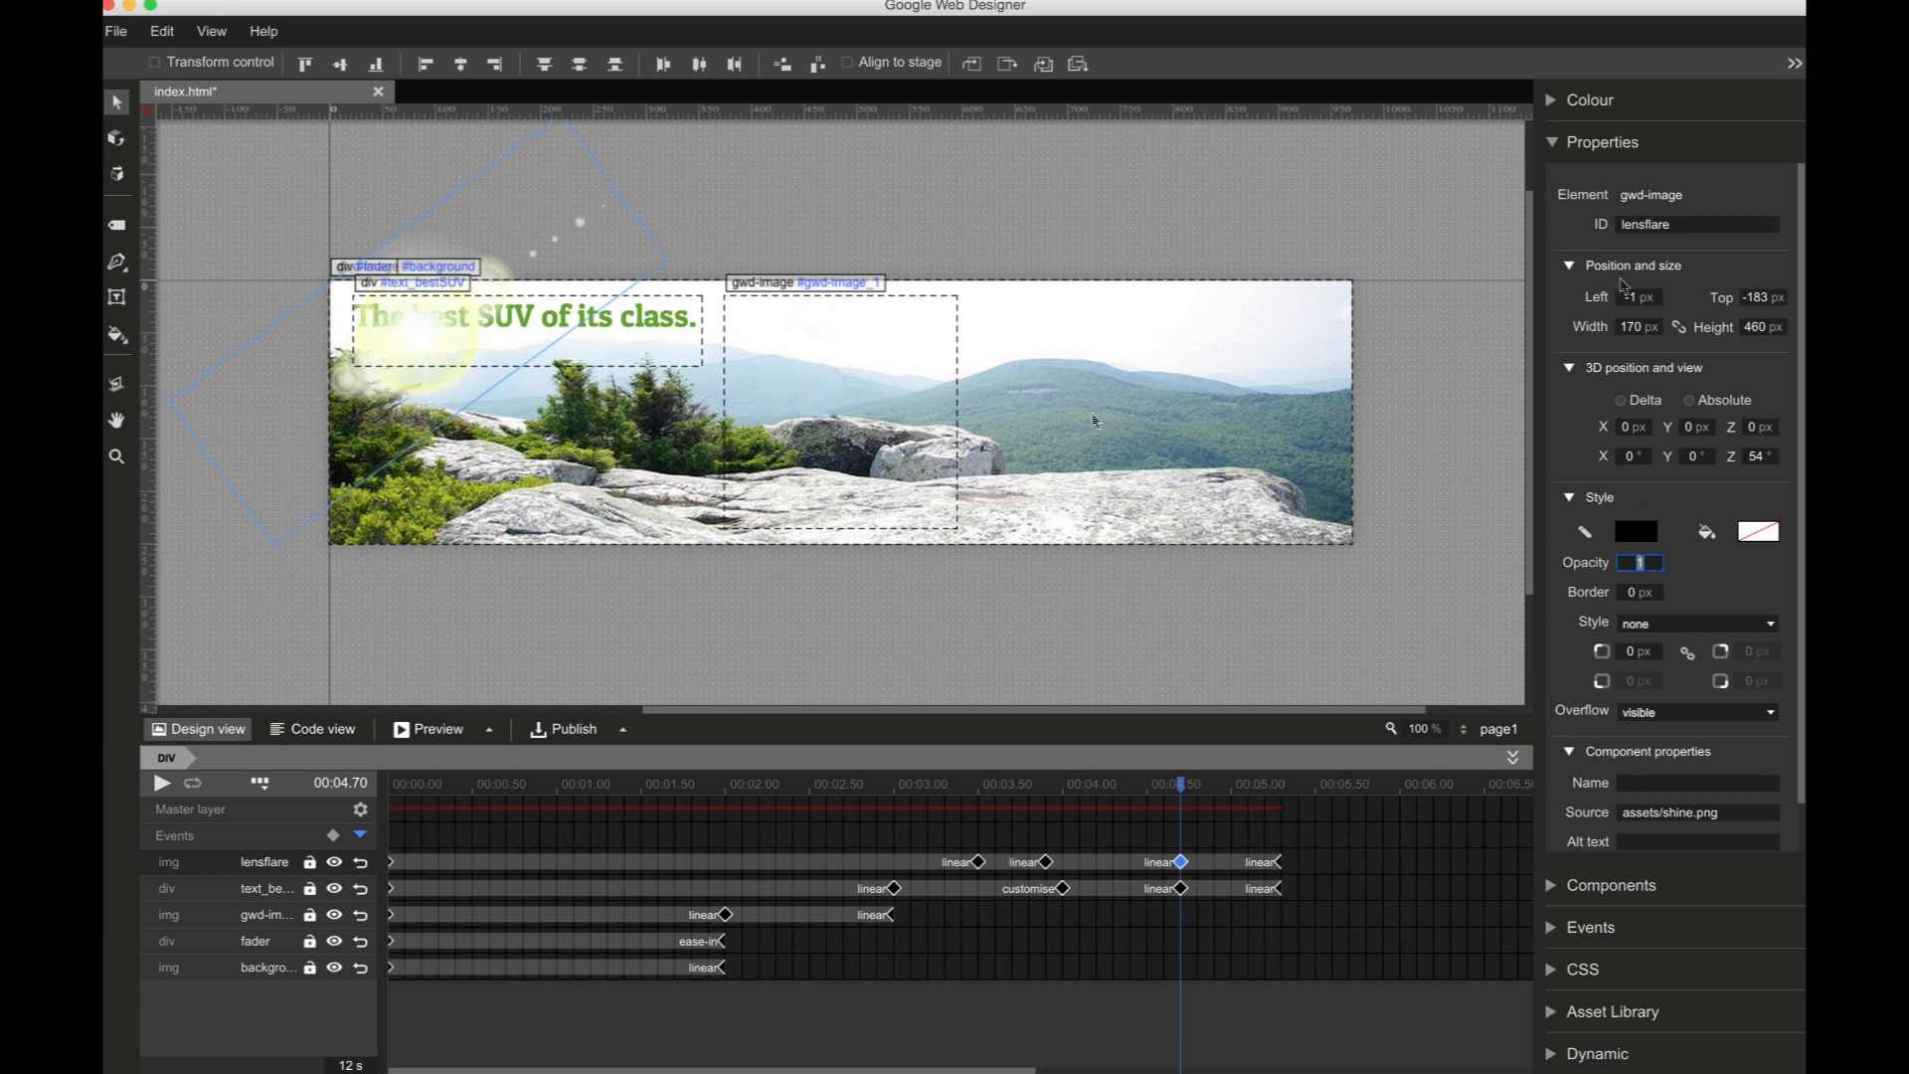
Step: Play the animation through and send the lensflare image one level backward, behind the headline text
left_click(163, 786)
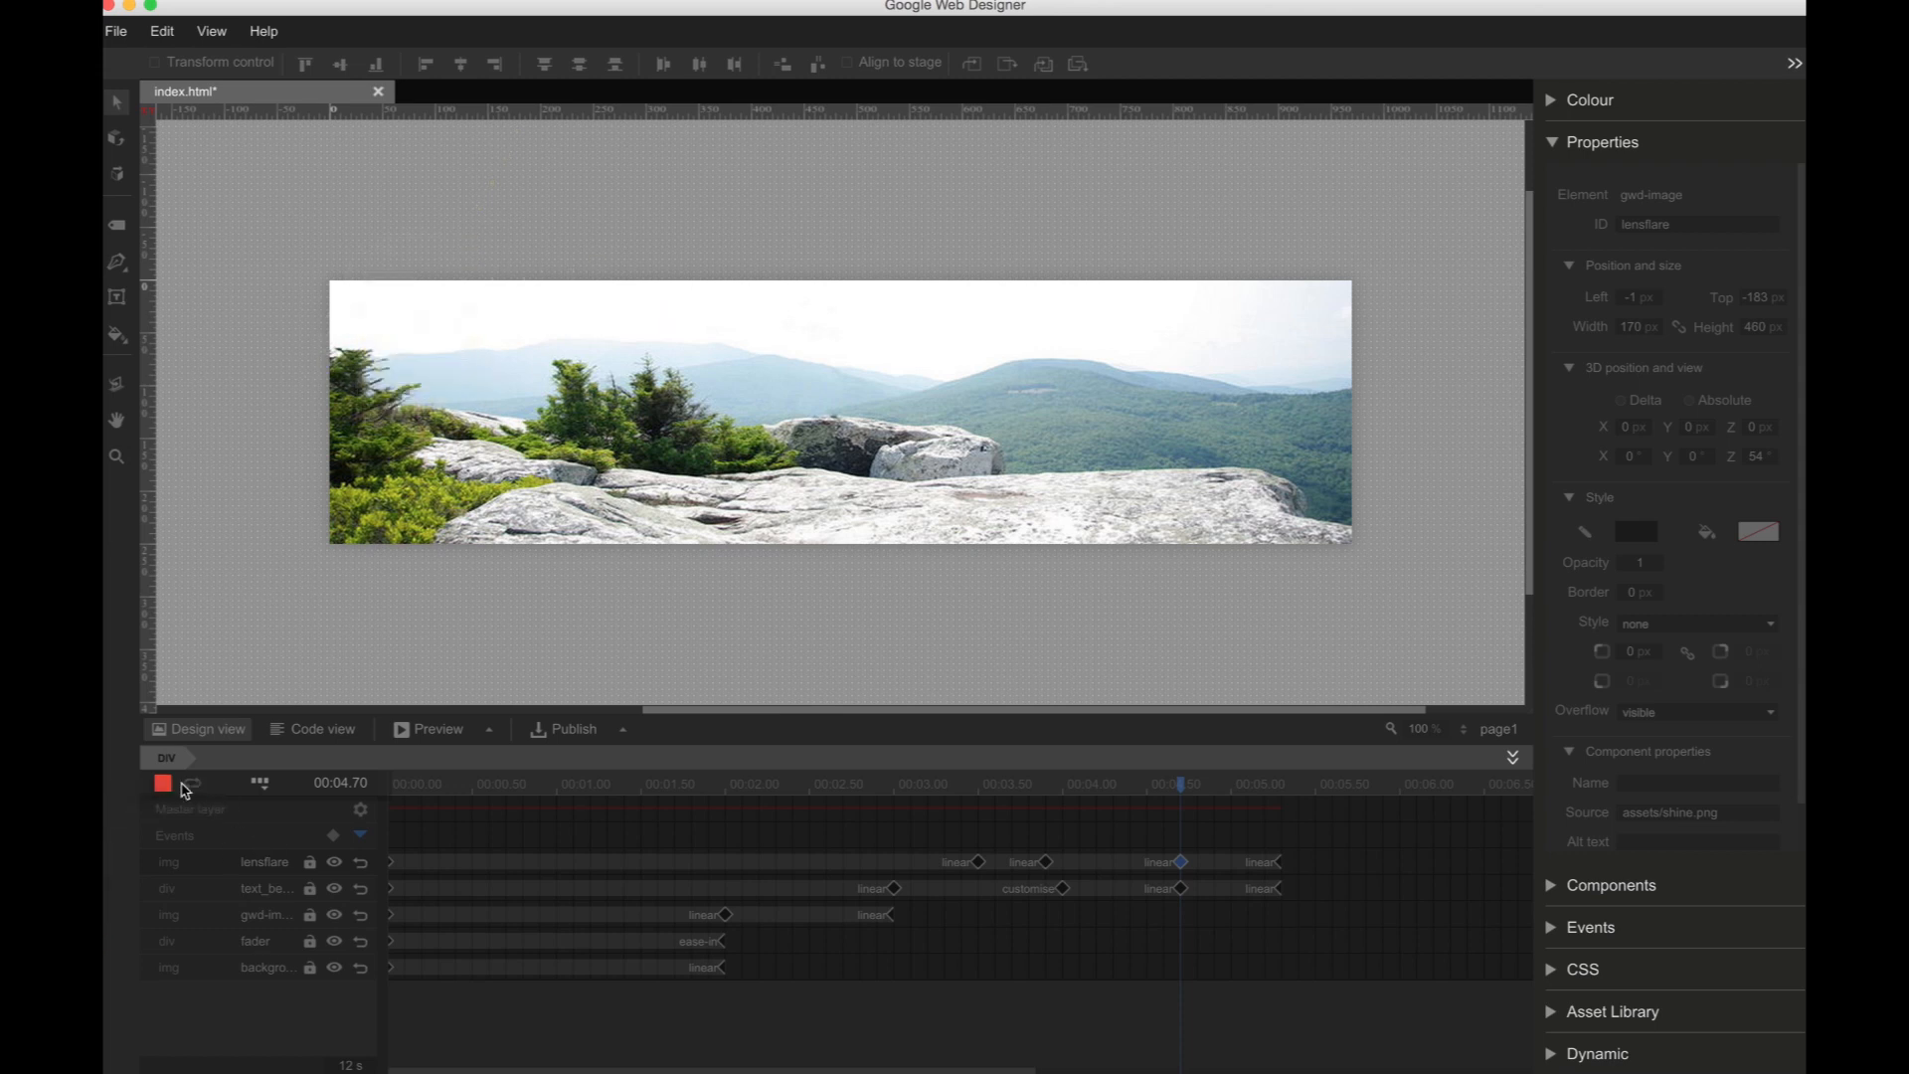
left_click(163, 784)
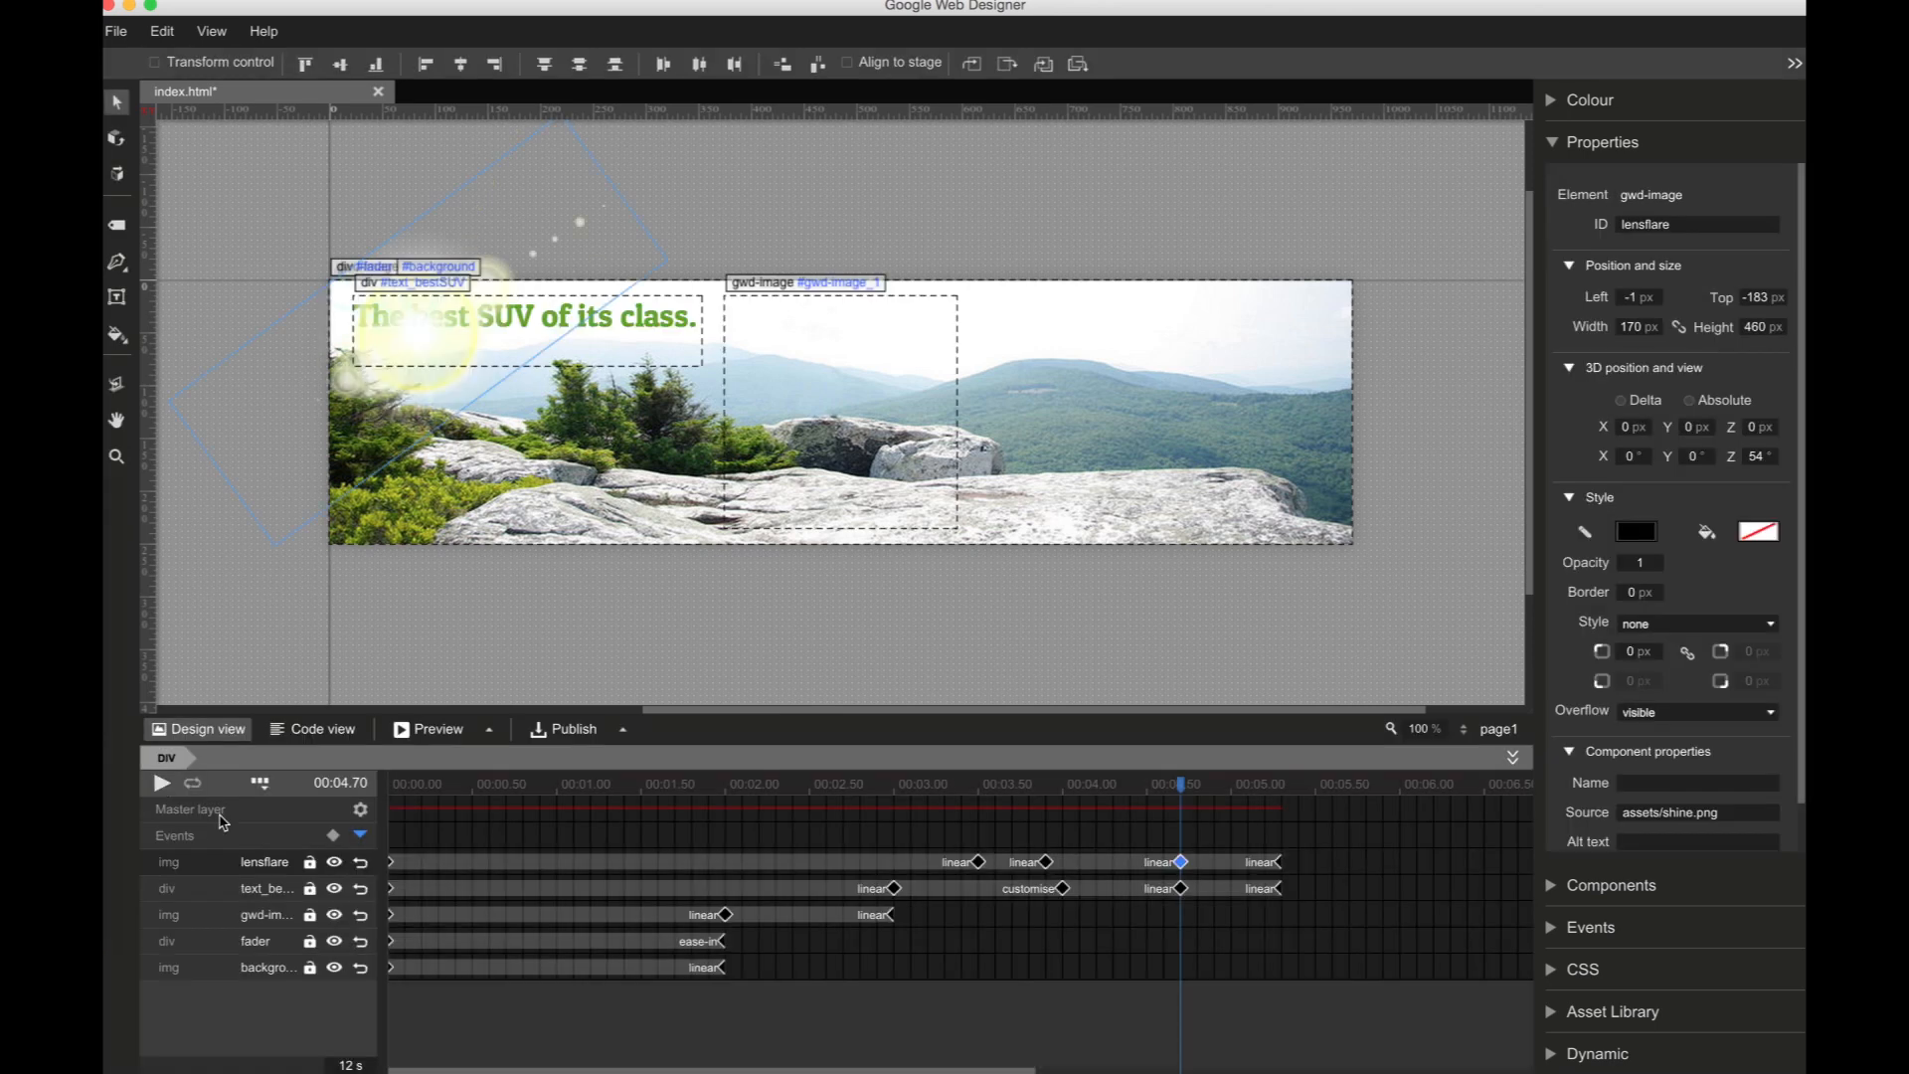
left_click(1009, 68)
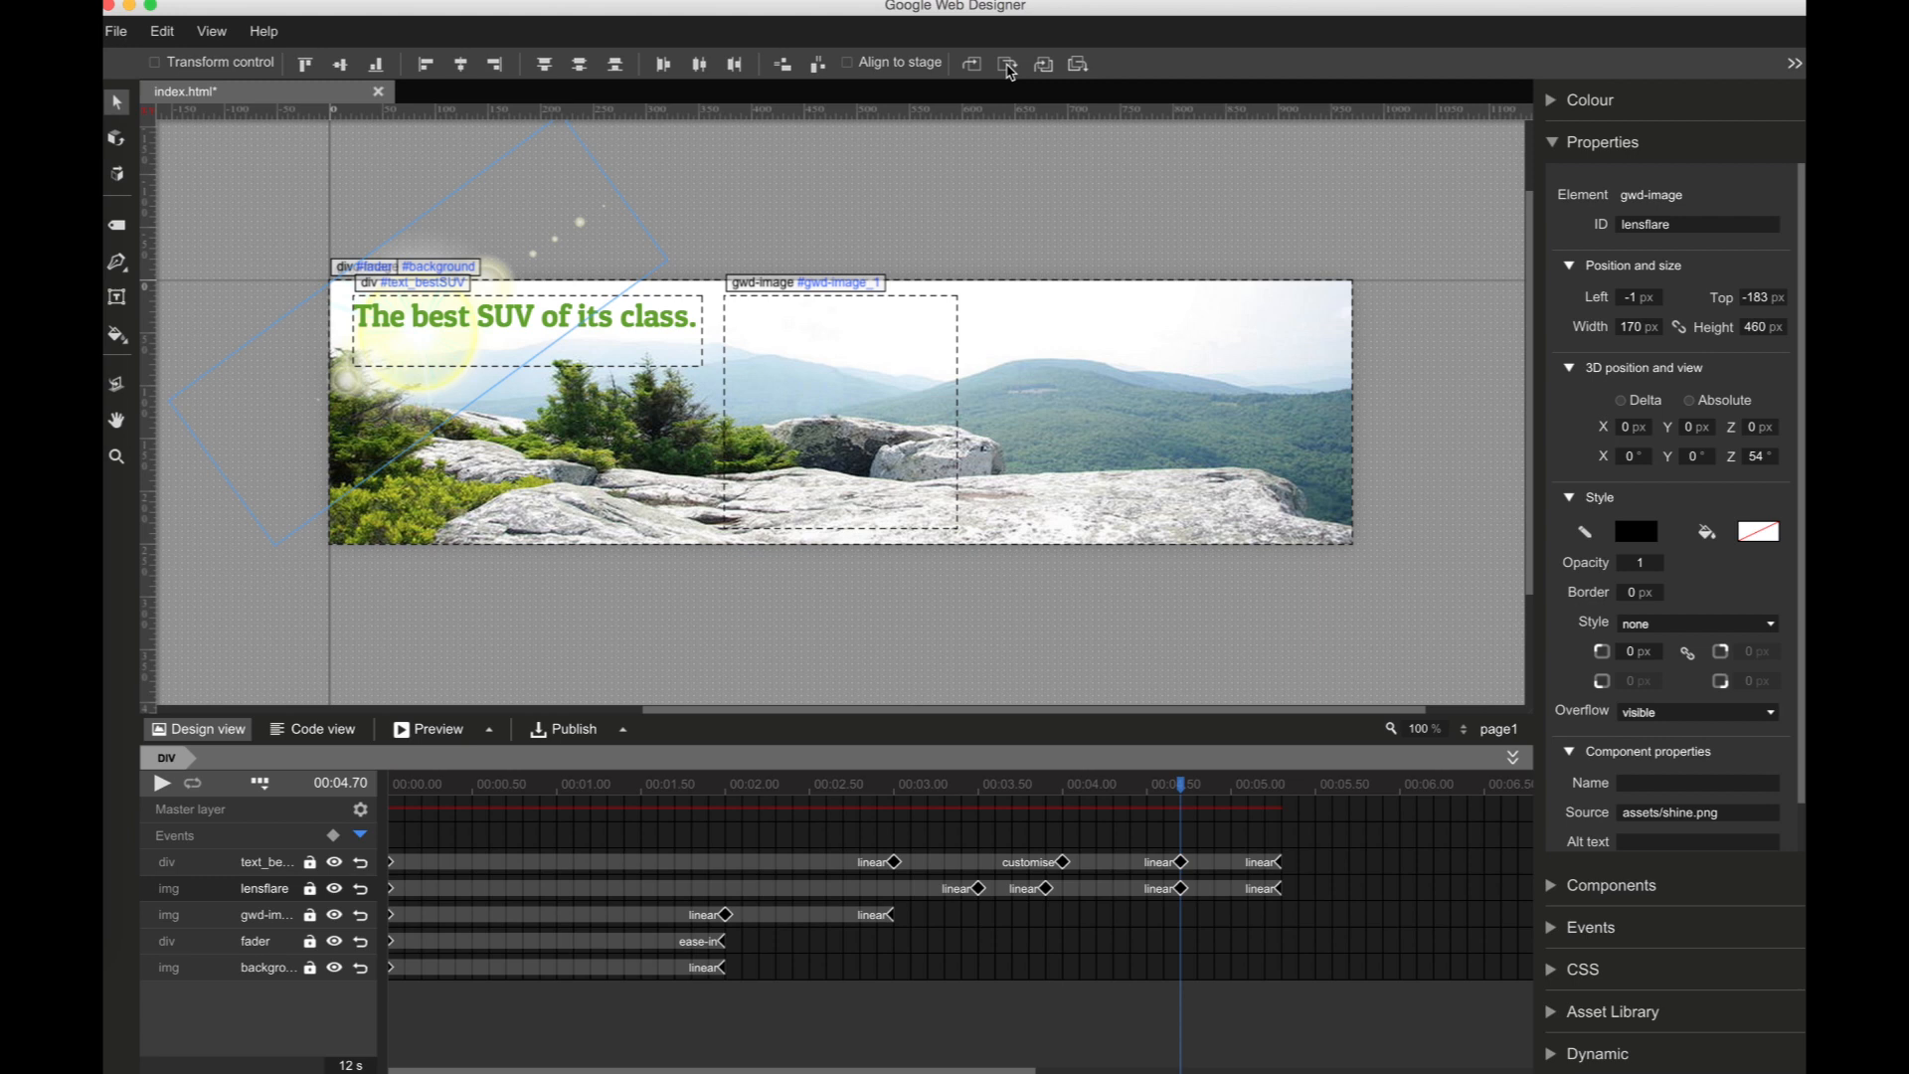
Step: Bring tr_offroad.png from the _src folder in Finder onto the stage, at about 516 px left and 110 px top
left_click(116, 297)
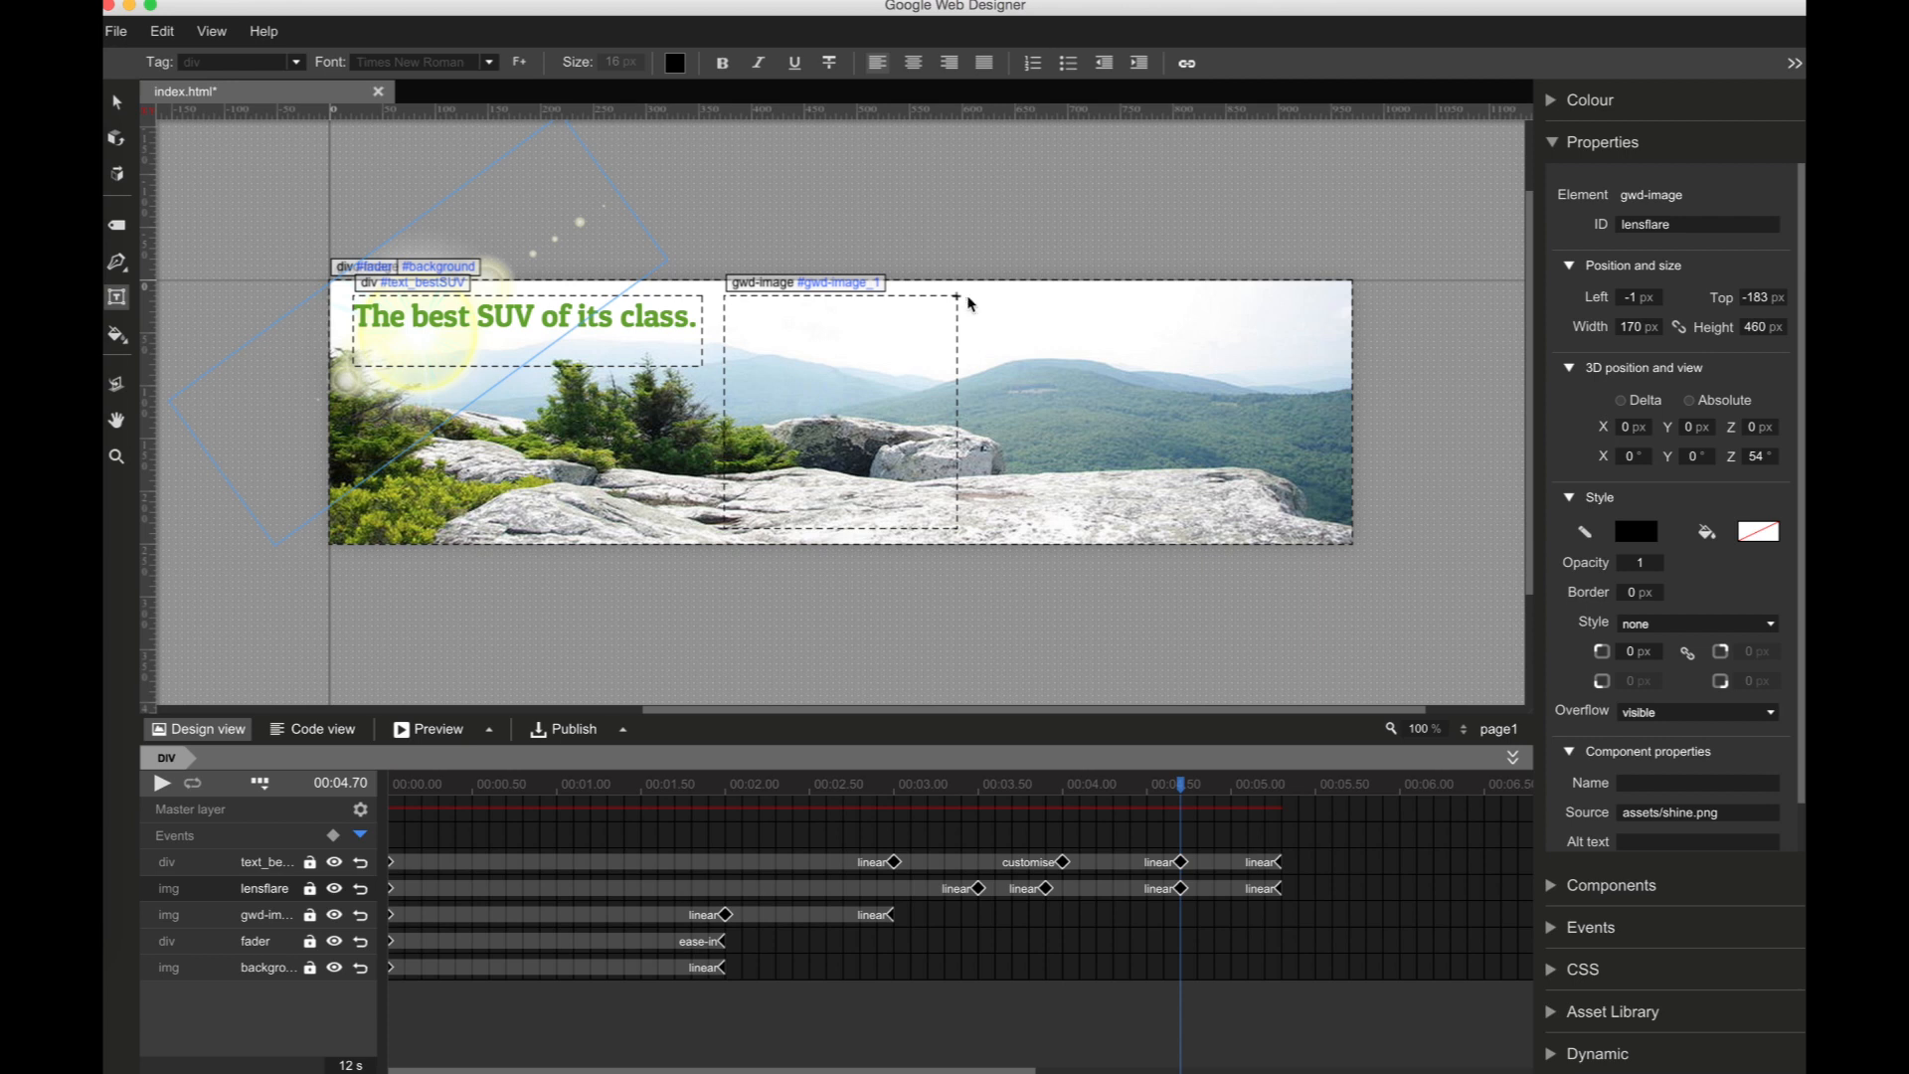
key("ctrl+Up")
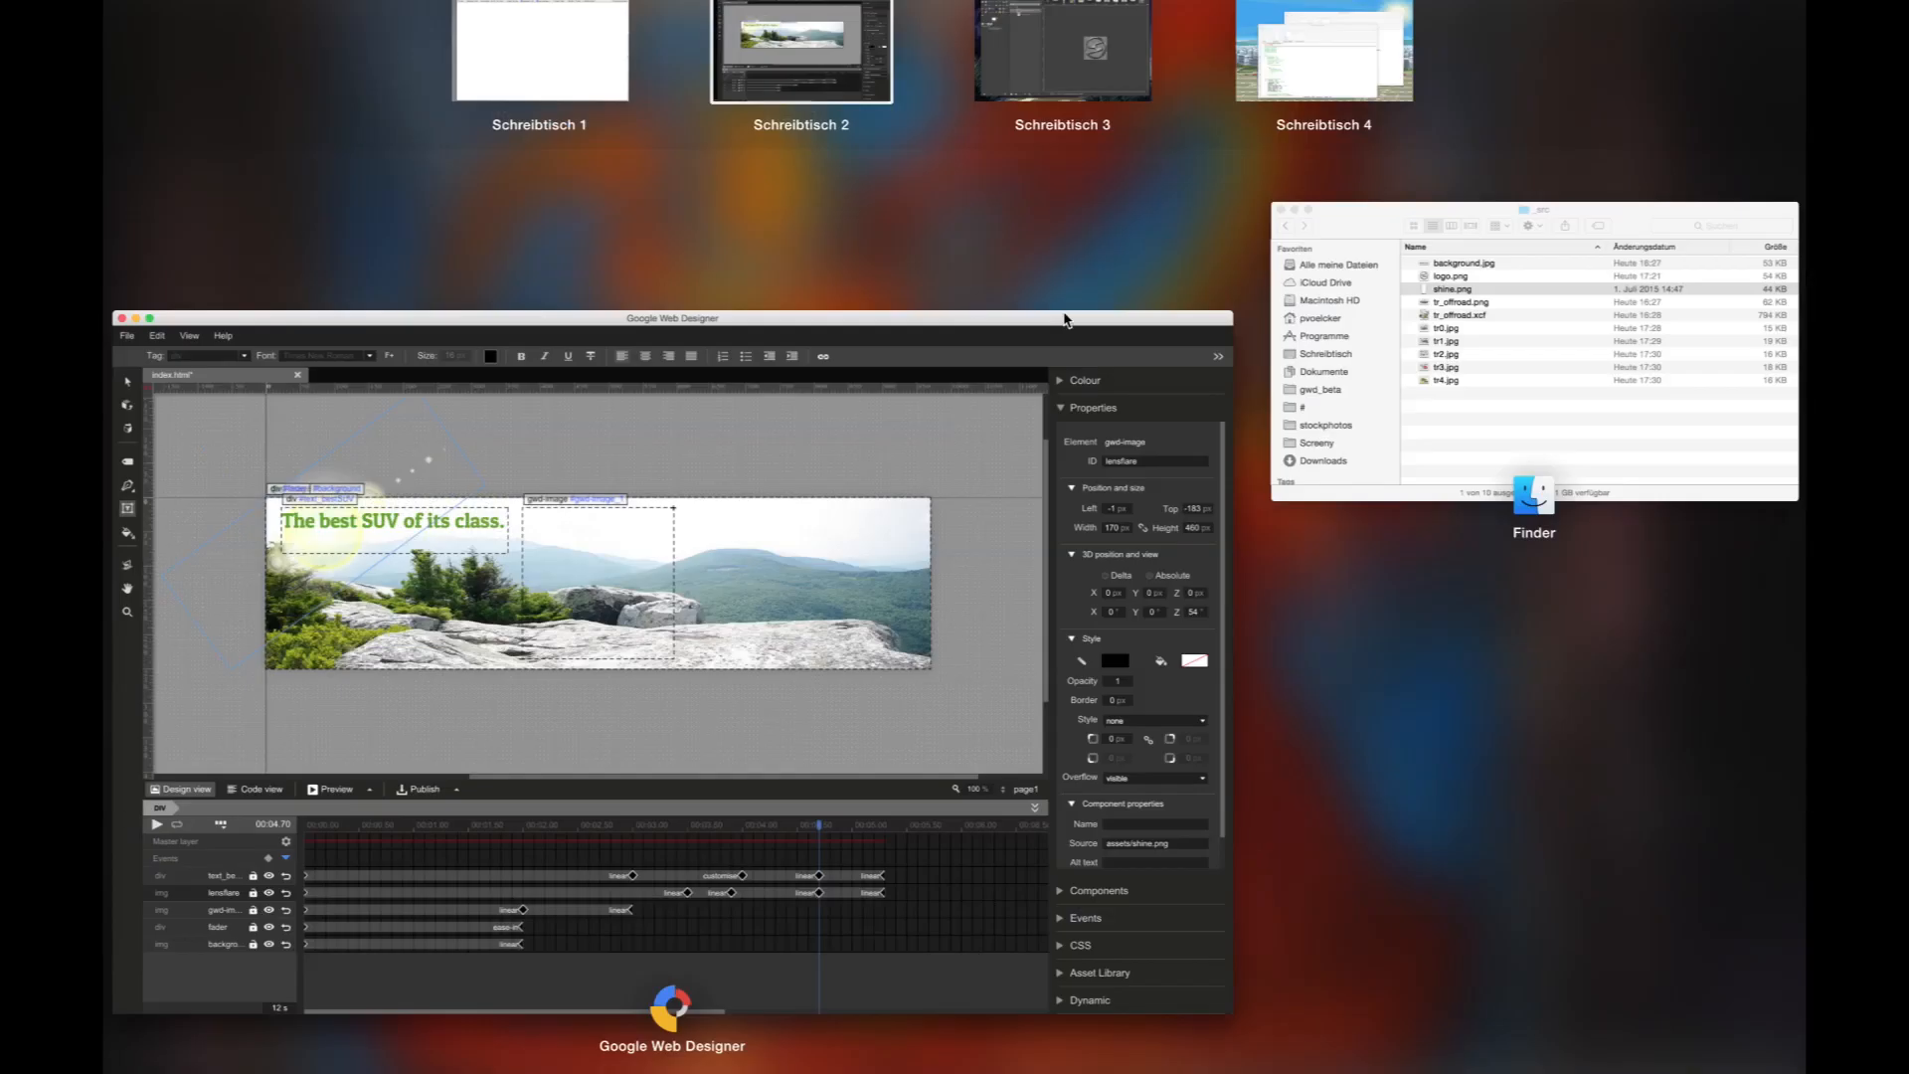
left_click(1458, 309)
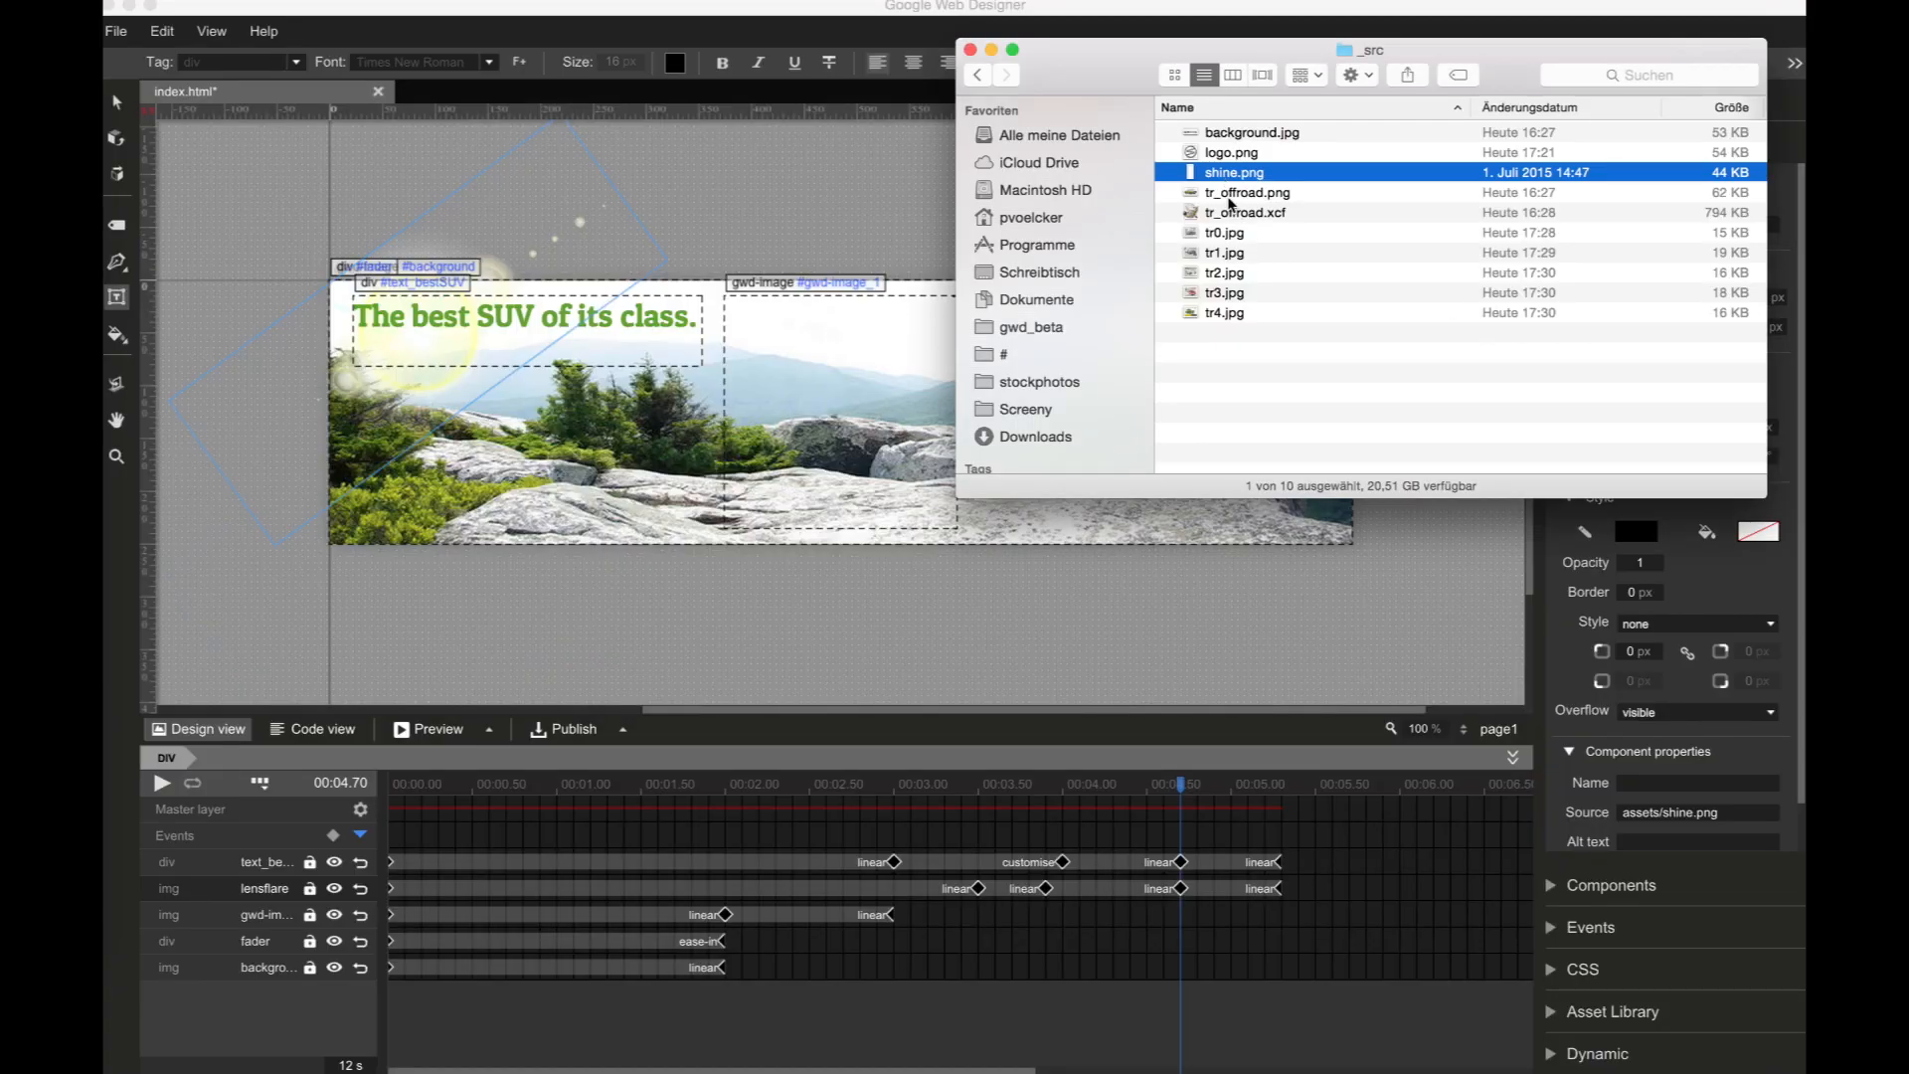
left_click(1231, 199)
left_click_drag(1230, 198, 872, 329)
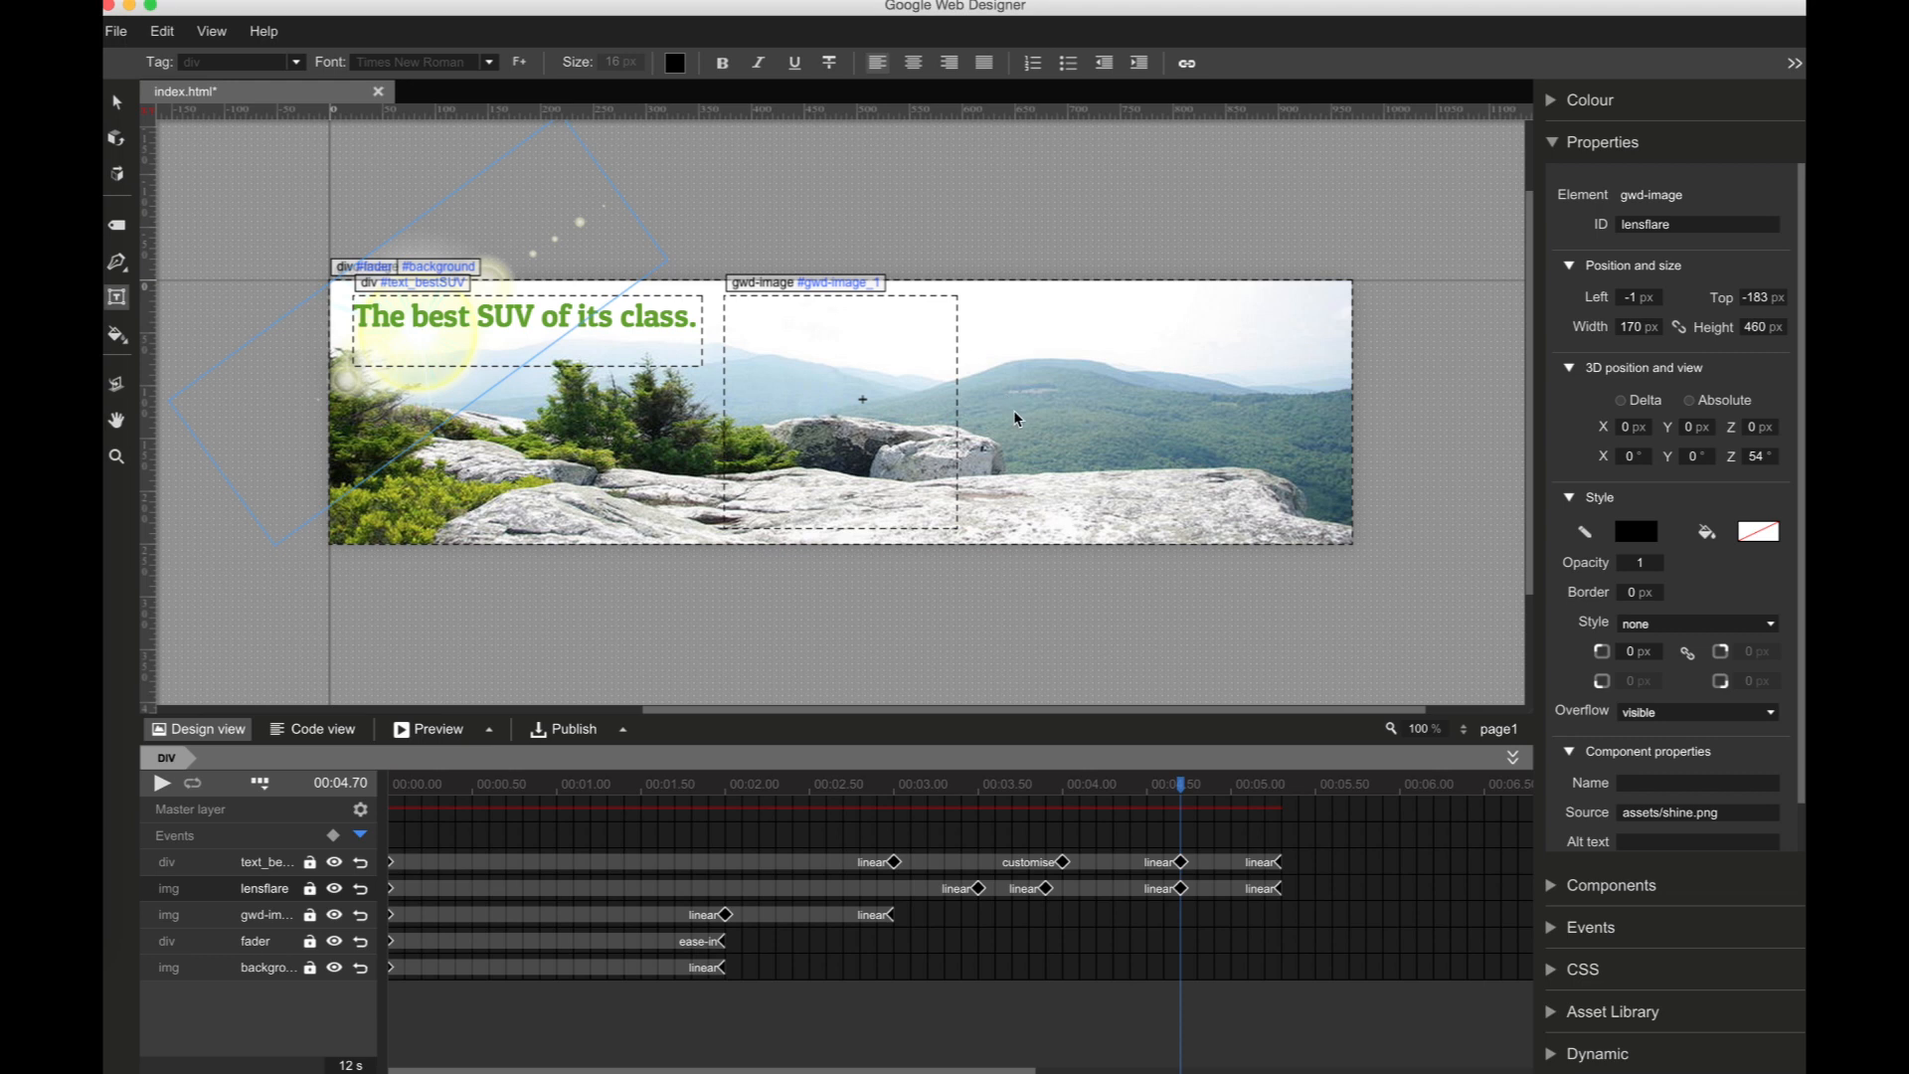
left_click_drag(1038, 450, 1178, 396)
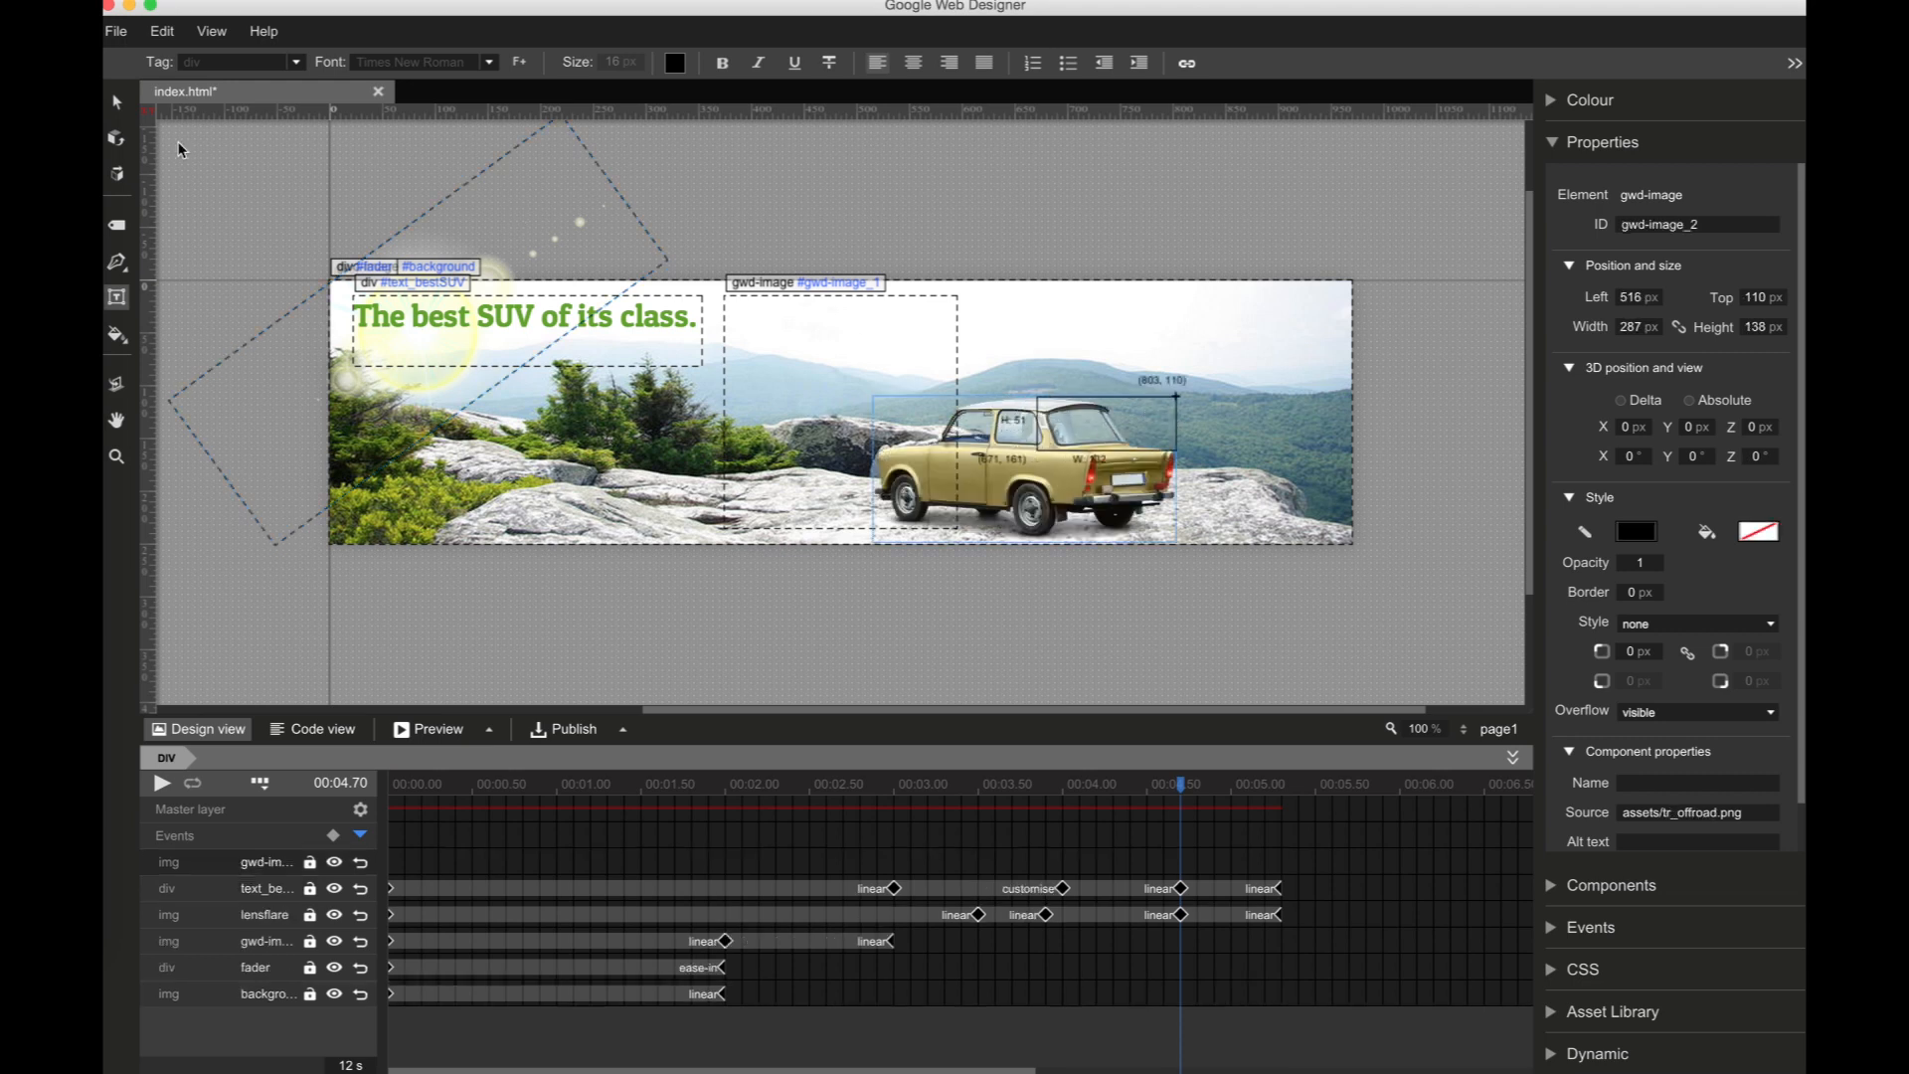
left_click(116, 103)
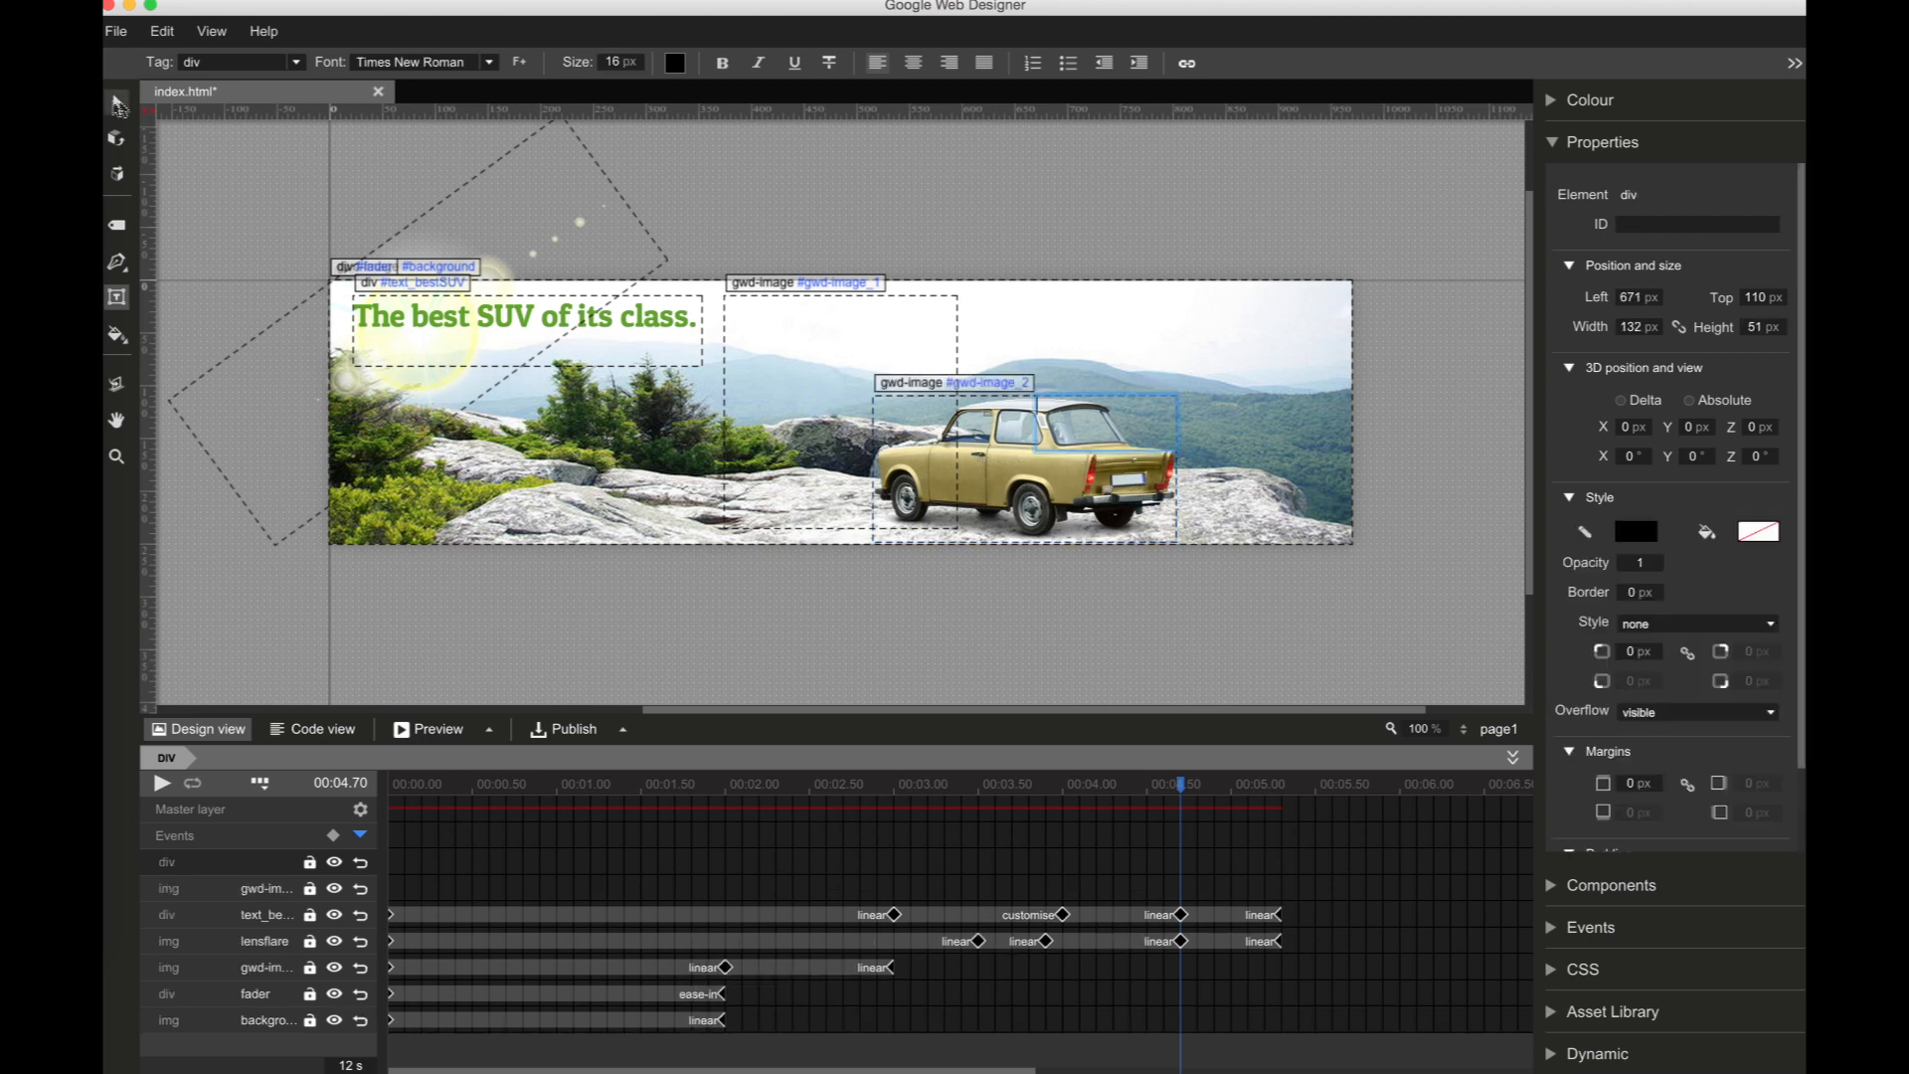
key("super+z")
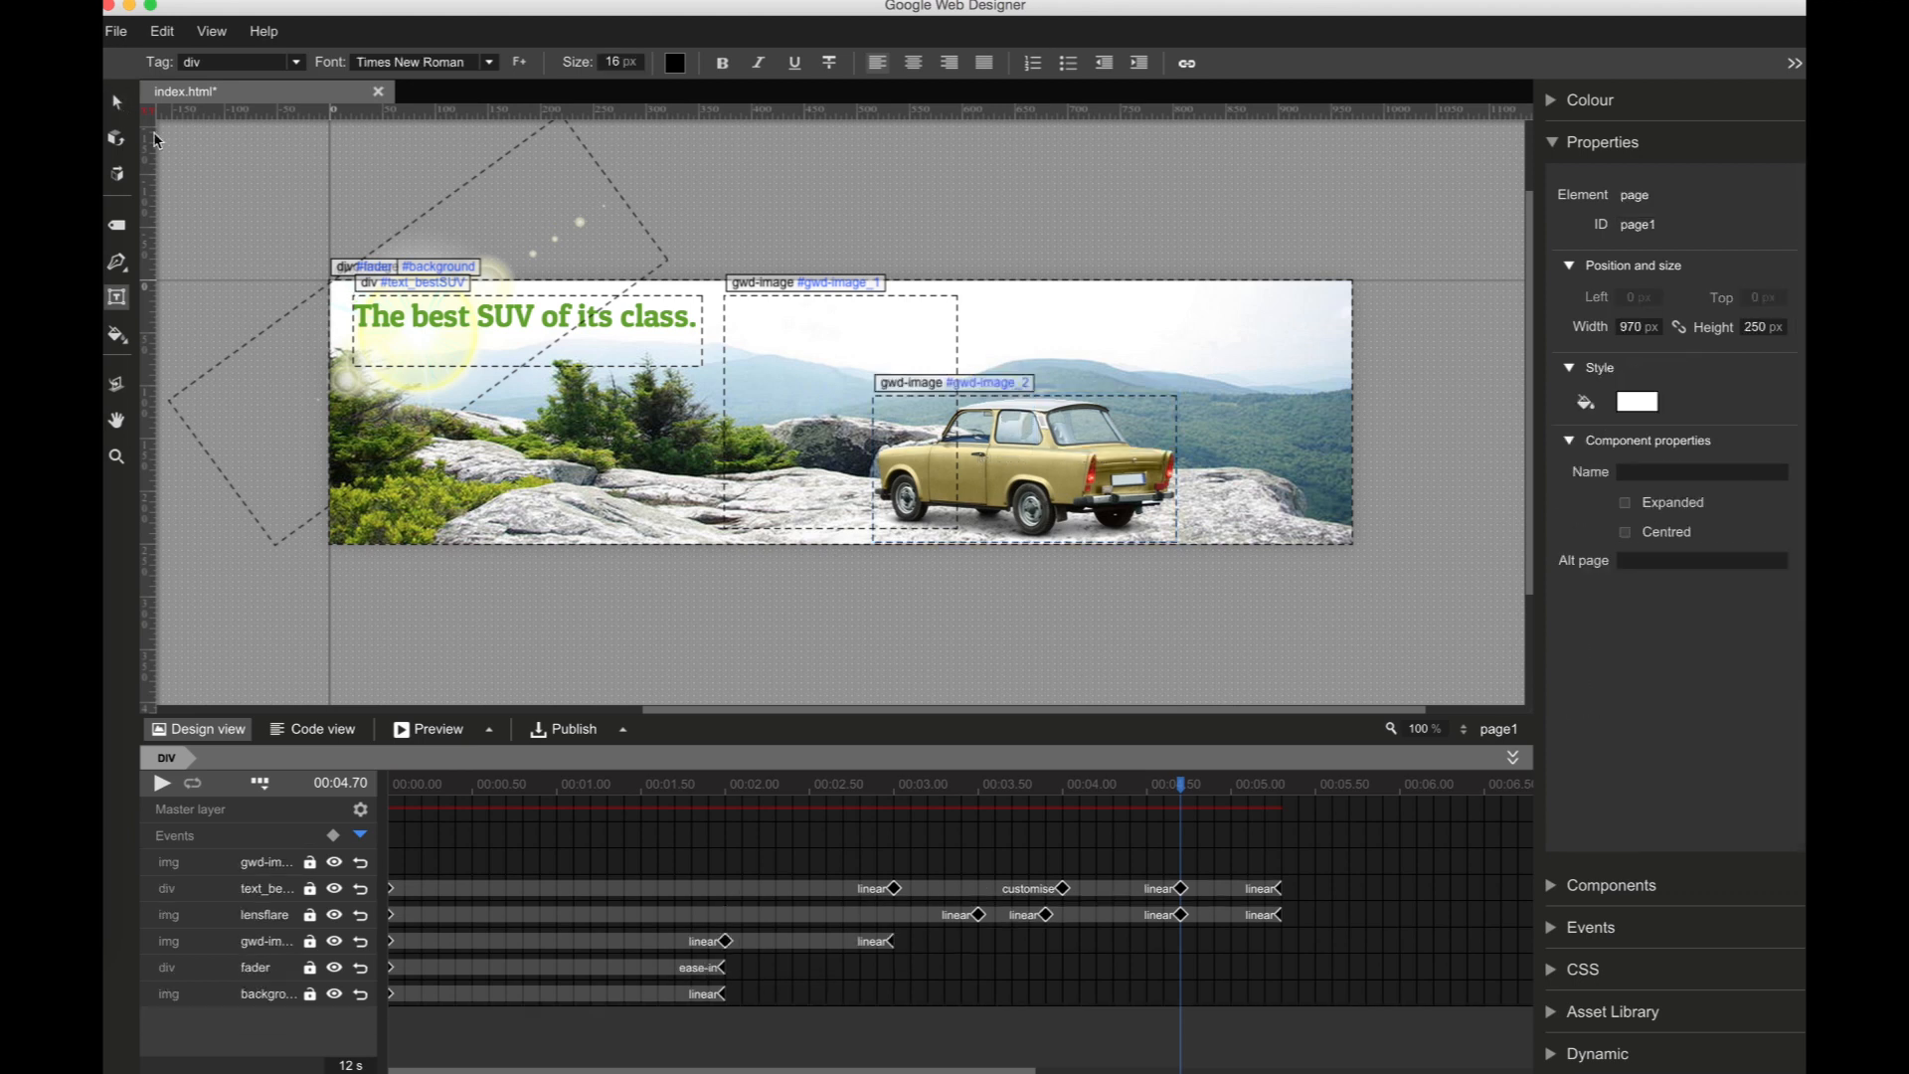
Step: Move the car image to about 613 px left and 91 px top, and give it the ID trabi
left_click(116, 103)
left_click_drag(1044, 458, 1144, 438)
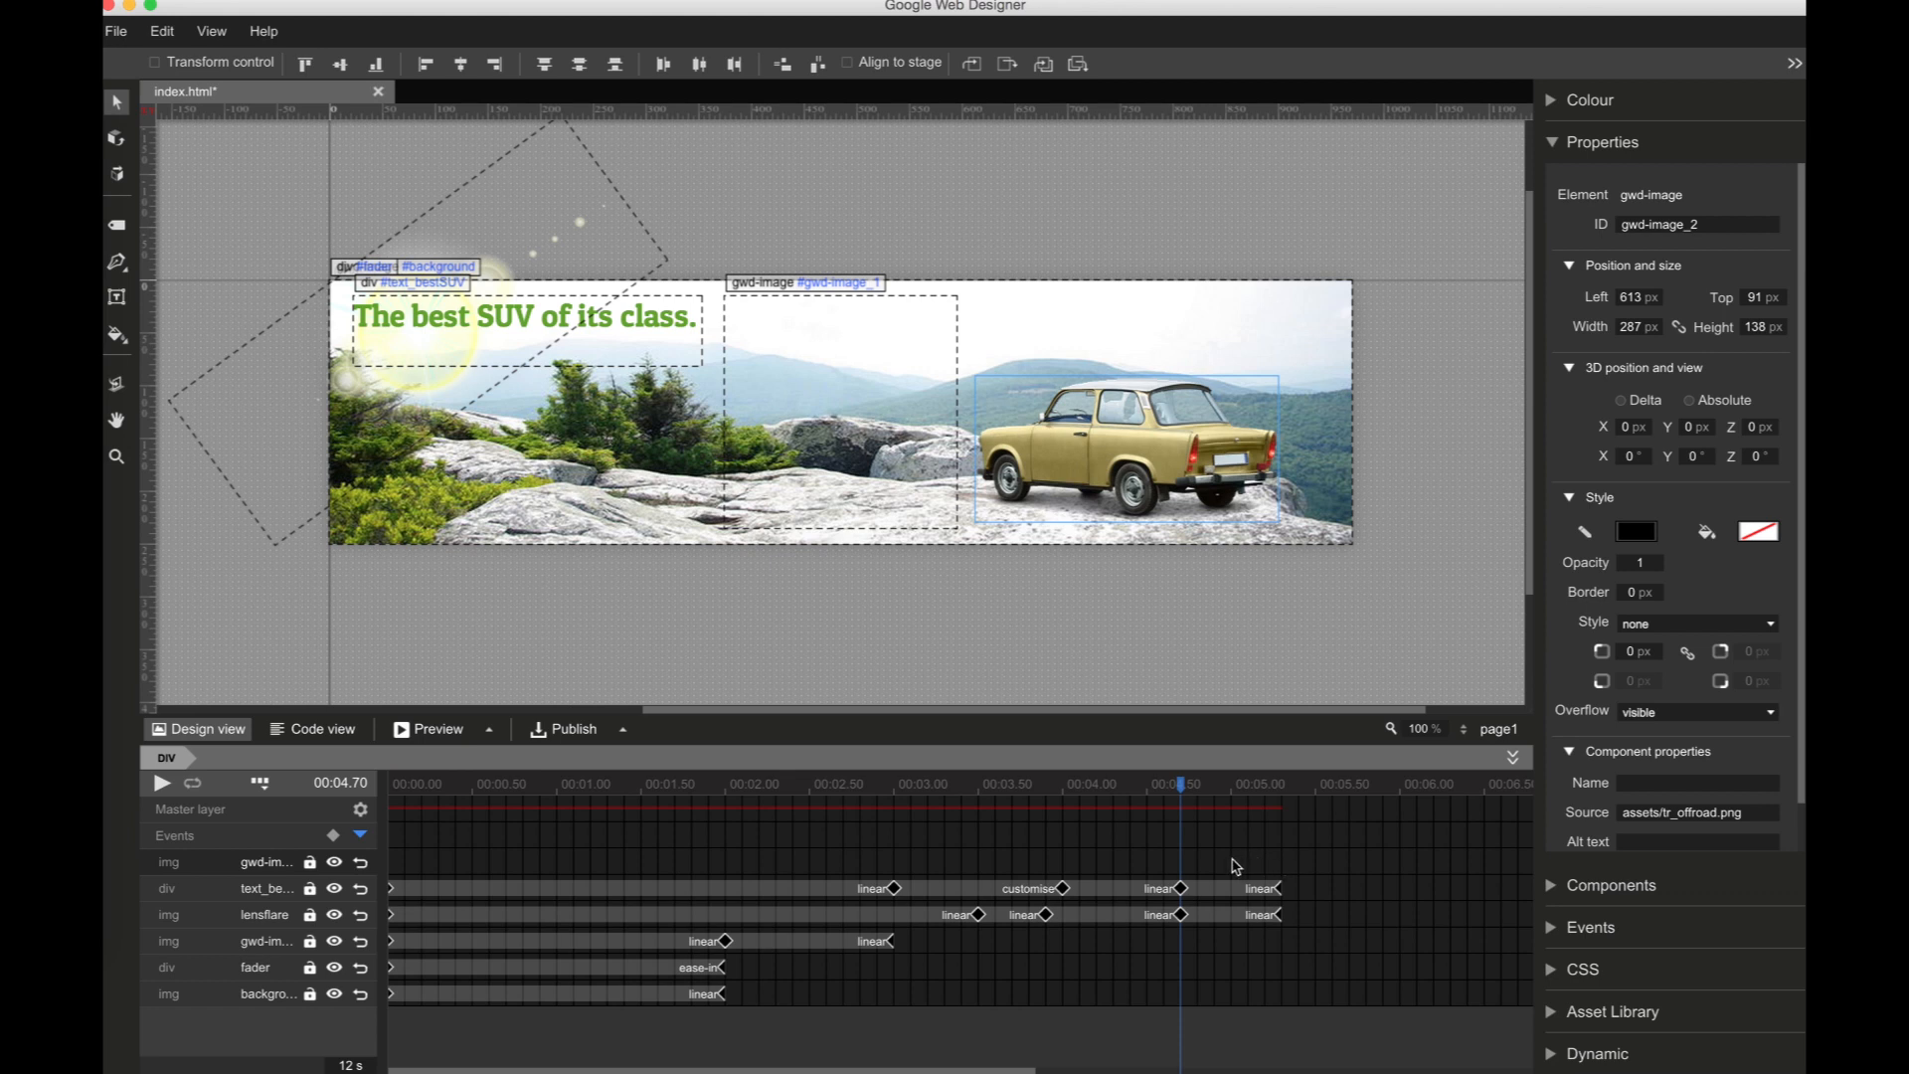
left_click(1619, 223)
type("trabi")
key("Return")
Step: Insert keyframes at 4.7 s and 6 s on the trabi layer
right_click(1181, 864)
left_click(1199, 880)
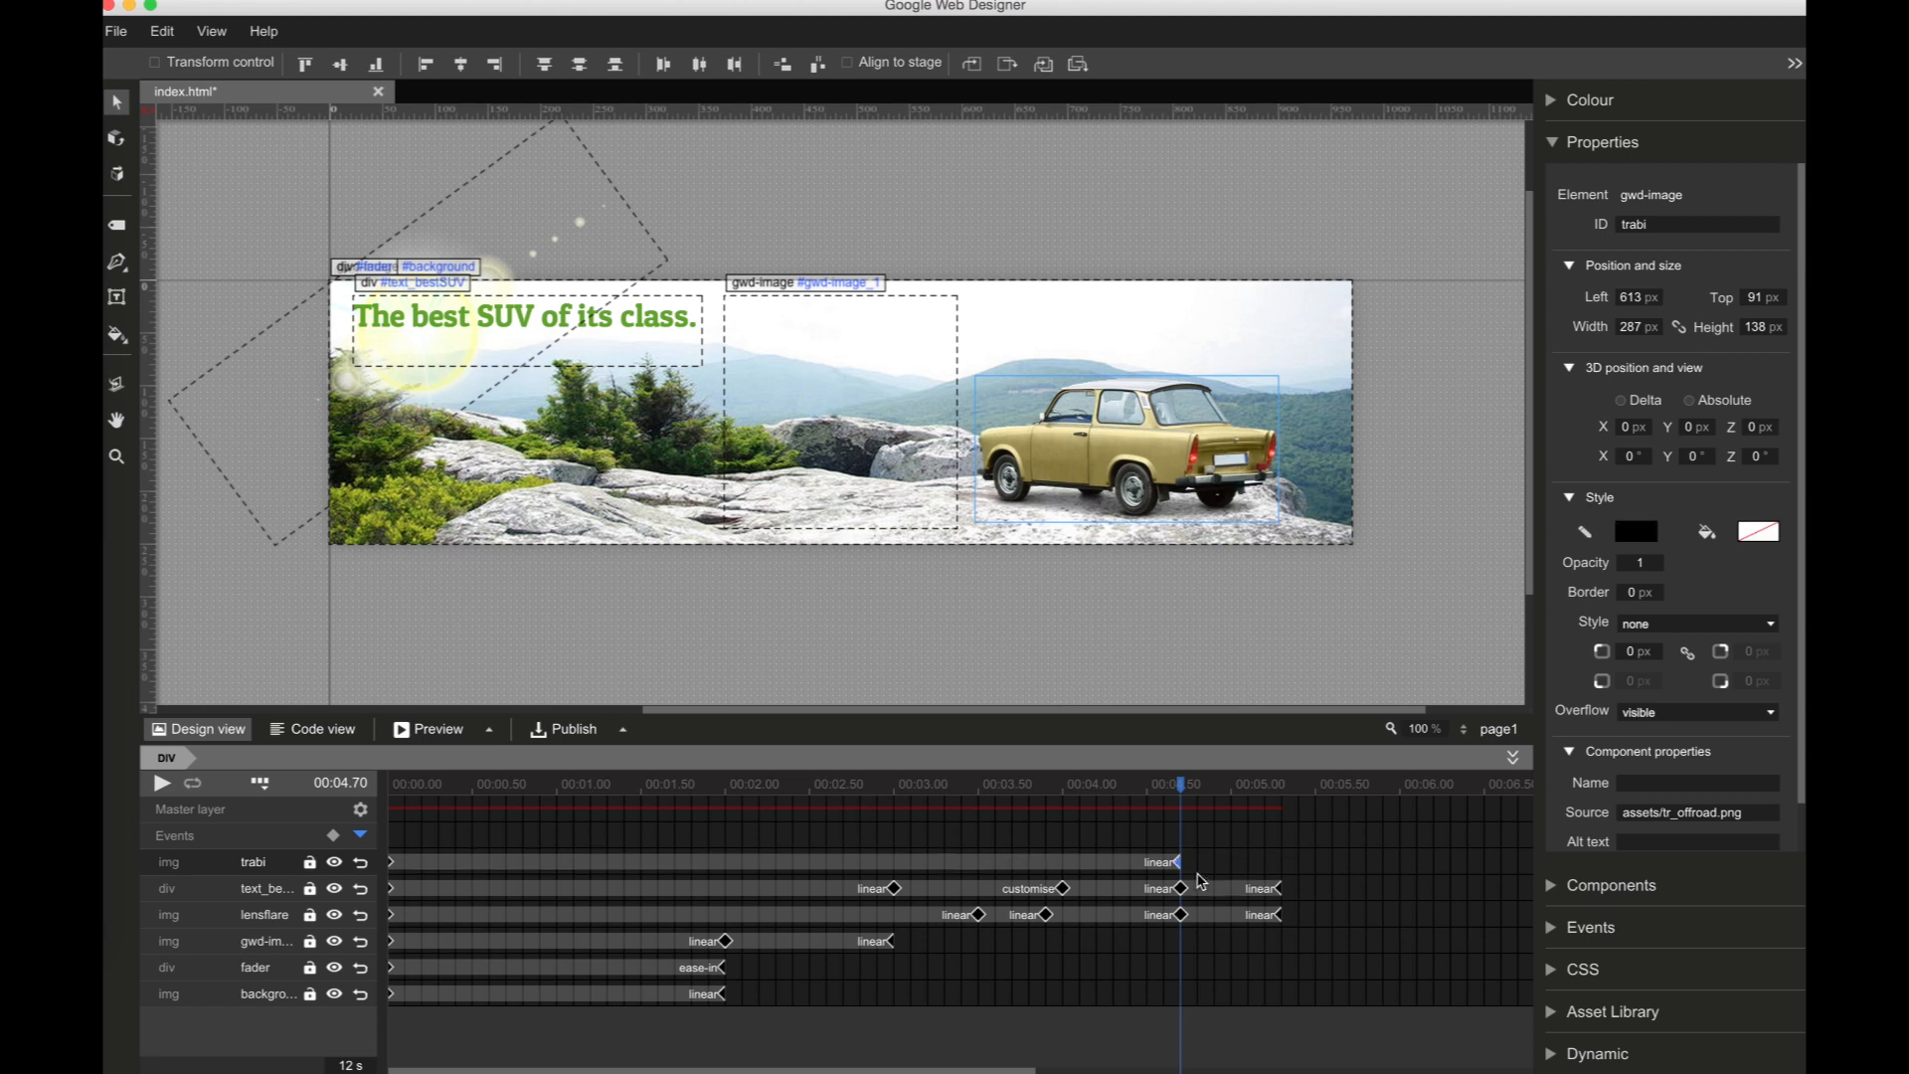
right_click(1402, 871)
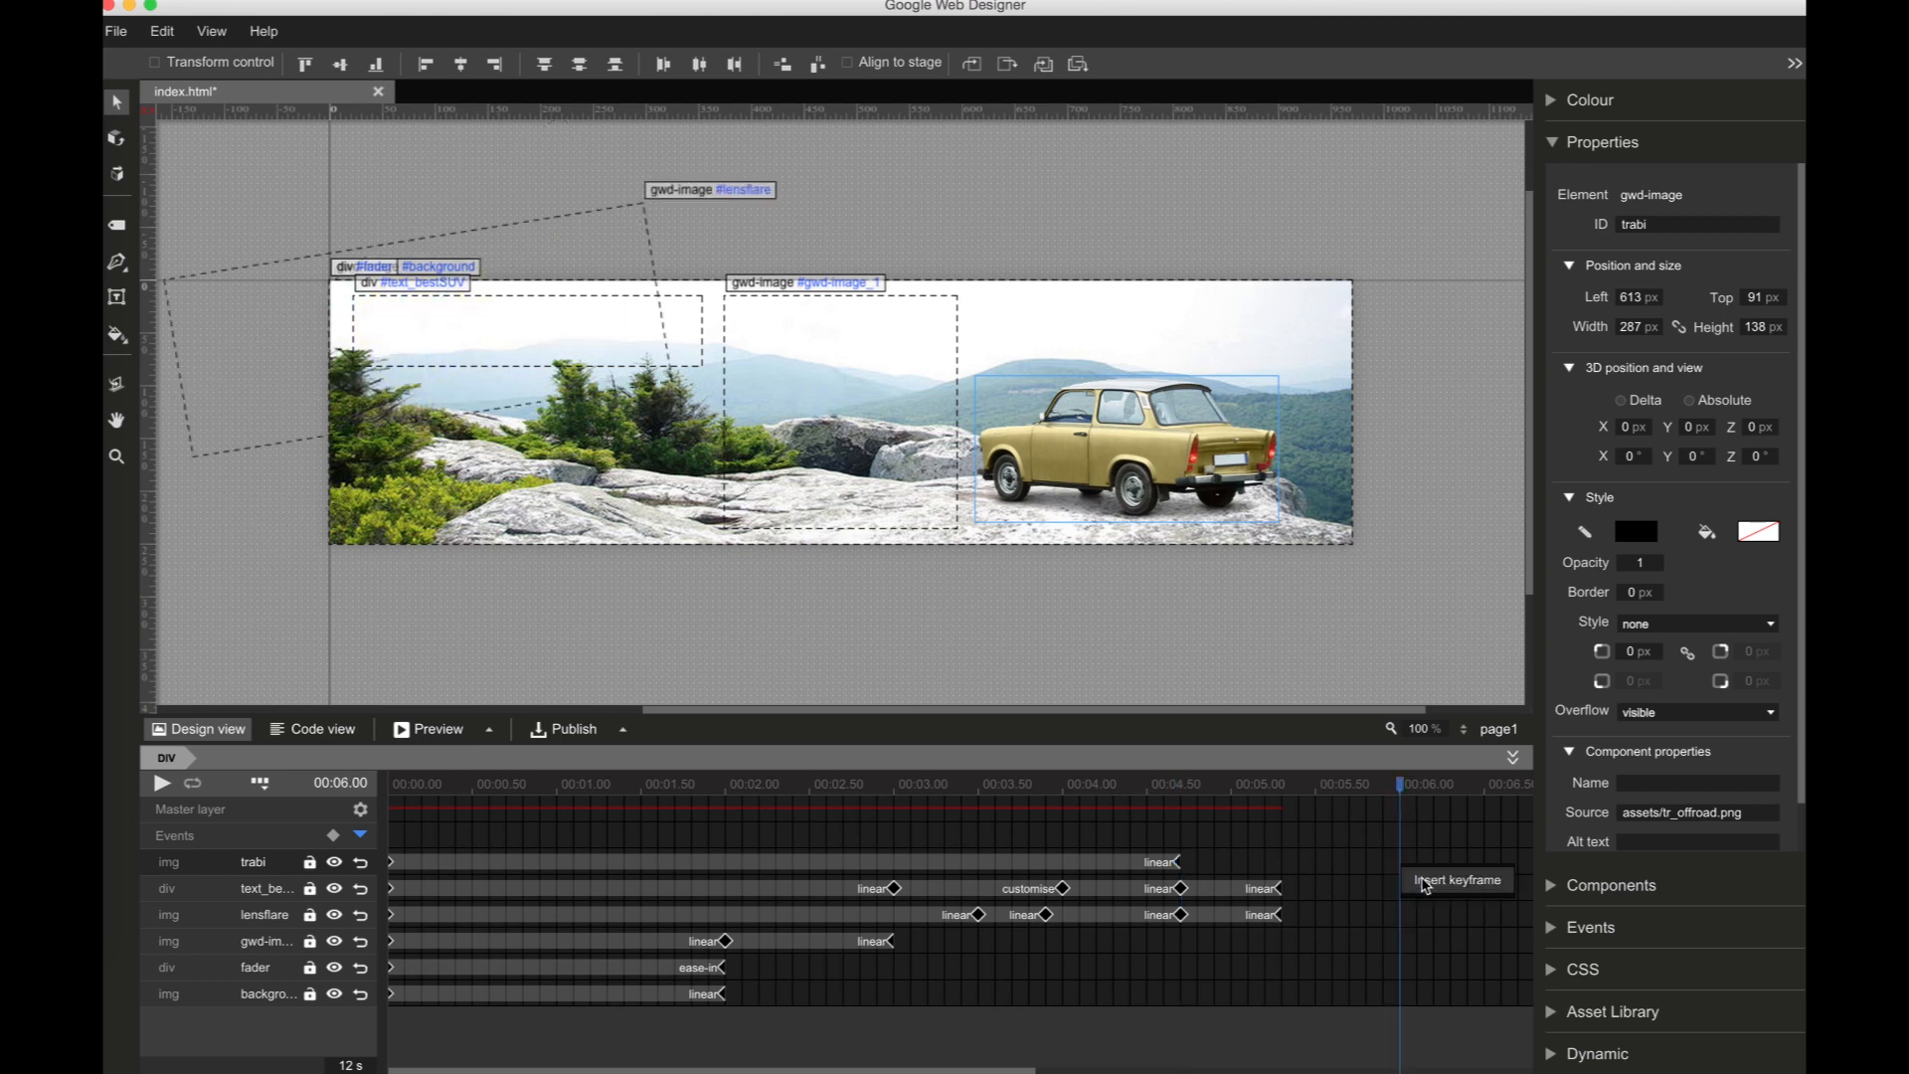
left_click(1426, 883)
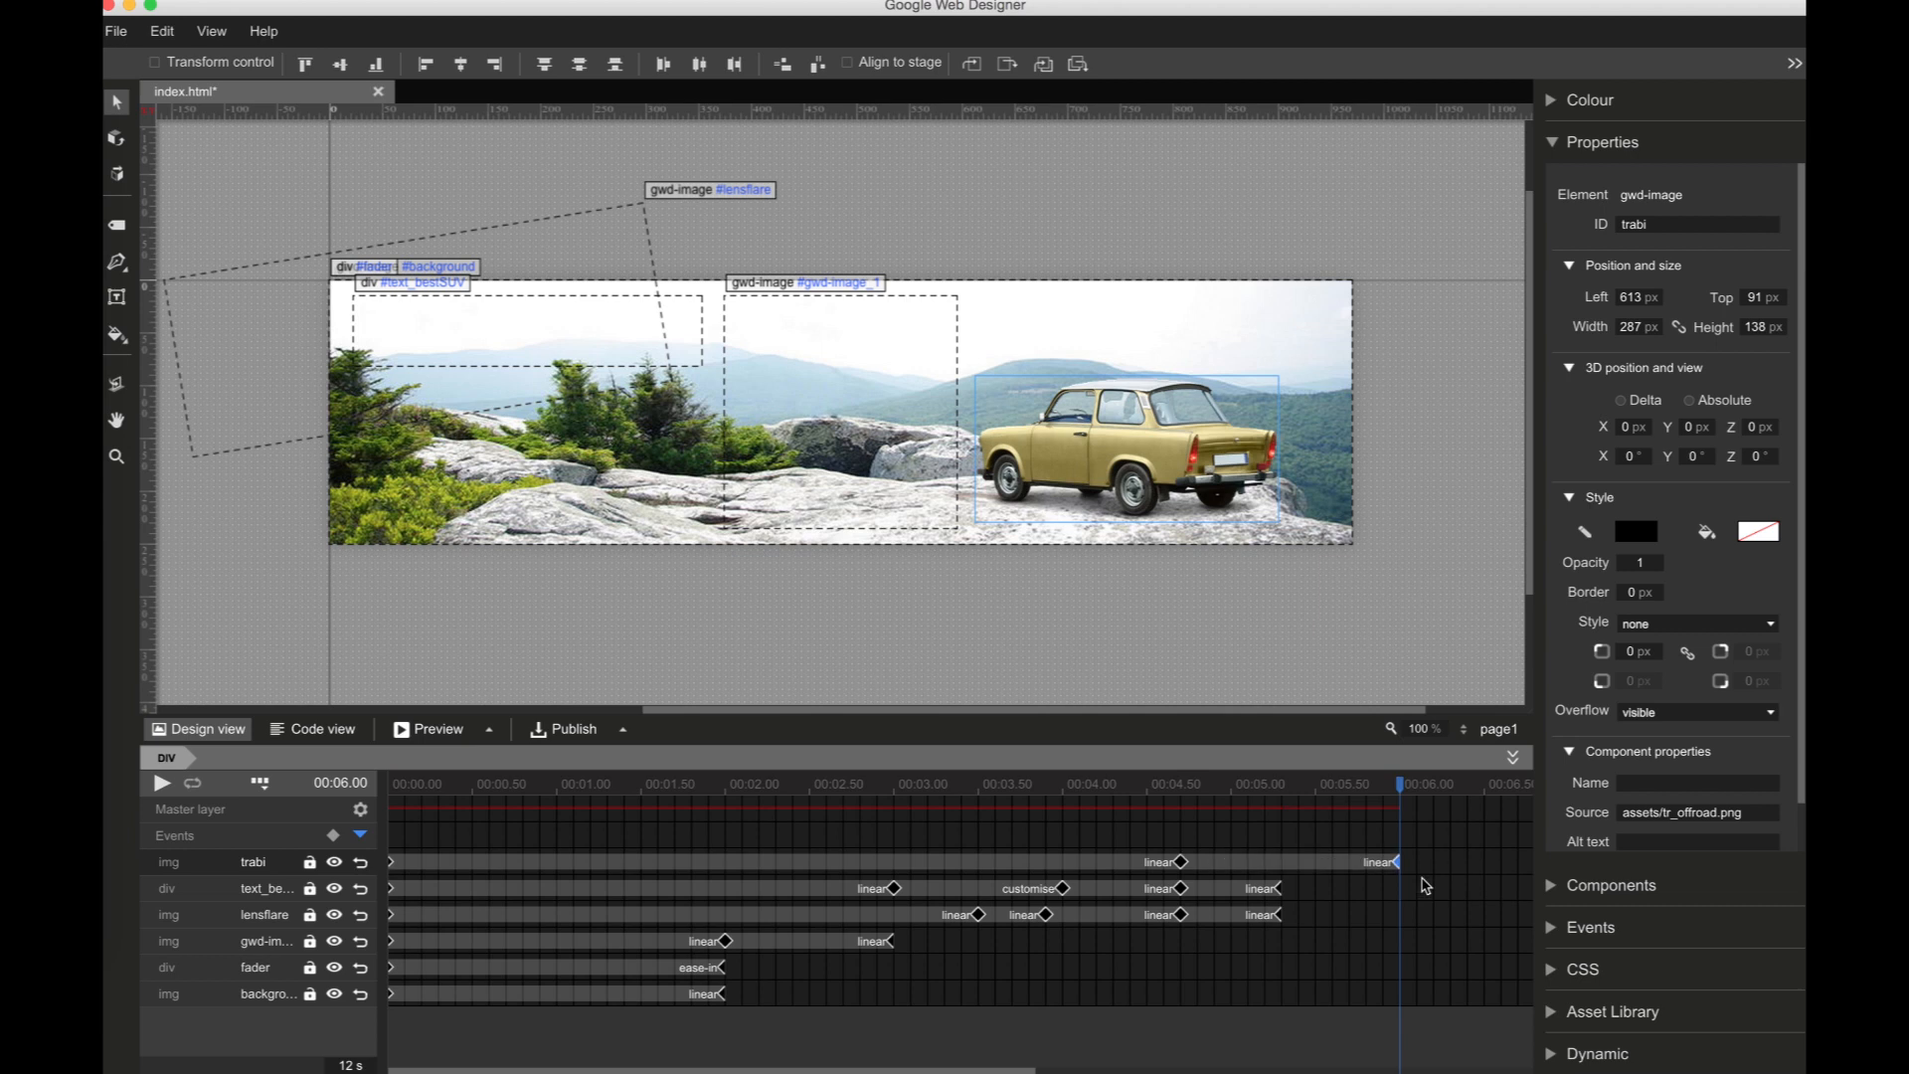
Step: At the trabi layer's 4.7 s keyframe, translate the car in 3D off the stage's right edge, about X 357 px and Y 67 px
left_click(1182, 863)
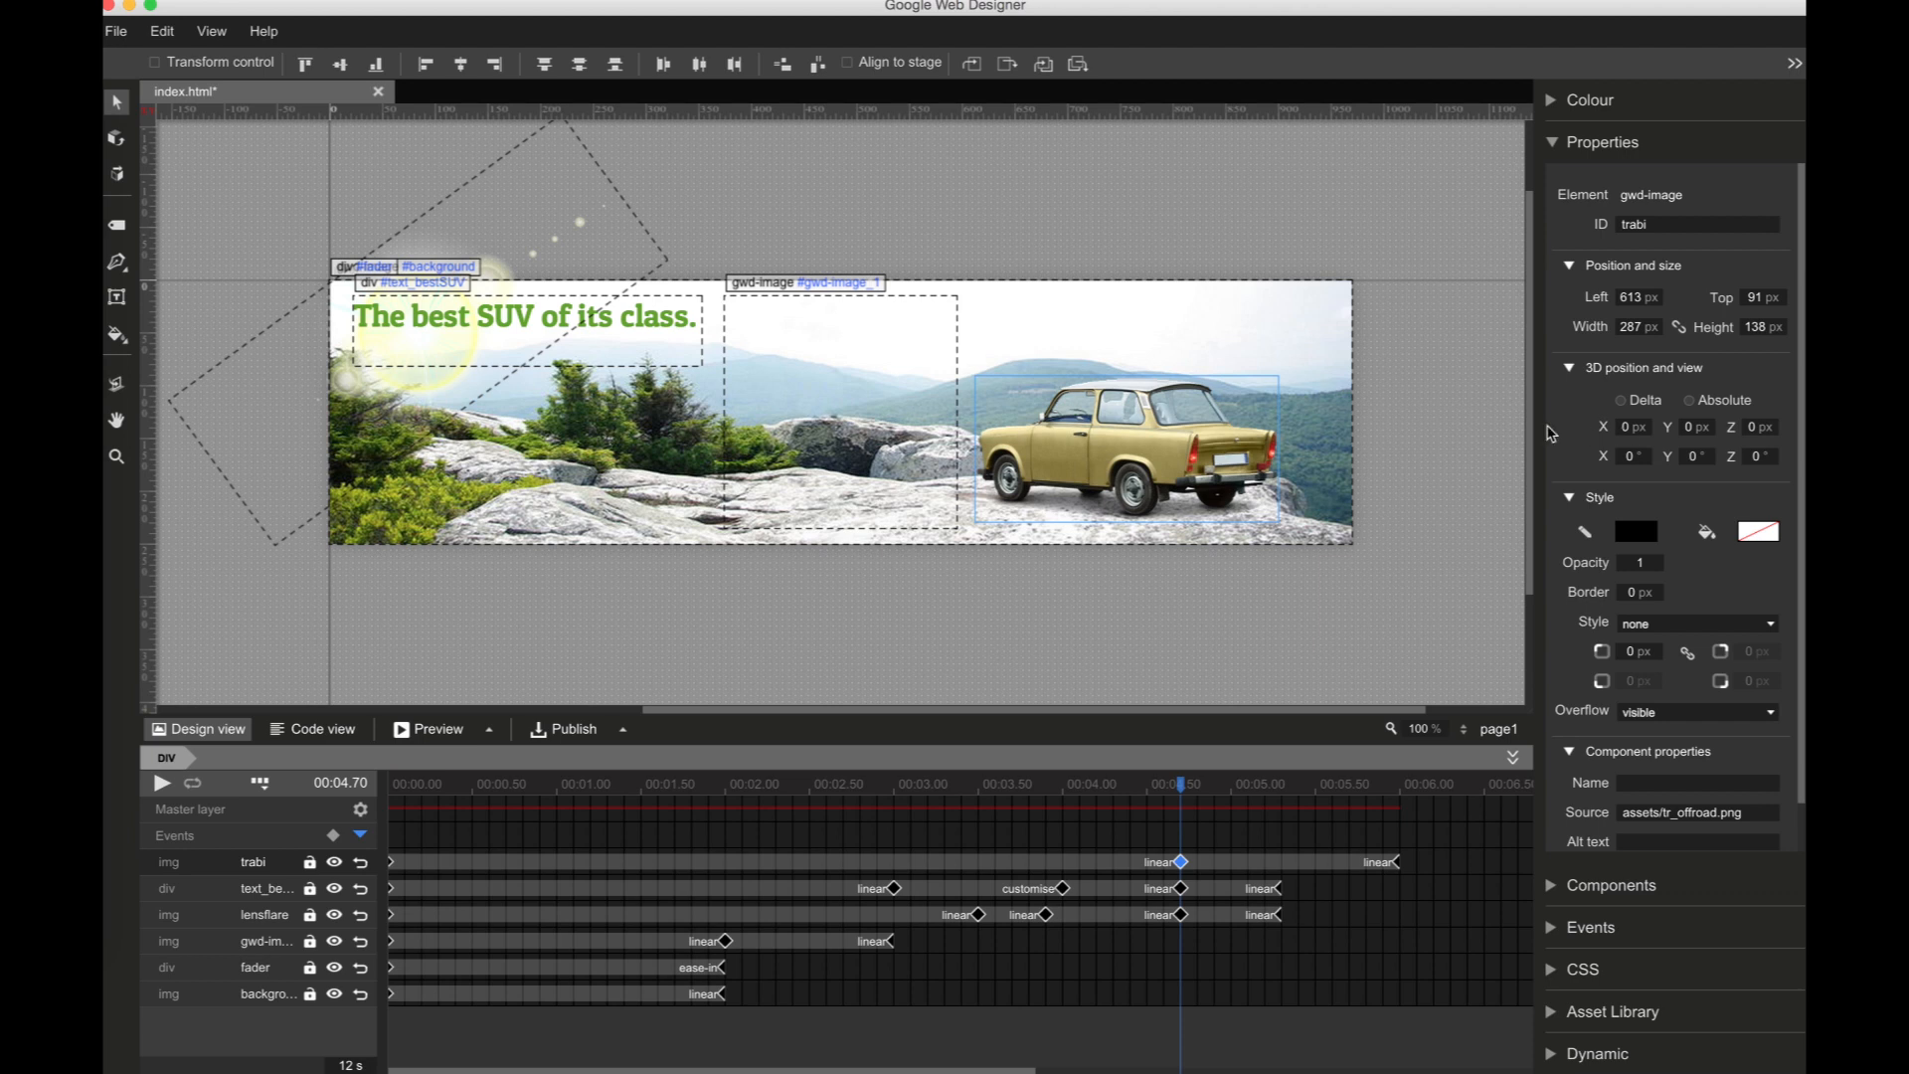
left_click(117, 174)
left_click_drag(1098, 440, 1445, 498)
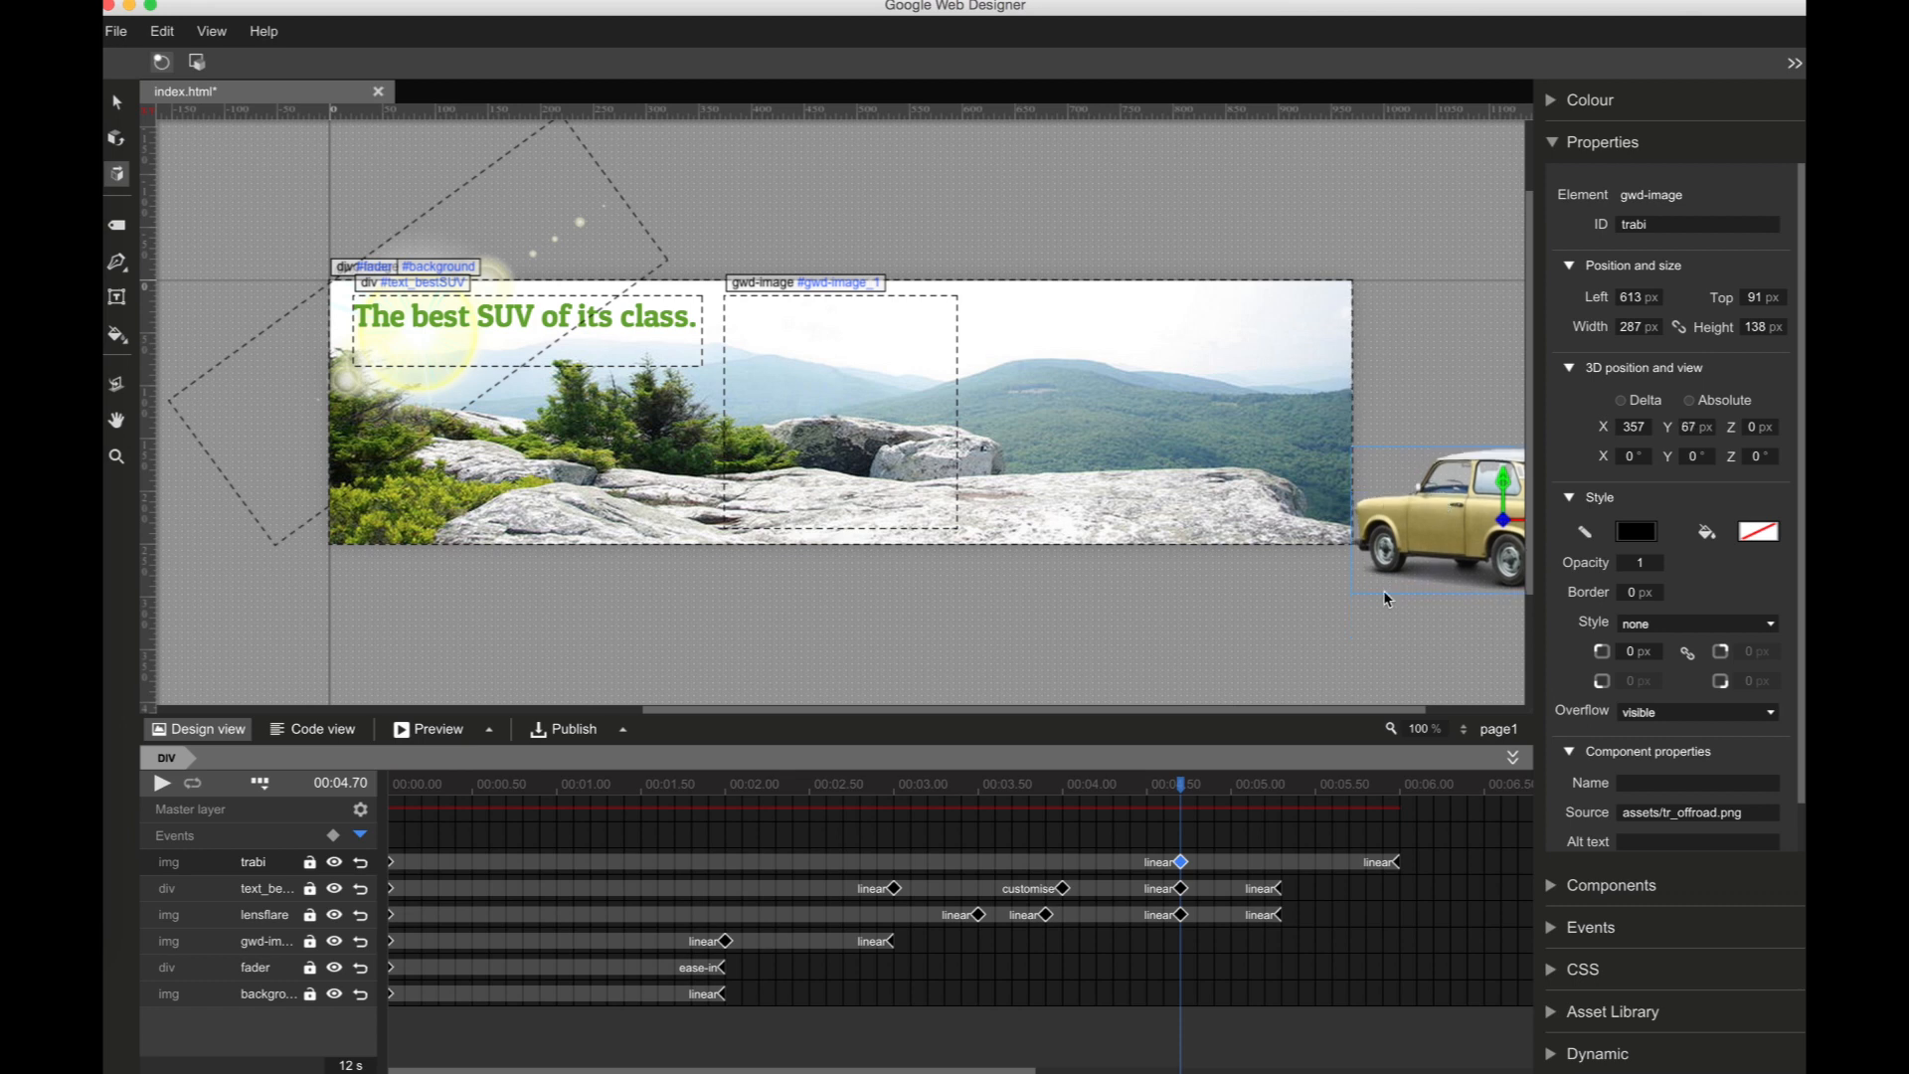
left_click_drag(1186, 796, 1417, 801)
Step: Apply a customised ease-out to the trabi layer's last span, with the curve's end handle pulled to an earlier time
left_click(1382, 868)
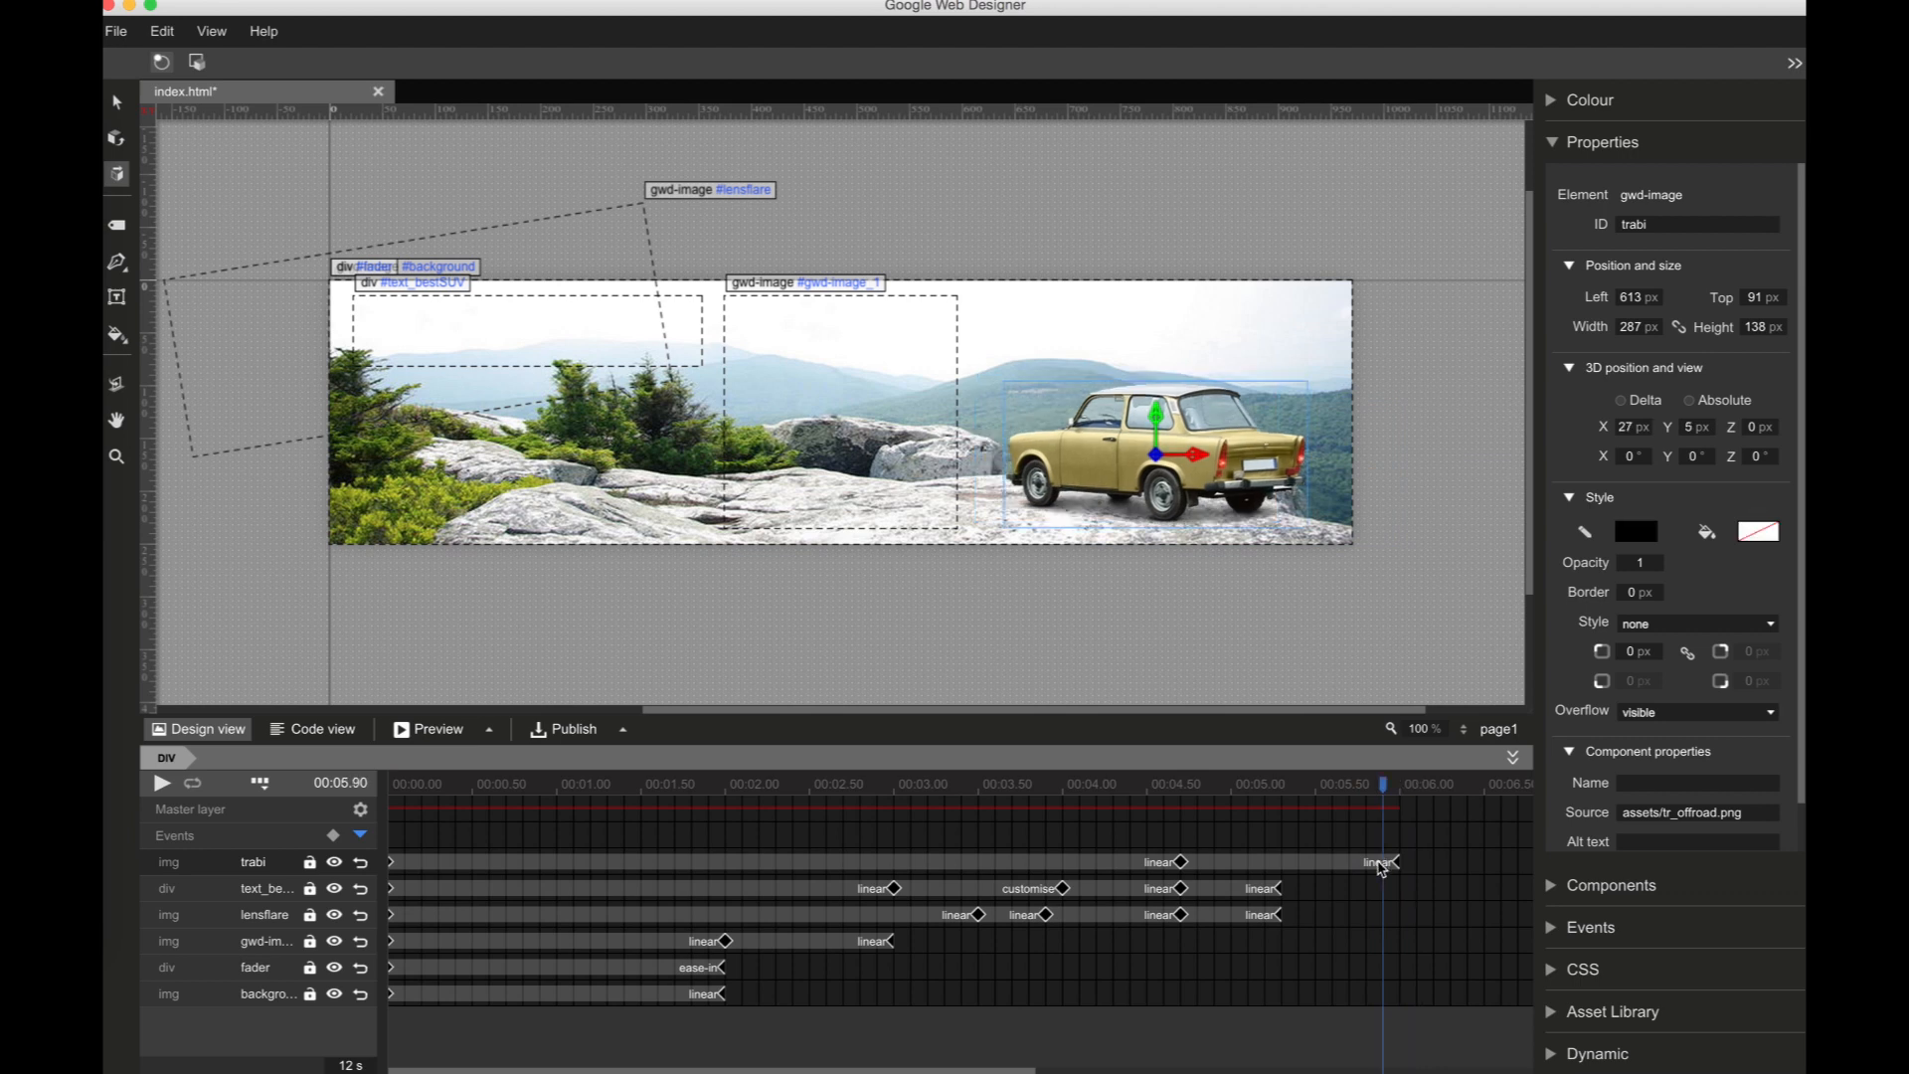
right_click(1383, 869)
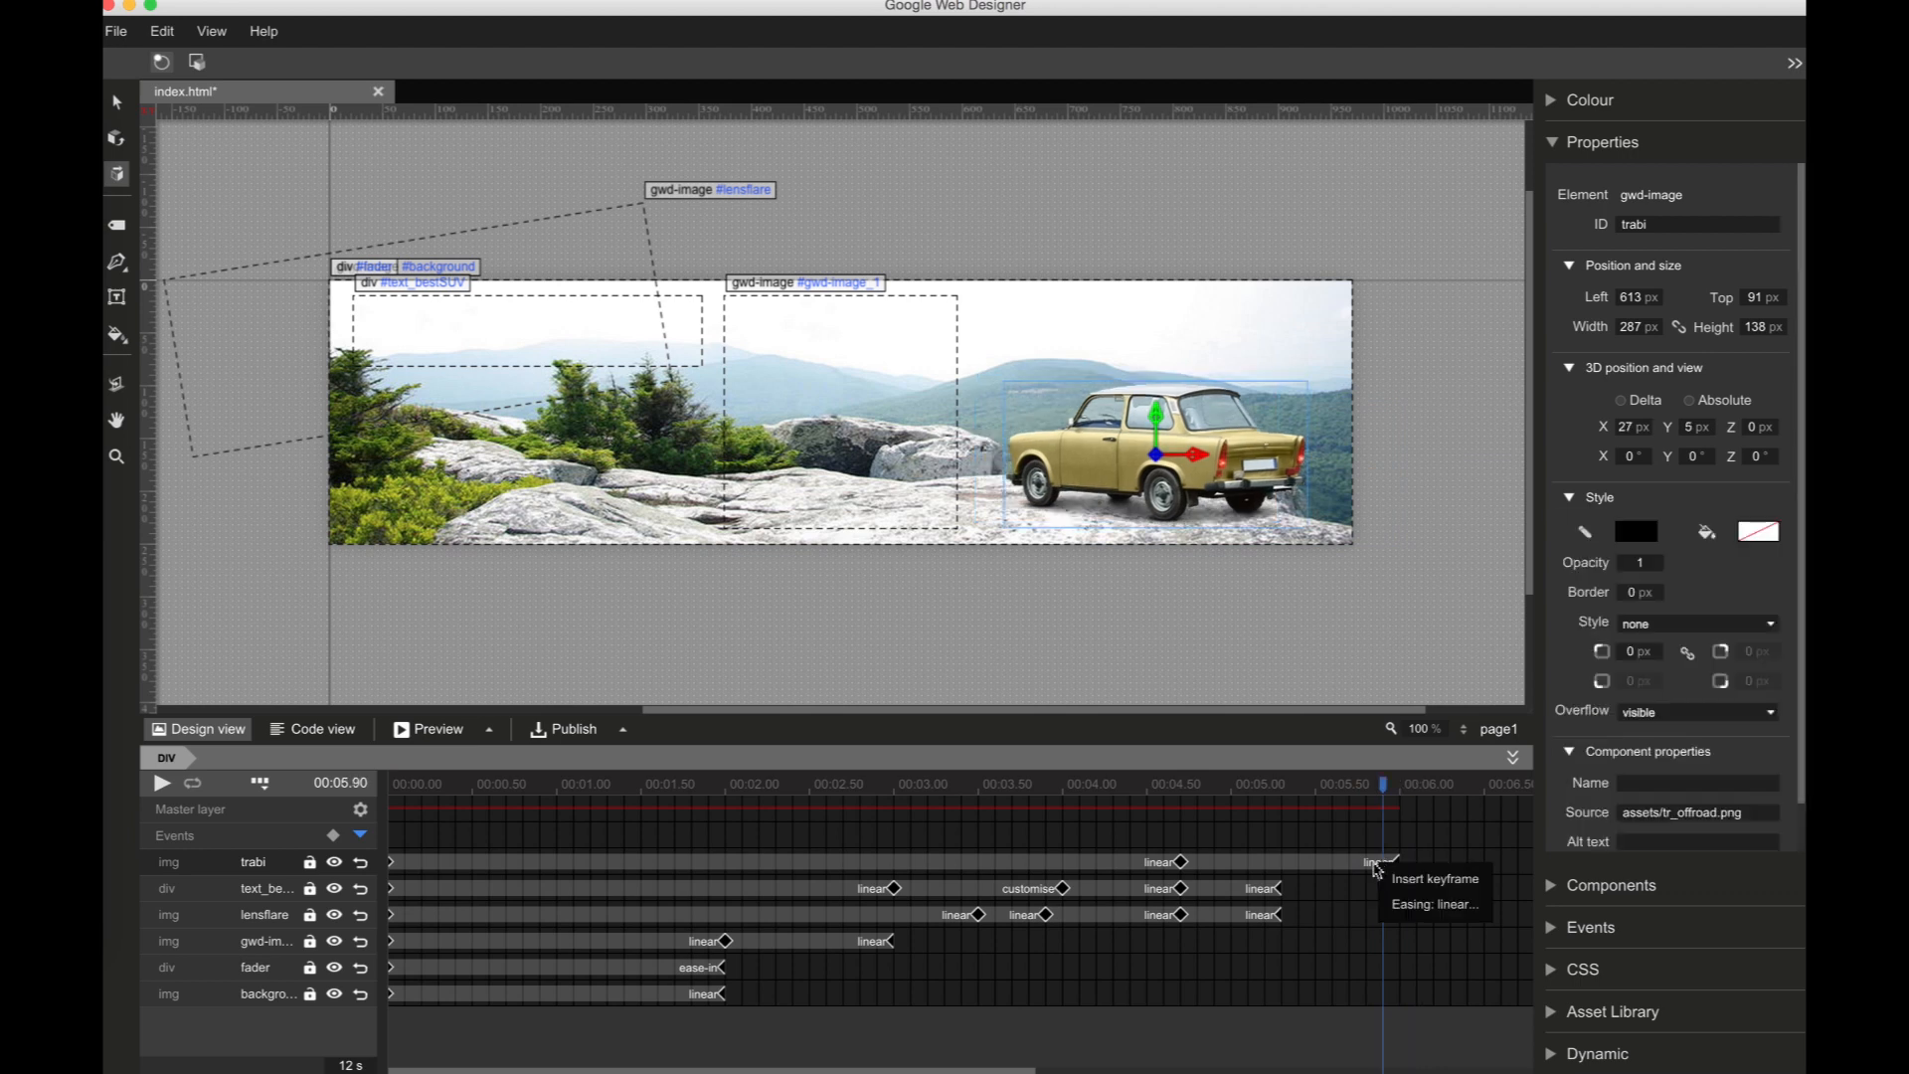
left_click(1405, 905)
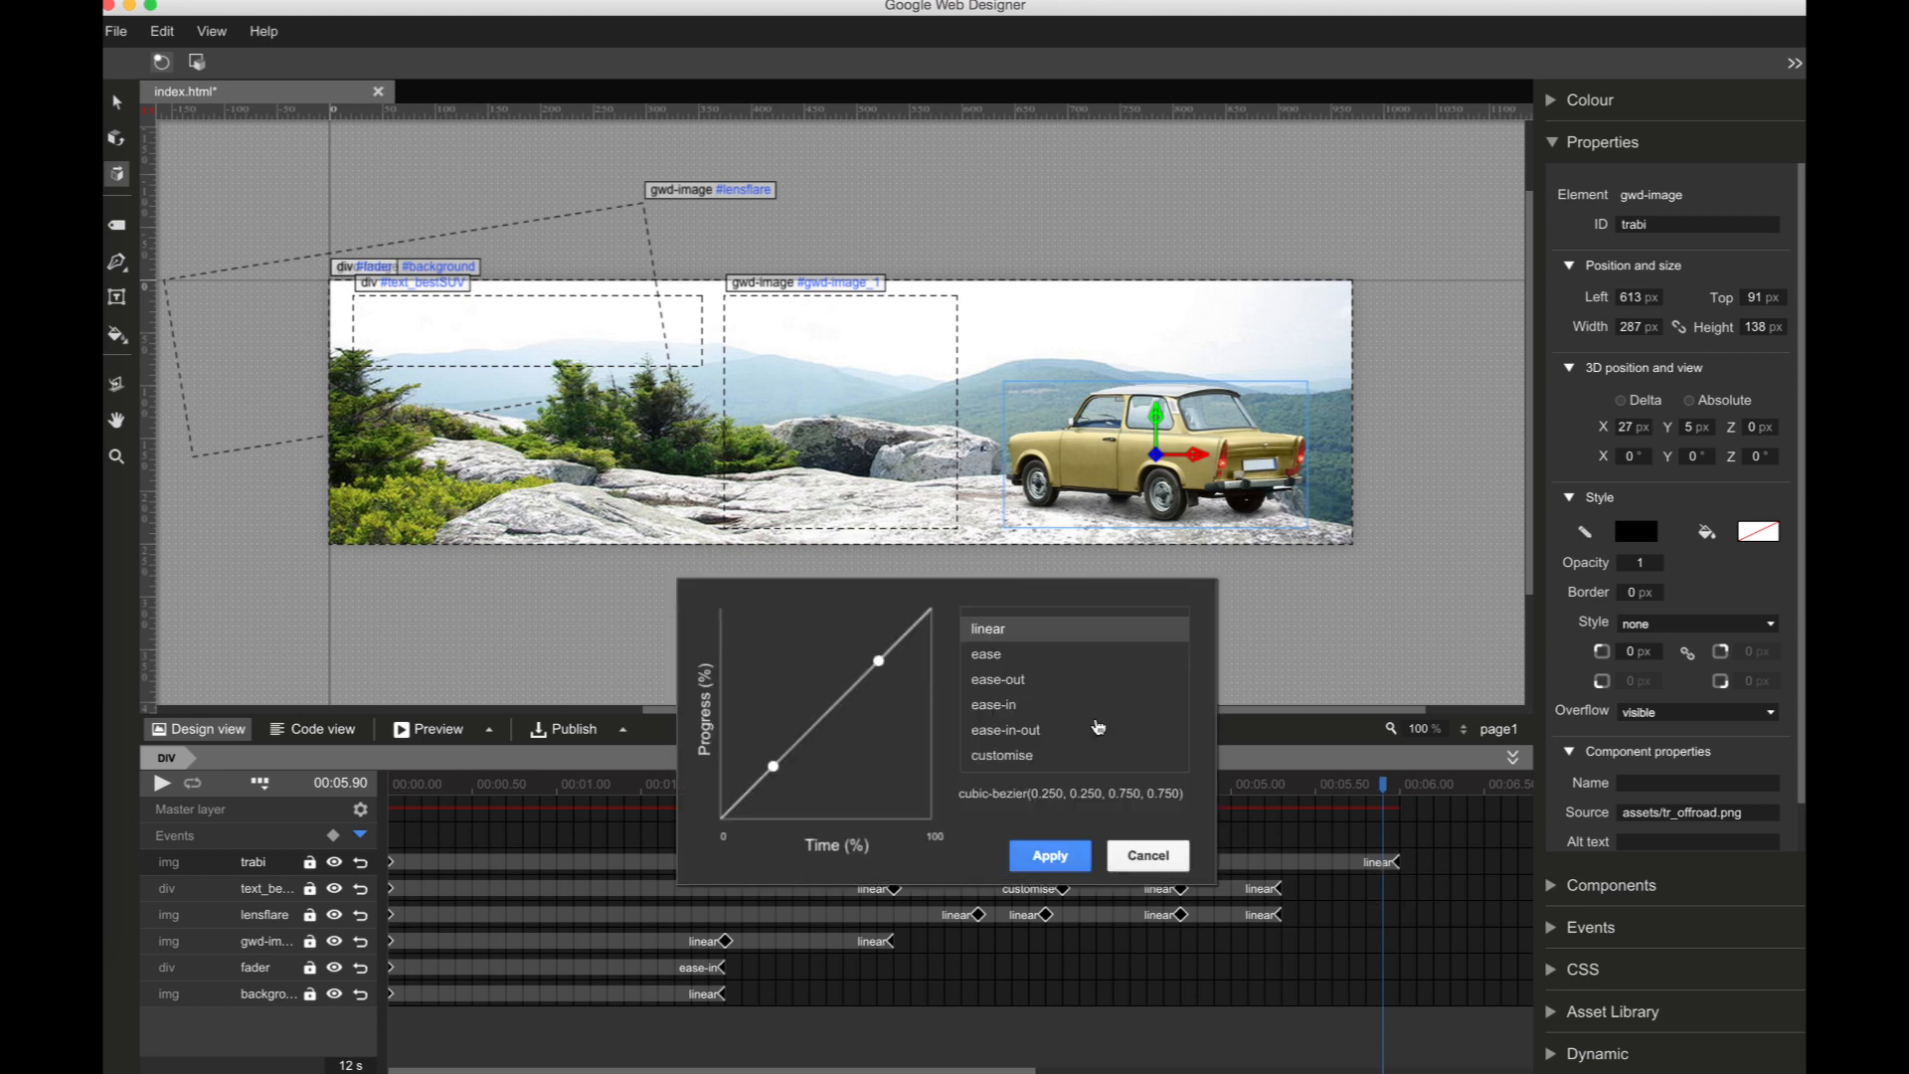
left_click(1006, 684)
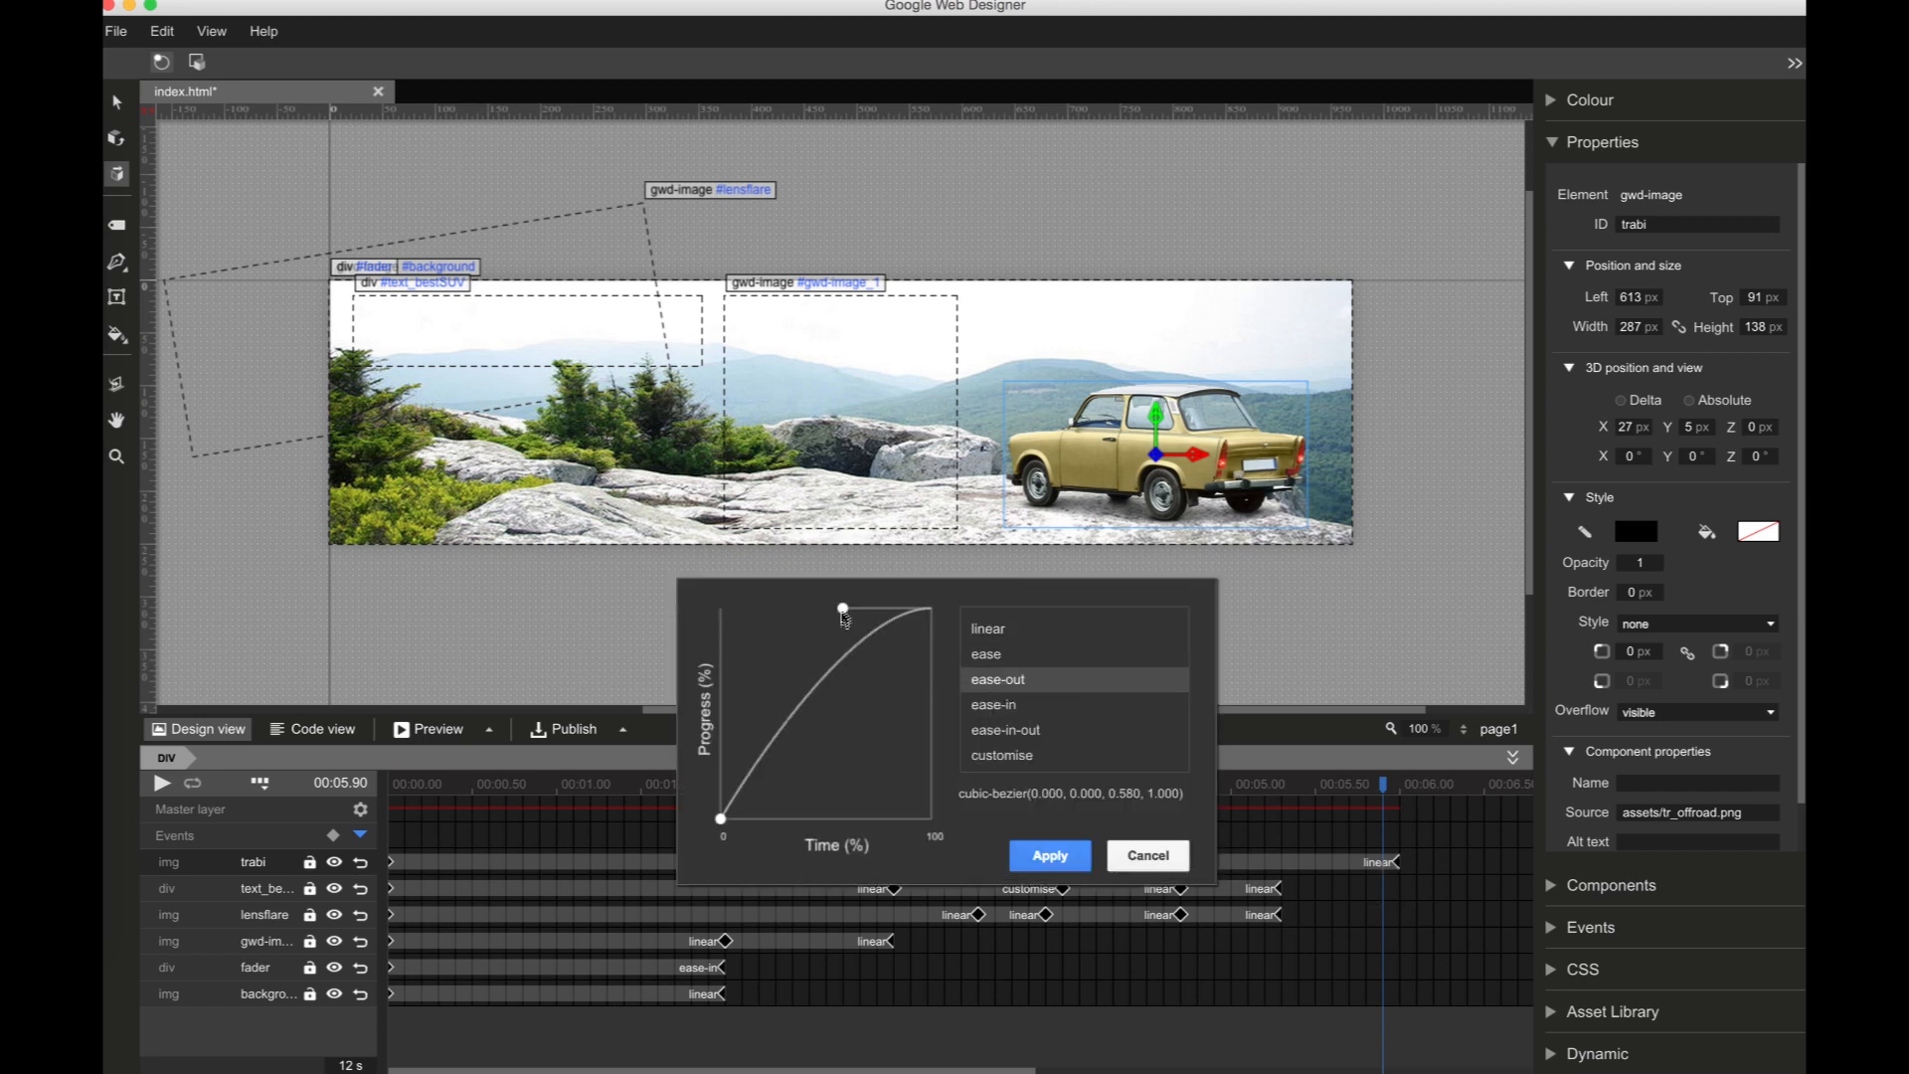
left_click_drag(843, 610, 779, 613)
left_click(1061, 857)
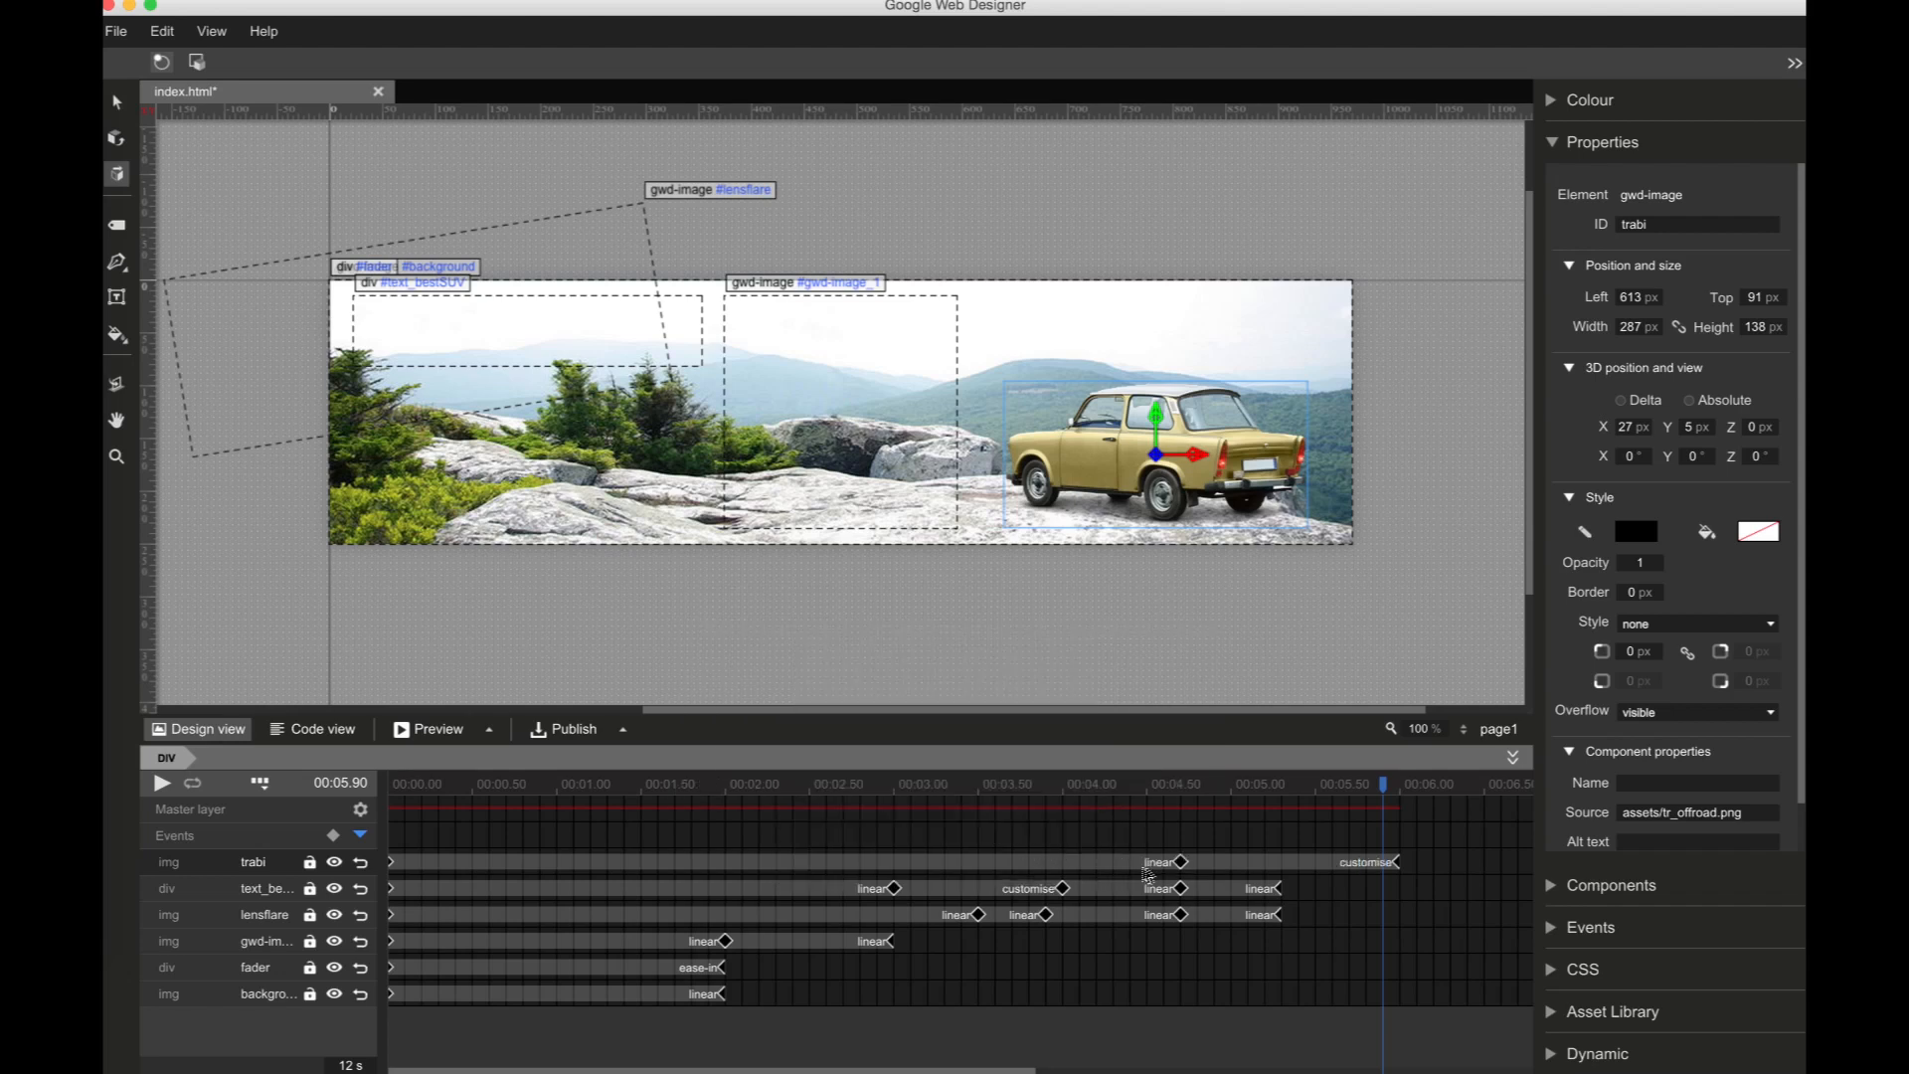
Step: At the trabi layer's 0 s keyframe, set the car's 3D position to X 357 px and Y 76 px
left_click(1181, 862)
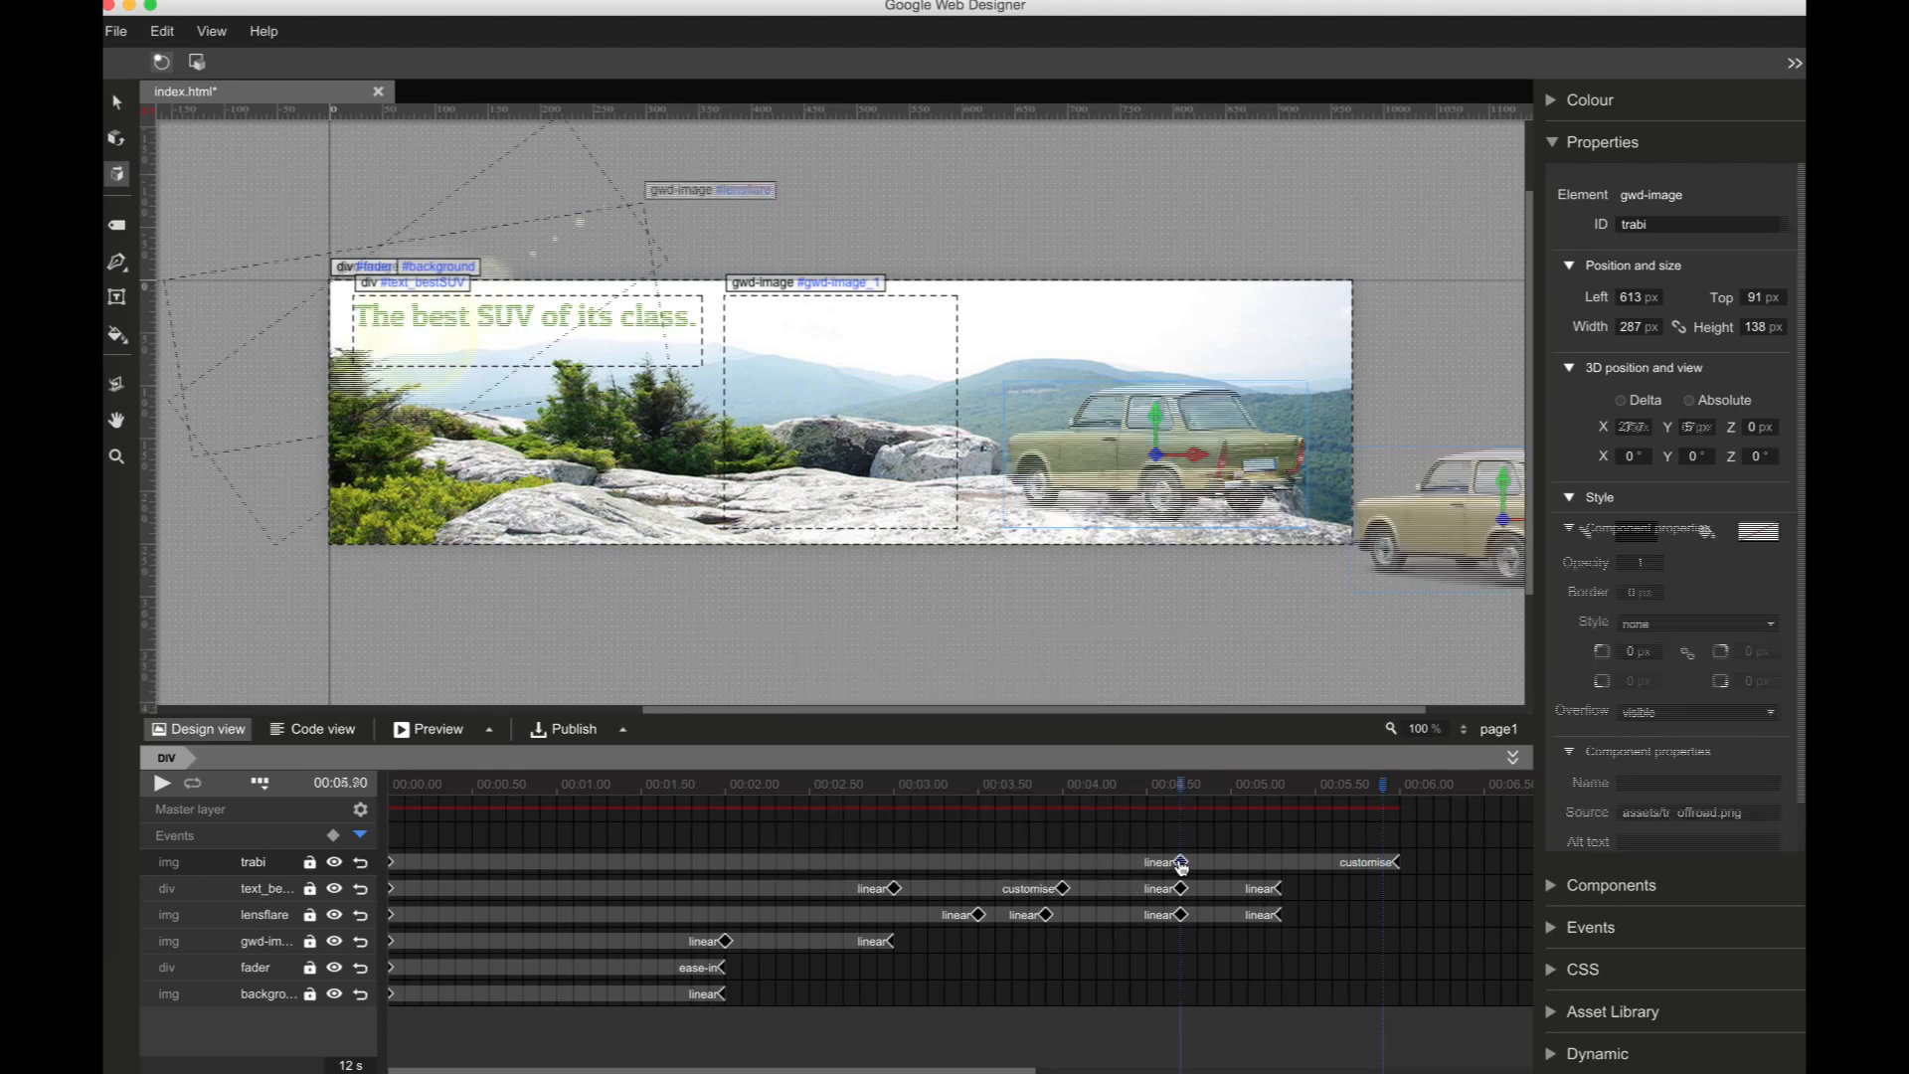
left_click(395, 863)
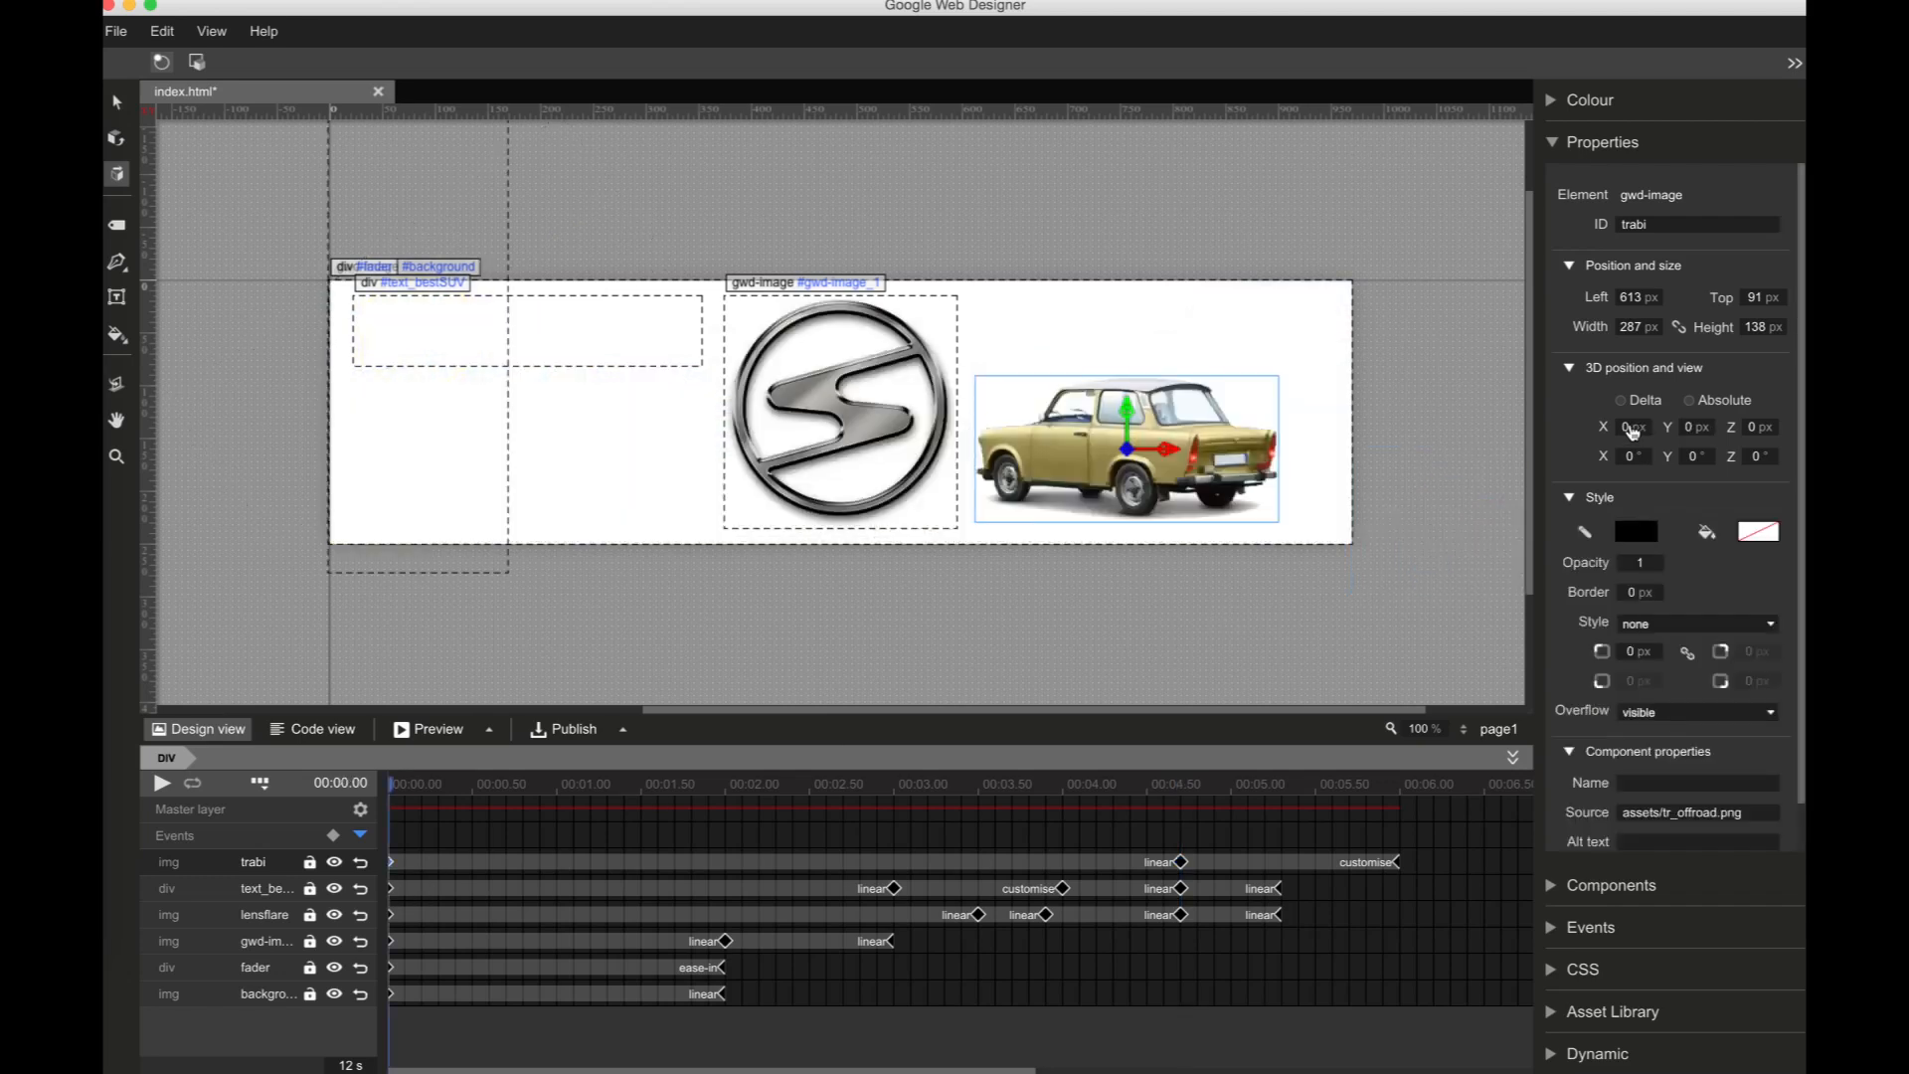
left_click(1632, 429)
type("357")
key("Tab")
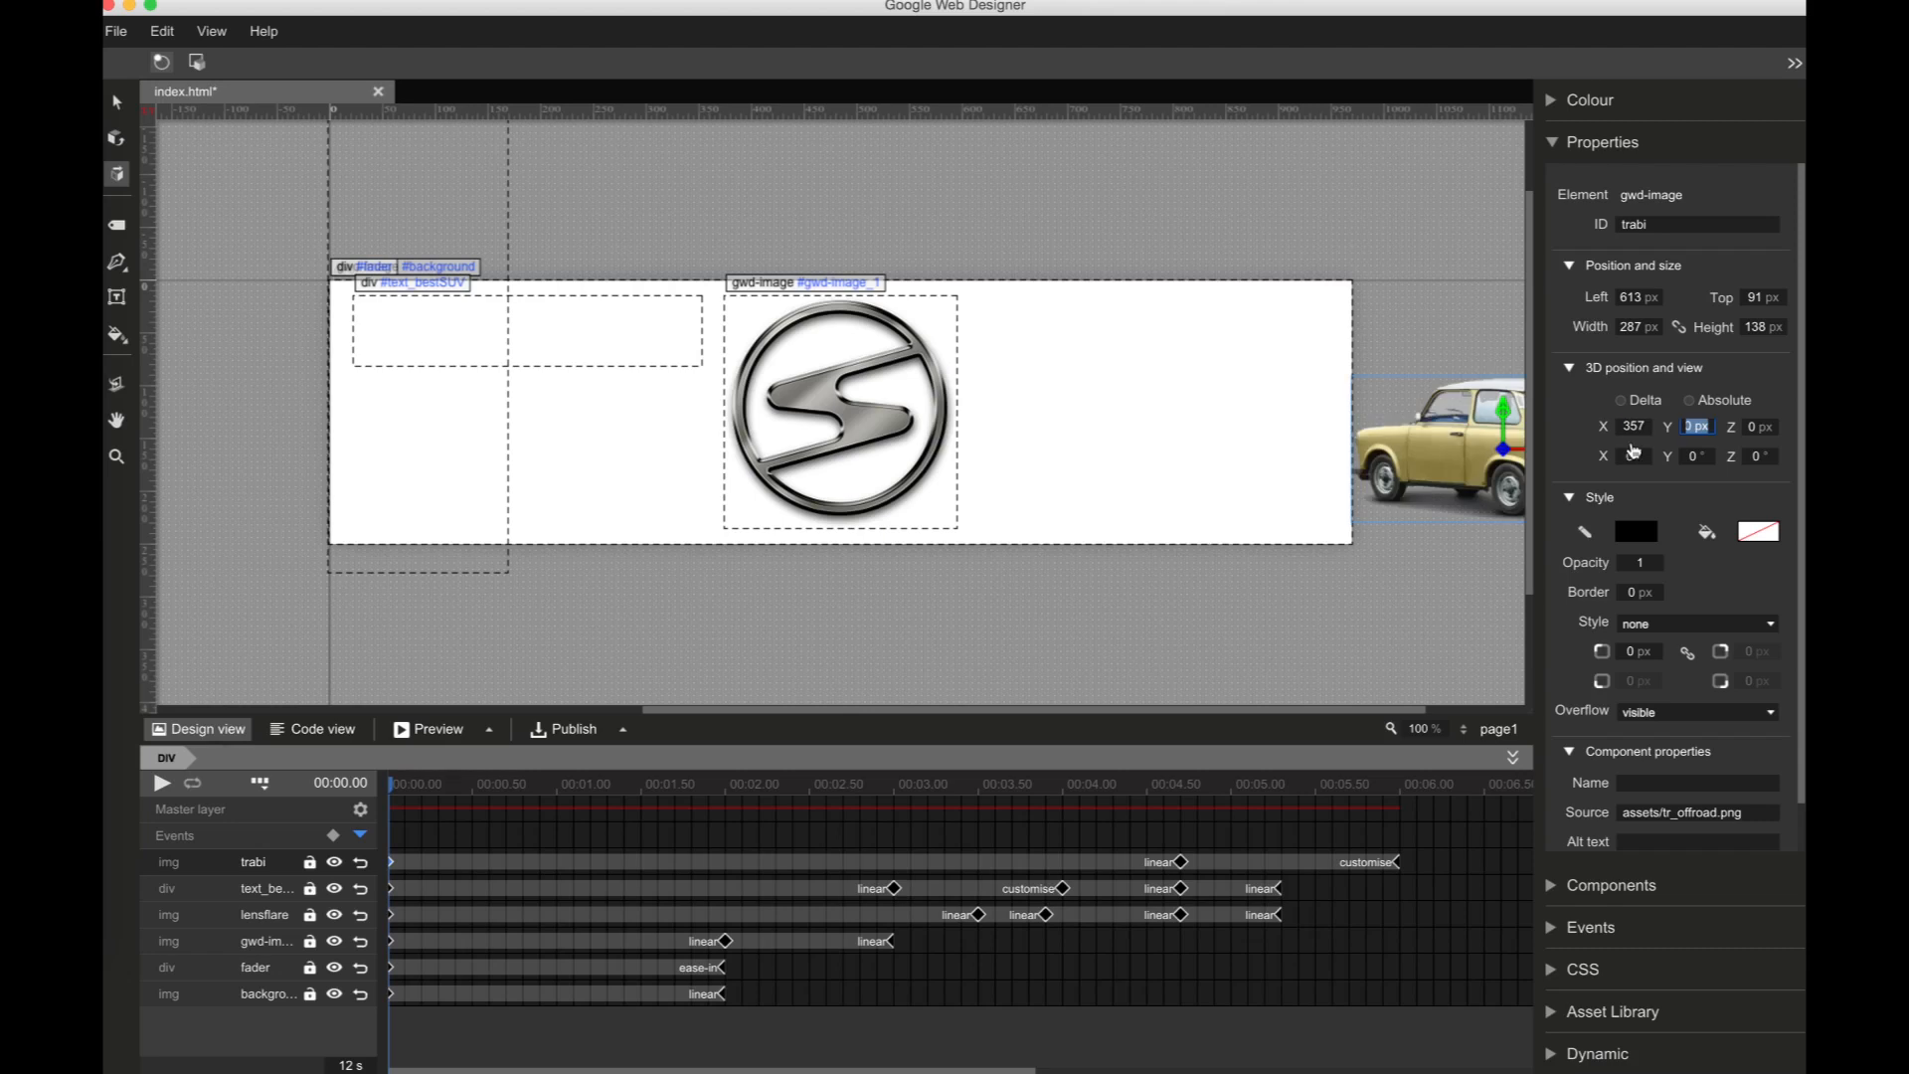
type("76")
key("Tab")
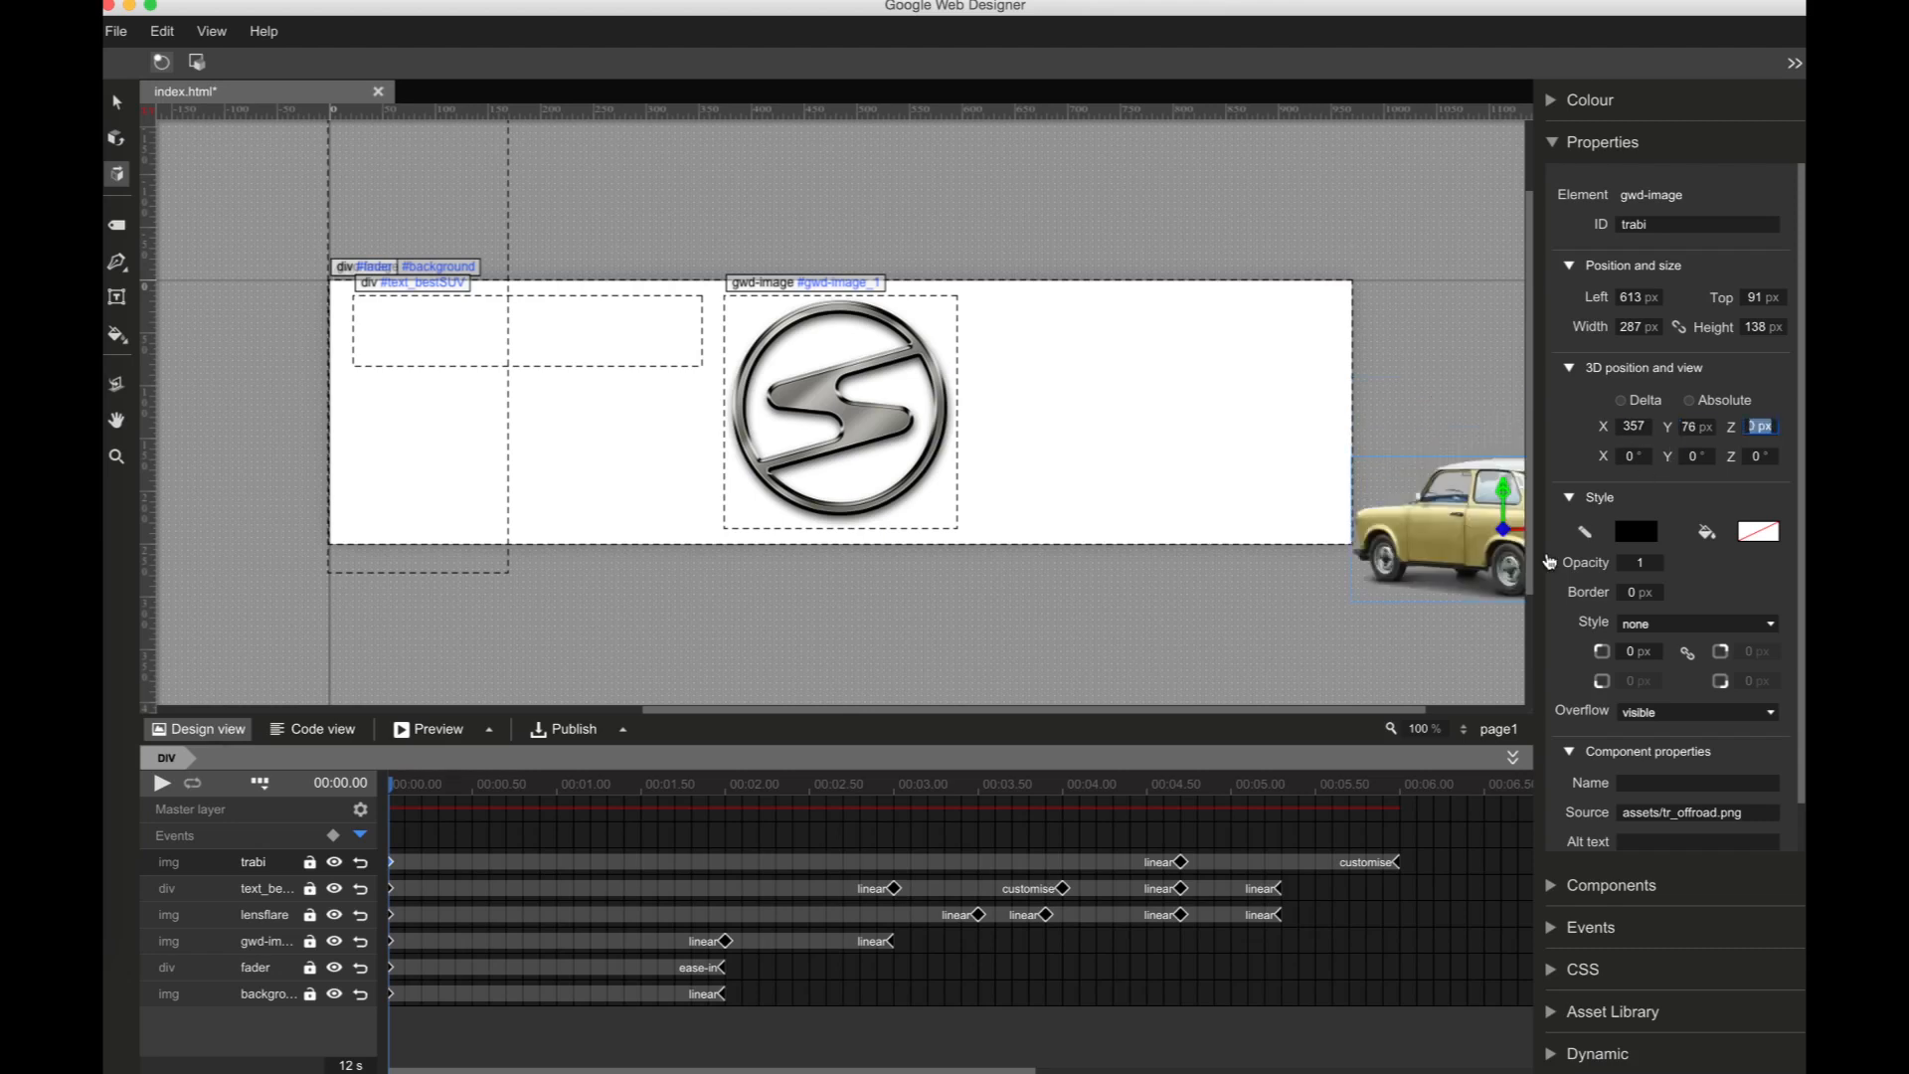
Step: Check the car's 6 s keyframe and play the animation to review its drive onto the stage
left_click(1397, 864)
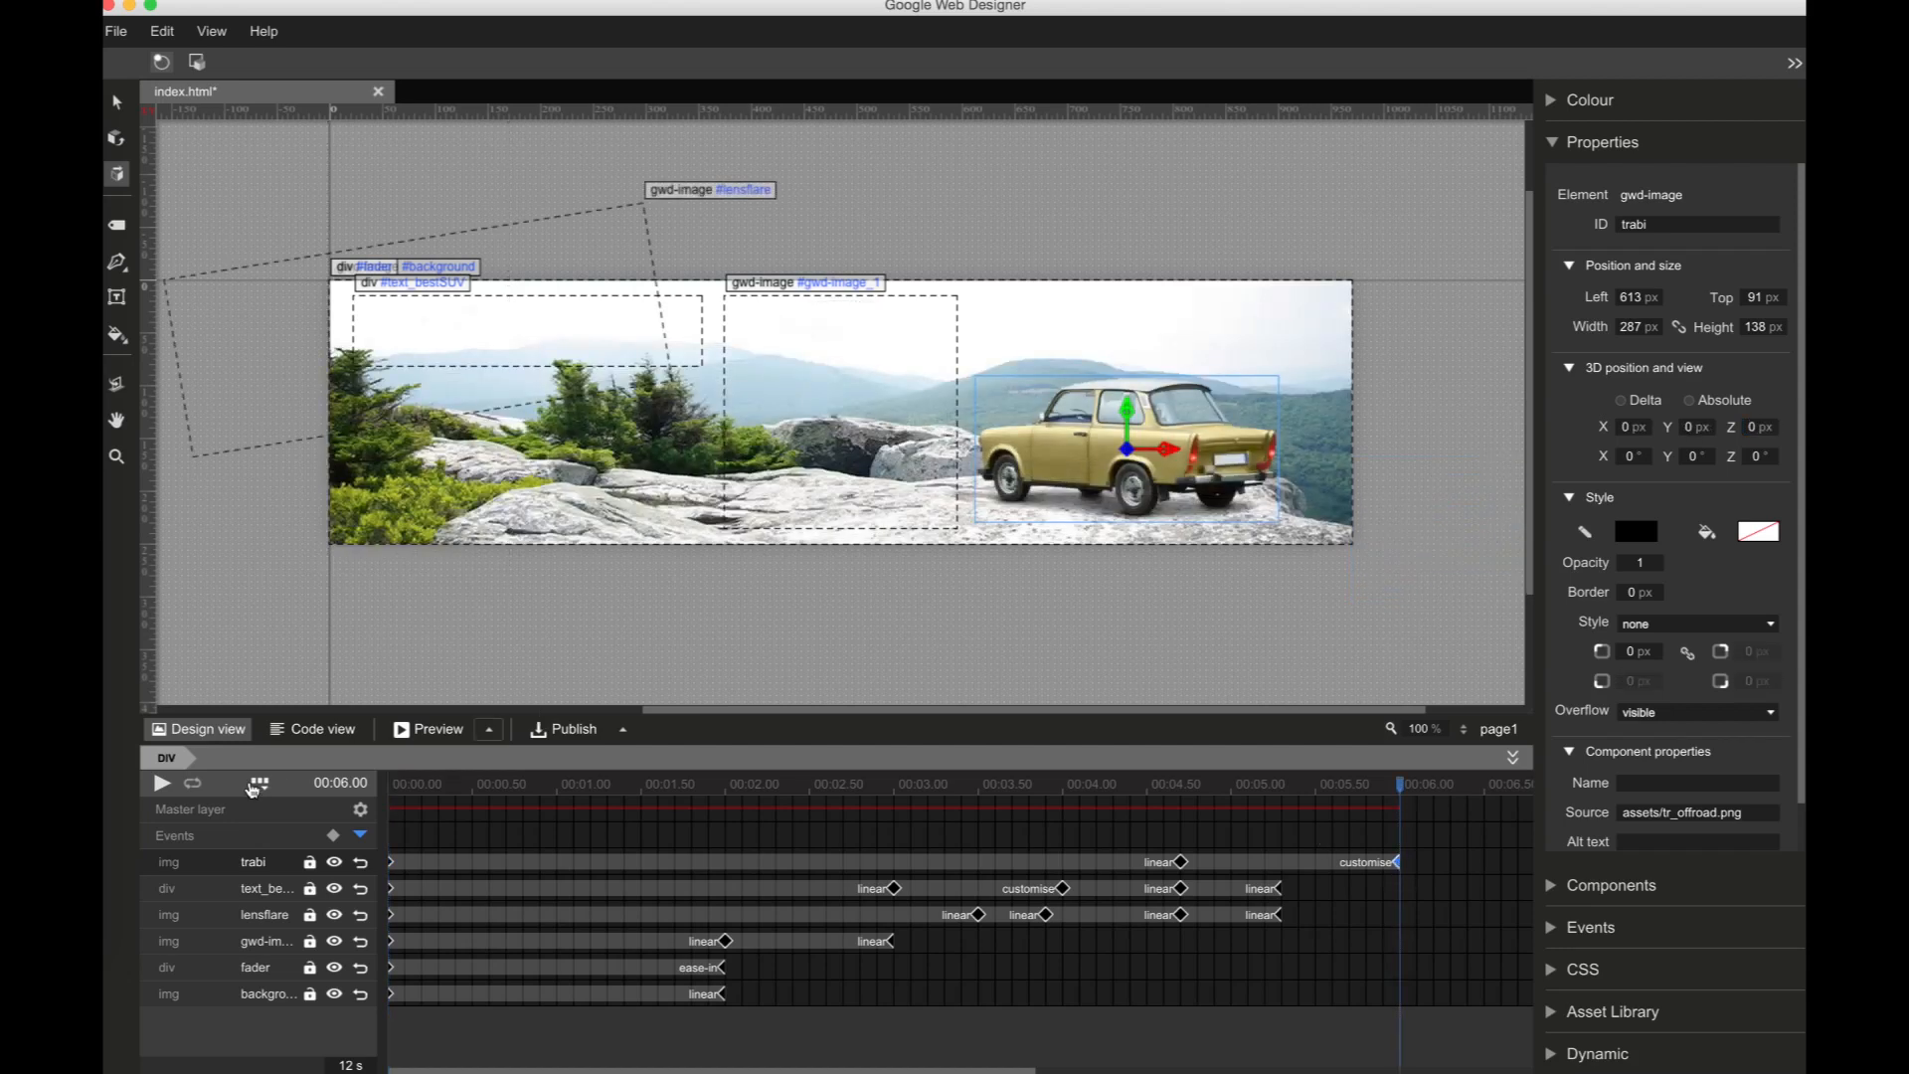
left_click(161, 783)
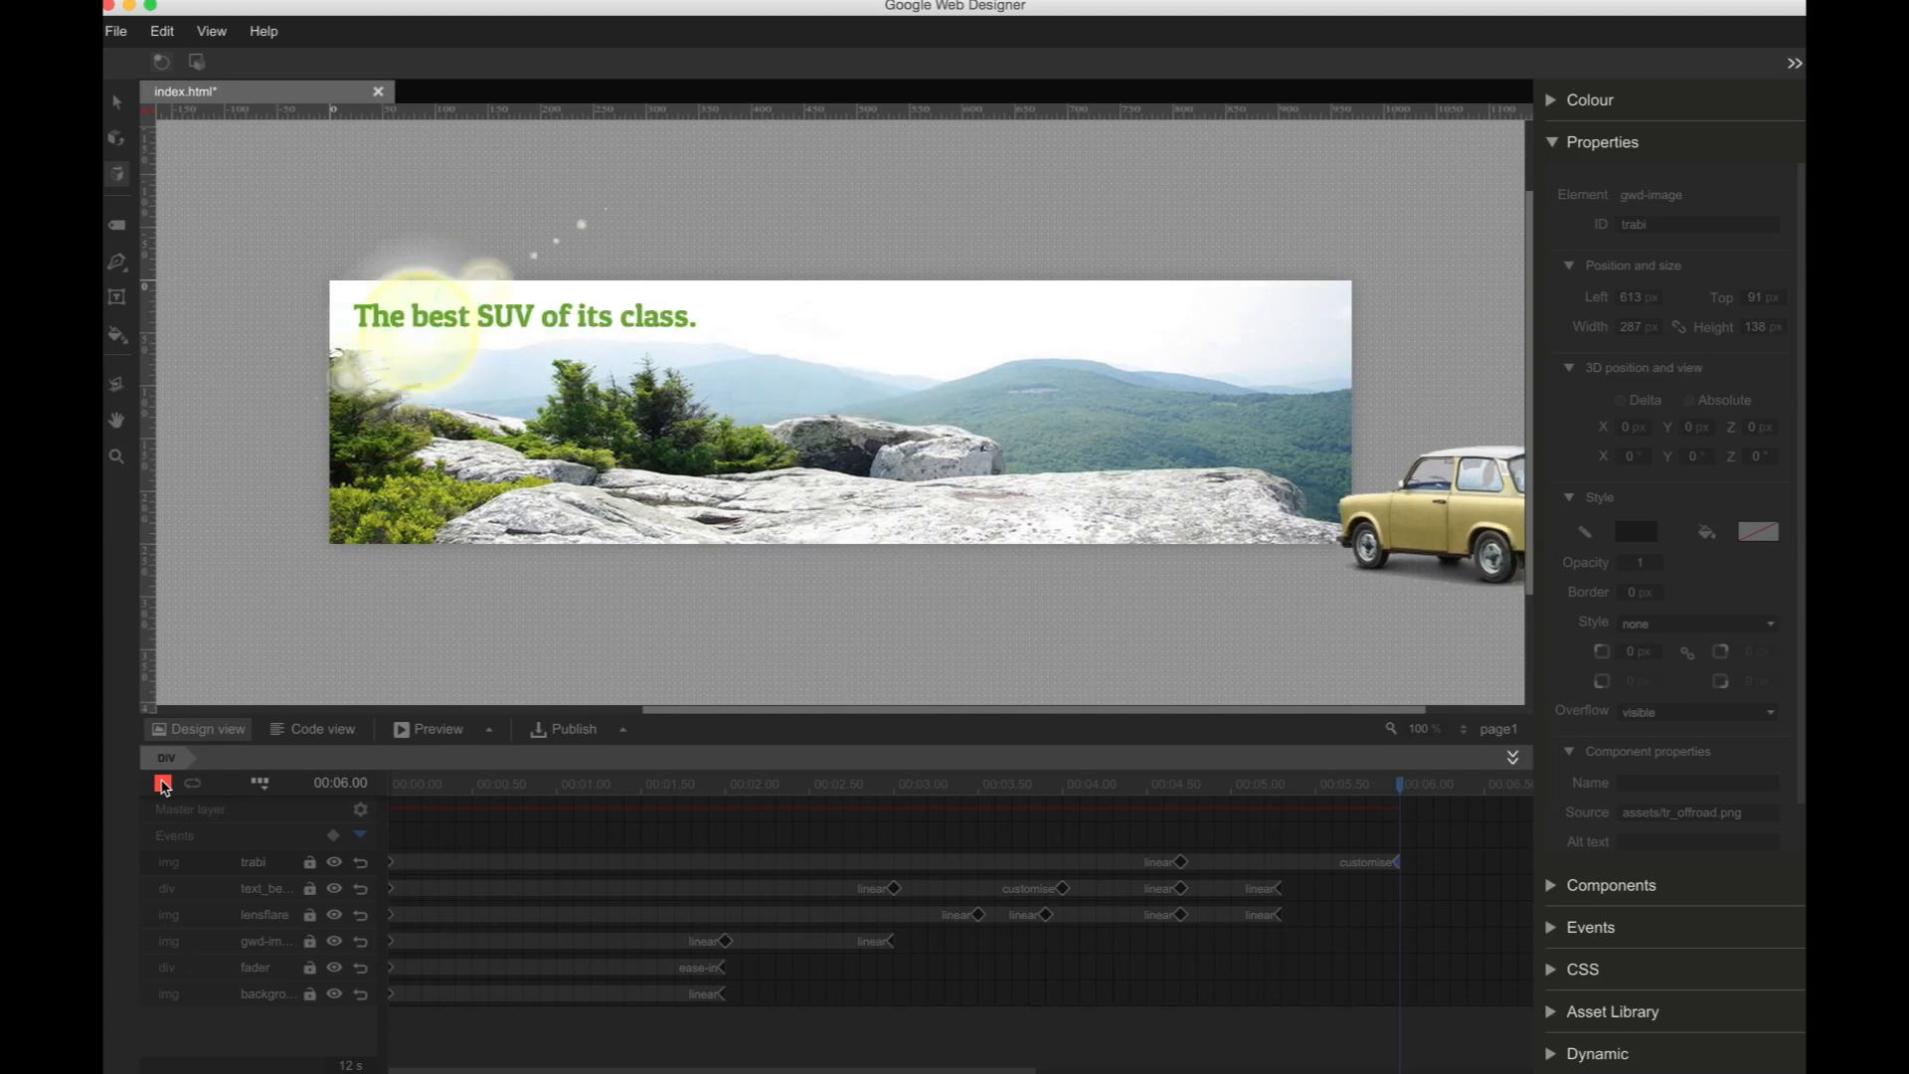
left_click(162, 785)
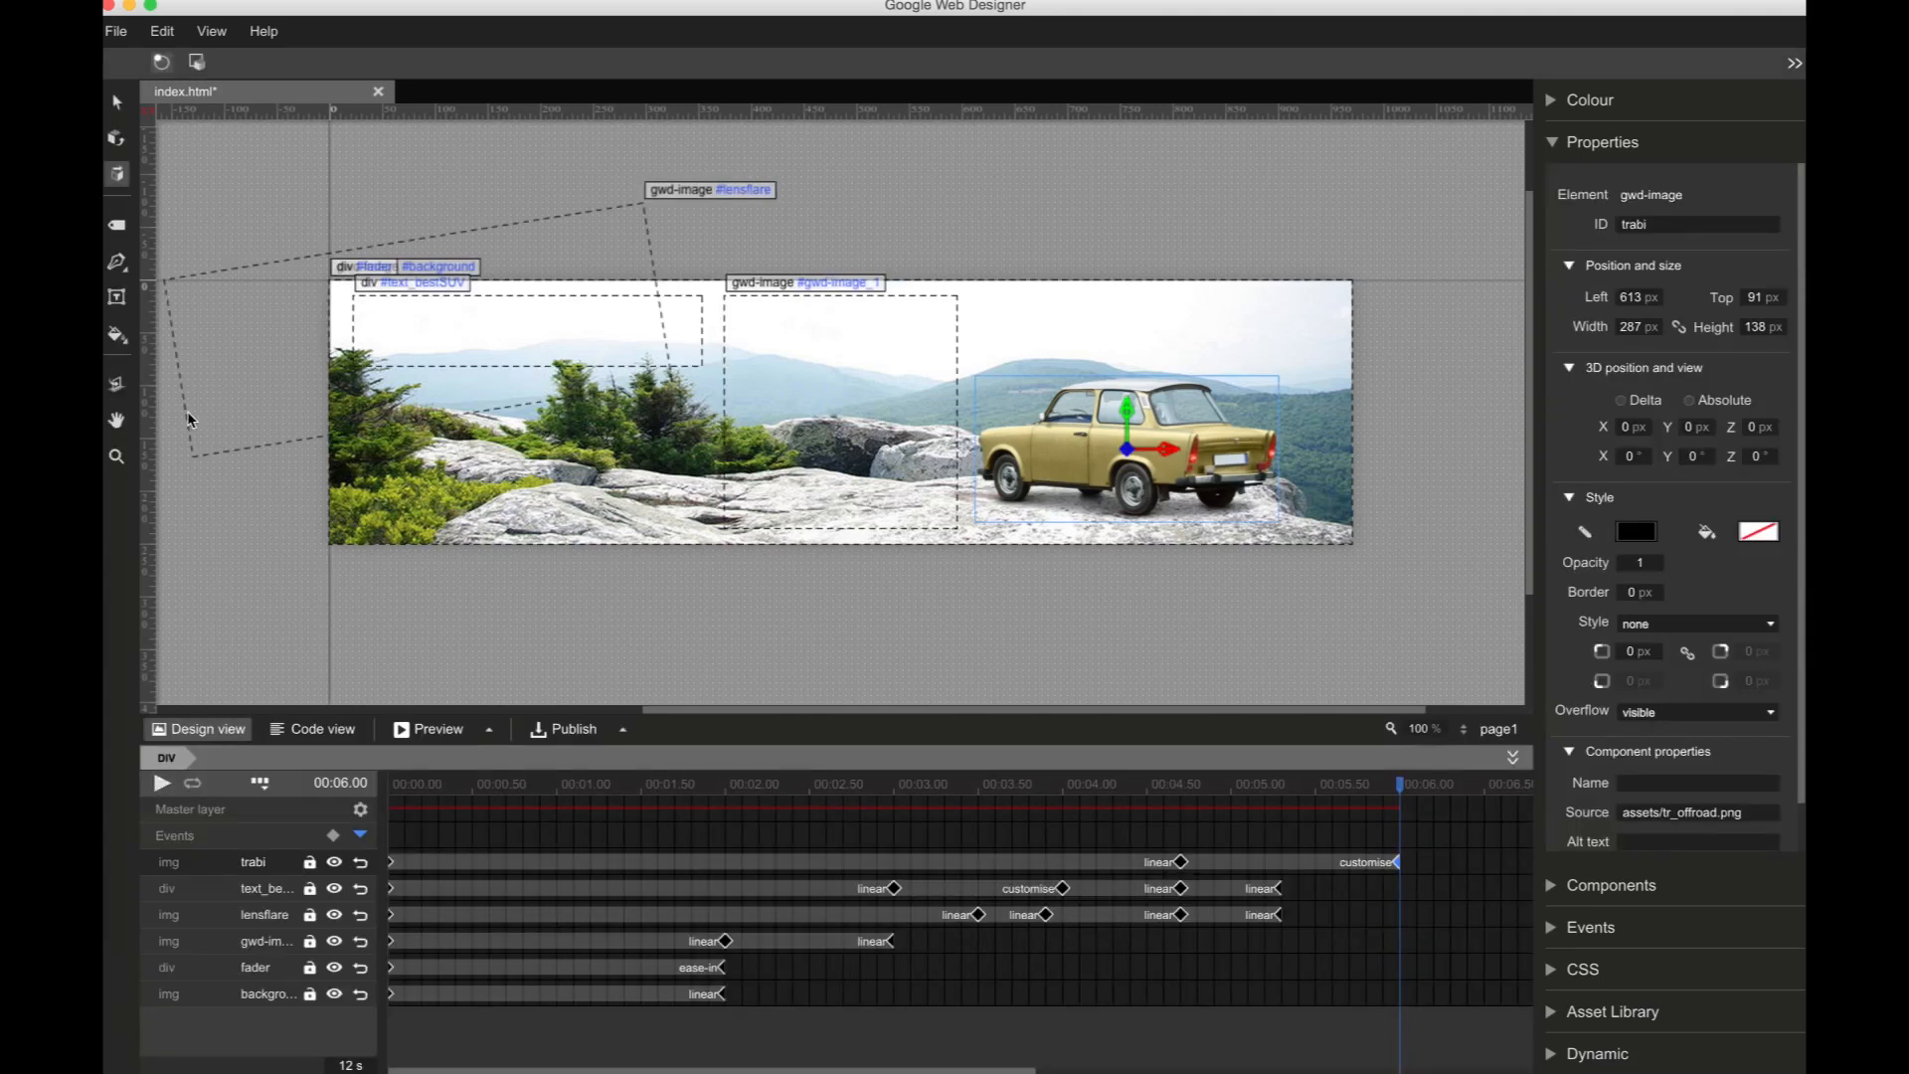
left_click(118, 227)
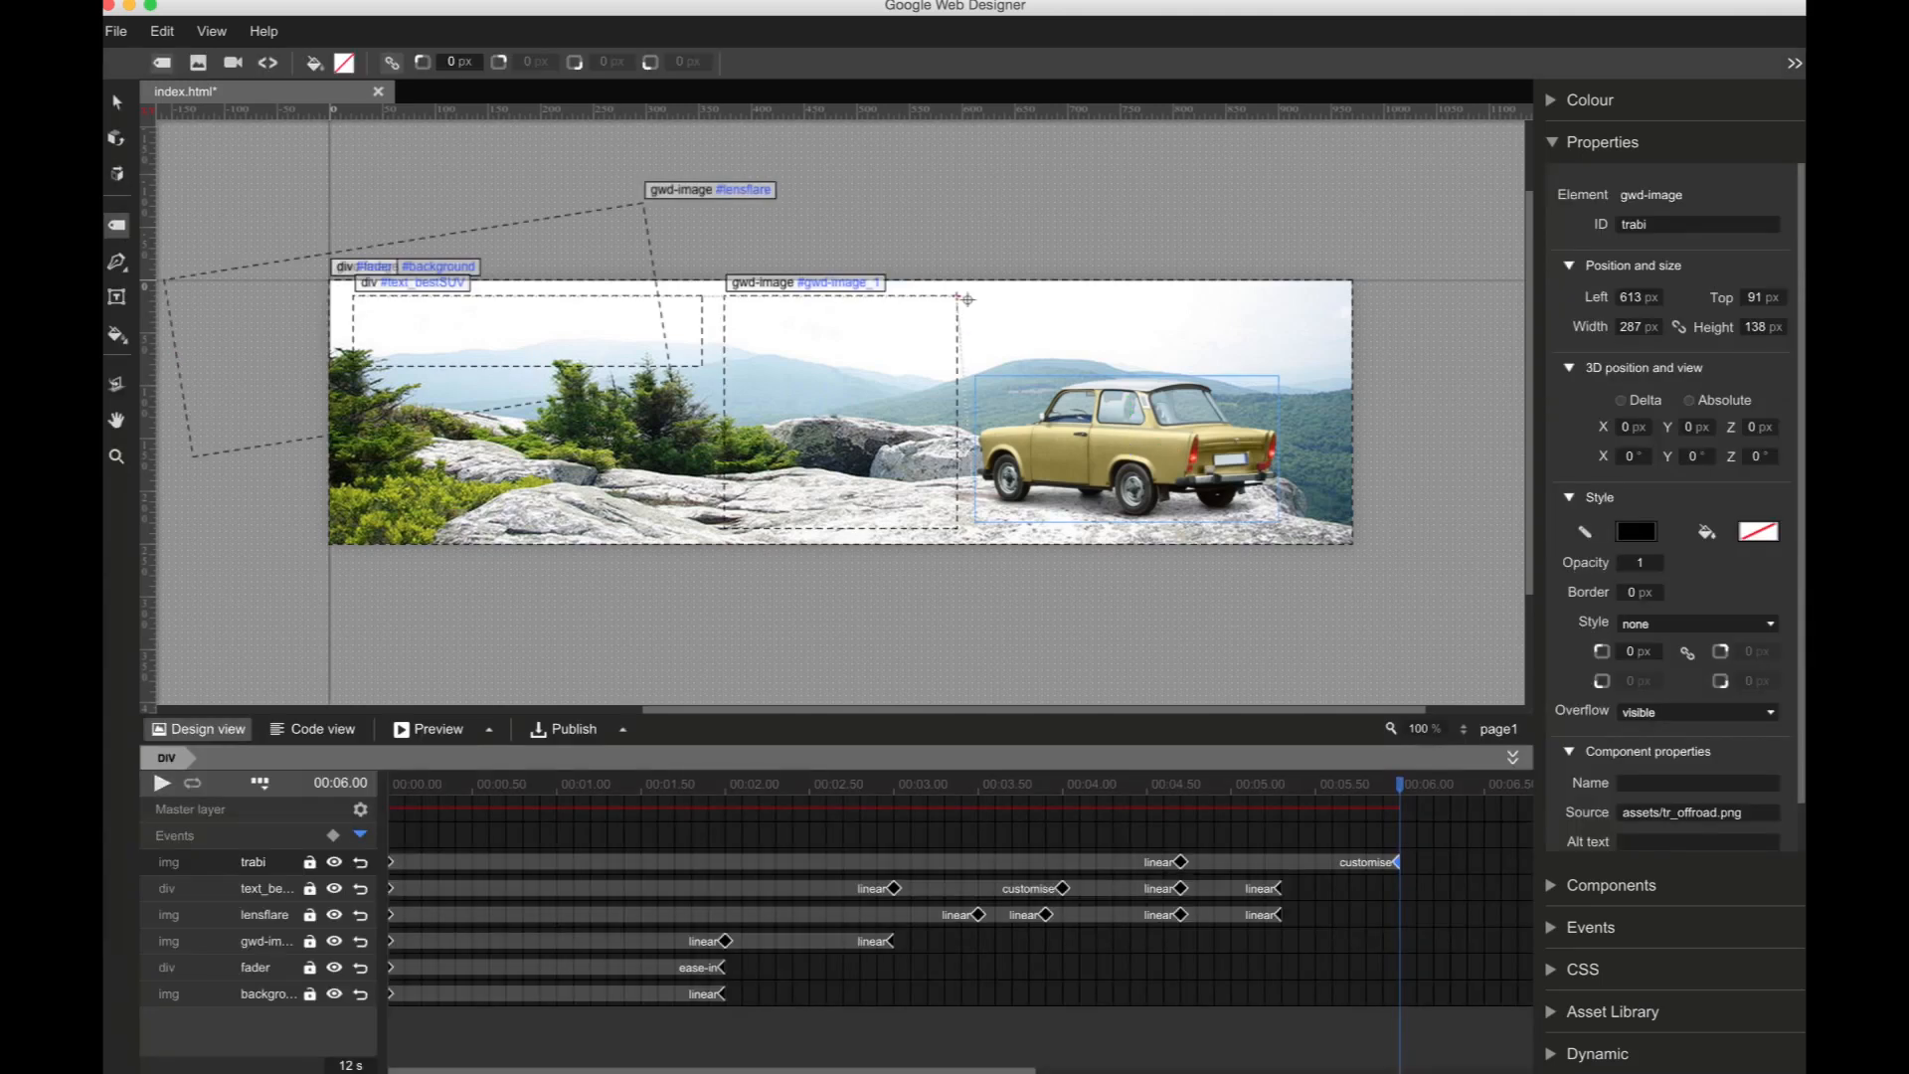
mouse_move(956, 296)
left_mouse_down()
mouse_move(1153, 351)
mouse_move(1328, 360)
left_mouse_up()
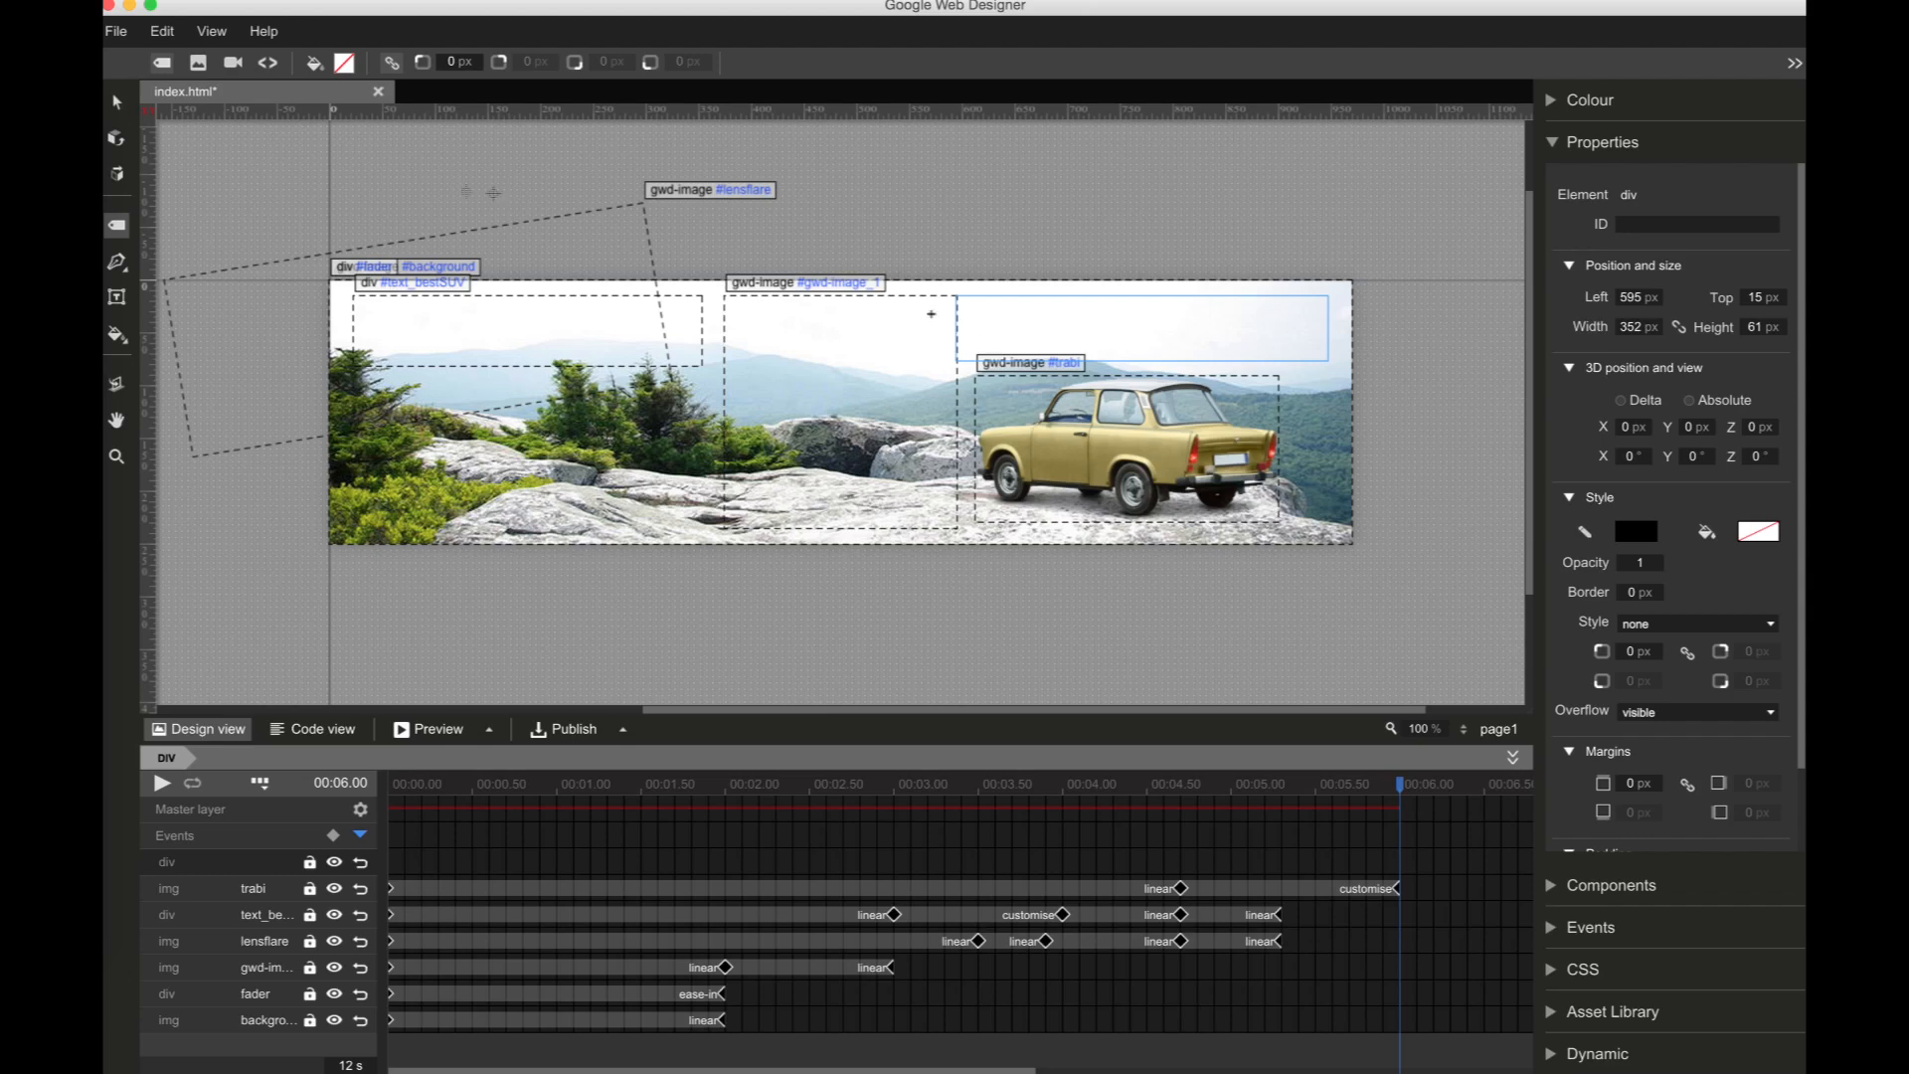
key("v")
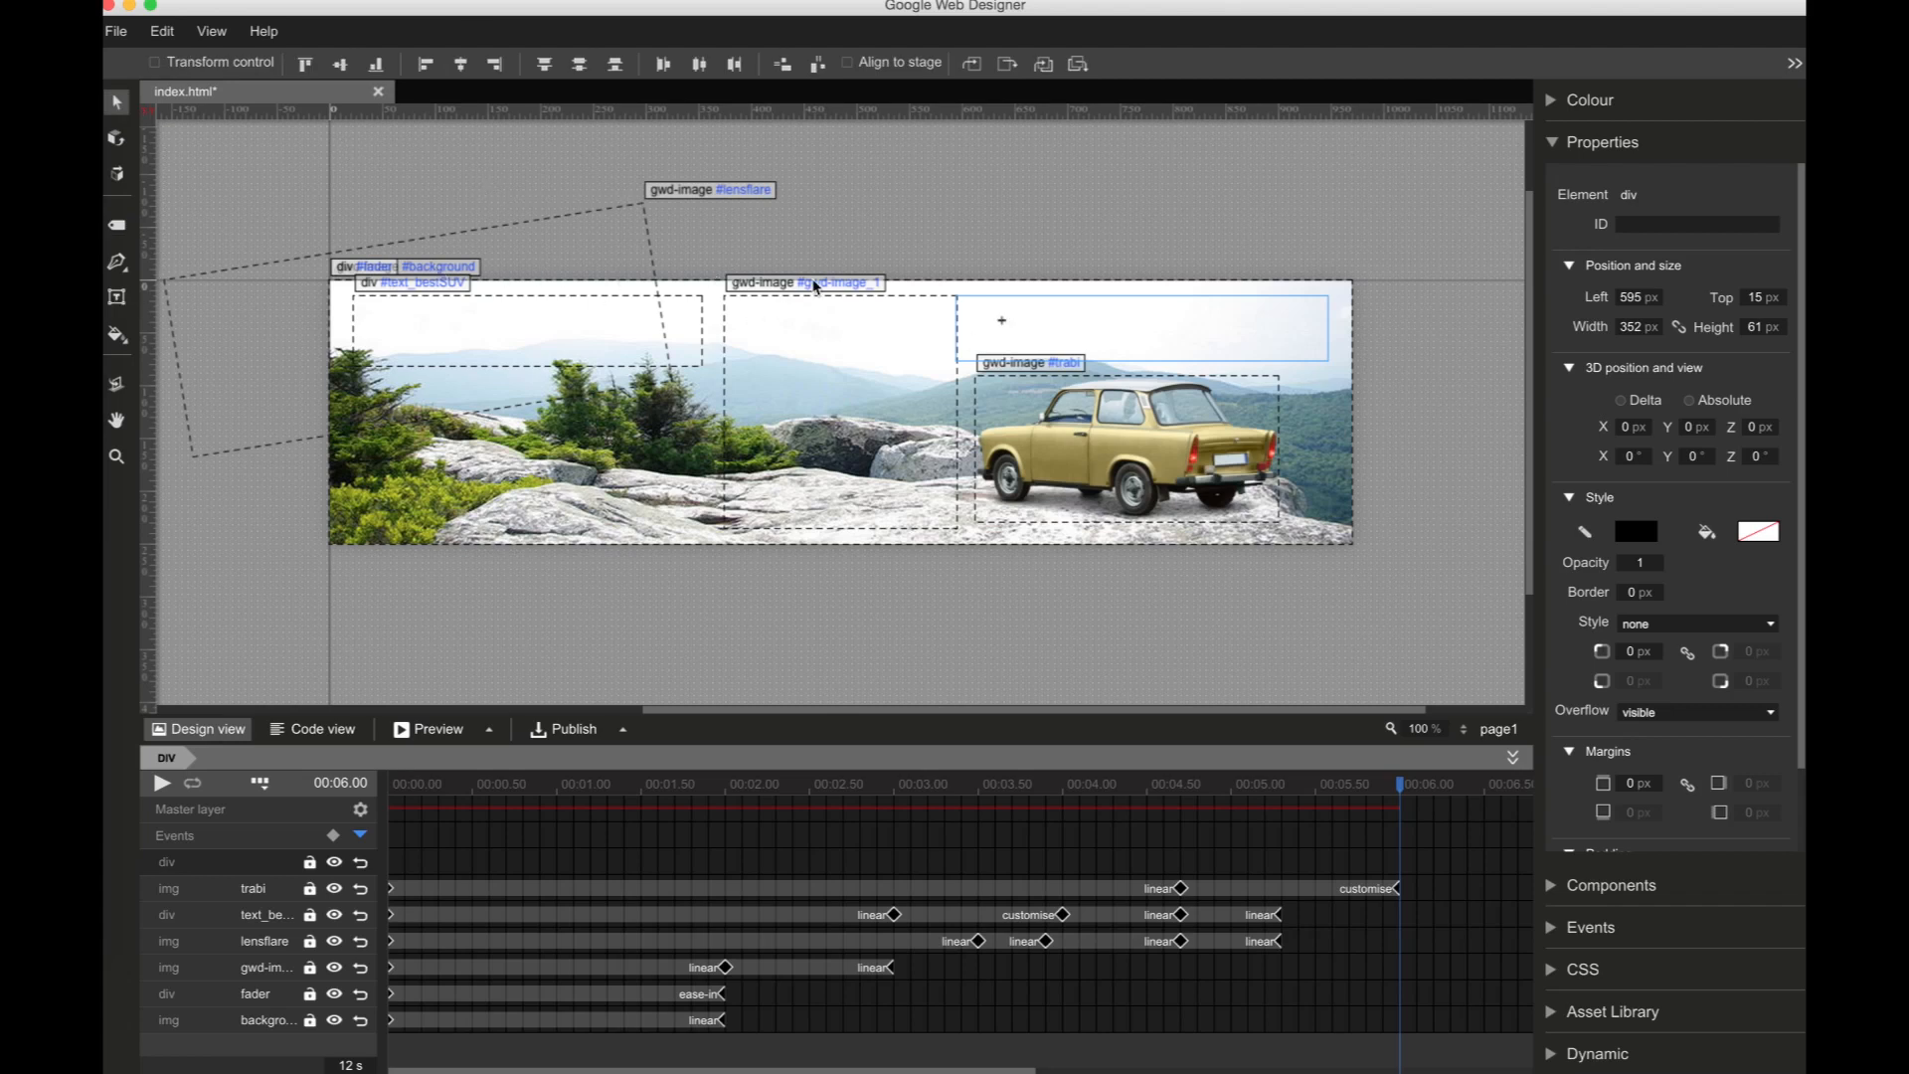
left_click(879, 236)
Step: Add a text box about 338 × 70 px above the car, reading "The new Trabi Offroad"
key("t")
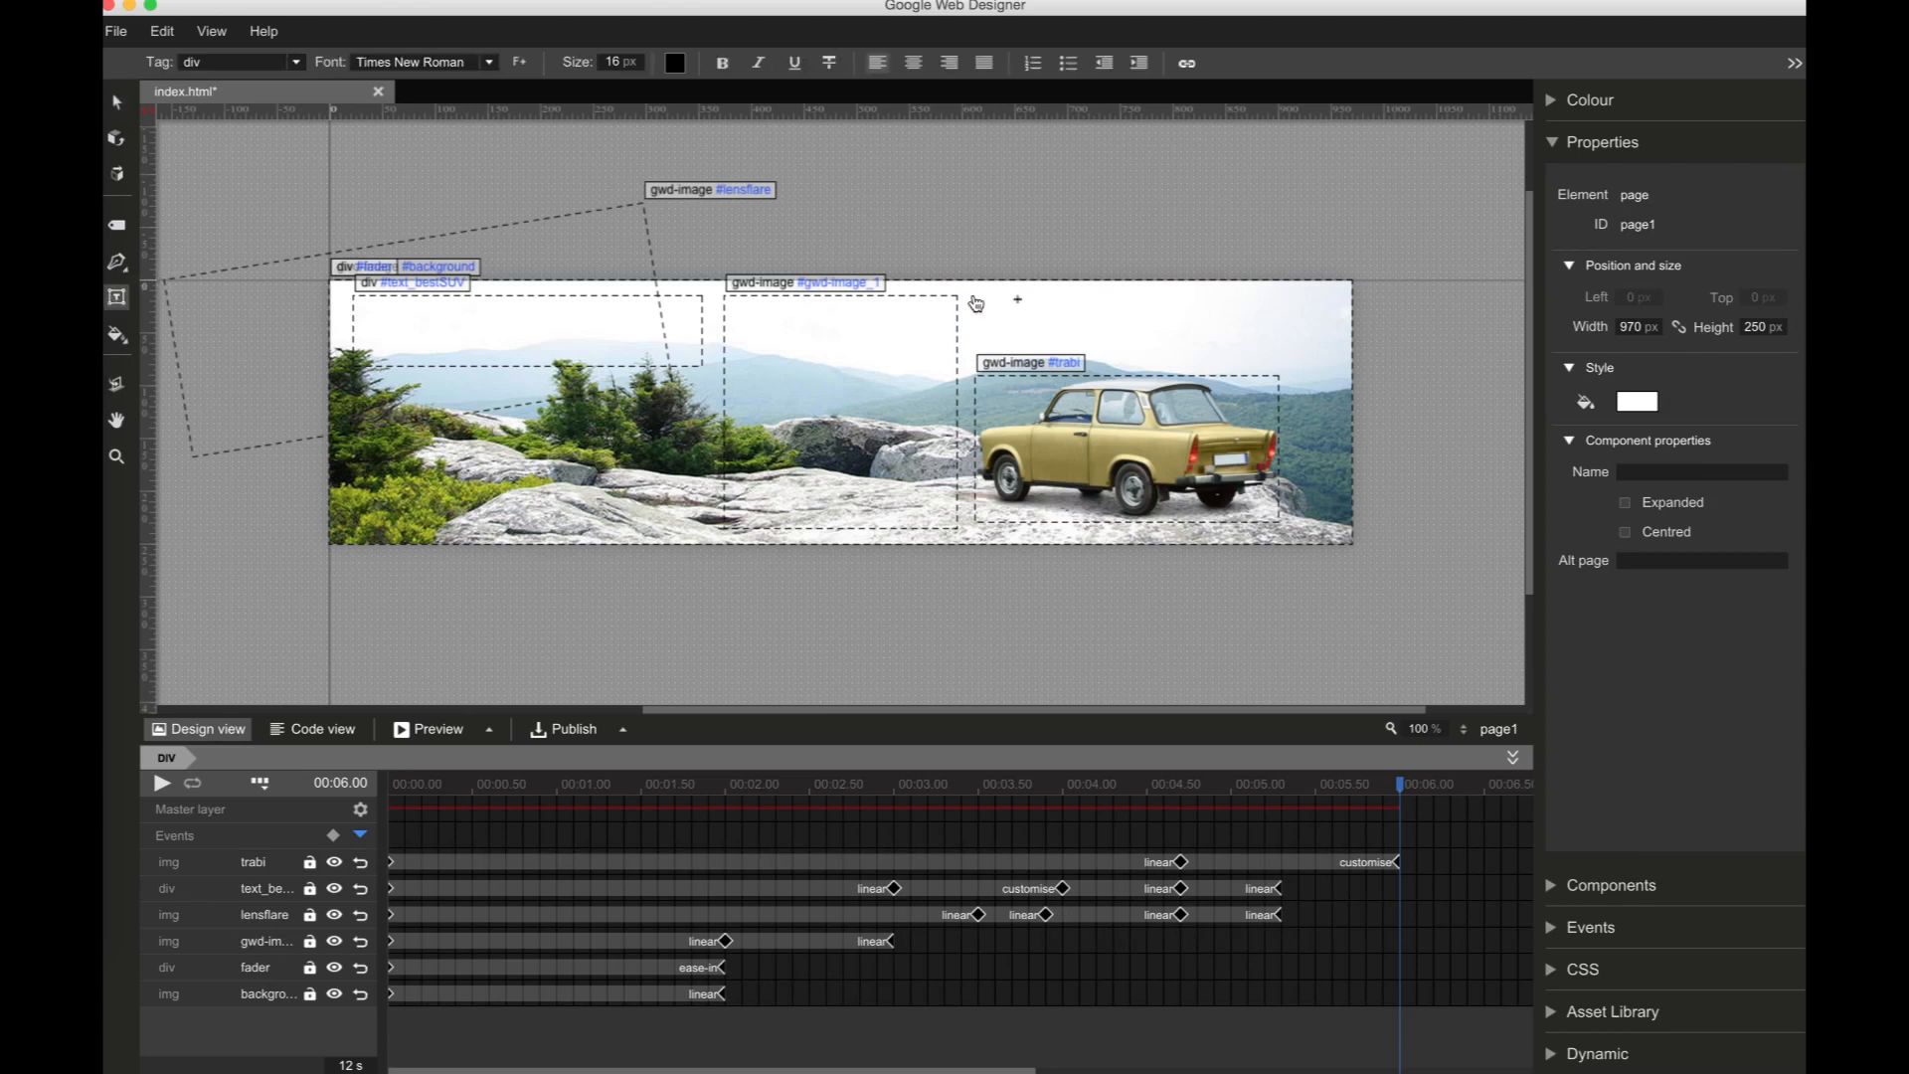
mouse_move(960, 296)
left_mouse_down()
mouse_move(1283, 383)
mouse_move(1315, 370)
left_mouse_up()
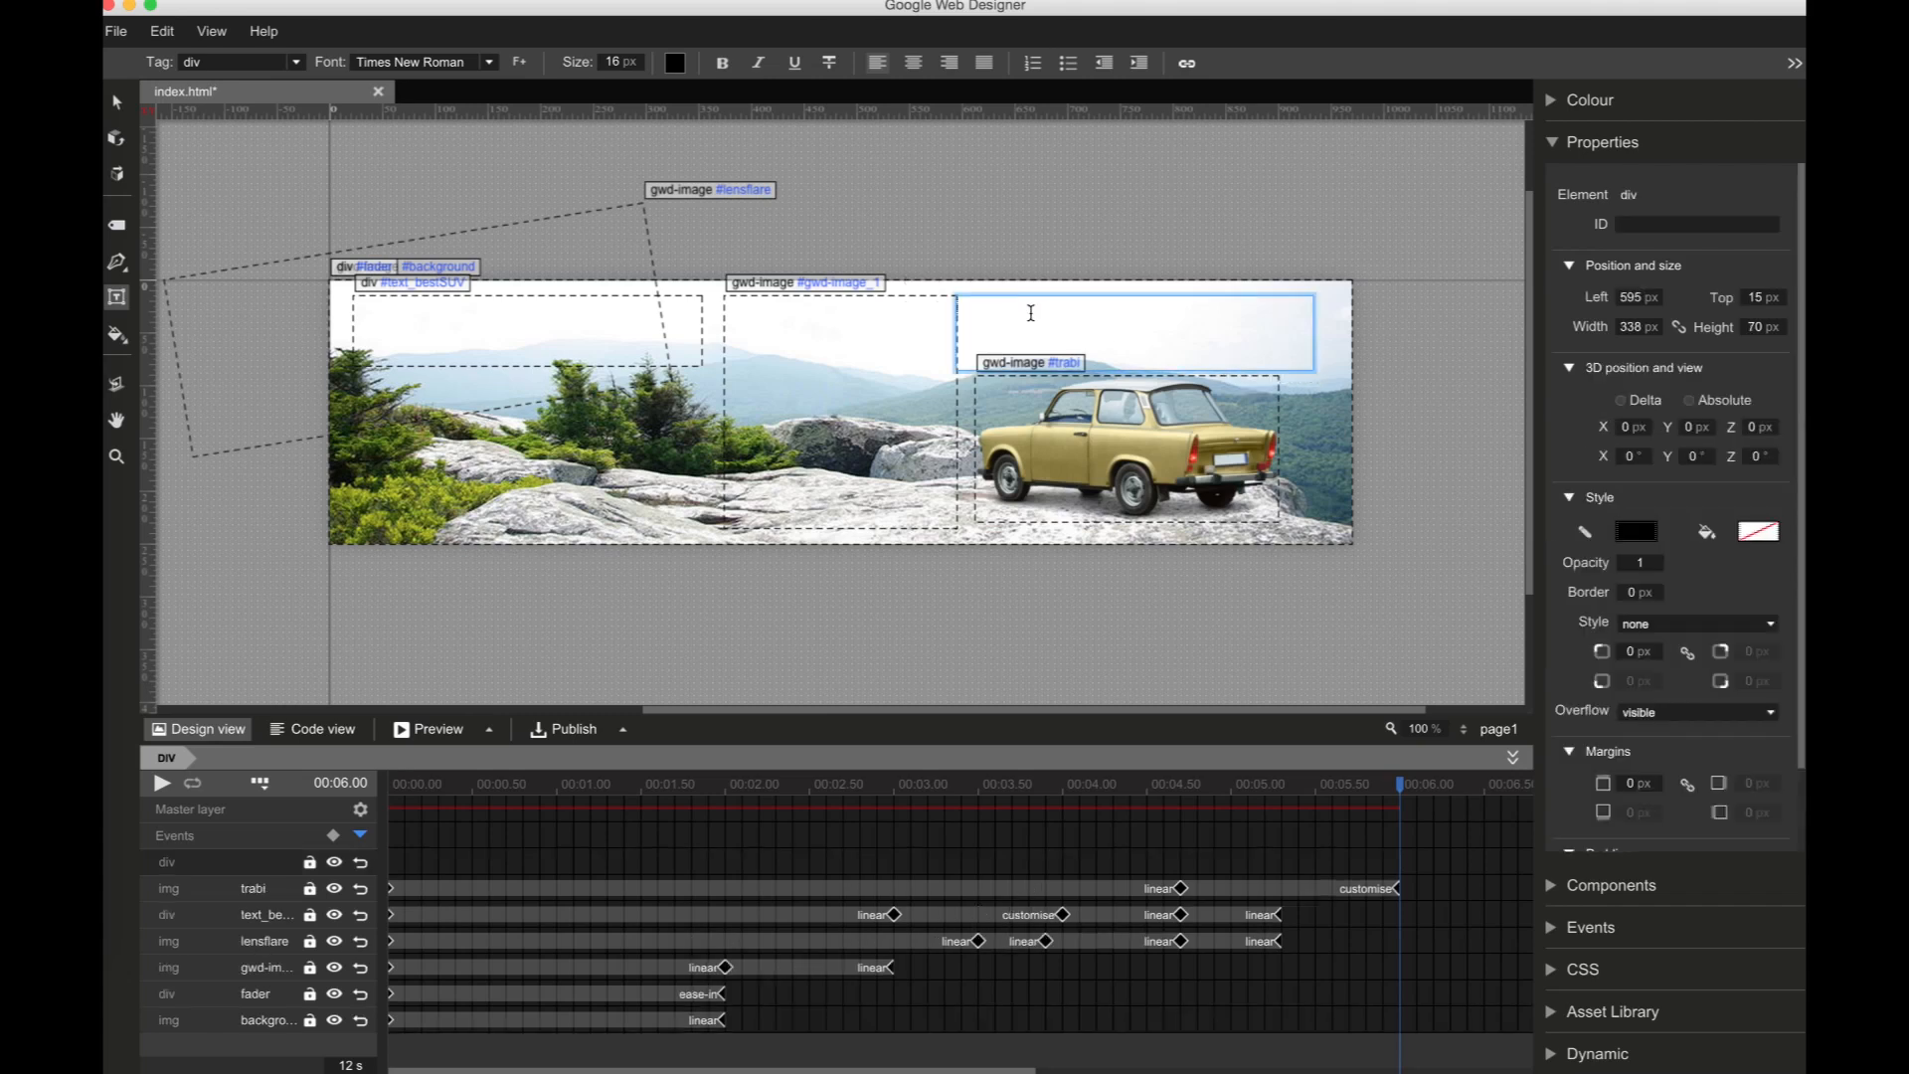
type("The new Trabi Offroad")
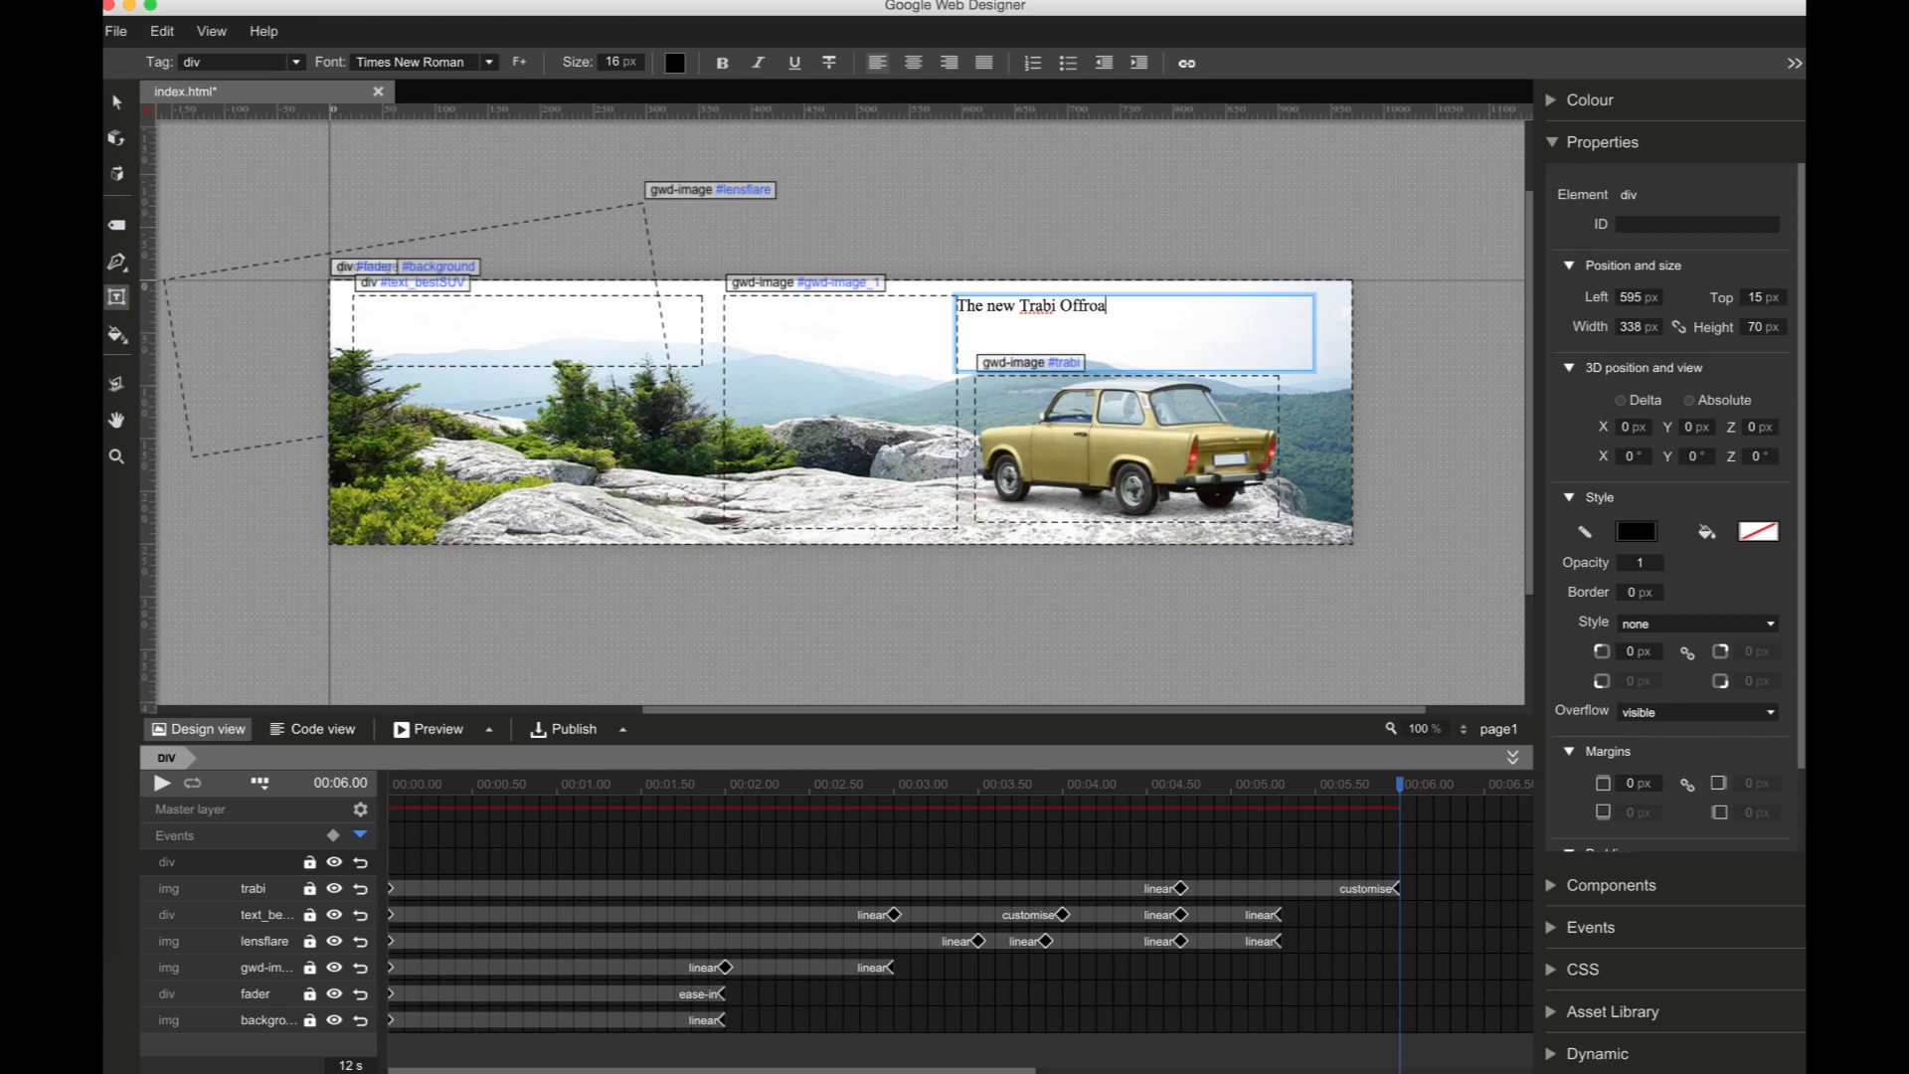
Step: Format the whole "The new Trabi Offroad" text in Patua One at 52 px
key("shift+Left")
key("shift+Left")
key("shift+Left")
key("shift+Left")
key("shift+Left")
key("shift+Left")
key("shift+Left")
key("shift+Left")
key("shift+Left")
key("shift+Left")
key("shift+Left")
key("shift+Left")
key("shift+Left")
key("shift+Left")
key("shift+Left")
key("shift+Left")
key("shift+Left")
key("shift+Left")
key("shift+Left")
key("shift+Left")
key("shift+Left")
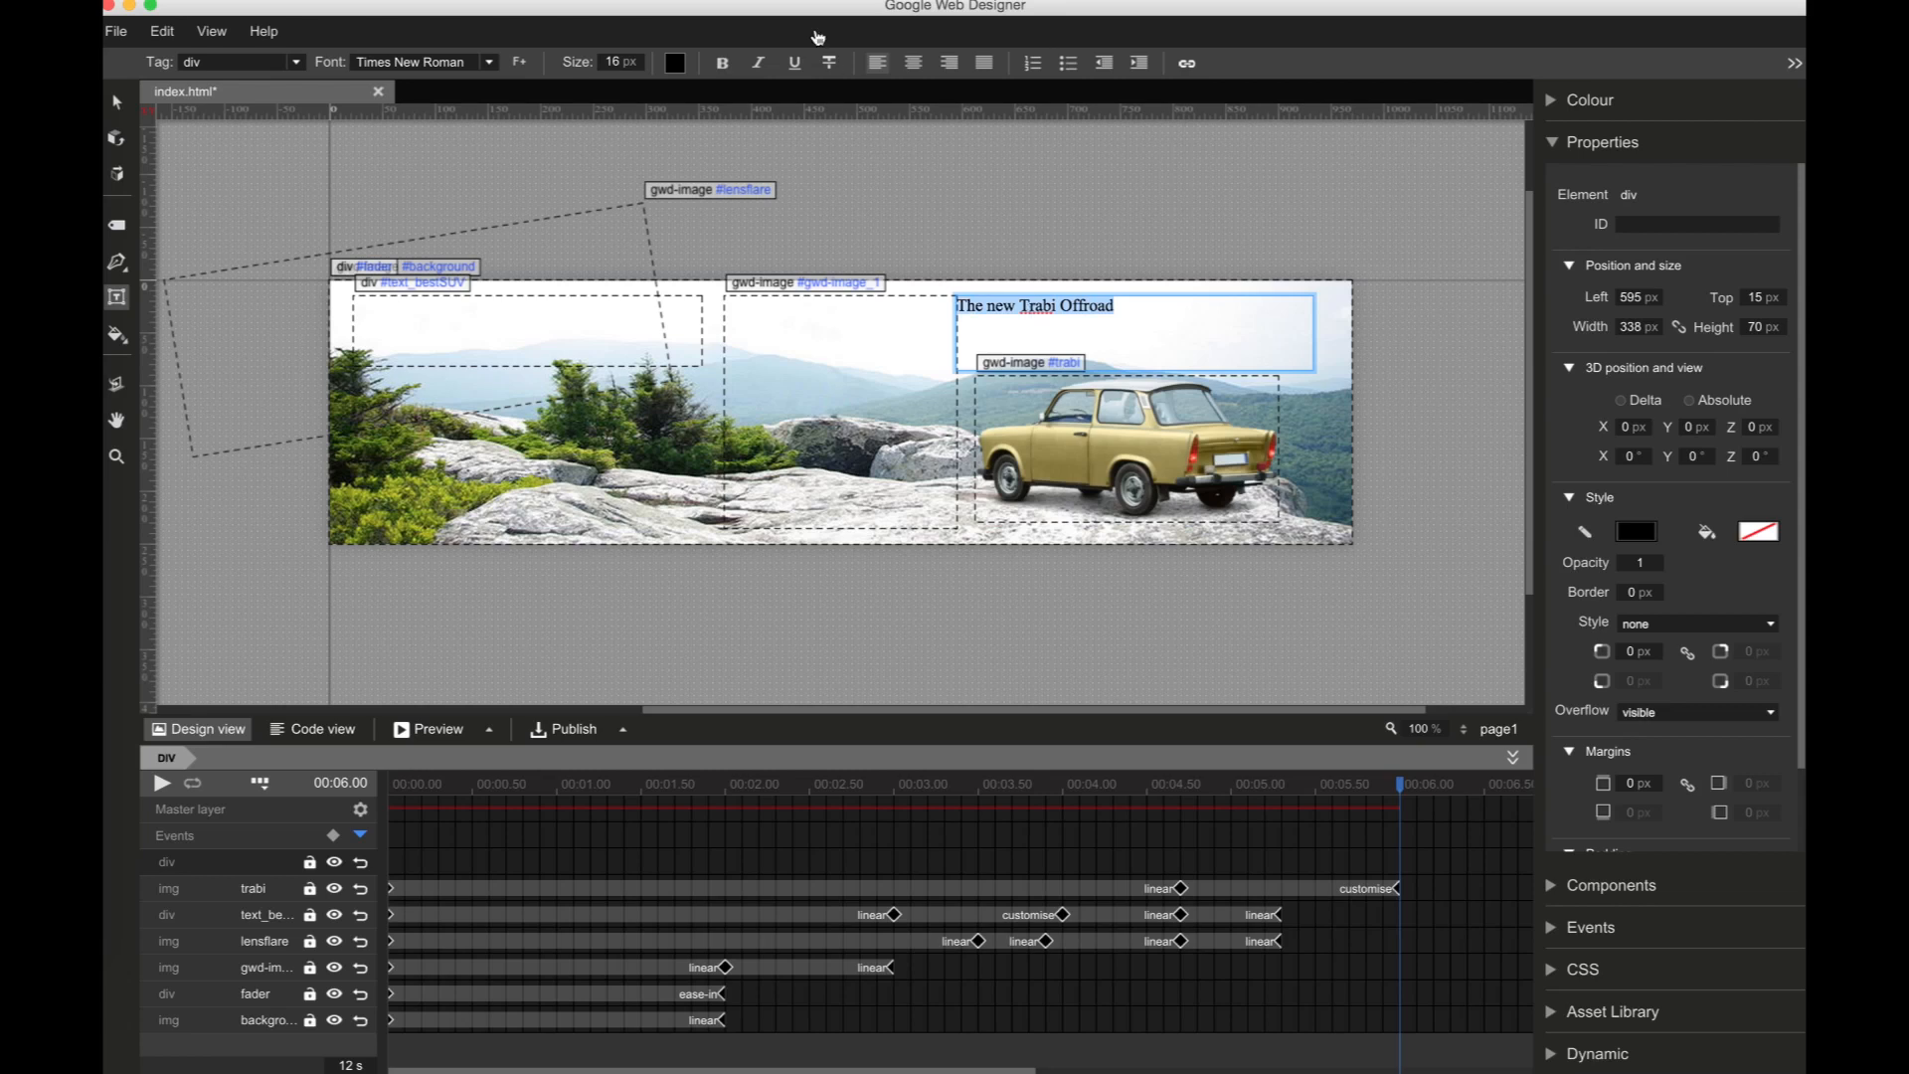
double_click(618, 63)
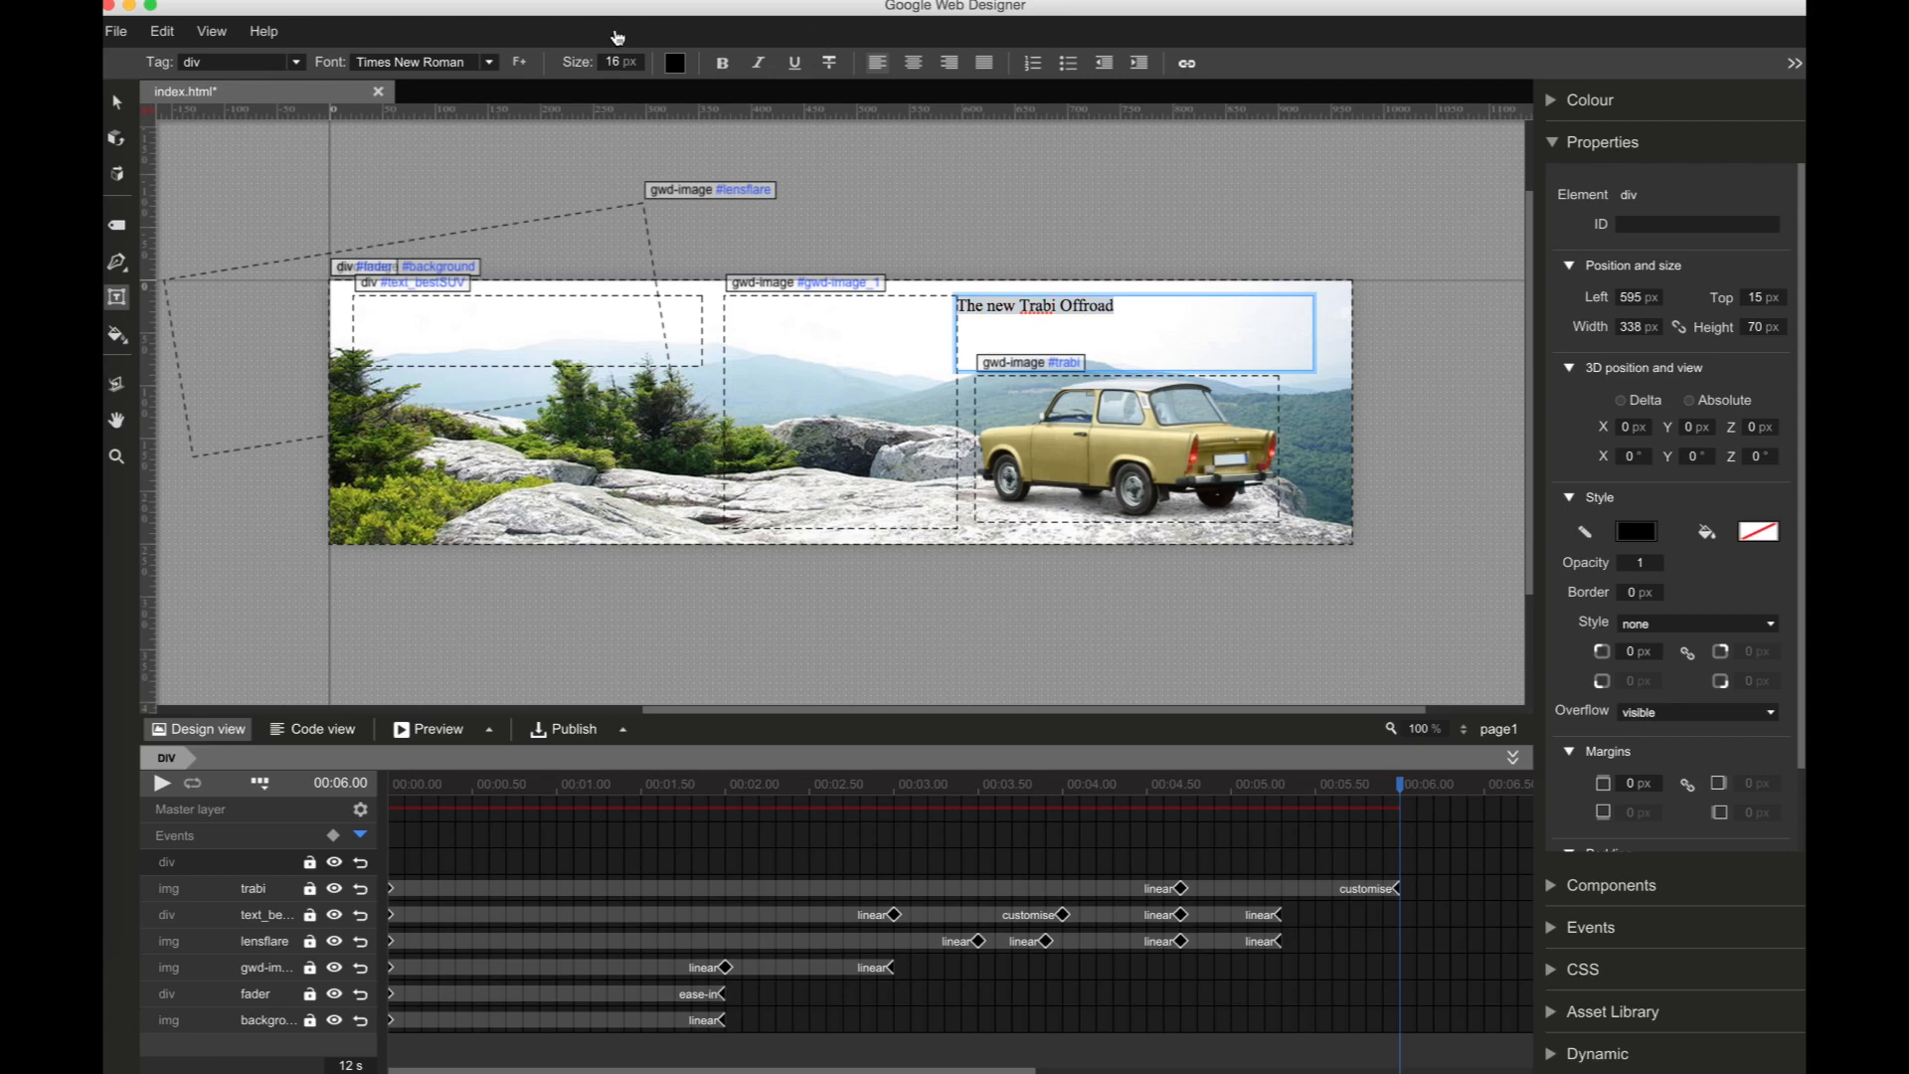
type("52")
key("Return")
left_click(488, 62)
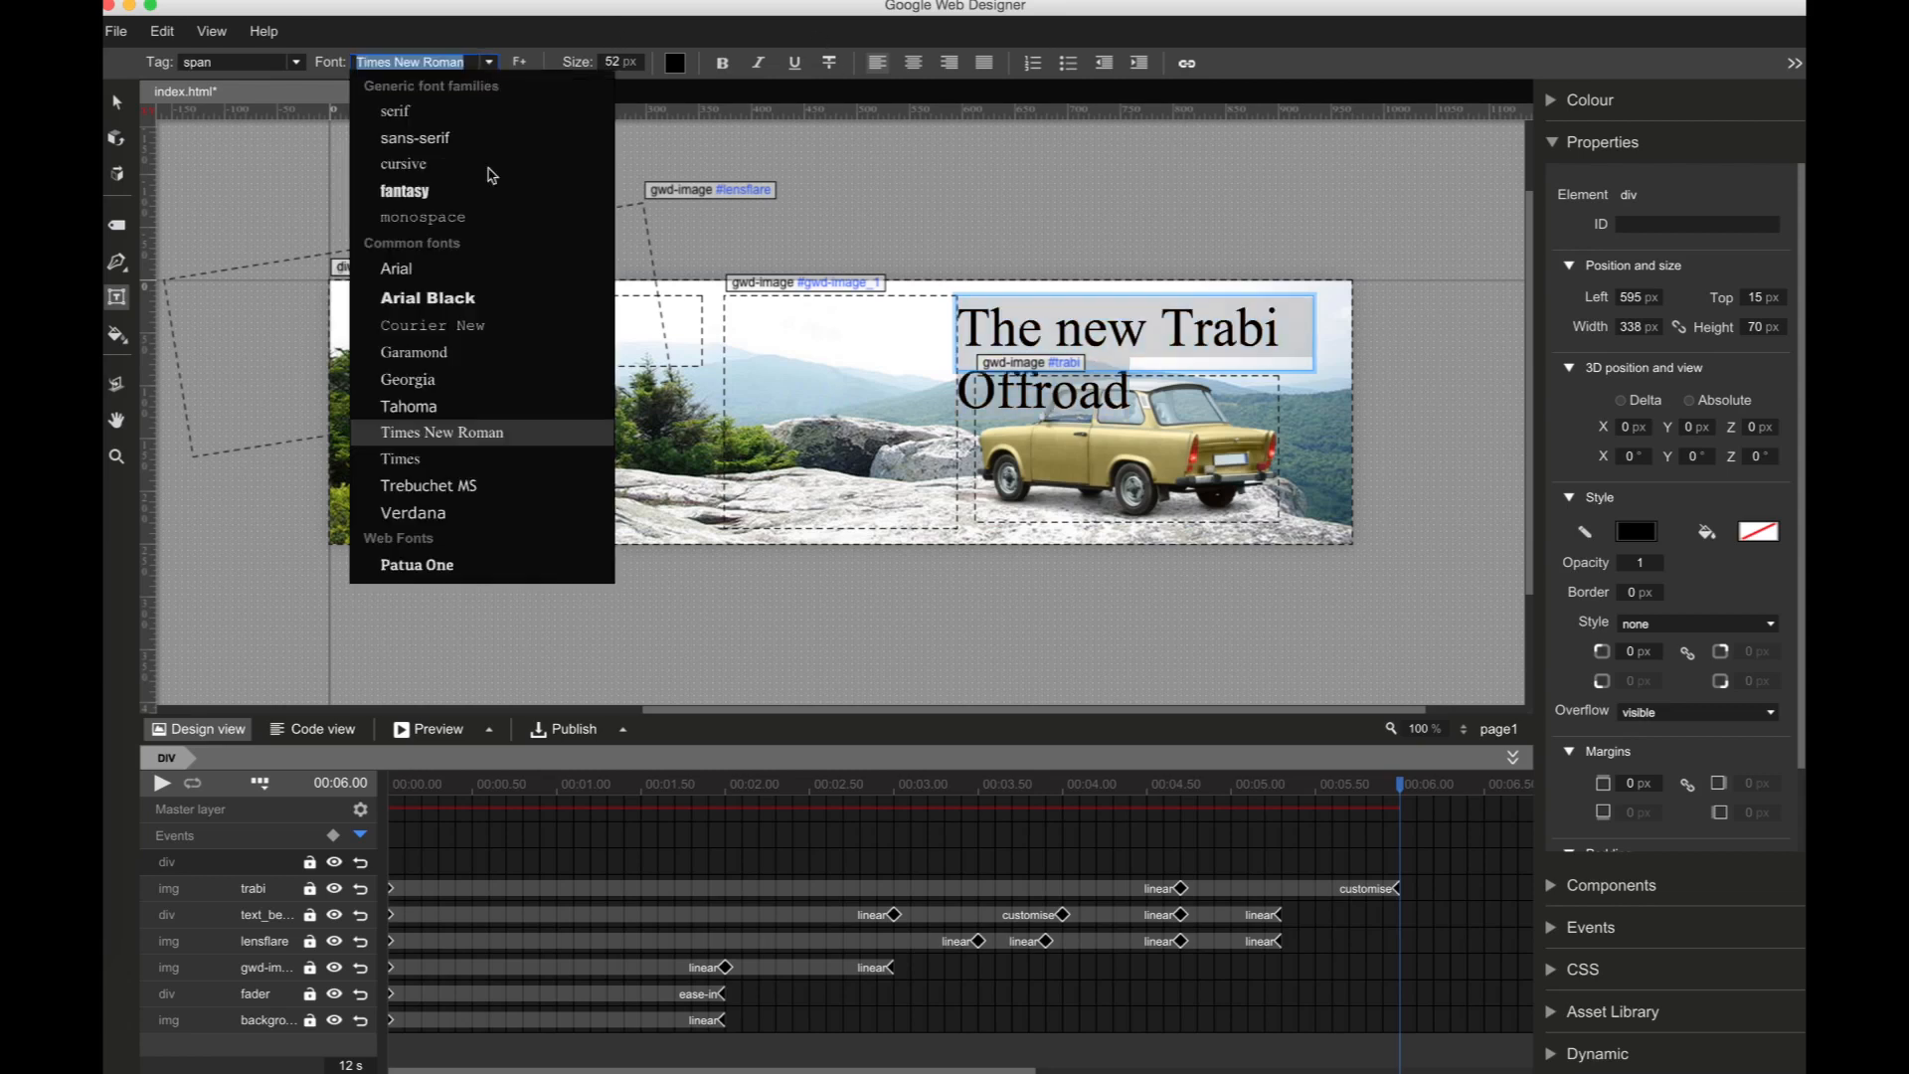
left_click(438, 565)
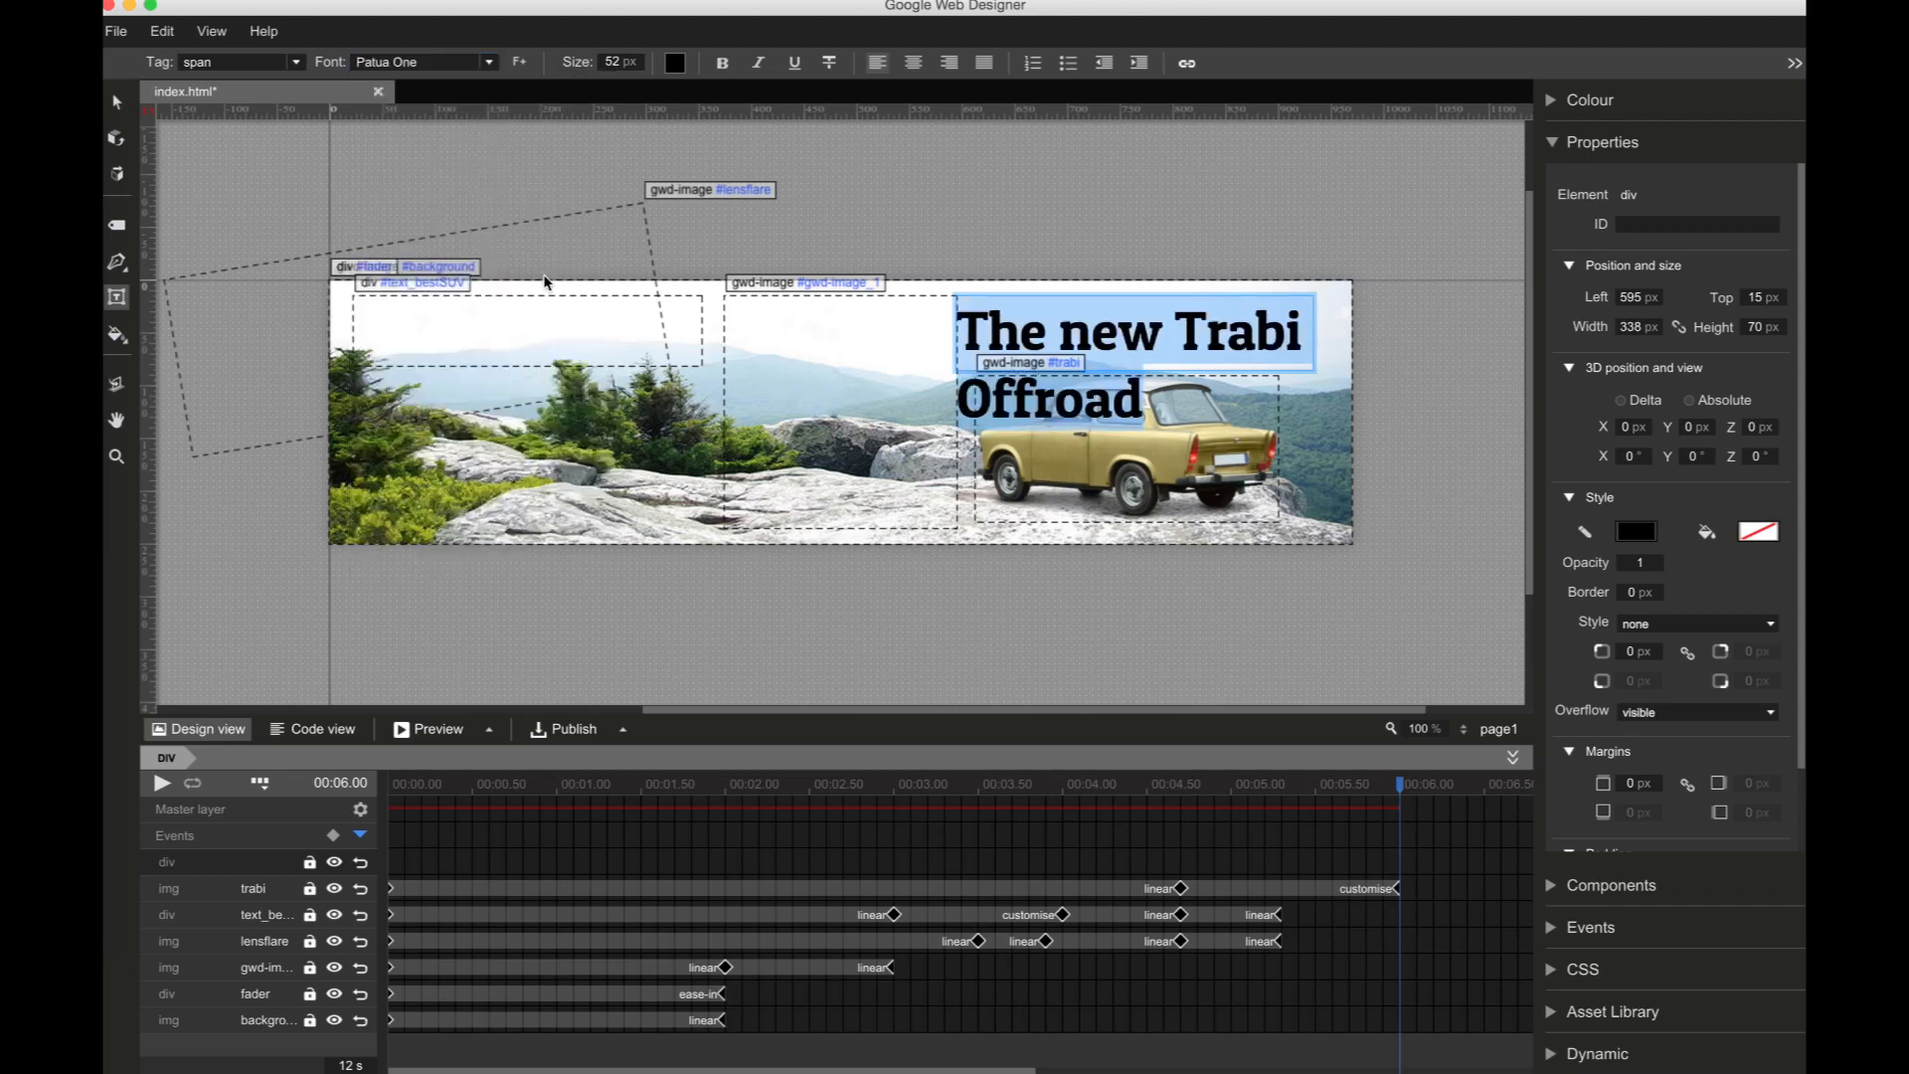
Step: Reduce the words "The new" to 31 px and colour them green, 72A430
left_click_drag(1164, 336, 1101, 242)
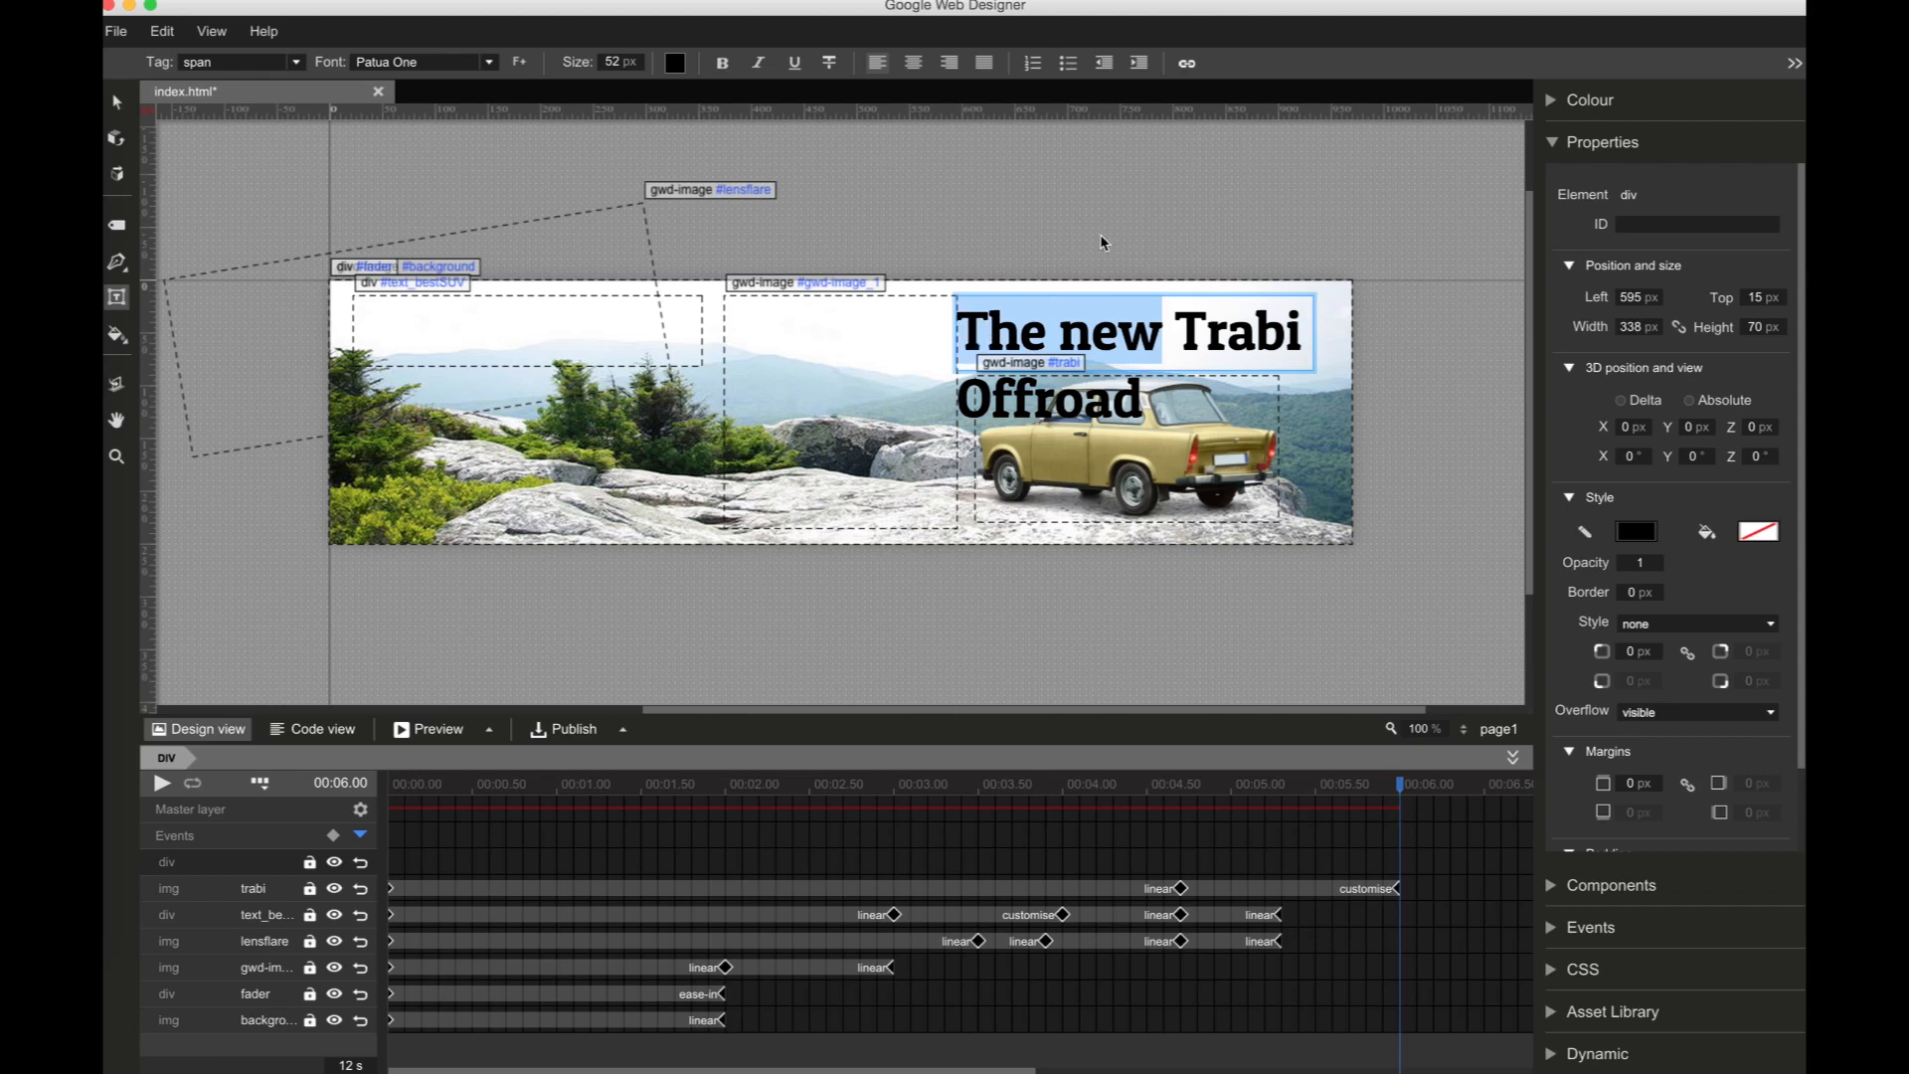
left_click(613, 73)
left_click_drag(616, 76, 613, 93)
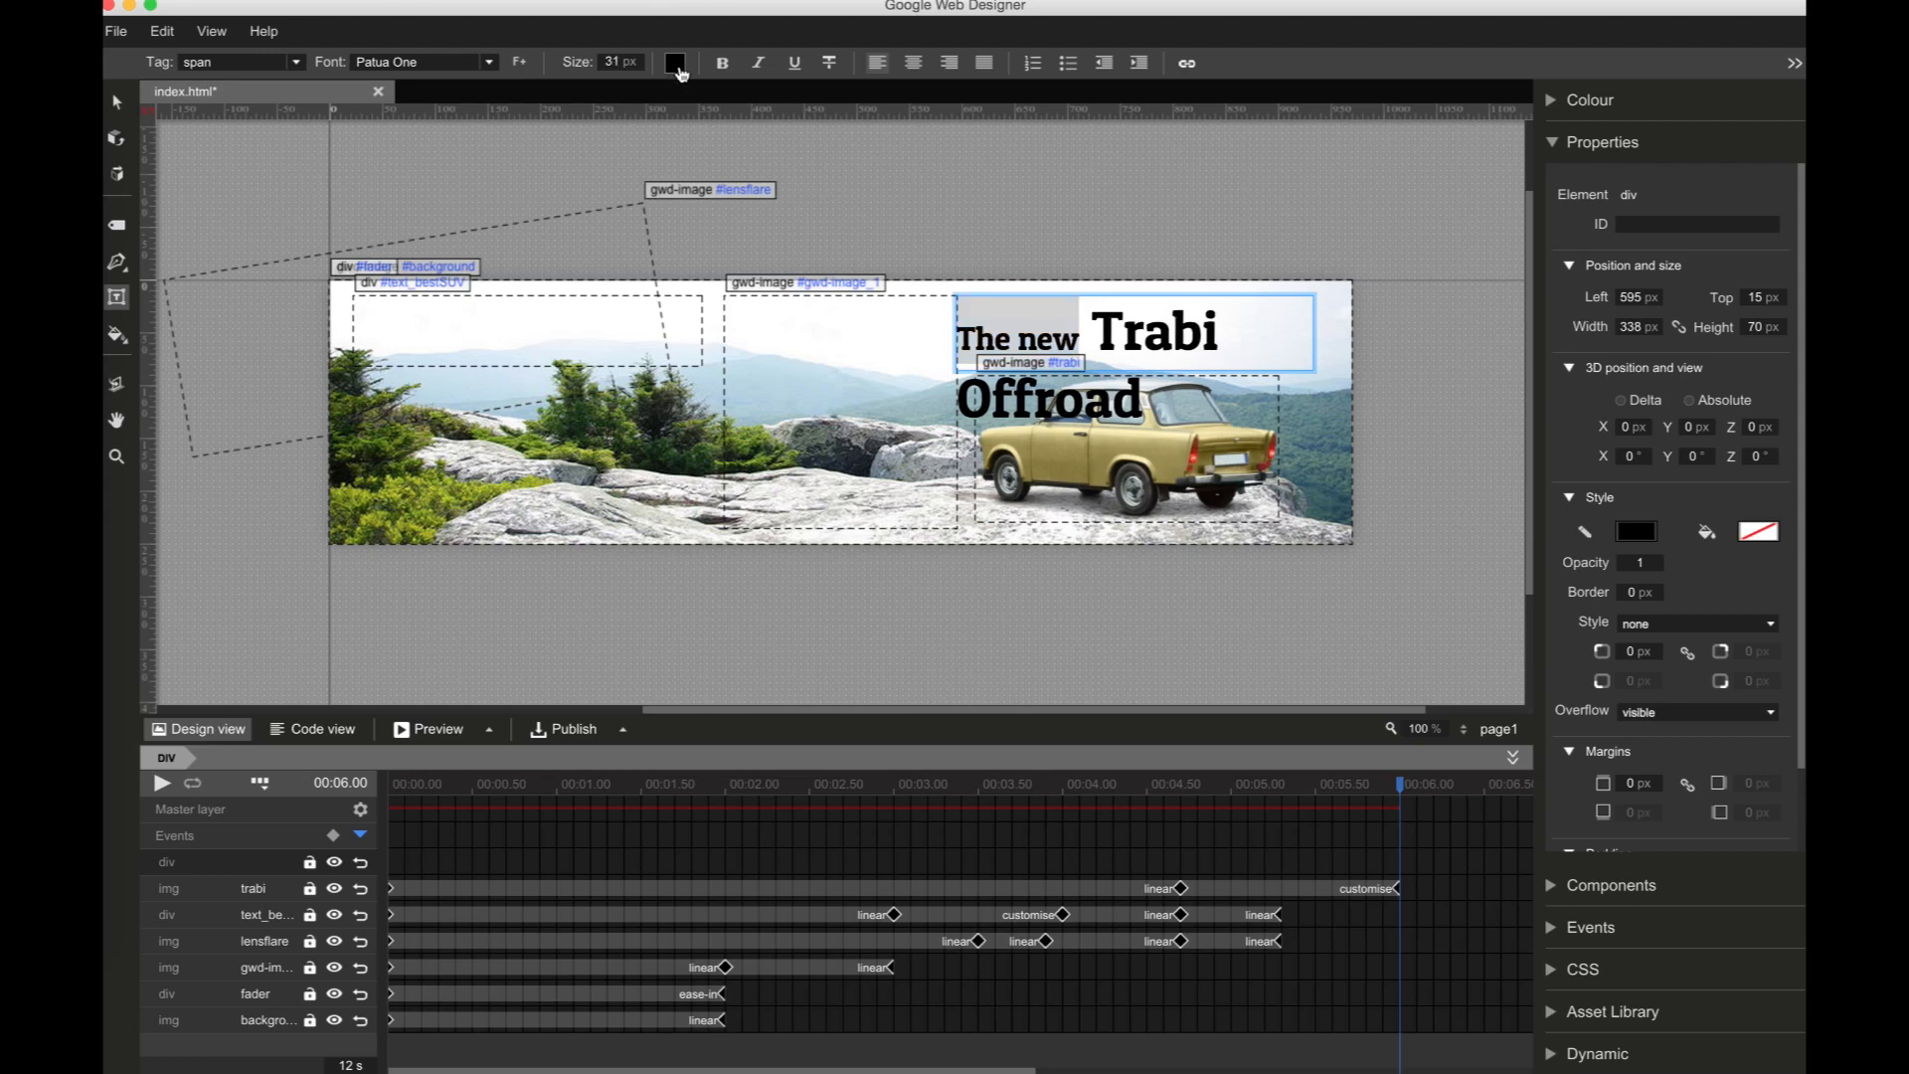
left_click(676, 64)
left_click_drag(775, 212, 790, 240)
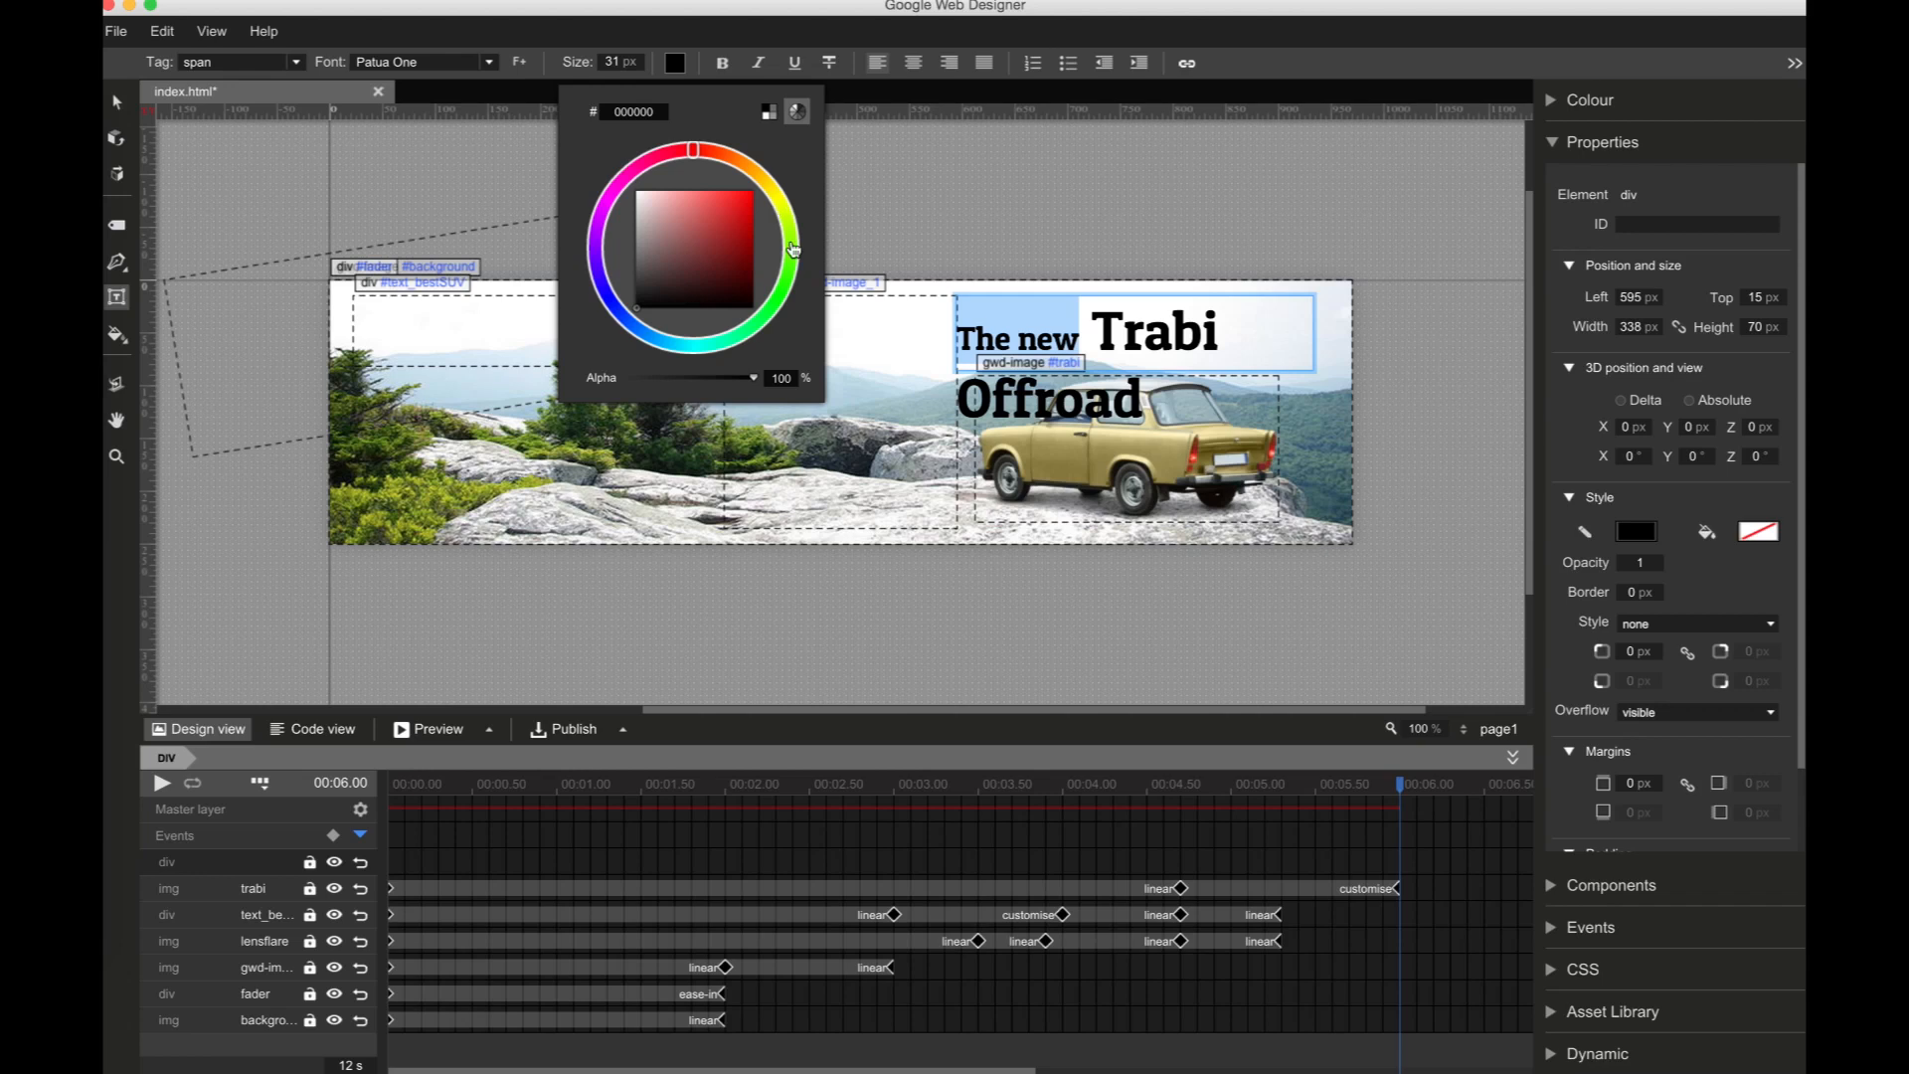
left_click(719, 234)
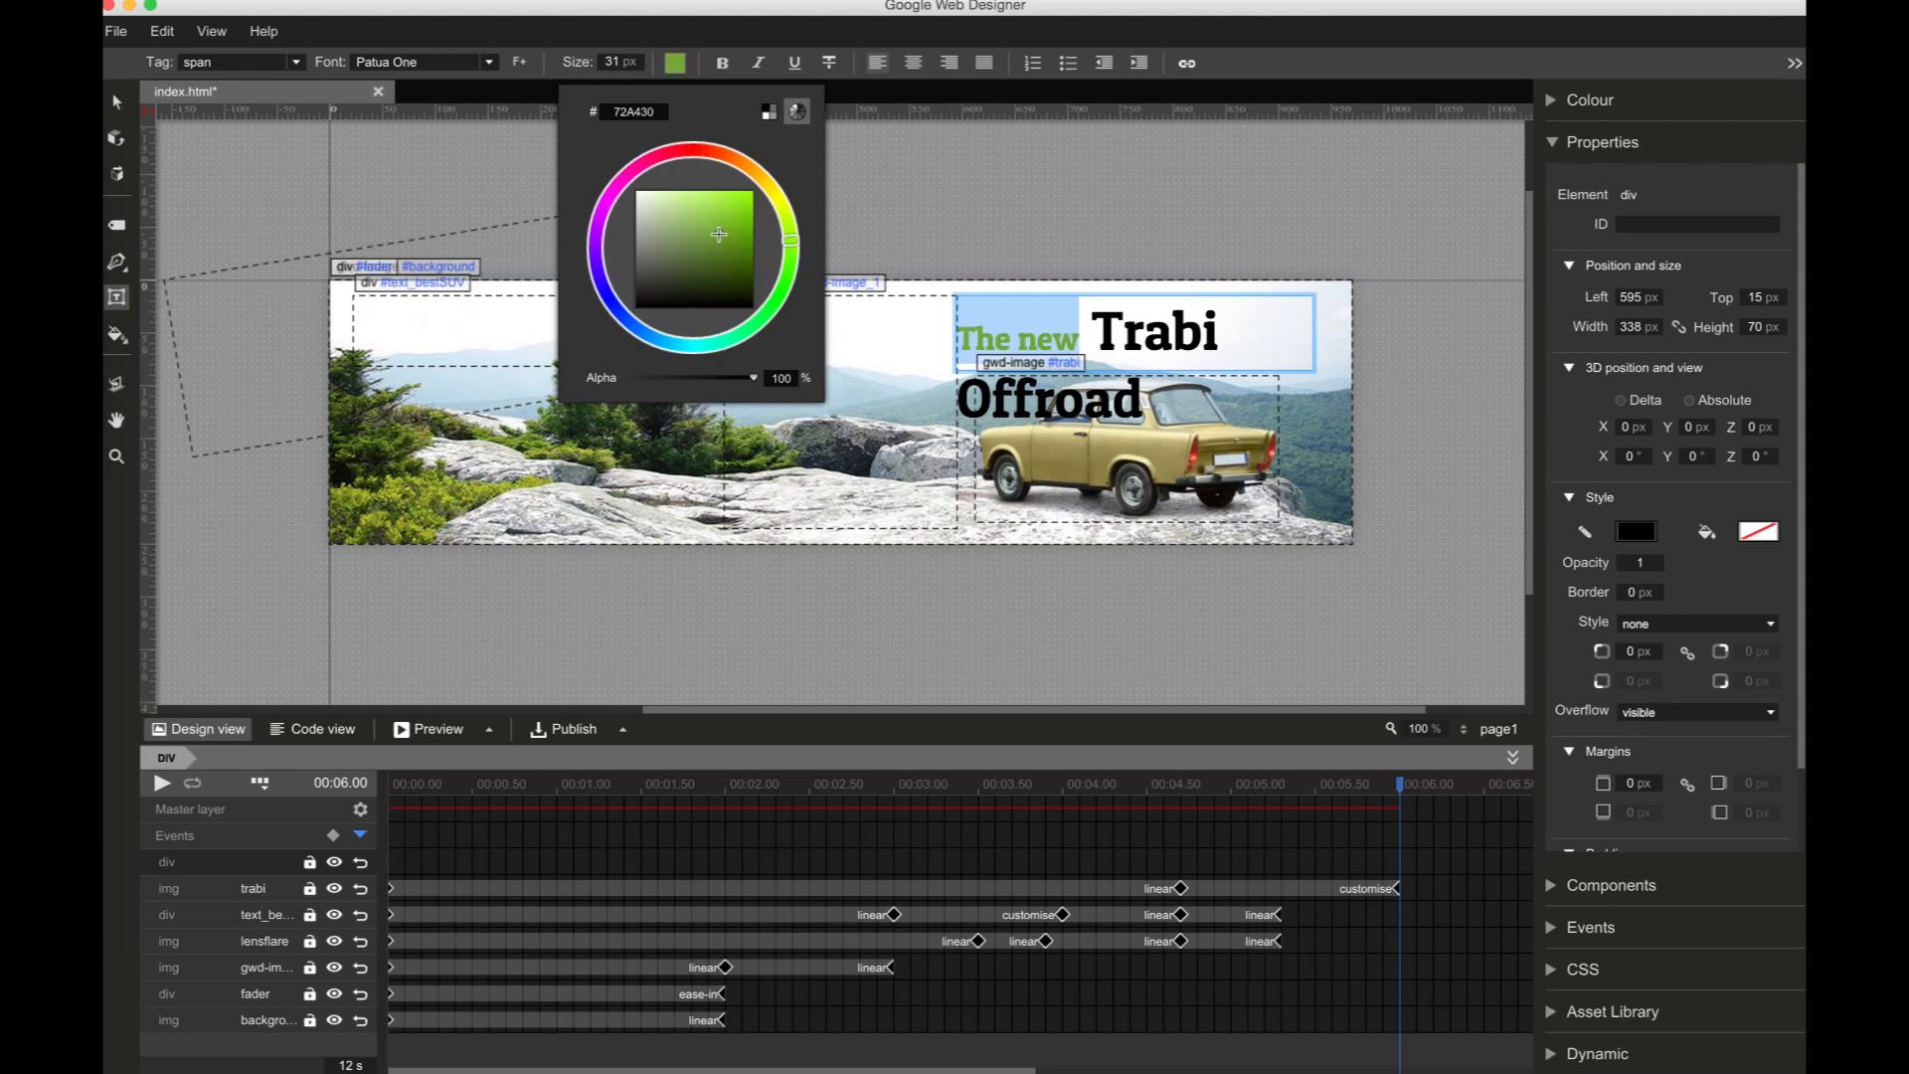
left_click(679, 42)
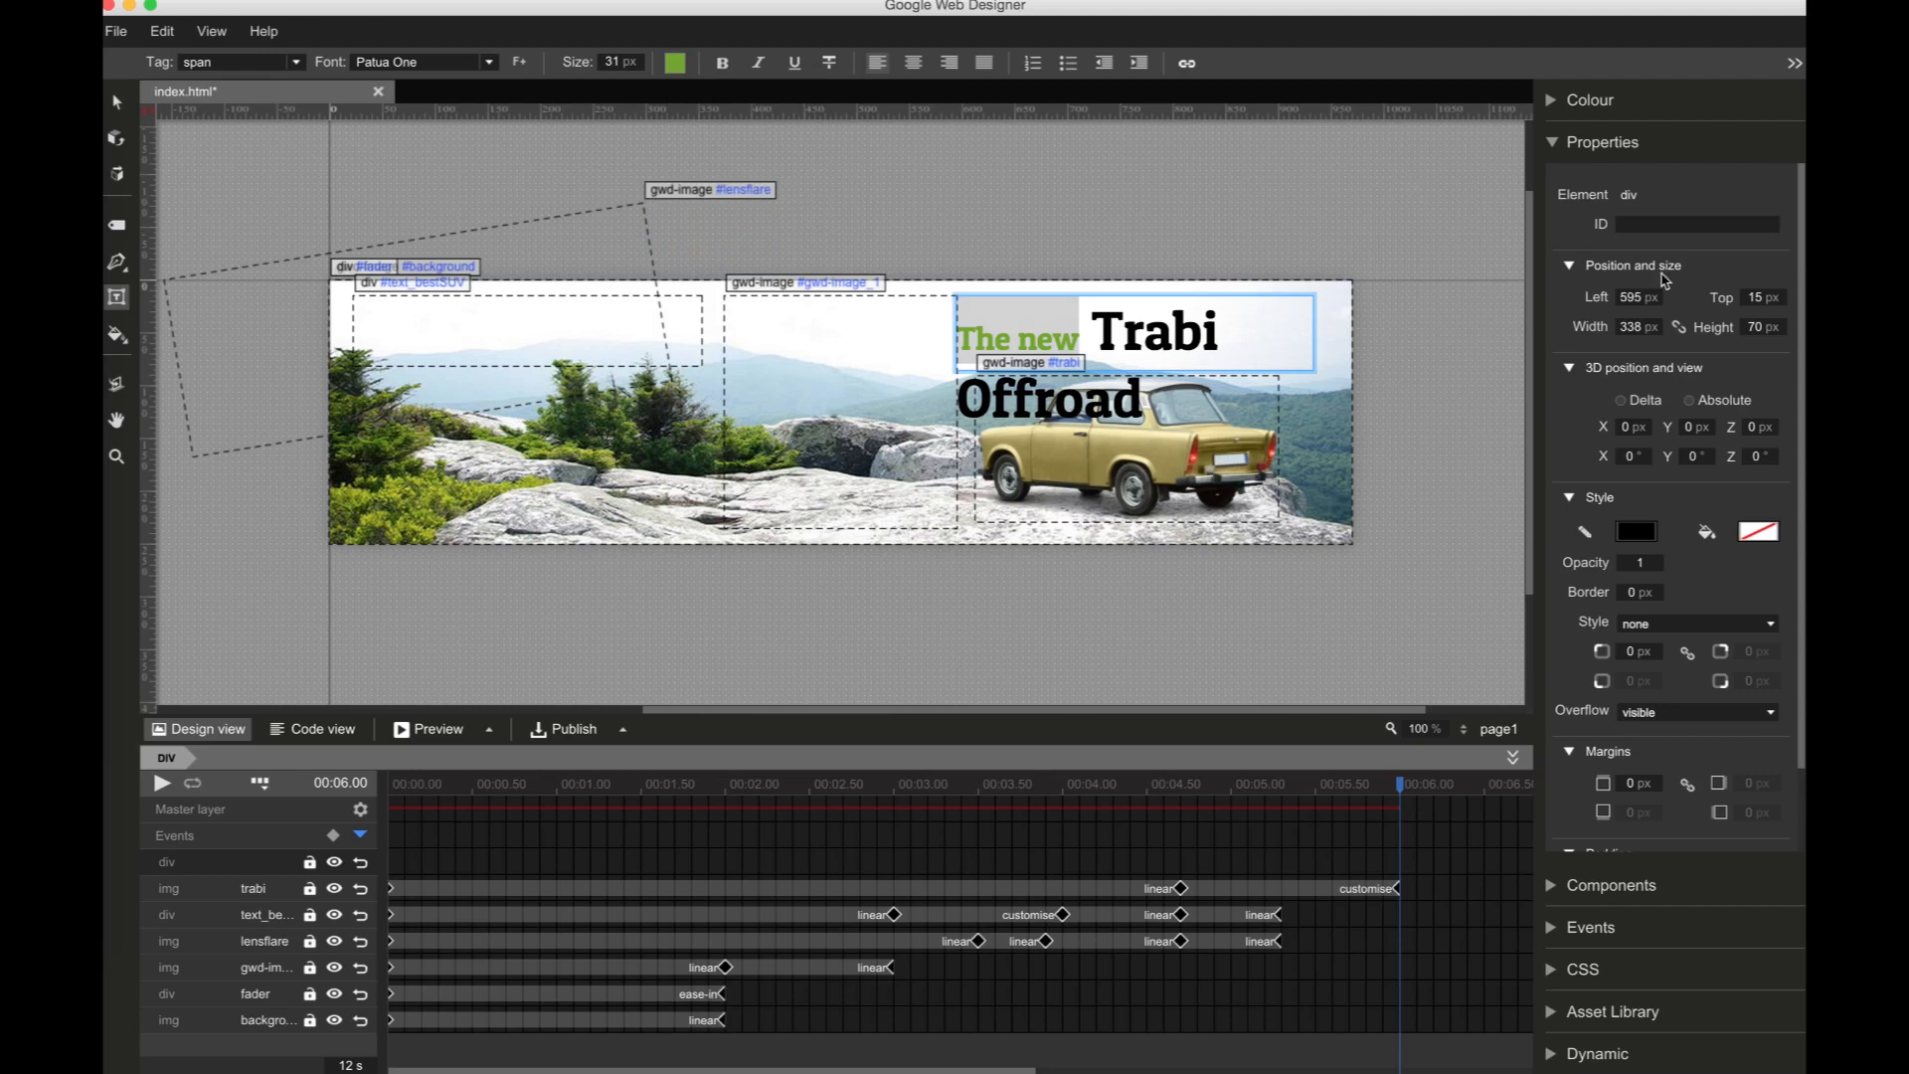
Step: Set the new text element's ID to text_thenewtrabi and widen its box to 402 px
left_click(1648, 227)
type("text_")
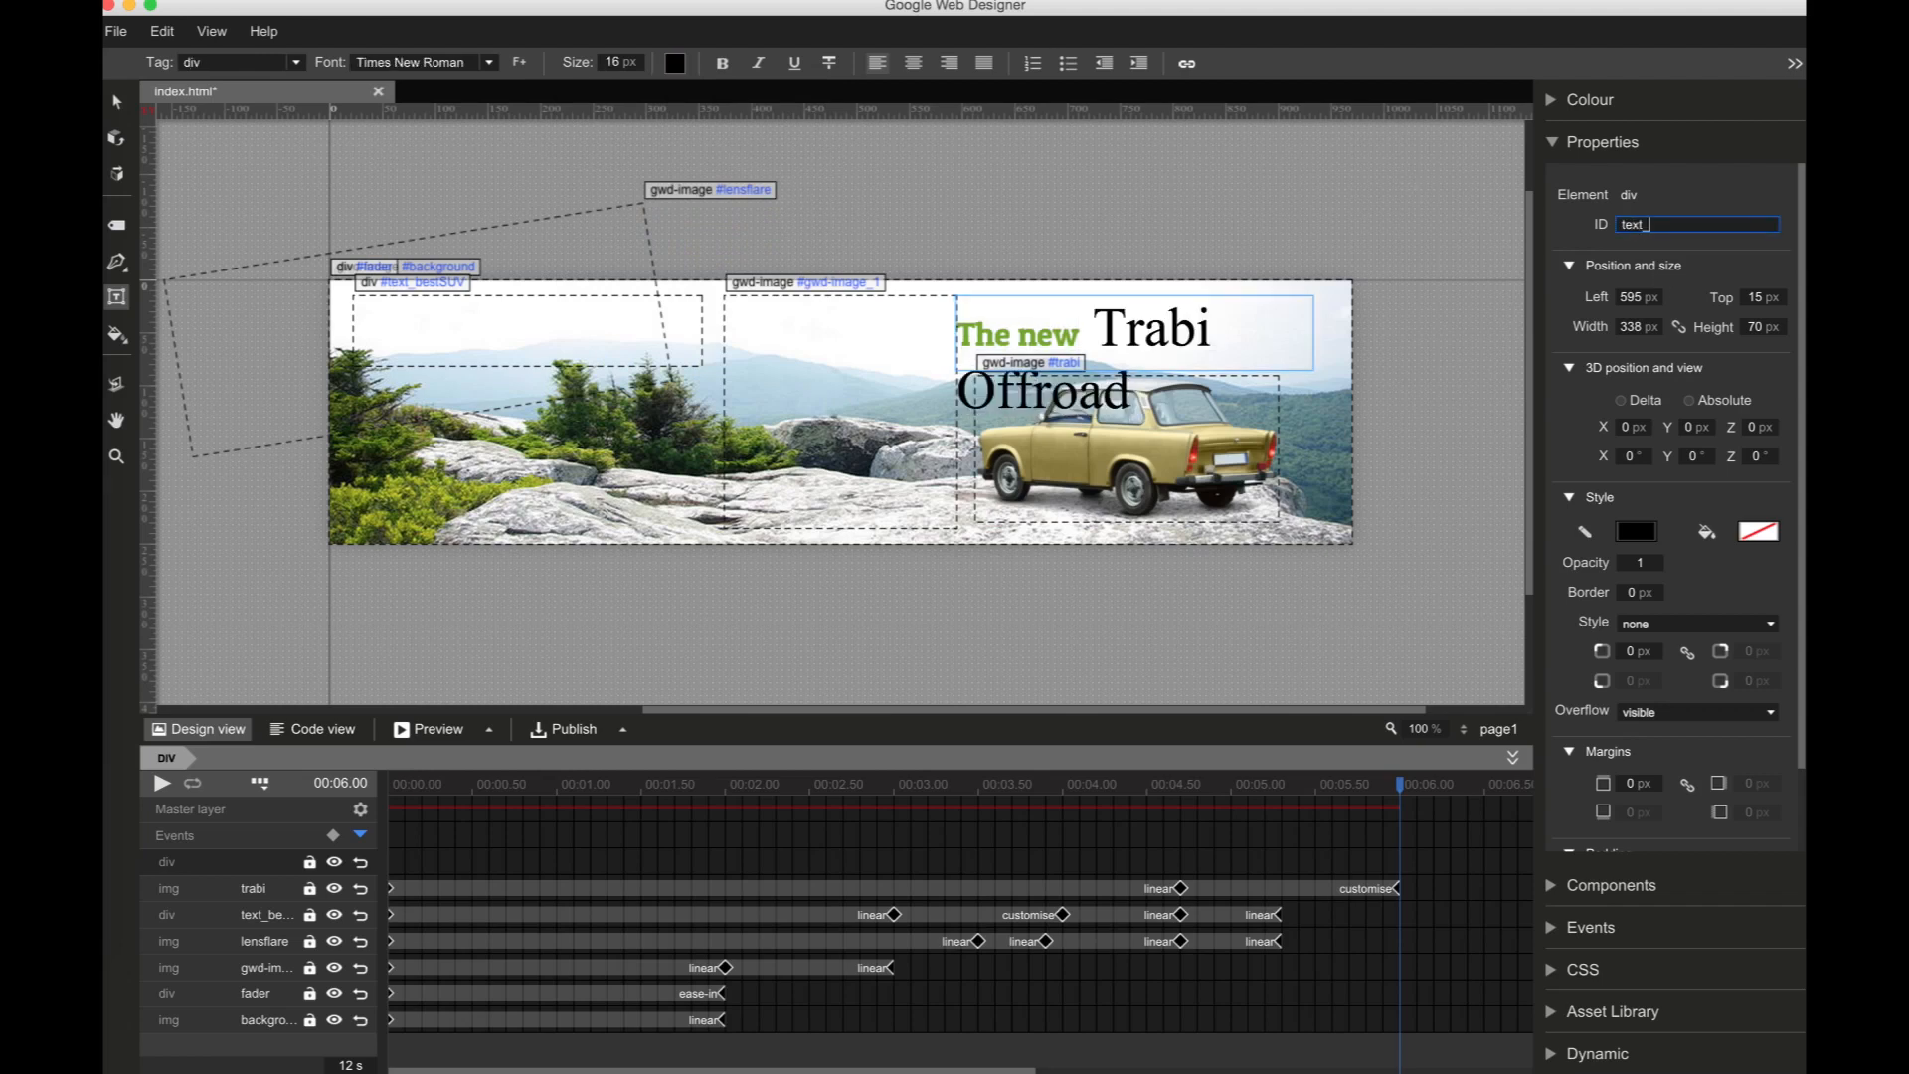
type("thenewtrabi")
left_click_drag(1636, 331, 1634, 258)
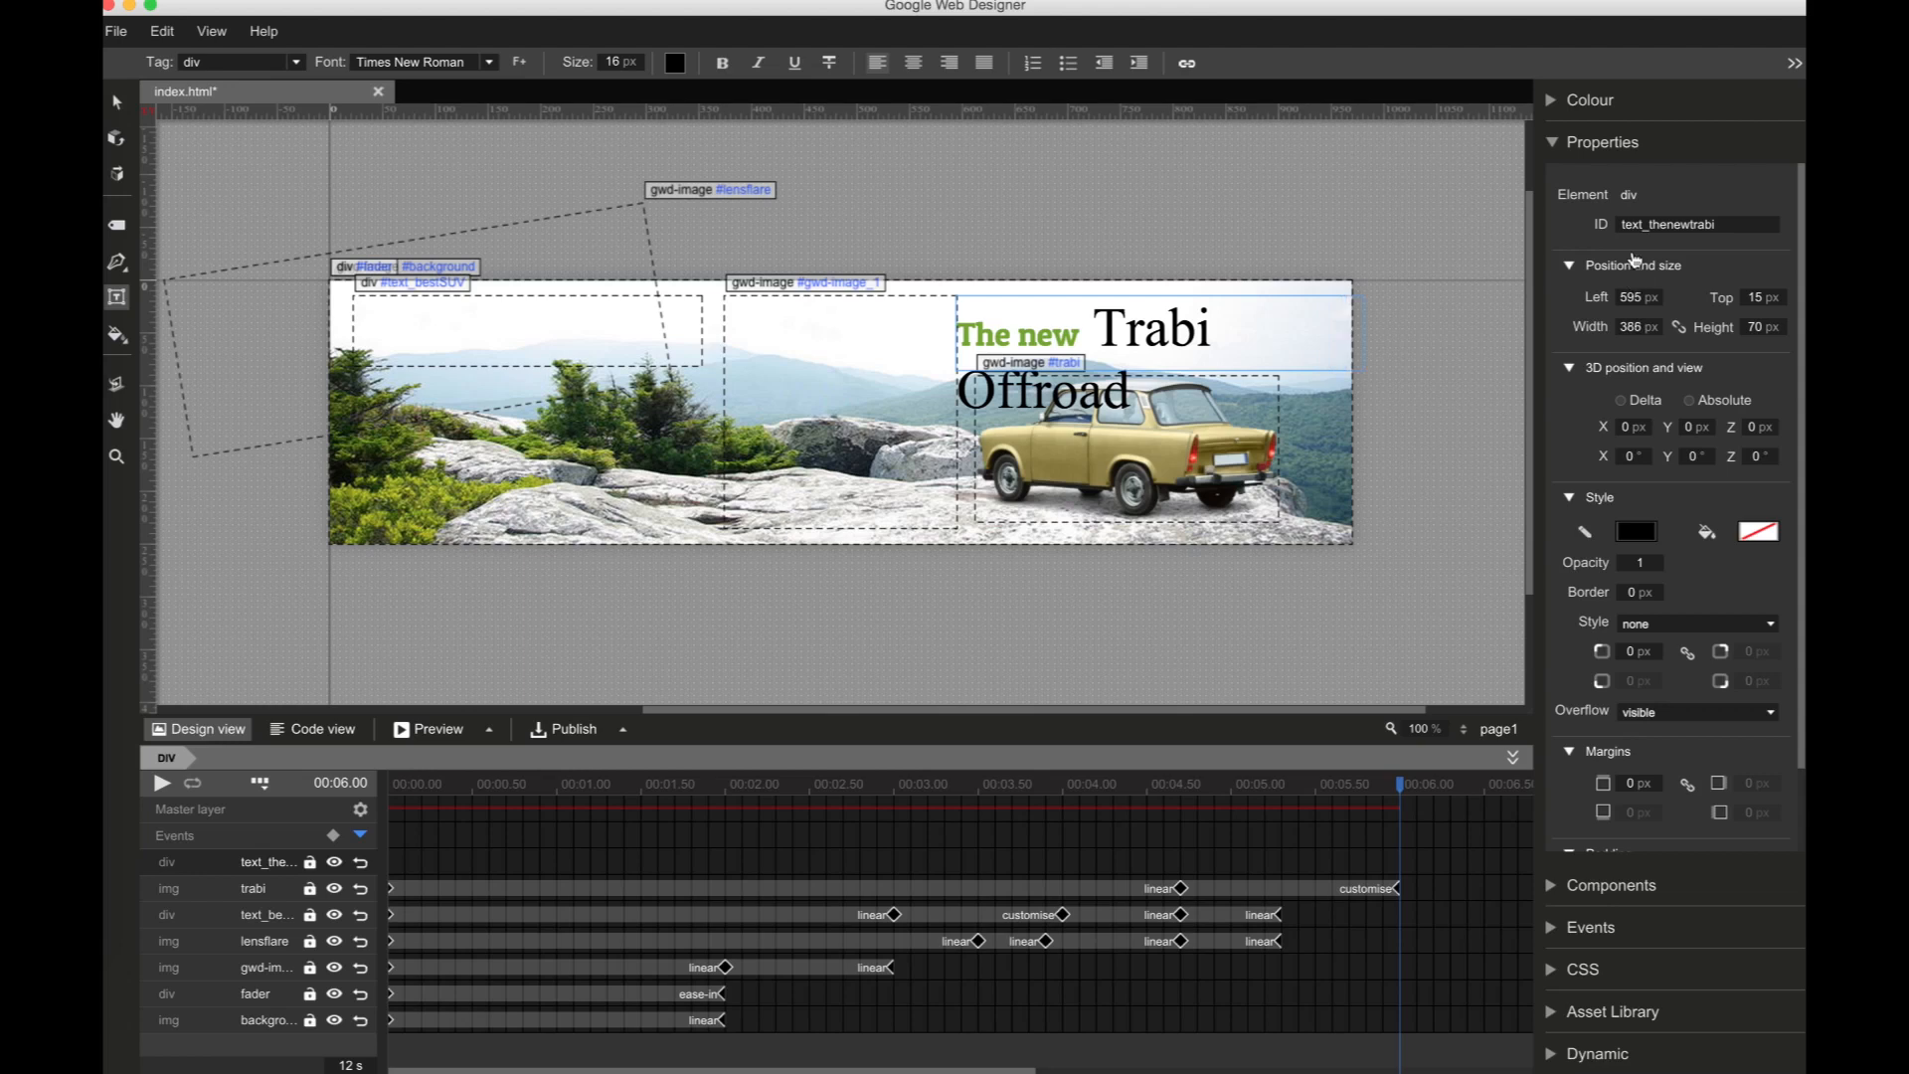
Step: Apply the Patua One font to the words "Trabi Offroad" again
double_click(1147, 328)
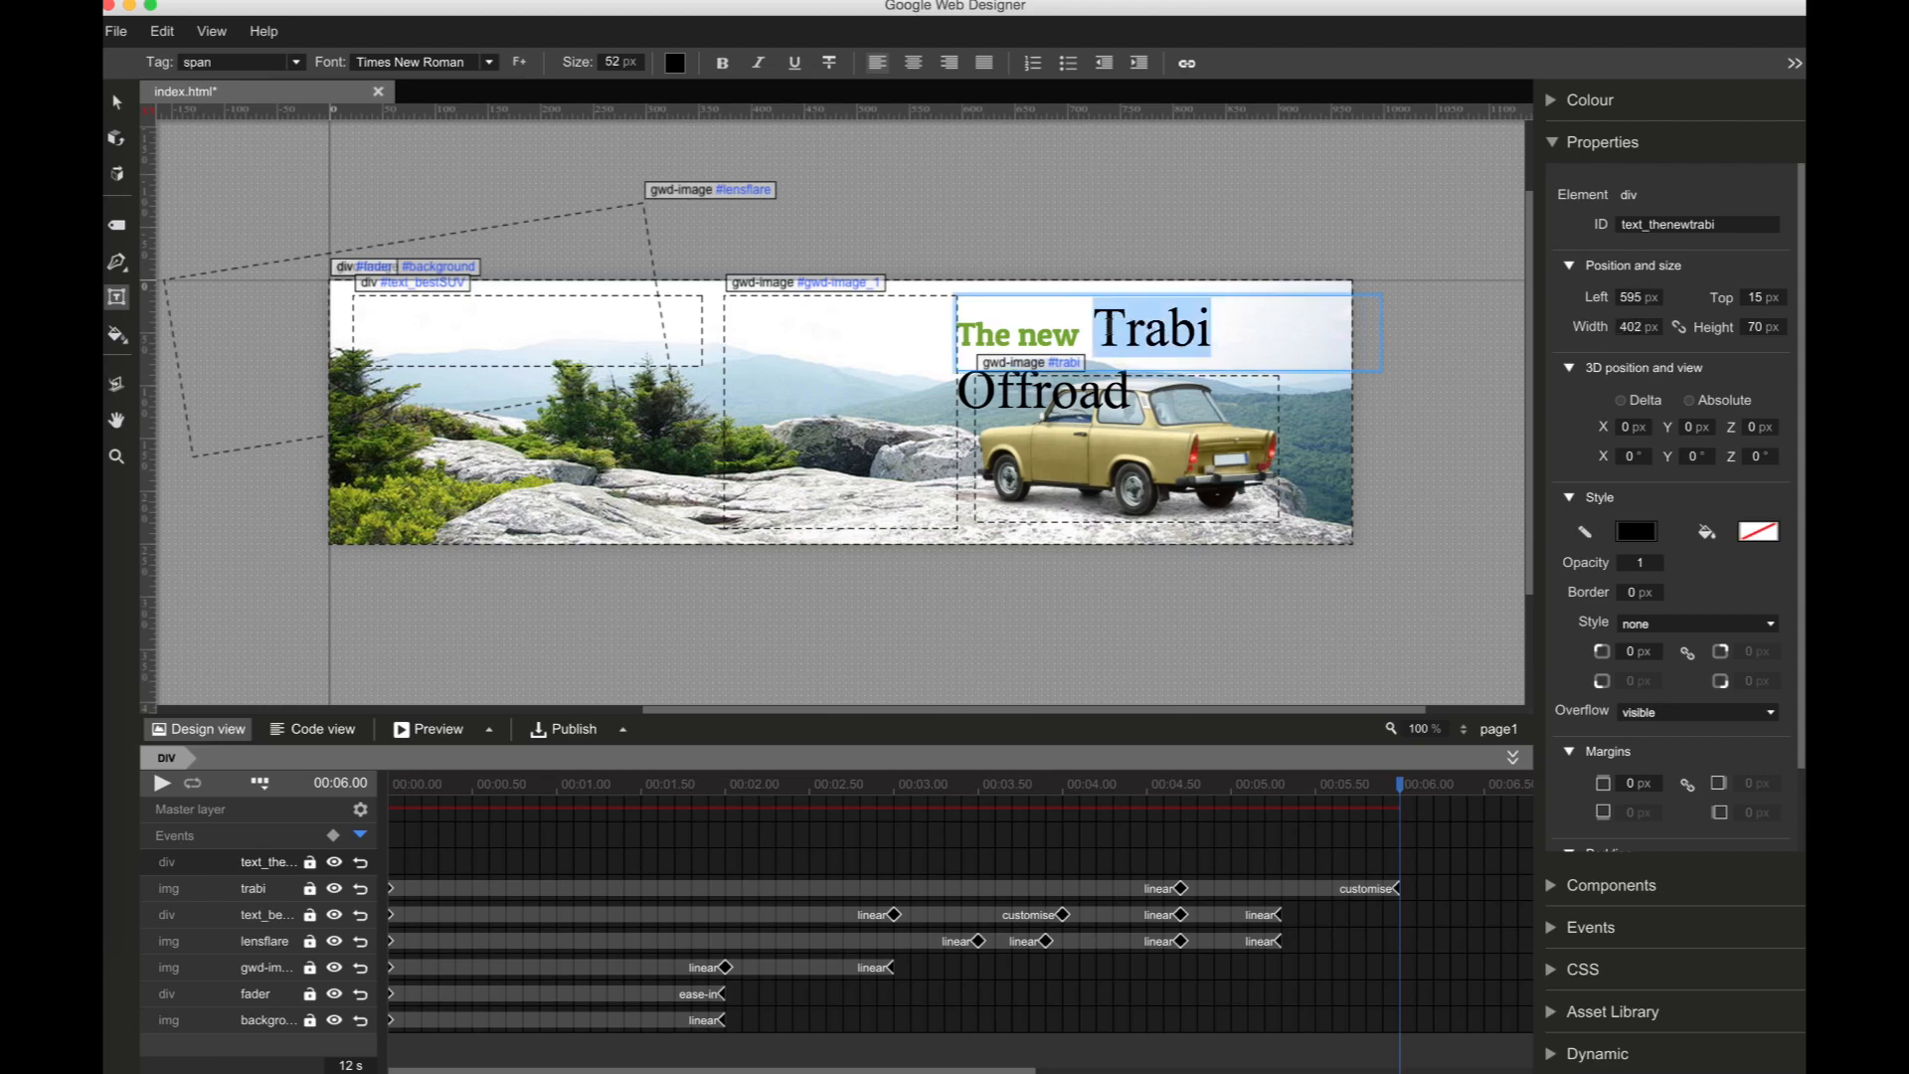
left_click_drag(1146, 328, 1122, 396)
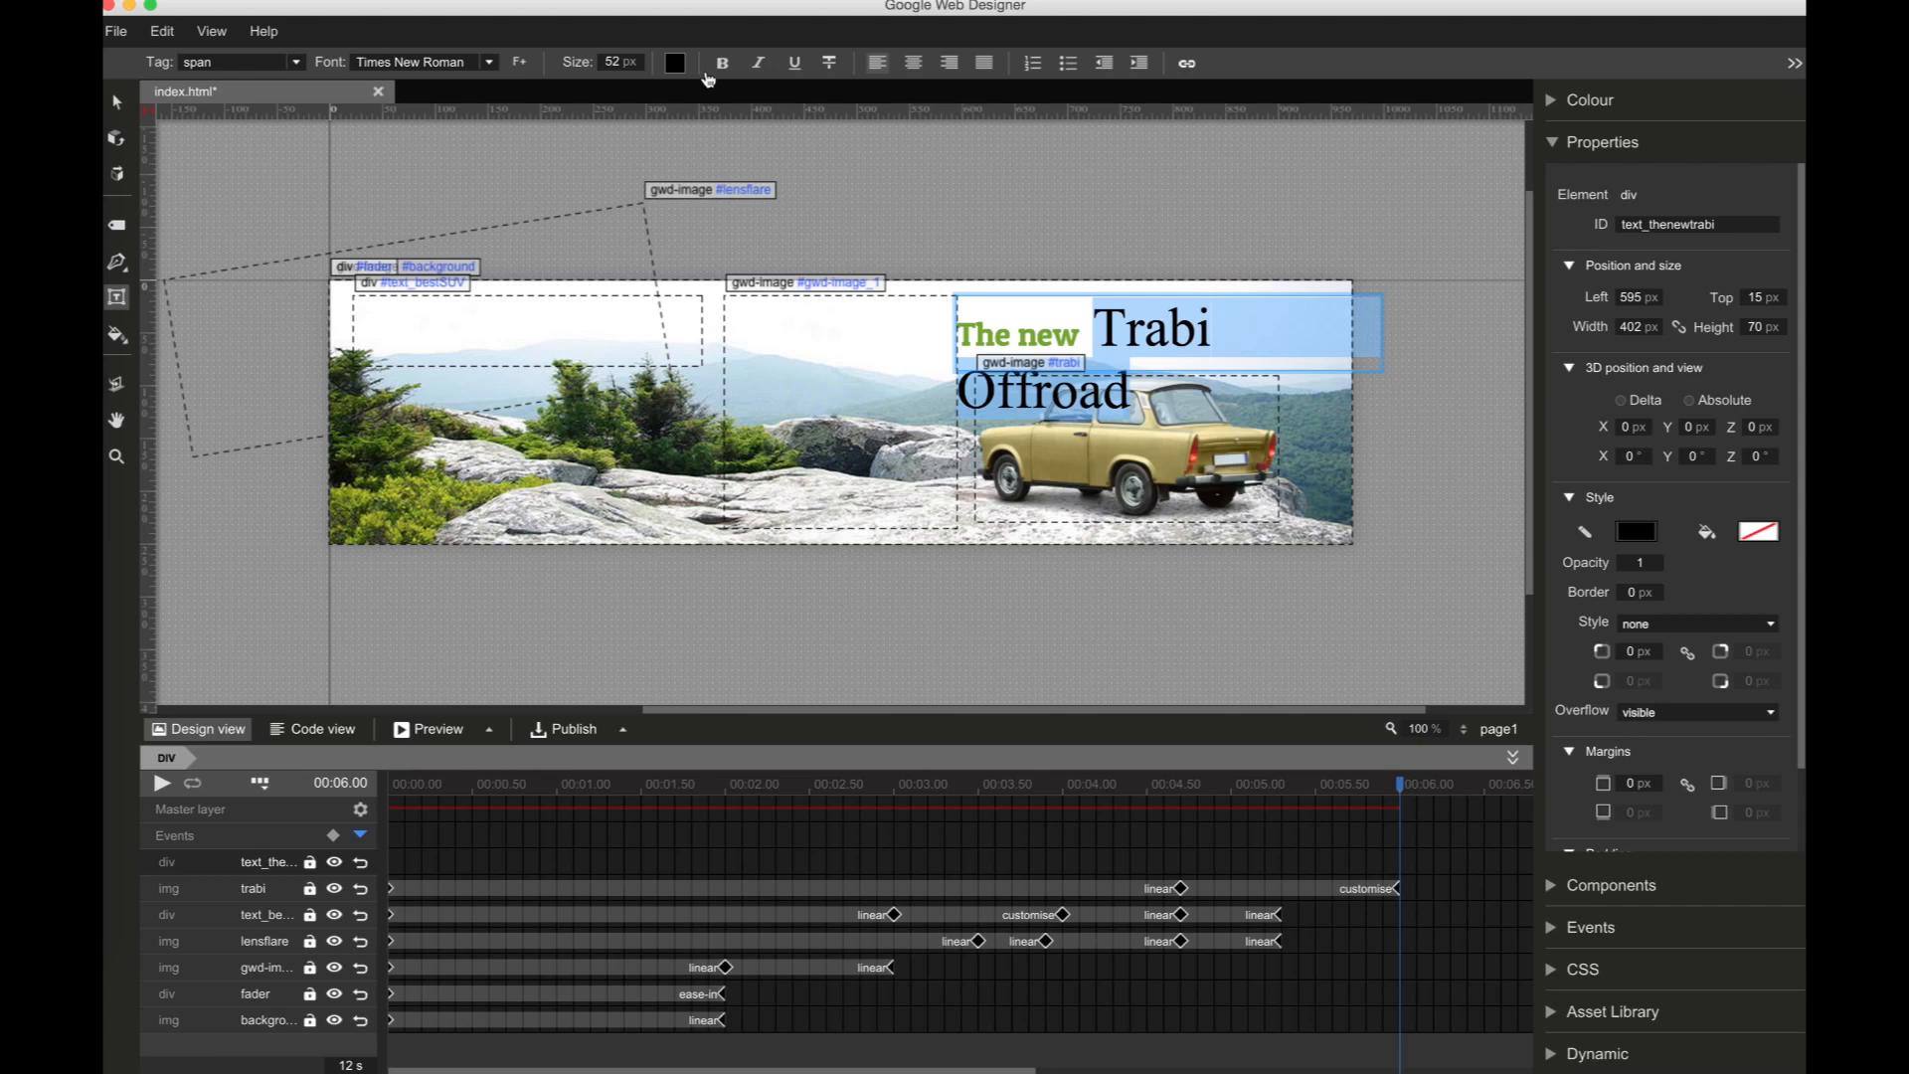
left_click(490, 63)
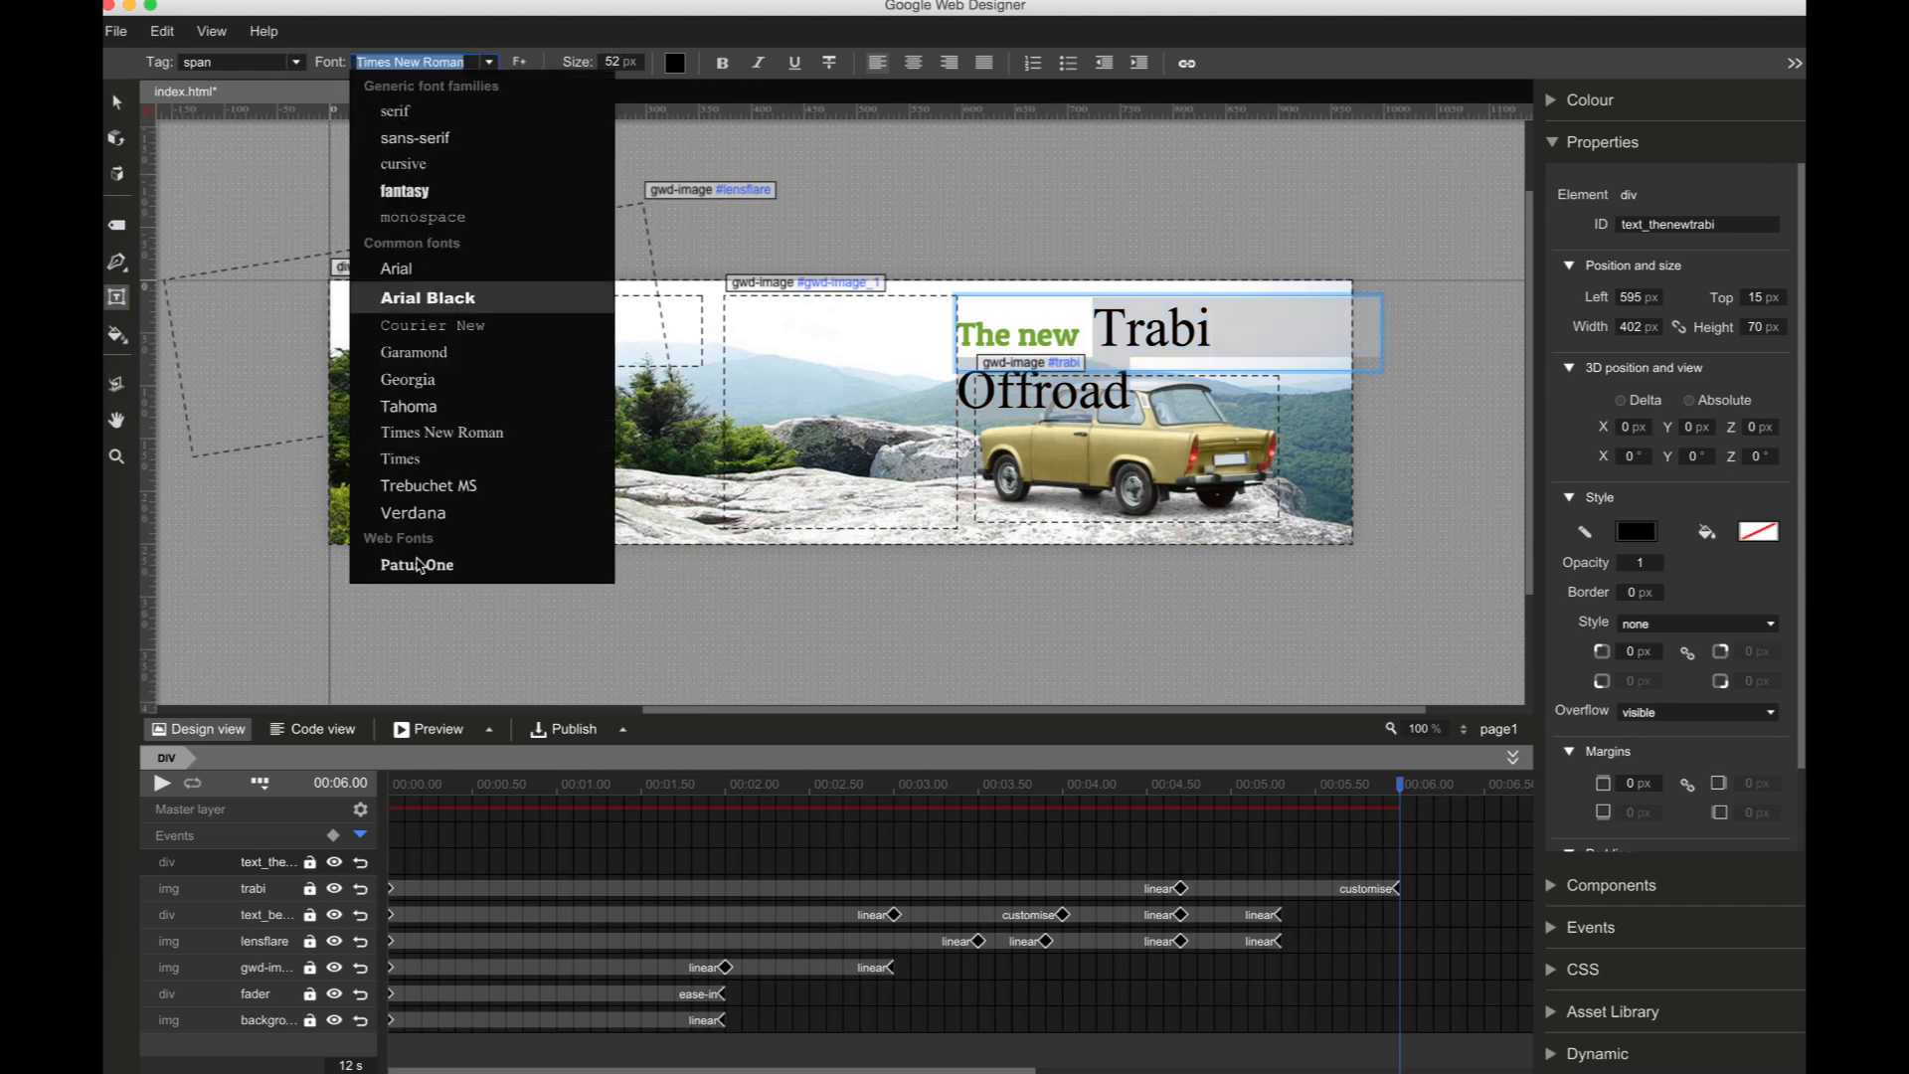
left_click(417, 565)
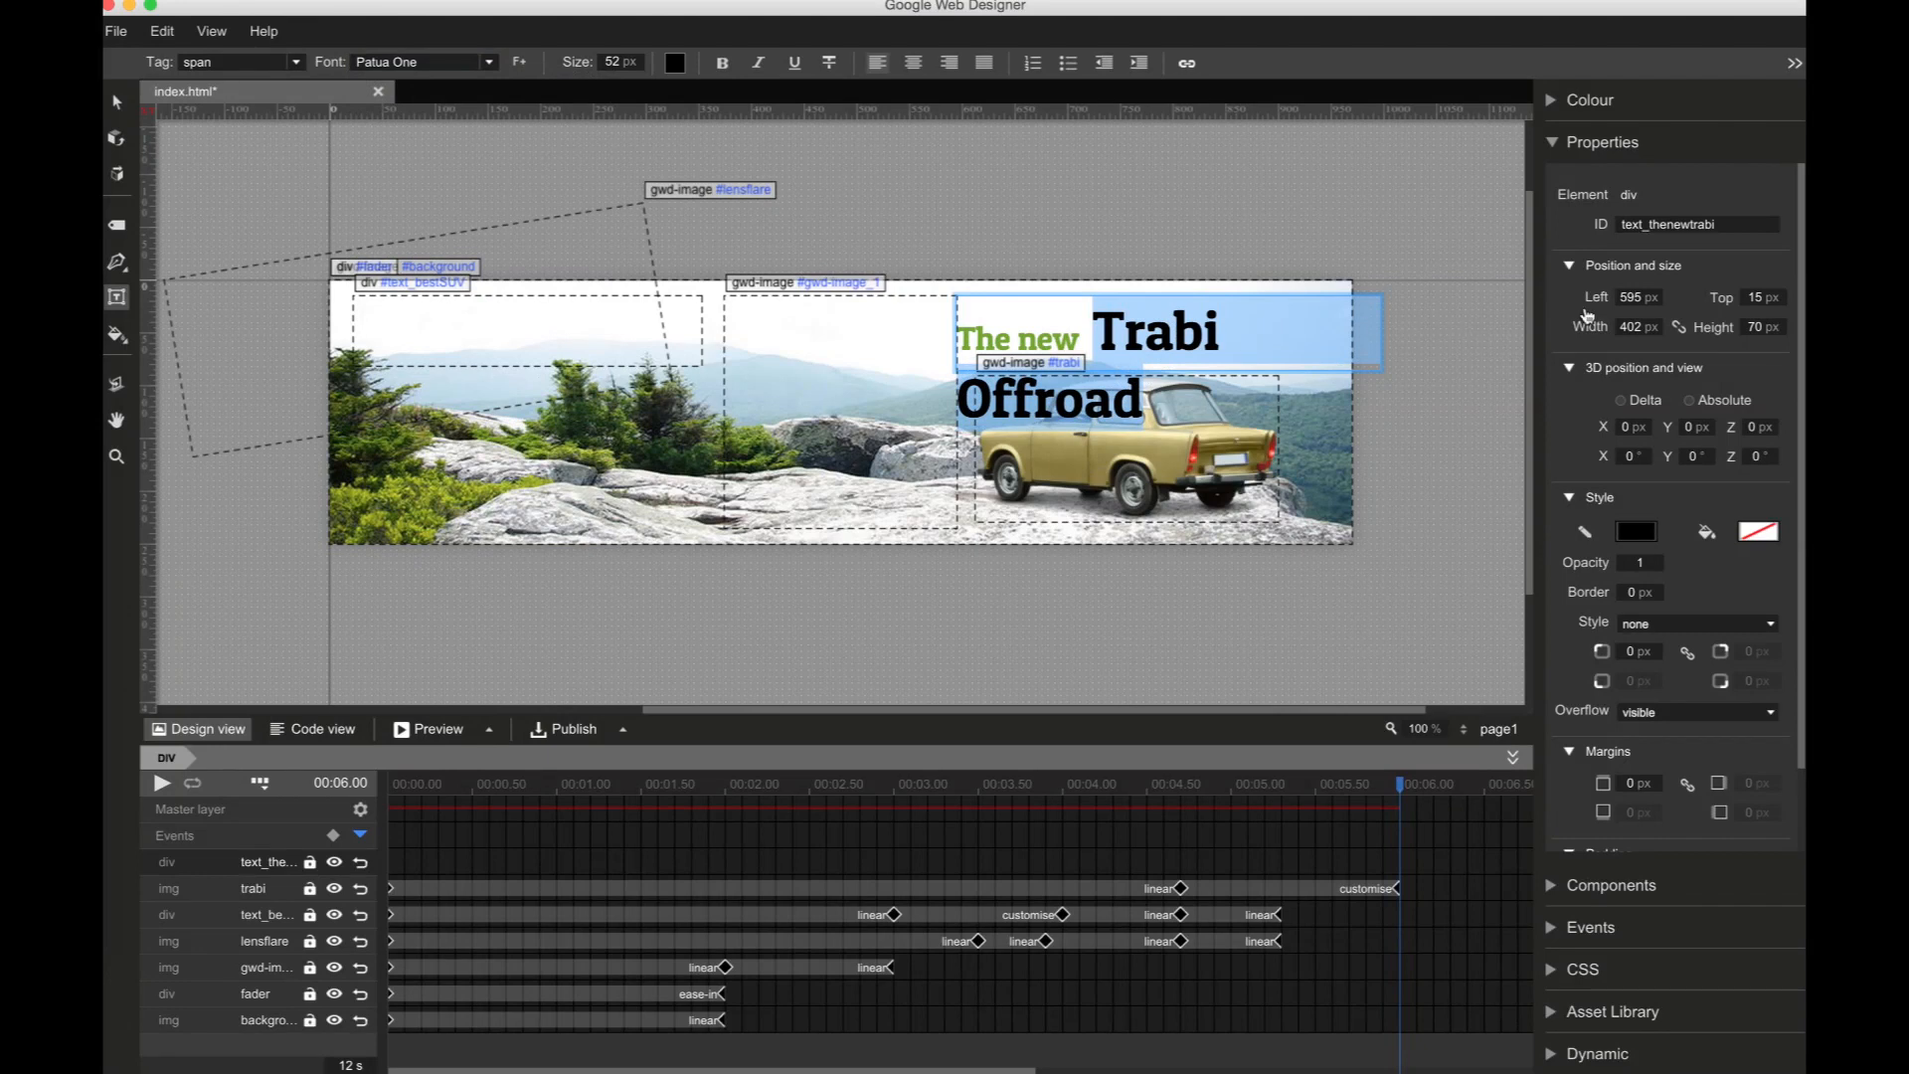
Step: Widen the "The new Trabi Offroad" text box to 483 px and set its left position to 464 px
left_click(1636, 331)
left_click_drag(1634, 298, 1629, 444)
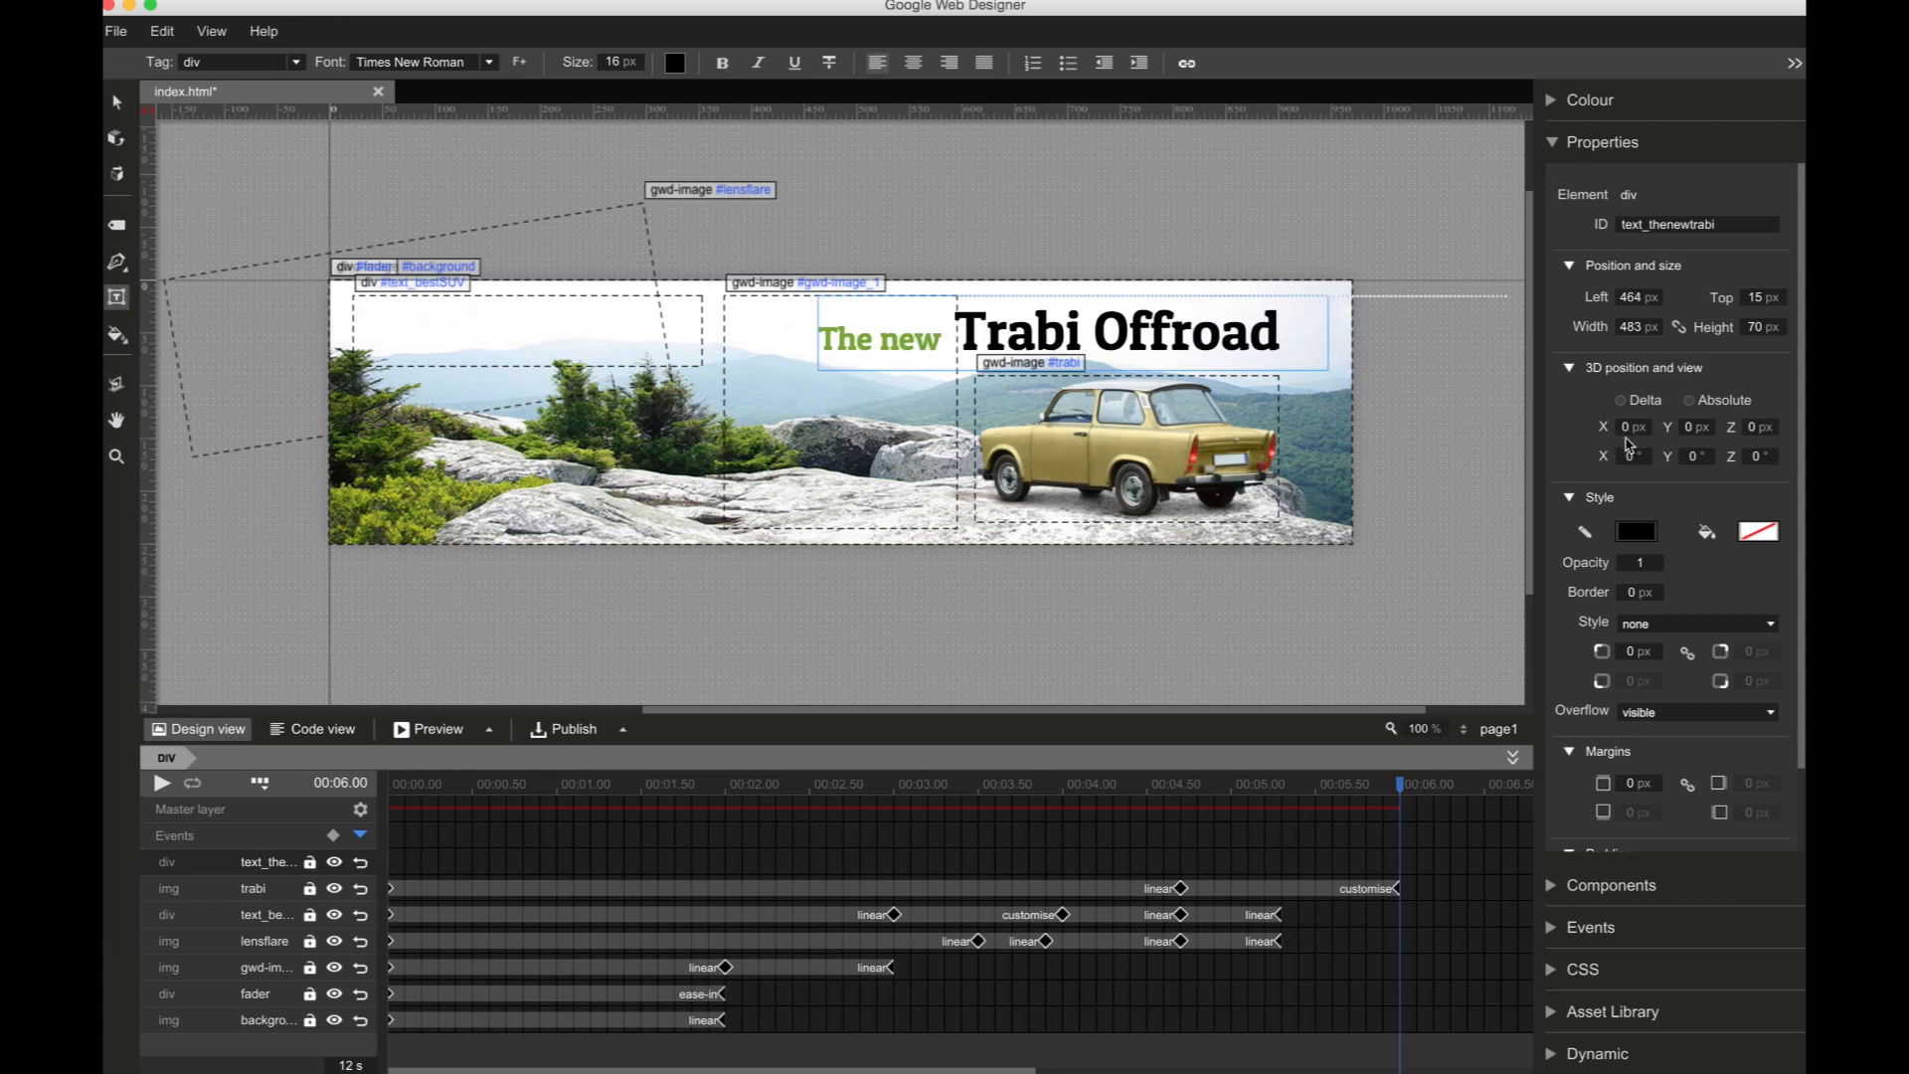
left_click(116, 103)
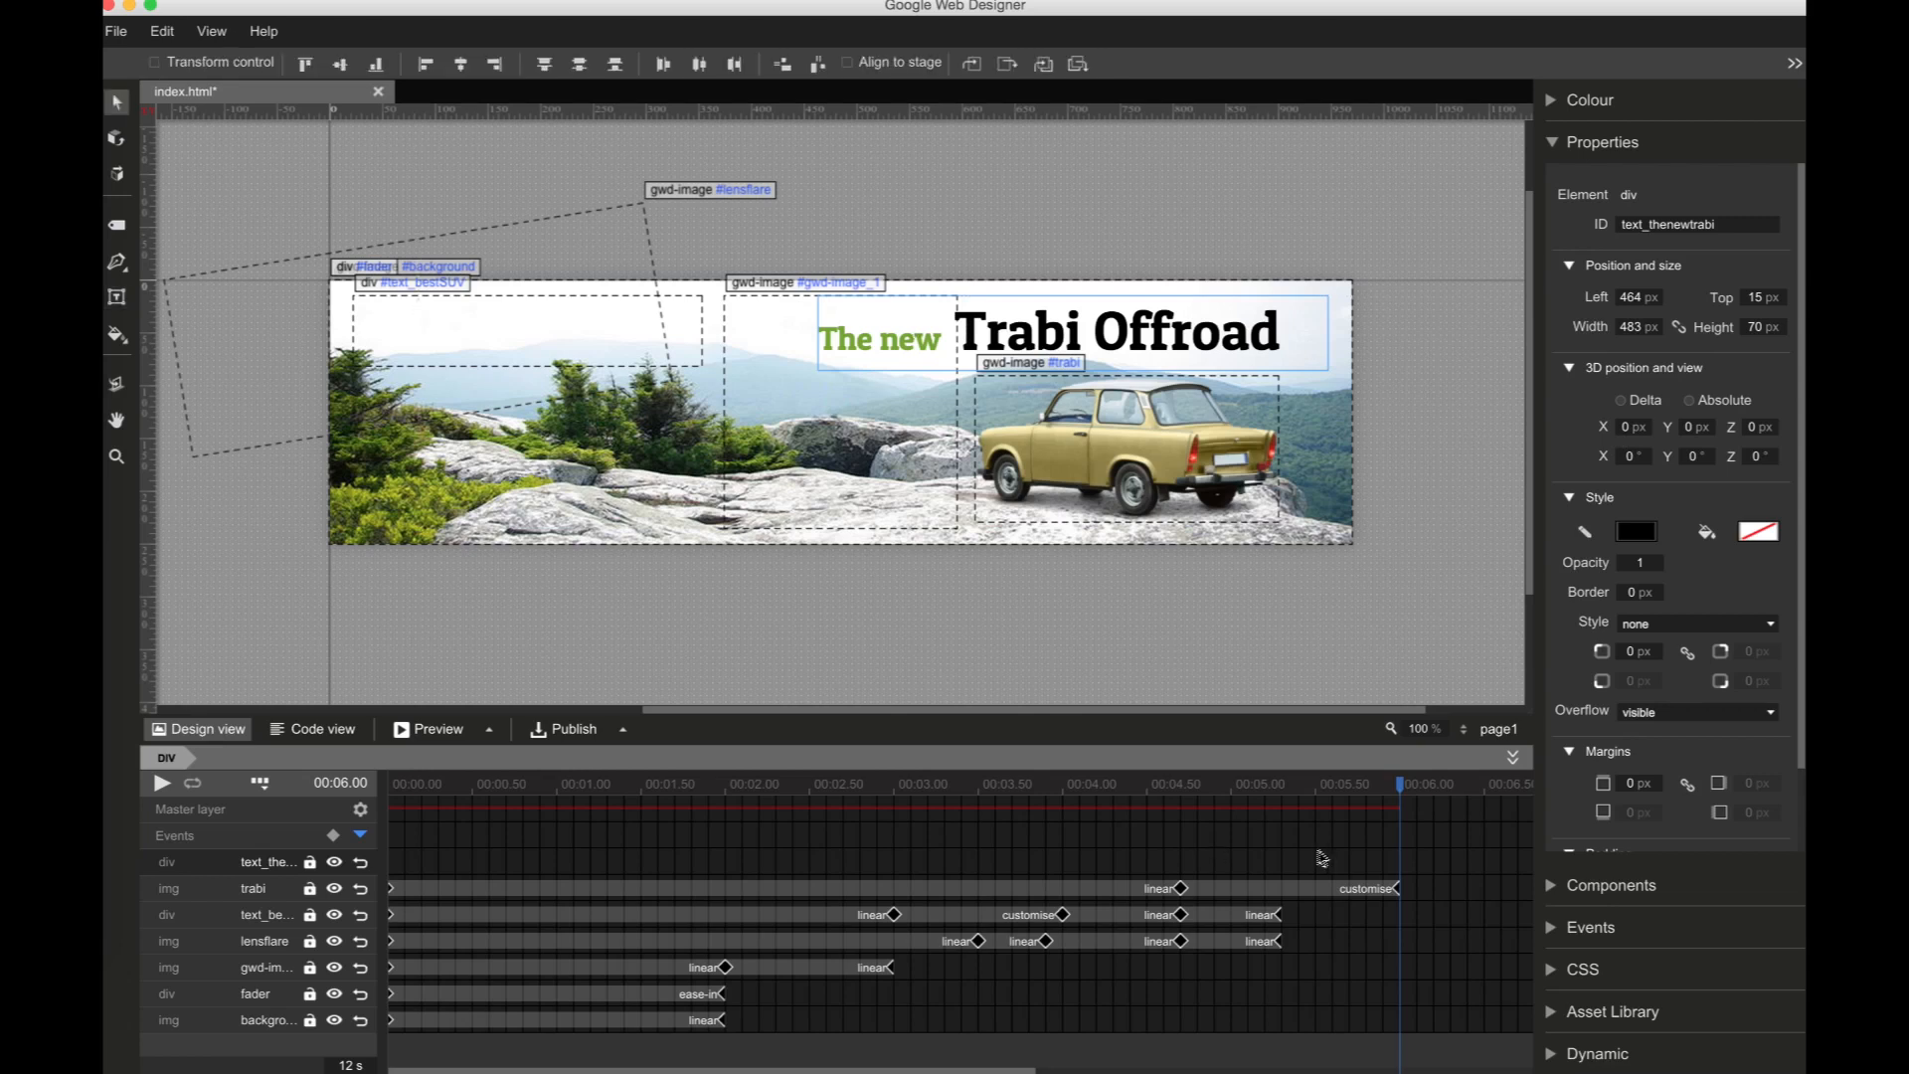
Step: Set the text_thenewtrabi element's opacity to 0 and insert keyframes on its layer at 5.4 s and 6.4 s
left_click(1641, 564)
type("0")
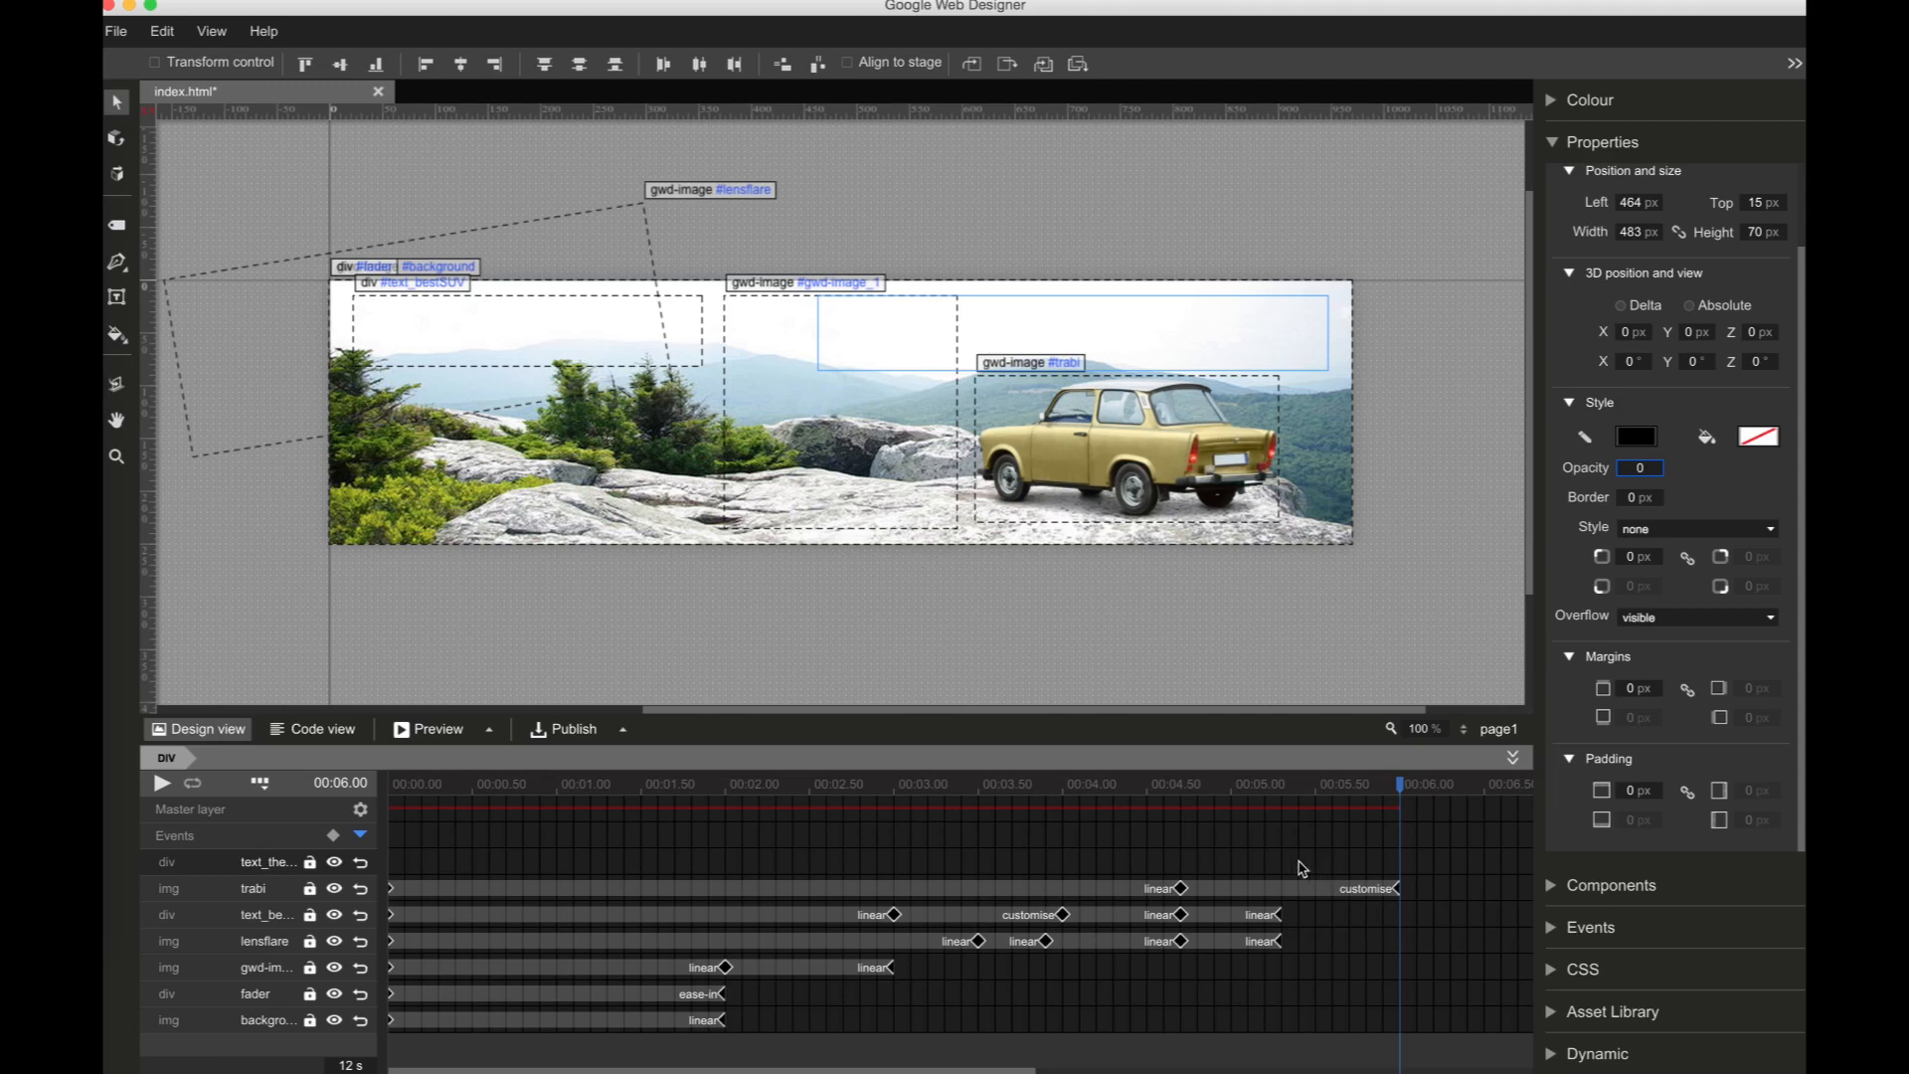
left_click(1301, 869)
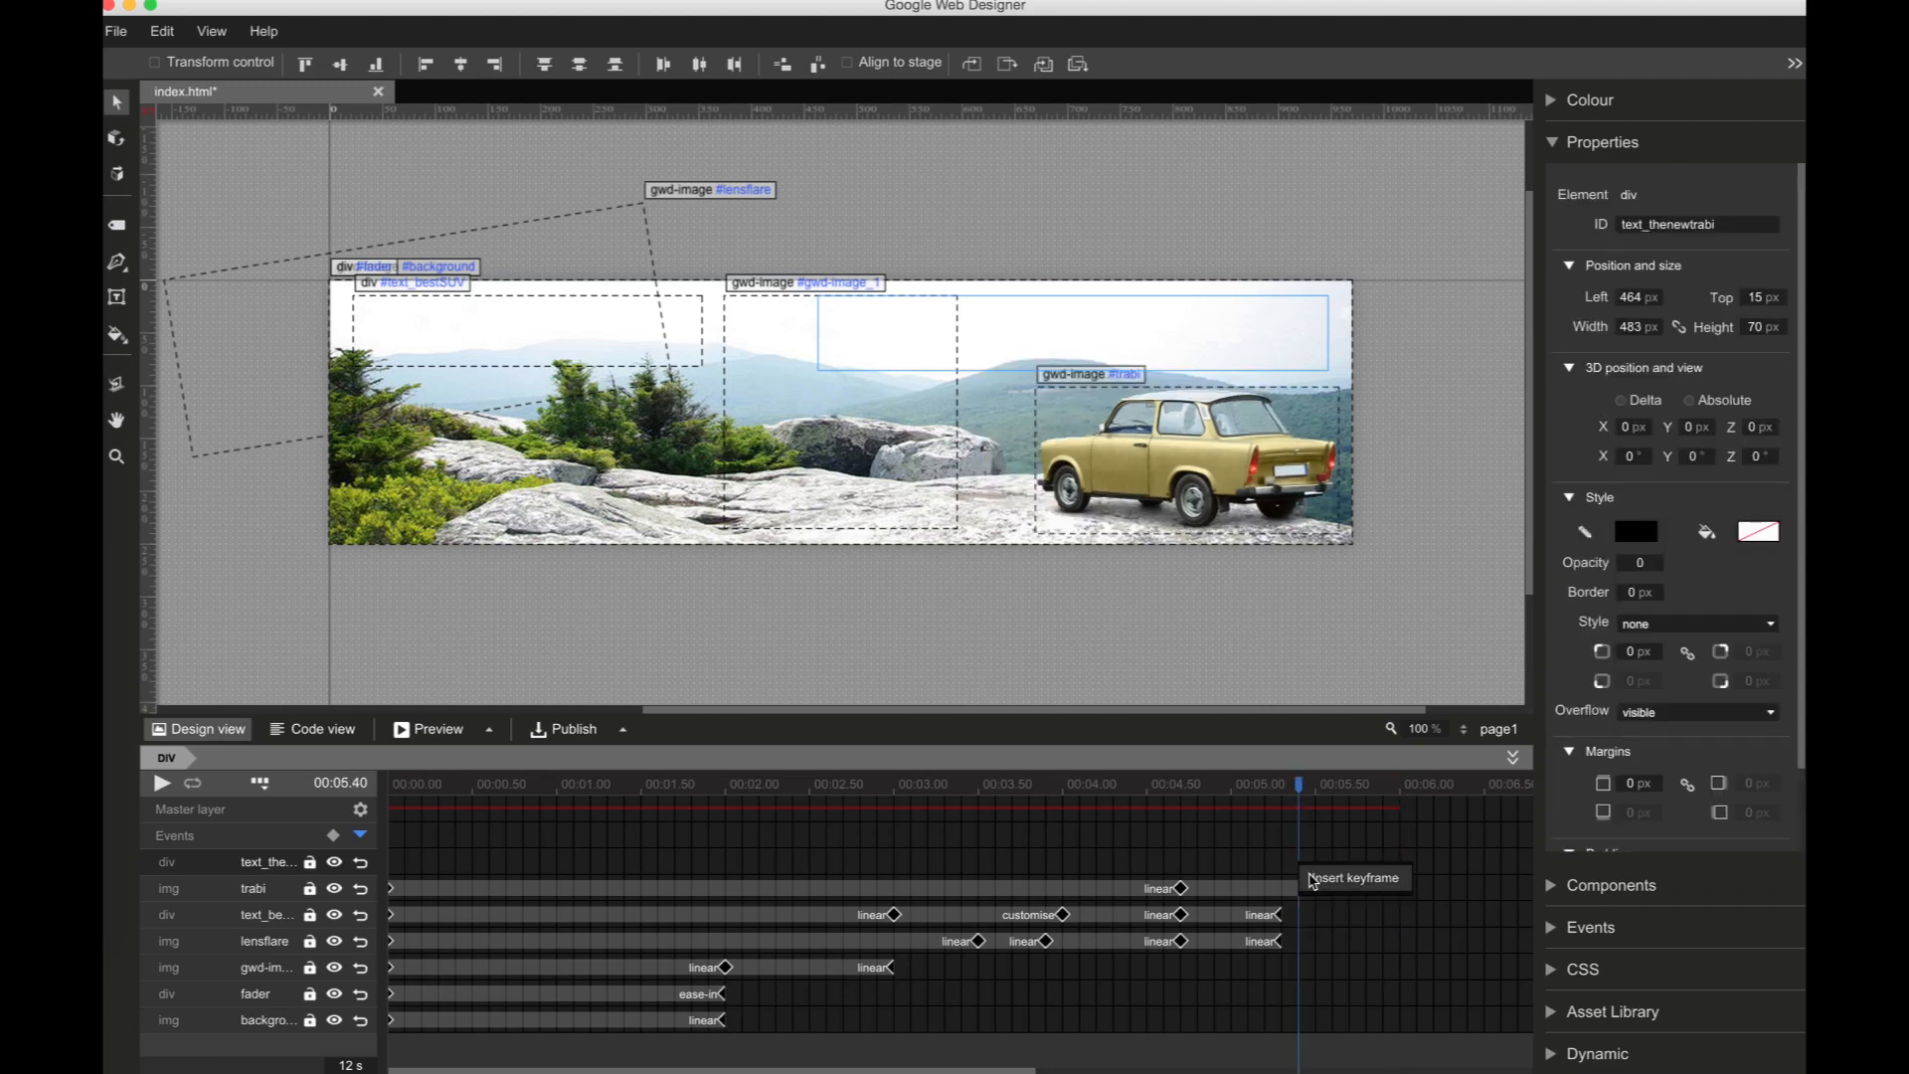
left_click(1314, 879)
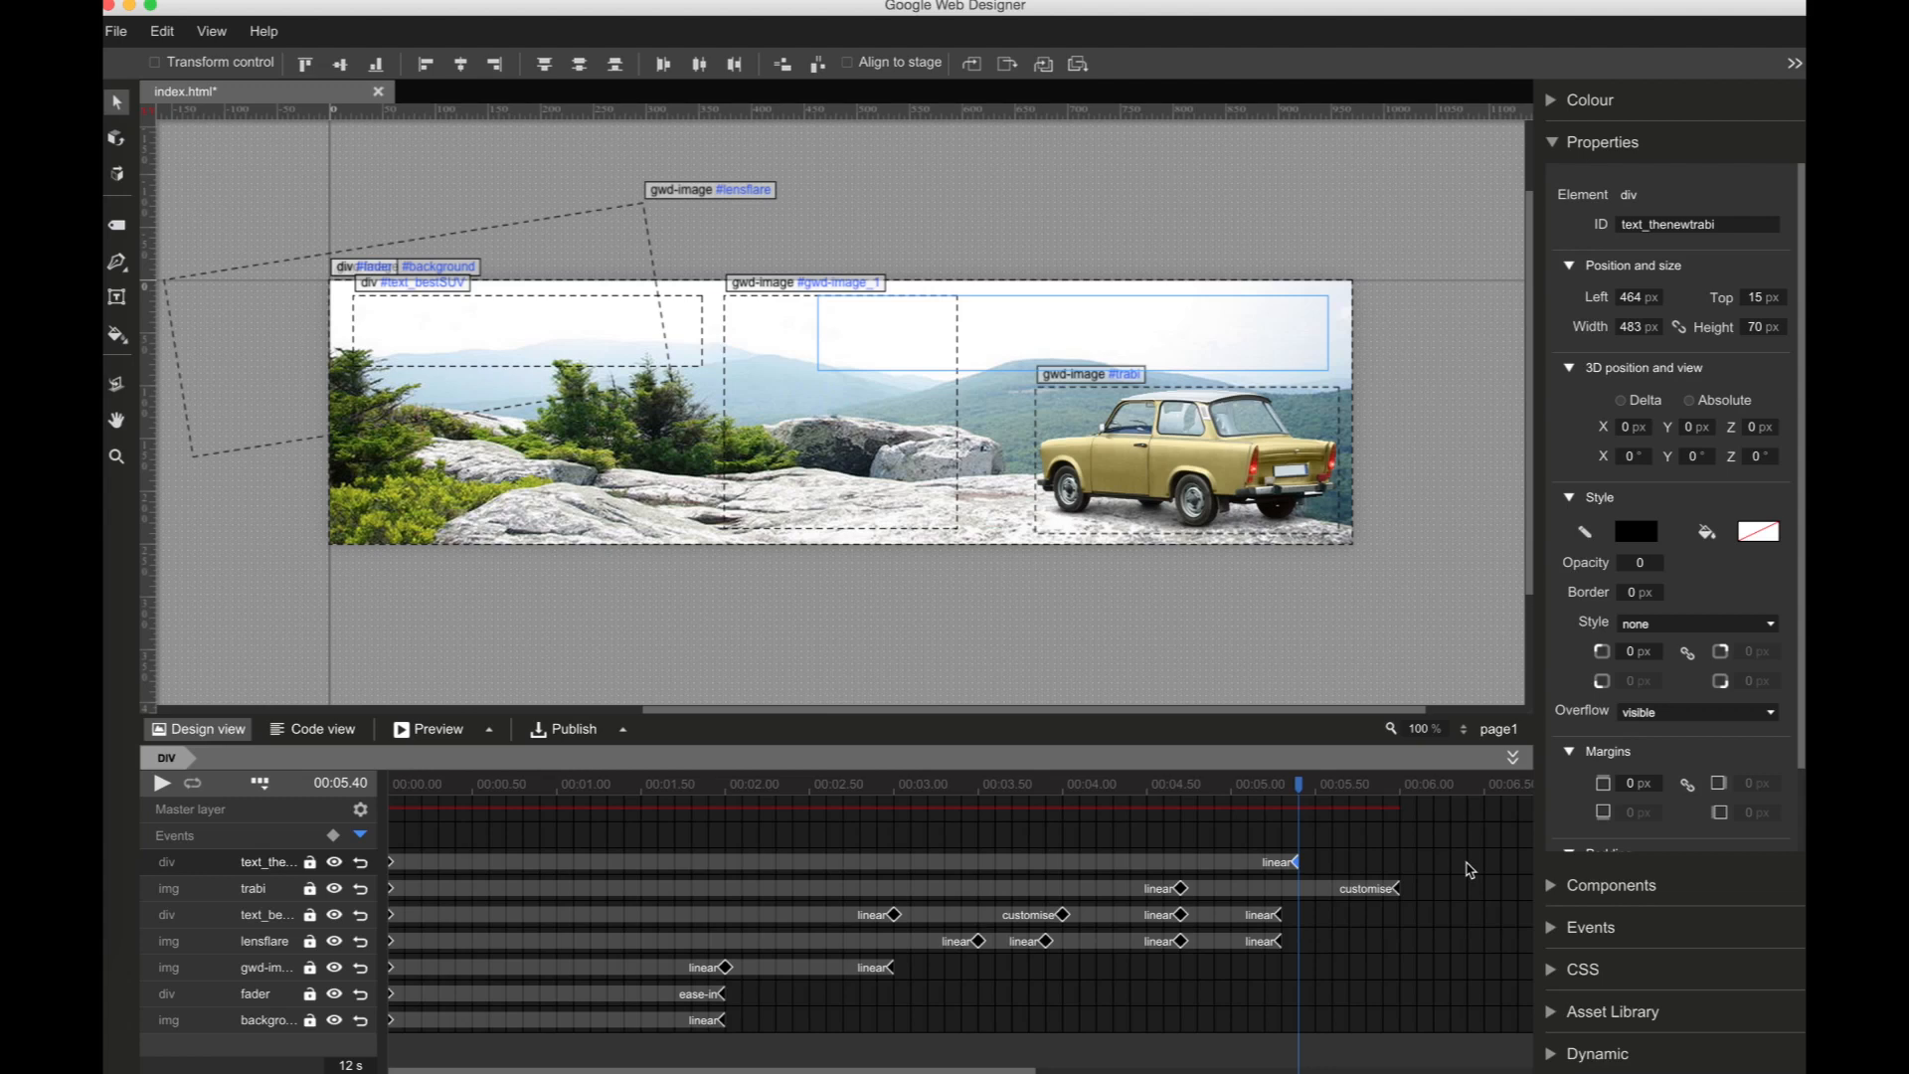
left_click(1469, 870)
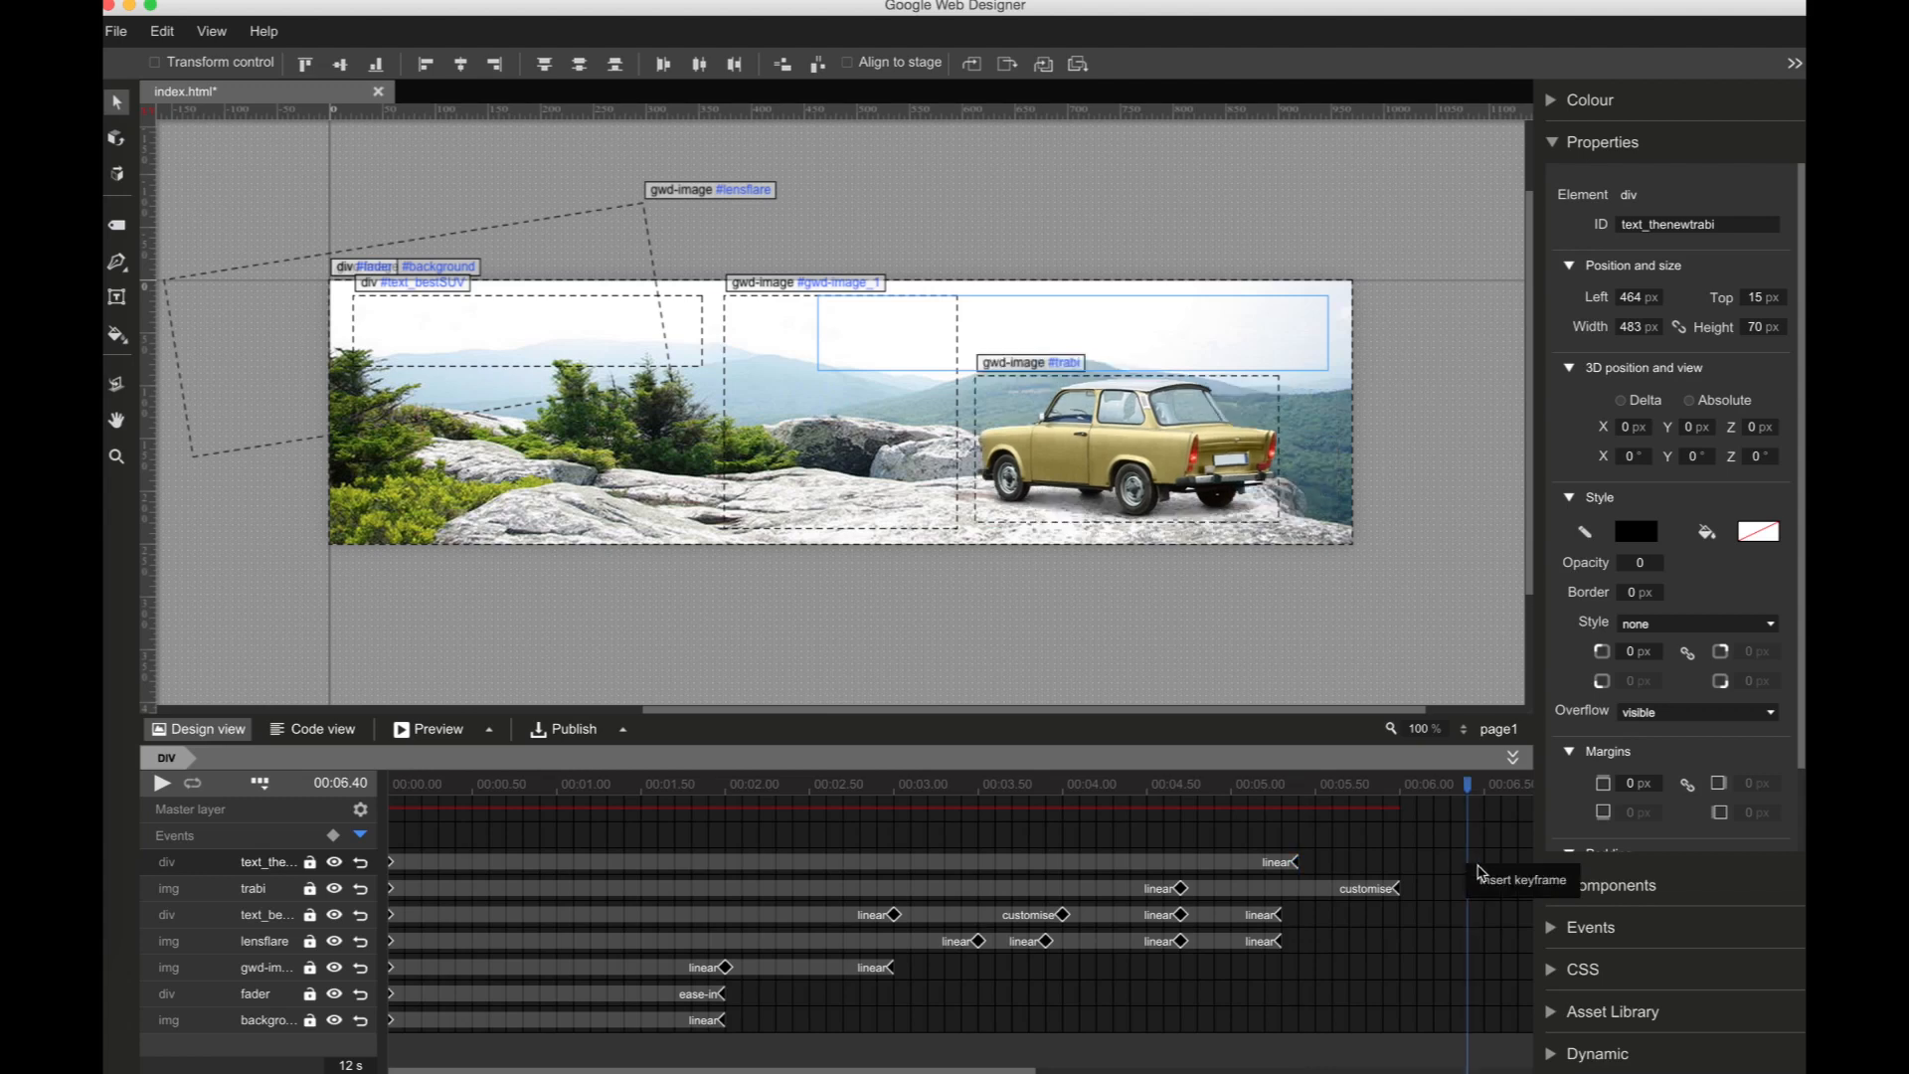
left_click(1492, 886)
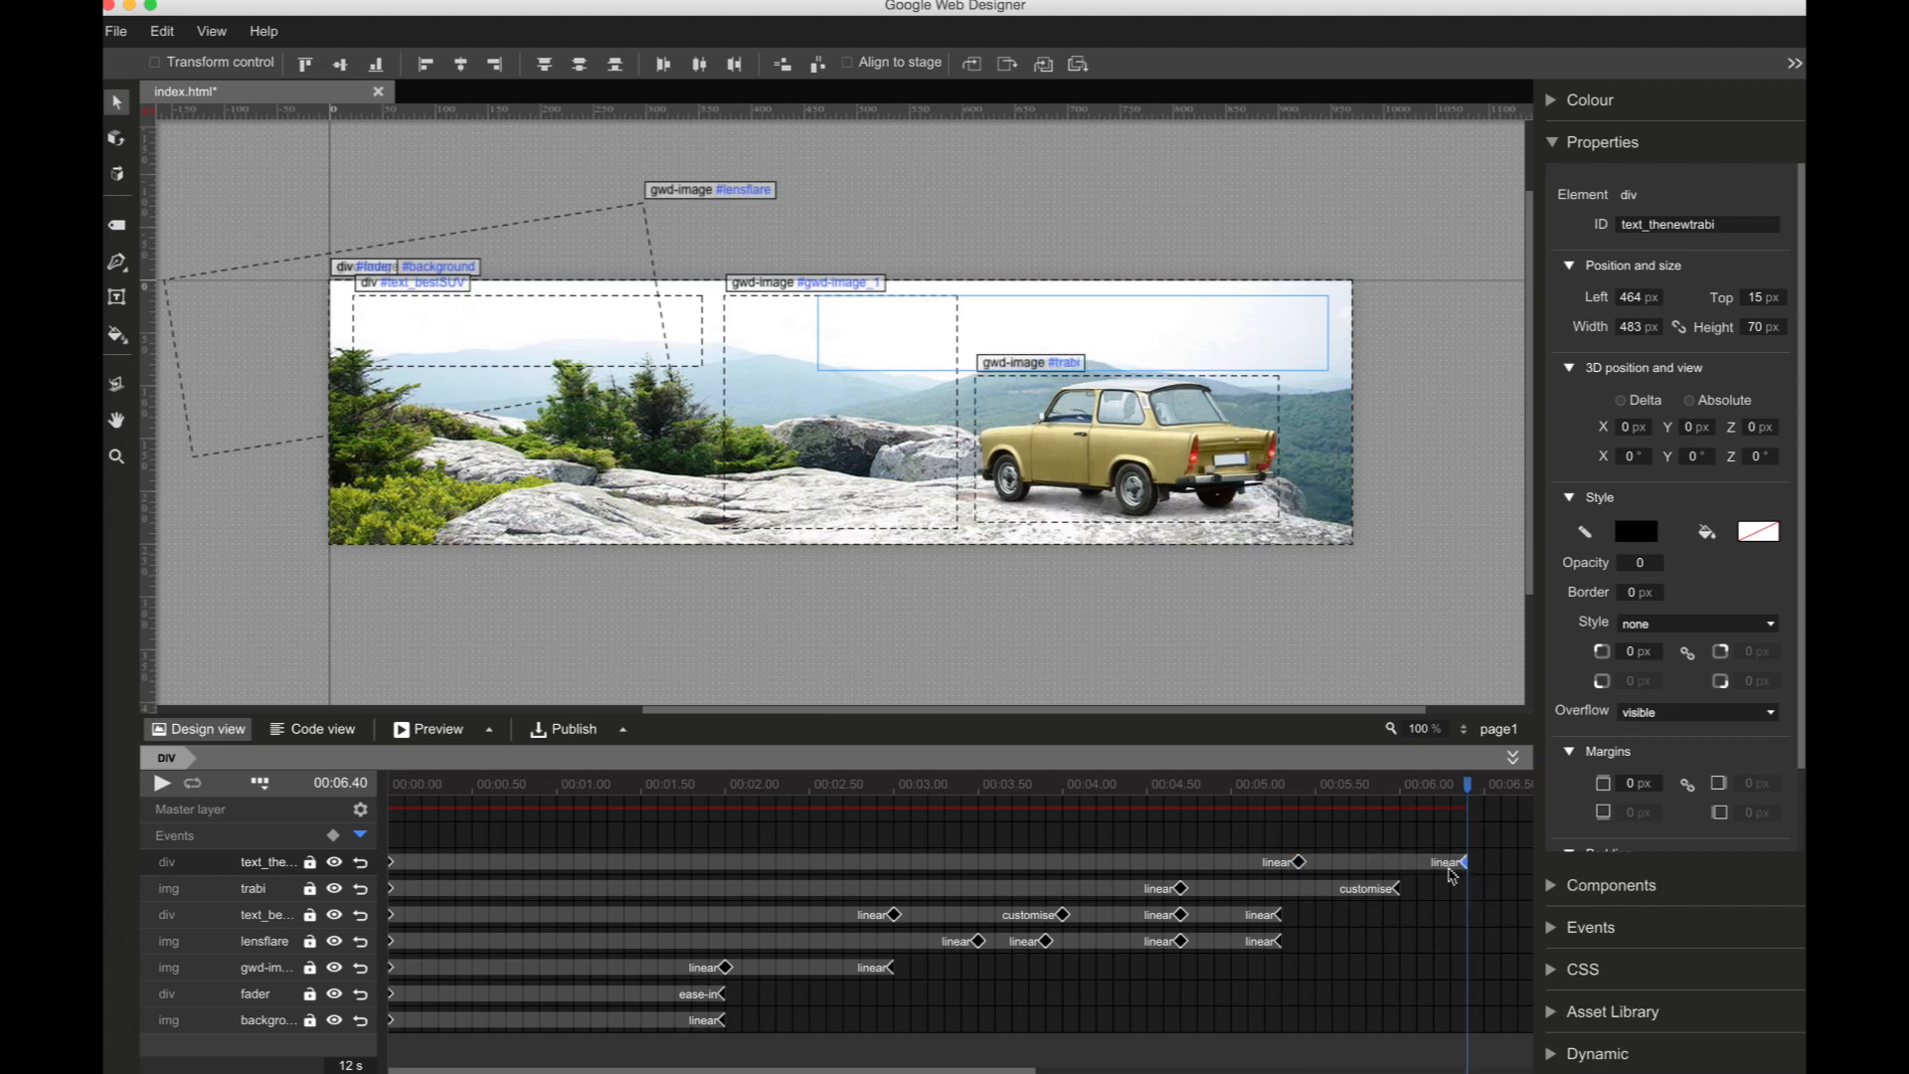
Step: At the text_thenewtrabi layer's 6.4 s keyframe, set the opacity to 1
left_click(1449, 866)
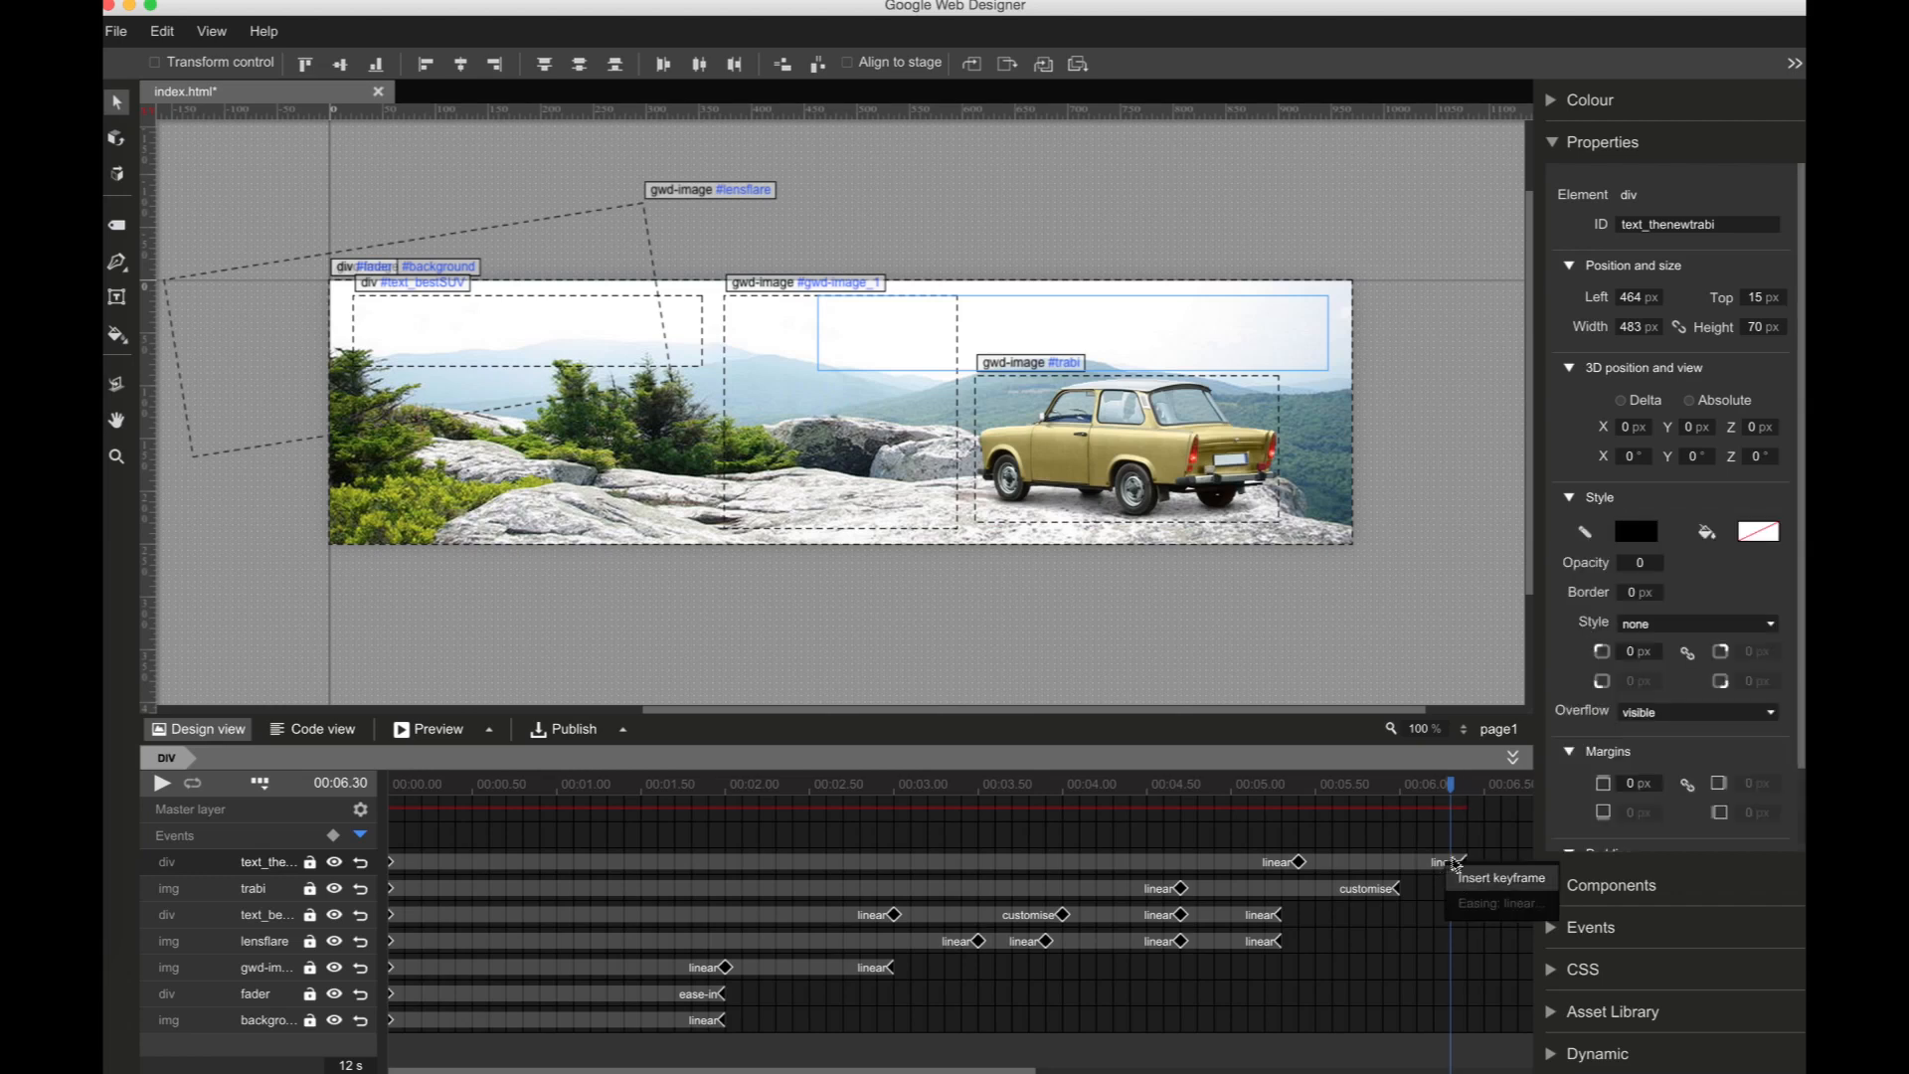
left_click(1466, 864)
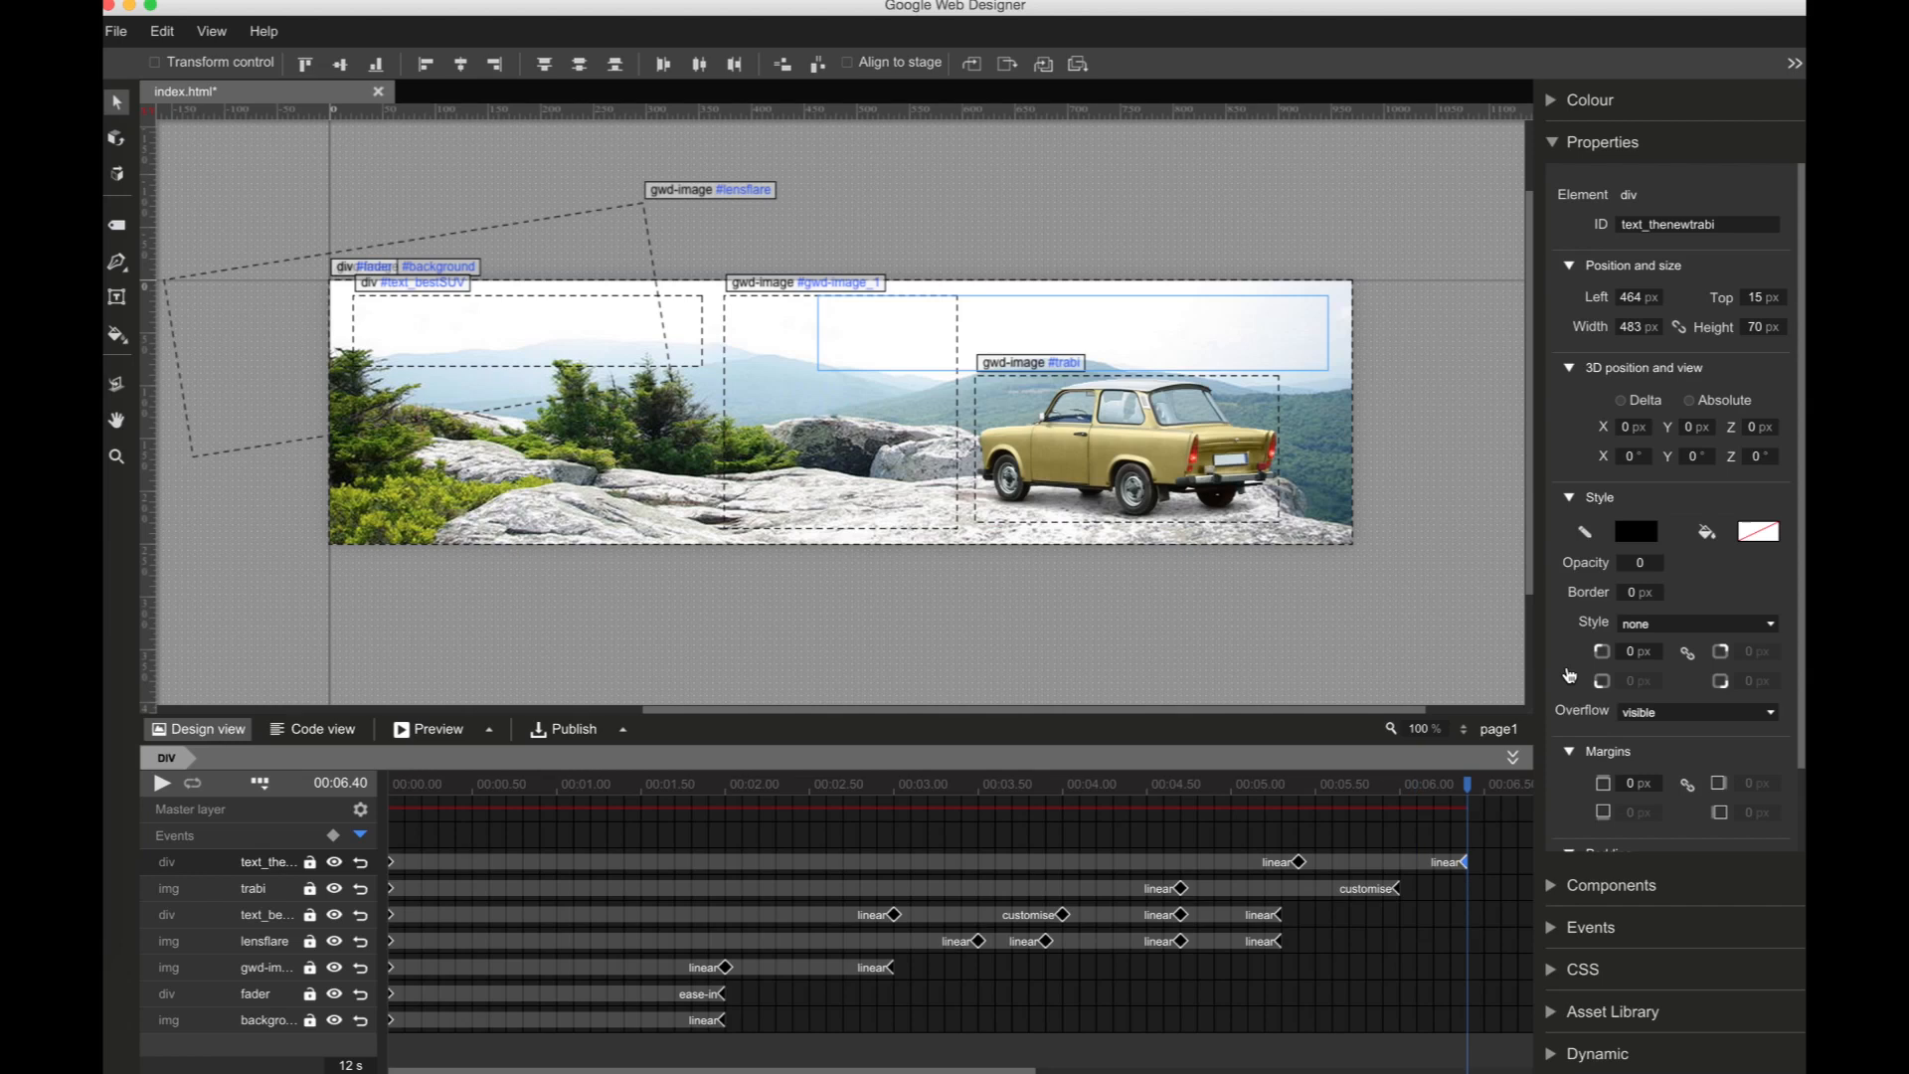
left_click(1646, 565)
key("BackSpace")
type("1")
key("Return")
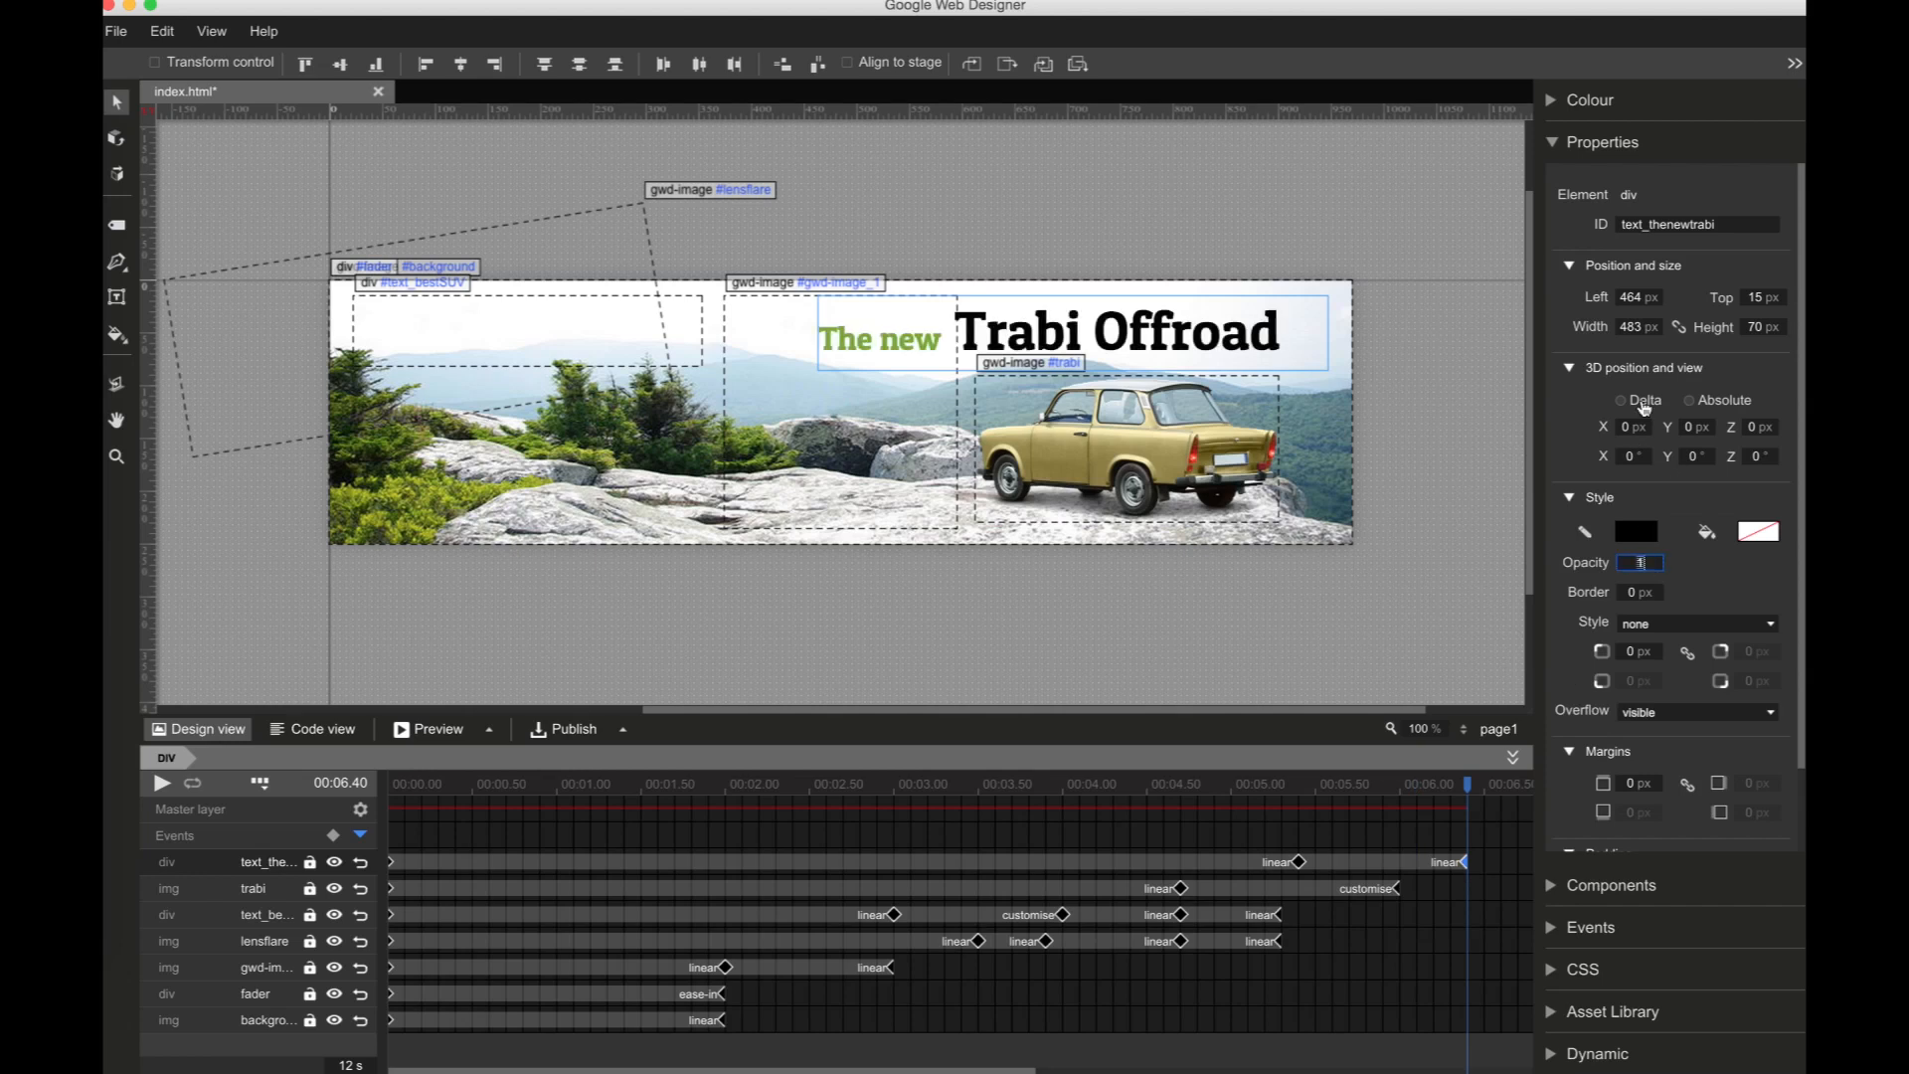
Step: At the text_thenewtrabi layer's 5.4 s keyframe, set the text's 3D X position to -31 px
left_click(1299, 862)
left_click_drag(1625, 428, 1628, 479)
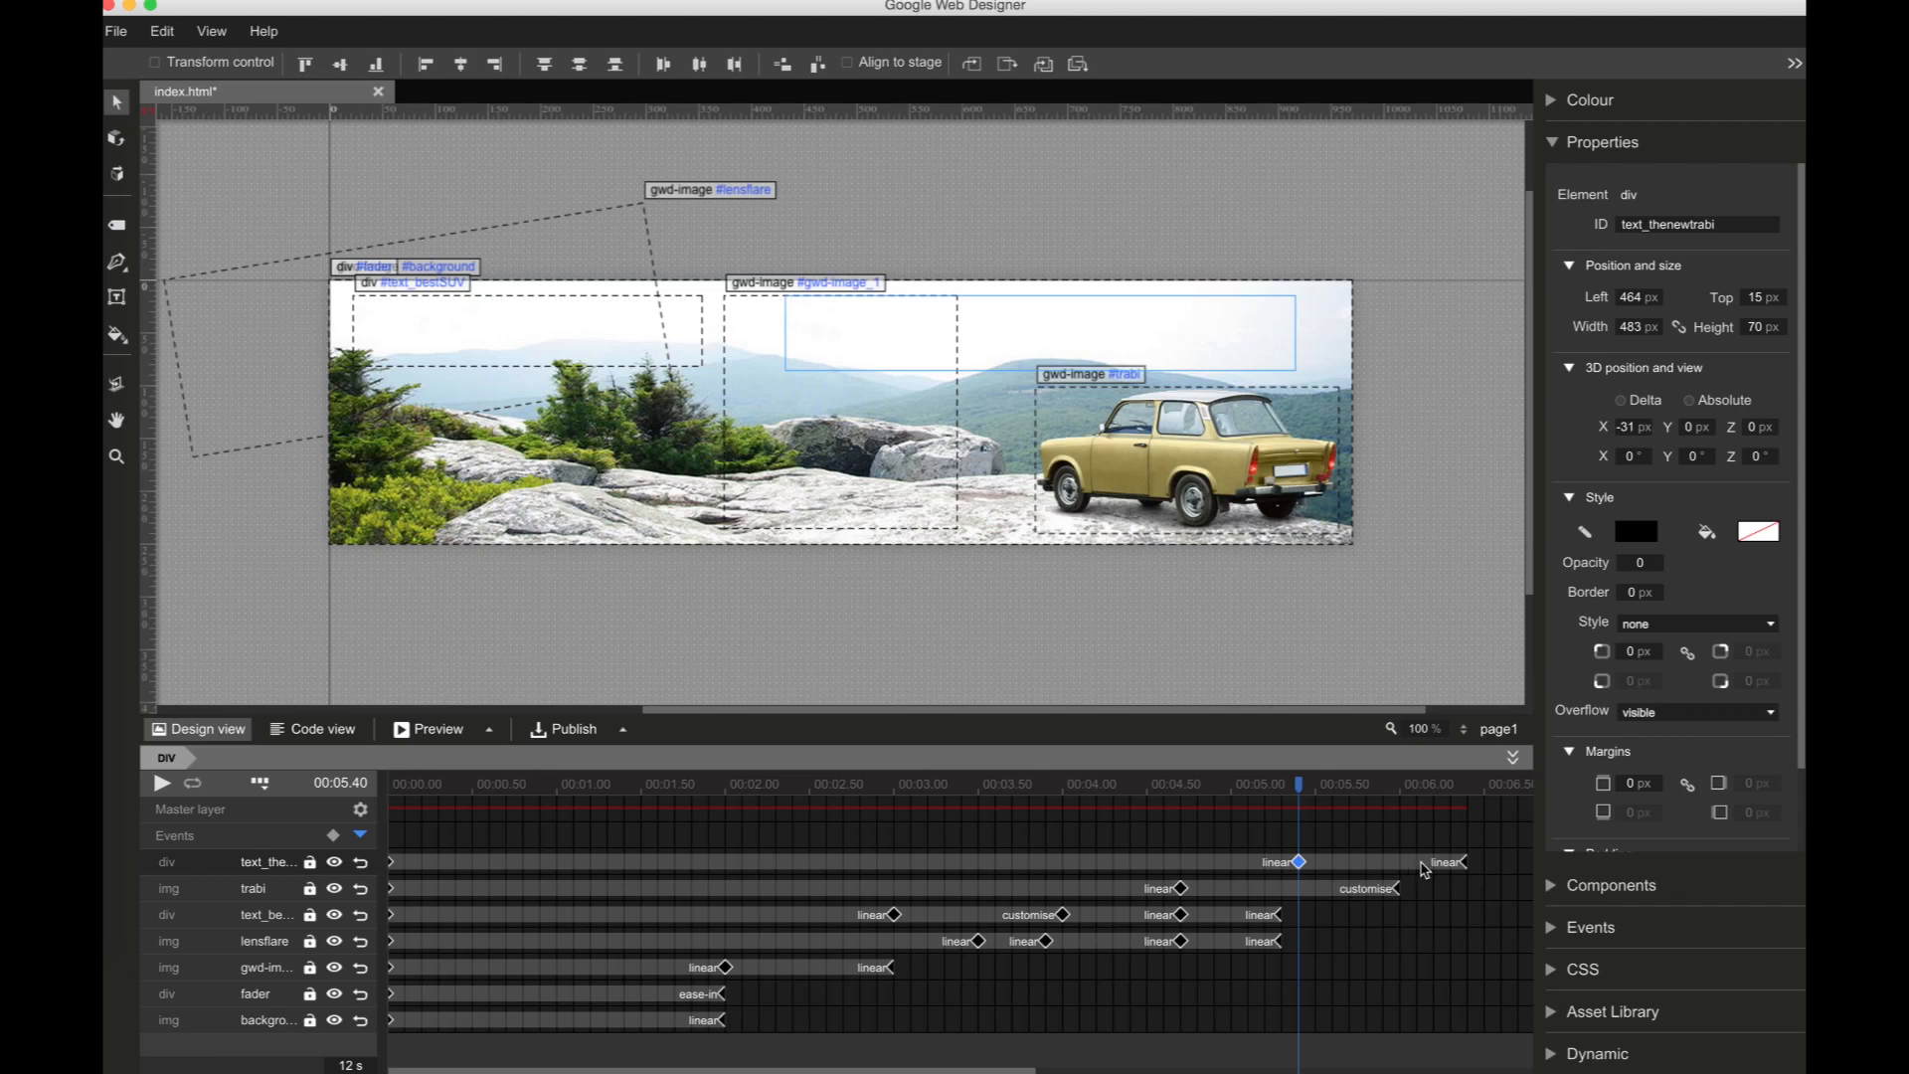
Step: Apply a customised ease-out curve to the text_thenewtrabi layer's last span
right_click(1424, 870)
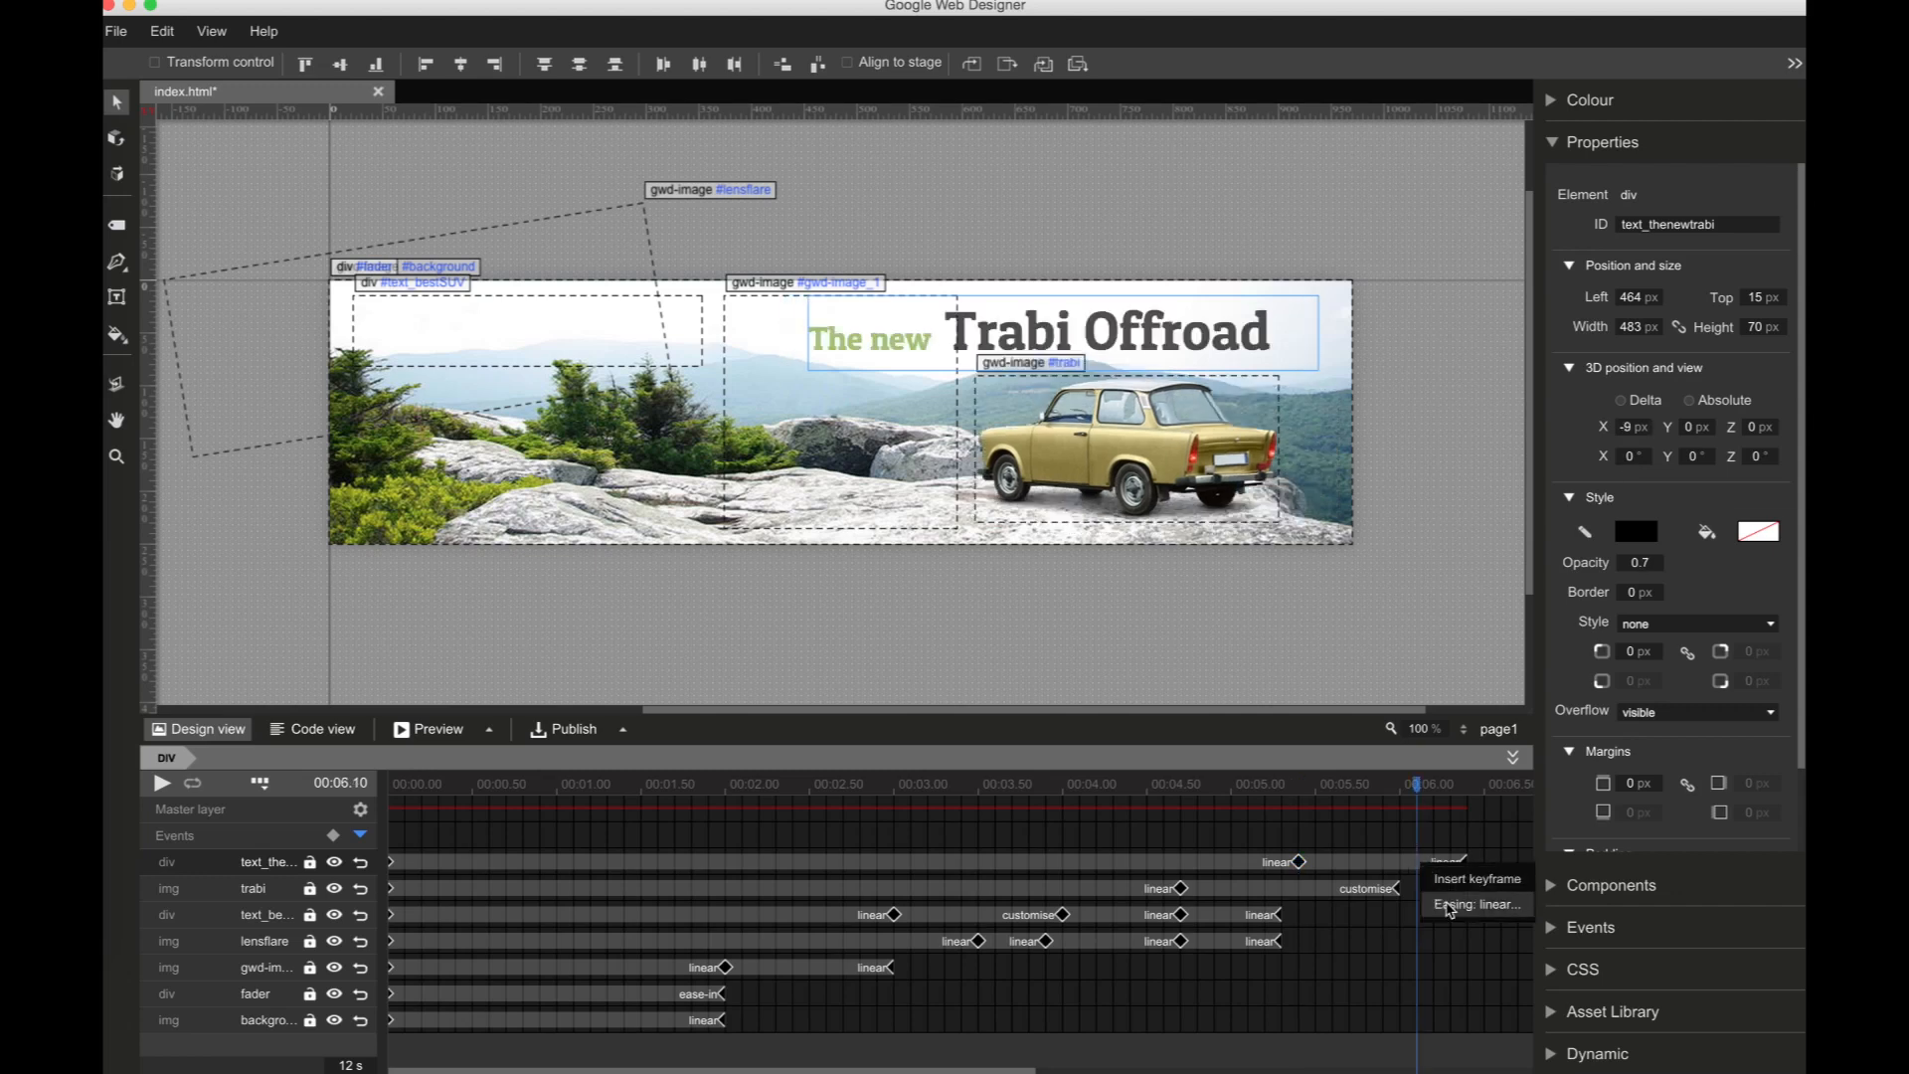
left_click(1450, 904)
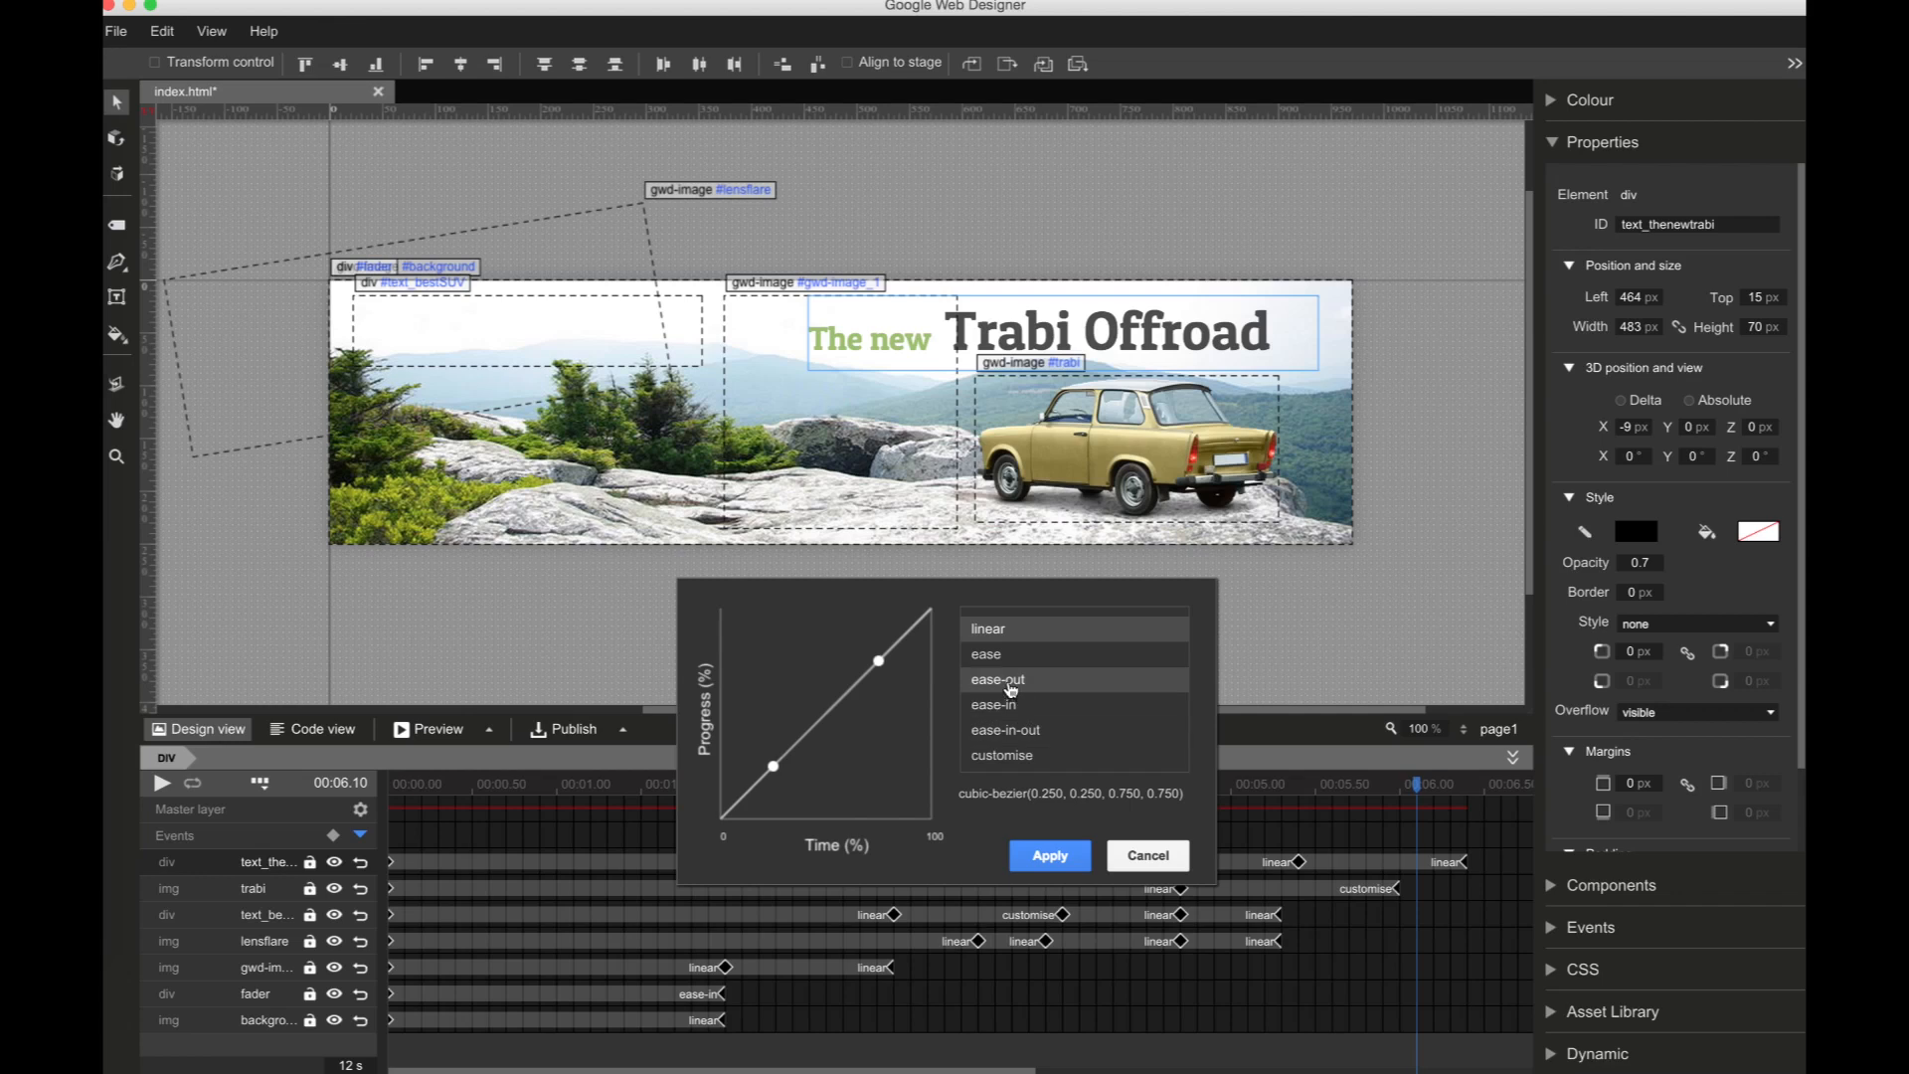
left_click(1010, 688)
left_click(843, 608)
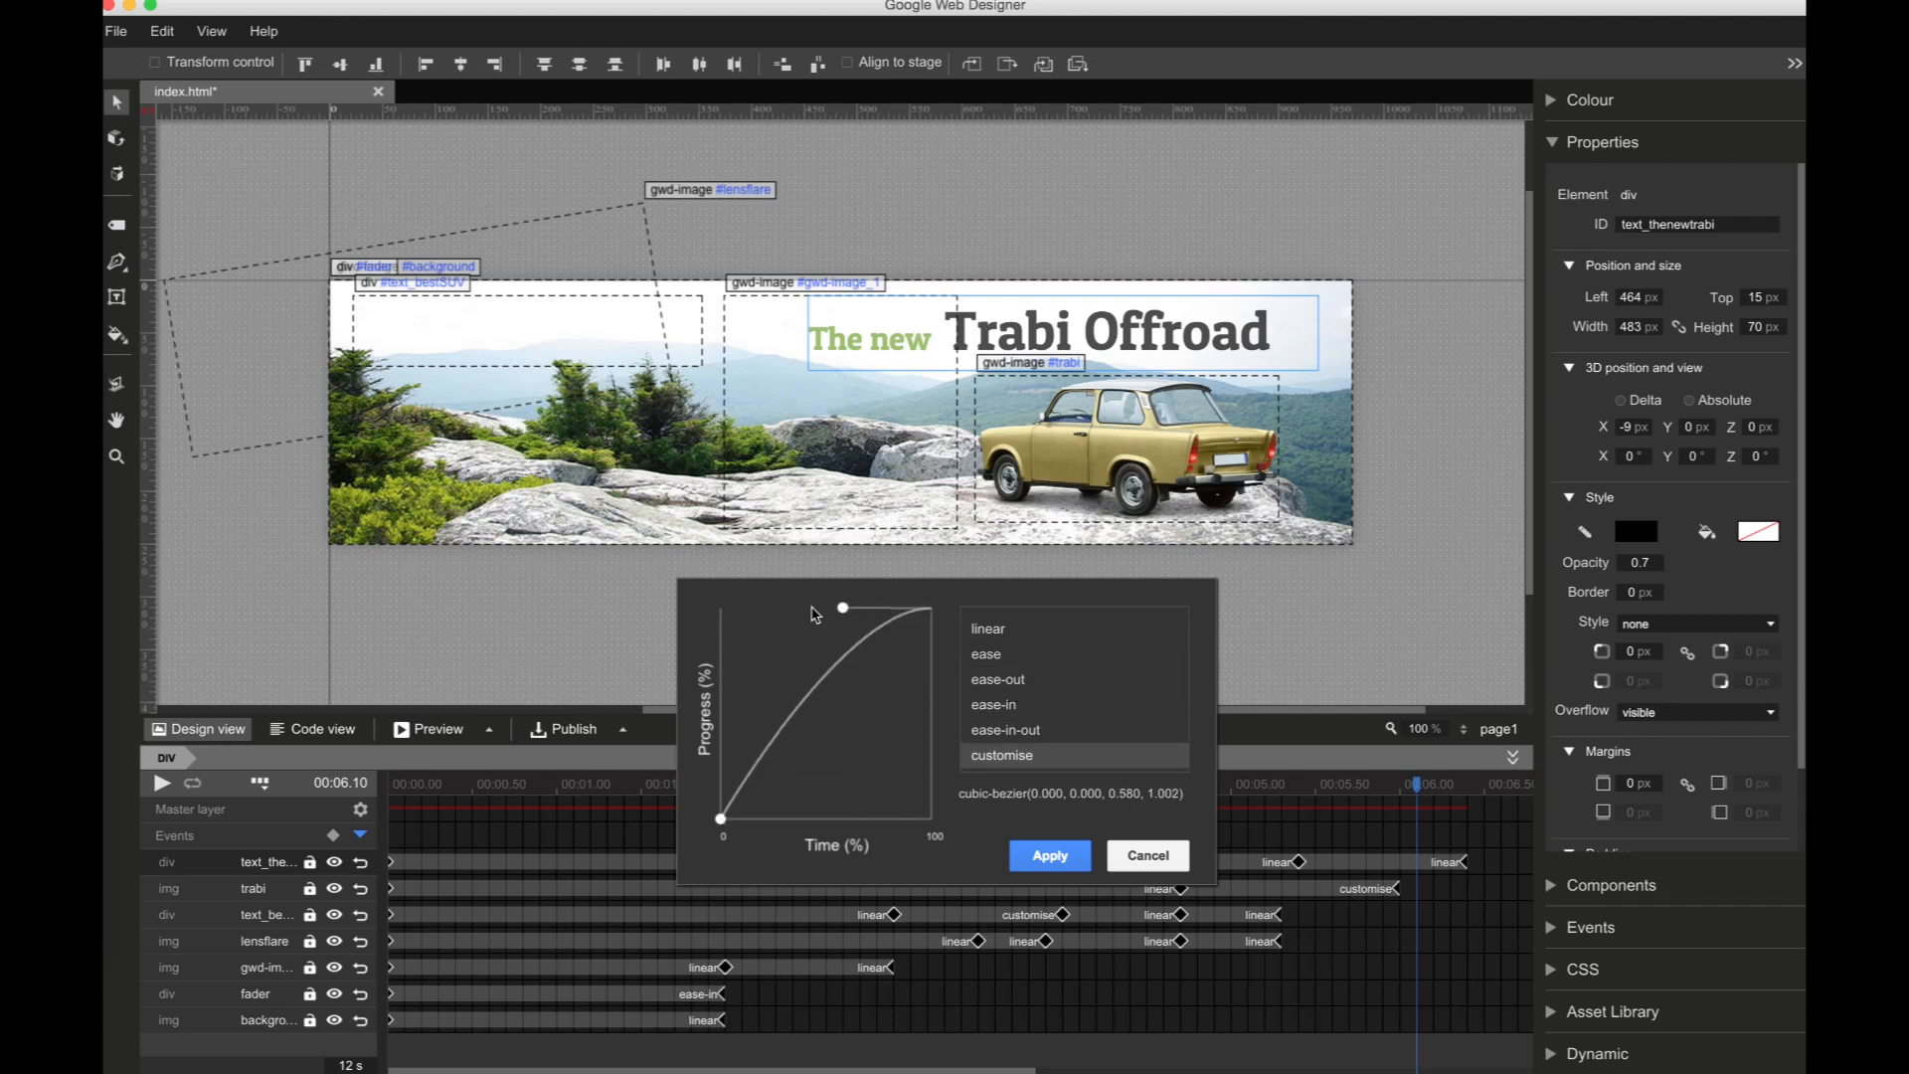
left_click(1049, 857)
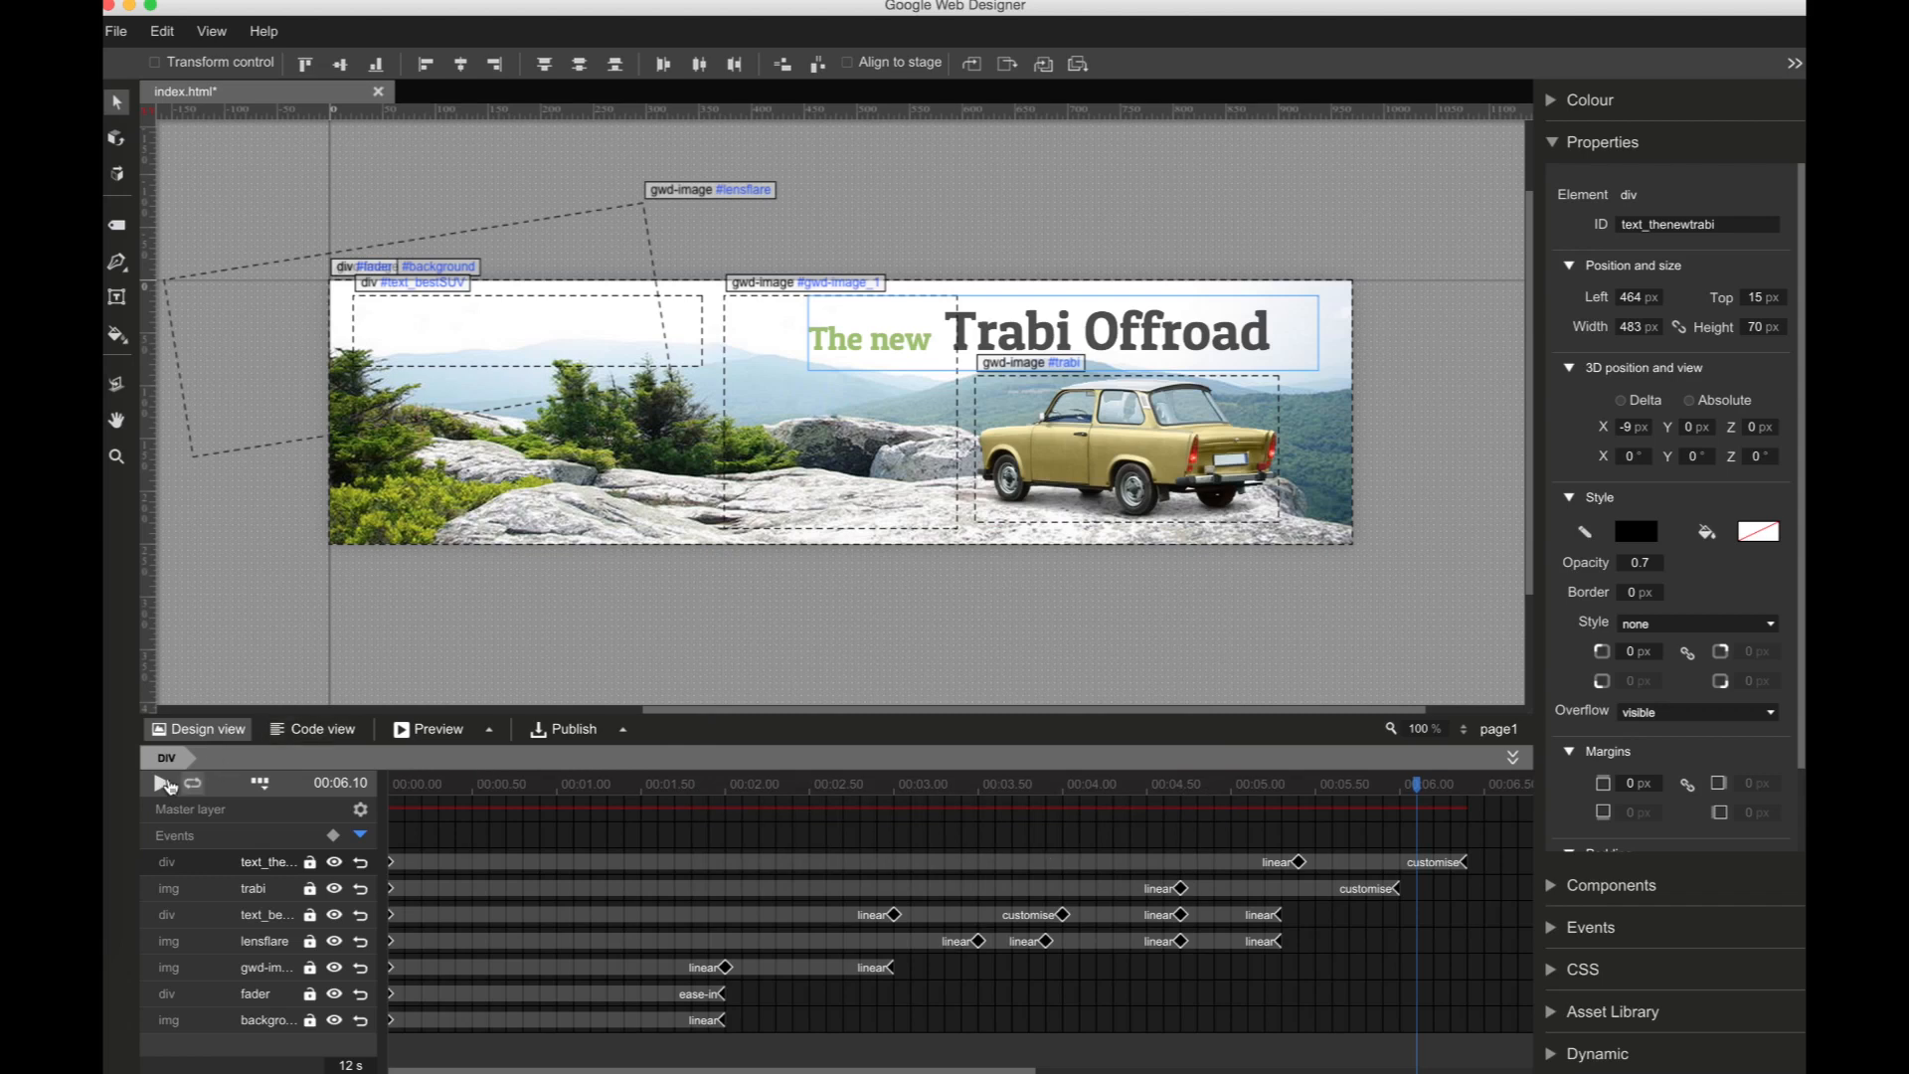
Step: Play the animation to review how the "The new Trabi Offroad" text fades and slides in, and stop it
left_click(164, 784)
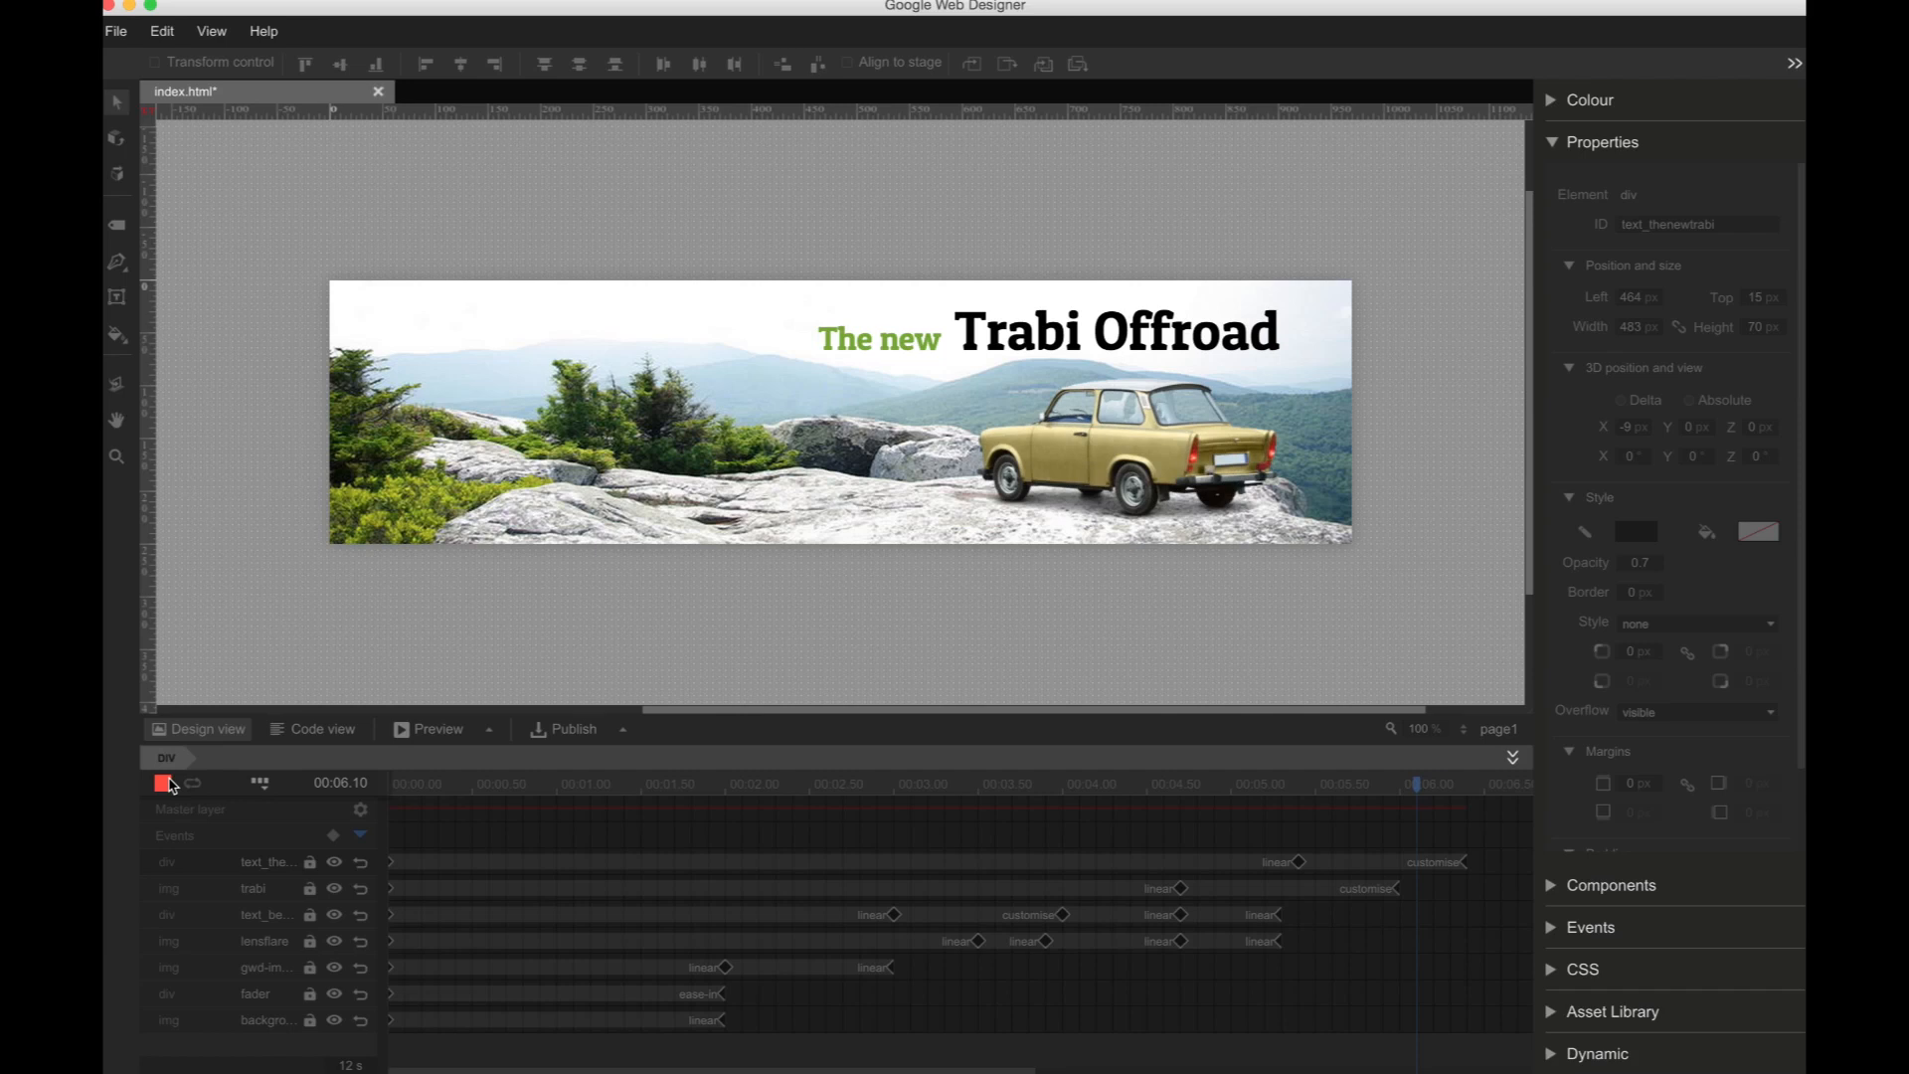
left_click(169, 784)
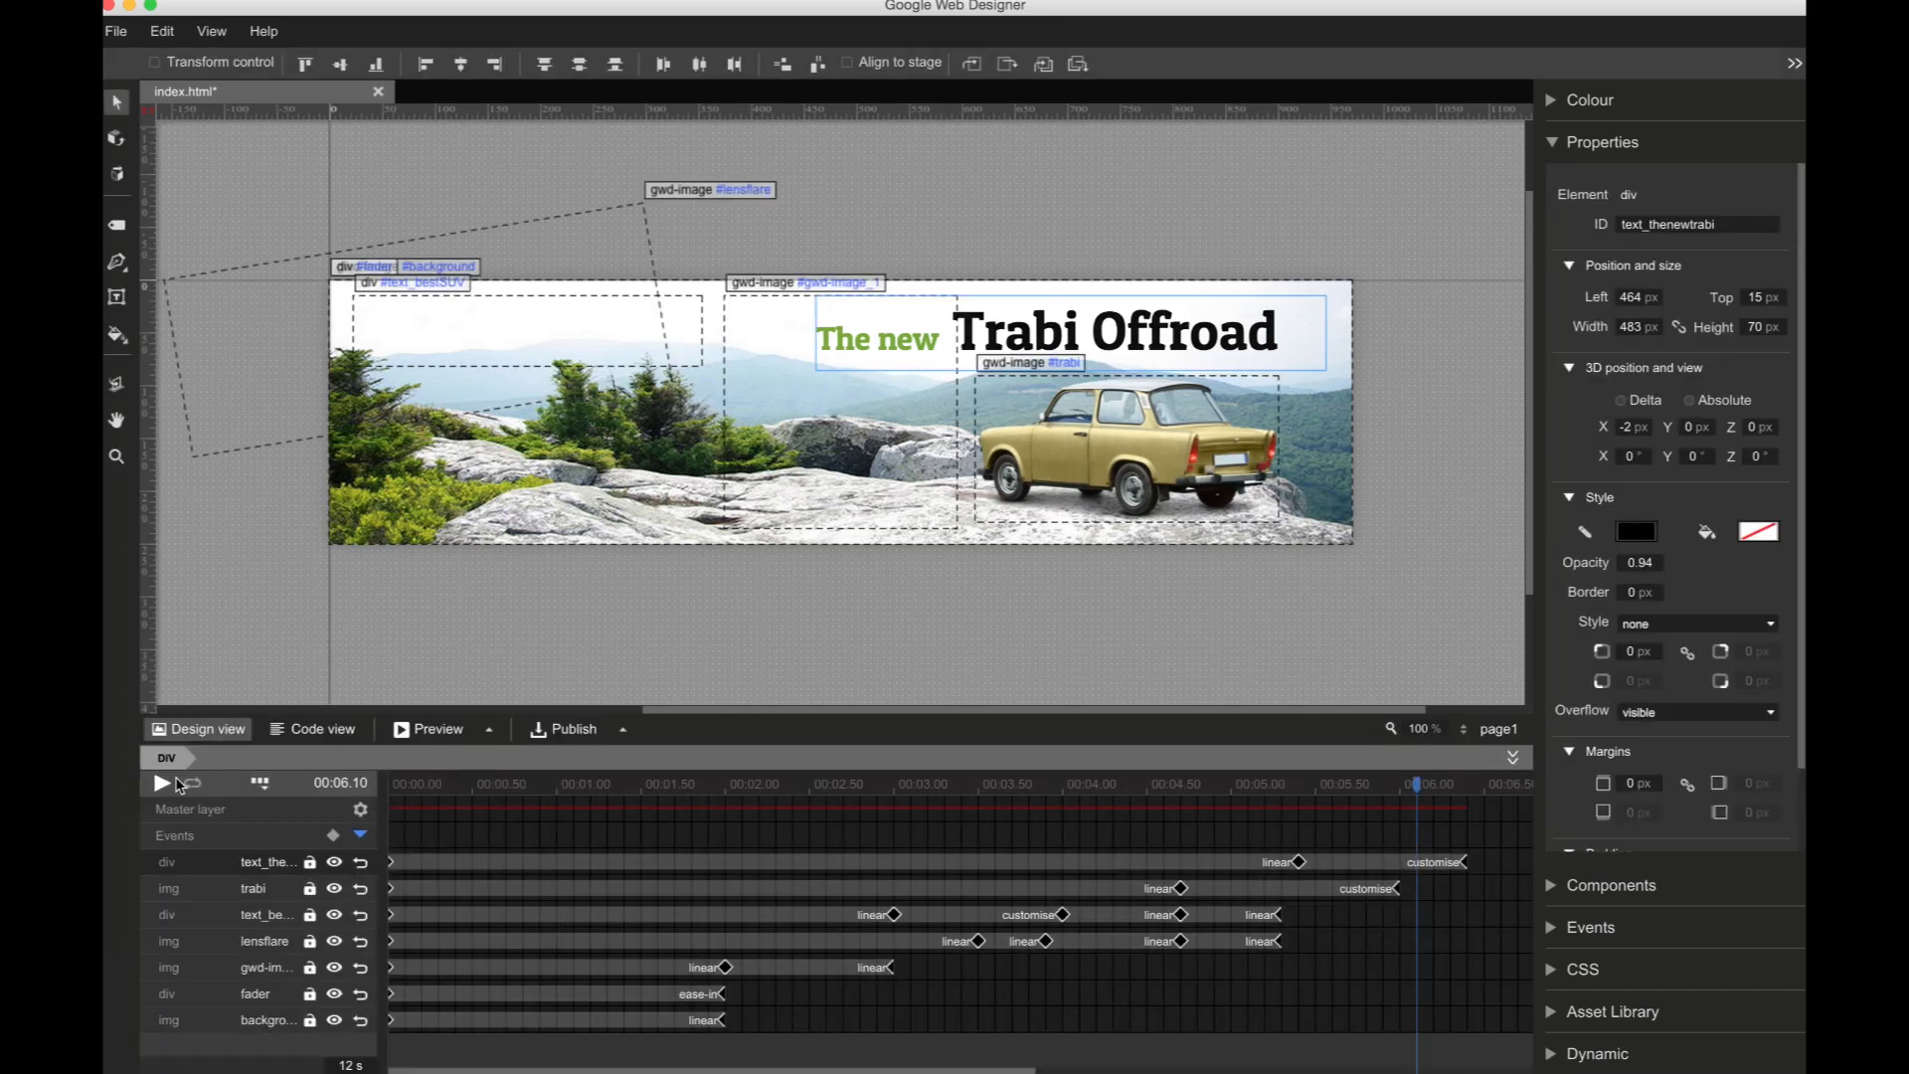
Step: Preview the banner animation in Chrome, watch it through, and close the preview
left_click(489, 730)
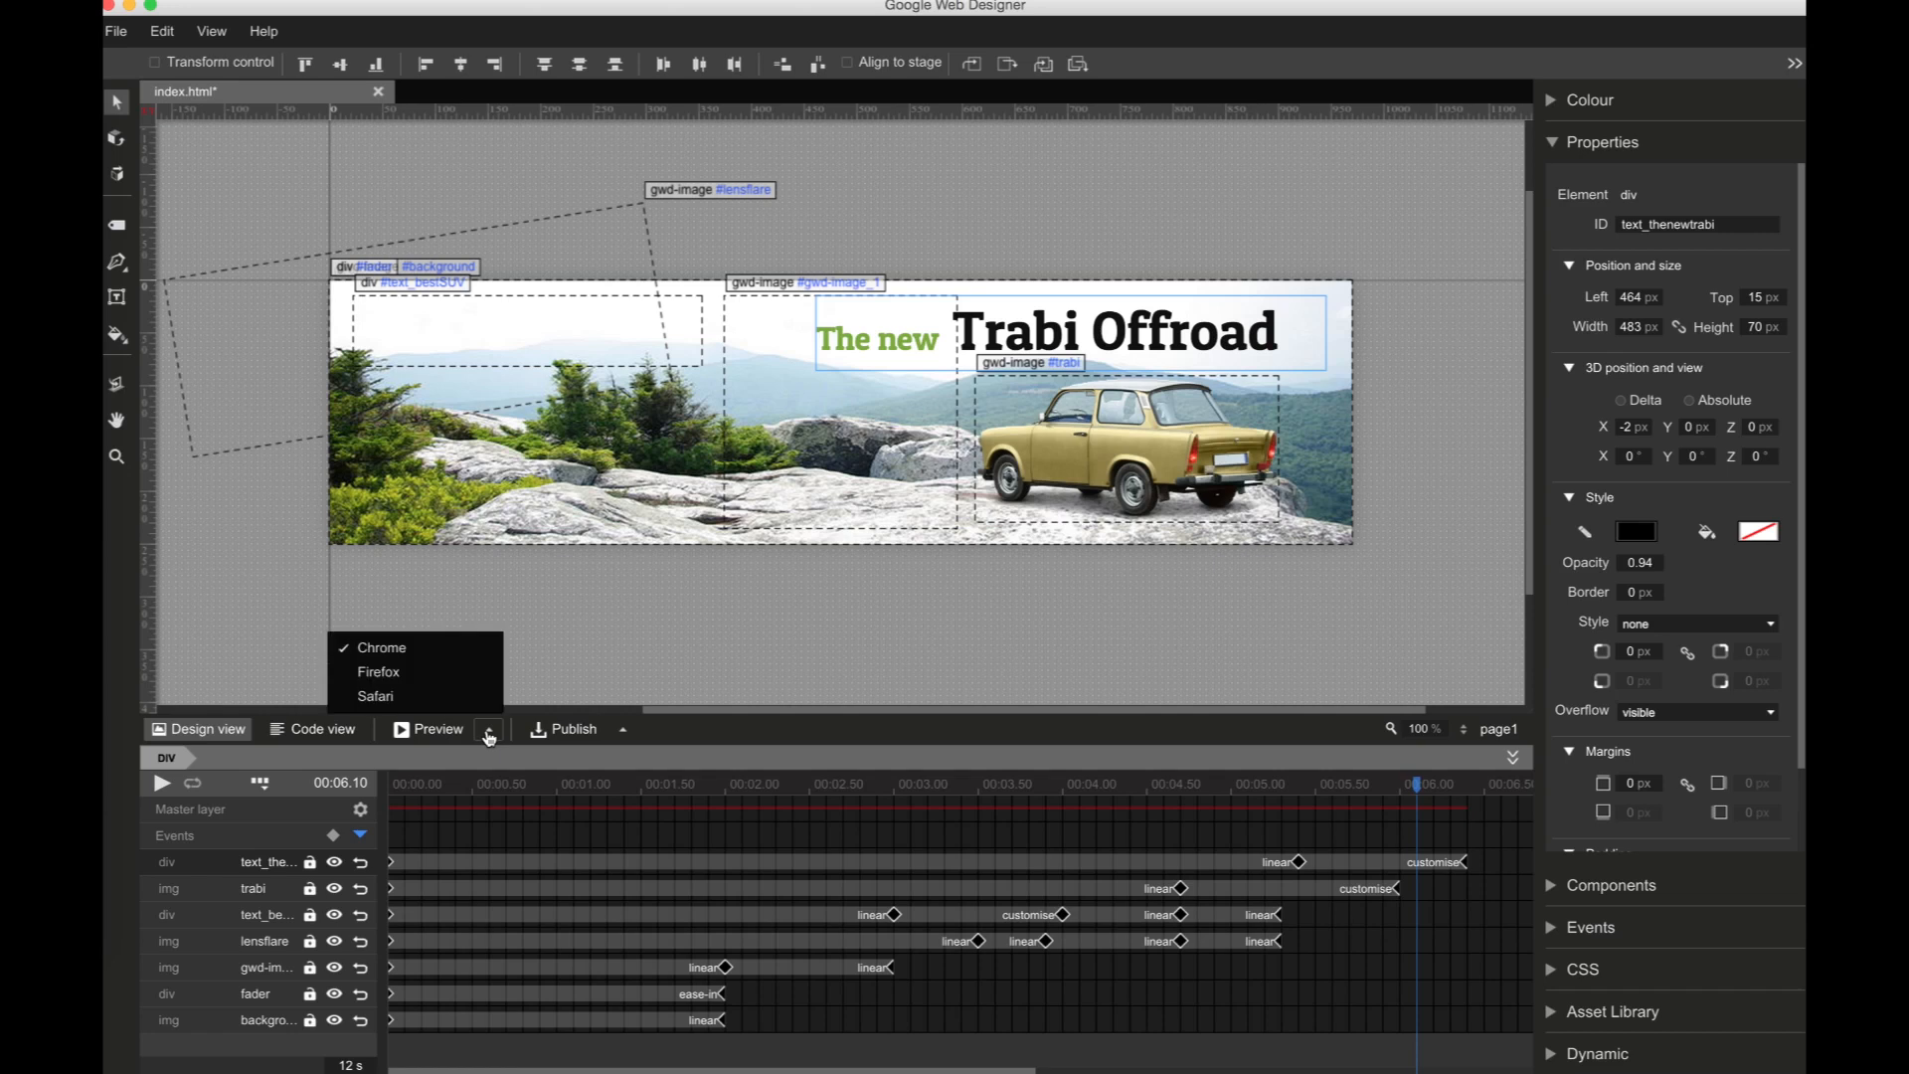
left_click(384, 647)
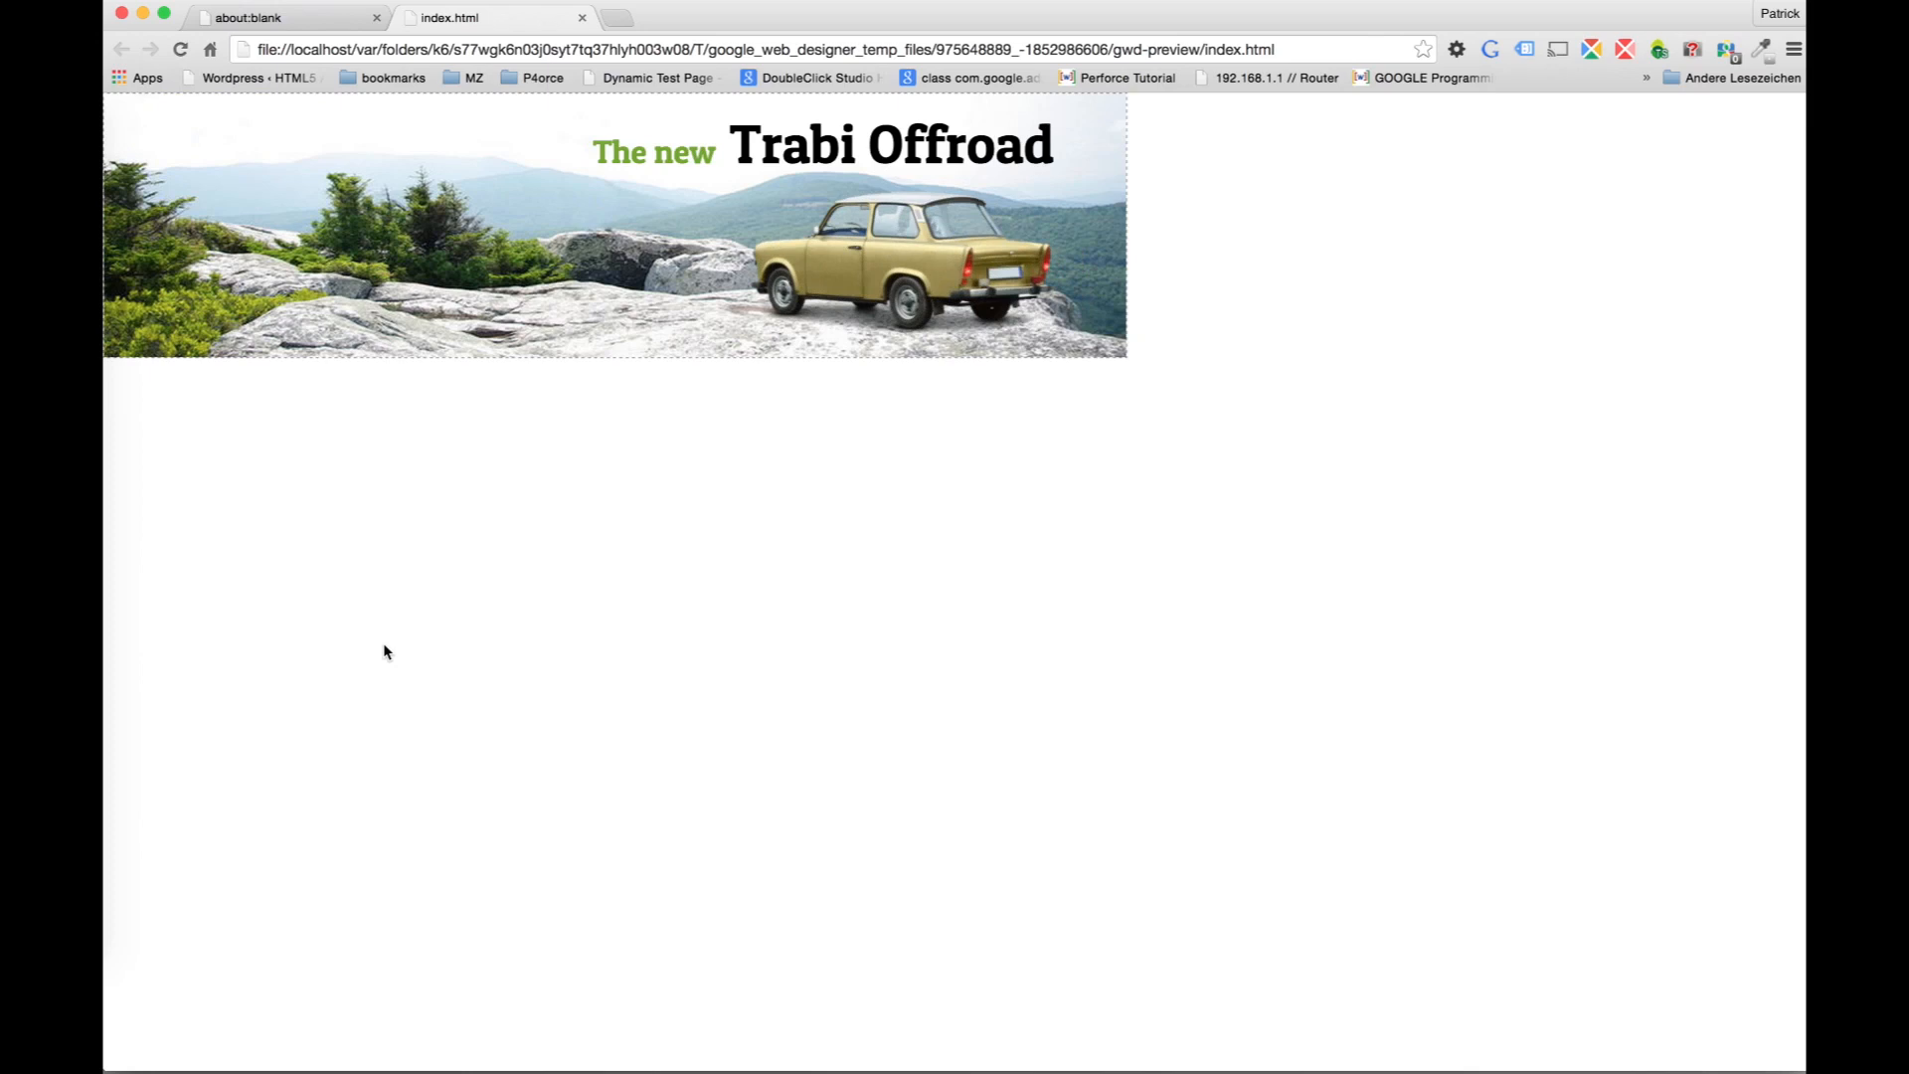
left_click(583, 18)
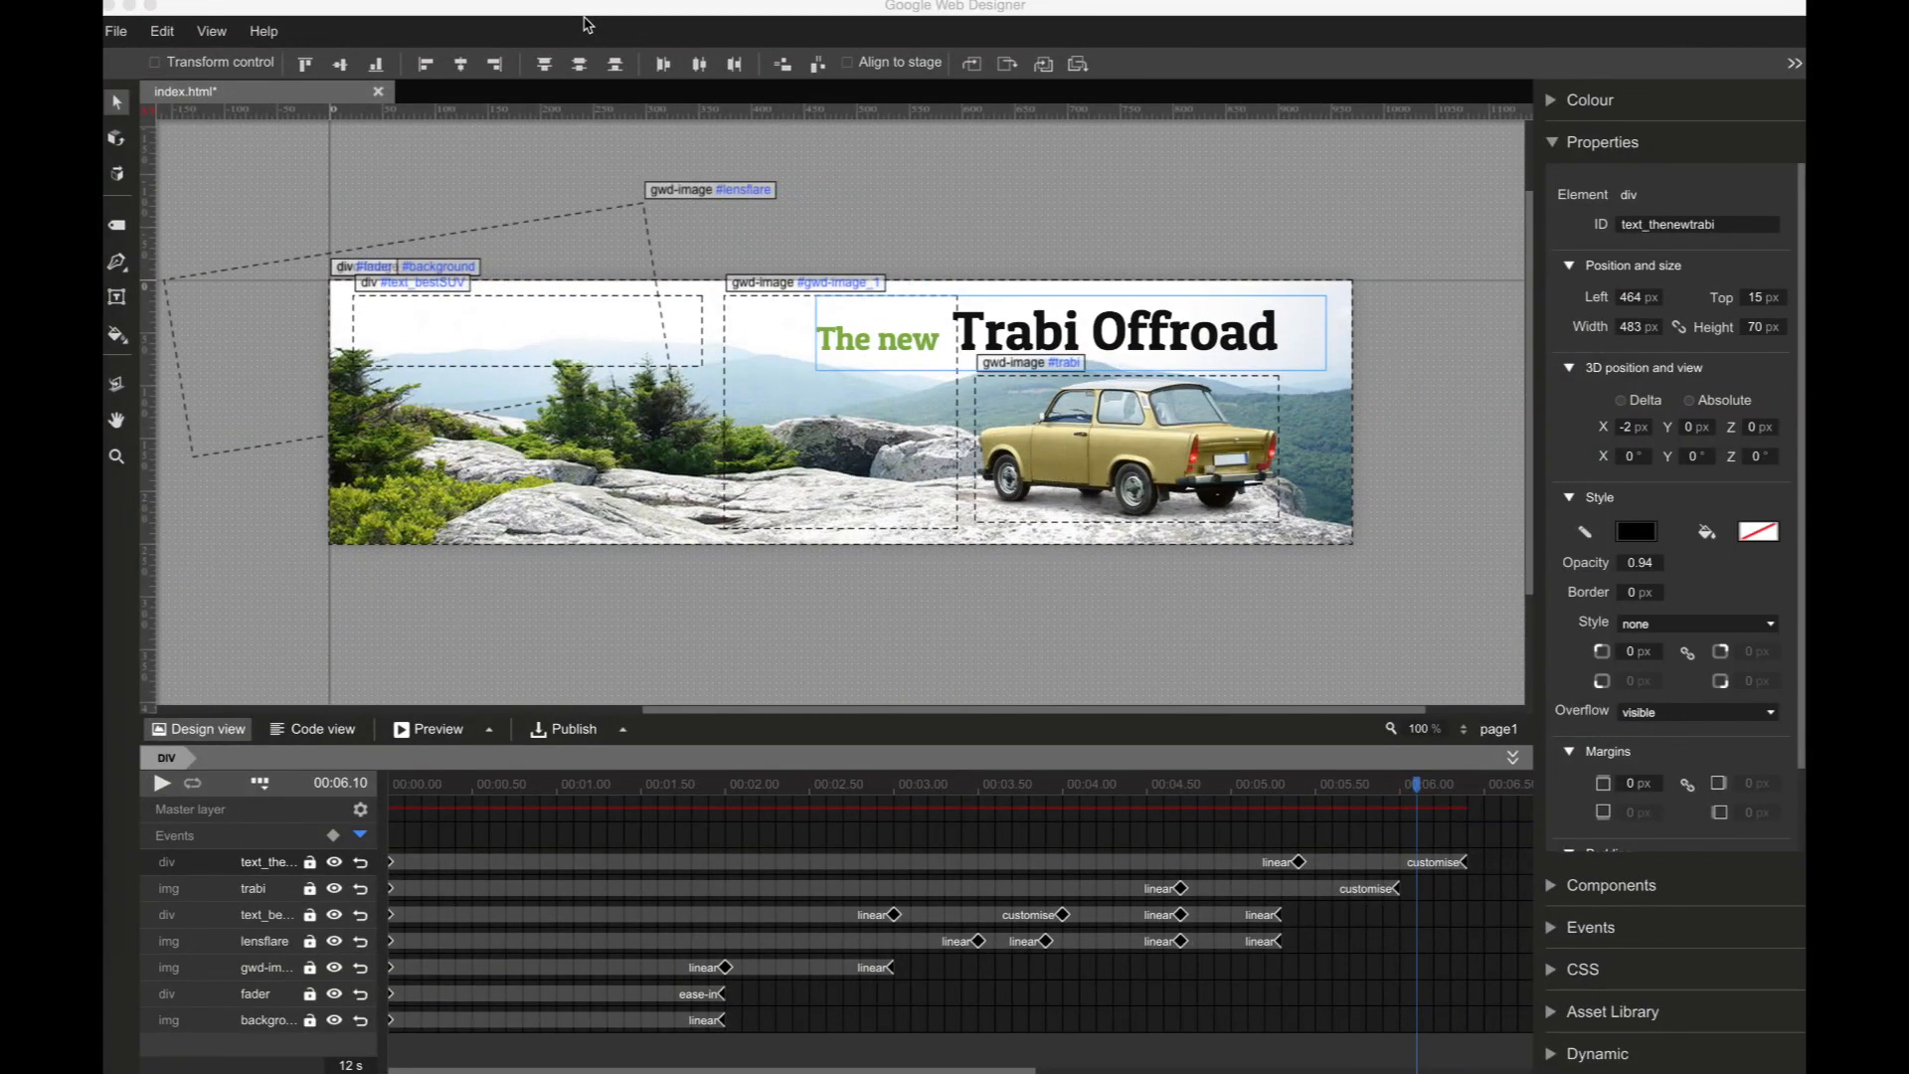
Step: Draw a div about 251 × 63 px below the banner's lower-left area and give it the ID "button"
left_click(117, 224)
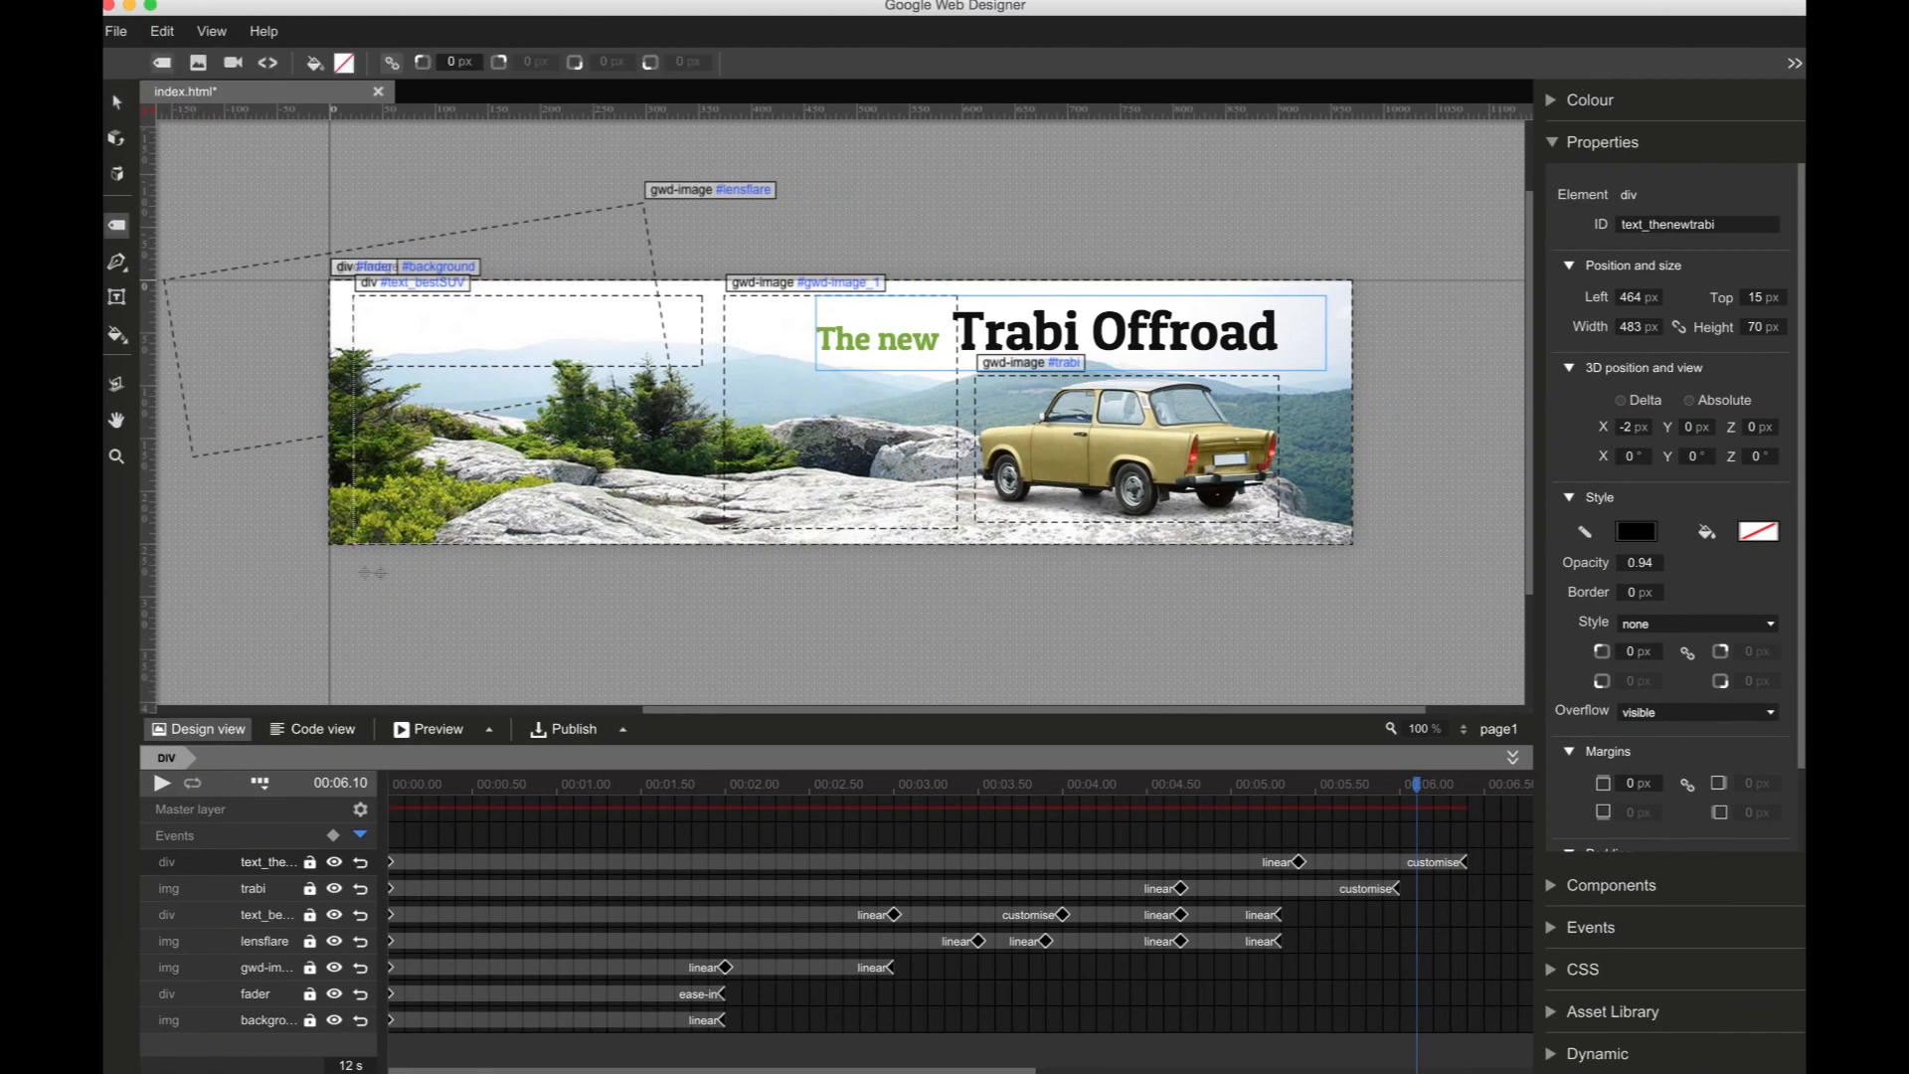
left_click_drag(354, 574, 619, 639)
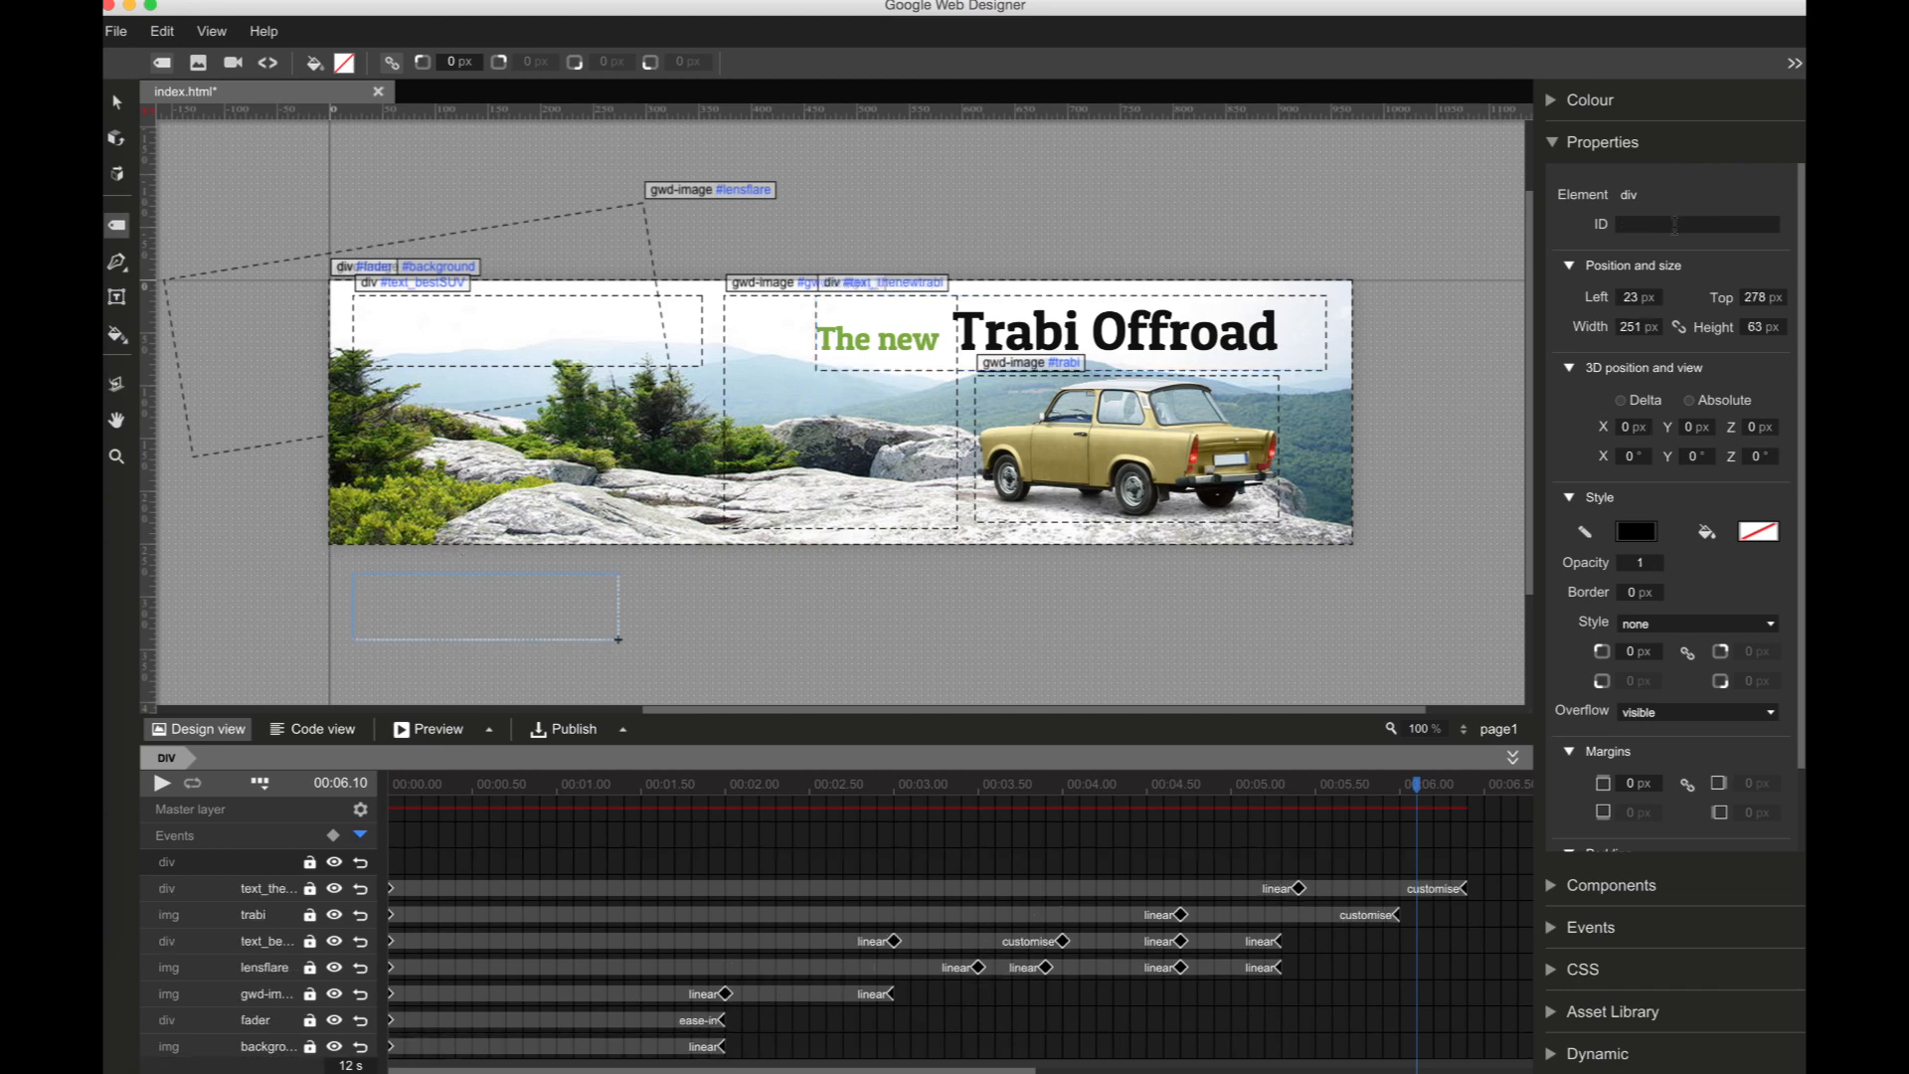
left_click(1675, 224)
type("button")
key("Return")
Step: Fill the button div with black 000000 at 56 % alpha
left_click(1757, 534)
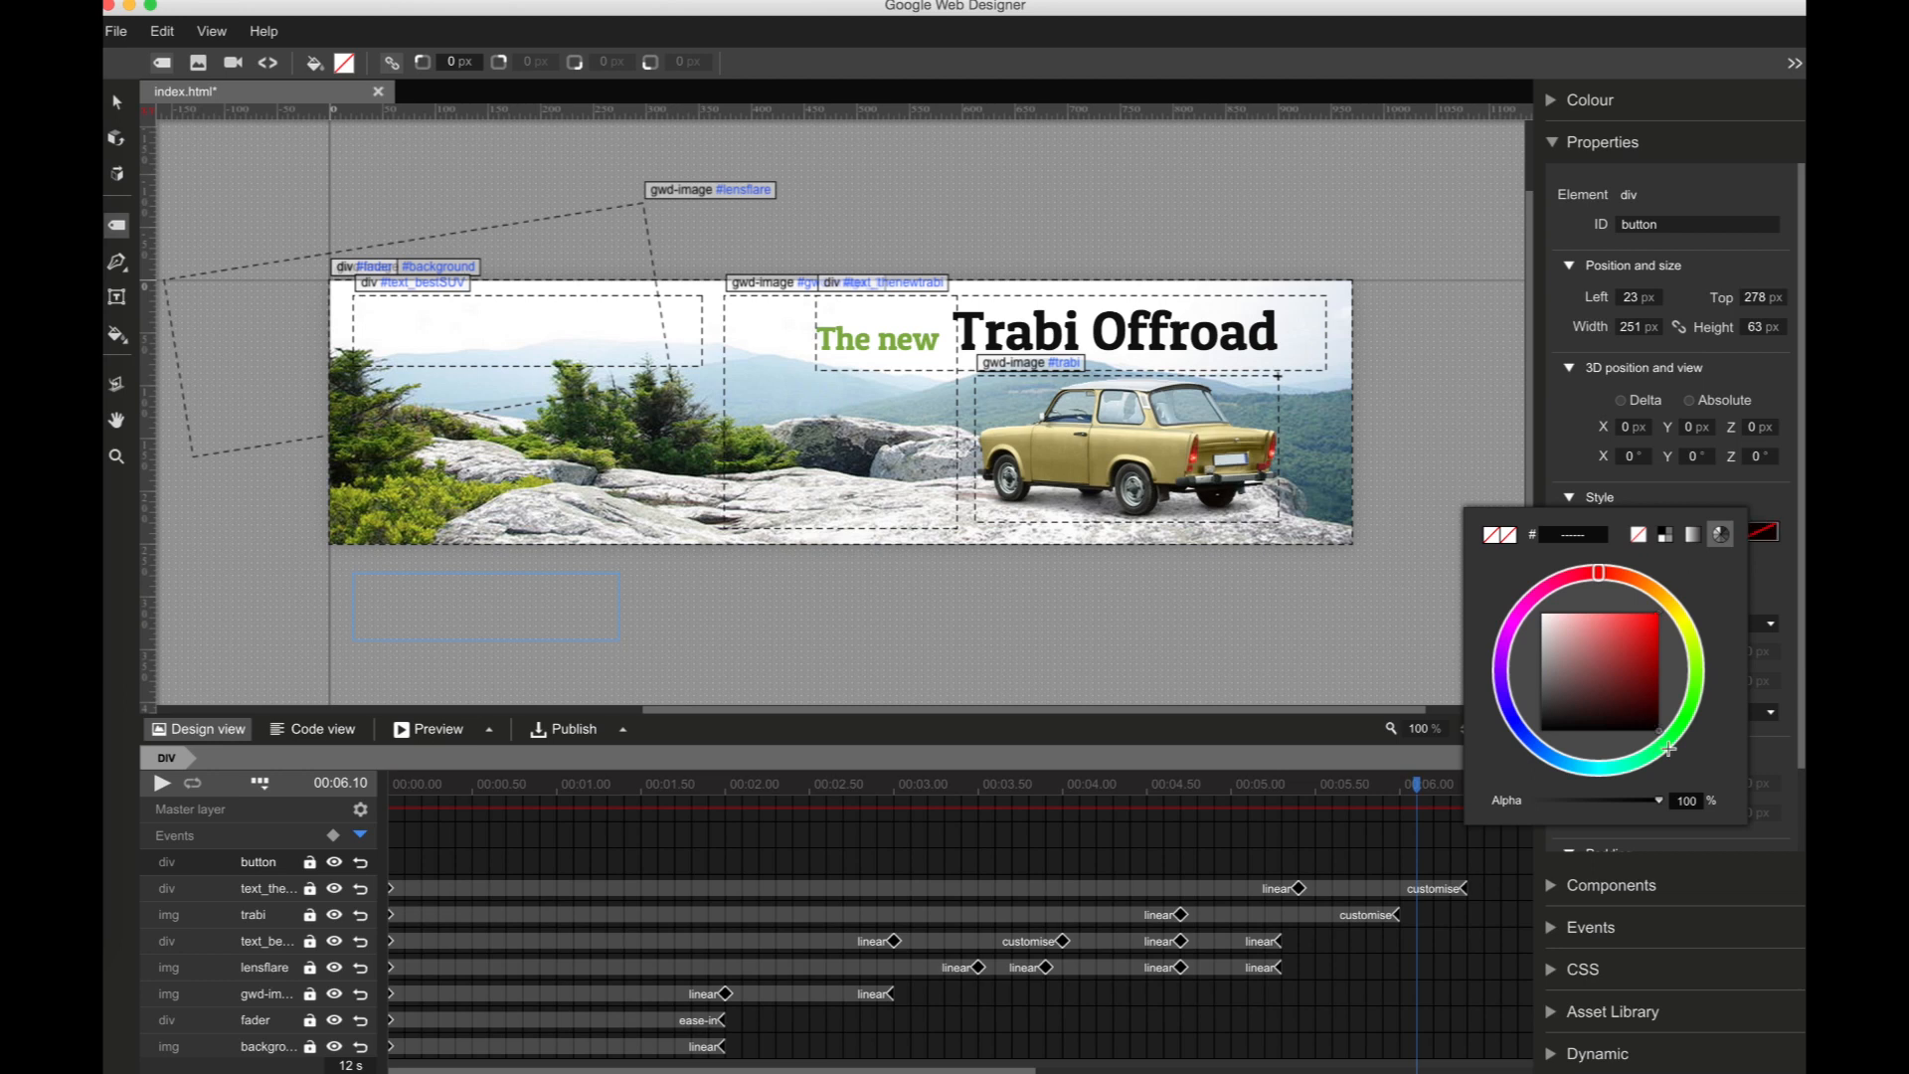
left_click(1657, 802)
left_click_drag(1657, 802, 1603, 810)
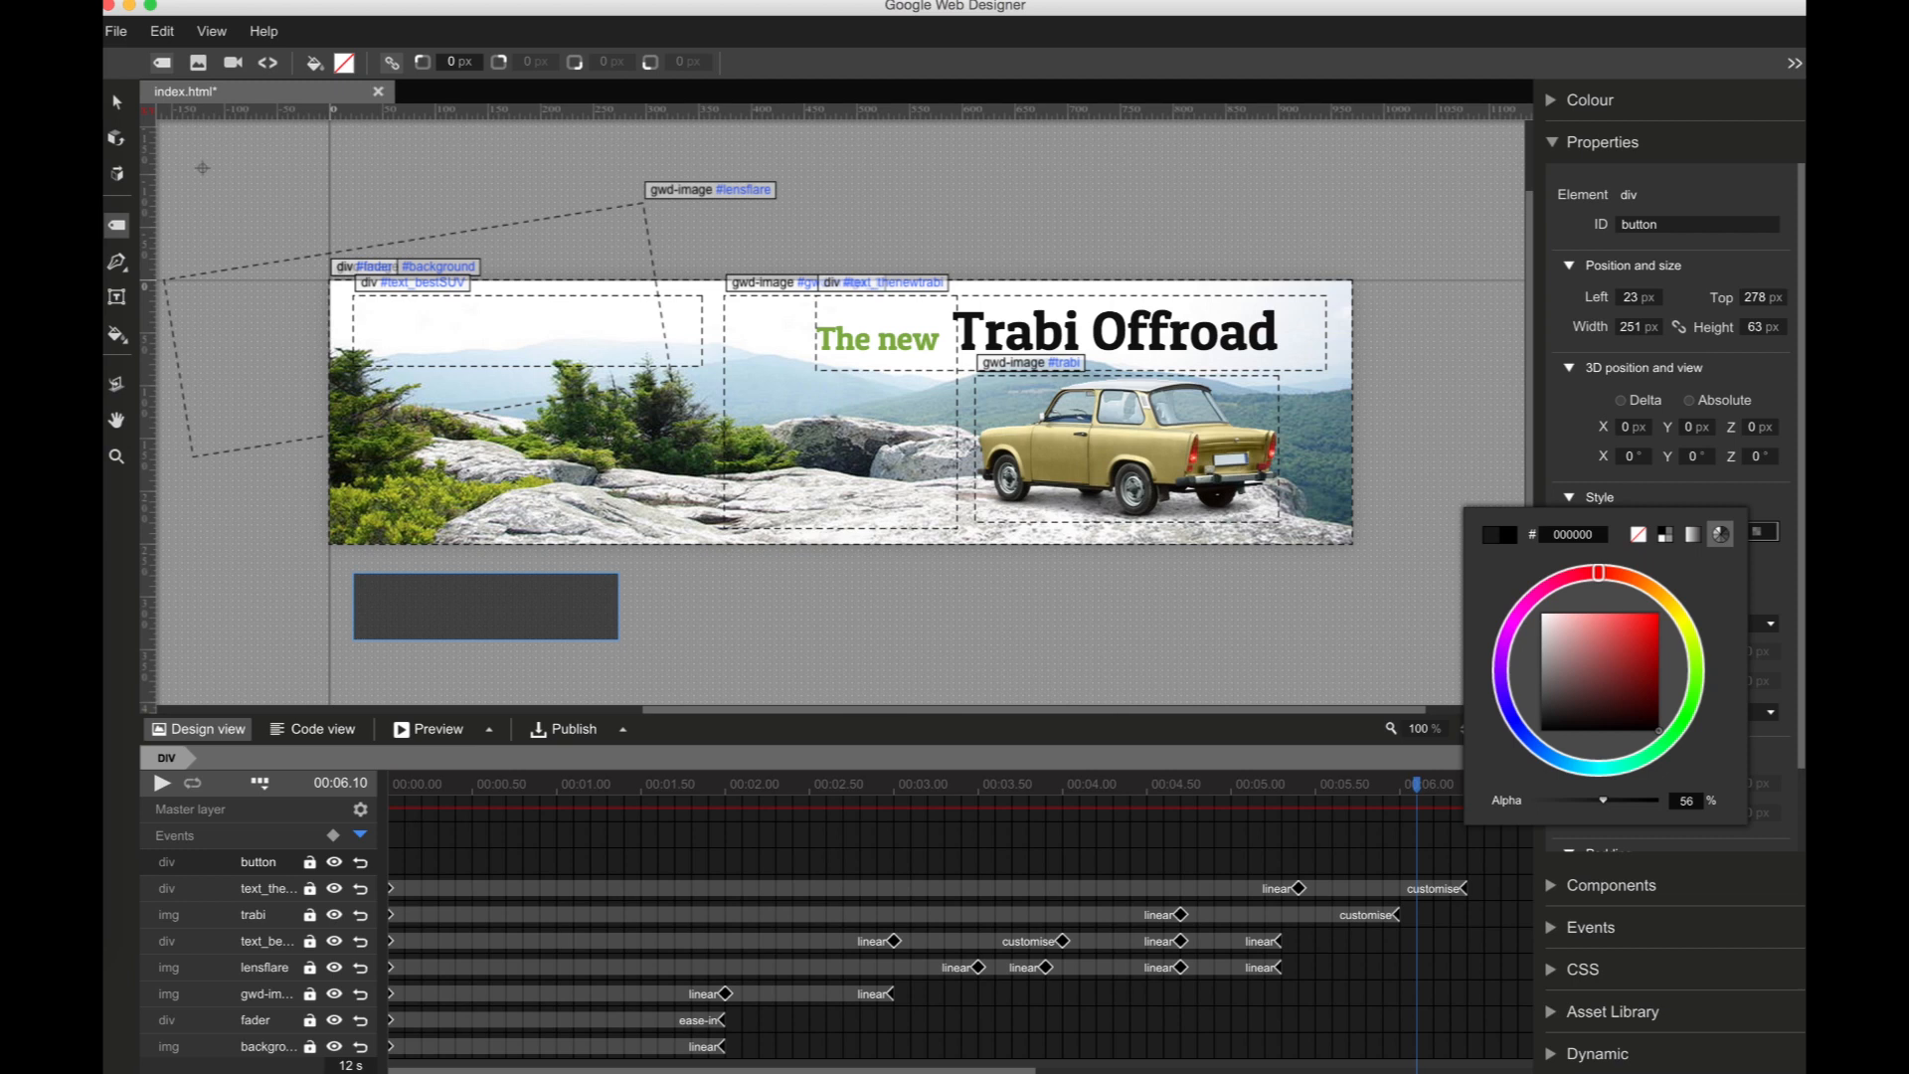
left_click(1482, 426)
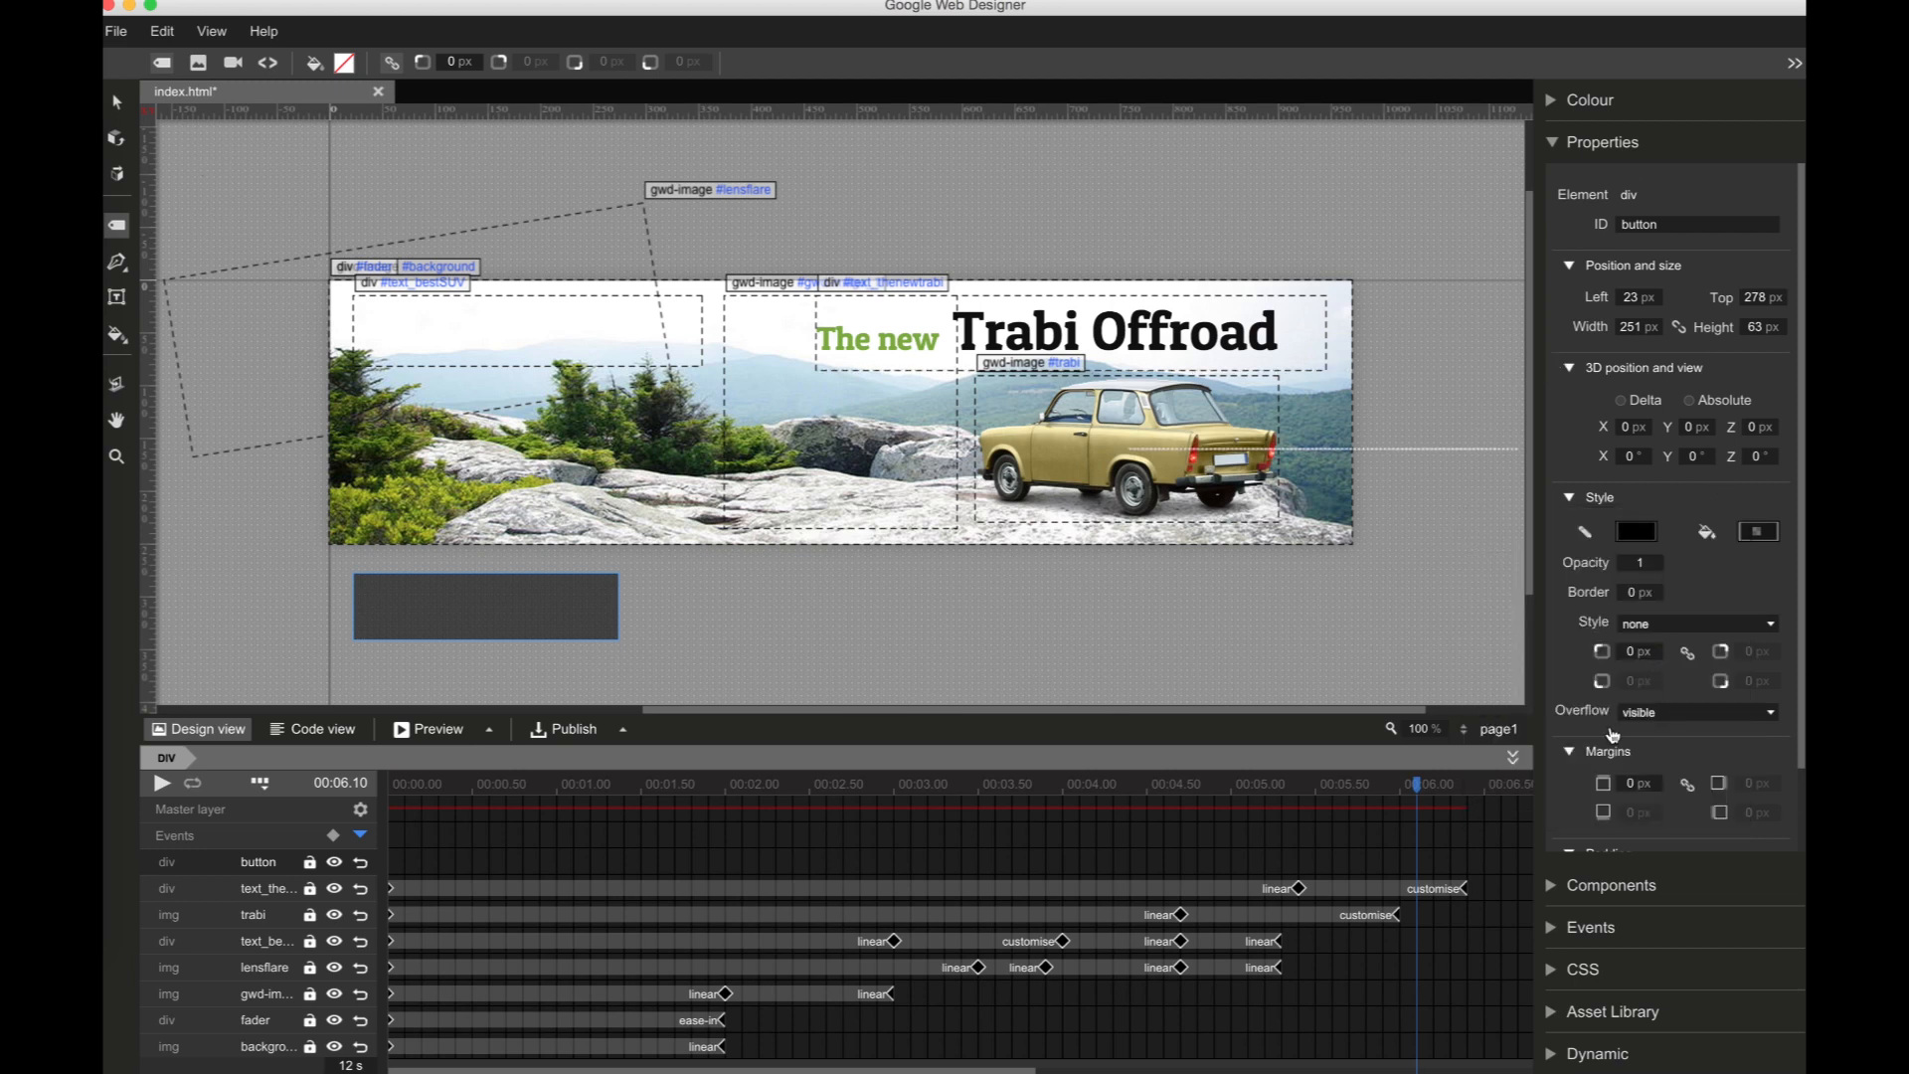
Step: Give the button div a solid 3 px border and round its corners with a 17 px radius
scroll(1613, 734, "down", 3)
left_click(1641, 528)
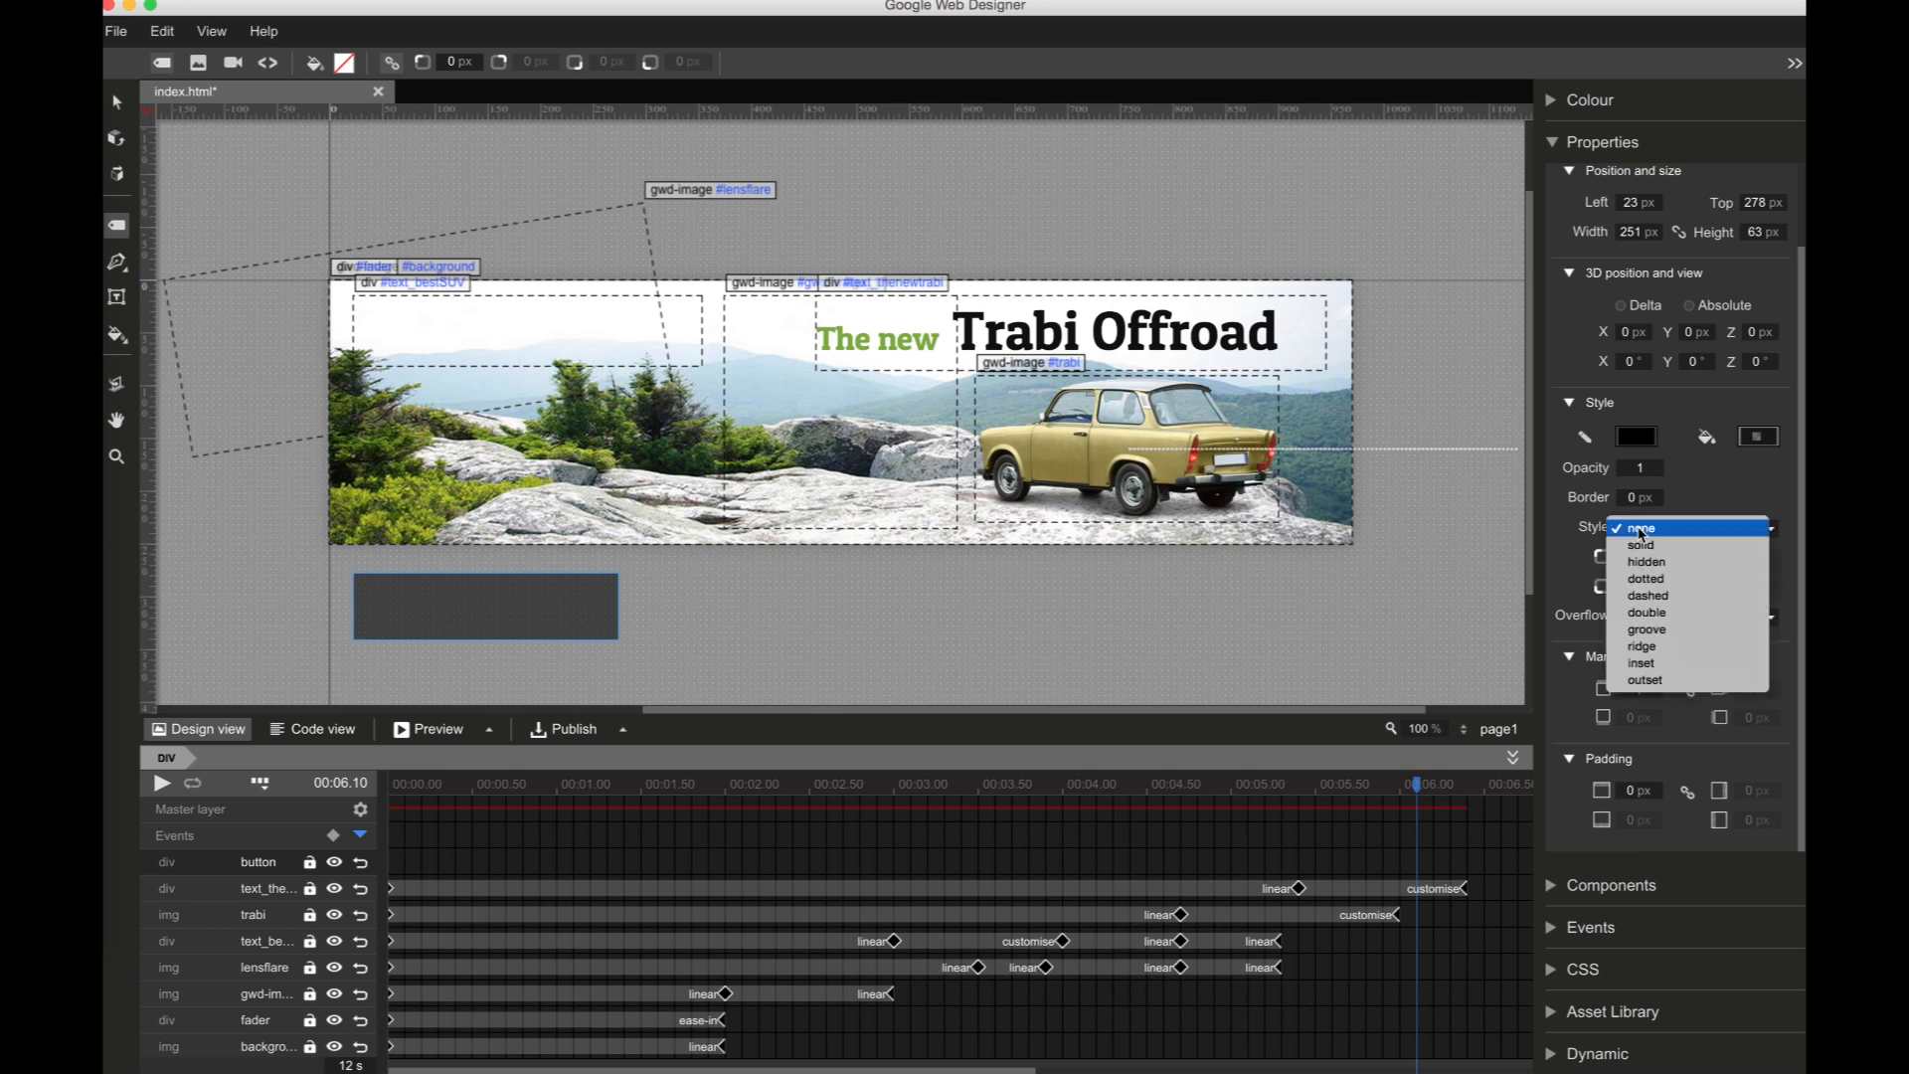
left_click(1641, 546)
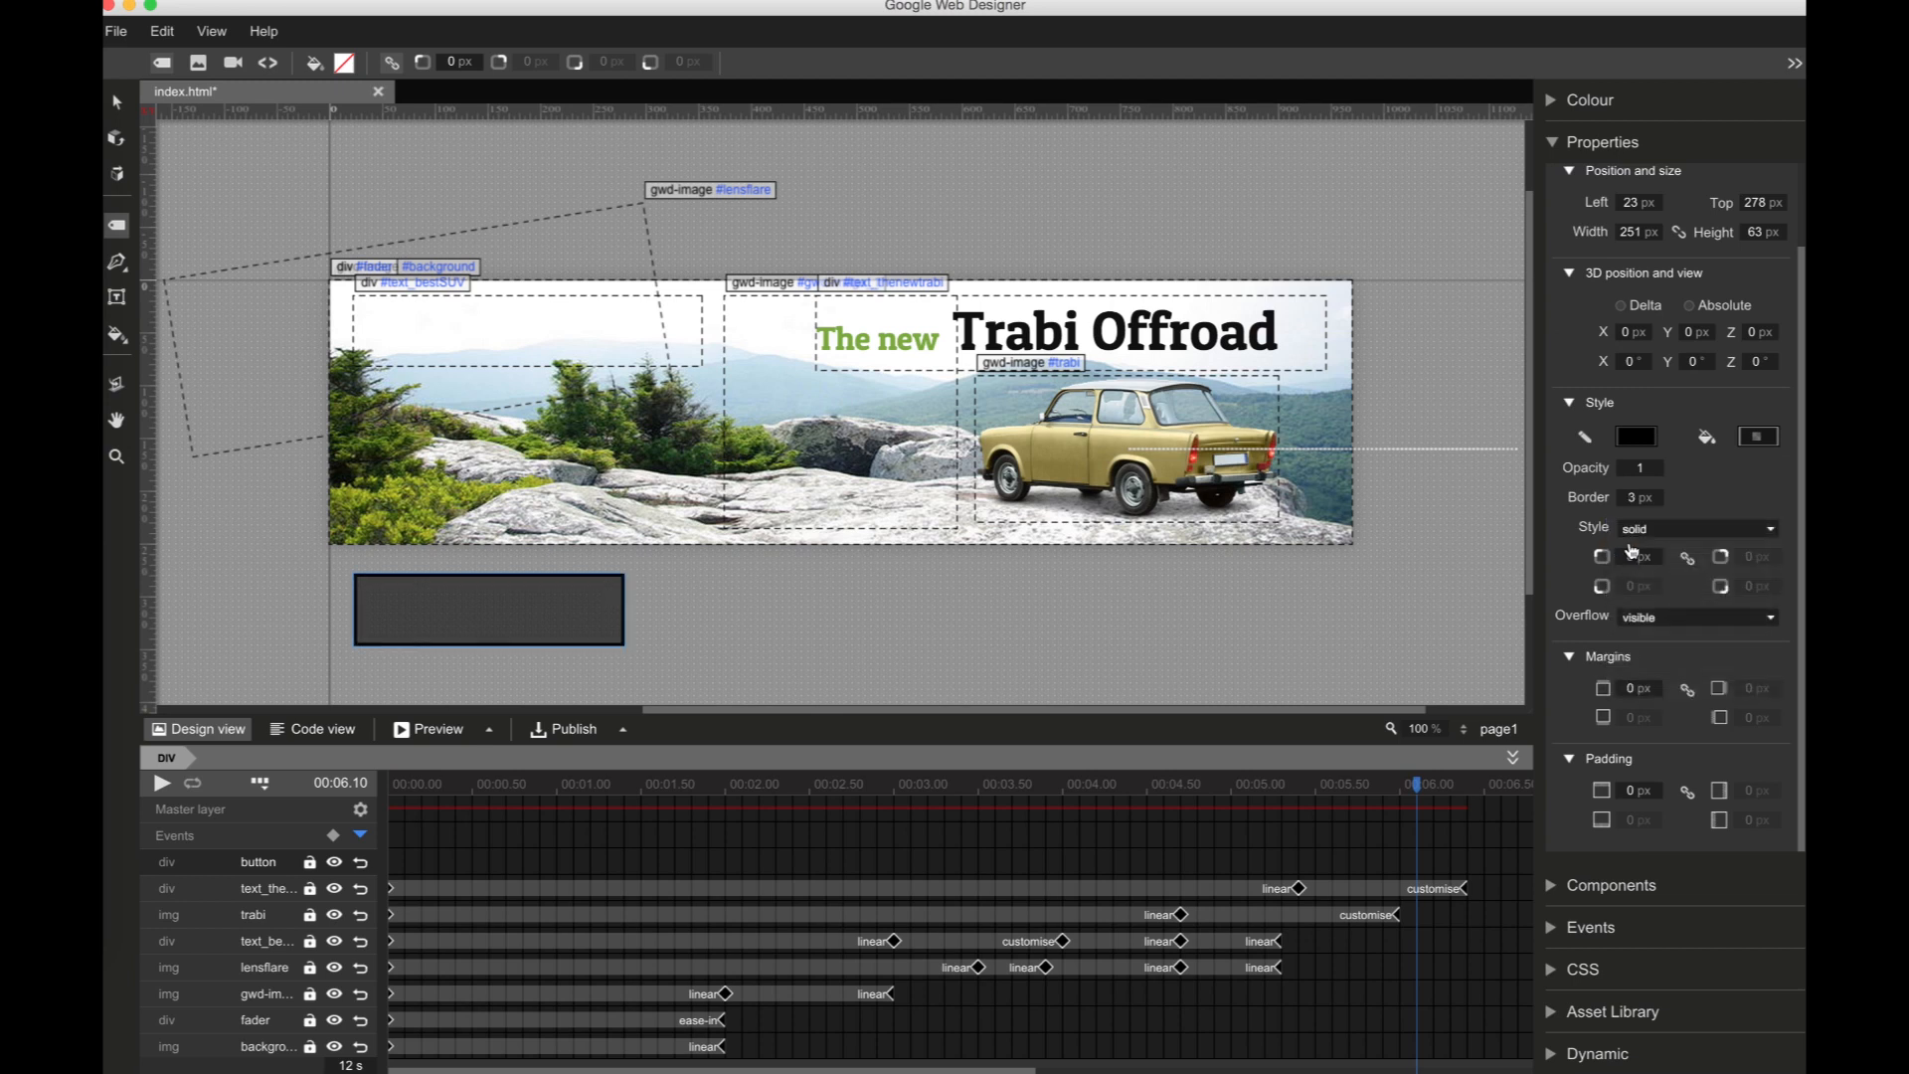
mouse_move(1632, 550)
left_mouse_down()
mouse_move(1631, 506)
mouse_move(1639, 552)
left_mouse_up()
Step: Move the button off-stage beside the banner to left -272 px, top 160 px, and insert a keyframe on its layer at 6.1 s
left_click(117, 105)
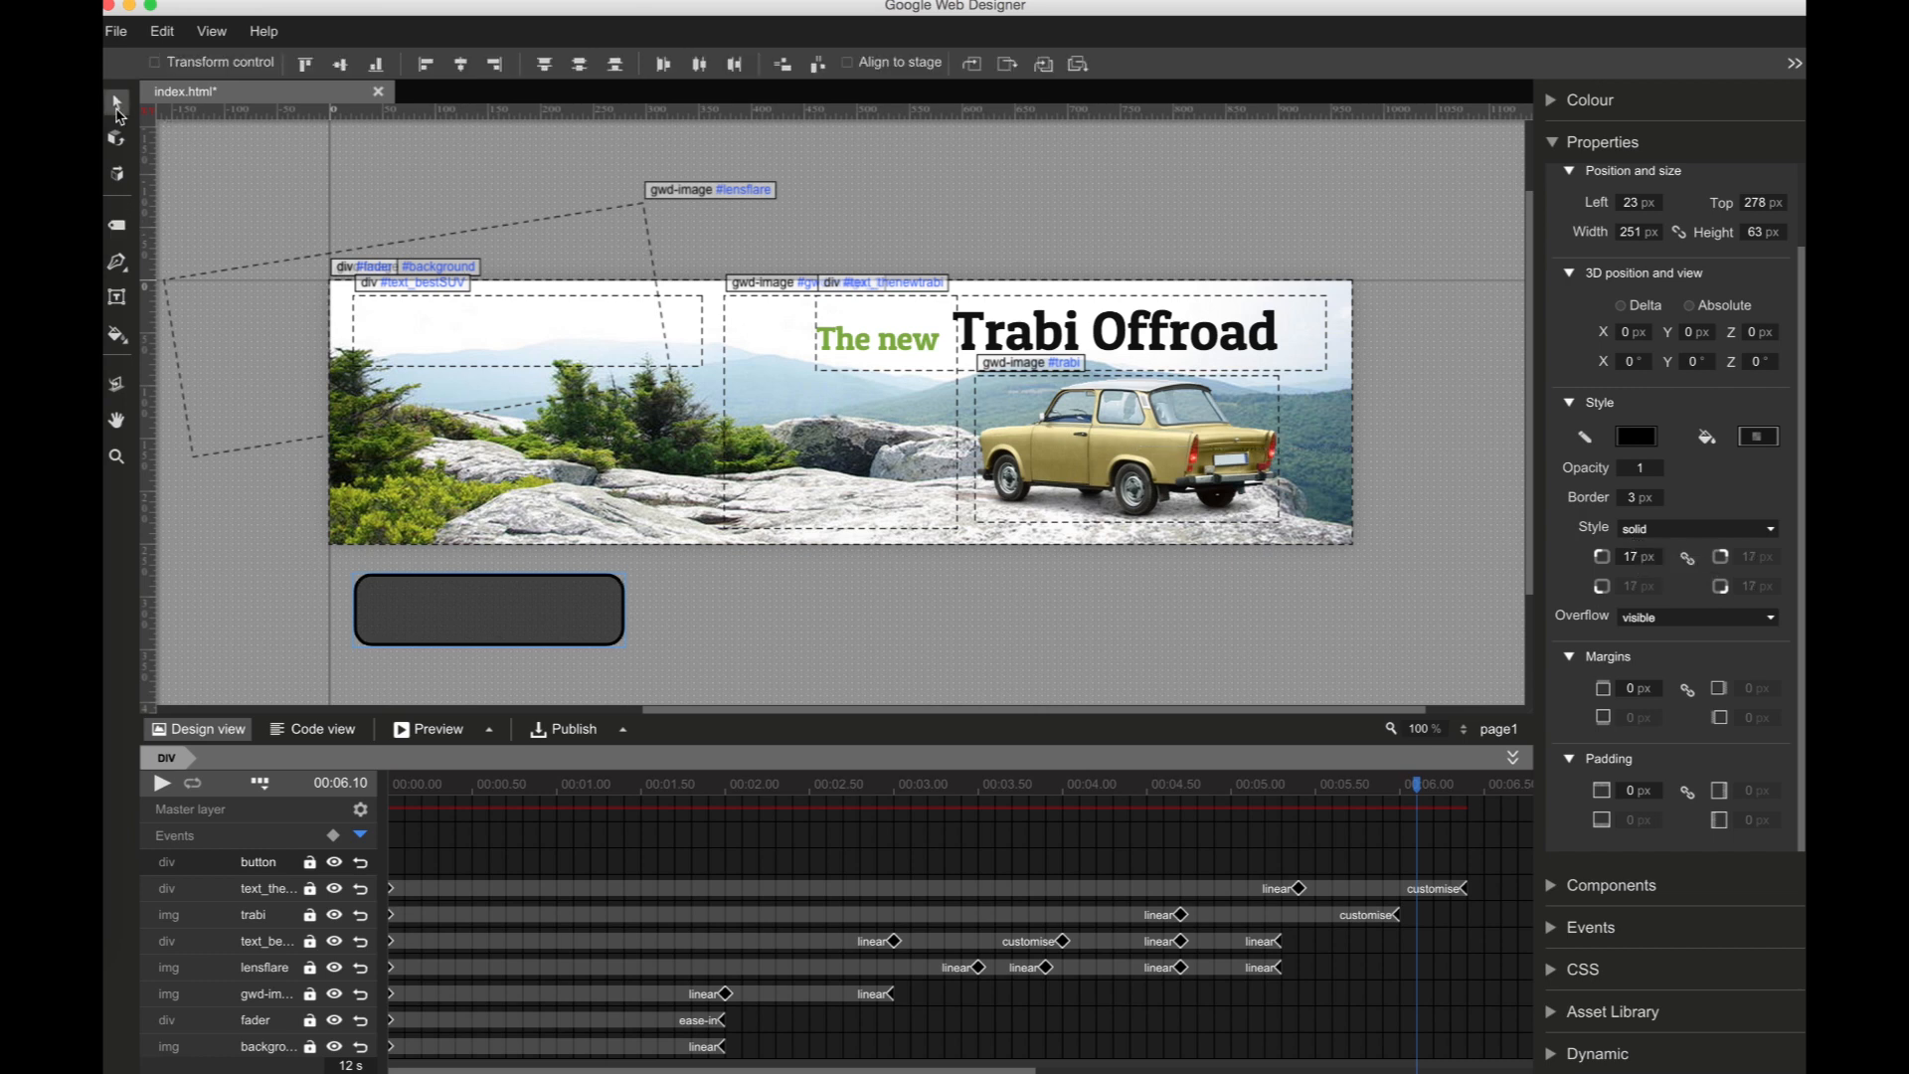
left_click_drag(477, 626, 262, 503)
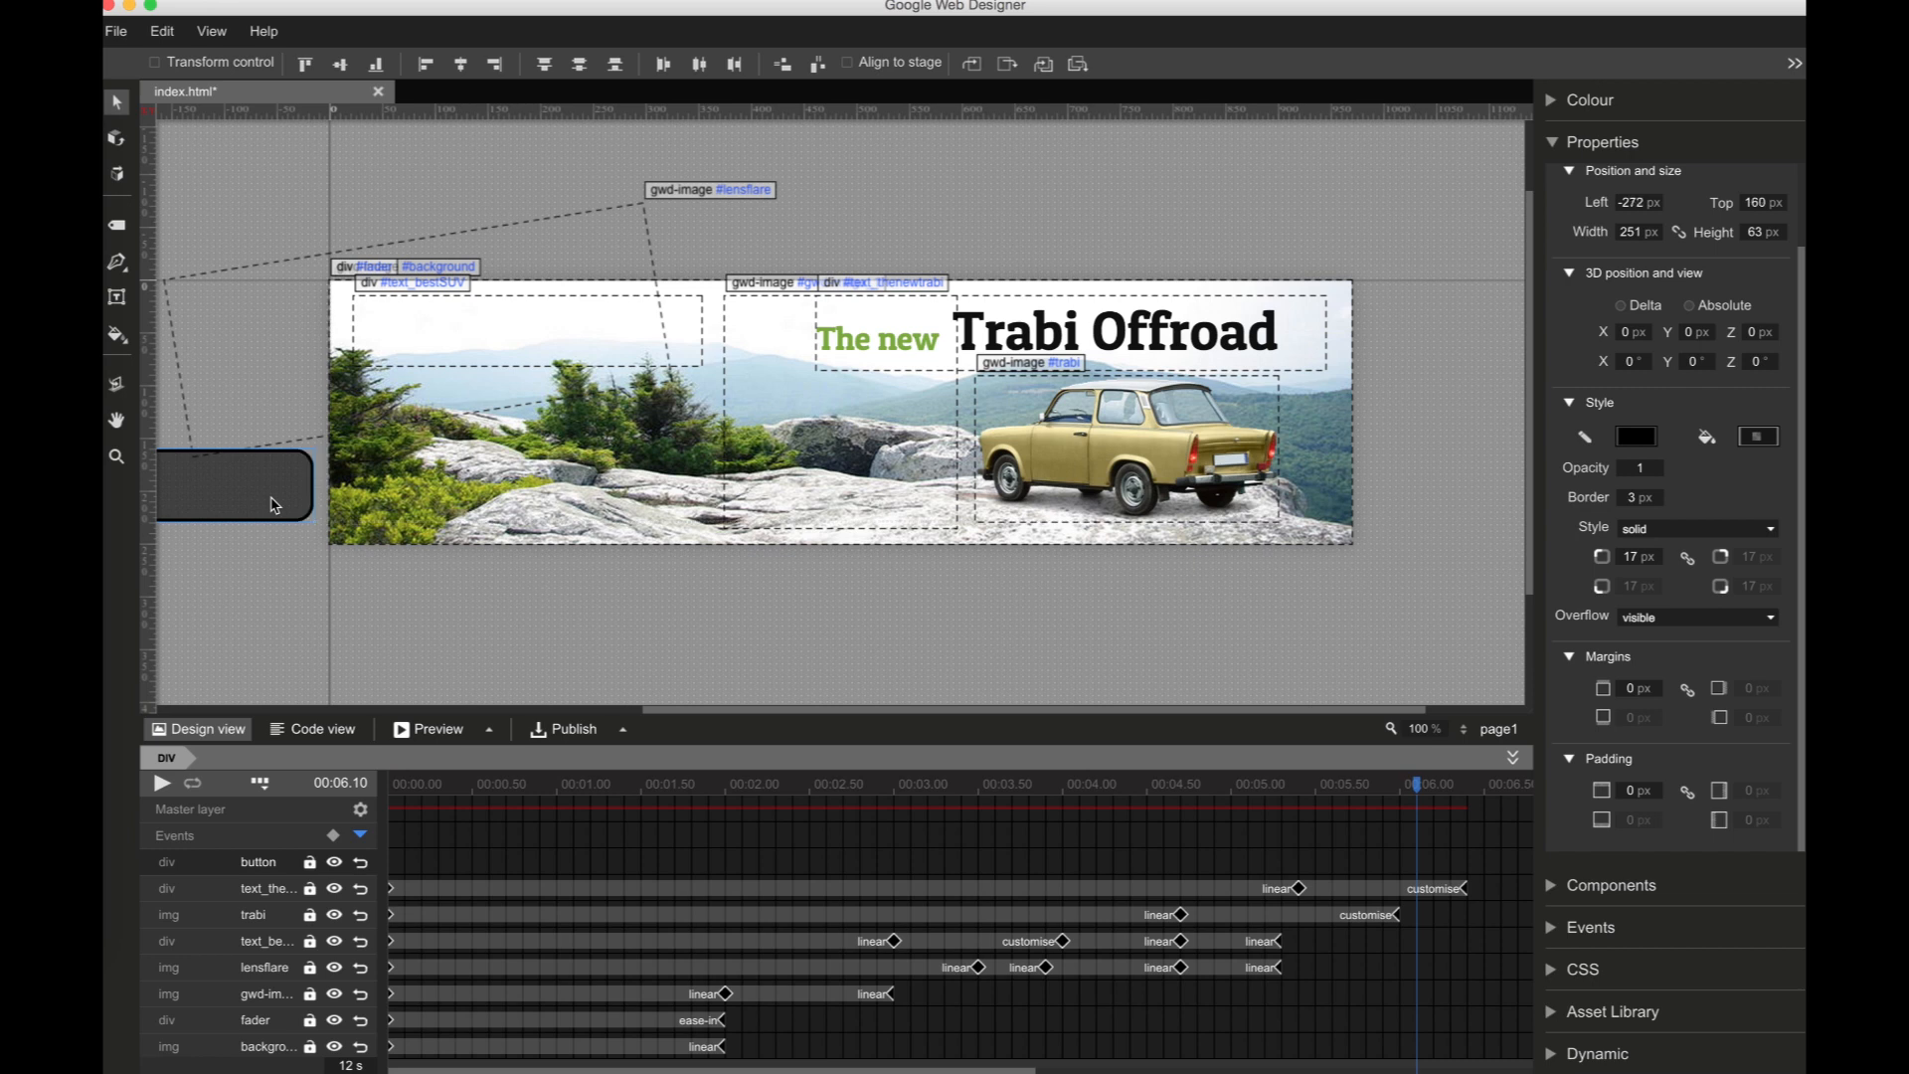
right_click(1420, 870)
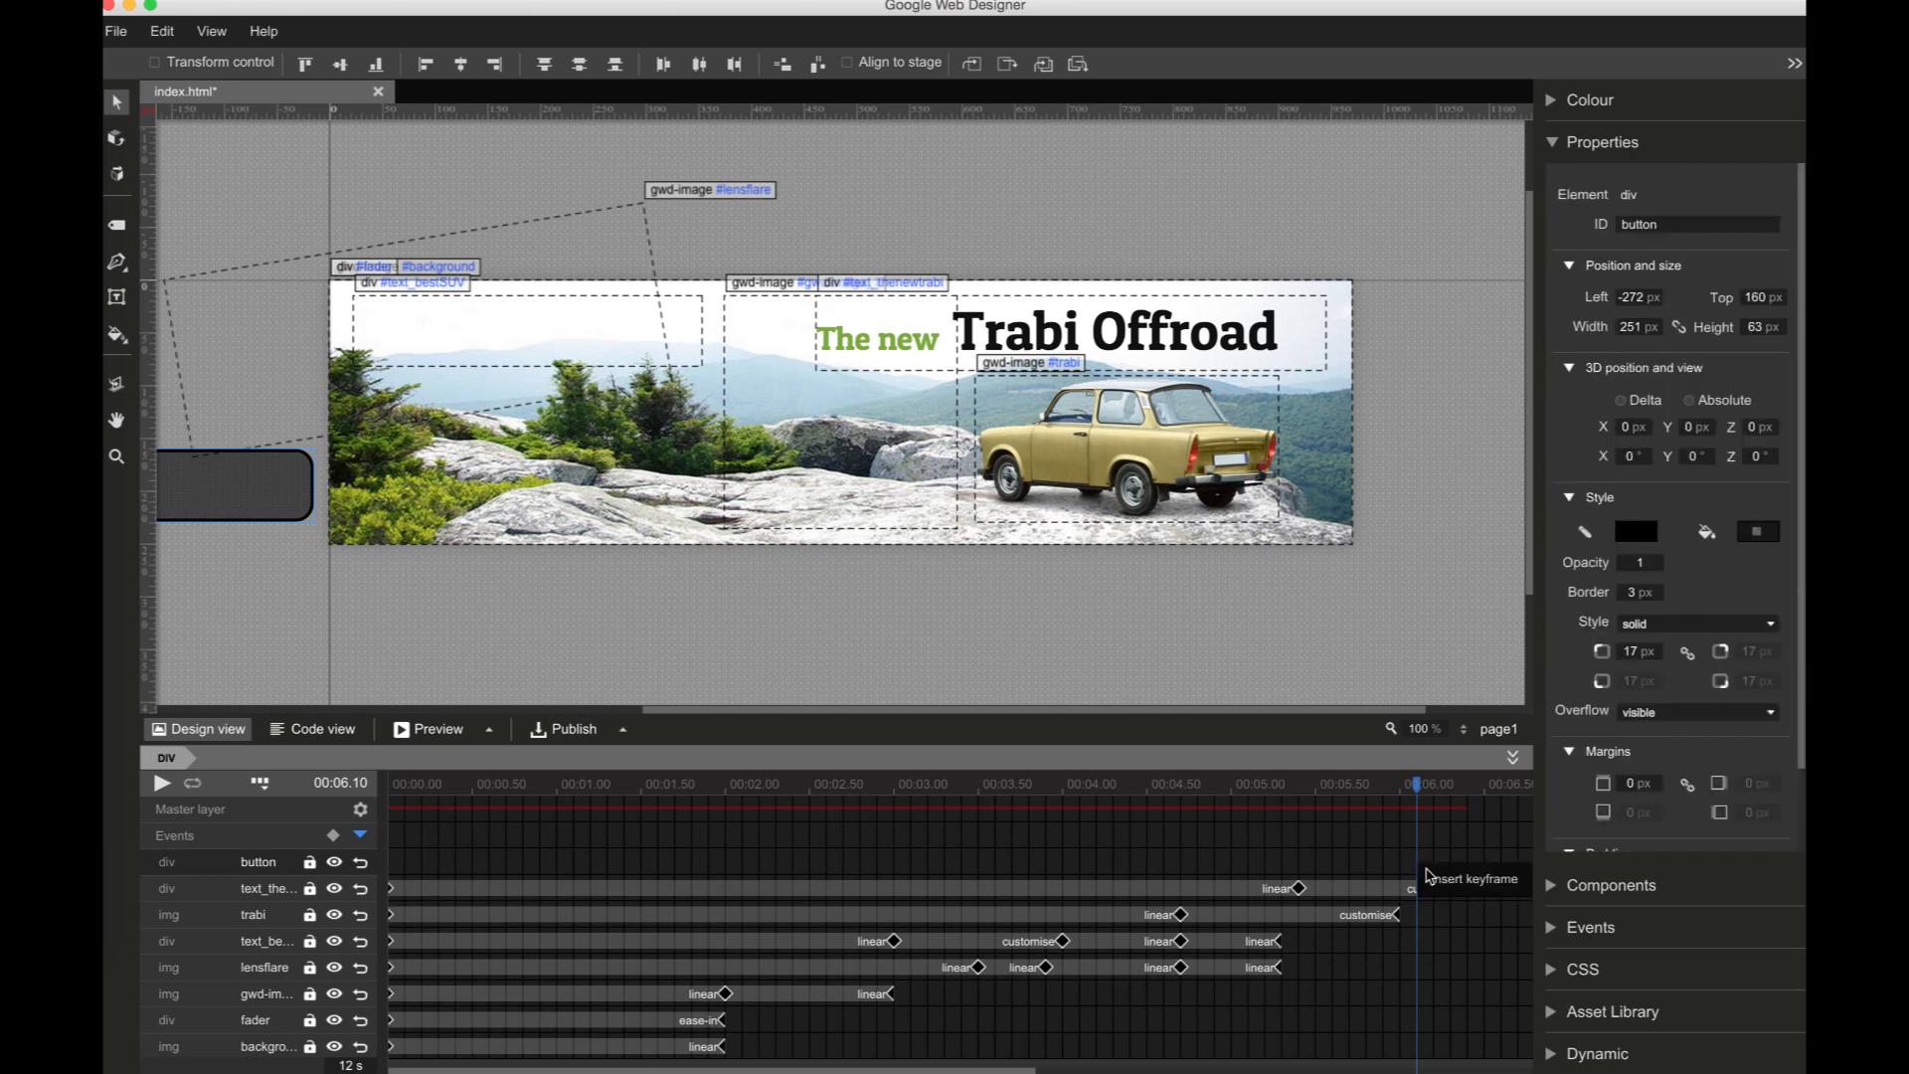
left_click(1435, 881)
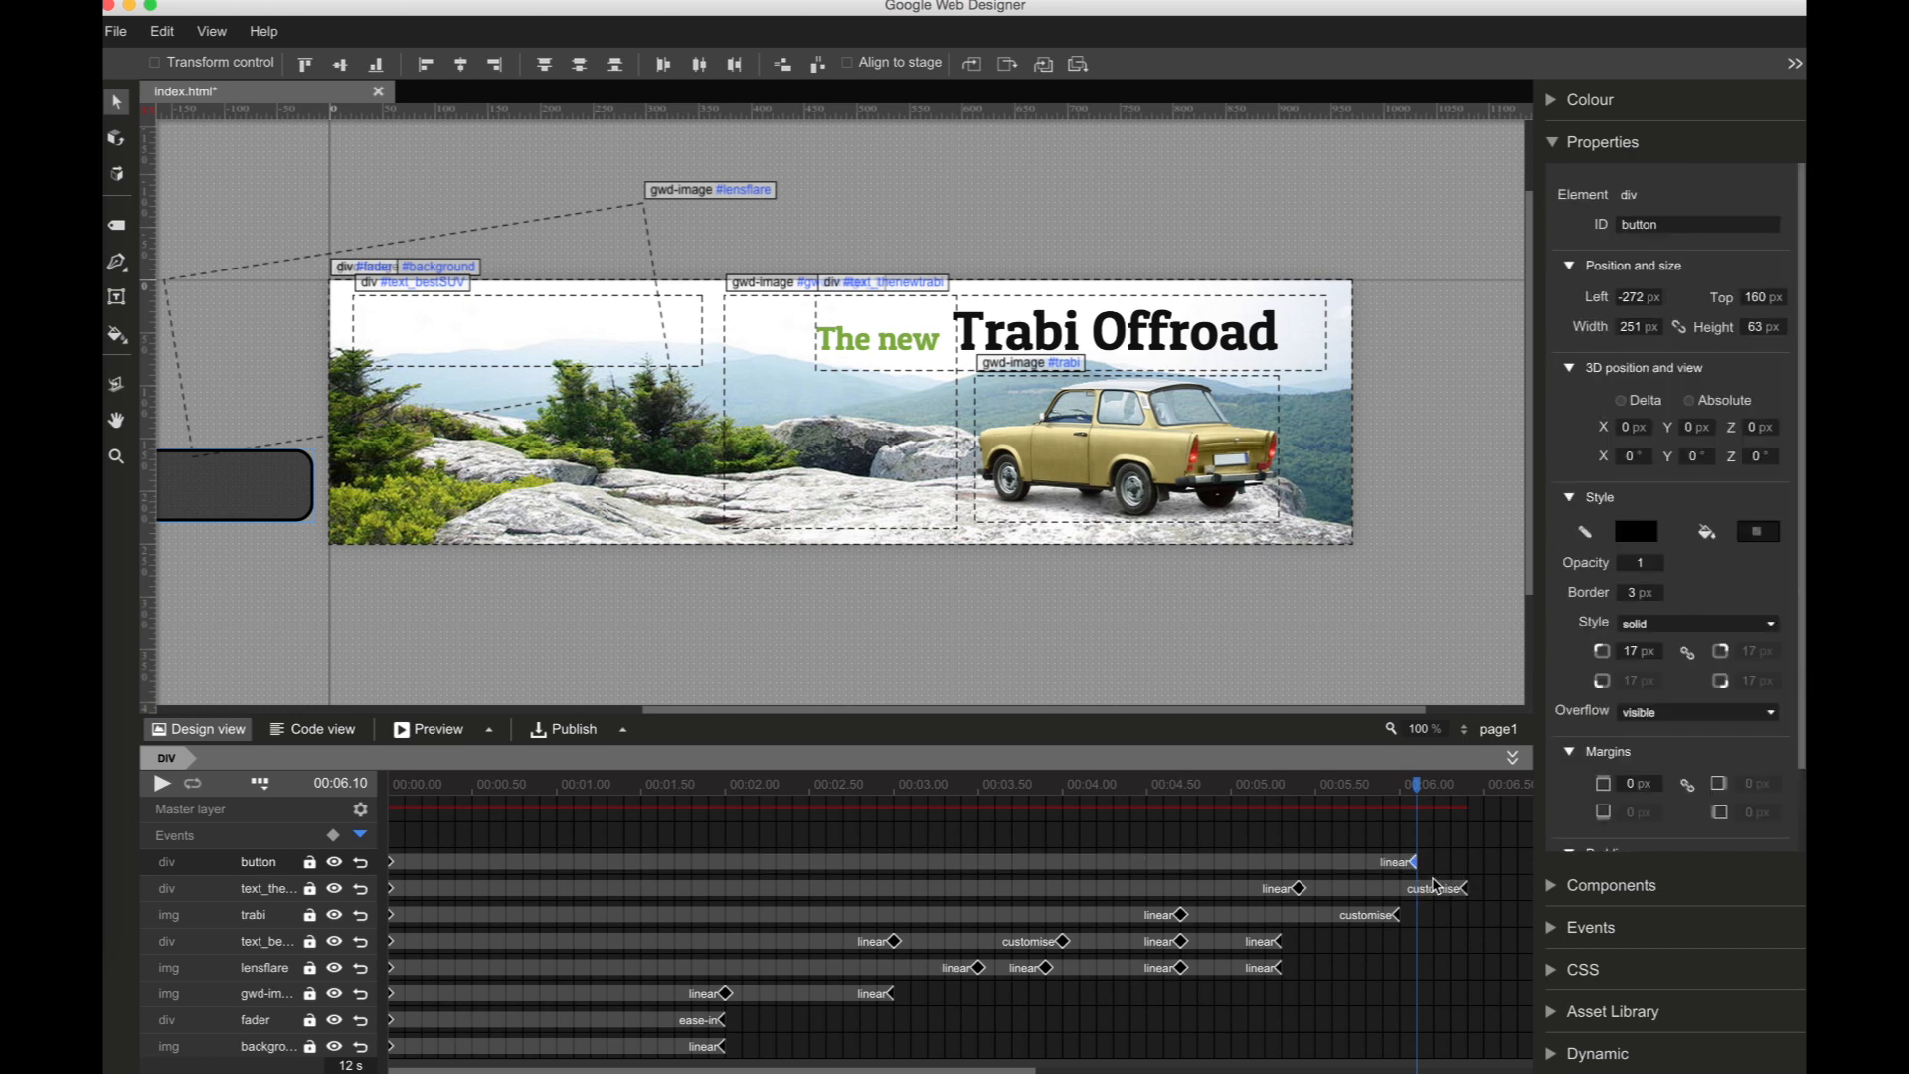
Step: Insert a keyframe on the button layer at 7 s and set the button's 3D X position there to 215 px
scroll(1433, 885, "right", 3)
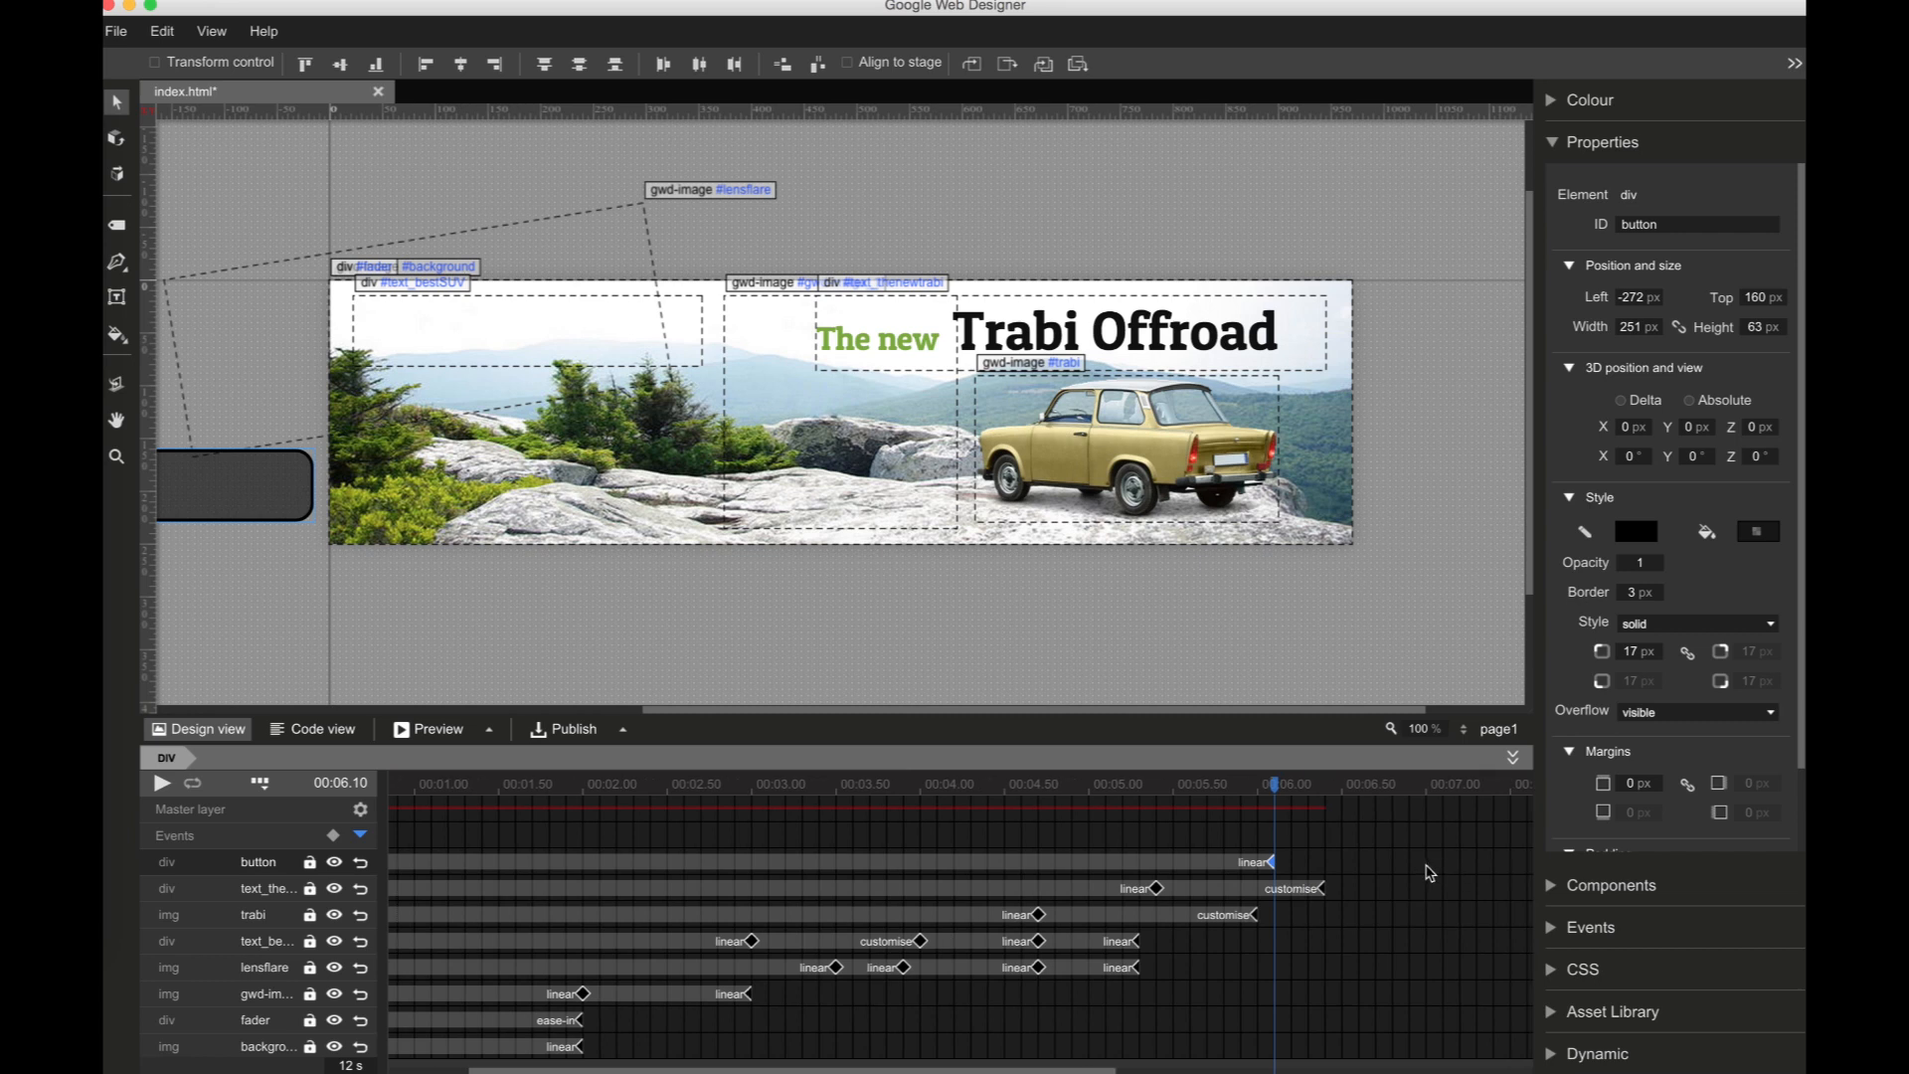
right_click(1430, 873)
left_click(1444, 884)
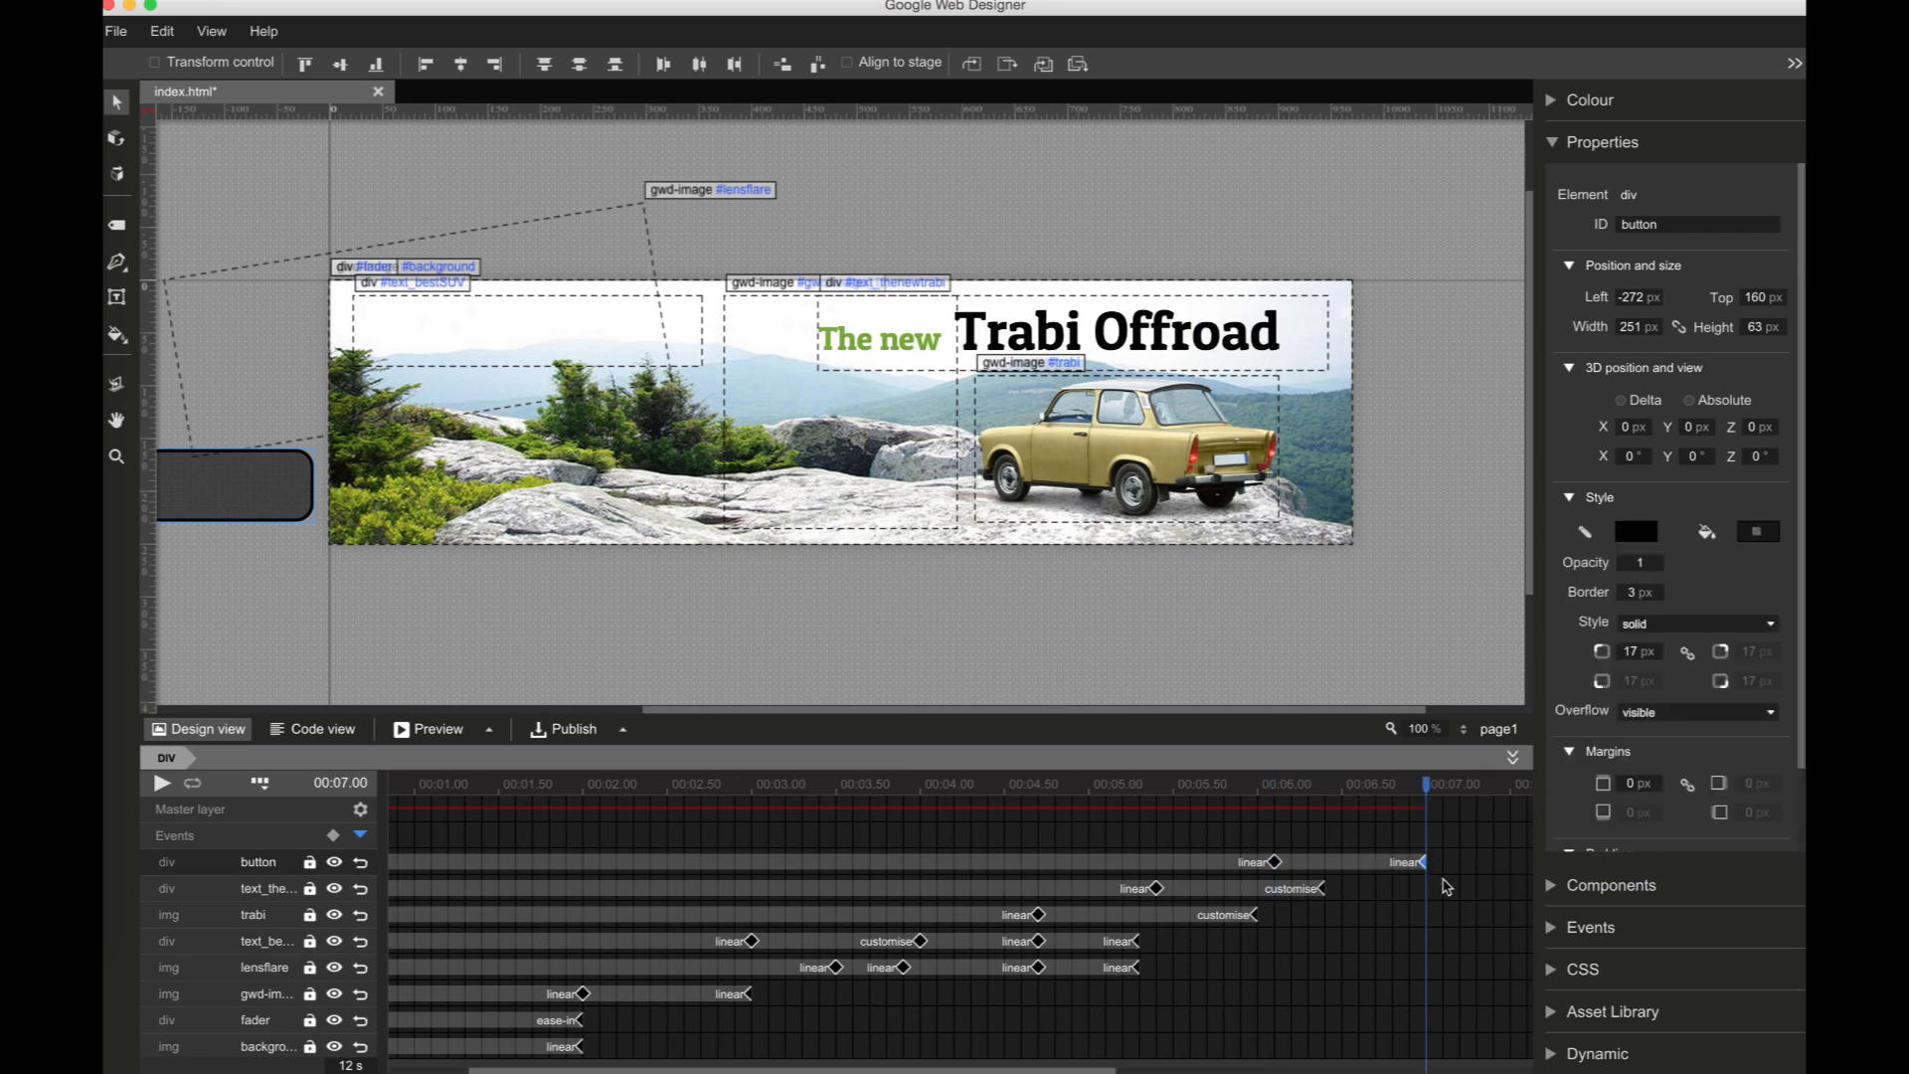
left_click_drag(1628, 435, 1616, 207)
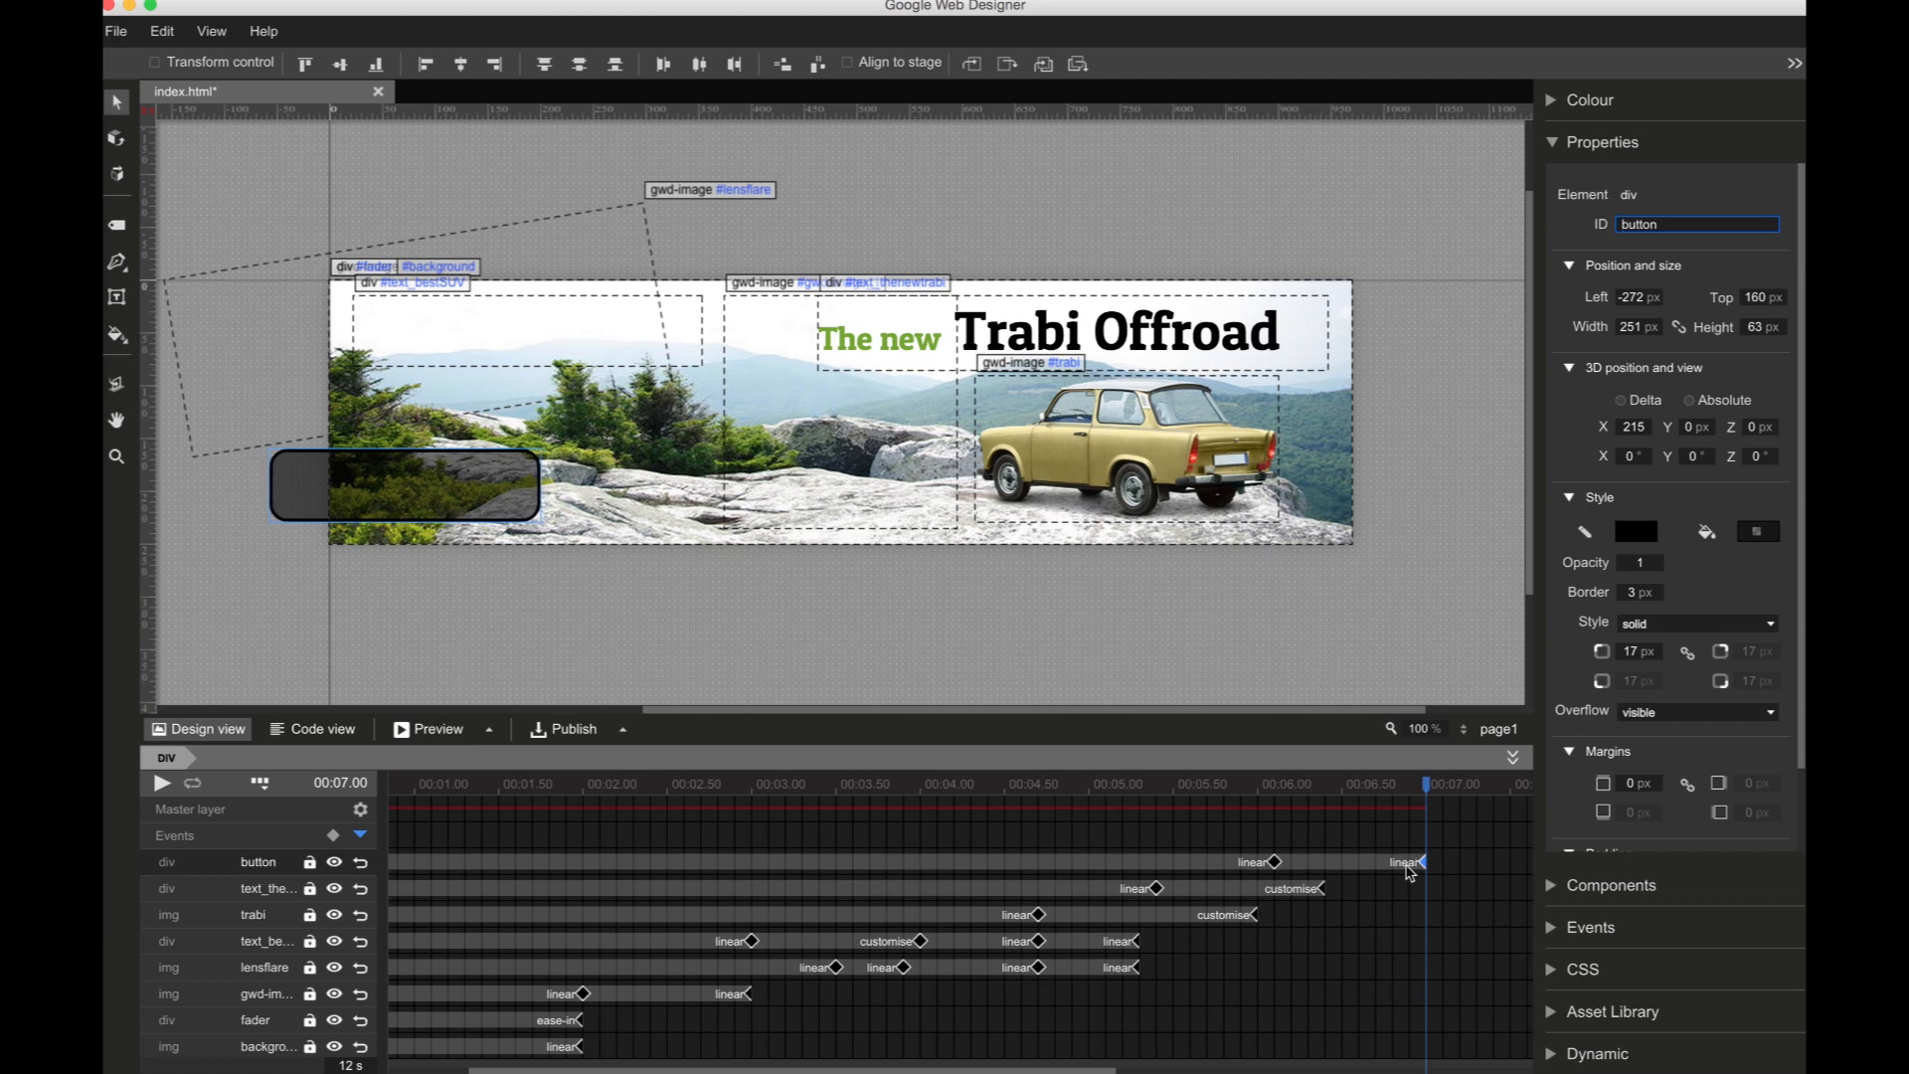
Step: Apply ease-out easing to the button layer's last span, between 6.1 s and 7 s
right_click(1409, 870)
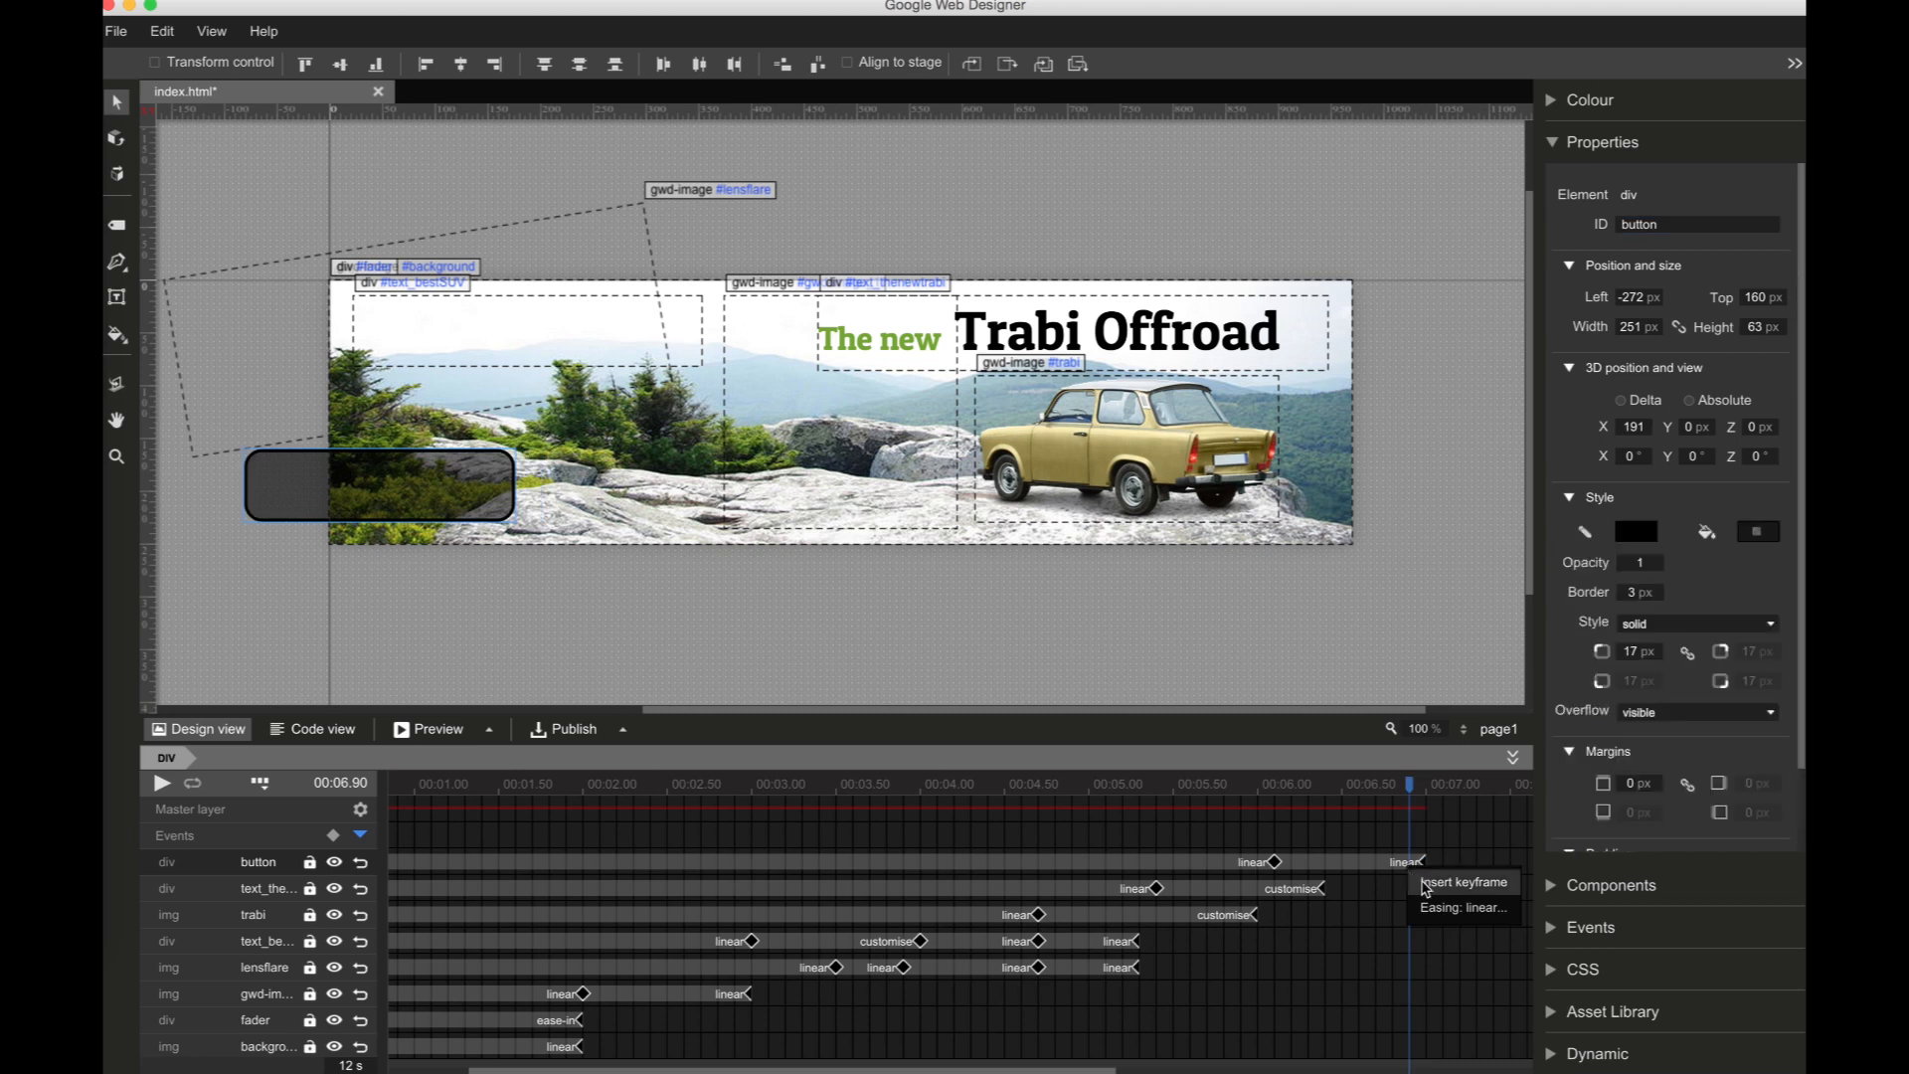
left_click(1436, 908)
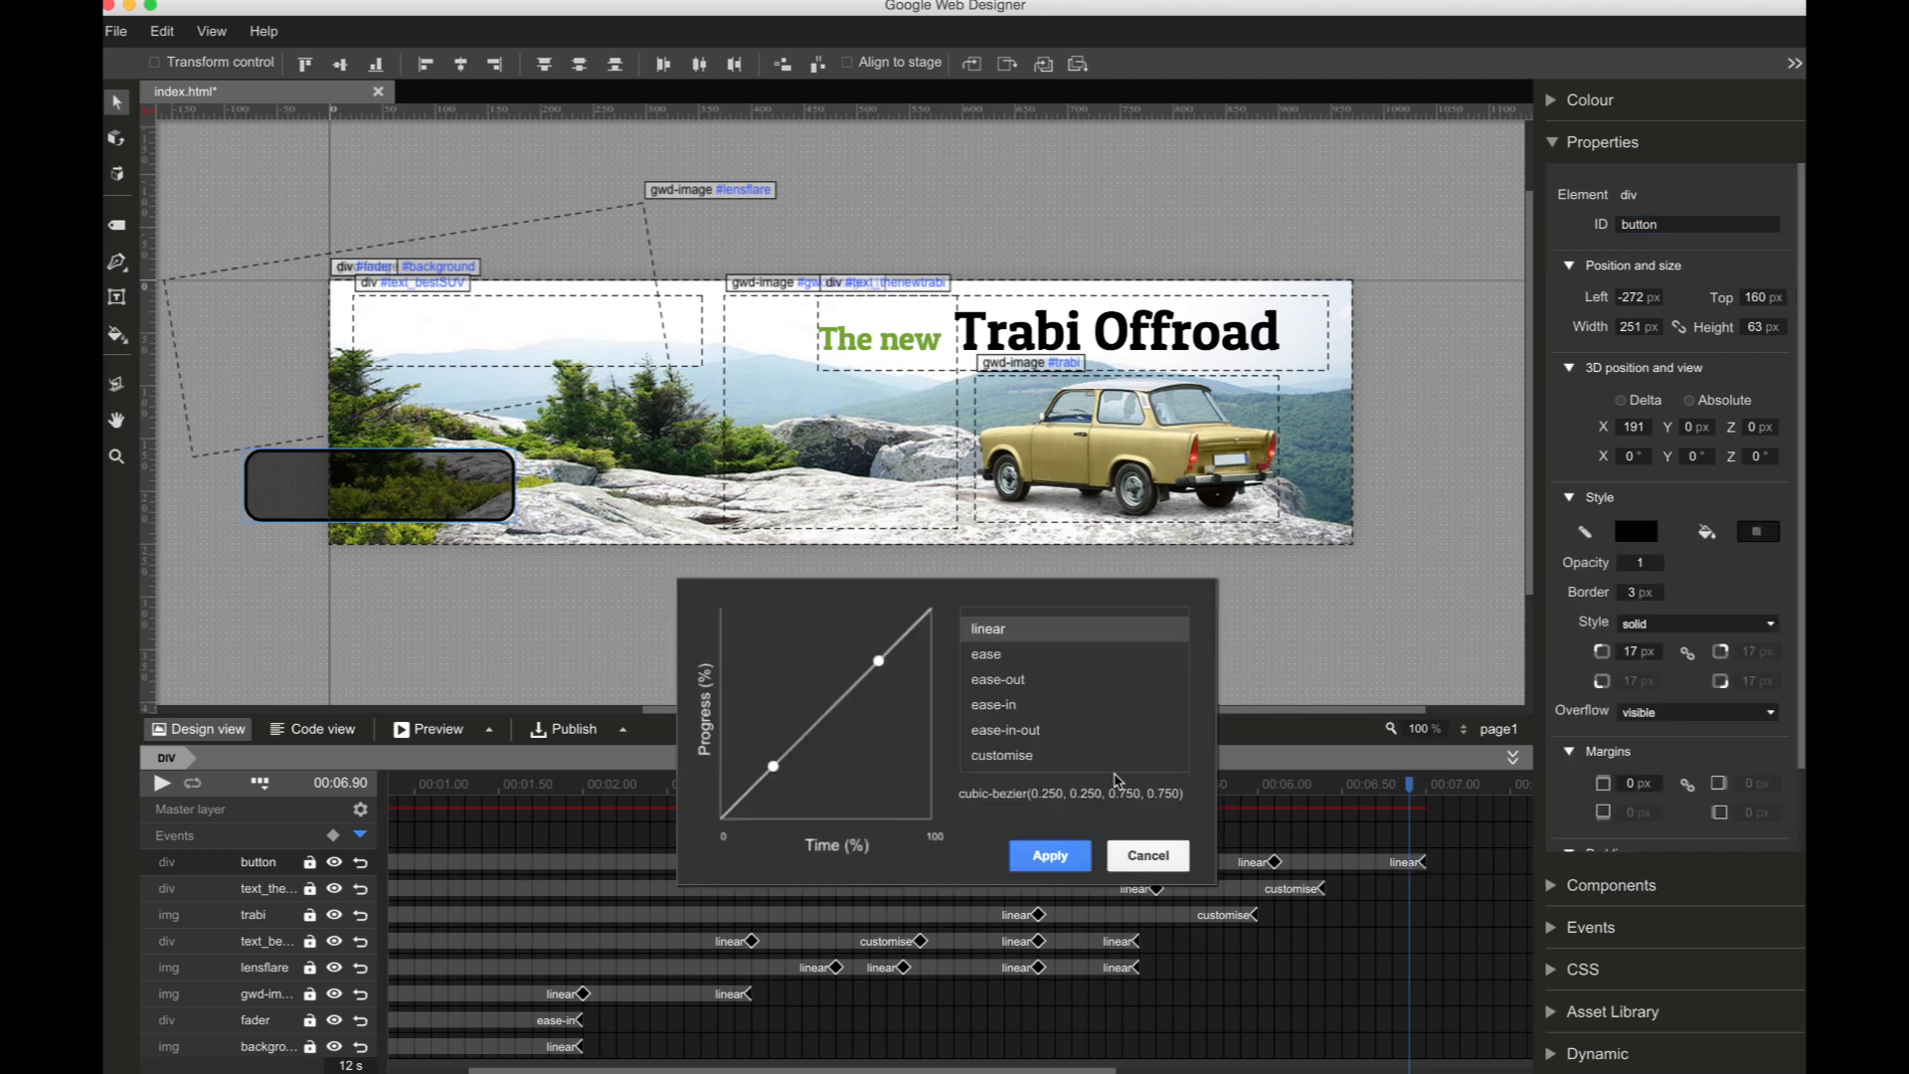
left_click(996, 686)
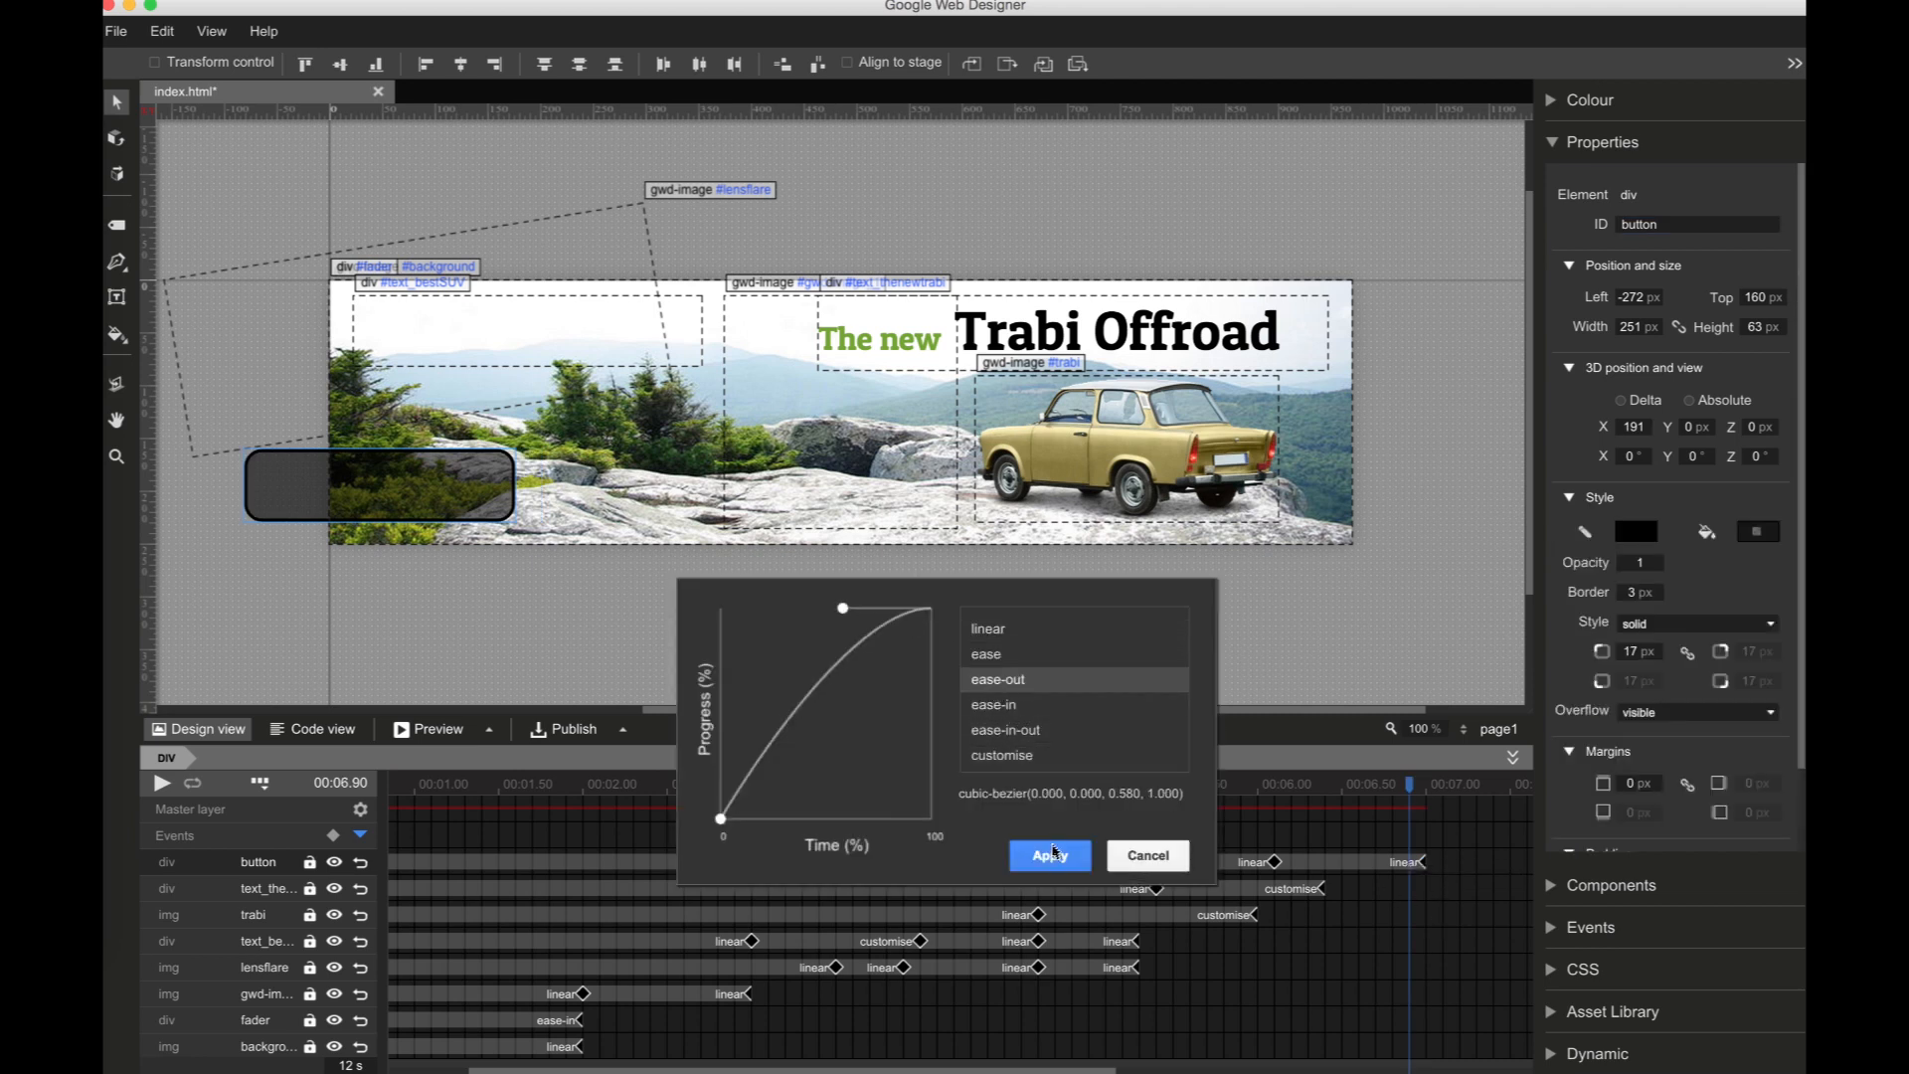
left_click(1056, 861)
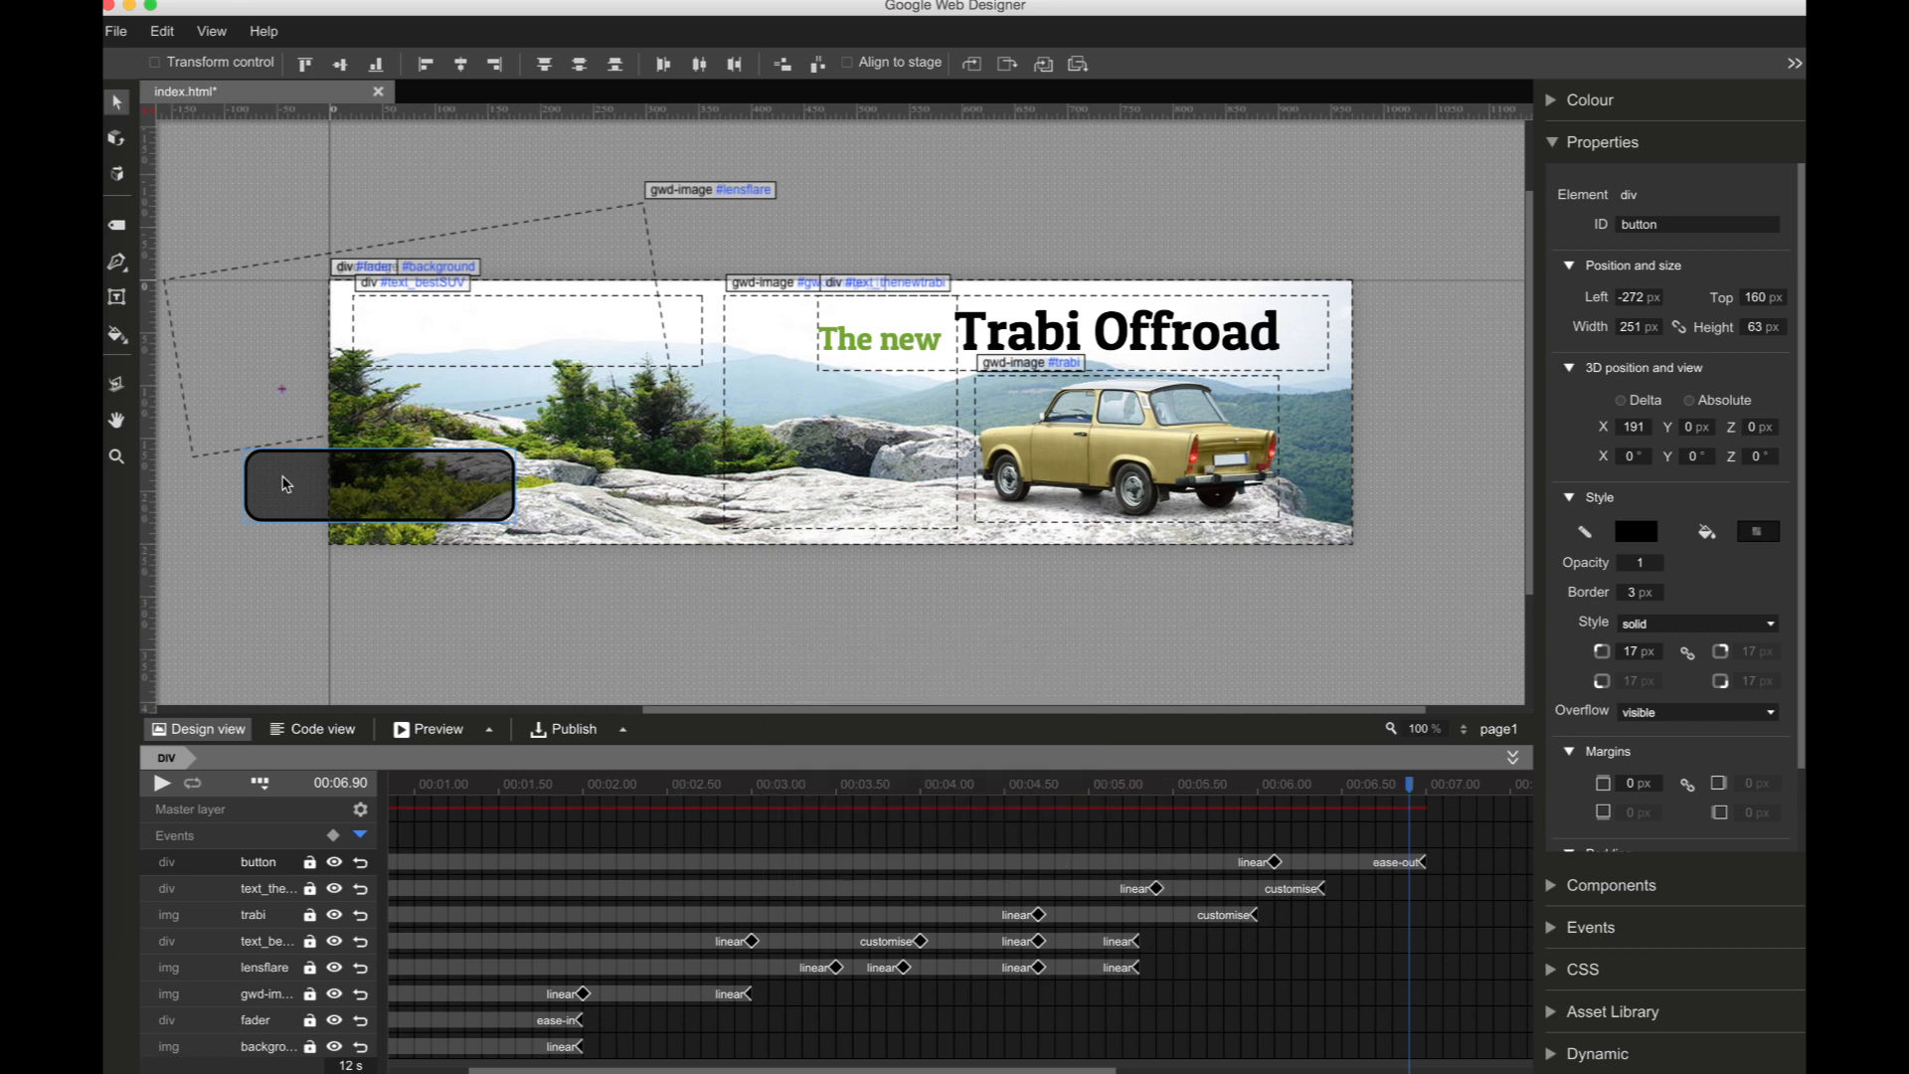
Step: Inside the button div, add a text box about 206 × 46 px reading "Feel the experience"
double_click(285, 486)
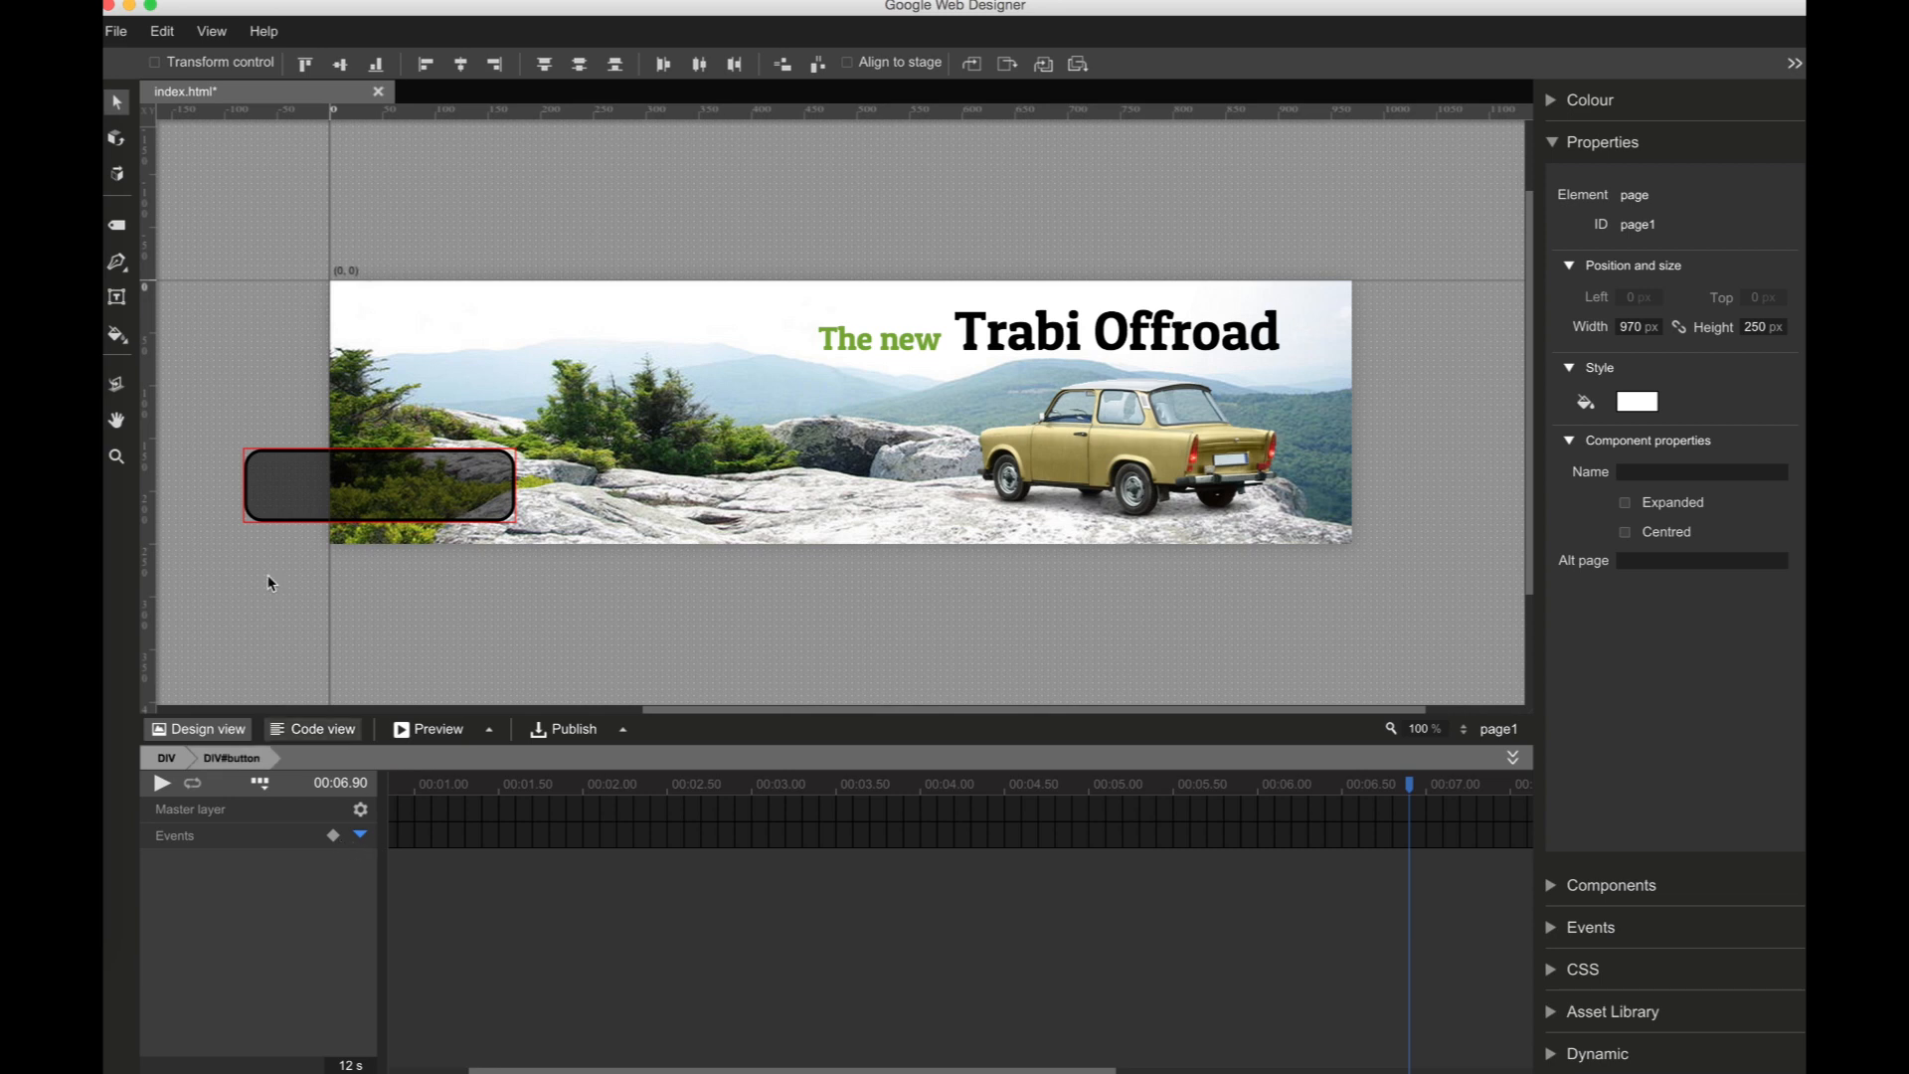
left_click(116, 296)
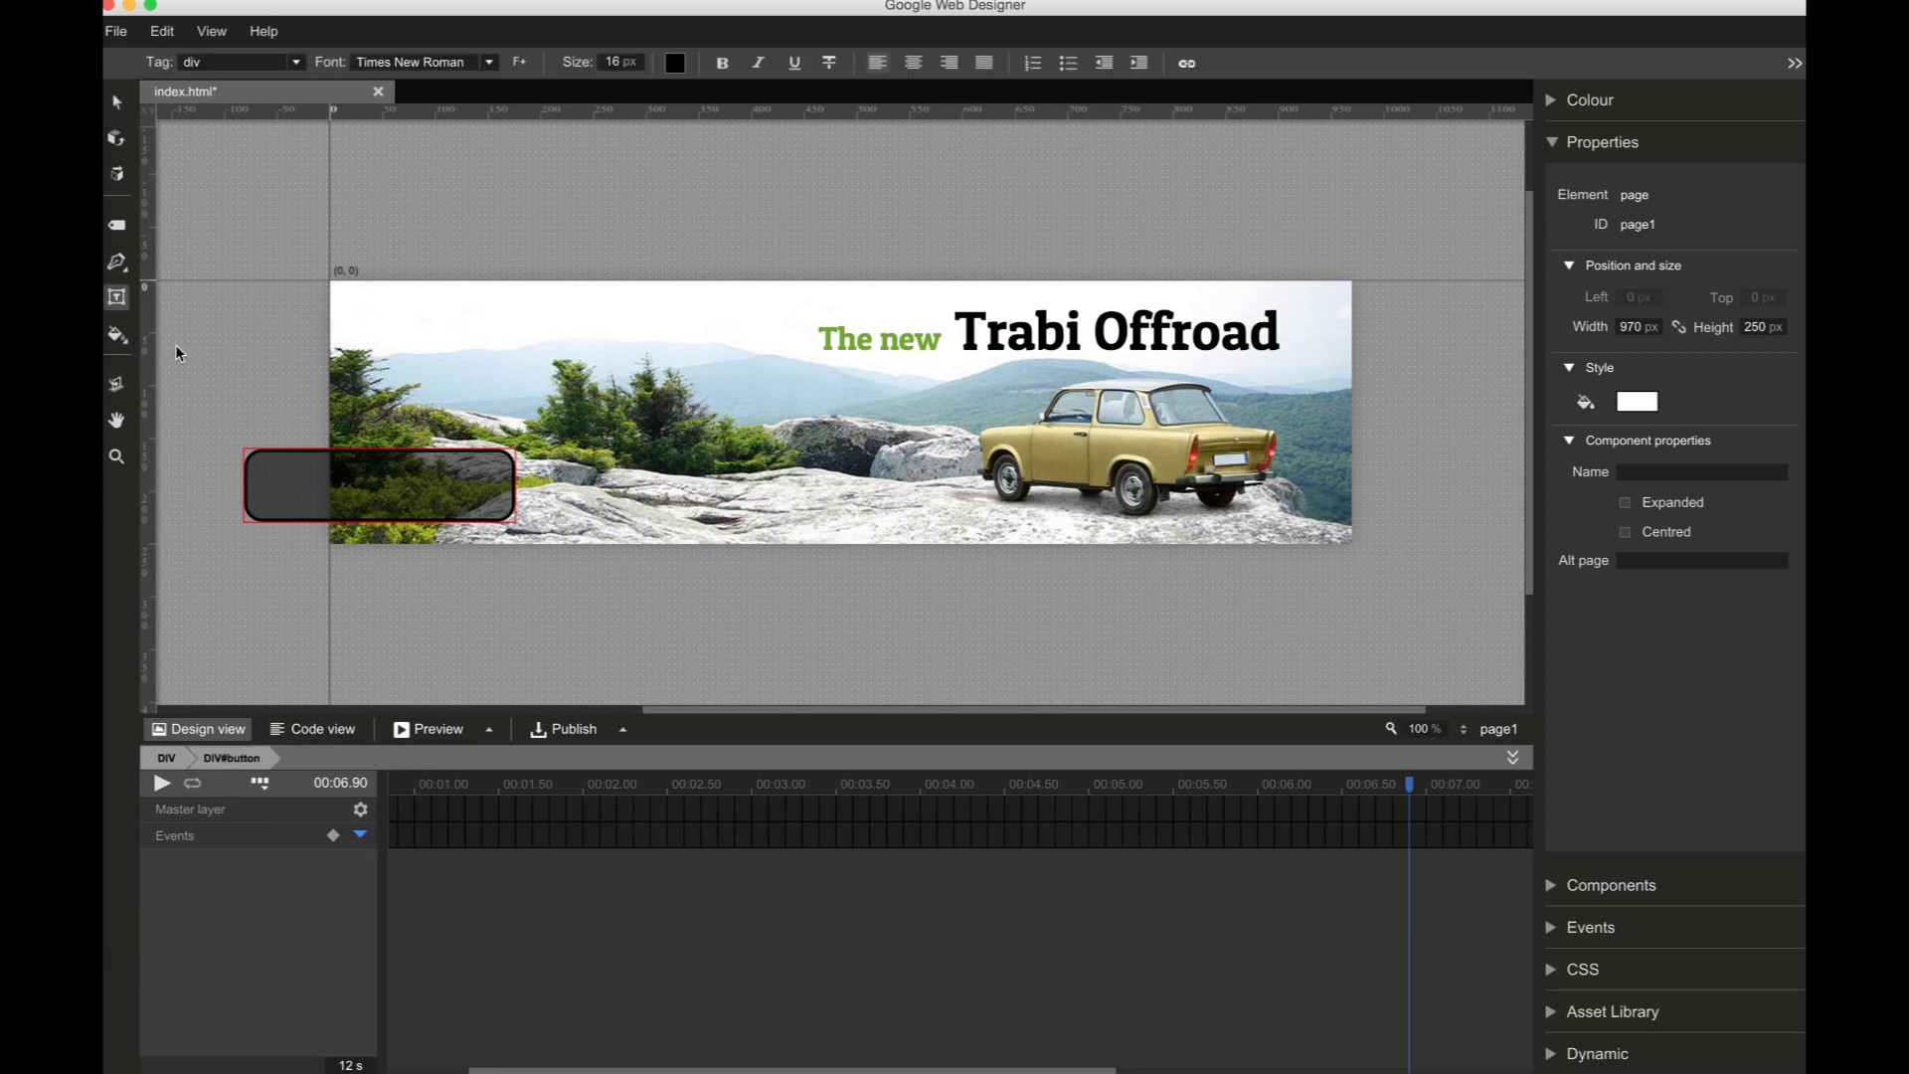
left_click_drag(281, 464, 498, 511)
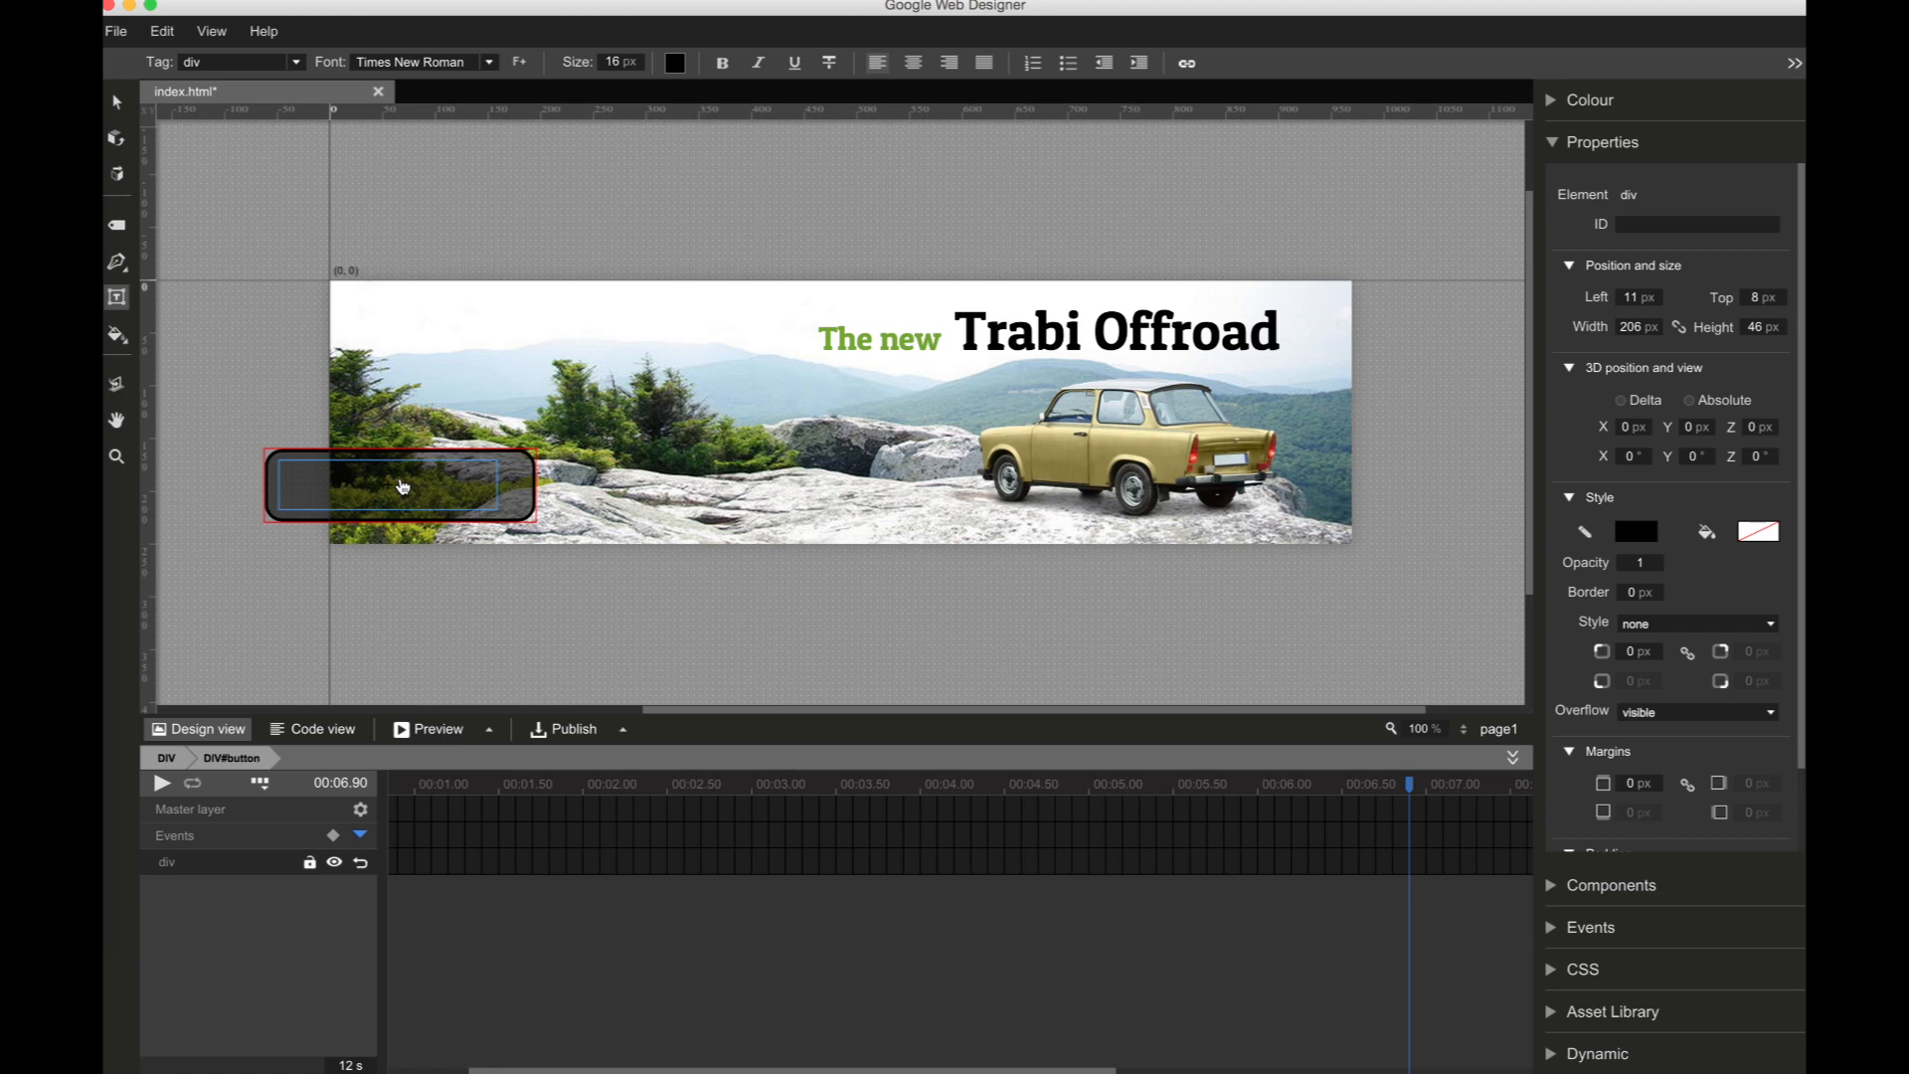
type("F")
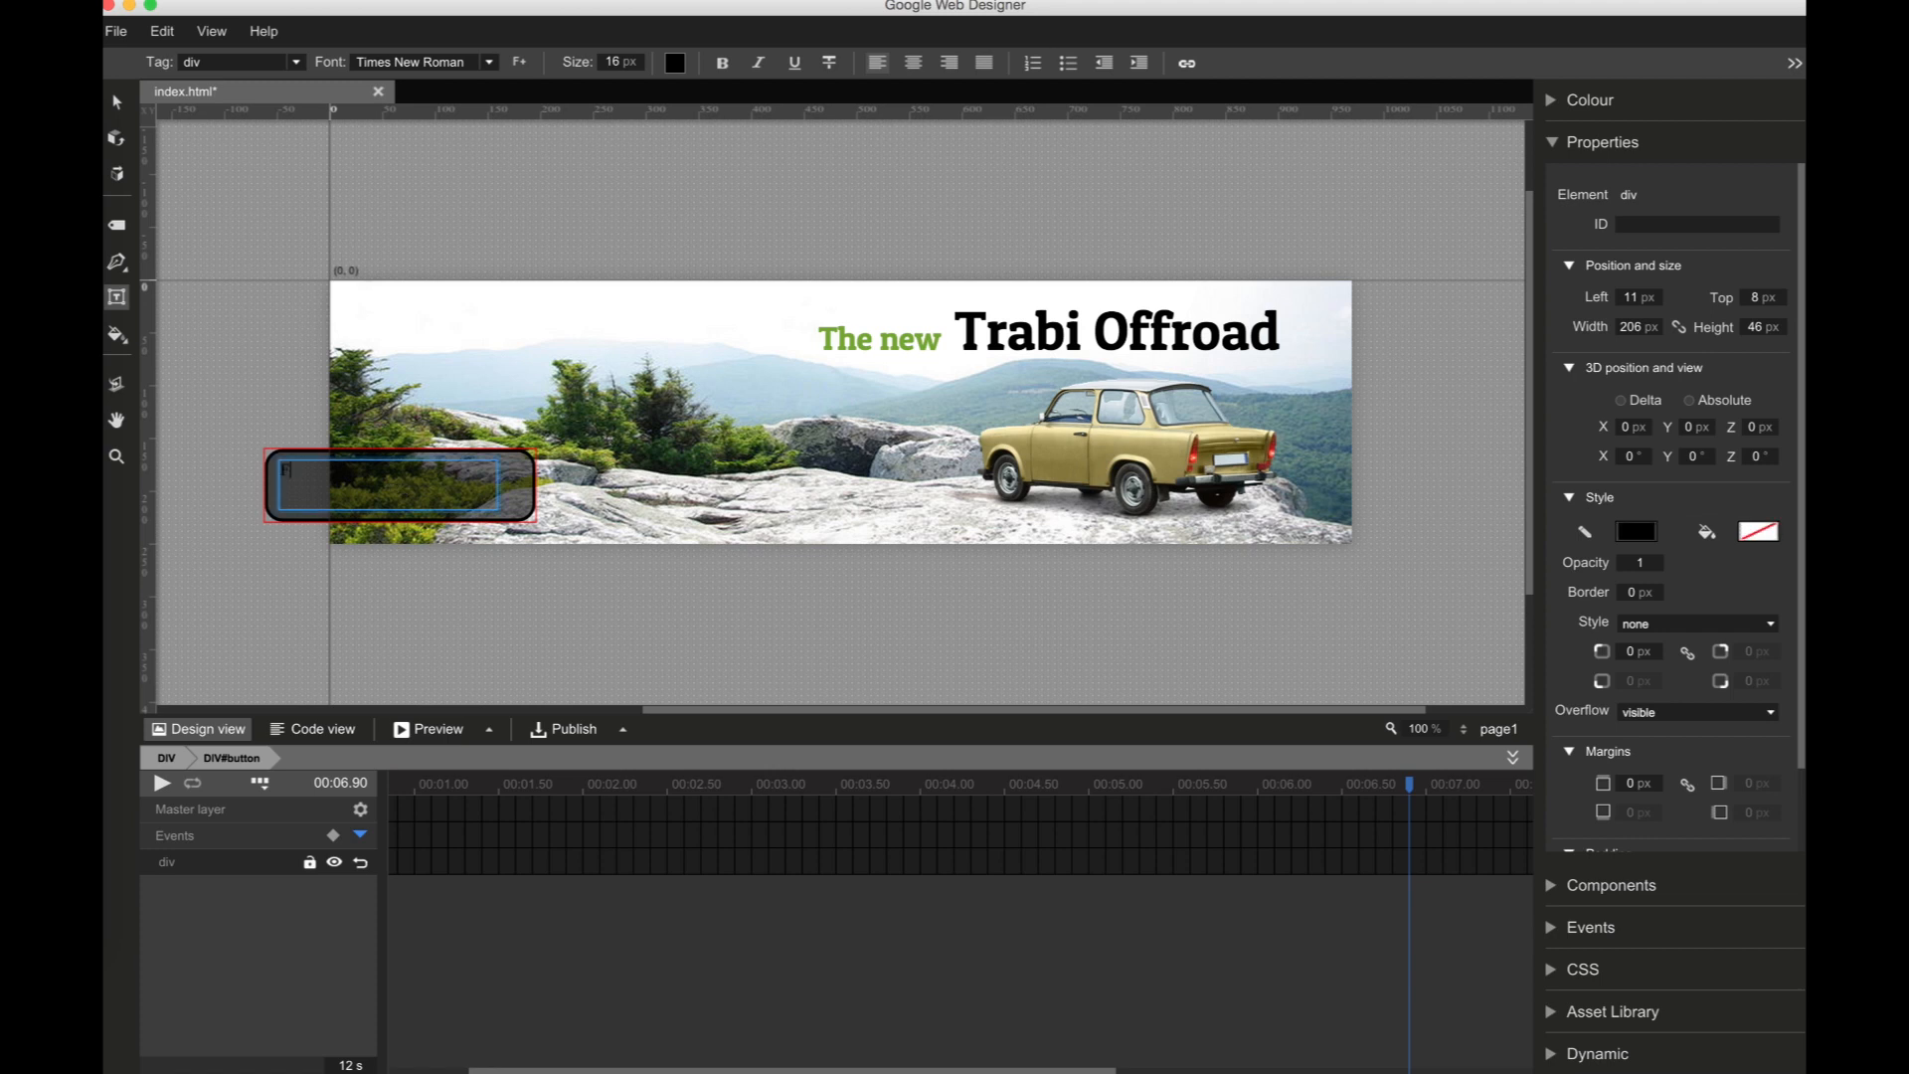
type("oel th")
Step: Select the whole "Feel the experience" text and open the choice of fonts for it
key("shift+Left")
key("shift+Left")
key("shift+Left")
key("shift+Left")
key("shift+Left")
key("shift+Left")
key("shift+Left")
key("shift+Left")
key("shift+Left")
key("shift+Left")
key("shift+Left")
key("shift+Left")
key("shift+Left")
key("shift+Left")
key("shift+Left")
key("shift+Left")
key("shift+Left")
key("shift+Left")
key("shift+Left")
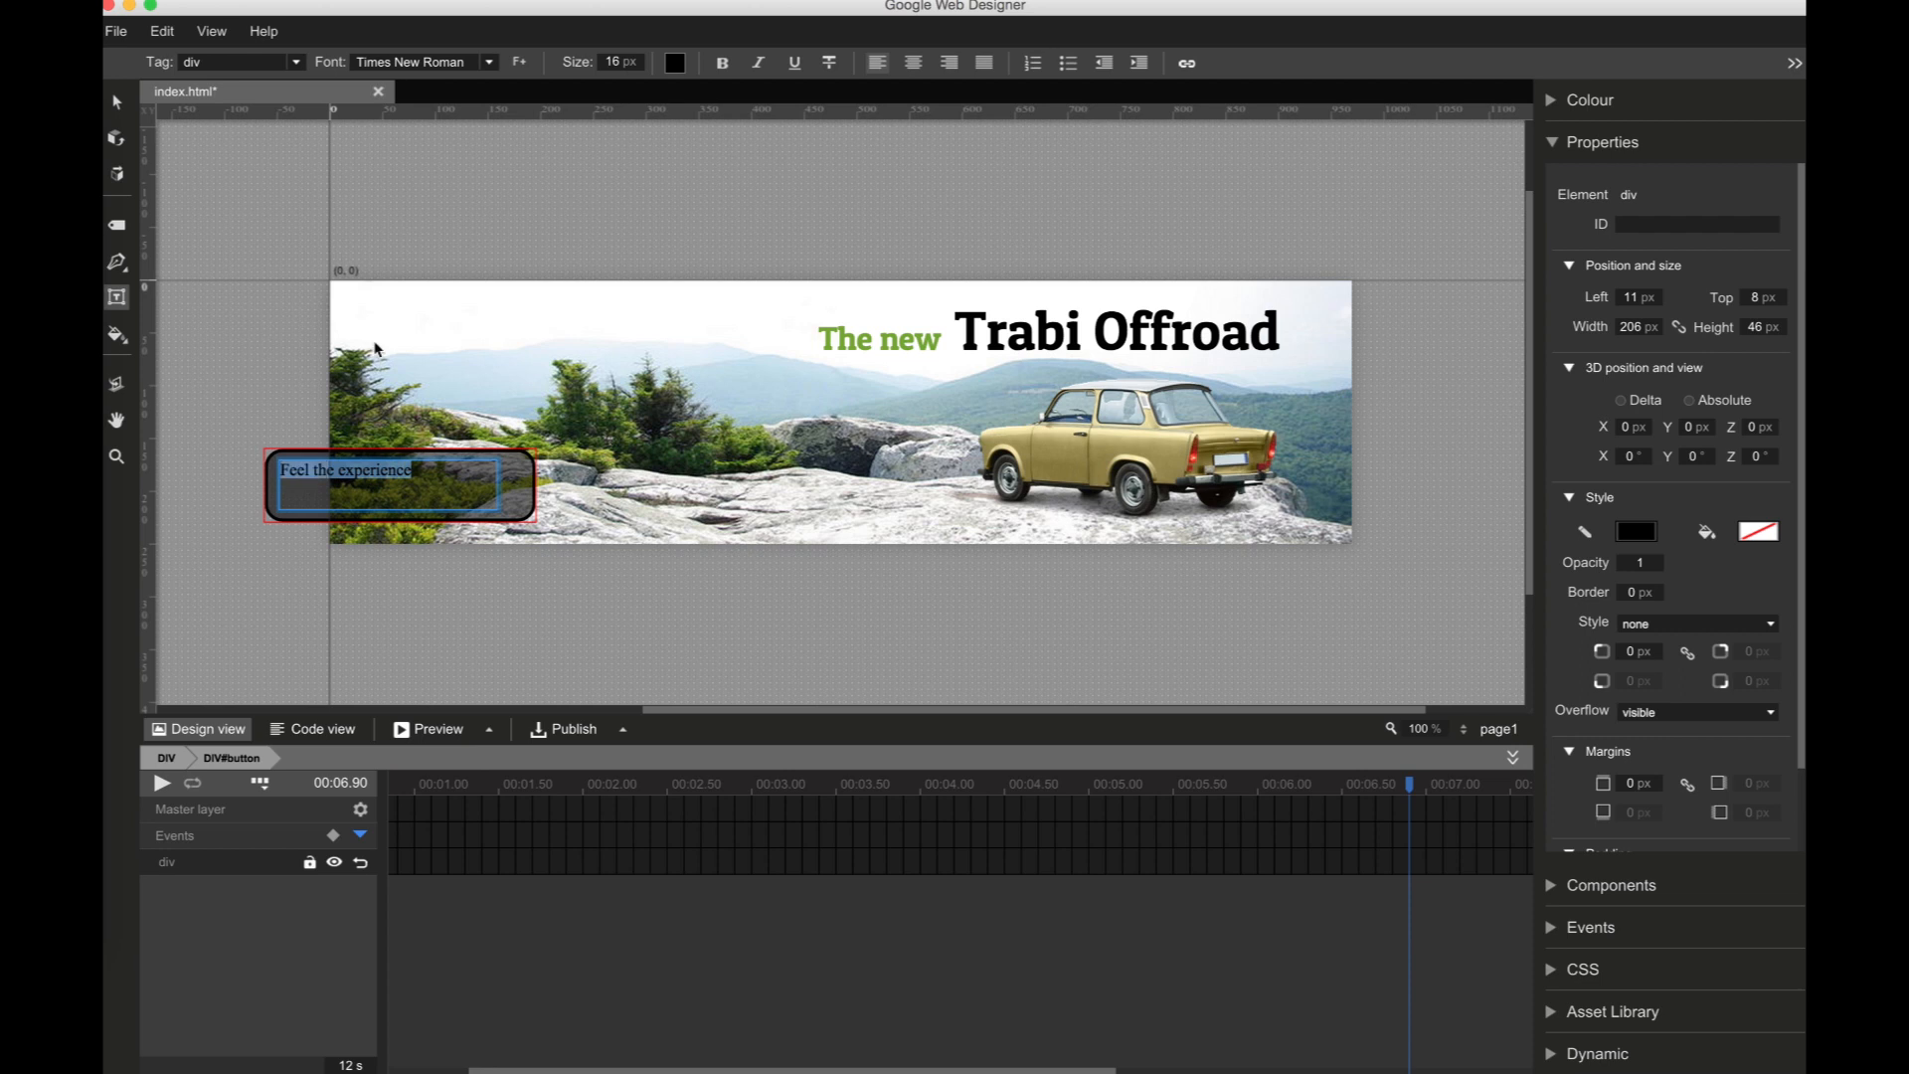
left_click(489, 63)
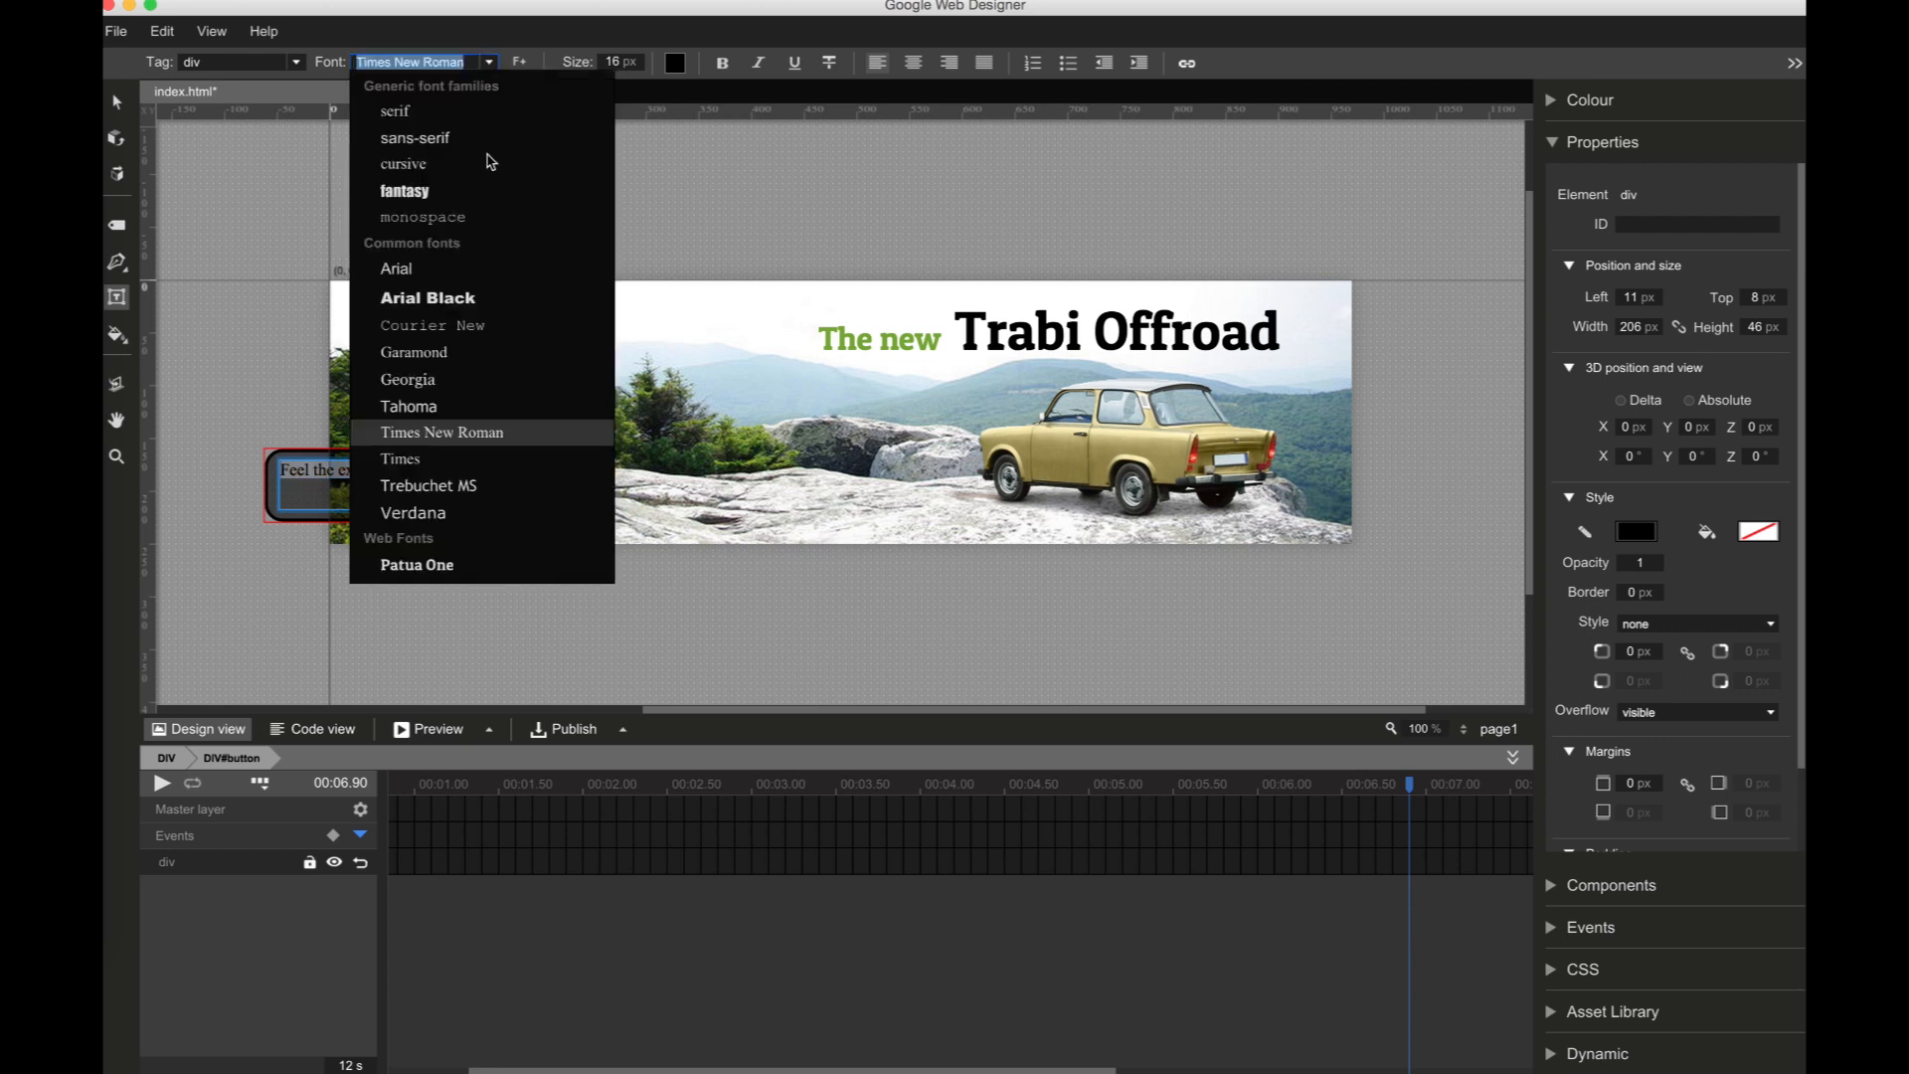
Step: Set the "Feel the experience" button text in the Patua One font and colour it green, 60A61A
left_click(416, 564)
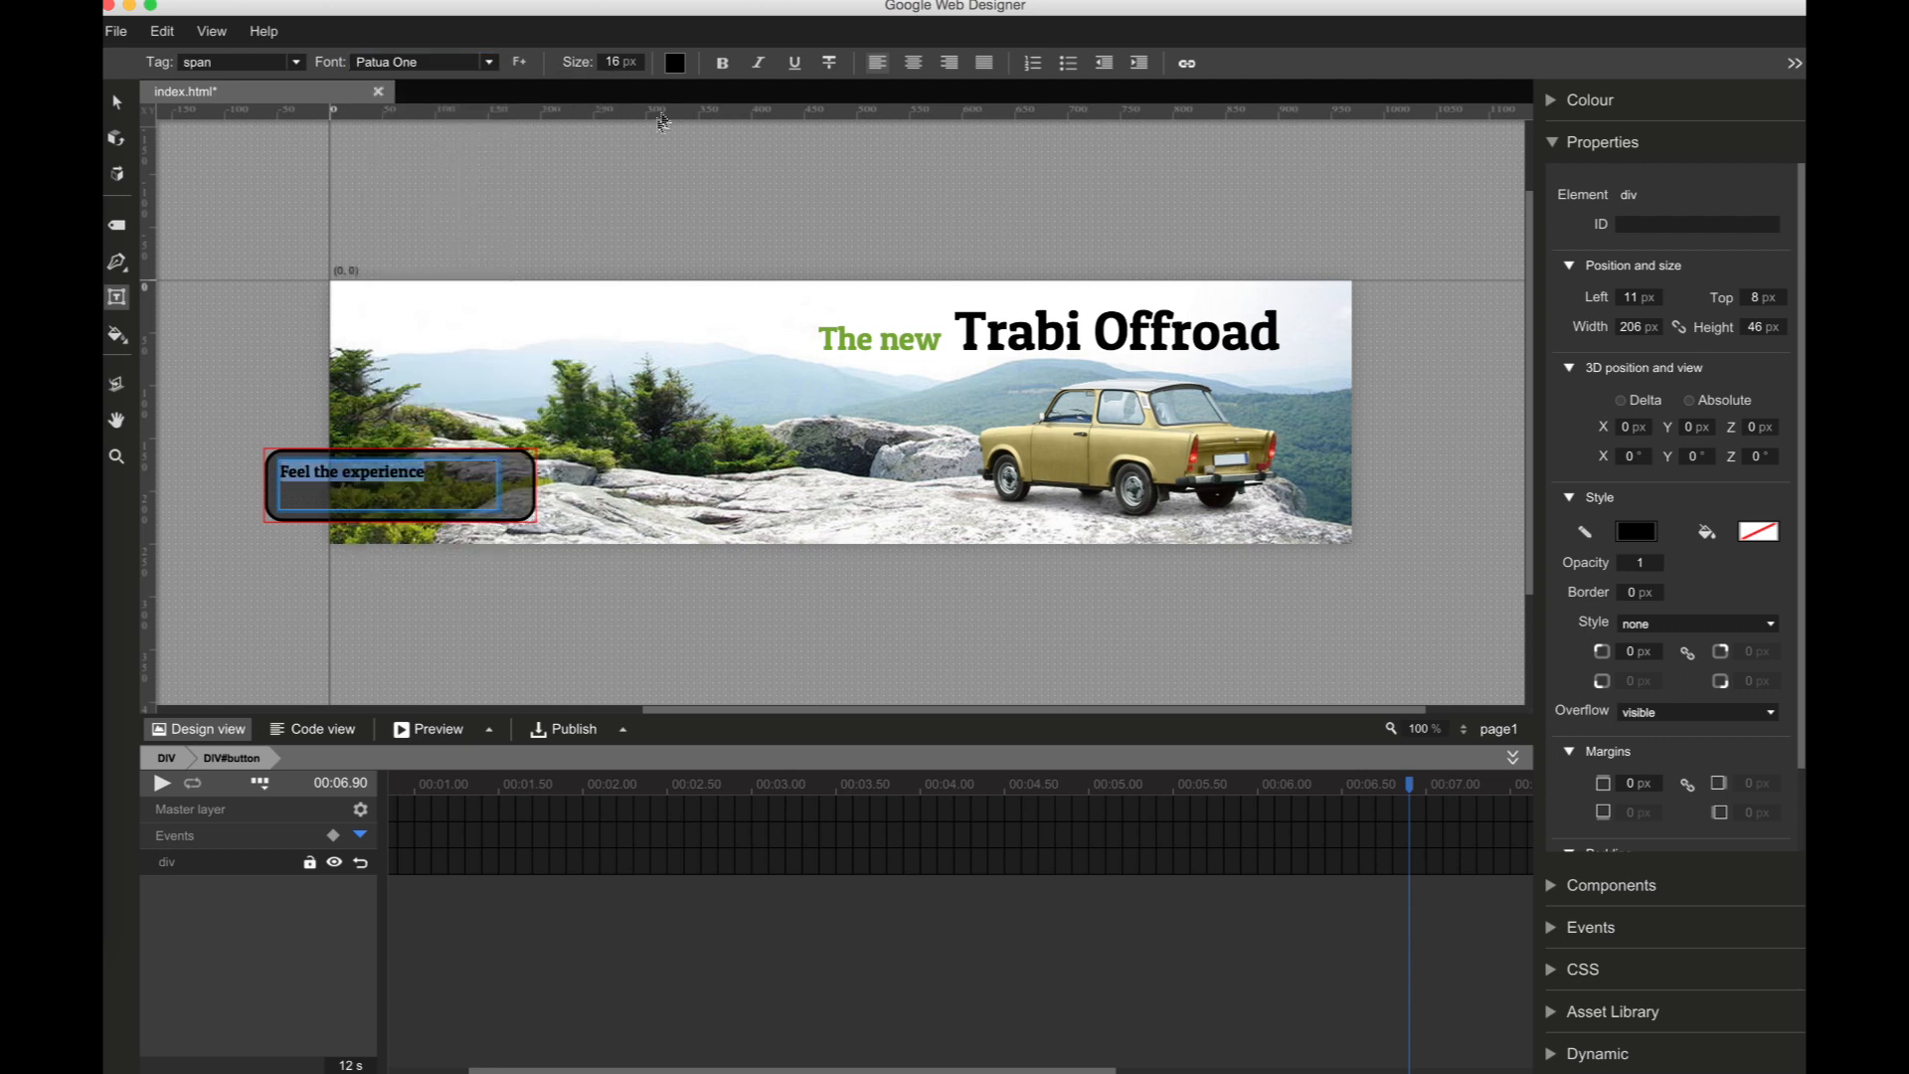
left_click(677, 64)
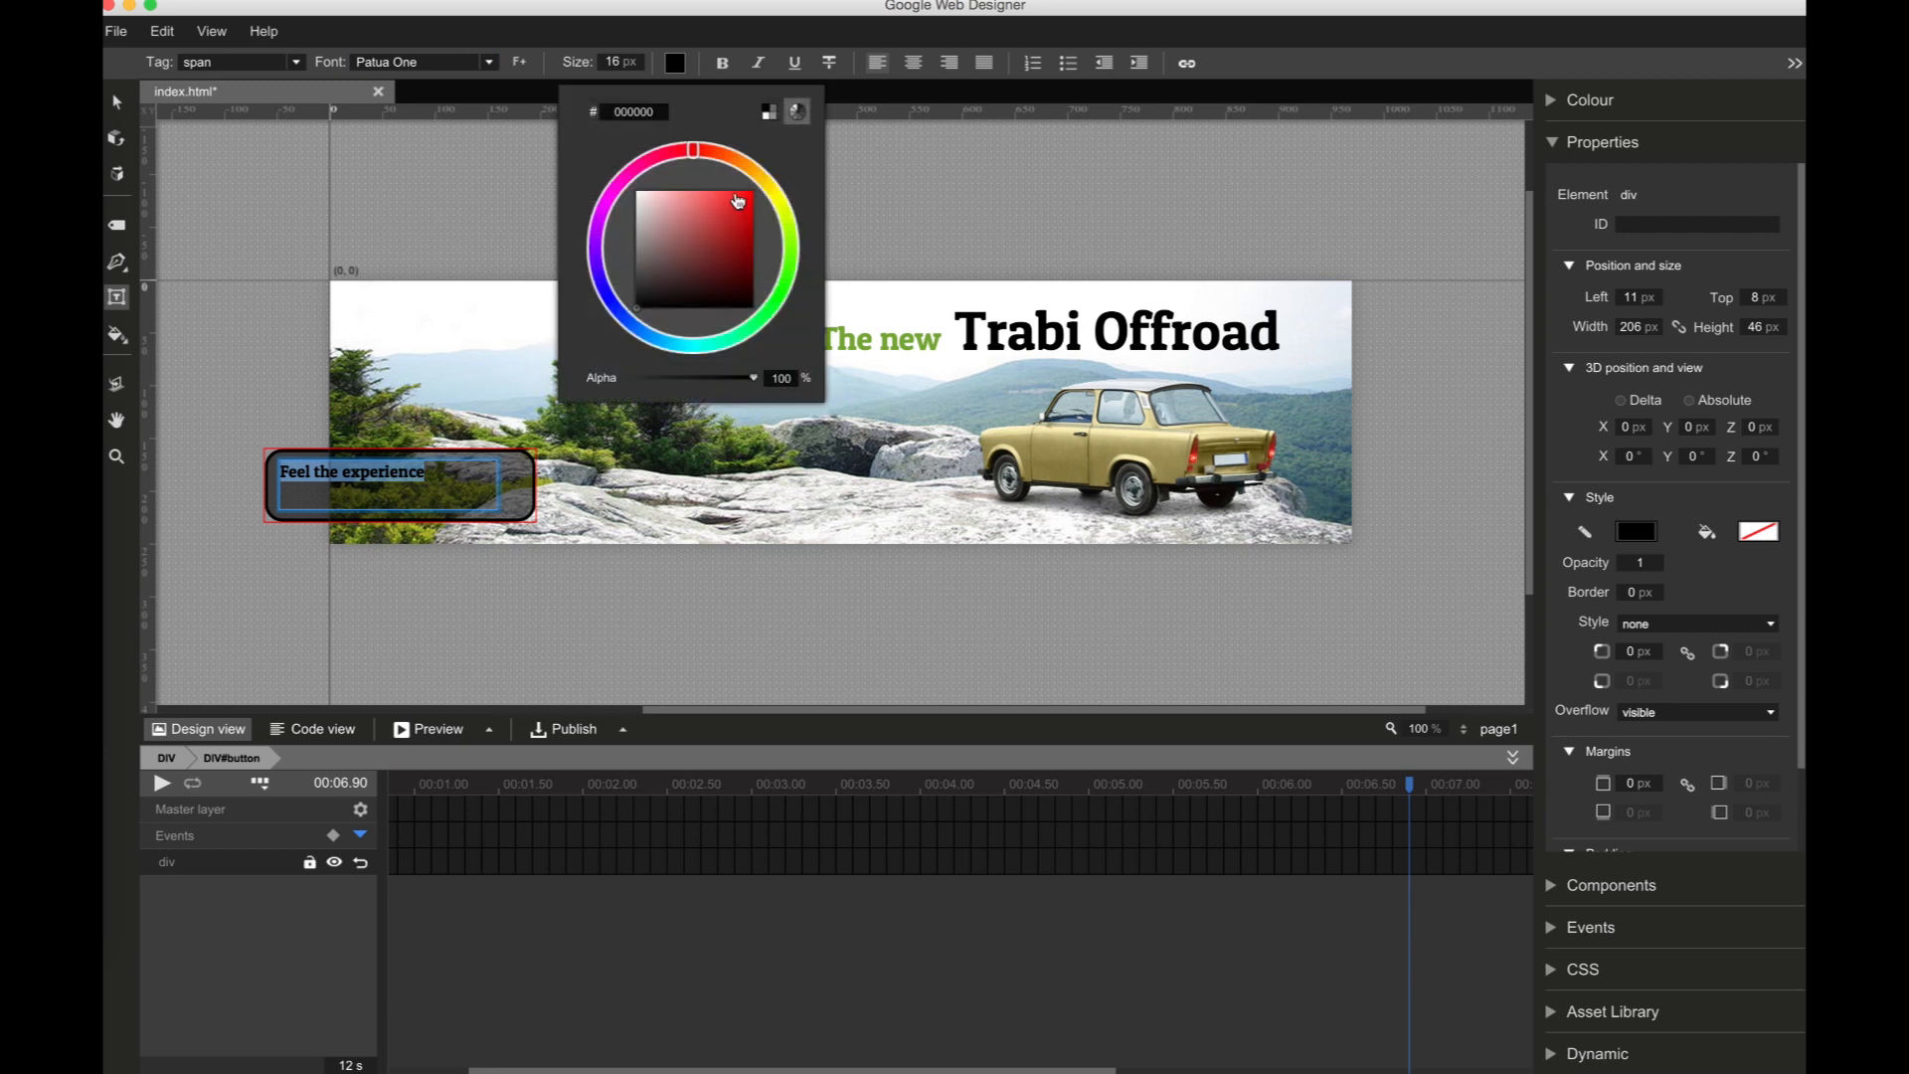
left_click(793, 249)
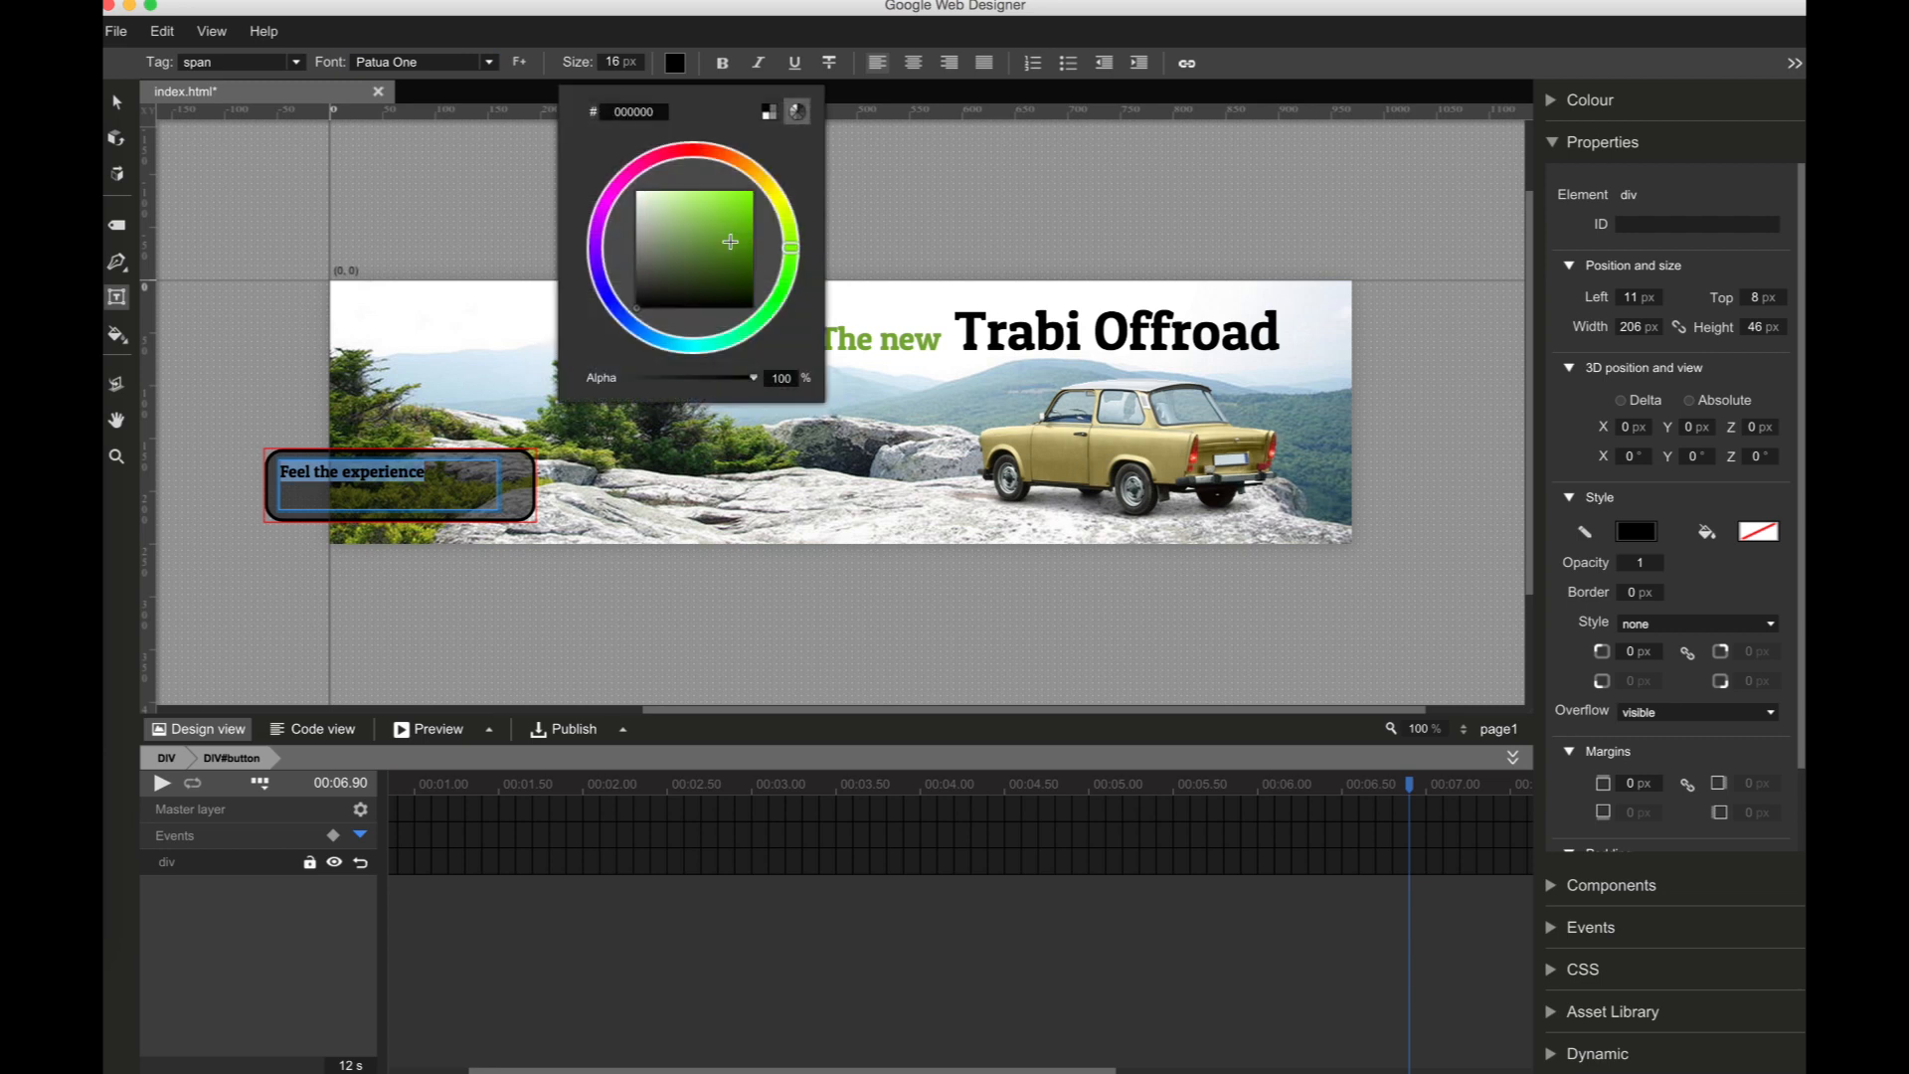
left_click(717, 241)
left_click(729, 243)
left_click(734, 244)
left_click(735, 231)
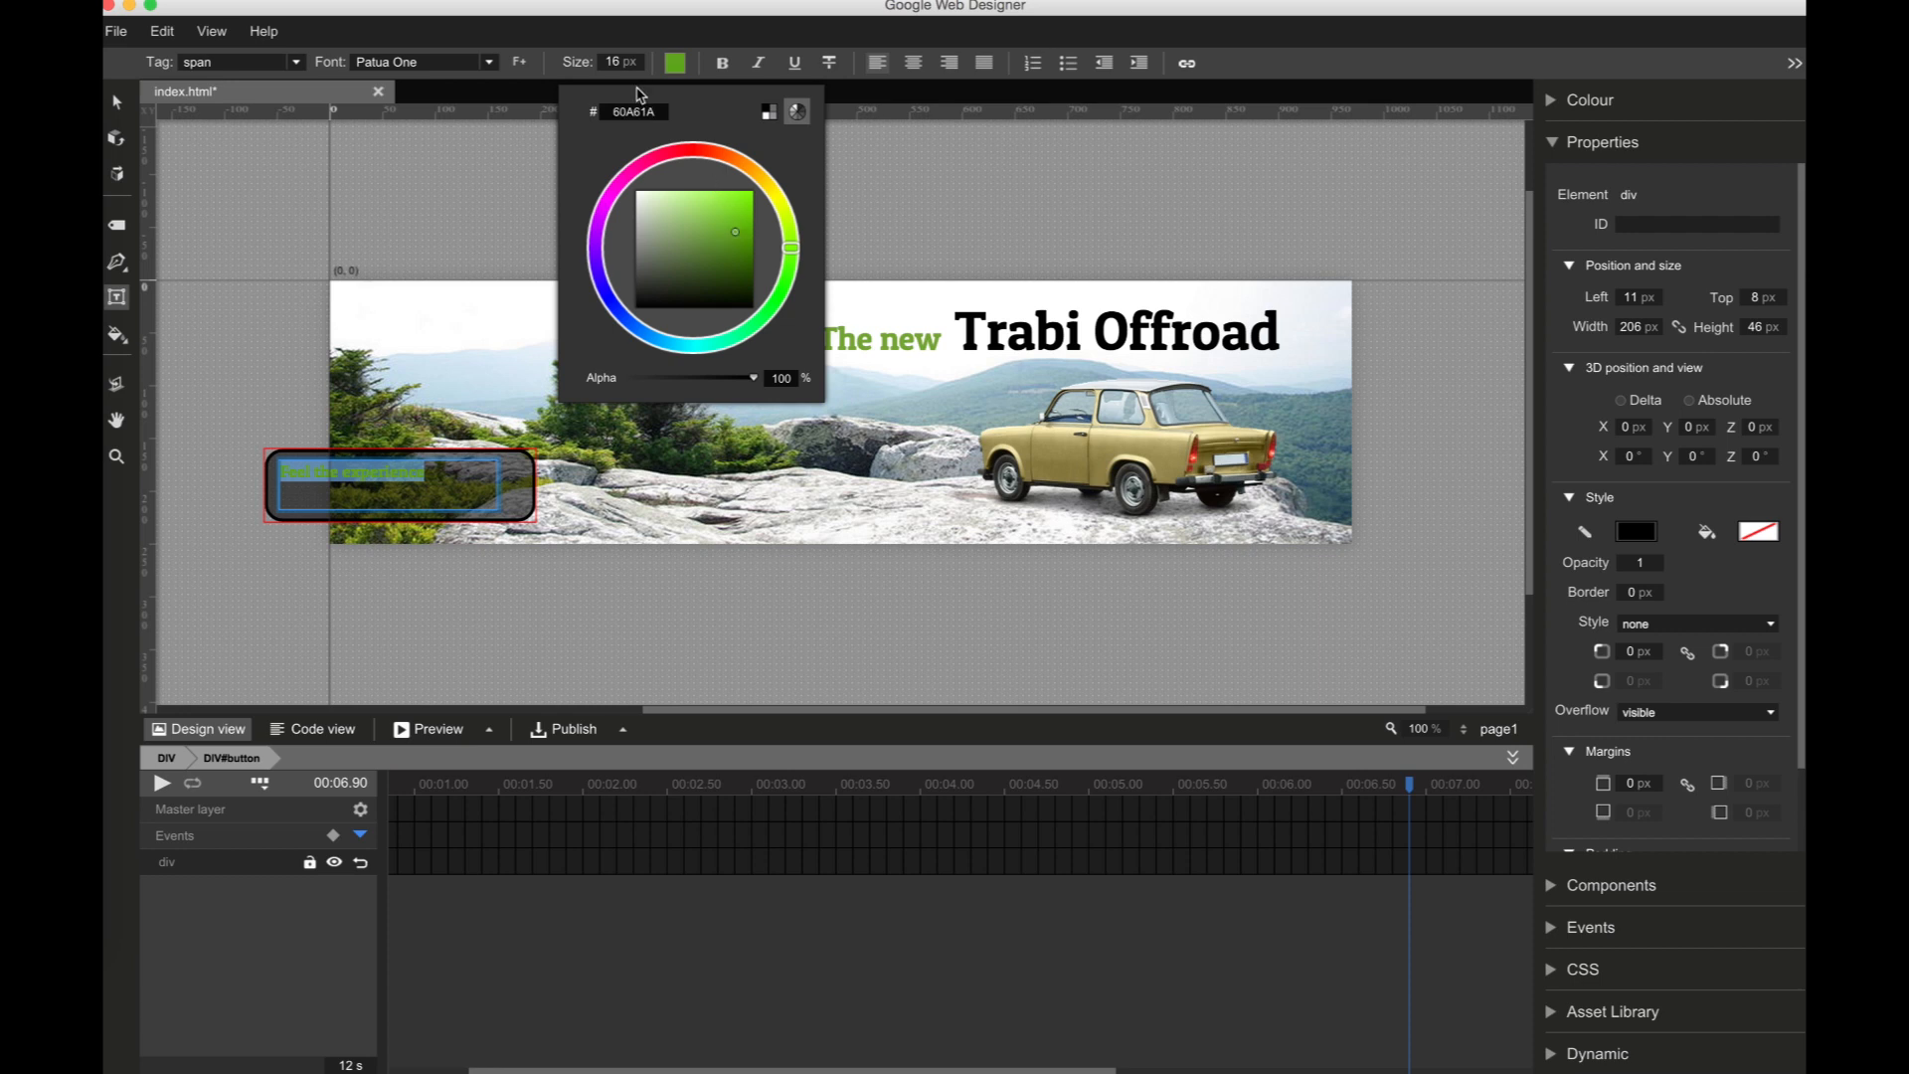
Step: Set the font size of the "Feel the experience" text to 20 px
left_click(617, 57)
scroll(617, 55, "up", 14)
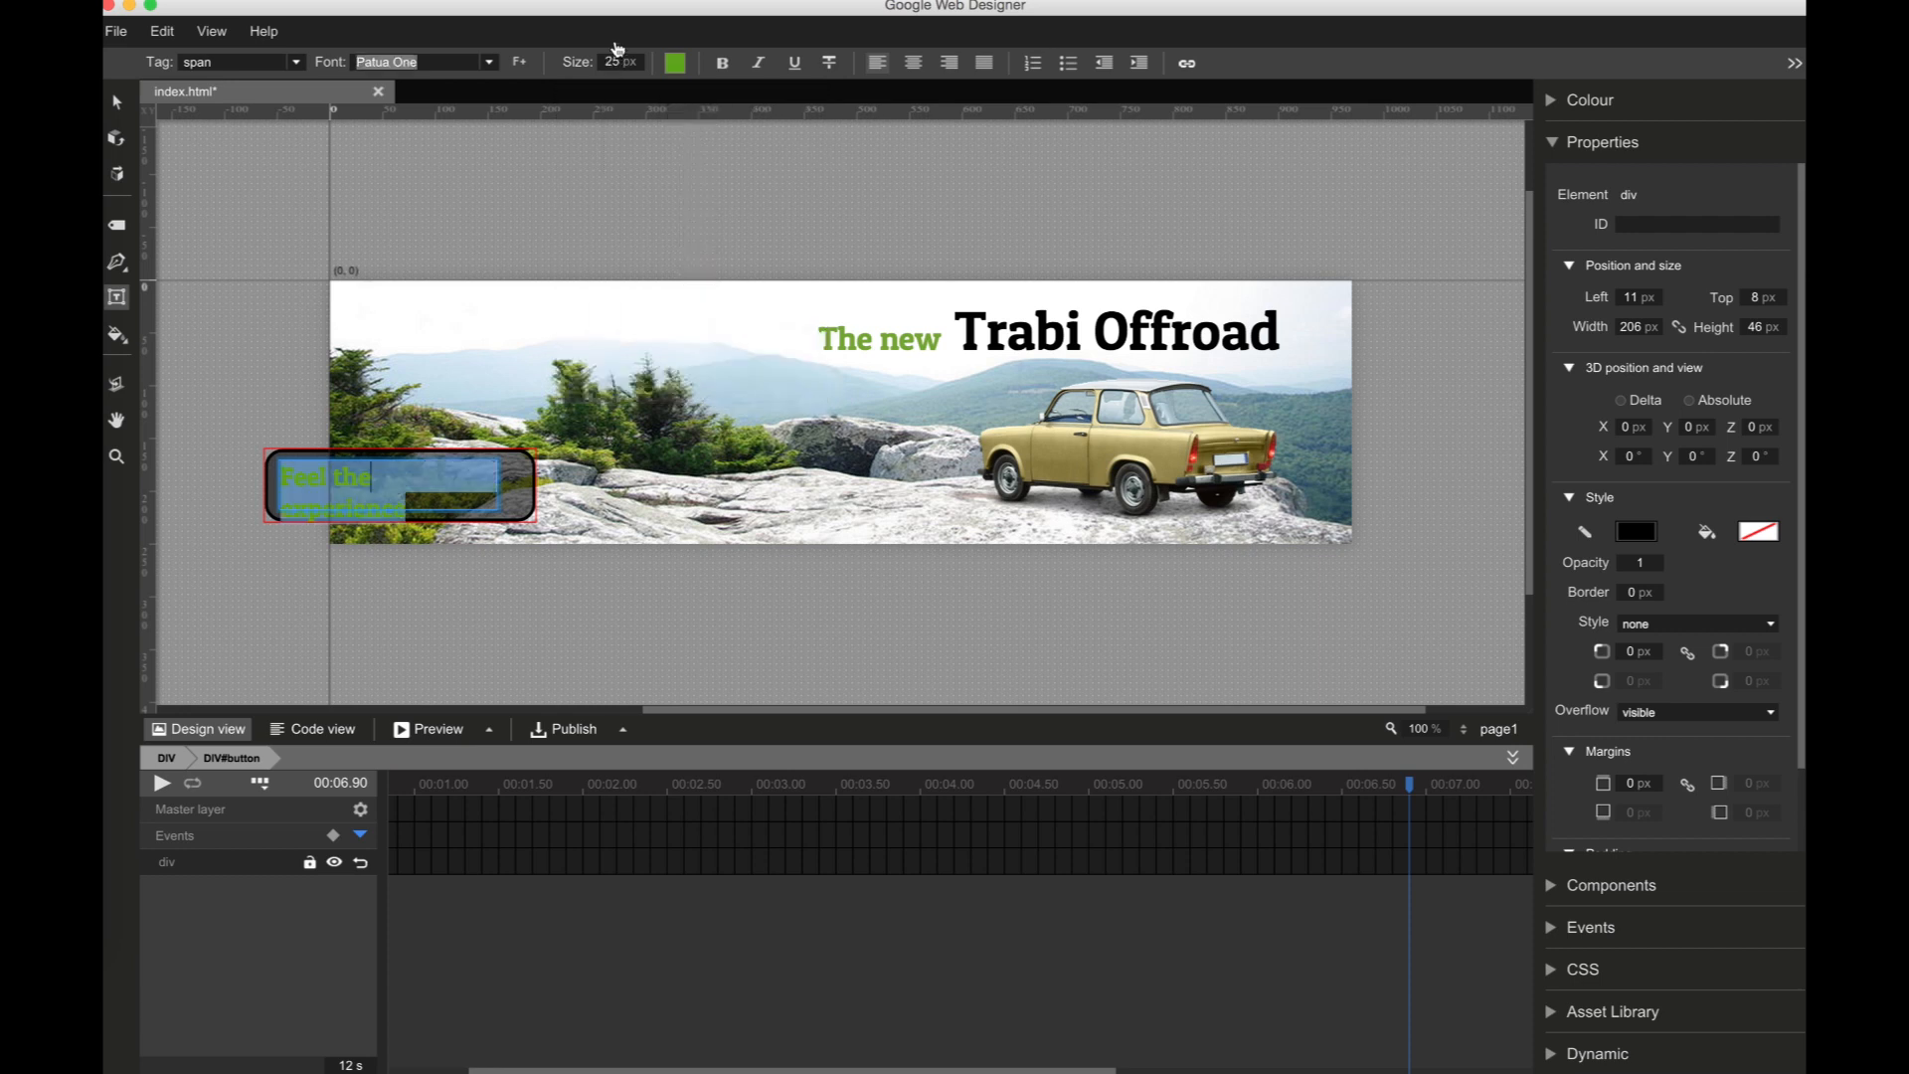
scroll(618, 61, "down", 10)
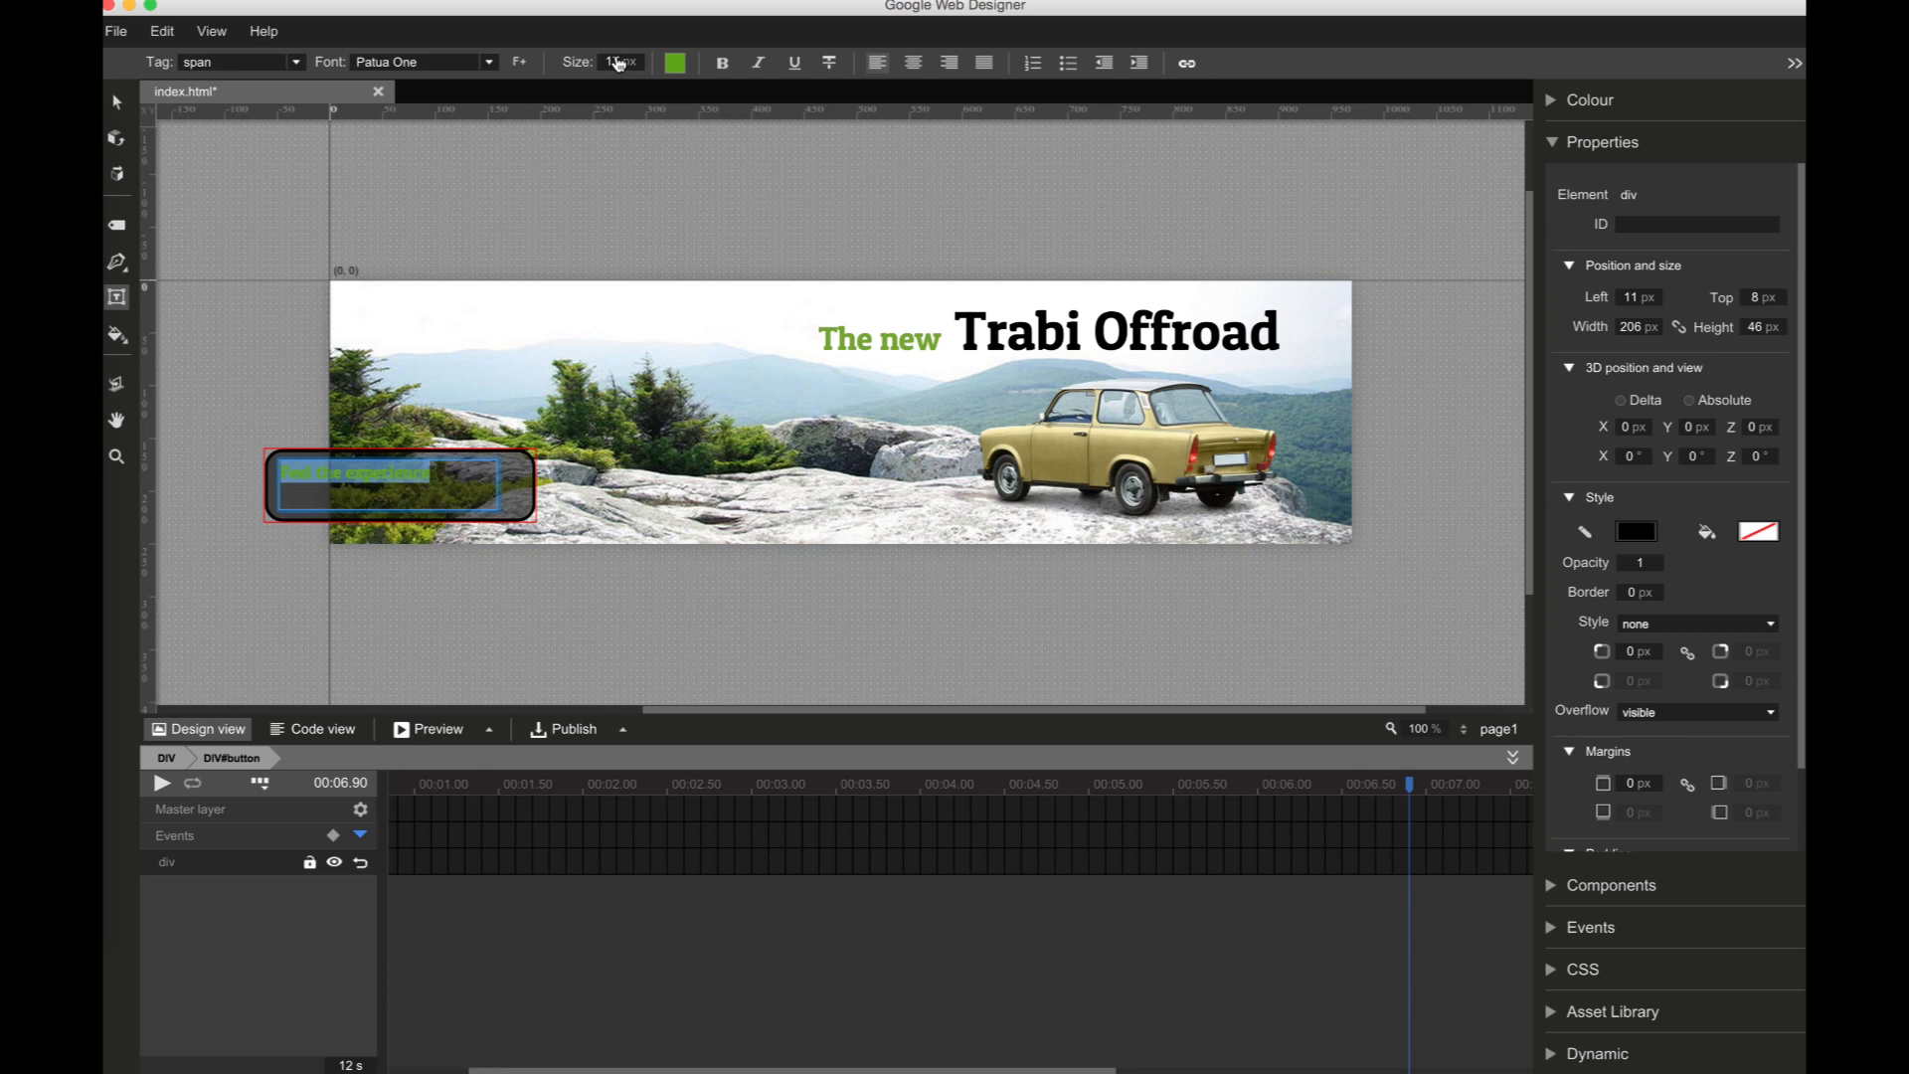
scroll(618, 61, "up", 2)
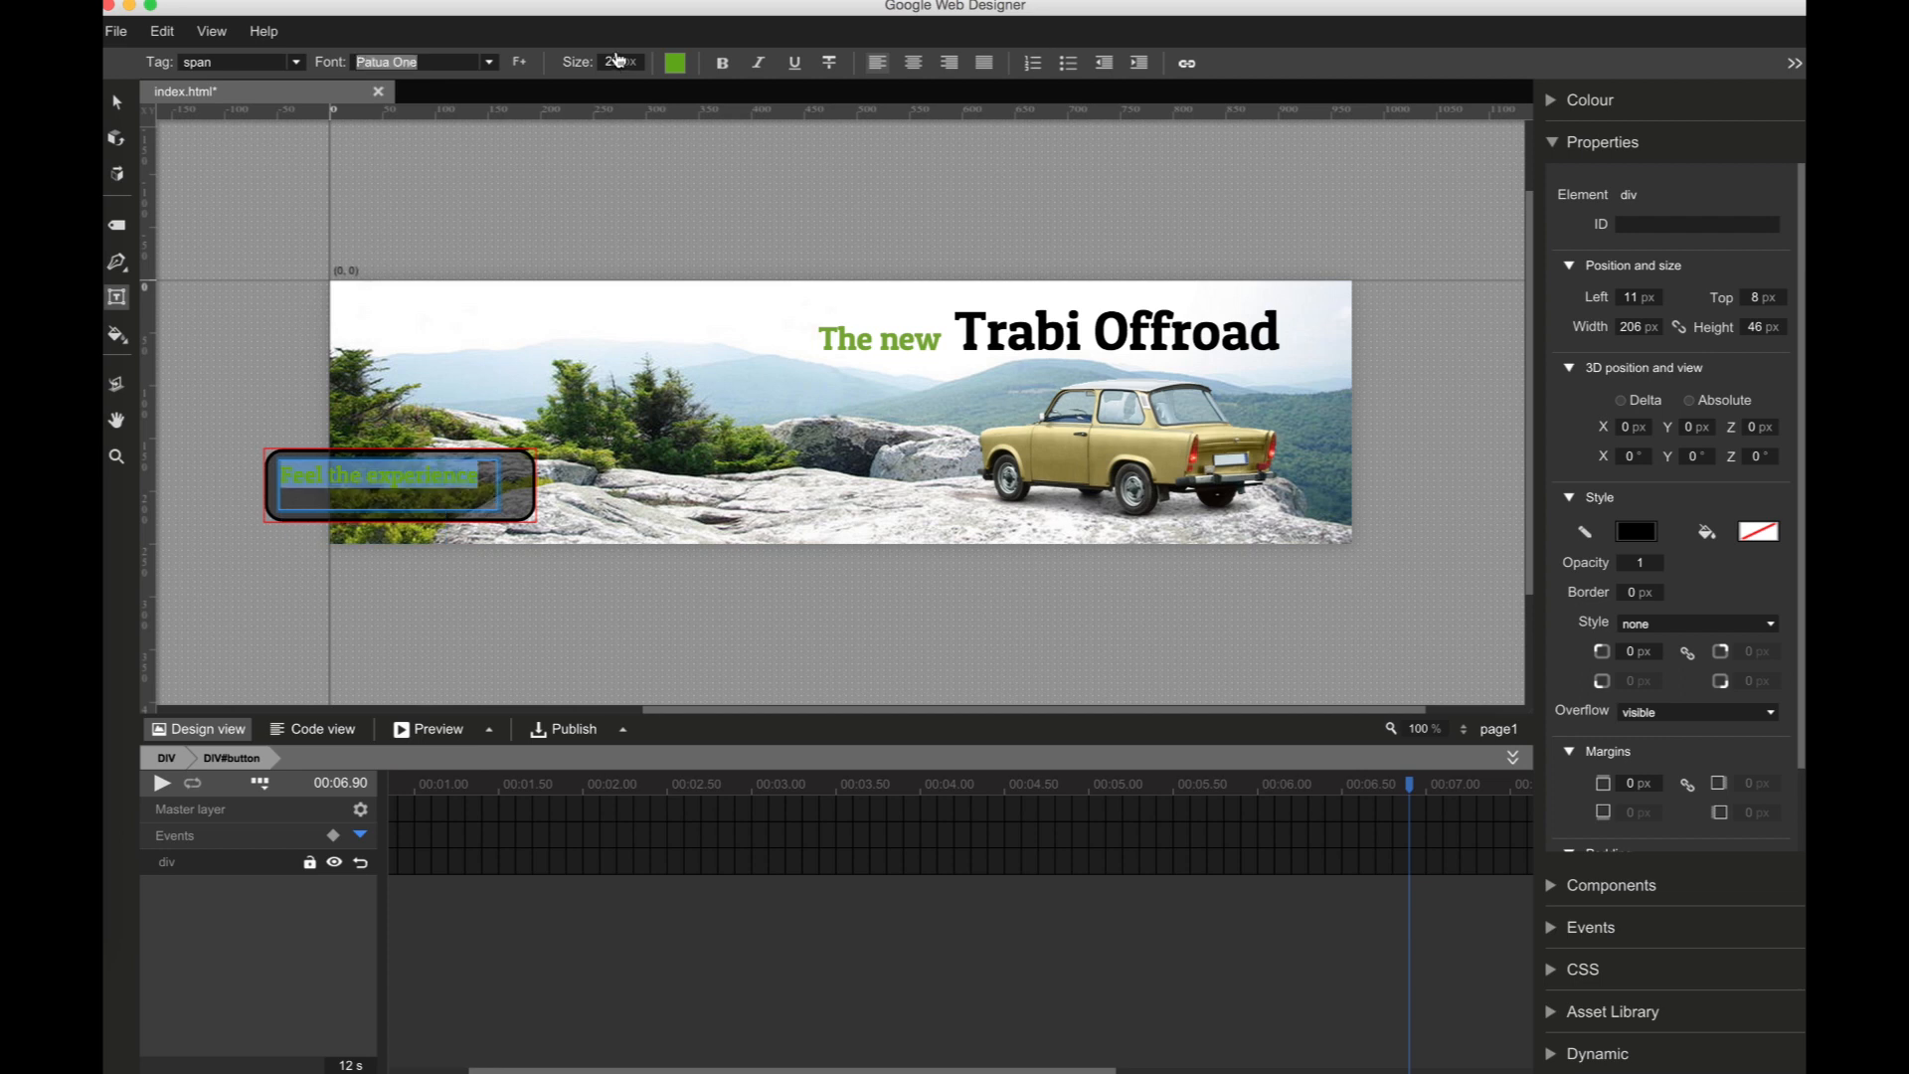
scroll(617, 61, "down", 1)
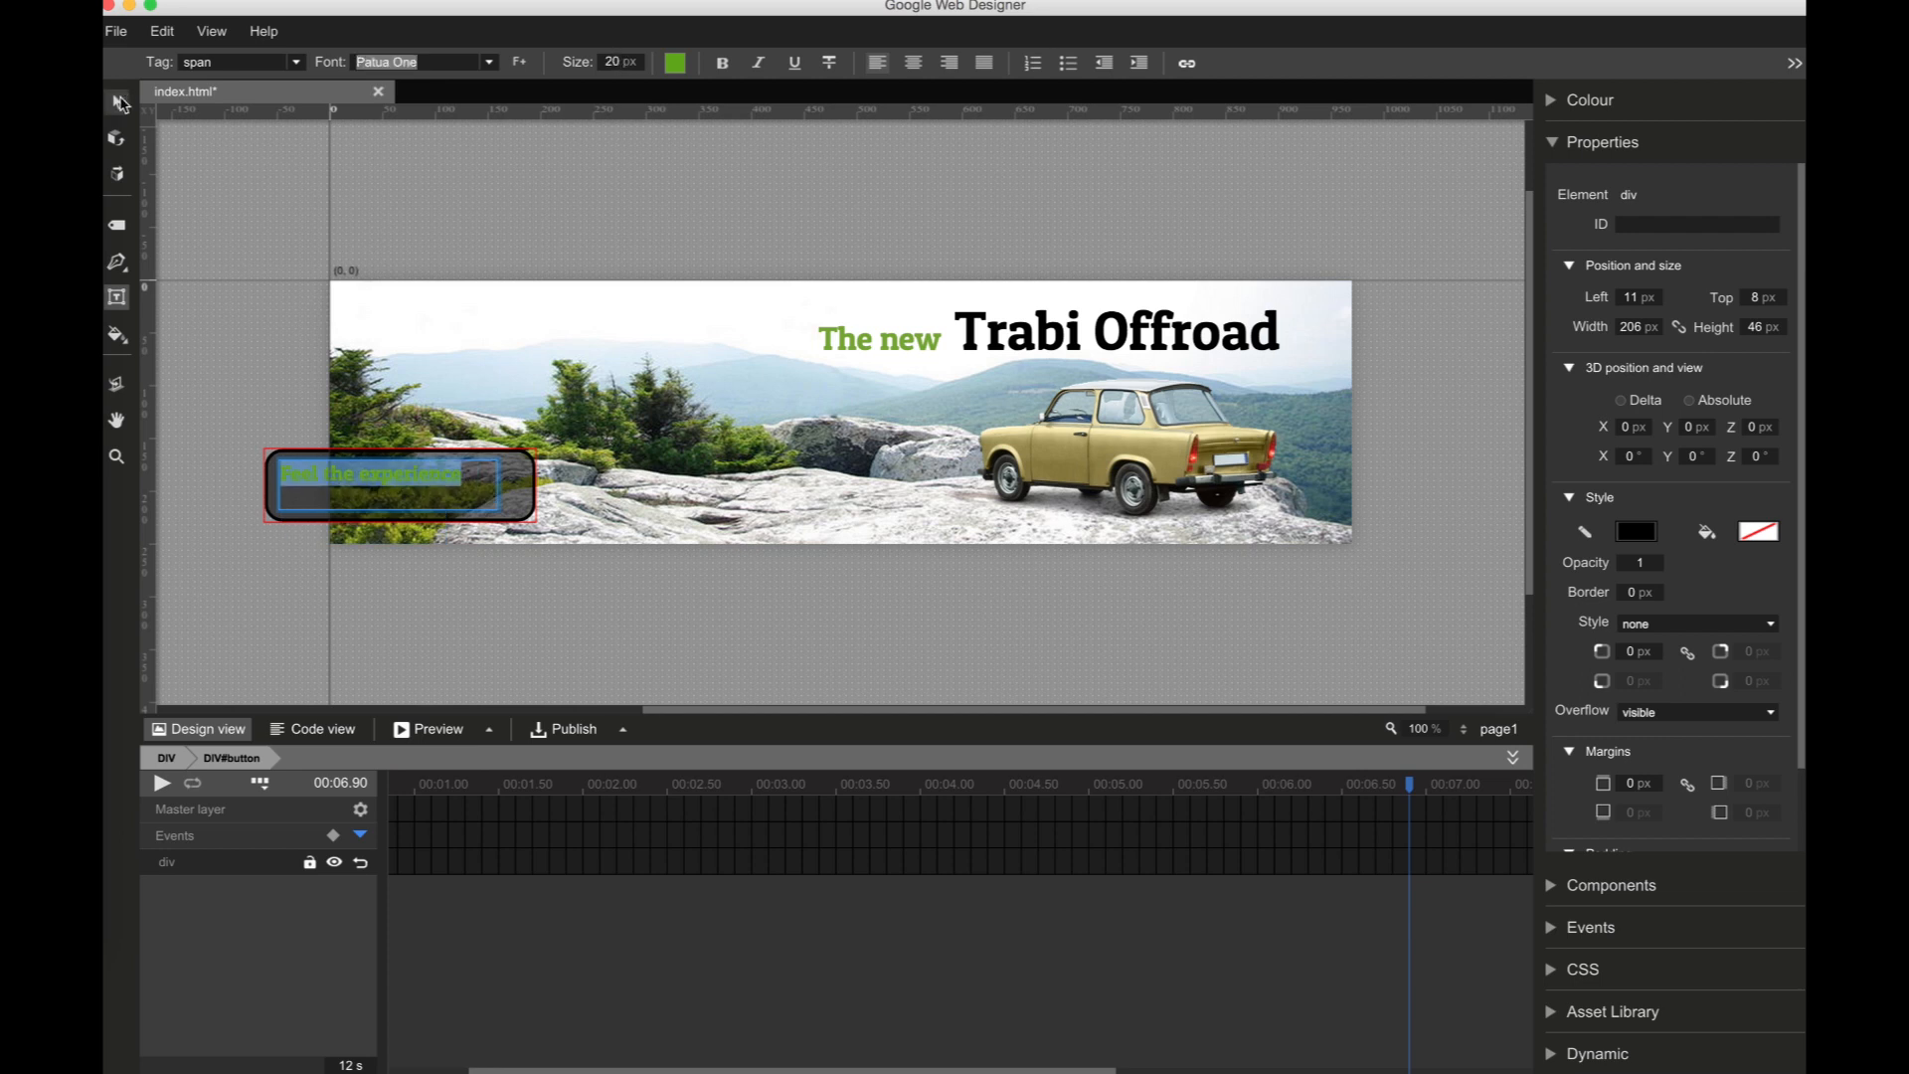
Step: Nudge the text box inside the button to left 25 px and top 11 px
left_click(117, 101)
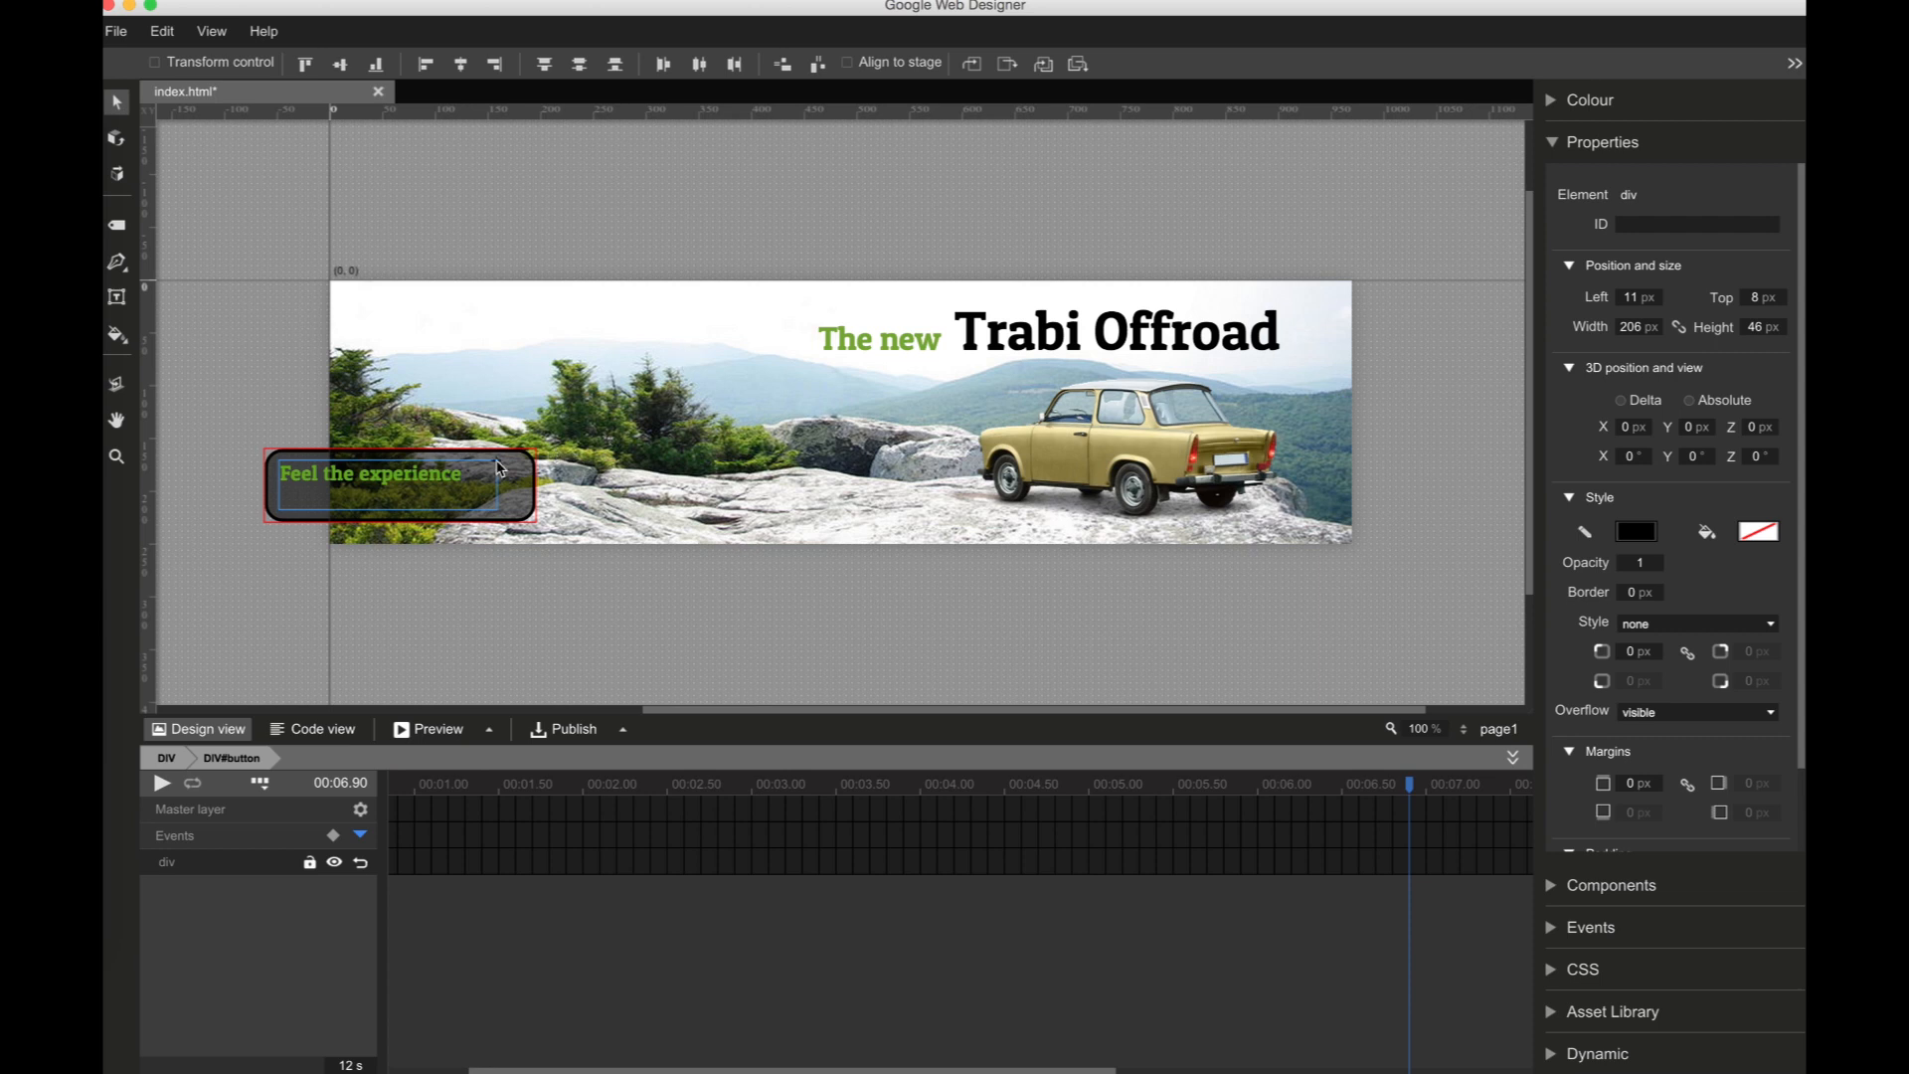
key("Down")
key("Down")
key("Down")
key("Right")
key("Right")
key("Right")
key("Right")
key("Right")
key("Right")
key("Right")
key("Right")
key("Right")
key("Right")
key("Right")
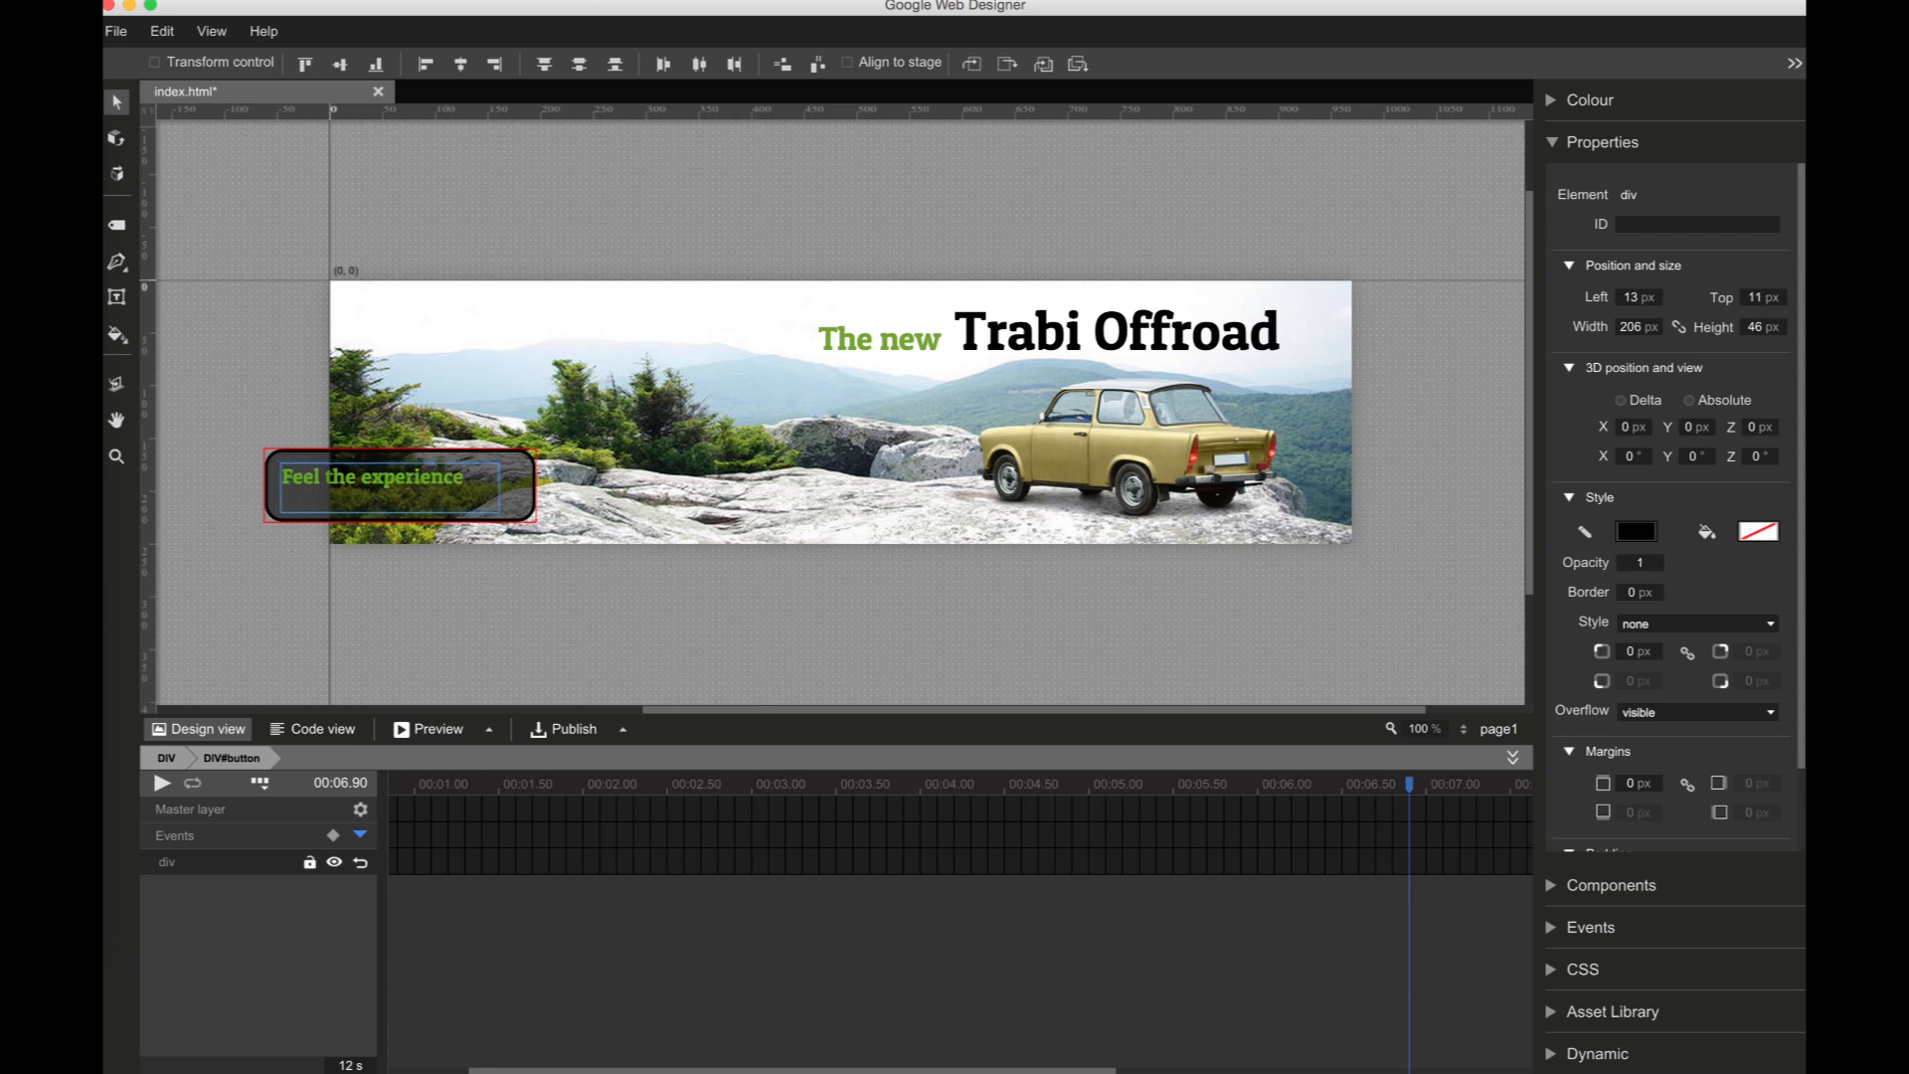
key("Right")
key("Right")
key("Right")
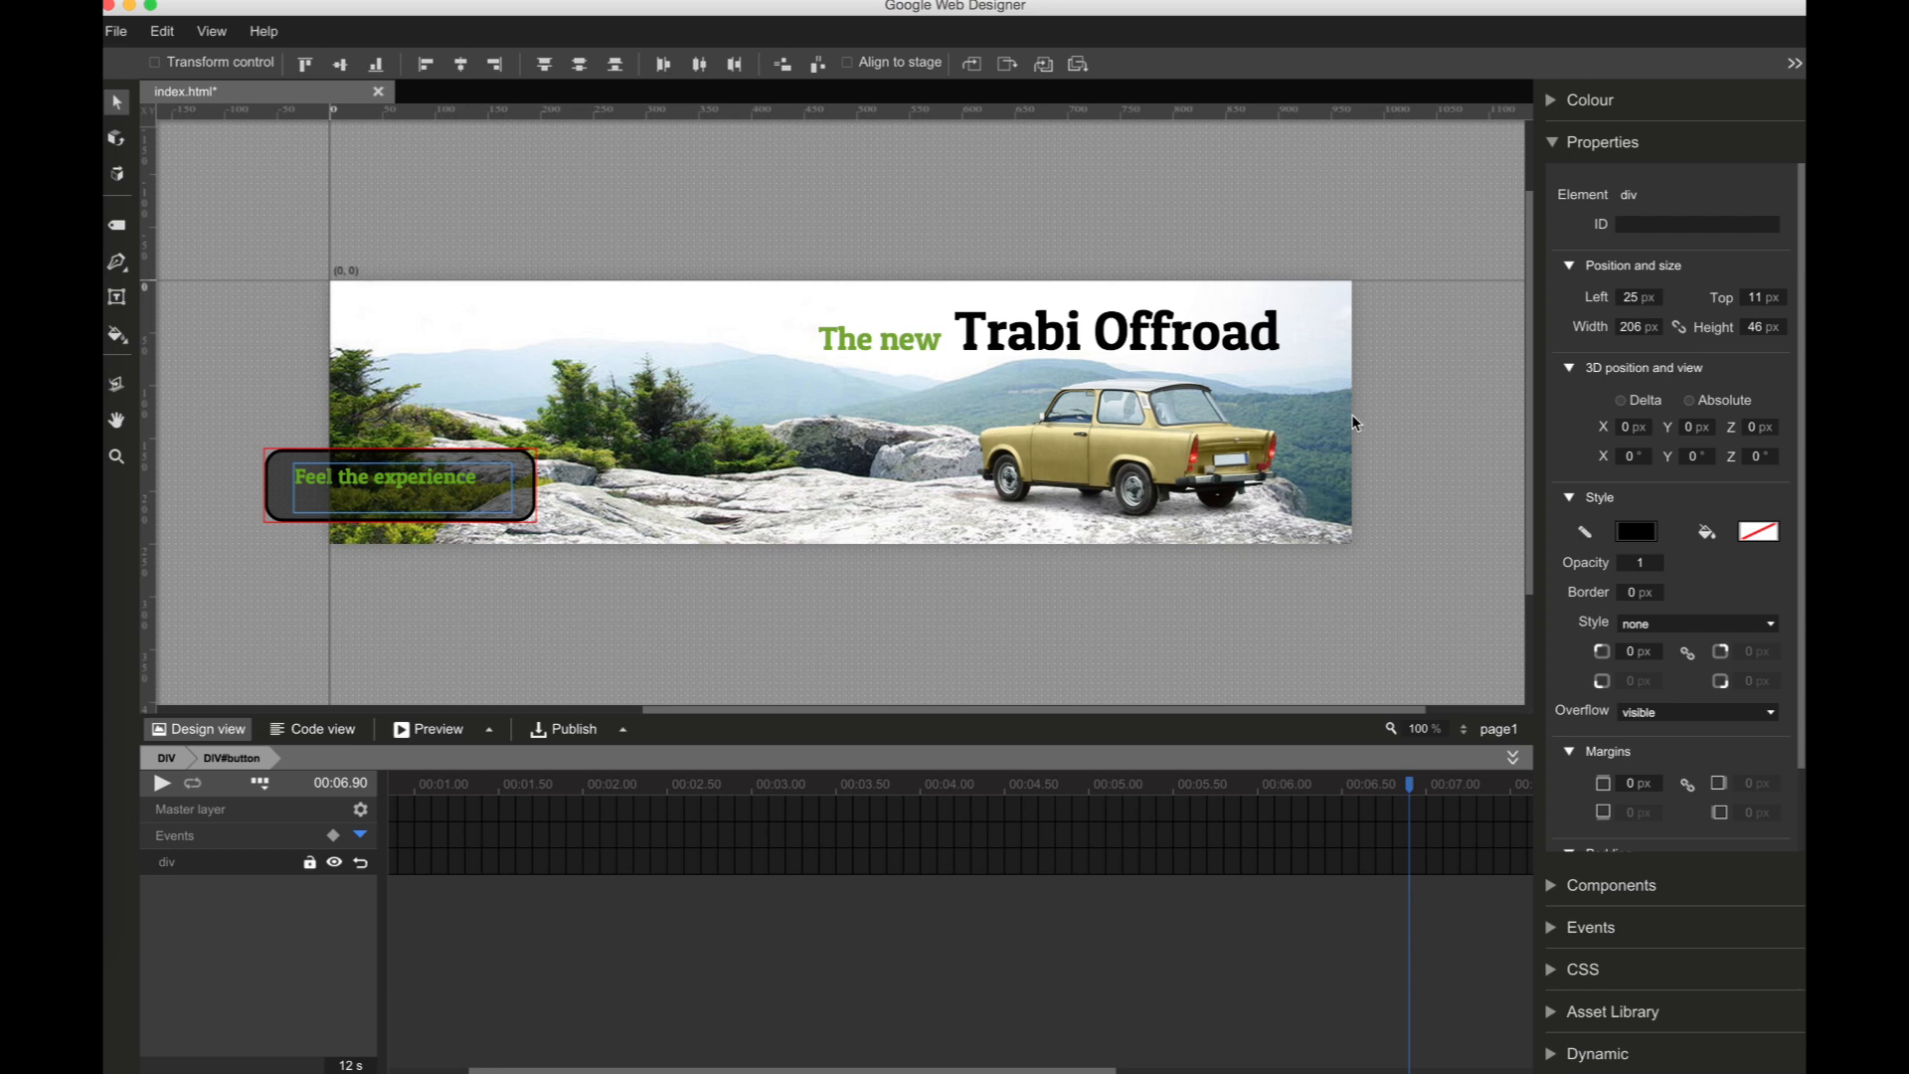
Step: Give the text element inside the button the ID button_text
left_click(1646, 227)
type("button_text")
key("Return")
Step: Reposition the button_text element within the button at left 66 px and top 16 px
left_click(1636, 298)
type("0")
key("Tab")
type("0")
key("Return")
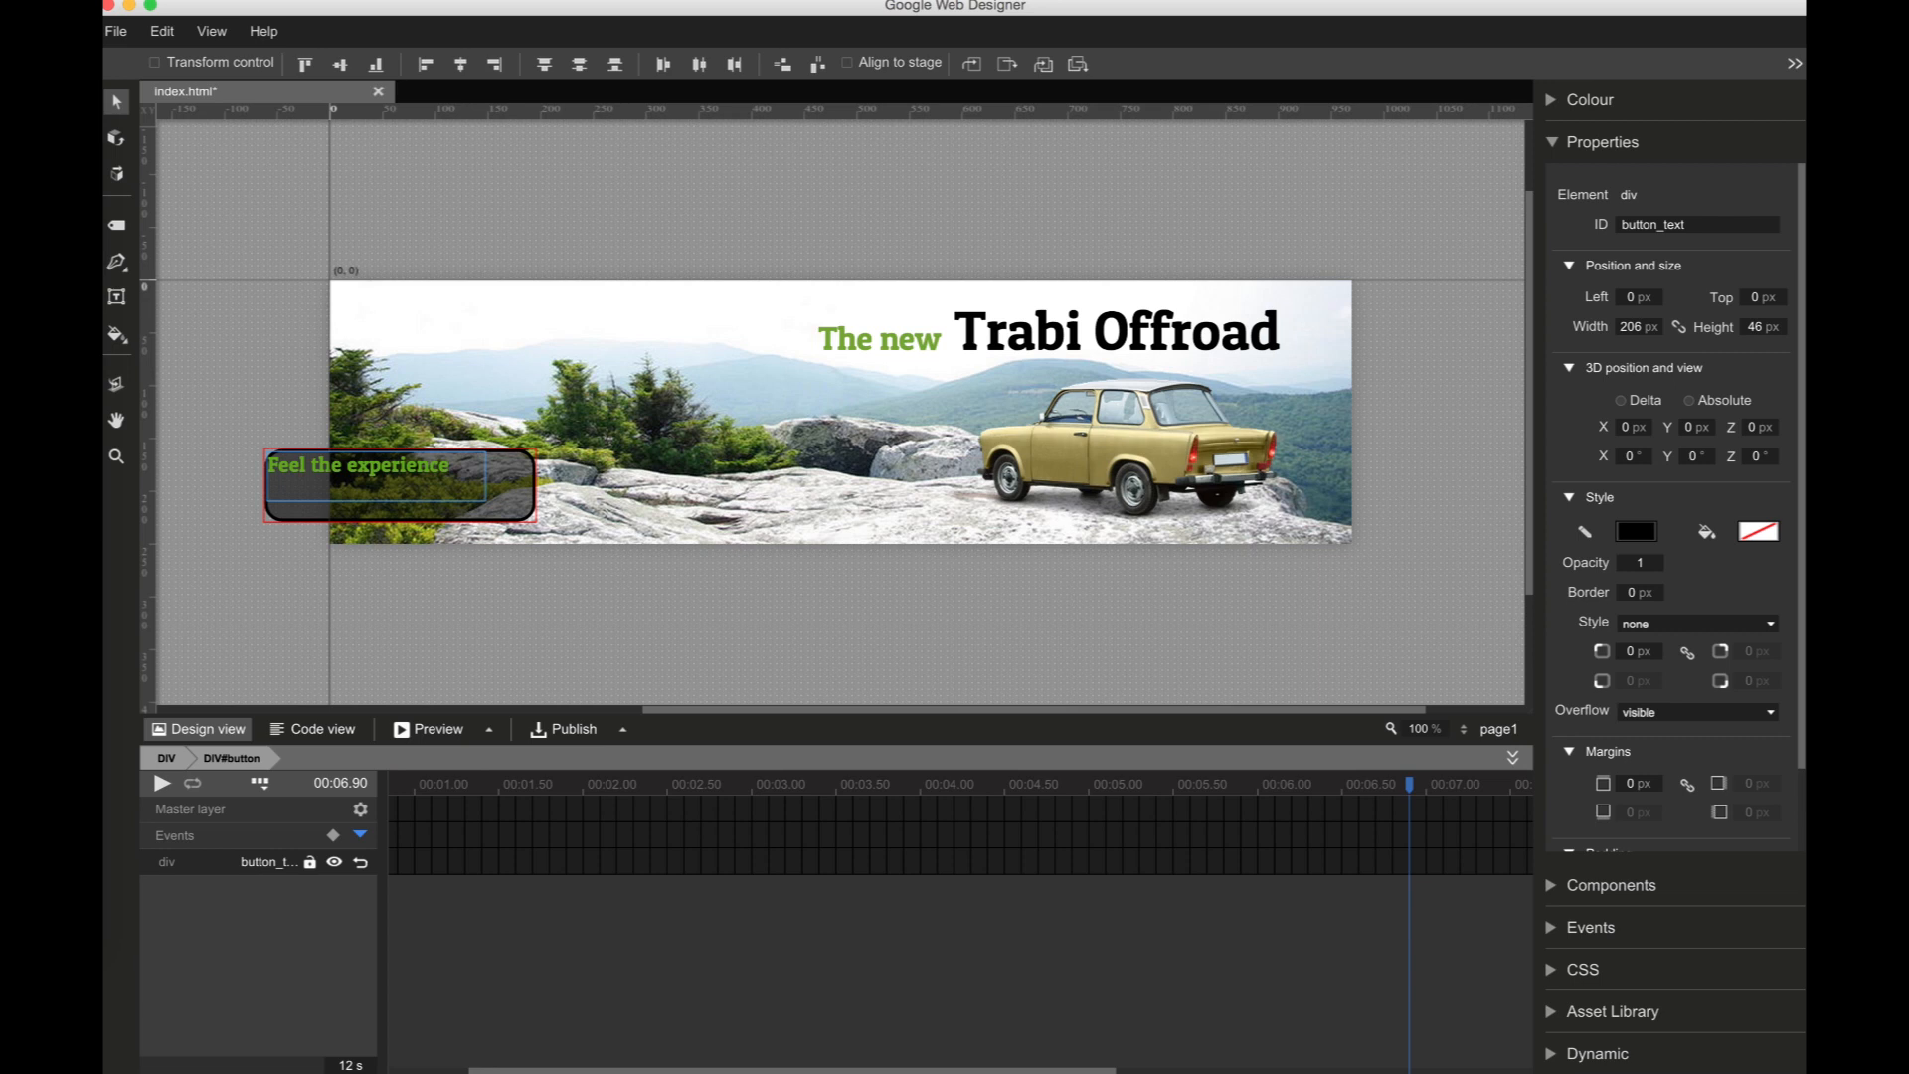
left_click_drag(1636, 301, 1632, 233)
left_click_drag(1759, 295, 1759, 285)
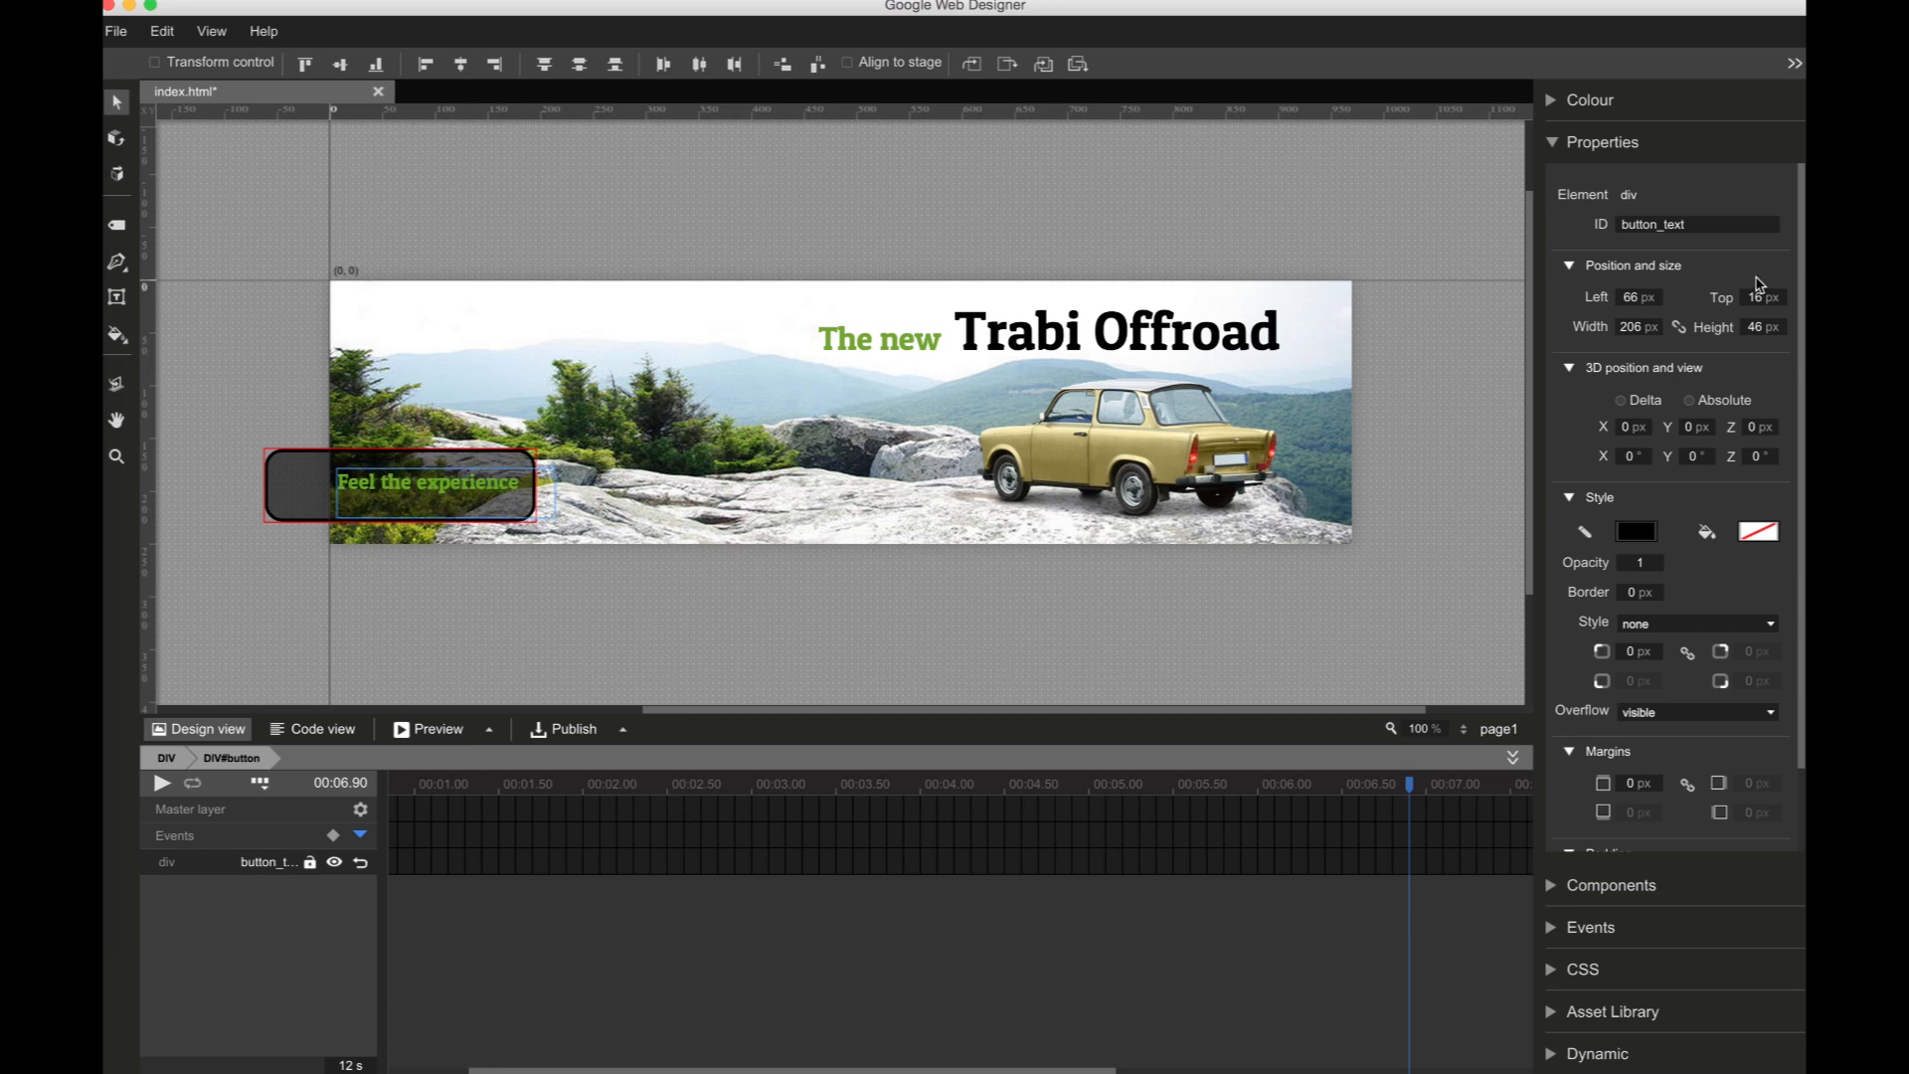
Step: Add a Tap Area component onto the button
left_click(1563, 145)
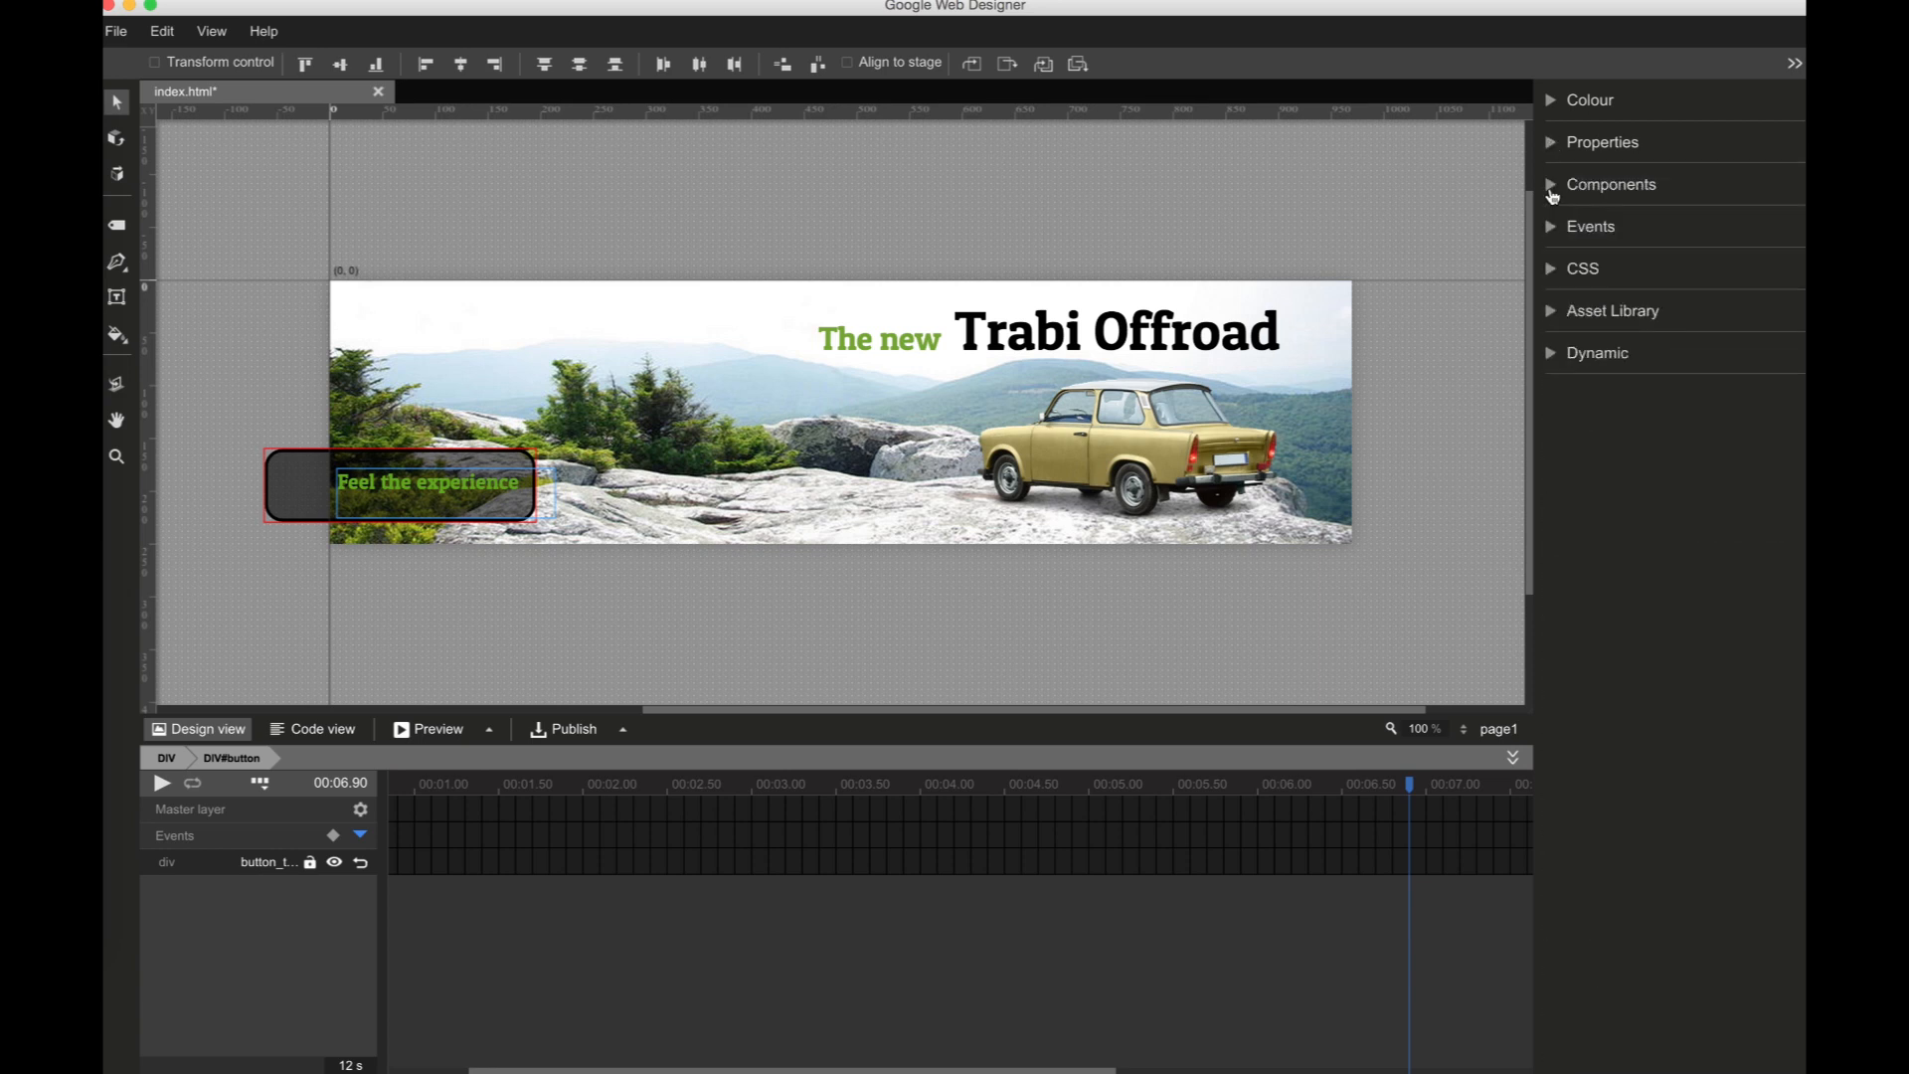
left_click(1553, 189)
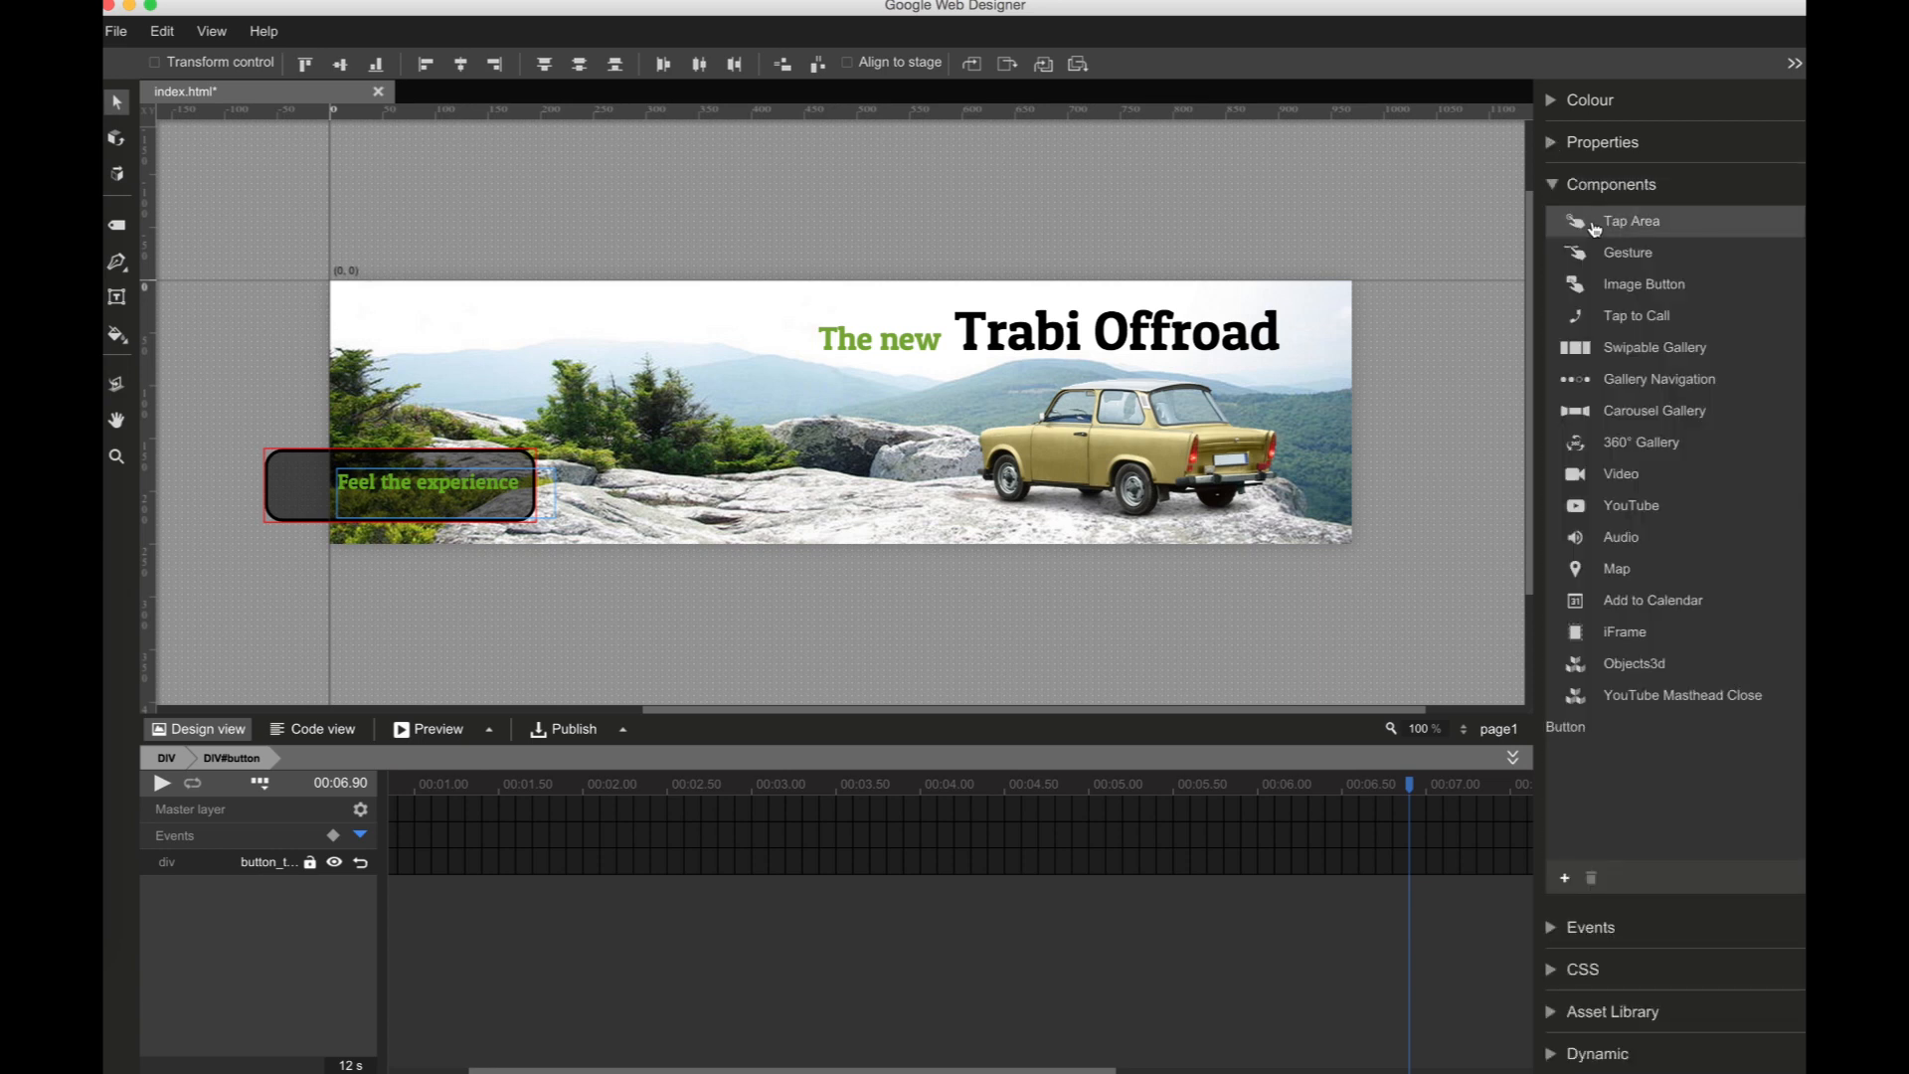
mouse_move(1594, 228)
left_mouse_down()
mouse_move(975, 328)
mouse_move(451, 478)
mouse_move(286, 476)
mouse_move(303, 476)
left_mouse_up()
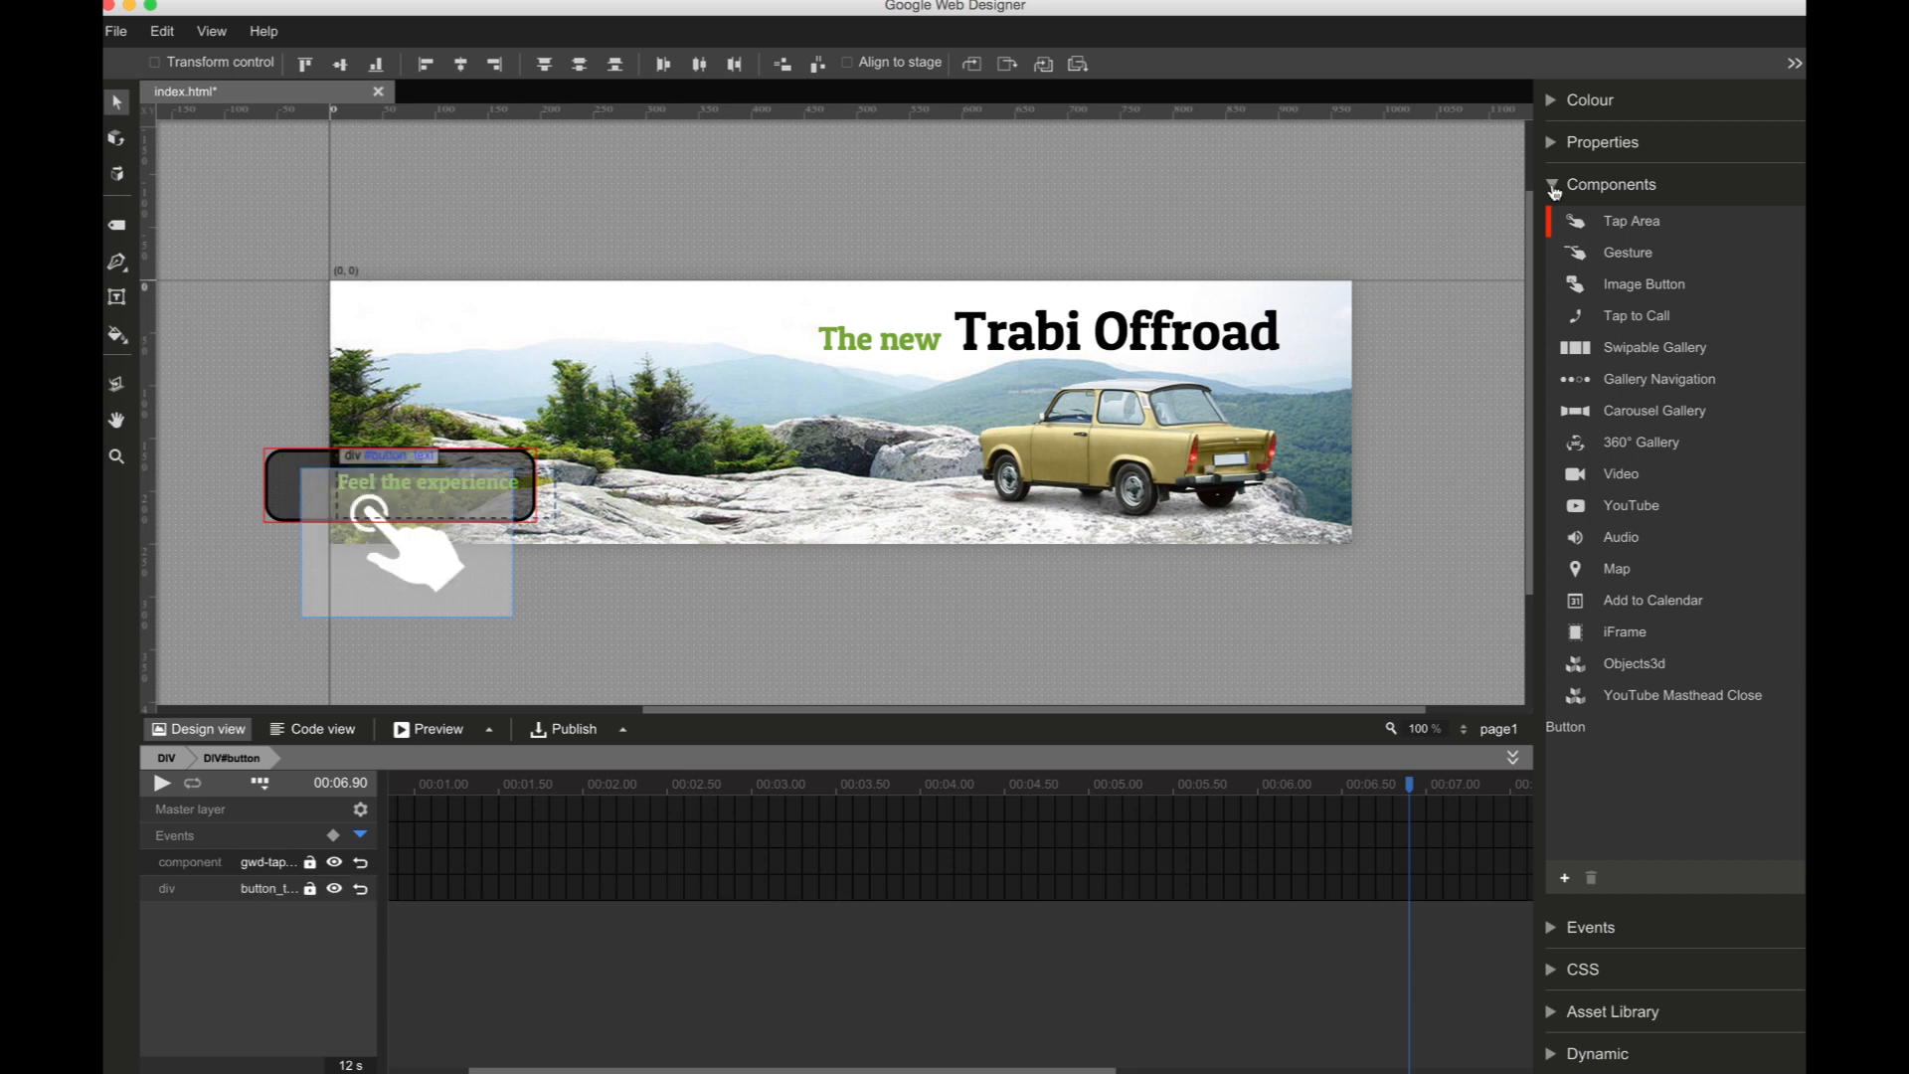
Step: Cover the whole button with the tap area: left 0 px, top 0 px, width 253 px, height 65 px
left_click(1611, 184)
left_click(1602, 143)
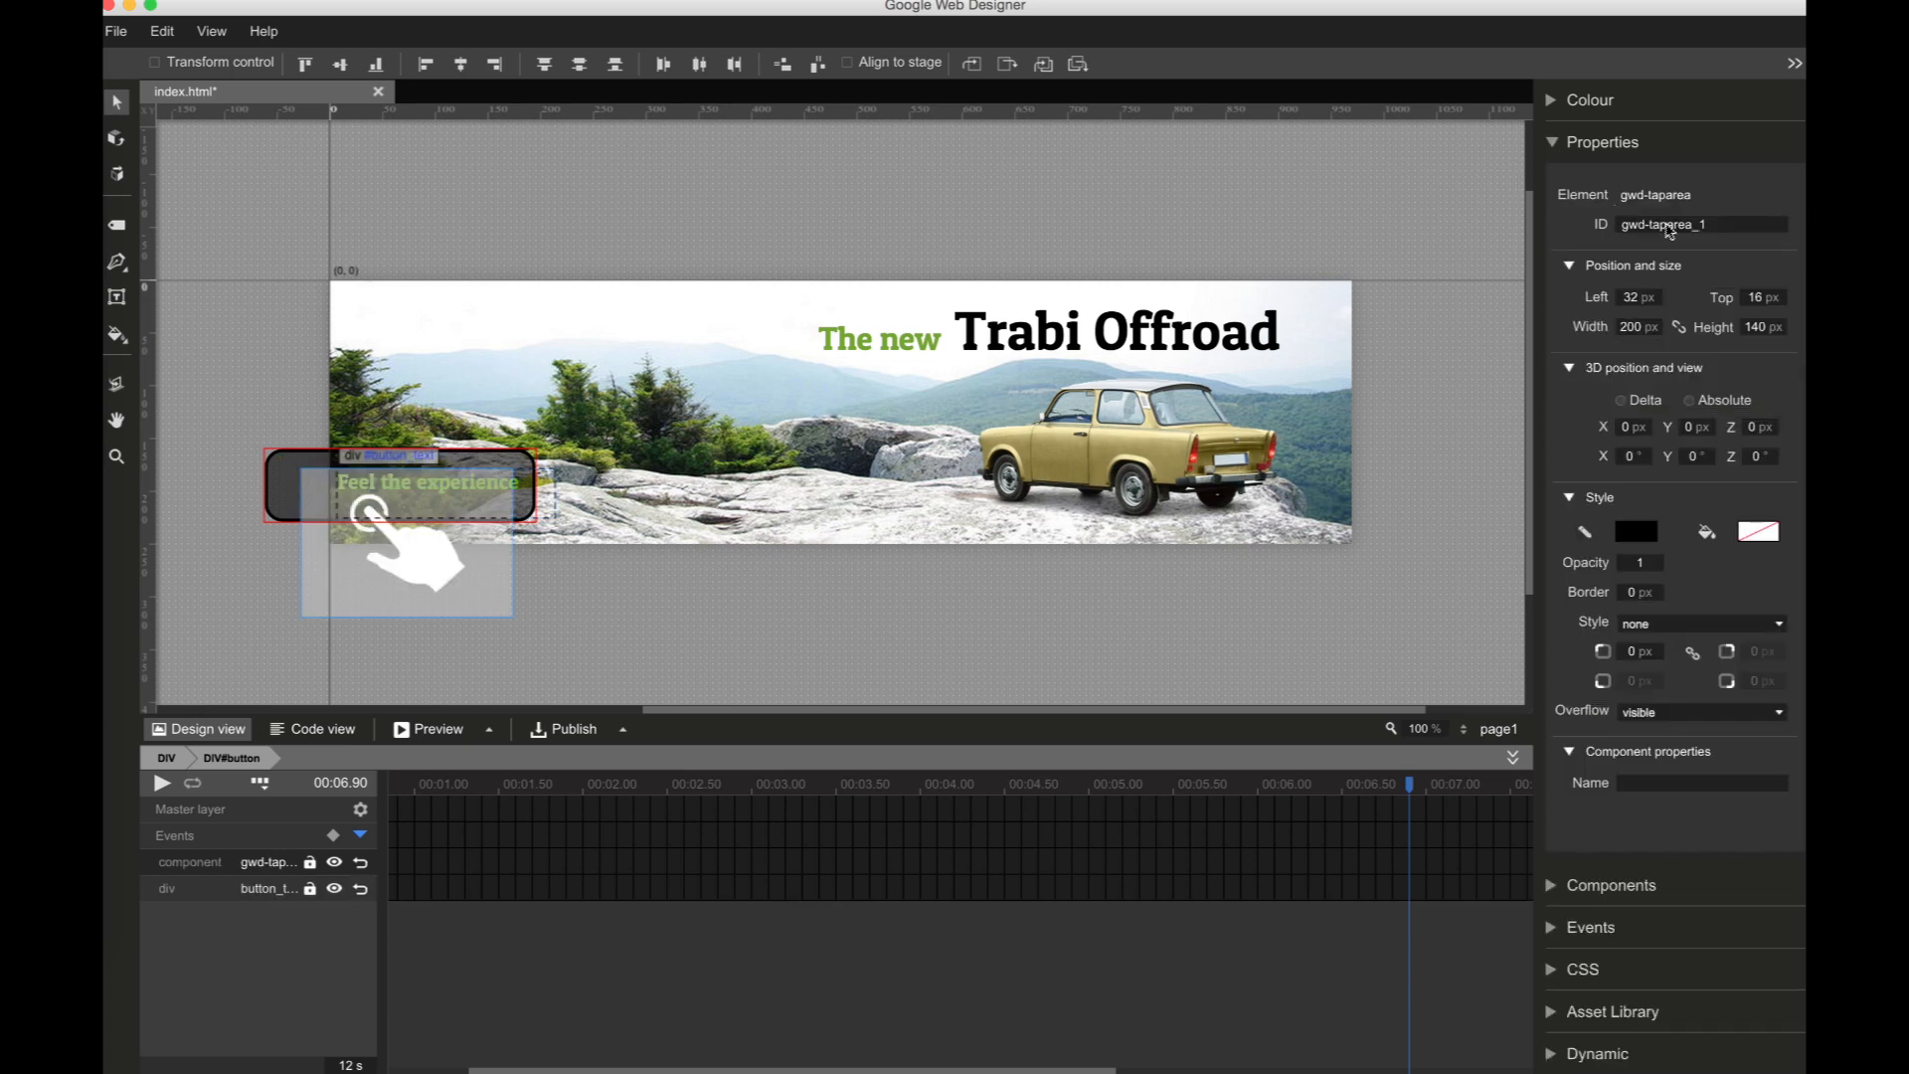
left_click(1664, 227)
left_click(1634, 299)
type("0")
key("Tab")
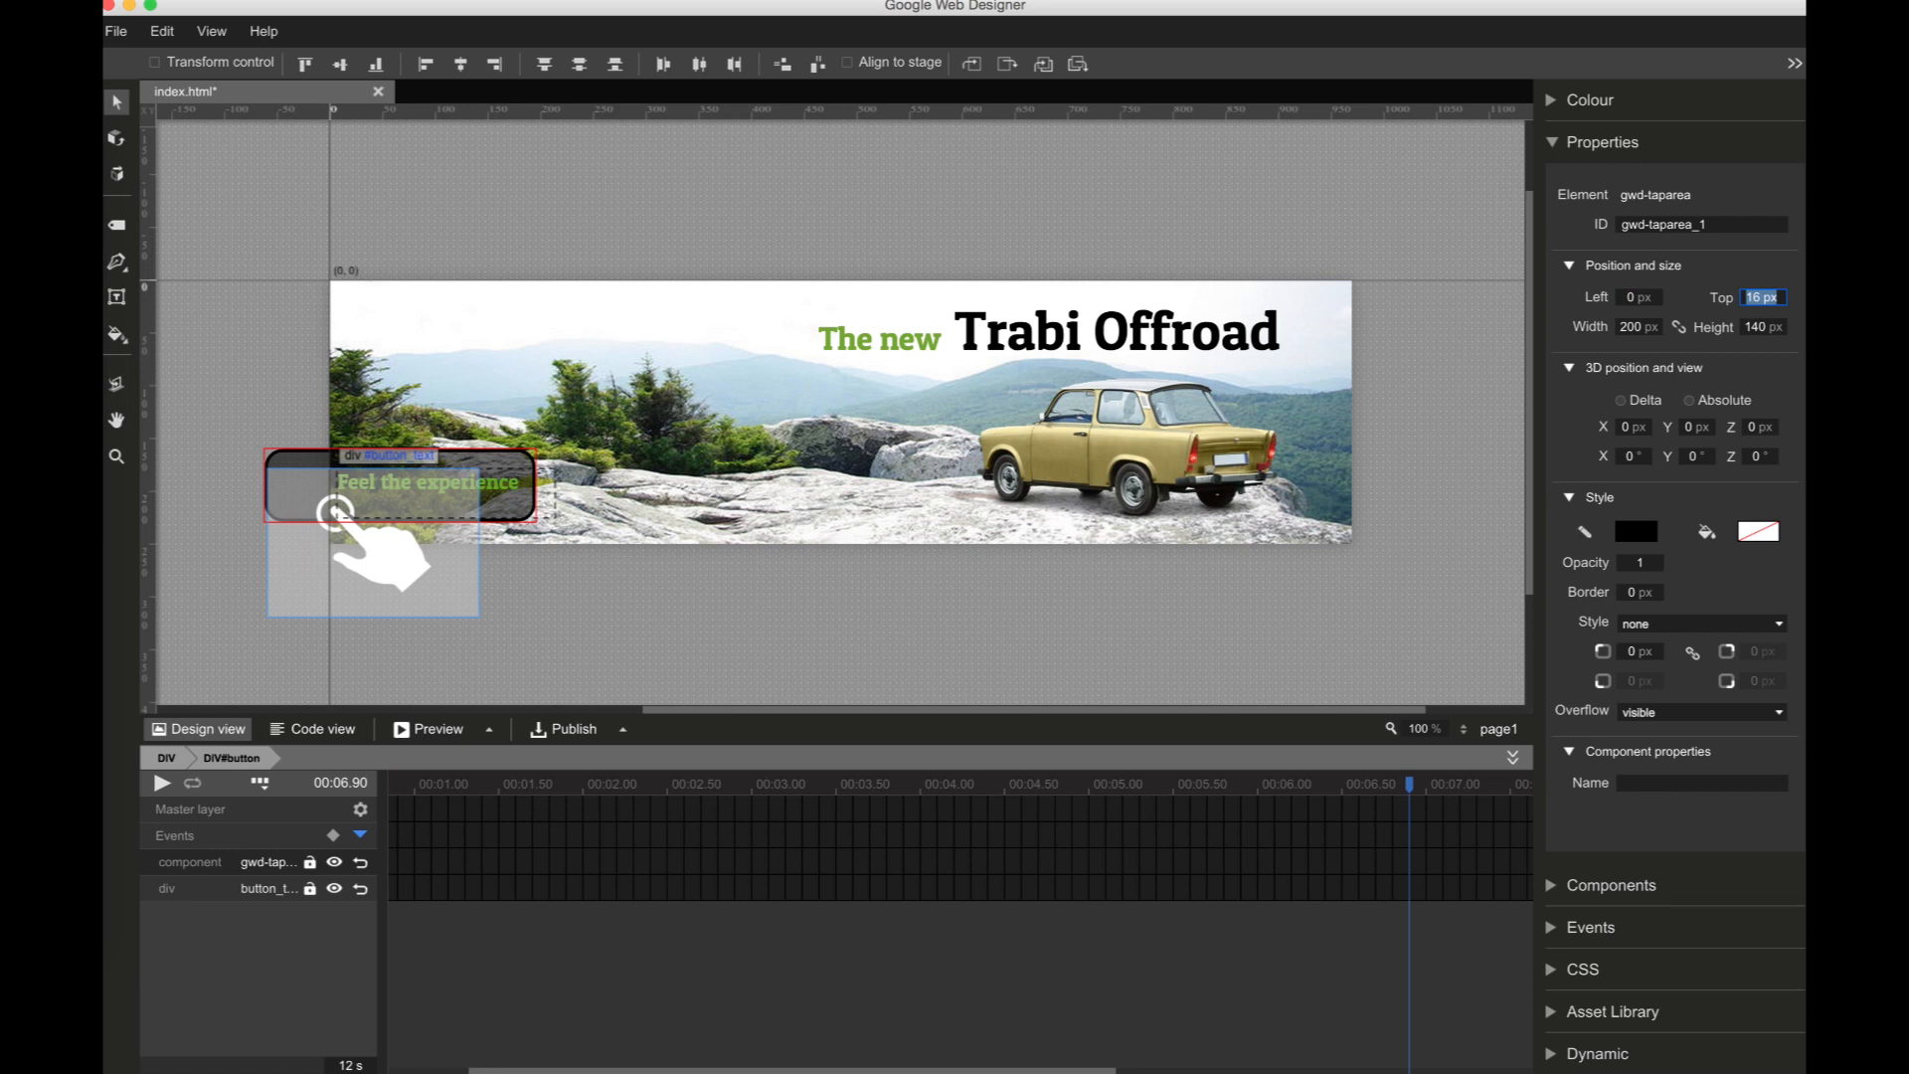
type("0")
key("Return")
left_click_drag(1636, 328, 1633, 276)
left_click_drag(1763, 333, 1756, 415)
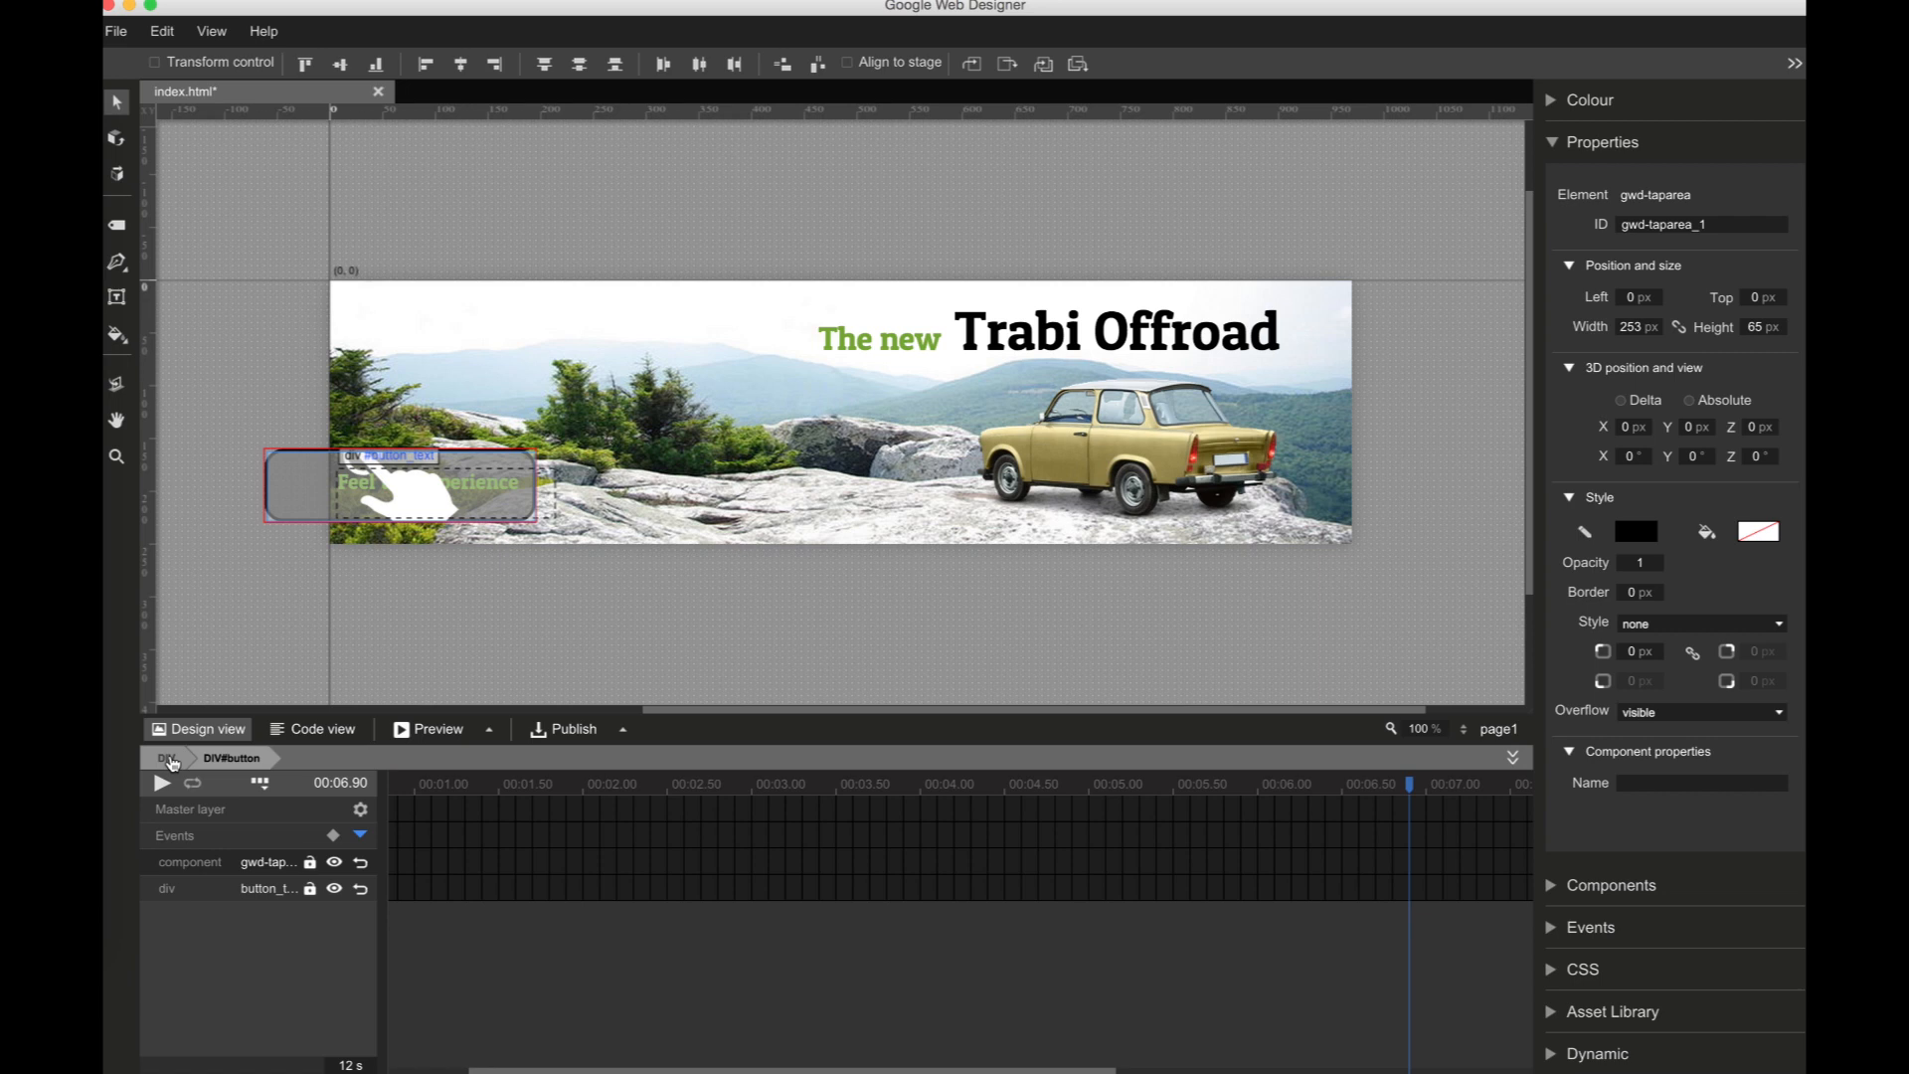
Step: Return to the main stage at 7.00 s, preview the banner animation in the browser and close the preview
left_click(169, 760)
mouse_move(1414, 794)
left_mouse_down()
mouse_move(1293, 811)
mouse_move(1440, 813)
mouse_move(1424, 814)
left_mouse_up()
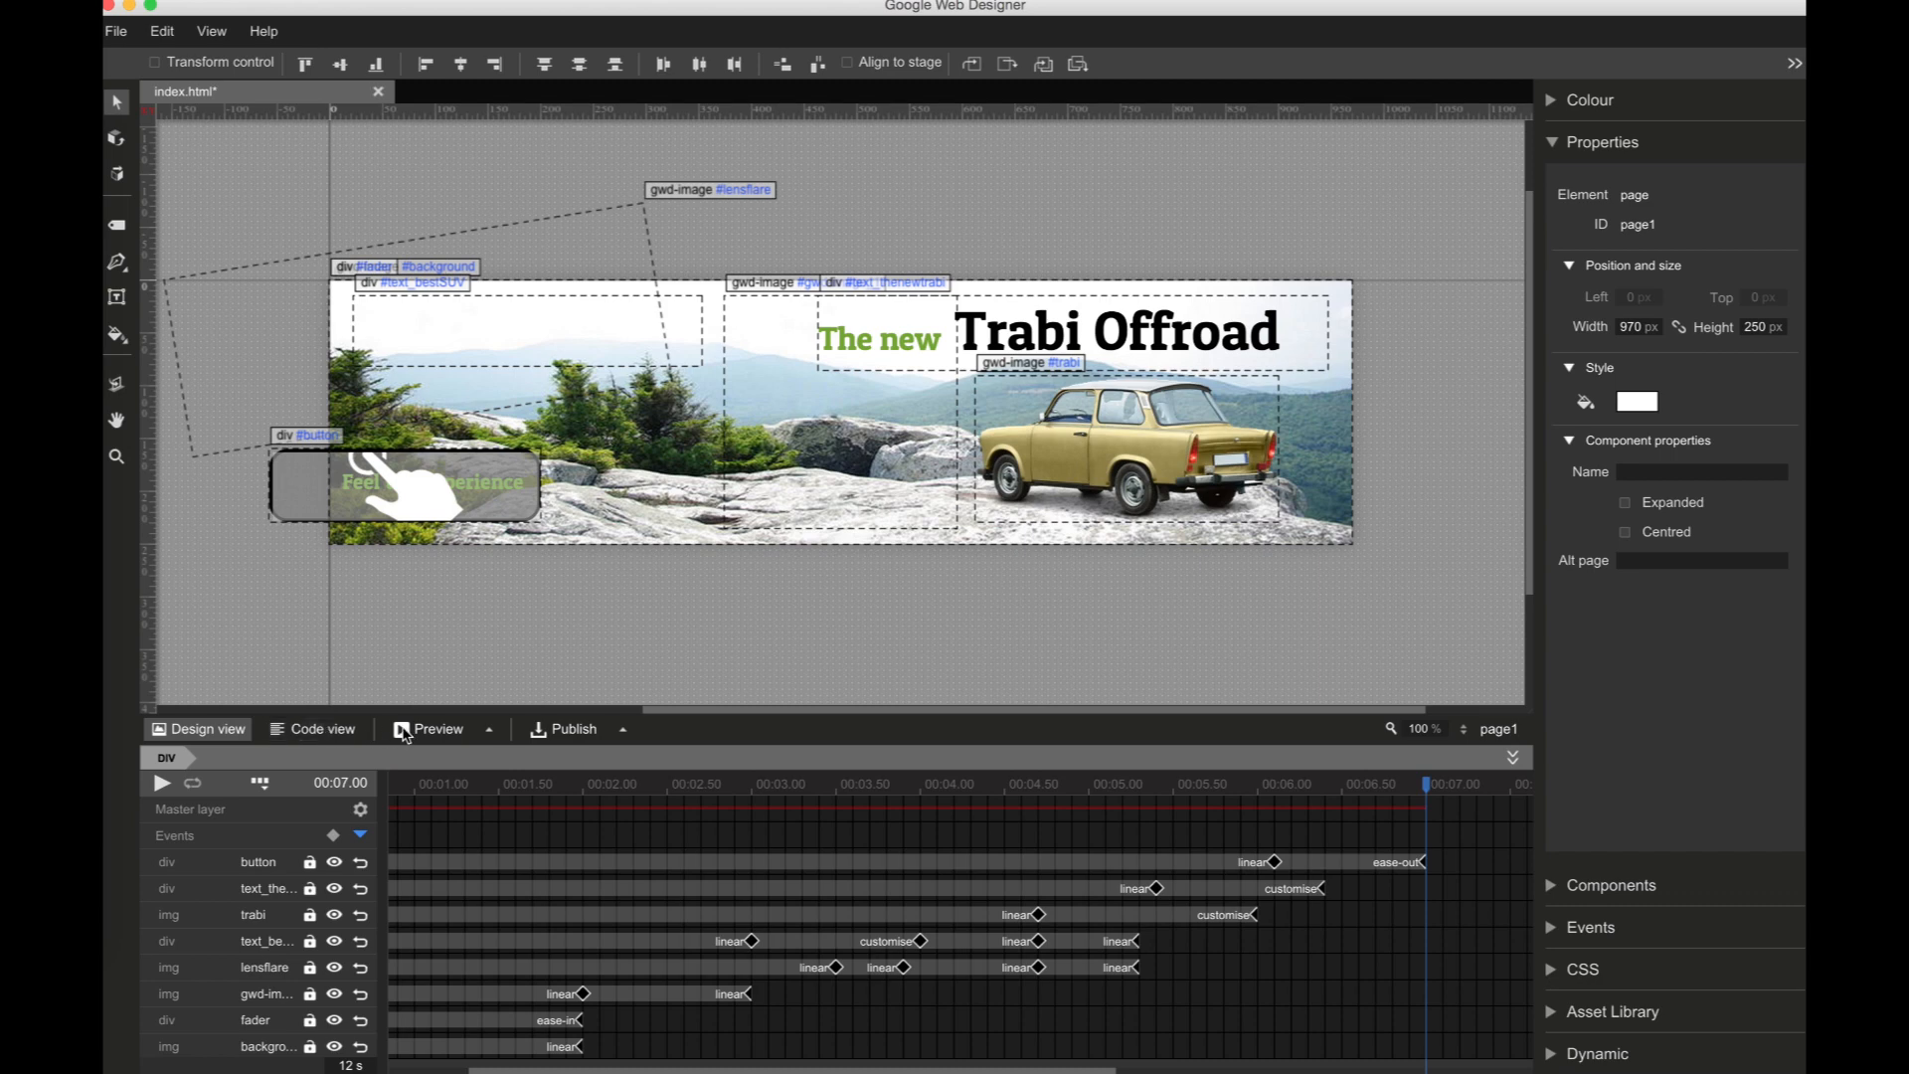
left_click(435, 732)
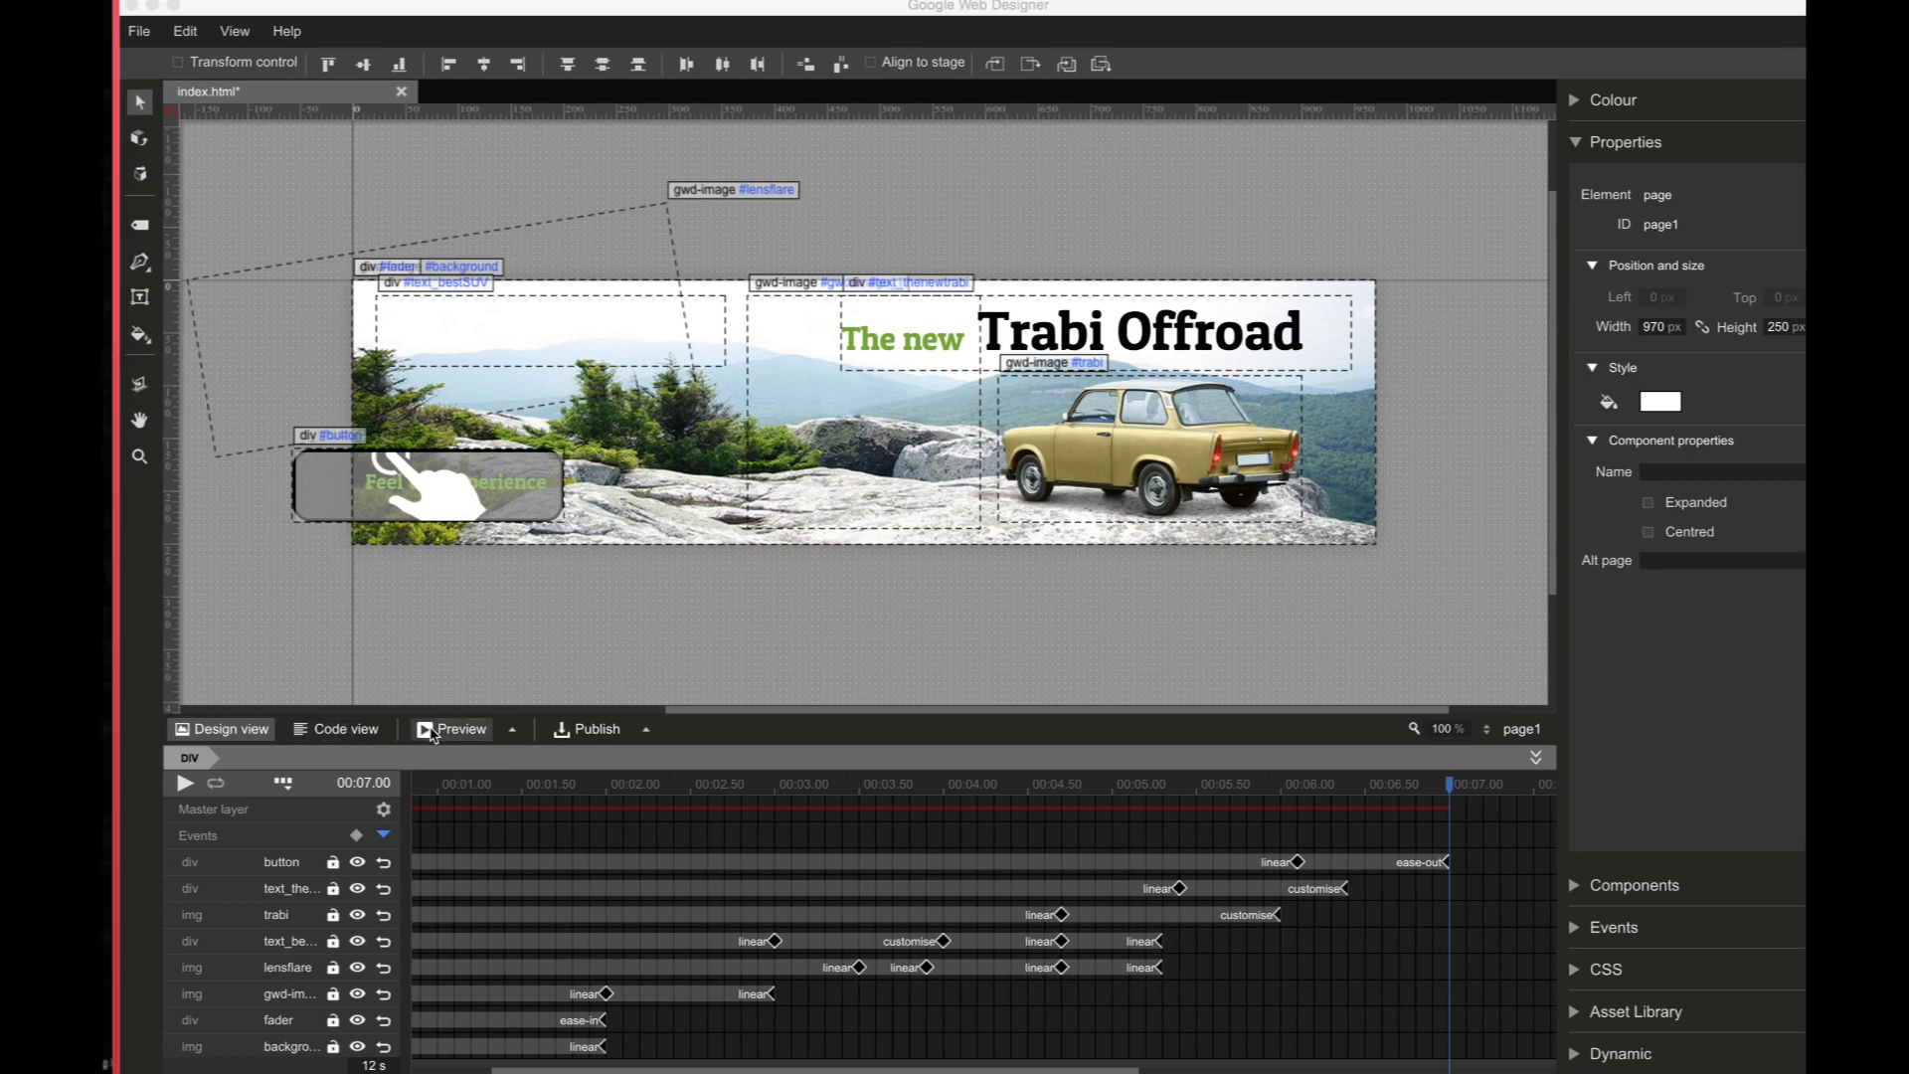
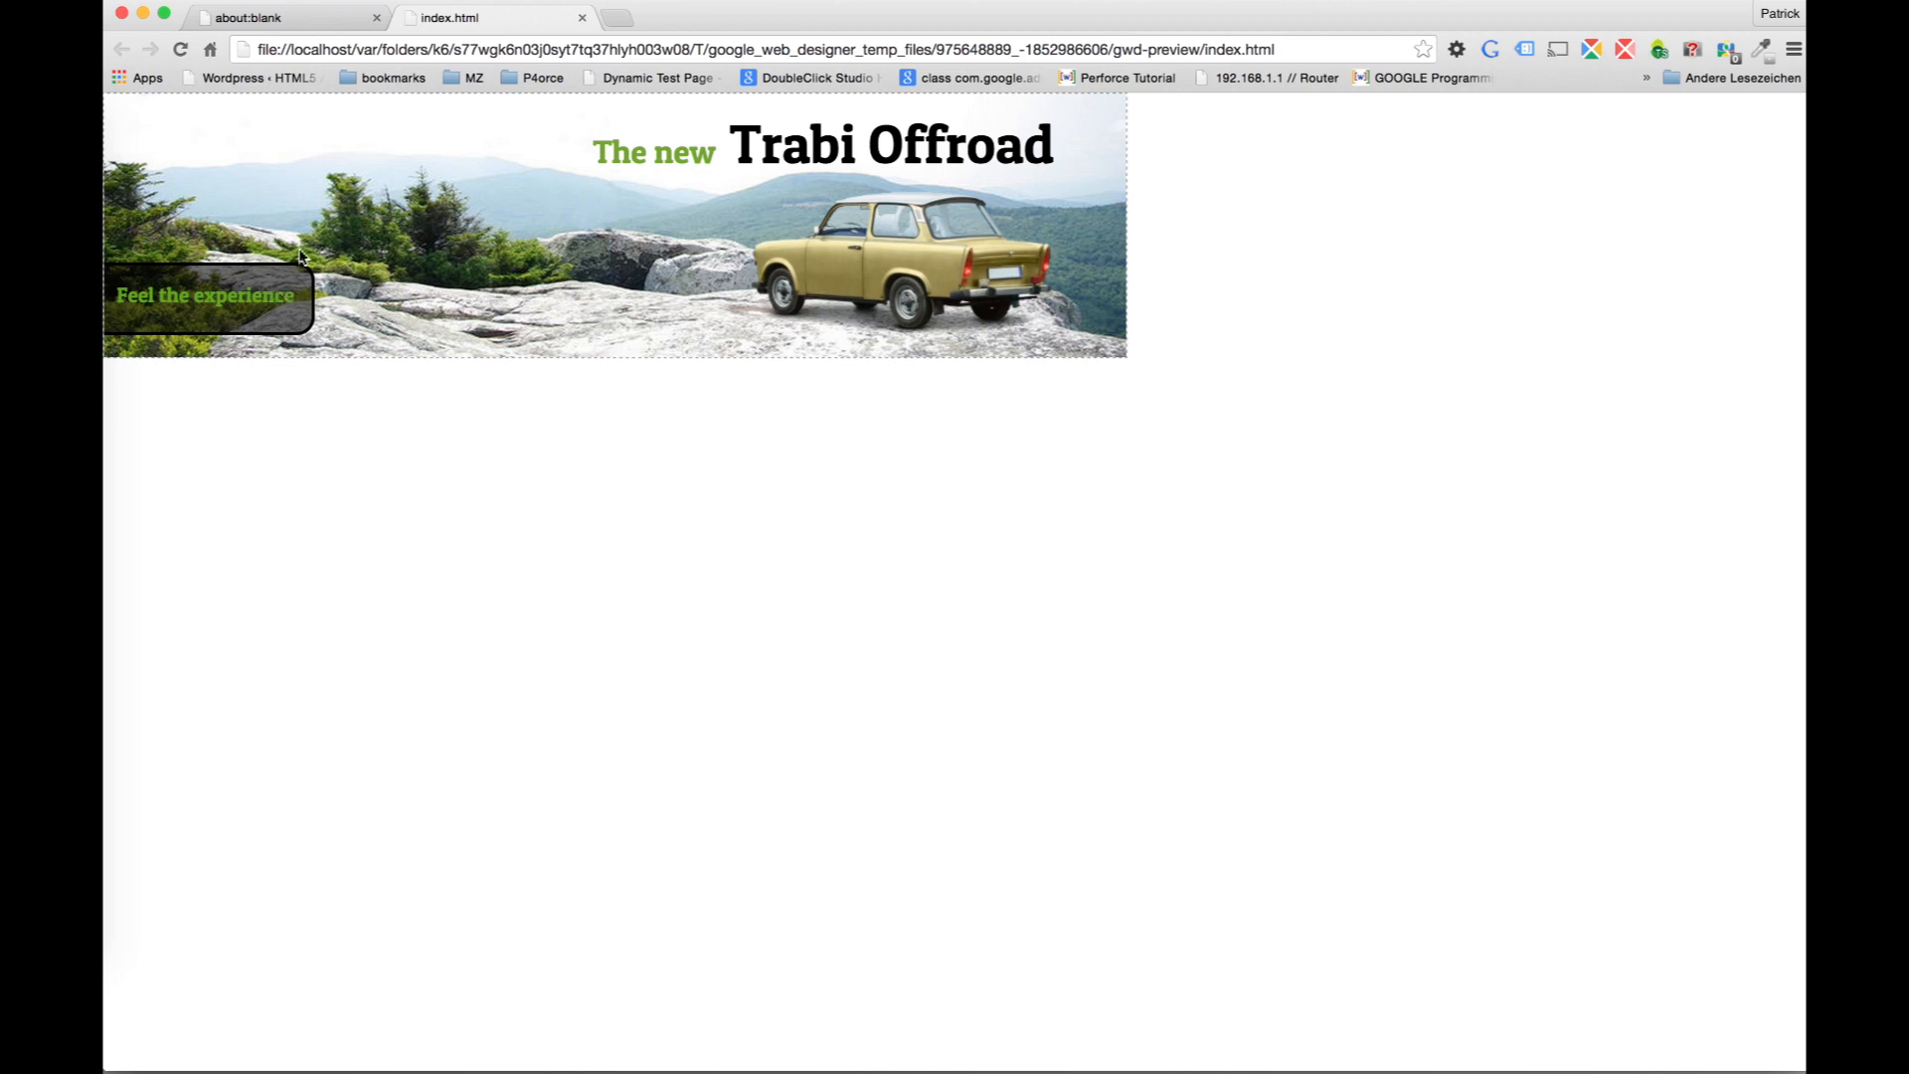
left_click(581, 18)
key("super+q")
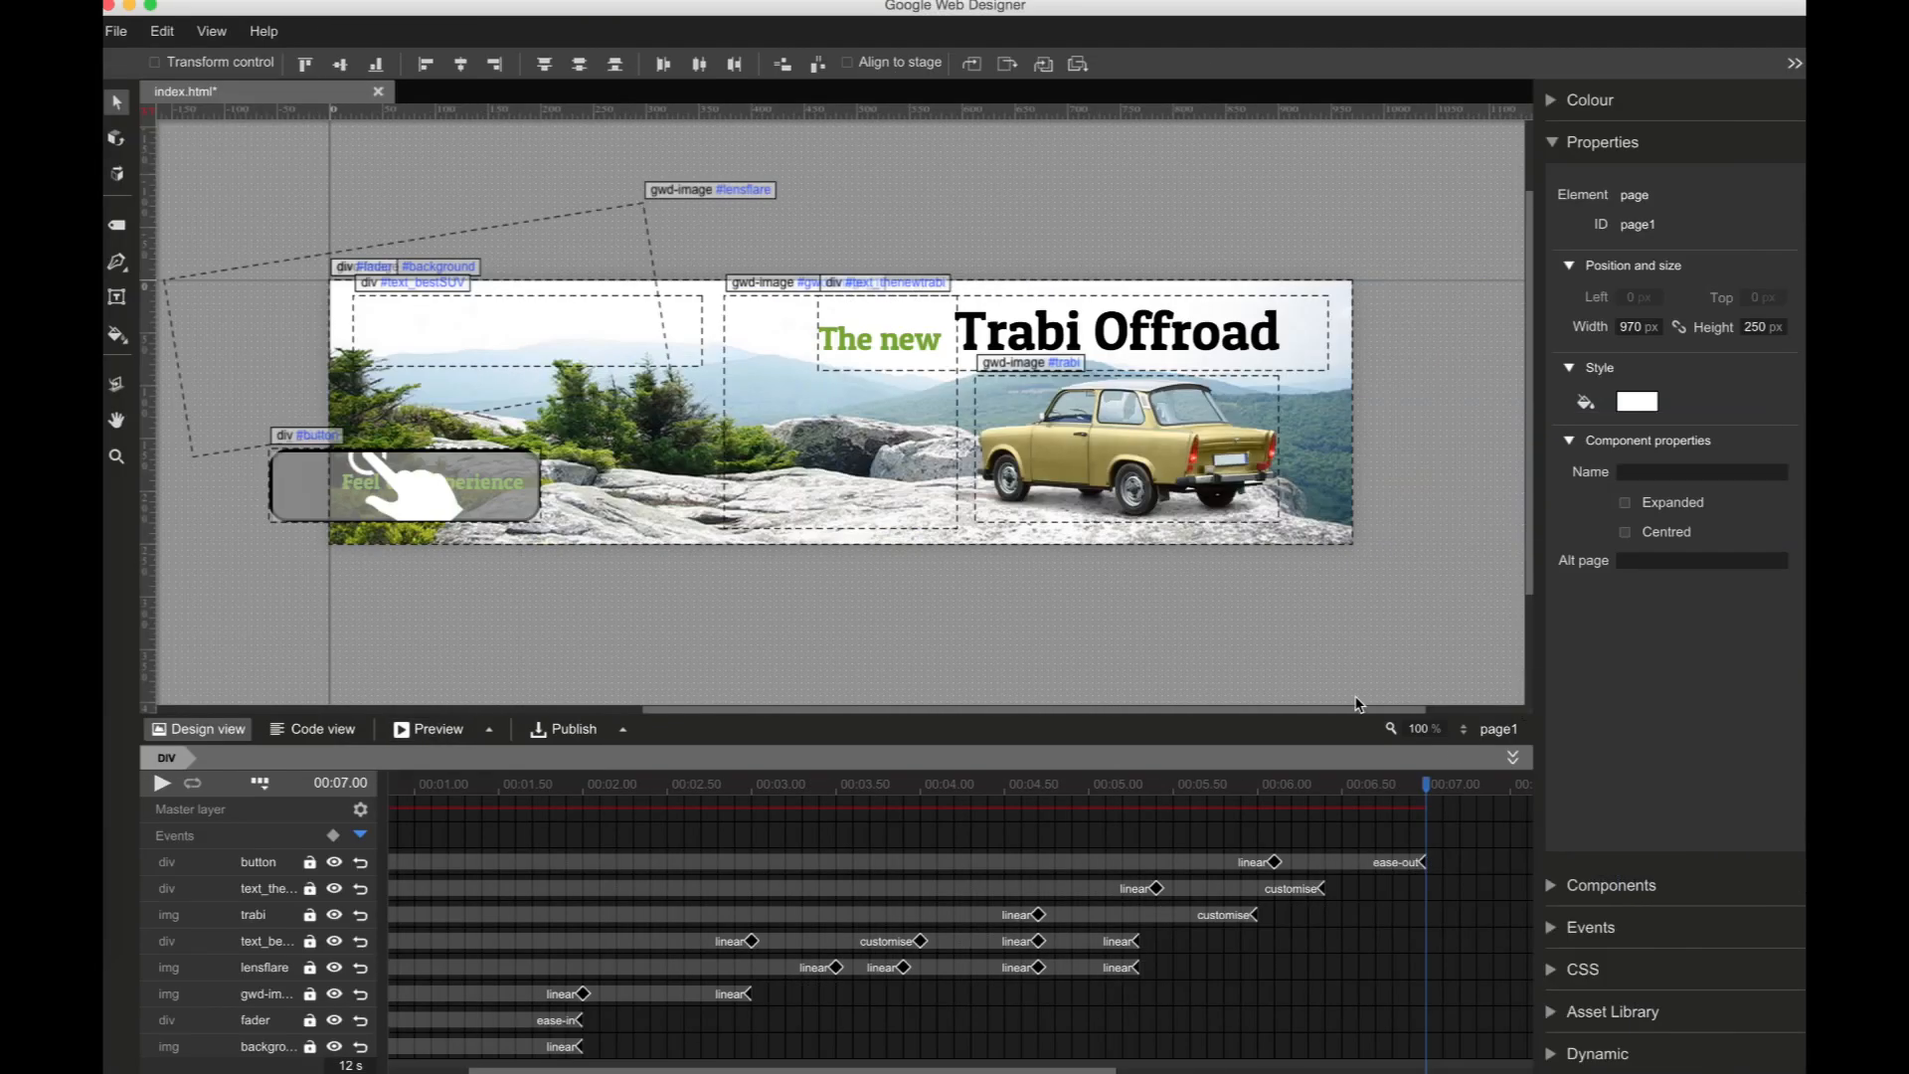
Step: Add a new blank page to the banner document
left_click(1468, 735)
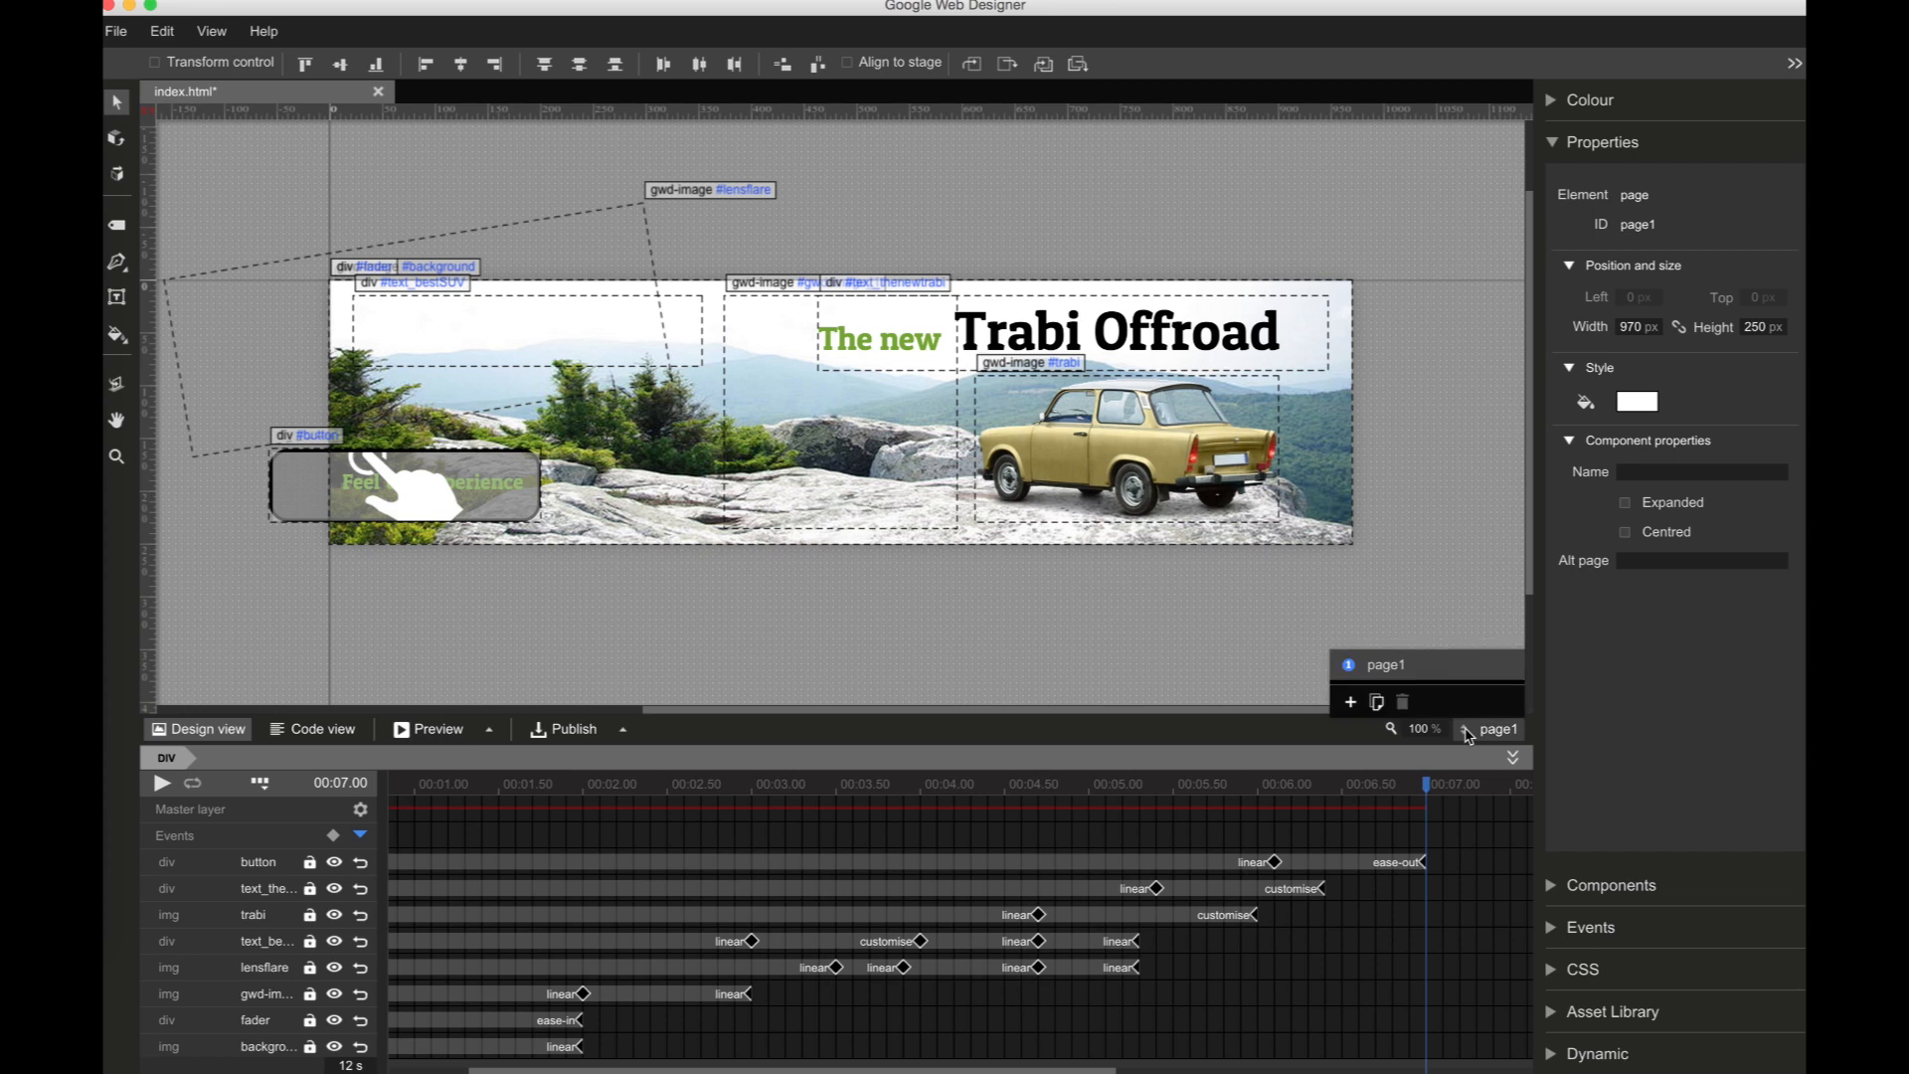
left_click(1349, 704)
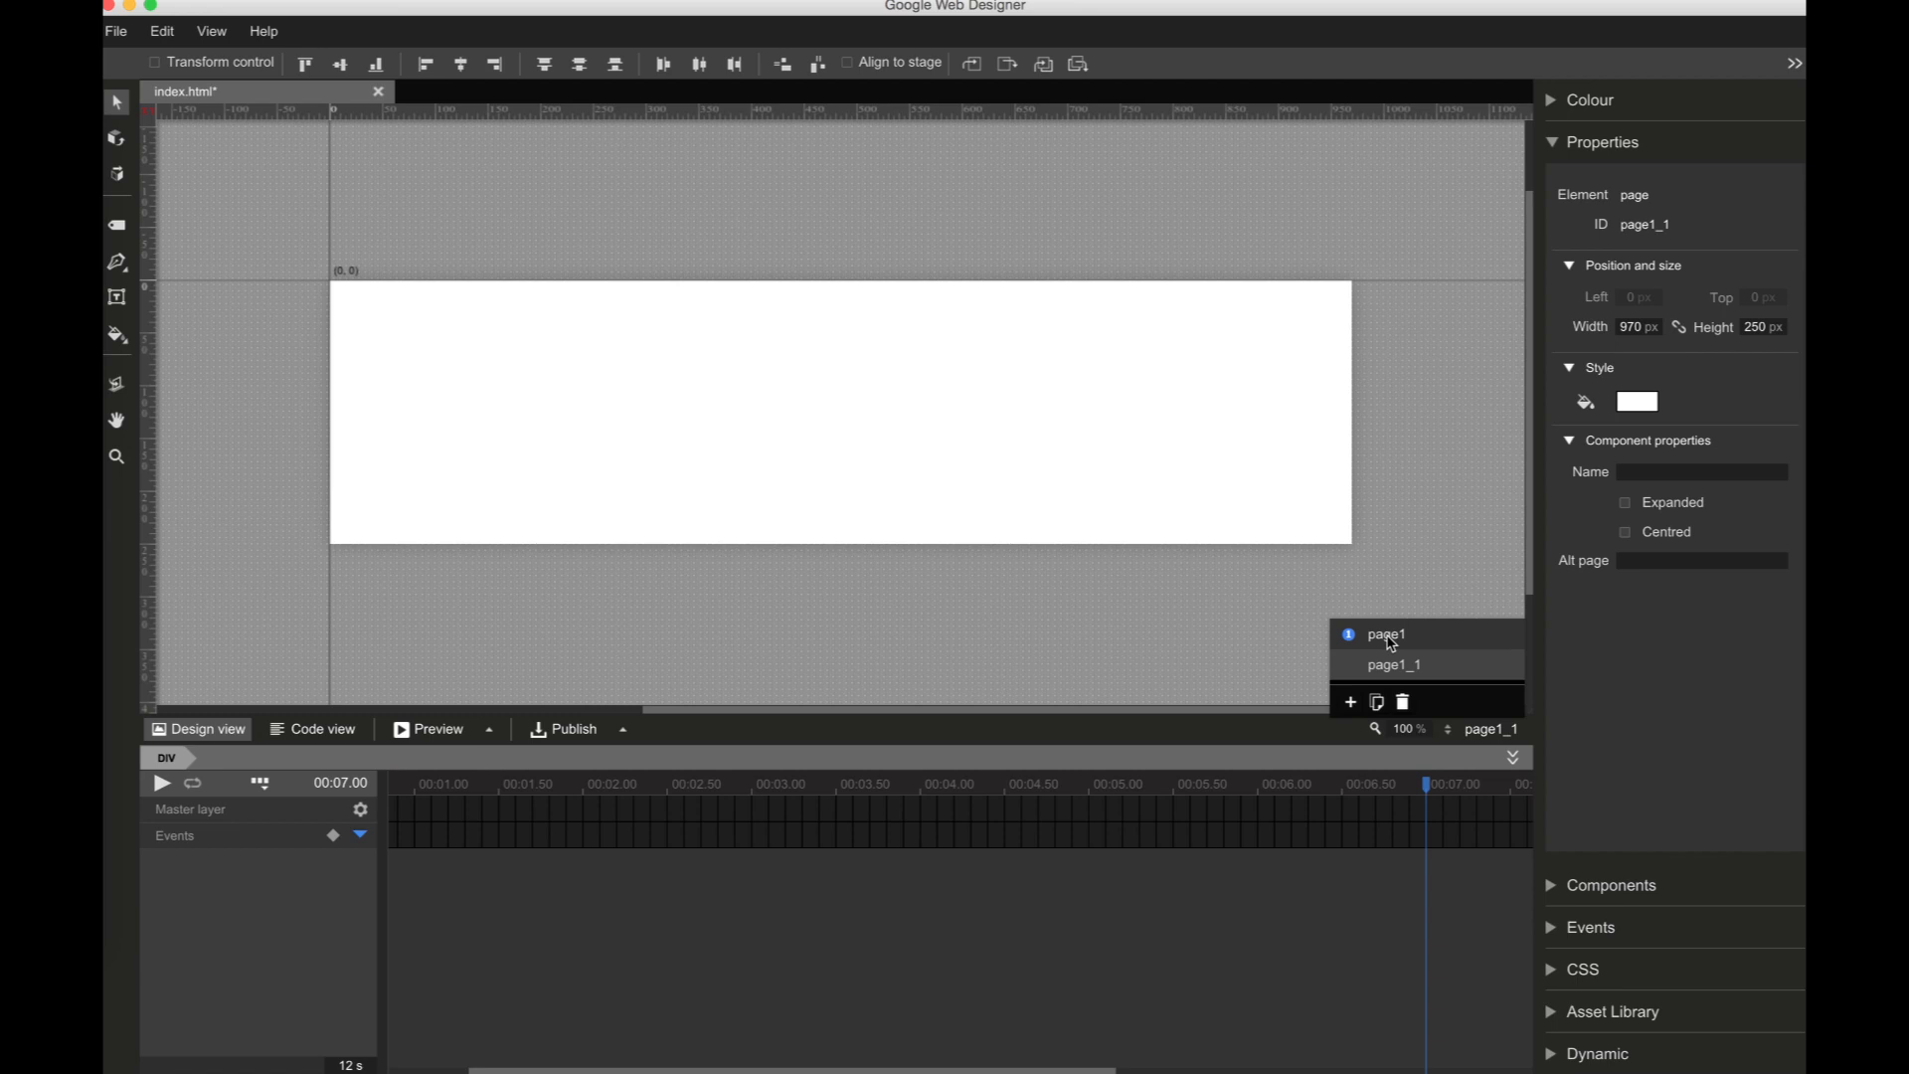
Step: Hide the fader layer on page1 and copy the background image onto the new blank page
left_click(1389, 637)
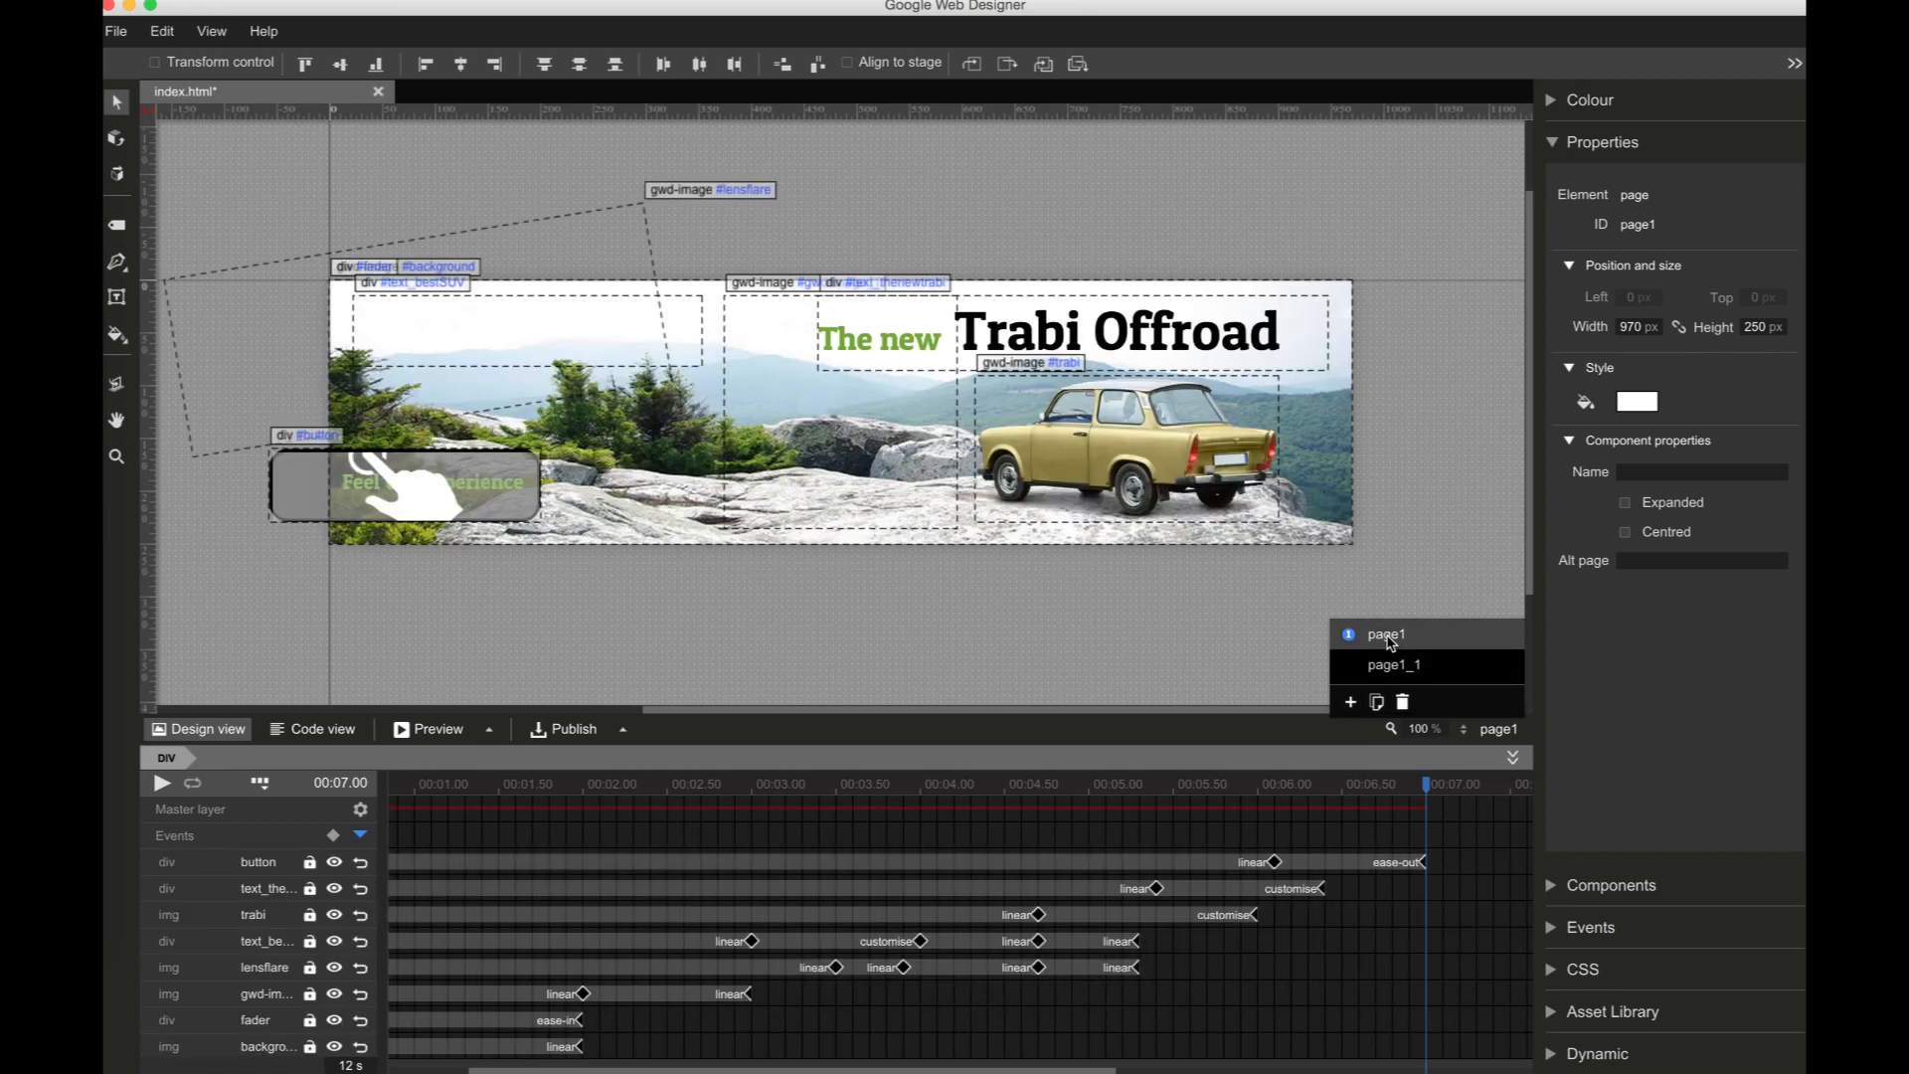
left_click(1326, 473)
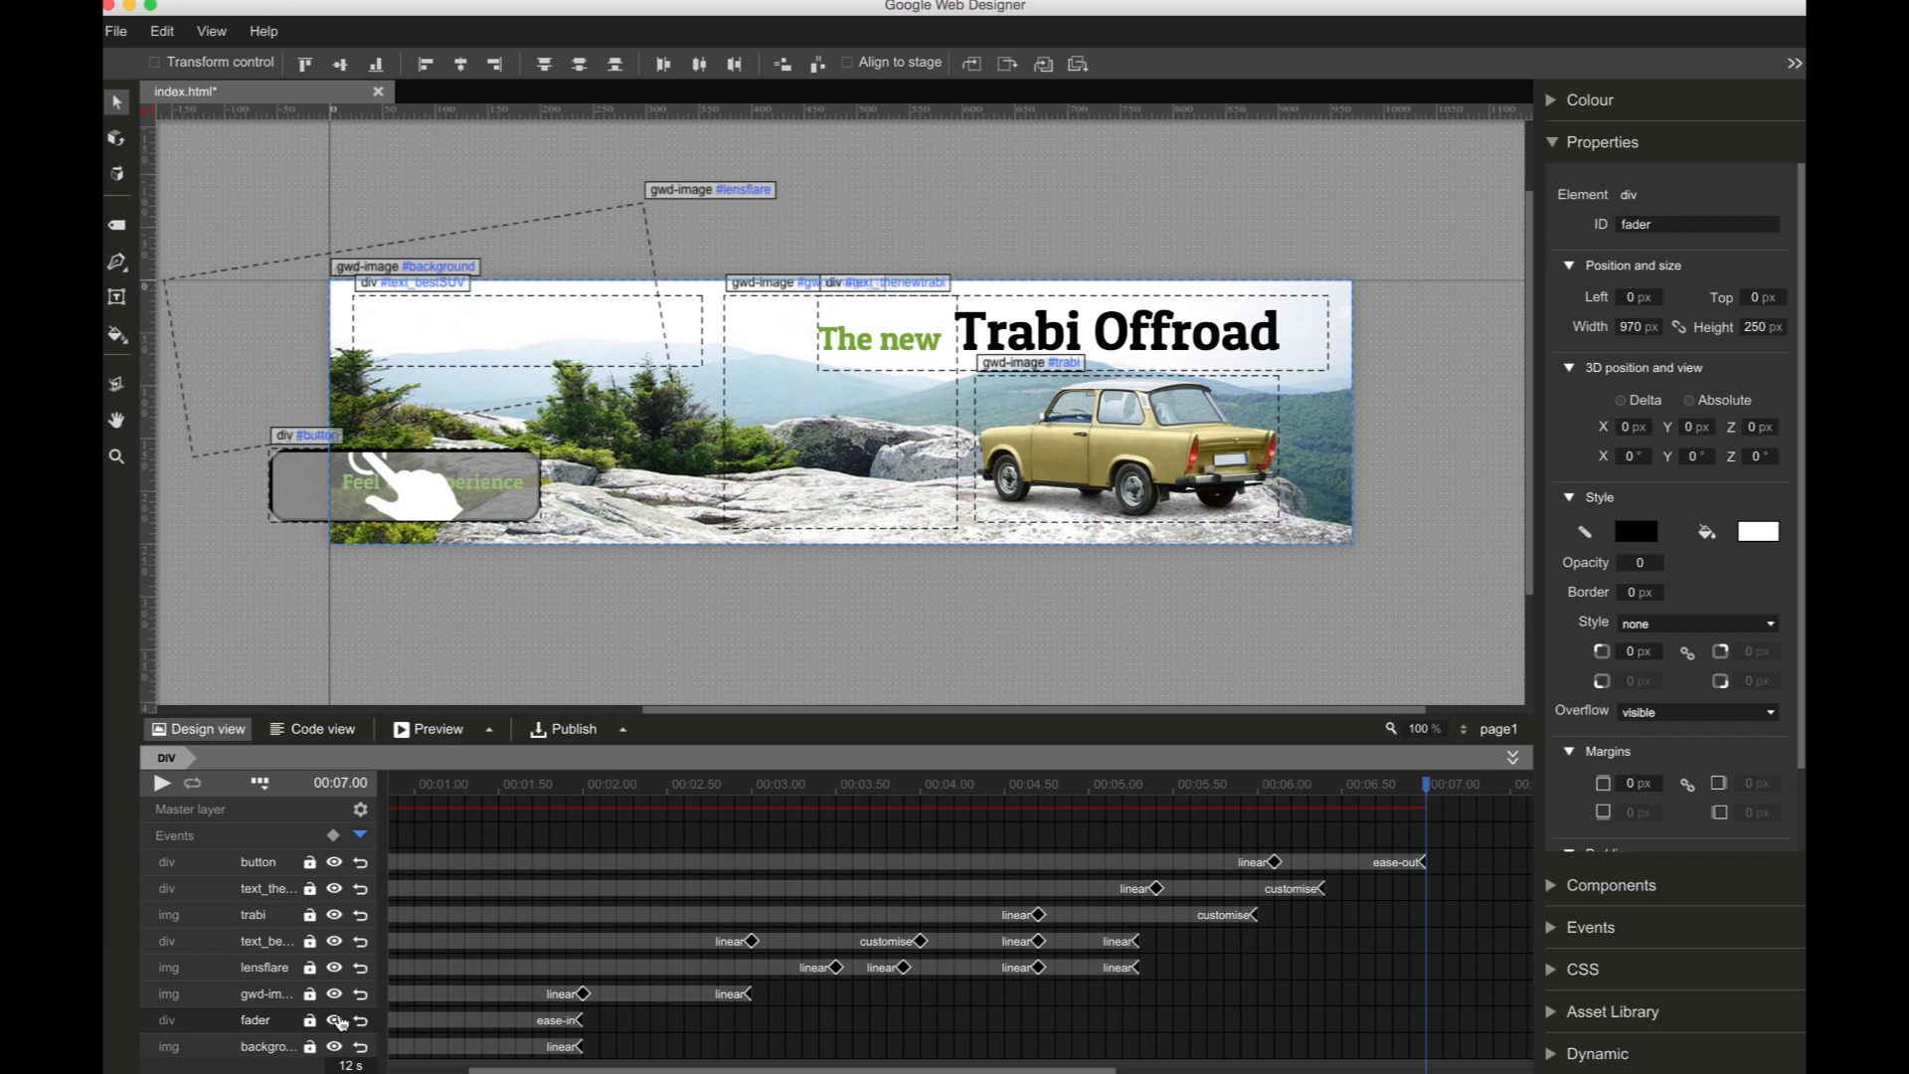
left_click(335, 1016)
left_click(270, 1047)
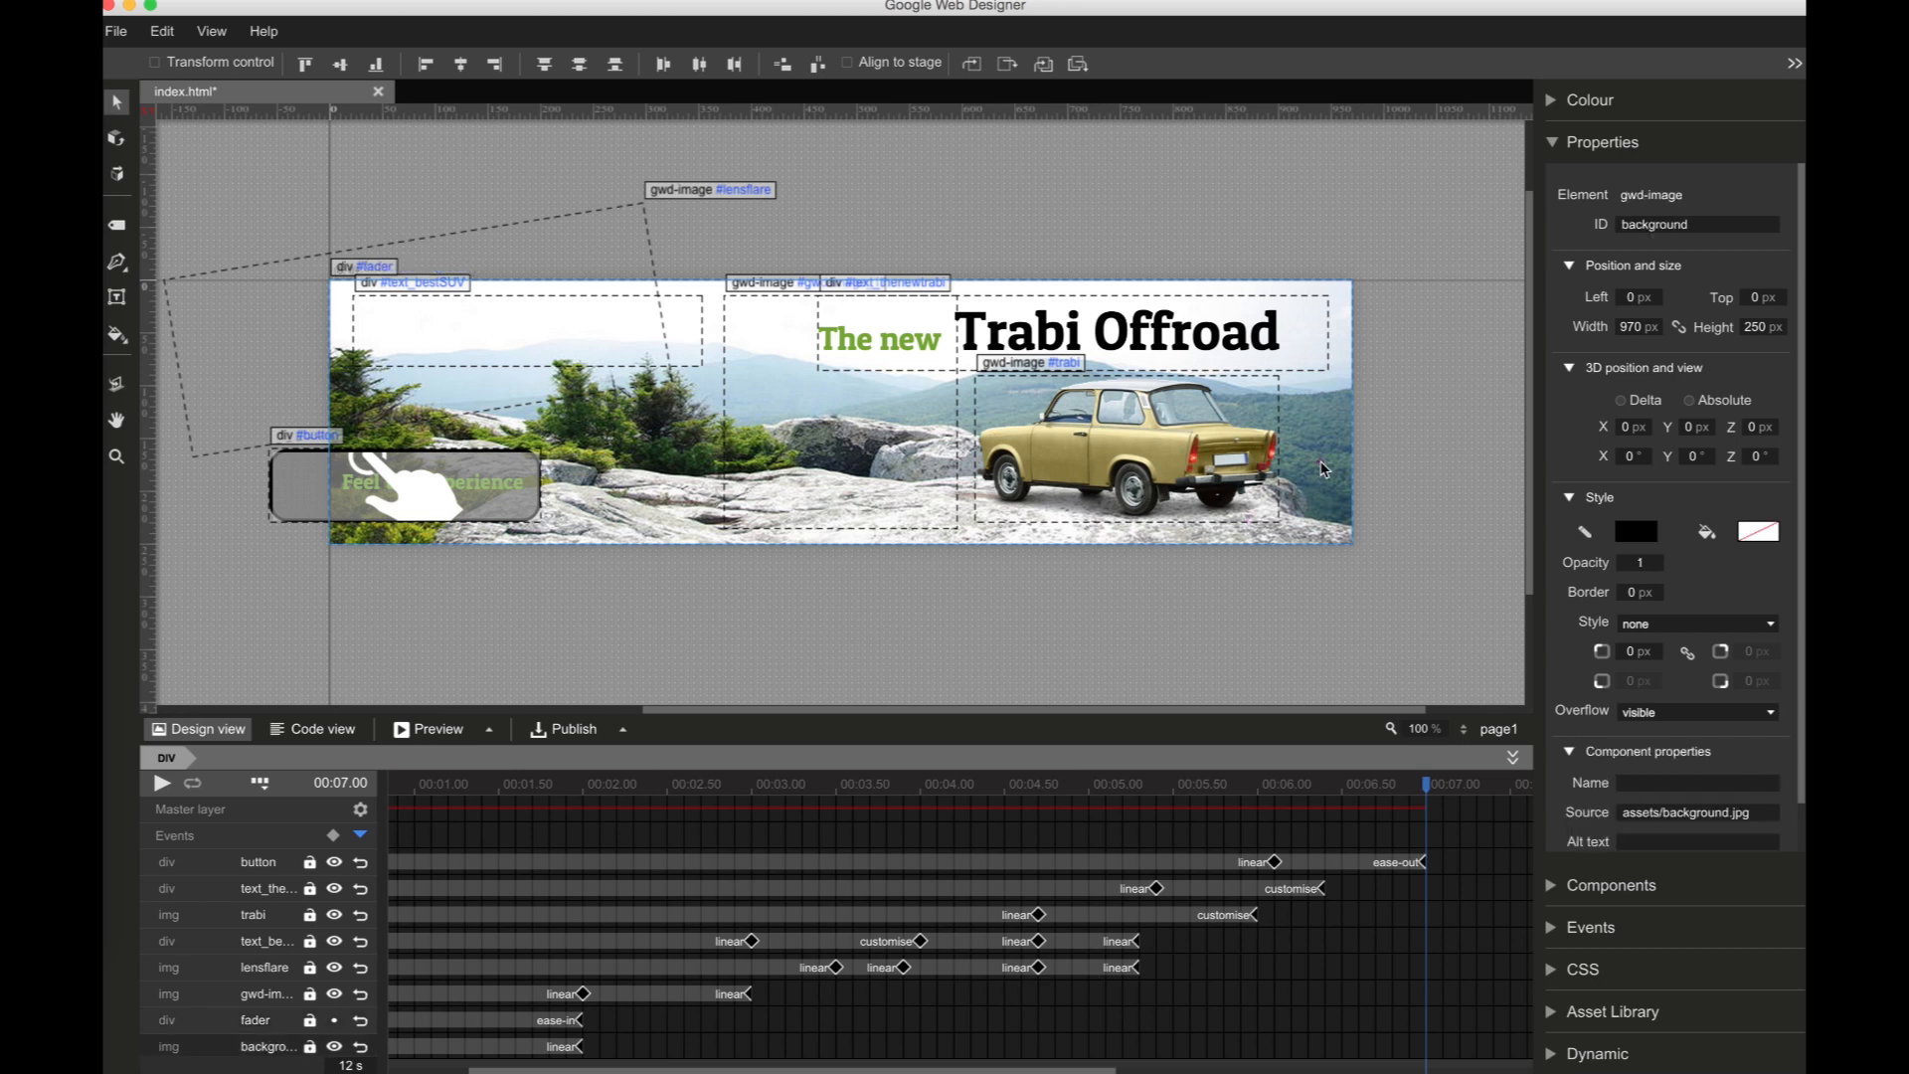
left_click(1489, 729)
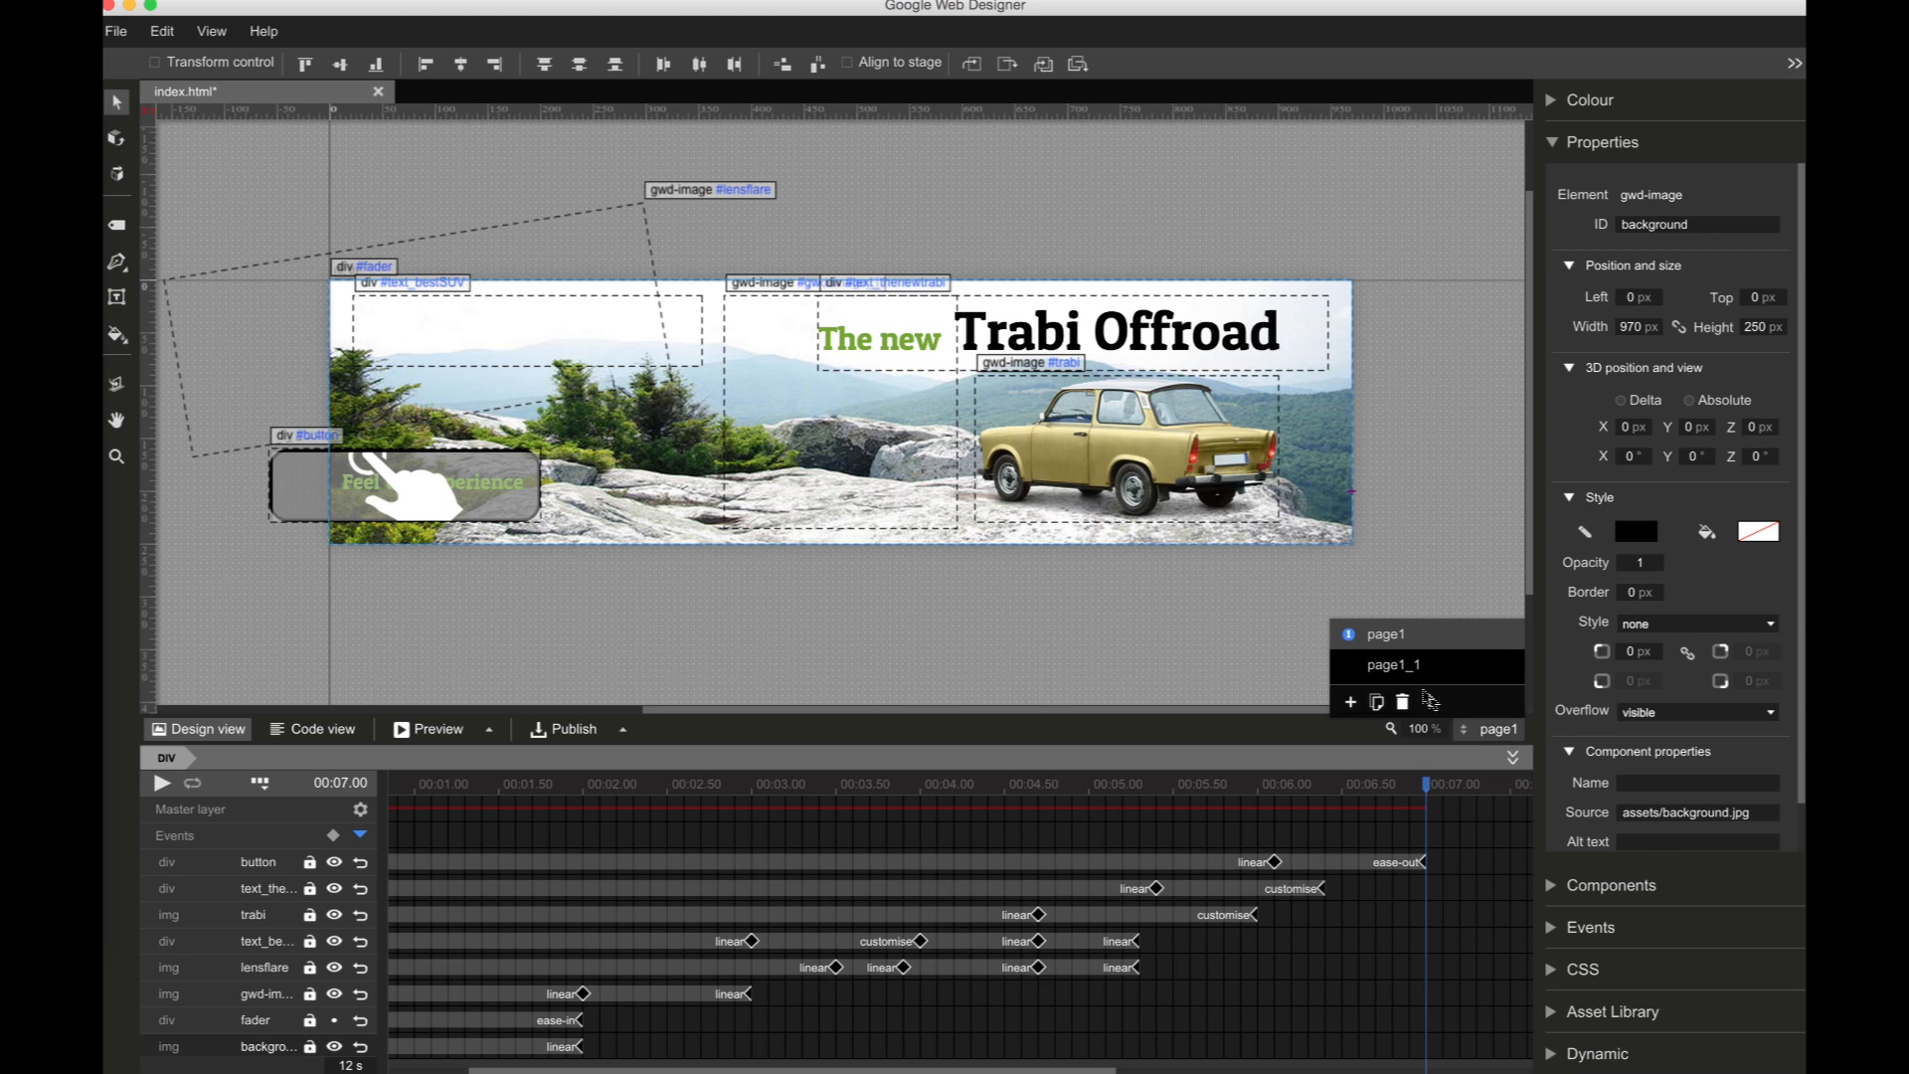
left_click(1398, 666)
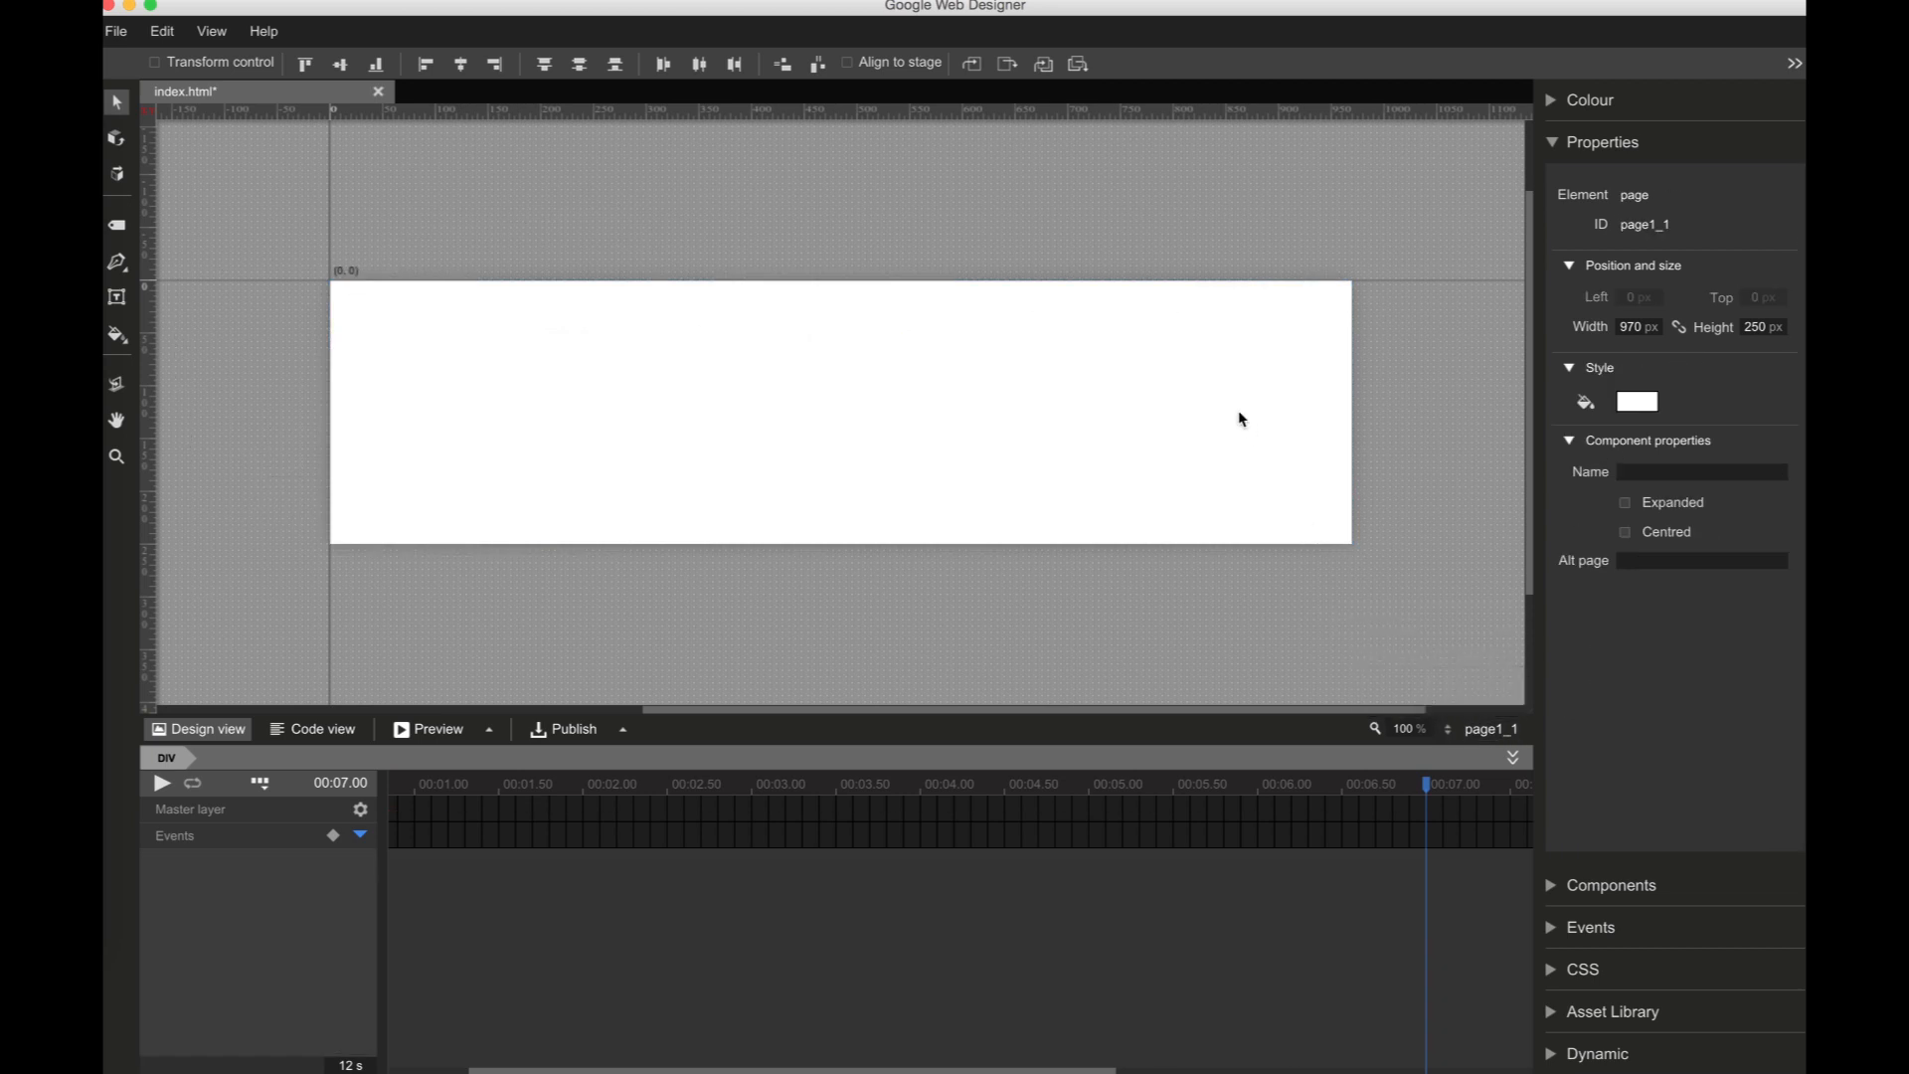
key("ctrl+v")
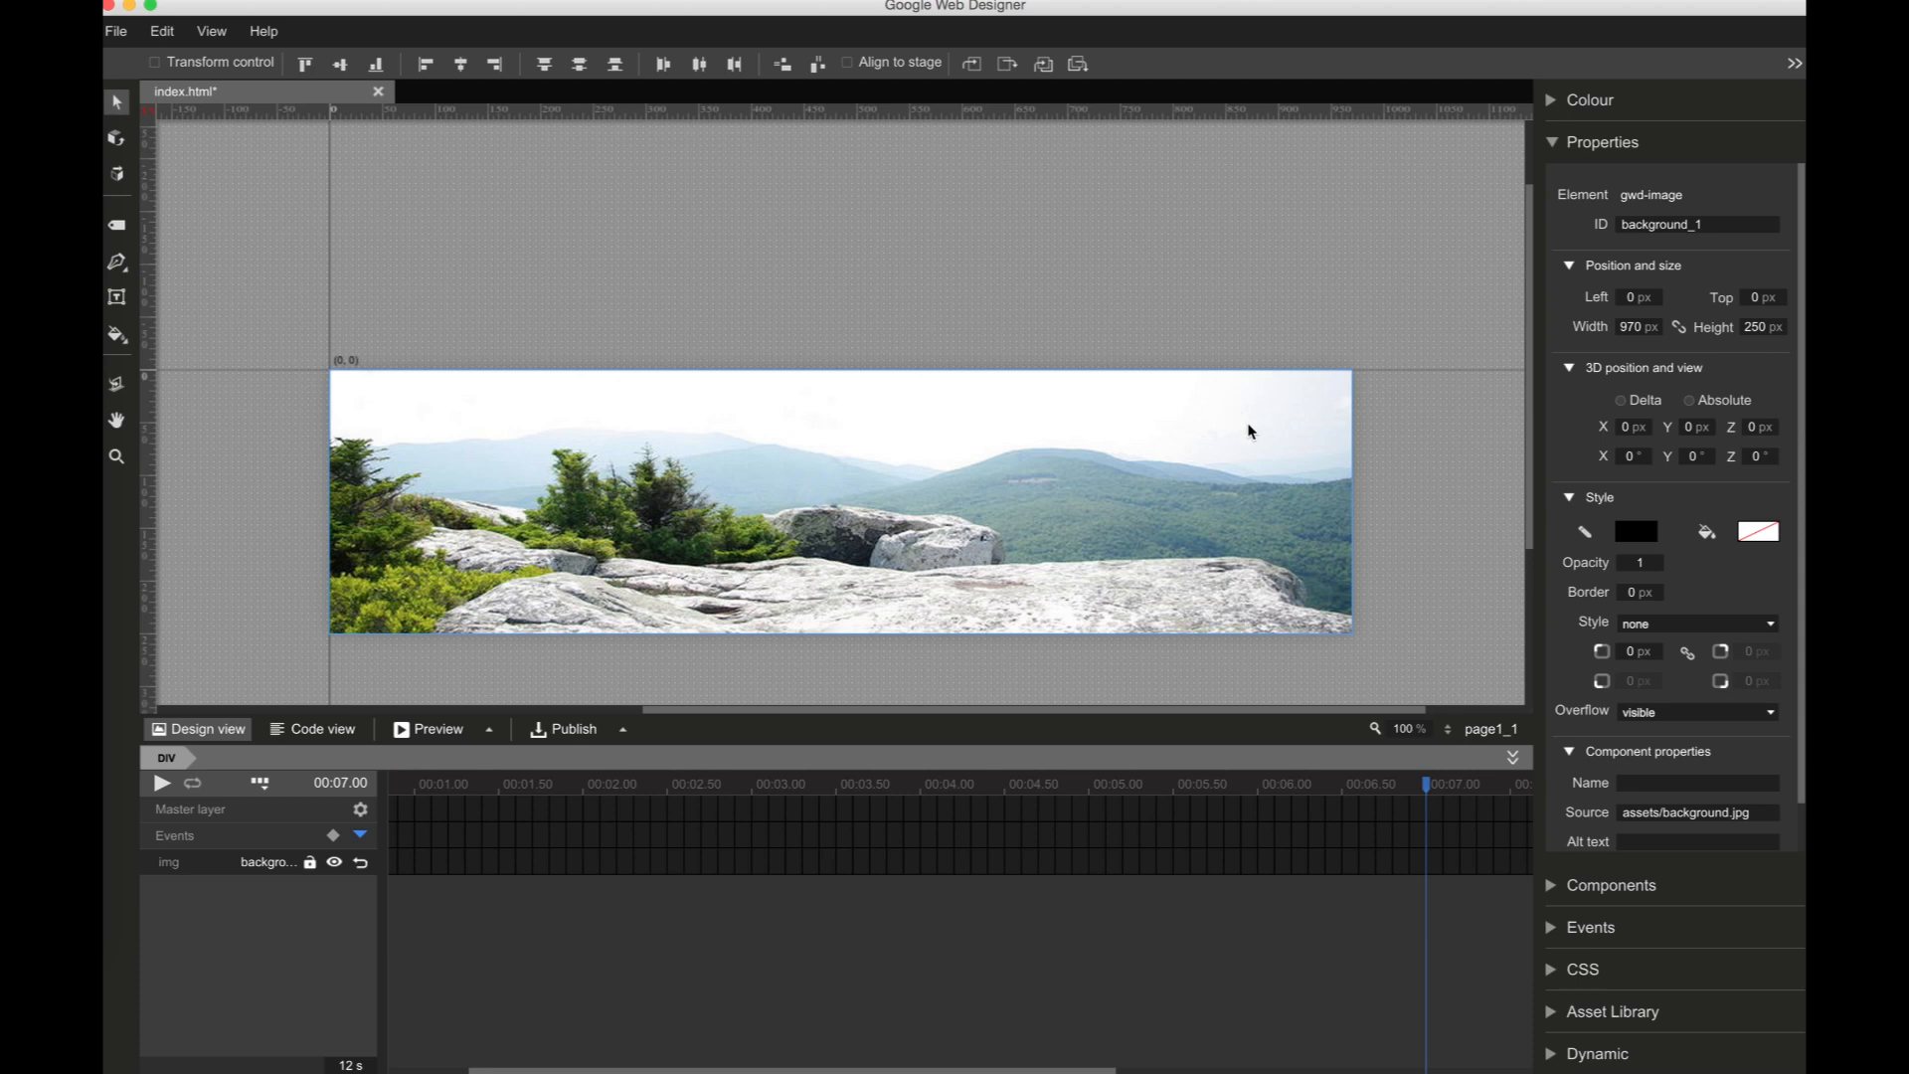
Step: Copy the car image from page1 and paste it onto page1_1
left_click(1486, 729)
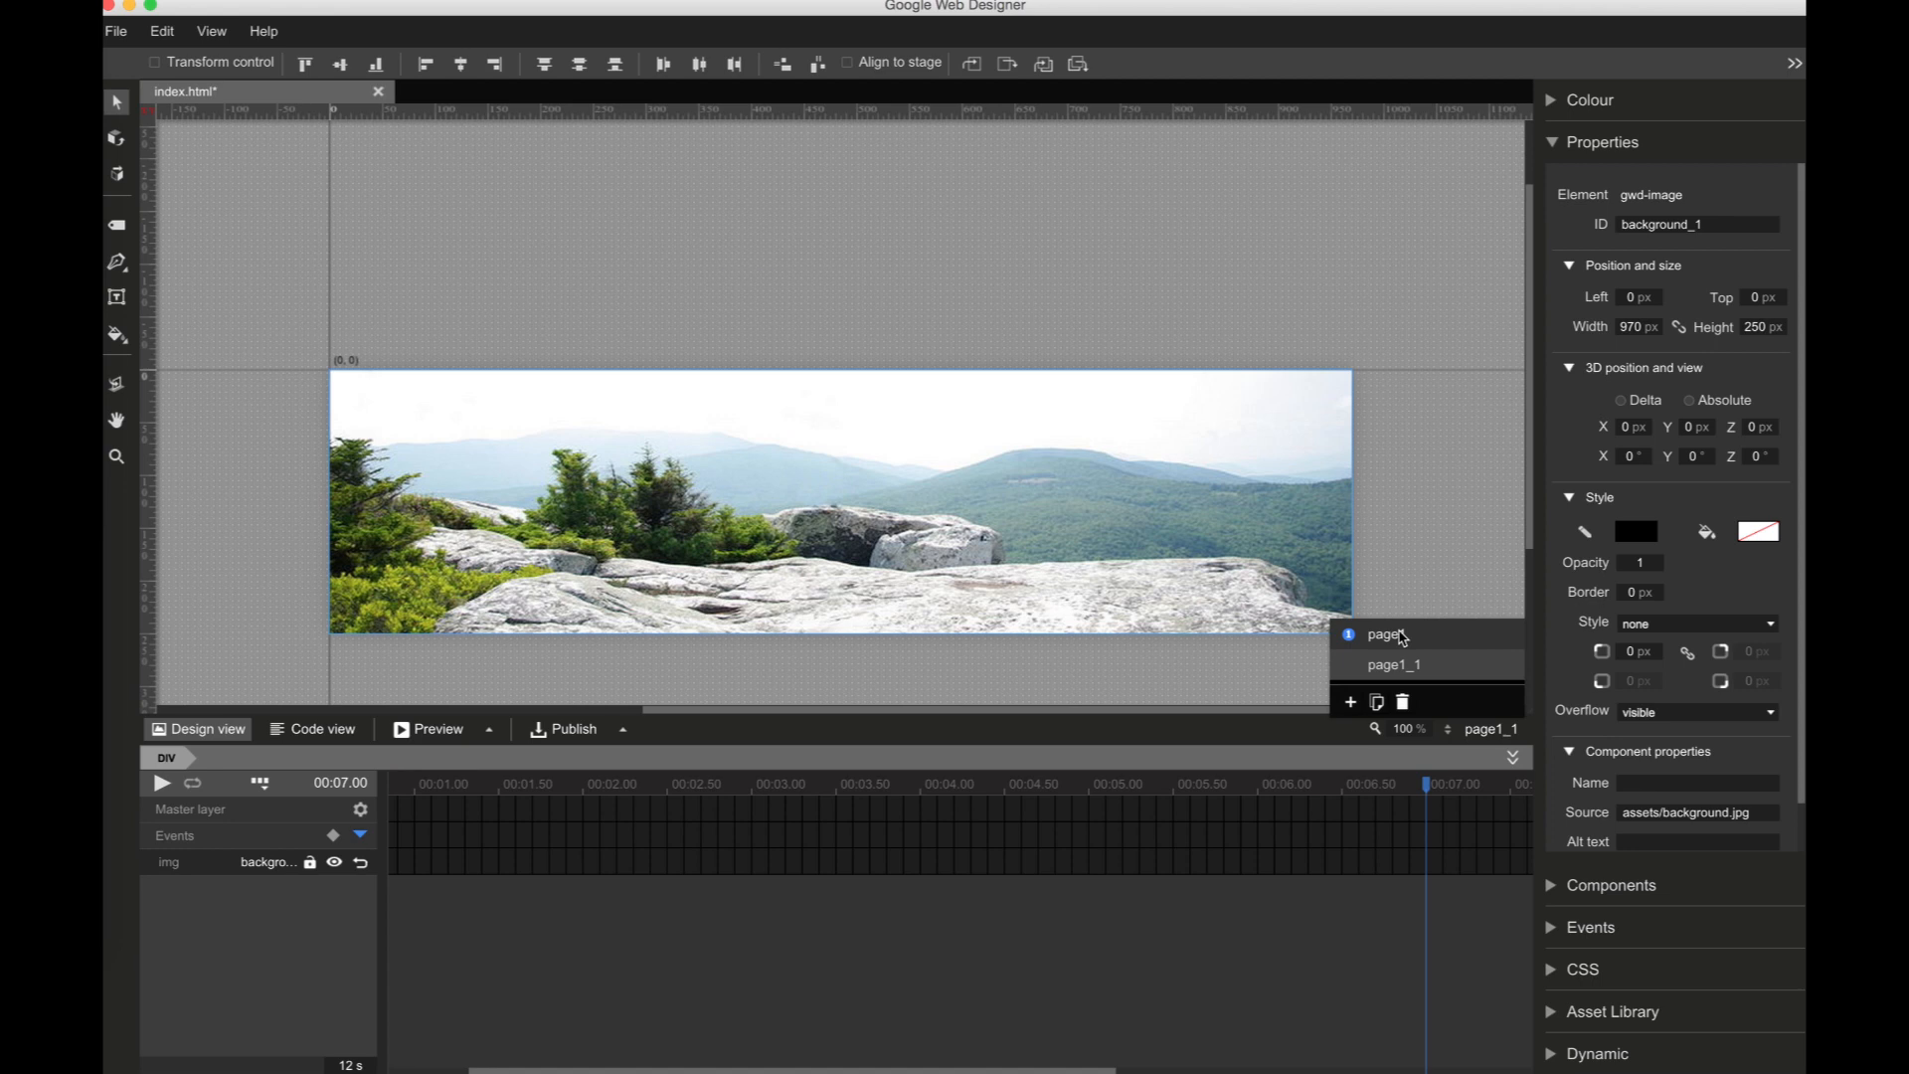
left_click(1387, 634)
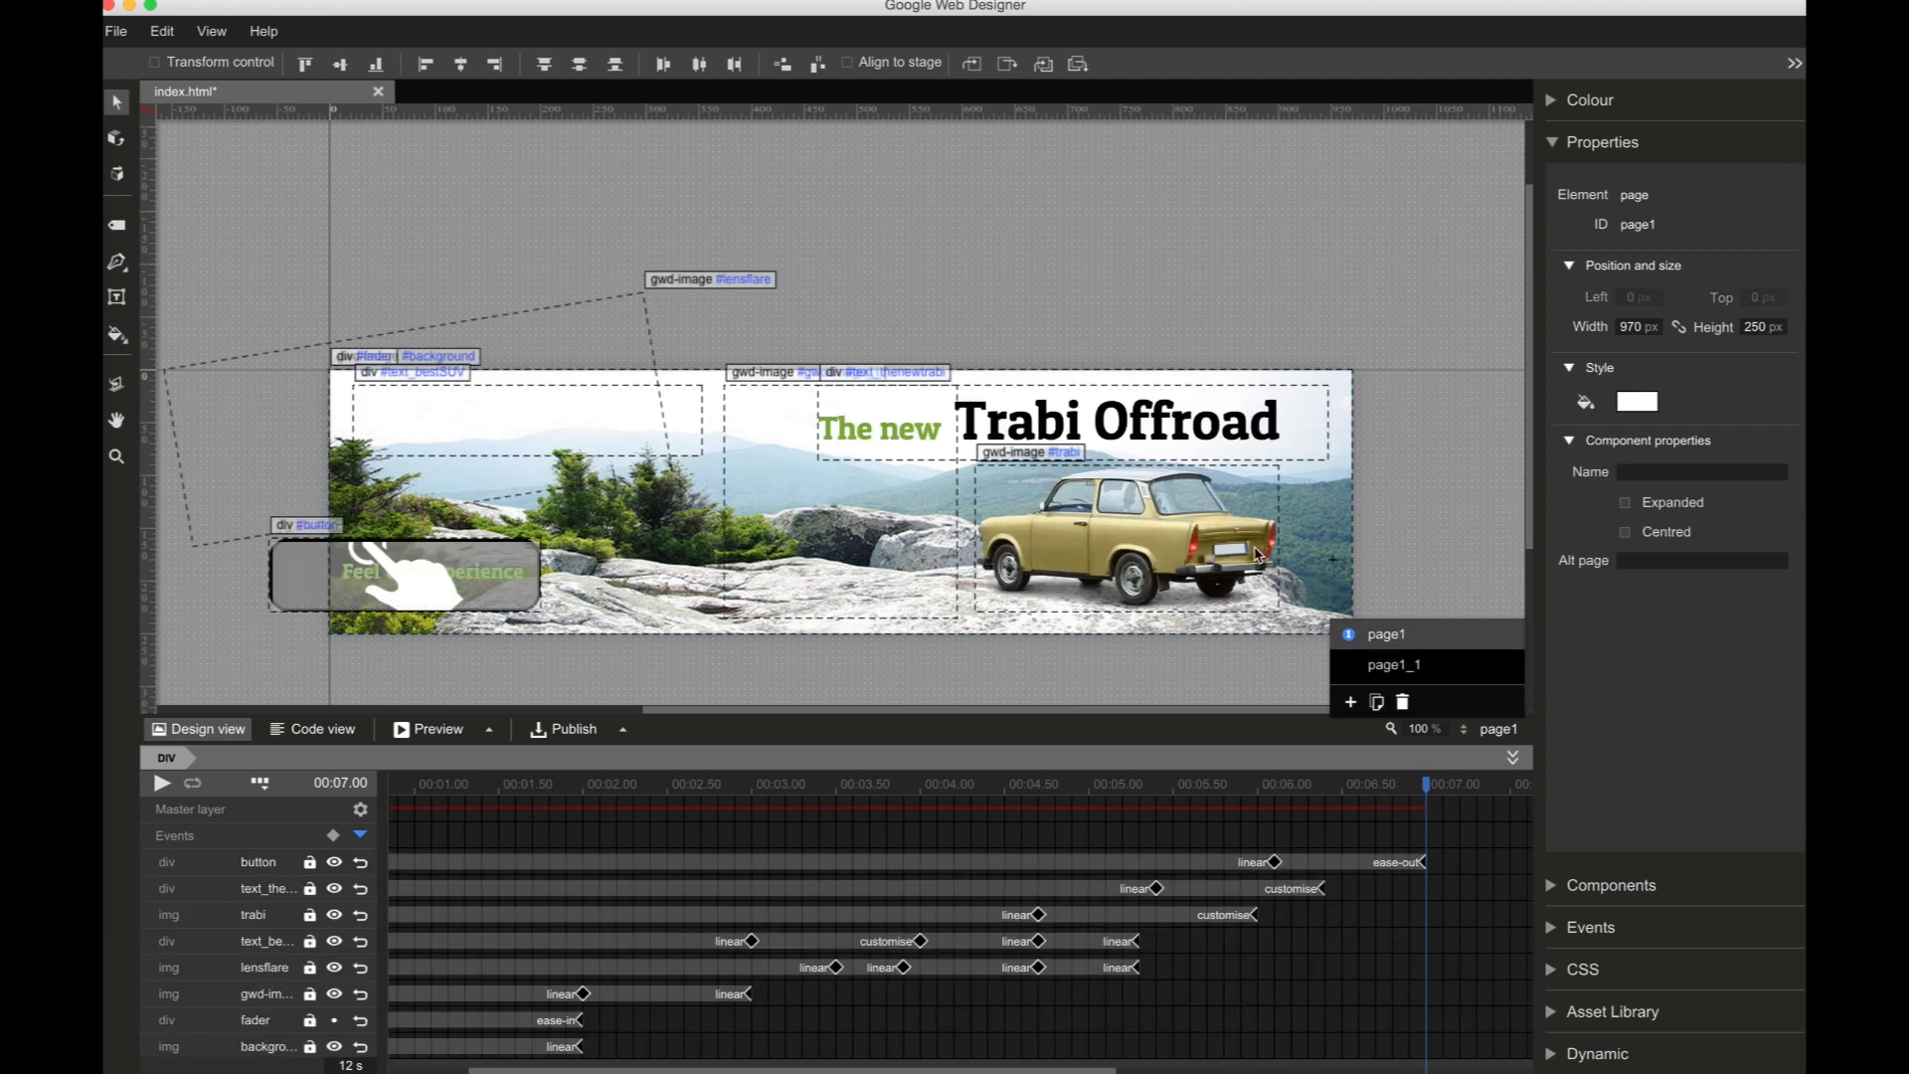
left_click(1174, 544)
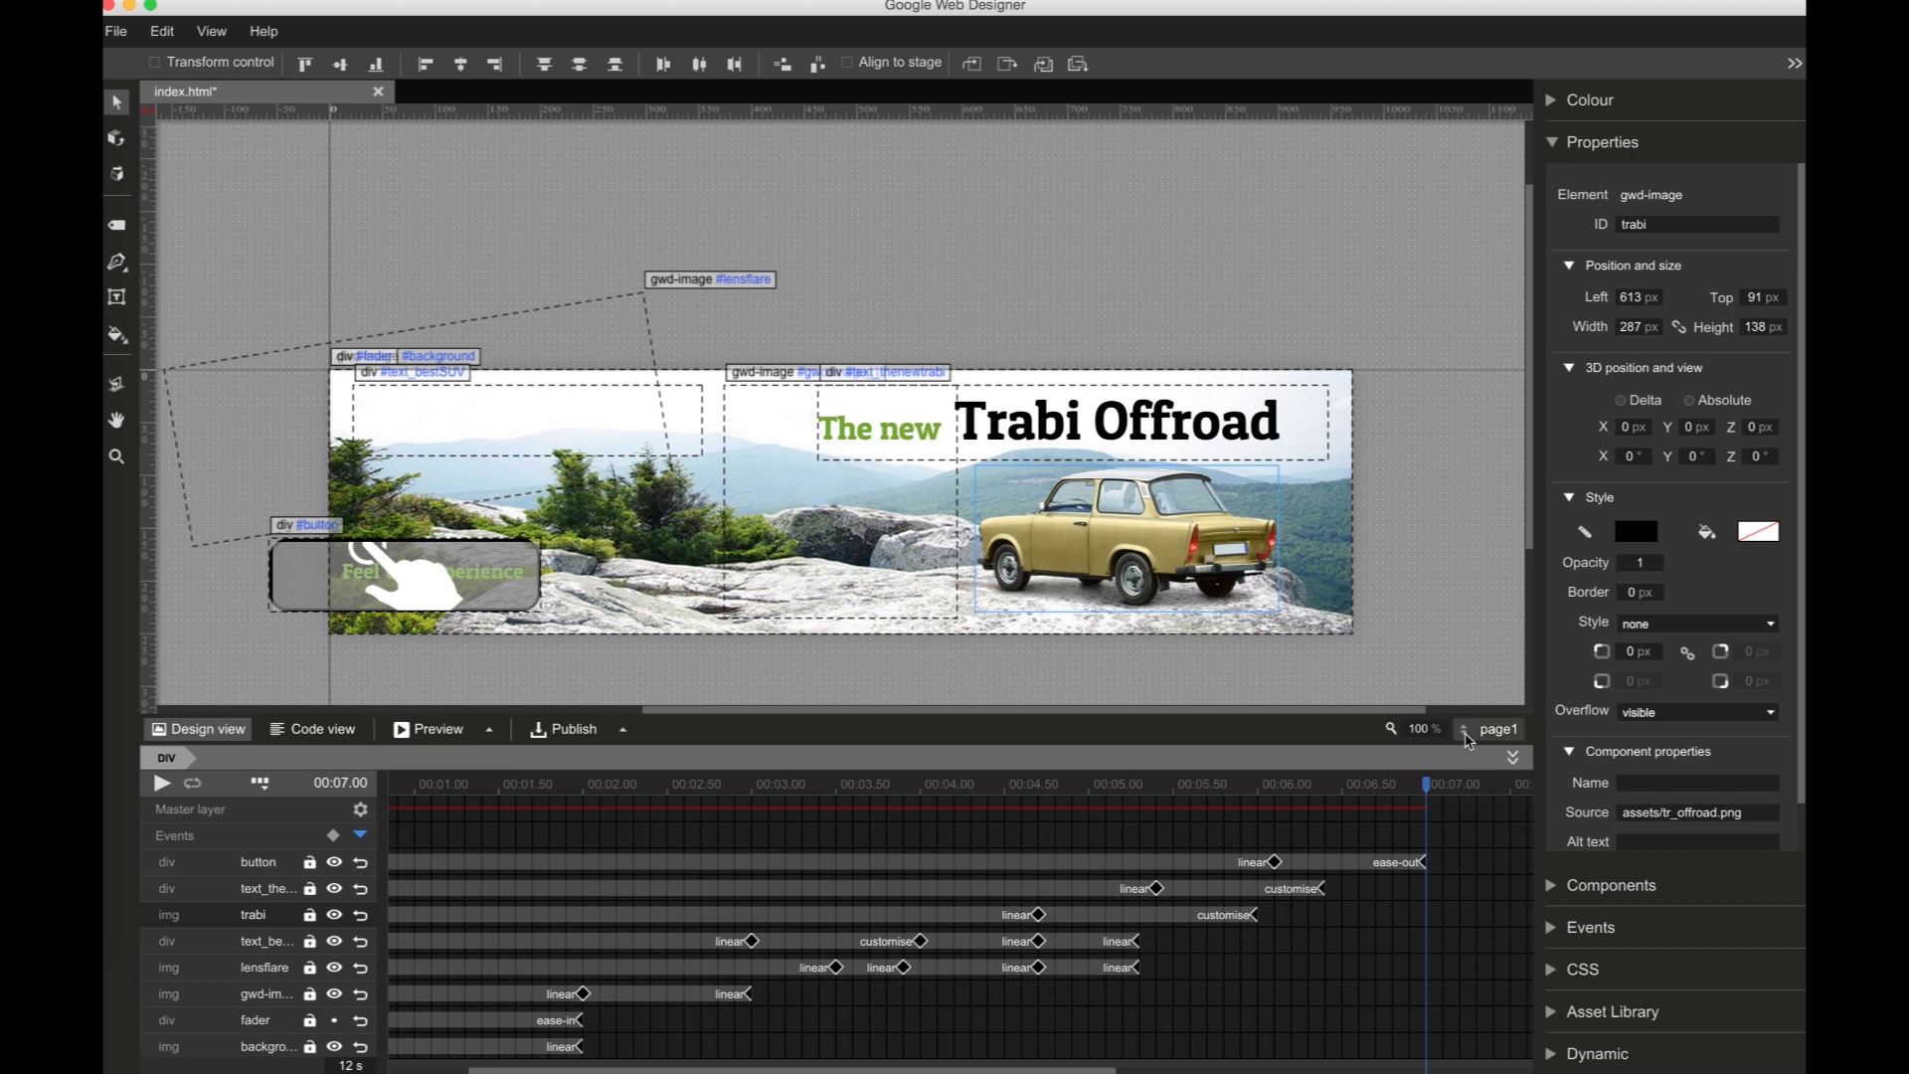
left_click(1467, 734)
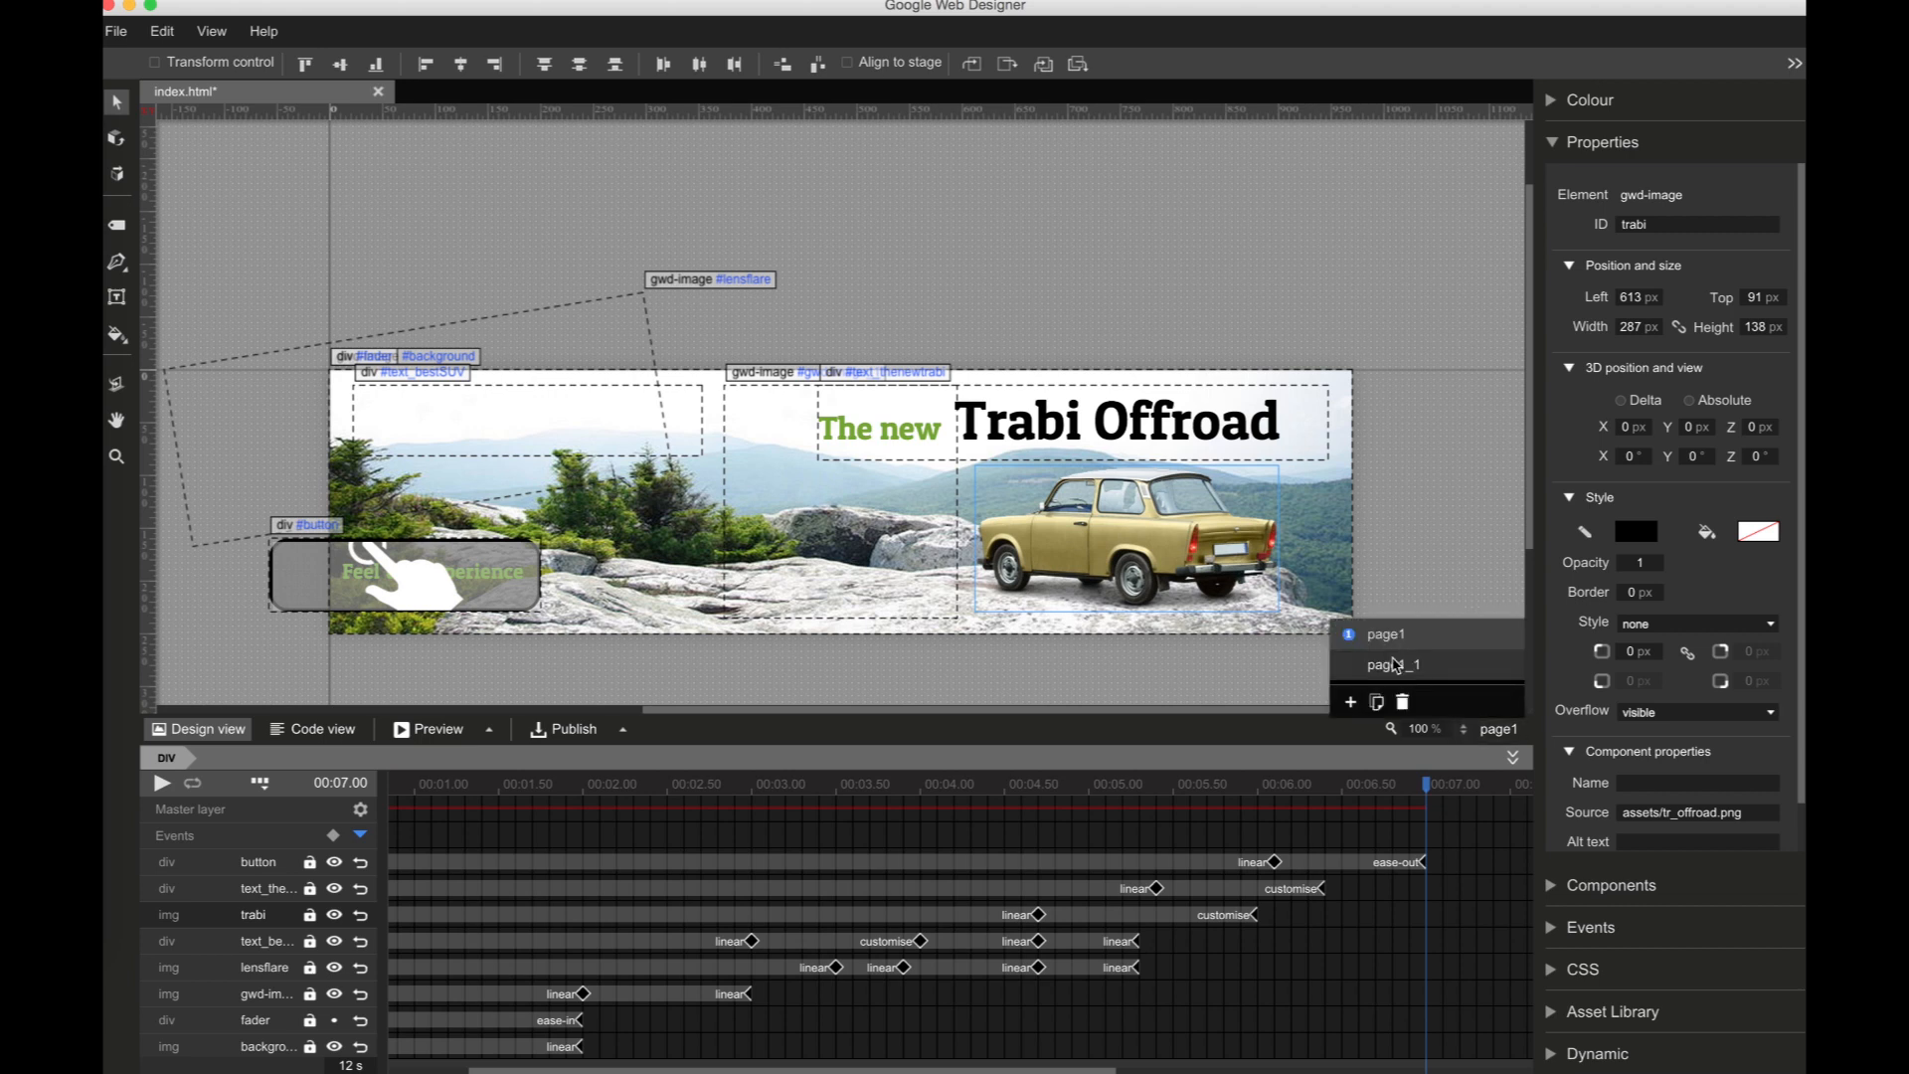
left_click(1396, 665)
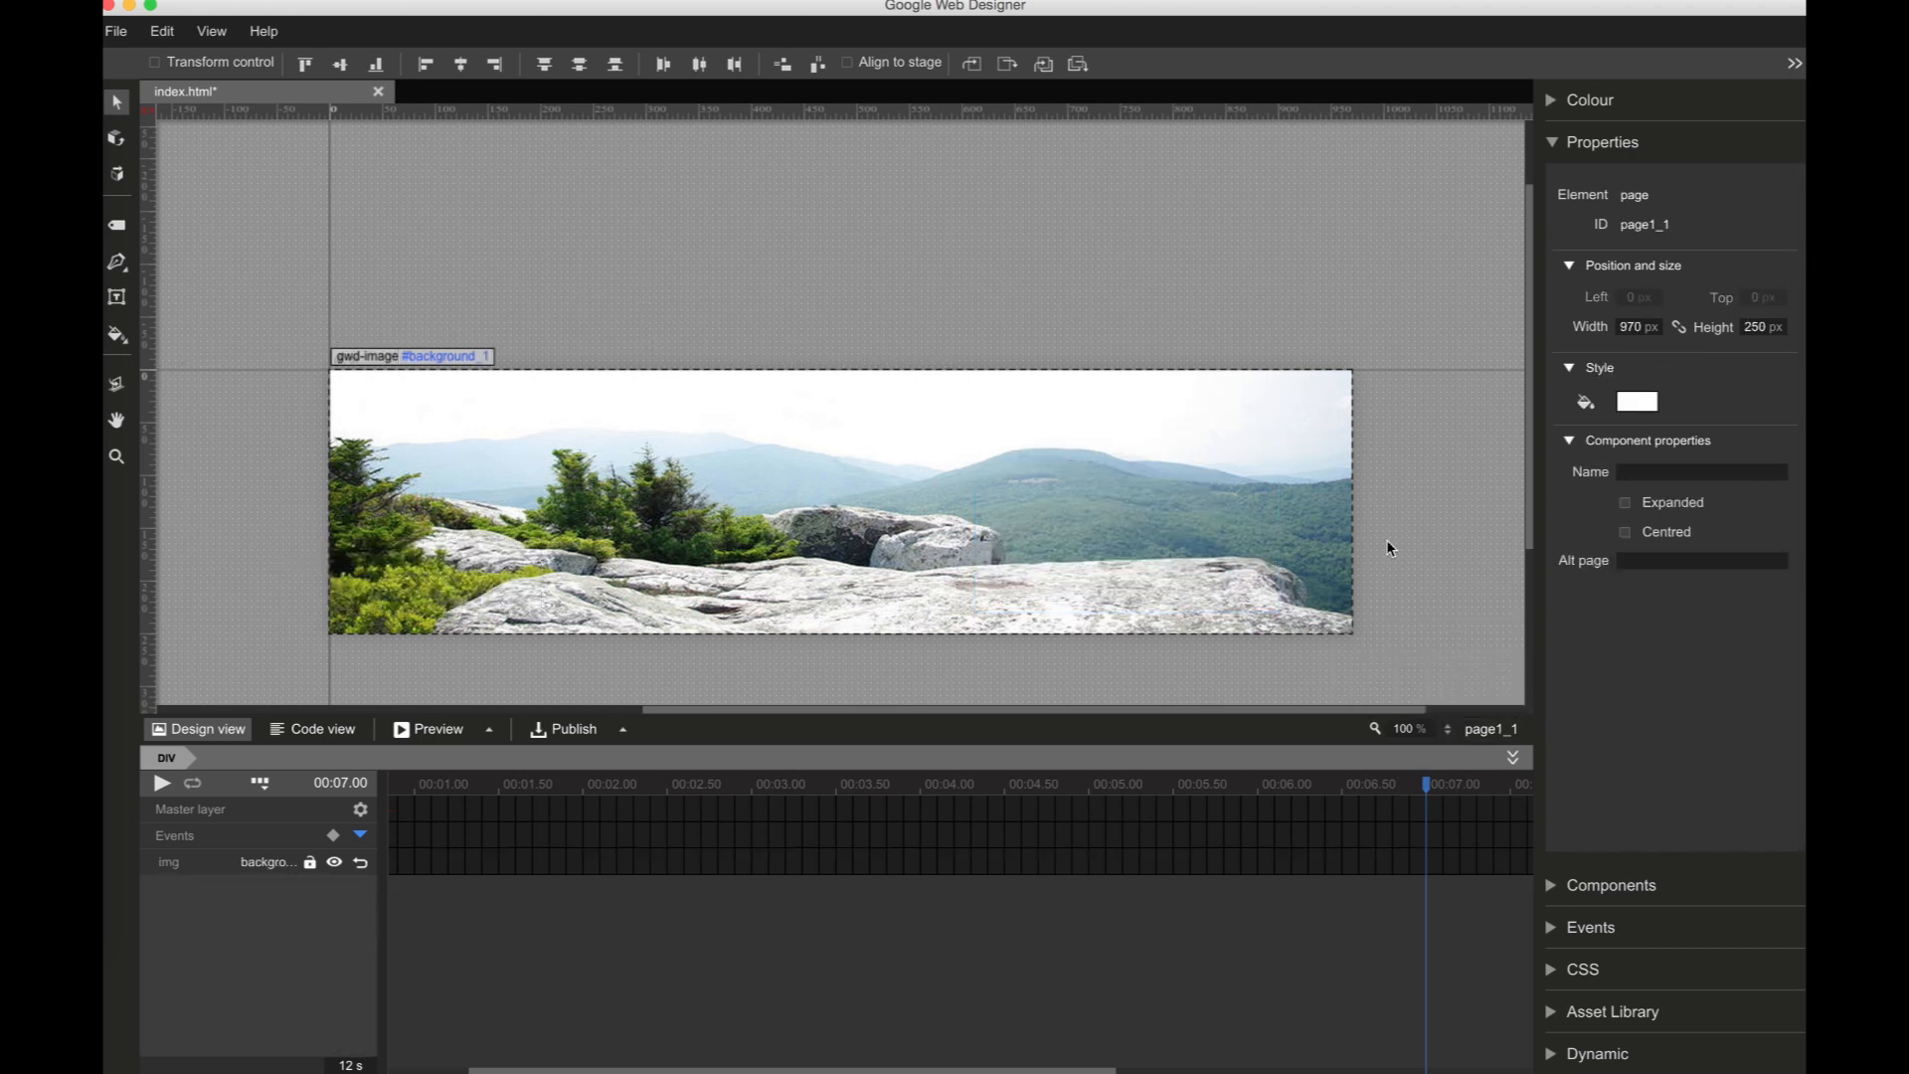
key("super+v")
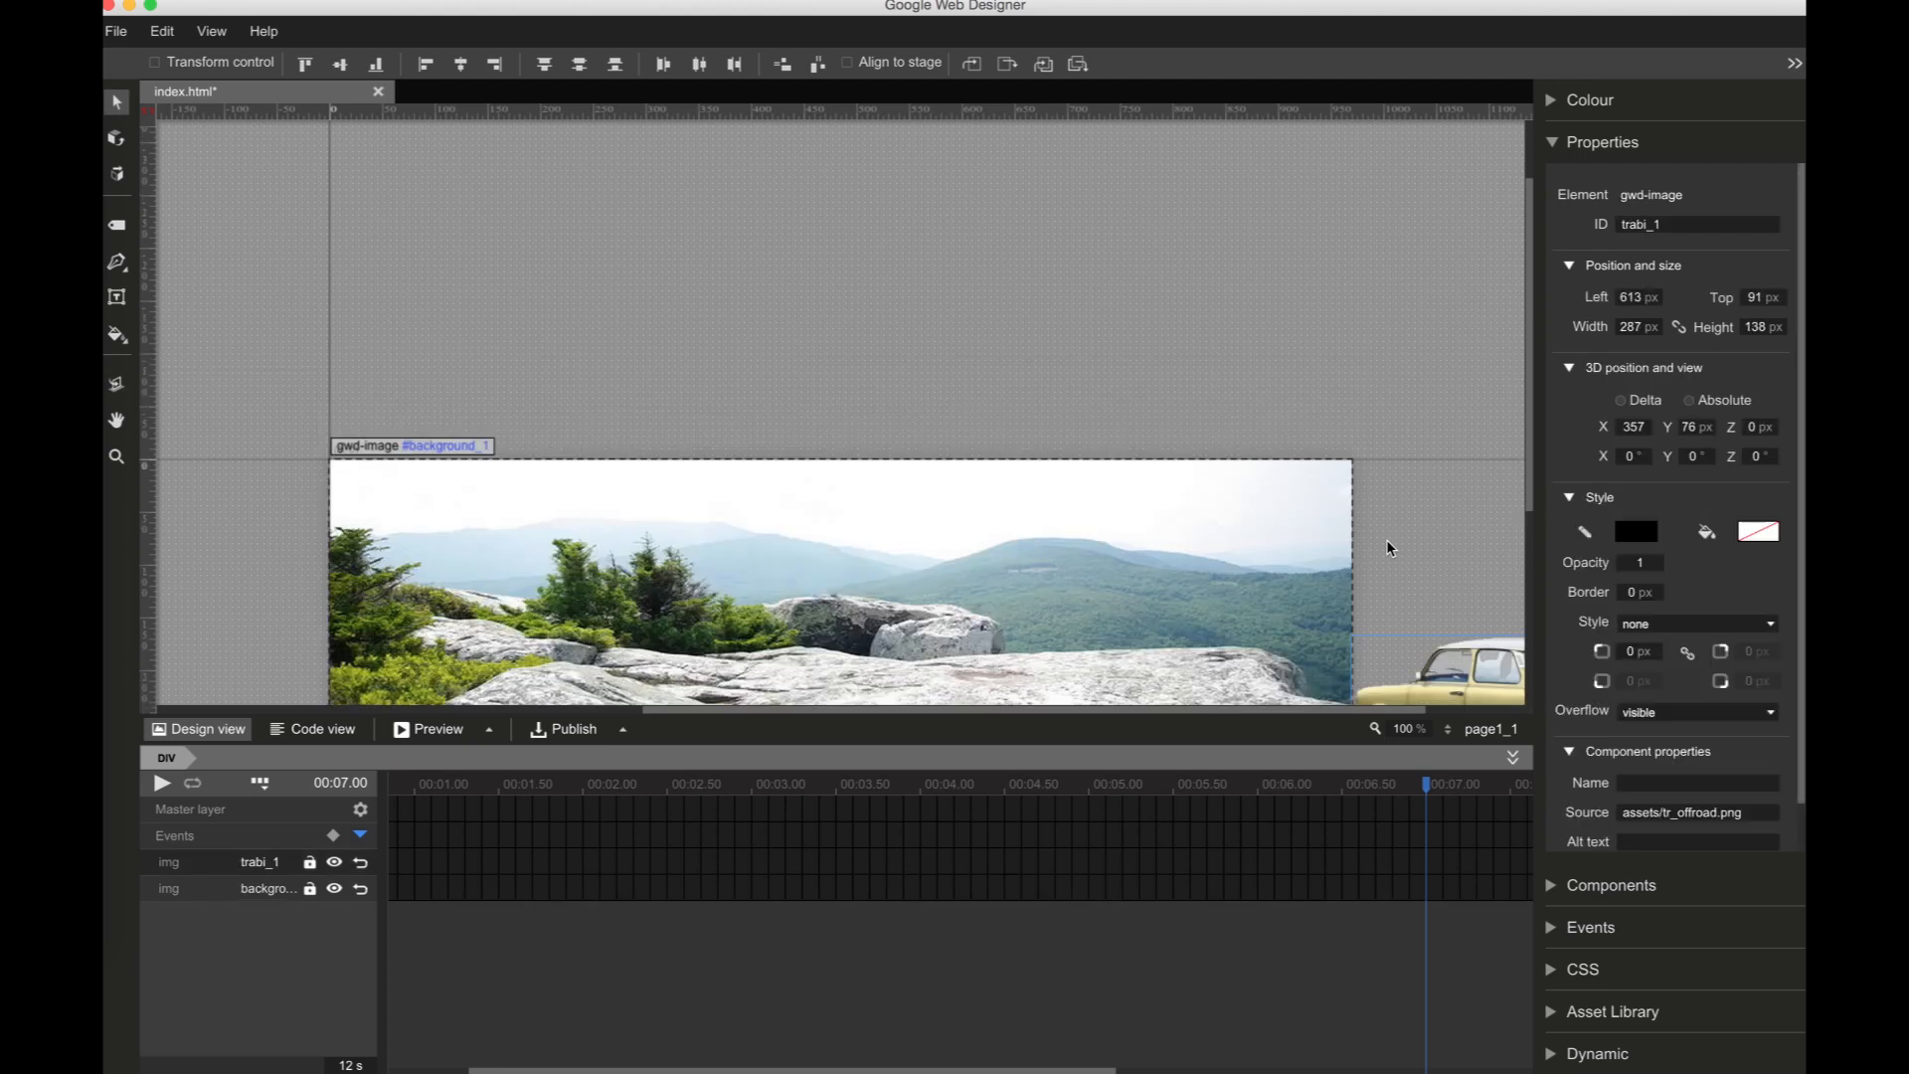
Step: Check the original car's position and 3D values on page1 and return to page1_1
scroll(1390, 547, "down", 5)
scroll(1390, 548, "left", 3)
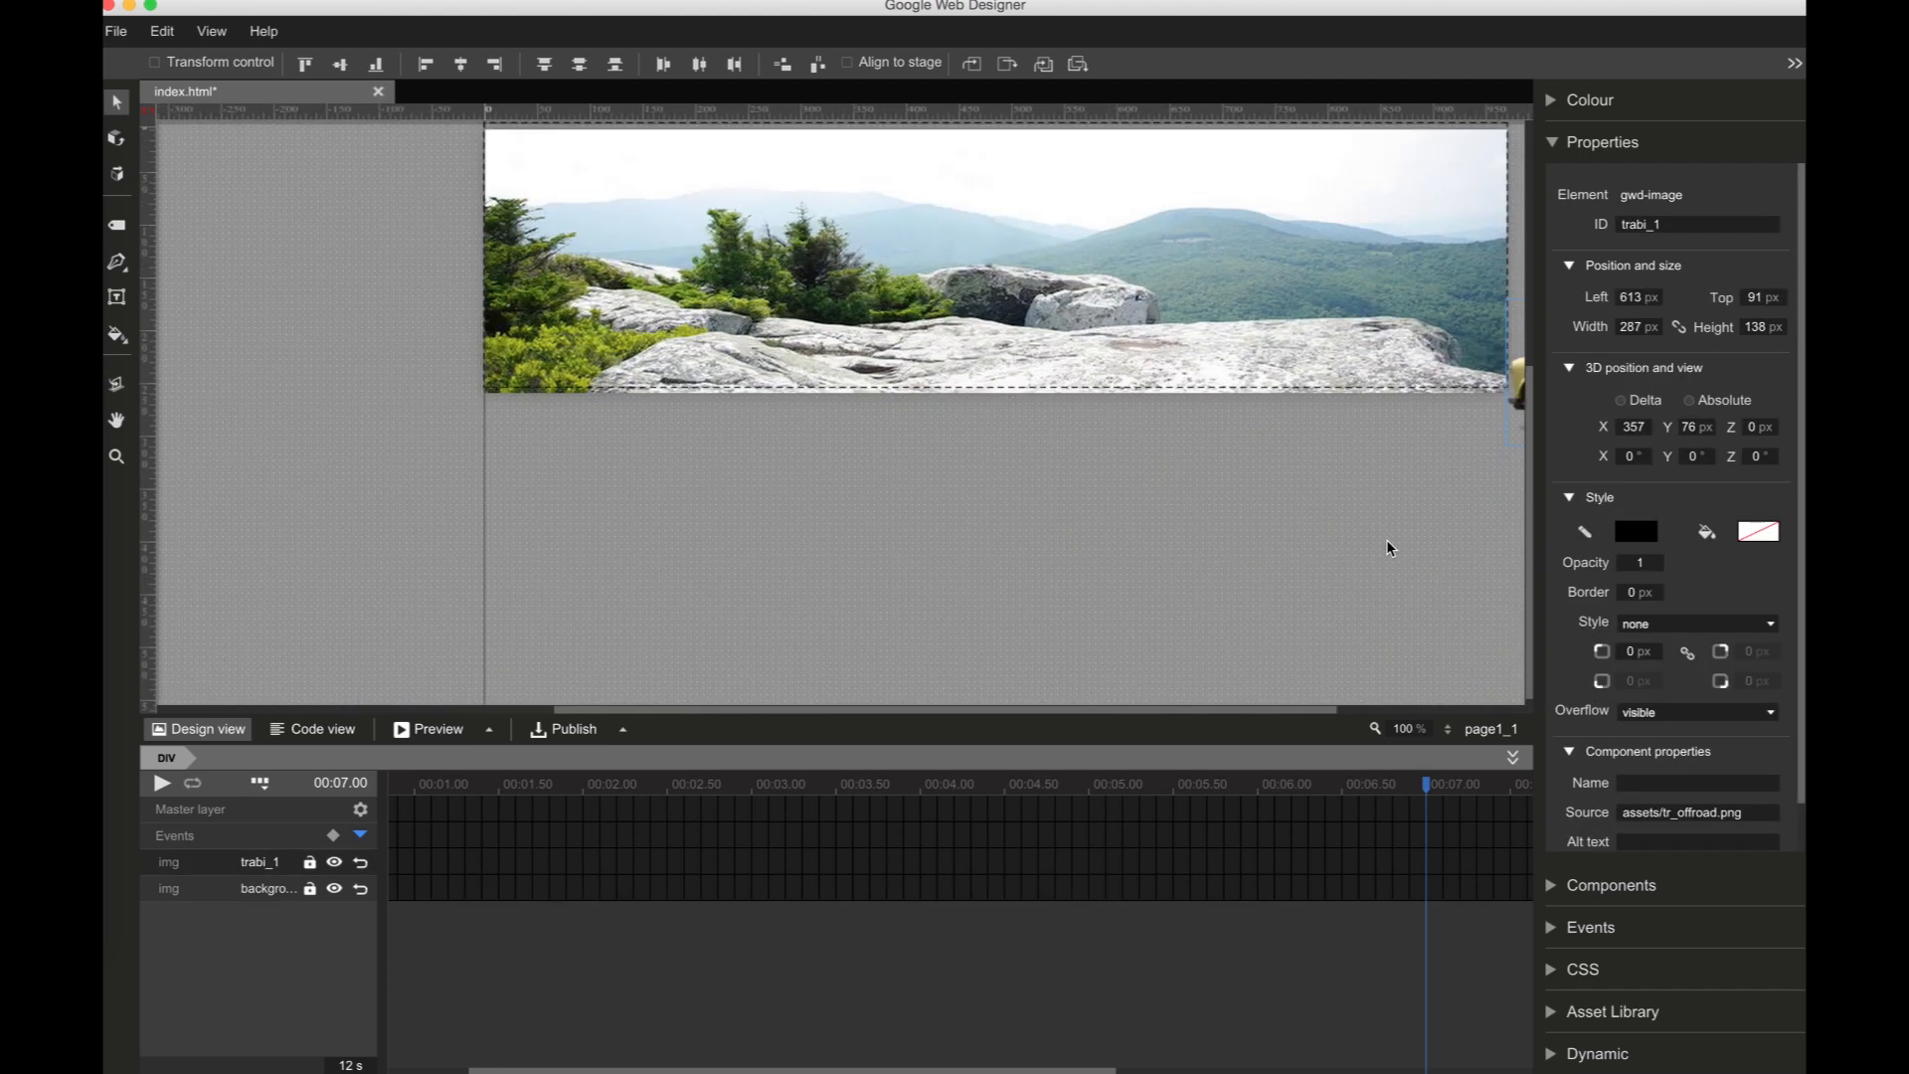
scroll(1390, 547, "up", 2)
scroll(1390, 548, "right", 3)
scroll(1391, 548, "up", 1)
scroll(1390, 548, "right", 1)
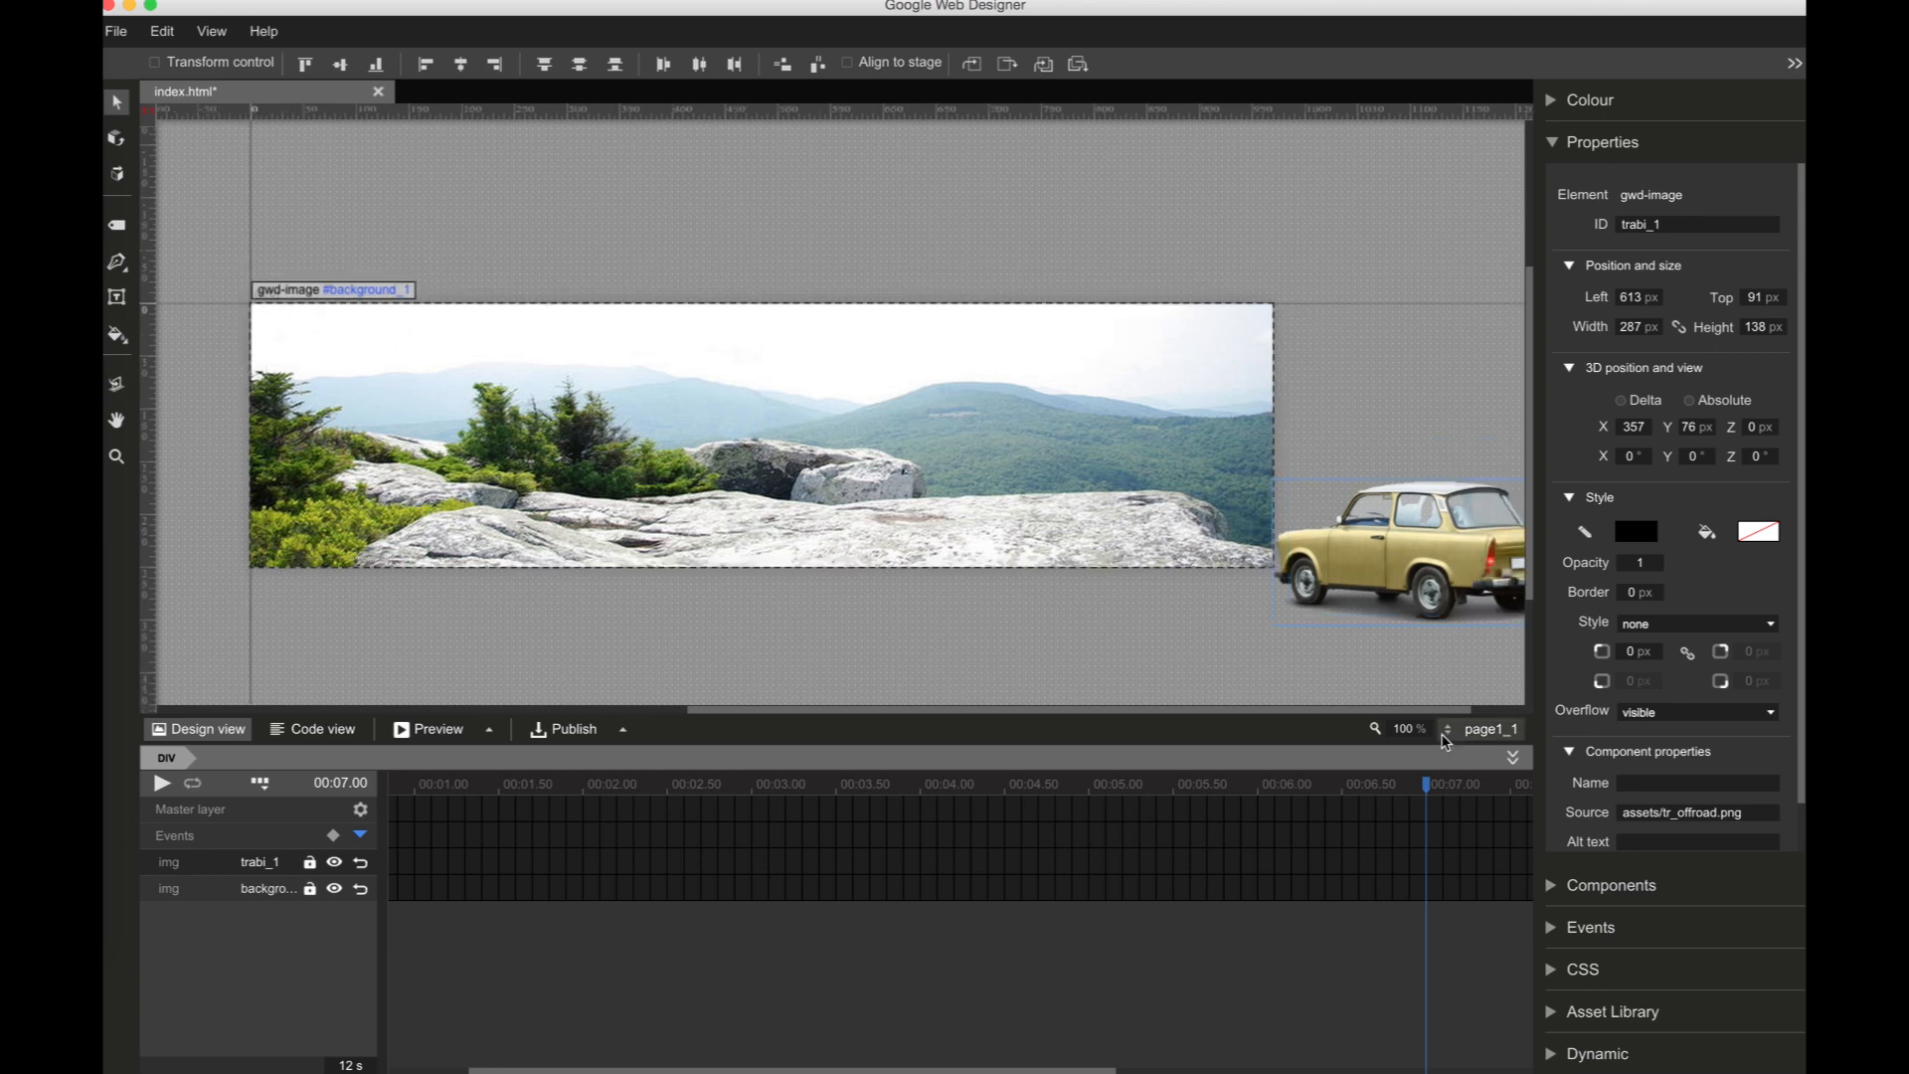
left_click(1489, 729)
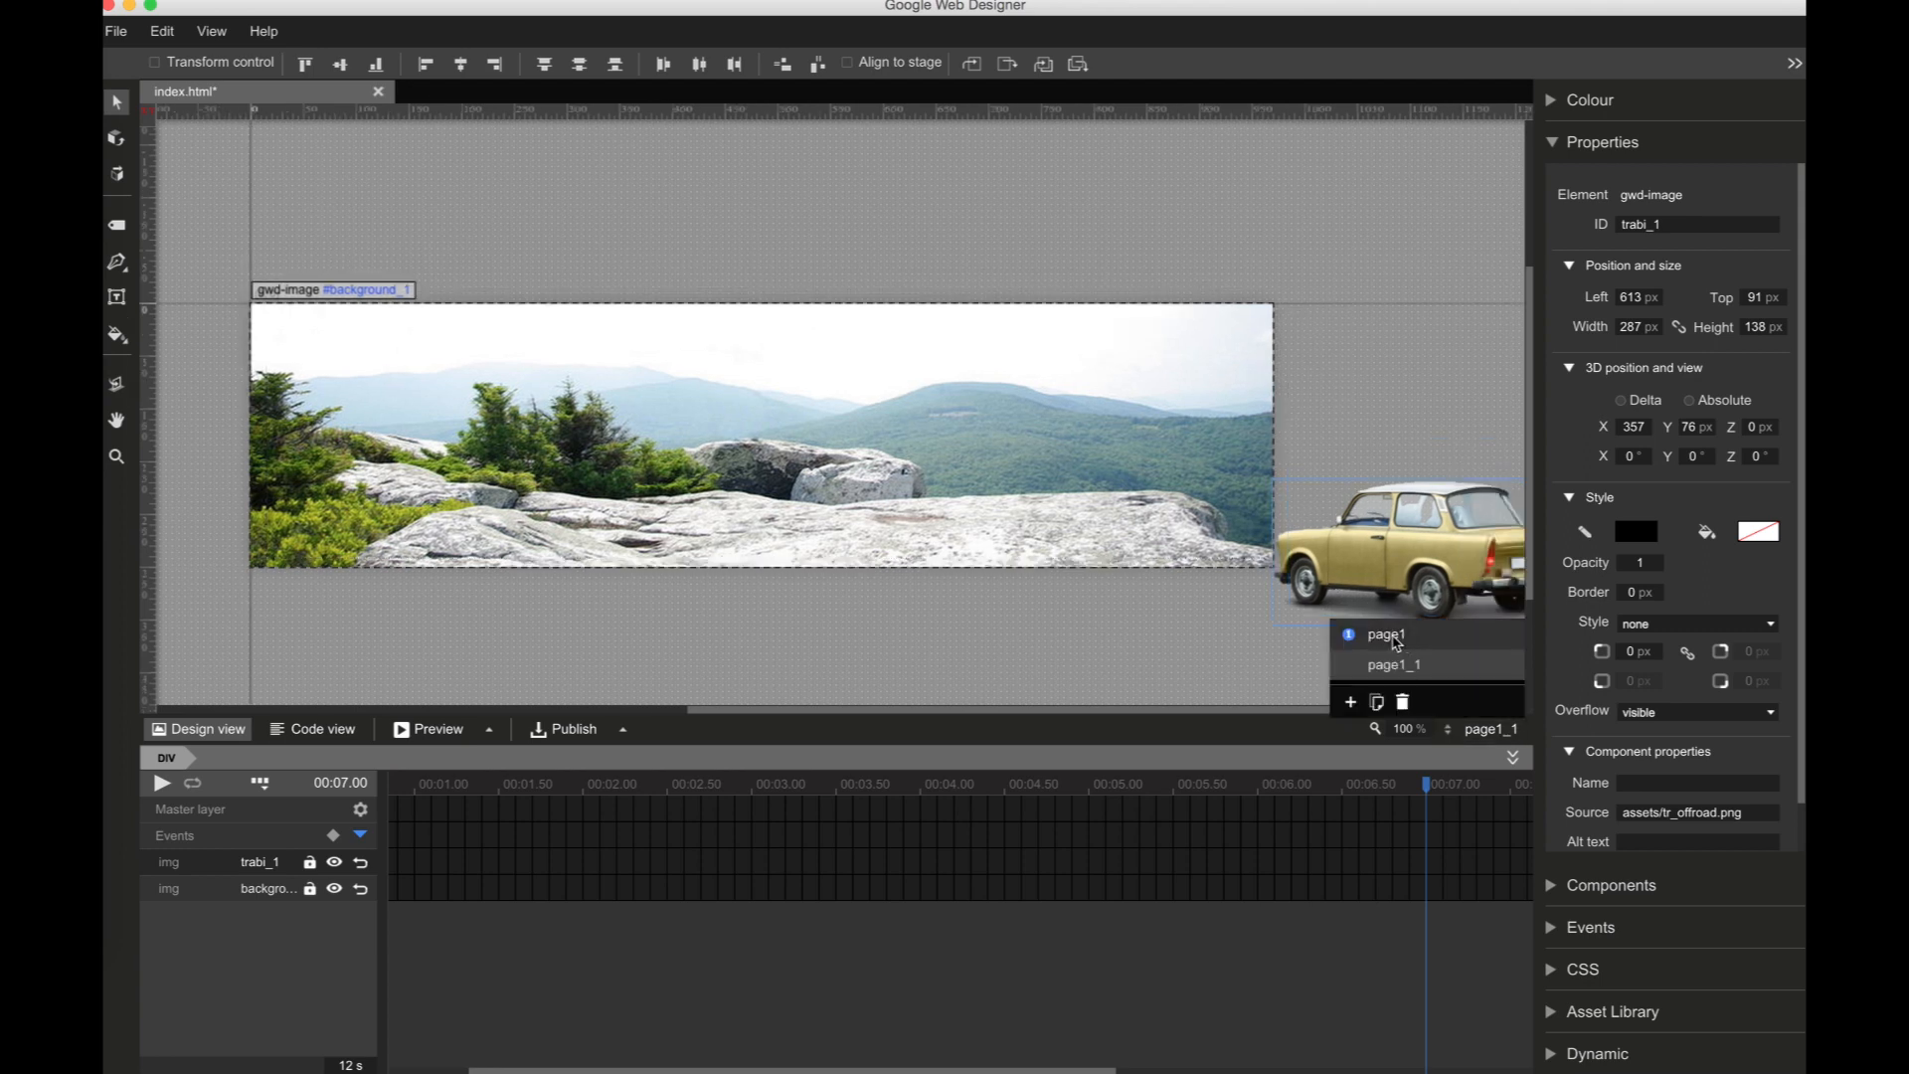
left_click(1392, 636)
left_click(1074, 484)
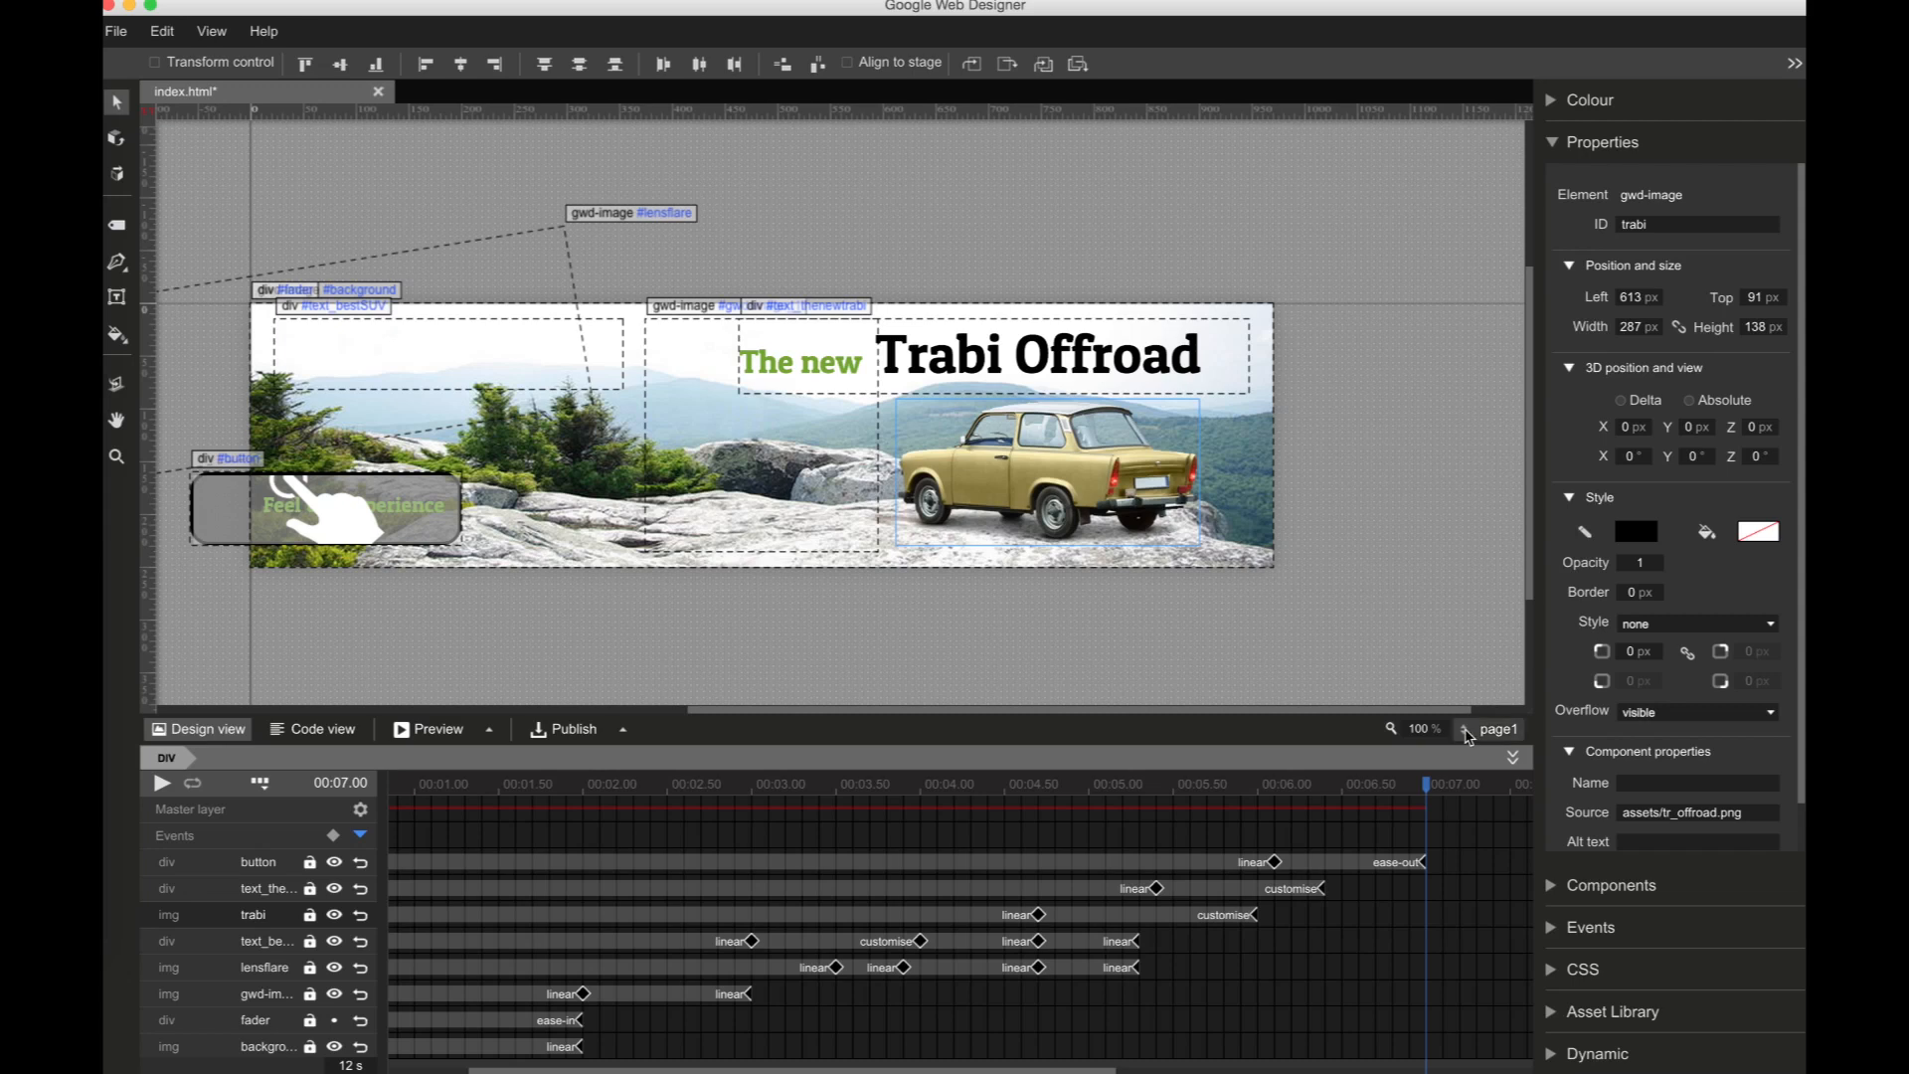
left_click(1476, 733)
left_click(1422, 674)
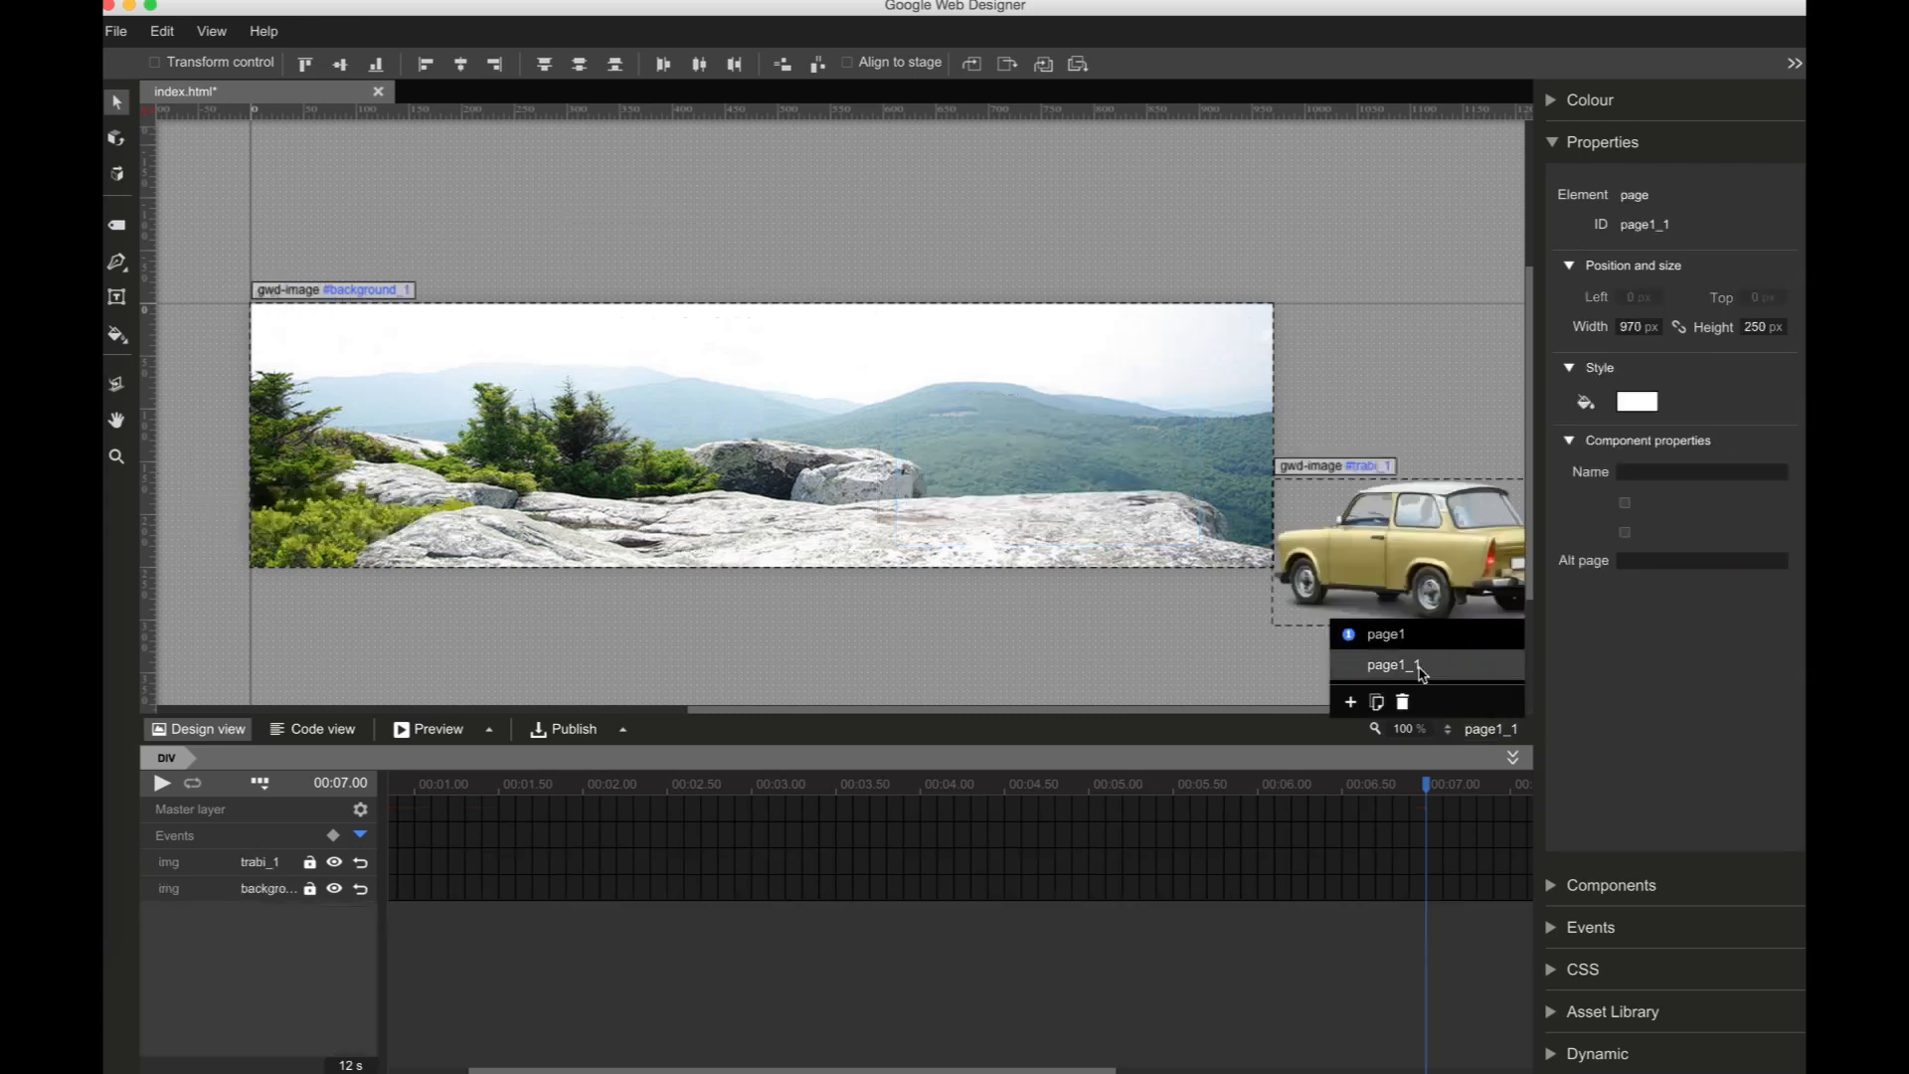
Step: Set the pasted car's 3D position to X 0 and Y 0 on page1_1
left_click(1413, 545)
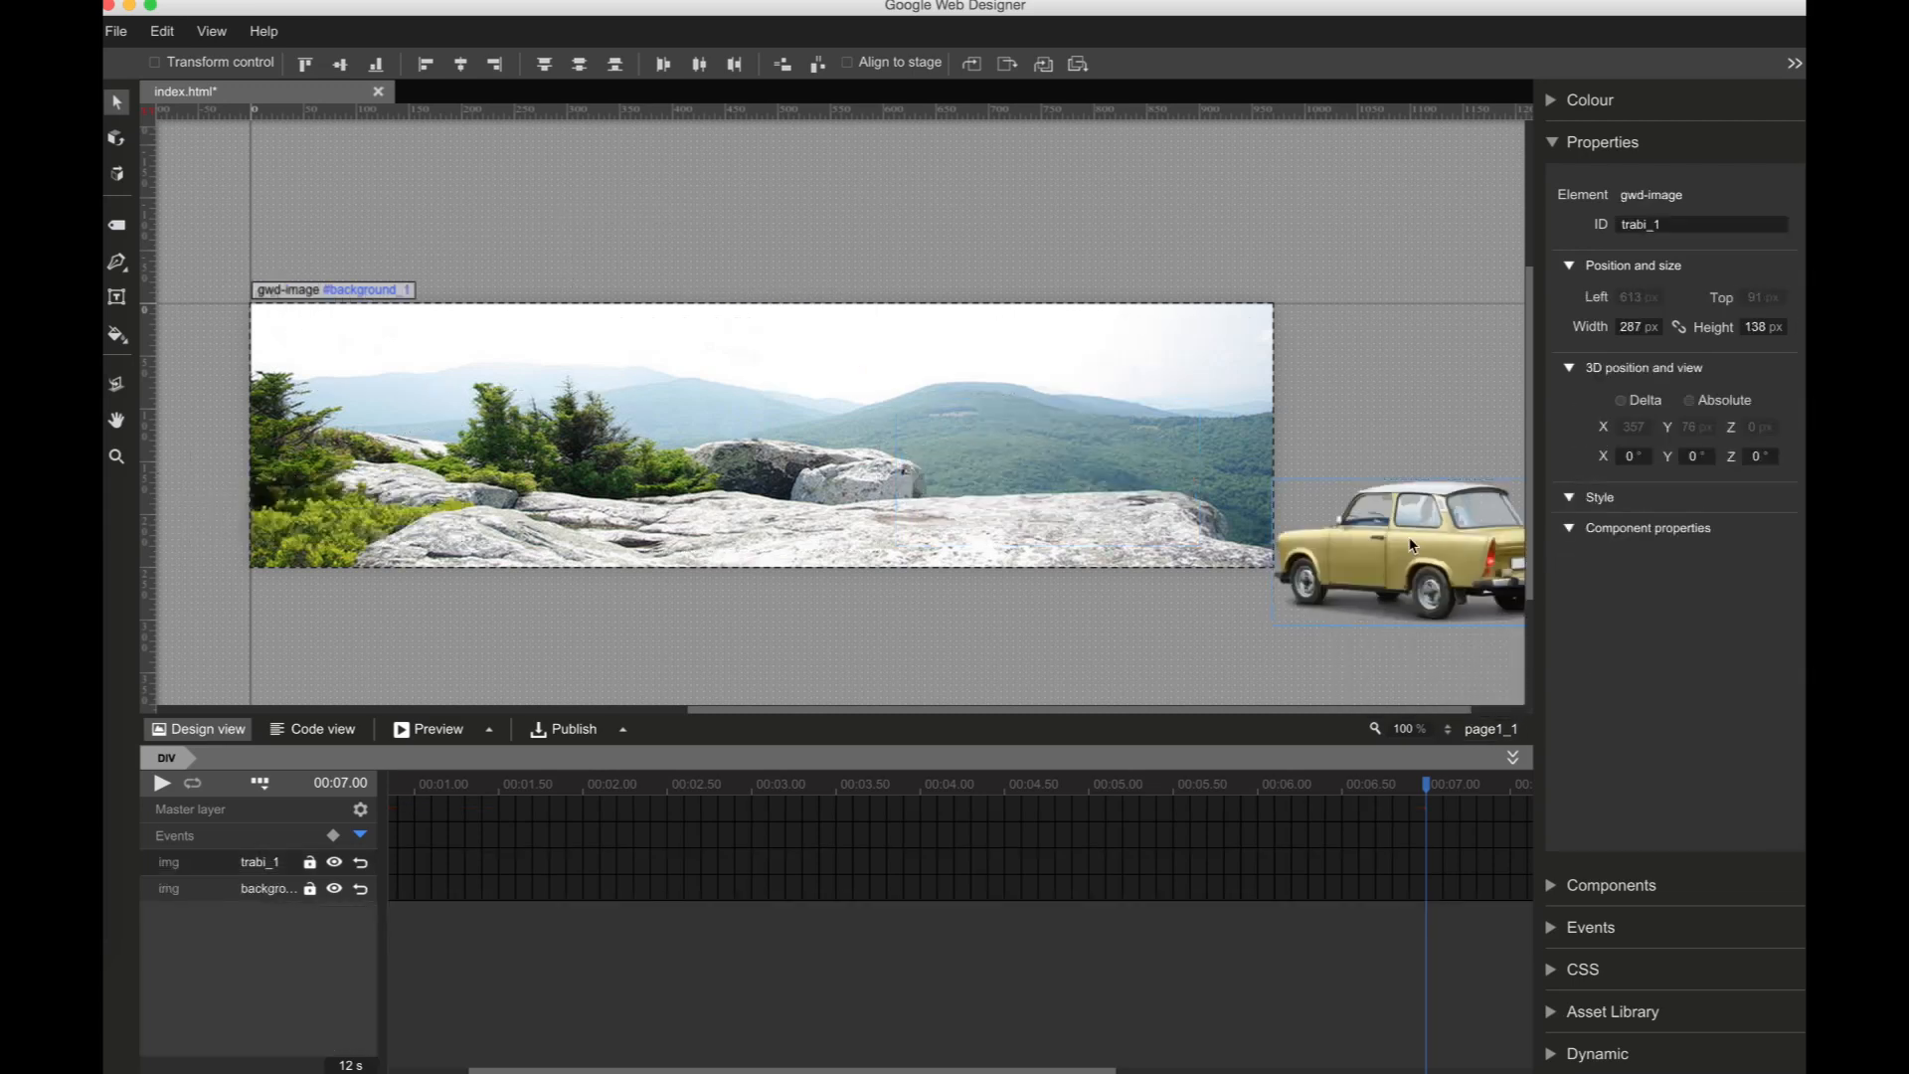
left_click(1634, 427)
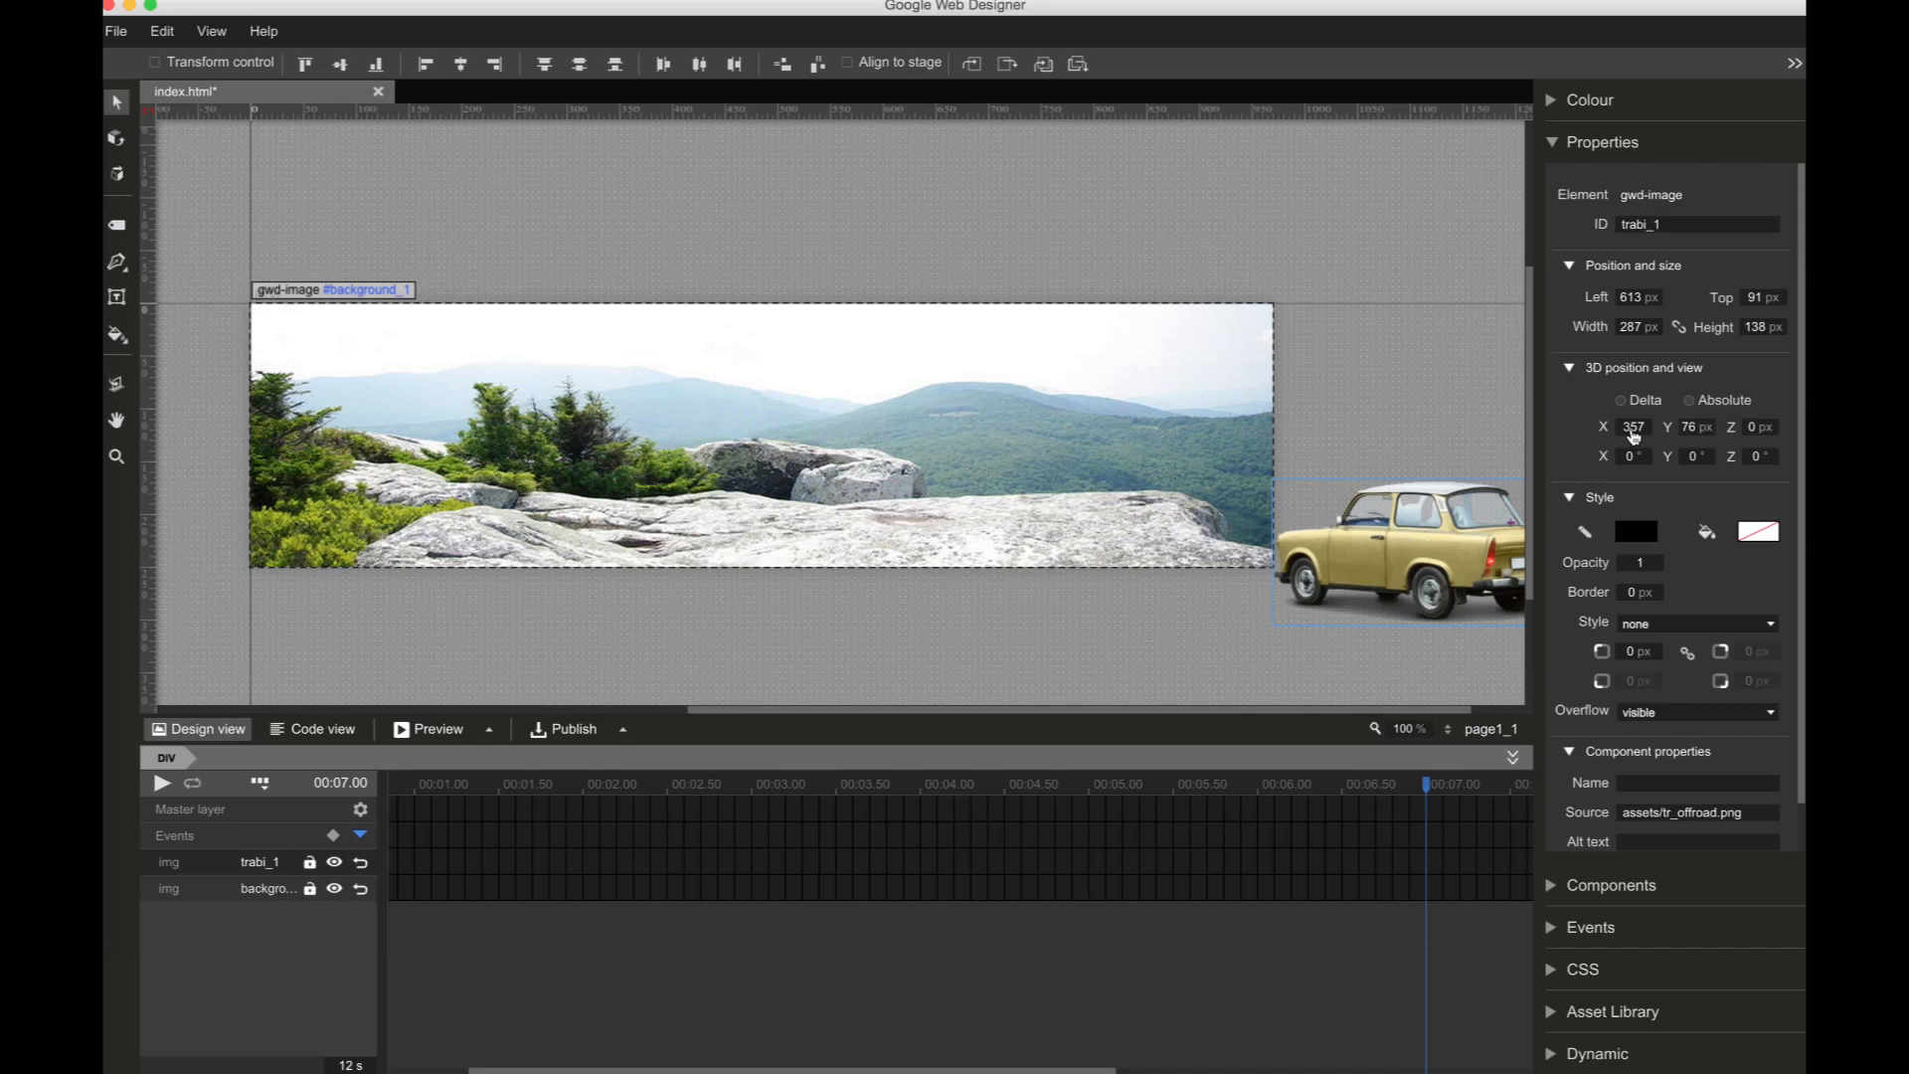
type("0")
key("Tab")
type("0")
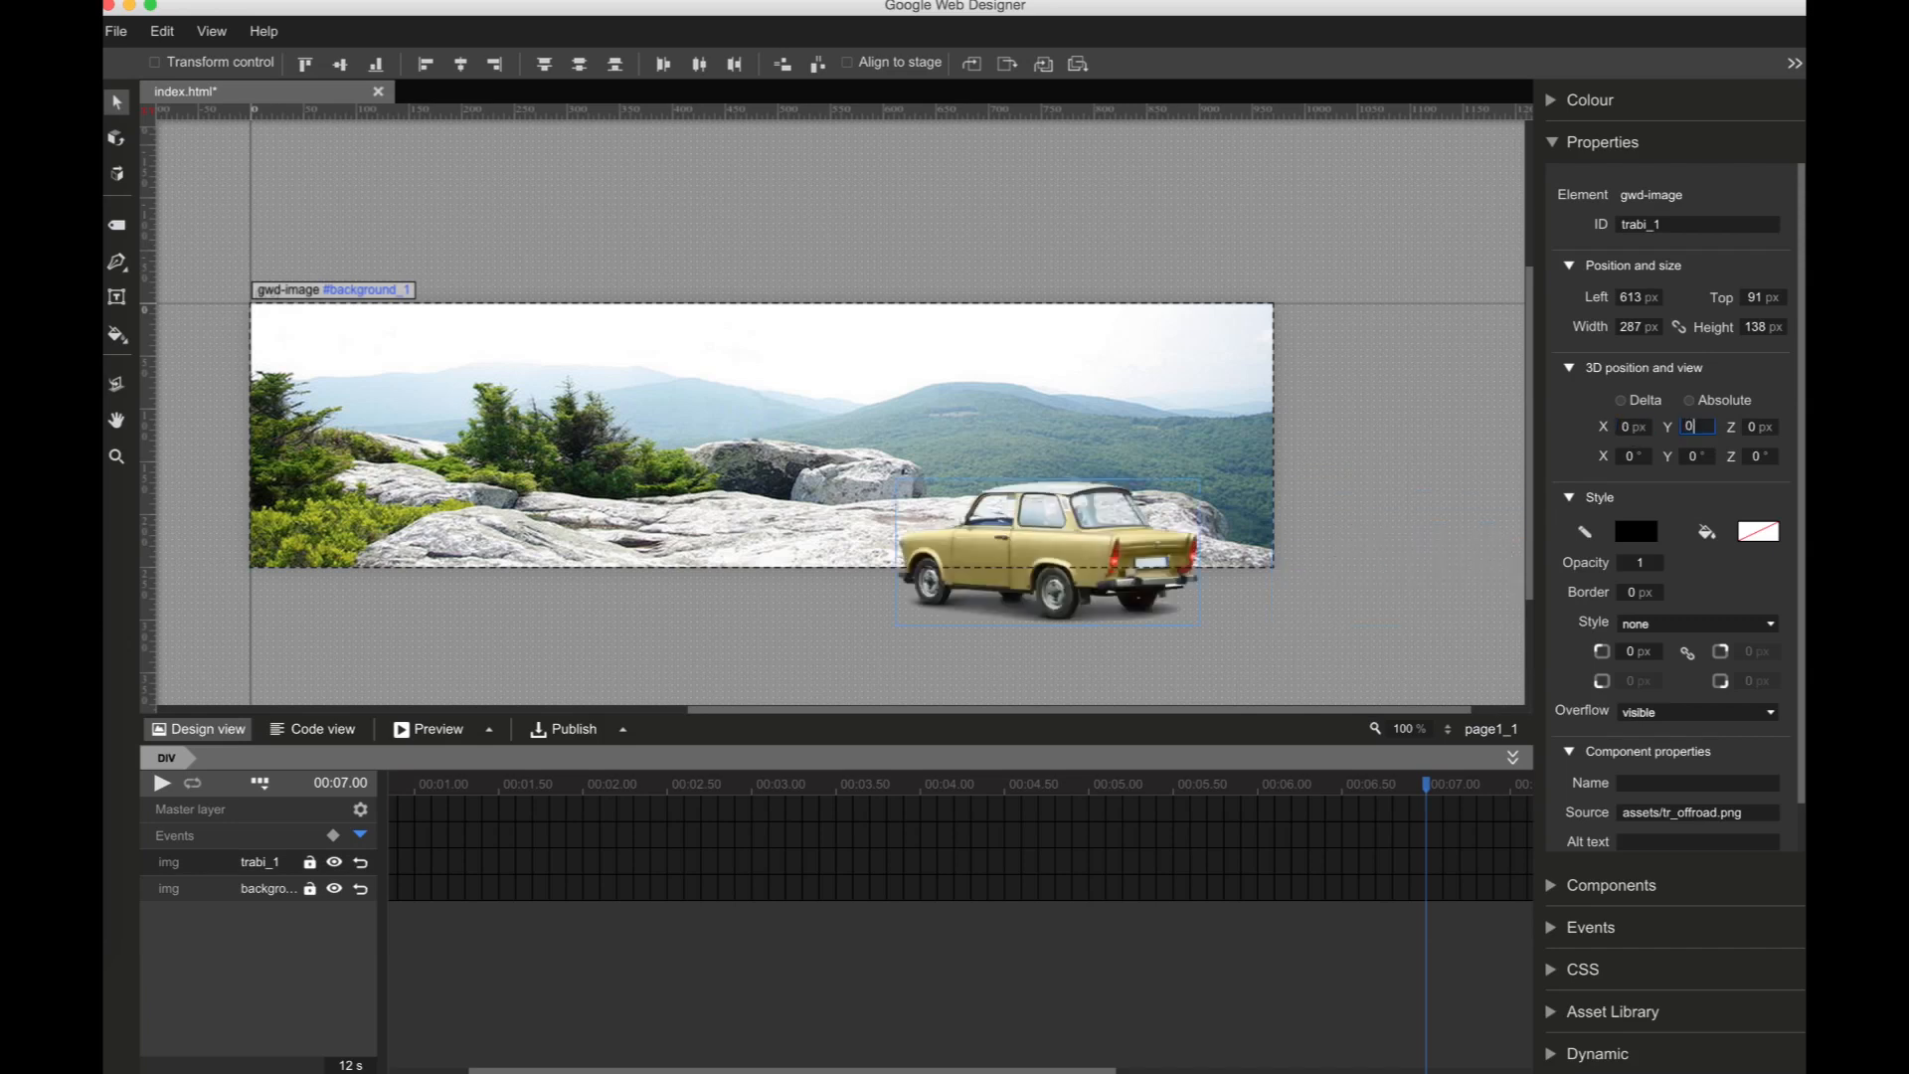
key("Tab")
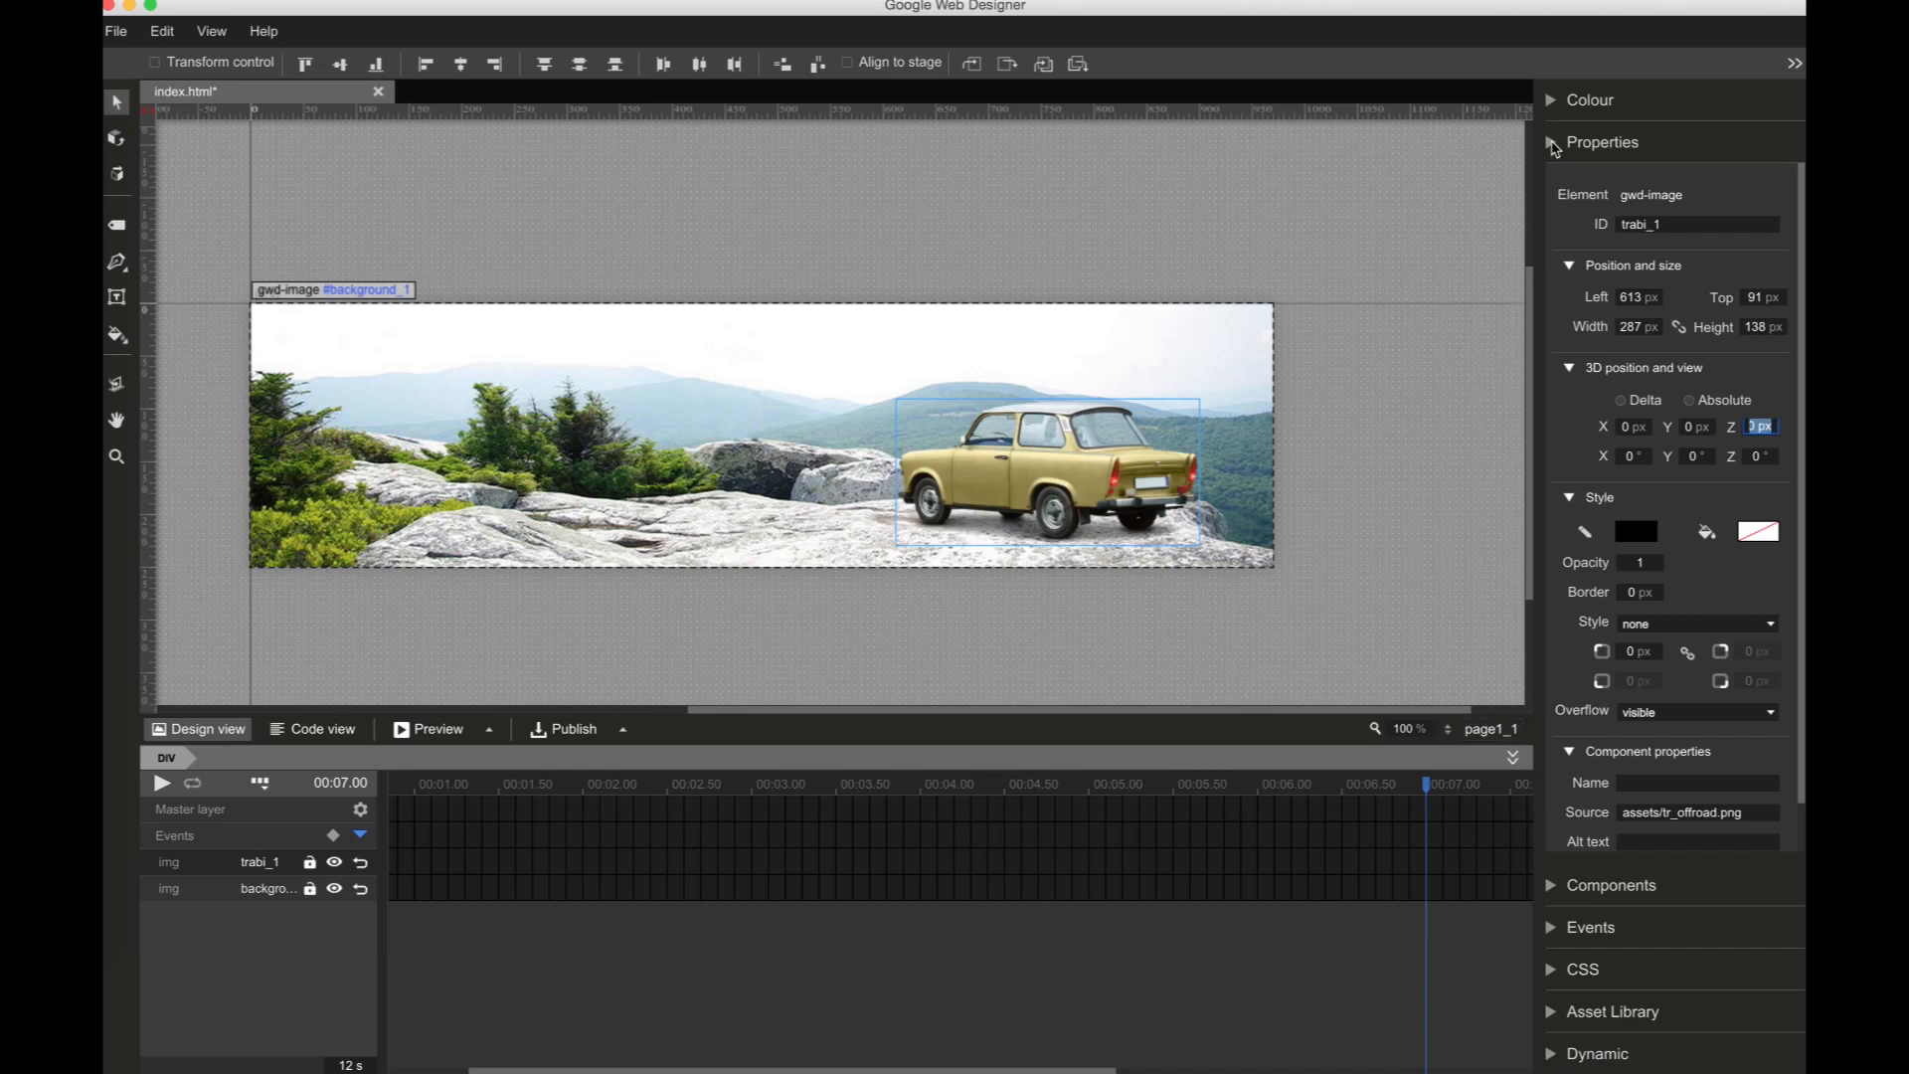
left_click(1554, 145)
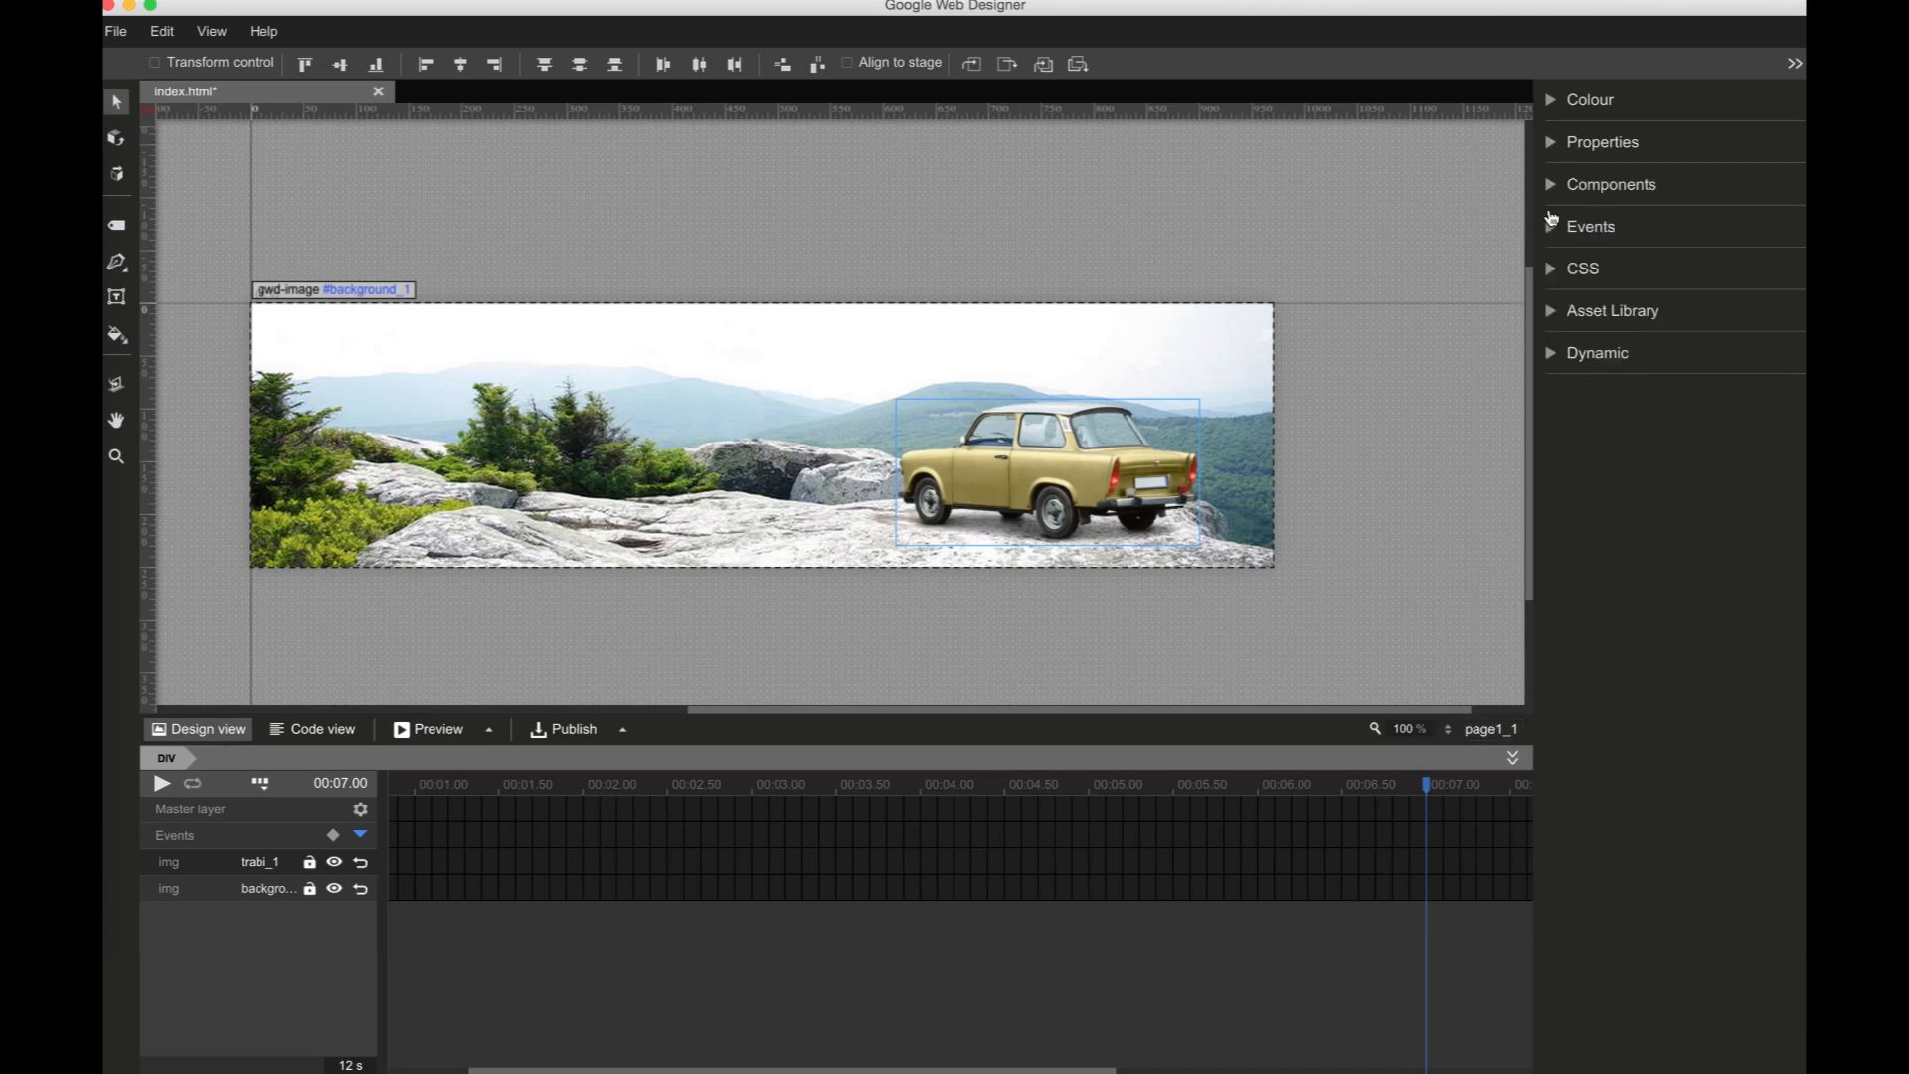
Step: Start a new event on page1 with the button as target and the Tap Area Touch/Click as trigger
left_click(1449, 731)
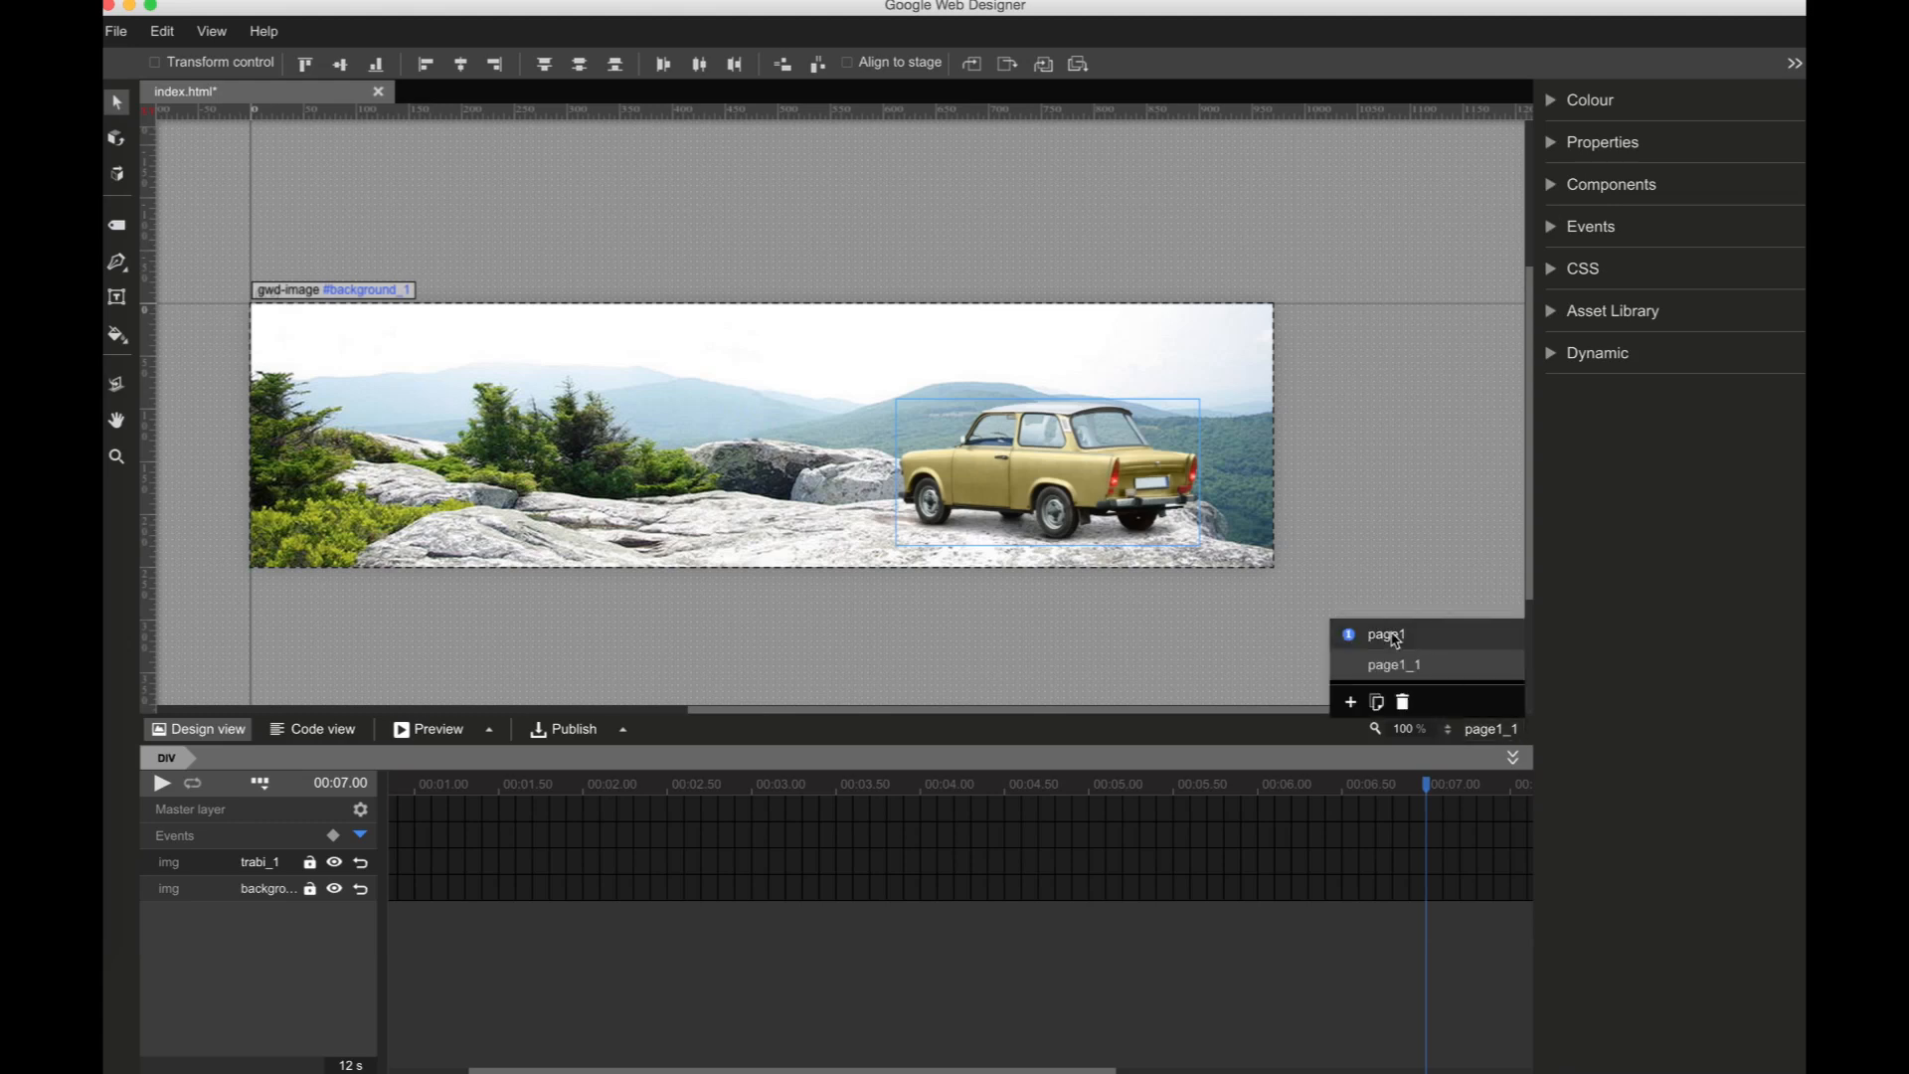
left_click(1554, 234)
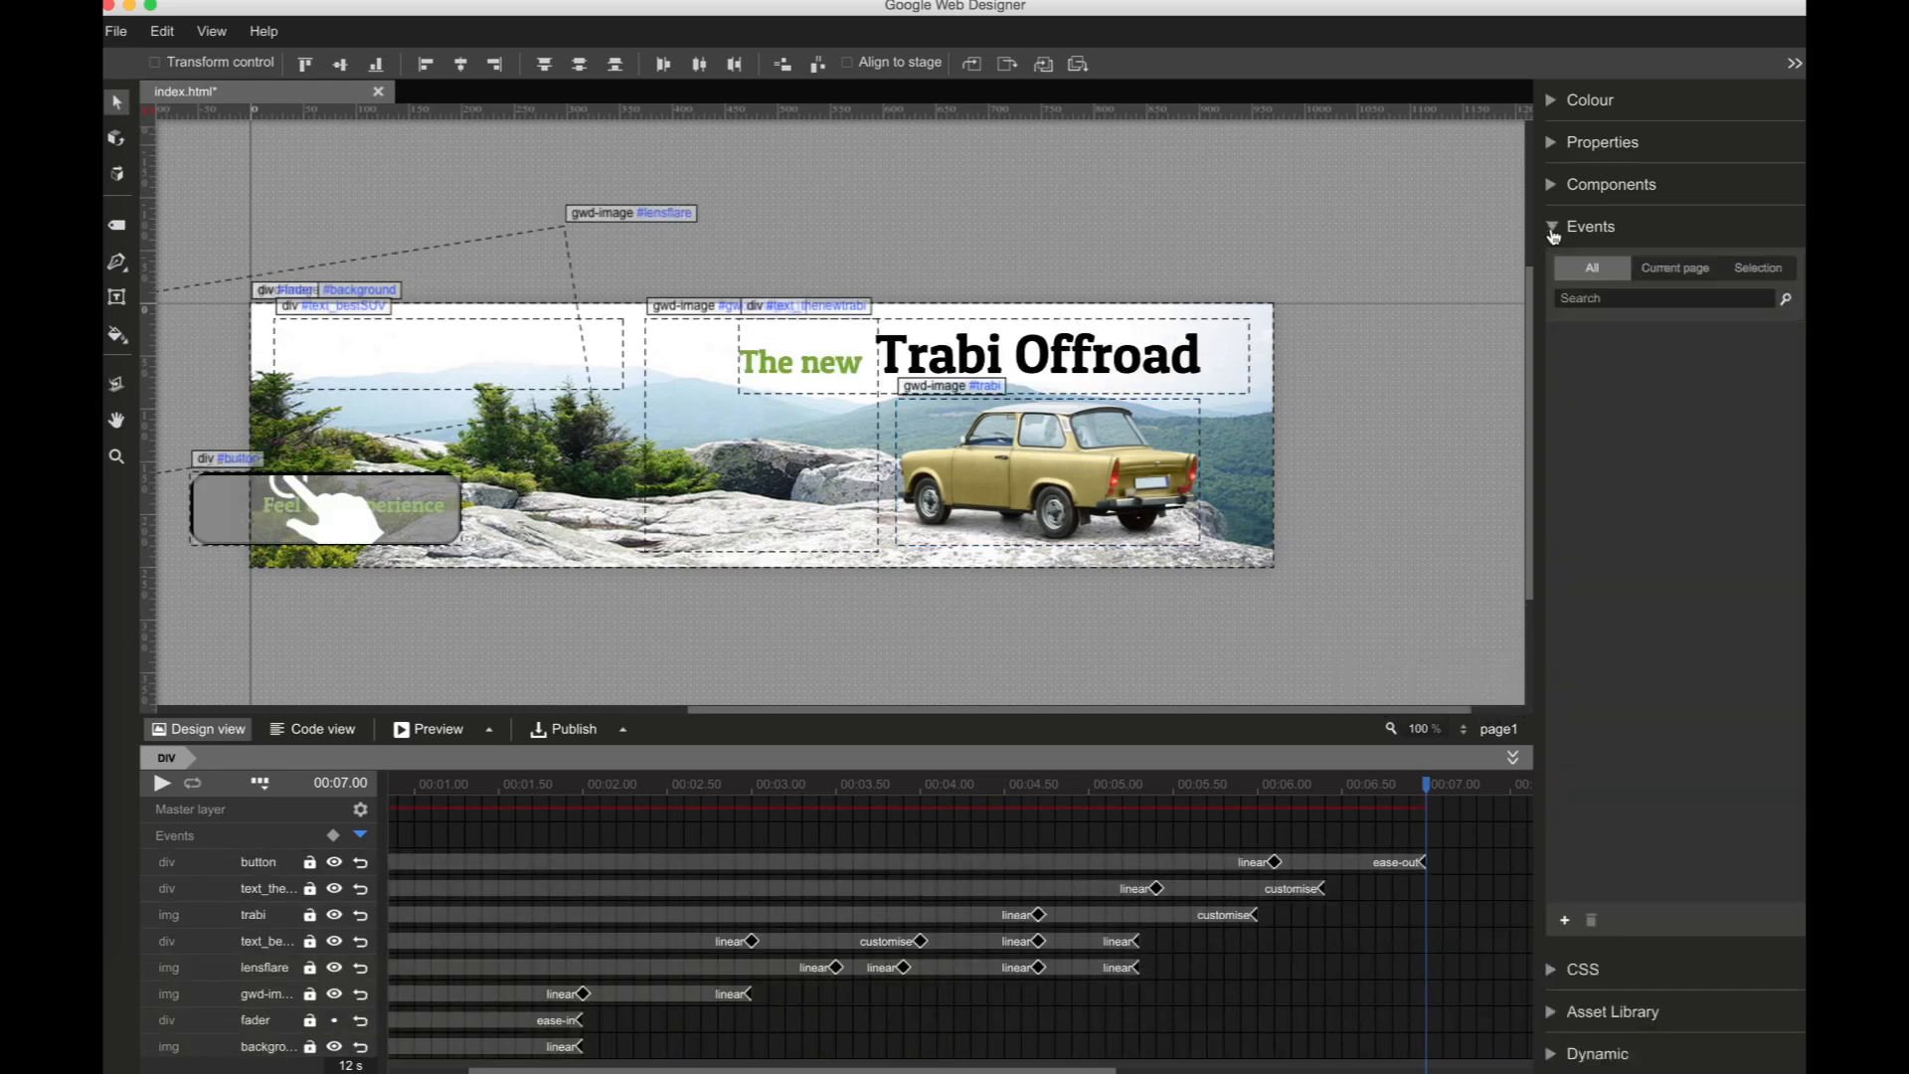
left_click(1565, 922)
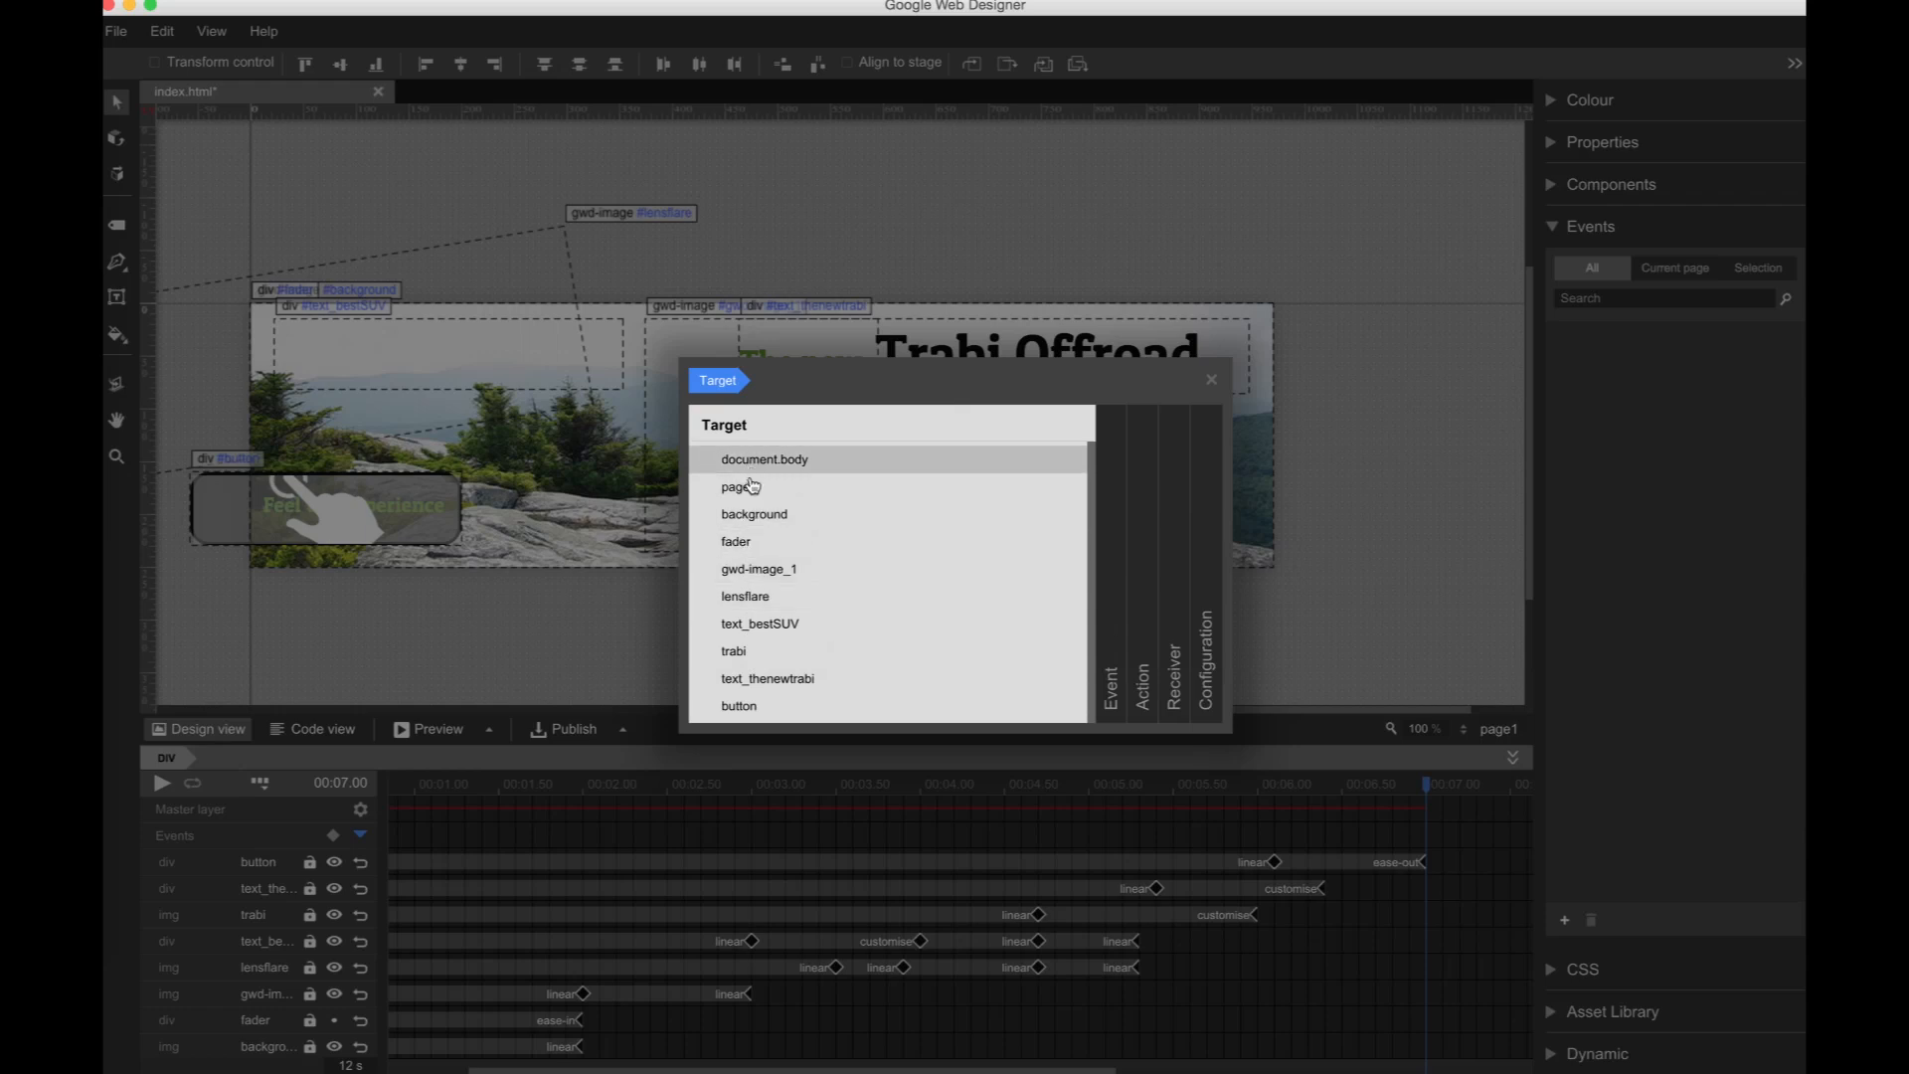
left_click(747, 708)
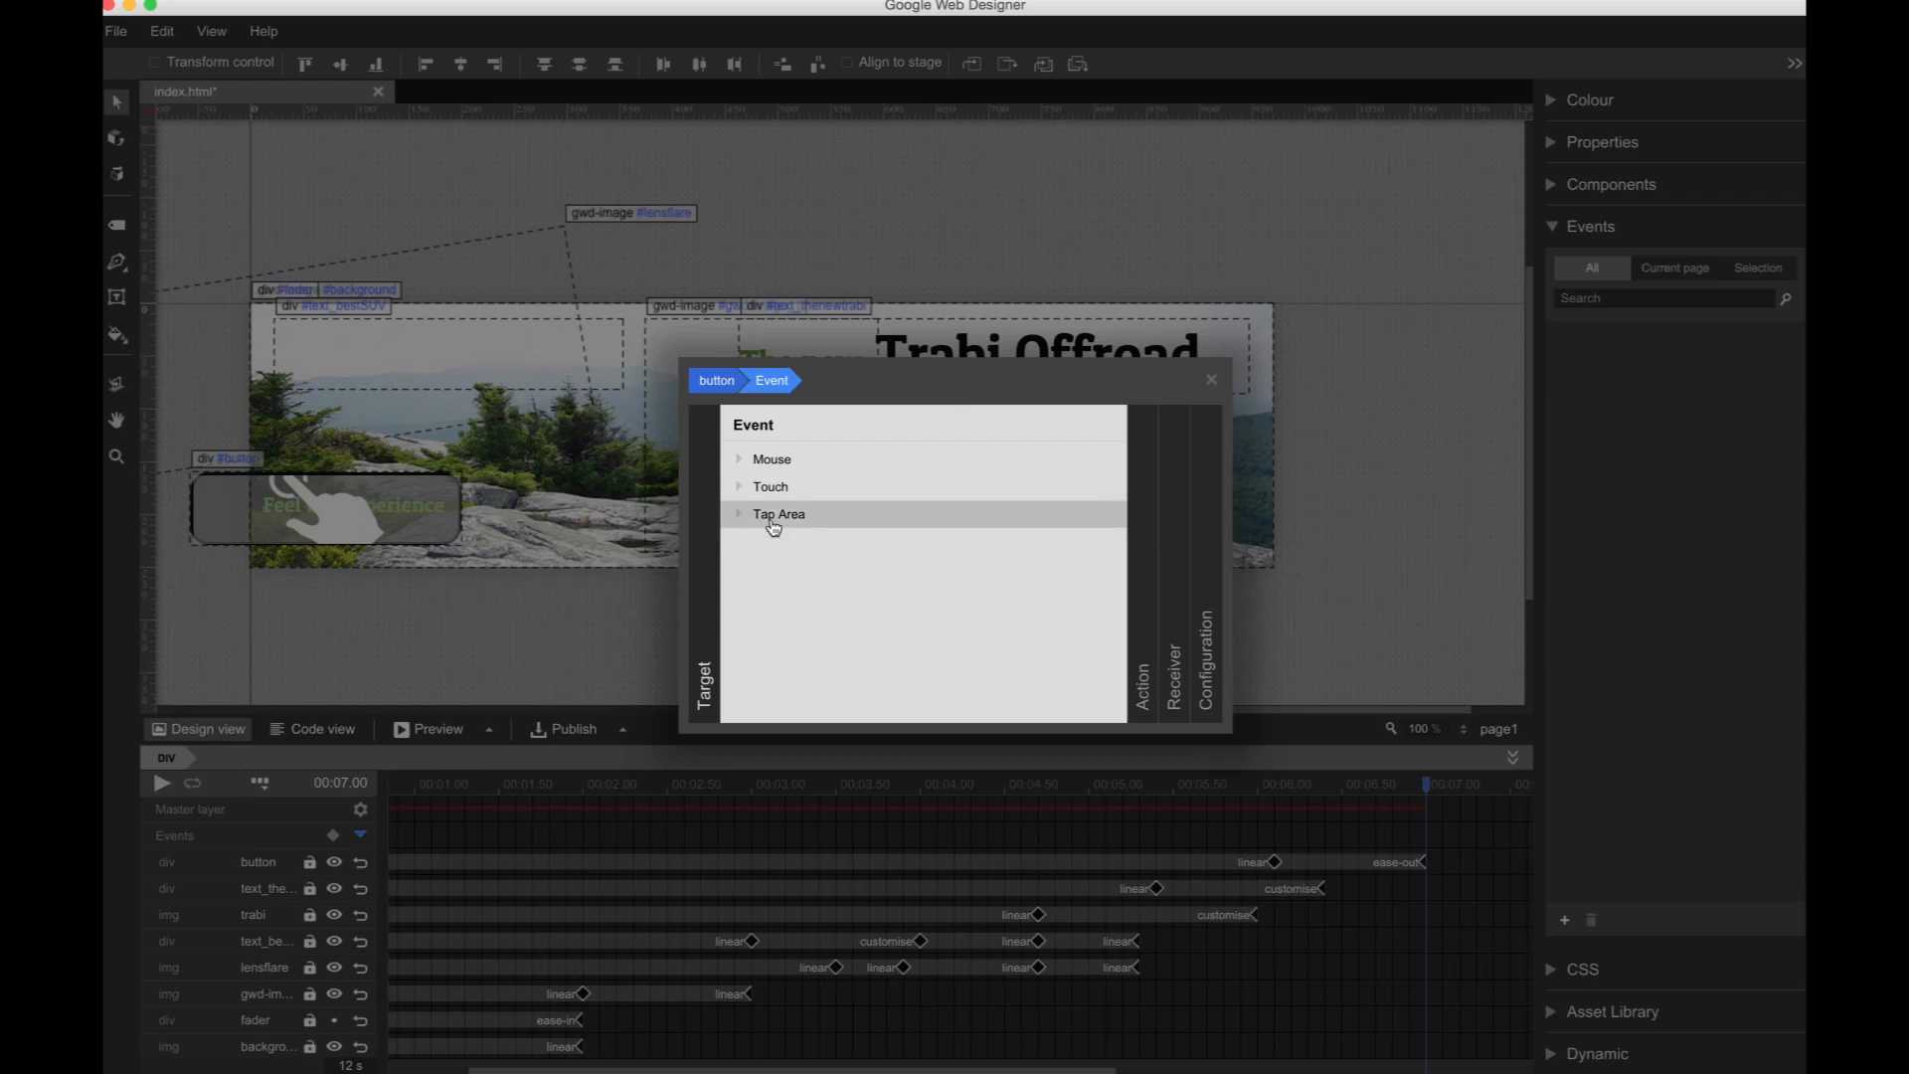
left_click(744, 463)
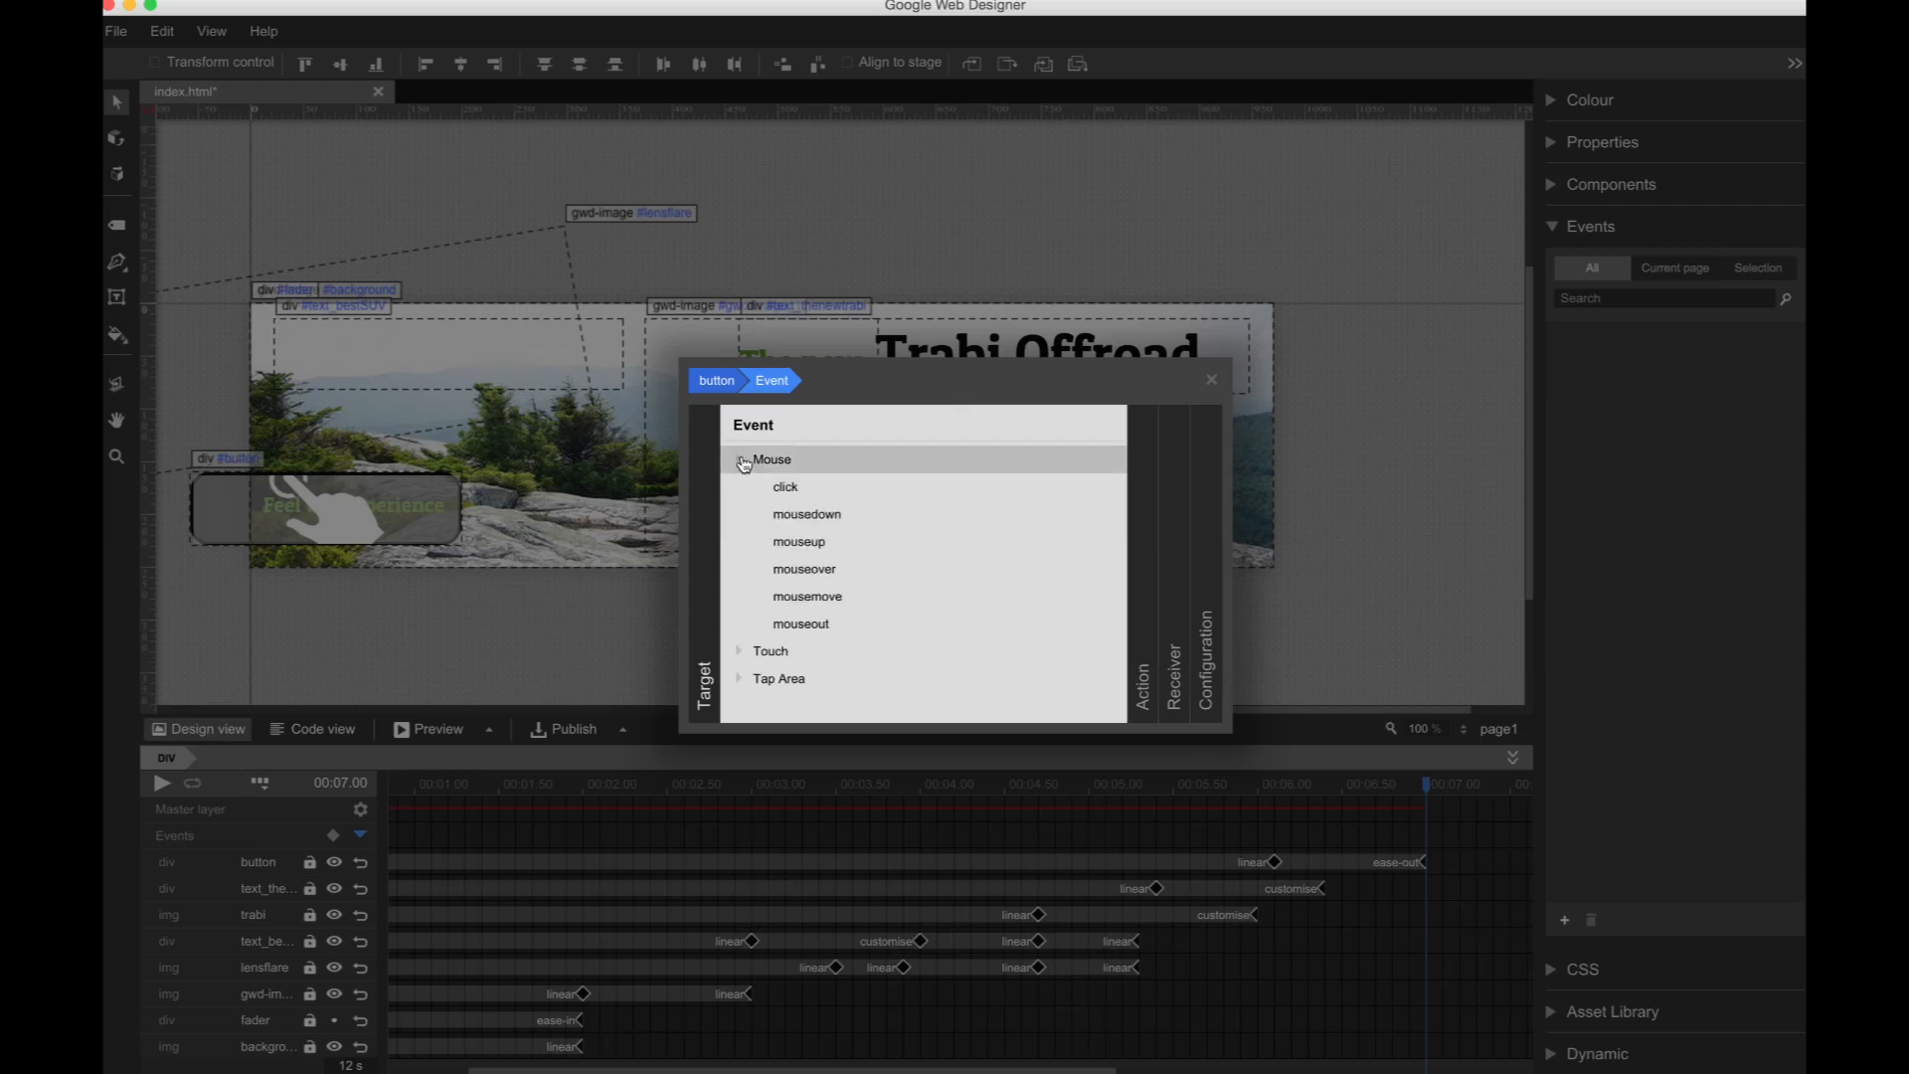
left_click(744, 463)
left_click(740, 489)
left_click(741, 489)
left_click(739, 514)
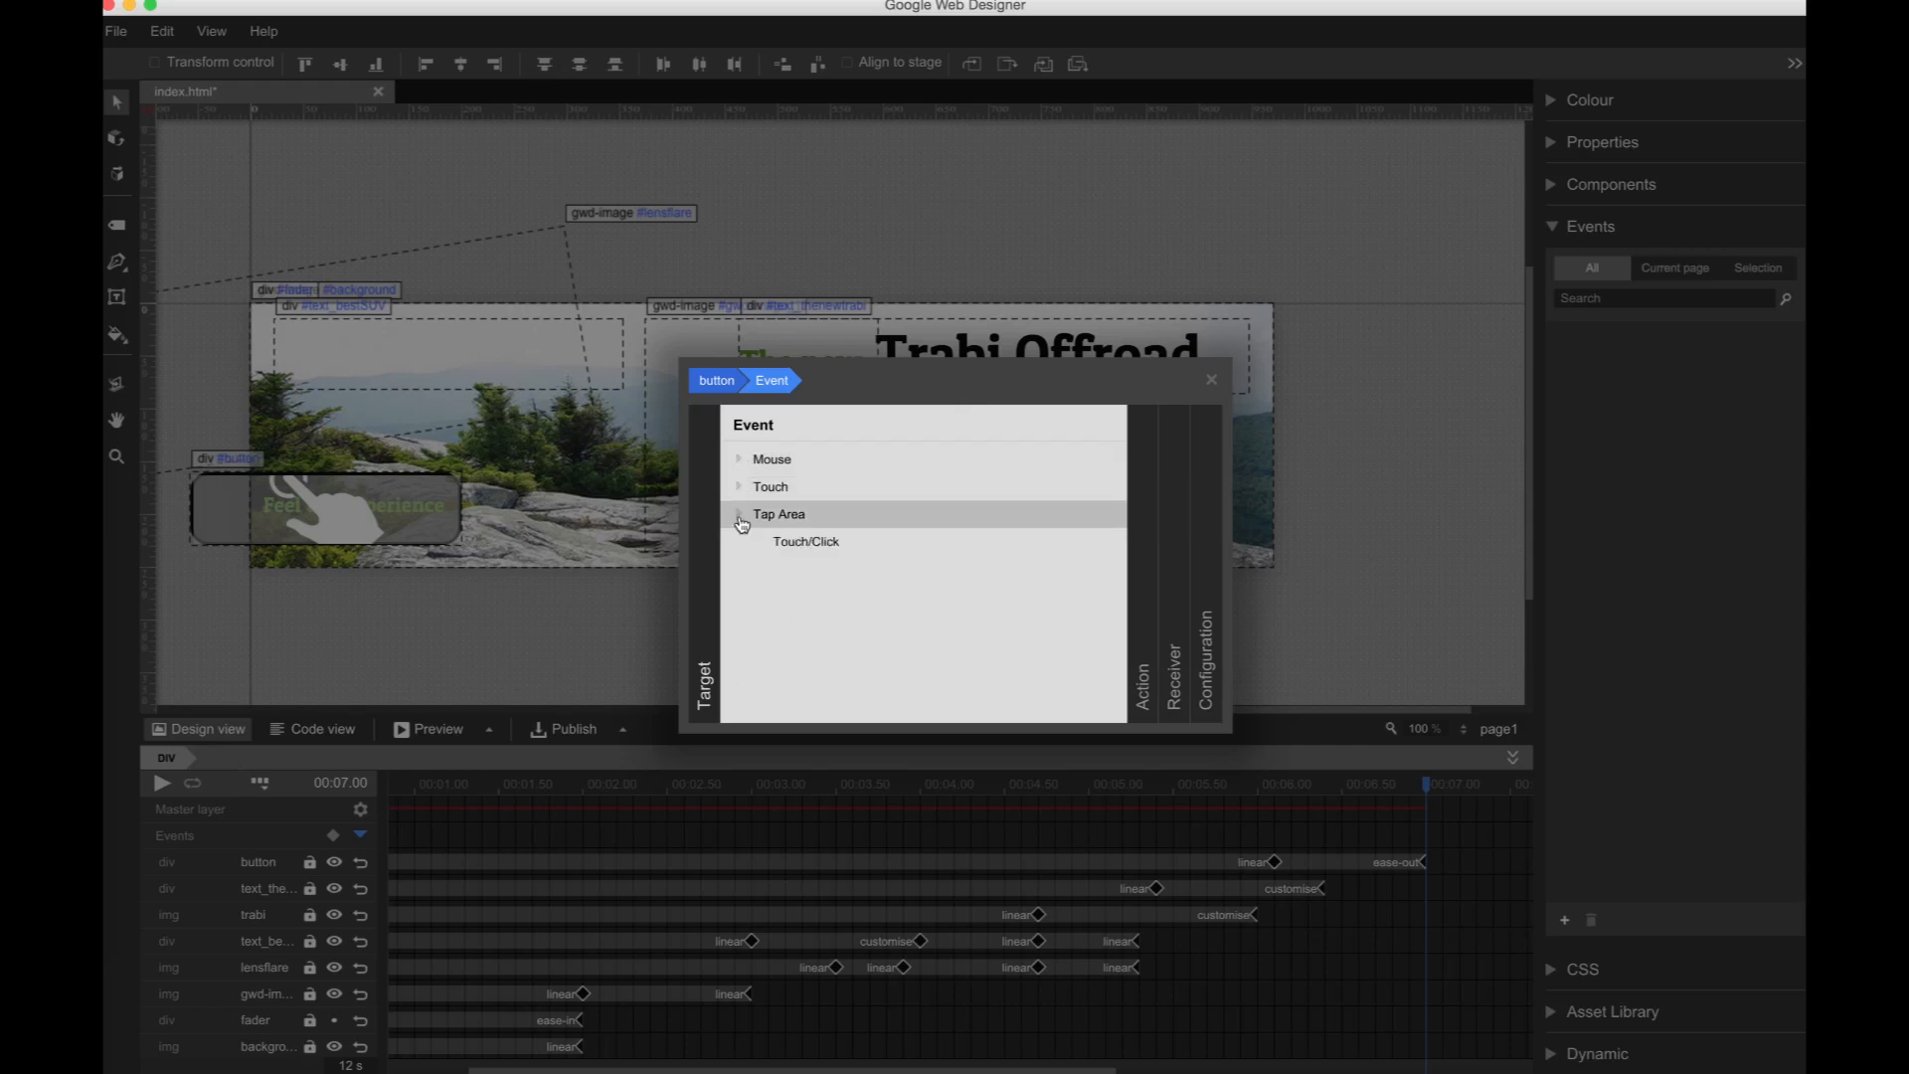
left_click(802, 543)
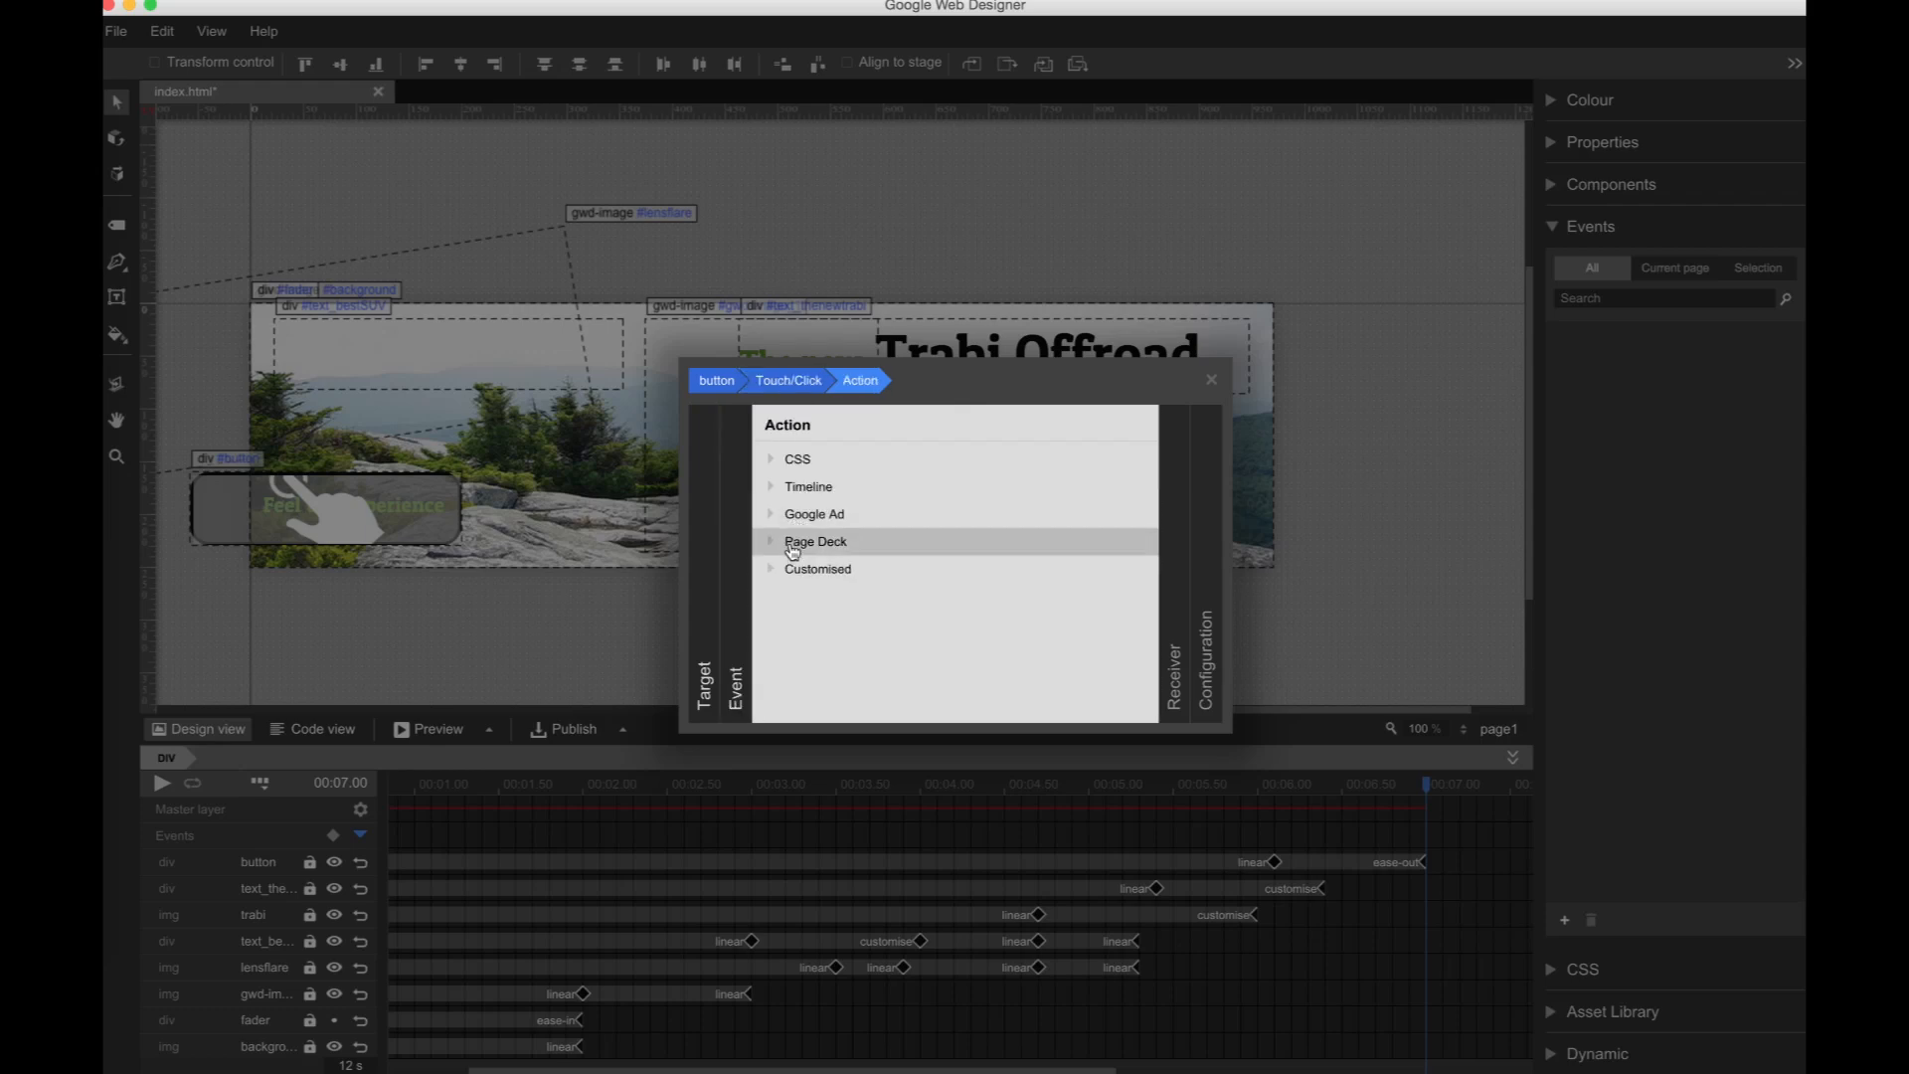
Step: Choose the Google Ad action Go to page for the event, with gwd-ad as receiver
left_click(793, 547)
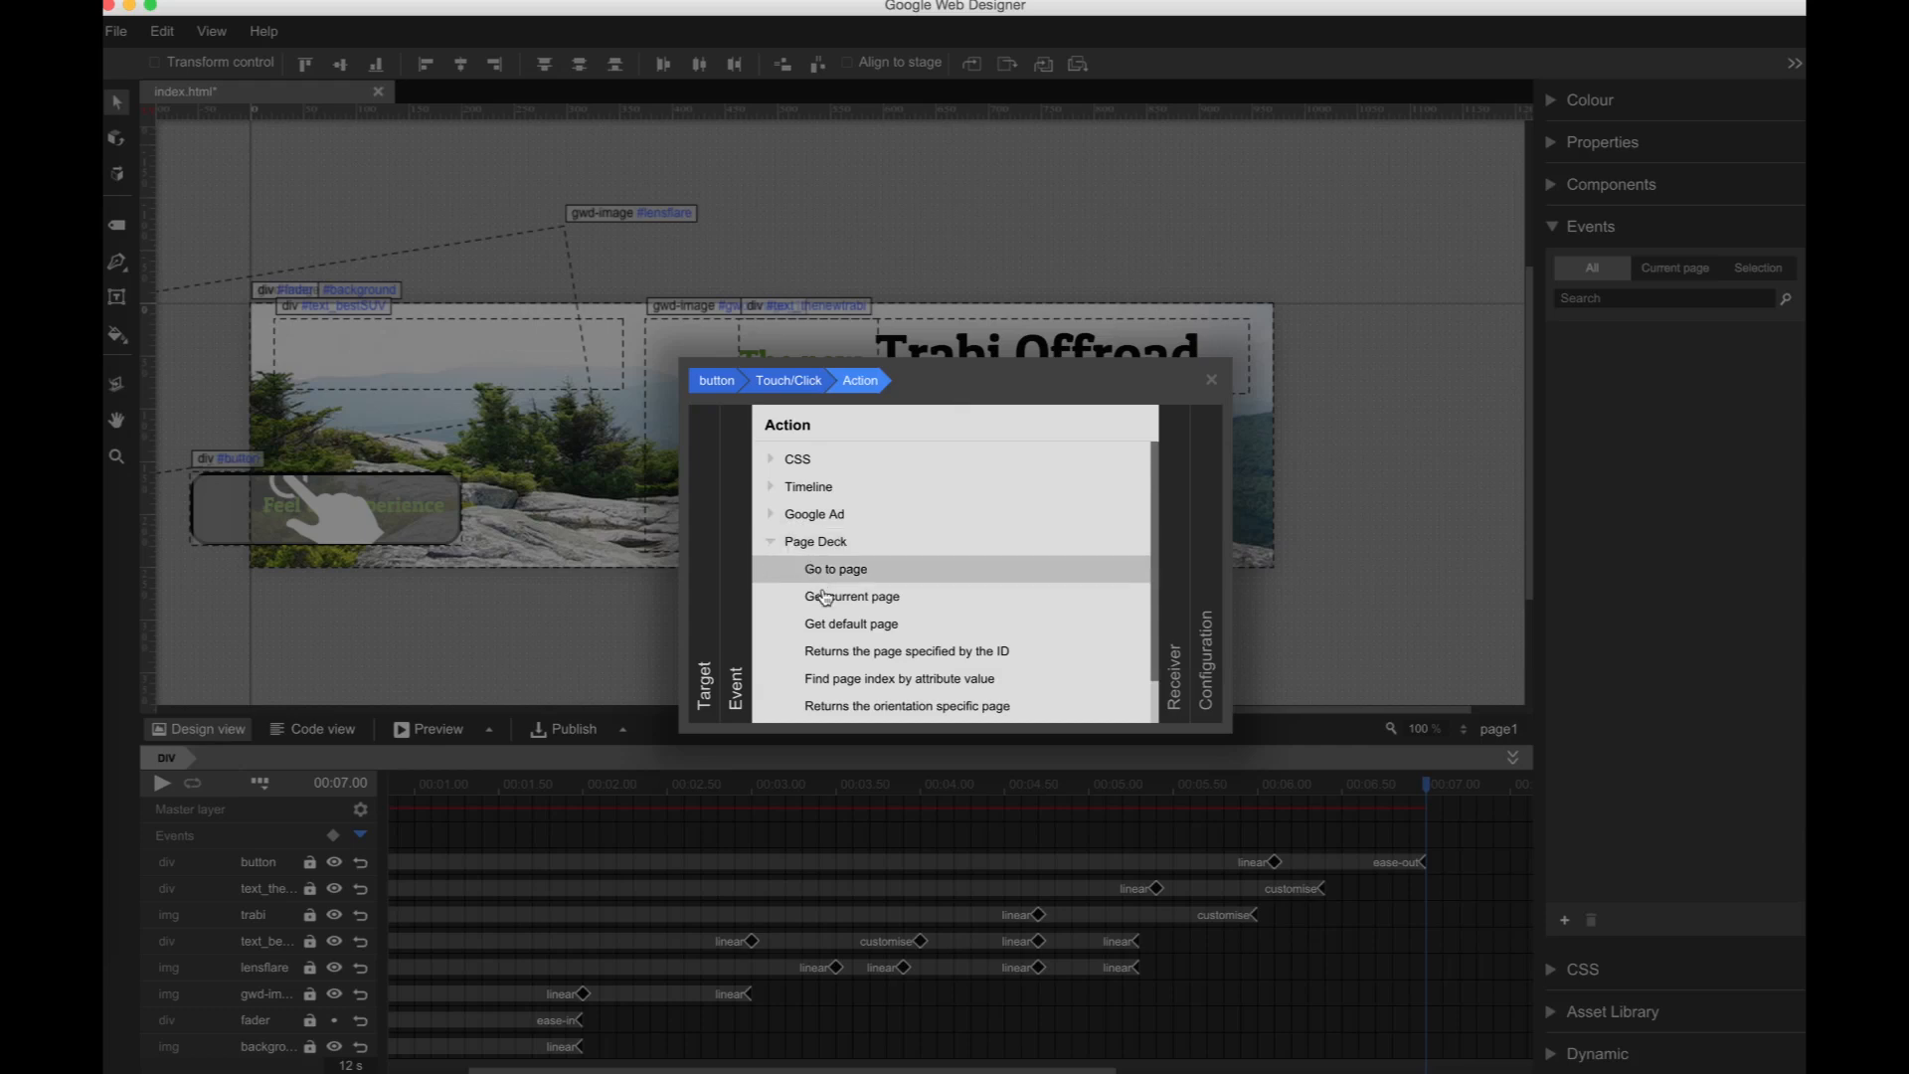
left_click(774, 544)
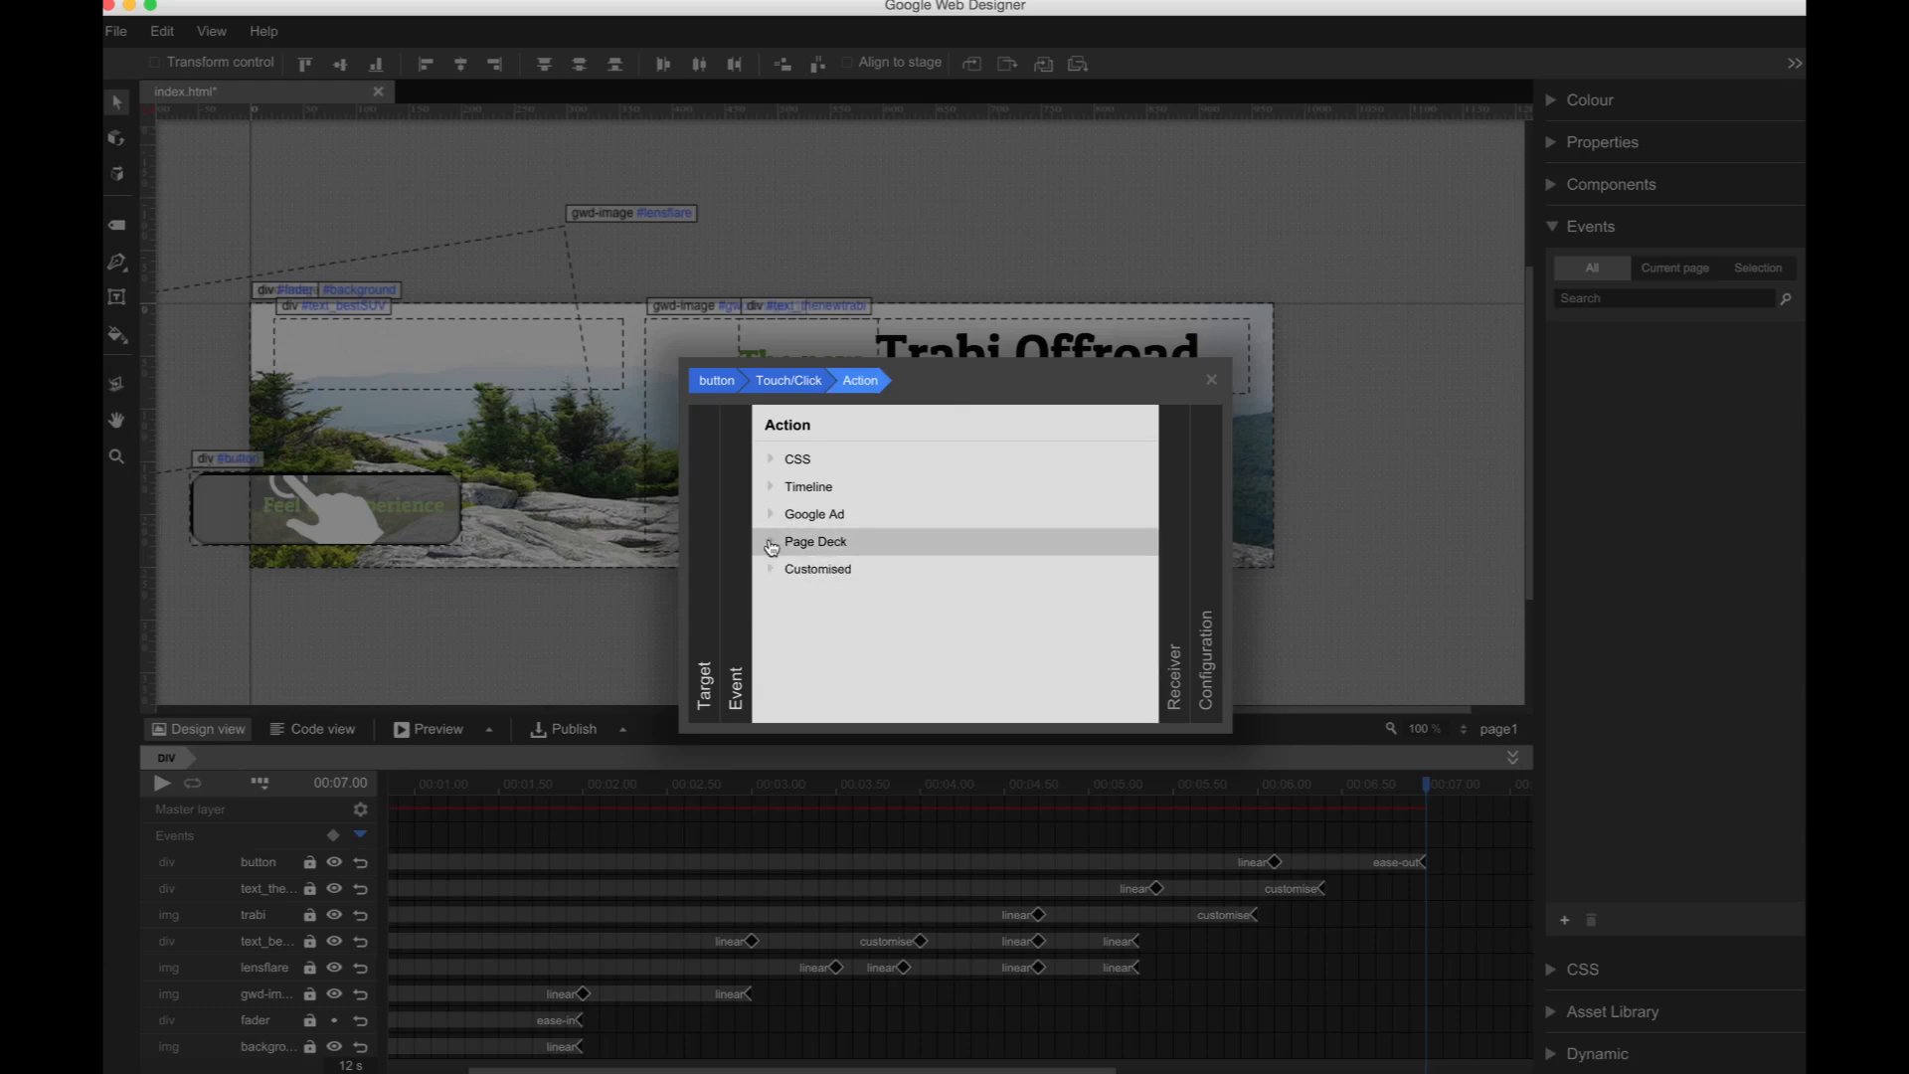
left_click(774, 515)
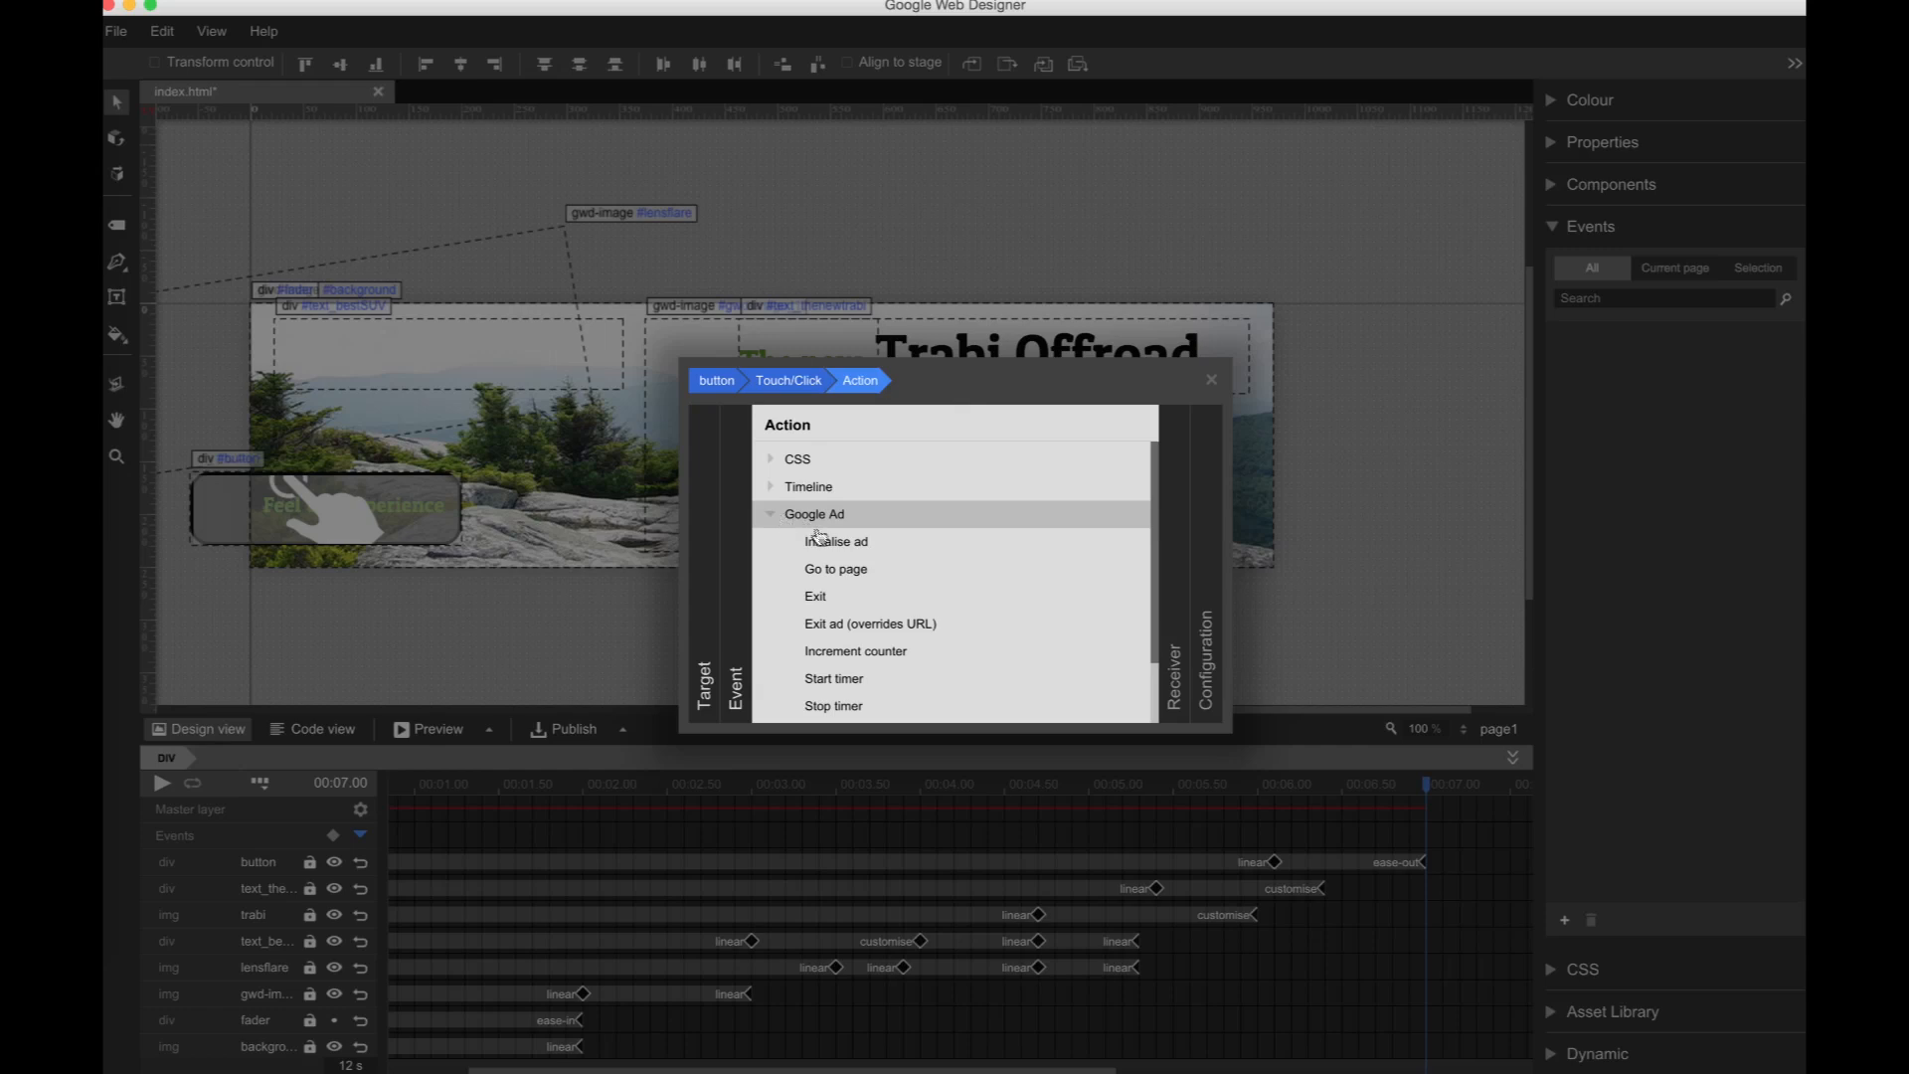
left_click(835, 571)
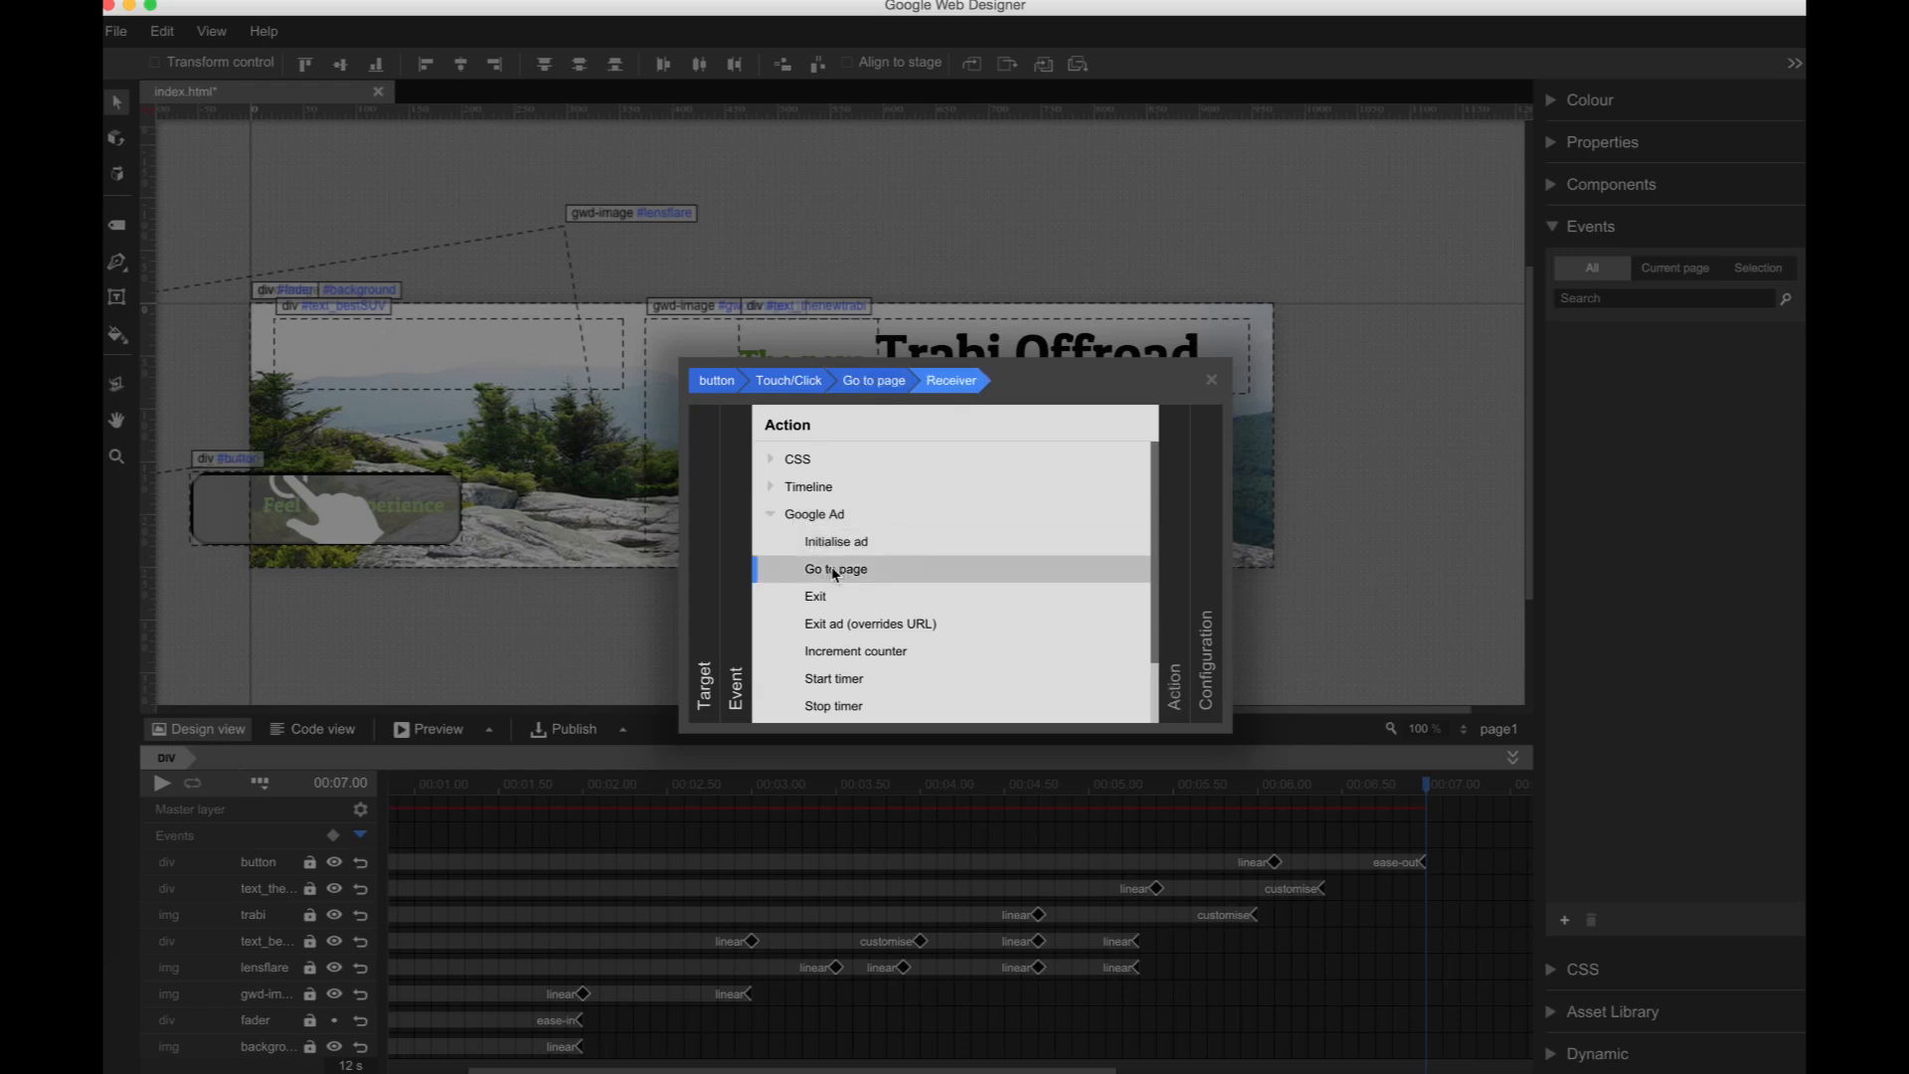
left_click(840, 461)
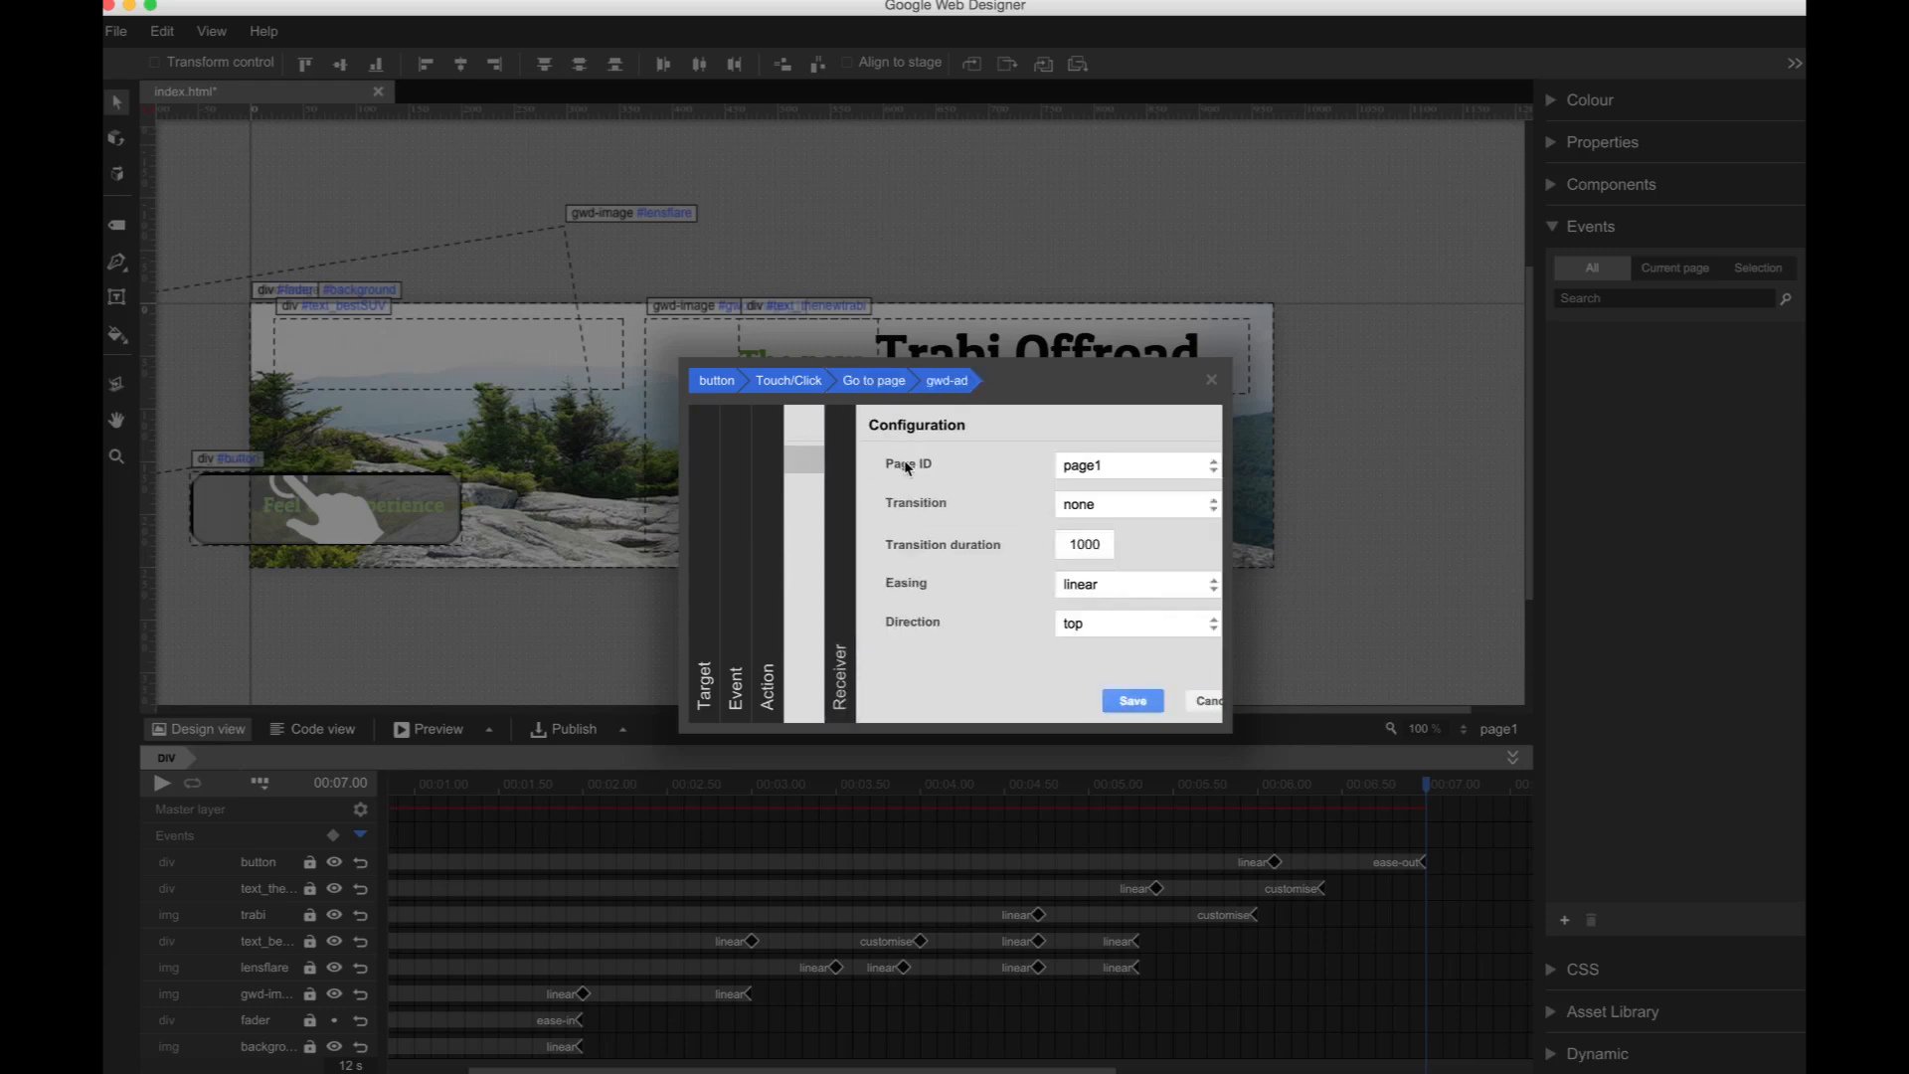
Step: Configure the event to open page1_1 with a slide transition, ease-in-out easing and left direction, and save it
left_click(1114, 474)
left_click(1115, 486)
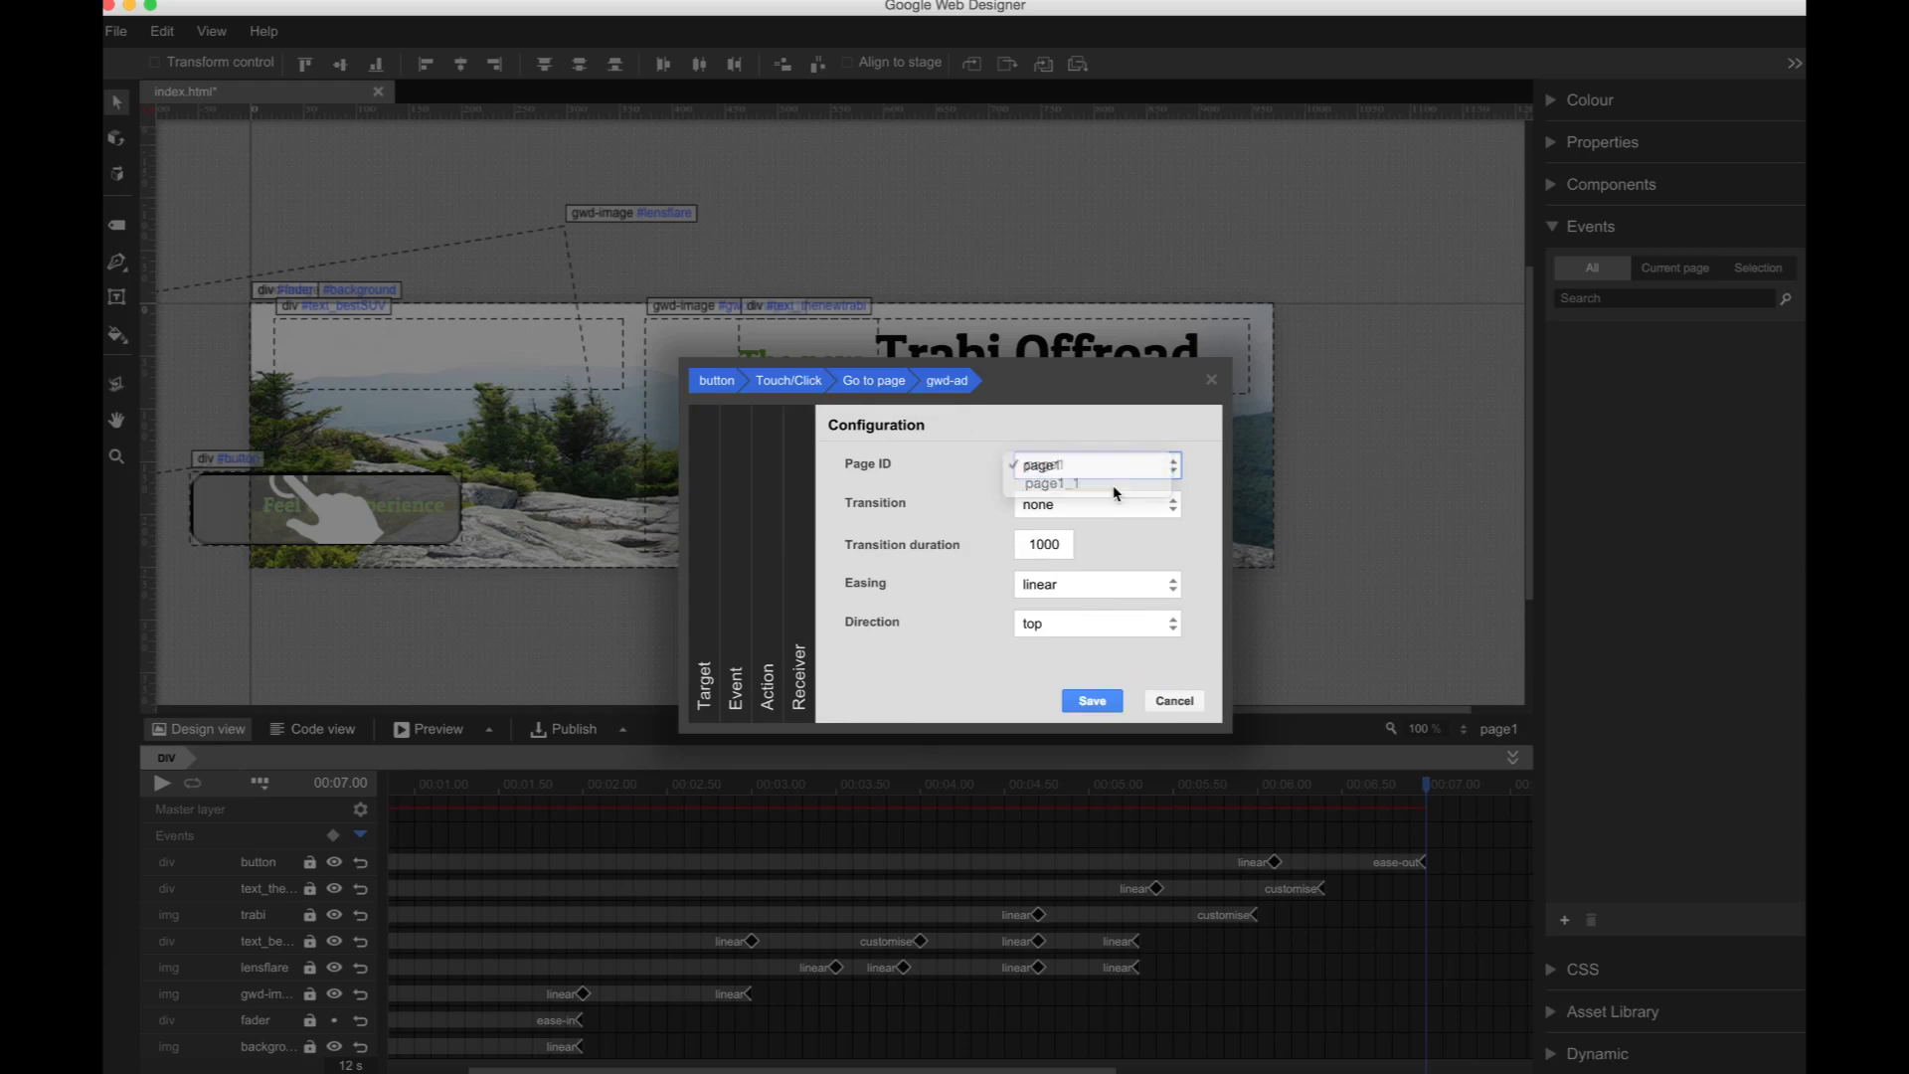
left_click(1175, 509)
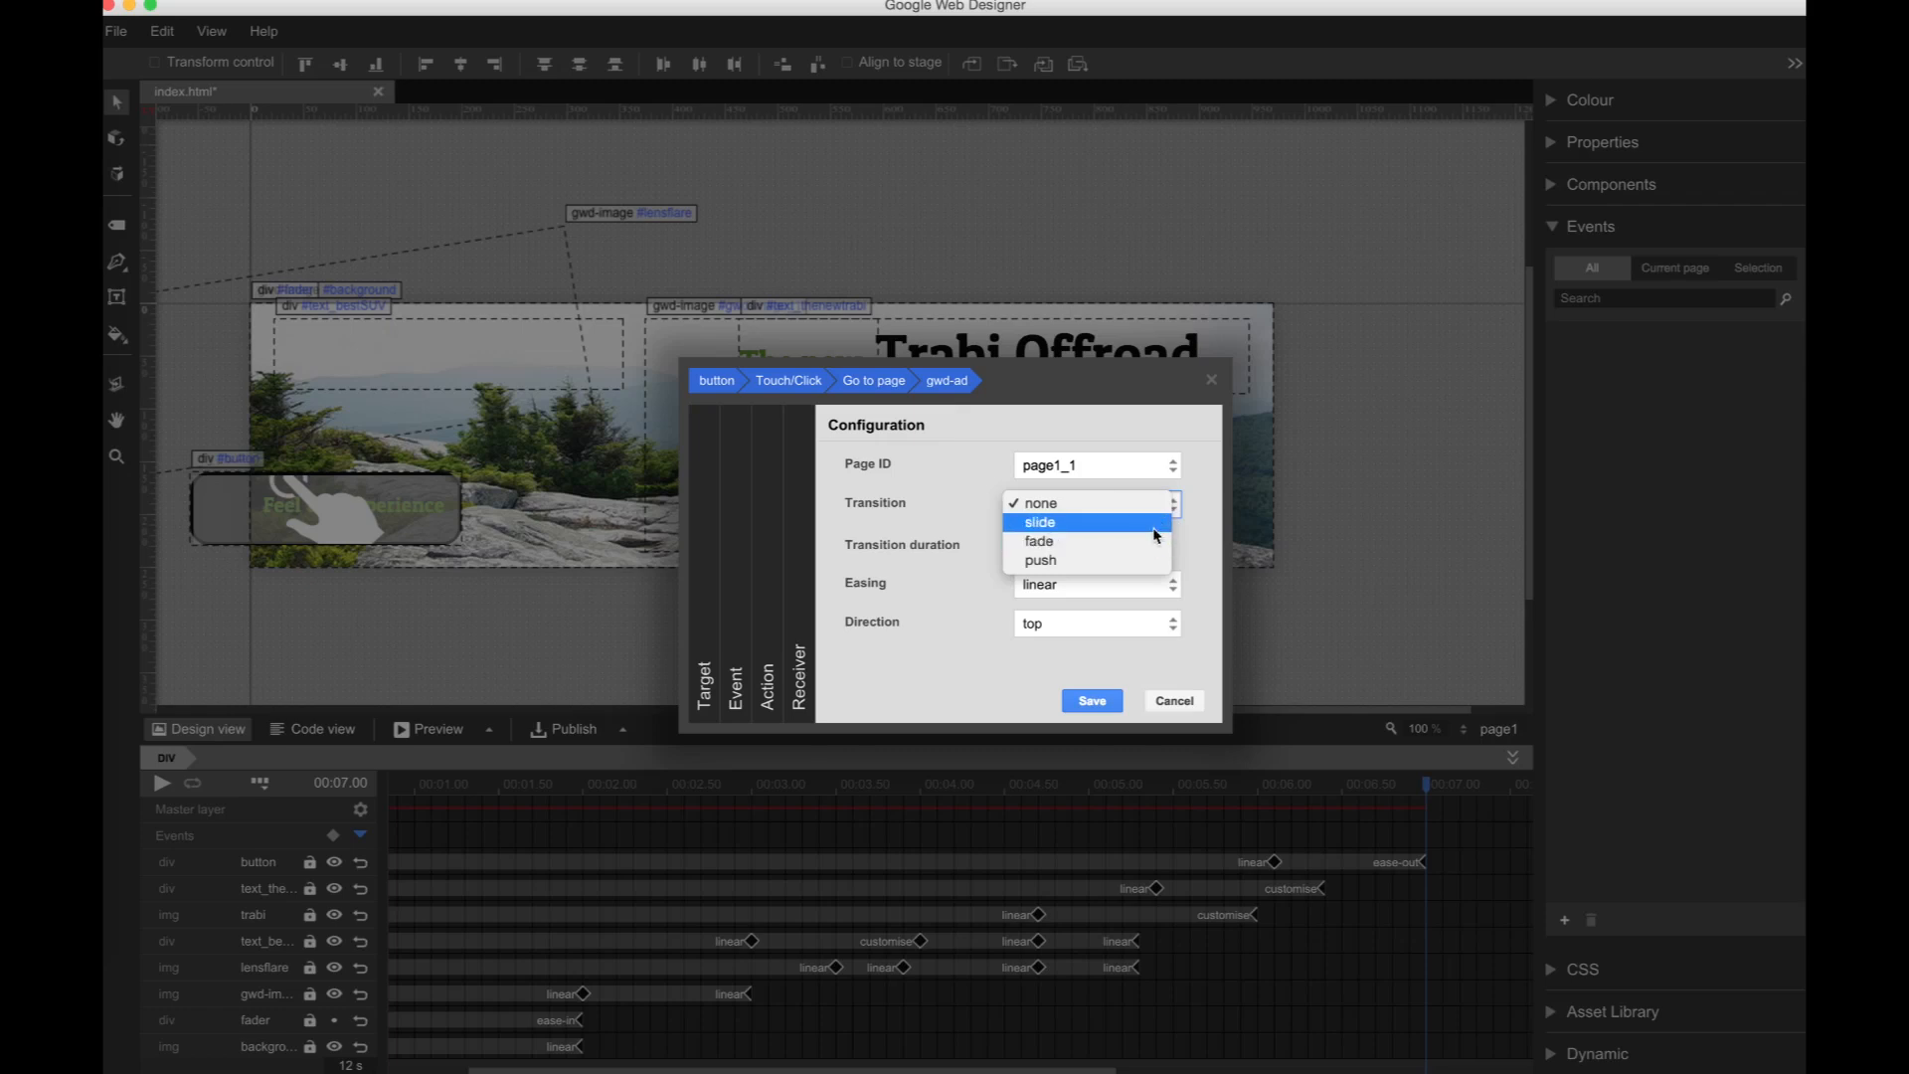
left_click(1154, 529)
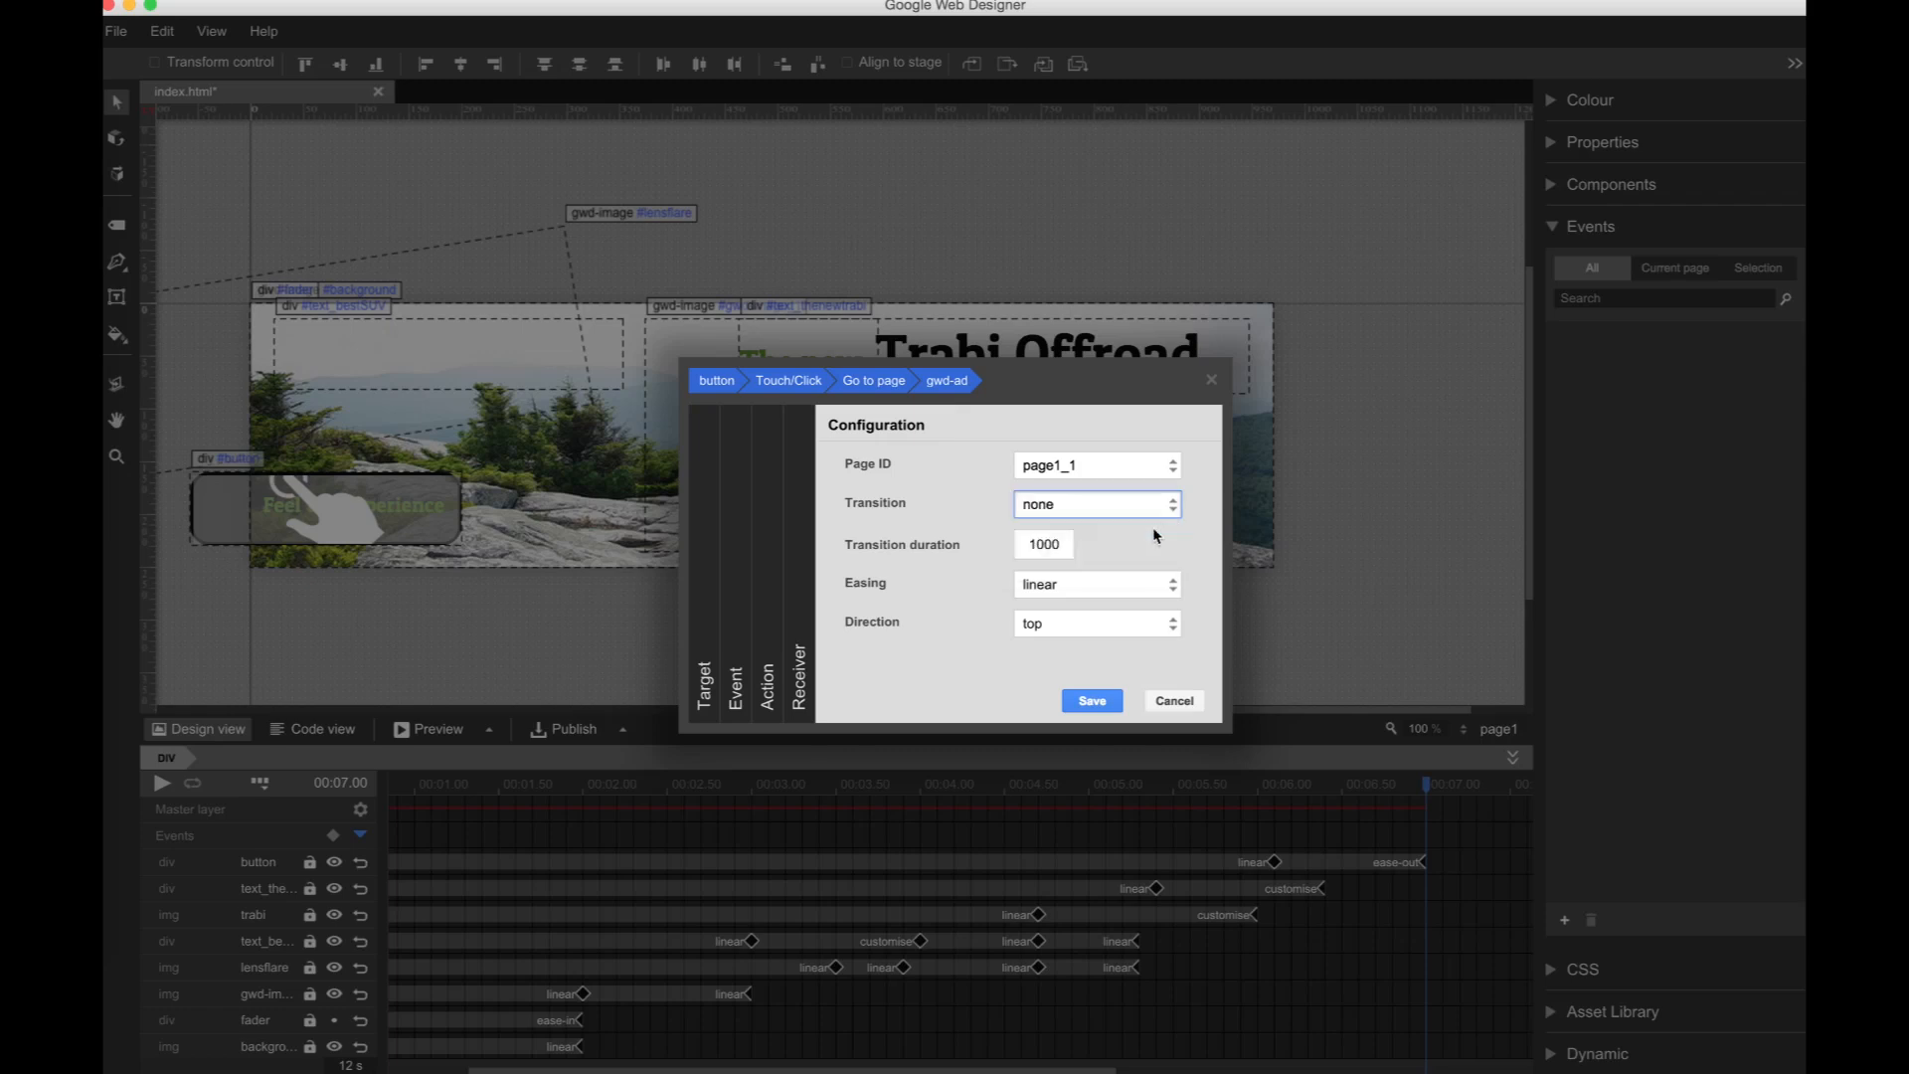
left_click(1174, 584)
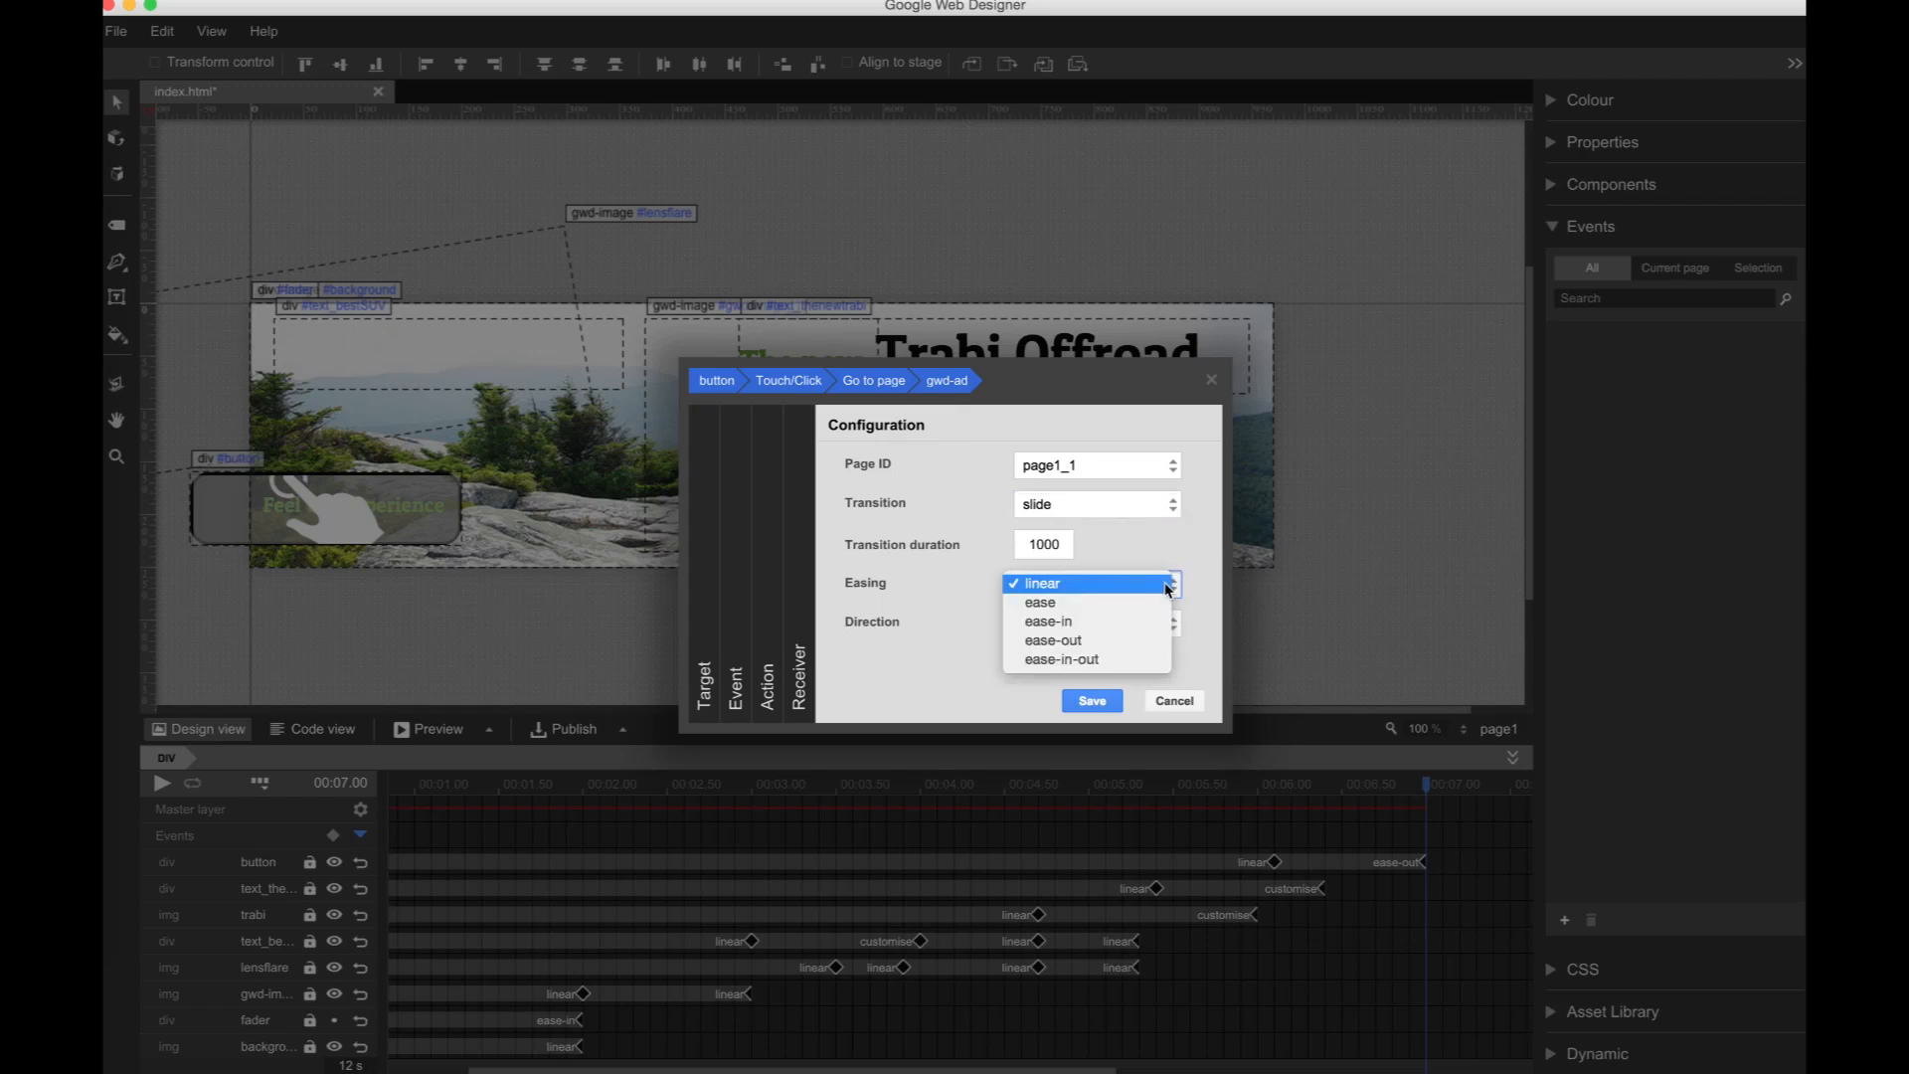
left_click(1114, 662)
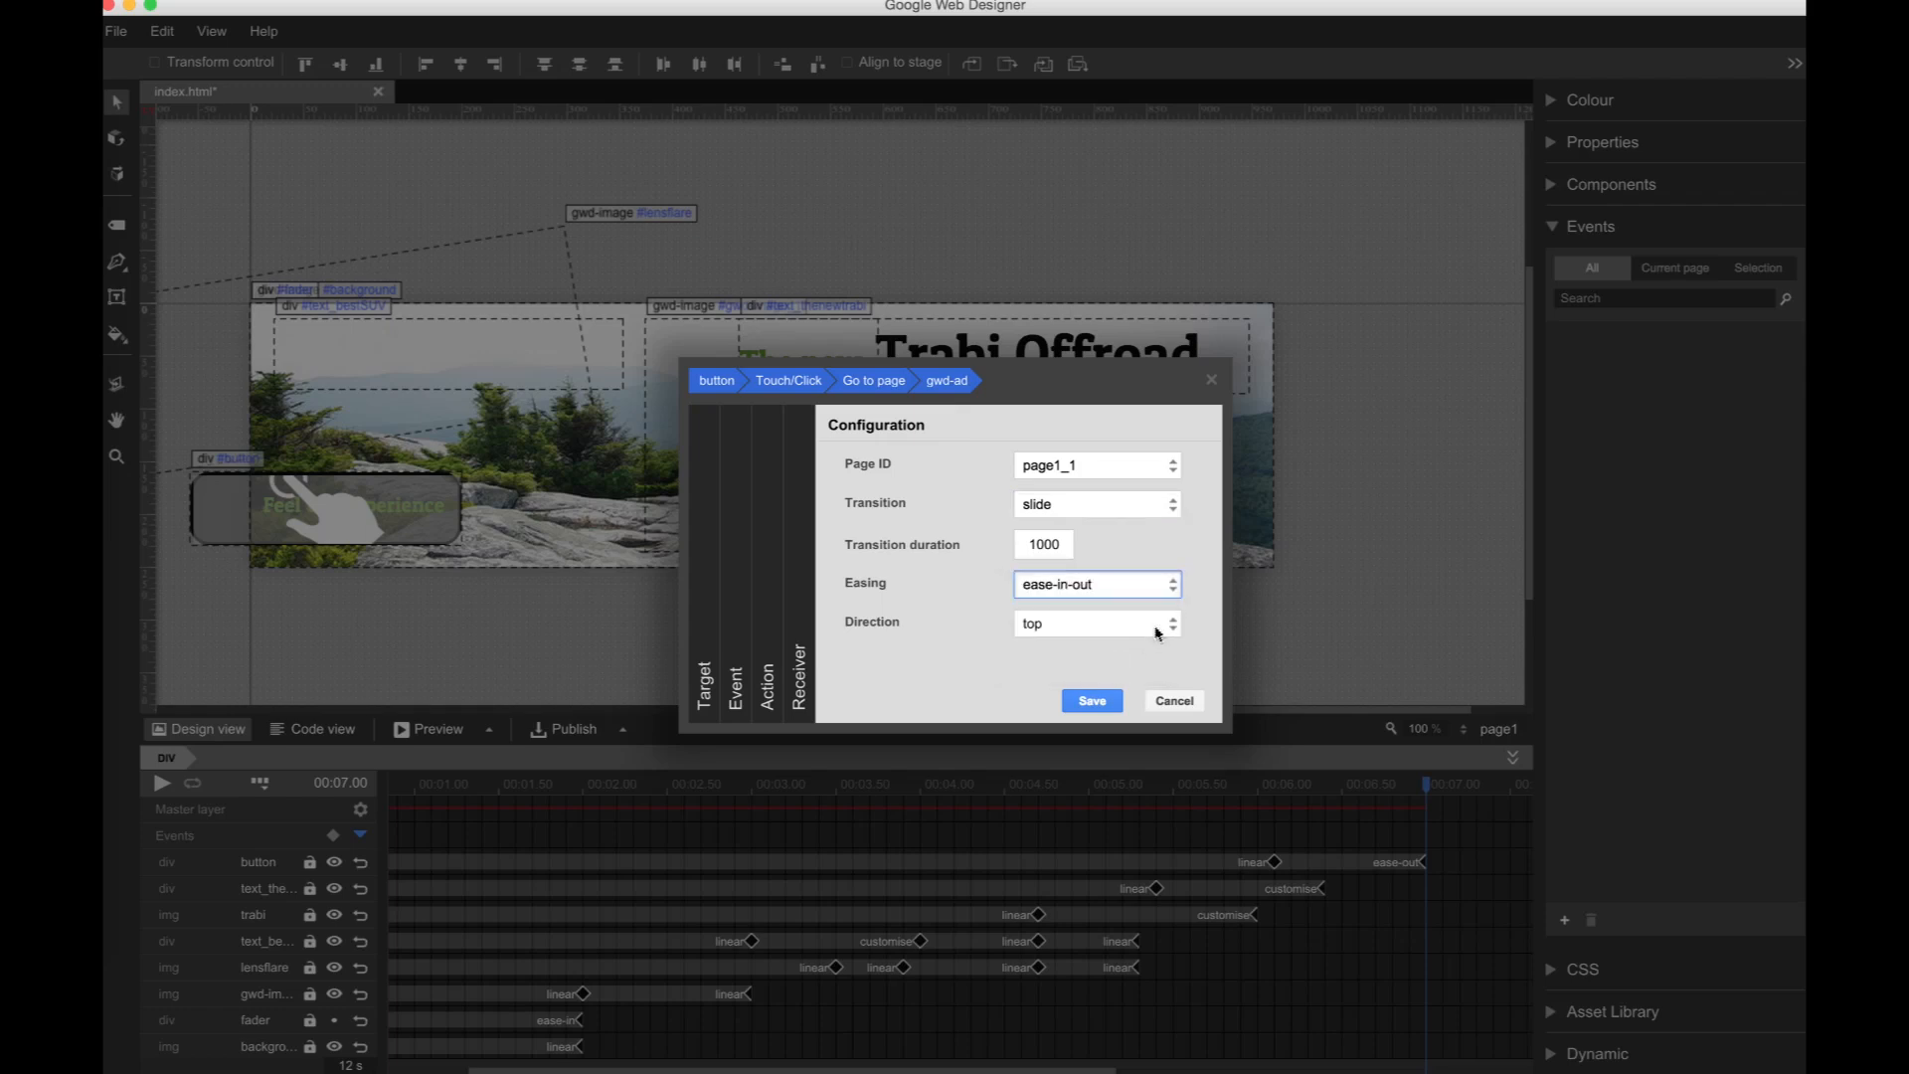
left_click(1174, 624)
left_click(1144, 661)
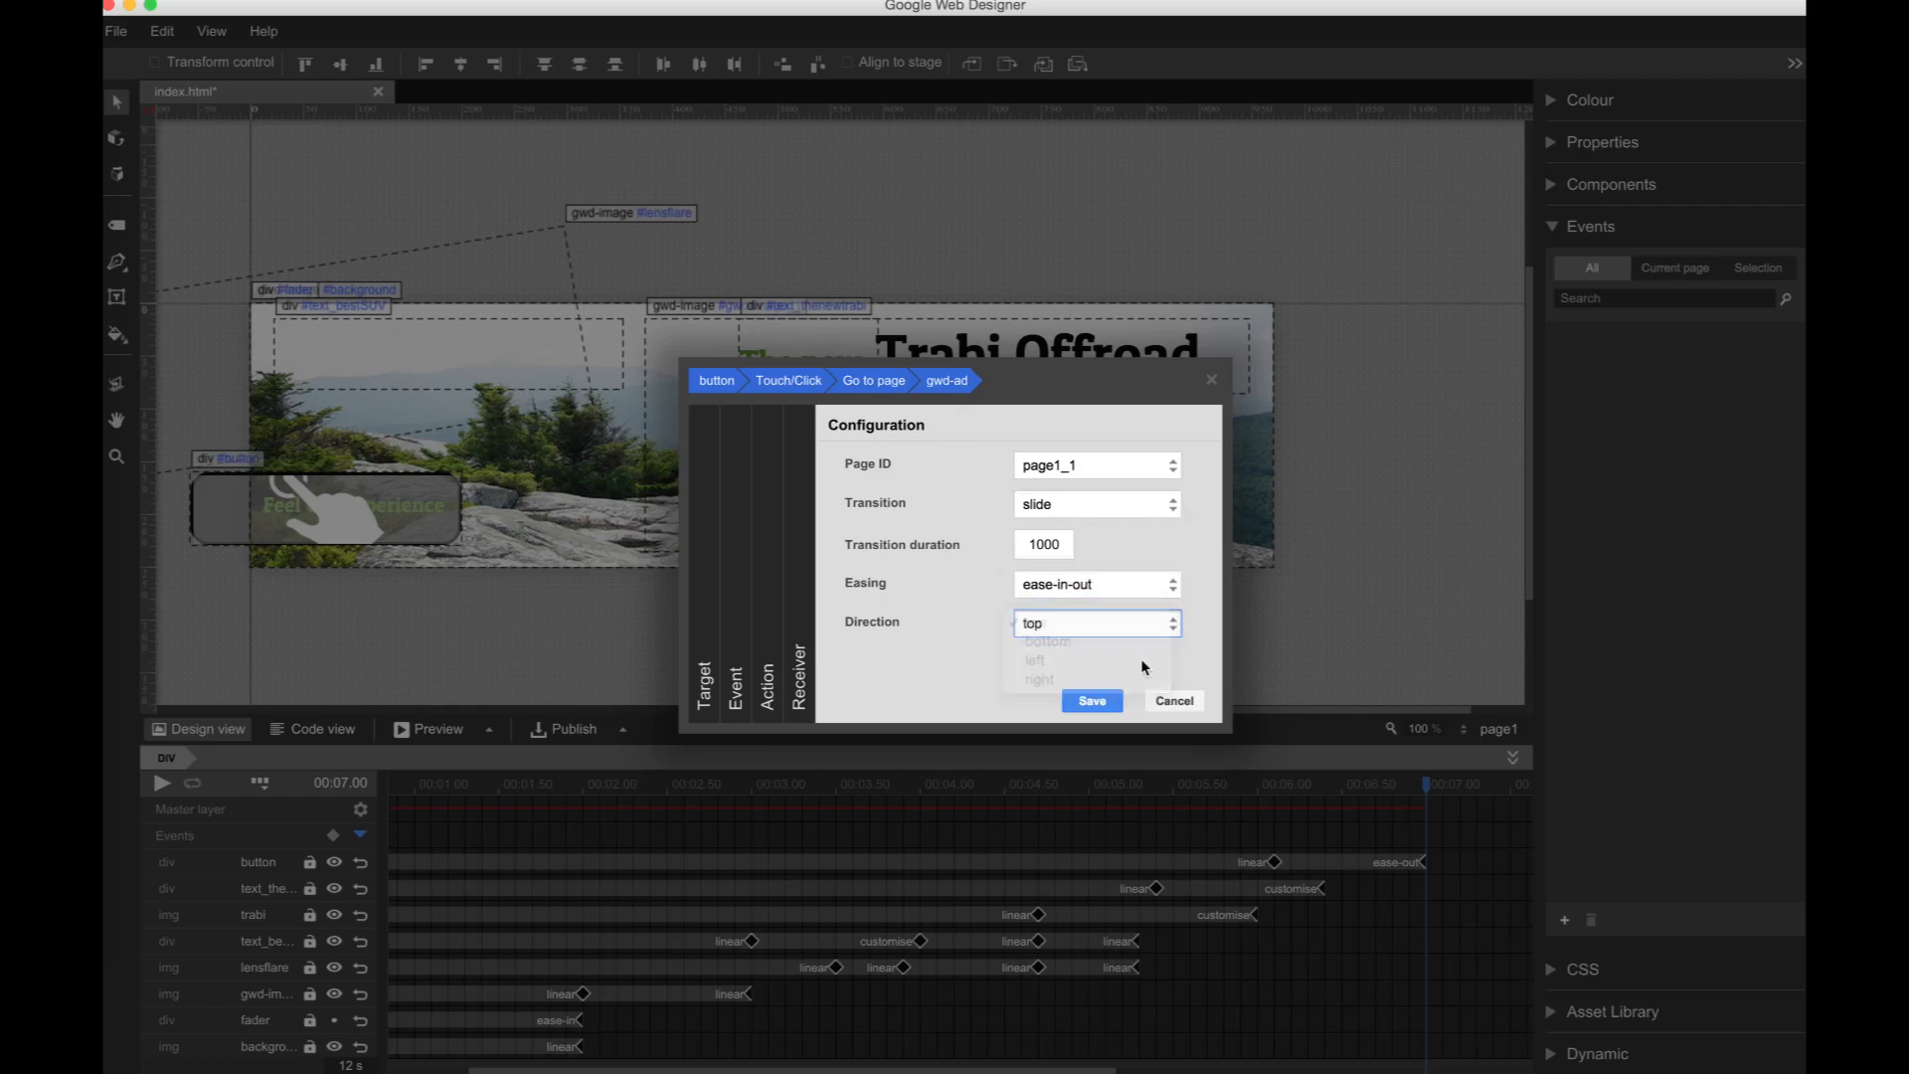
left_click(1093, 701)
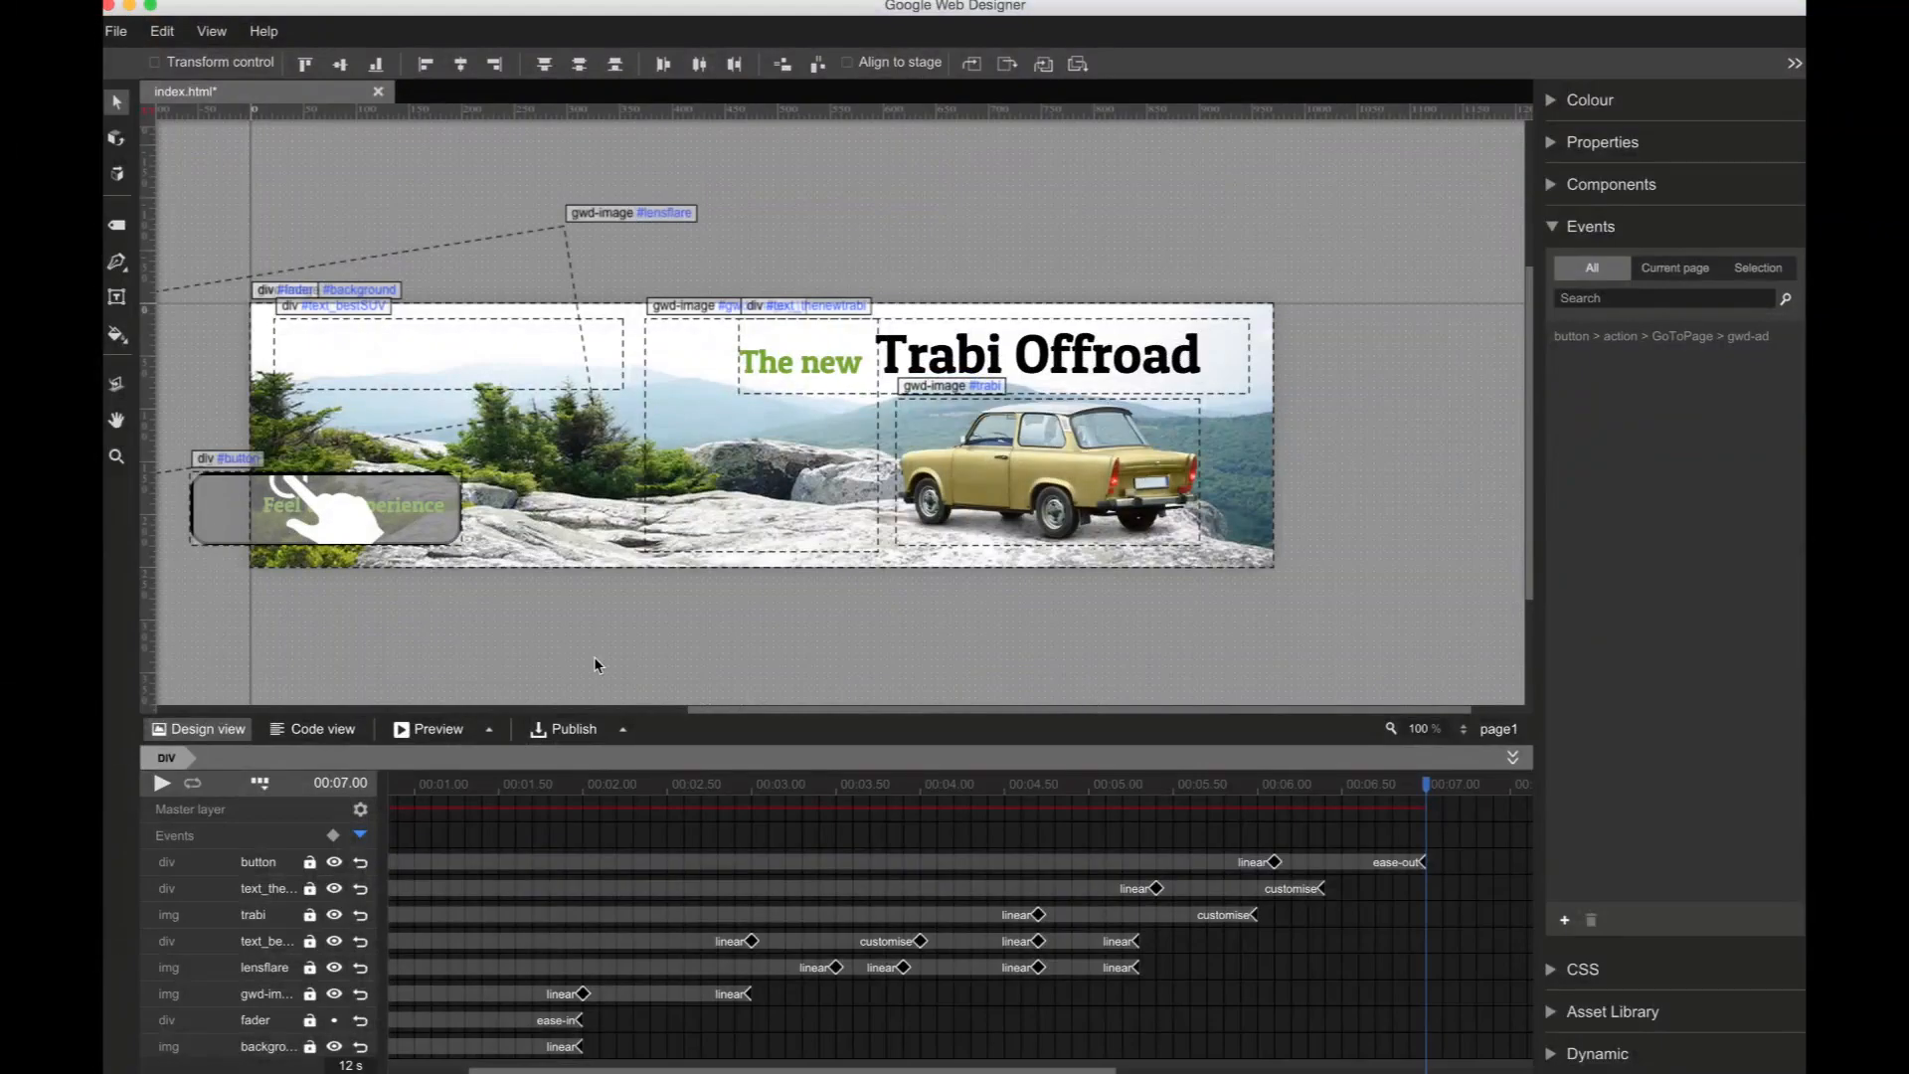
Step: Preview the banner in the browser to check the slide transition to the second page, and close the preview
left_click(438, 730)
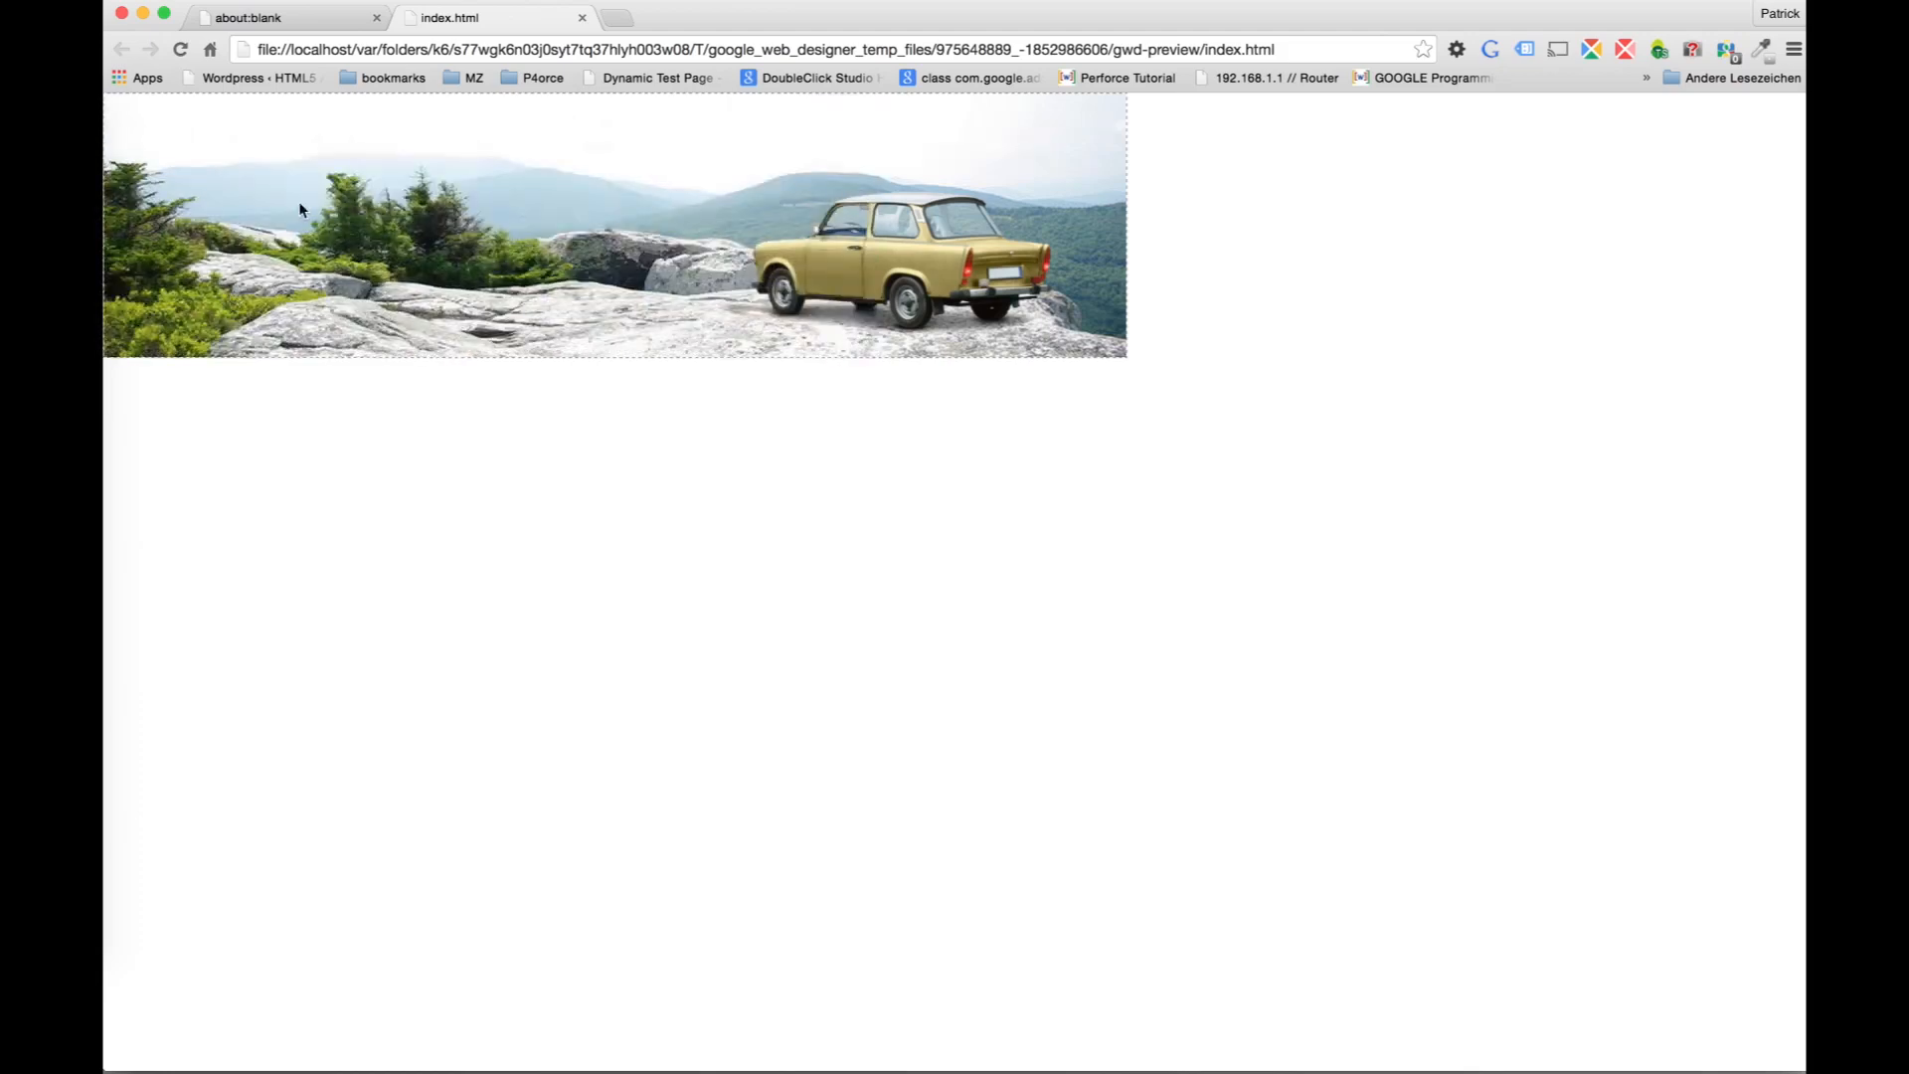
left_click(582, 19)
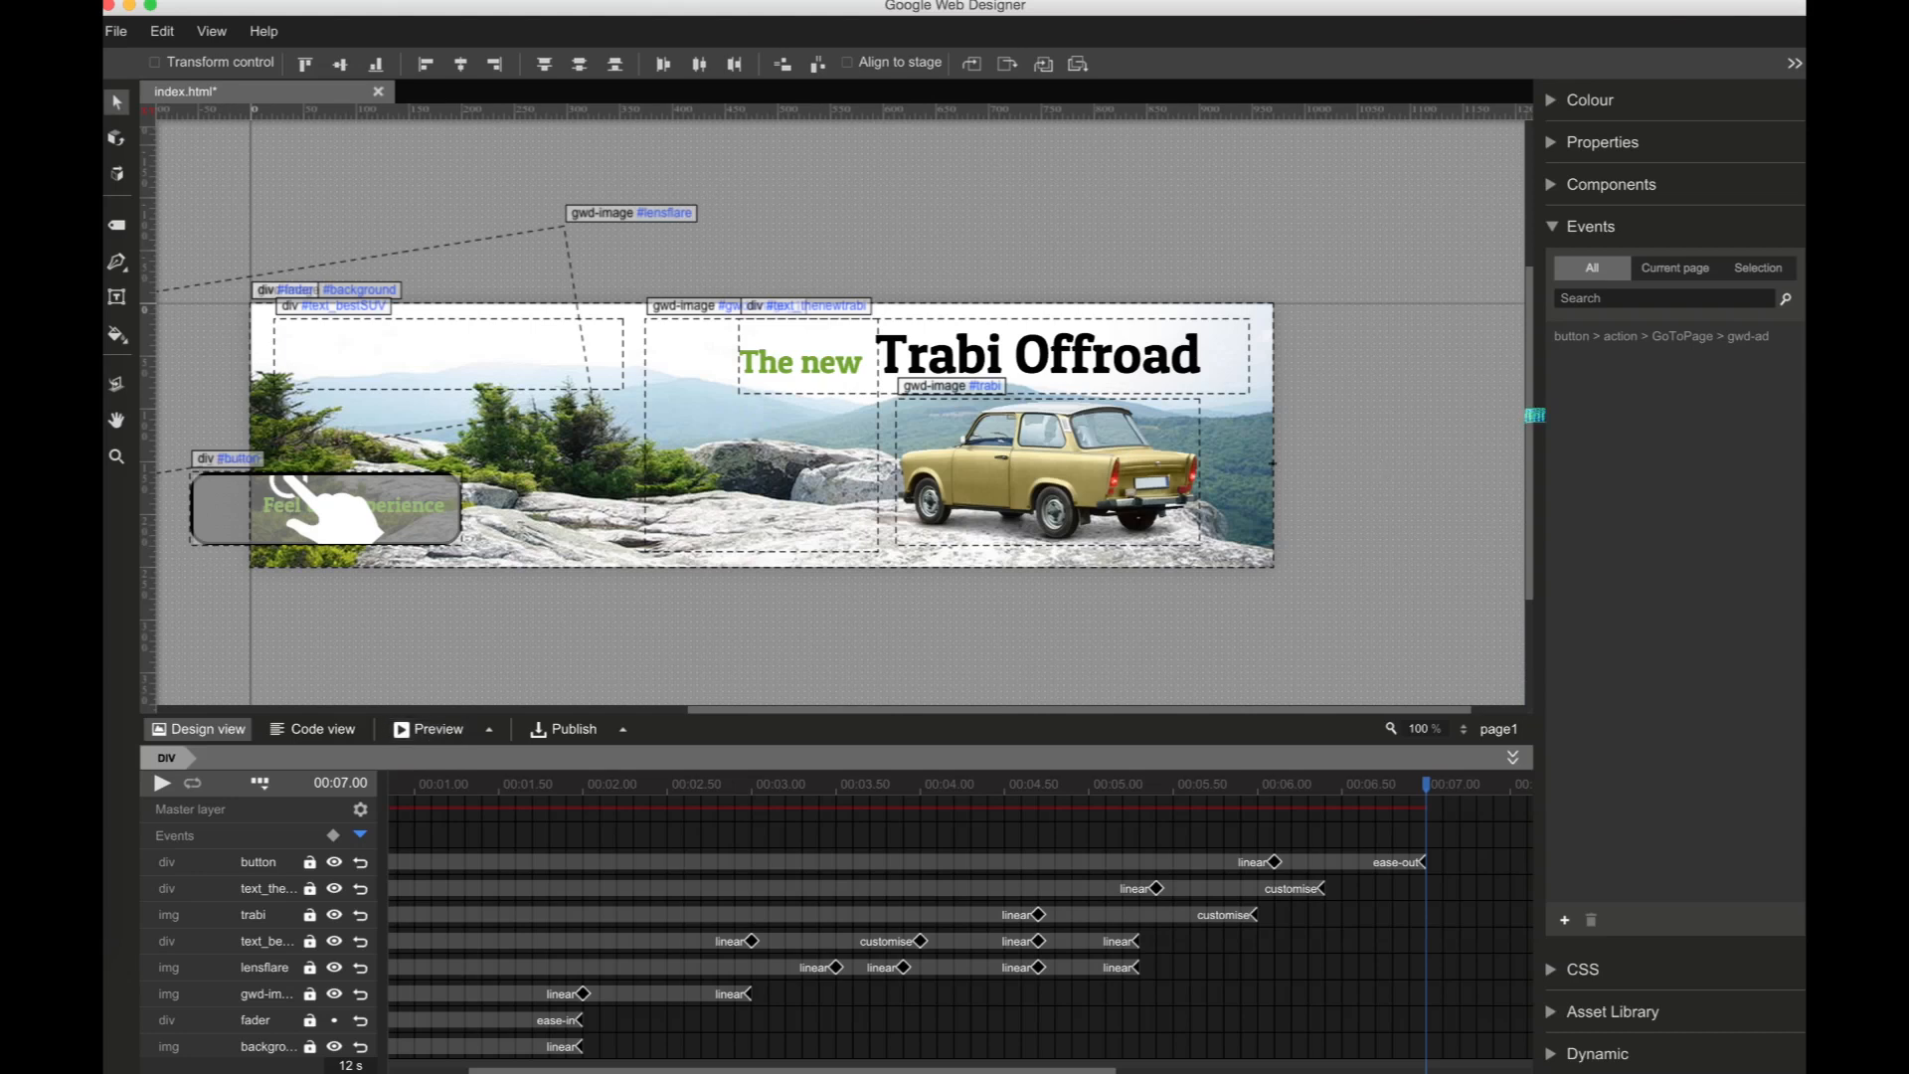
Step: Change the button's Go to page event to a push transition and save it
double_click(1642, 337)
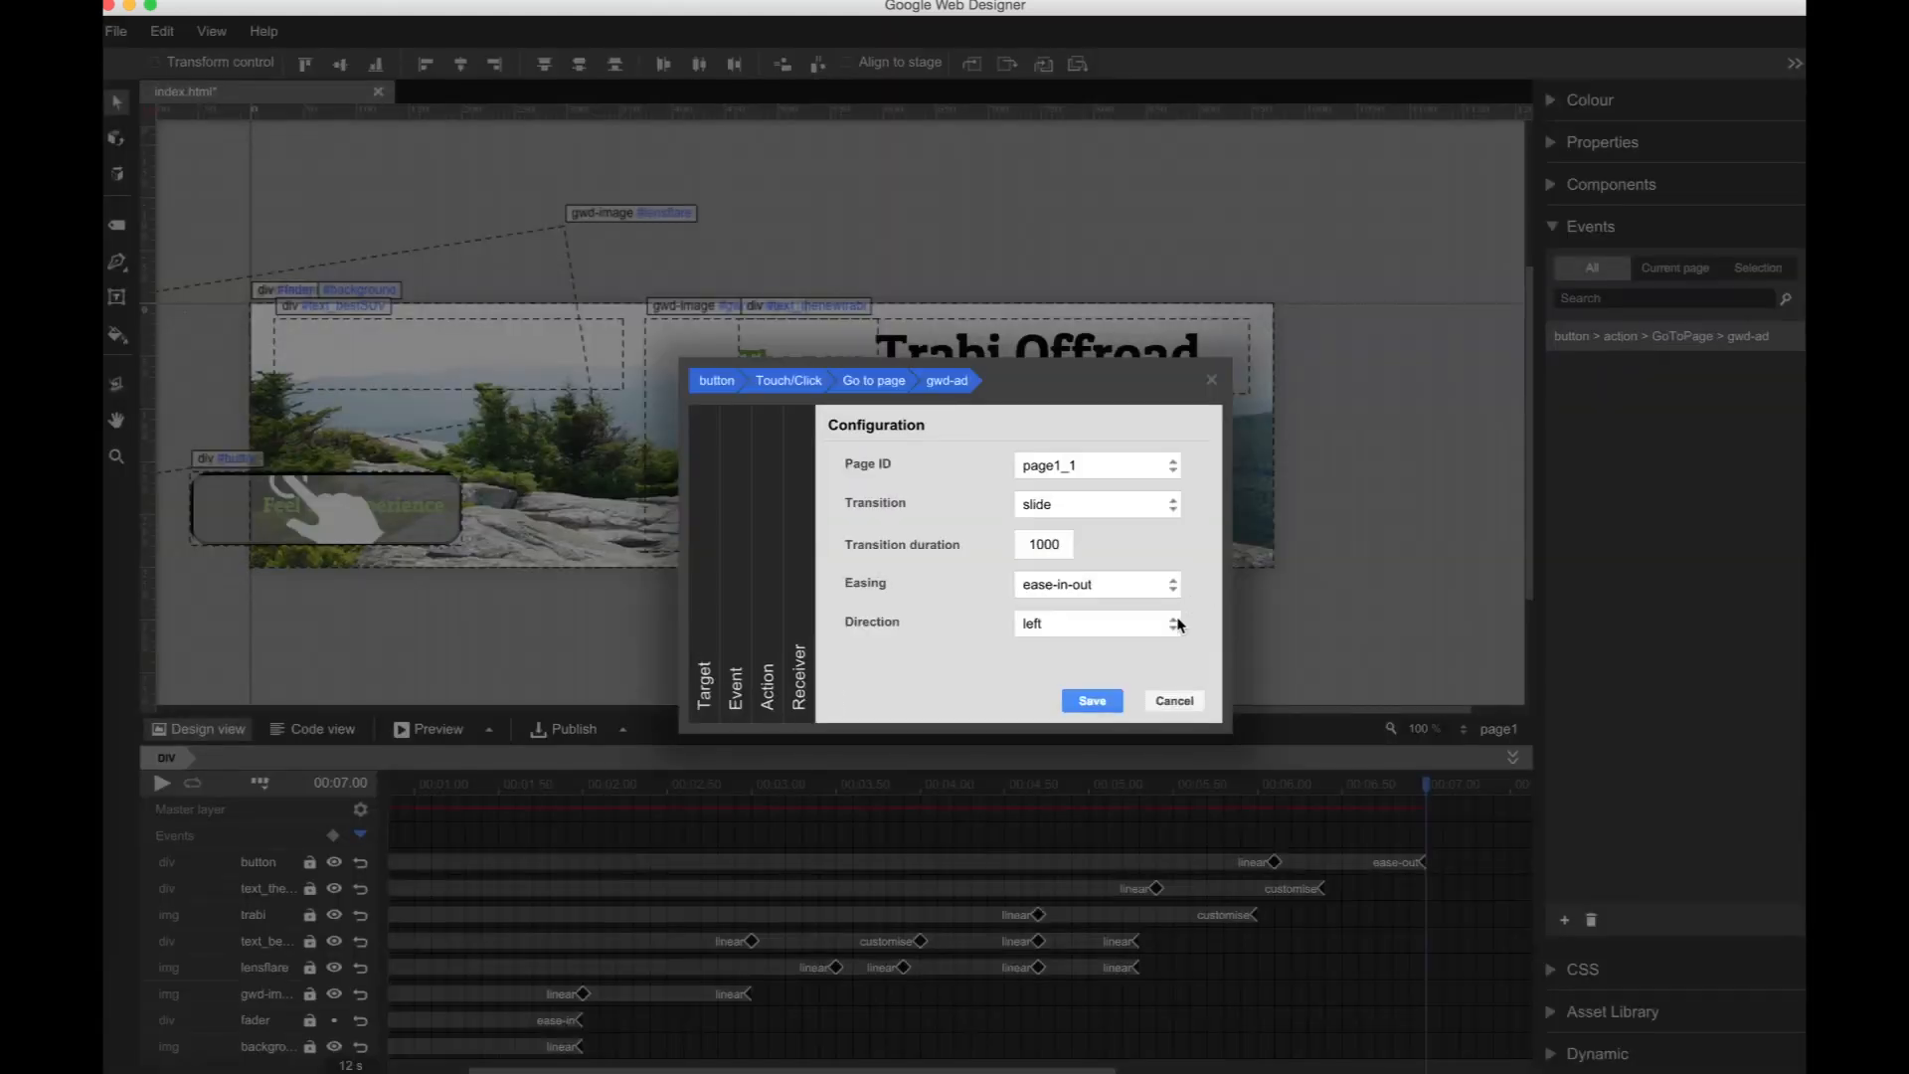
left_click(1169, 507)
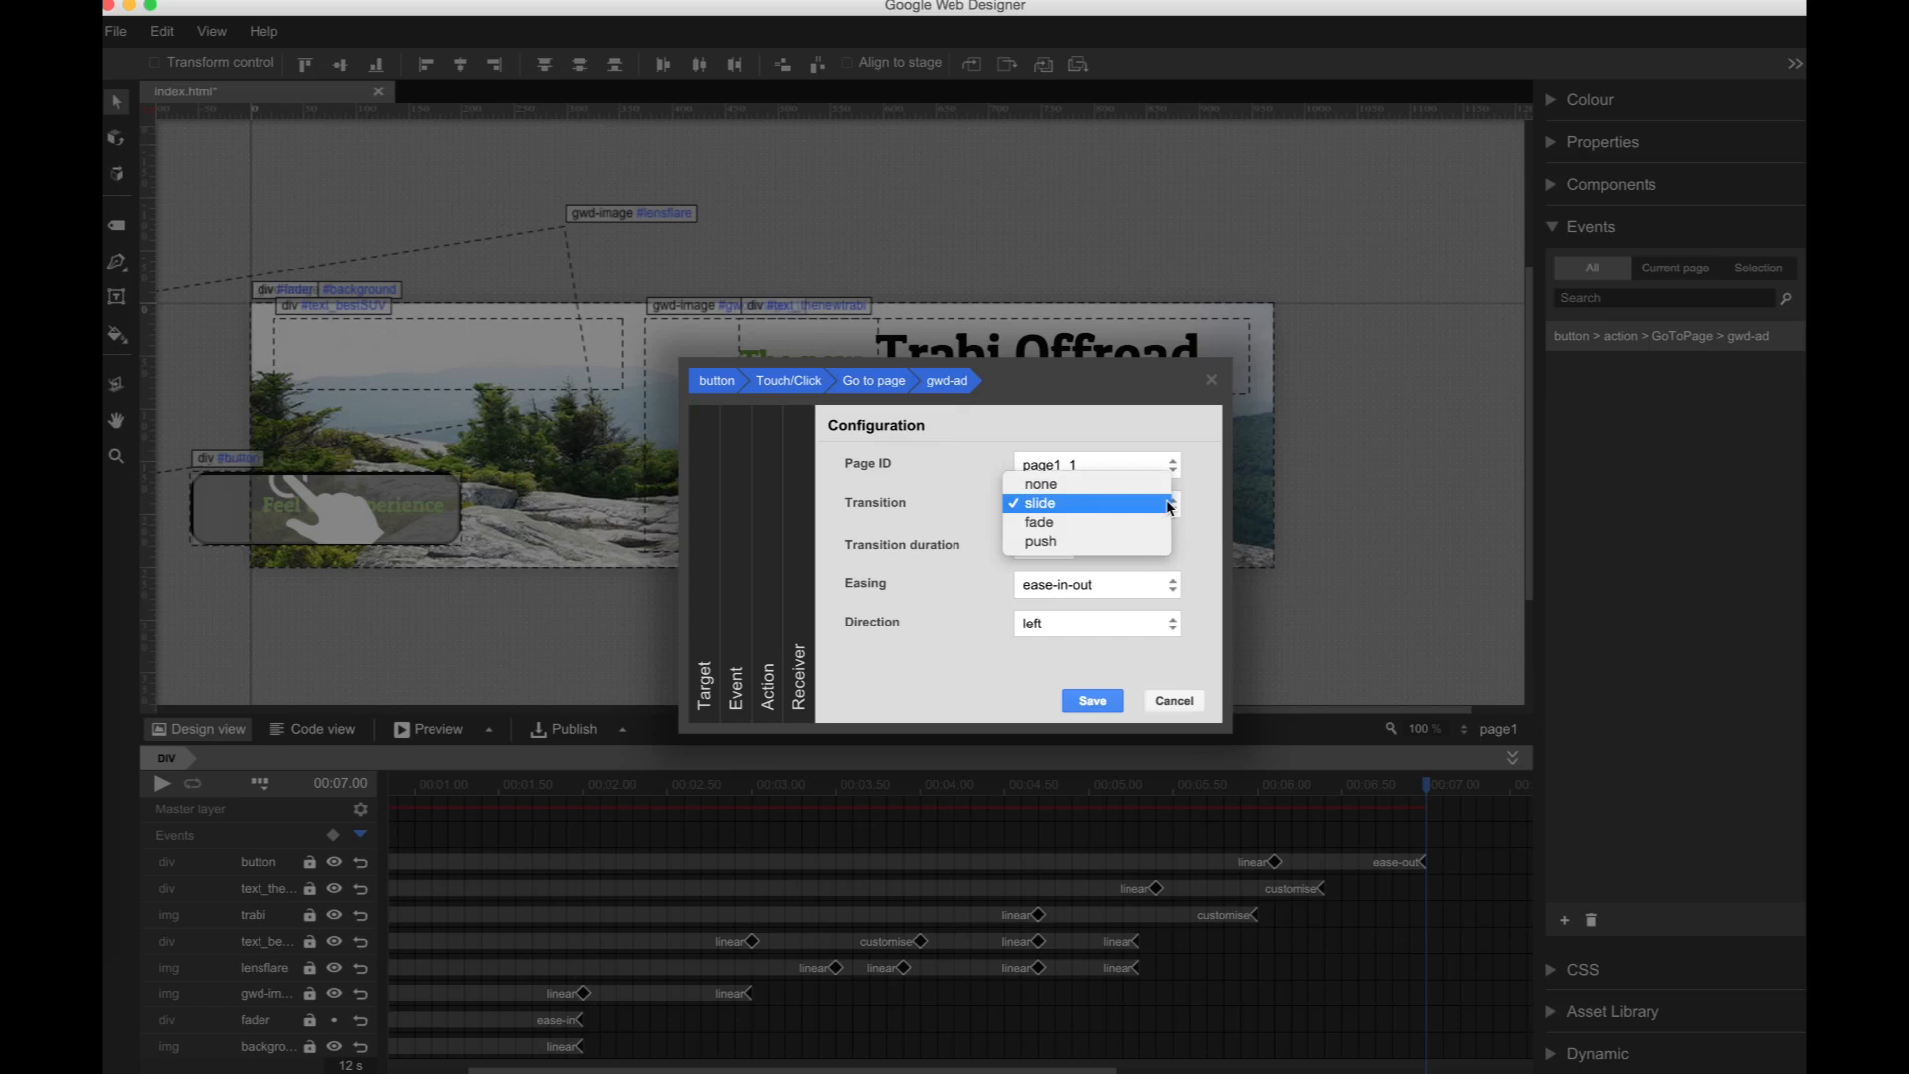
left_click(1148, 544)
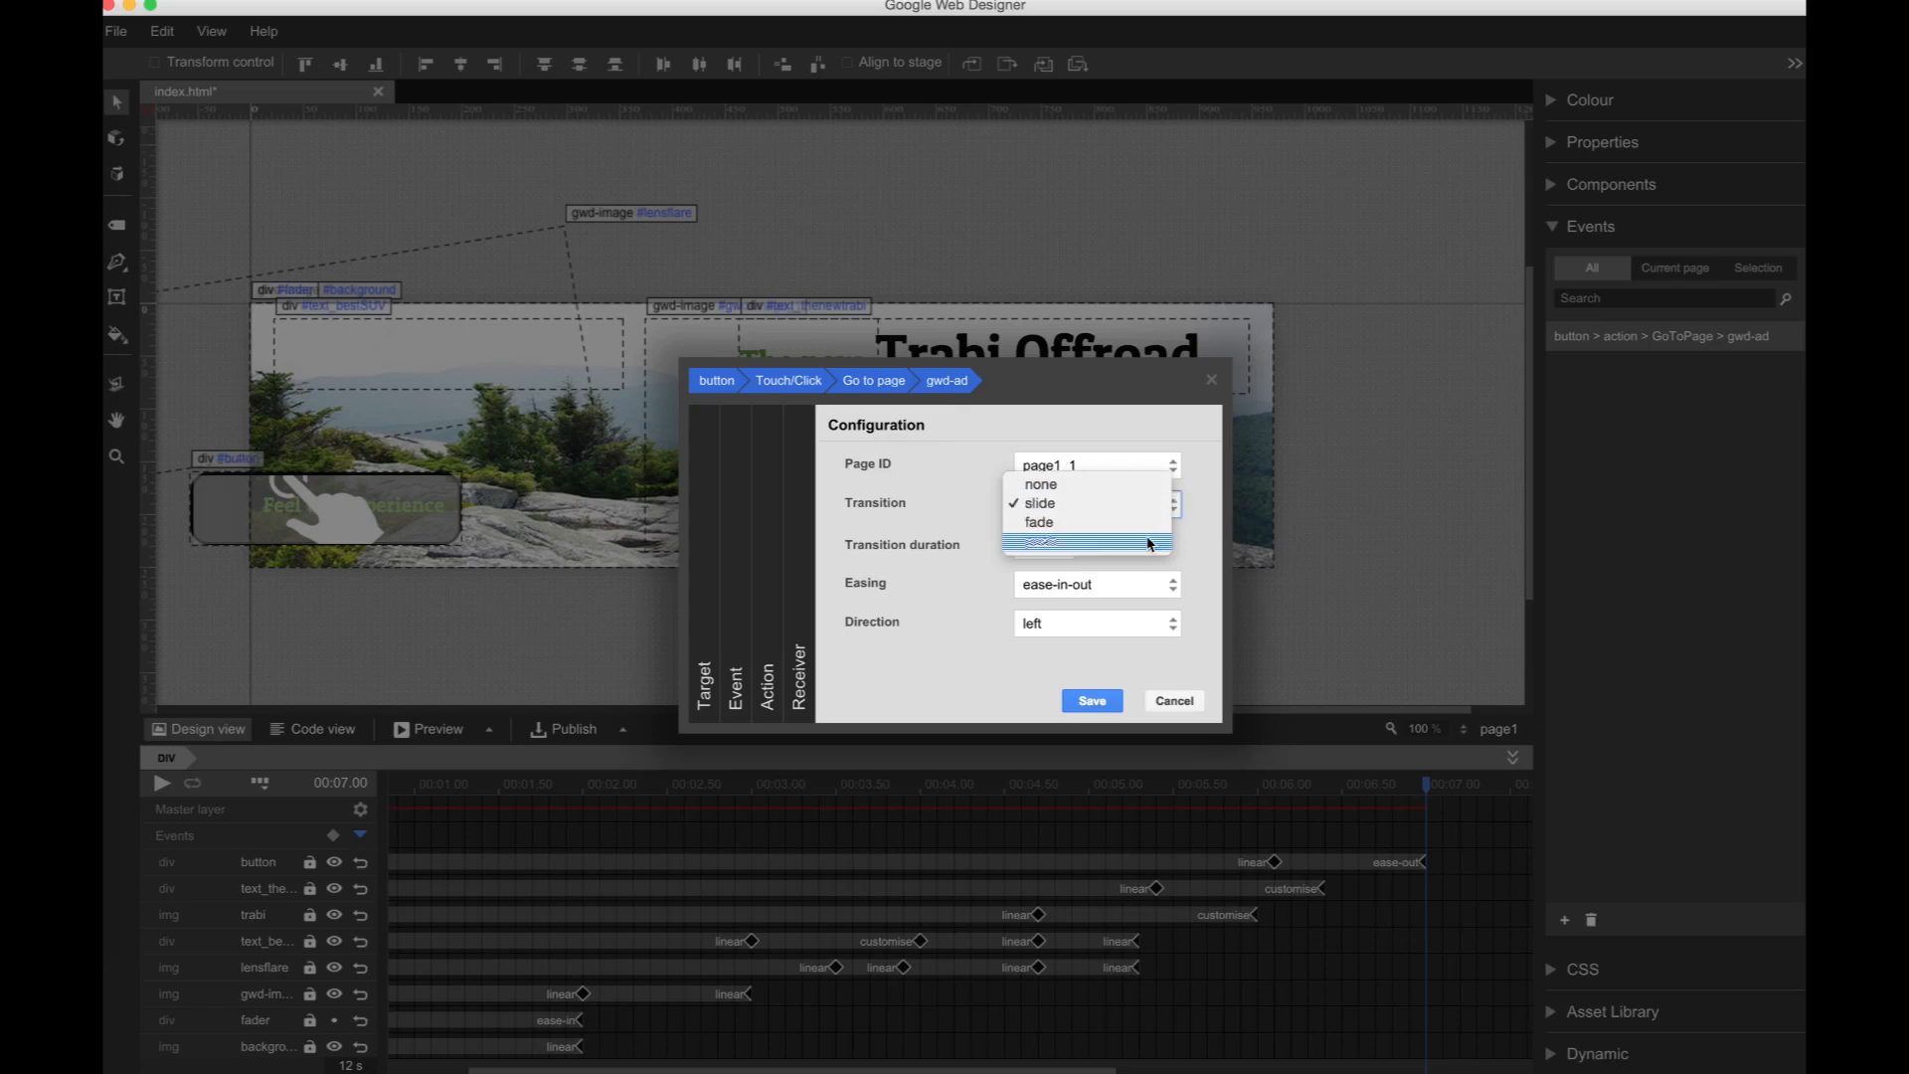
left_click(1092, 701)
Step: Preview the banner in the browser, trigger the "Feel the experience" button to check the push transition, and close the preview
left_click(437, 731)
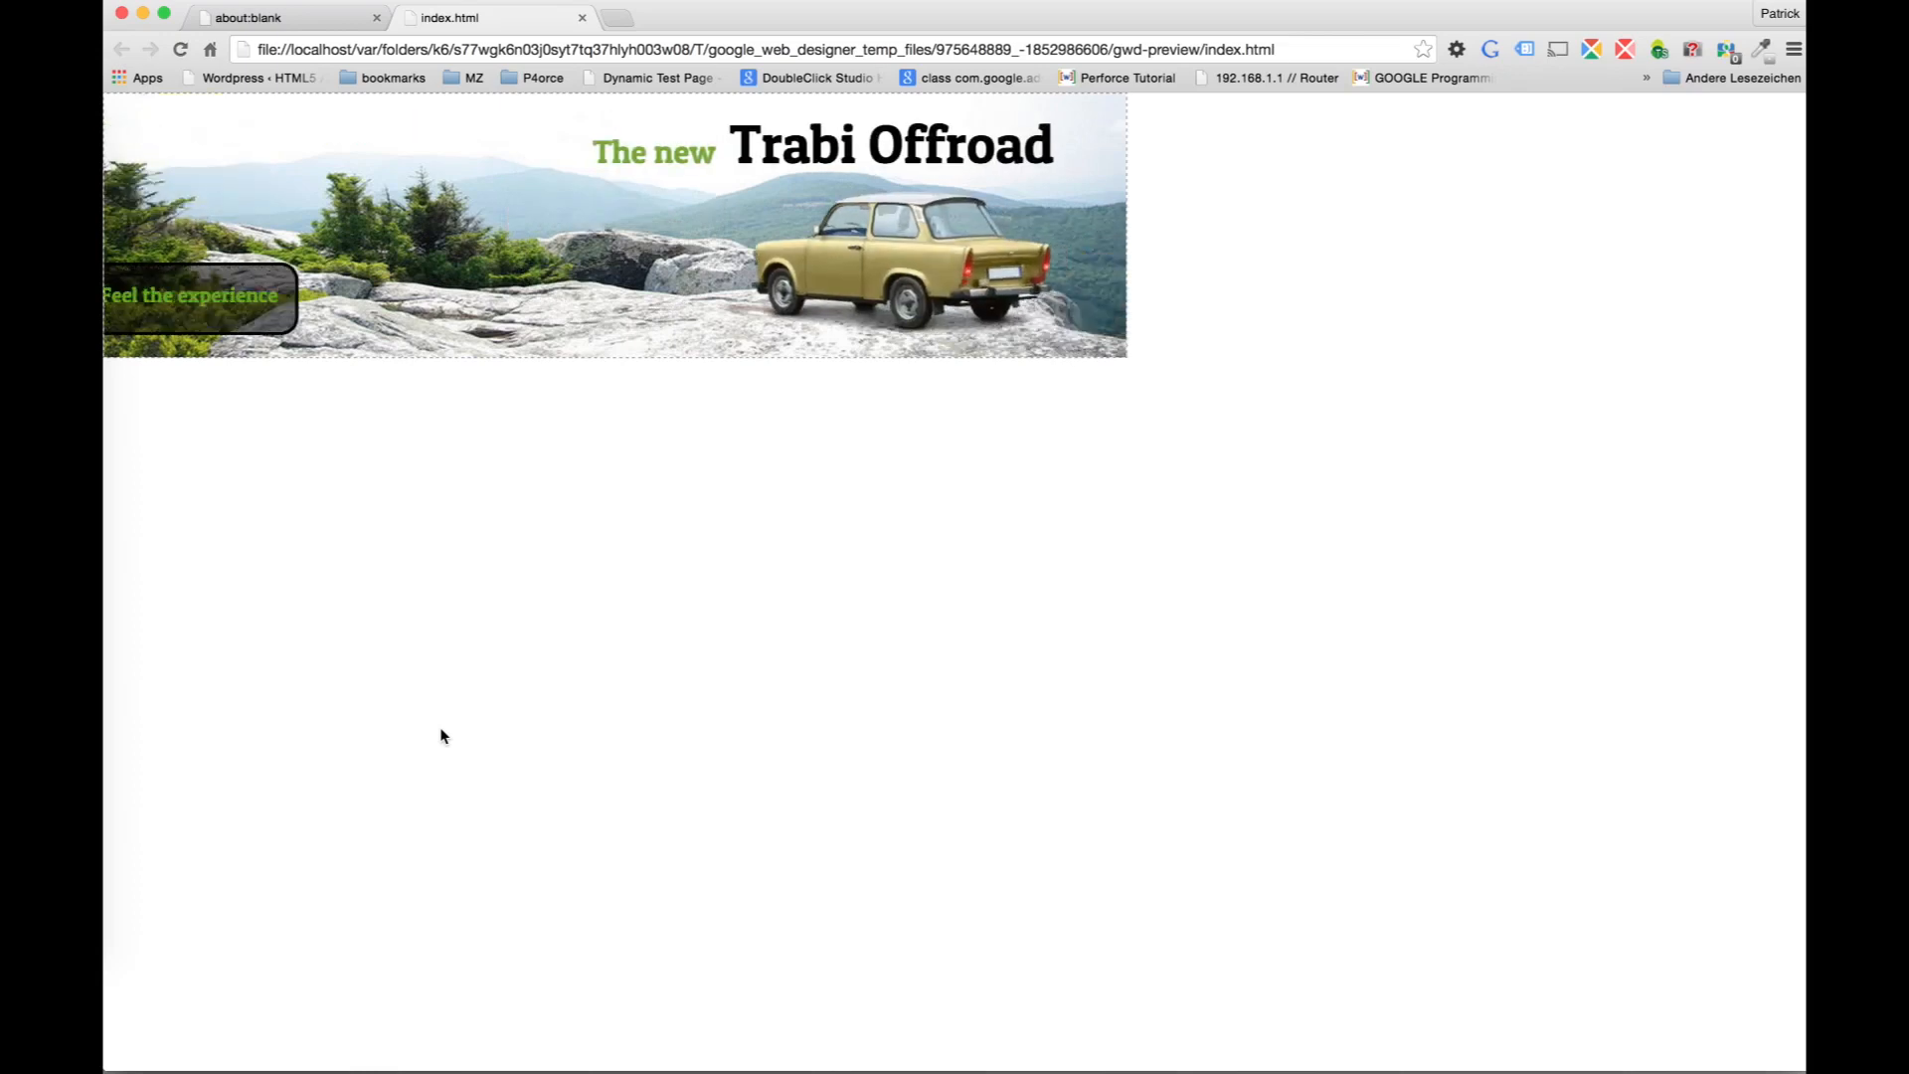
left_click(247, 306)
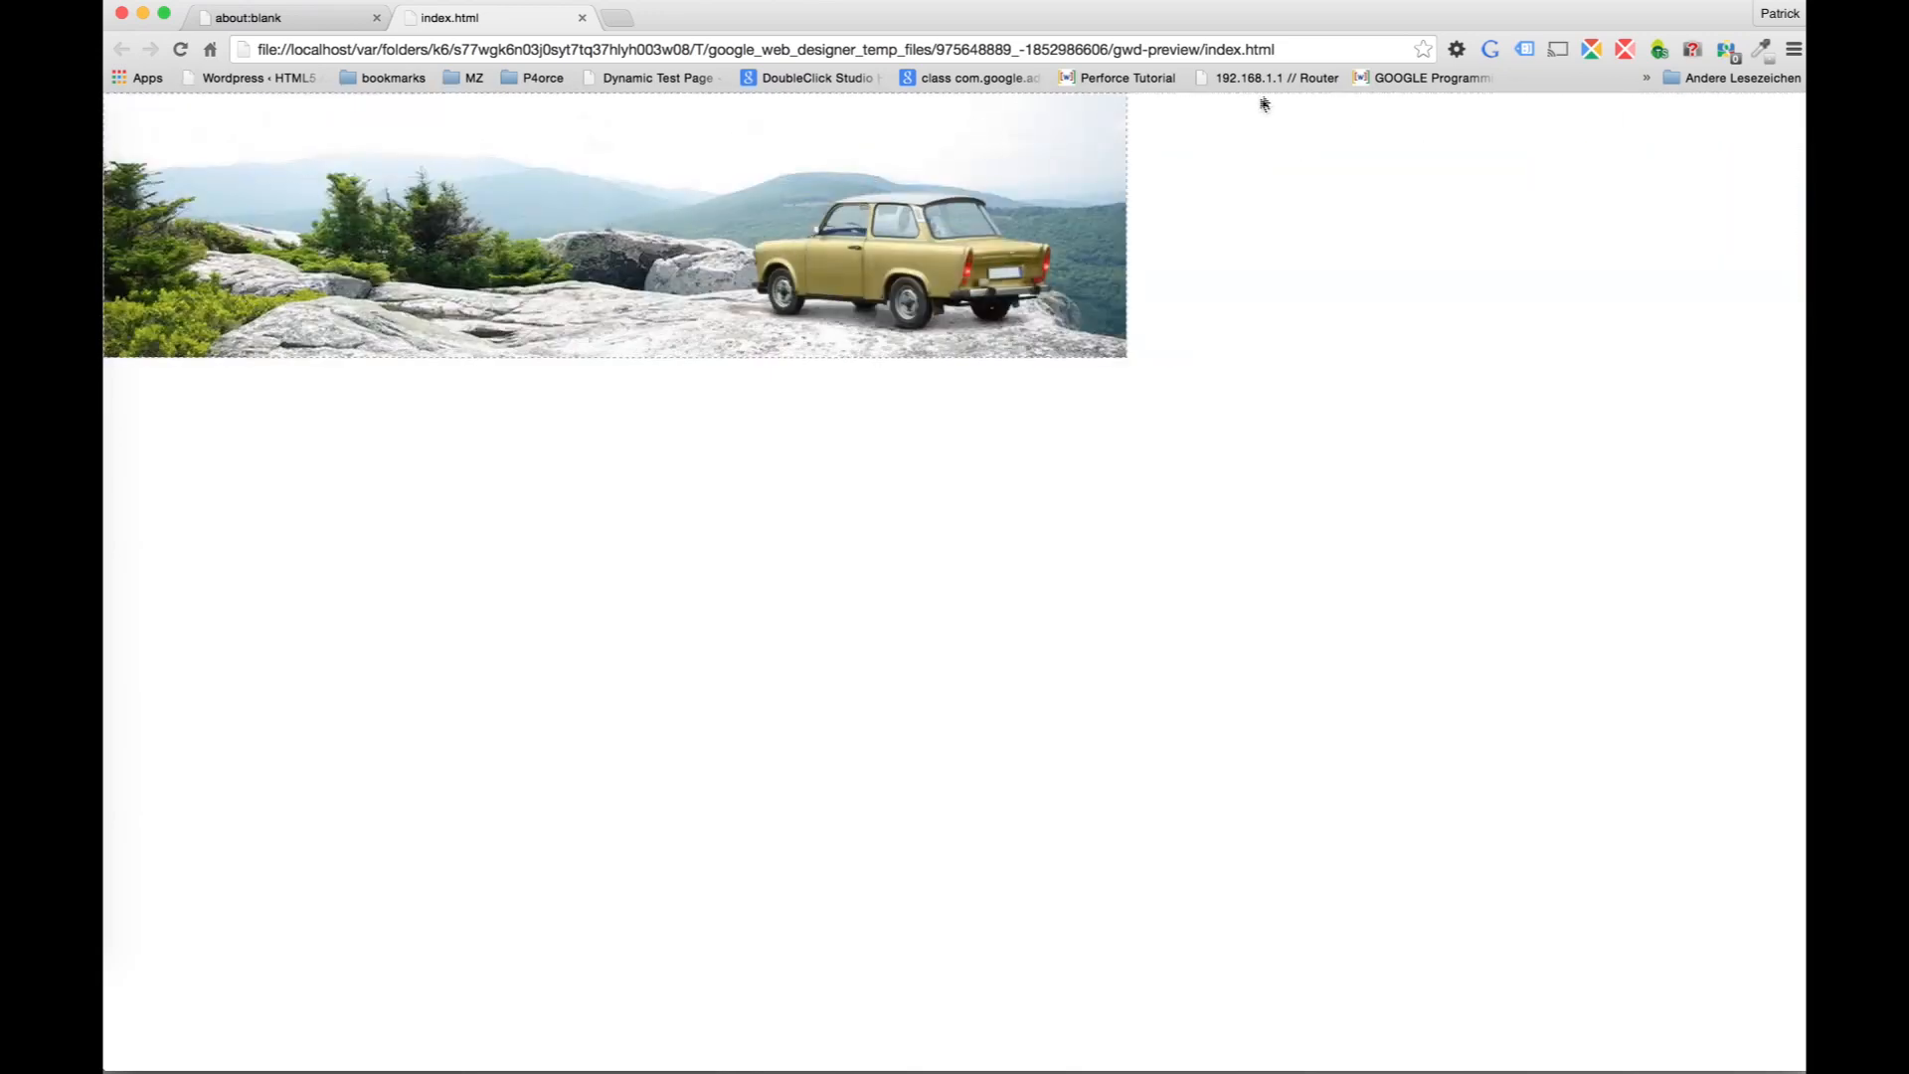
left_click(583, 18)
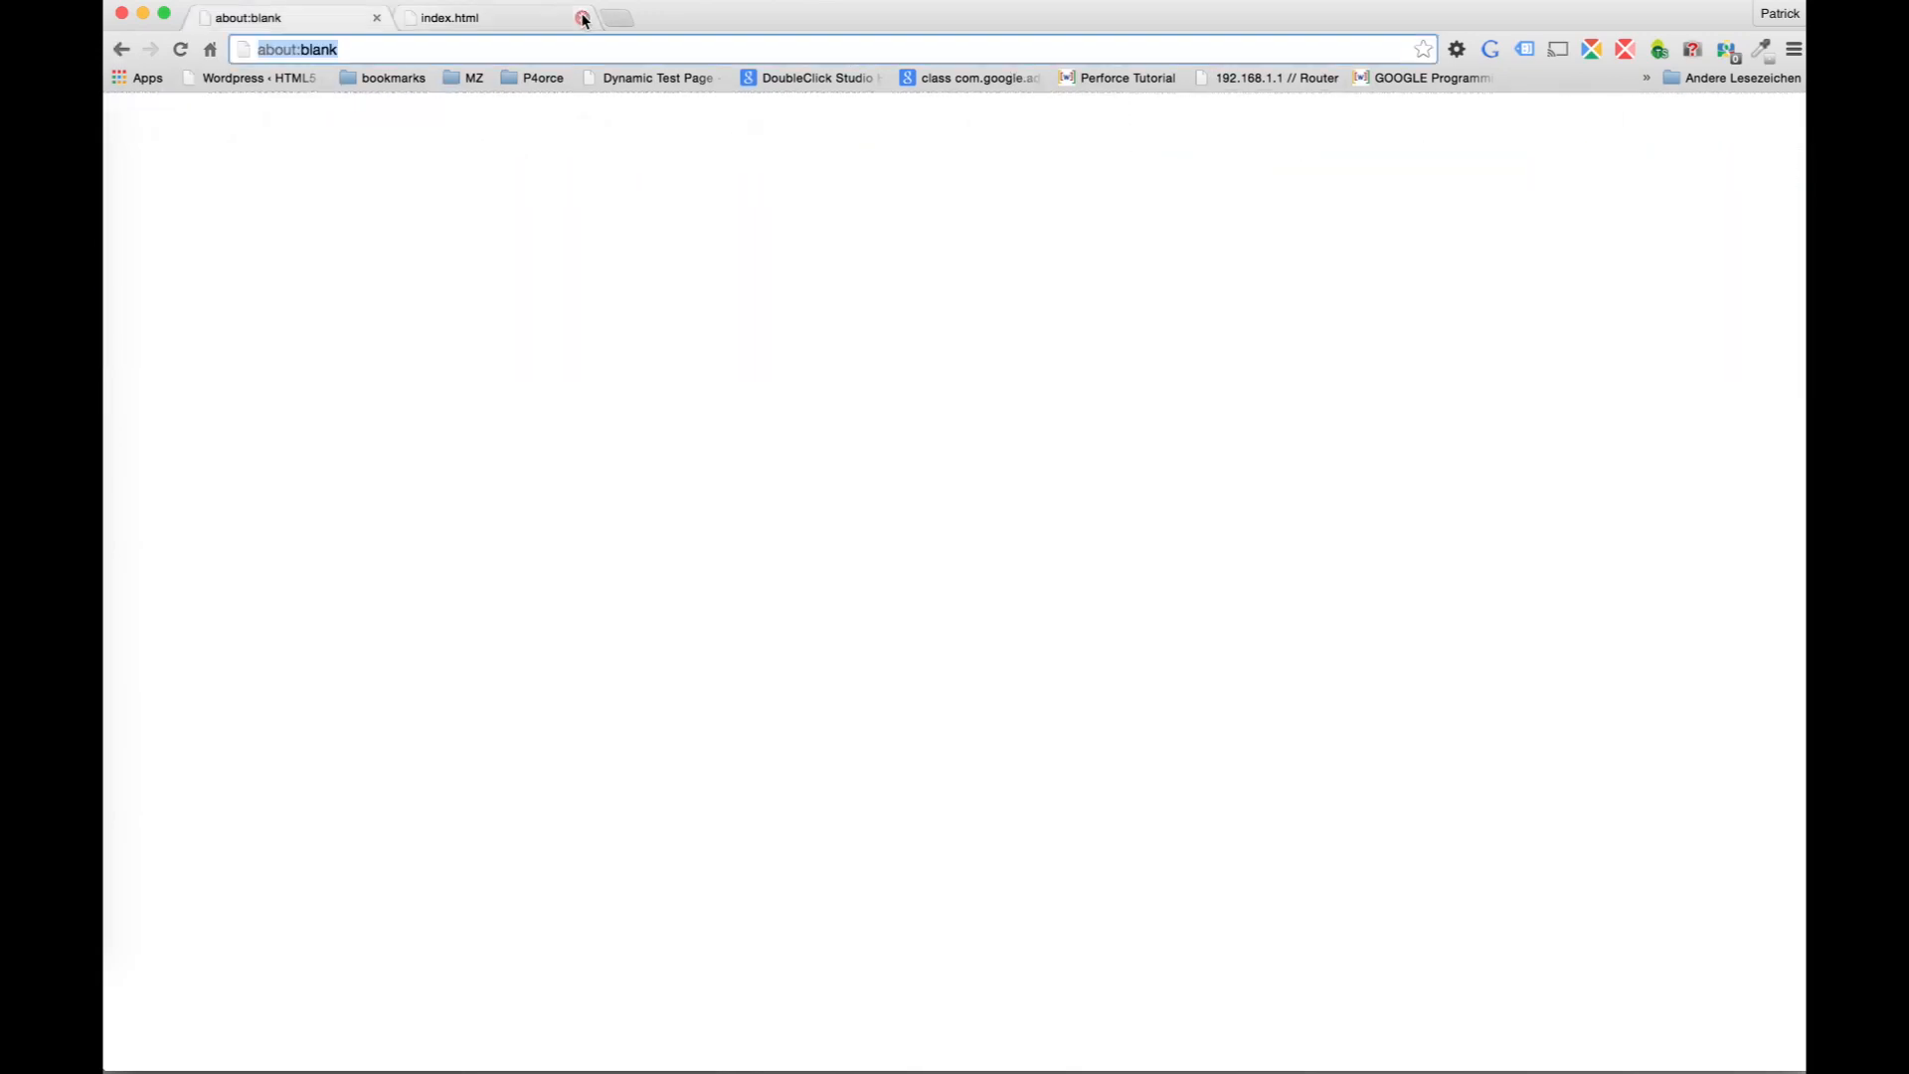
key("super+w")
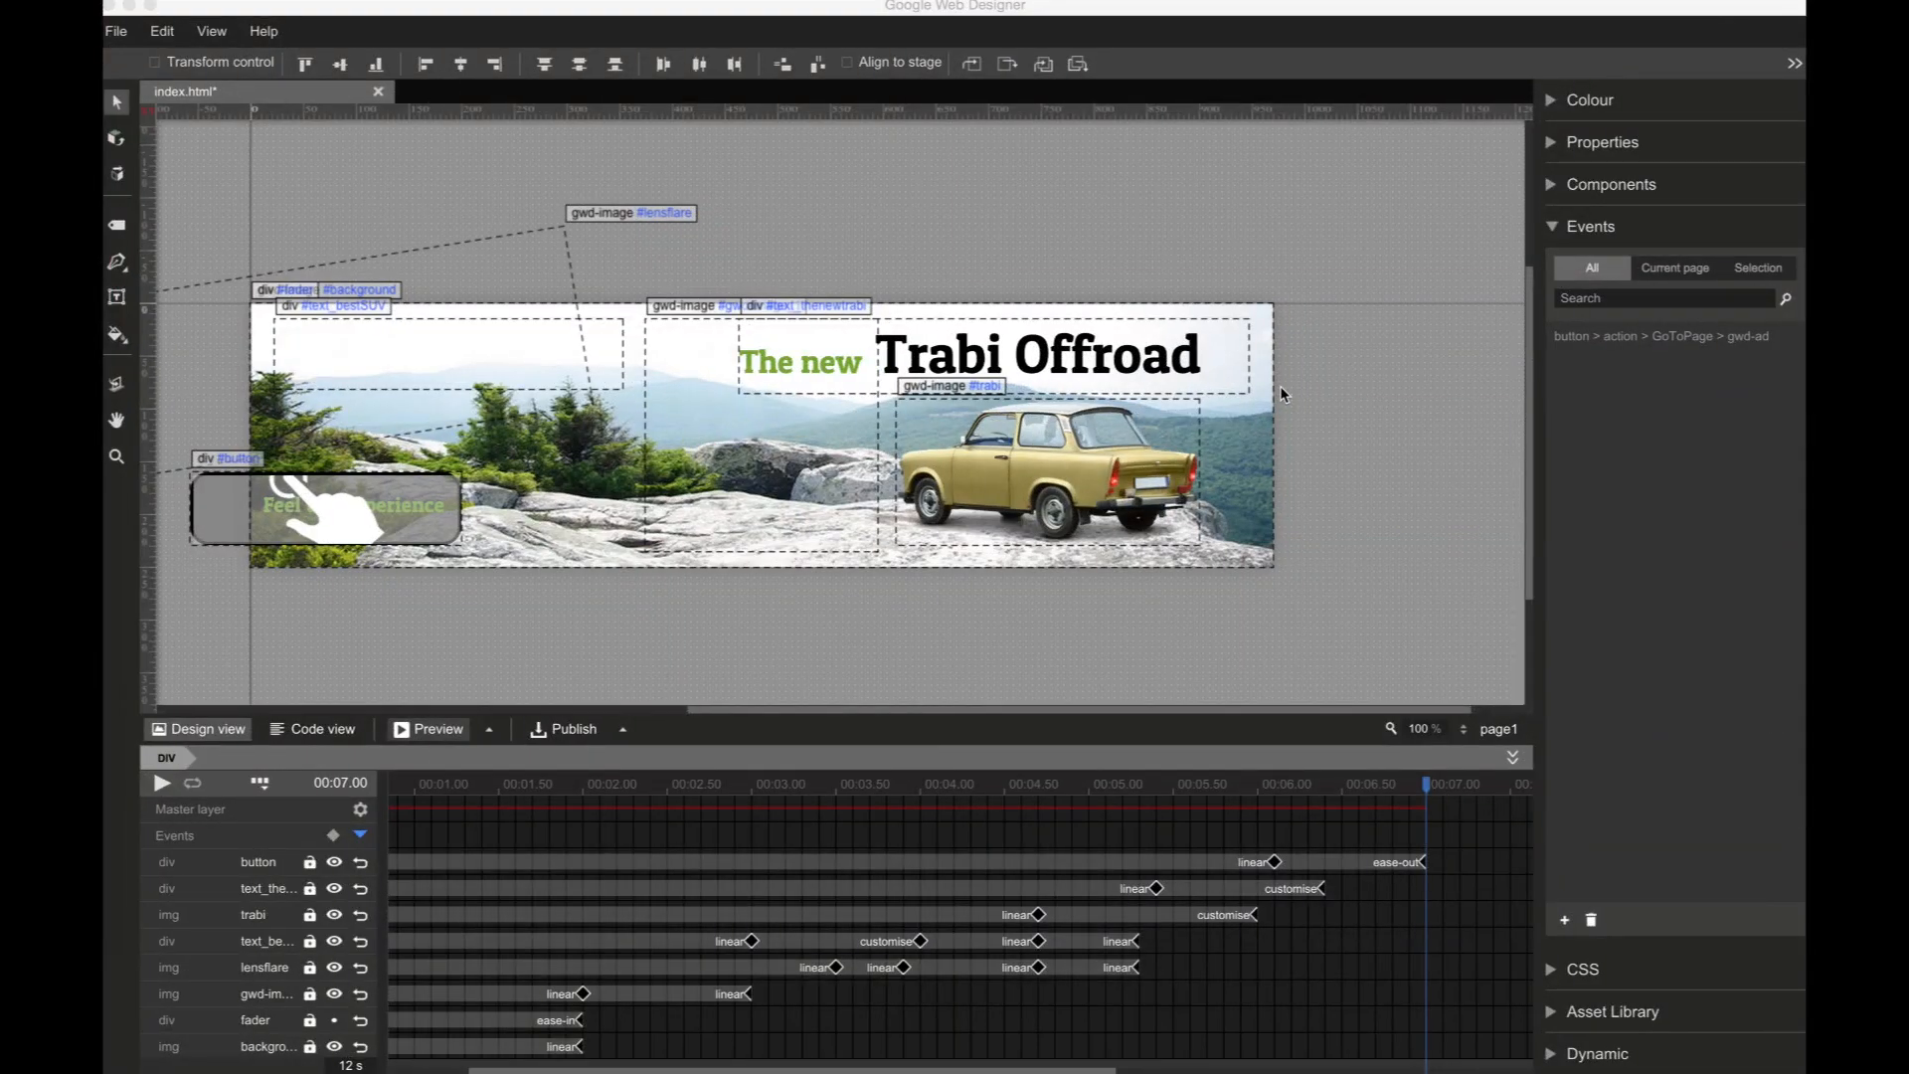
Step: Set the transition of the button's Go to page event to slide and save it
double_click(1611, 337)
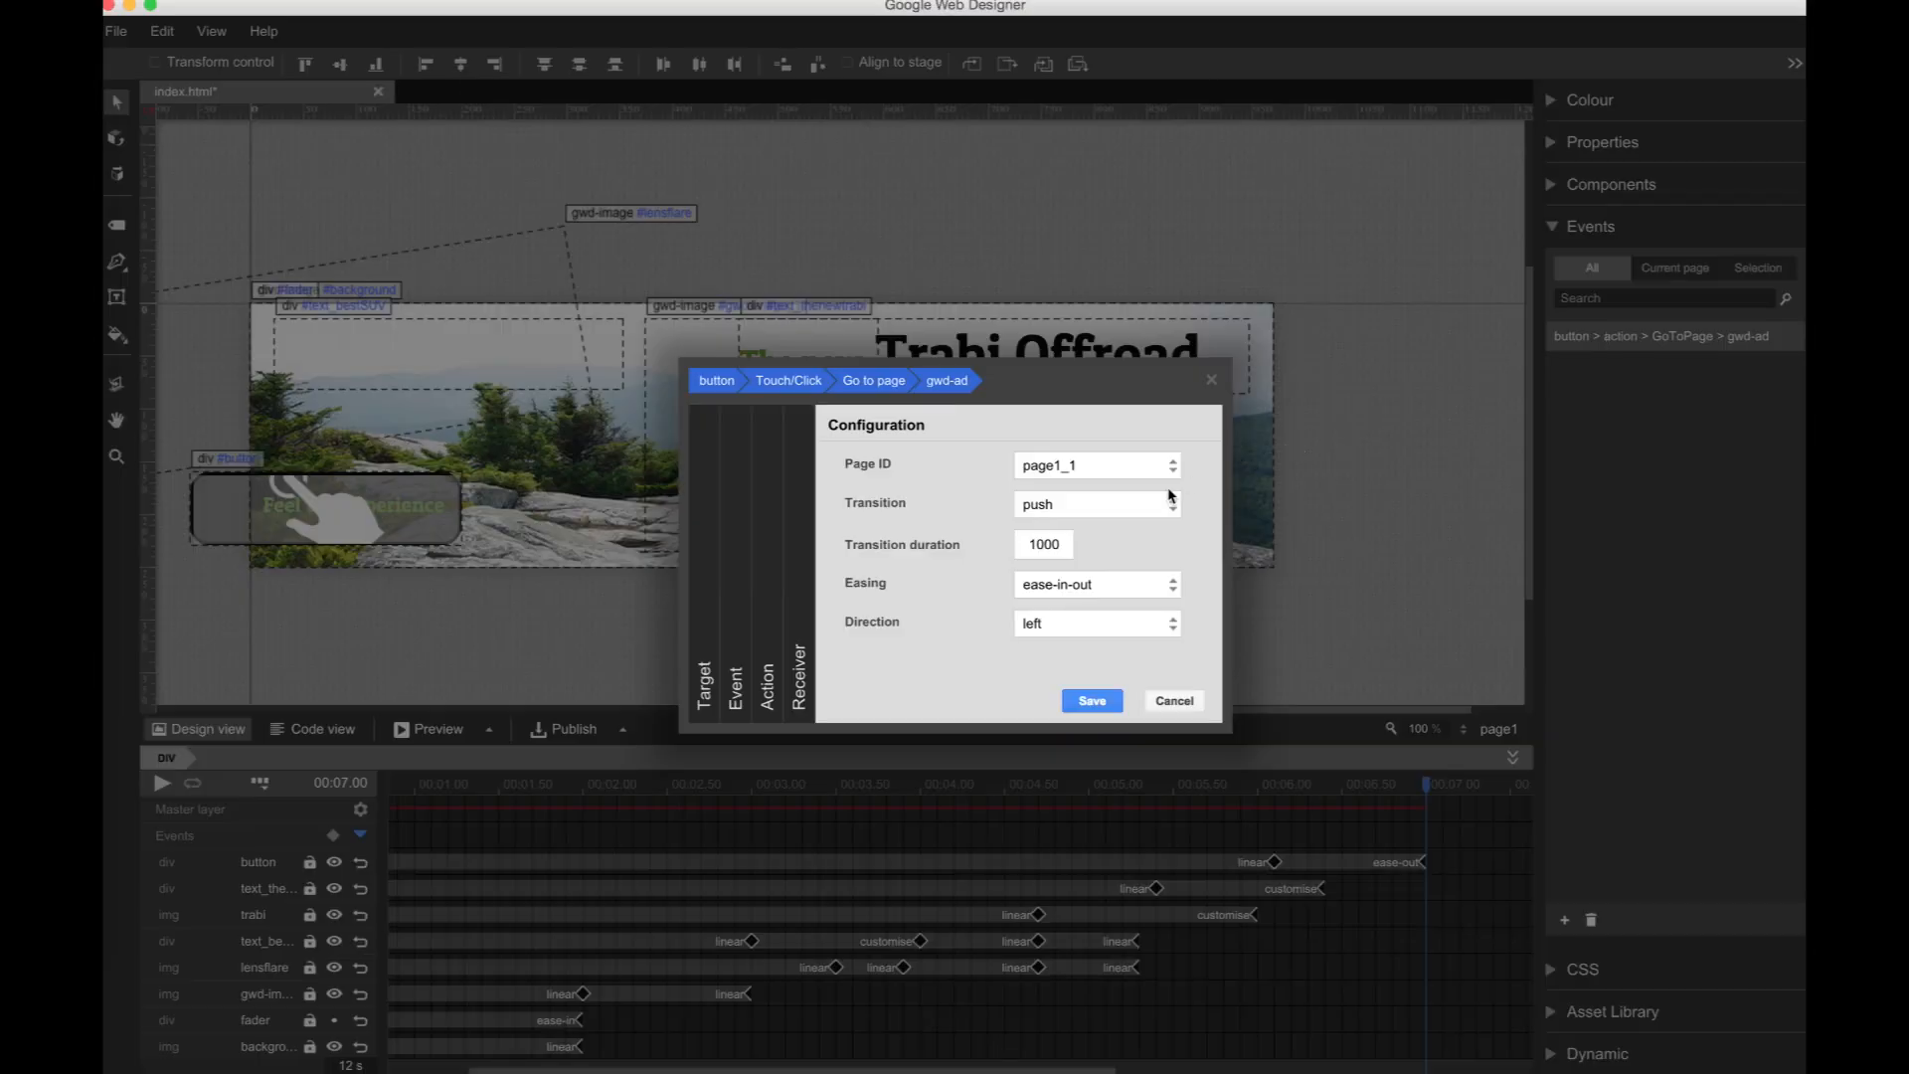
left_click(1172, 507)
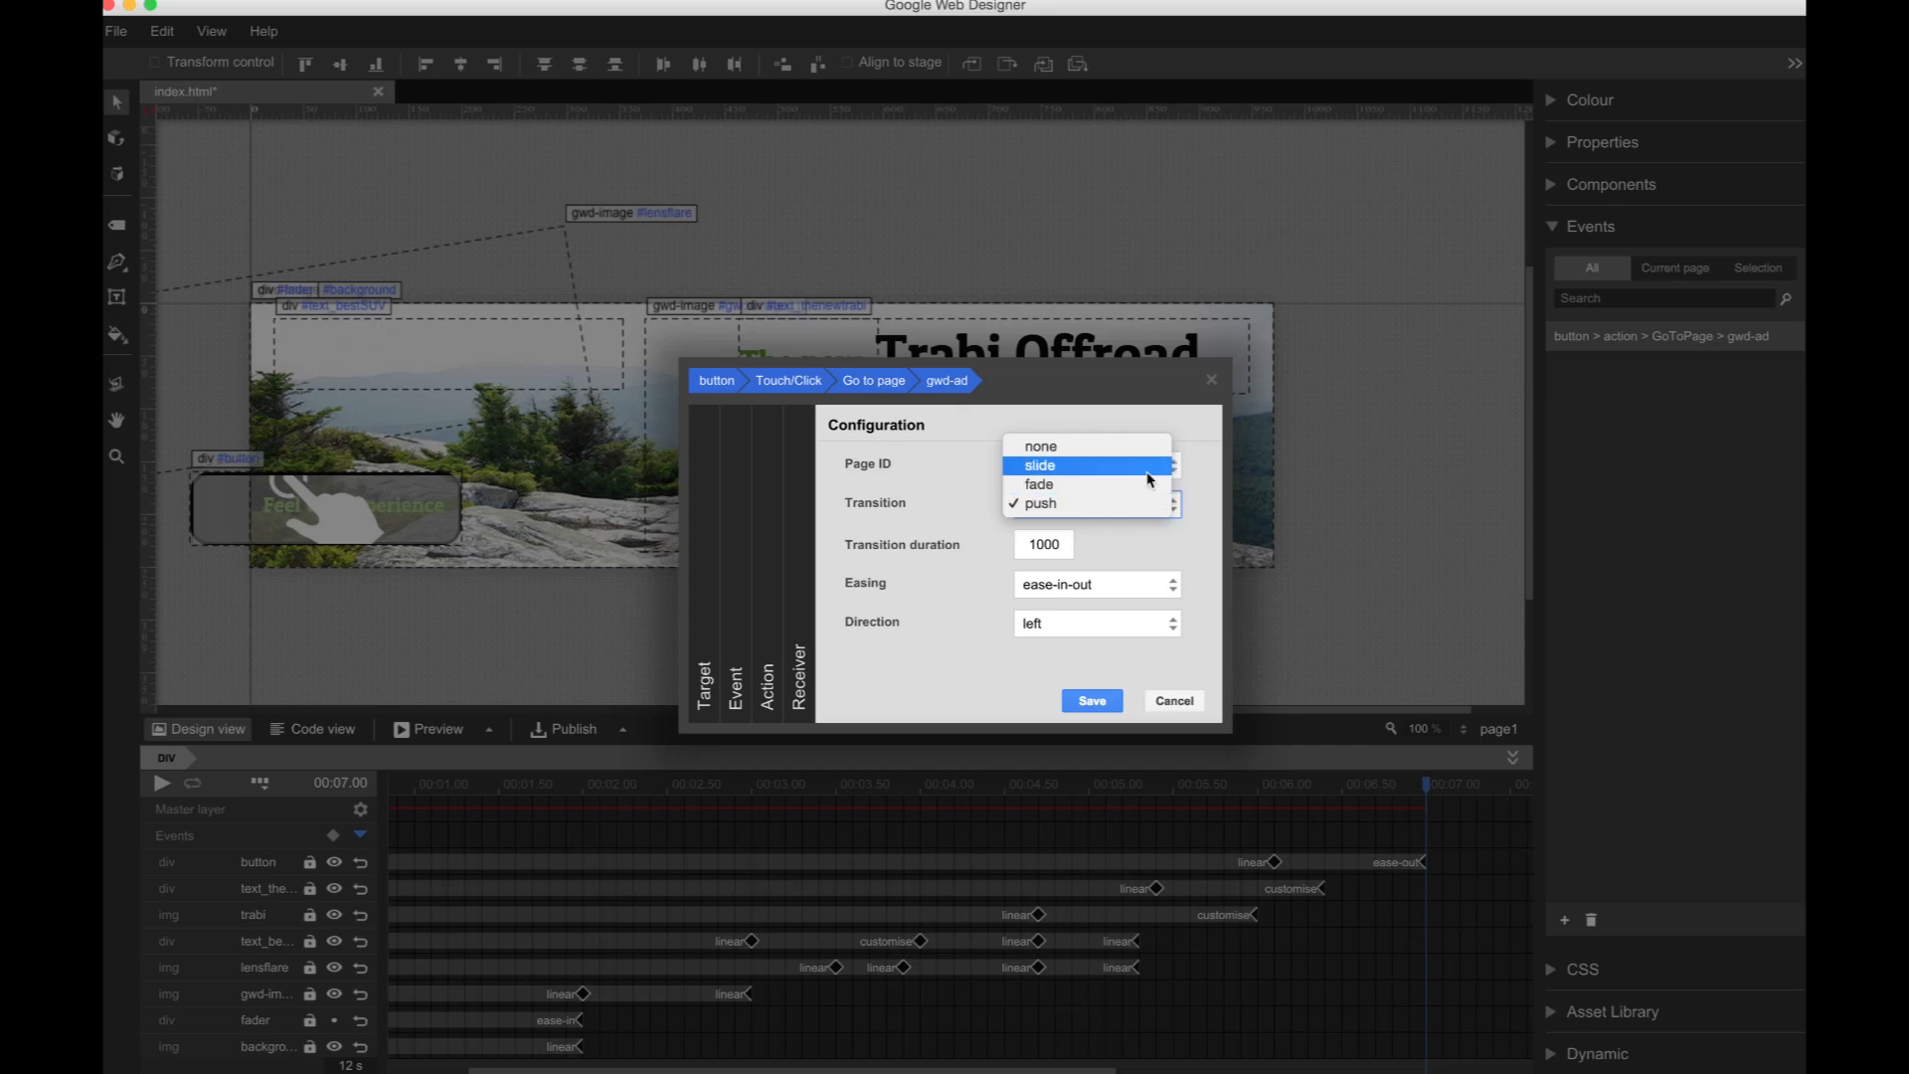
left_click(1148, 479)
left_click(1153, 511)
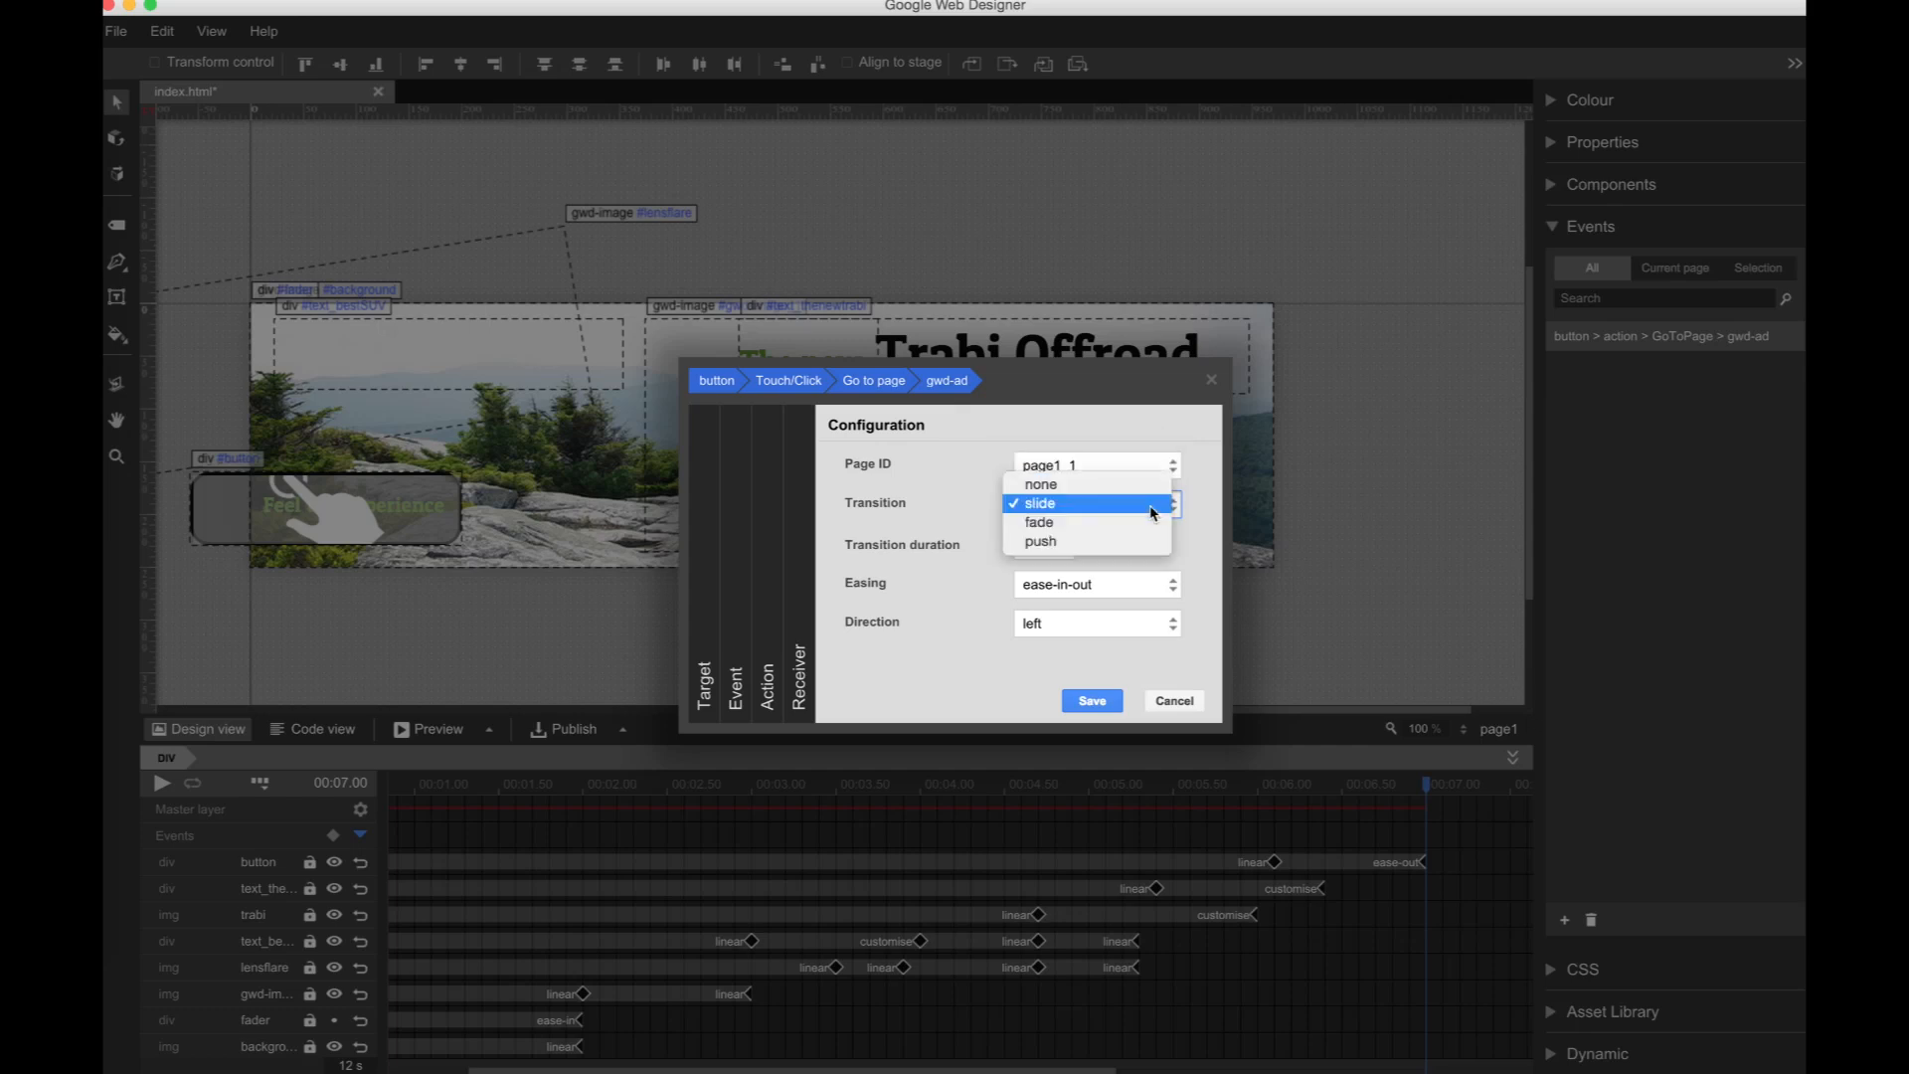
left_click(1137, 527)
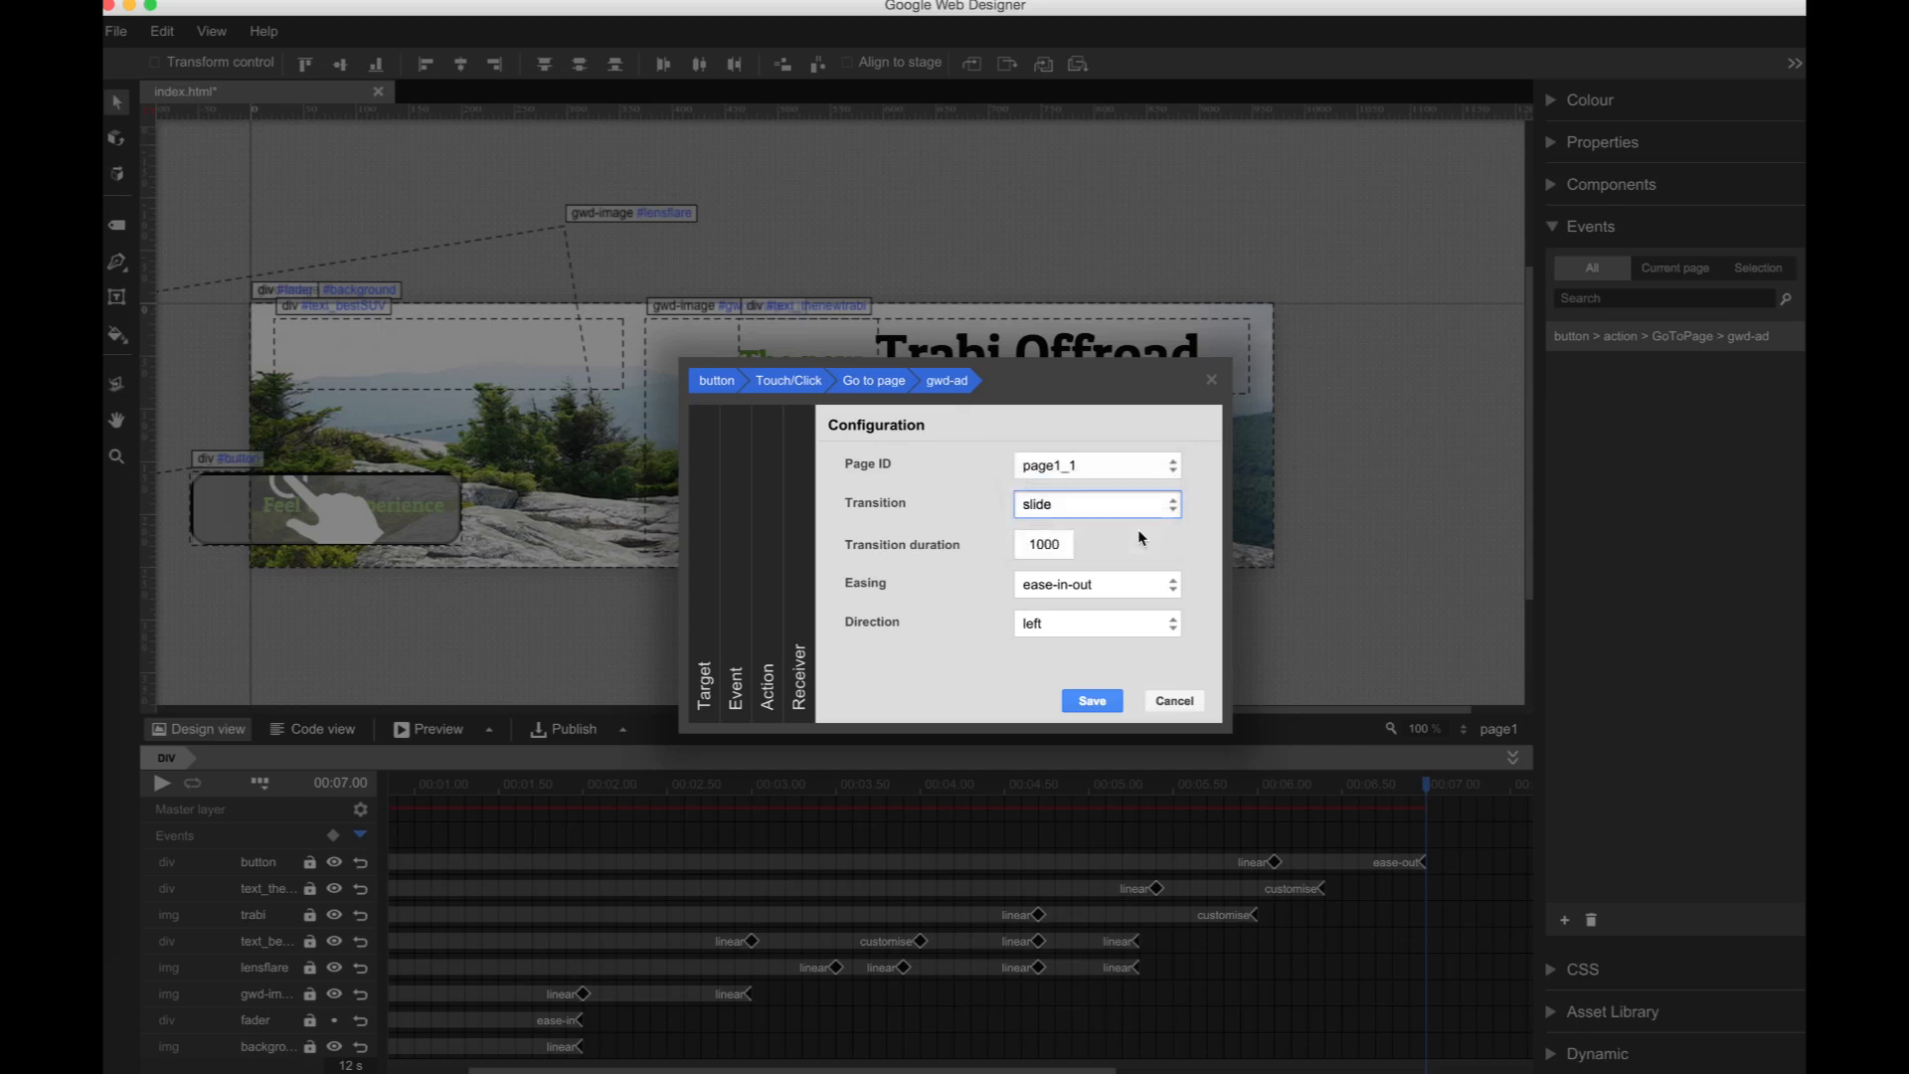
left_click(1092, 701)
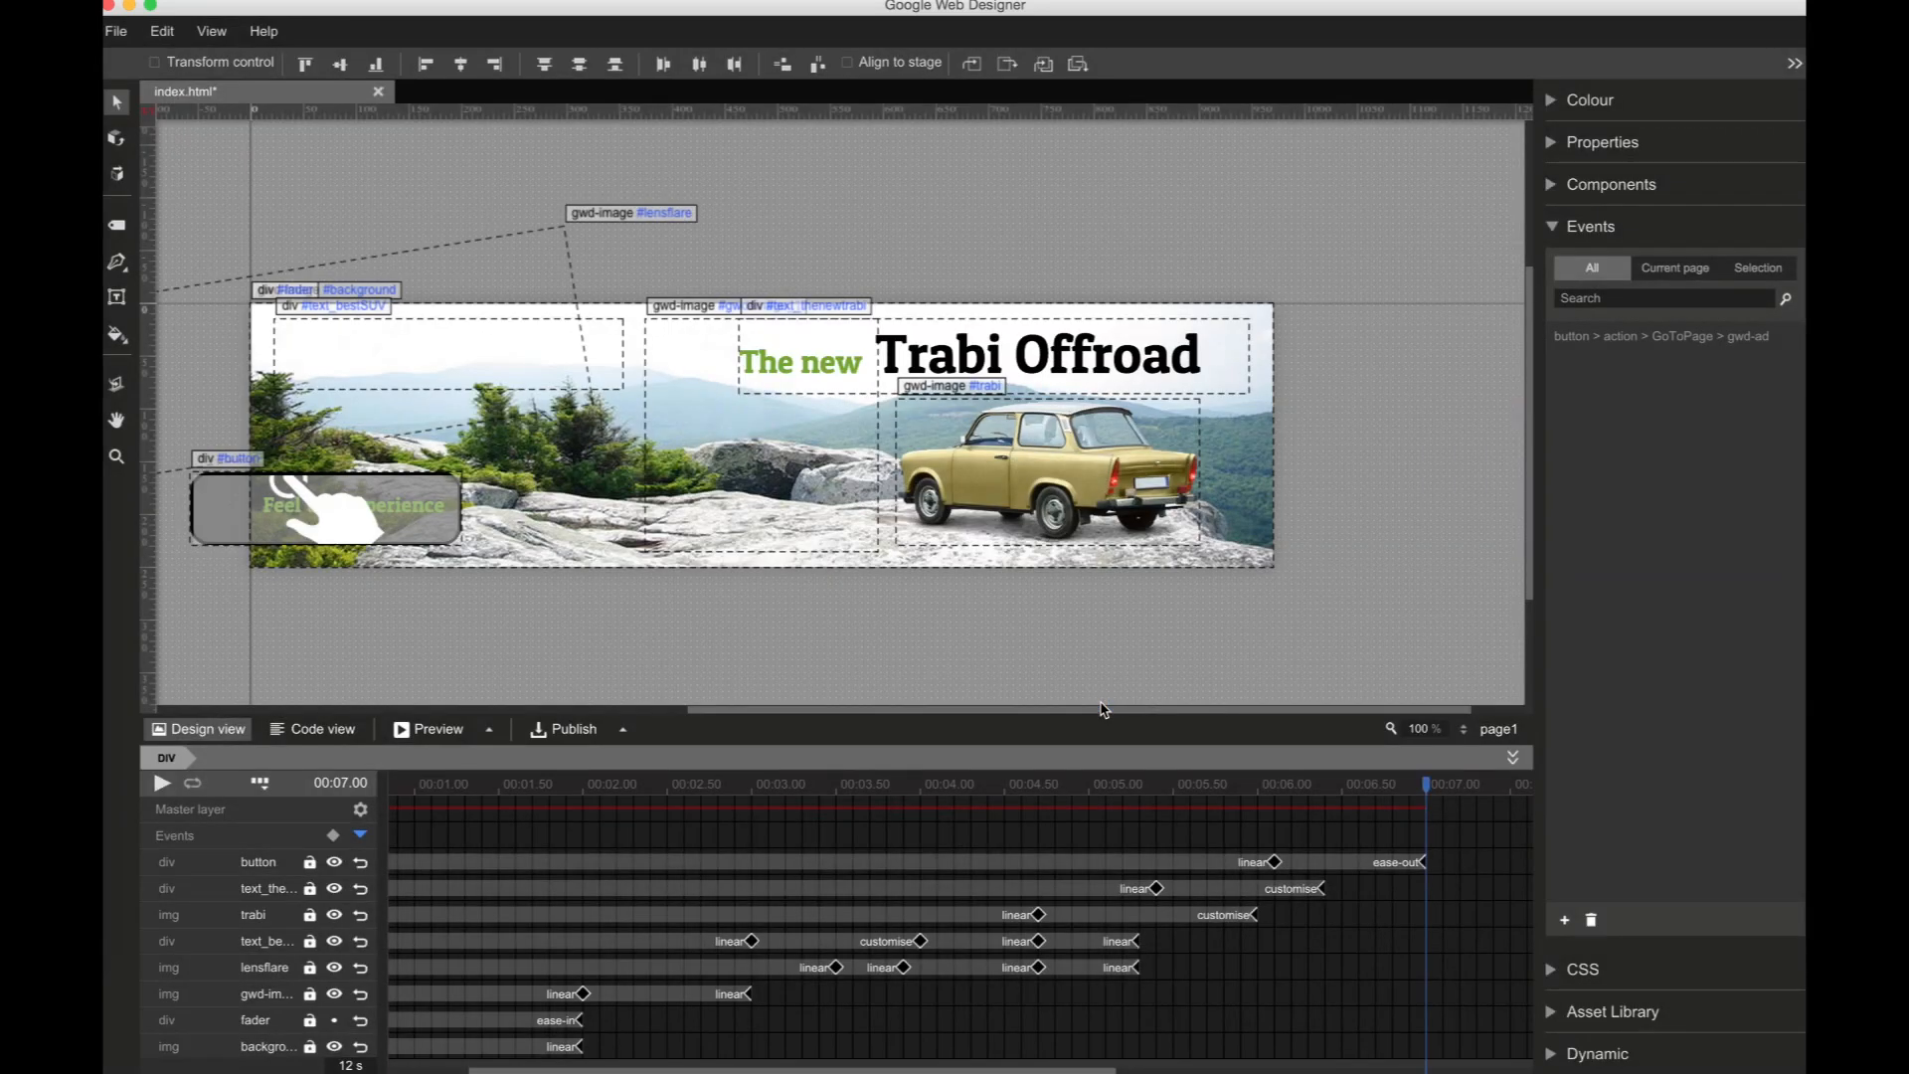
Step: Add a YouTube component to page1_1 over the trees, at about 46 px left and 21 px top
left_click(1470, 736)
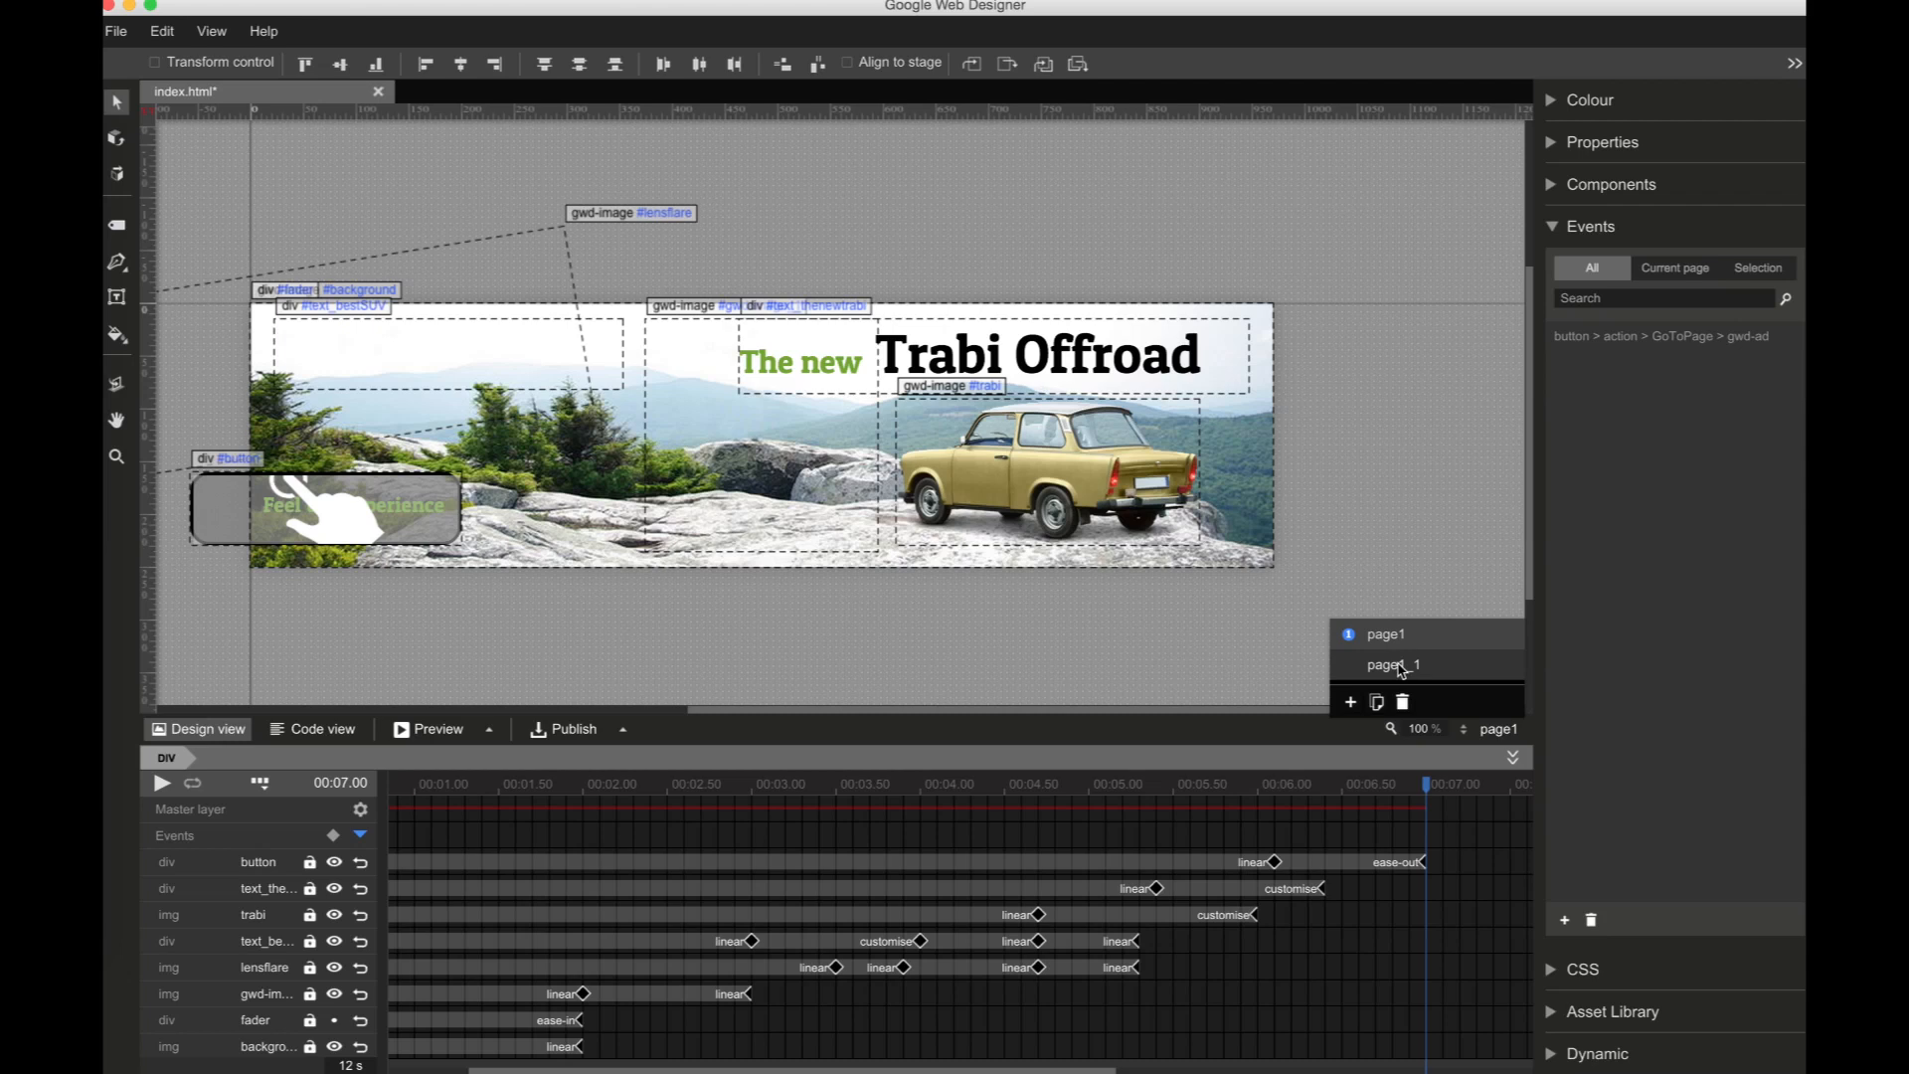
left_click(1403, 666)
left_click(1561, 229)
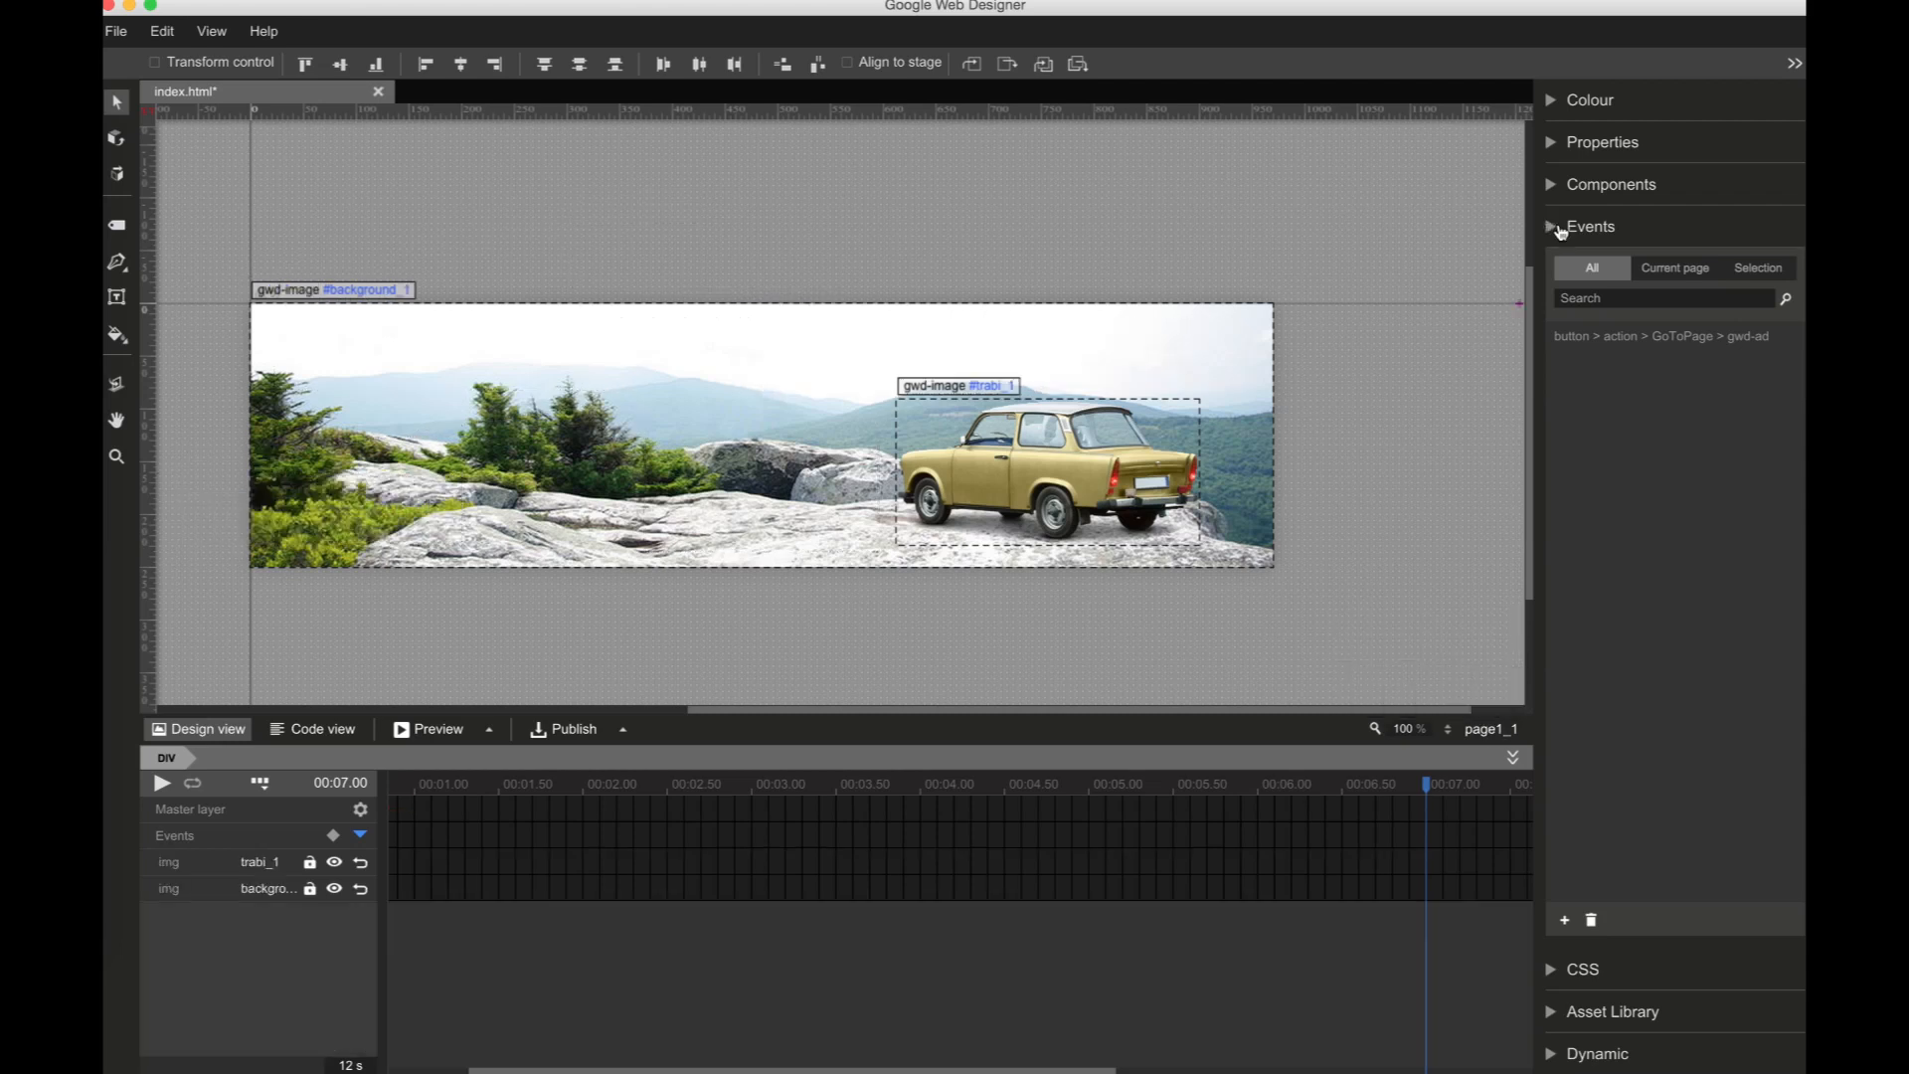
left_click(1552, 187)
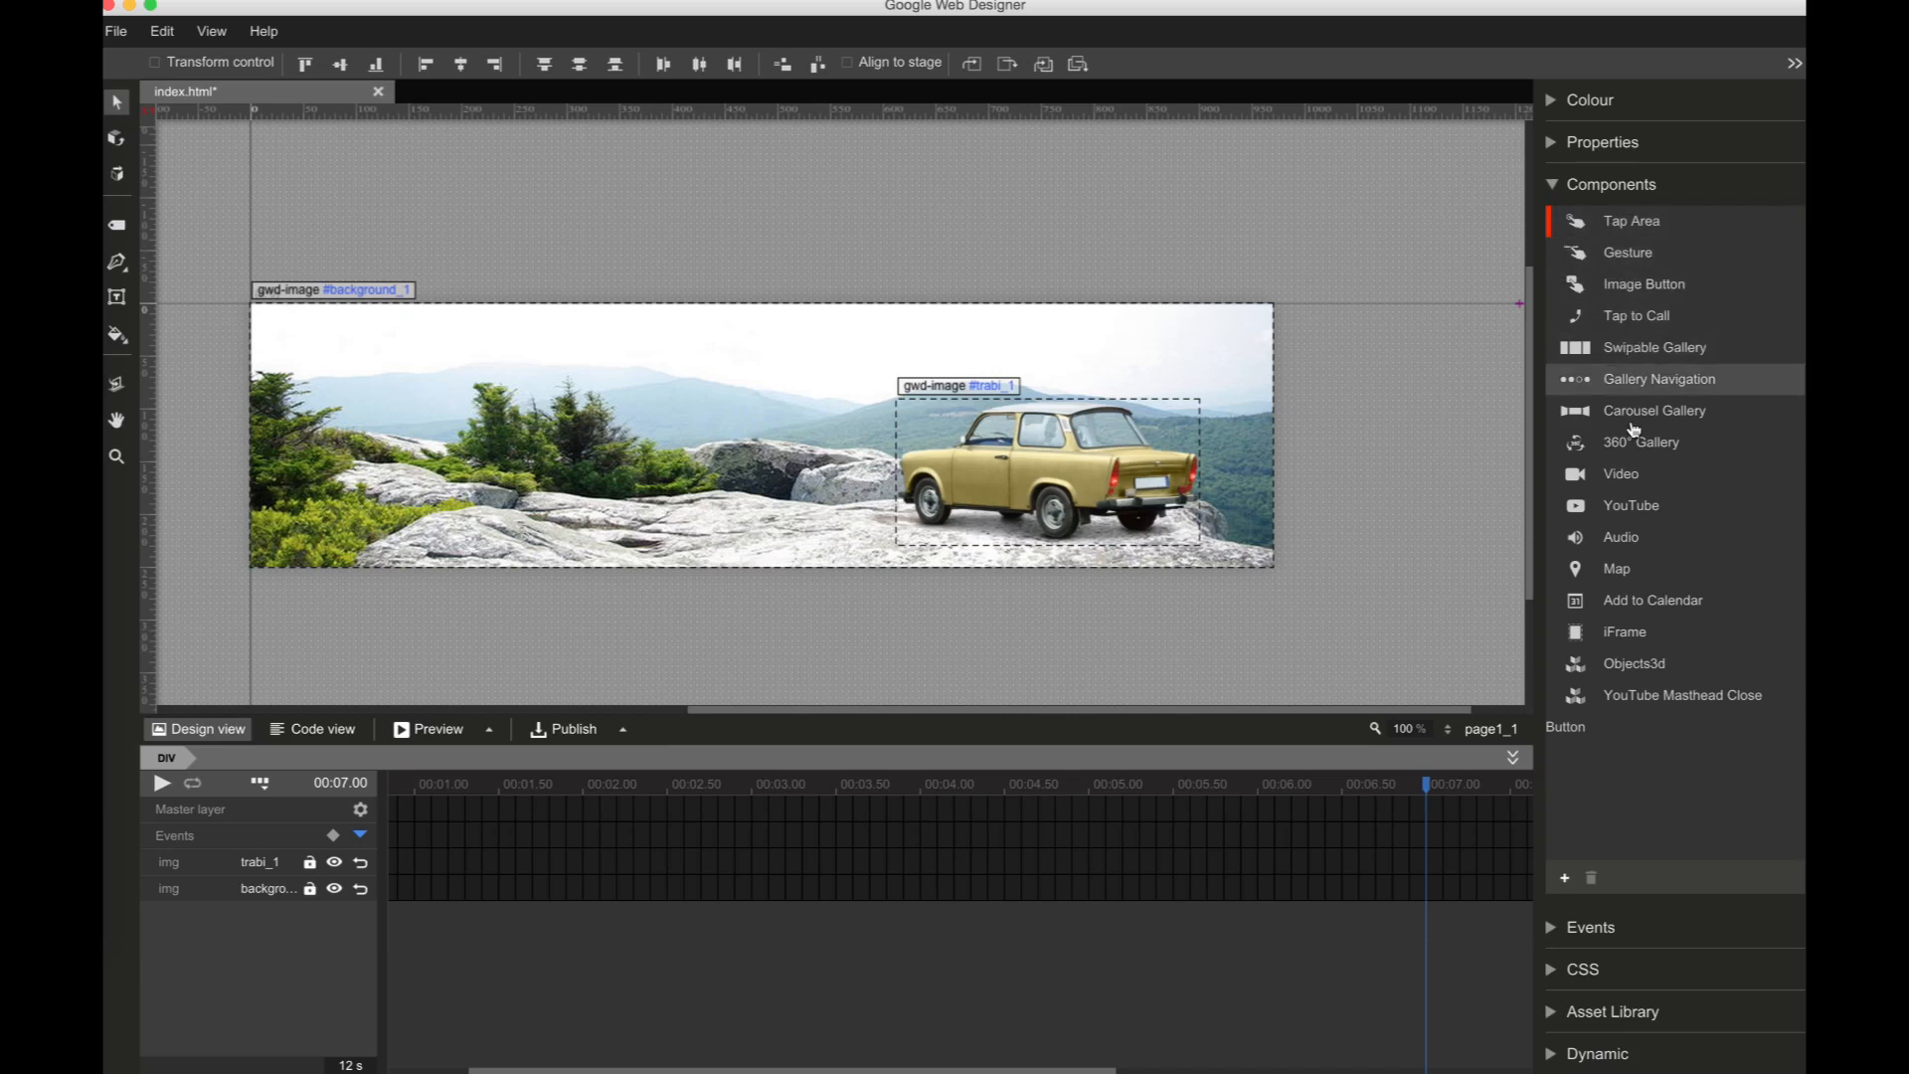
mouse_move(1632, 507)
left_mouse_down()
mouse_move(925, 459)
mouse_move(370, 352)
left_mouse_up()
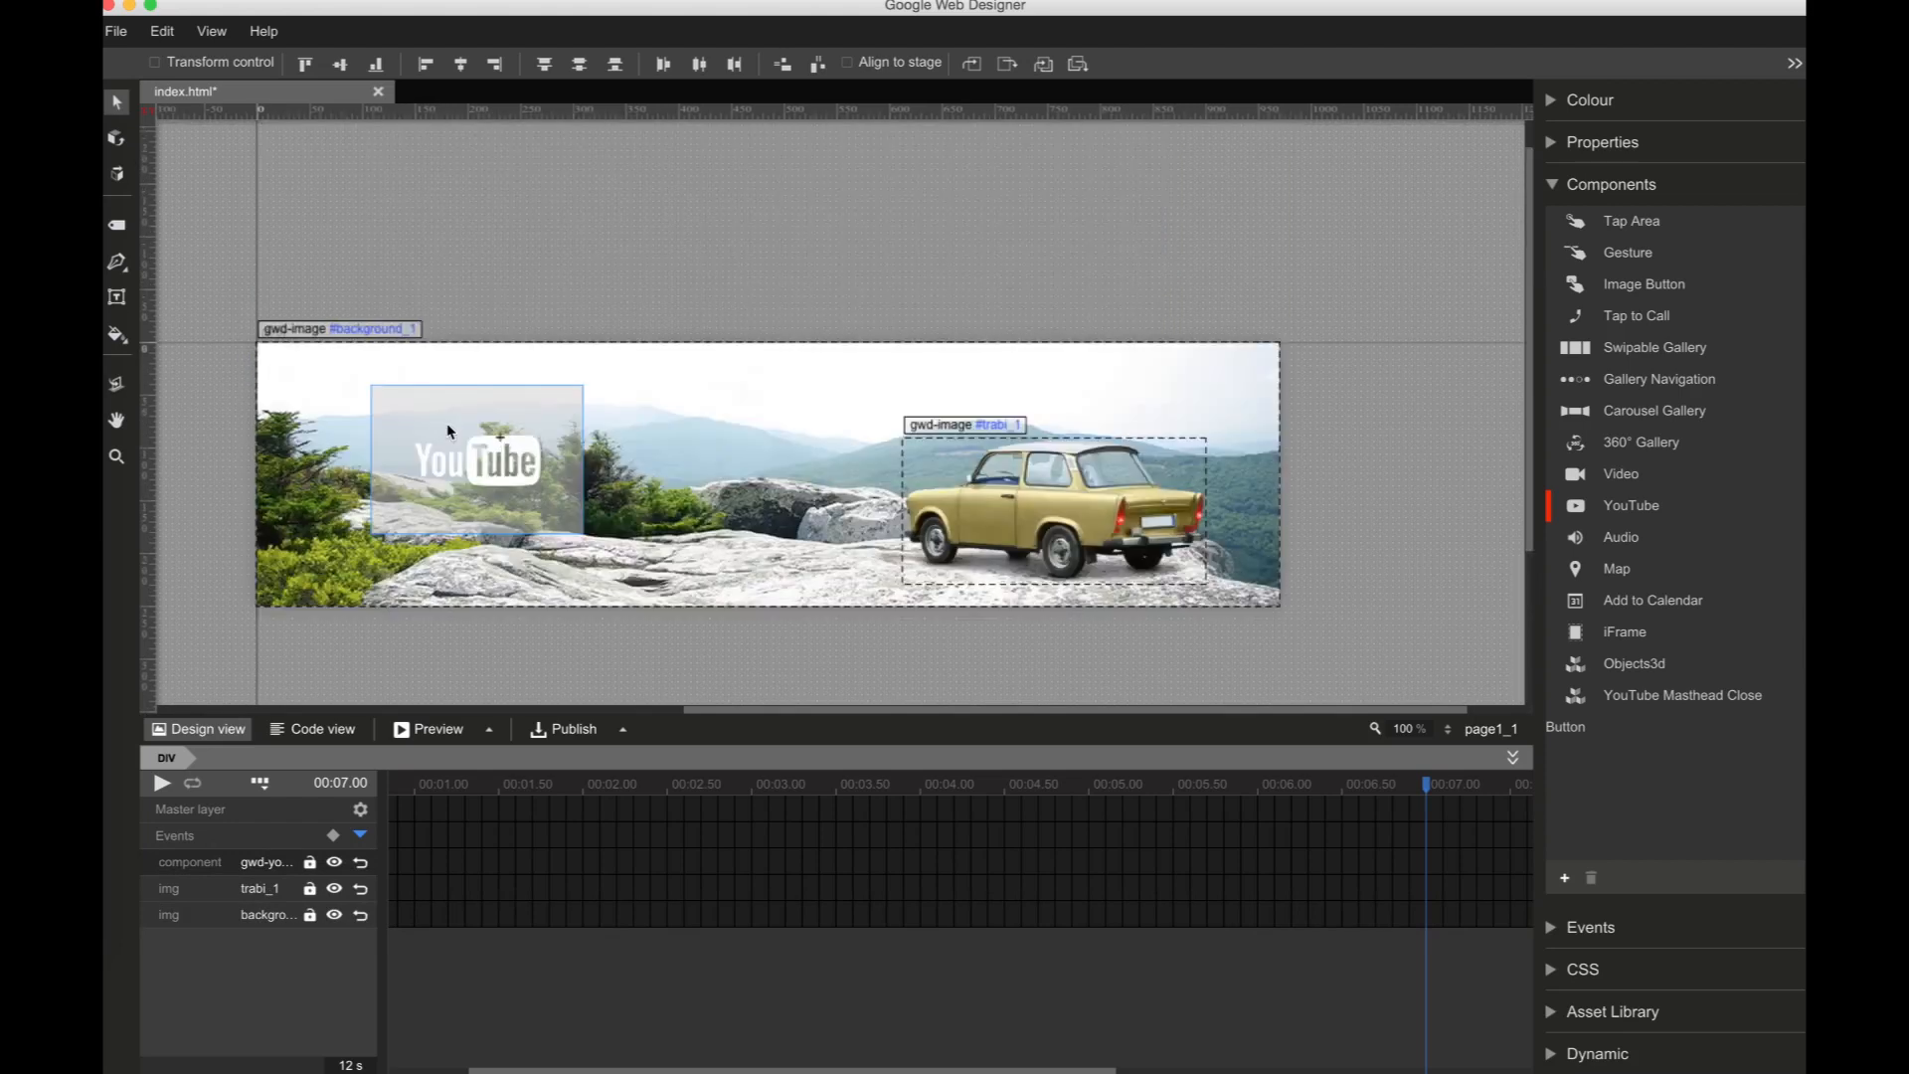
left_click_drag(445, 421, 379, 401)
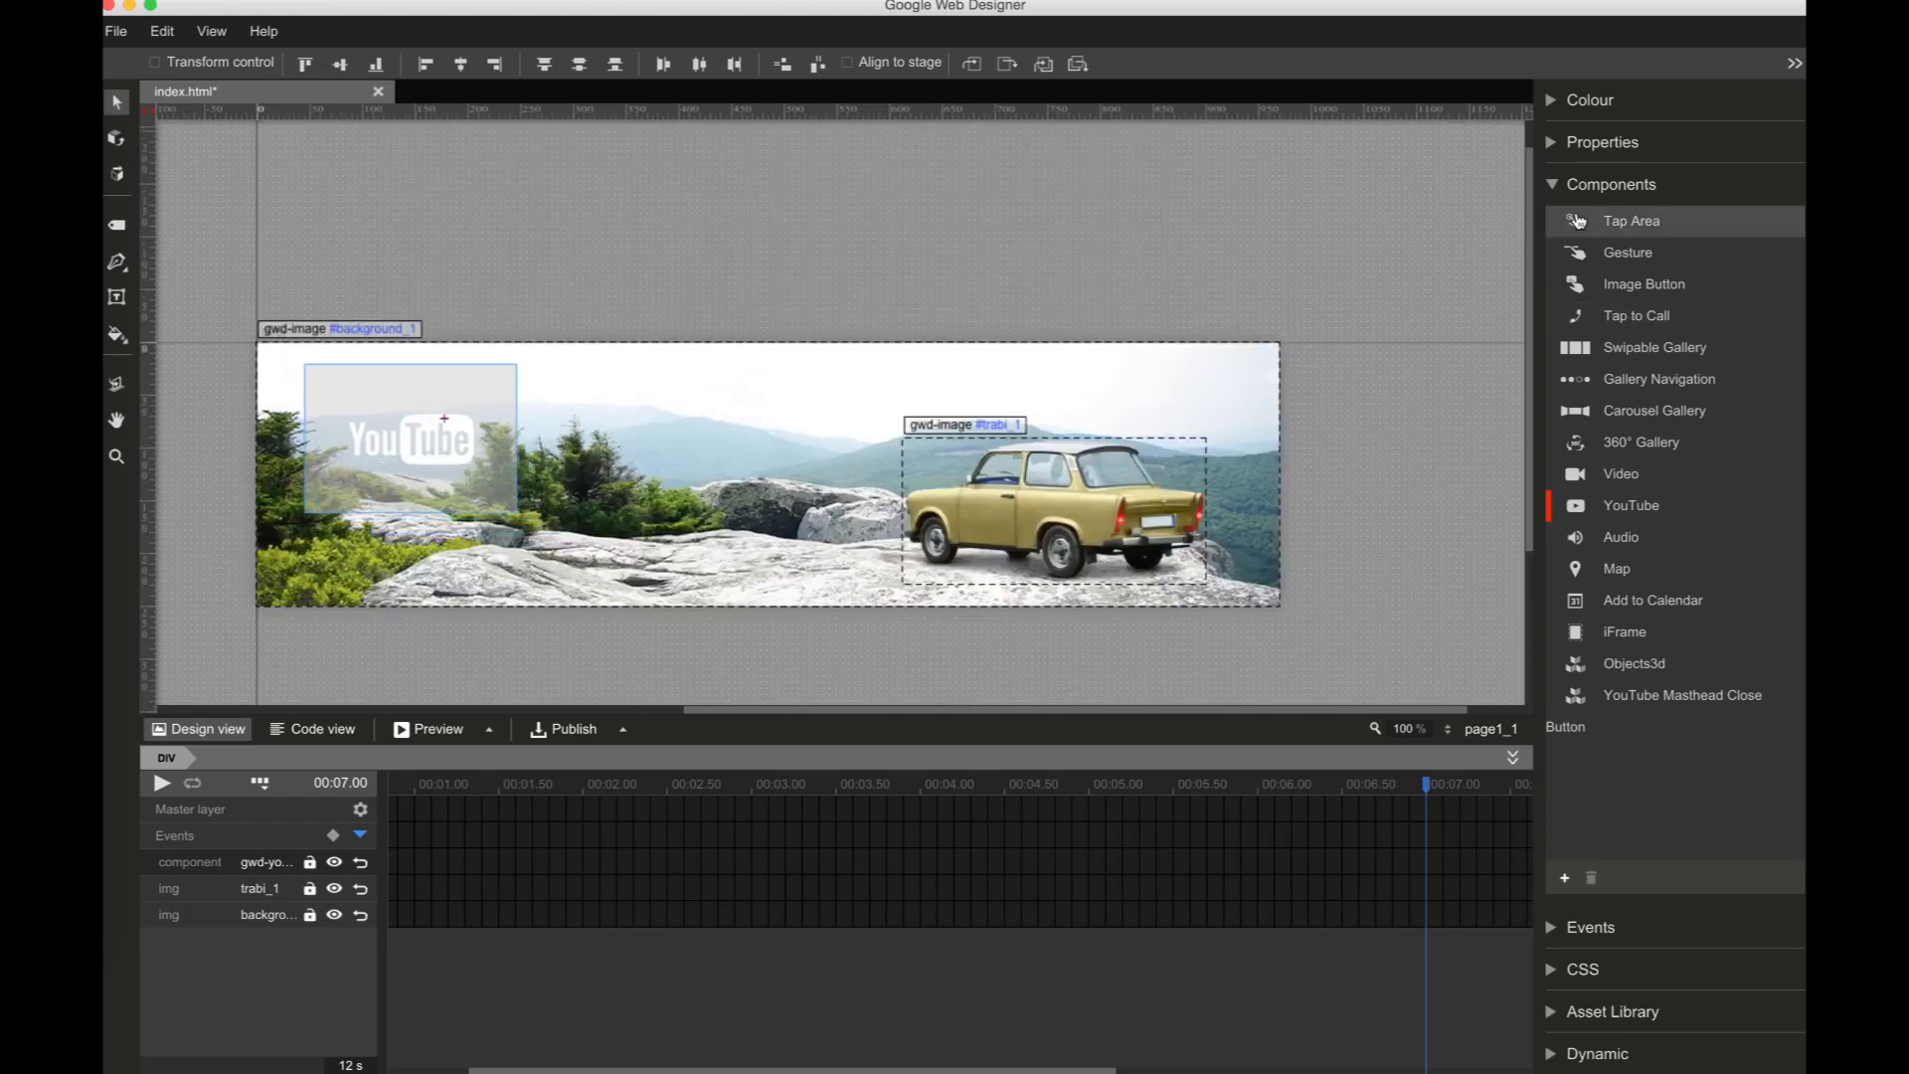
Step: Set the YouTube component's width to 400 px, its height to 220 px and its top position to 17 px
left_click(1558, 188)
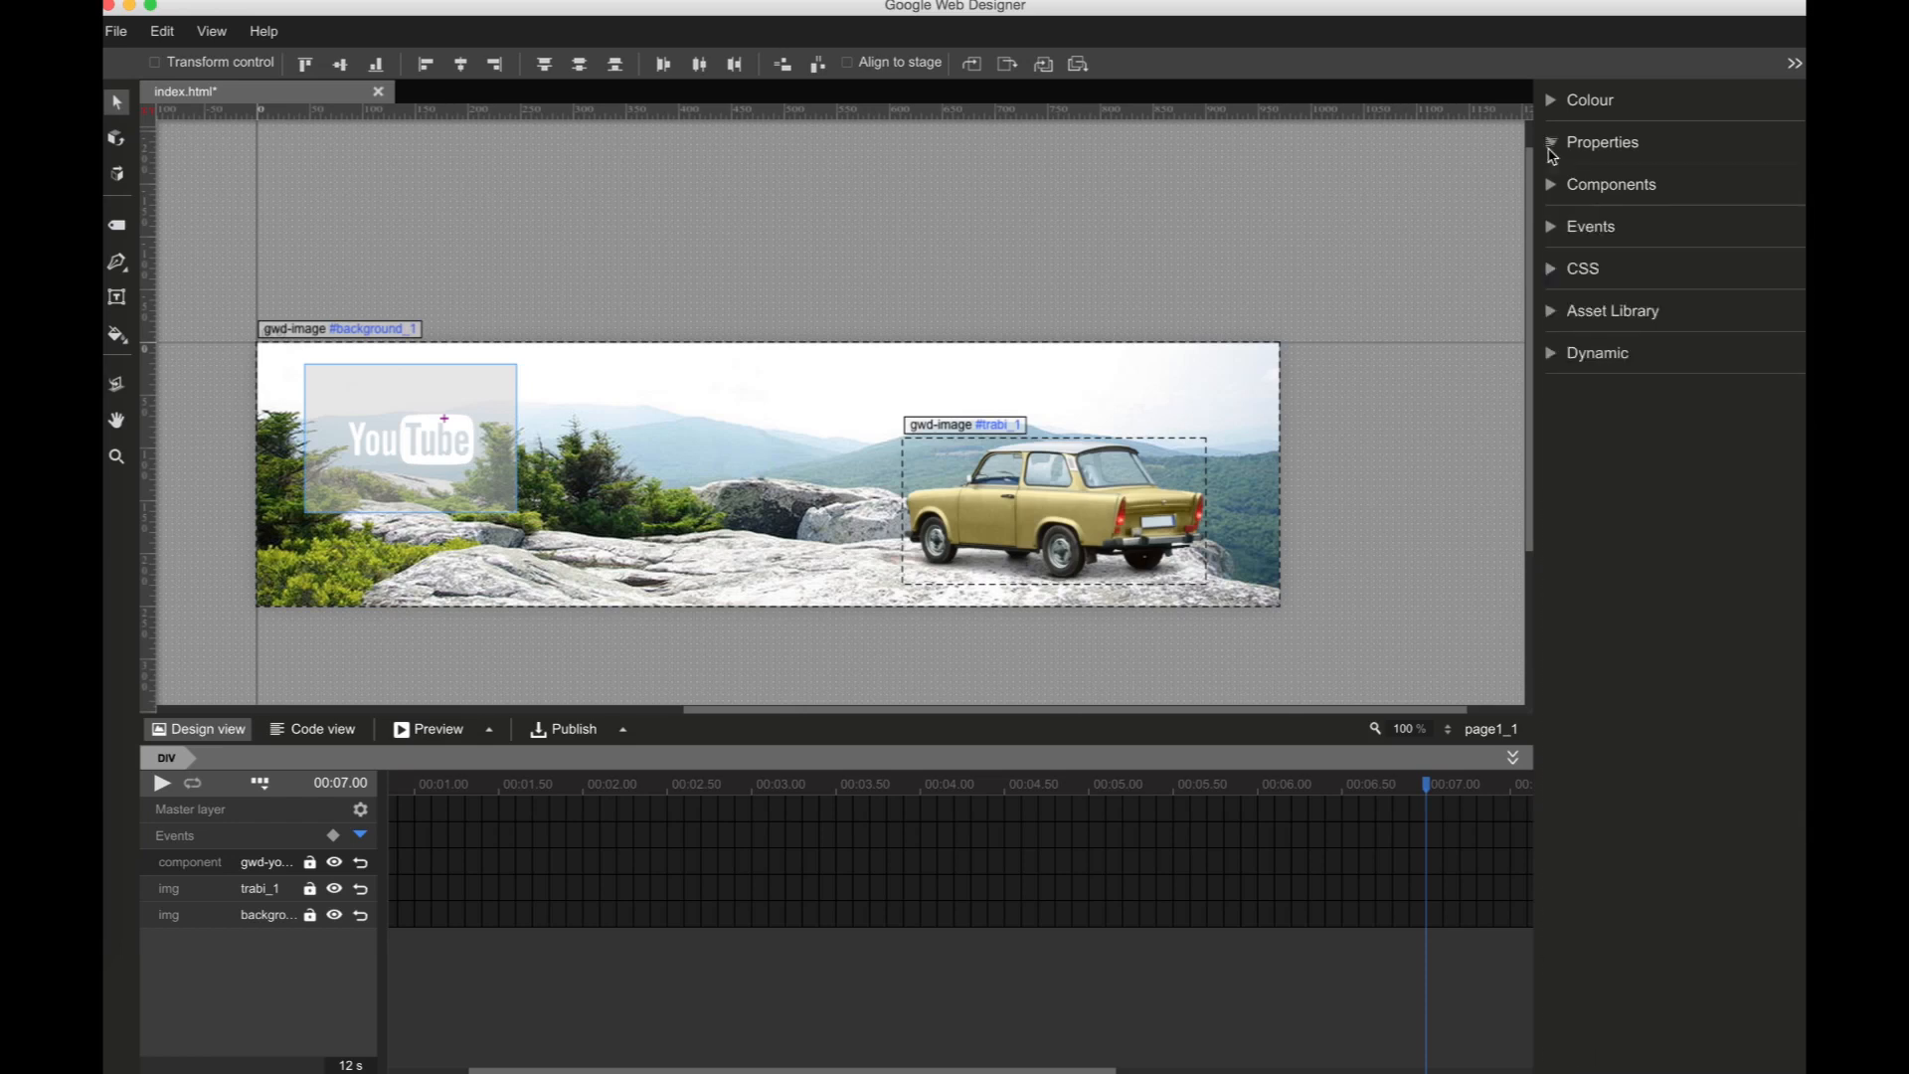
left_click(1552, 142)
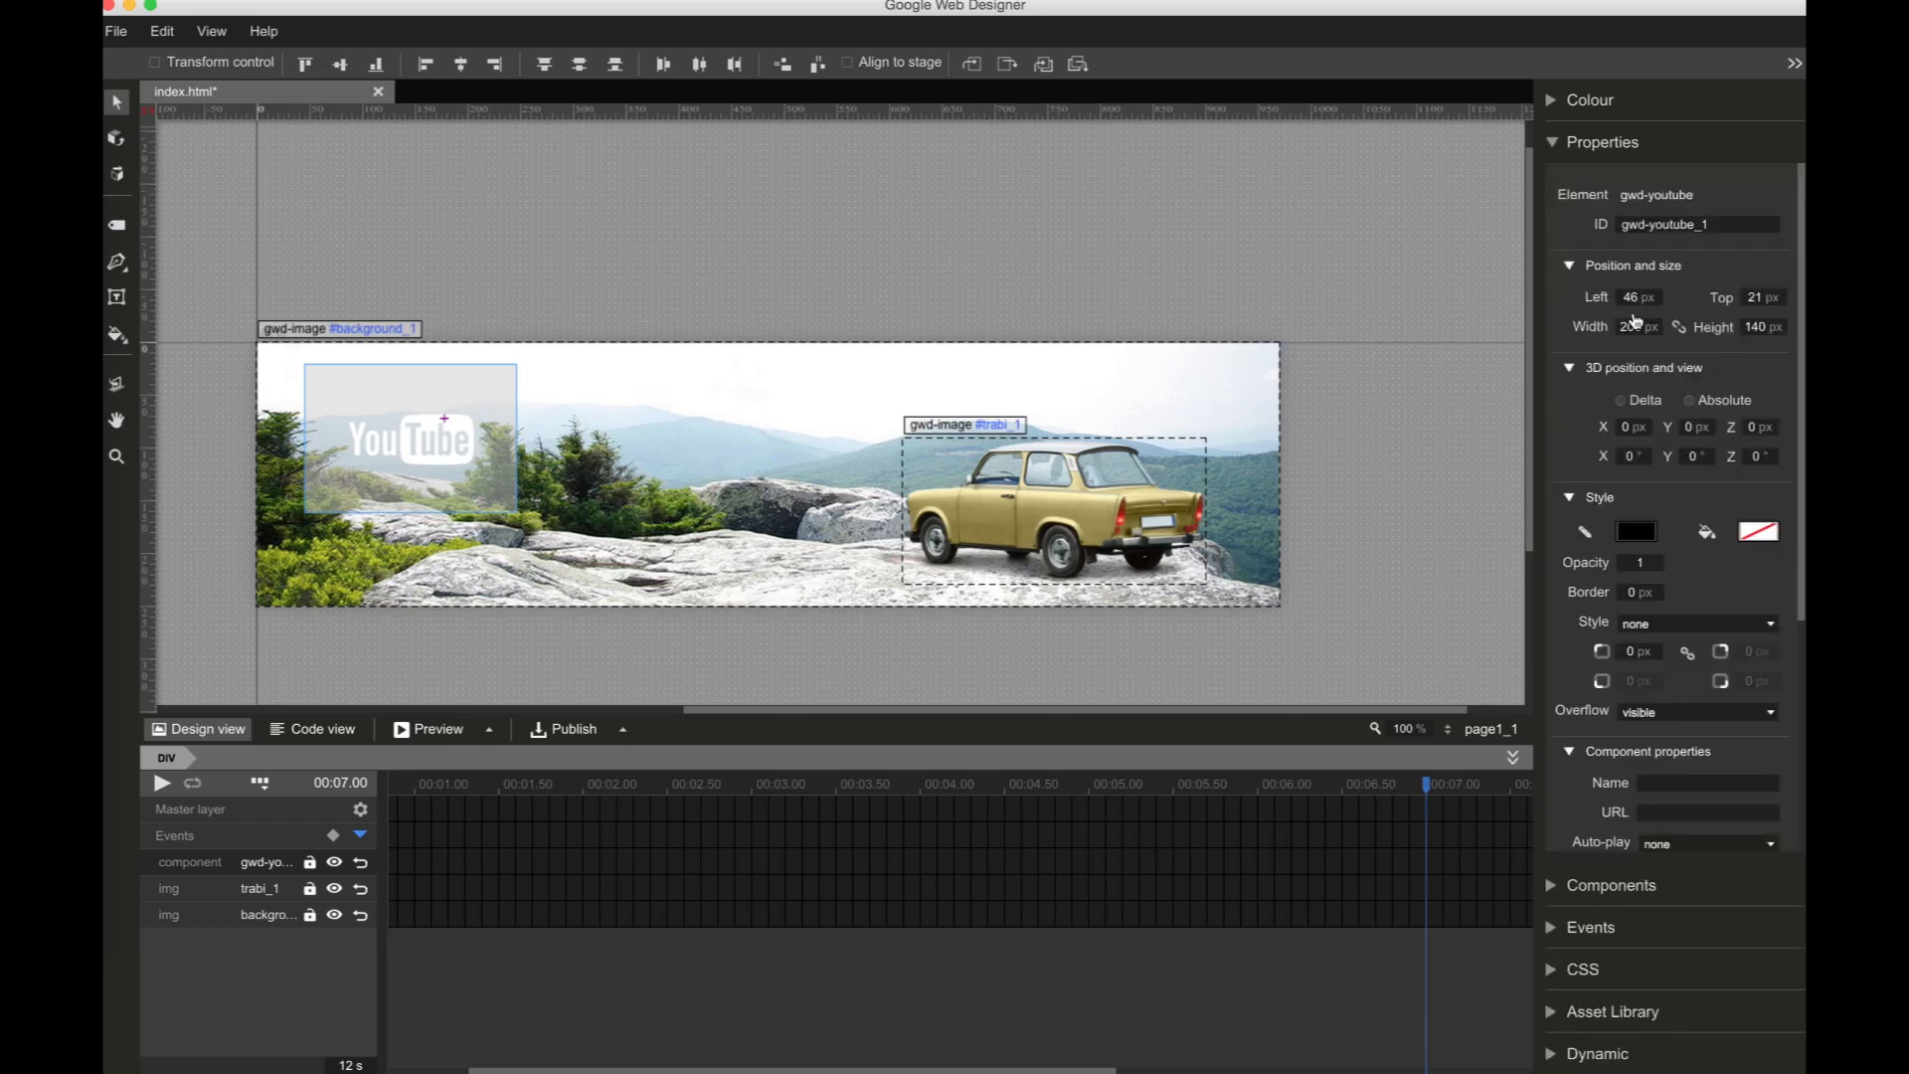
left_click_drag(1637, 327, 1621, 183)
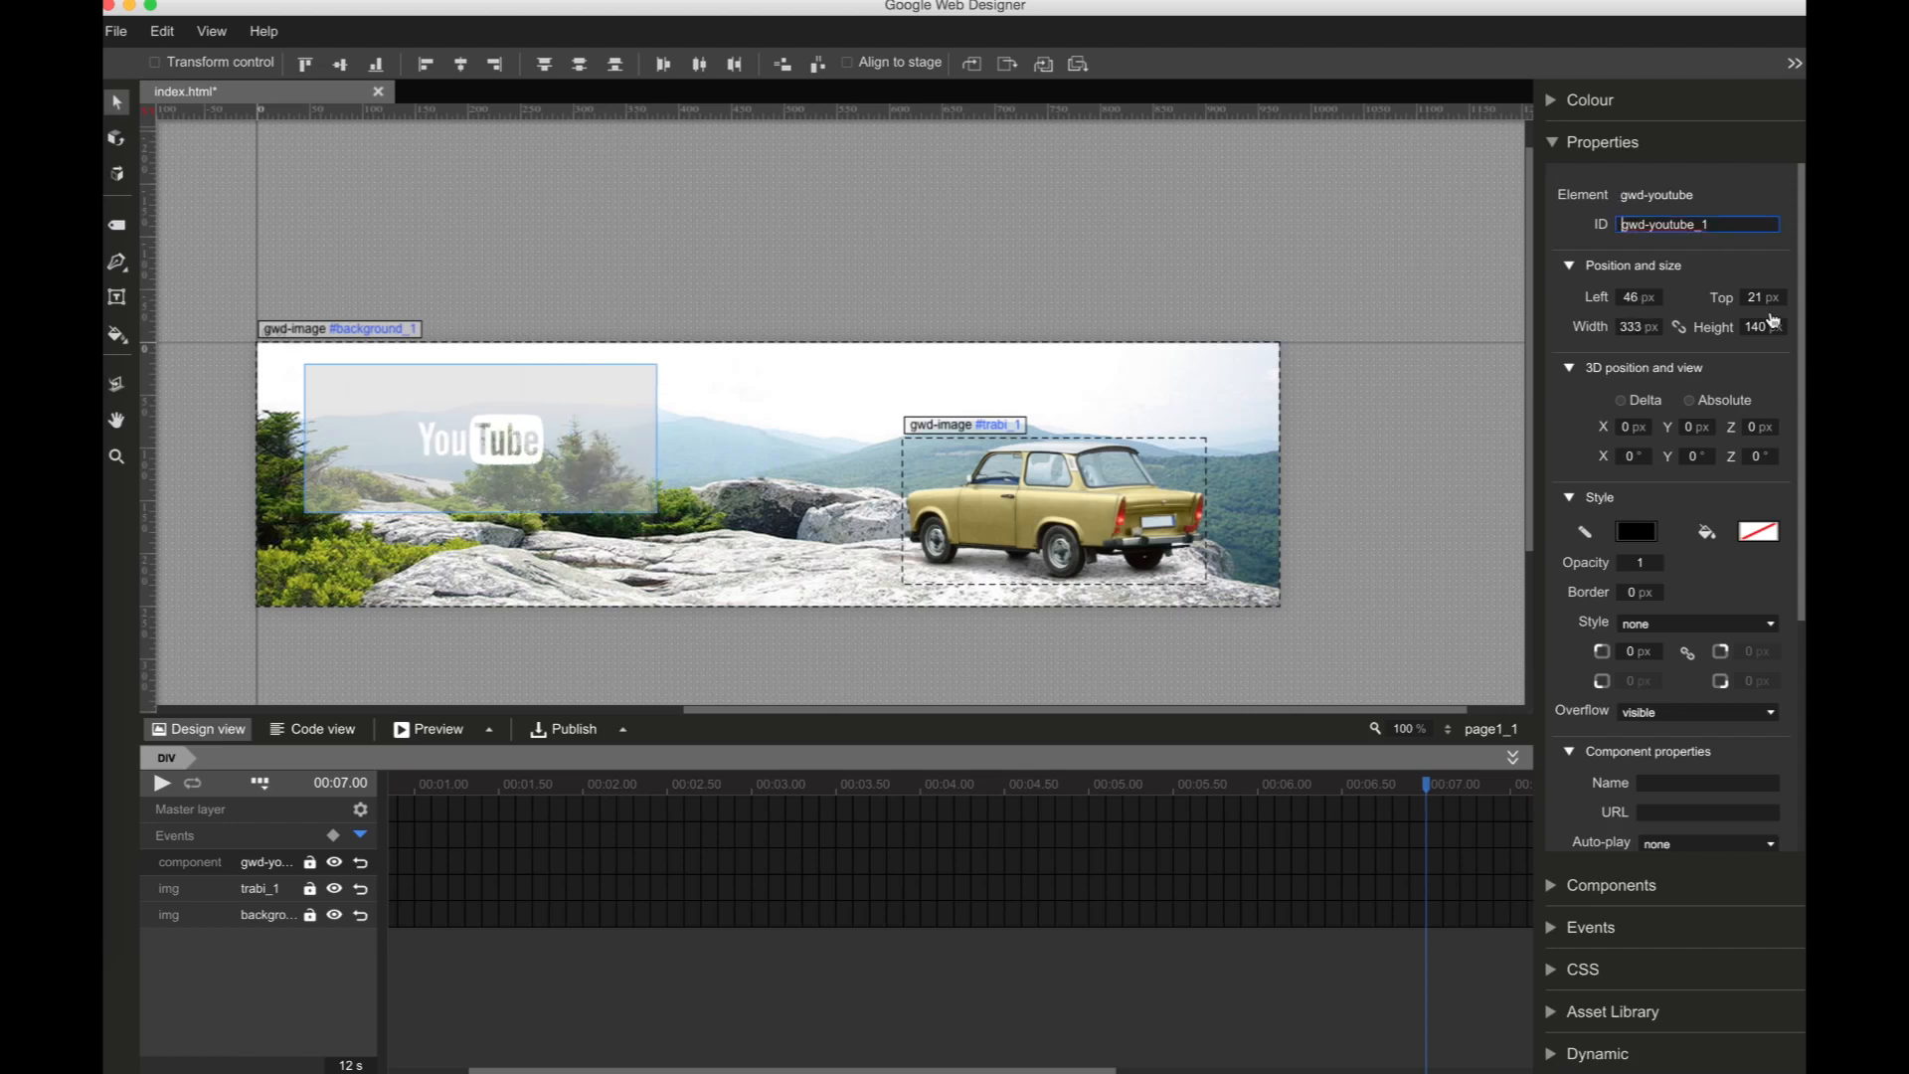
left_click(1760, 327)
type("220")
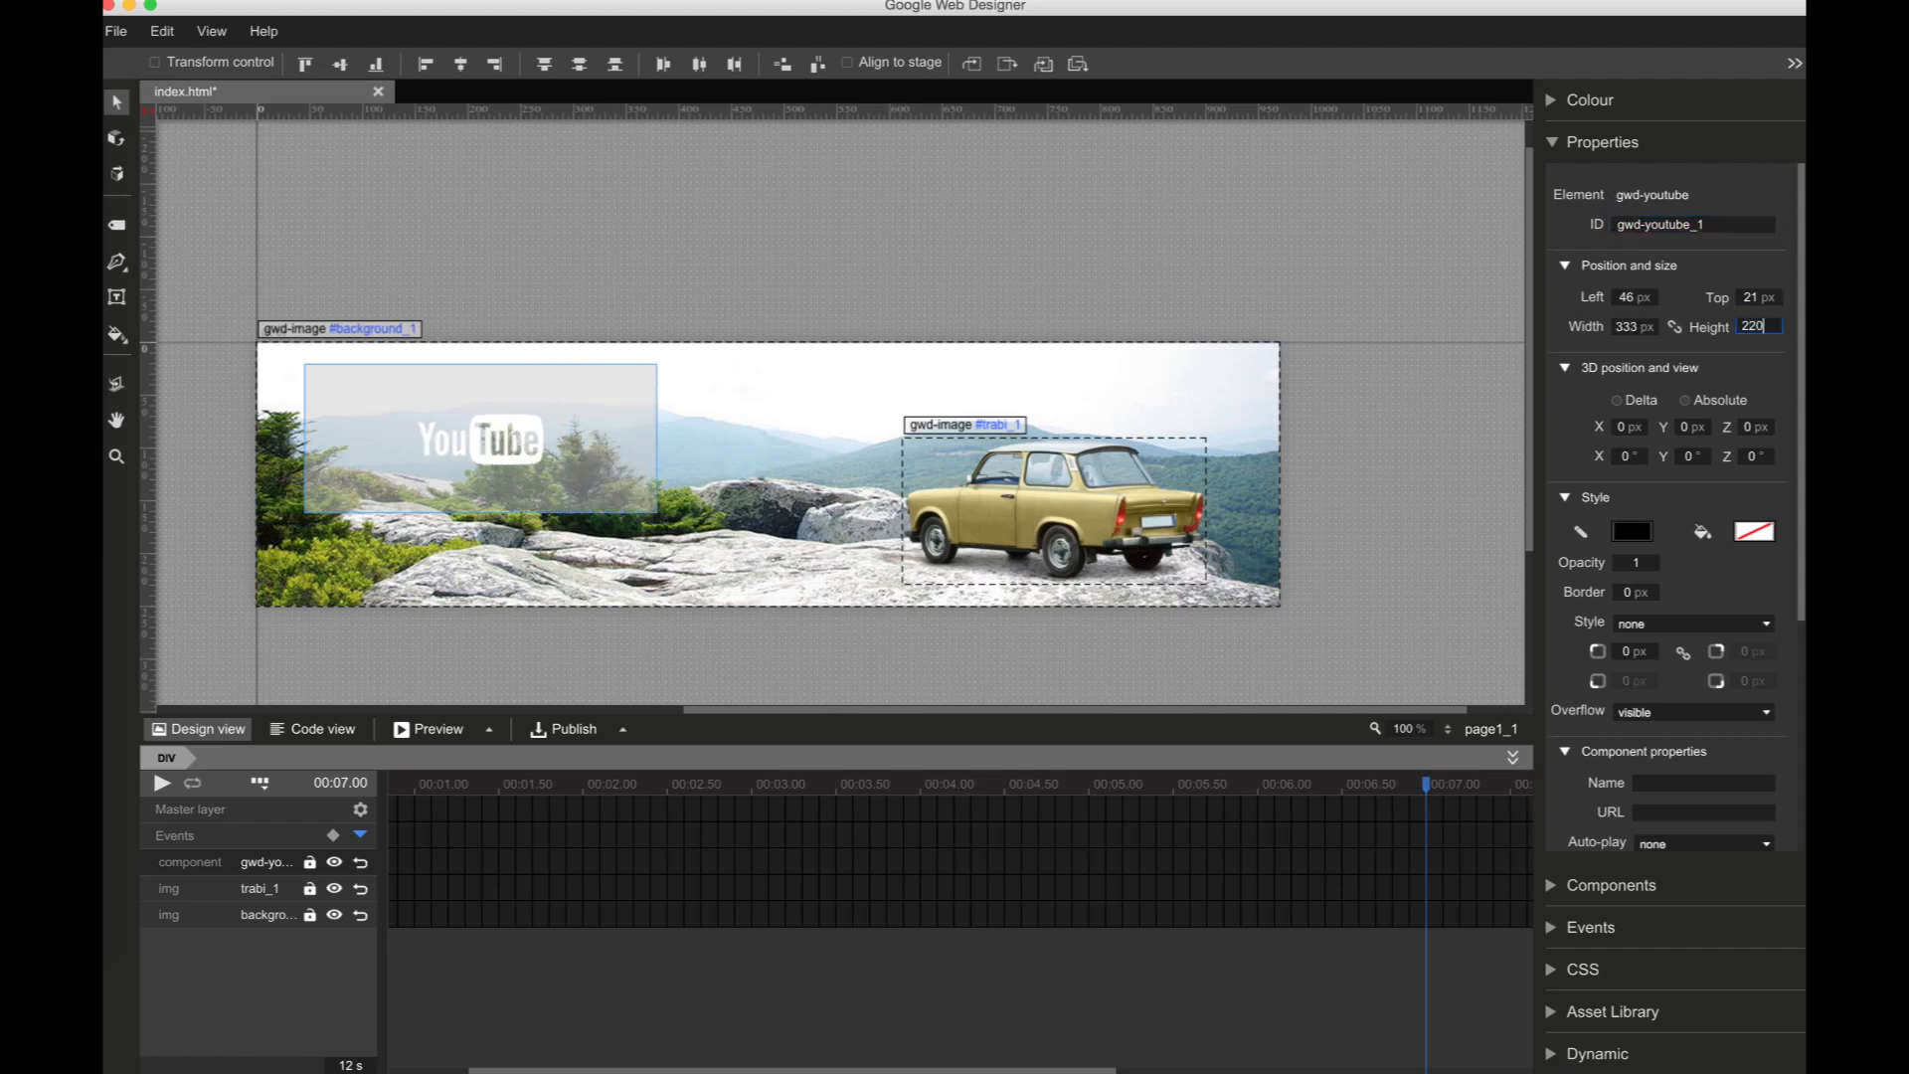
key("Return")
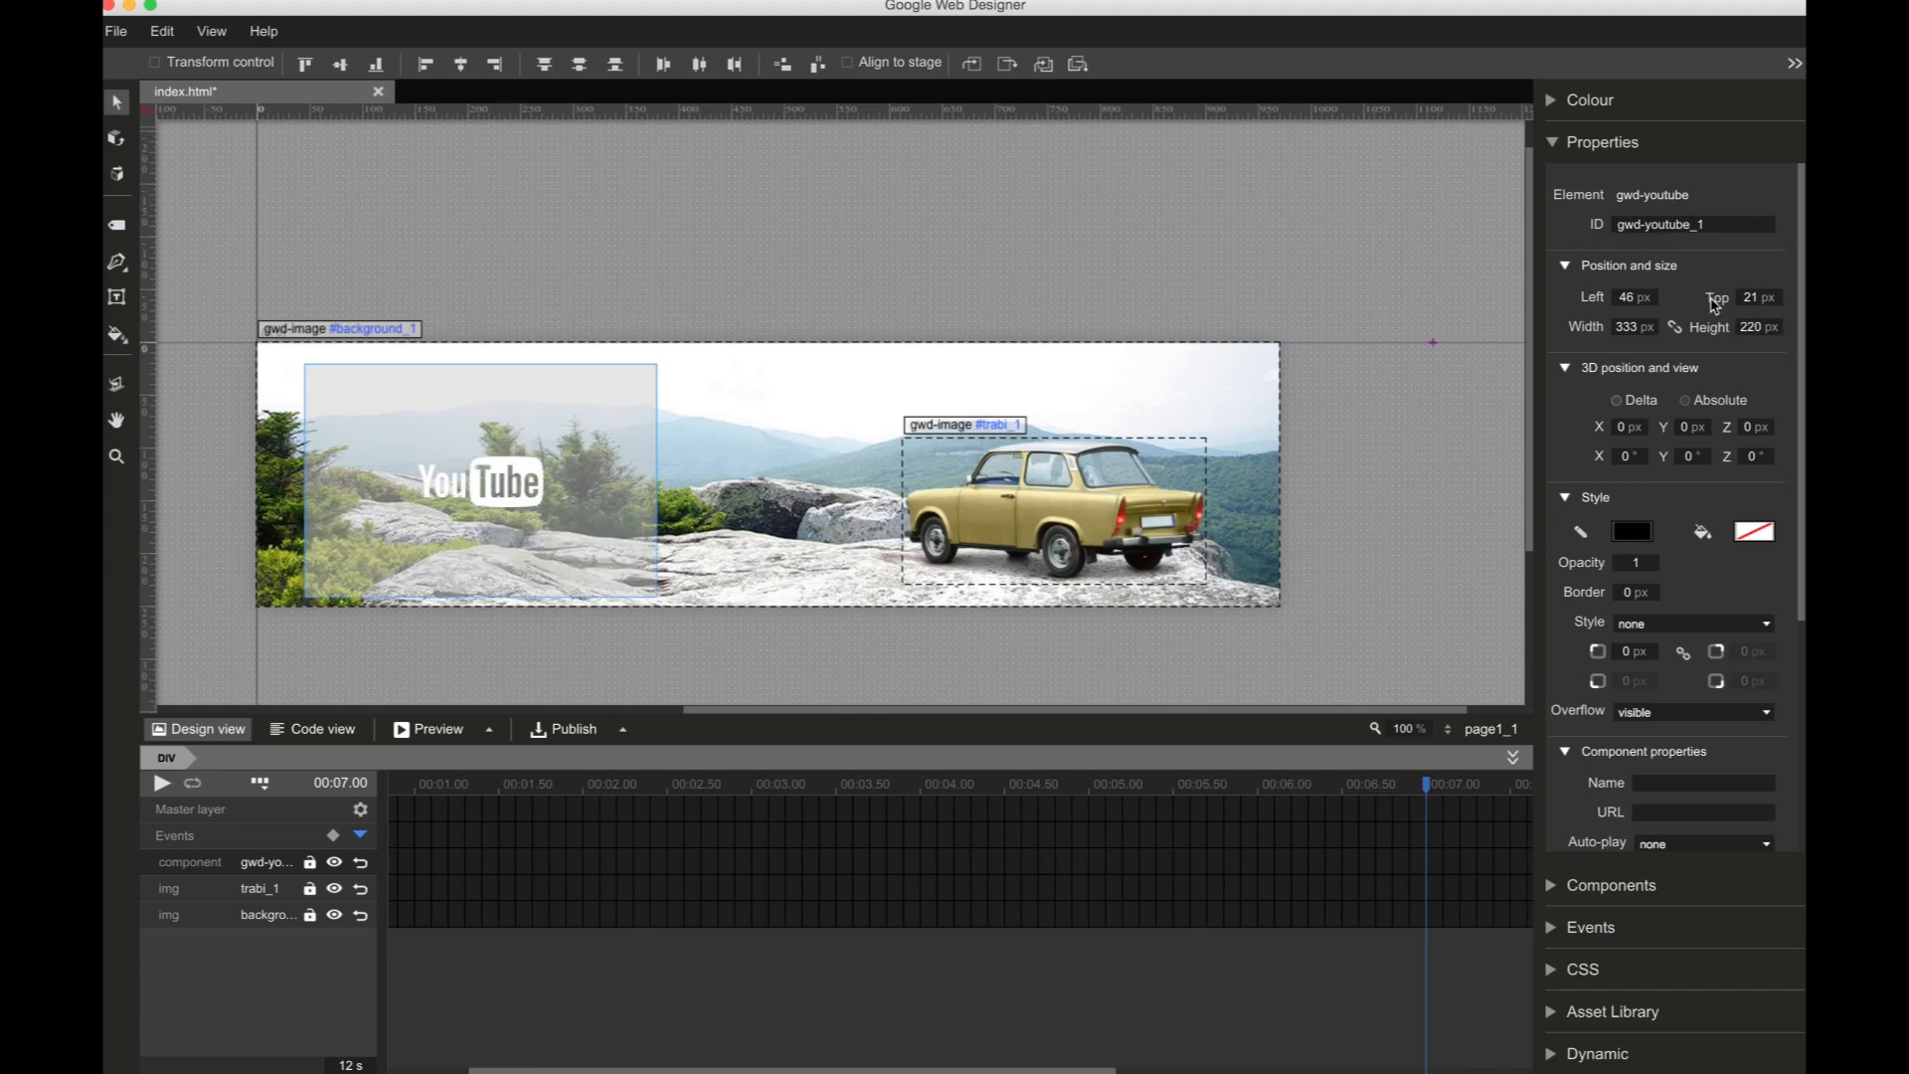
left_click_drag(1756, 298, 1745, 304)
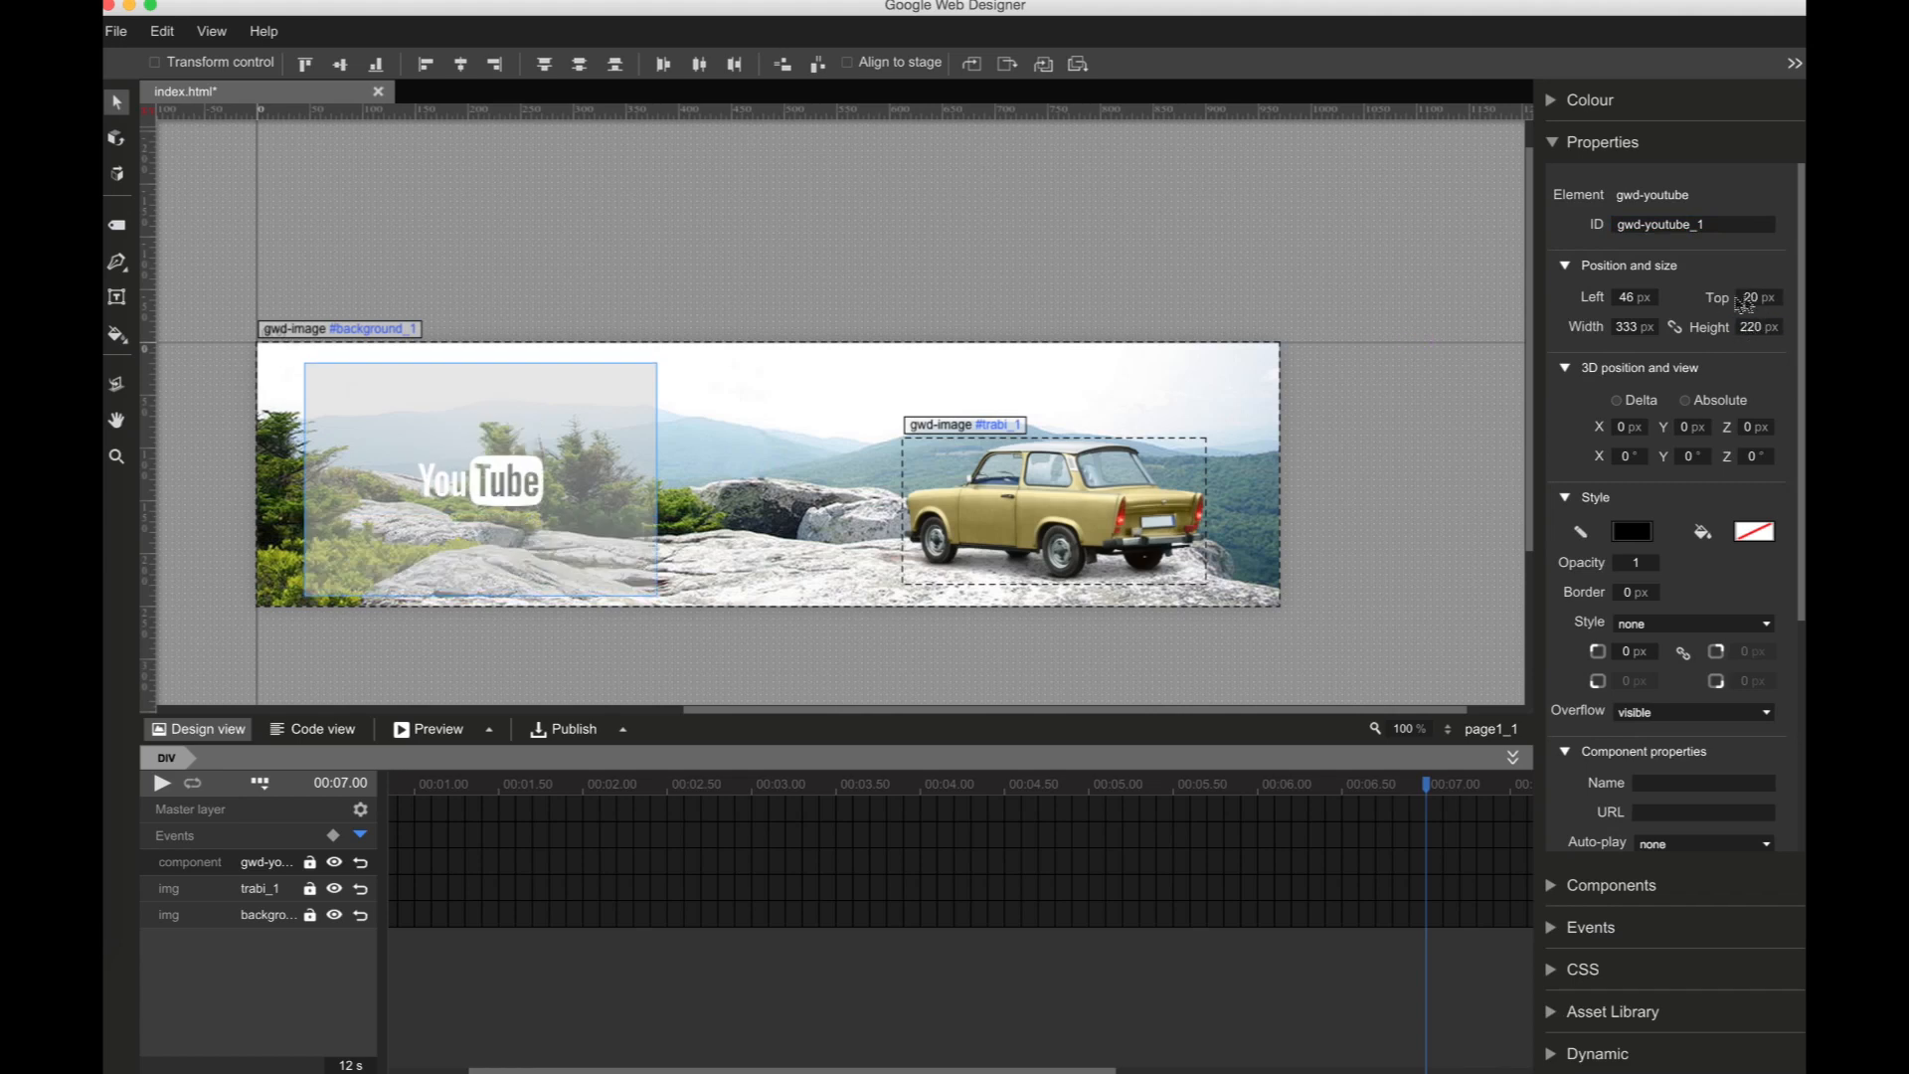
left_click_drag(1630, 310, 1711, 350)
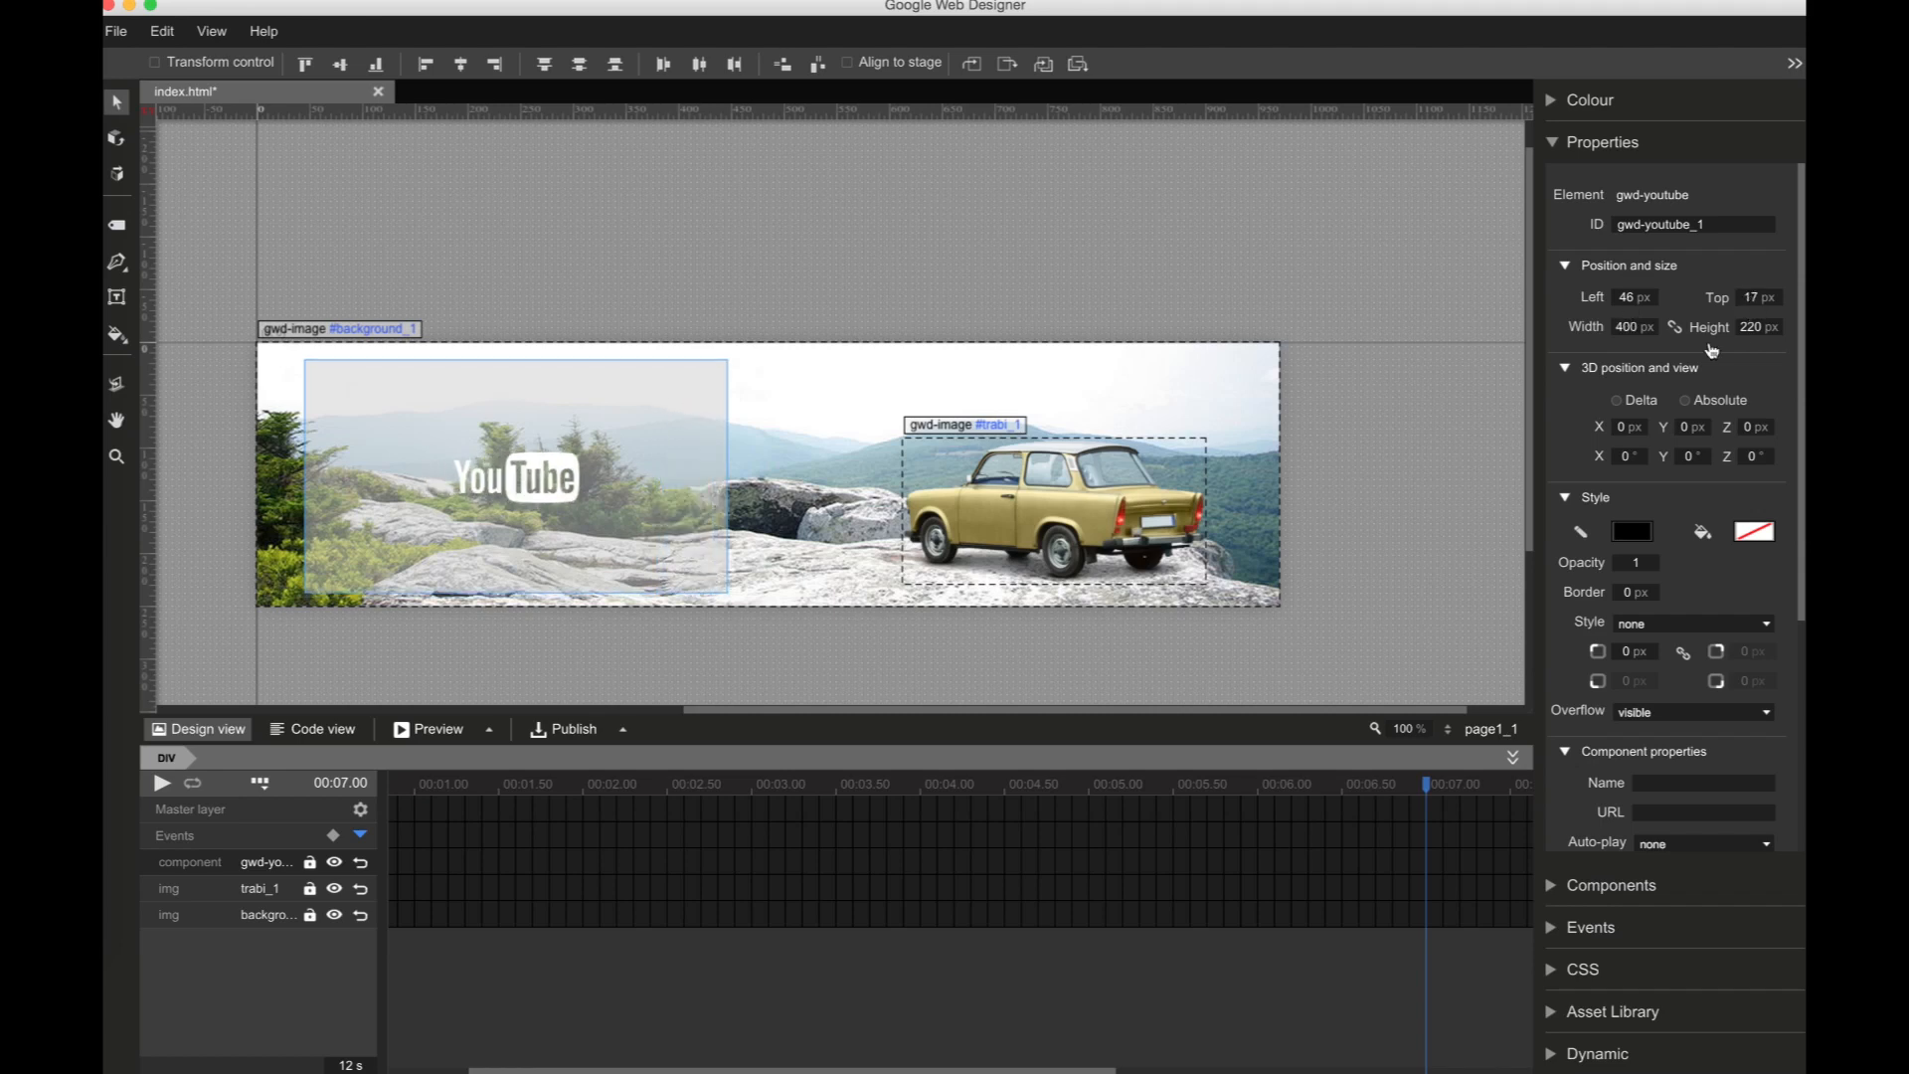
Step: Name the YouTube component "Youtube Player" in its component properties
left_click(1567, 266)
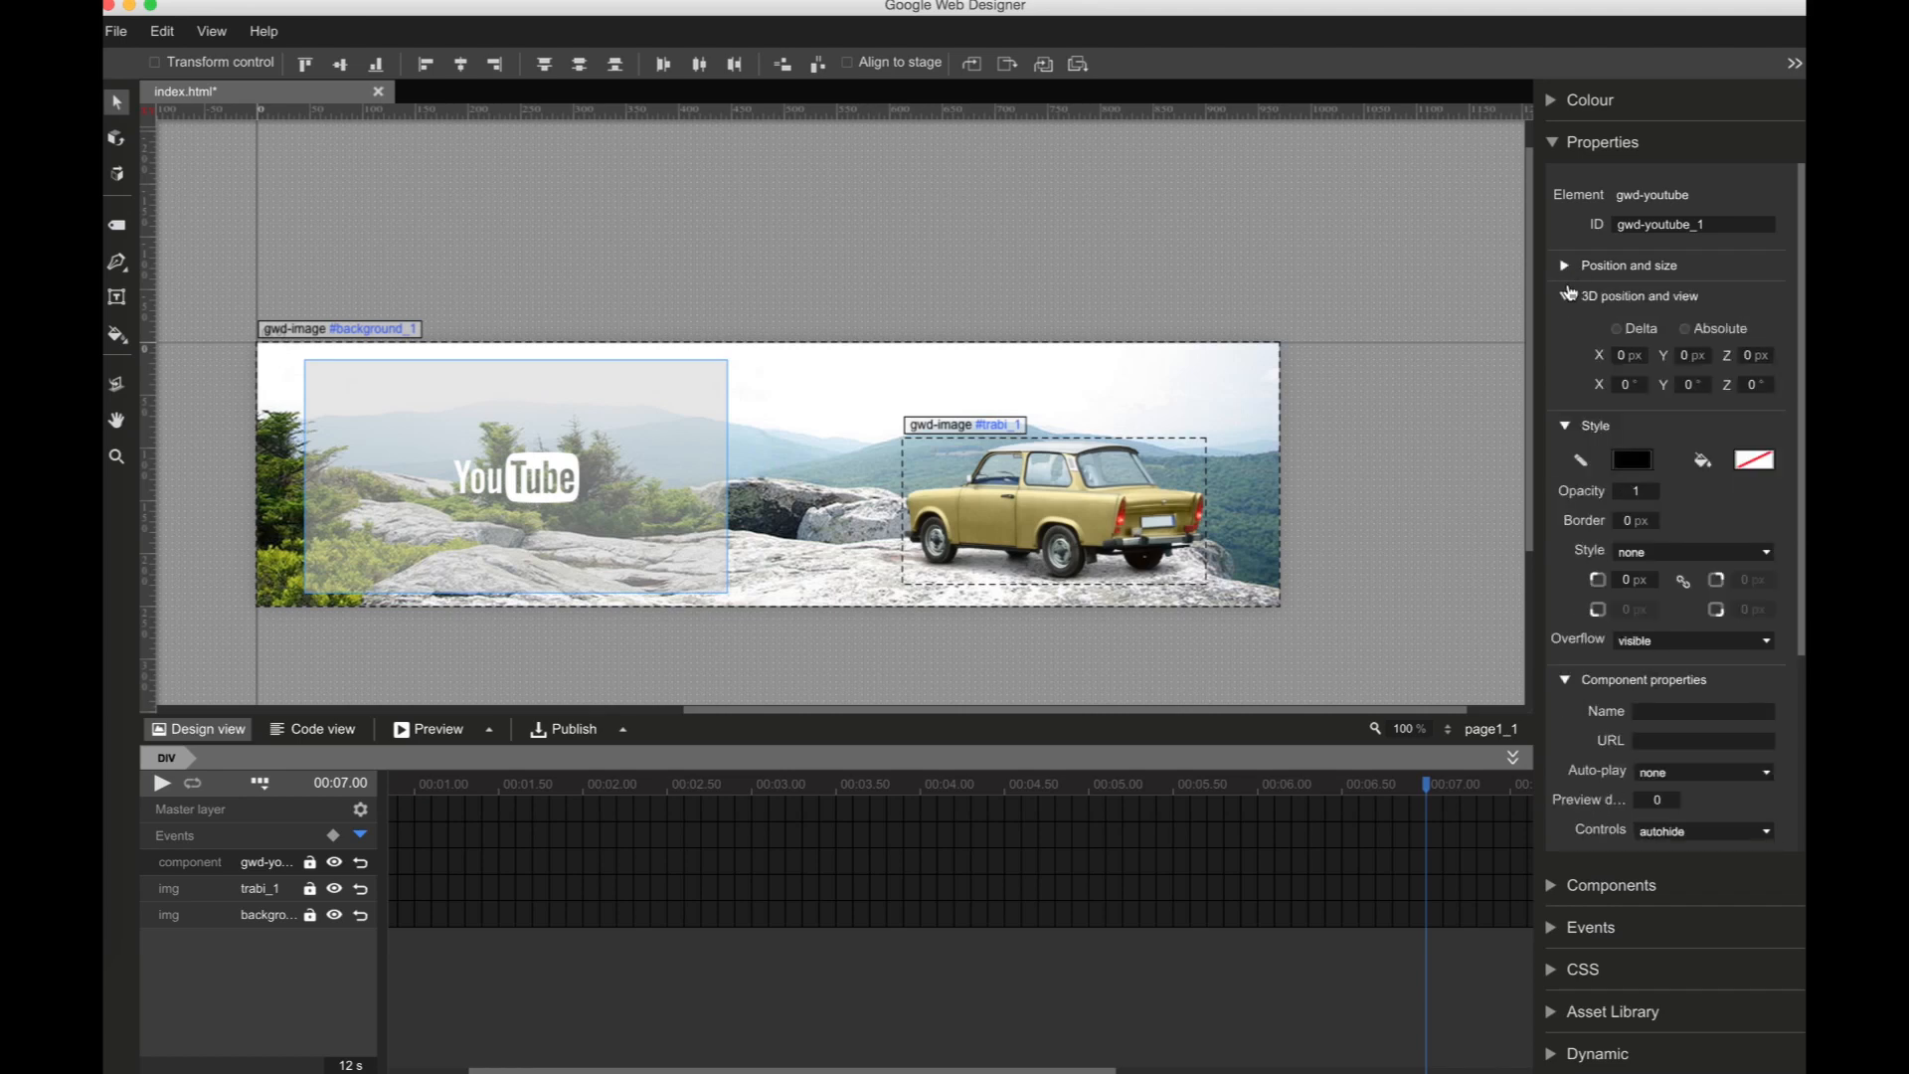
left_click(1566, 296)
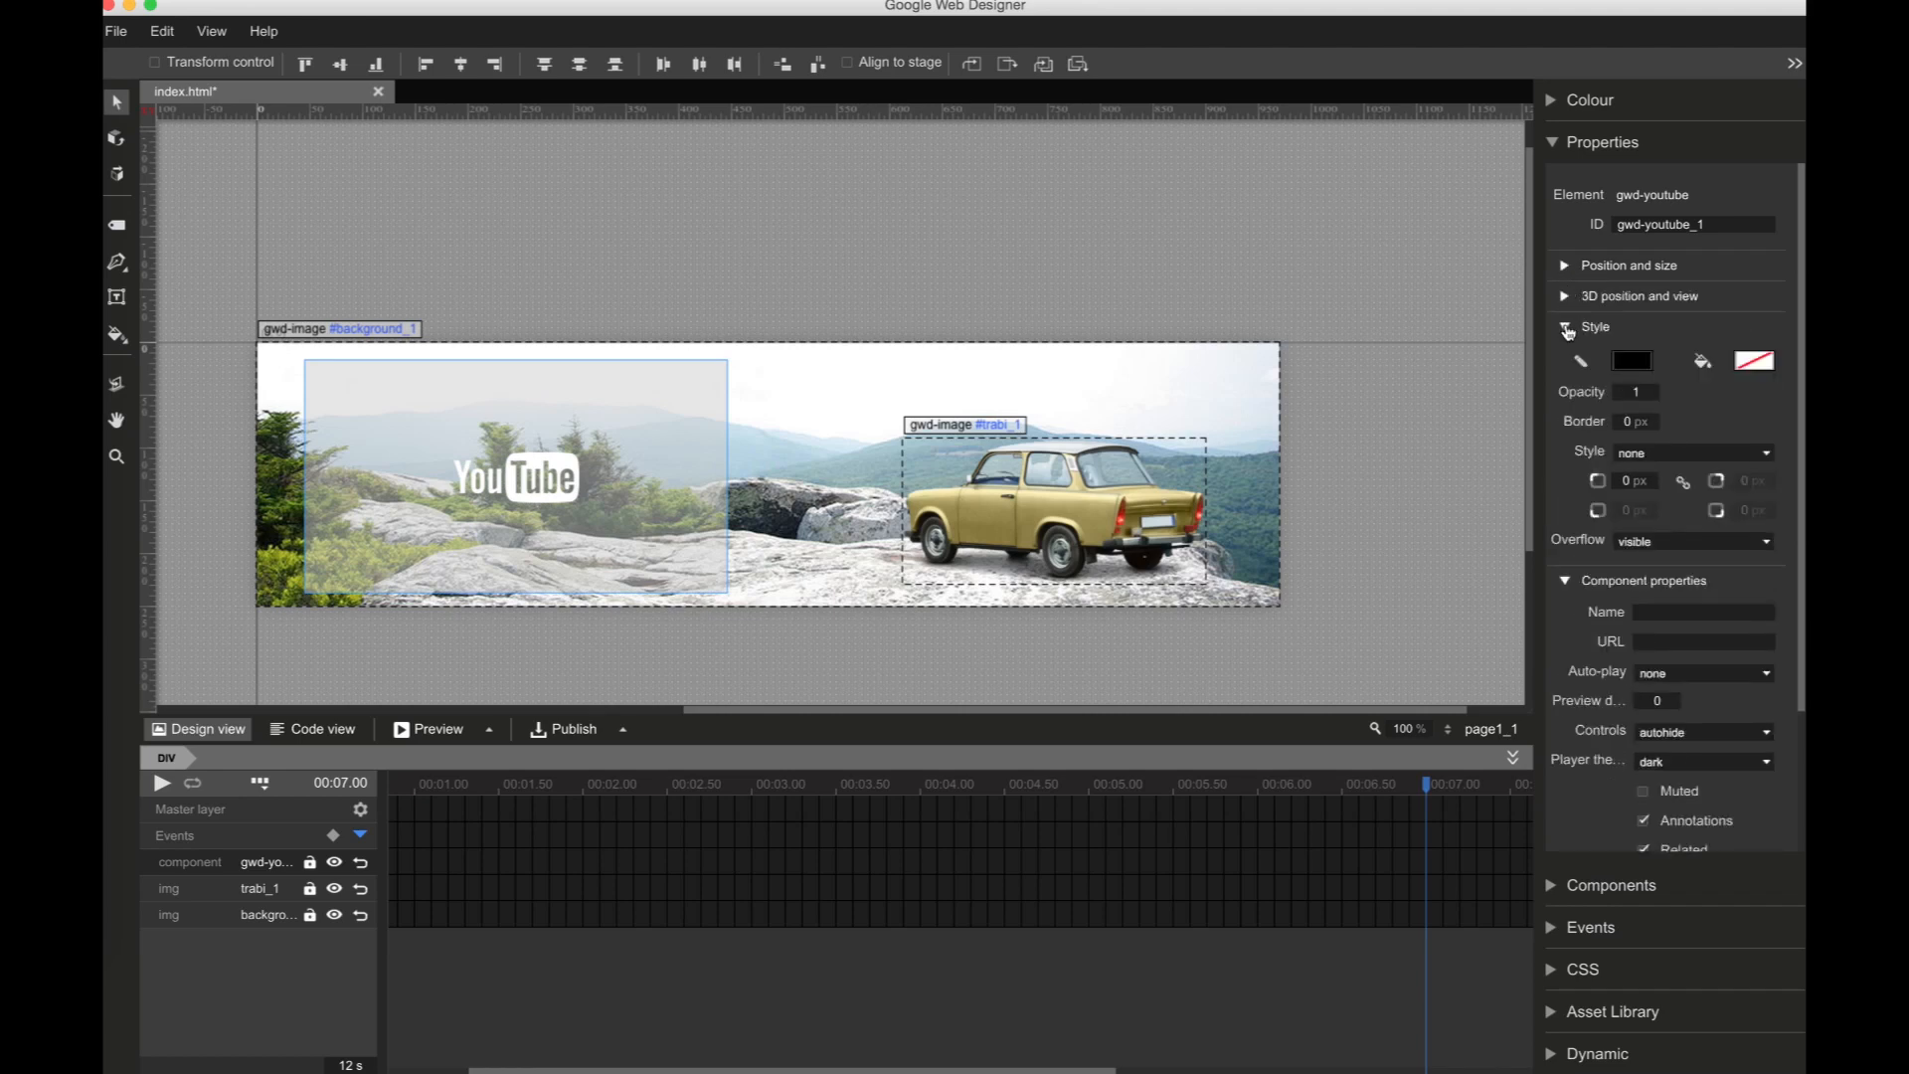
left_click(1568, 328)
left_click(1660, 388)
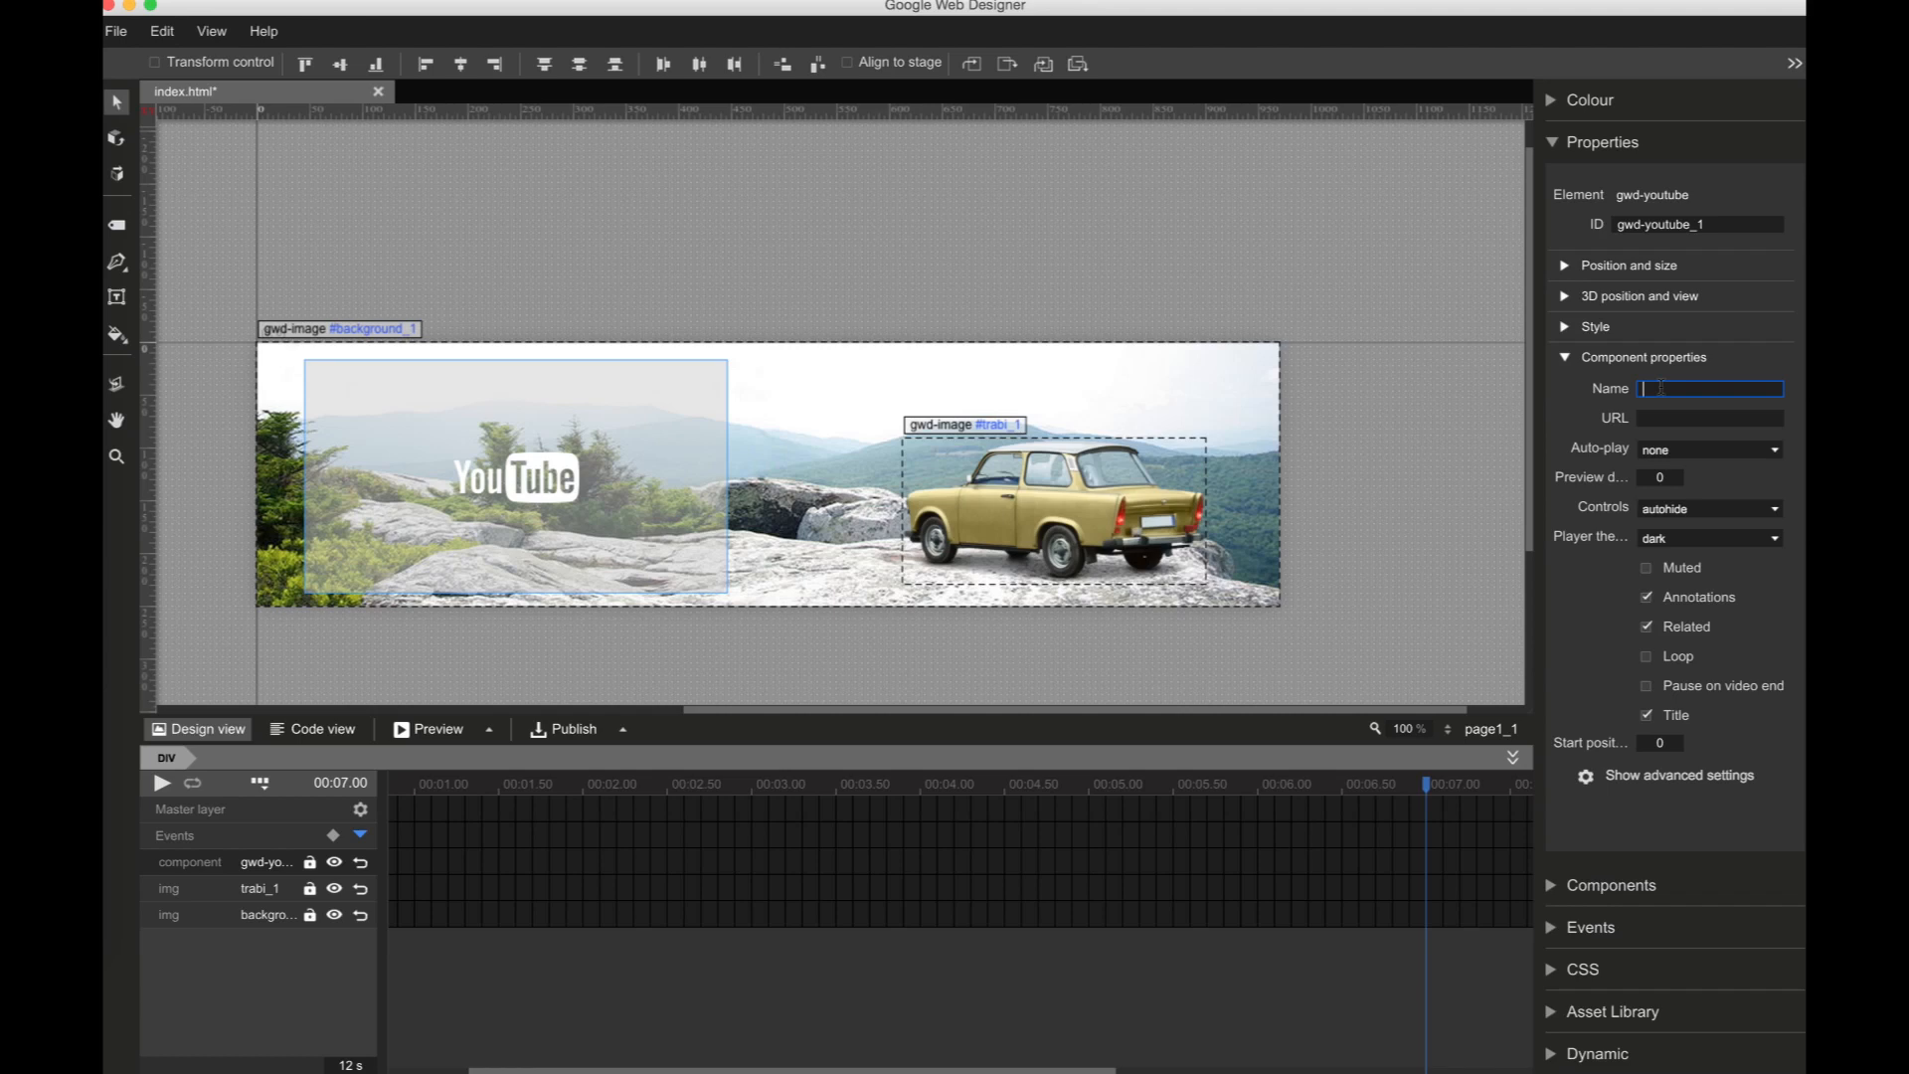
type("Youtube Player")
left_click(1643, 418)
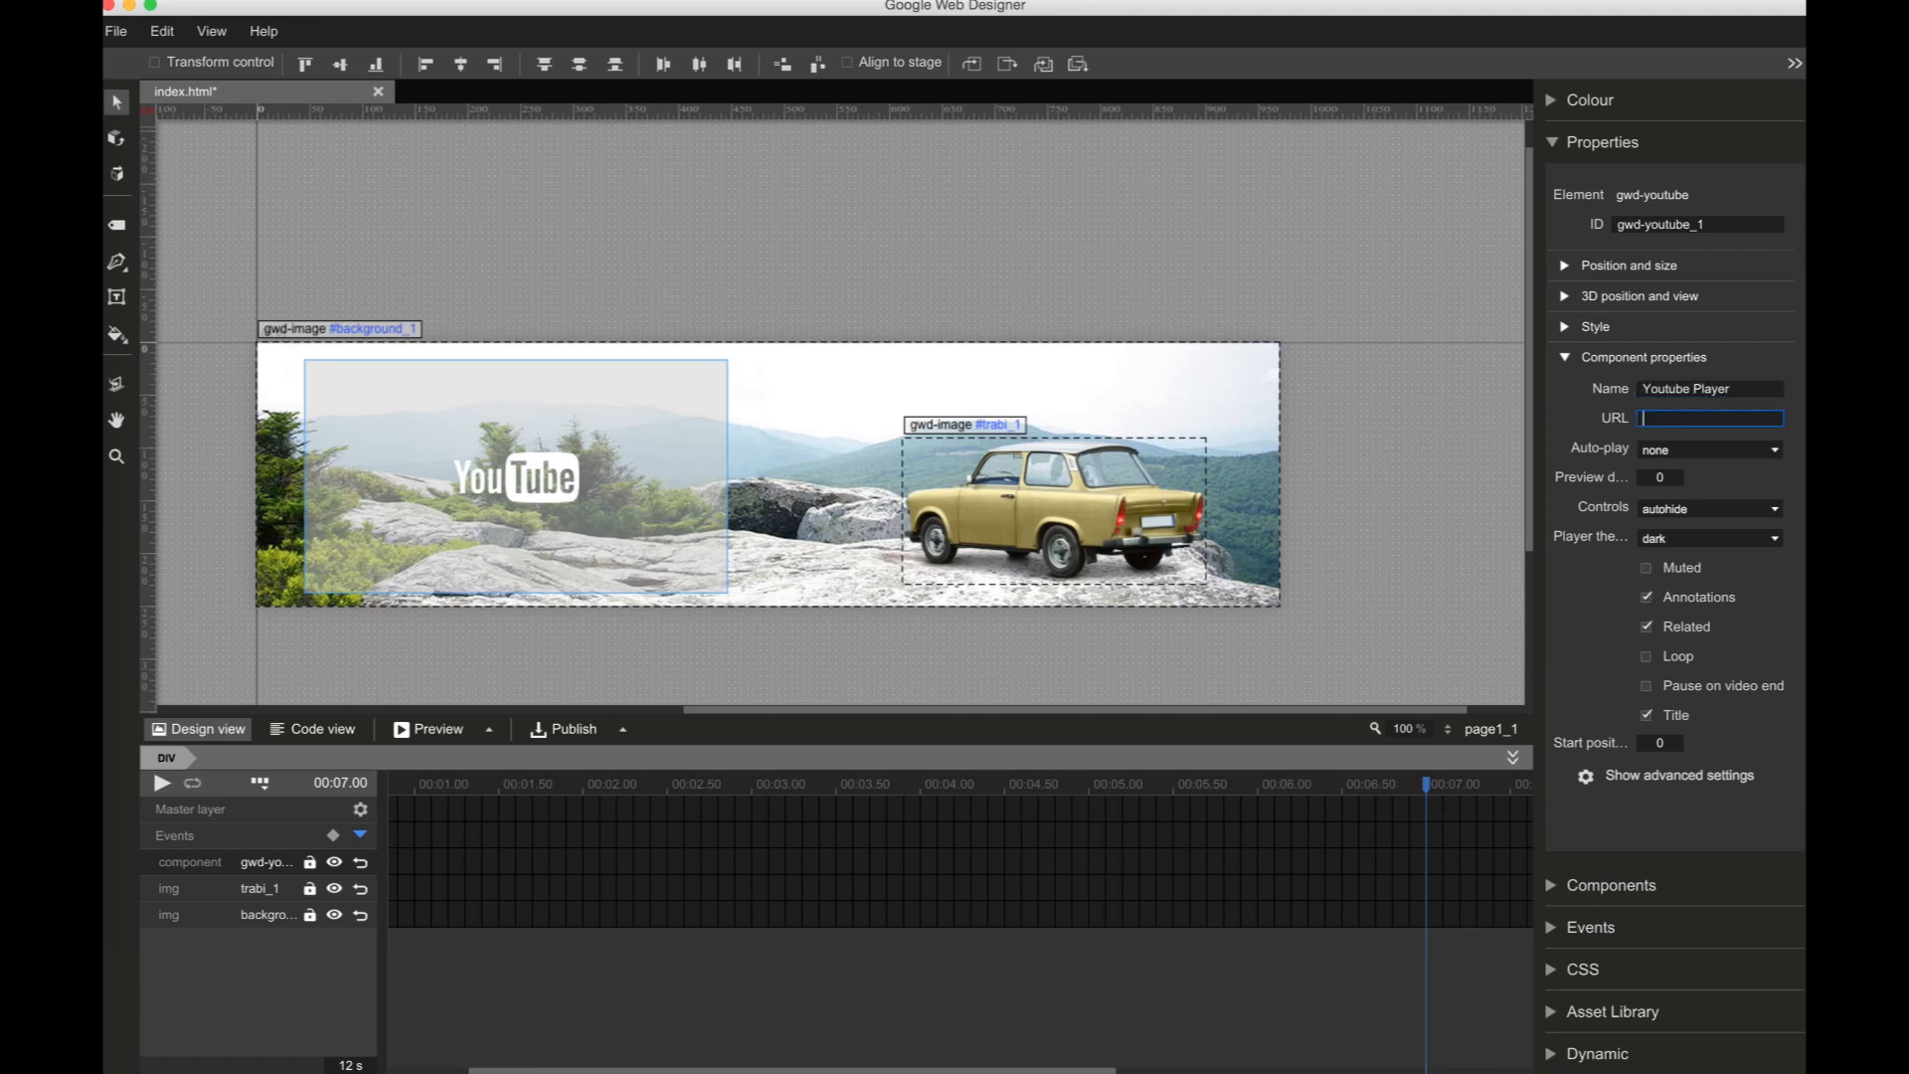
type("h")
type("ttp")
type("s://w")
type("ww.youtube.c")
type("om/wat")
type("ch")
type("?v")
type("=")
type("6")
type("kQ")
type("Va93")
type("hDog")
Step: Set the YouTube component's auto-play to standard, its preview duration to 30 and its controls to none
left_click(1776, 449)
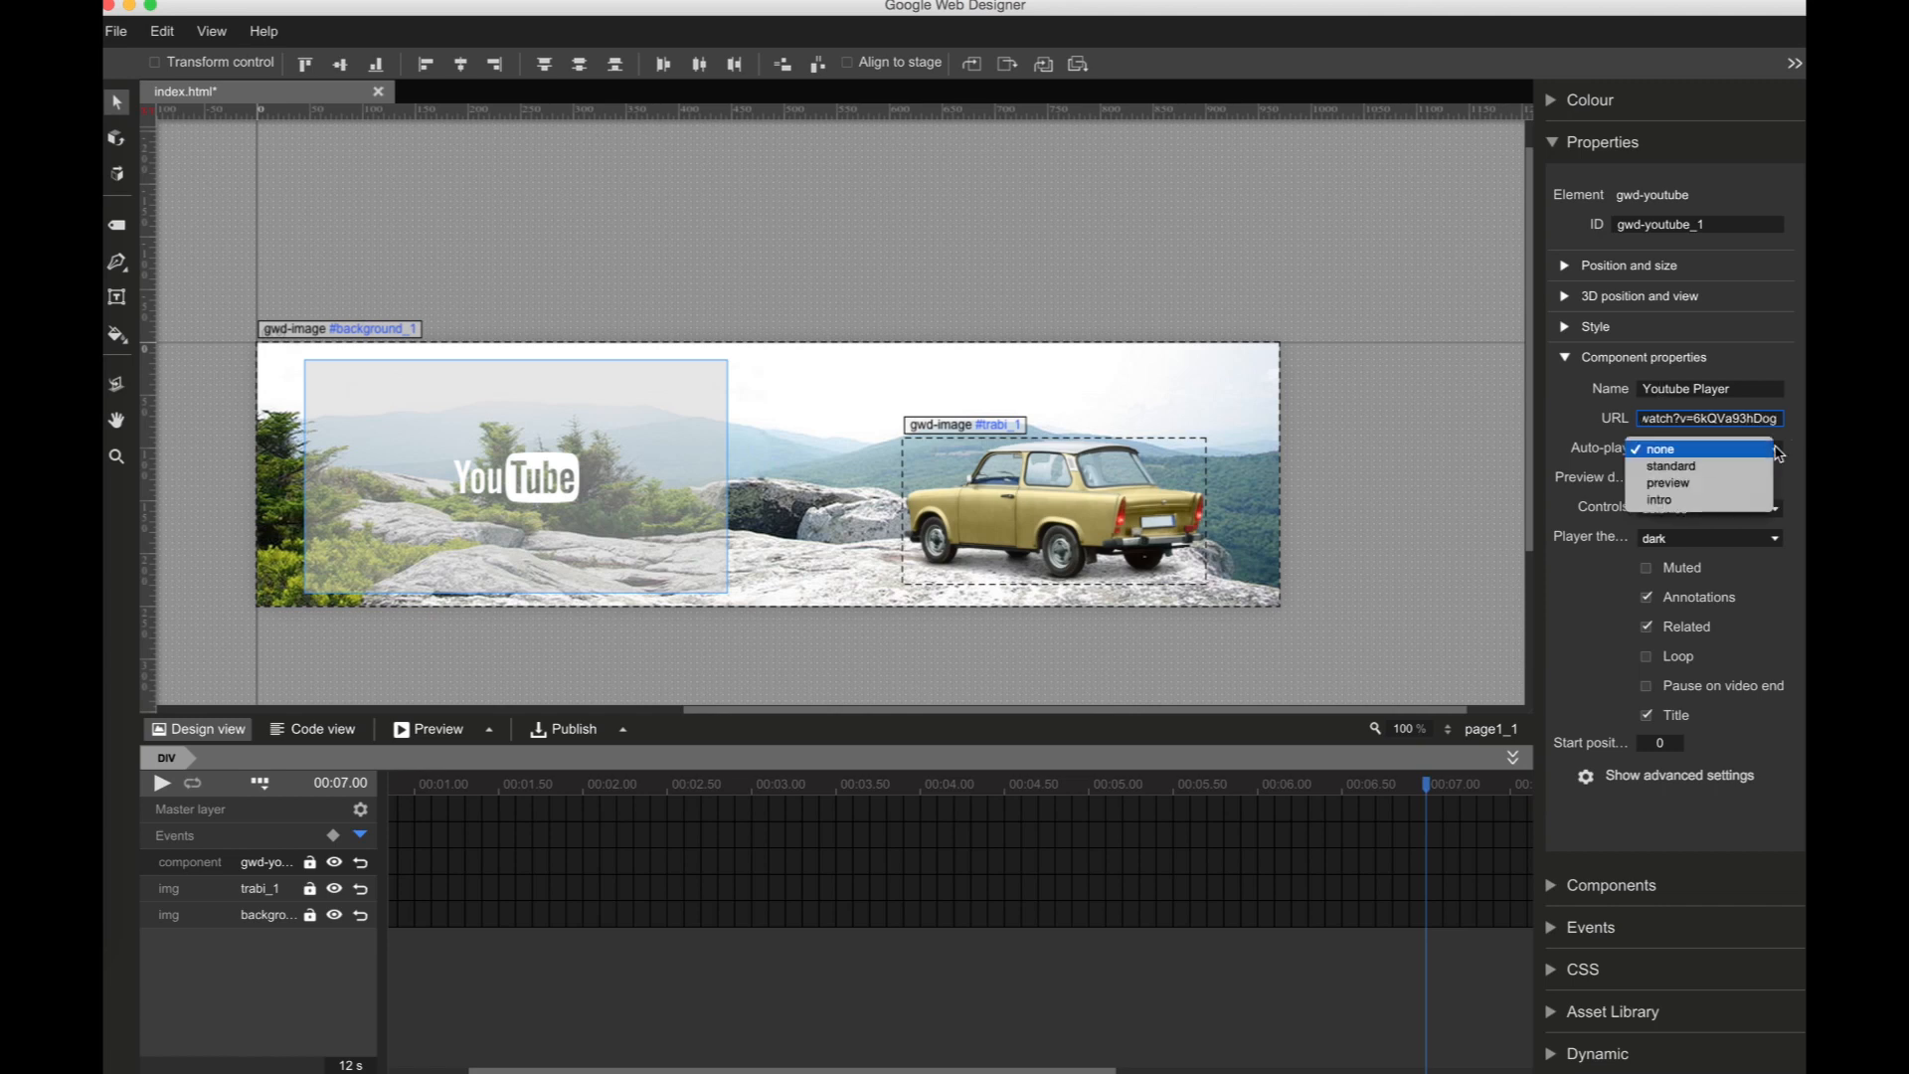
left_click(1716, 466)
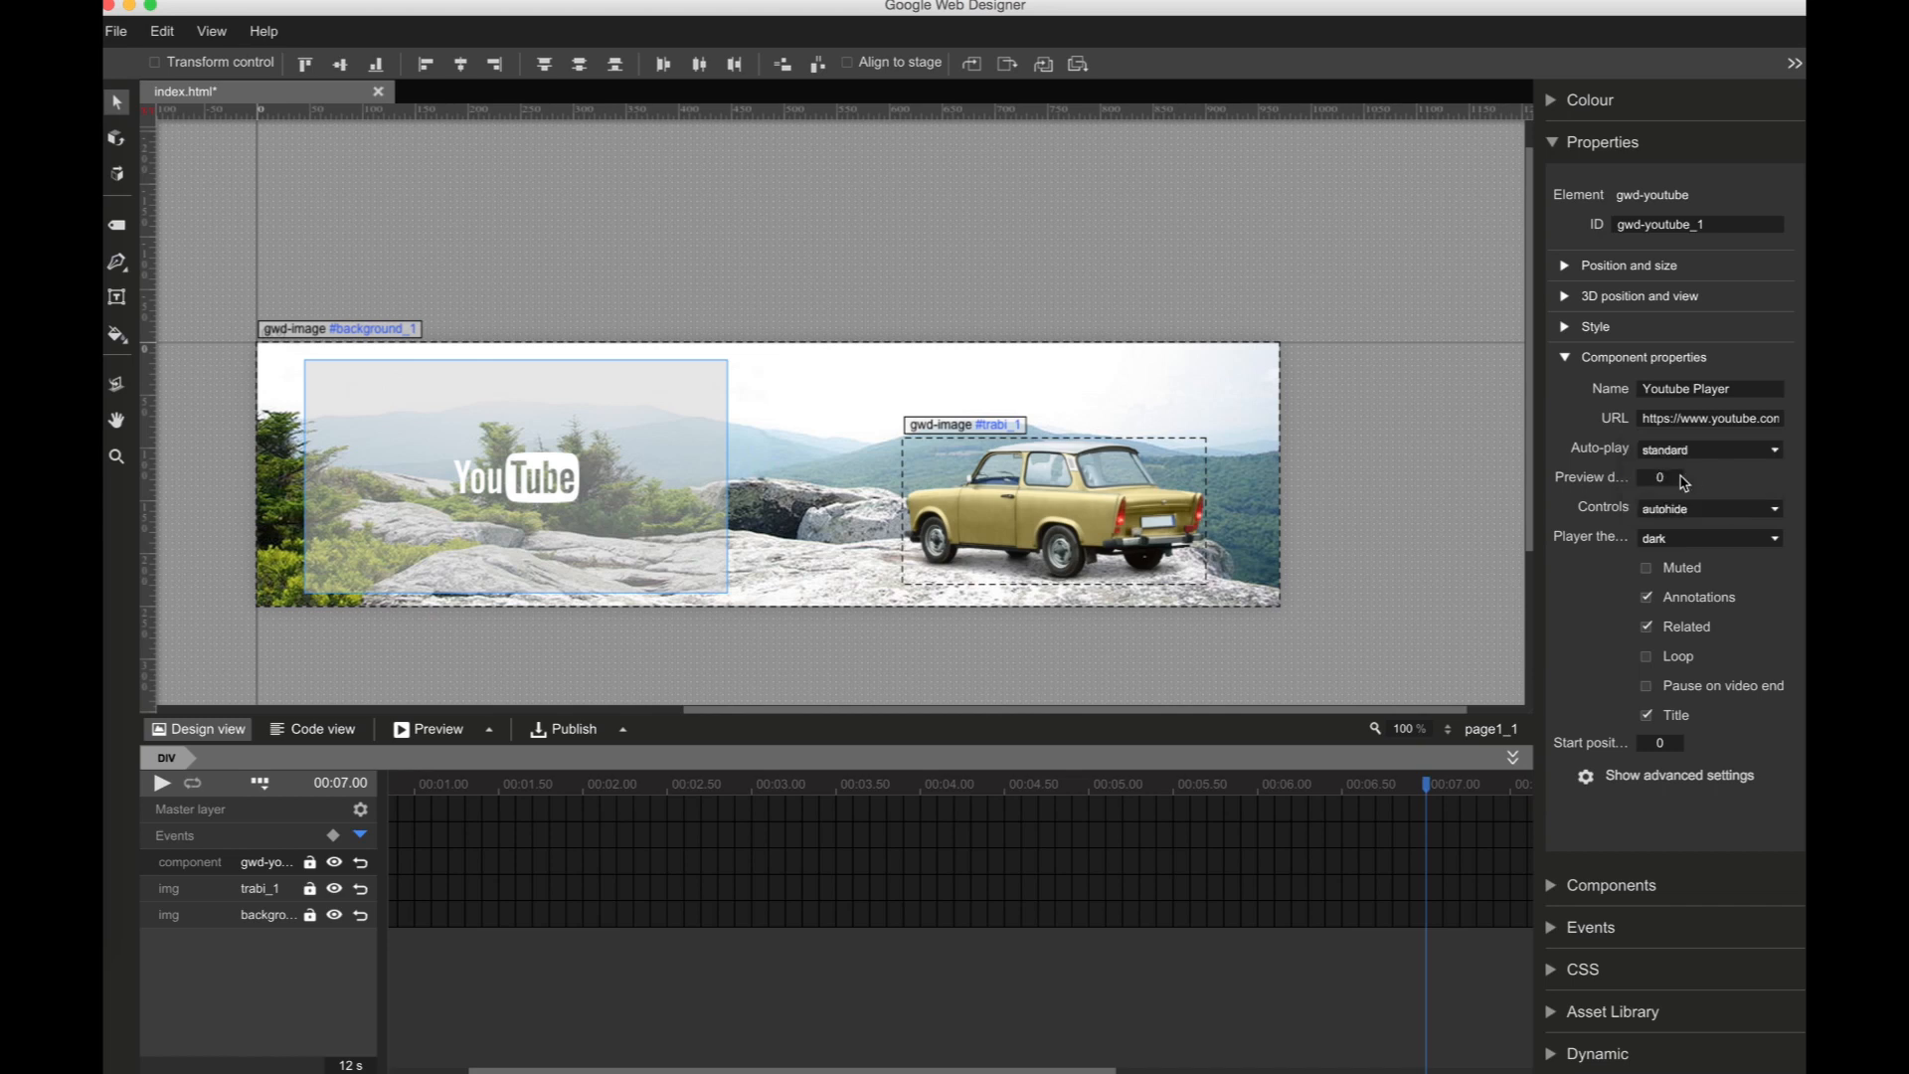
left_click(1676, 479)
type("30")
left_click(1695, 510)
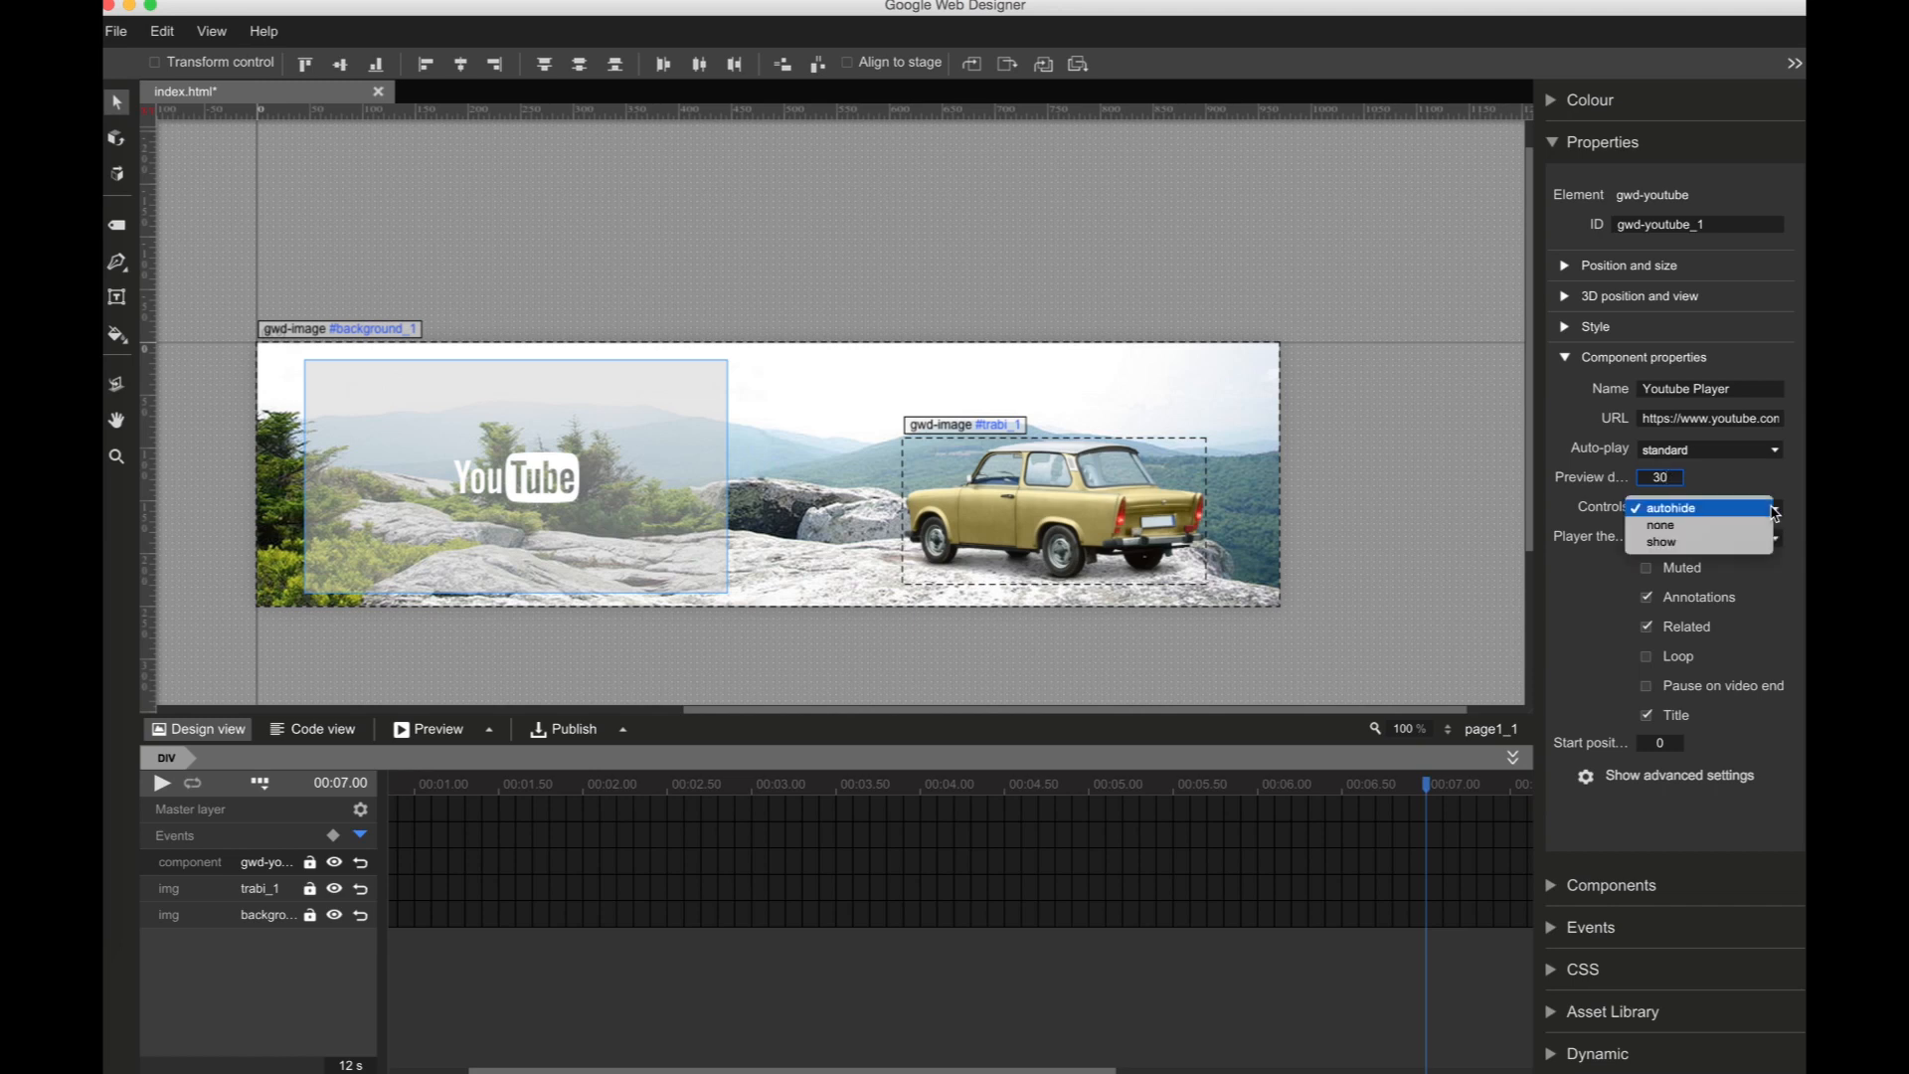
left_click(1687, 526)
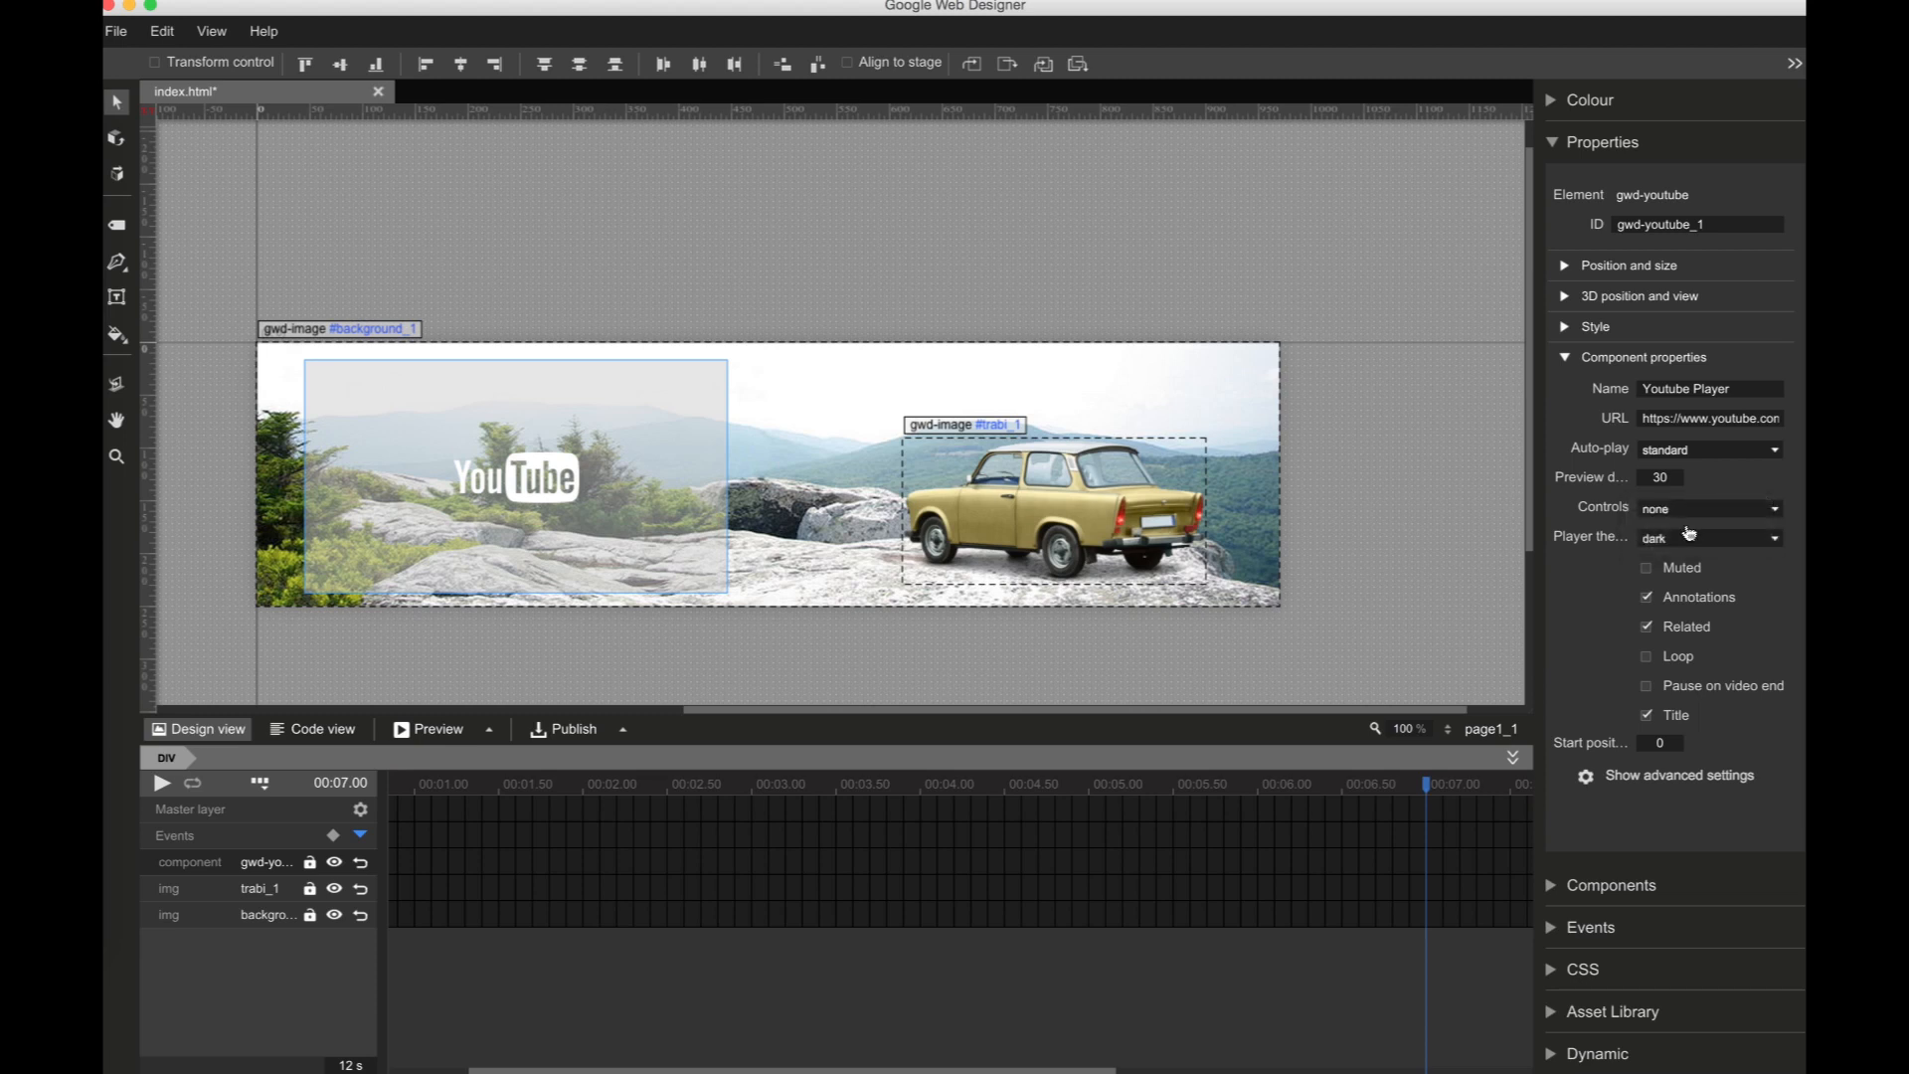
Step: Keep the YouTube player's theme dark, turn off annotations, related videos and title, and accept the advanced settings with fullscreen on desktop disabled
left_click(1779, 546)
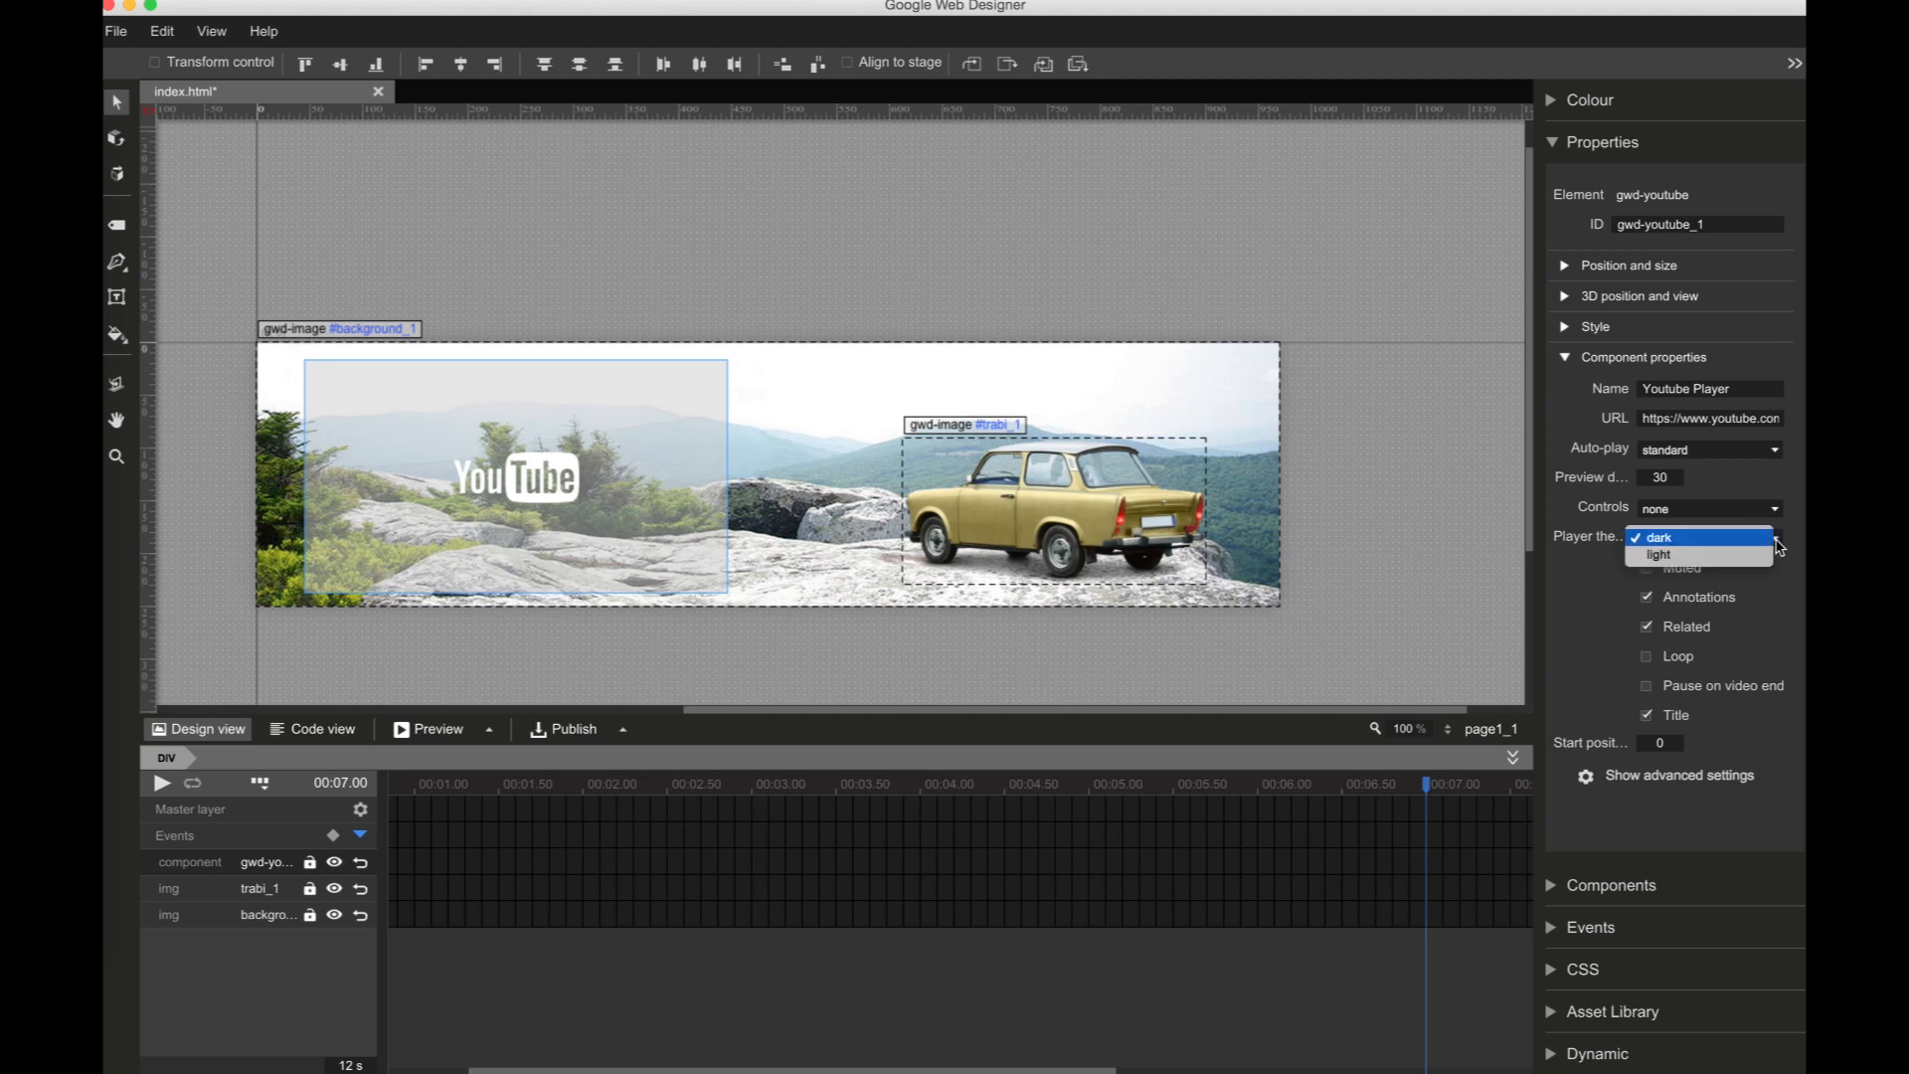
left_click(1769, 542)
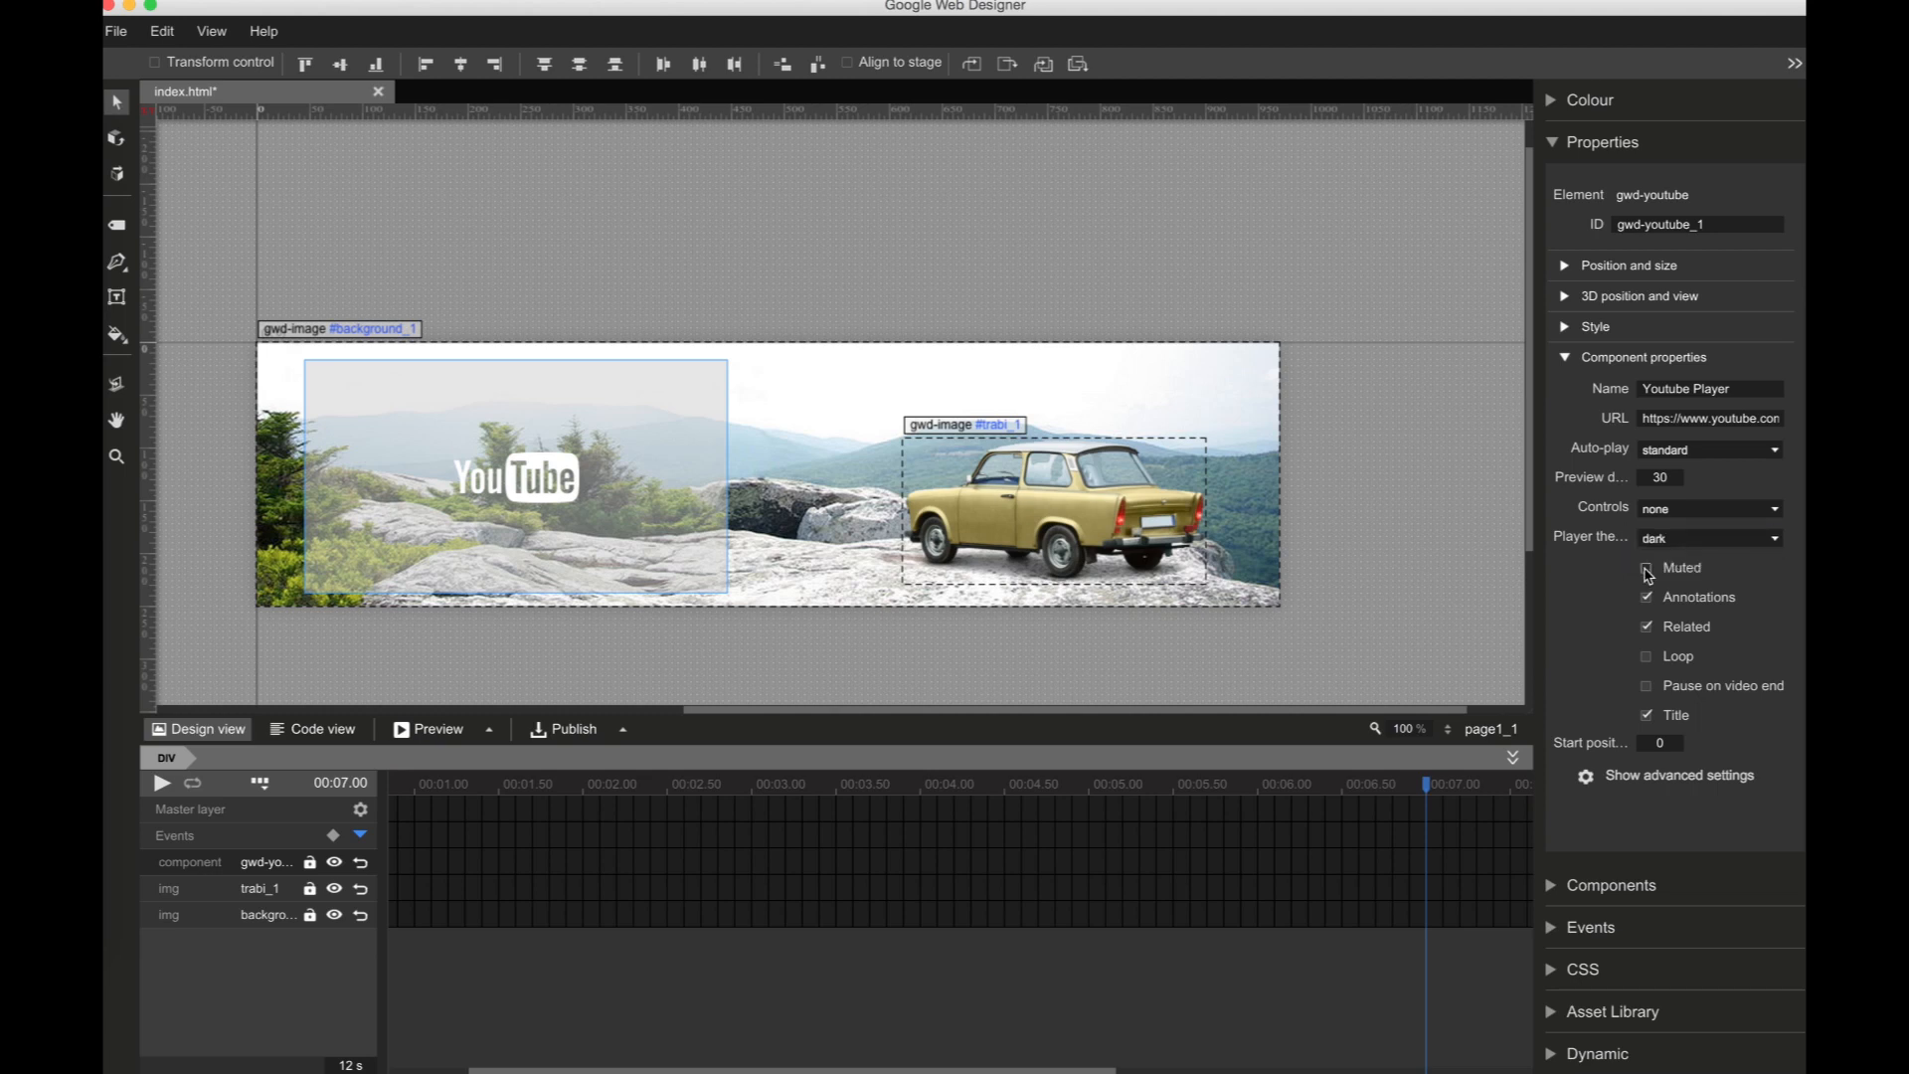
left_click(1647, 570)
left_click(1647, 598)
left_click(1648, 626)
left_click(1623, 786)
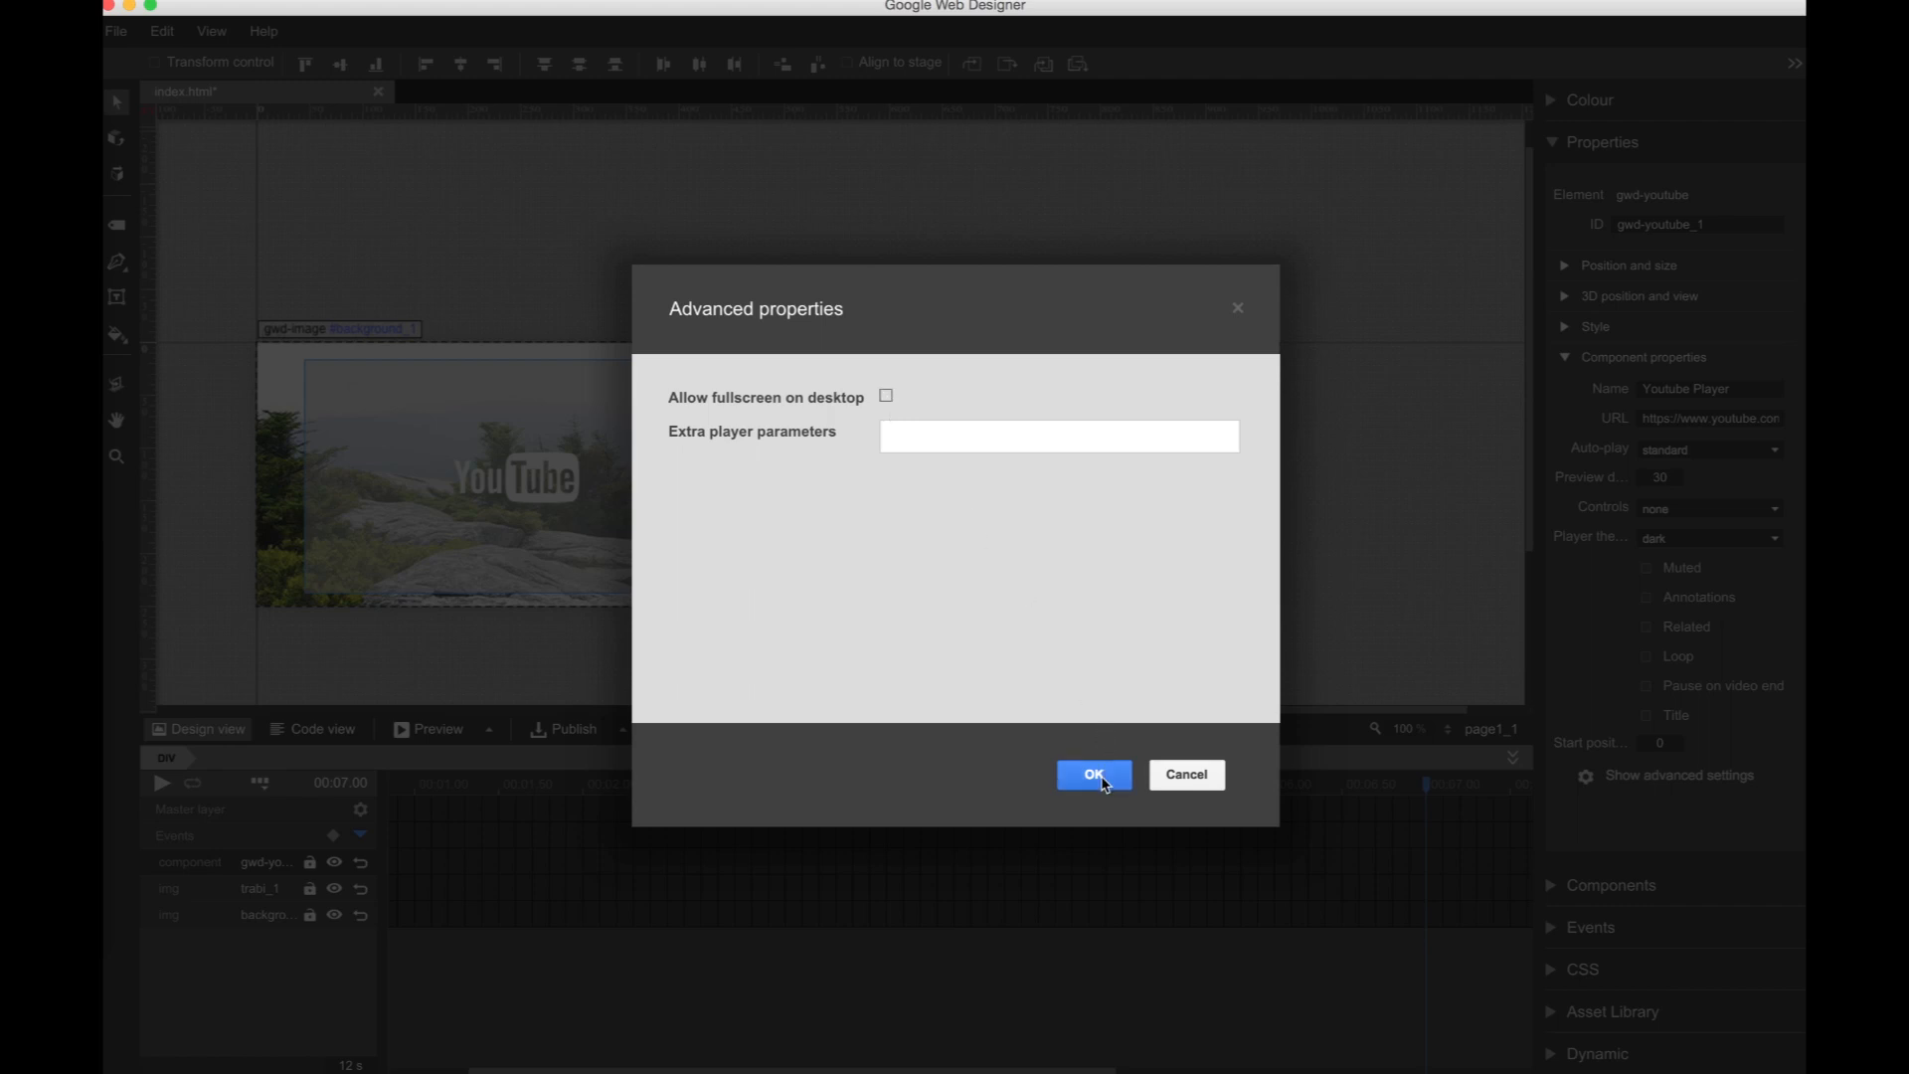
left_click(1095, 776)
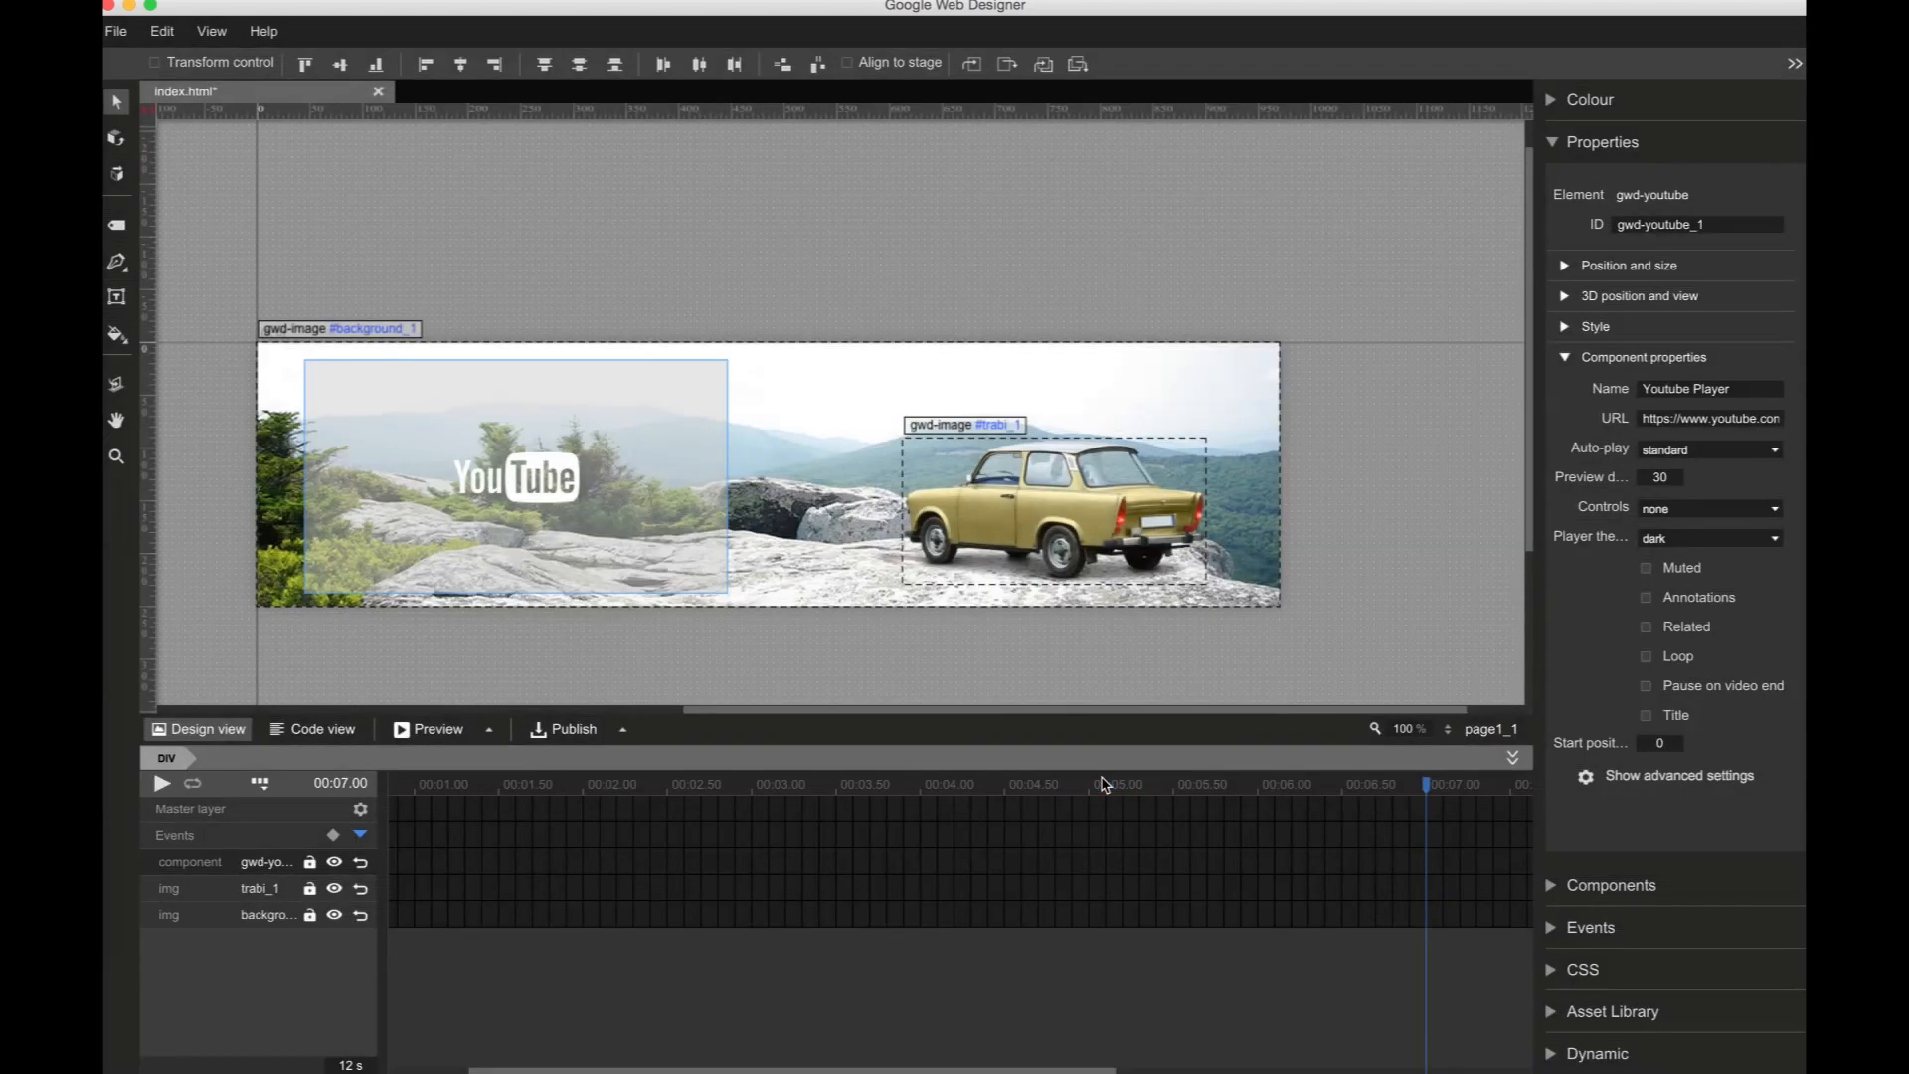
Step: Preview the banner in the browser, follow "Feel the experience" to the video page, and close the preview
left_click(439, 730)
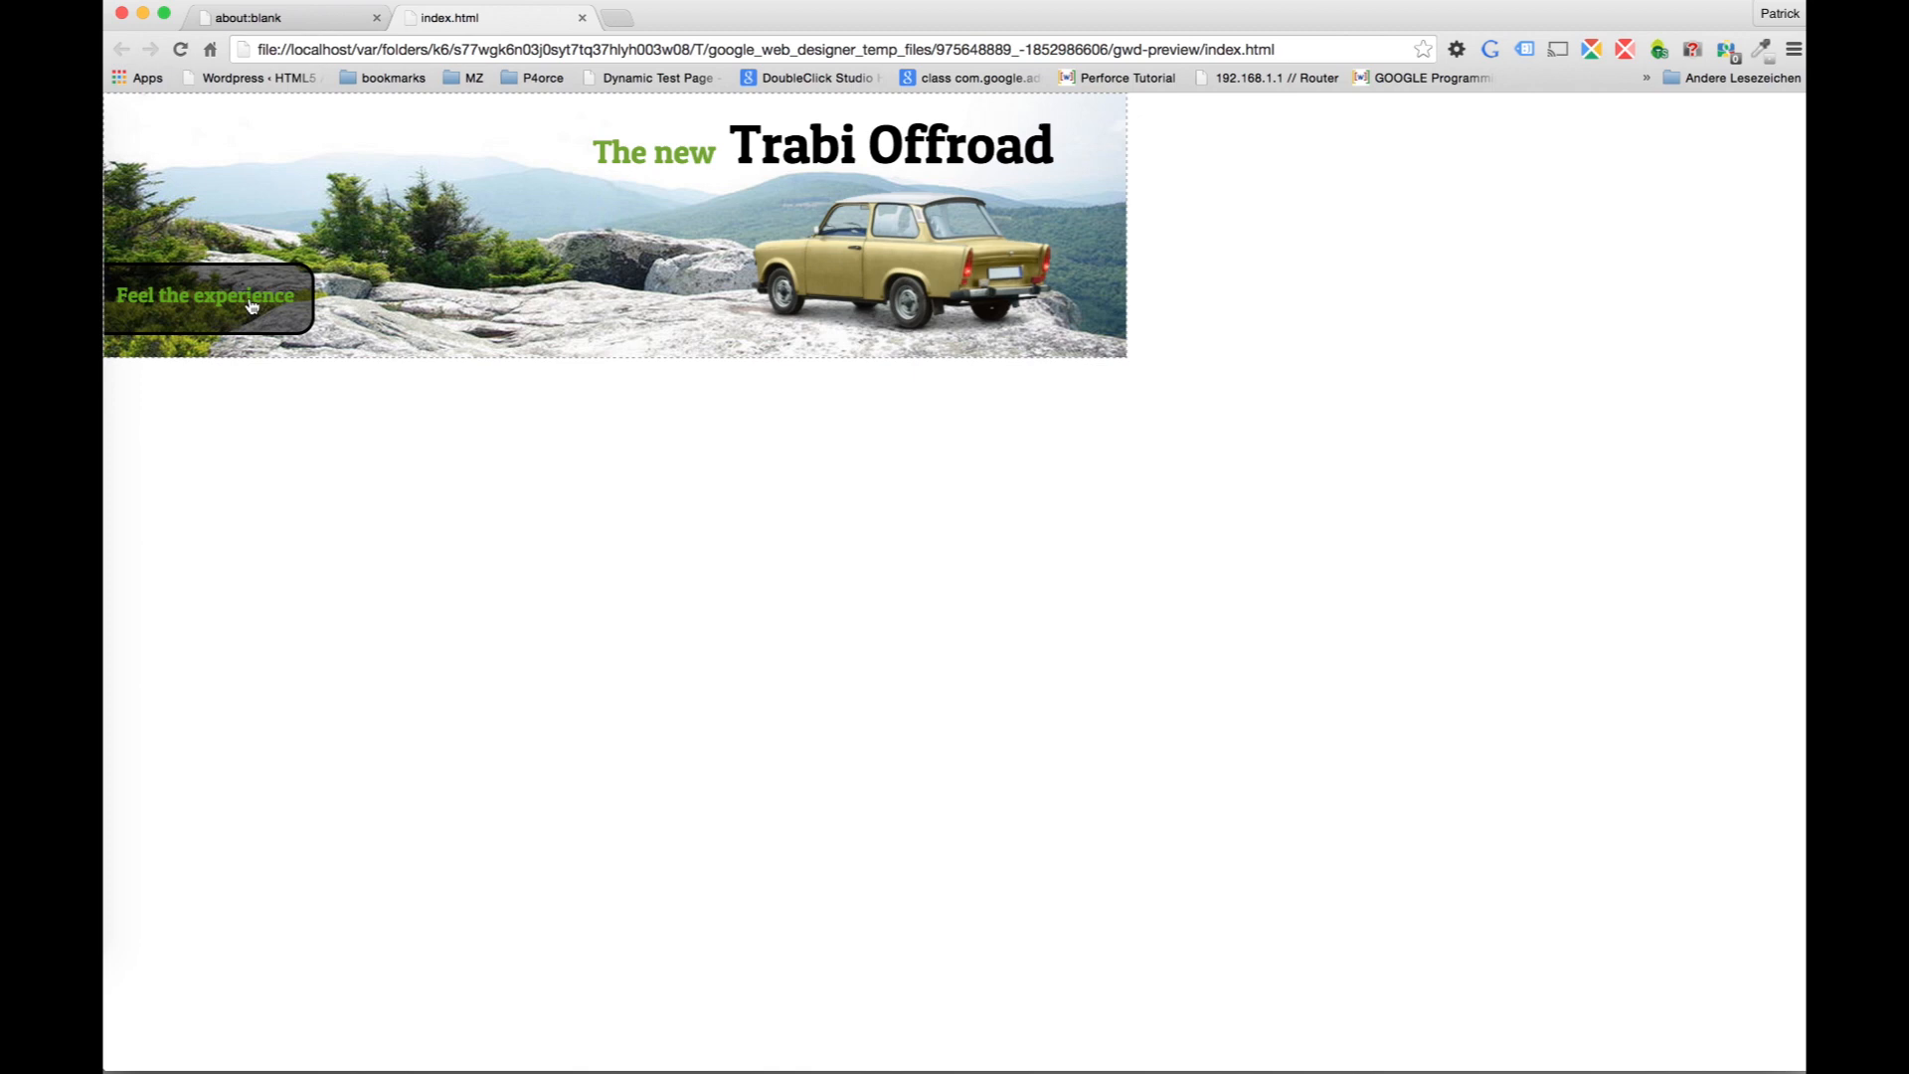
left_click(251, 307)
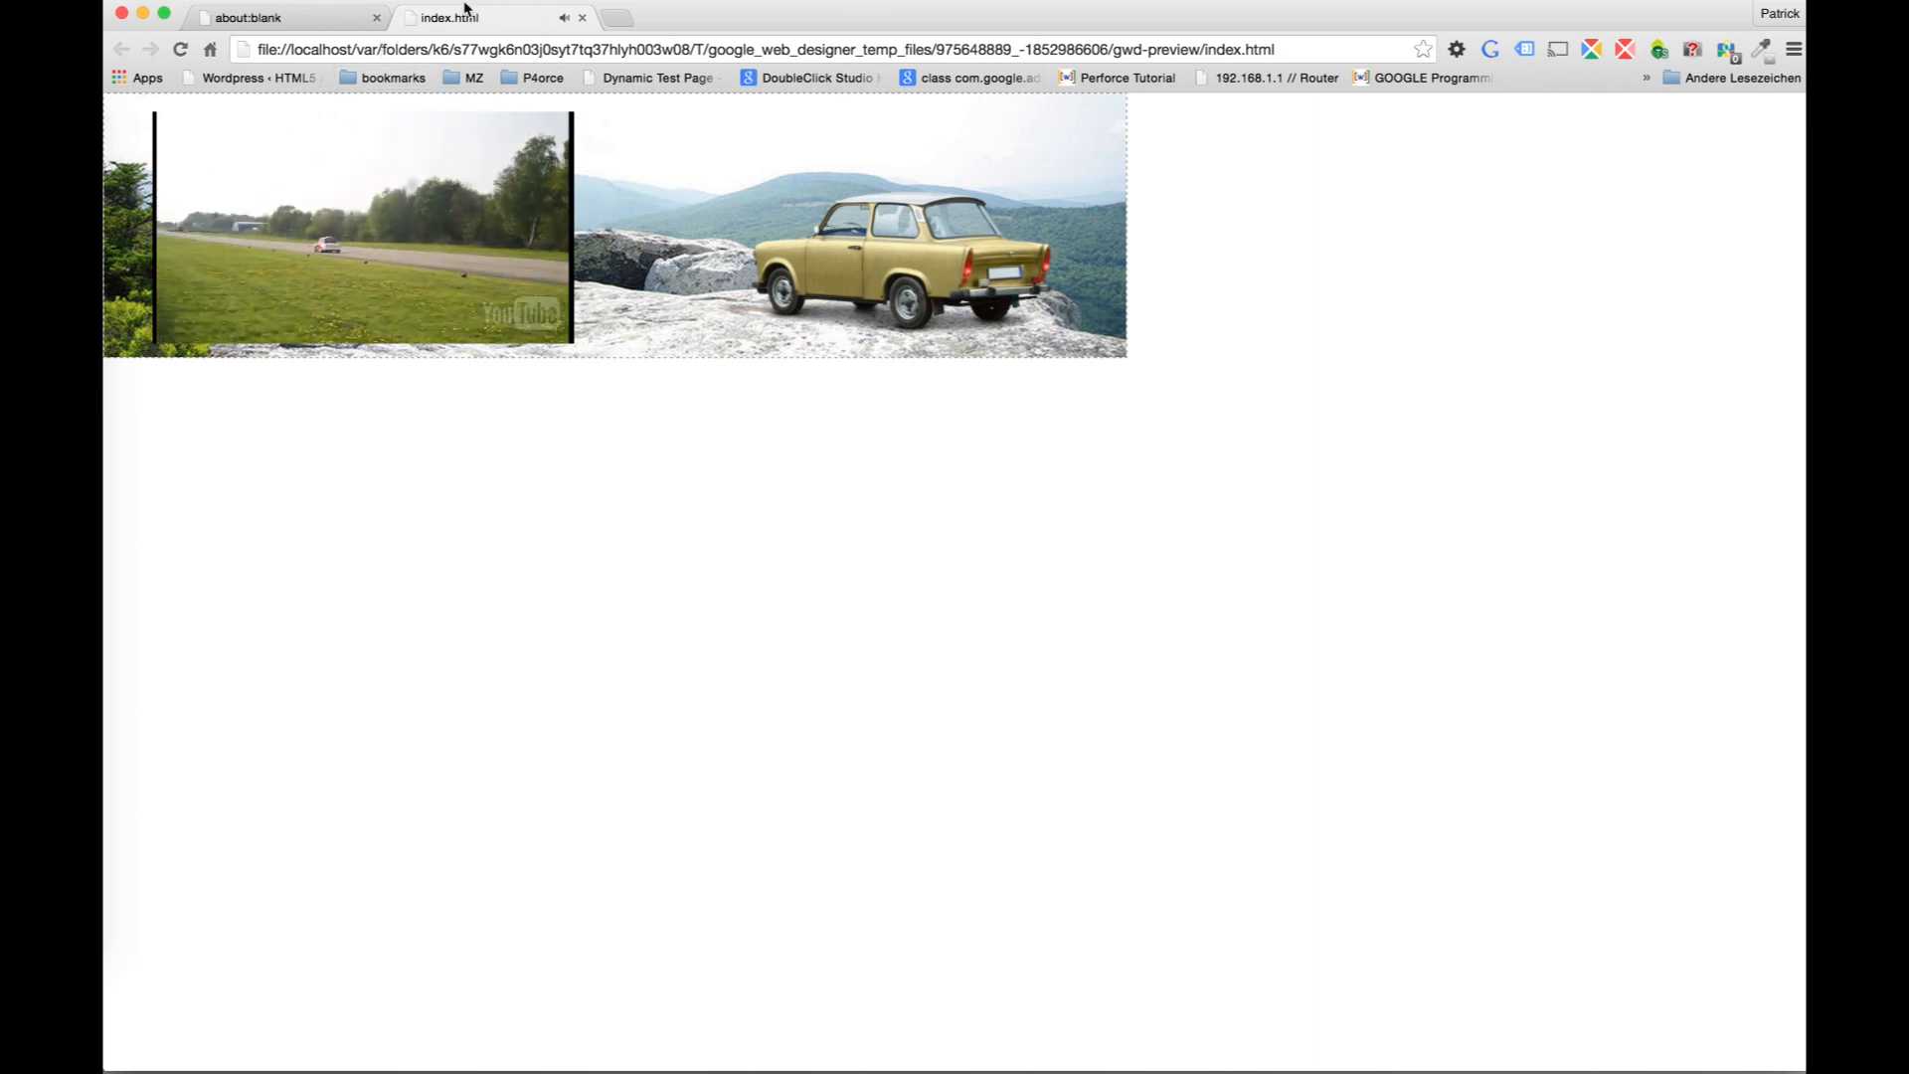
left_click(584, 19)
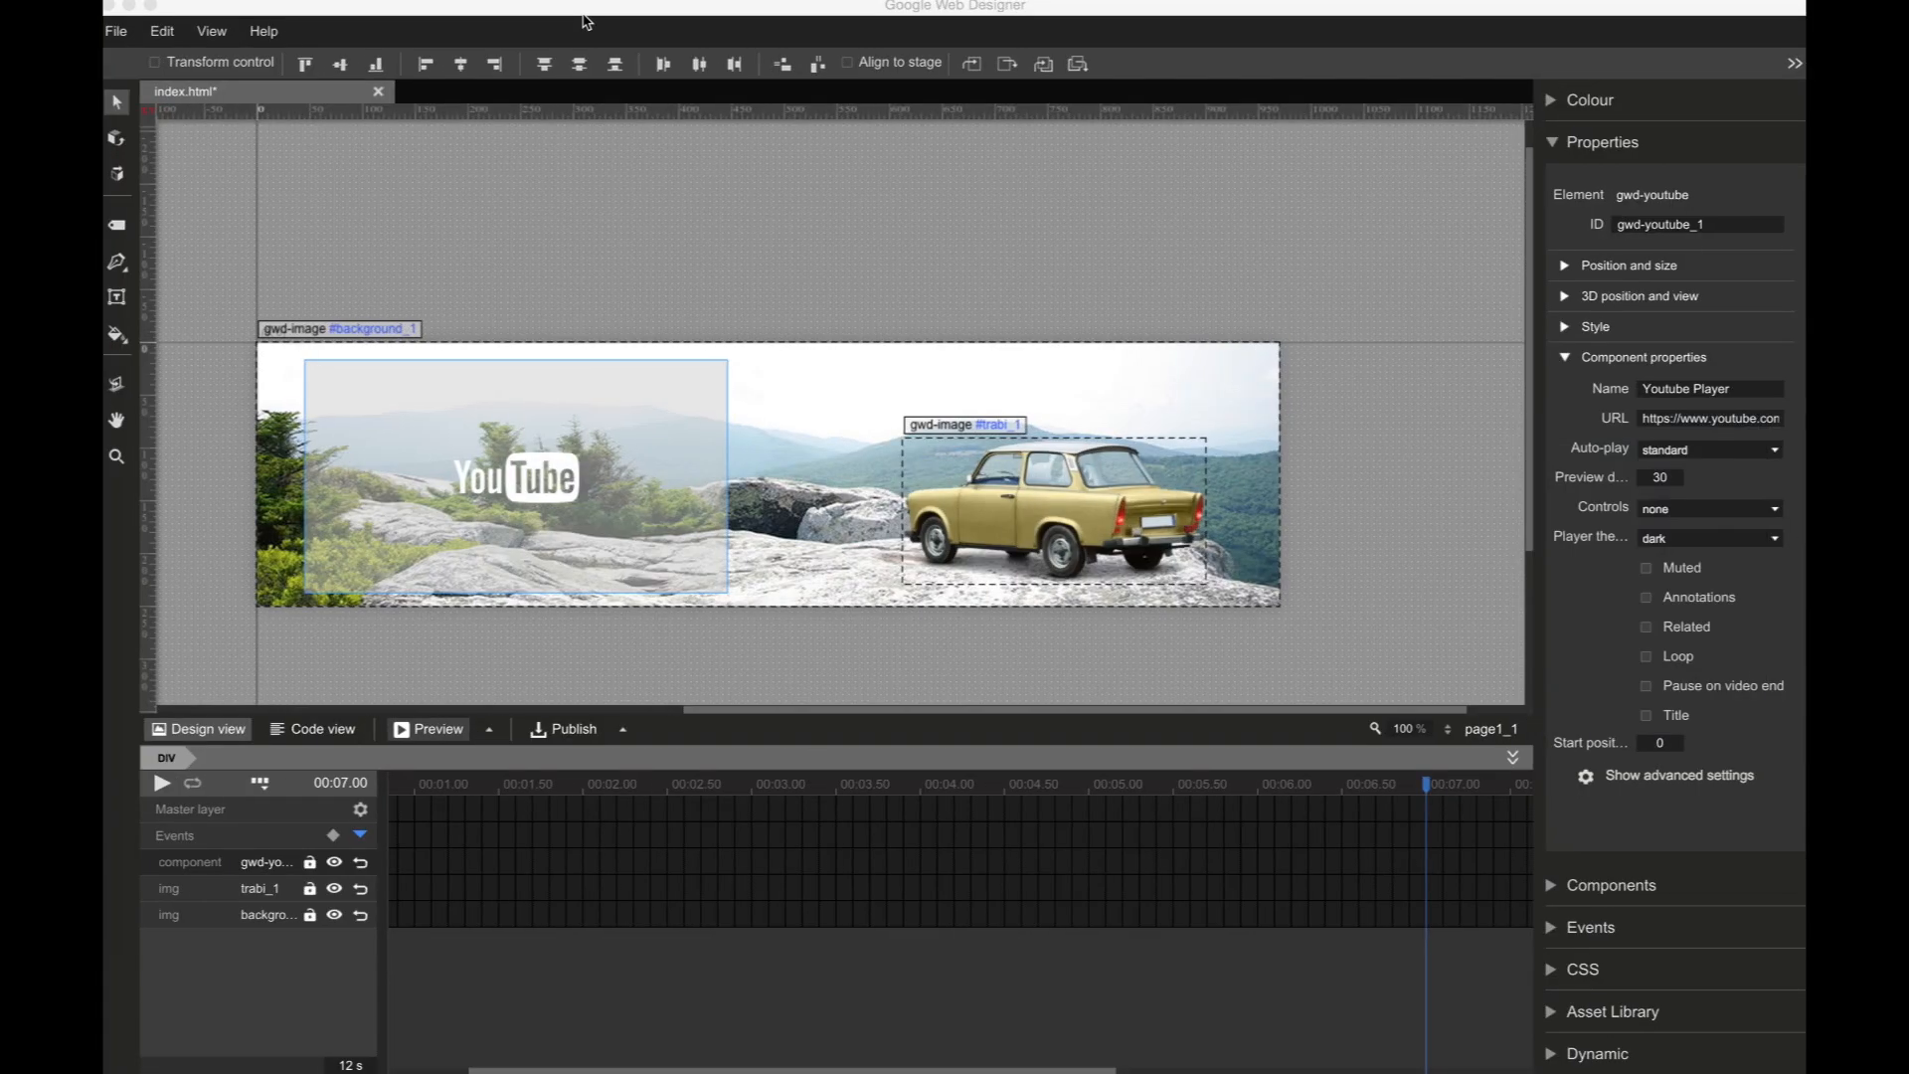
left_click(586, 21)
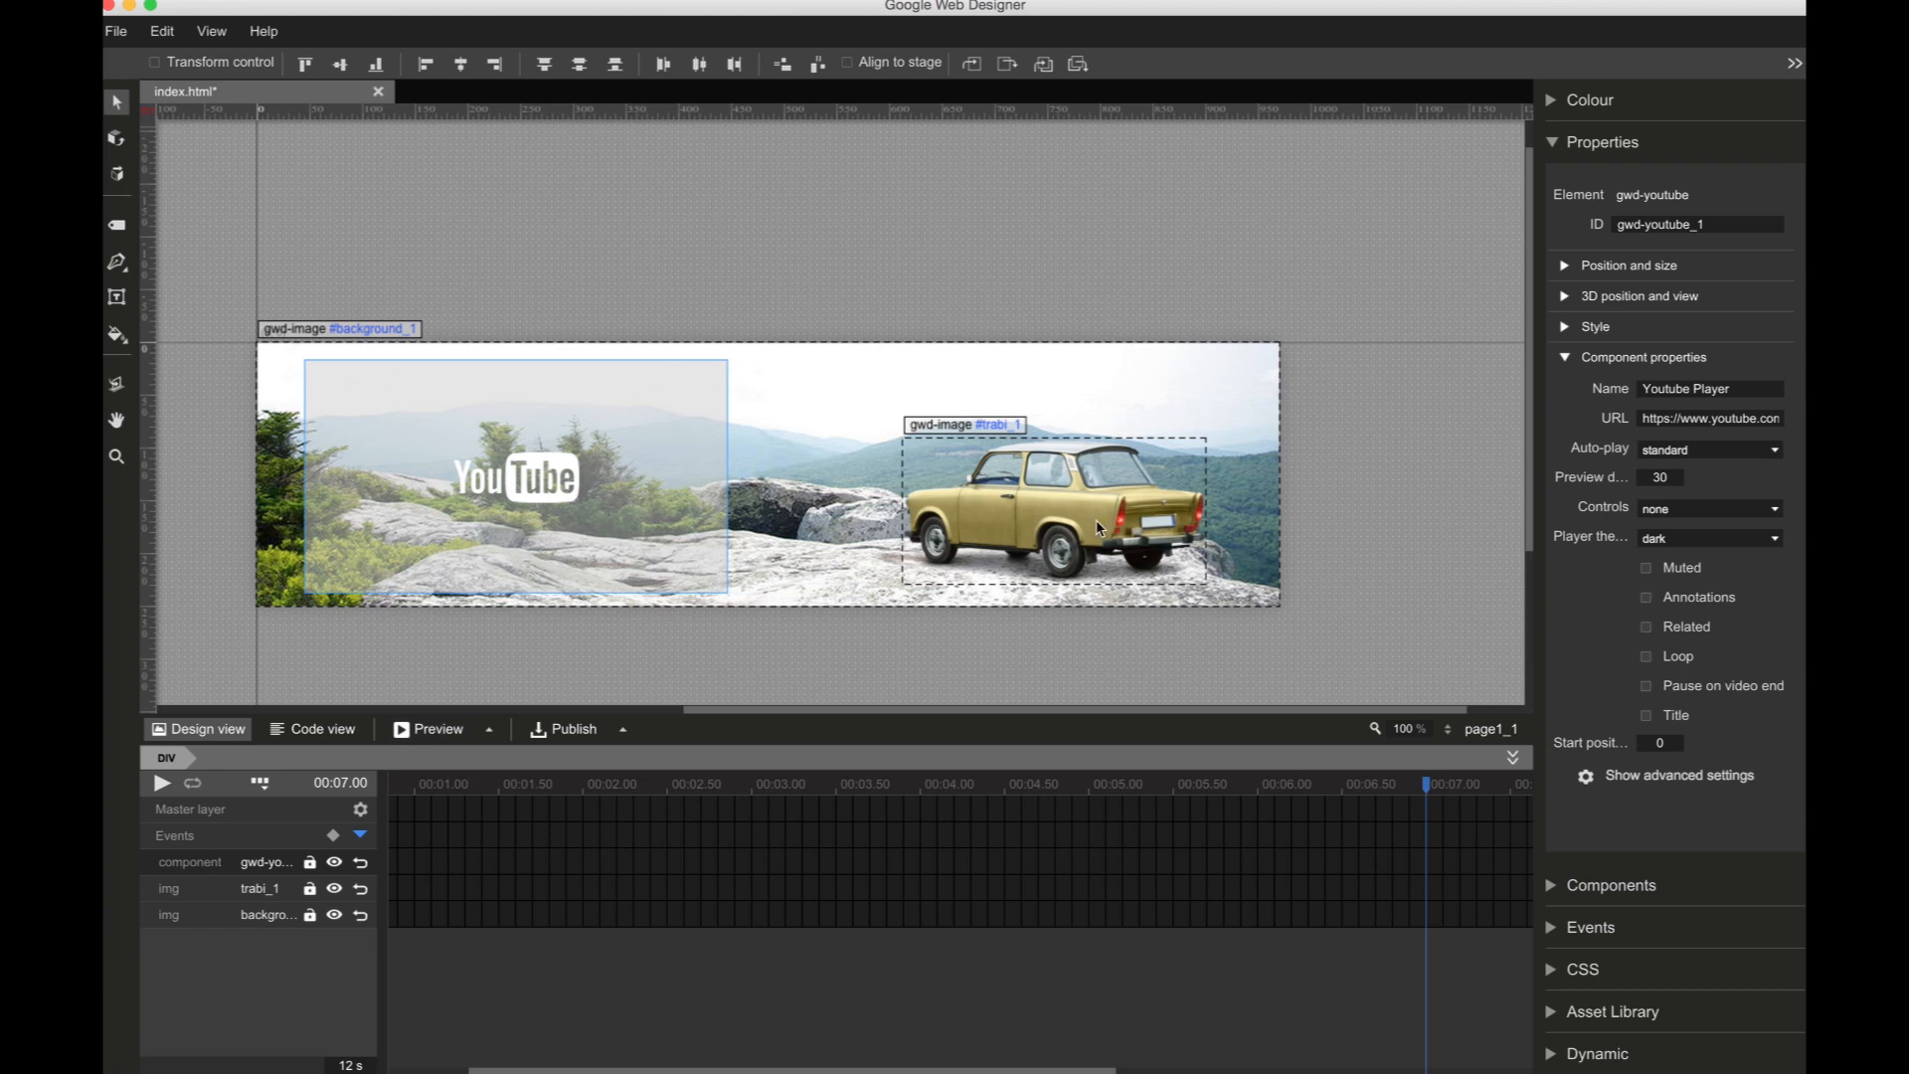
Step: Go back to page1 and duplicate the "Feel the experience" button
left_click(1456, 735)
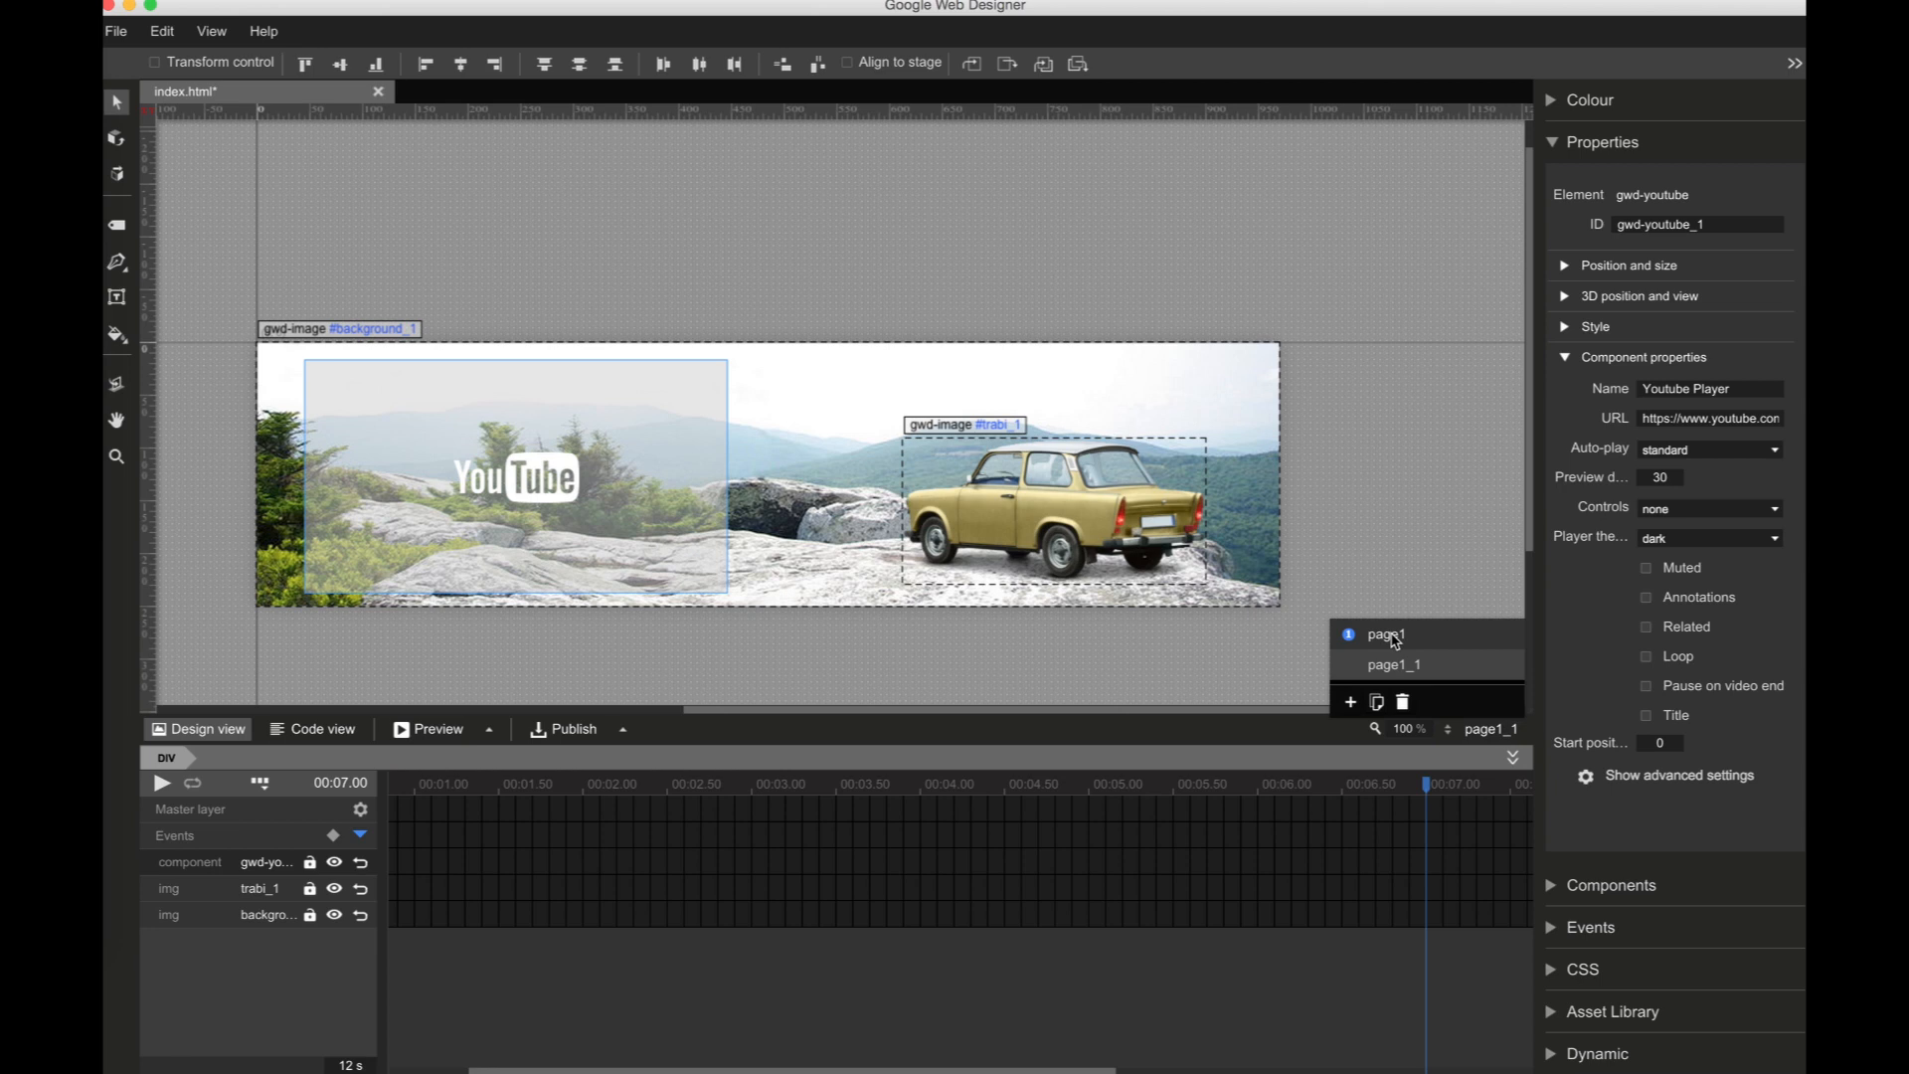
left_click(1390, 636)
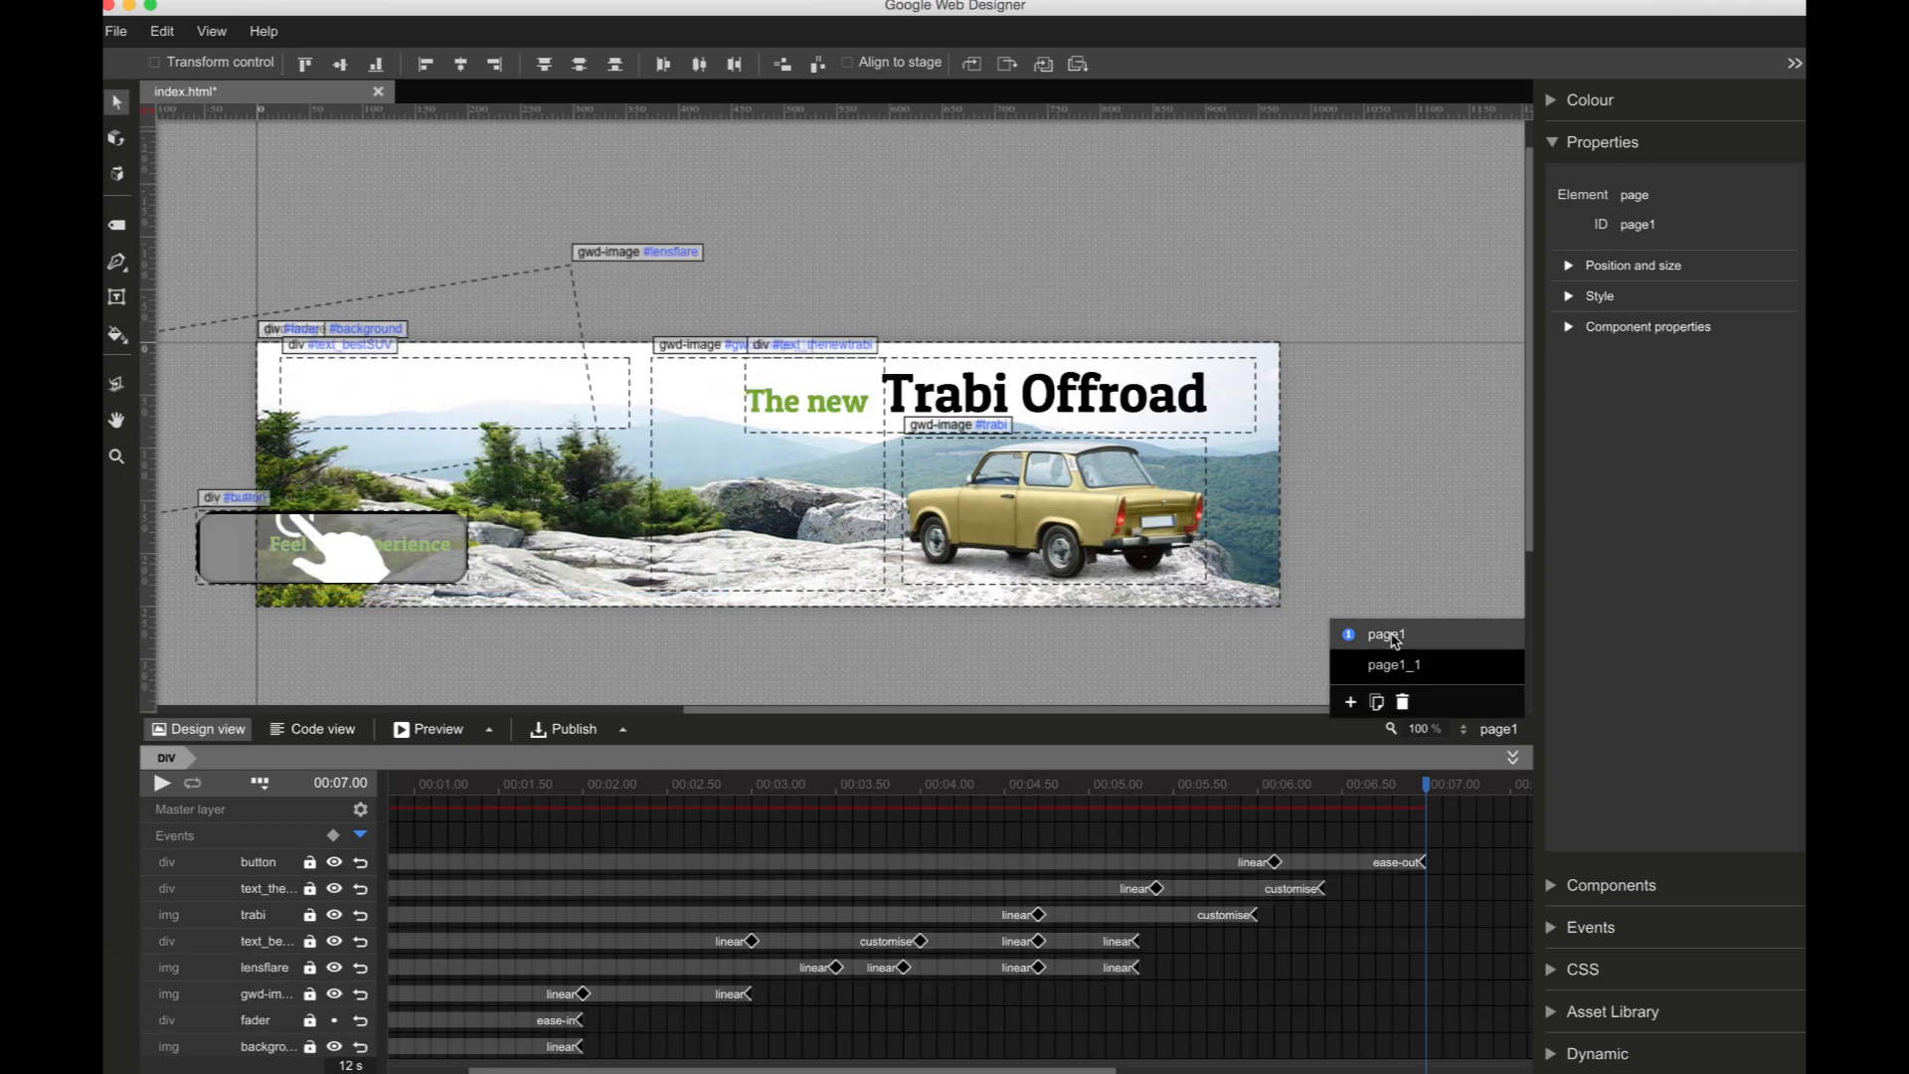
left_click(264, 198)
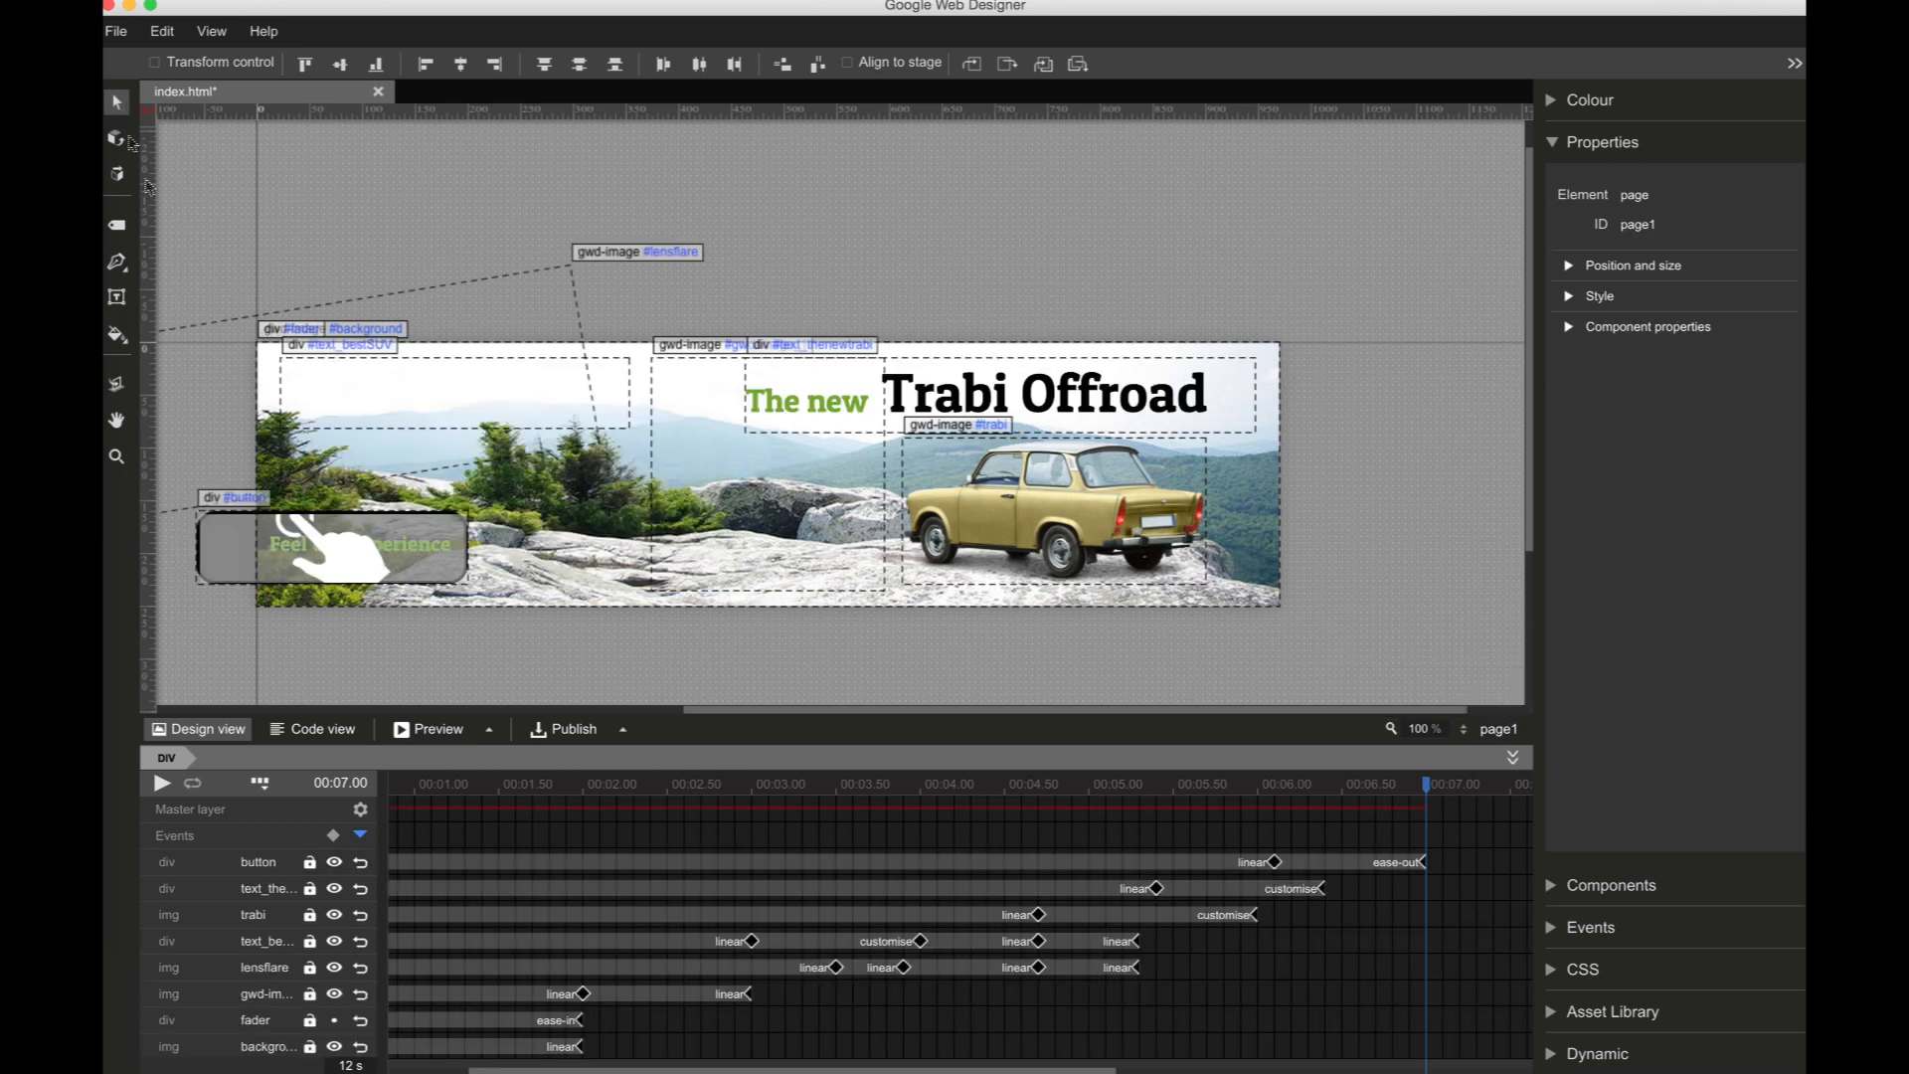
left_click(223, 550)
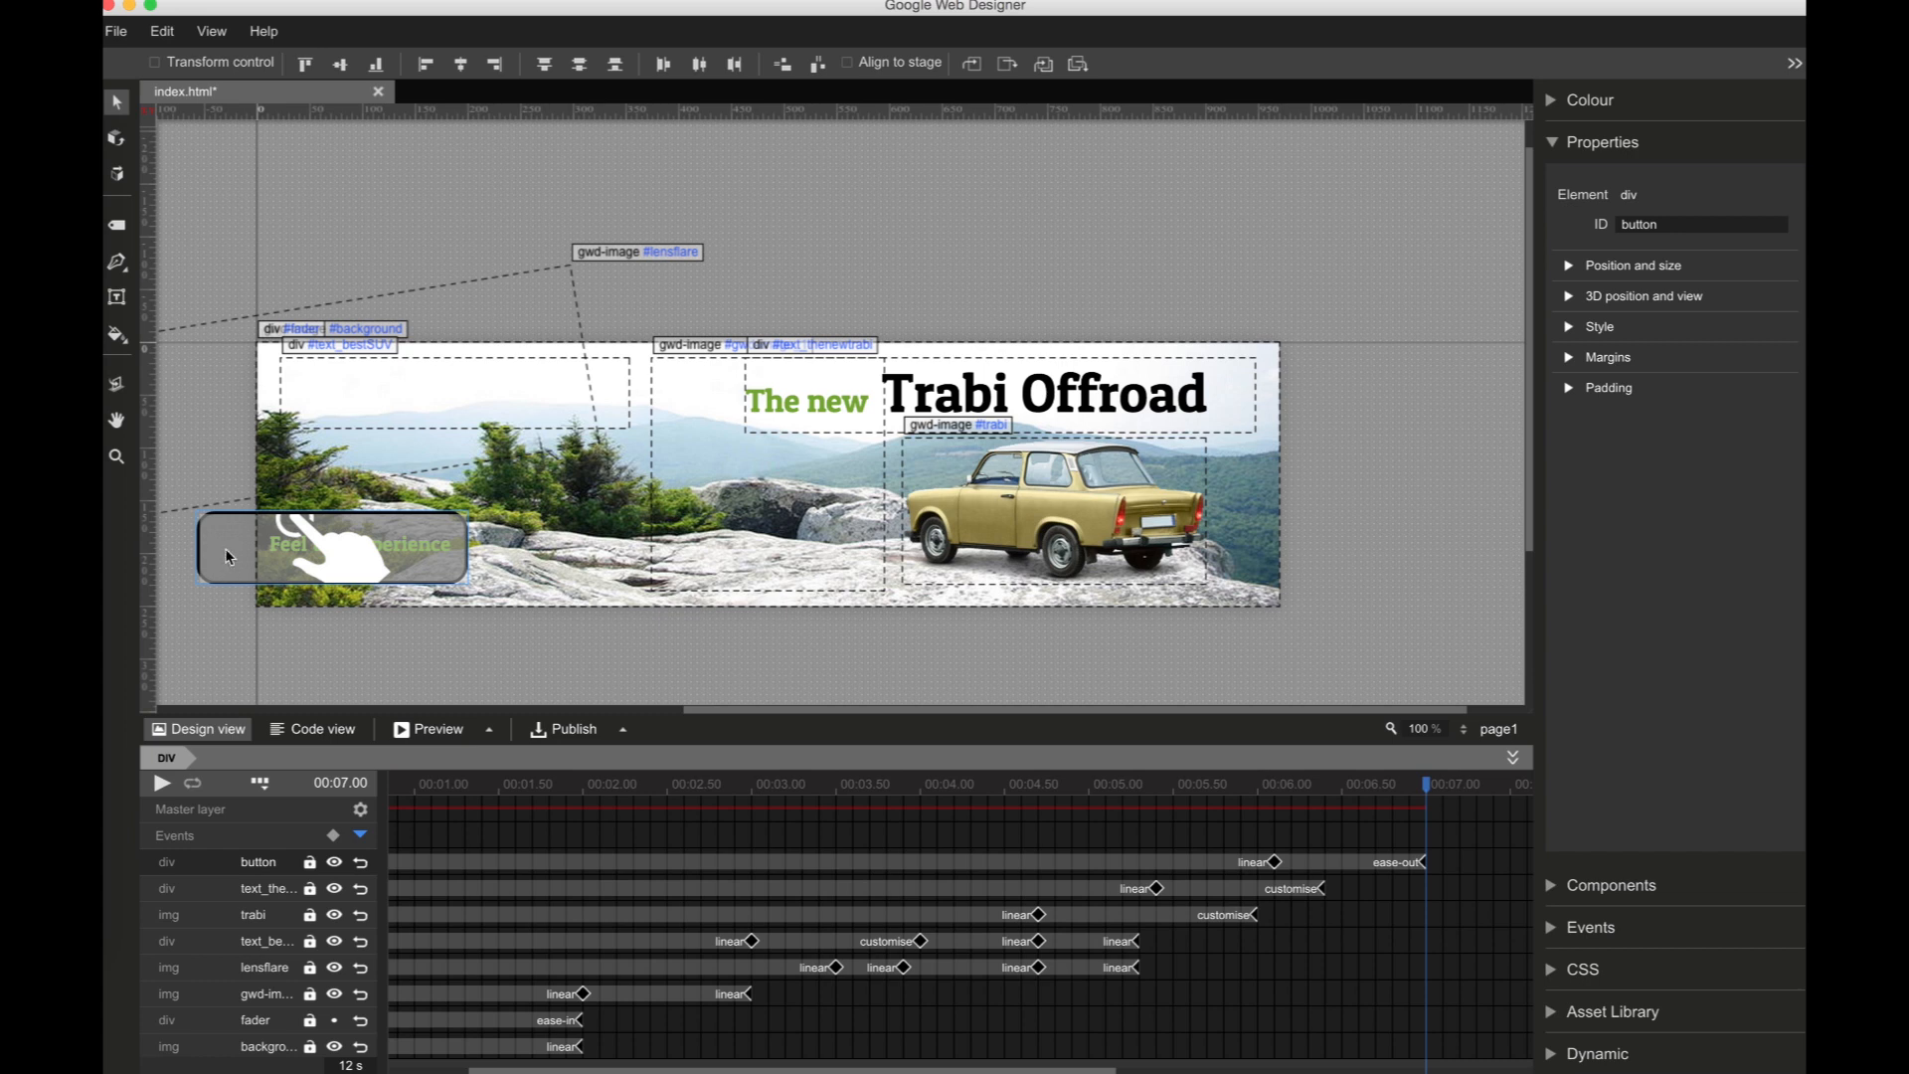
key("super+v")
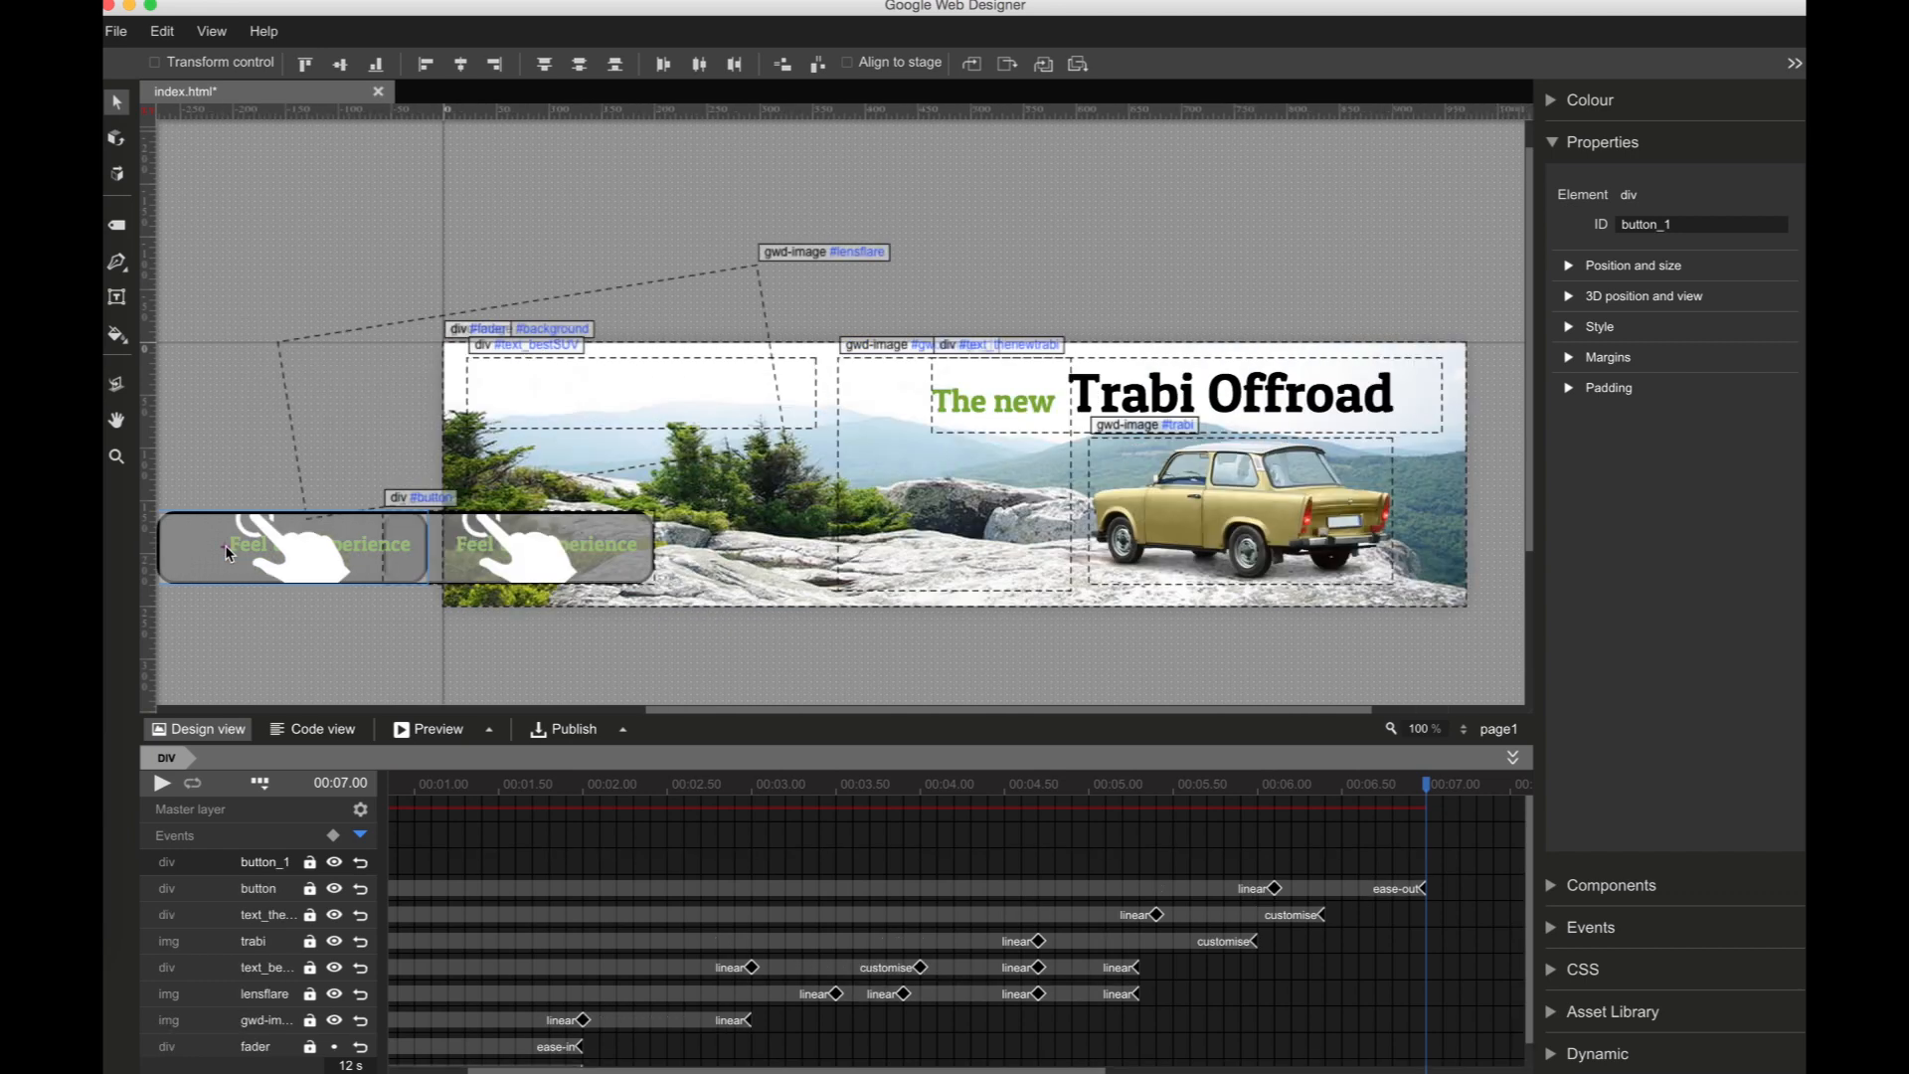
Step: Insert keyframes for the duplicated button at 00:06.10 and 00:07.00, matching the original button's keyframes
left_click(1278, 871)
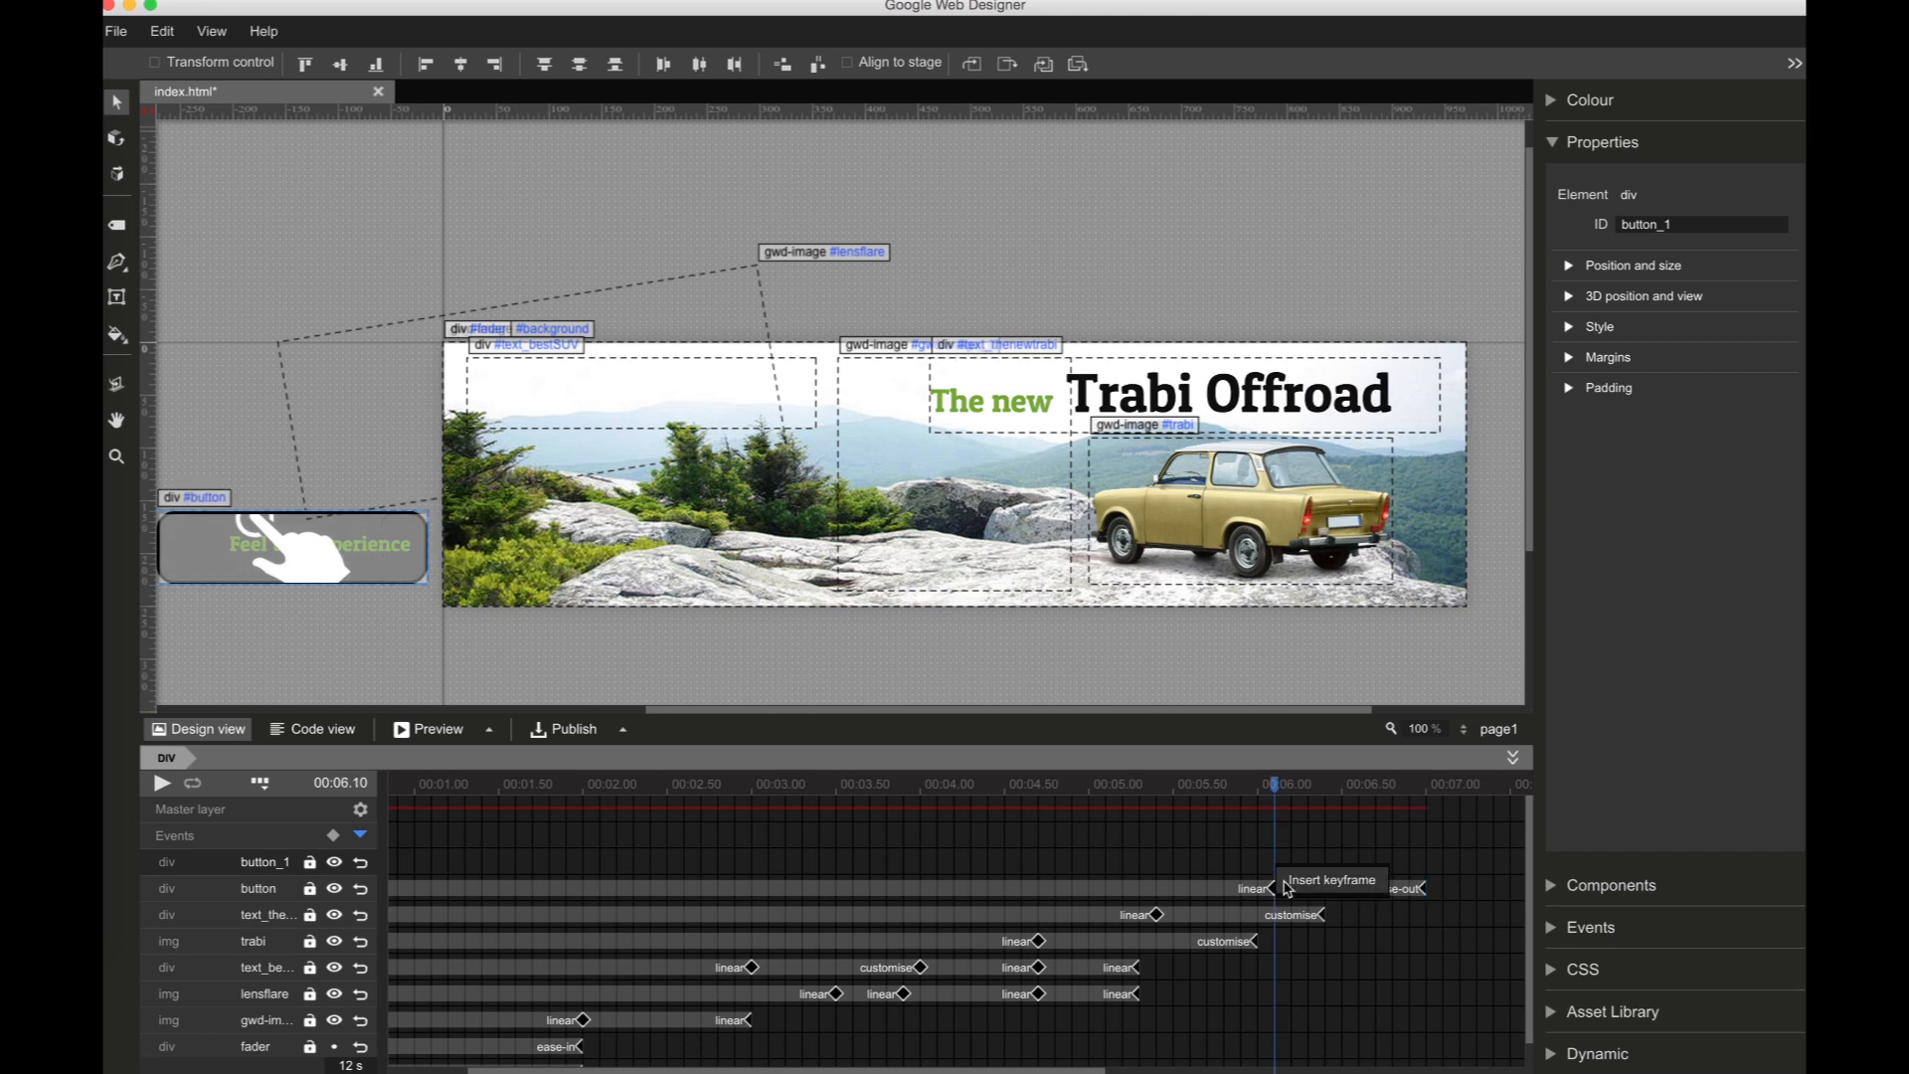
left_click(1285, 882)
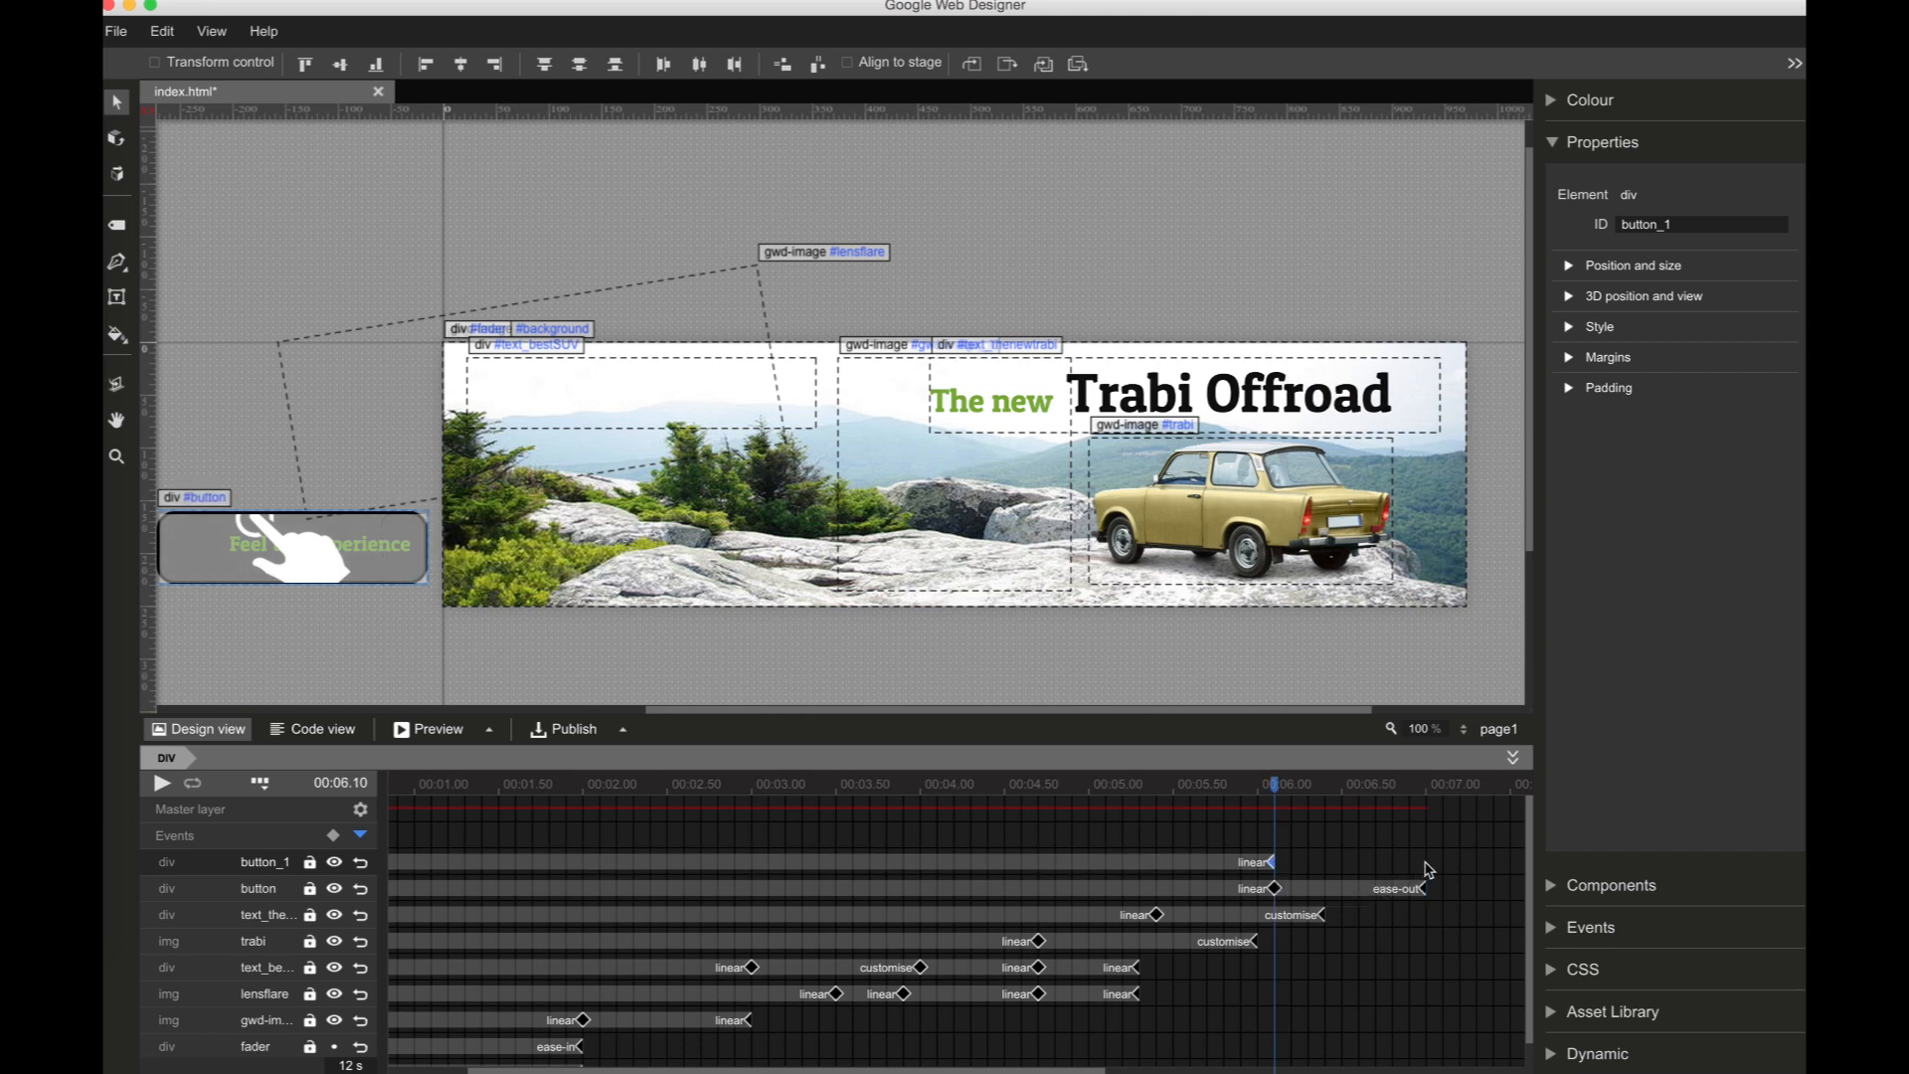
left_click(1428, 871)
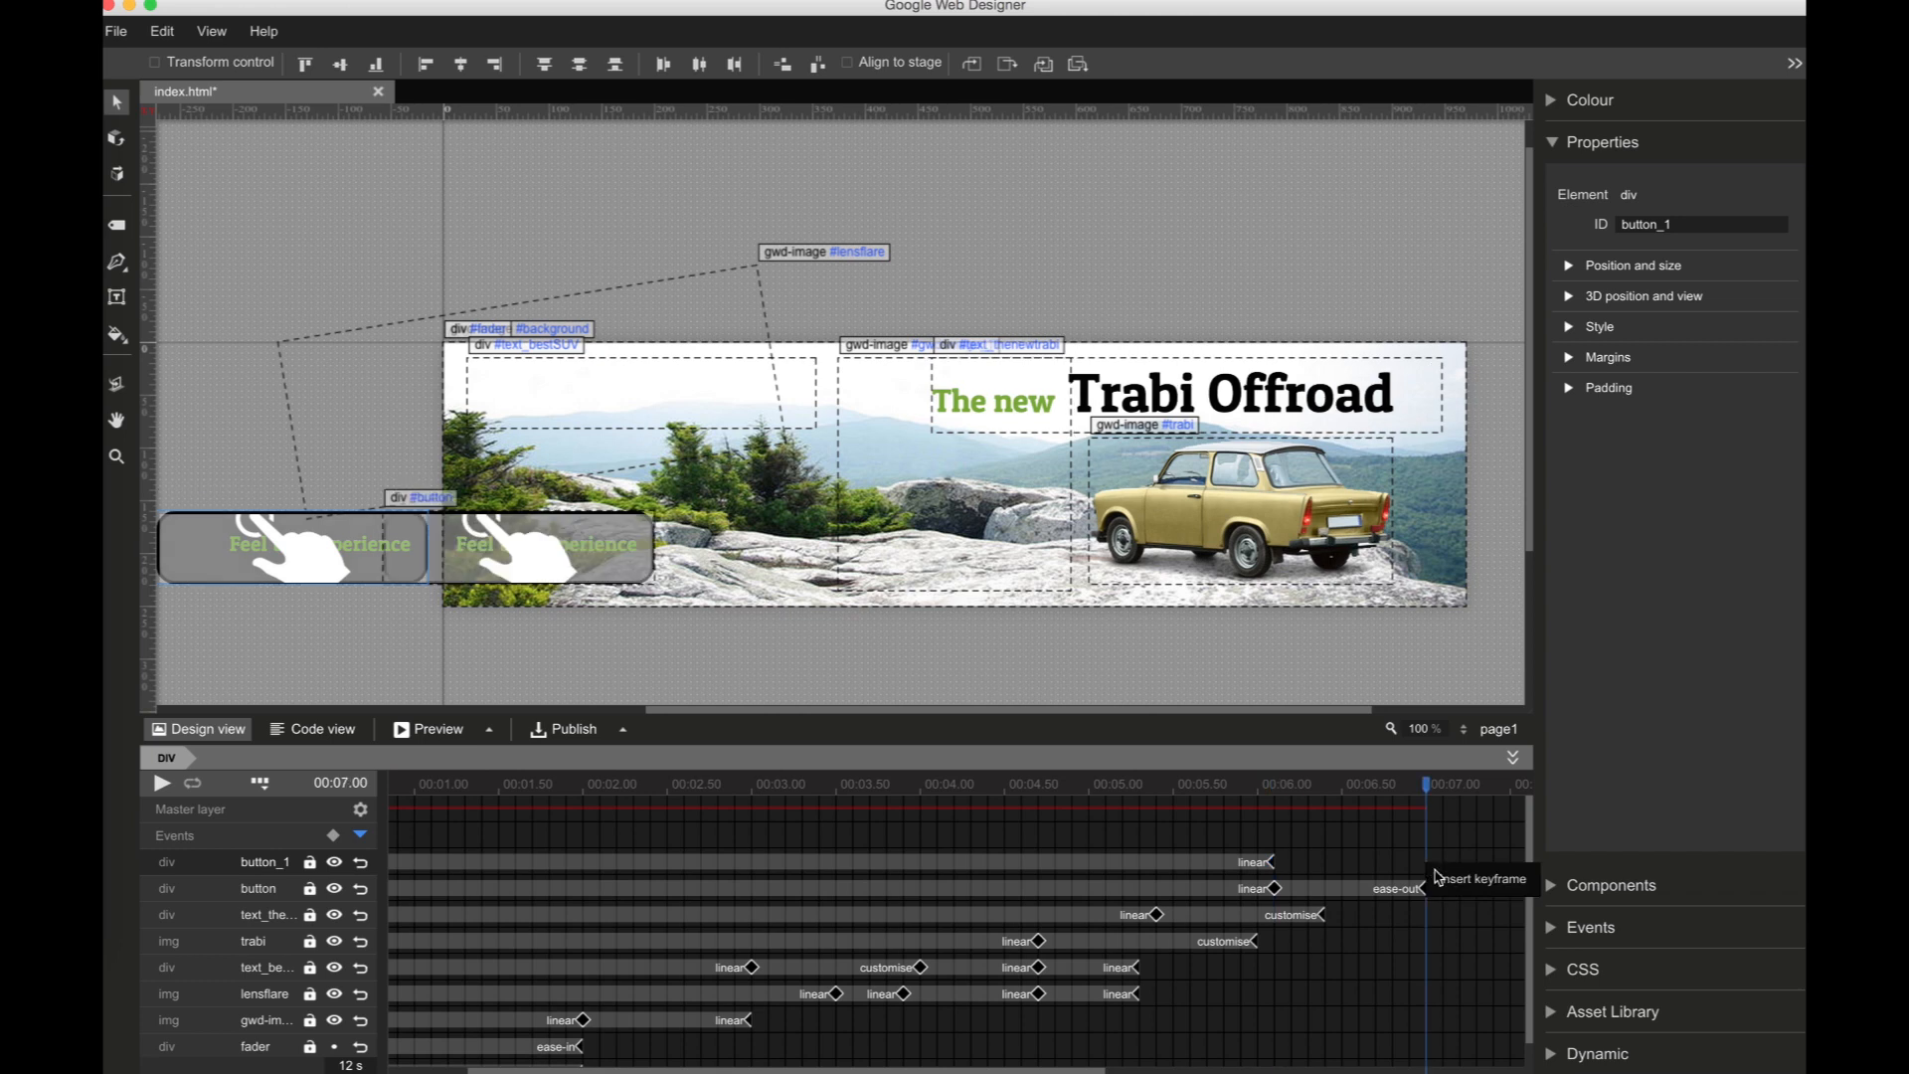
left_click(1446, 884)
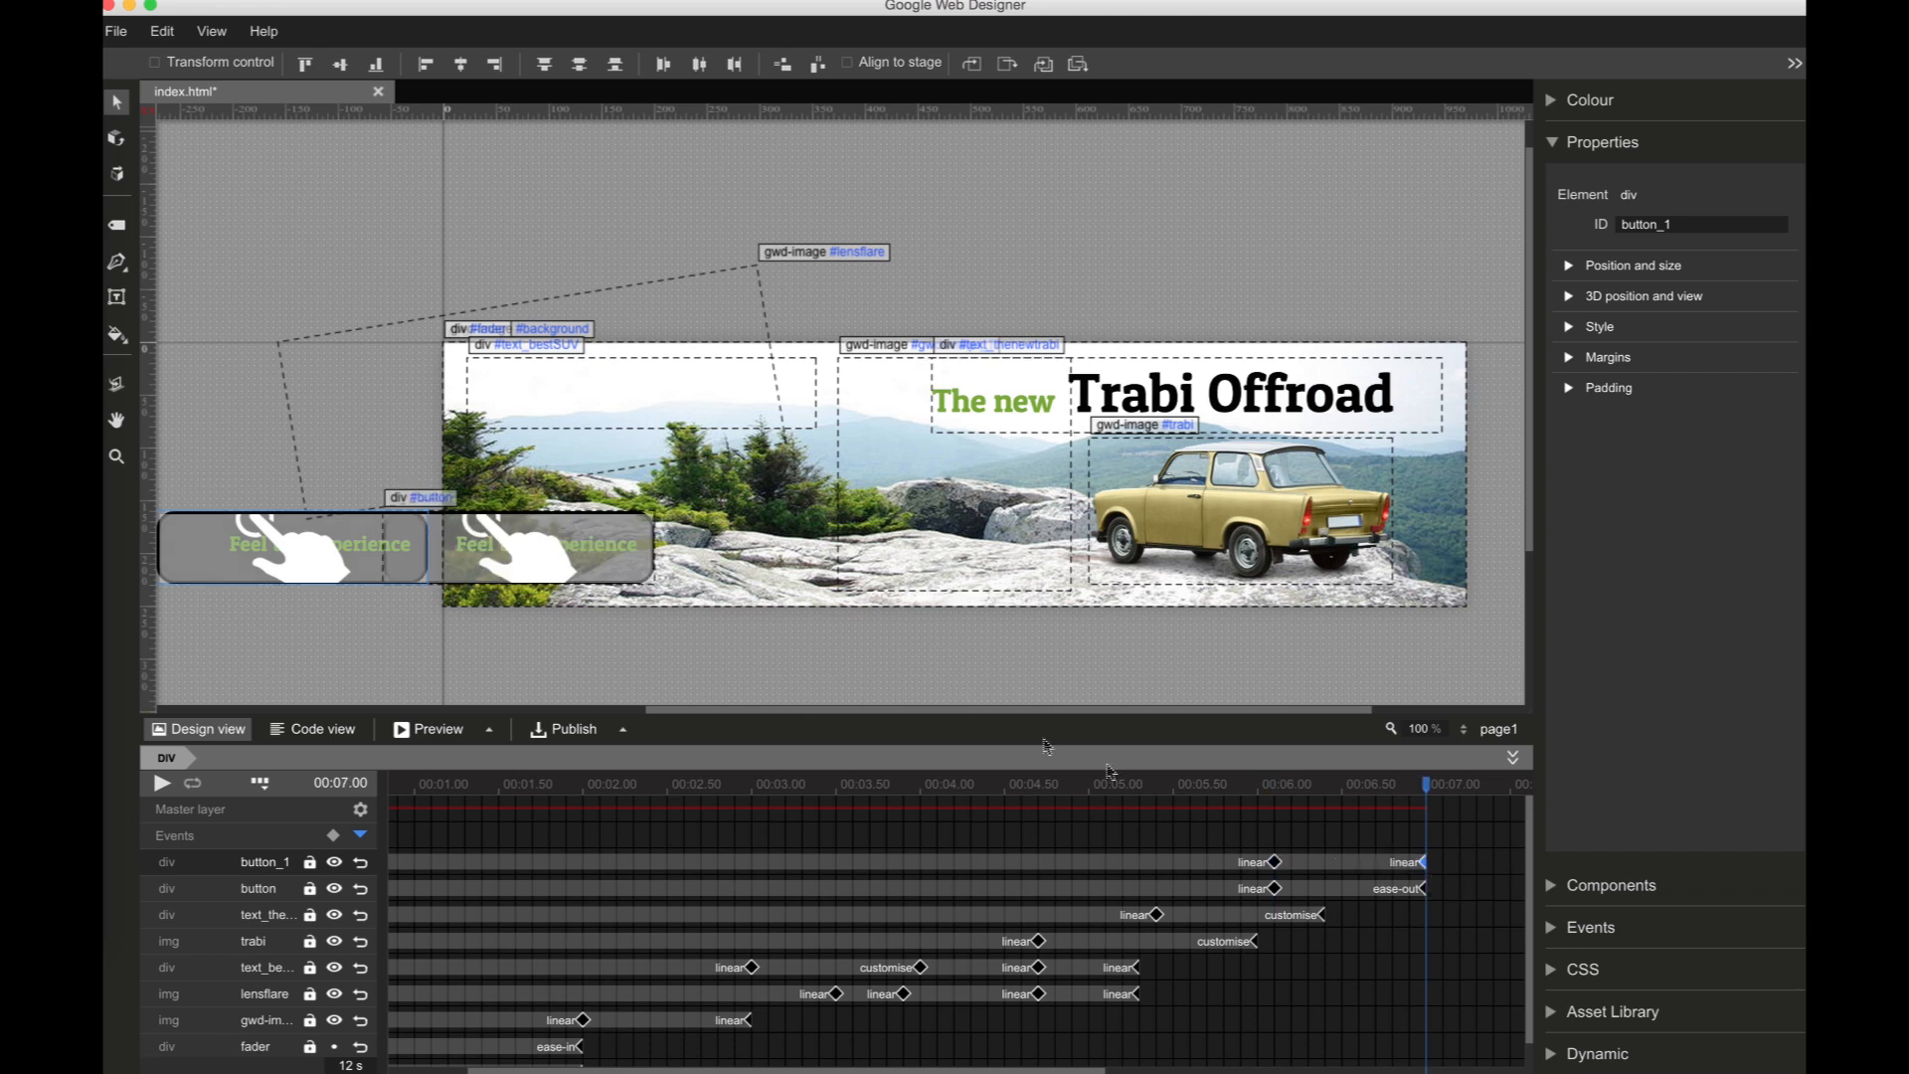
Step: At the 00:06.10 keyframe, set the duplicated button's 3D Y position to -86 px
left_click(1274, 862)
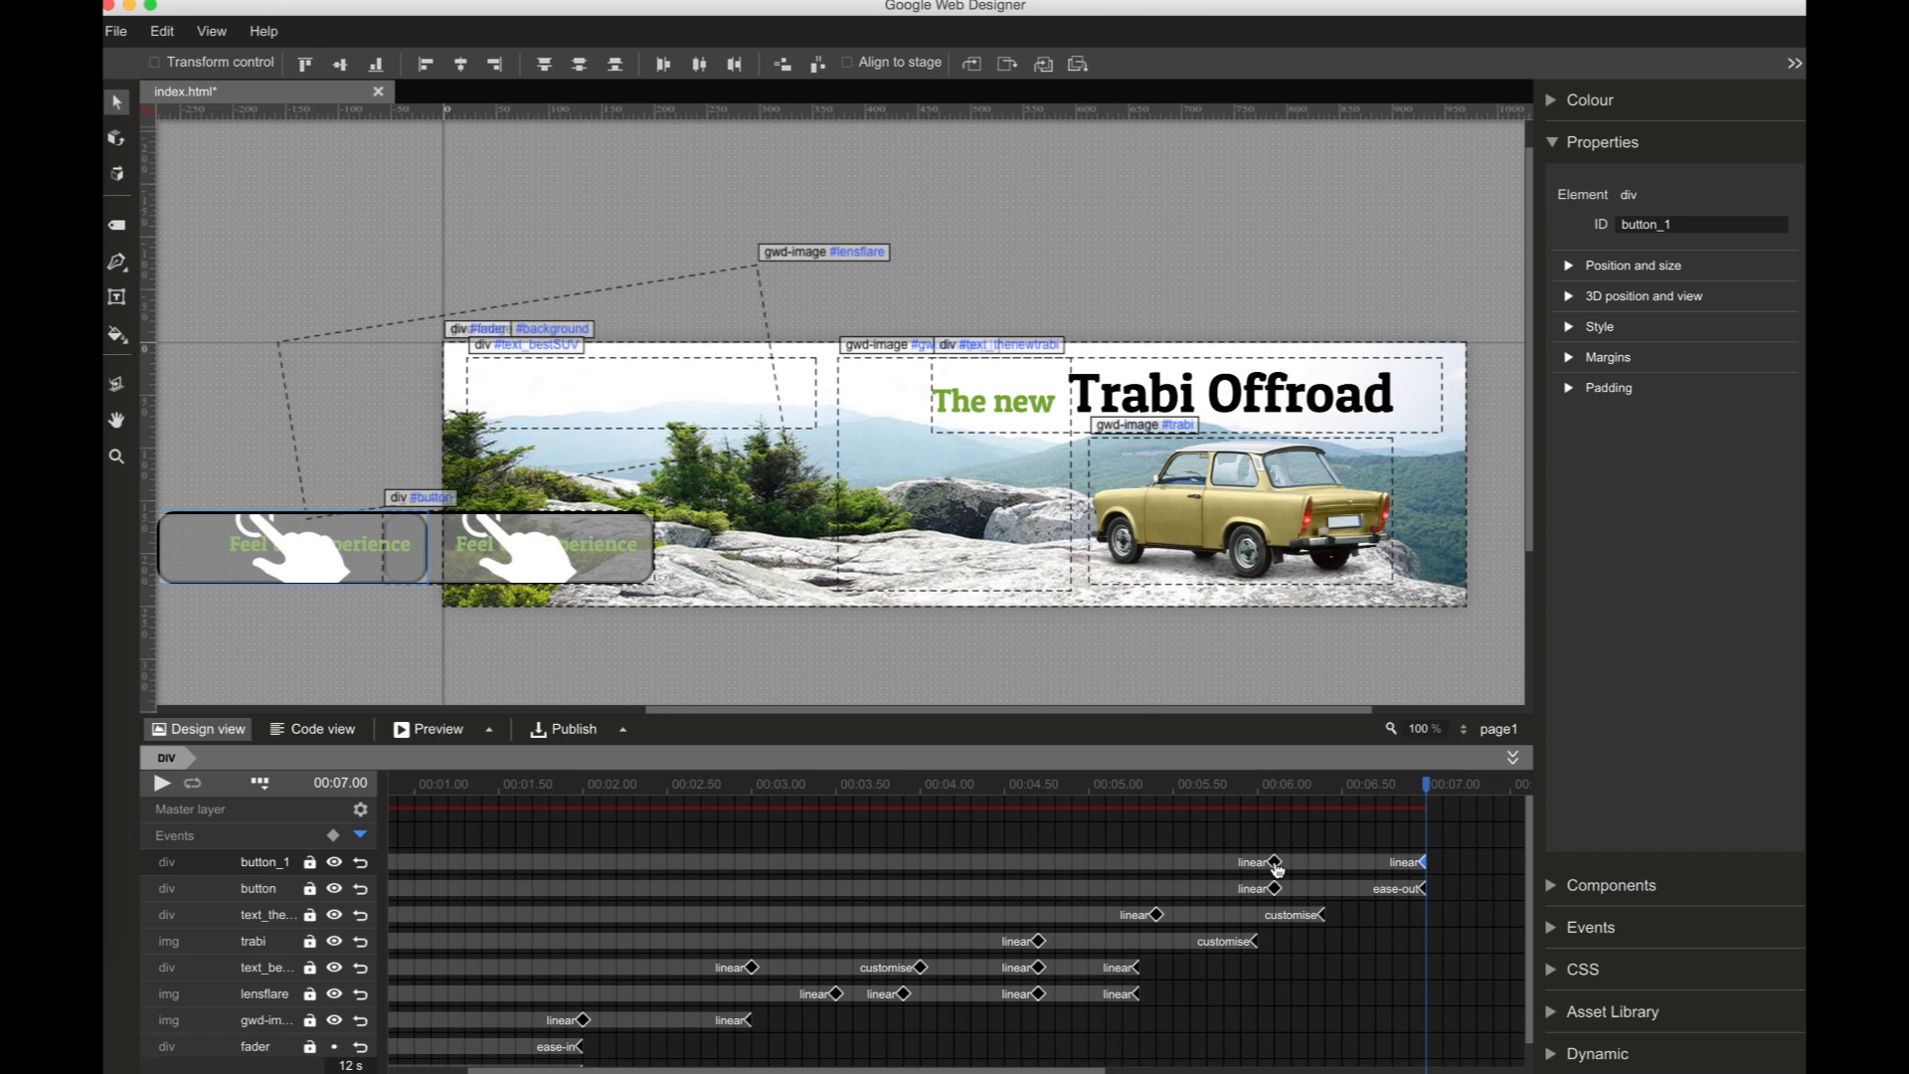
left_click(1570, 296)
left_click_drag(1690, 357, 1702, 463)
key("Down")
key("Down")
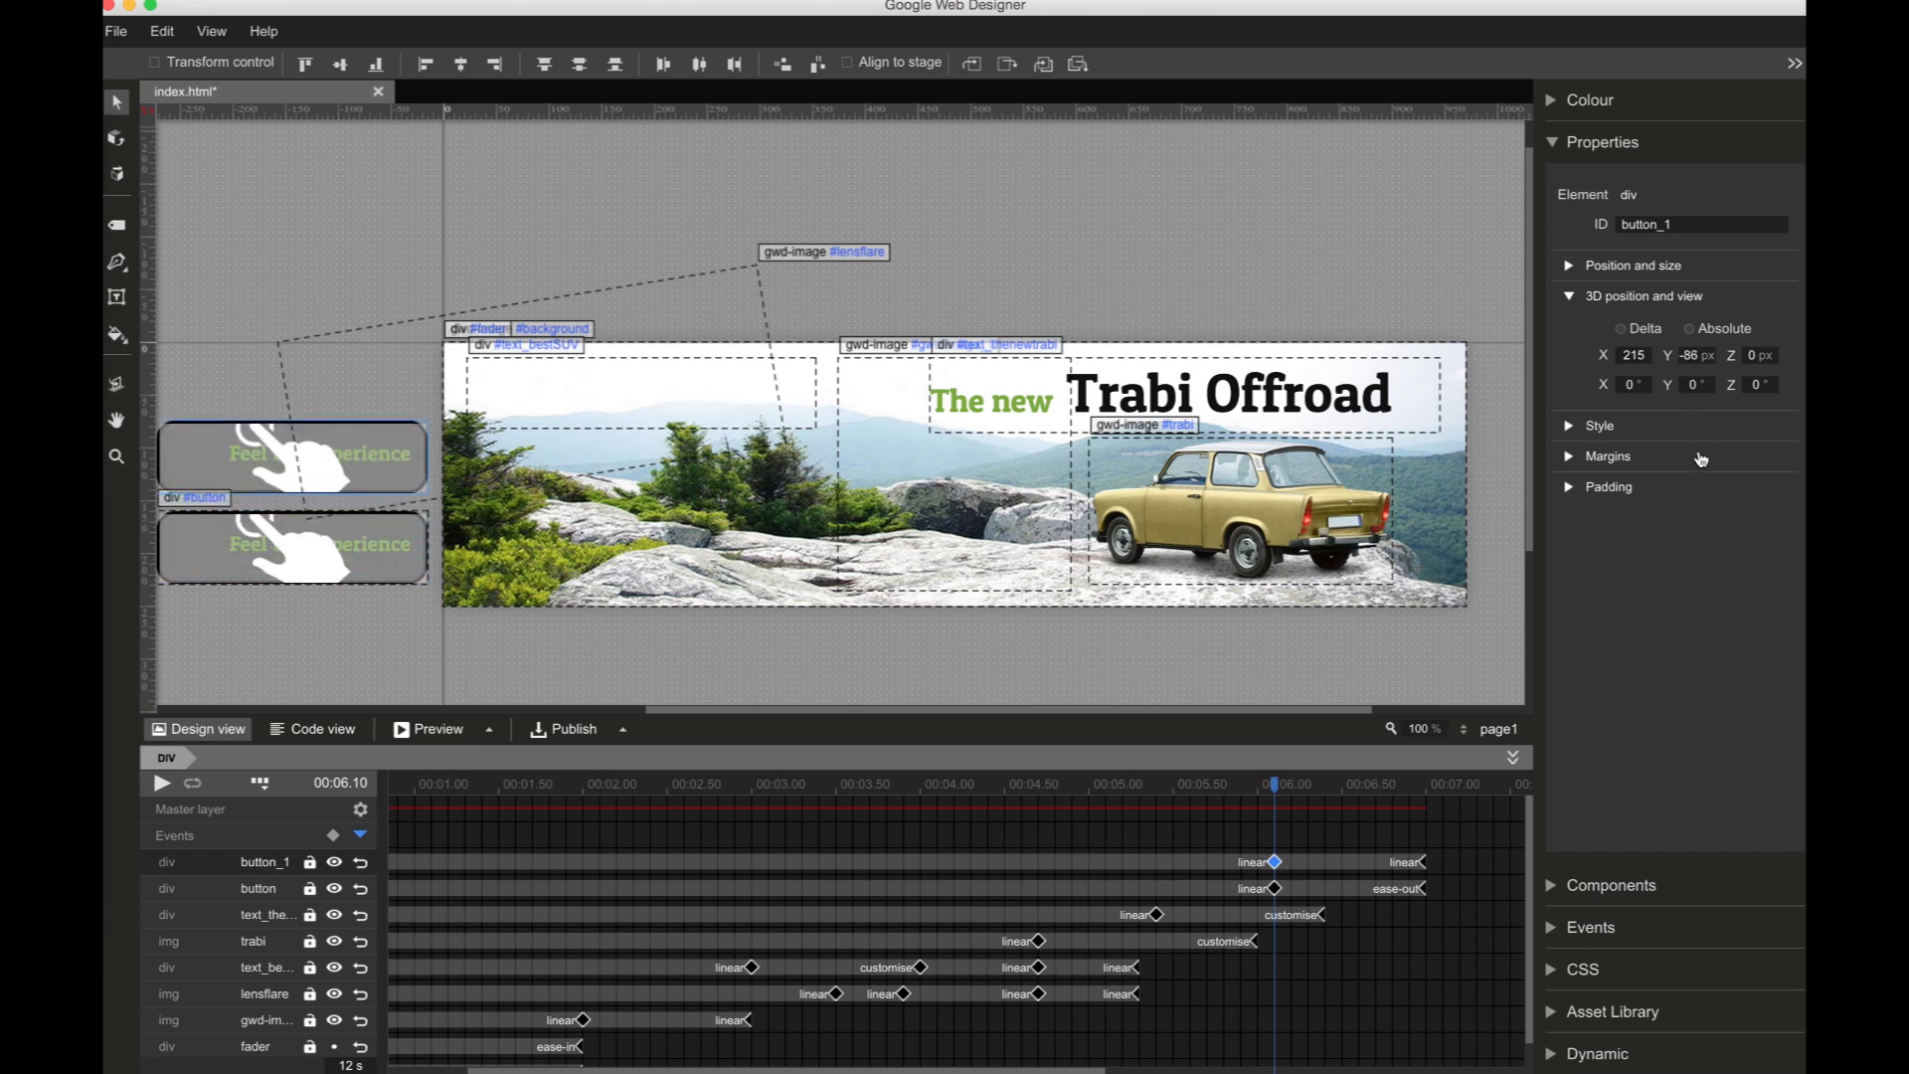
Step: At the 00:07.00 keyframe, set the duplicated button's 3D position to X 166 px and Y -86 px
left_click(1426, 865)
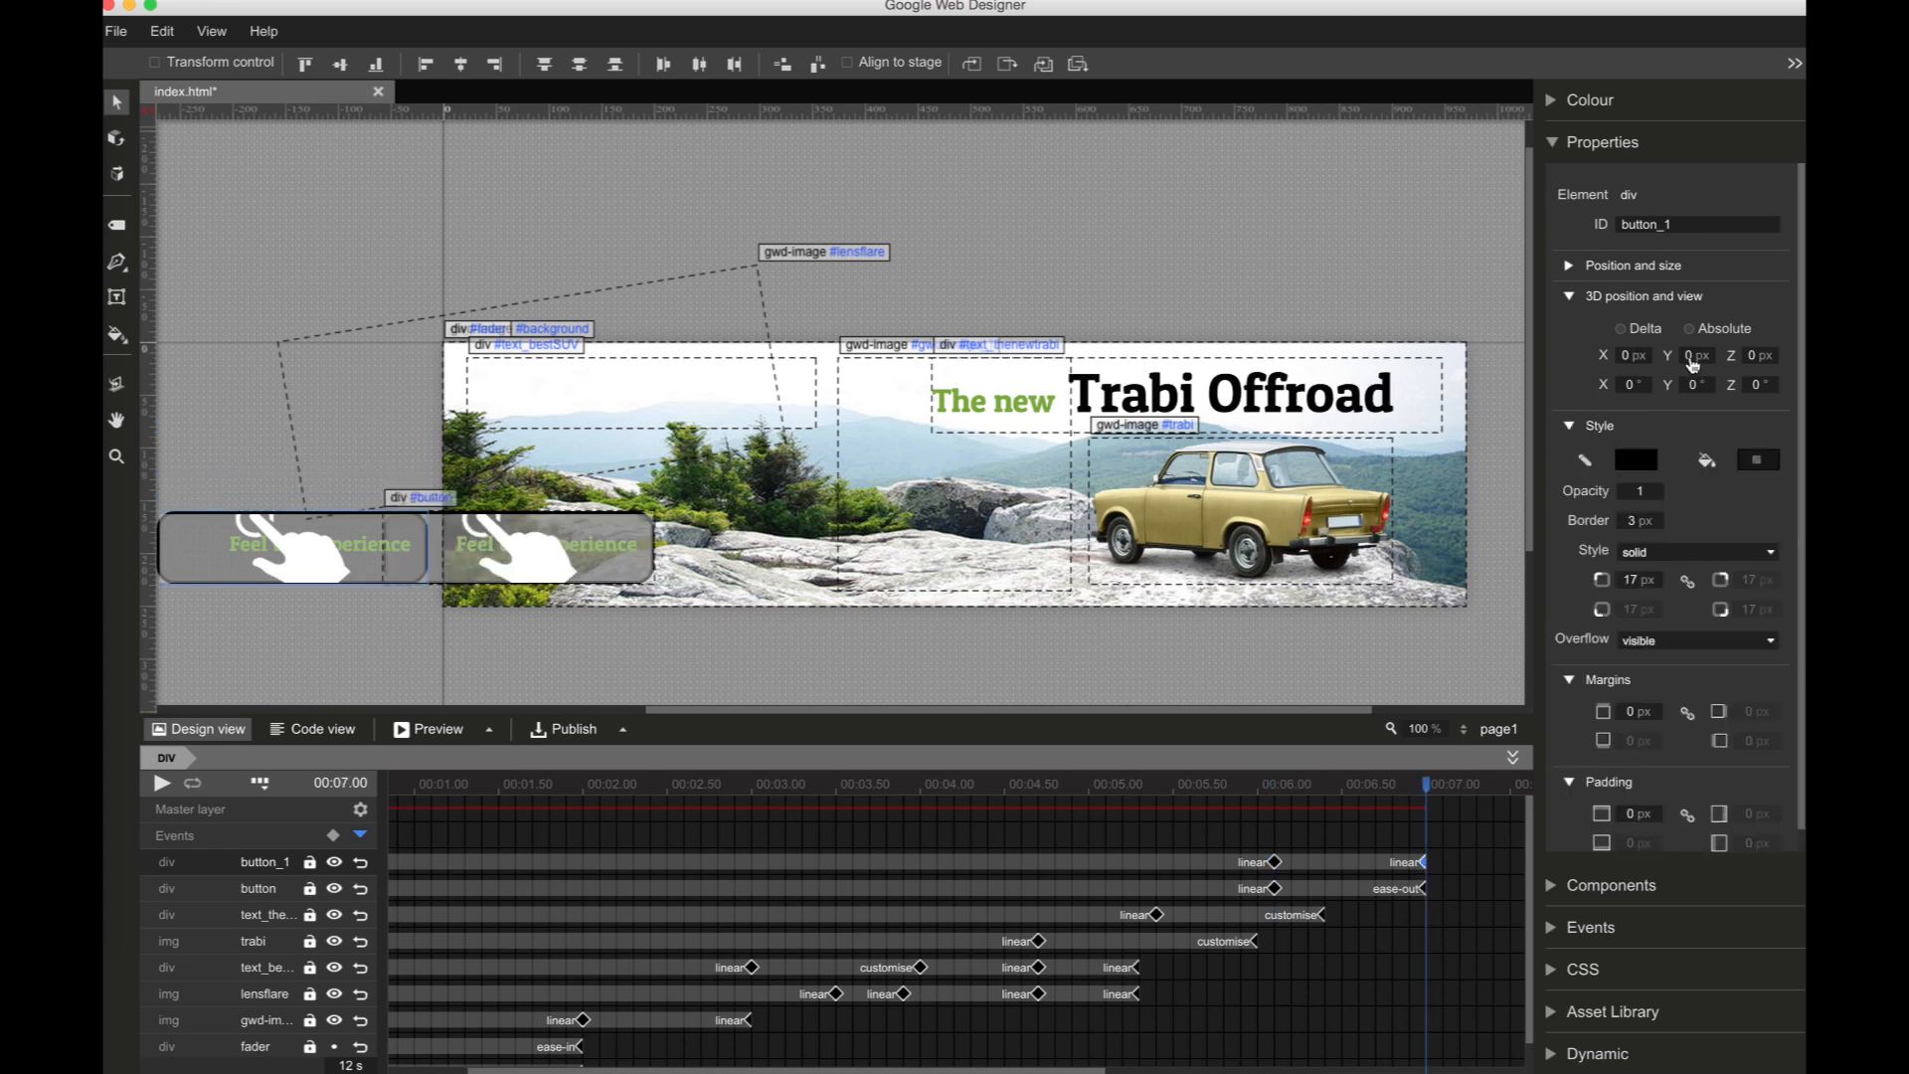
left_click(1692, 356)
type("-86")
key("Tab")
left_click_drag(1628, 354, 1620, 179)
scroll(583, 218, "right", 3)
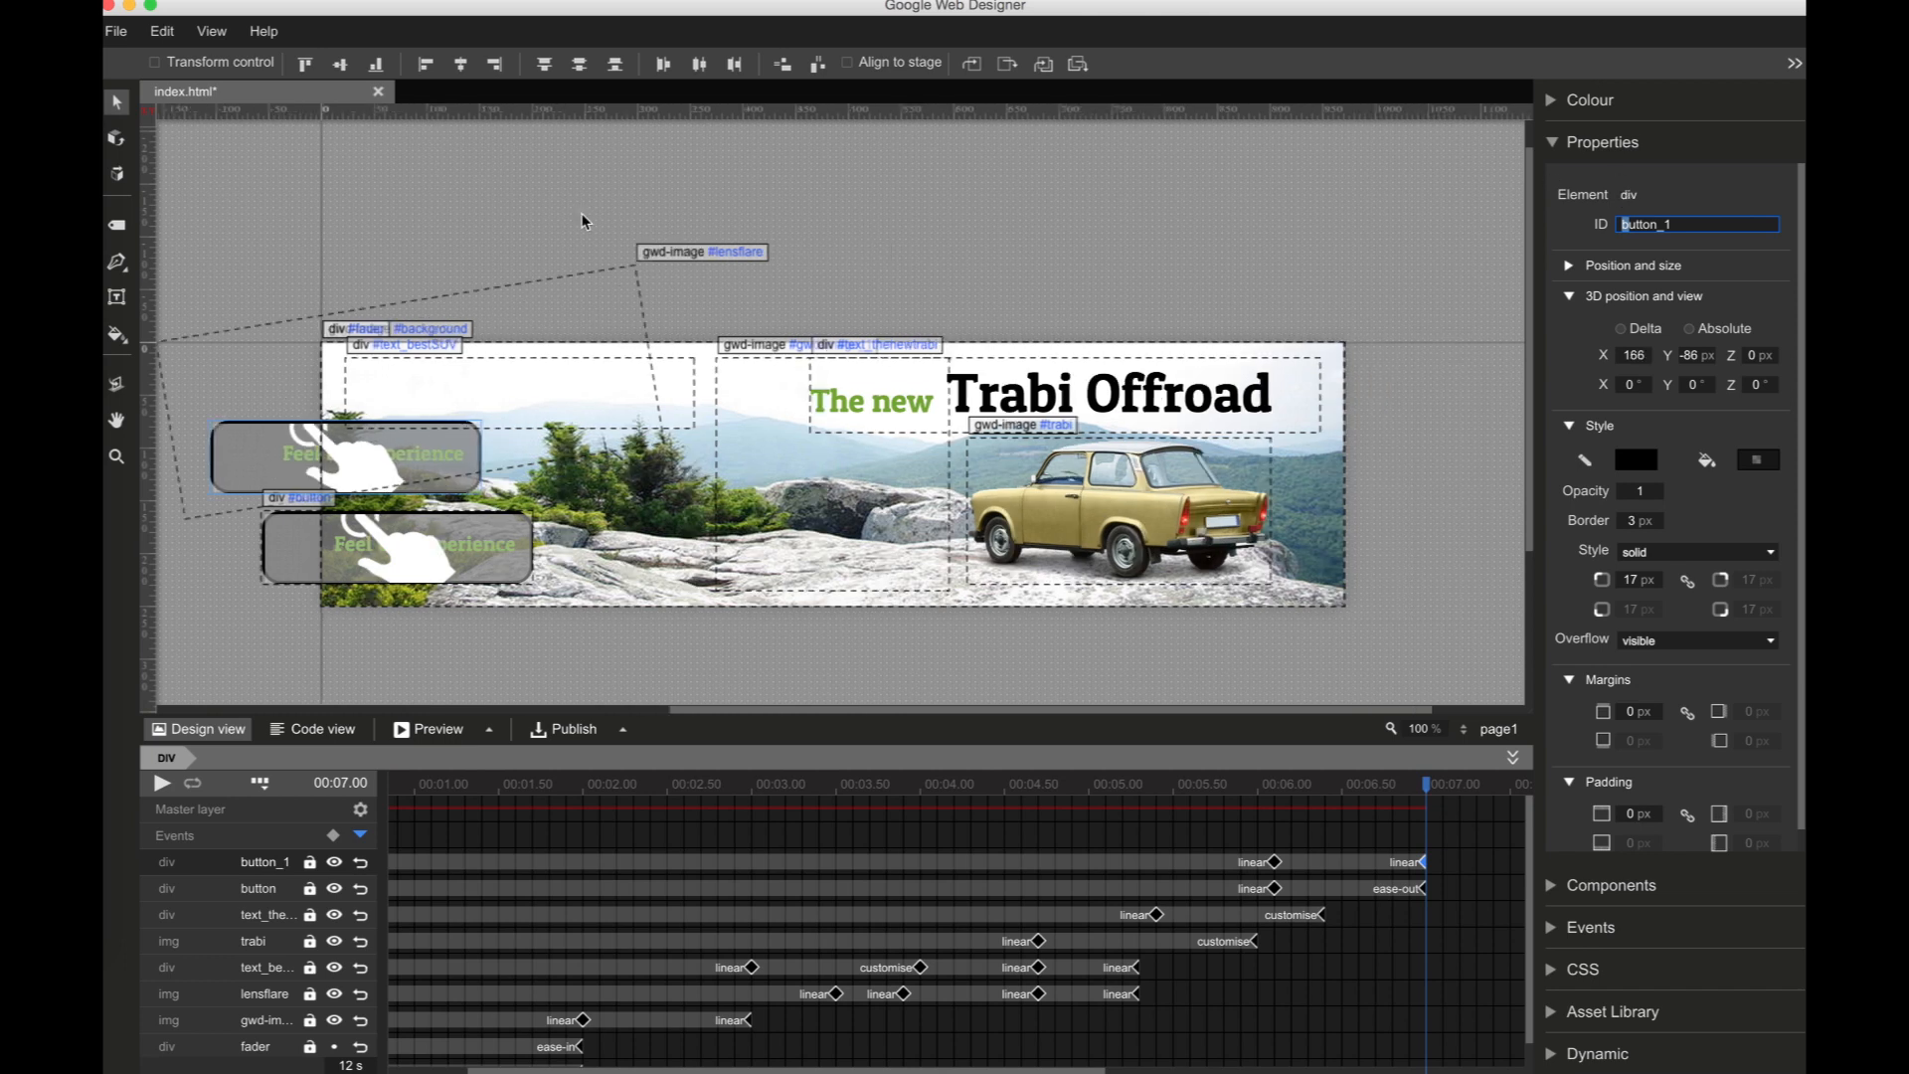
Step: Enter the duplicated button's contents and hide its tap area so the label underneath is accessible
left_click(119, 98)
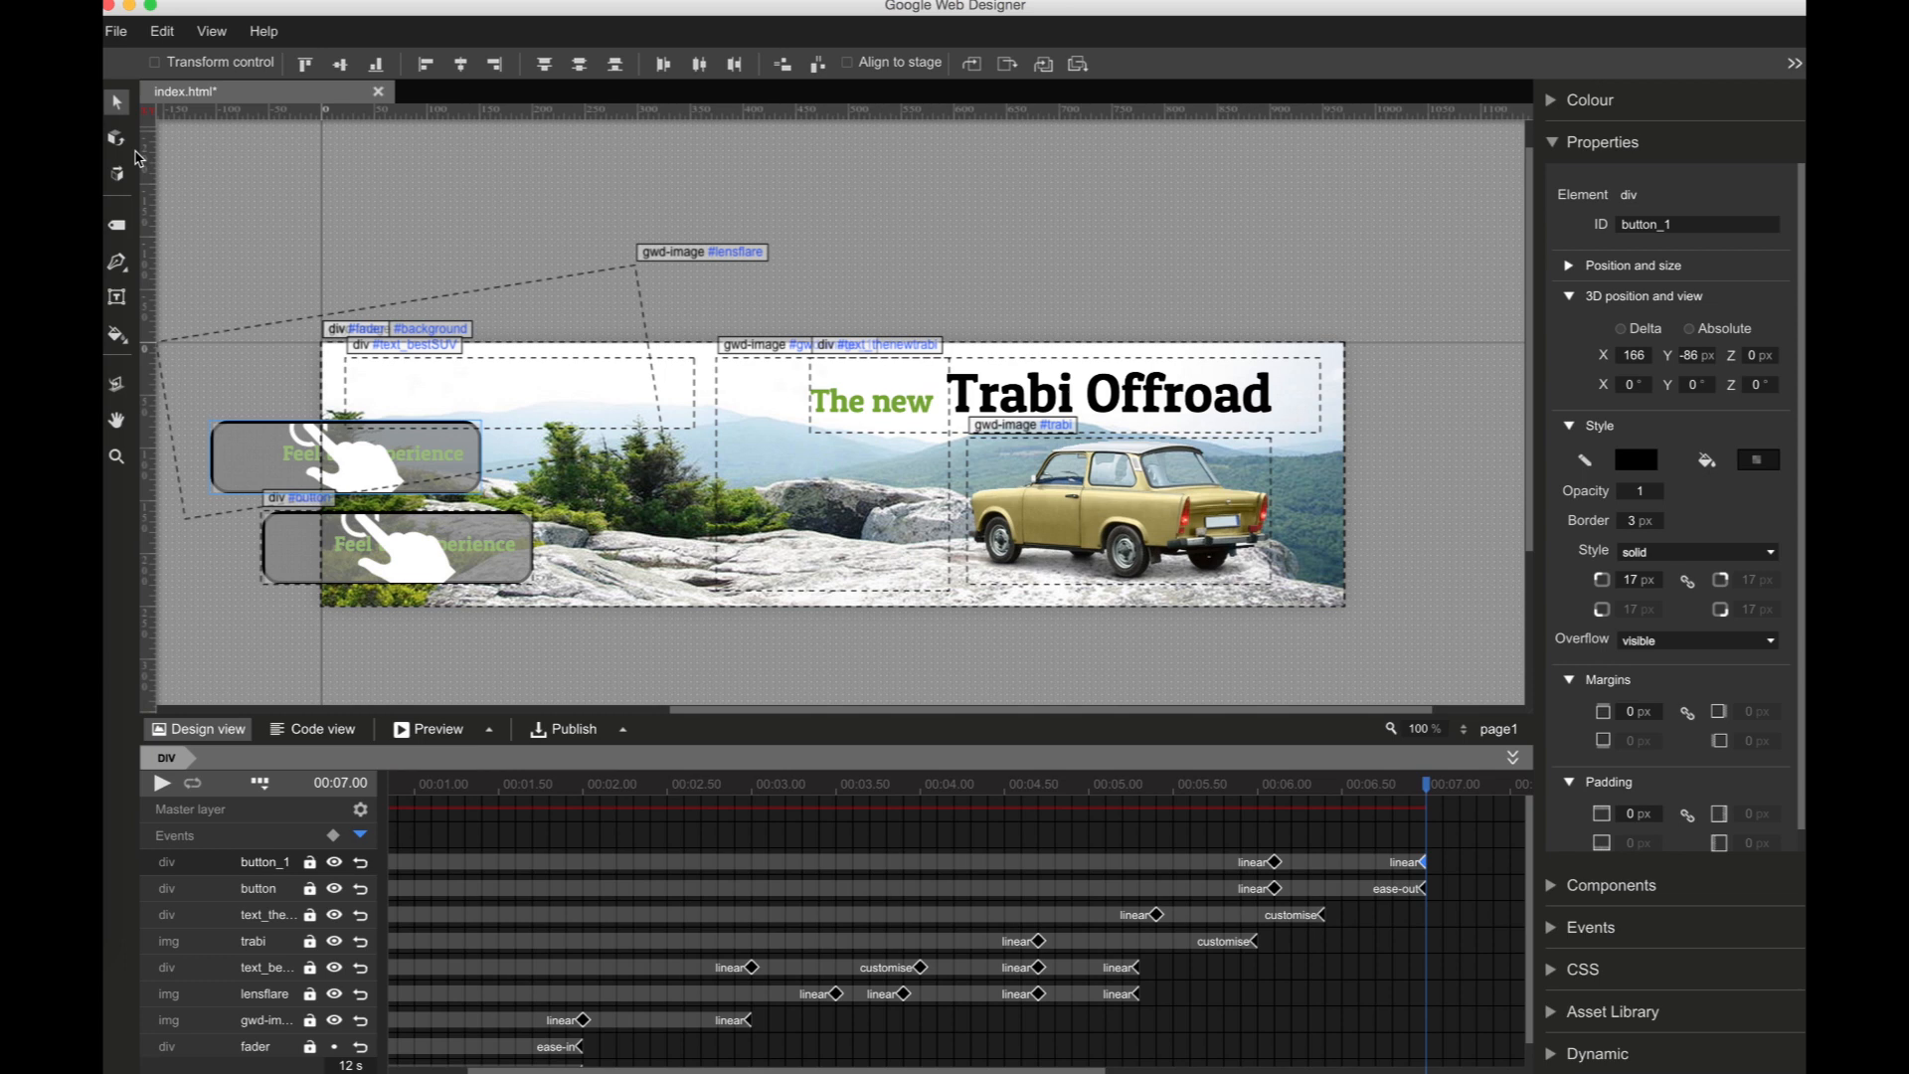
double_click(381, 461)
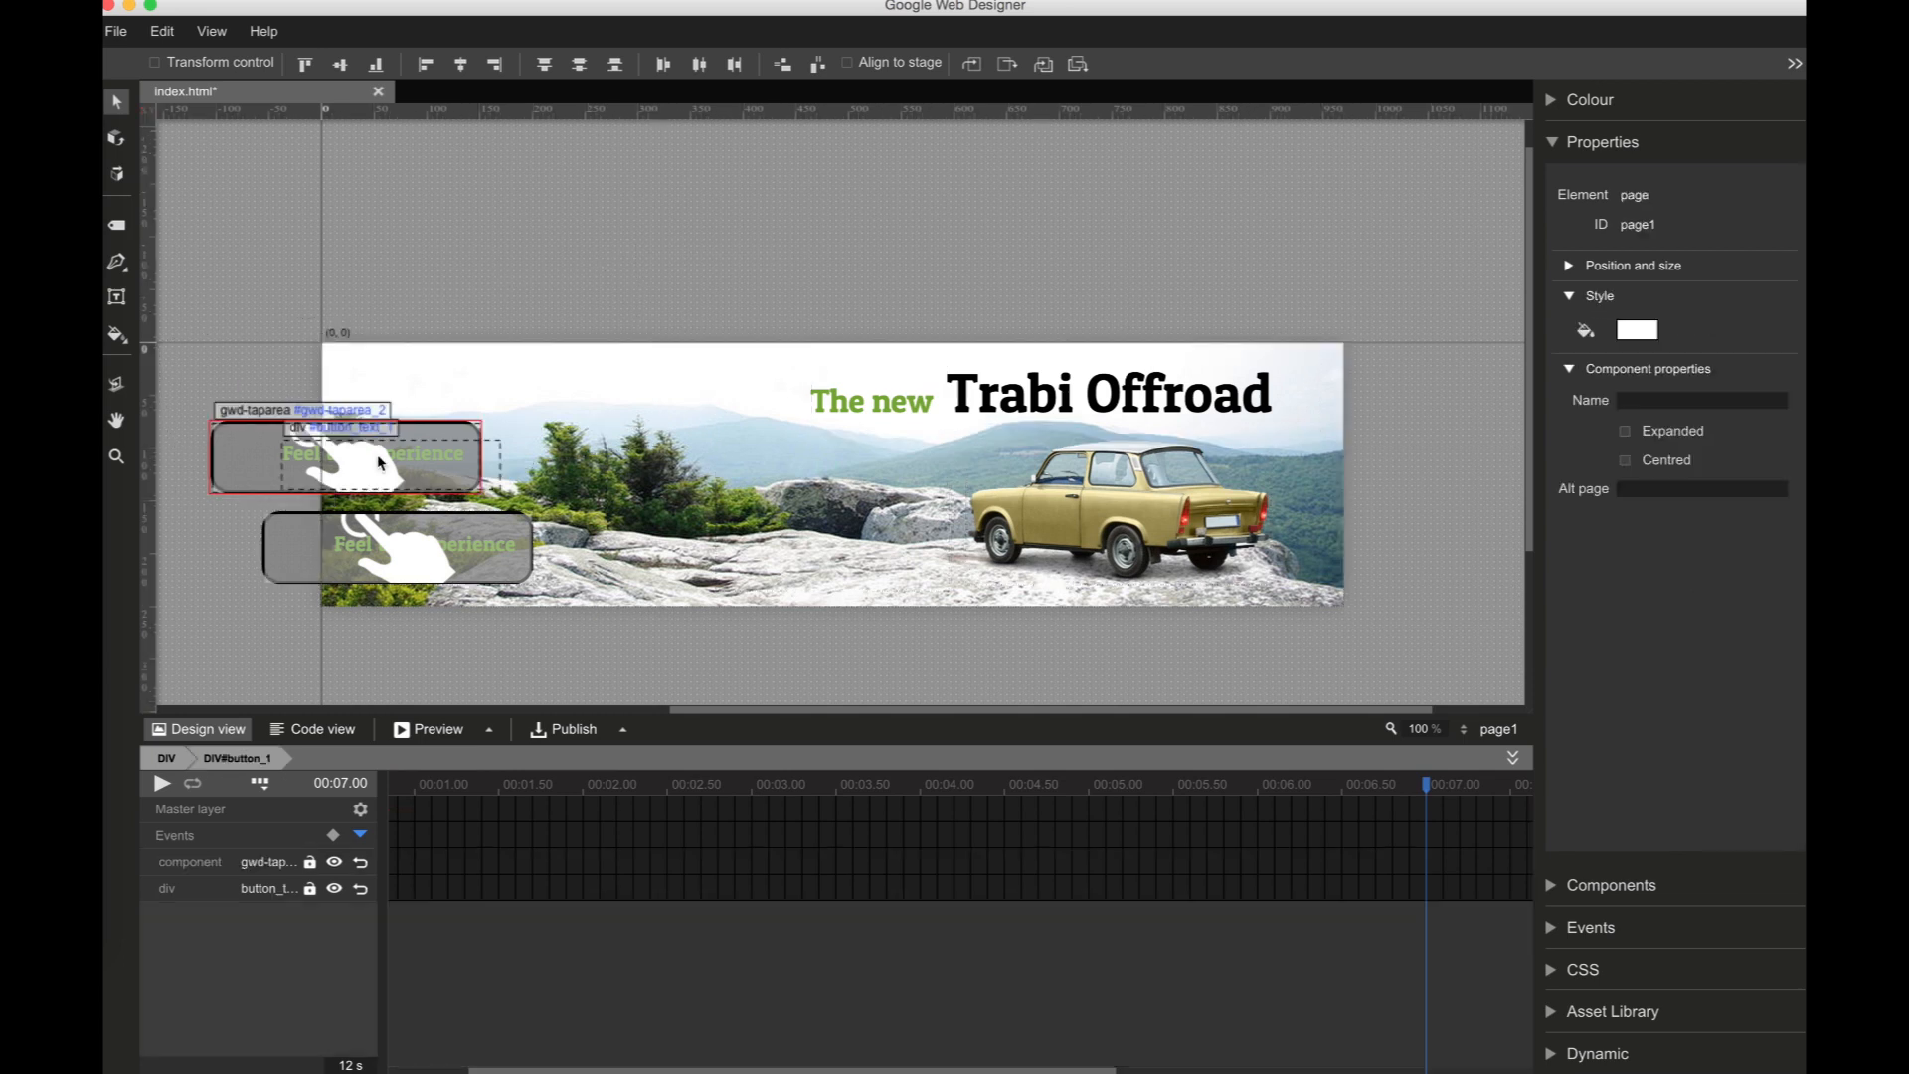
left_click(381, 460)
double_click(381, 461)
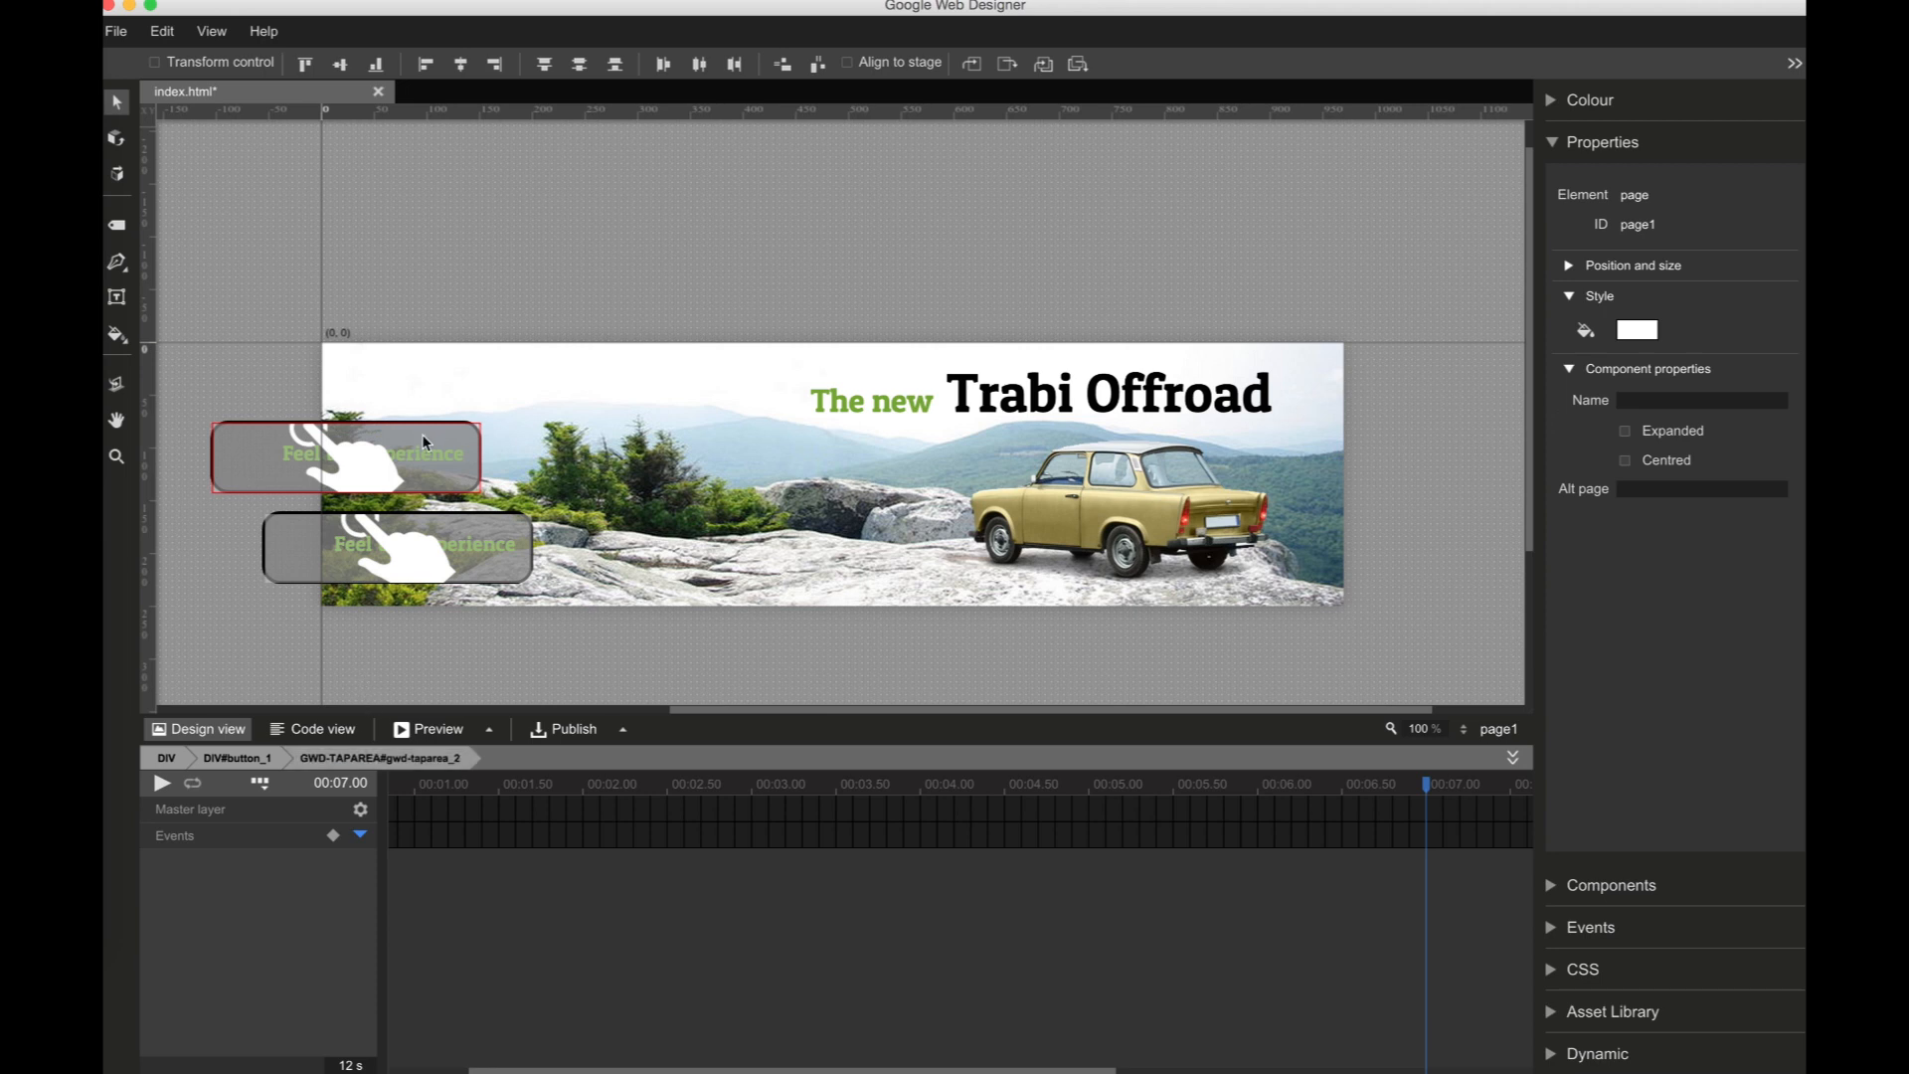
left_click(236, 758)
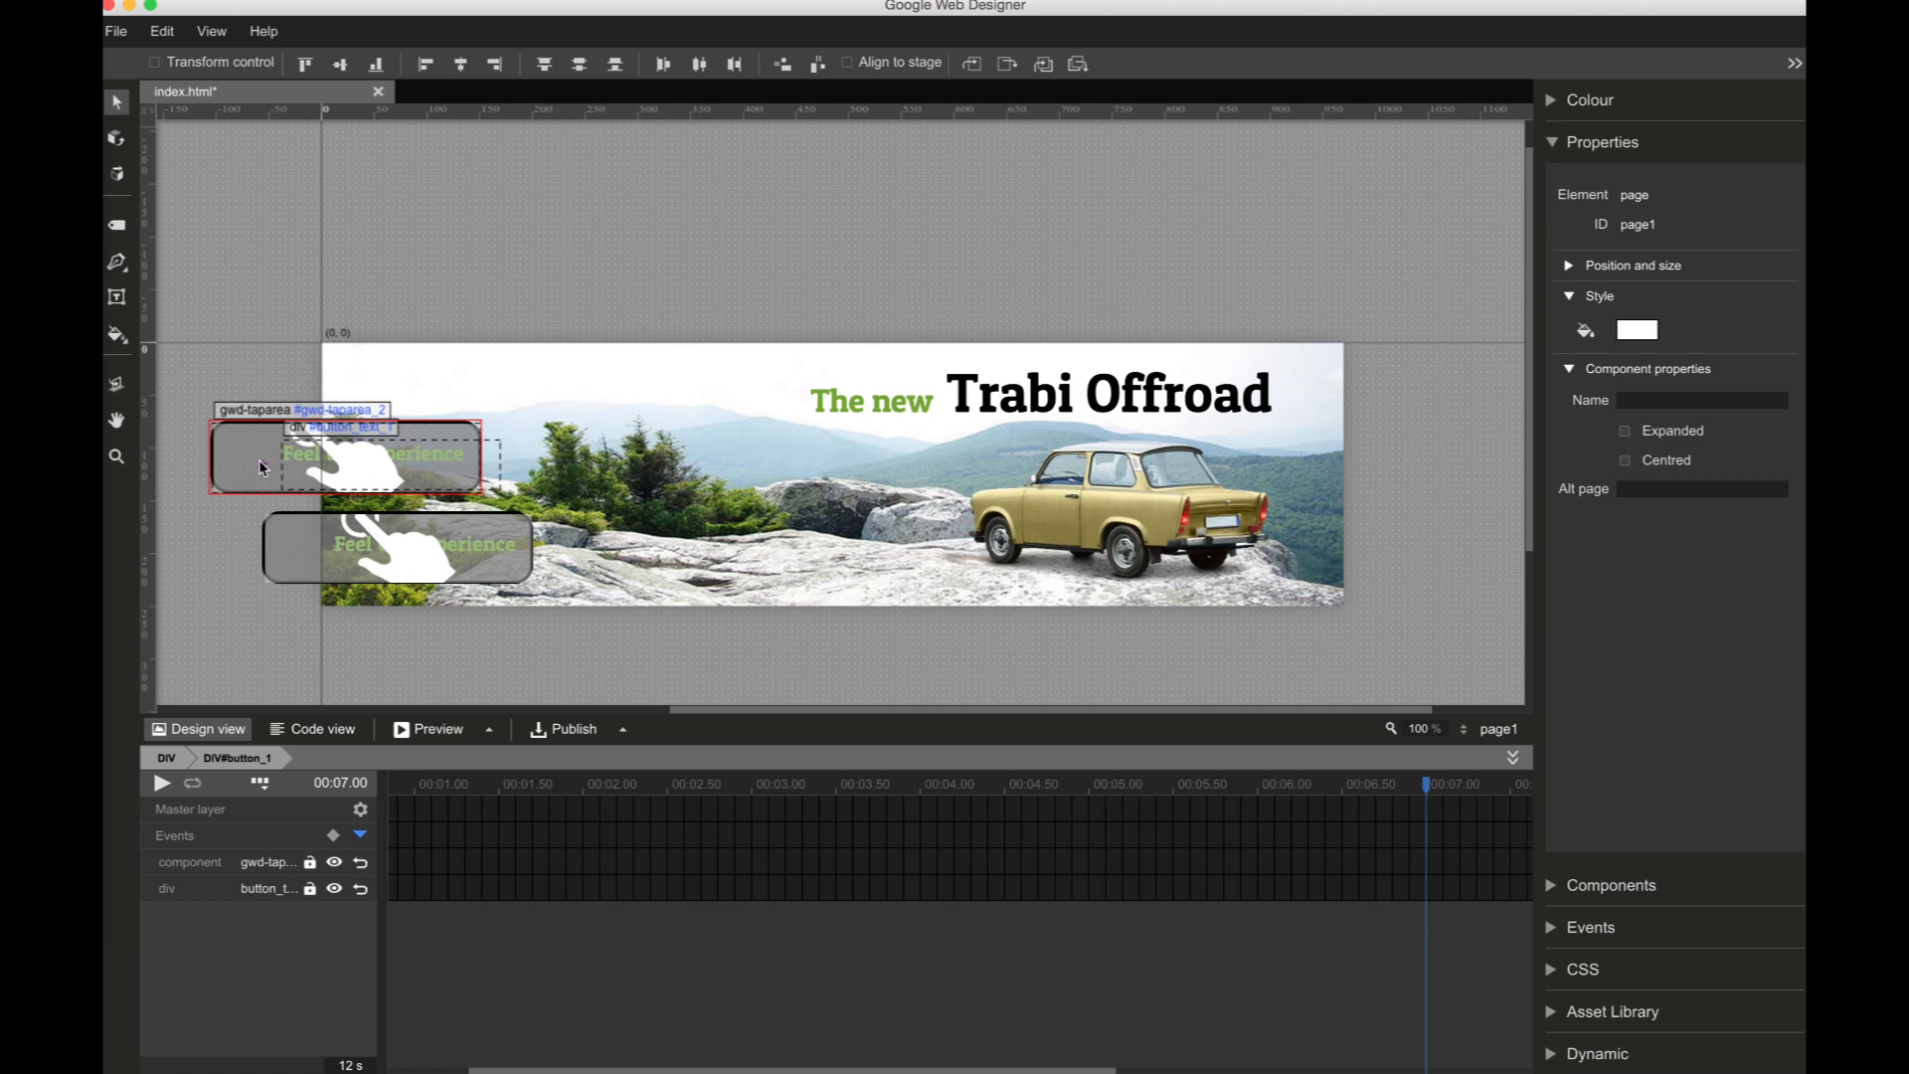
left_click(341, 861)
left_click(338, 864)
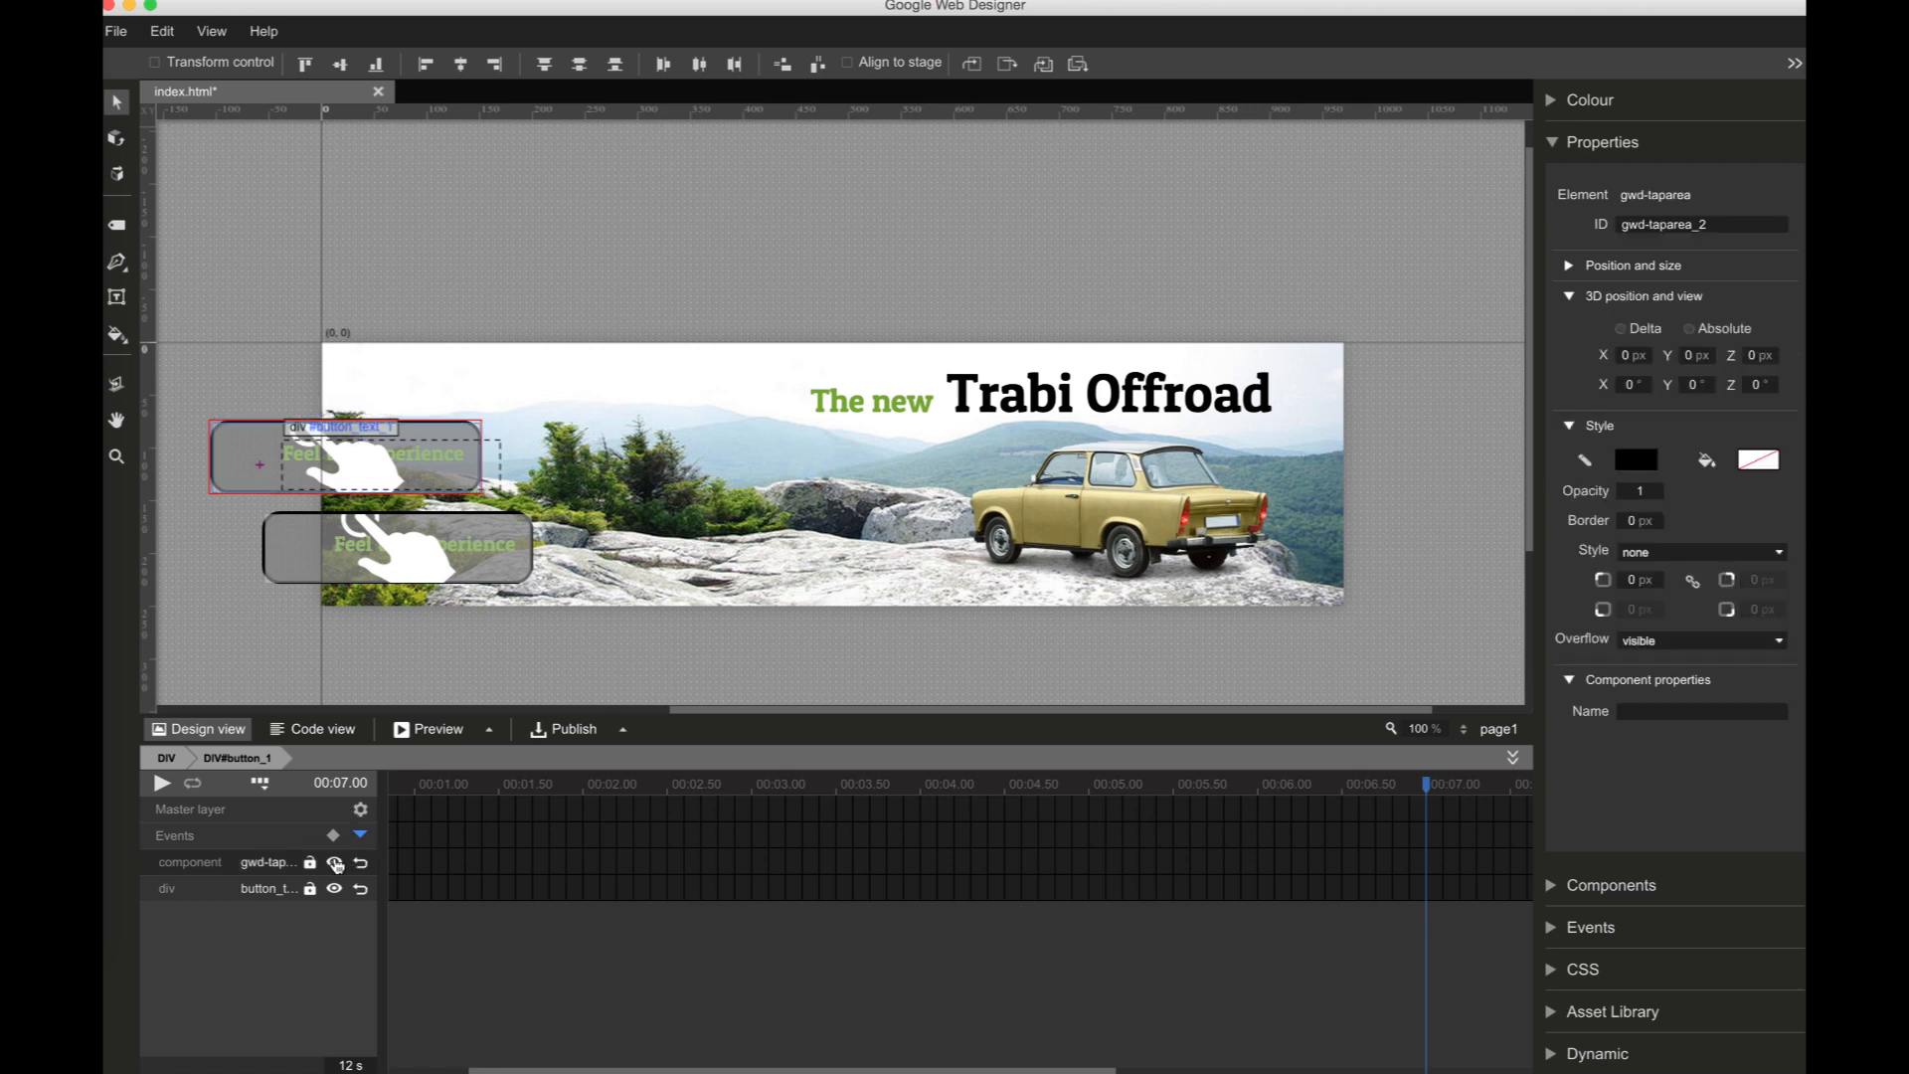
left_click(337, 864)
Step: Replace the duplicated button's label text with "Gallery"
left_click(117, 225)
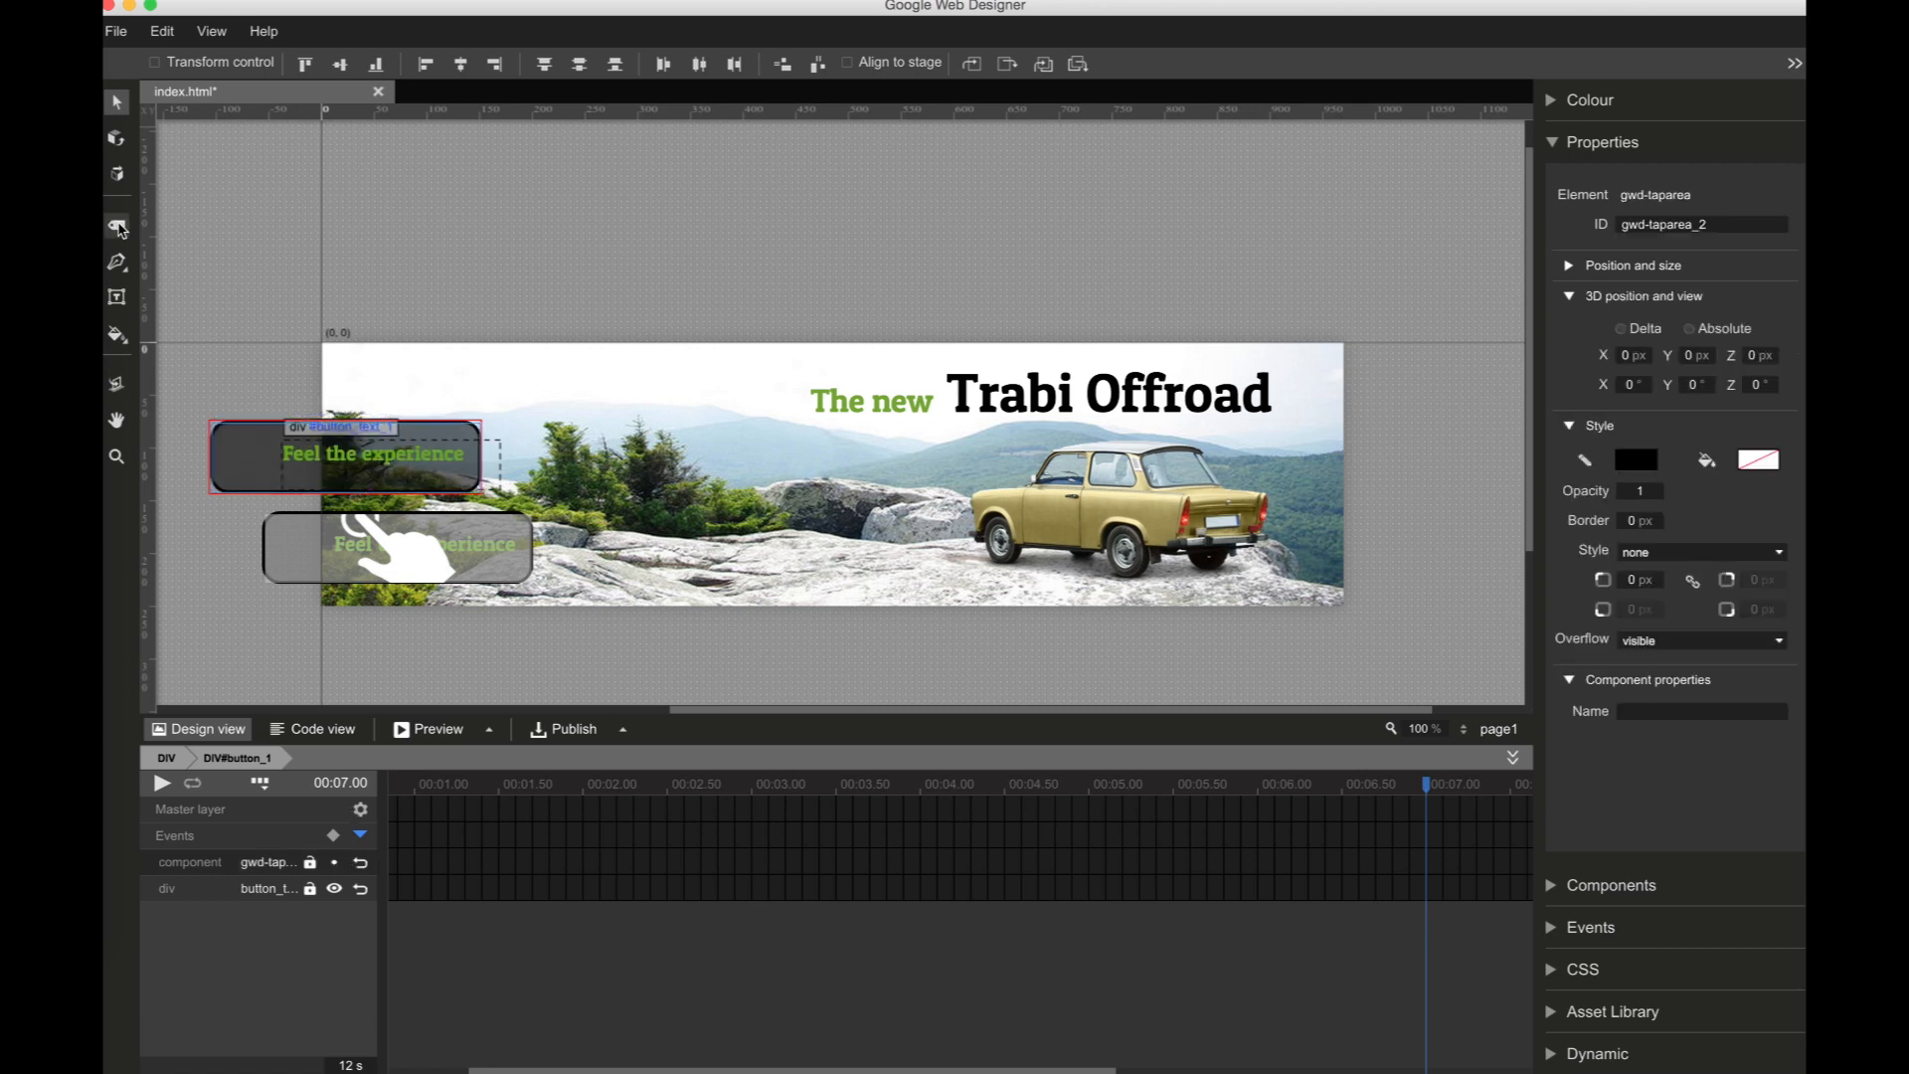
left_click(117, 296)
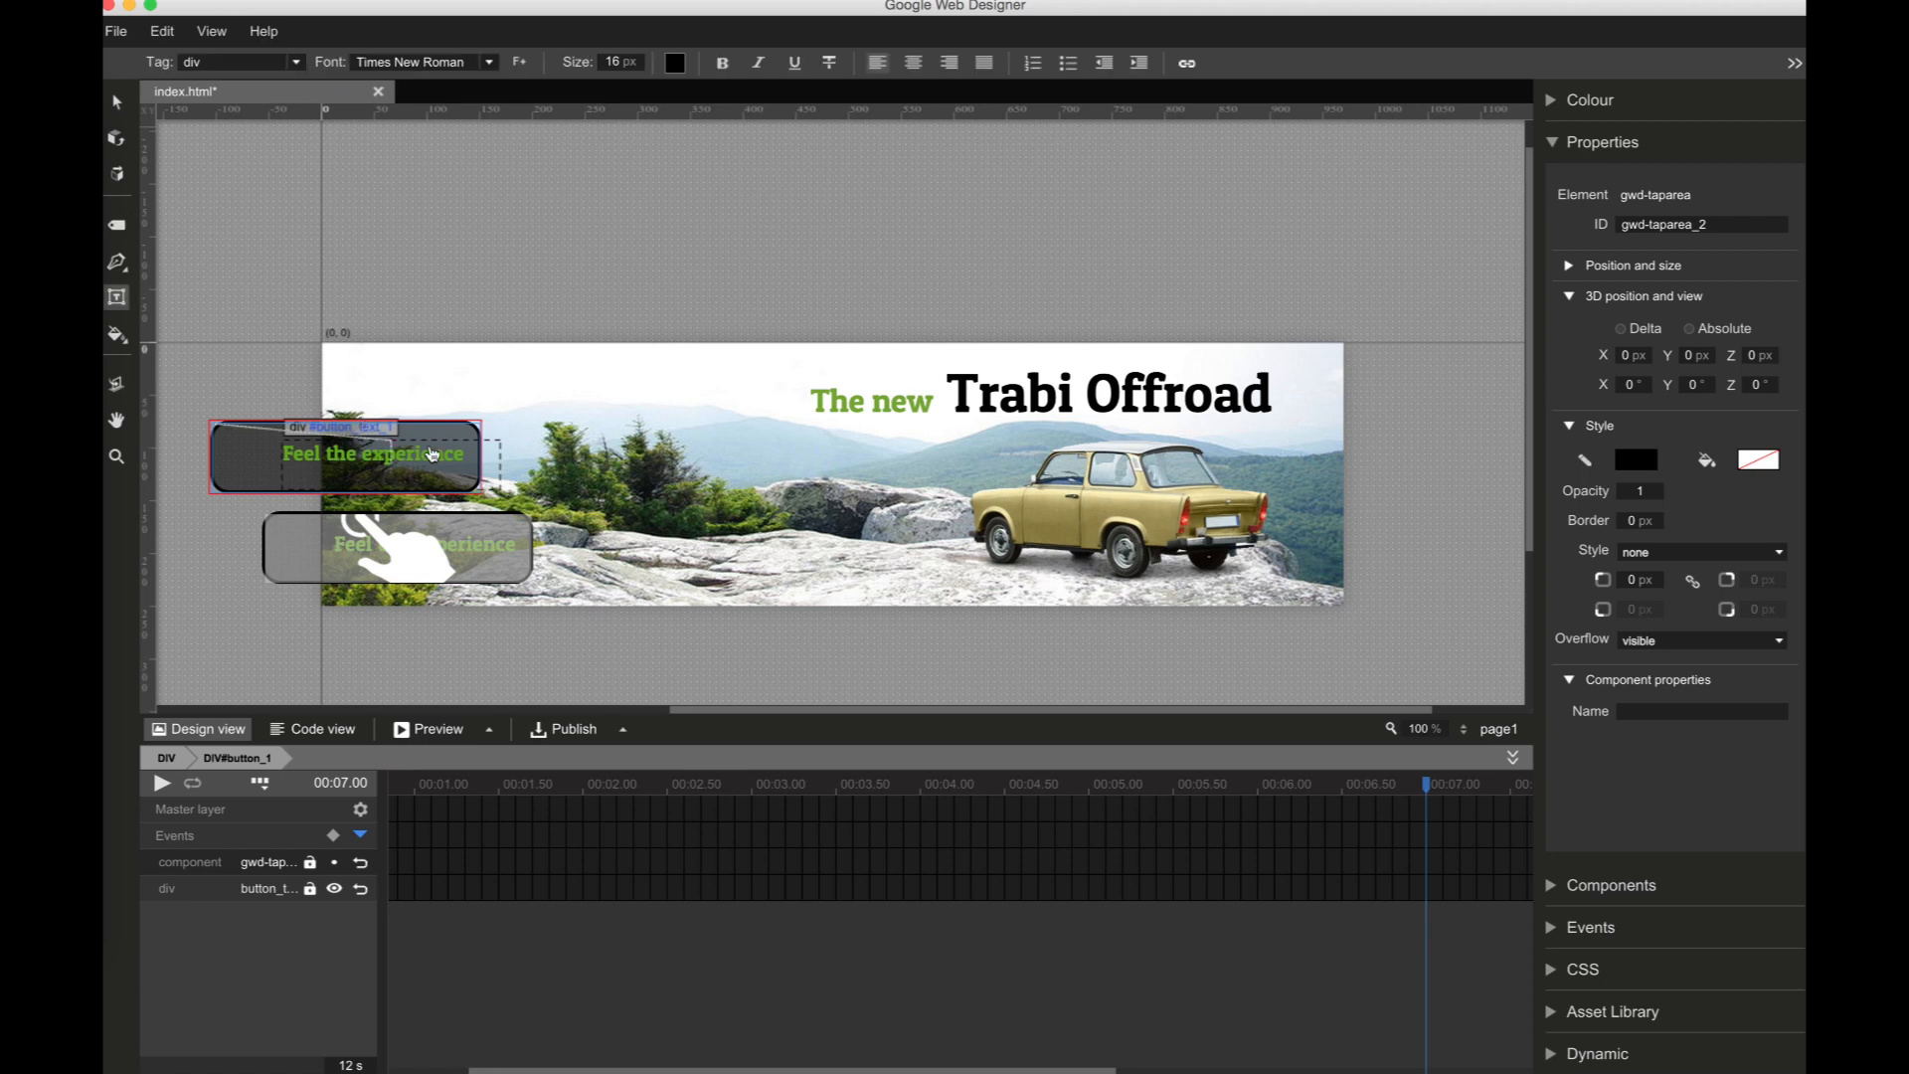
left_click(435, 461)
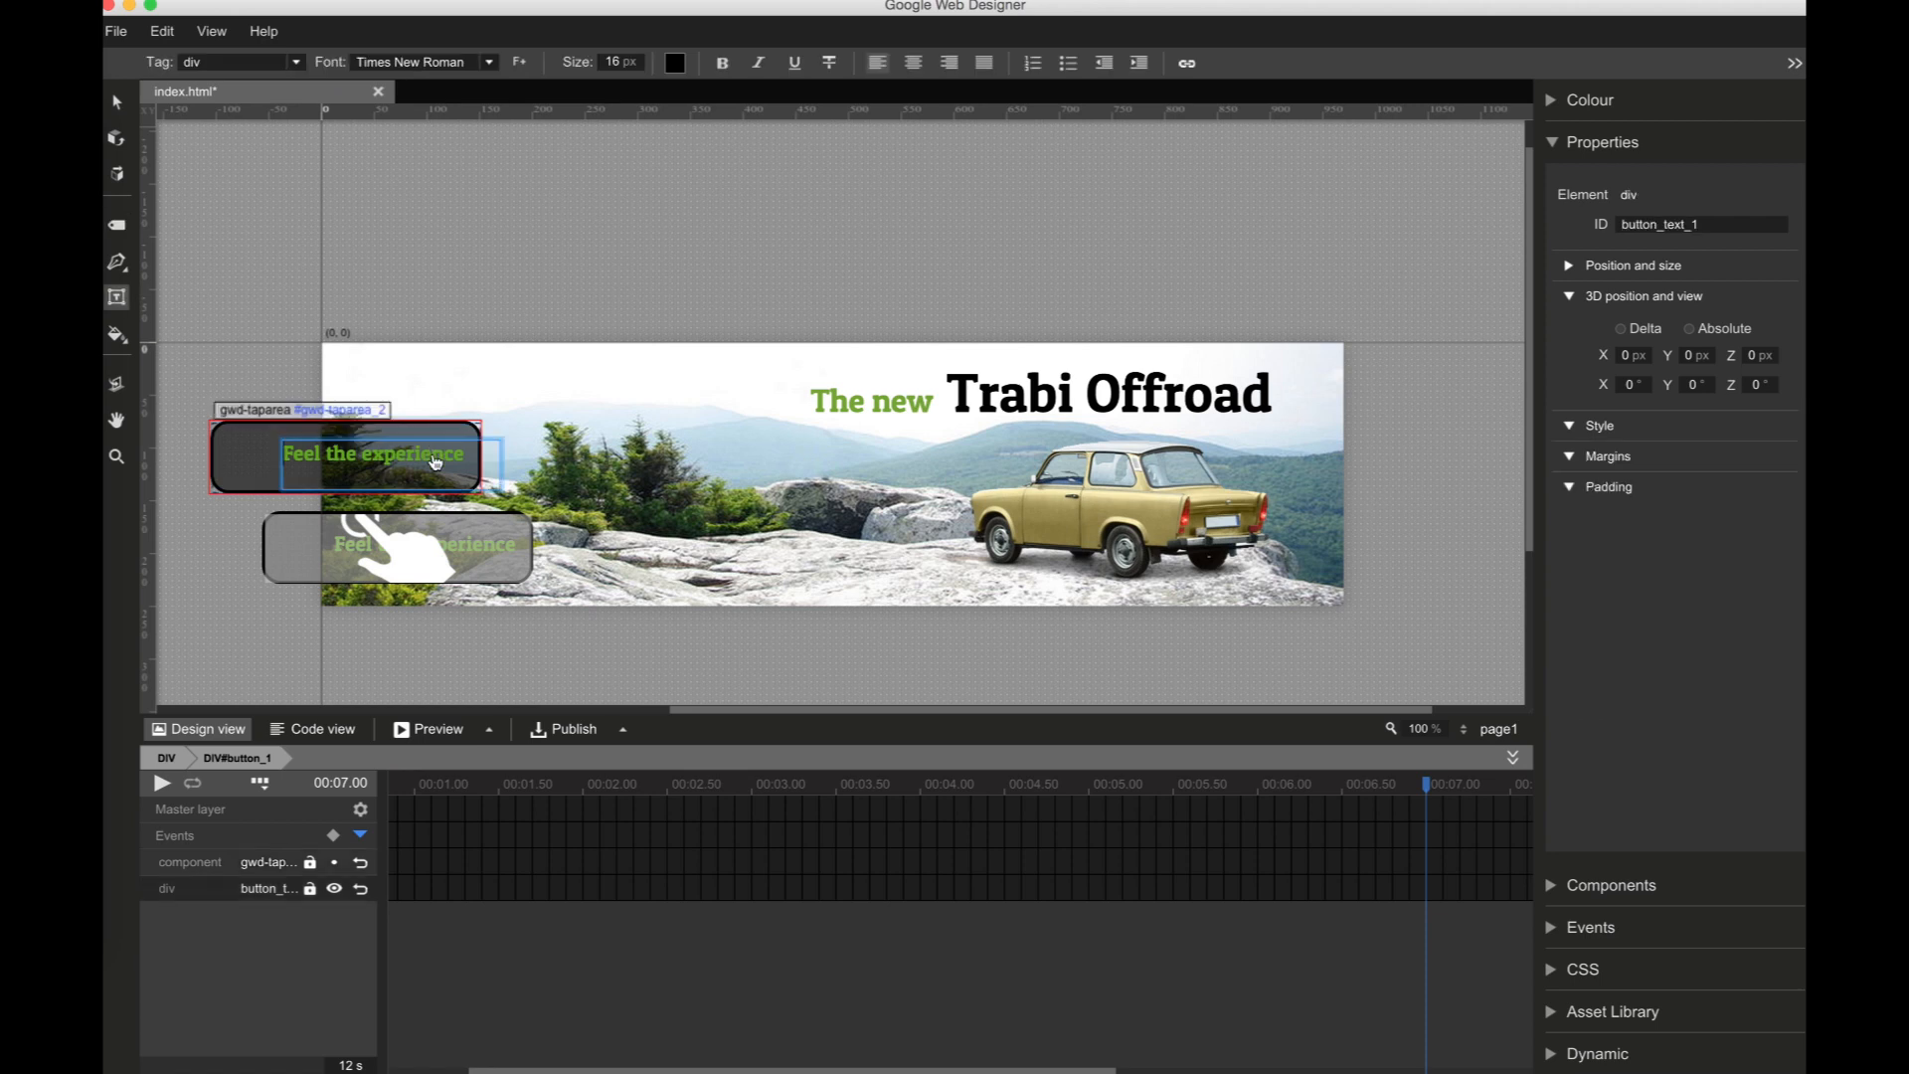
double_click(434, 461)
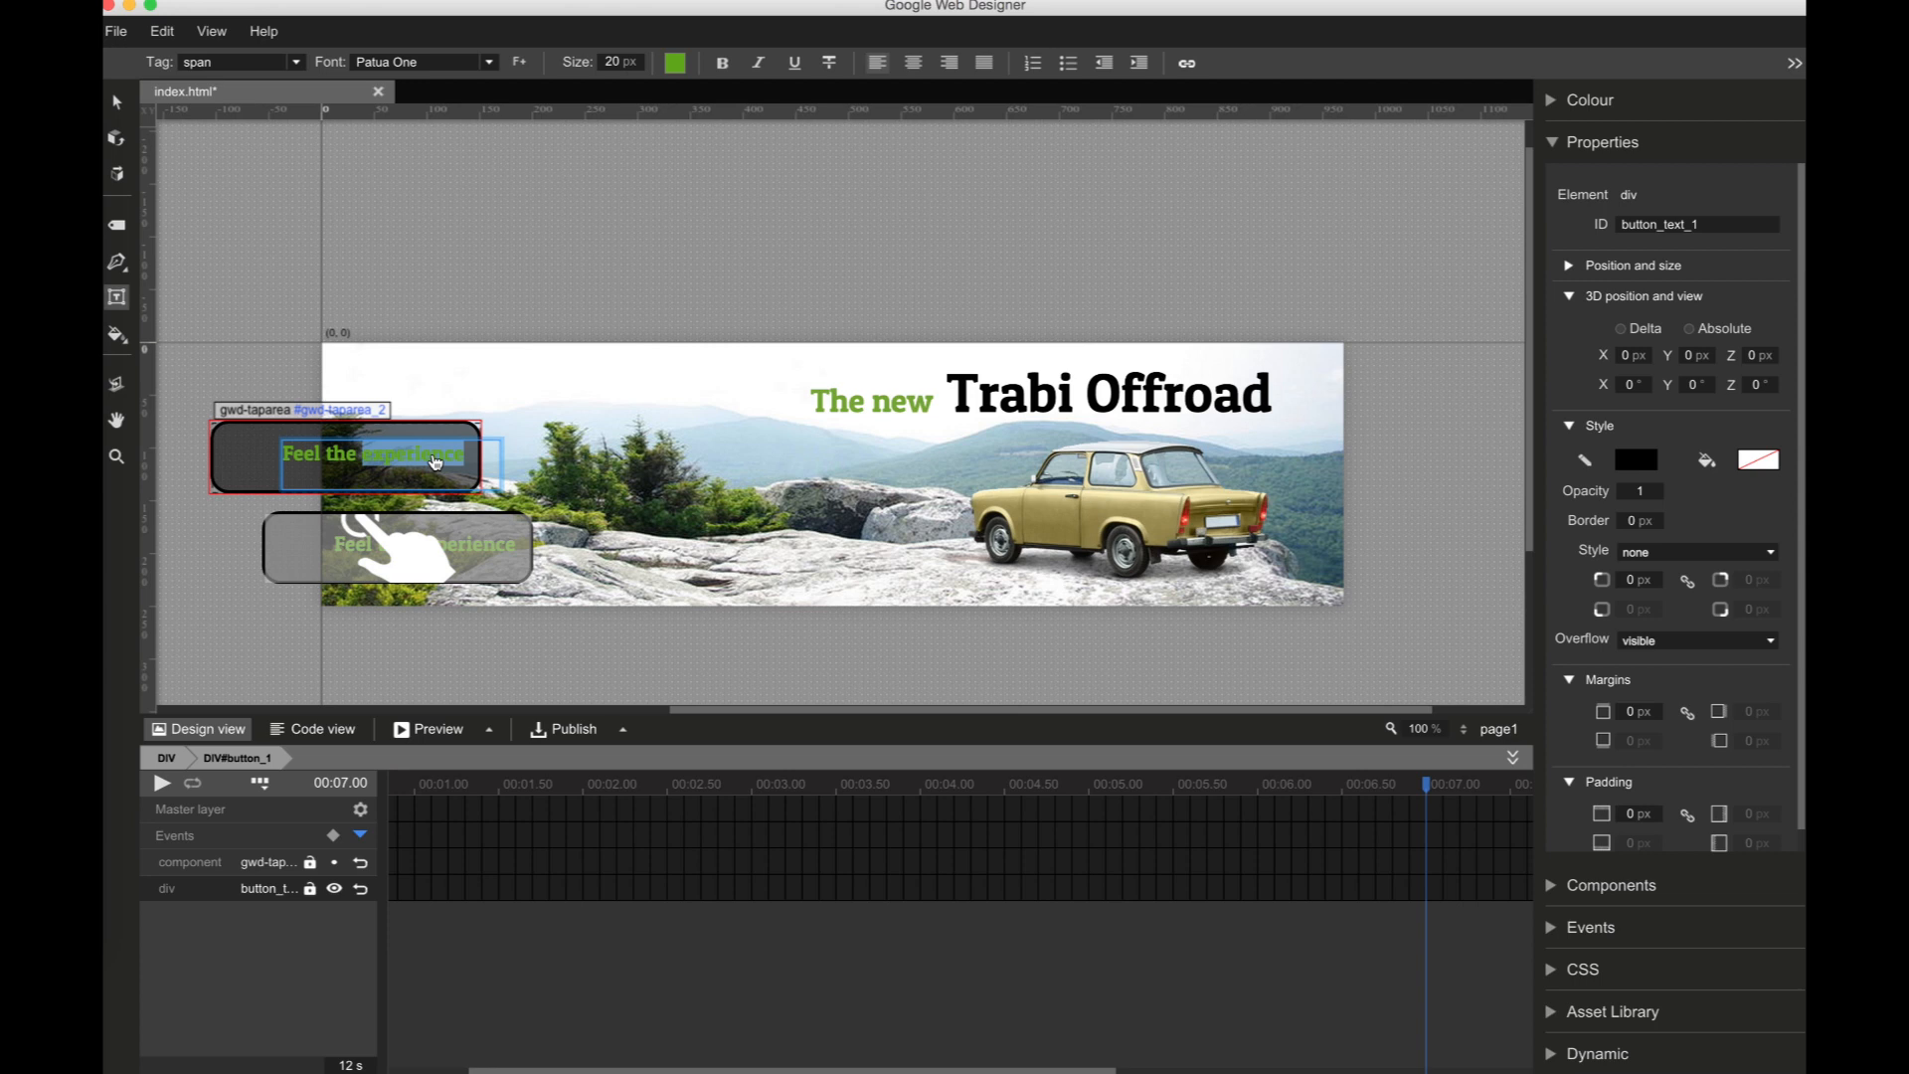
key("BackSpace")
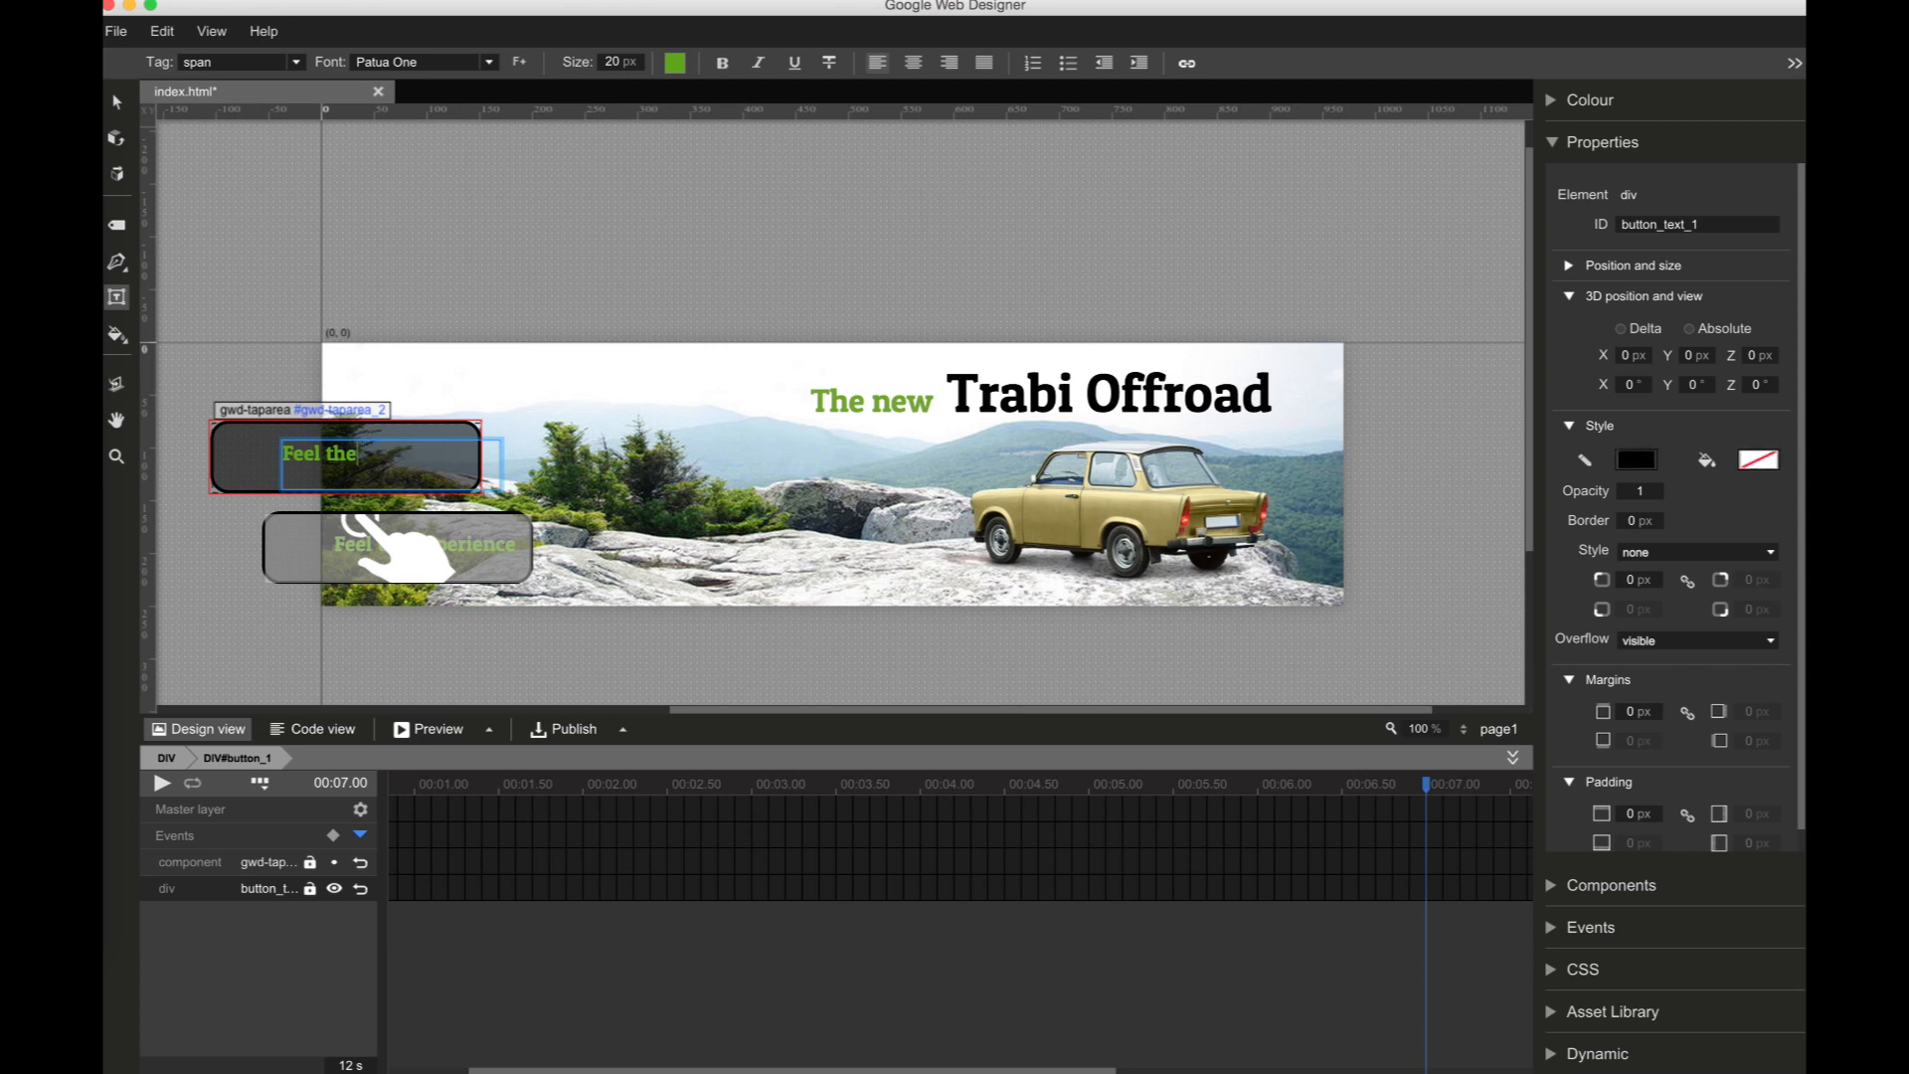
type("Gallery")
key("BackSpace")
key("BackSpace")
key("BackSpace")
key("BackSpace")
key("BackSpace")
key("BackSpace")
key("BackSpace")
key("BackSpace")
key("BackSpace")
Step: Set the Gallery label's width to 98 px and its left position to 117 px
left_click(1570, 268)
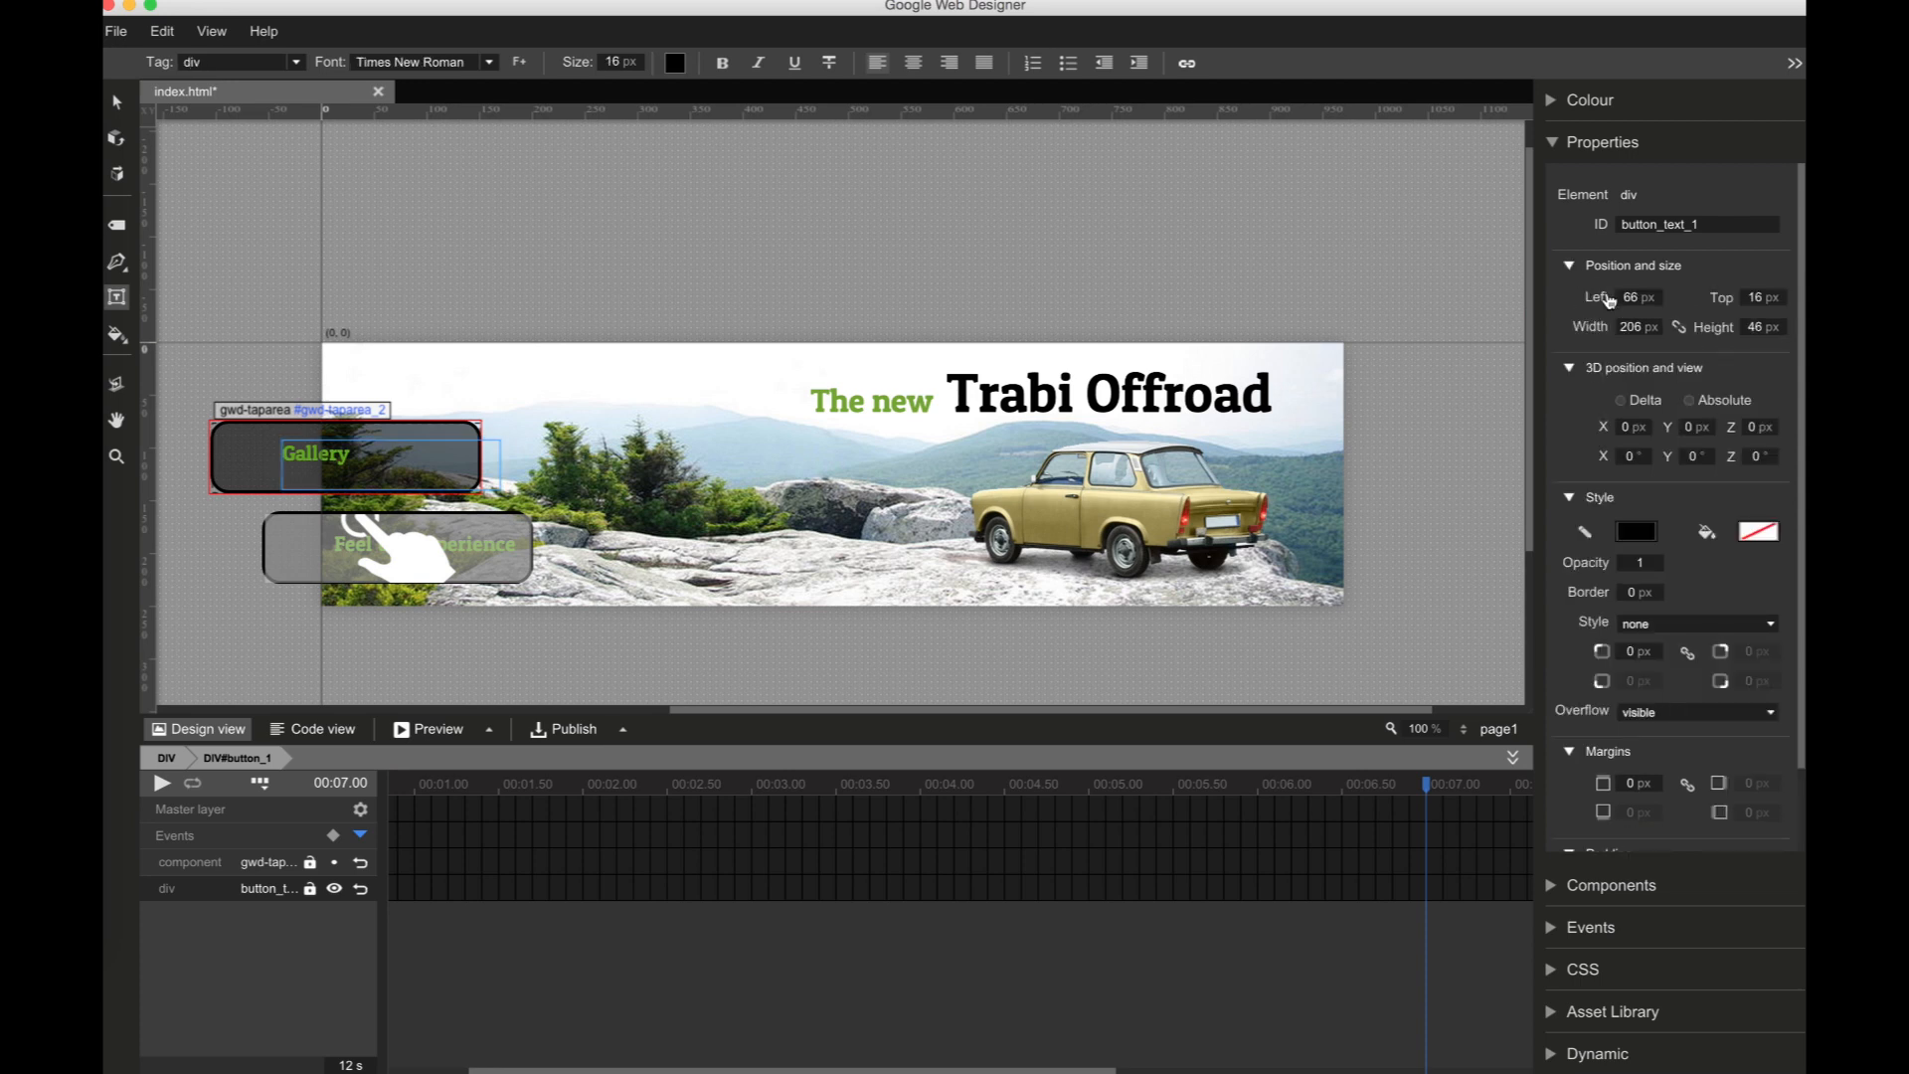
left_click_drag(1636, 350, 1633, 424)
left_click_drag(1636, 309, 1636, 246)
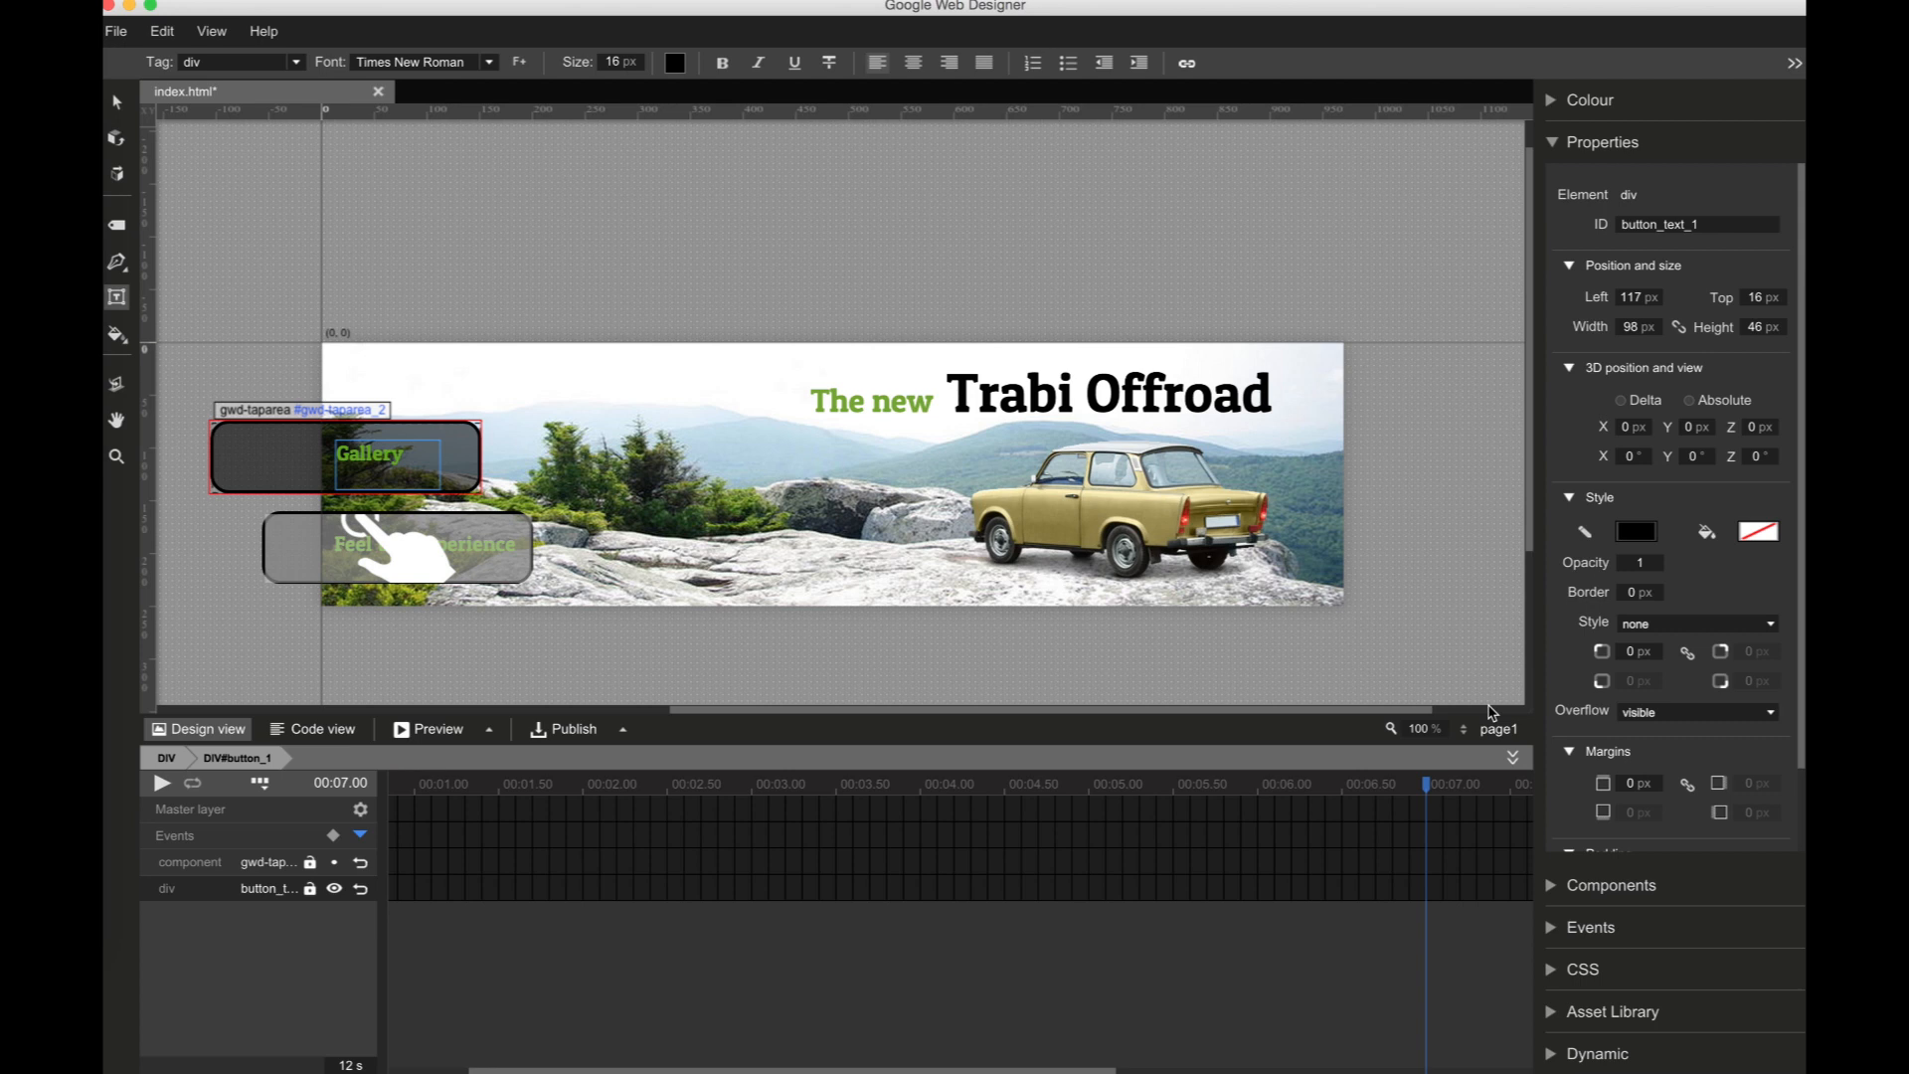
Step: Open page1_1, the video page, and duplicate it as a further page
left_click(1564, 144)
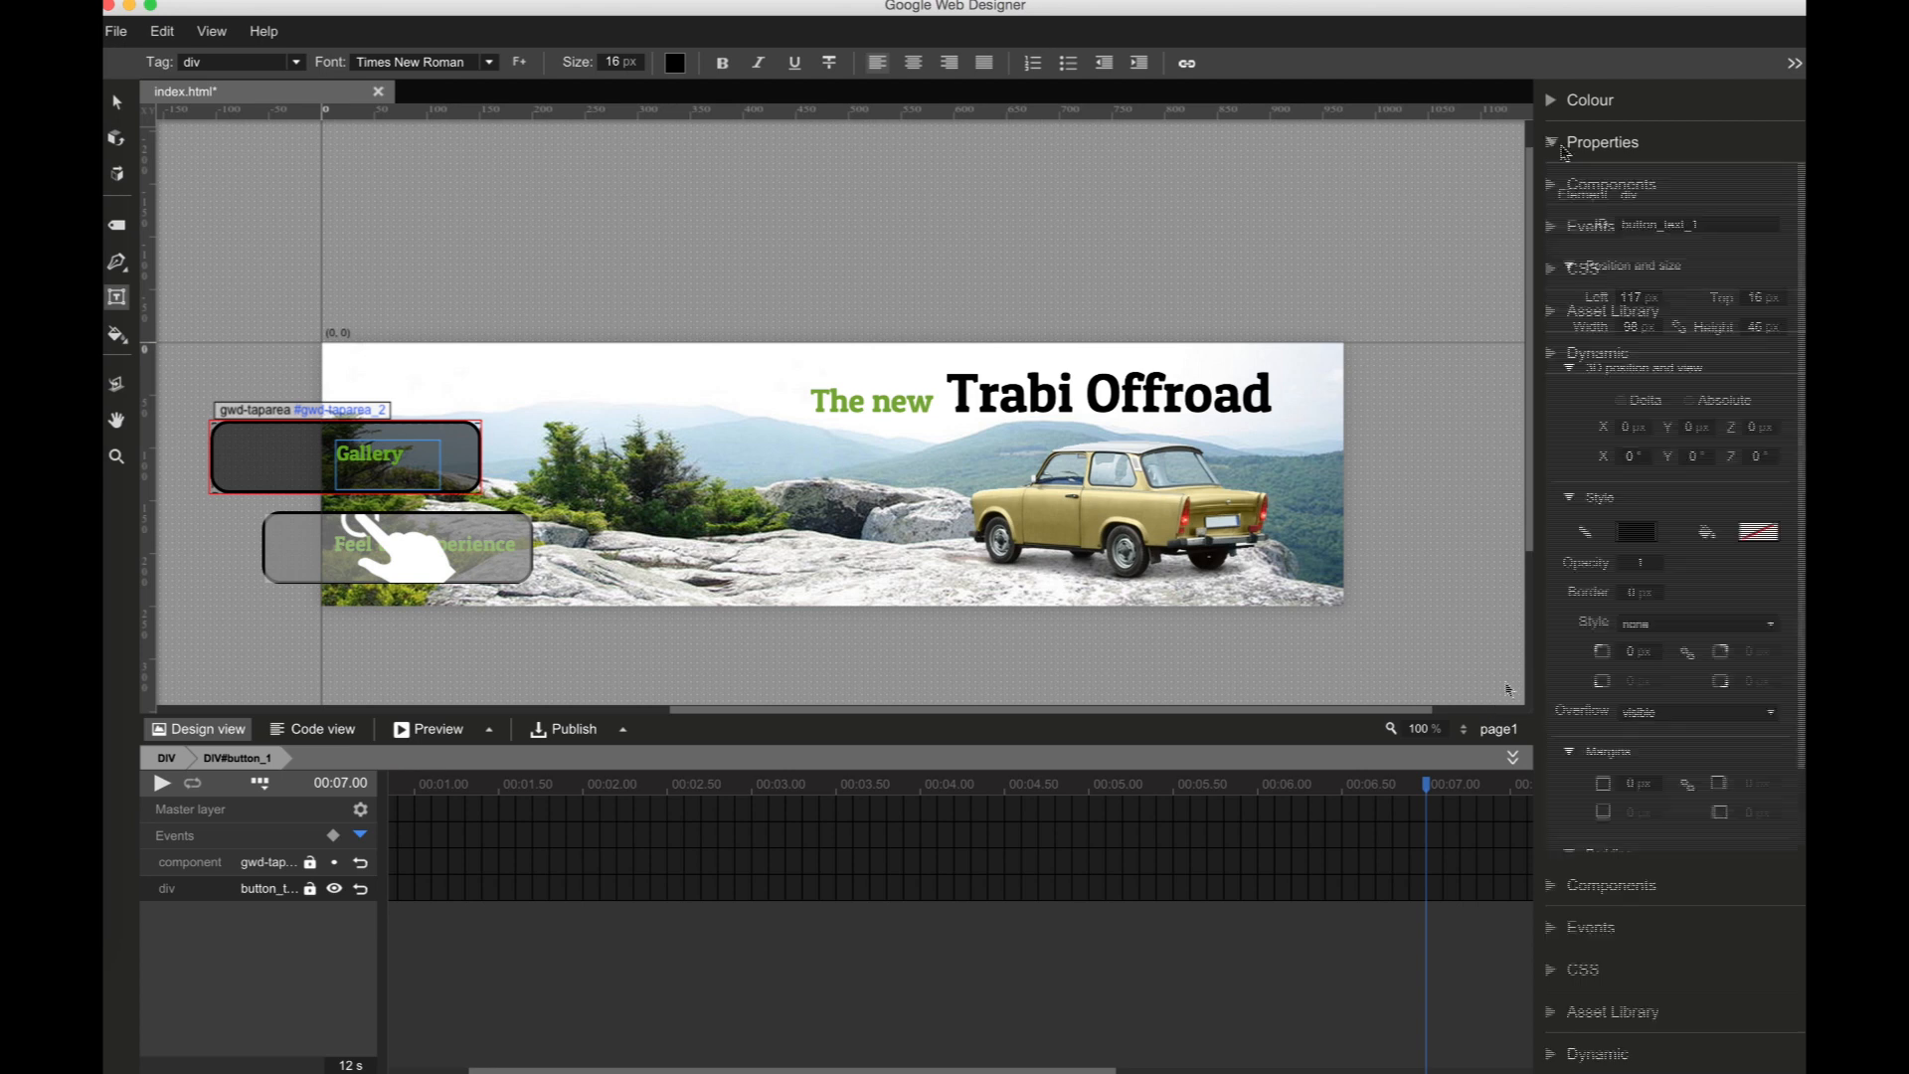
left_click(1497, 729)
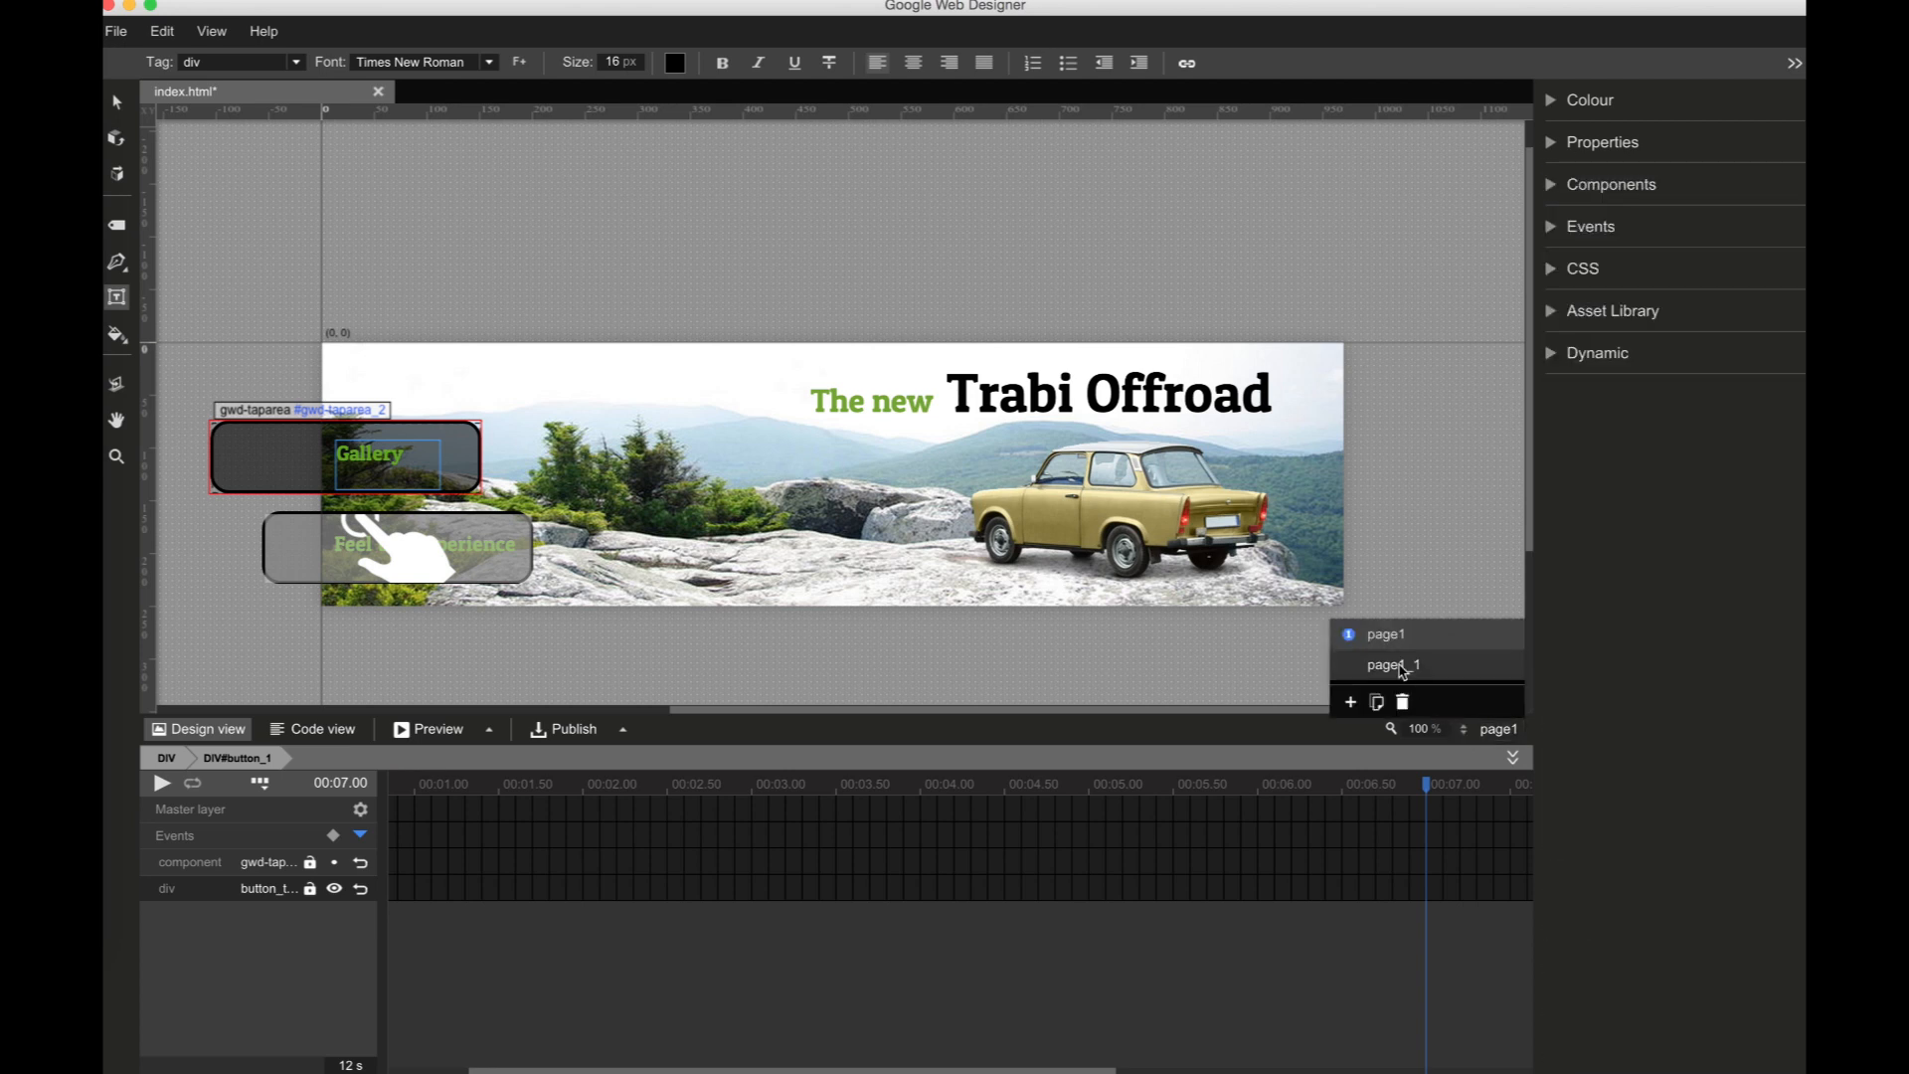
left_click(1397, 665)
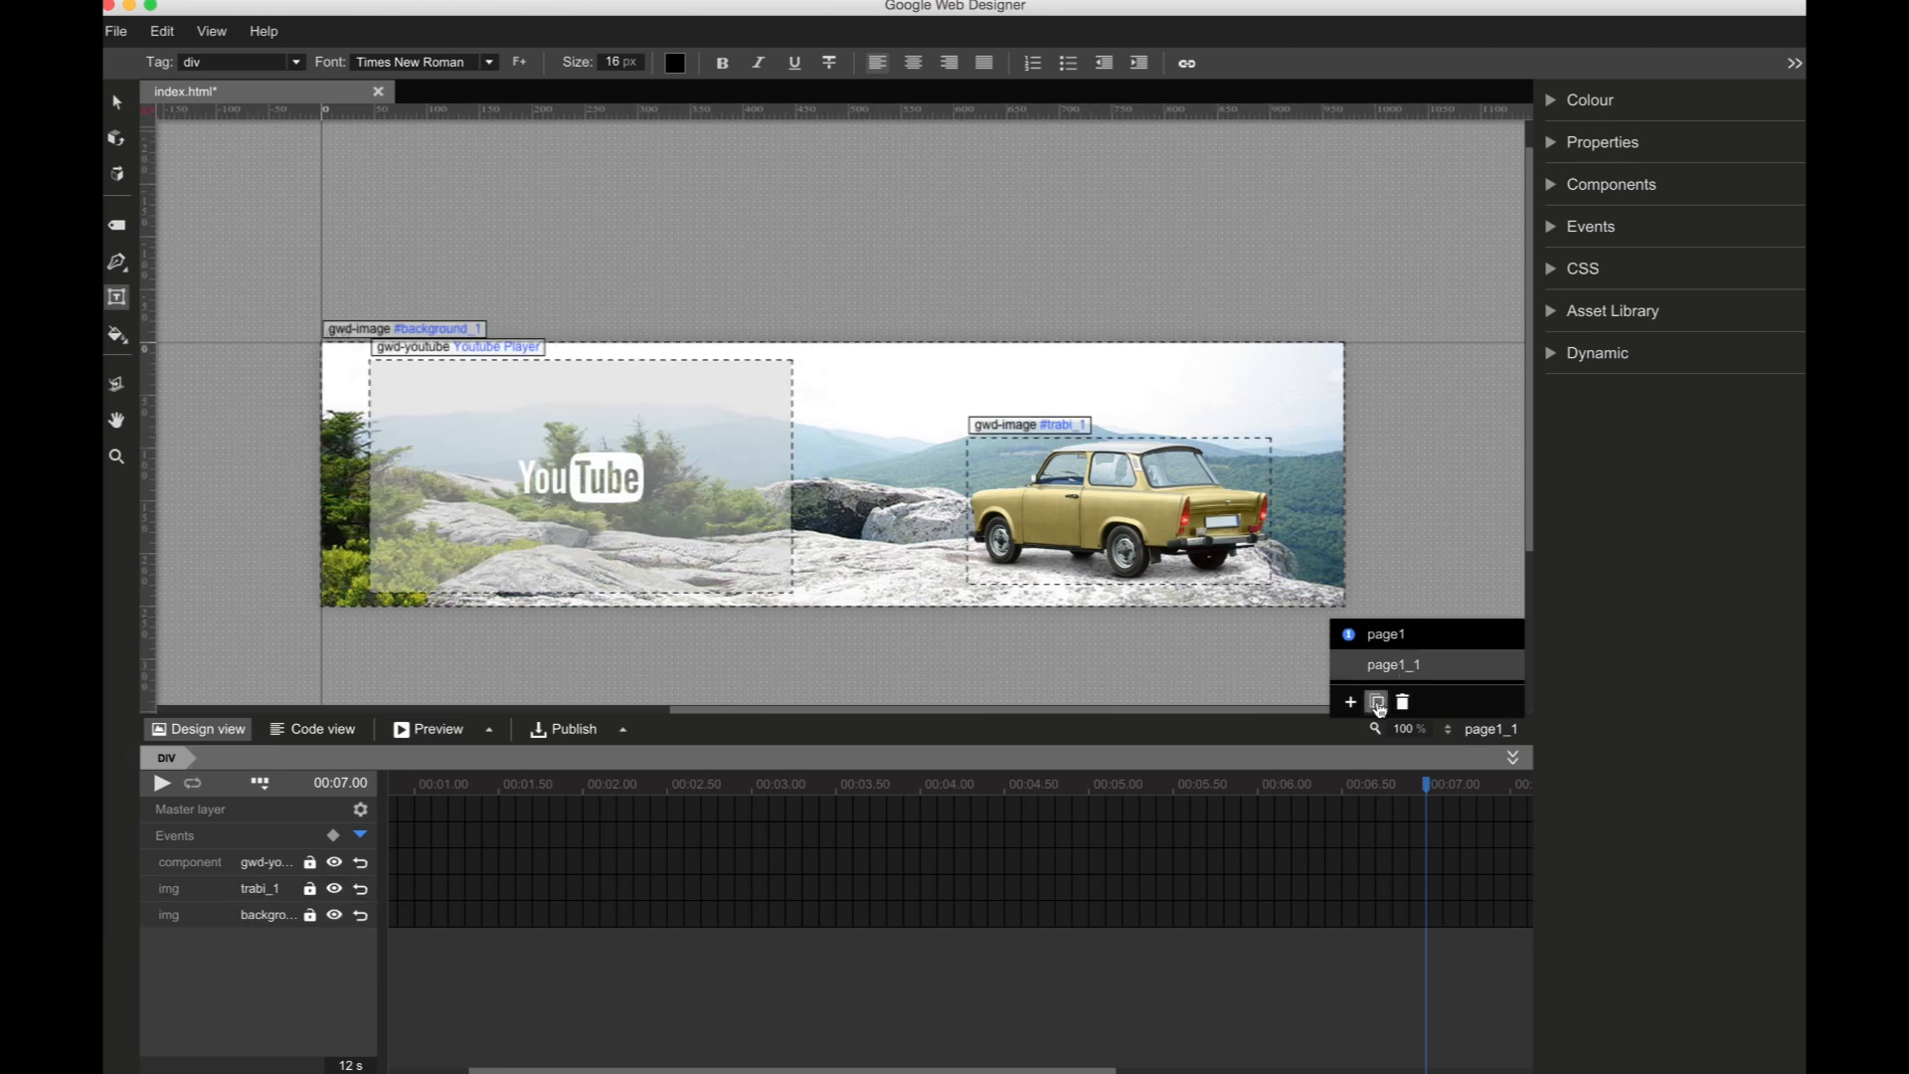
left_click(1378, 705)
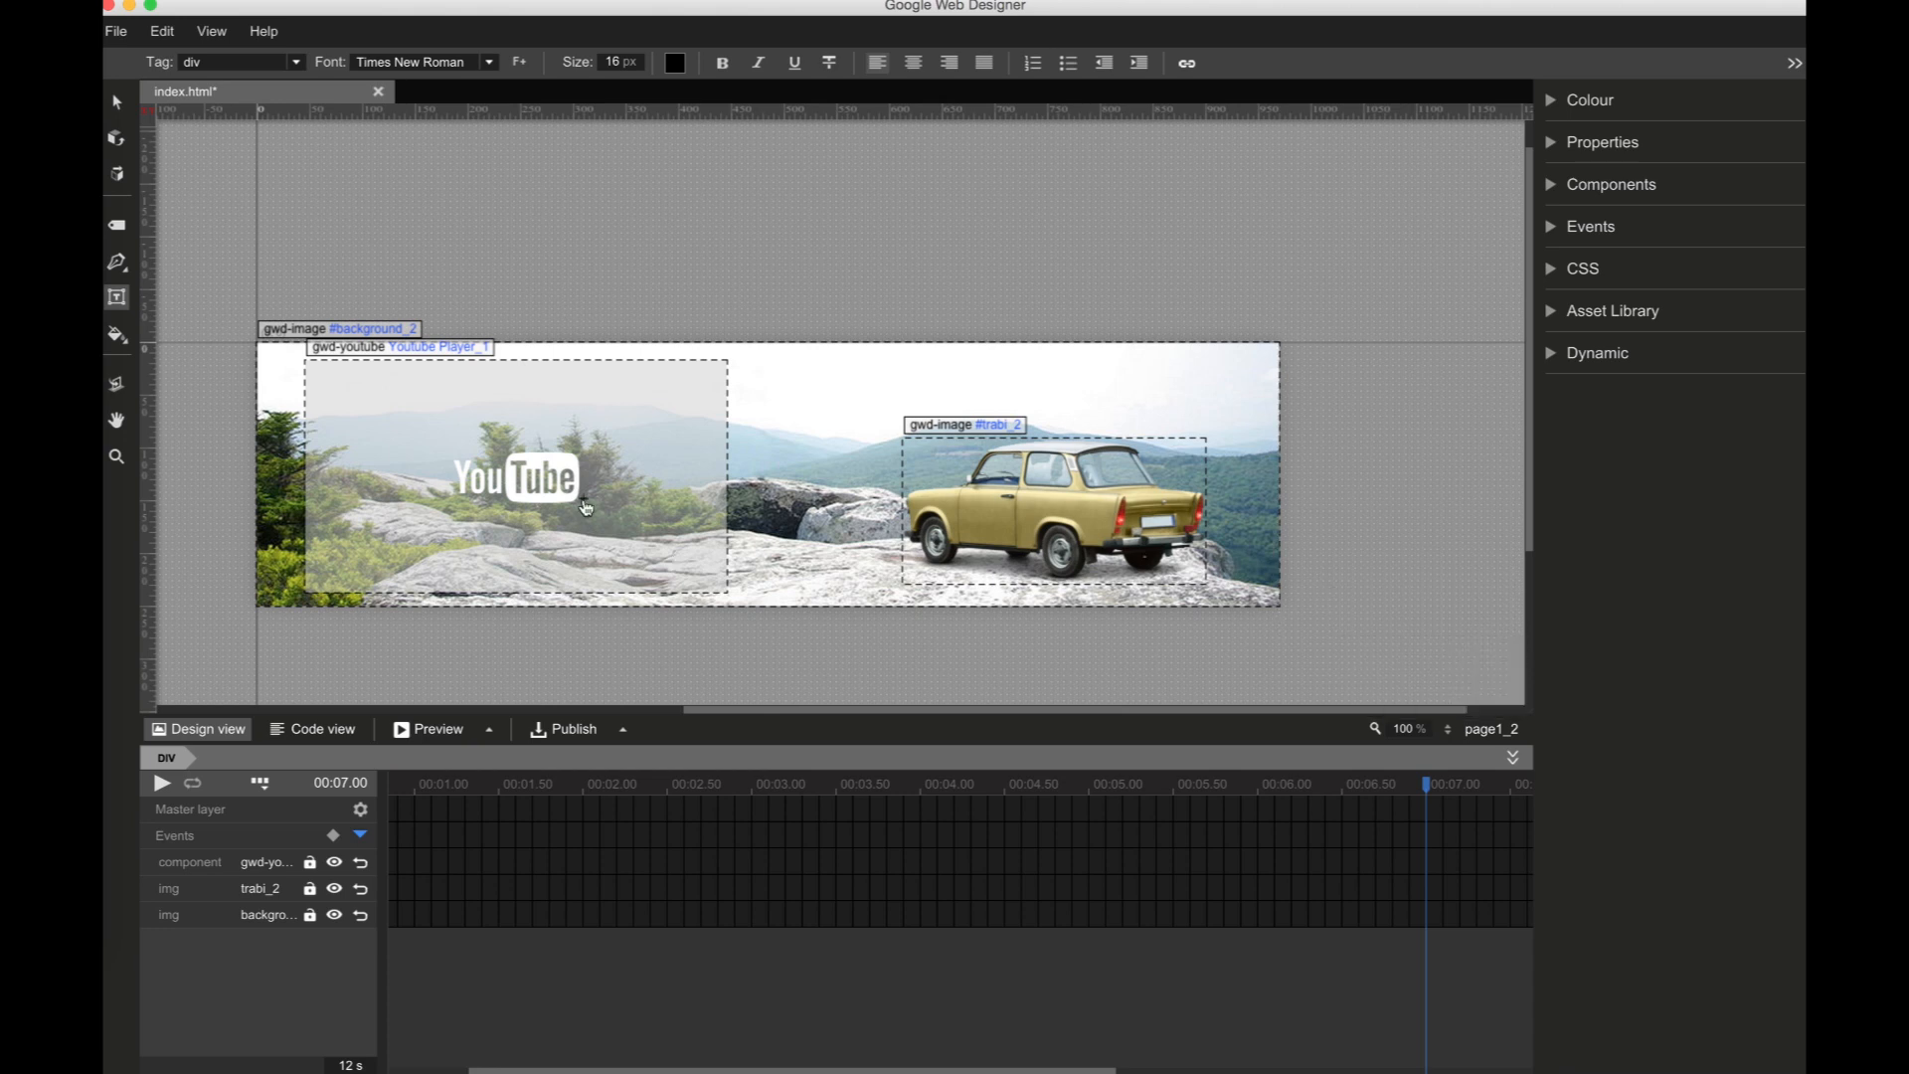
Step: Delete the YouTube player from the duplicated page
left_click(586, 507)
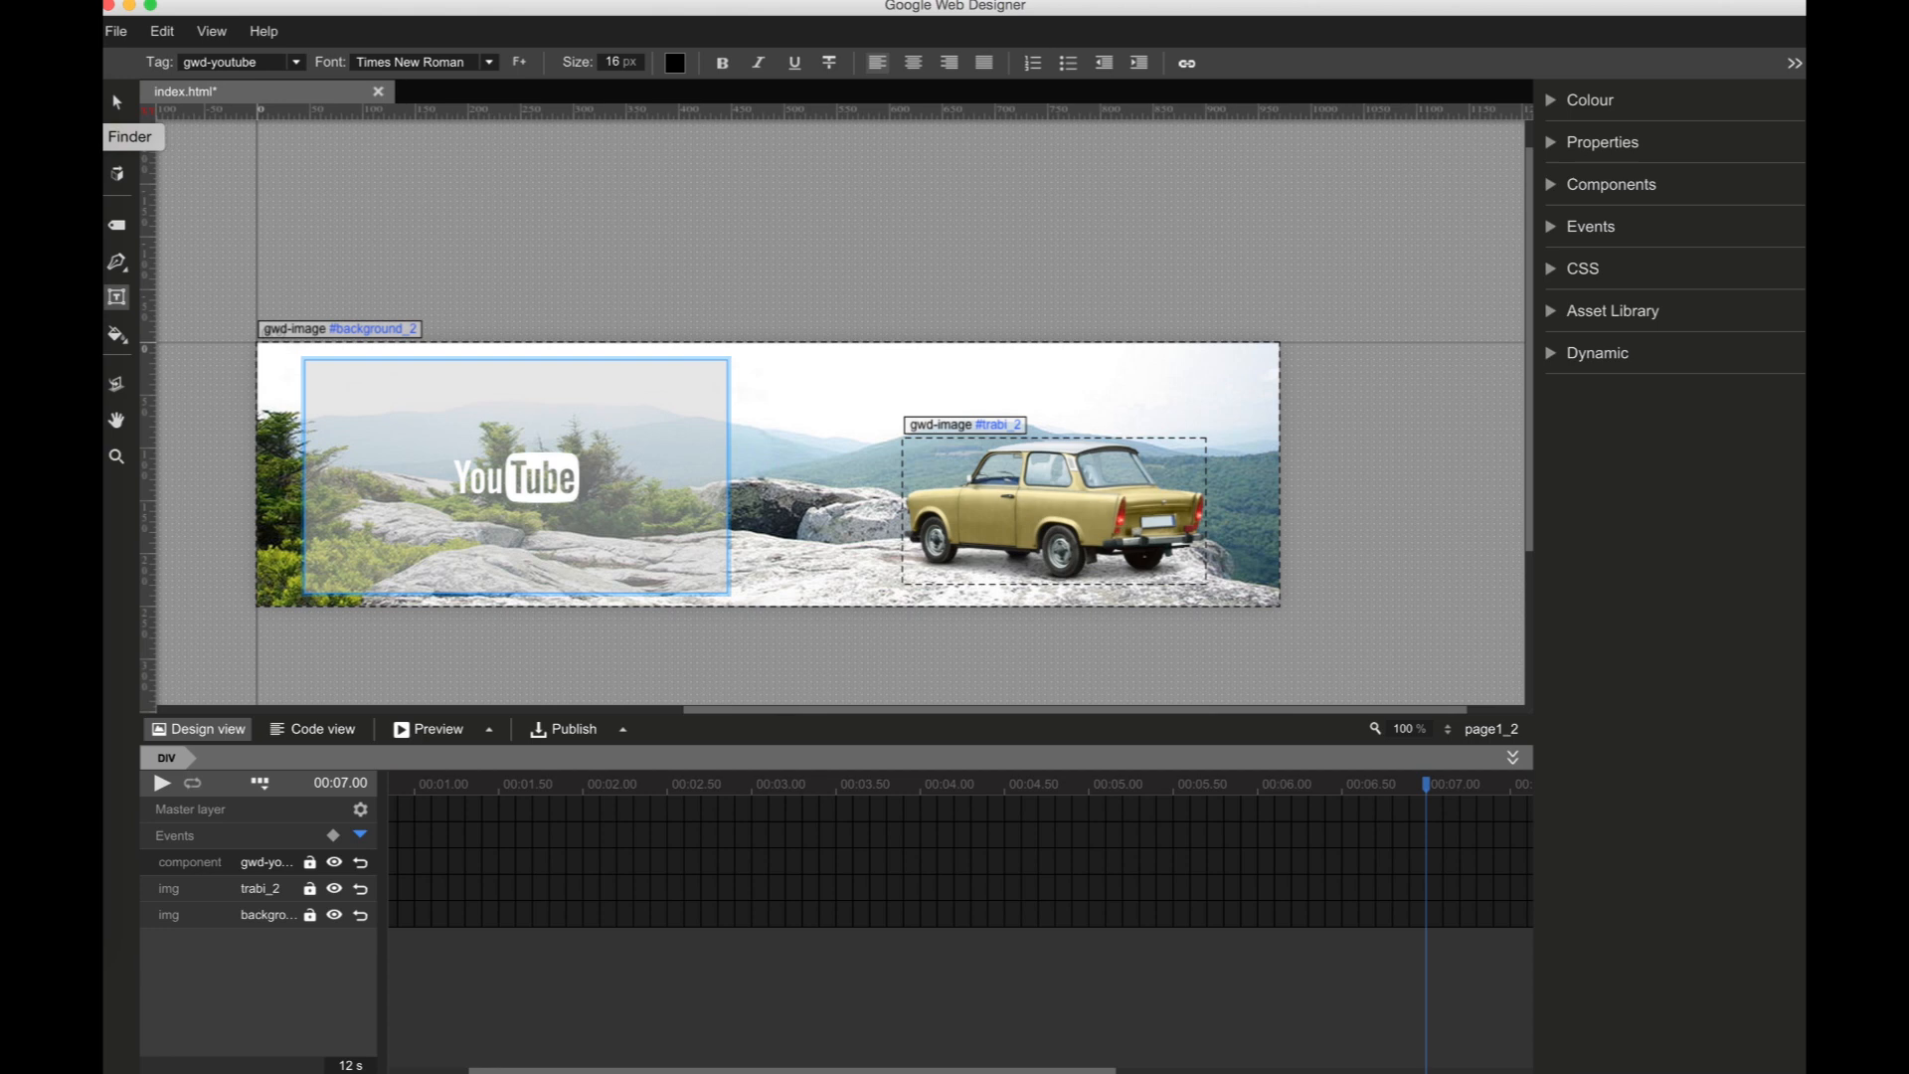
left_click(116, 101)
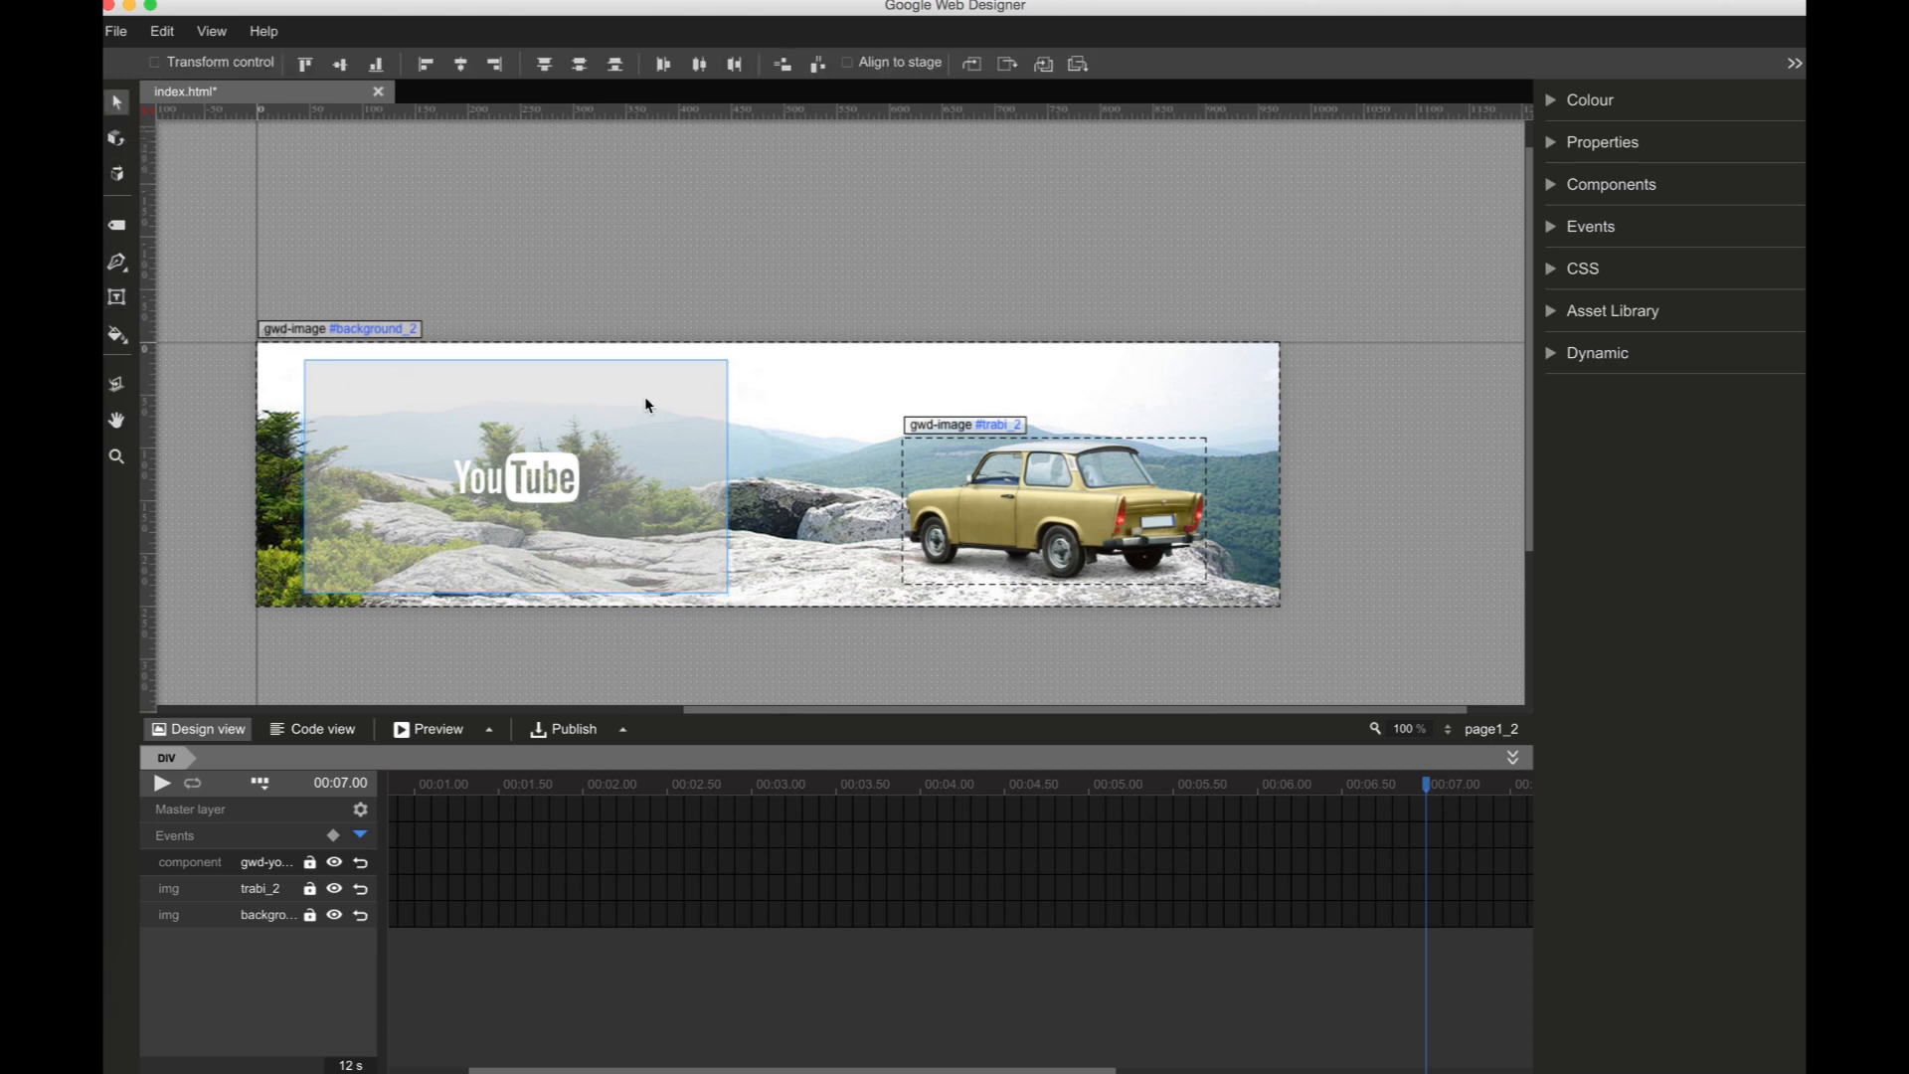
key("Delete")
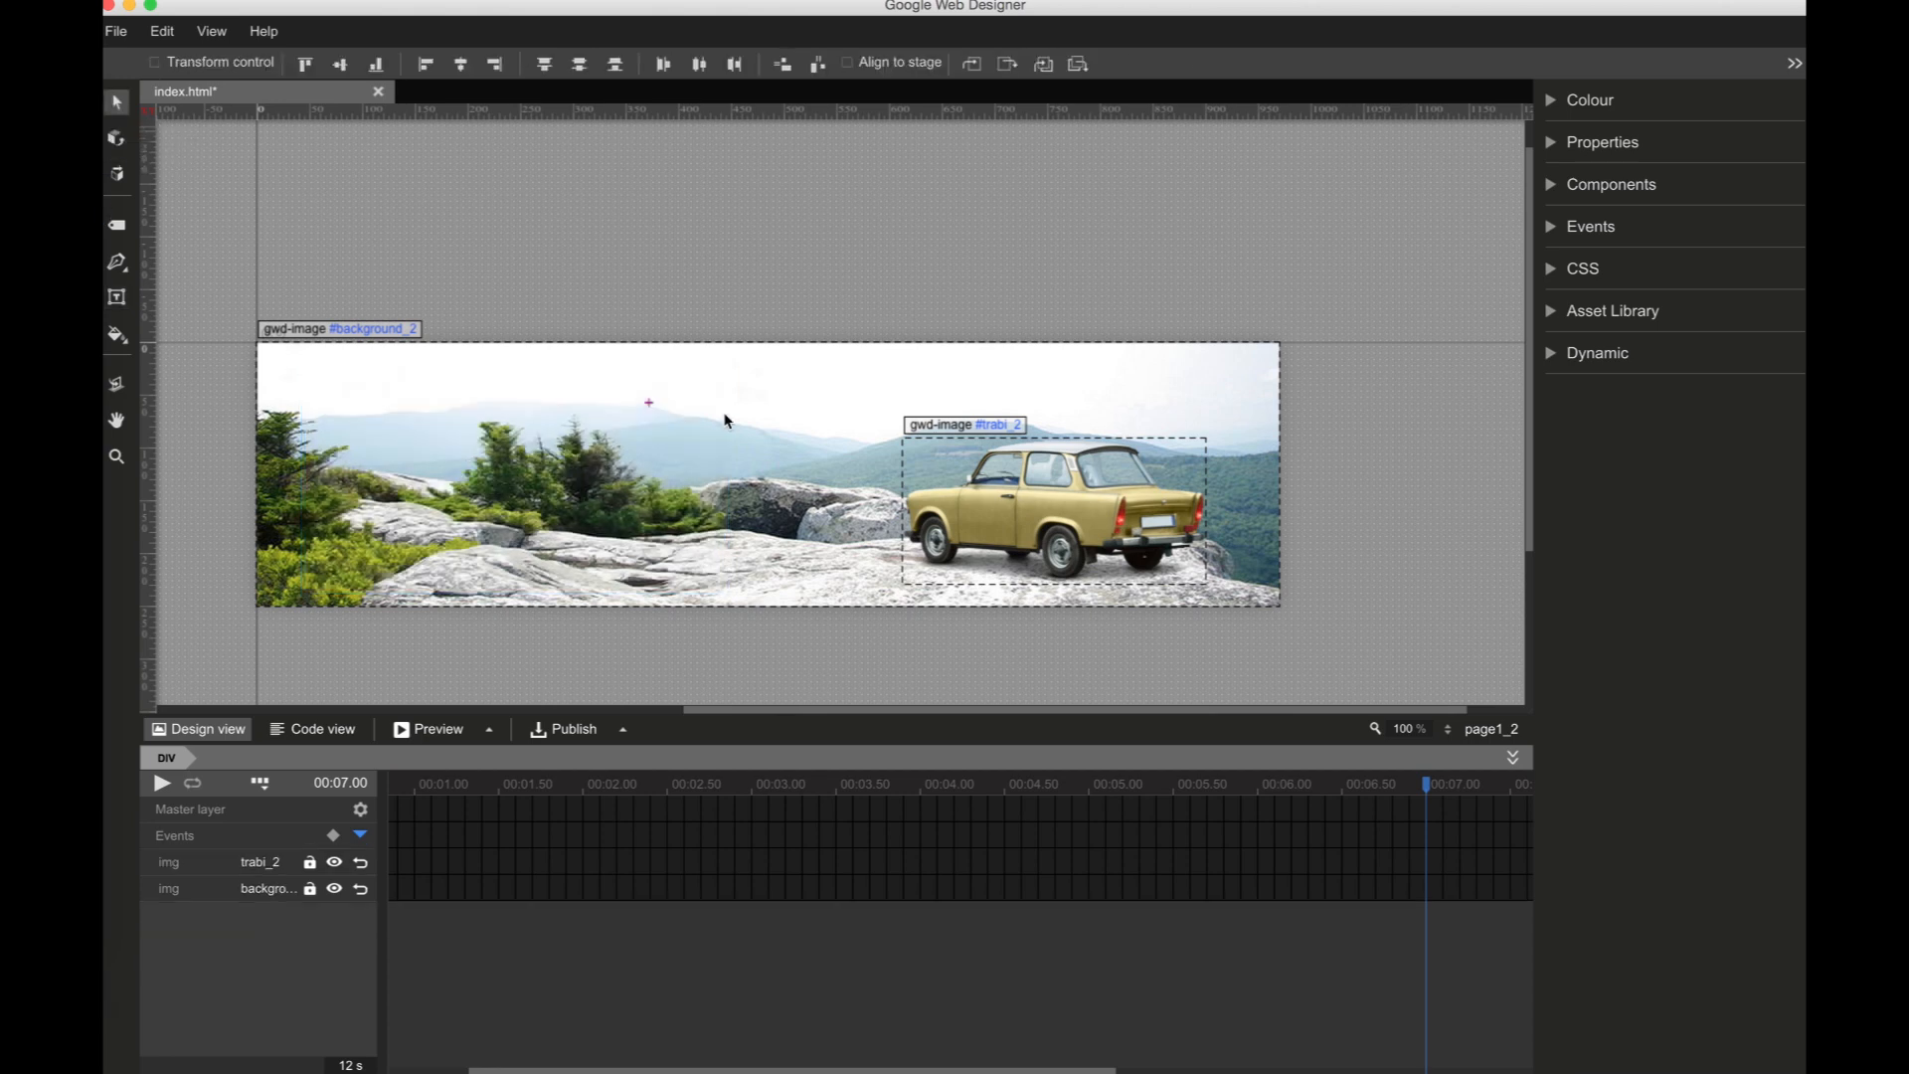
Step: Add a Carousel Gallery component to the page and place it at about left 44 px, top 23 px
left_click(1551, 187)
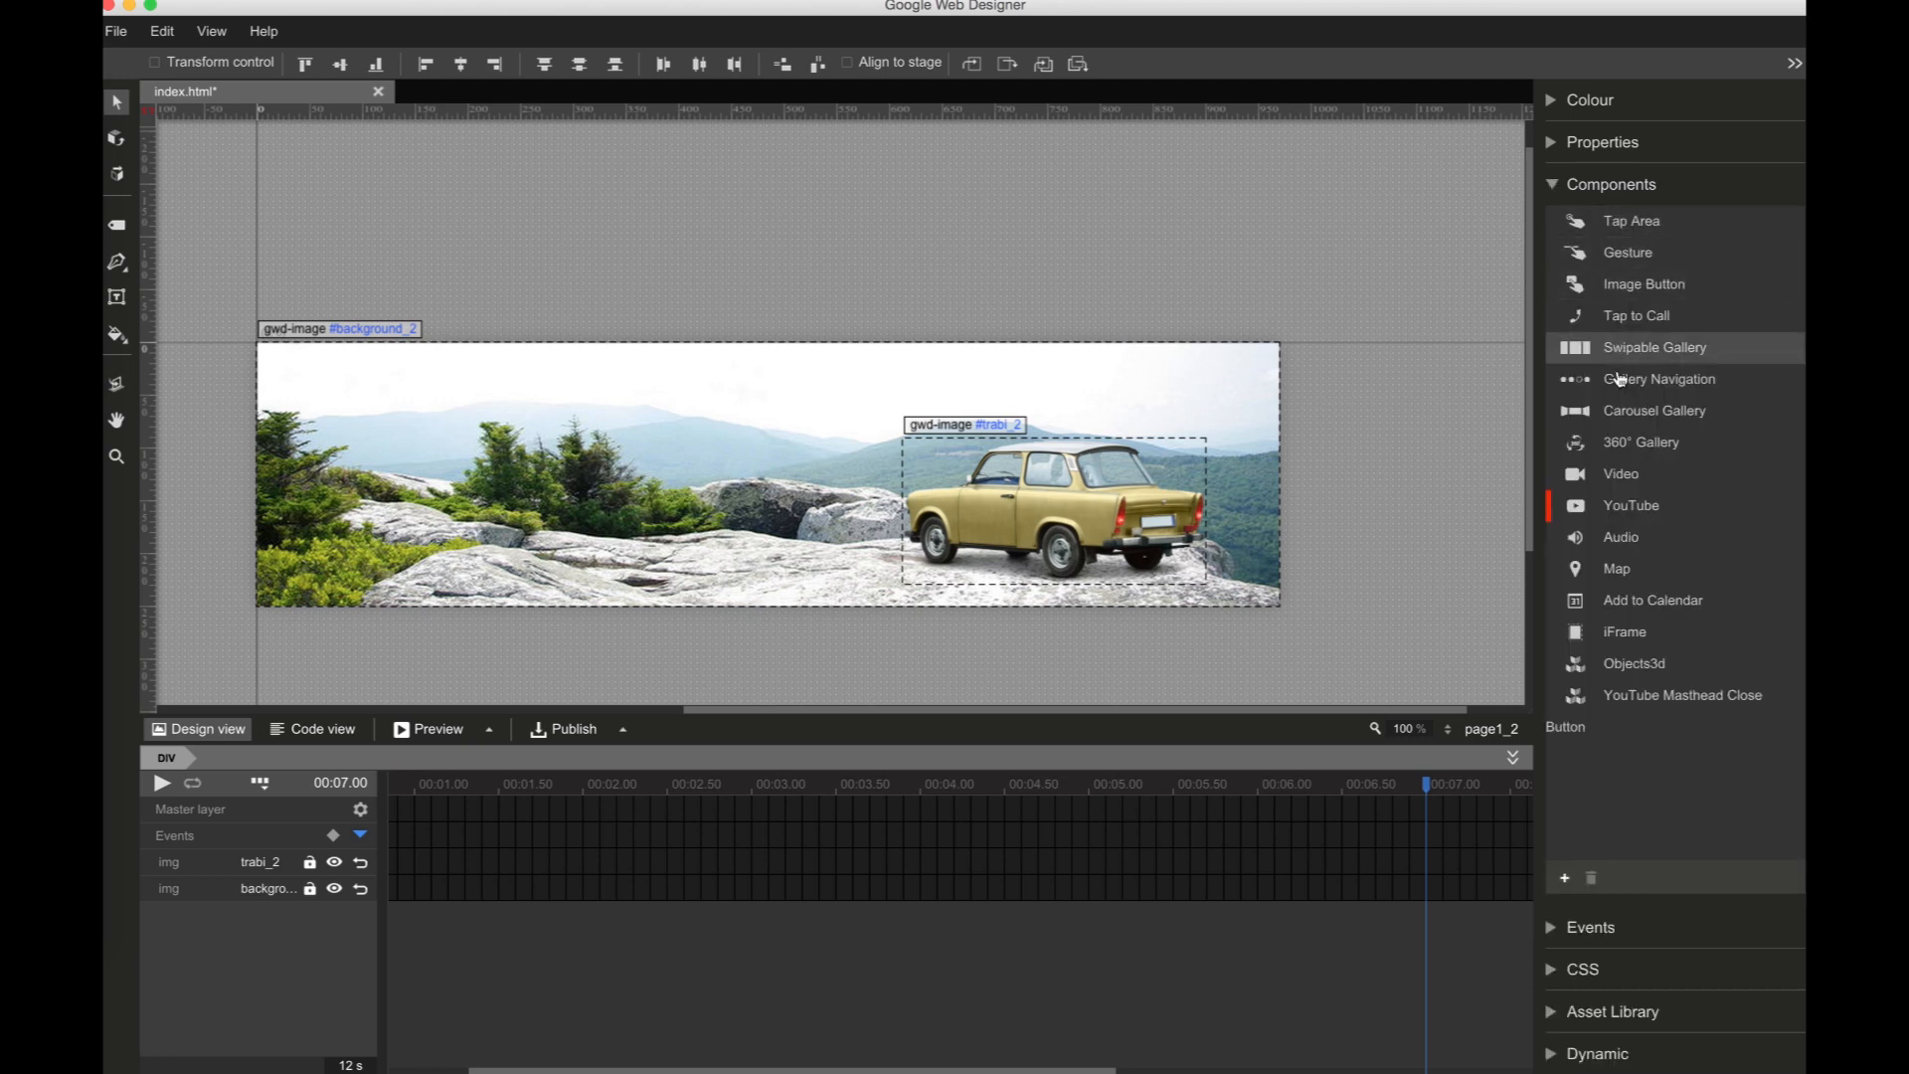
left_click(1625, 412)
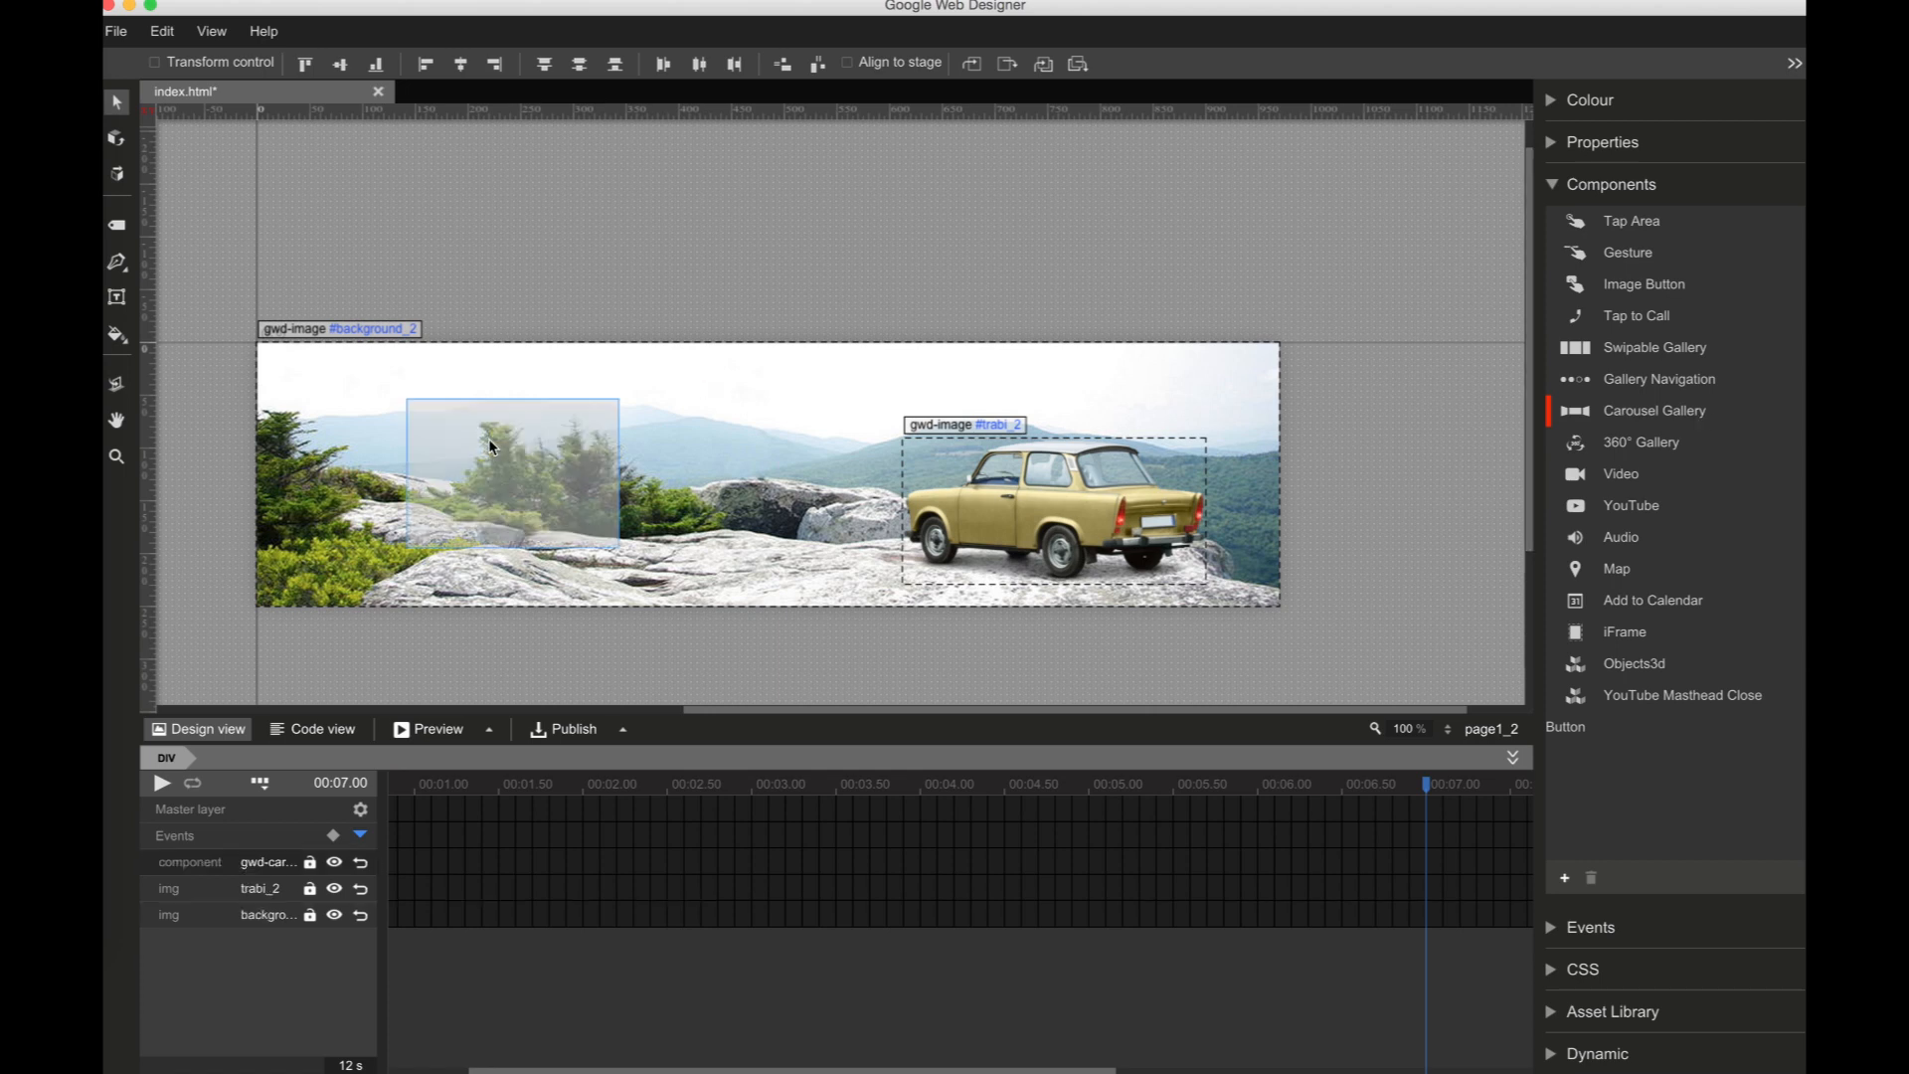
left_click_drag(492, 447, 390, 417)
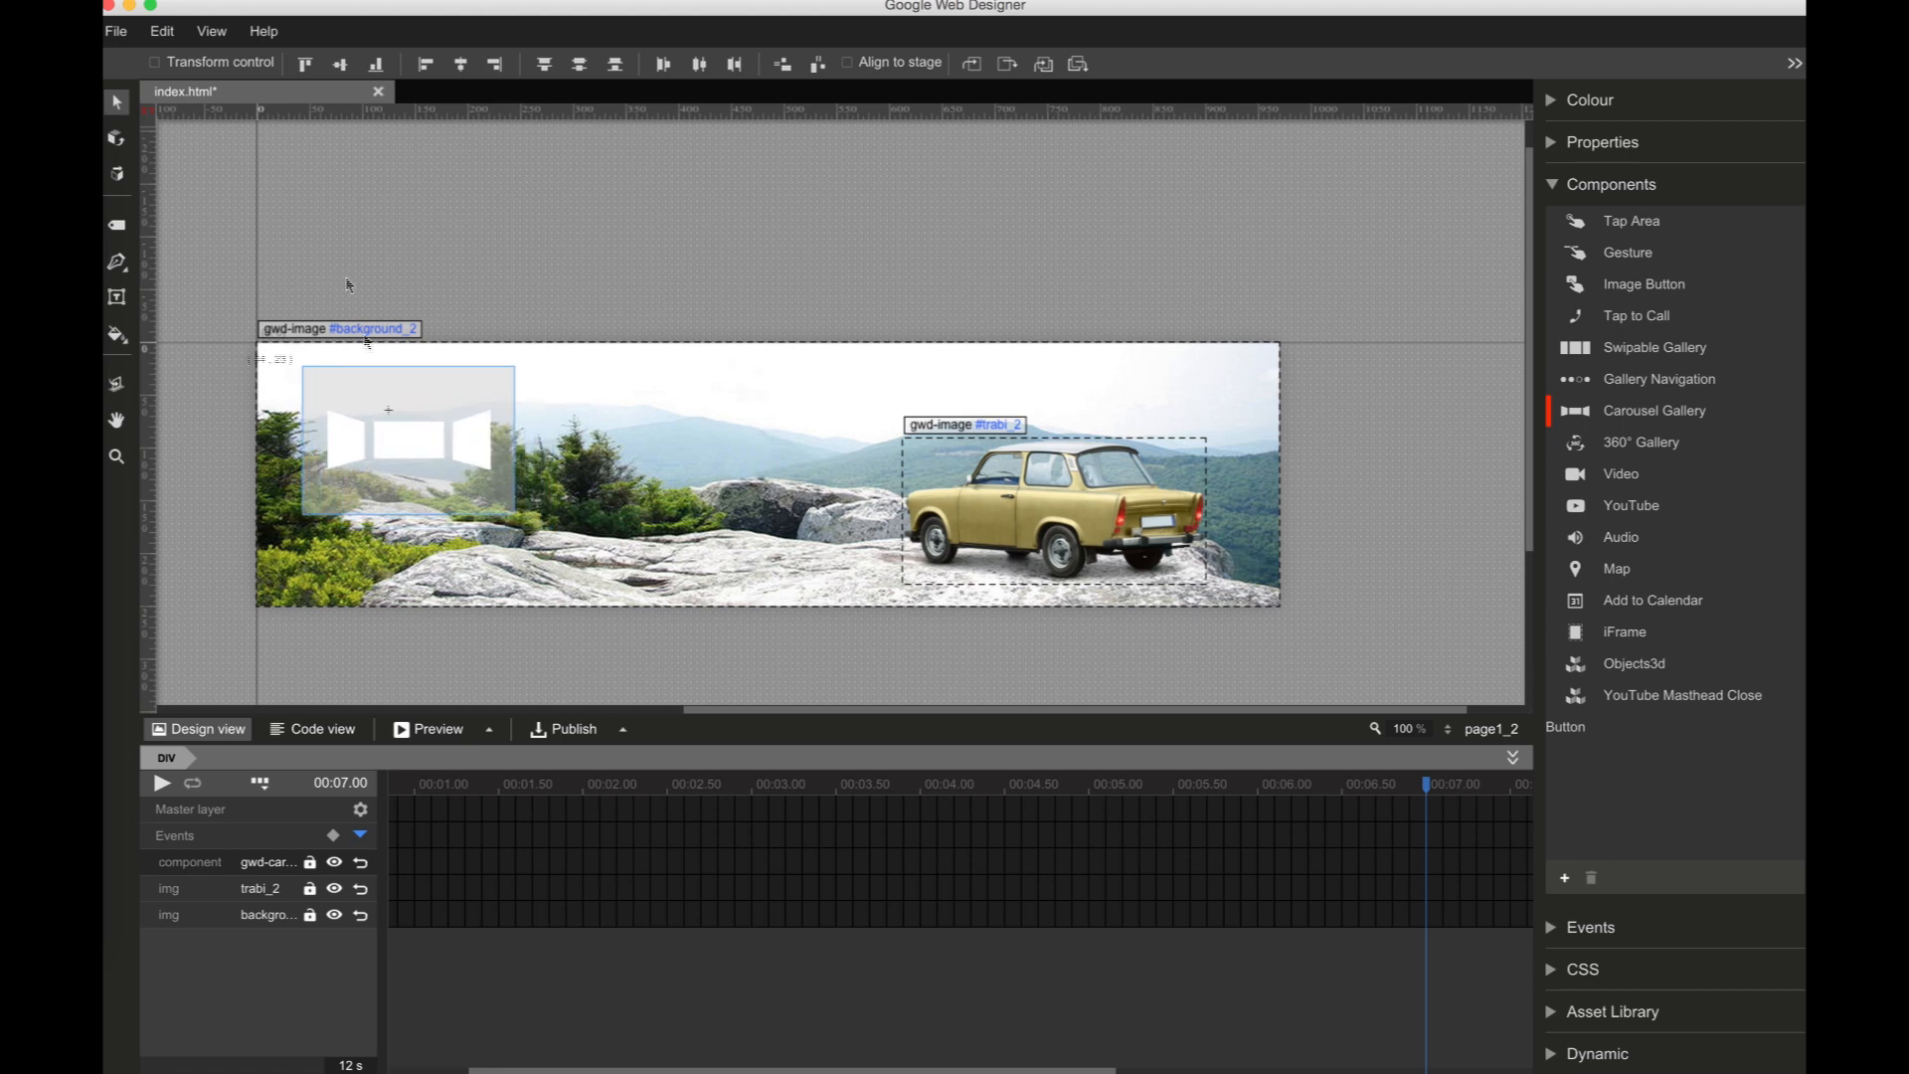
Step: Enlarge the carousel gallery with the transform control to about 524 px wide and 202 px high
left_click(156, 61)
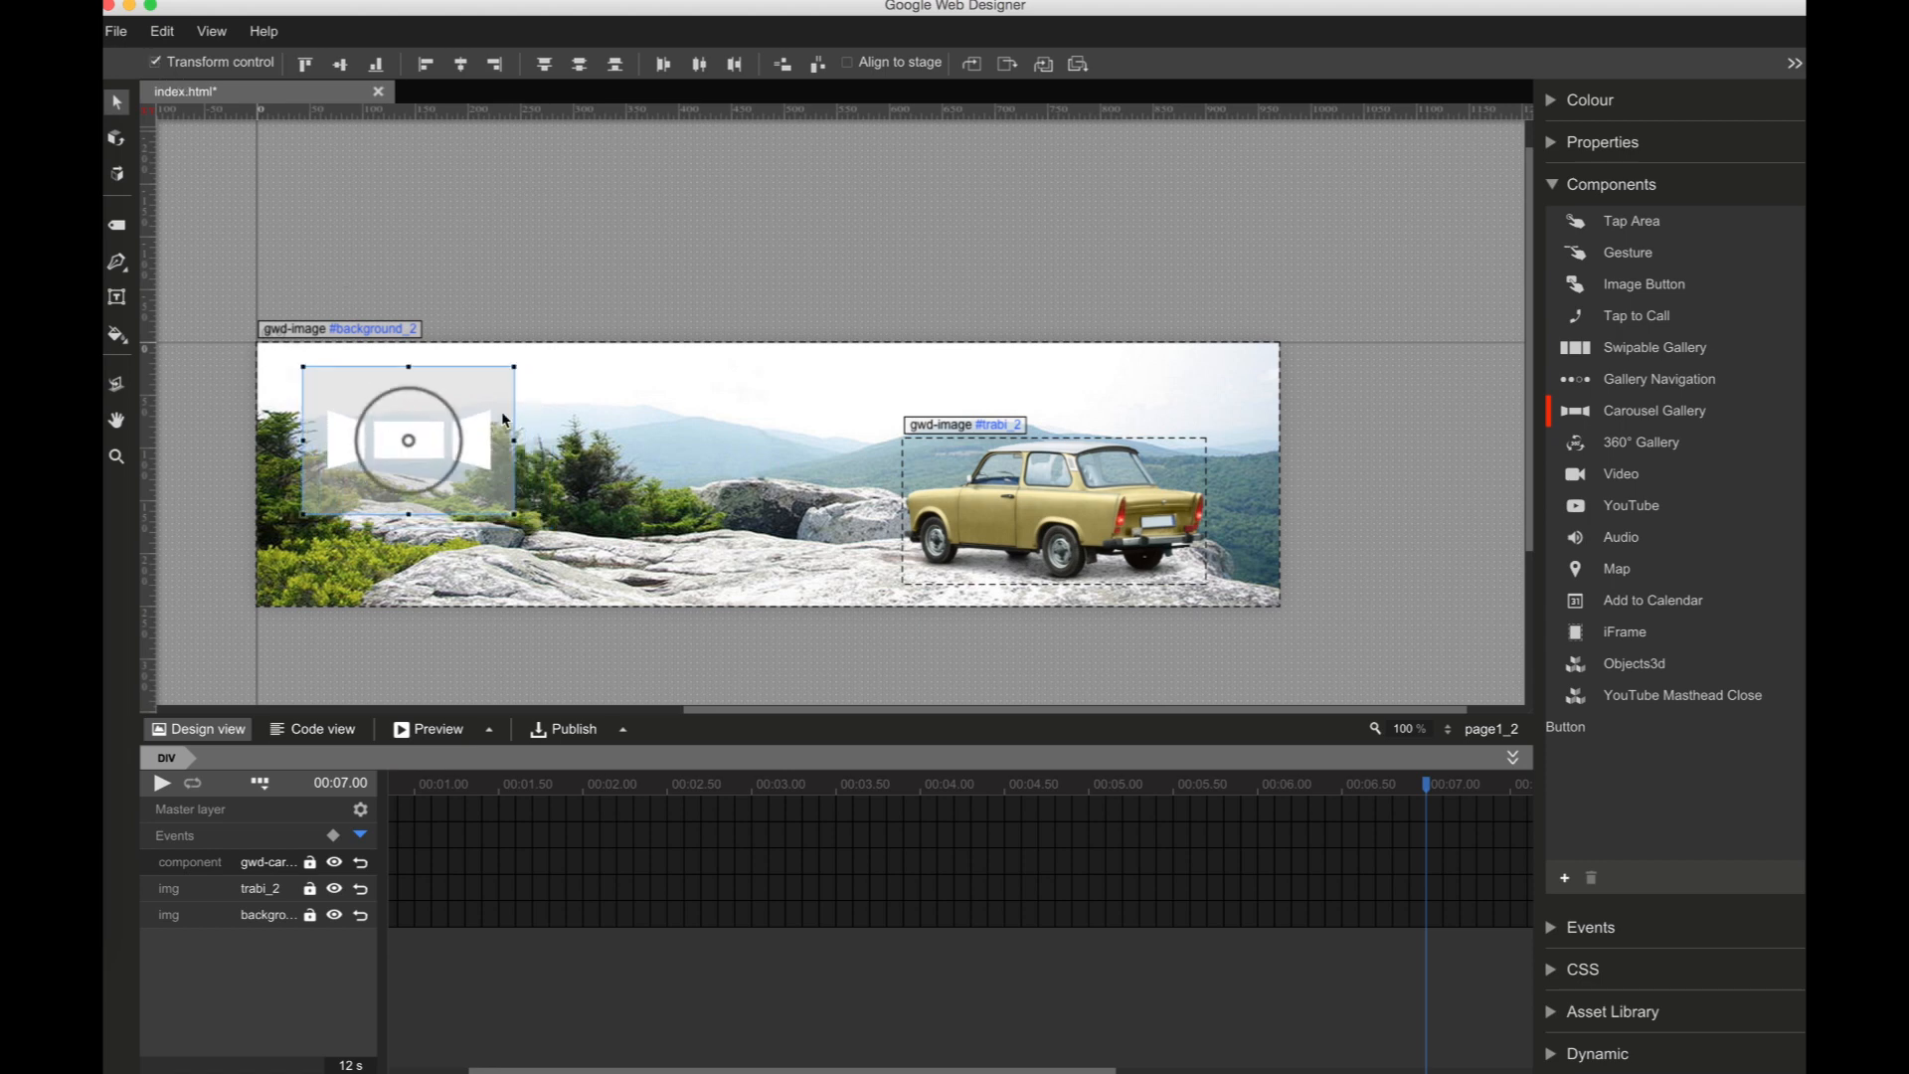
left_click_drag(514, 439, 860, 459)
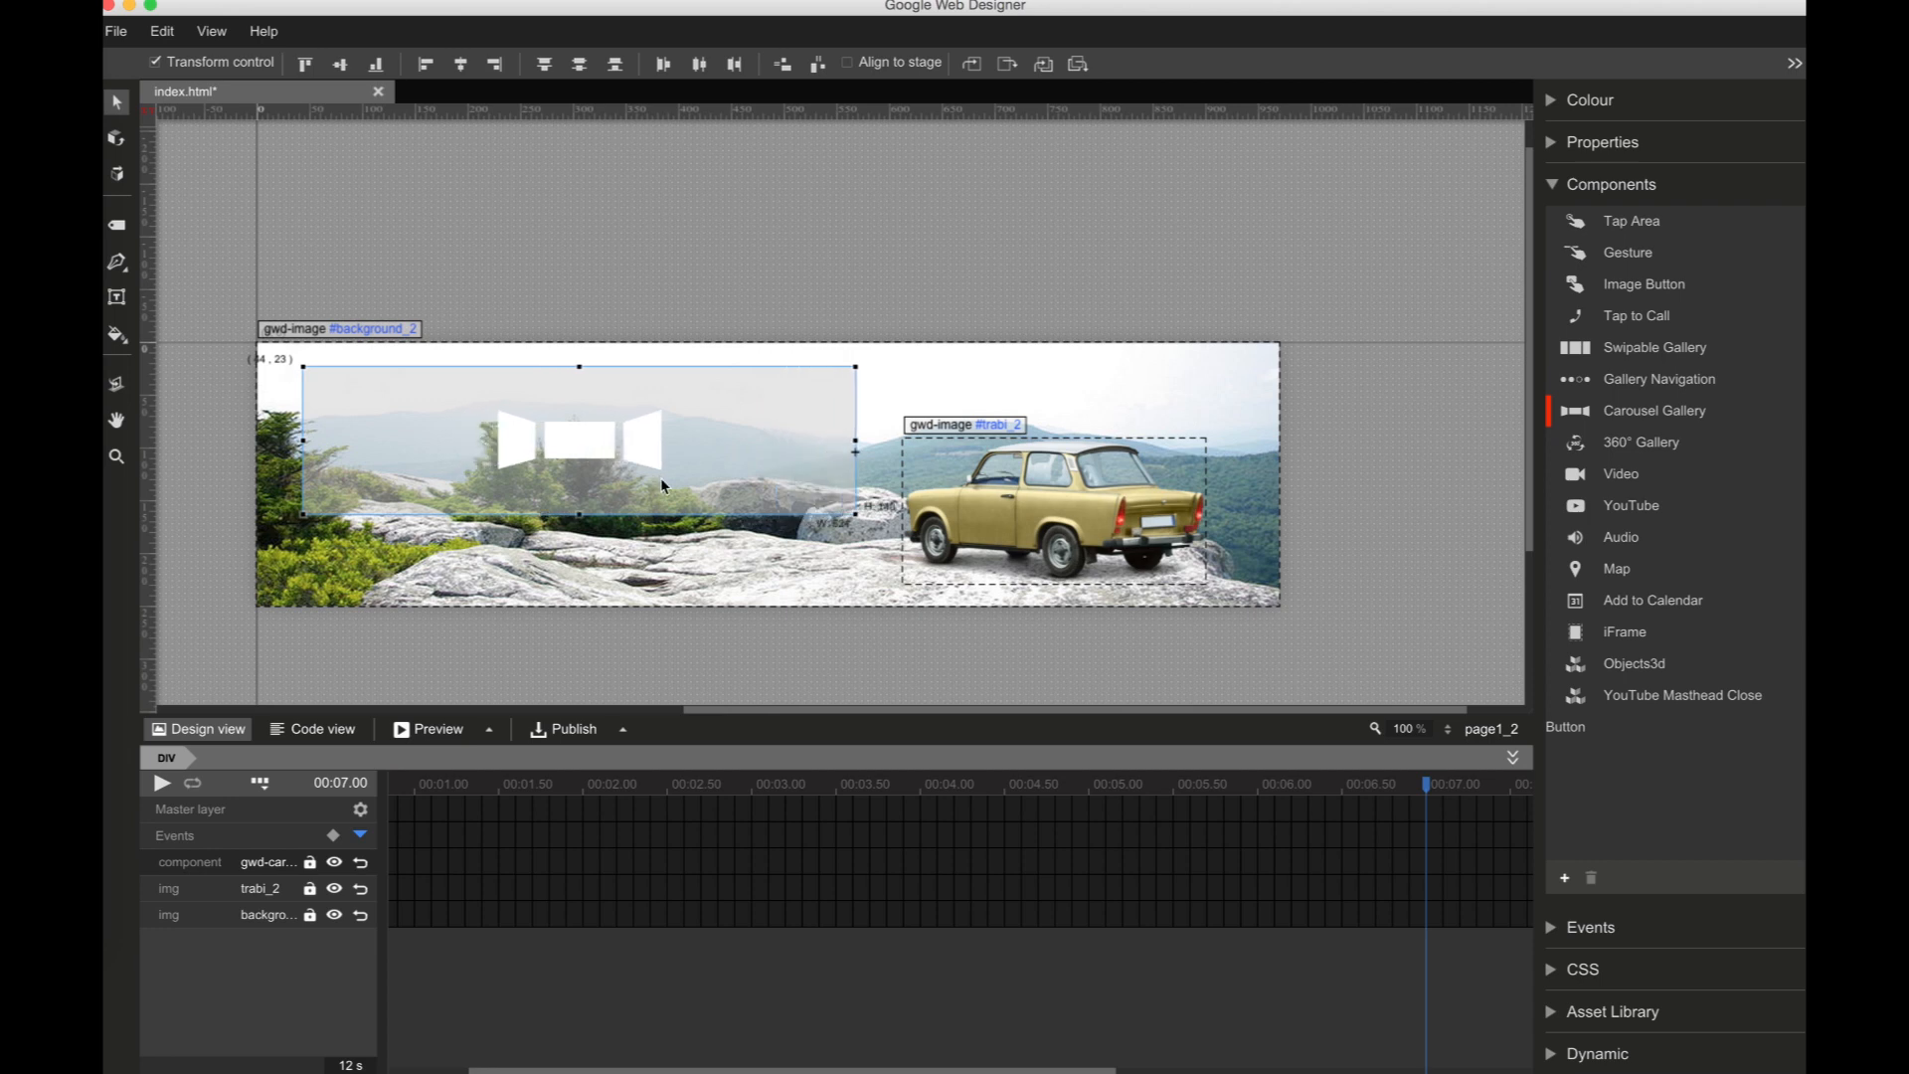
left_click_drag(581, 535, 580, 584)
left_click(152, 63)
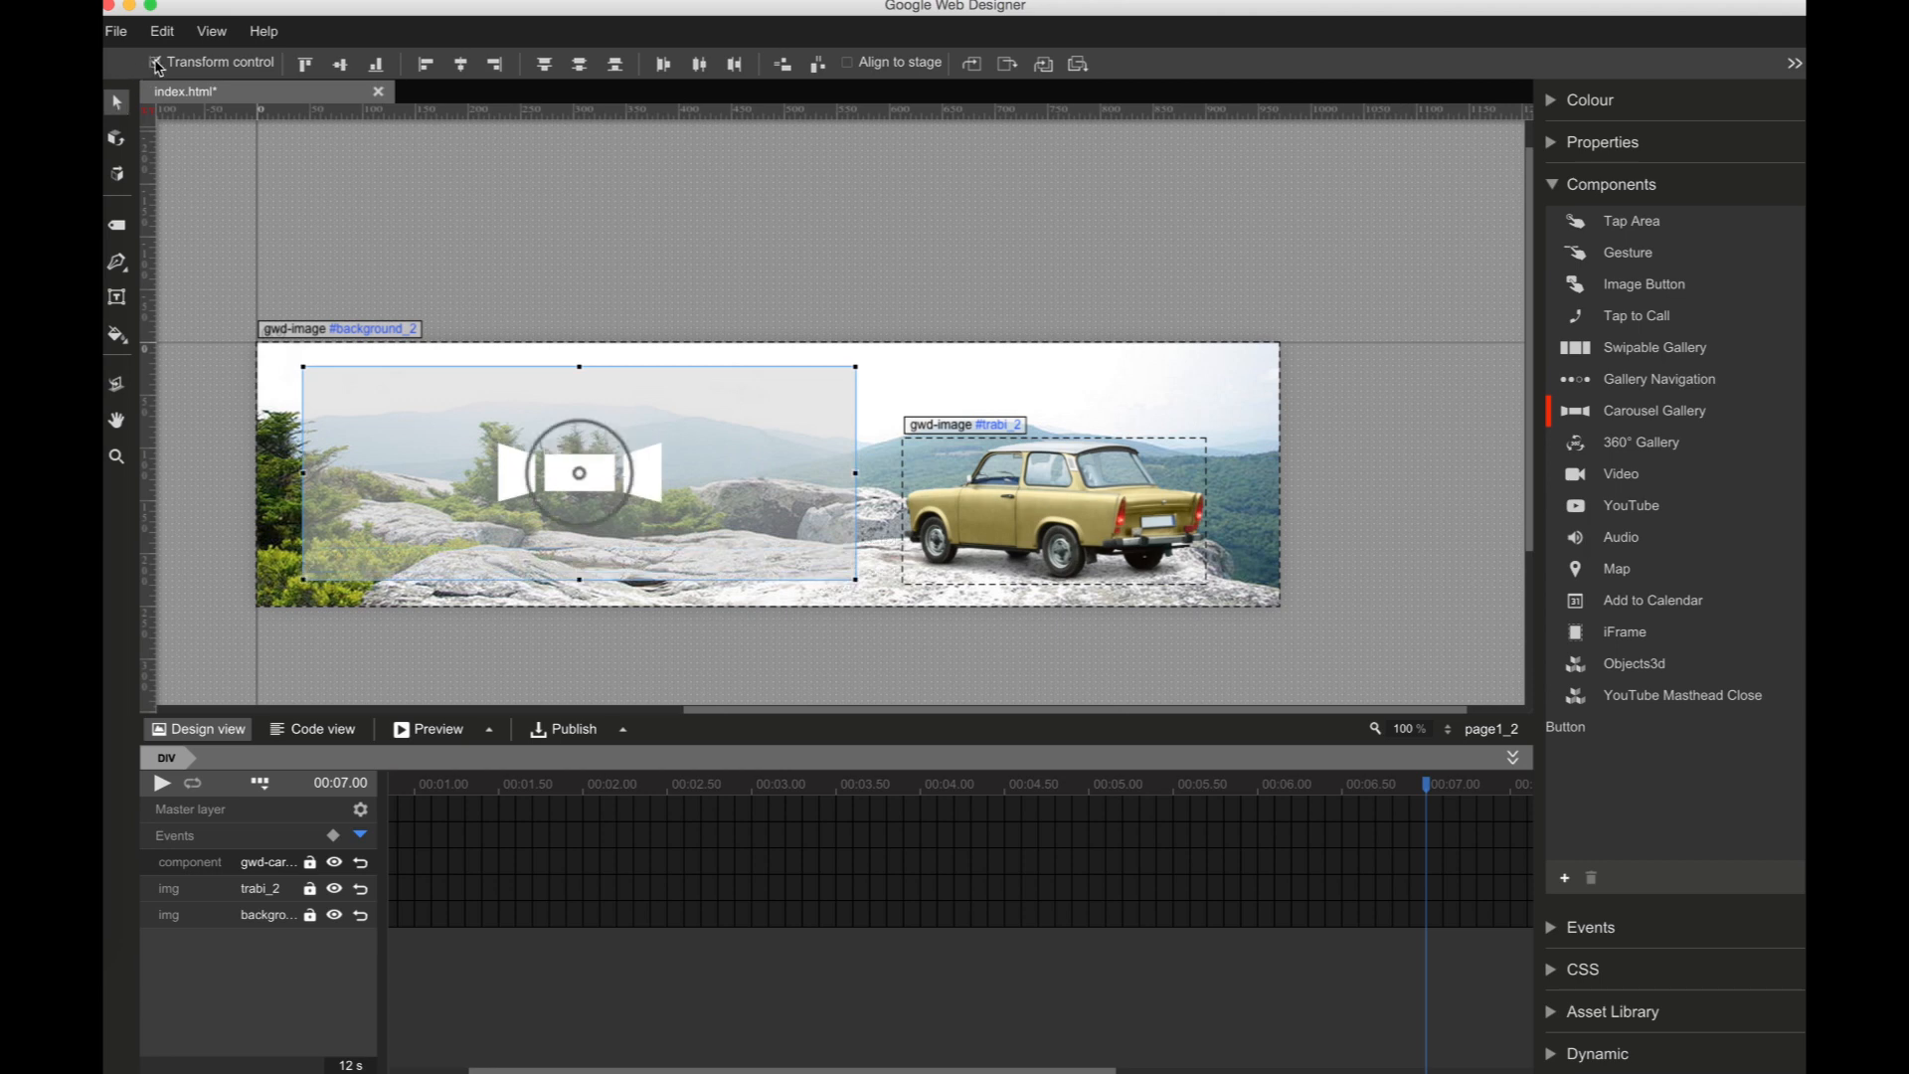
Step: Enter "Gallery" as the carousel gallery's component name
left_click(1552, 184)
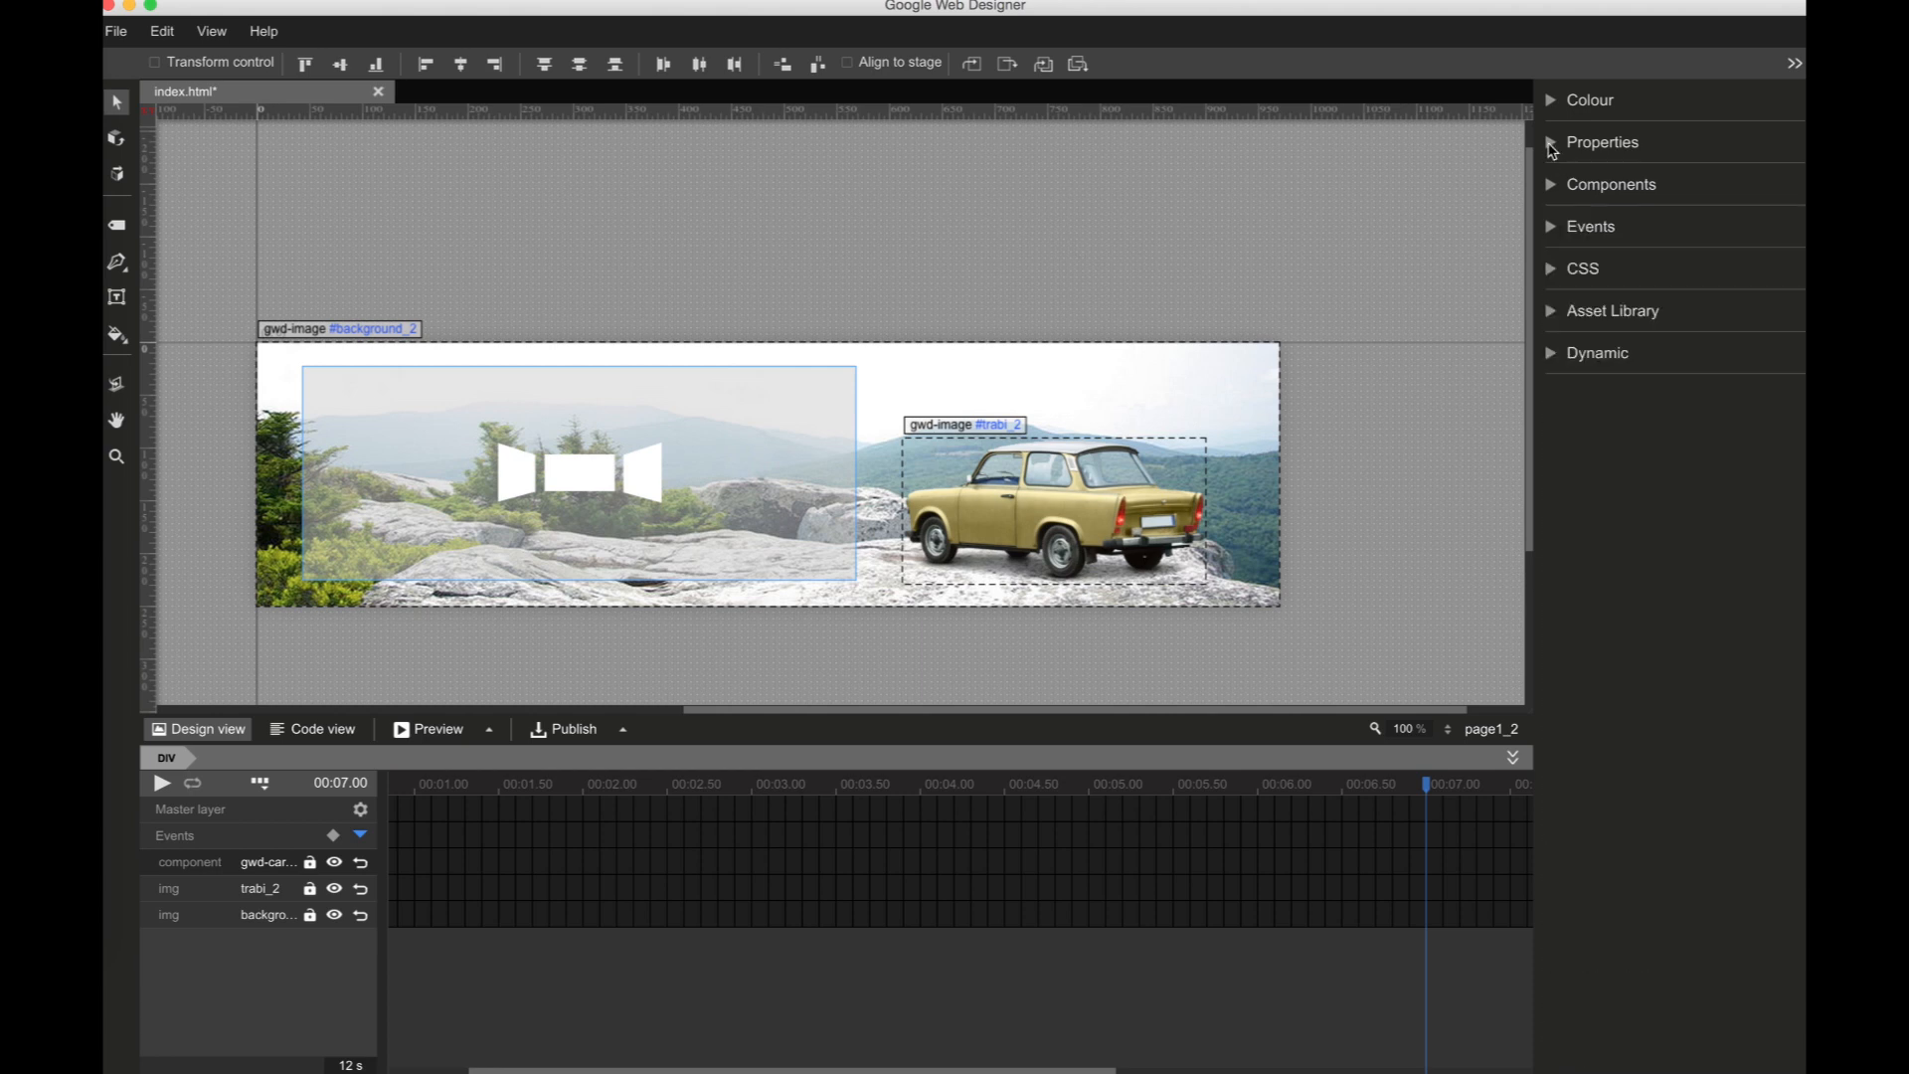
left_click(1552, 144)
left_click(1668, 226)
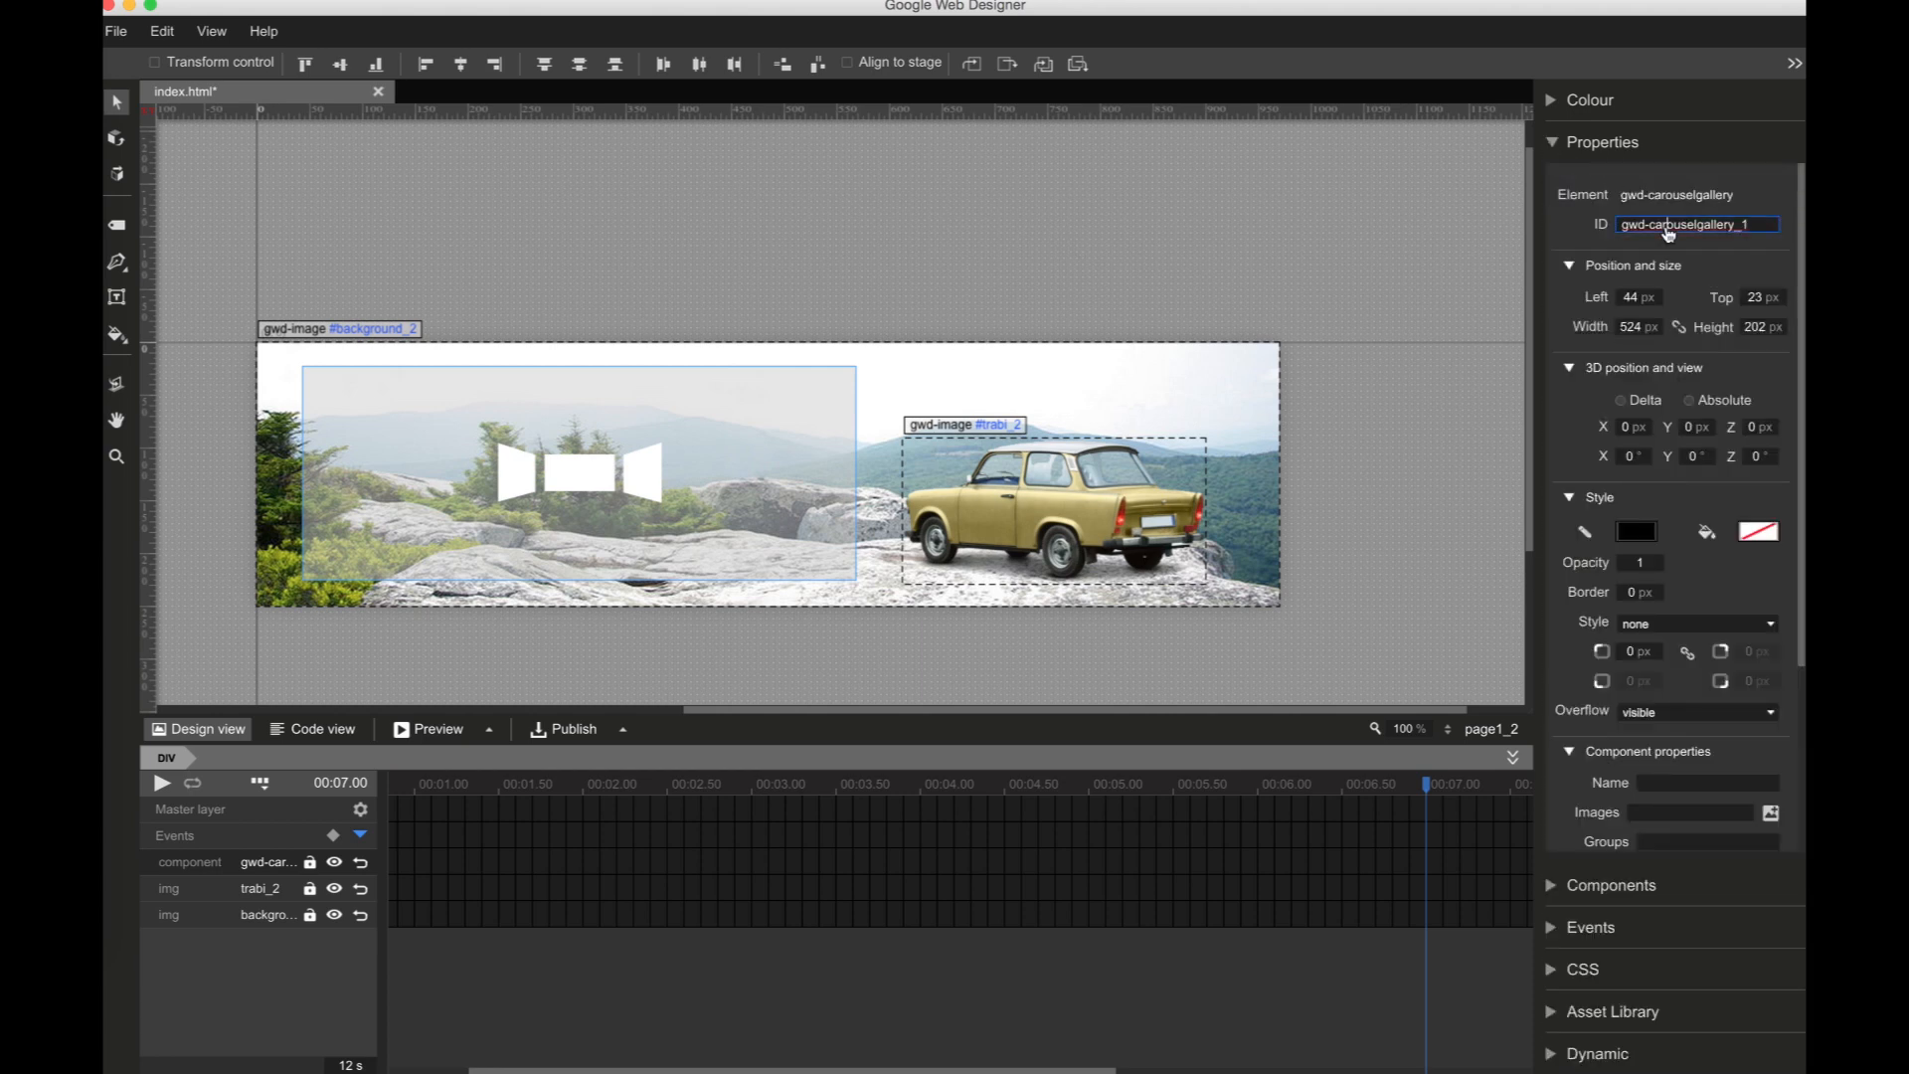
double_click(1668, 227)
scroll(1658, 408, "down", 1)
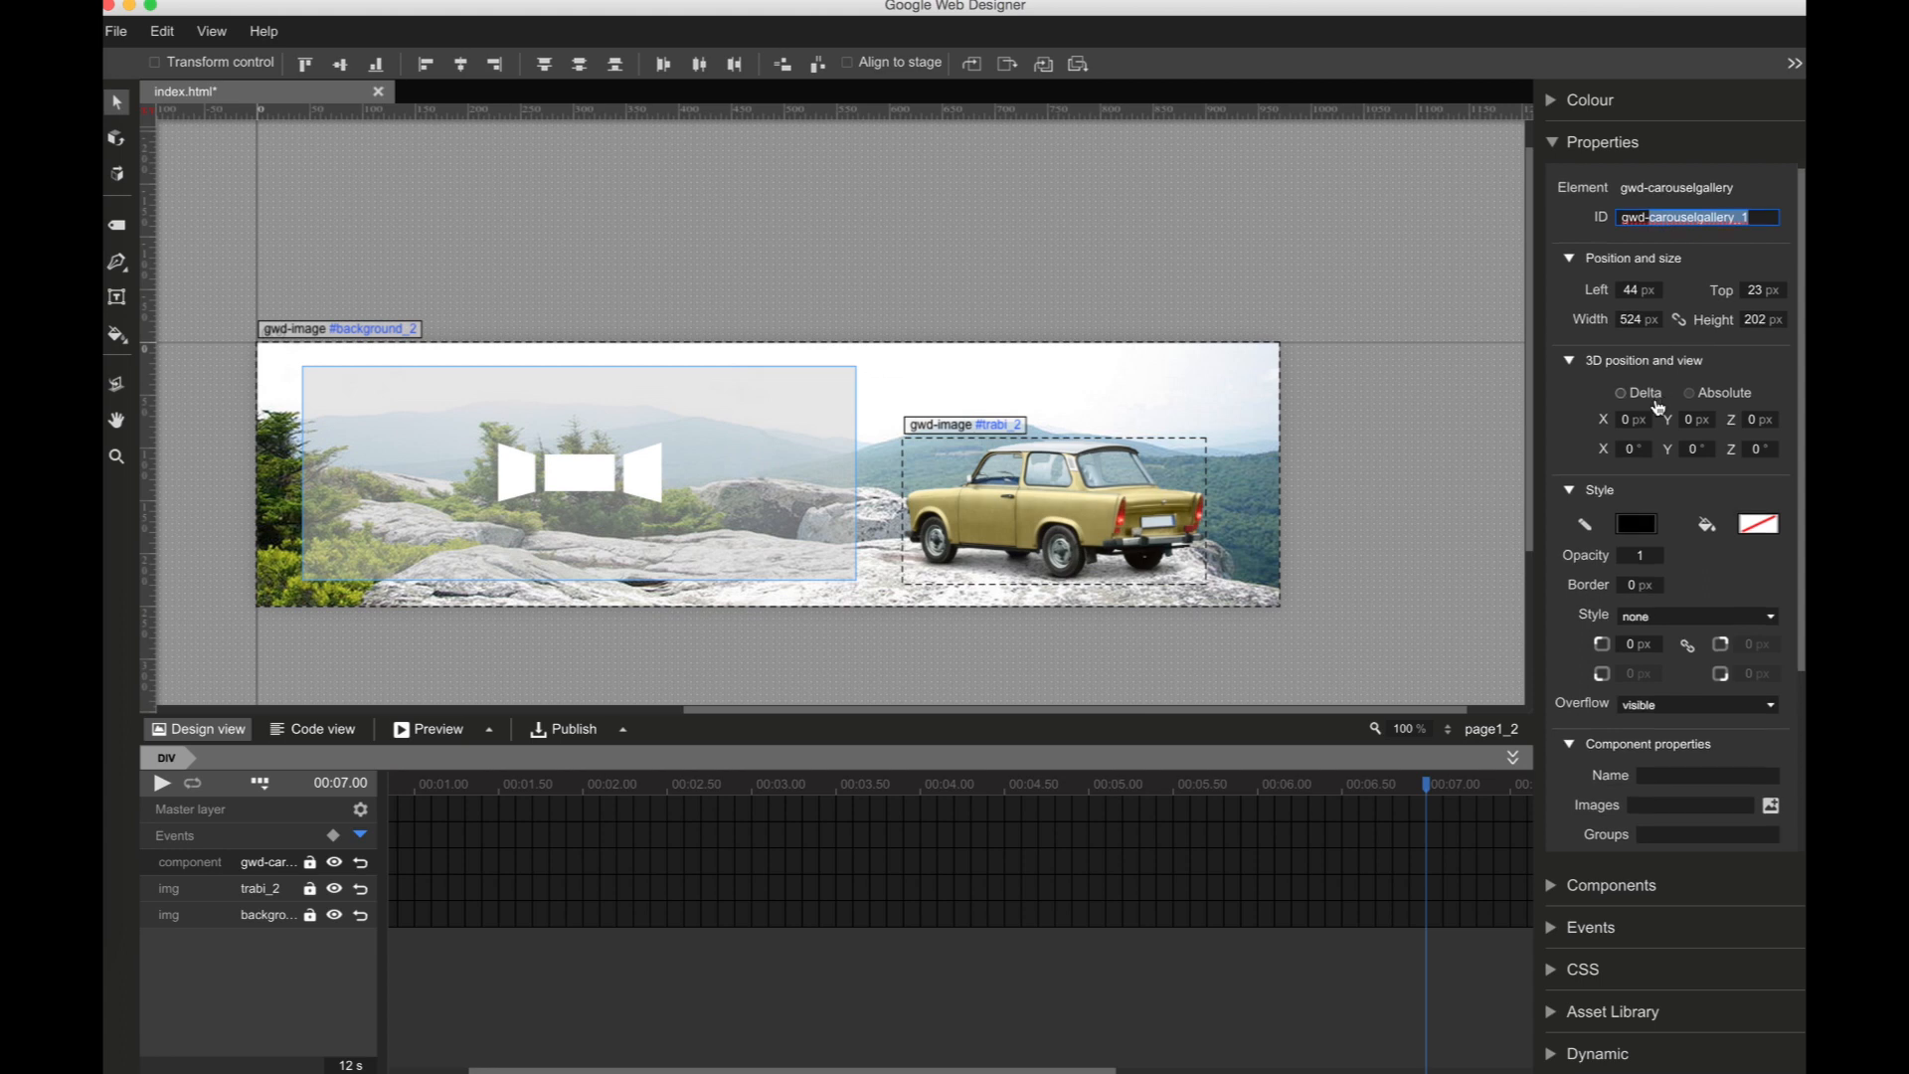
scroll(1657, 407, "down", 5)
left_click(1670, 529)
type("Gallery")
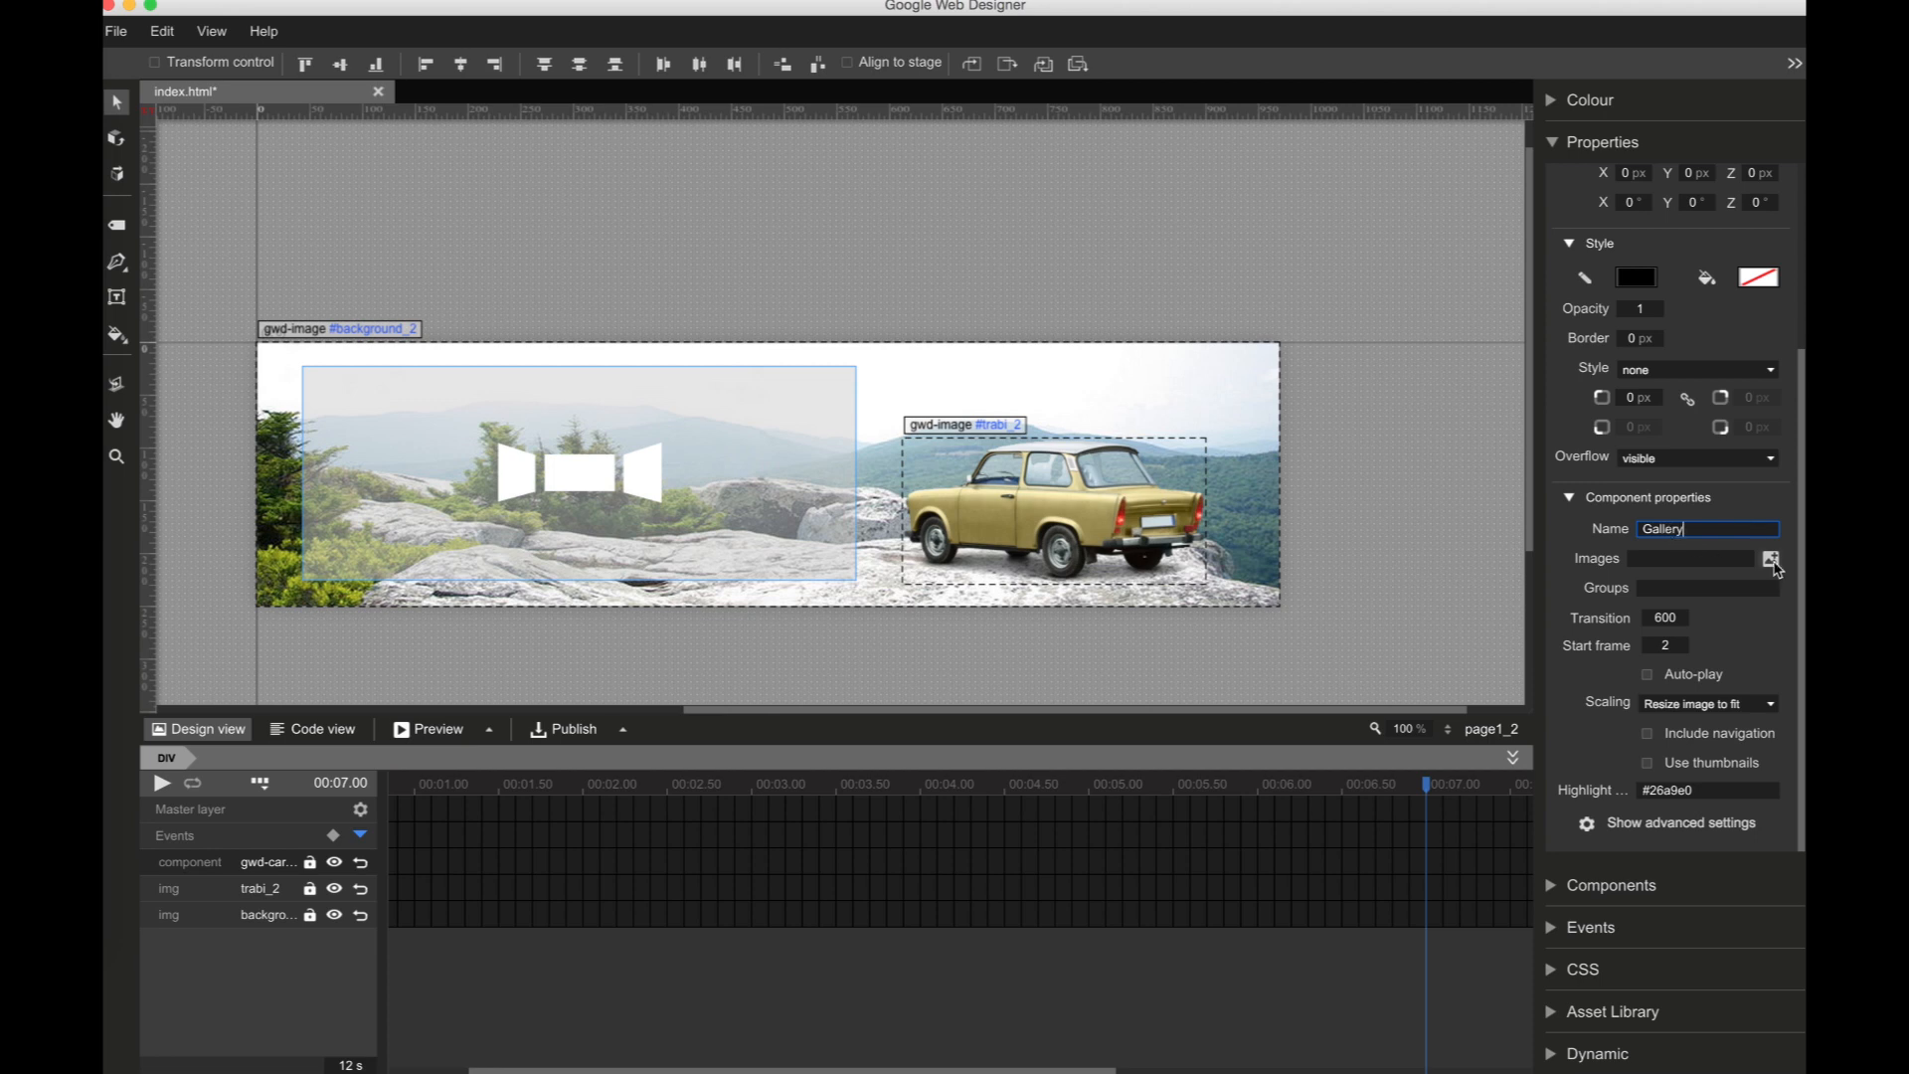
Step: Add the images tr0.jpg to tr4.jpg from the _src folder to the carousel gallery
left_click(1774, 563)
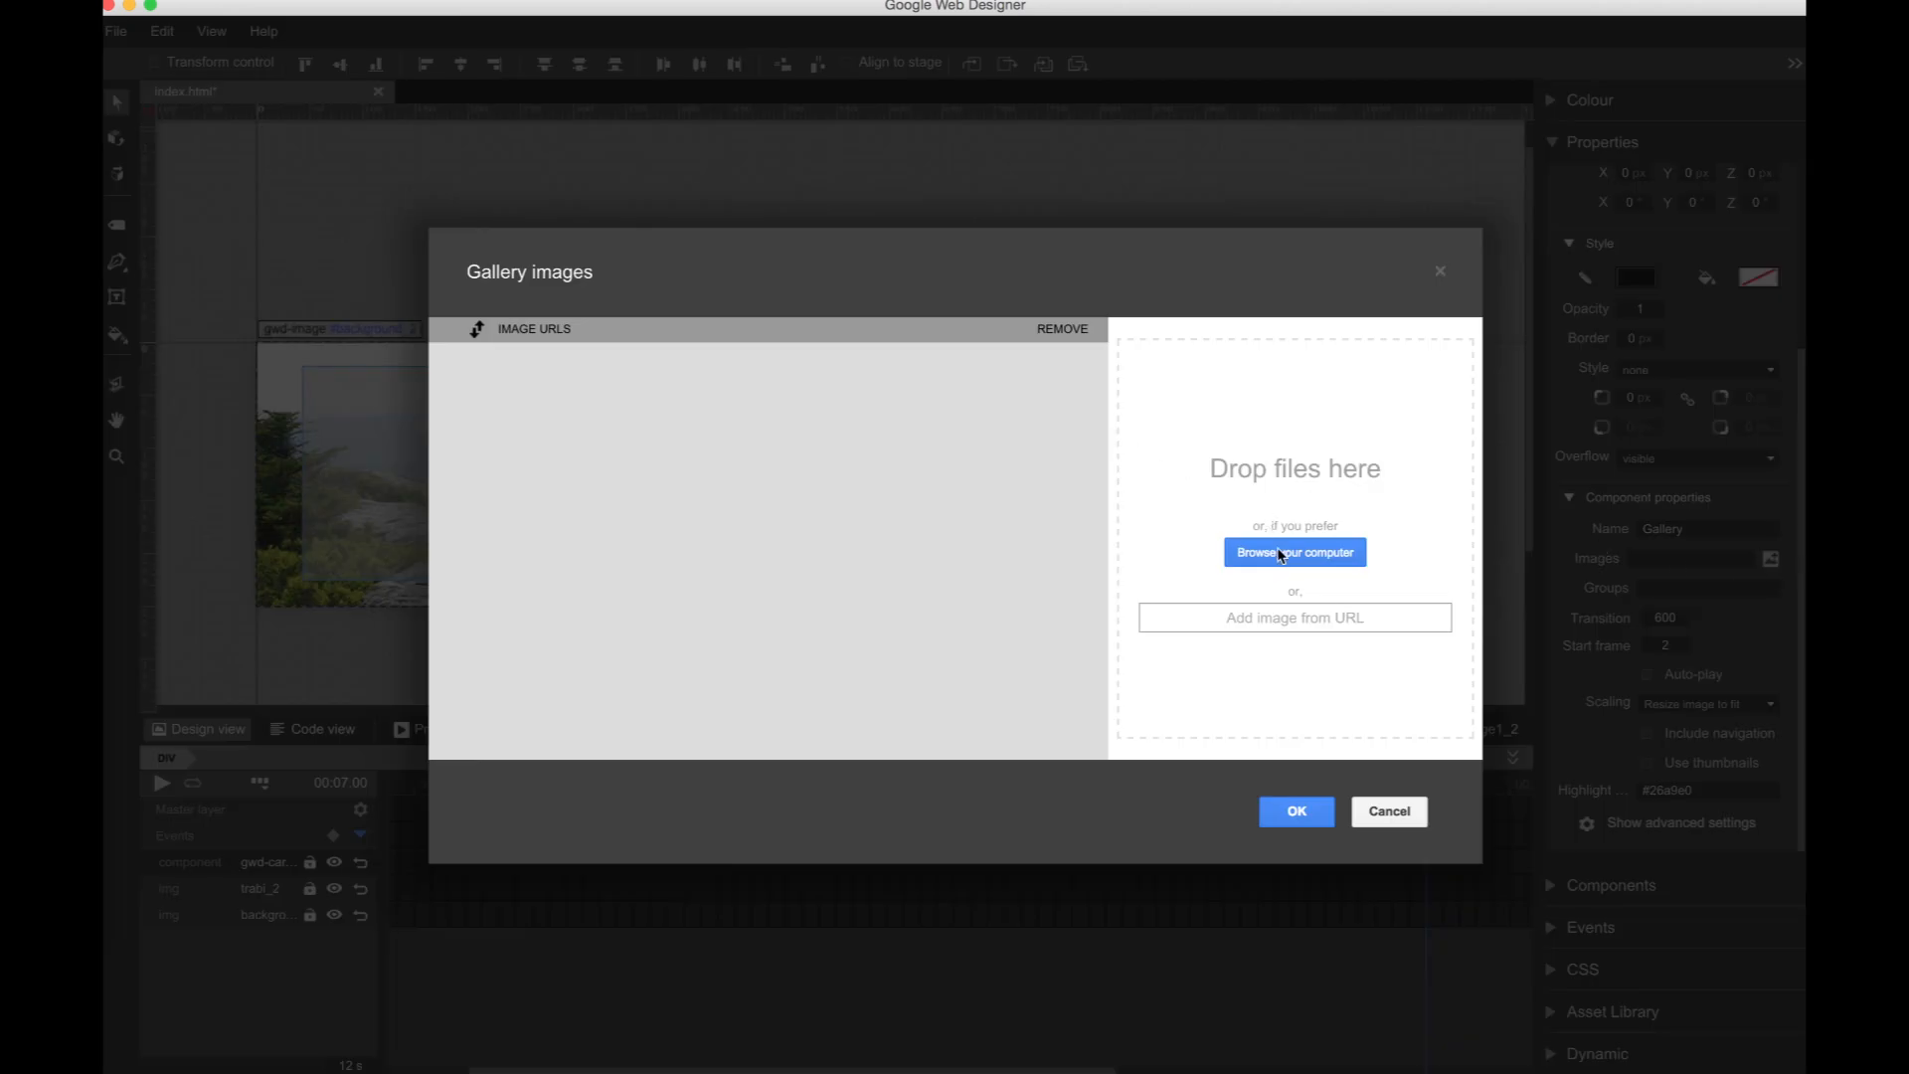
left_click(1282, 553)
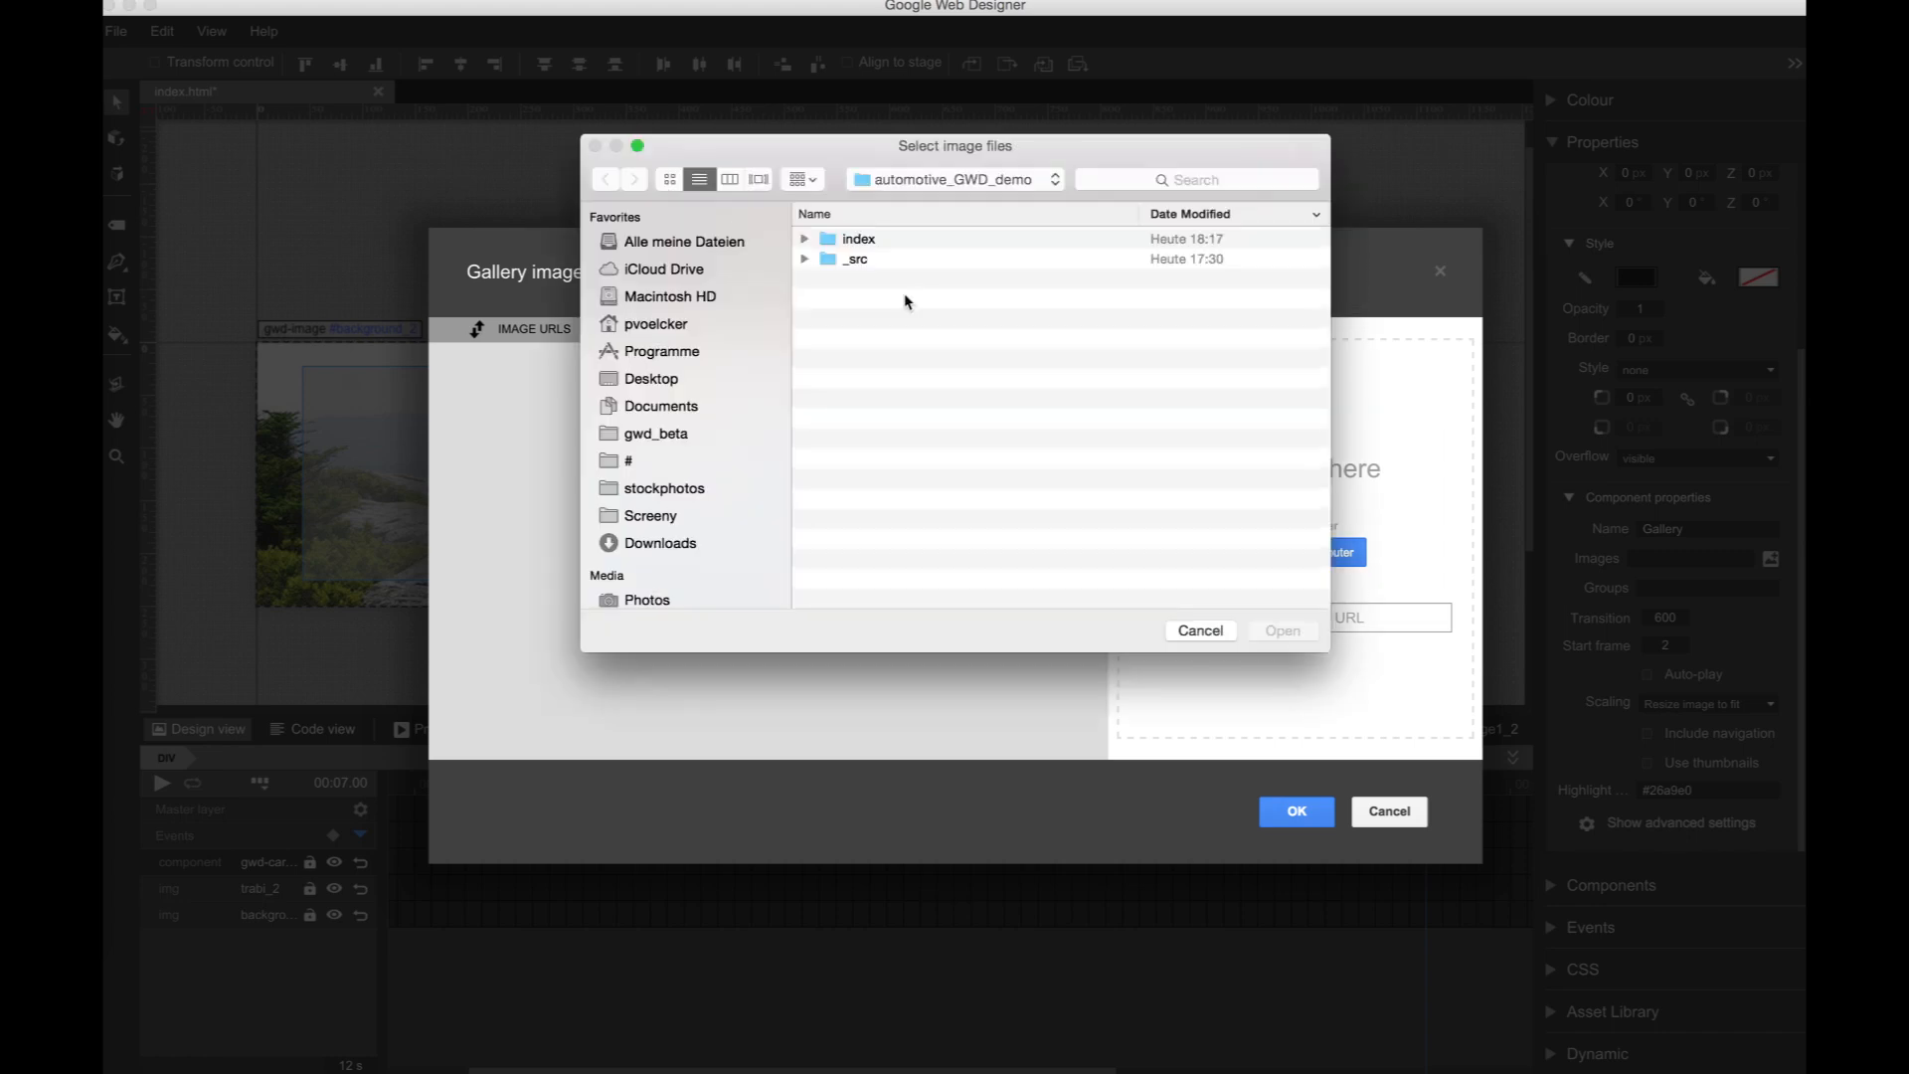
double_click(855, 260)
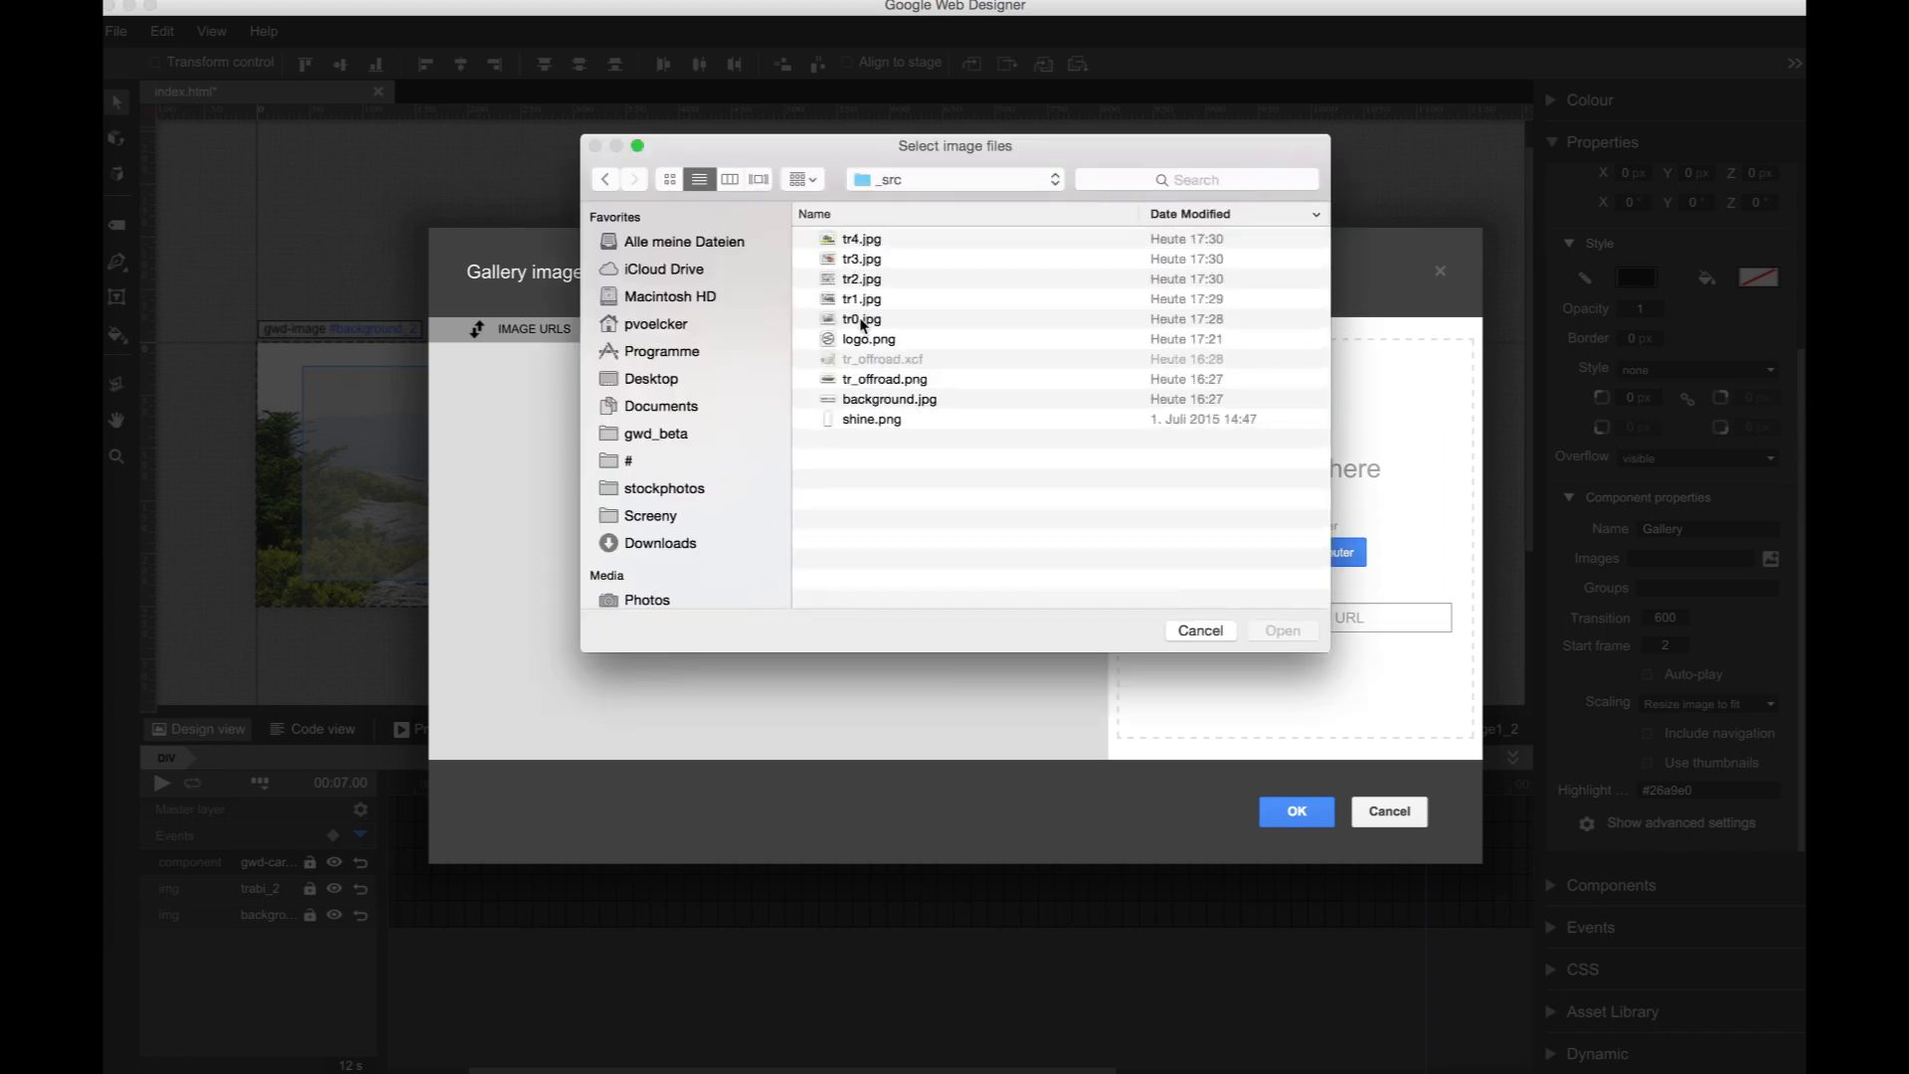
left_click(863, 321)
left_click(863, 240, "shift")
left_click(1278, 633)
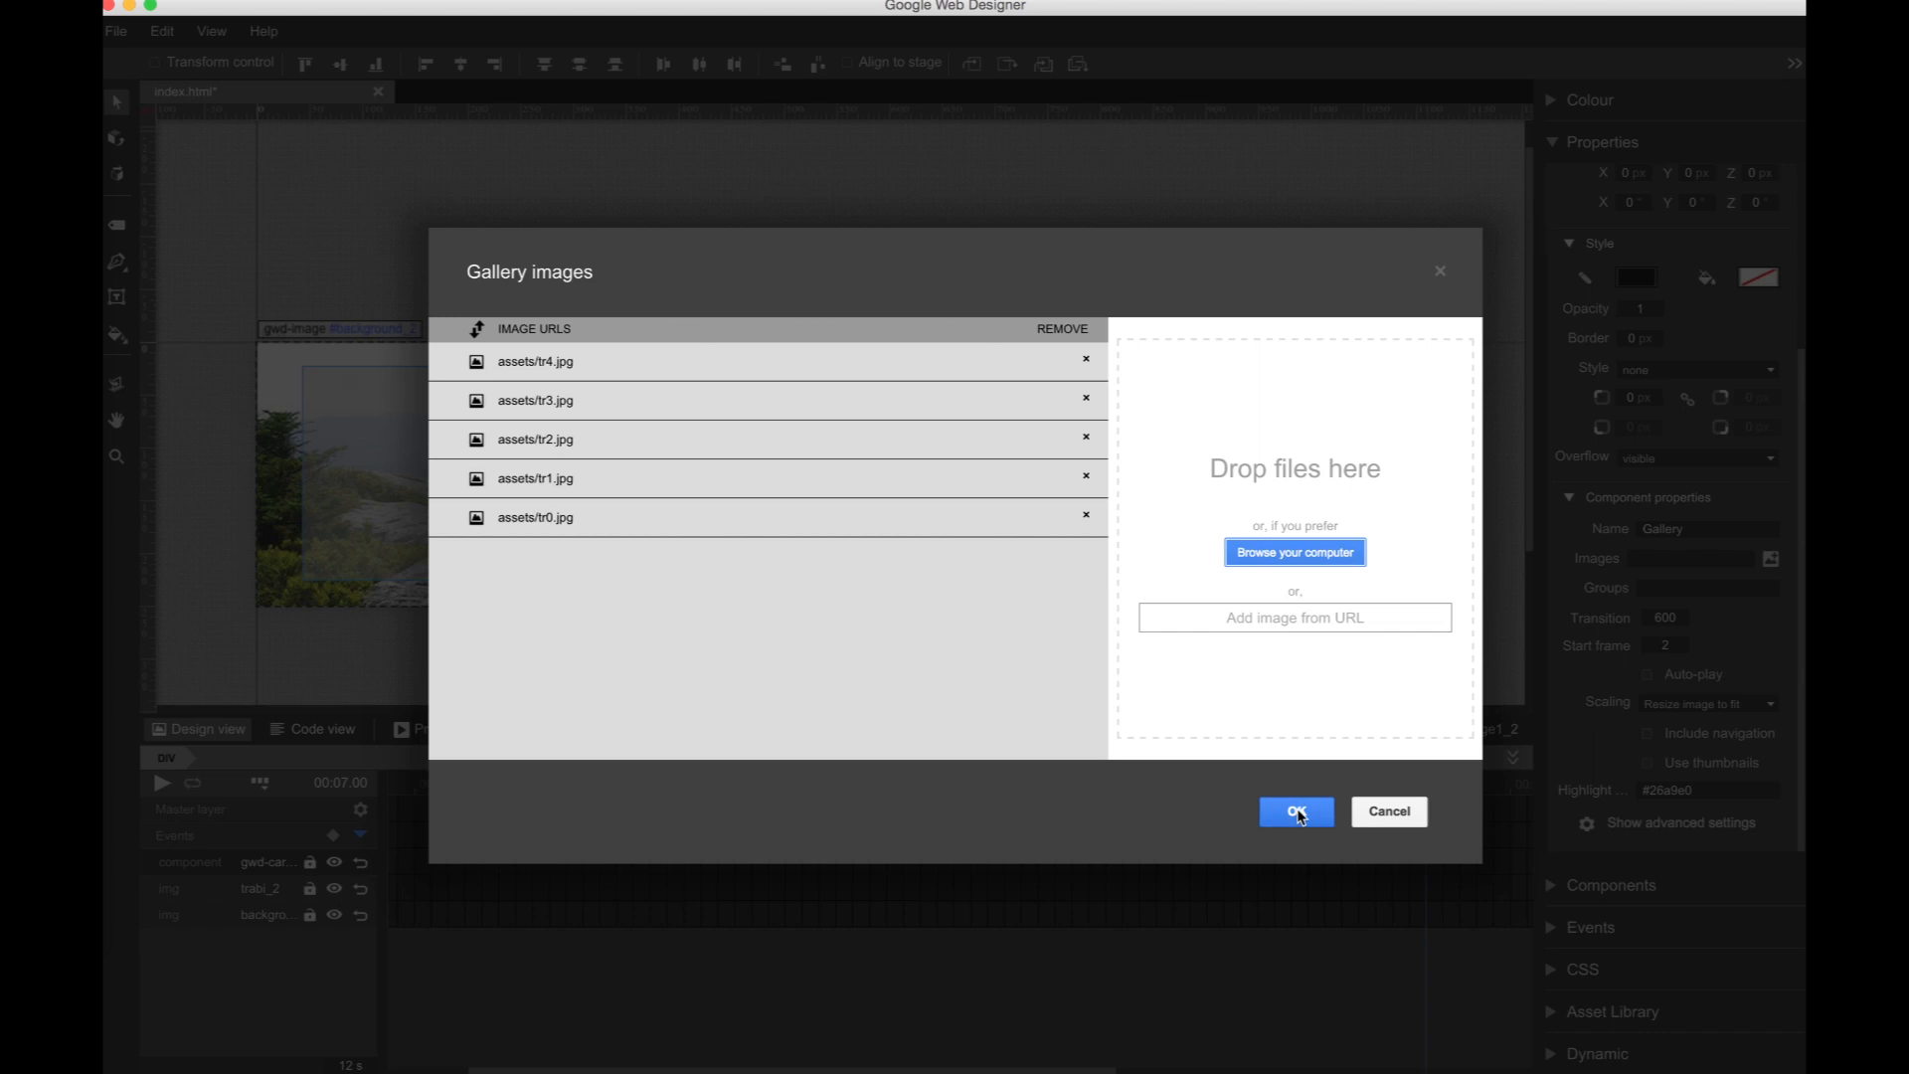
left_click(1298, 813)
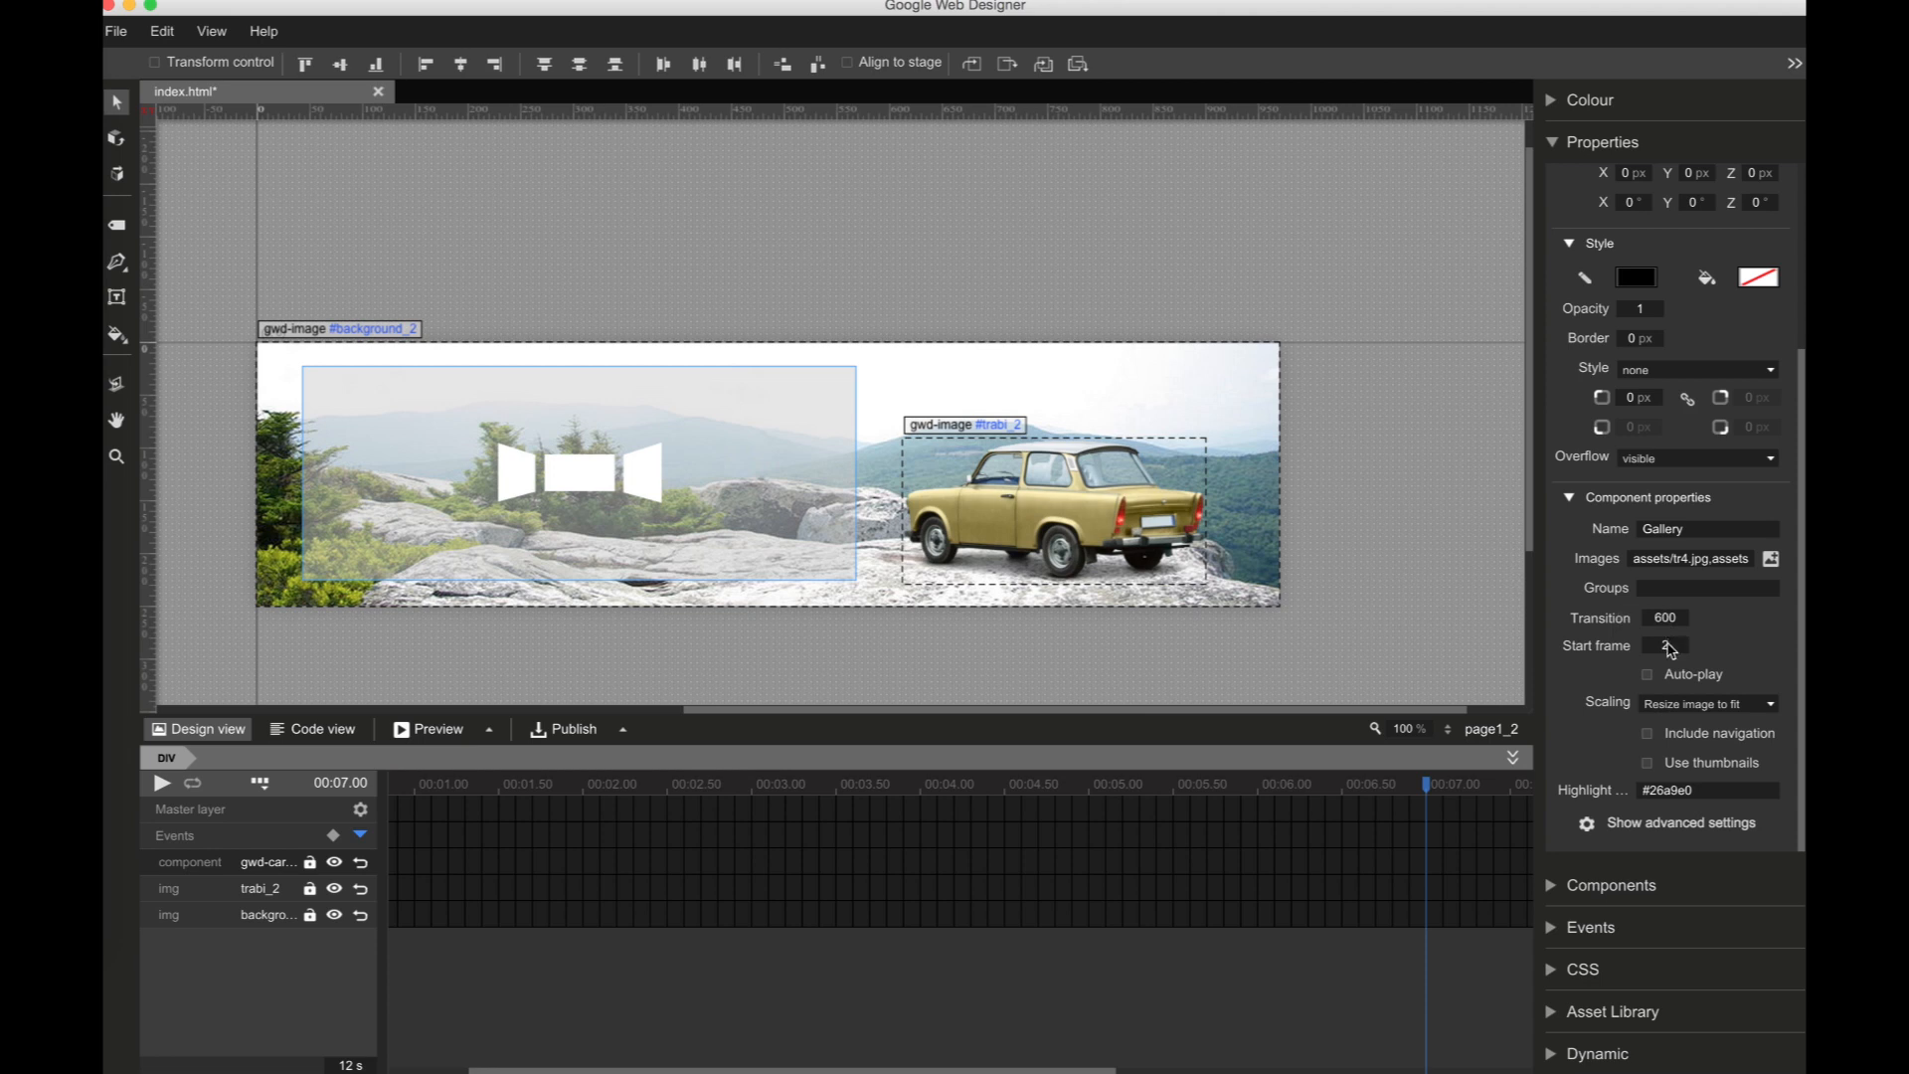
Step: Enable the gallery's auto-play and set its frame width to 300, frame height to 220 and neighbour rotation to 90
left_click(1650, 677)
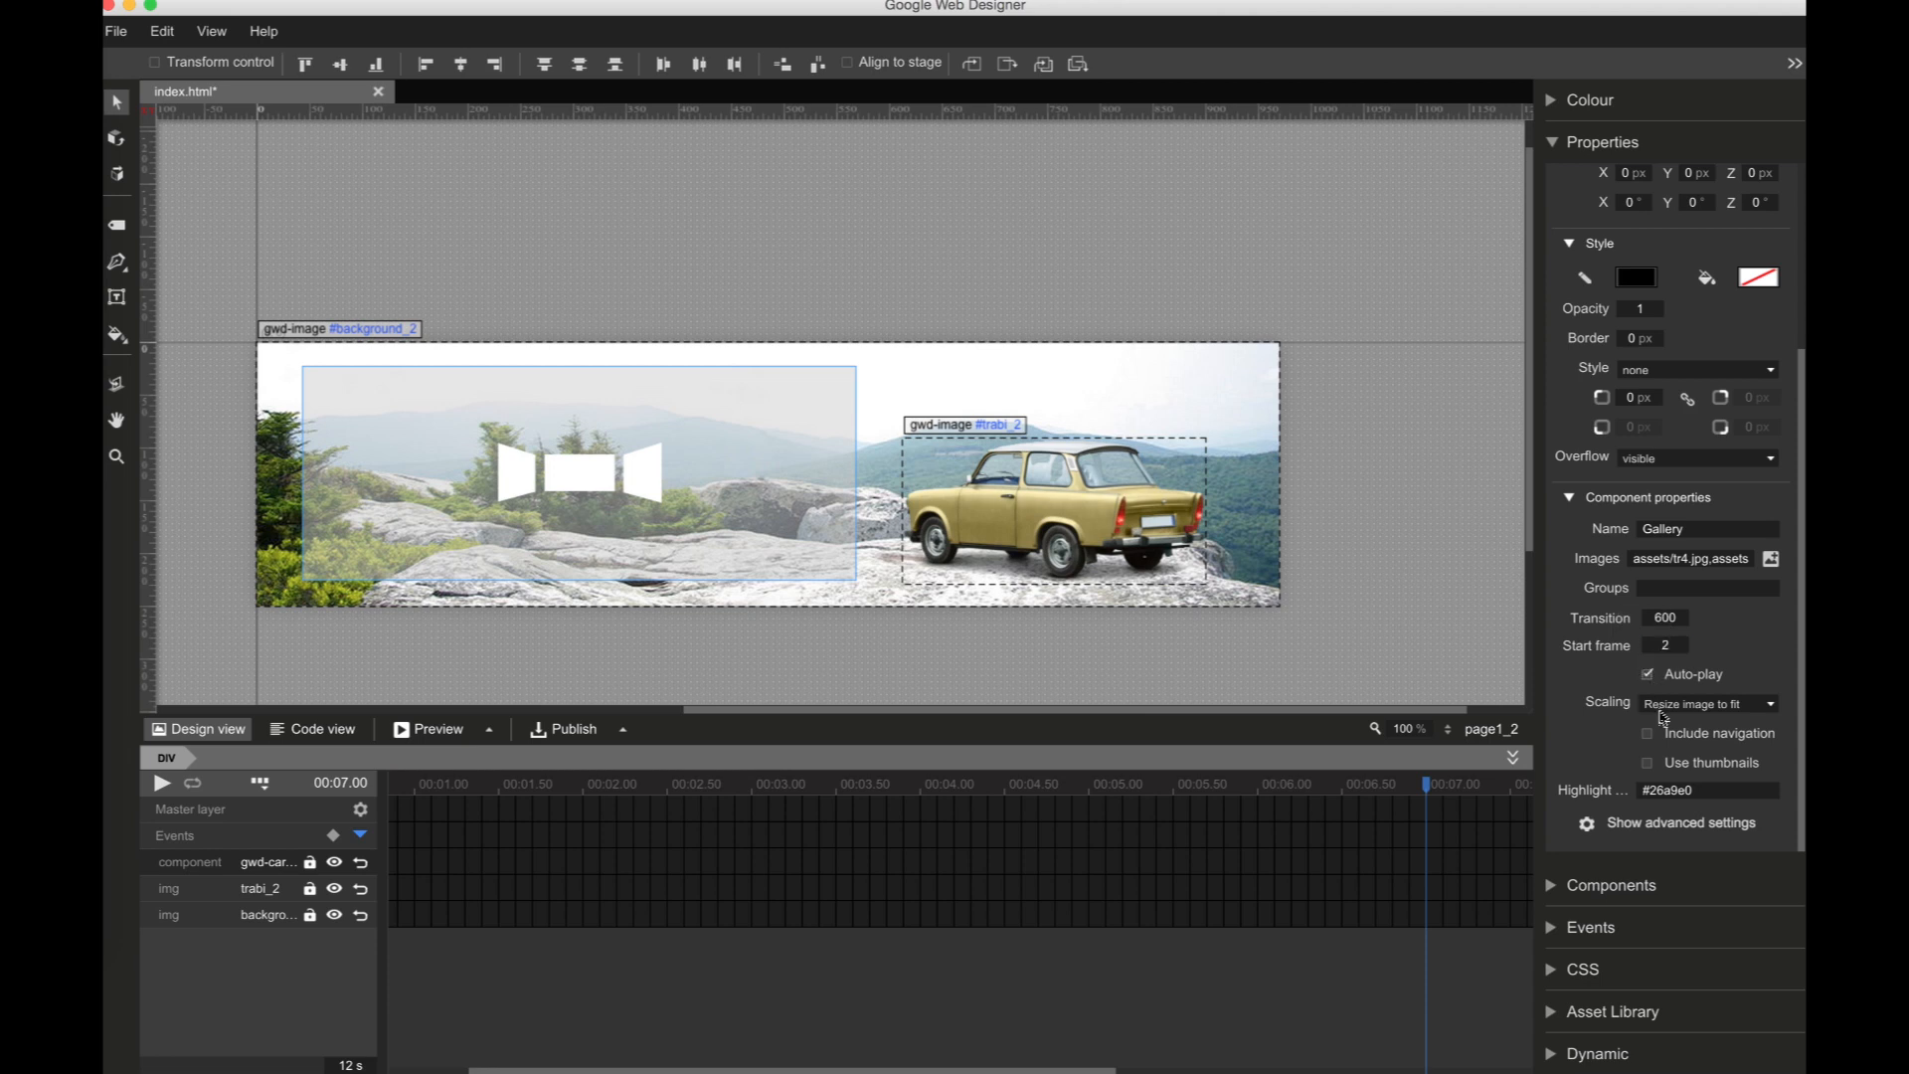
left_click(1634, 826)
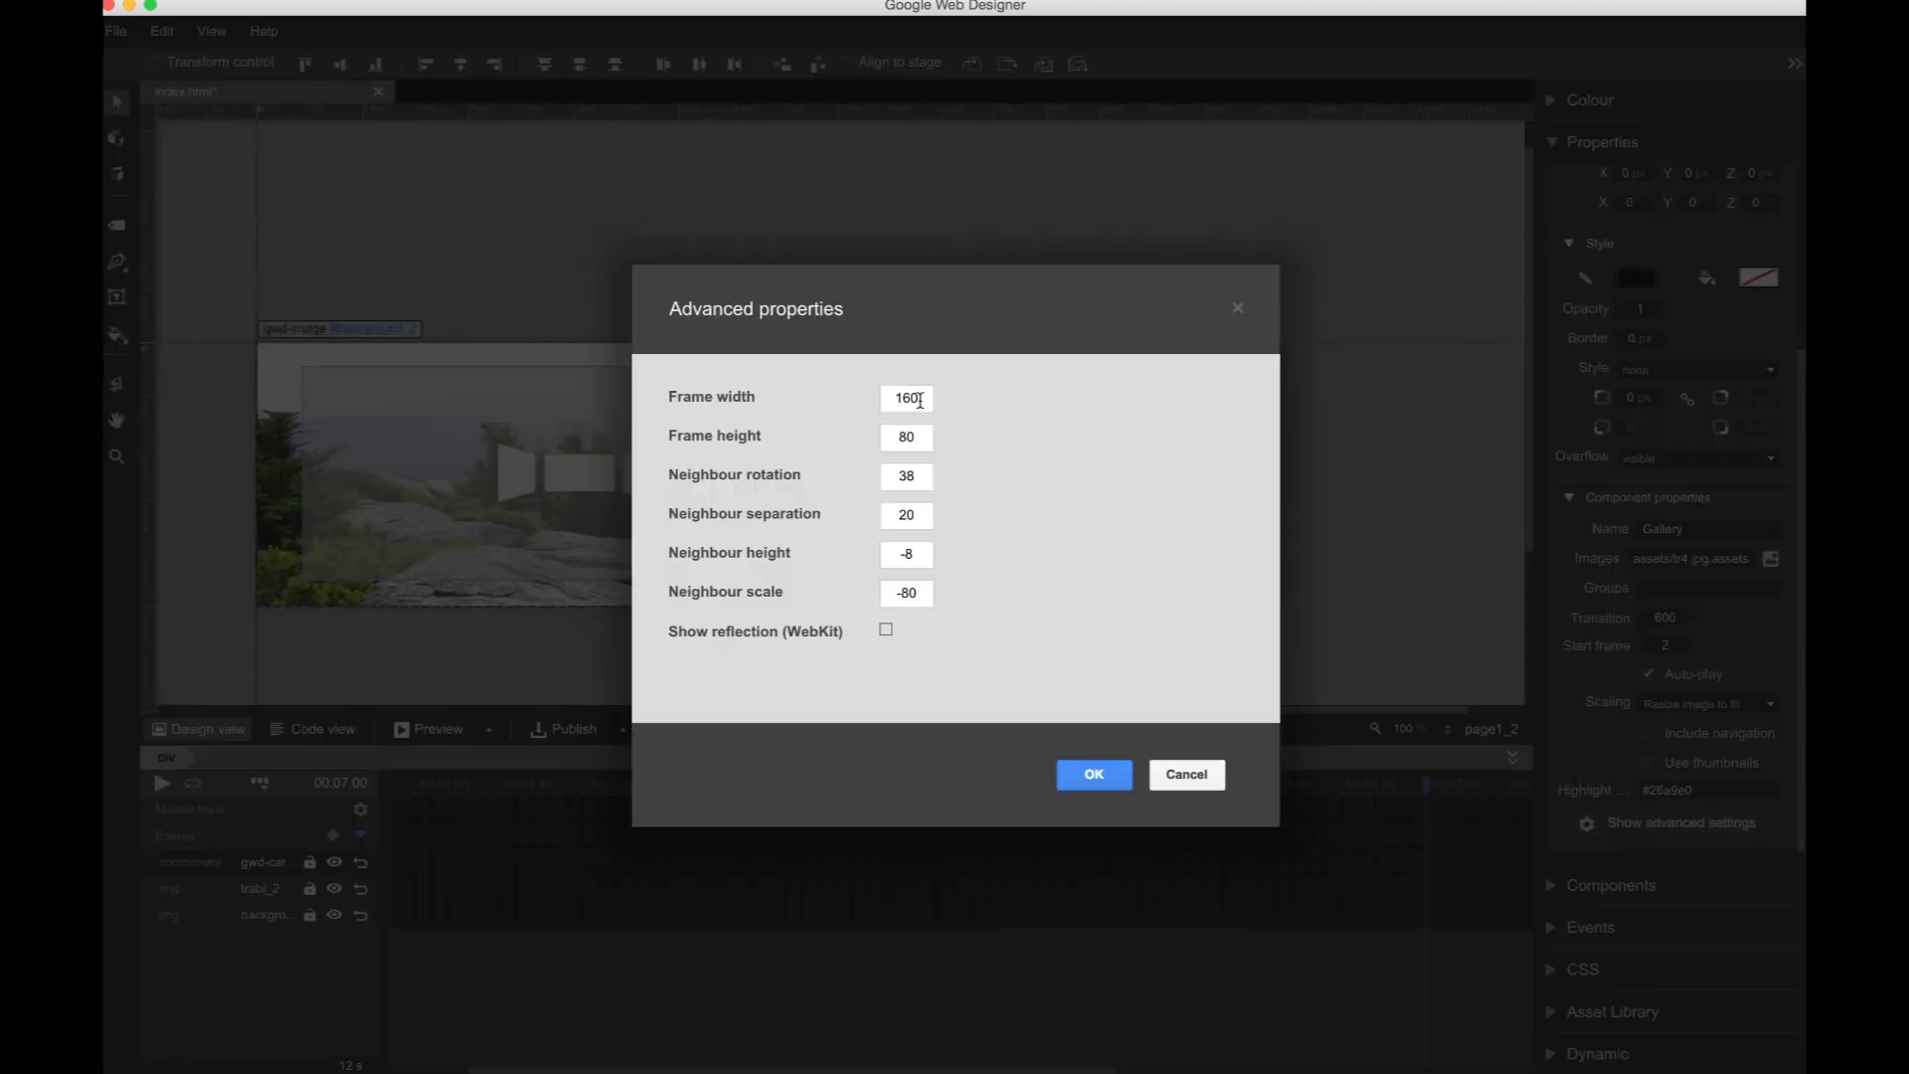
left_click_drag(920, 399, 885, 399)
type("300")
key("Tab")
type("220")
key("Tab")
type("90")
key("Tab")
key("Tab")
key("Tab")
left_click(1095, 776)
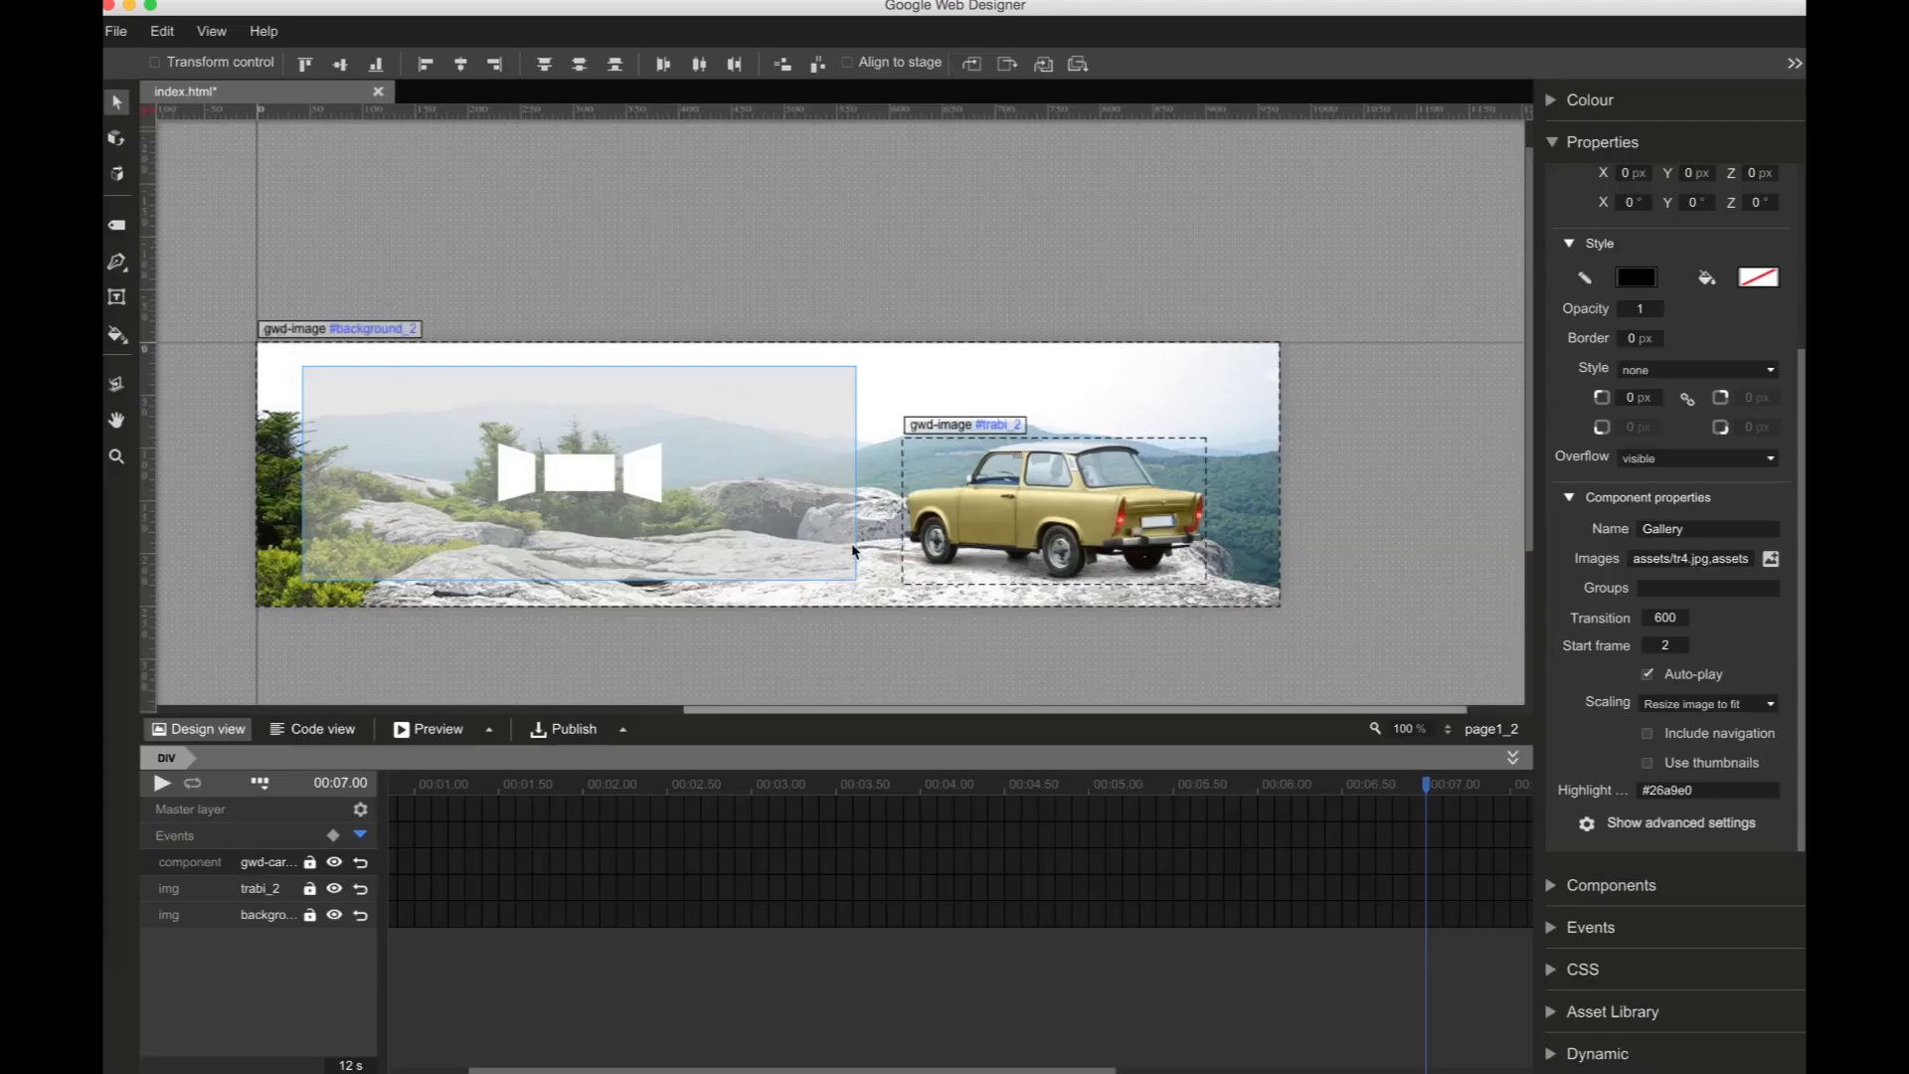
Step: Set the carousel gallery's height to 220 px and its top position to 13 px
scroll(1697, 298, "up", 3)
left_click(1757, 327)
type("220")
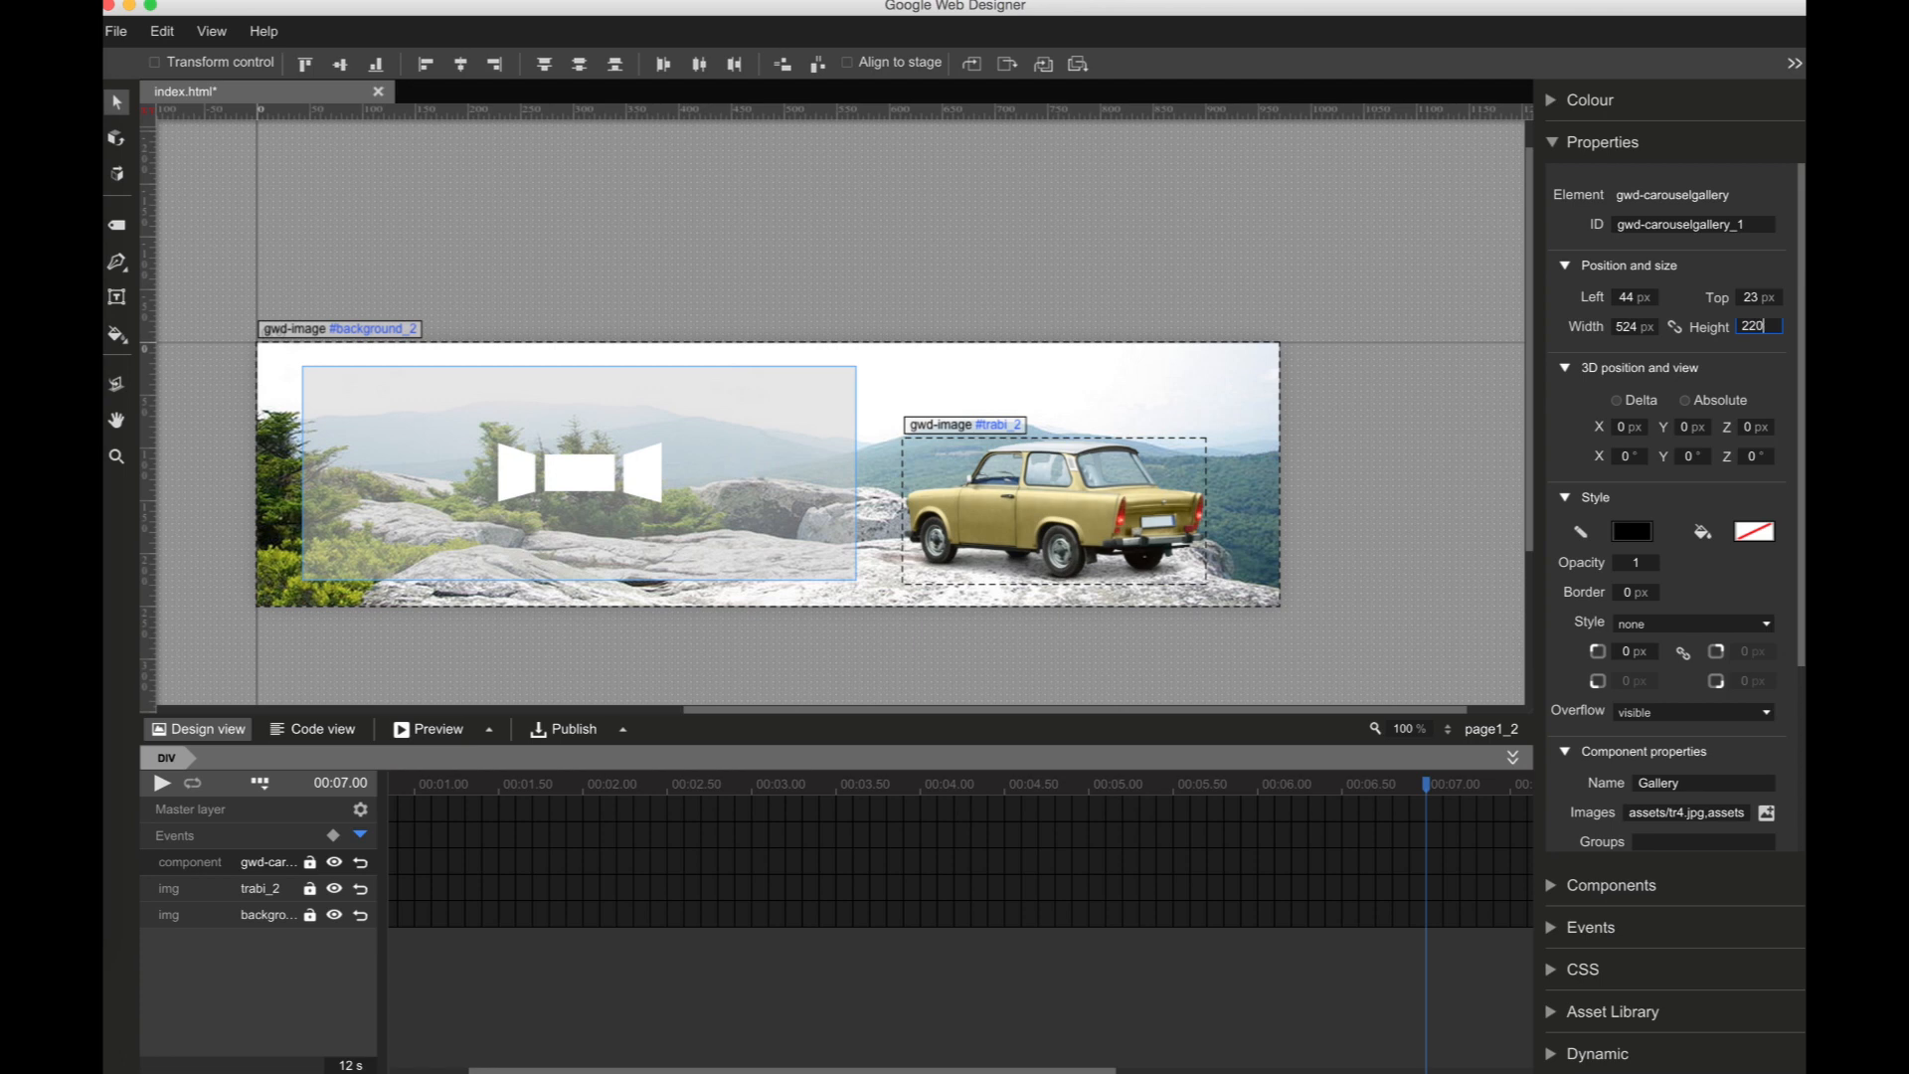
key("Return")
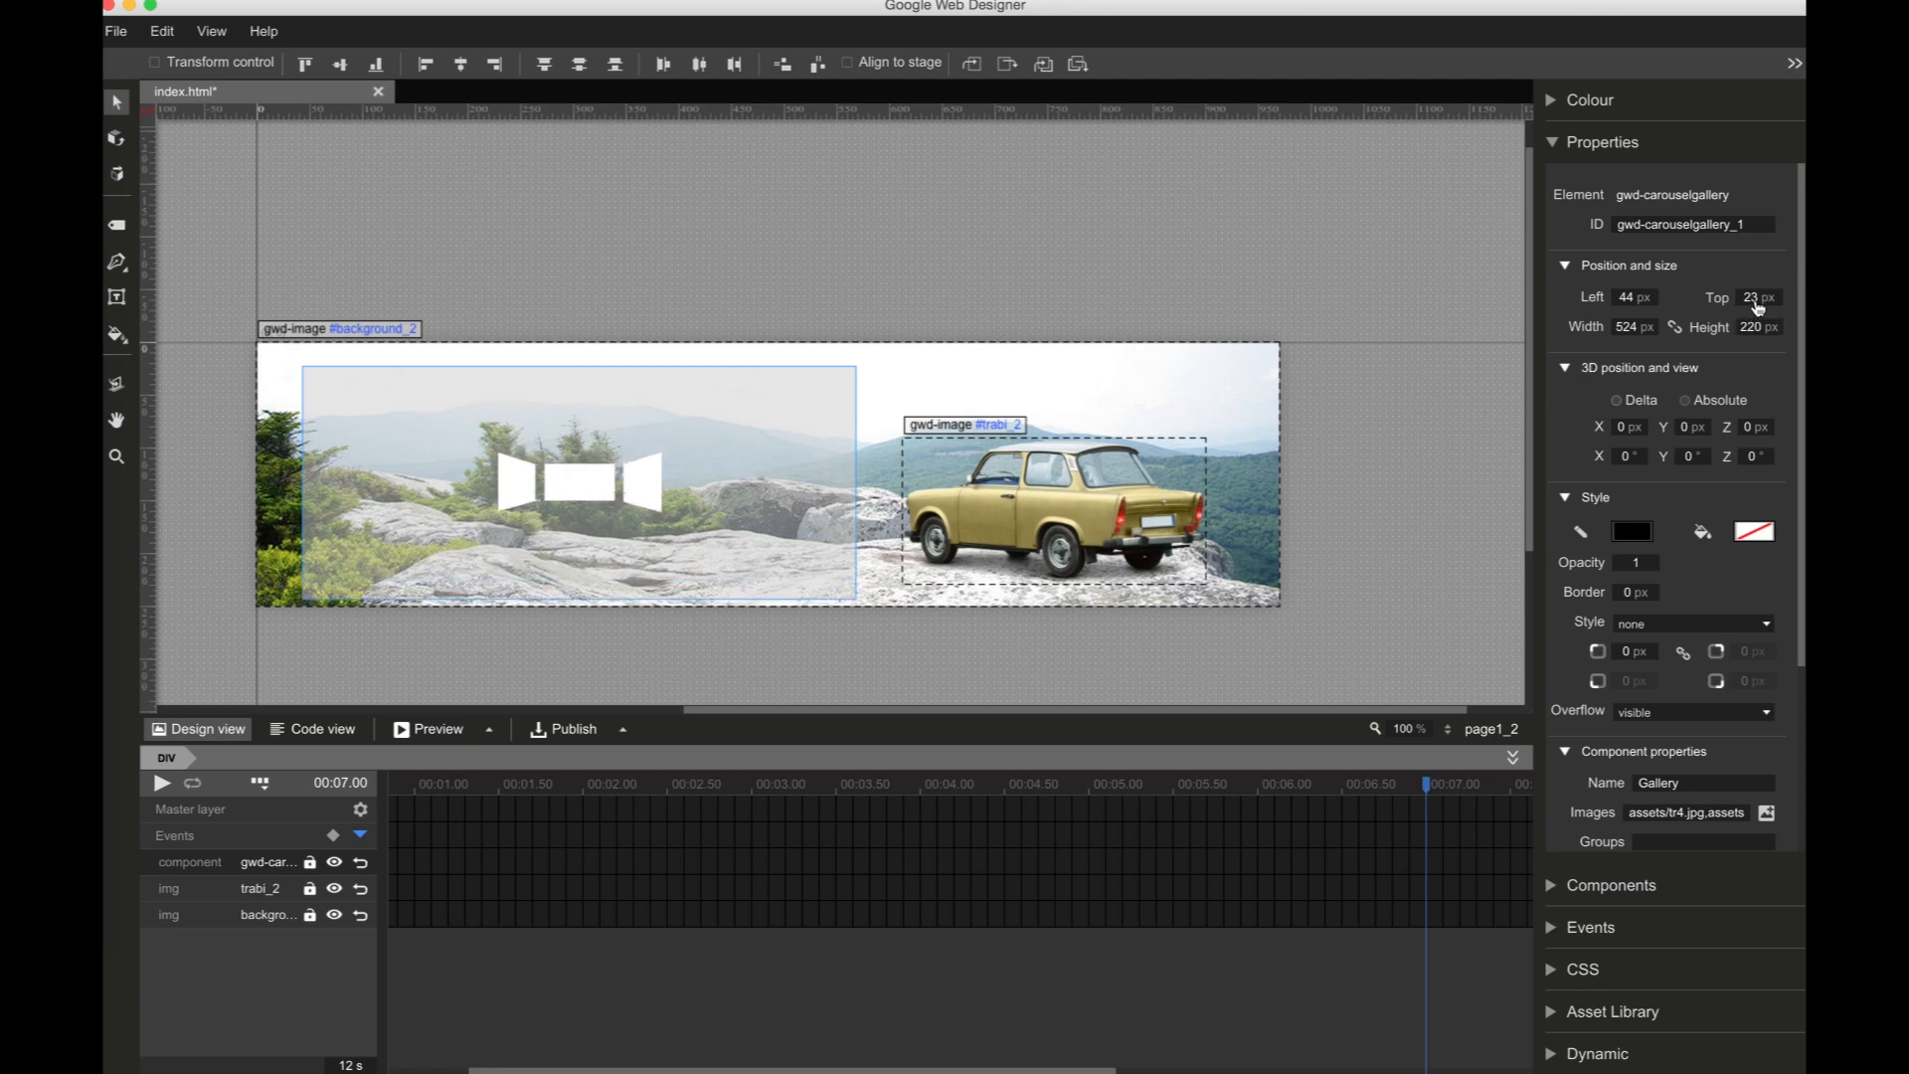
left_click_drag(1754, 301, 1756, 331)
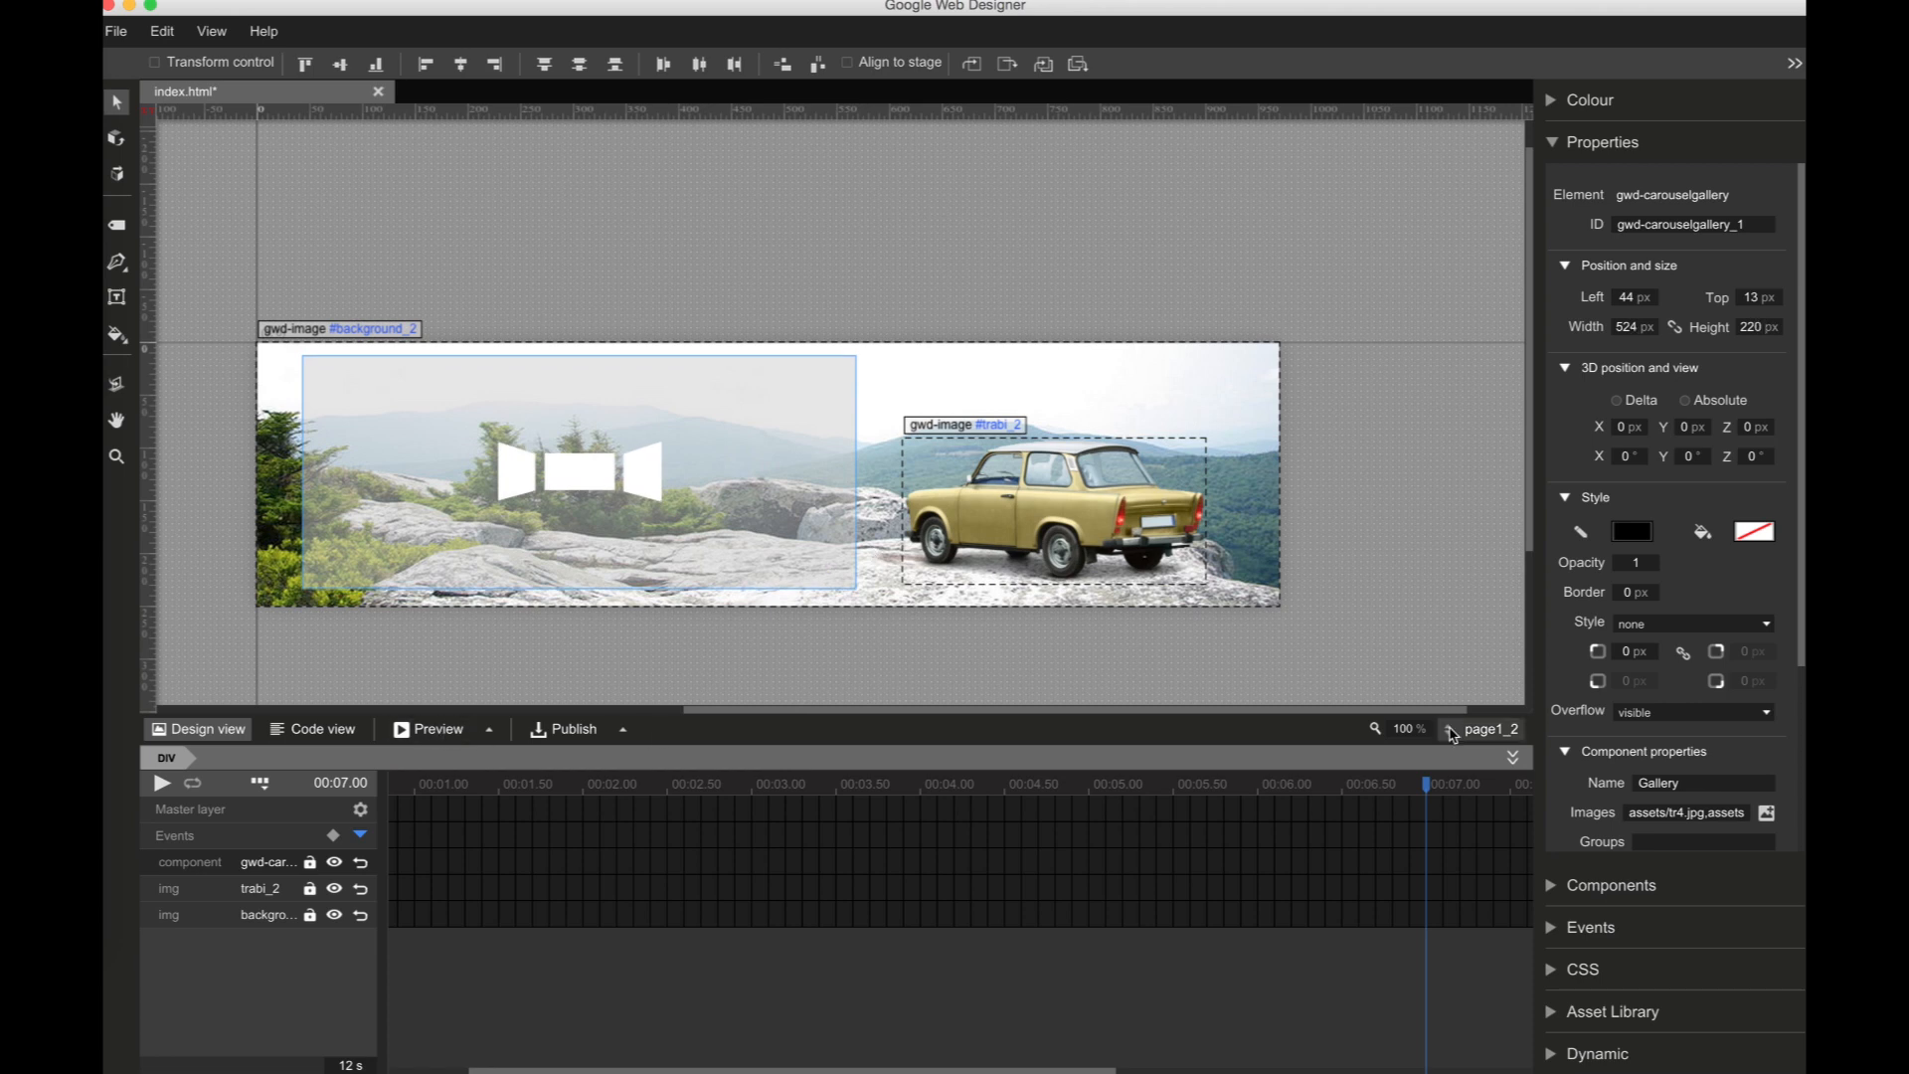
Step: On page1, create an event for button_1 whose Tap Area Touch/Click triggers the Google Ad action Go to page on gwd-ad
left_click(1447, 730)
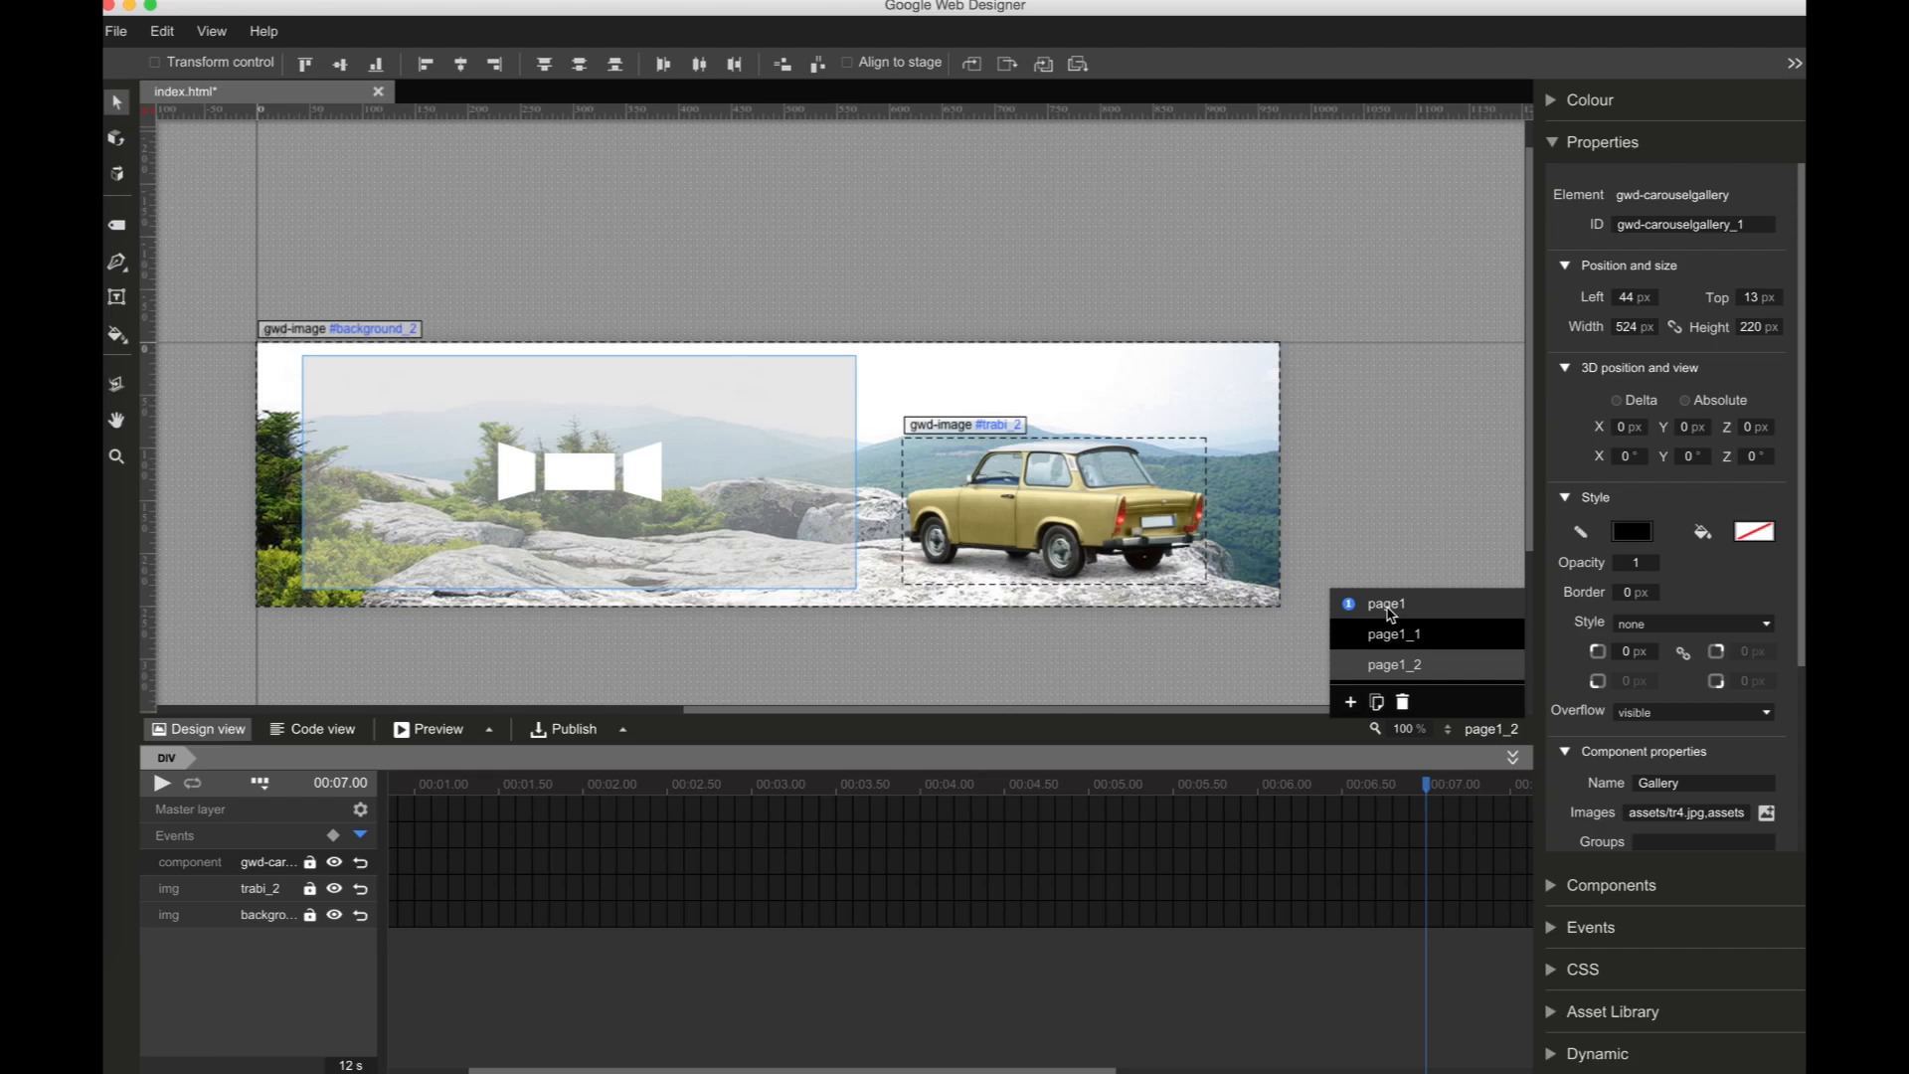
left_click(1388, 606)
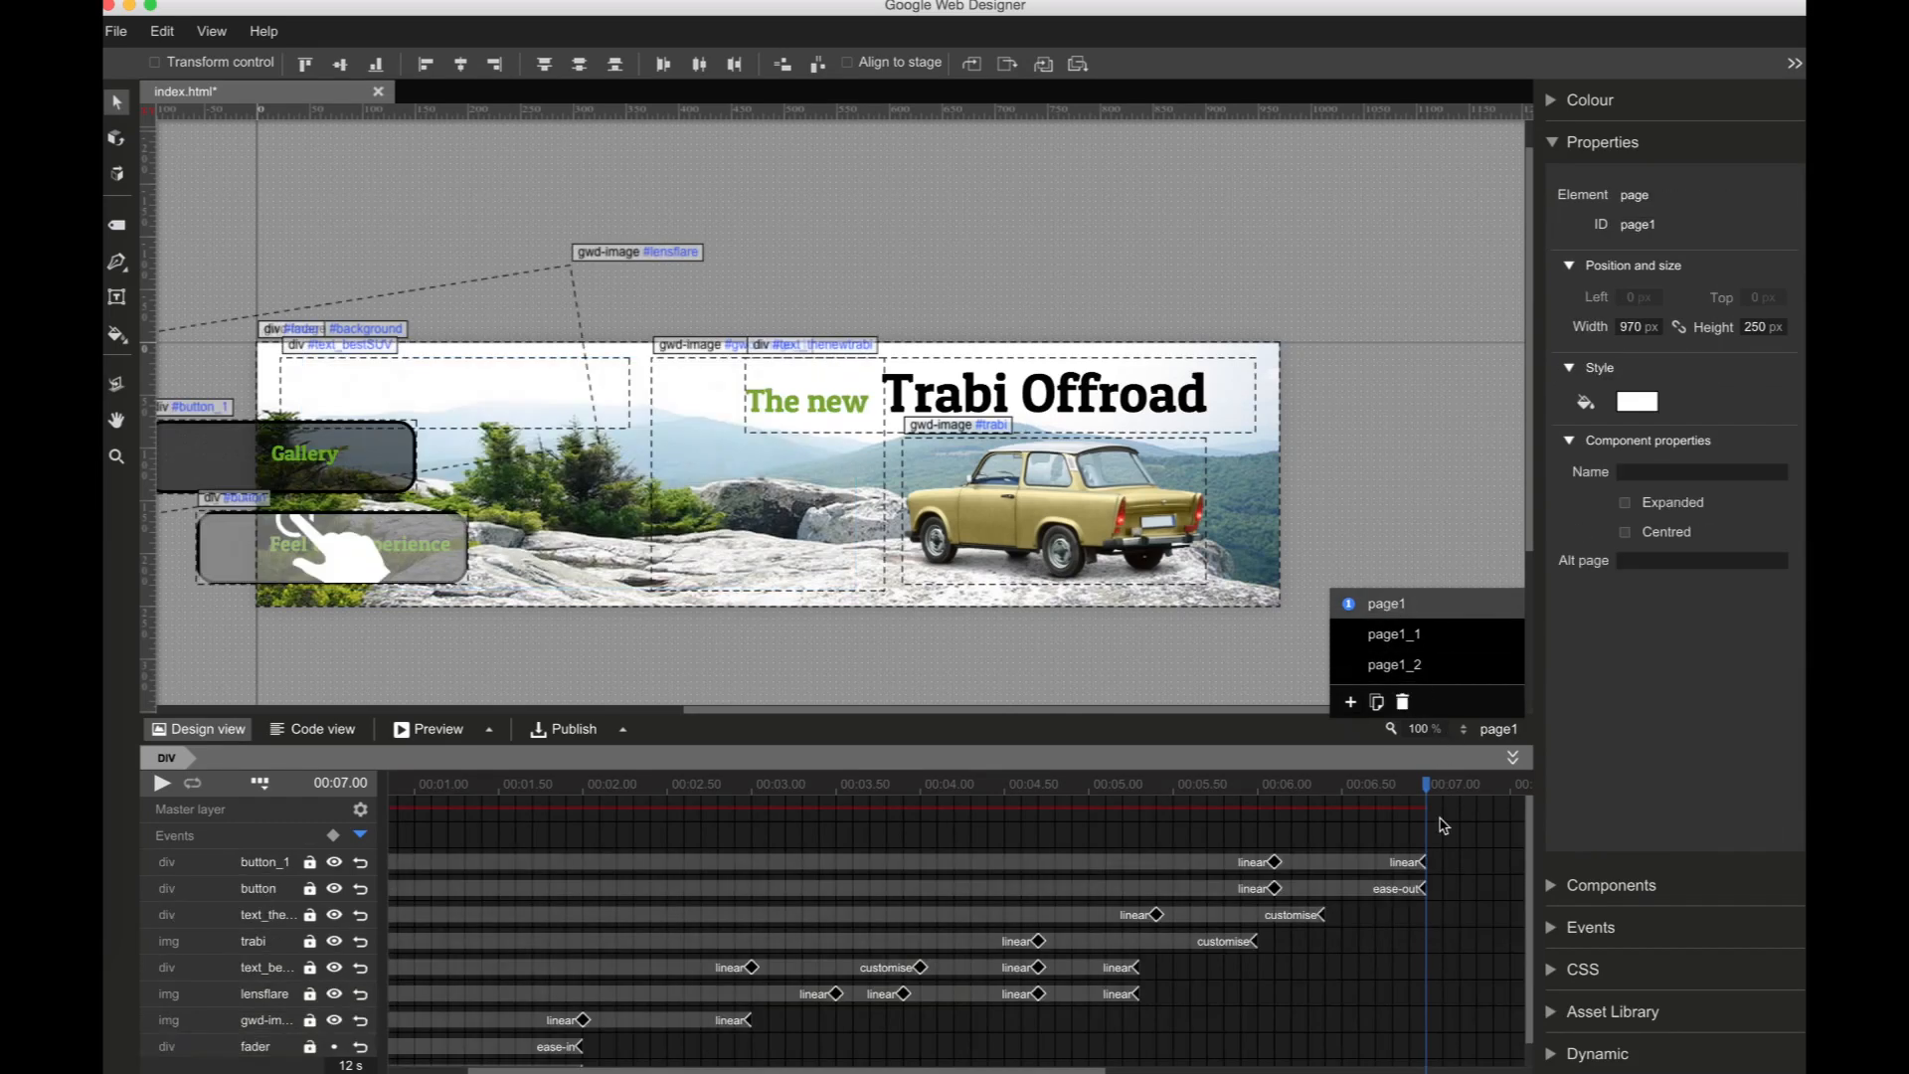
left_click(1554, 145)
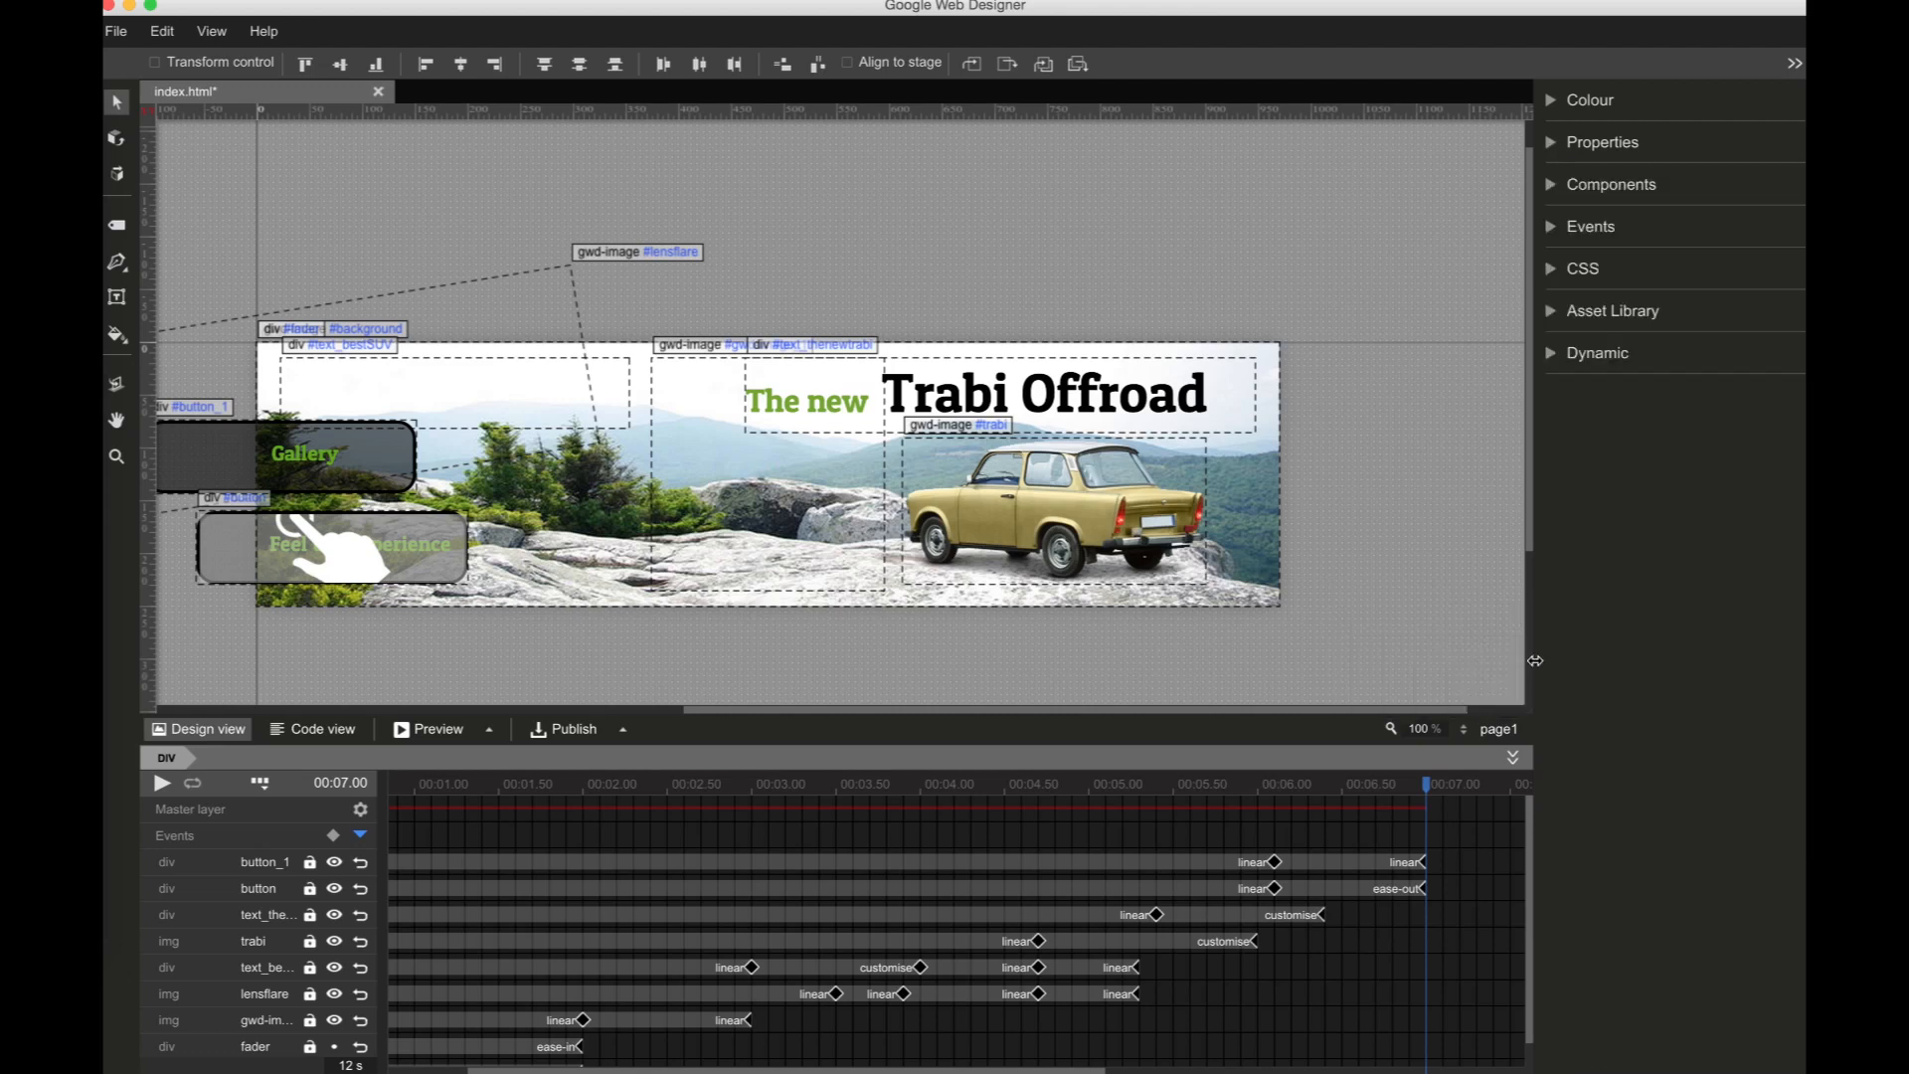
left_click(1553, 231)
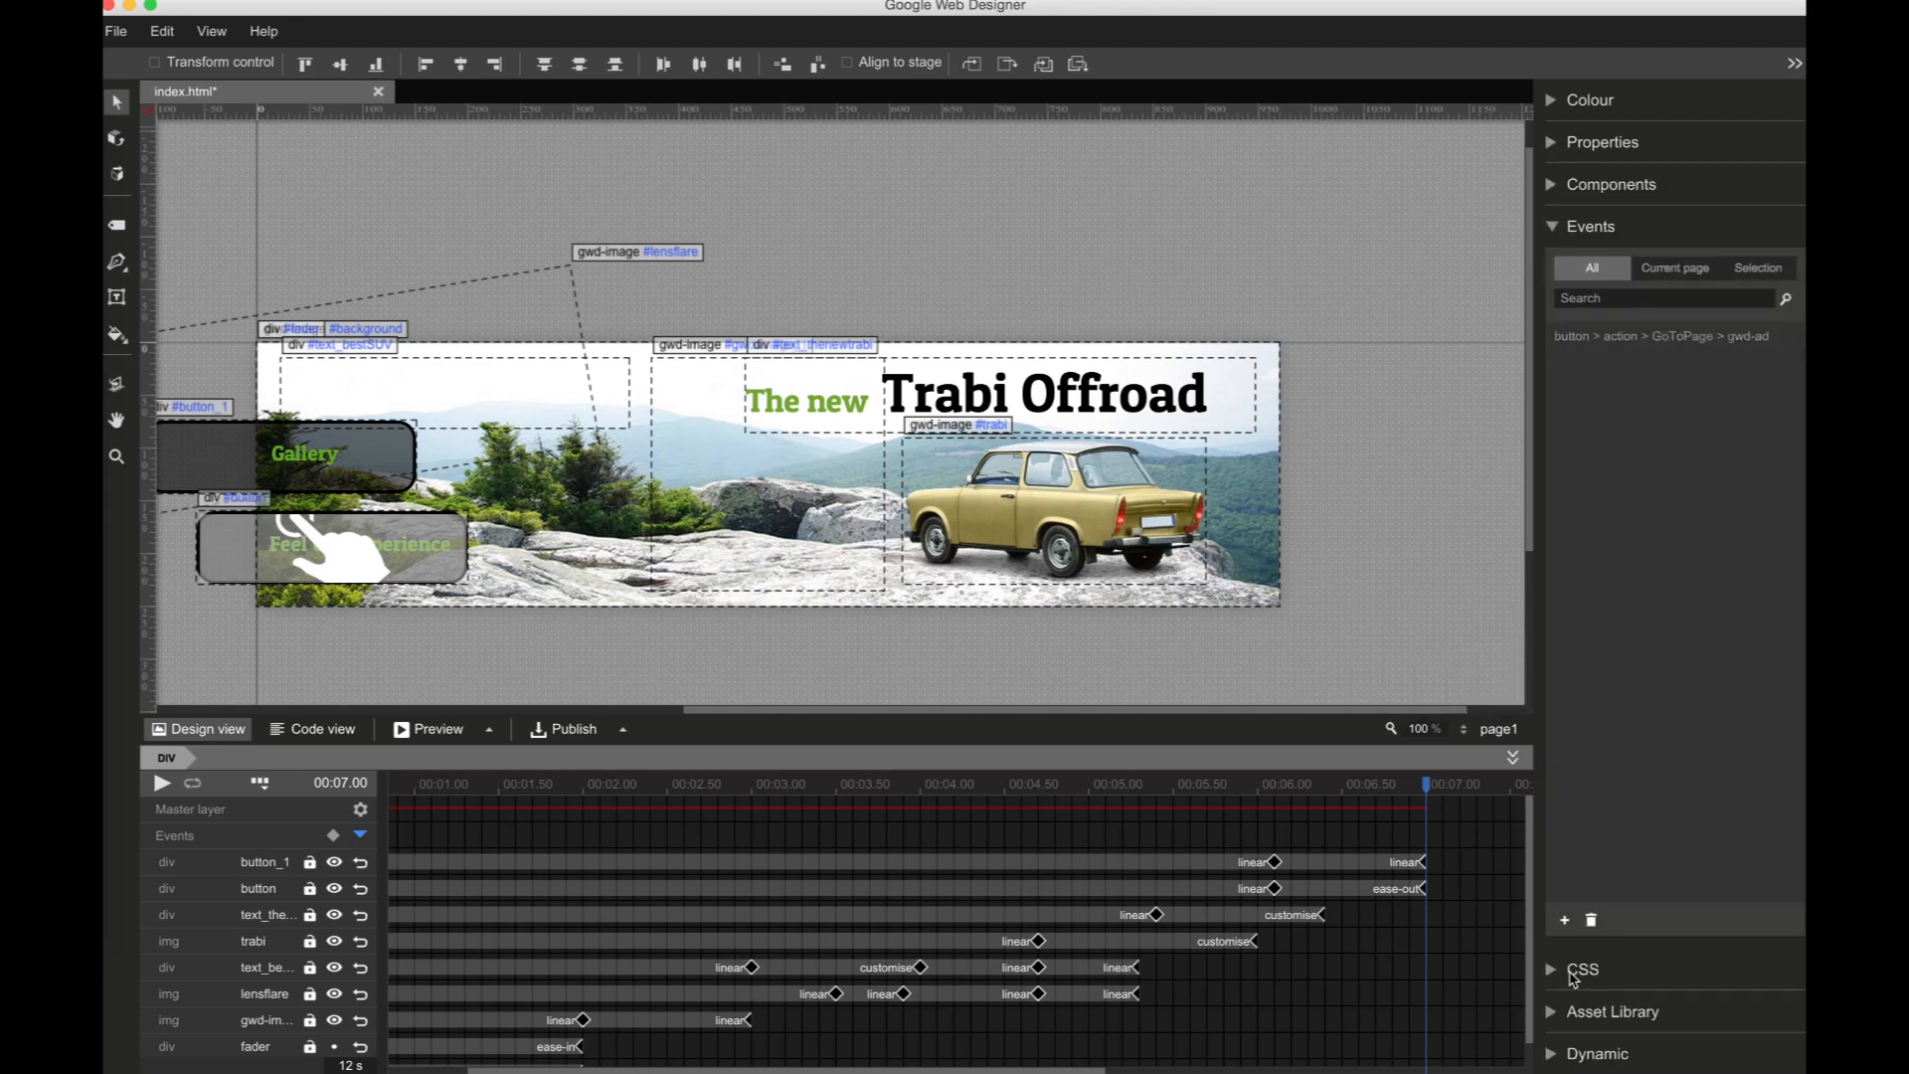
left_click(1565, 920)
scroll(957, 686, "down", 1)
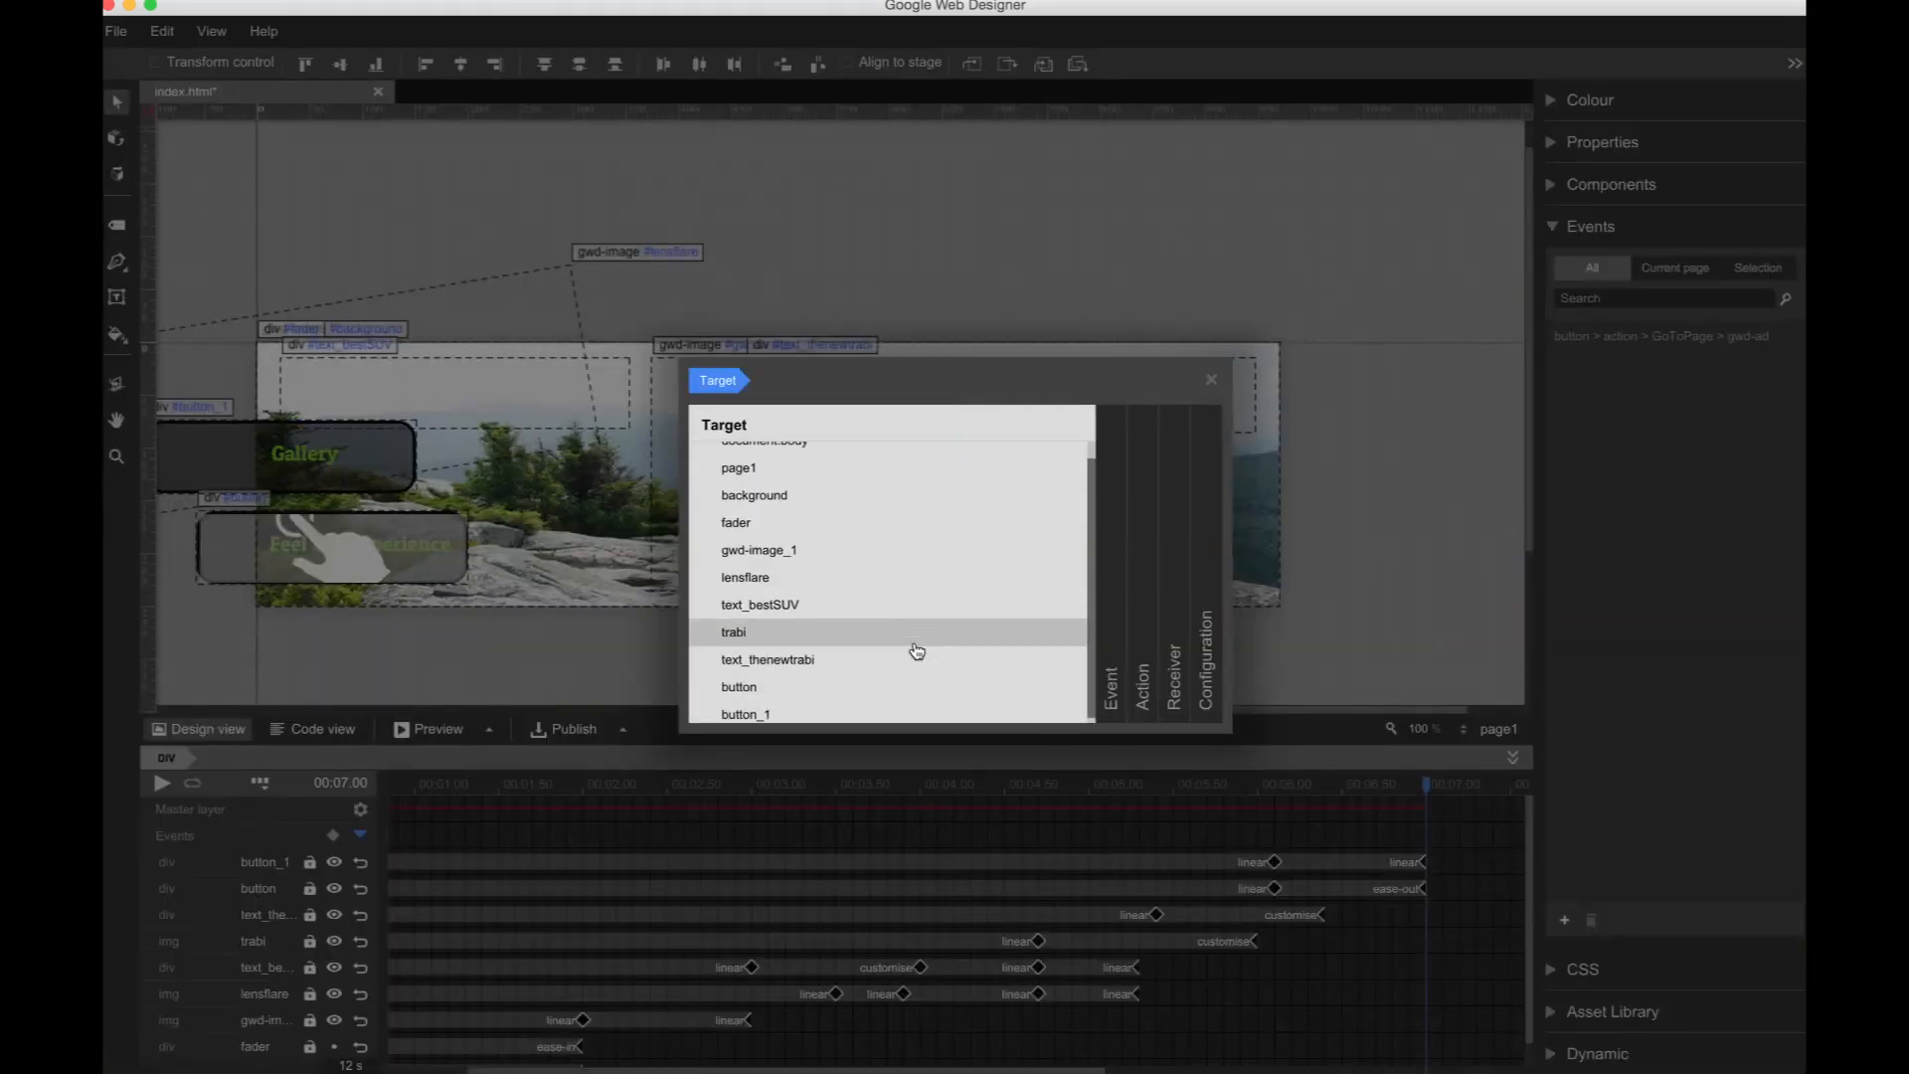
left_click(754, 706)
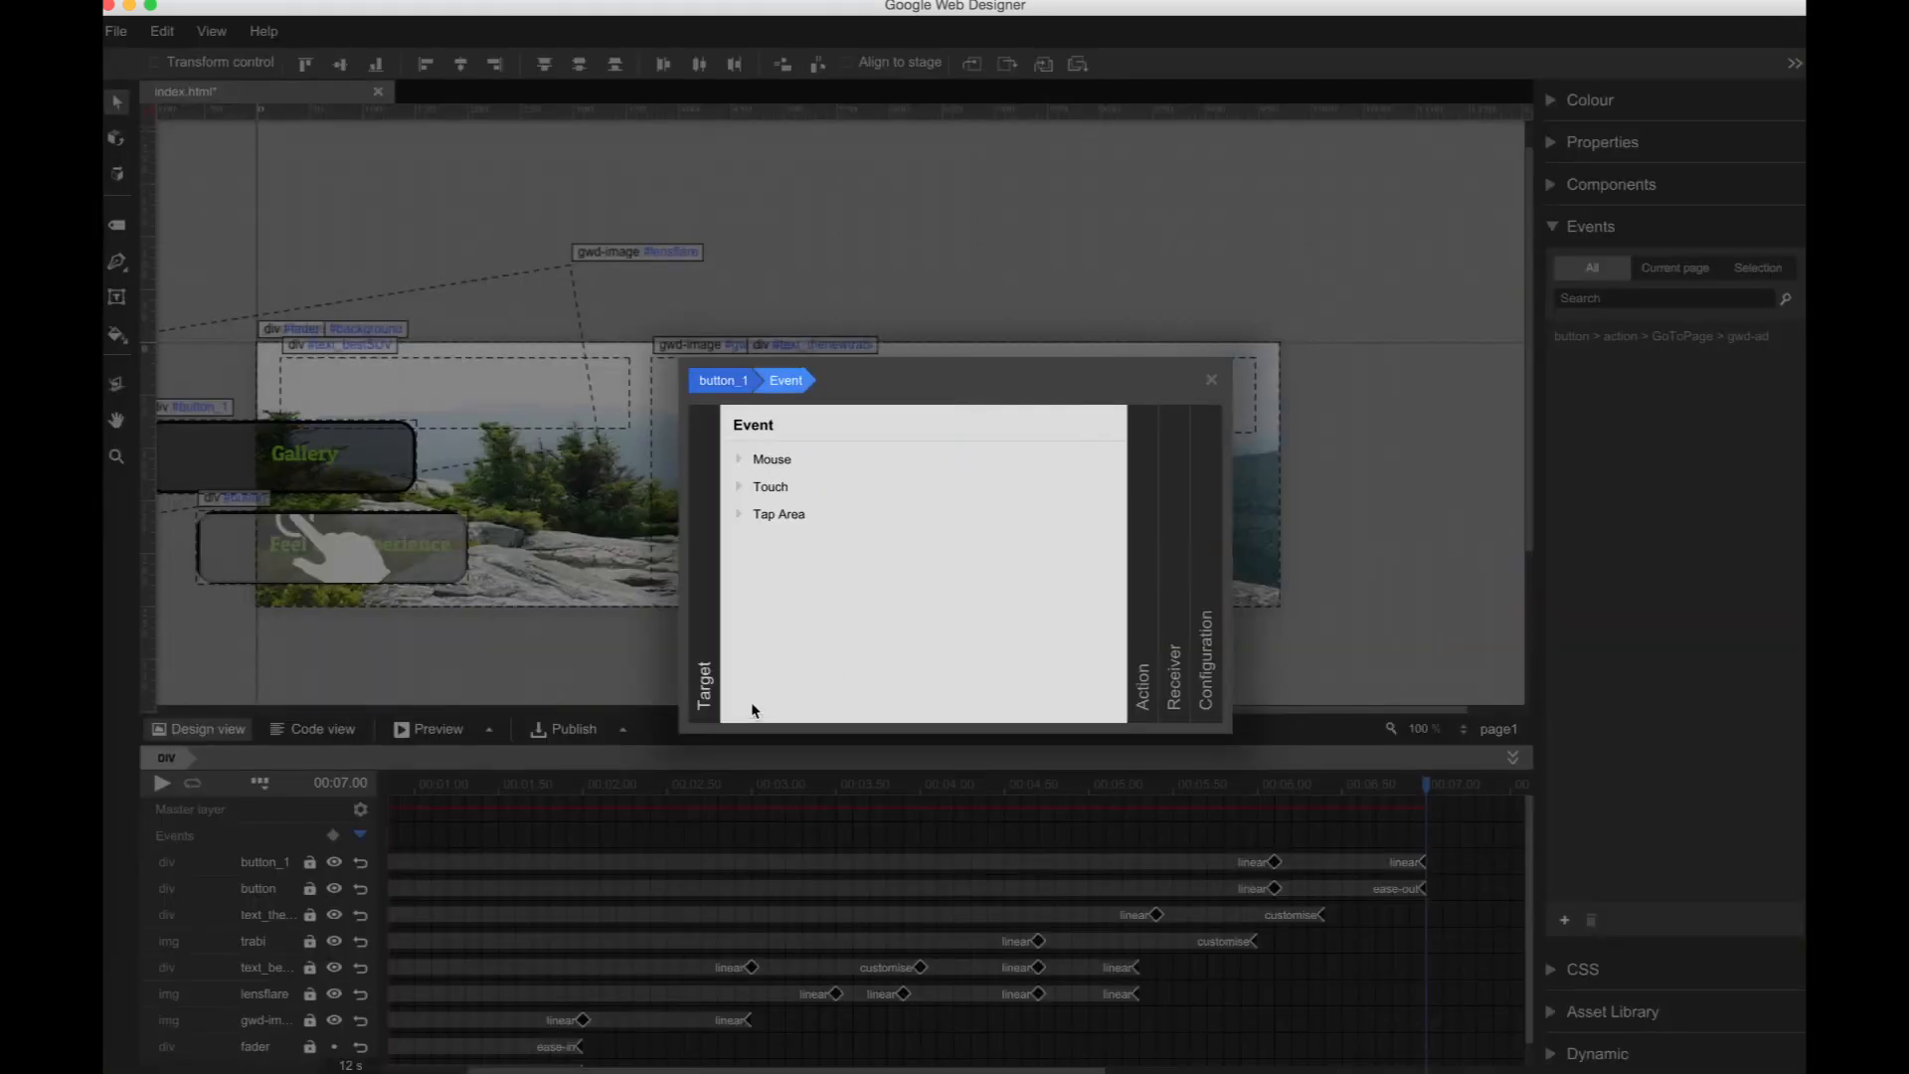
left_click(776, 525)
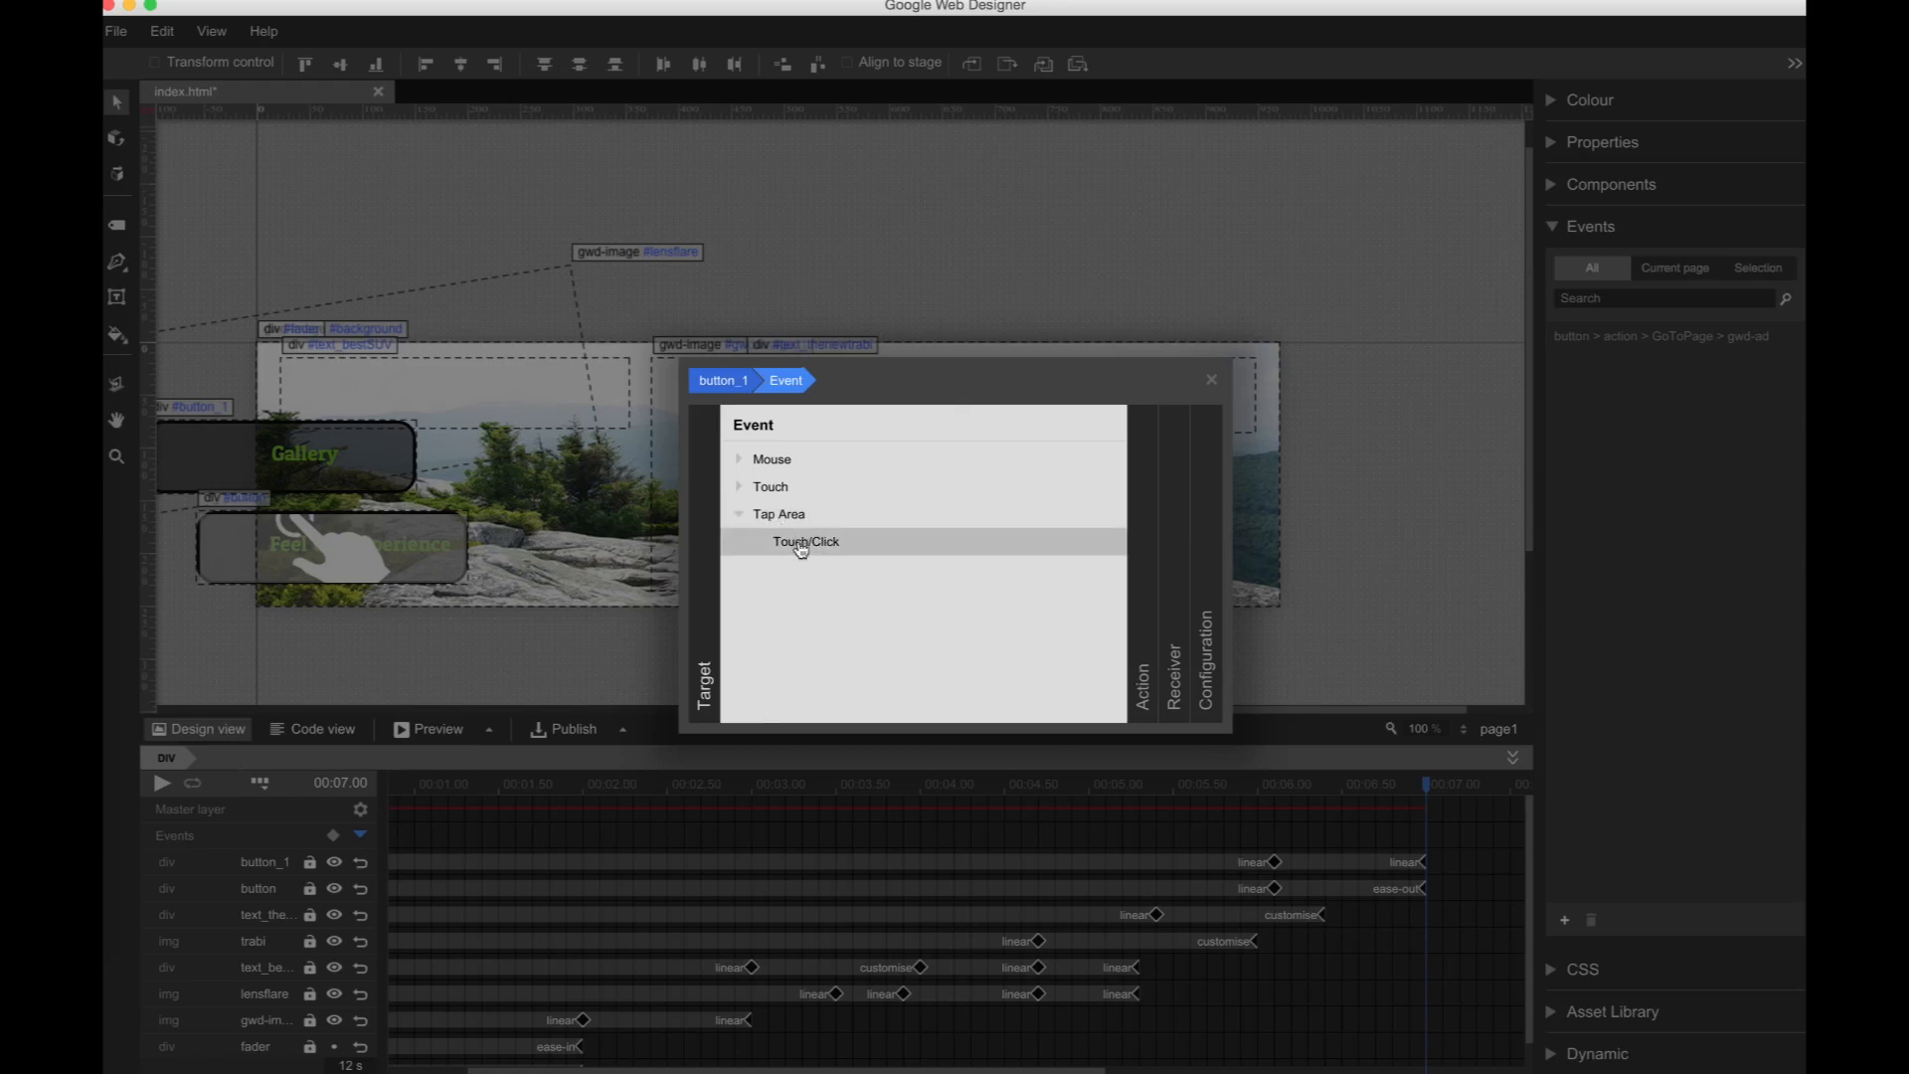
left_click(800, 543)
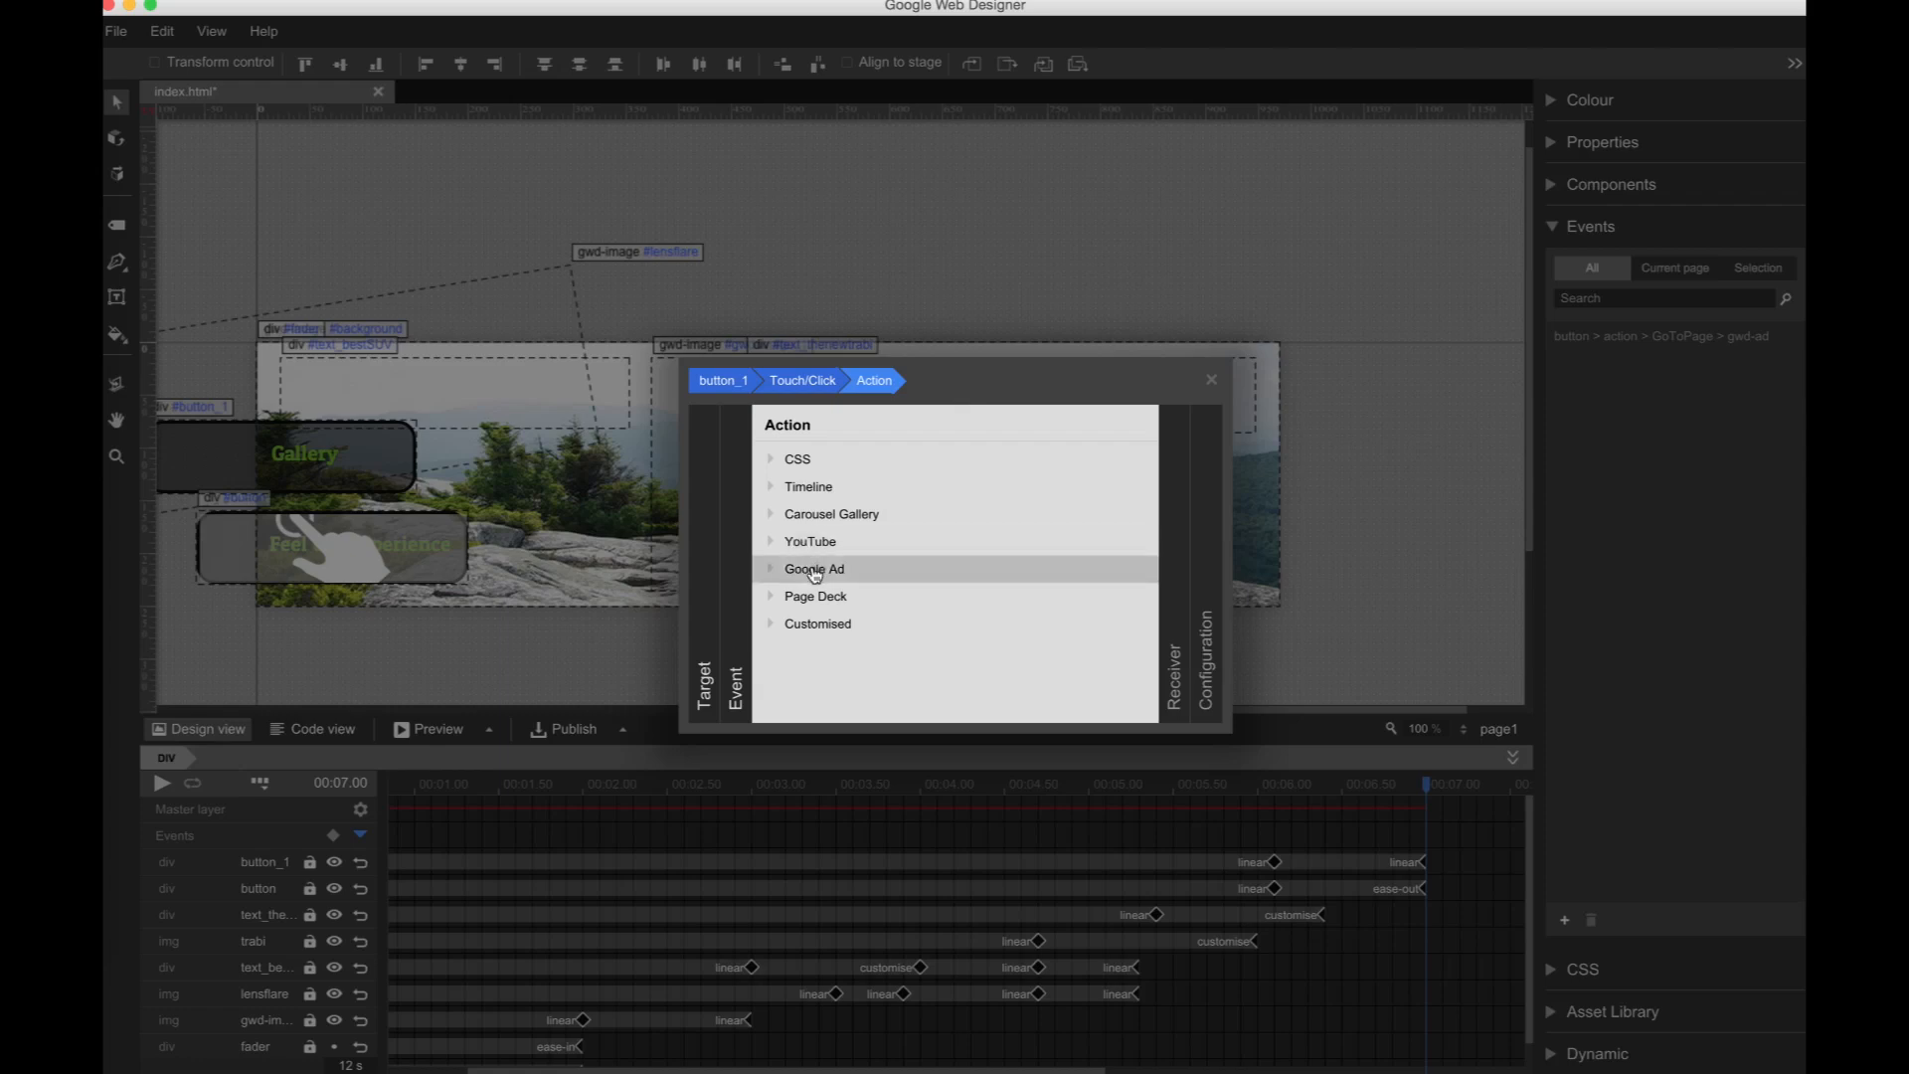
left_click(815, 571)
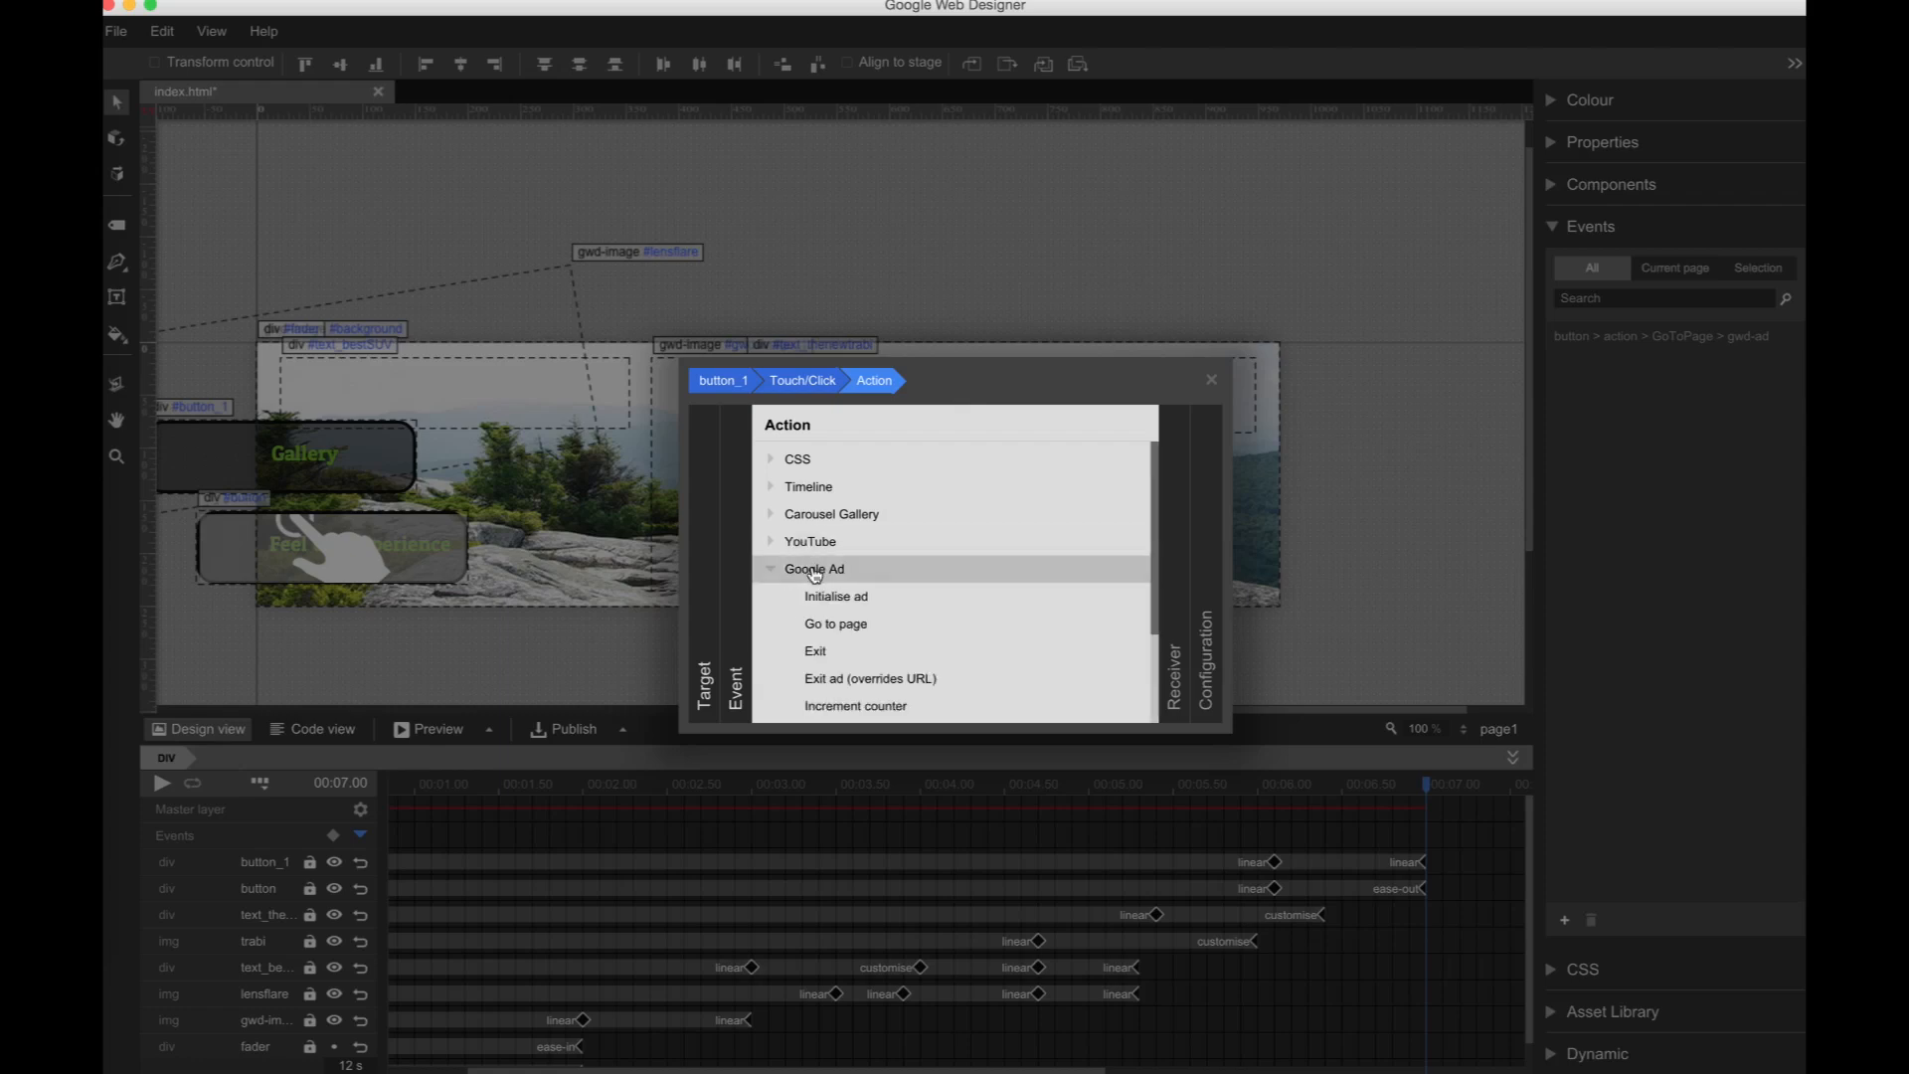
left_click(836, 624)
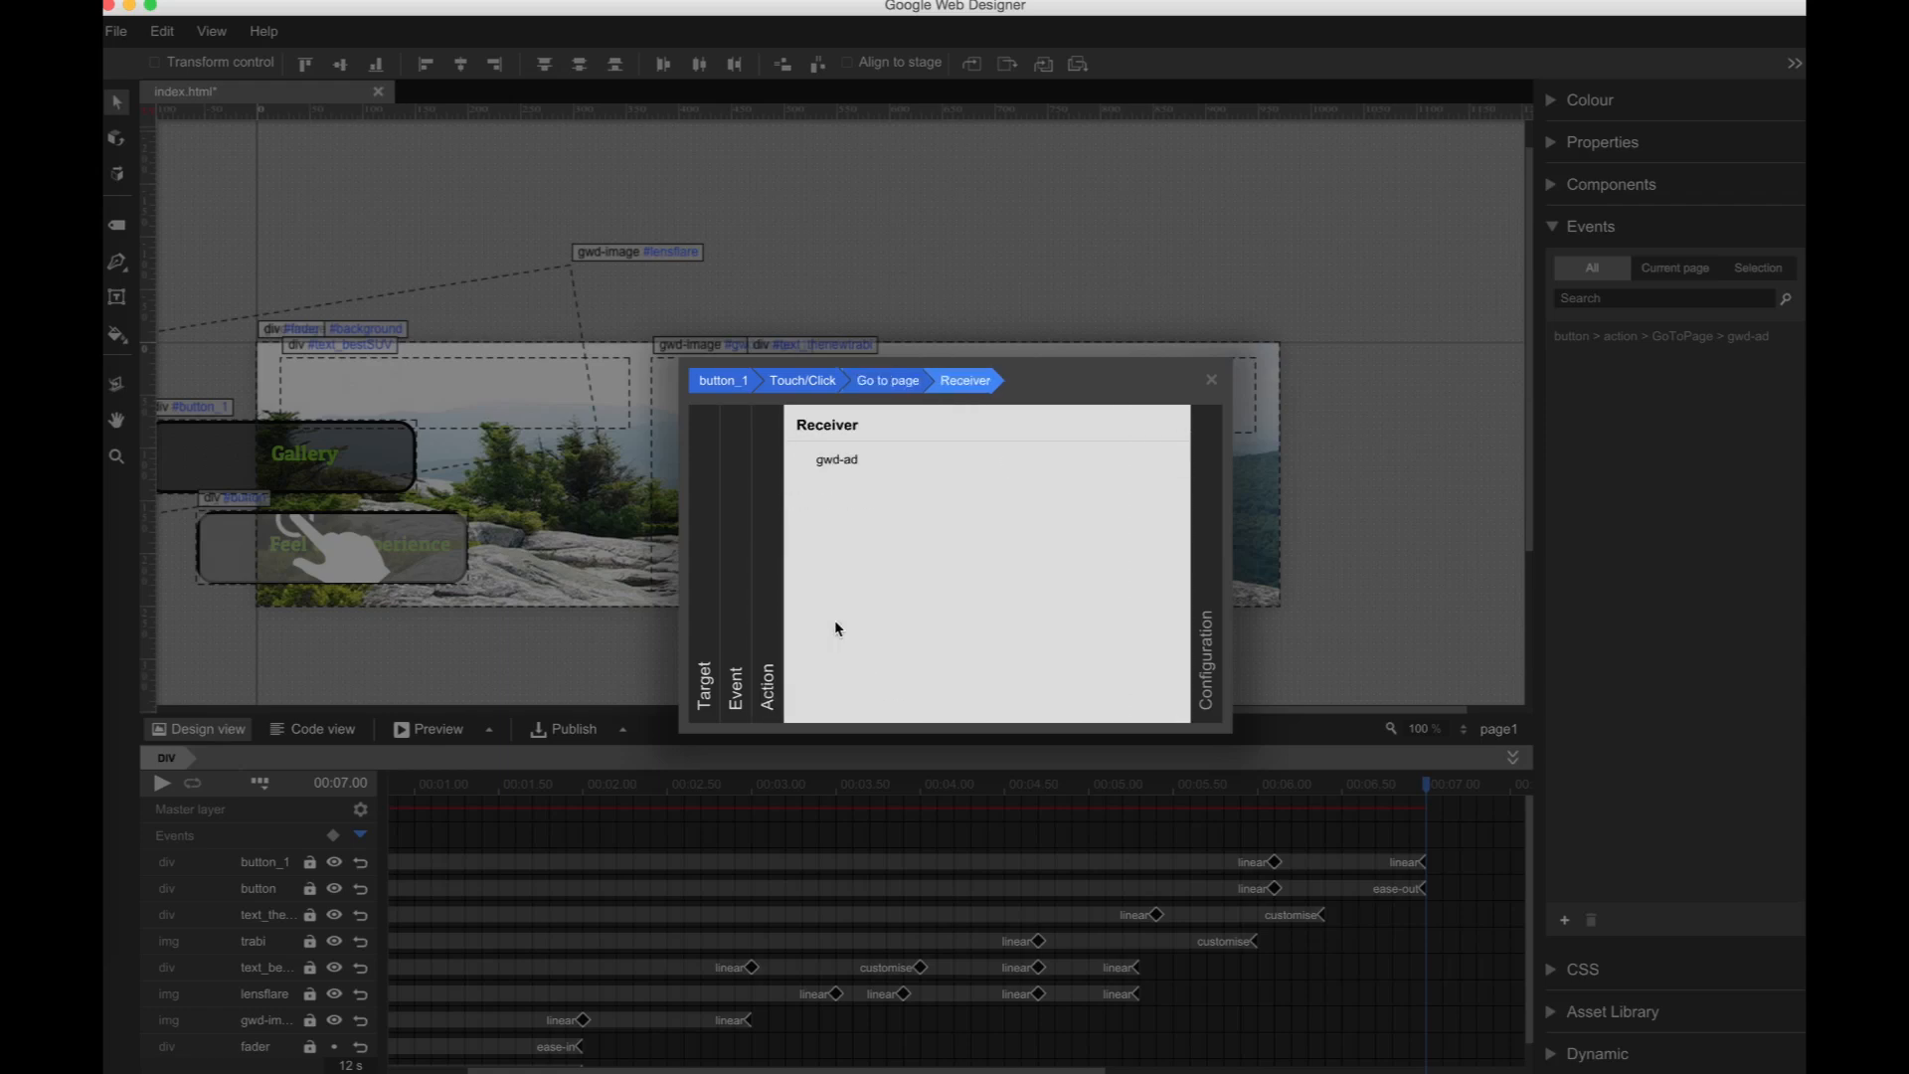
left_click(844, 462)
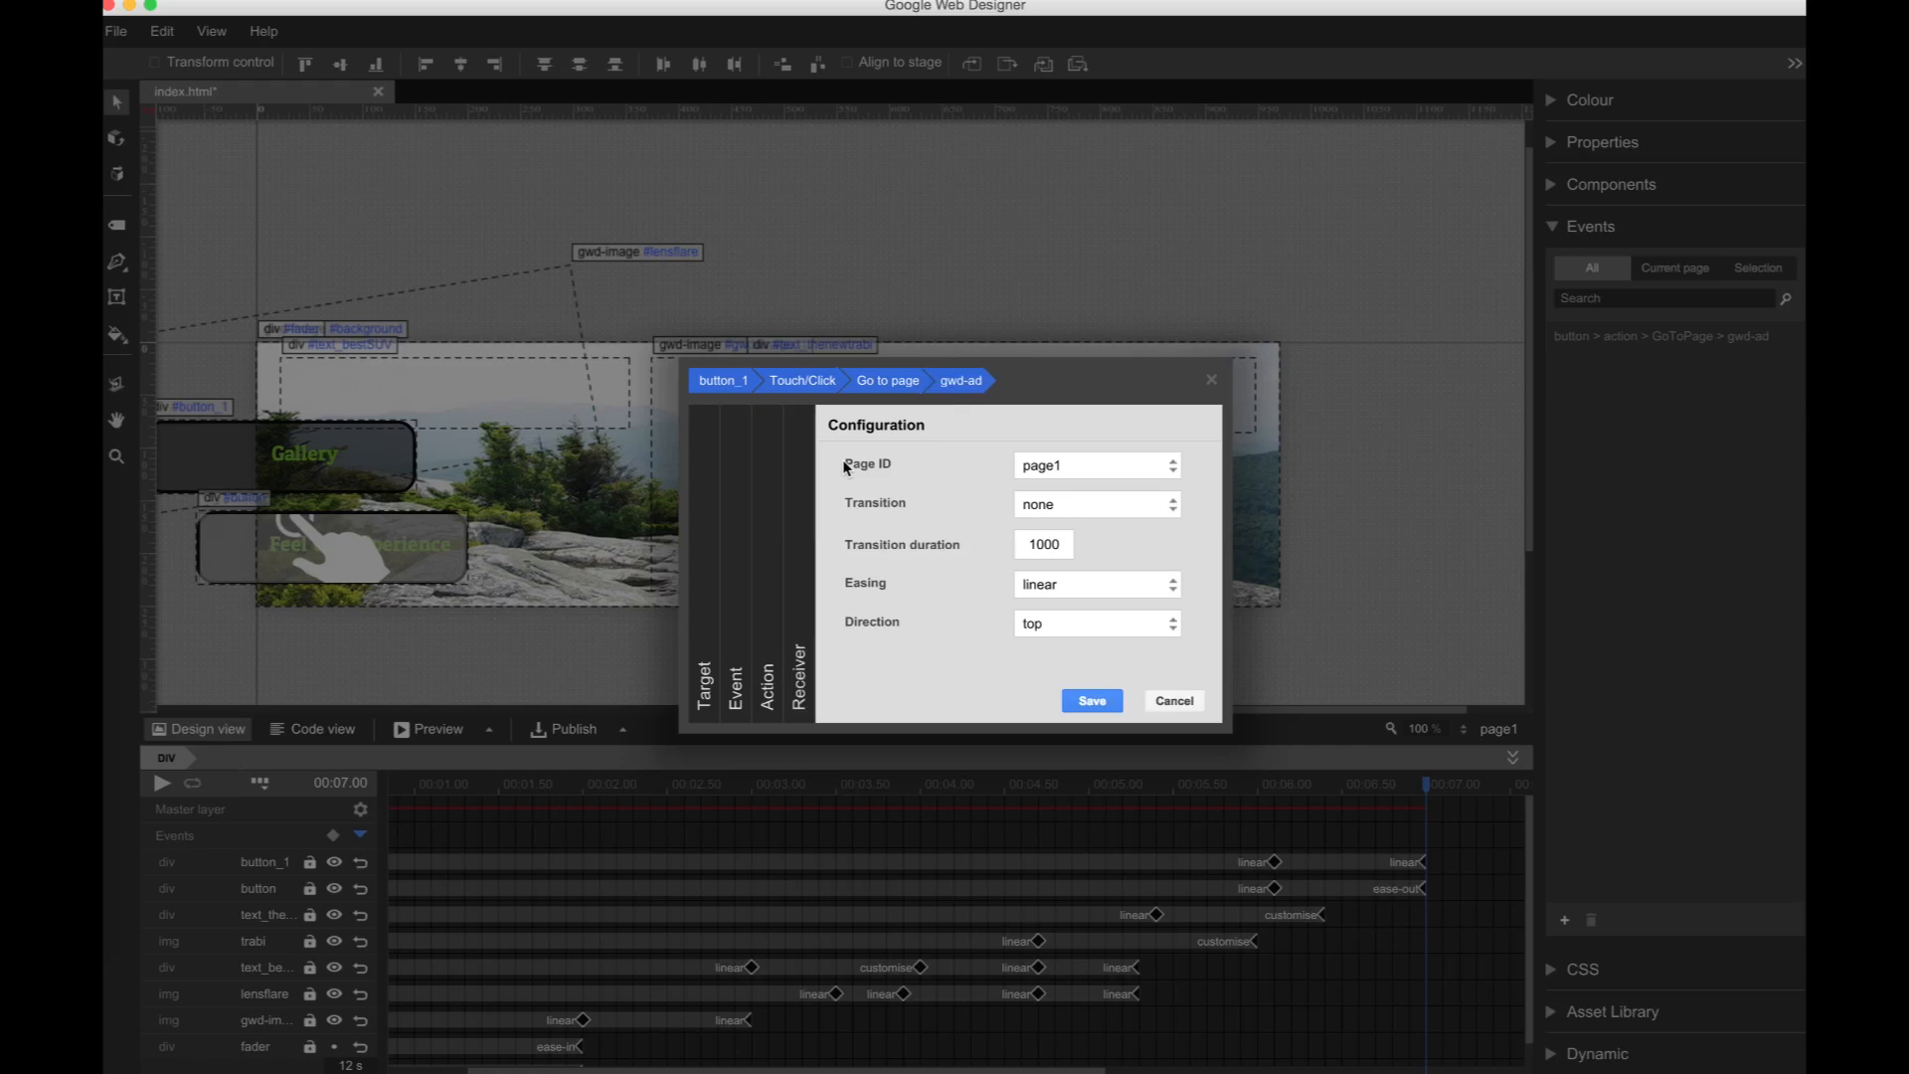
Step: Configure the Gallery button's event to go to page1_2 with a fade transition, and save it
left_click(1169, 461)
left_click(1135, 509)
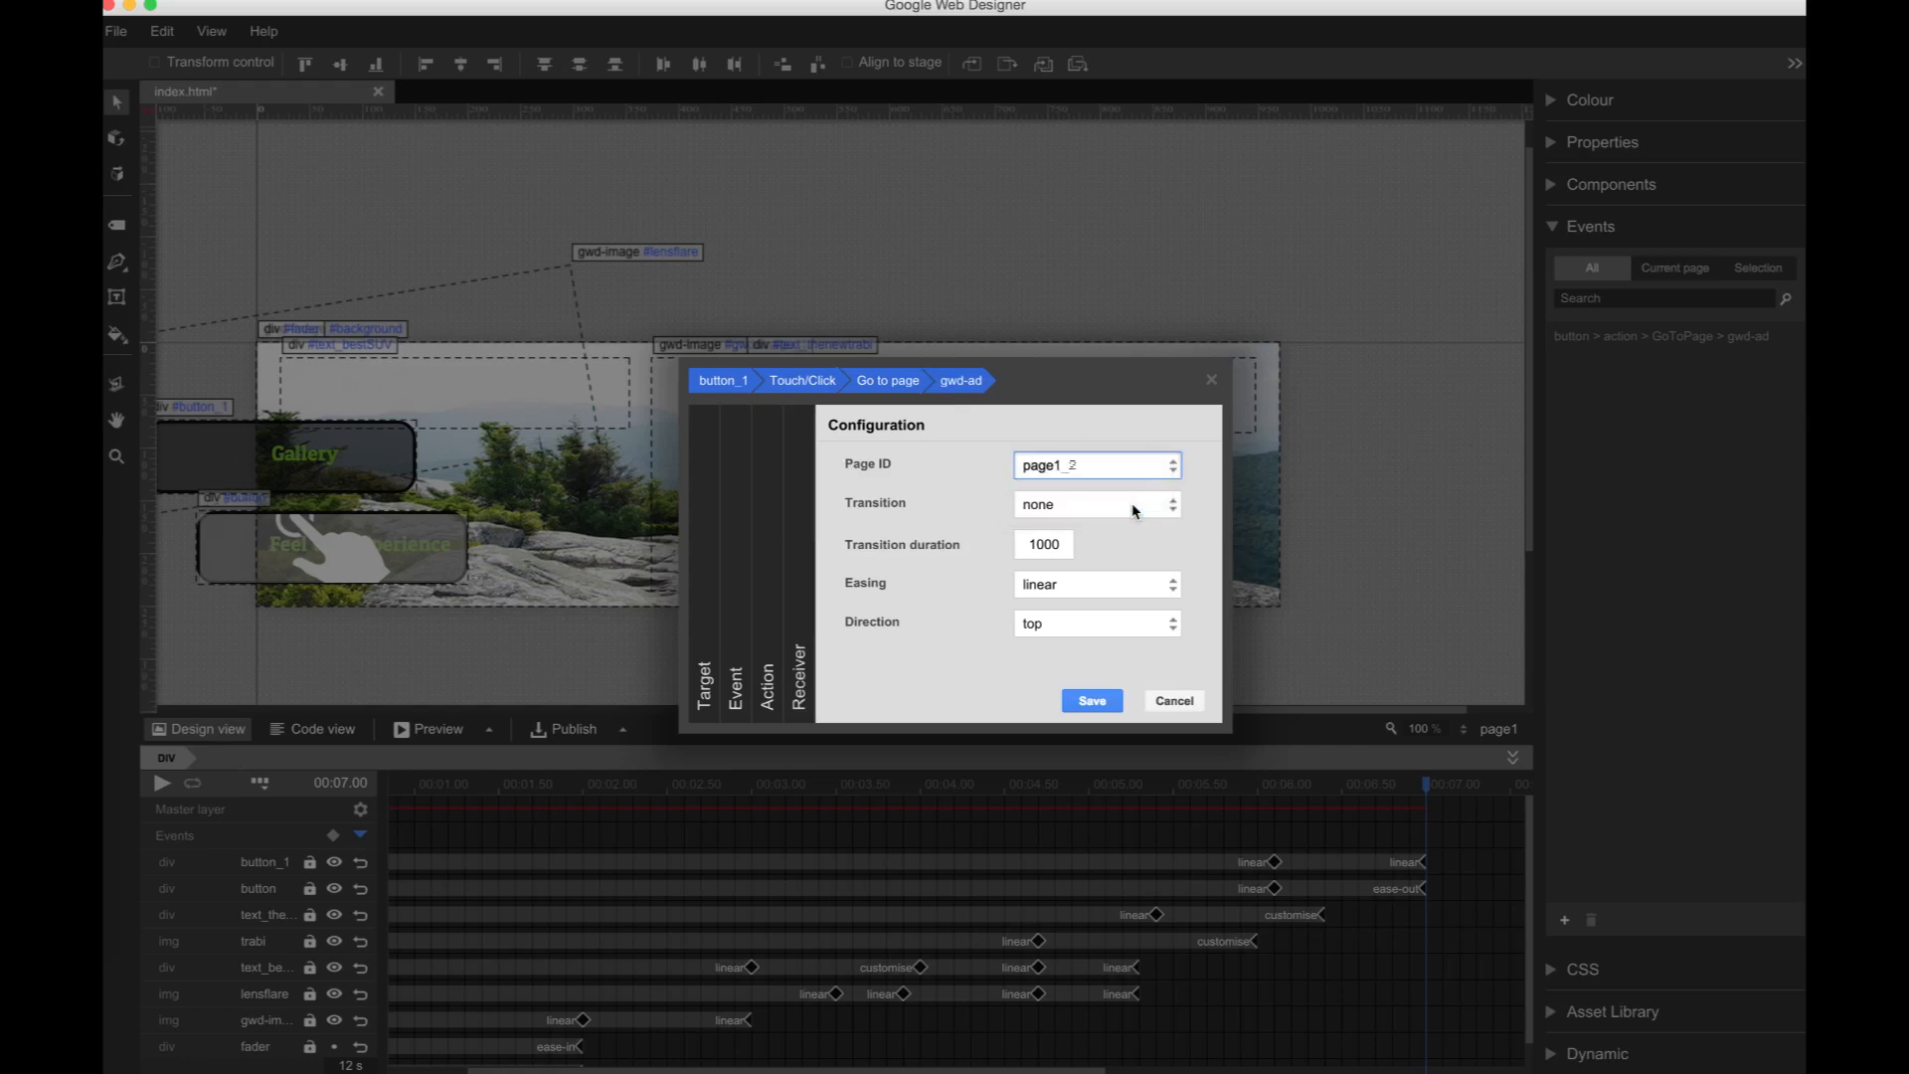
left_click(1172, 504)
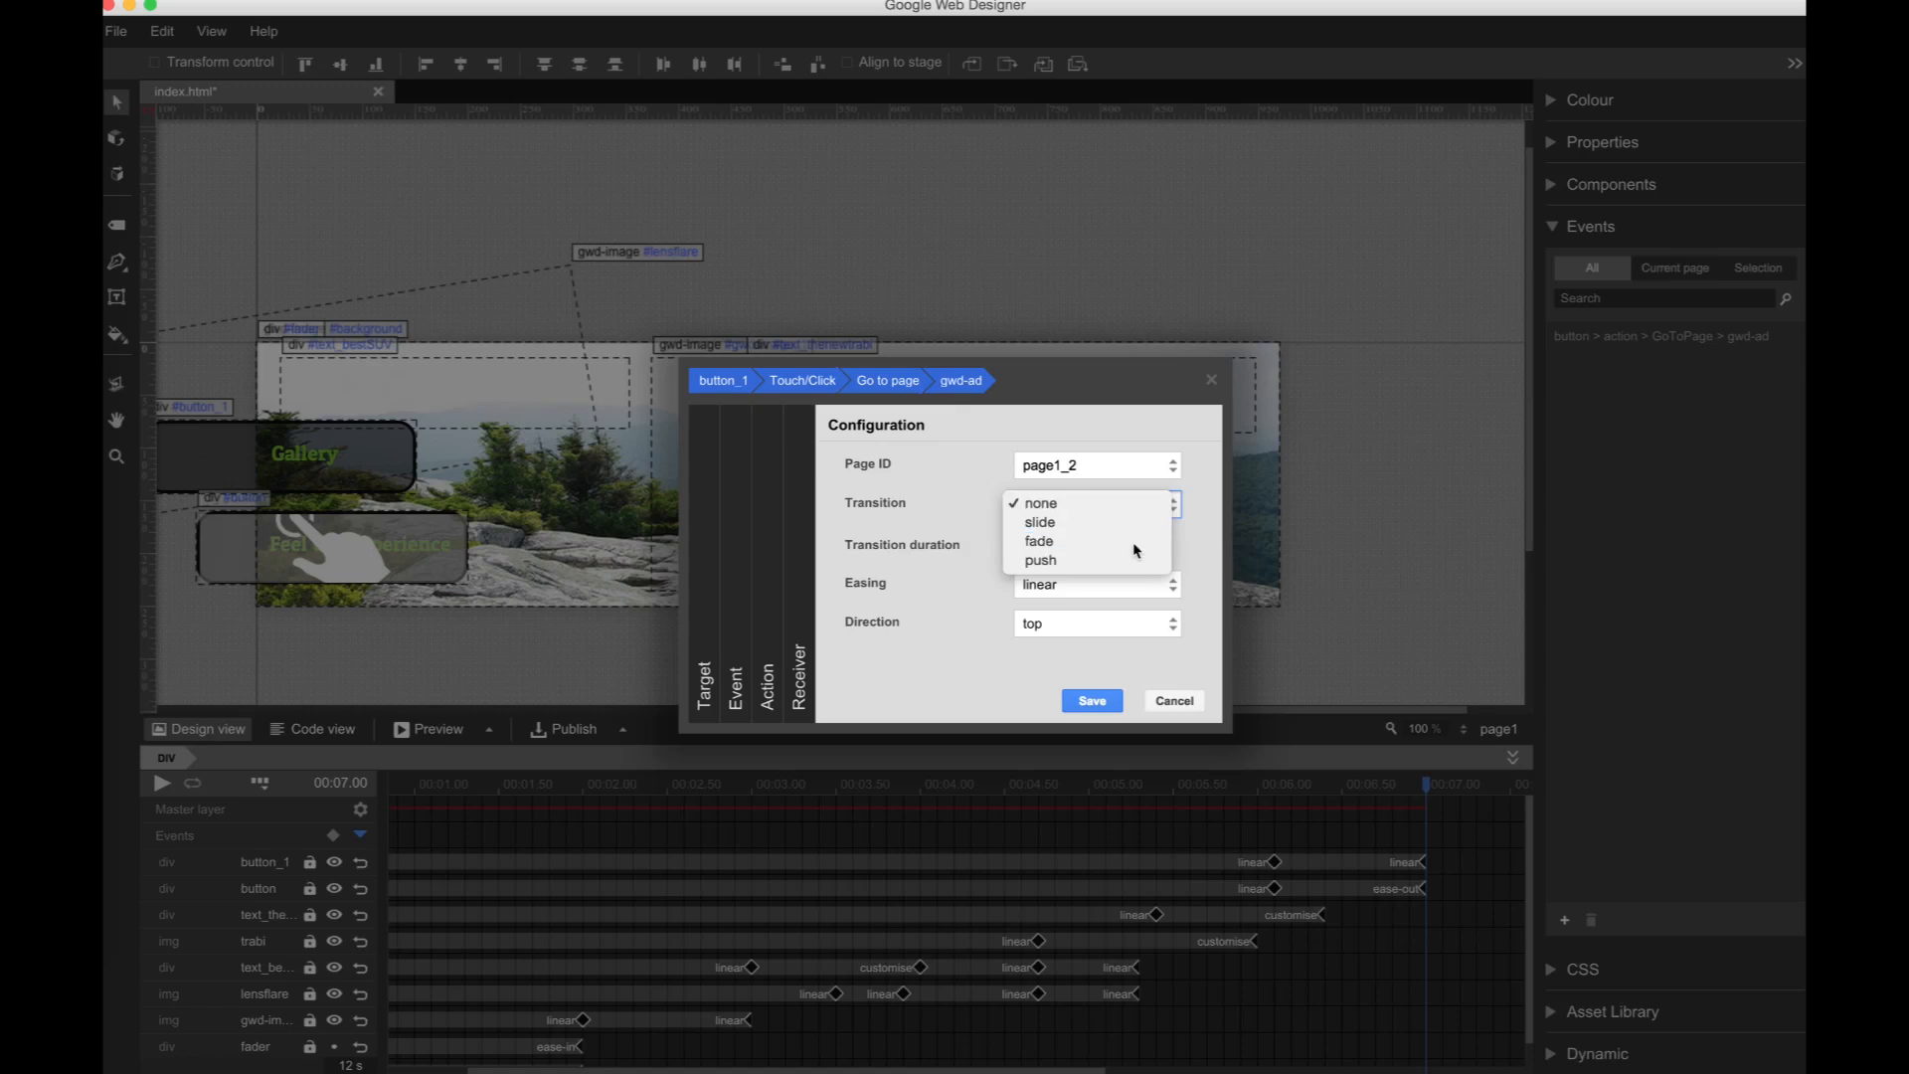
left_click(1137, 547)
left_click(1092, 700)
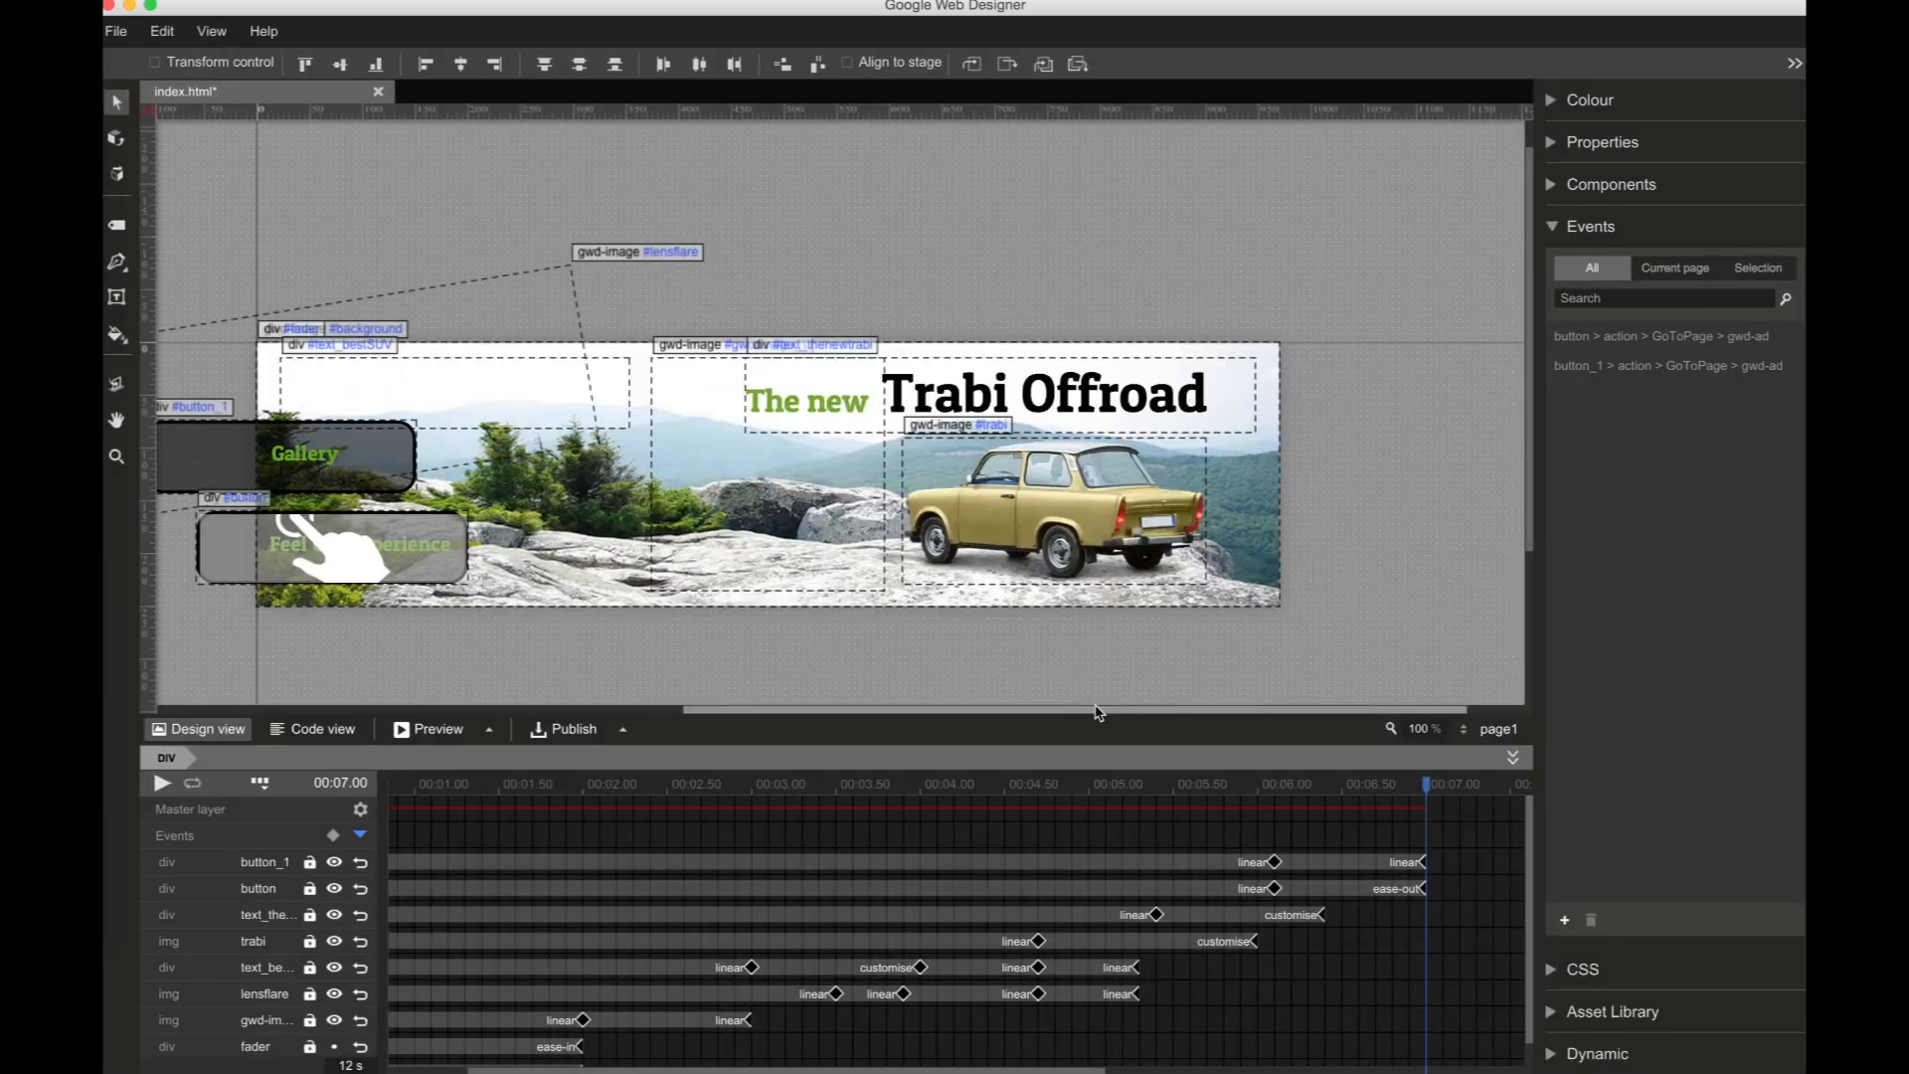
Step: Preview the banner in the browser, test the Gallery button's link to the carousel page, and close the preview
left_click(438, 731)
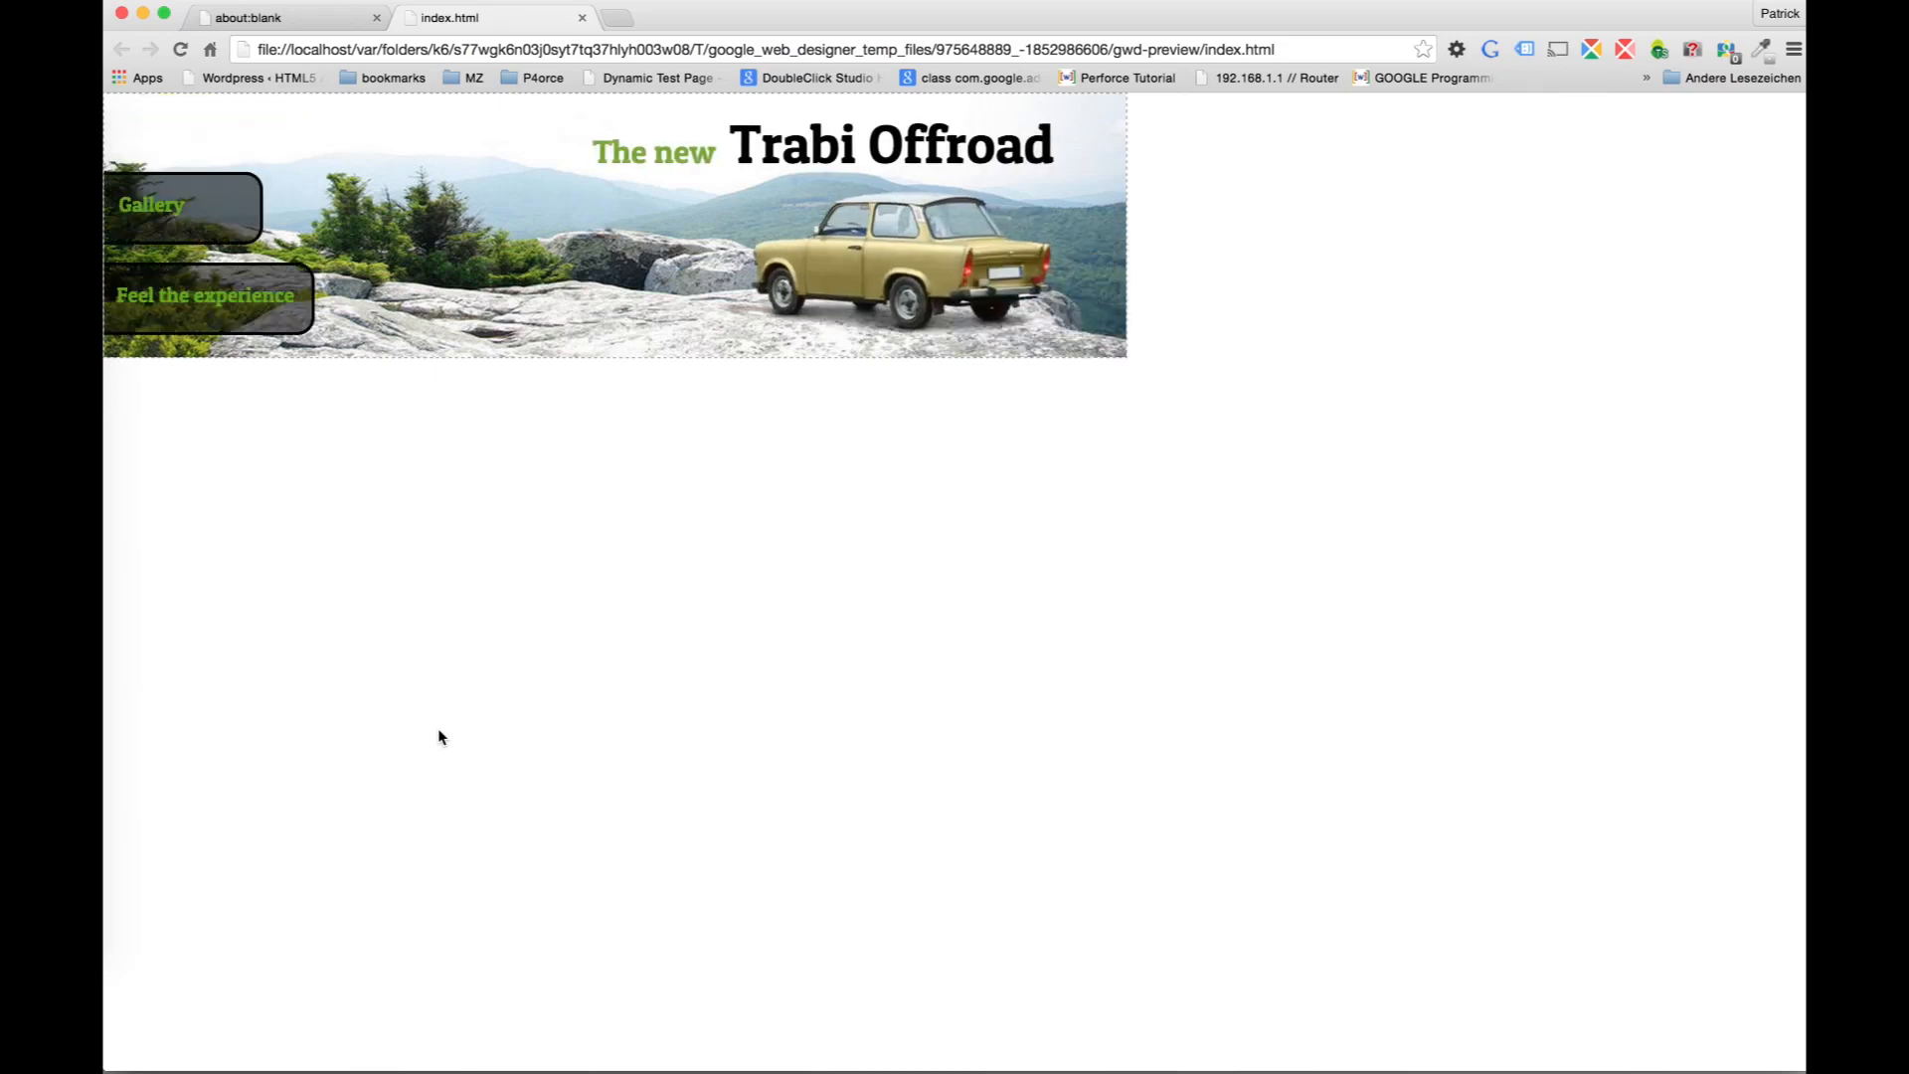
left_click(185, 216)
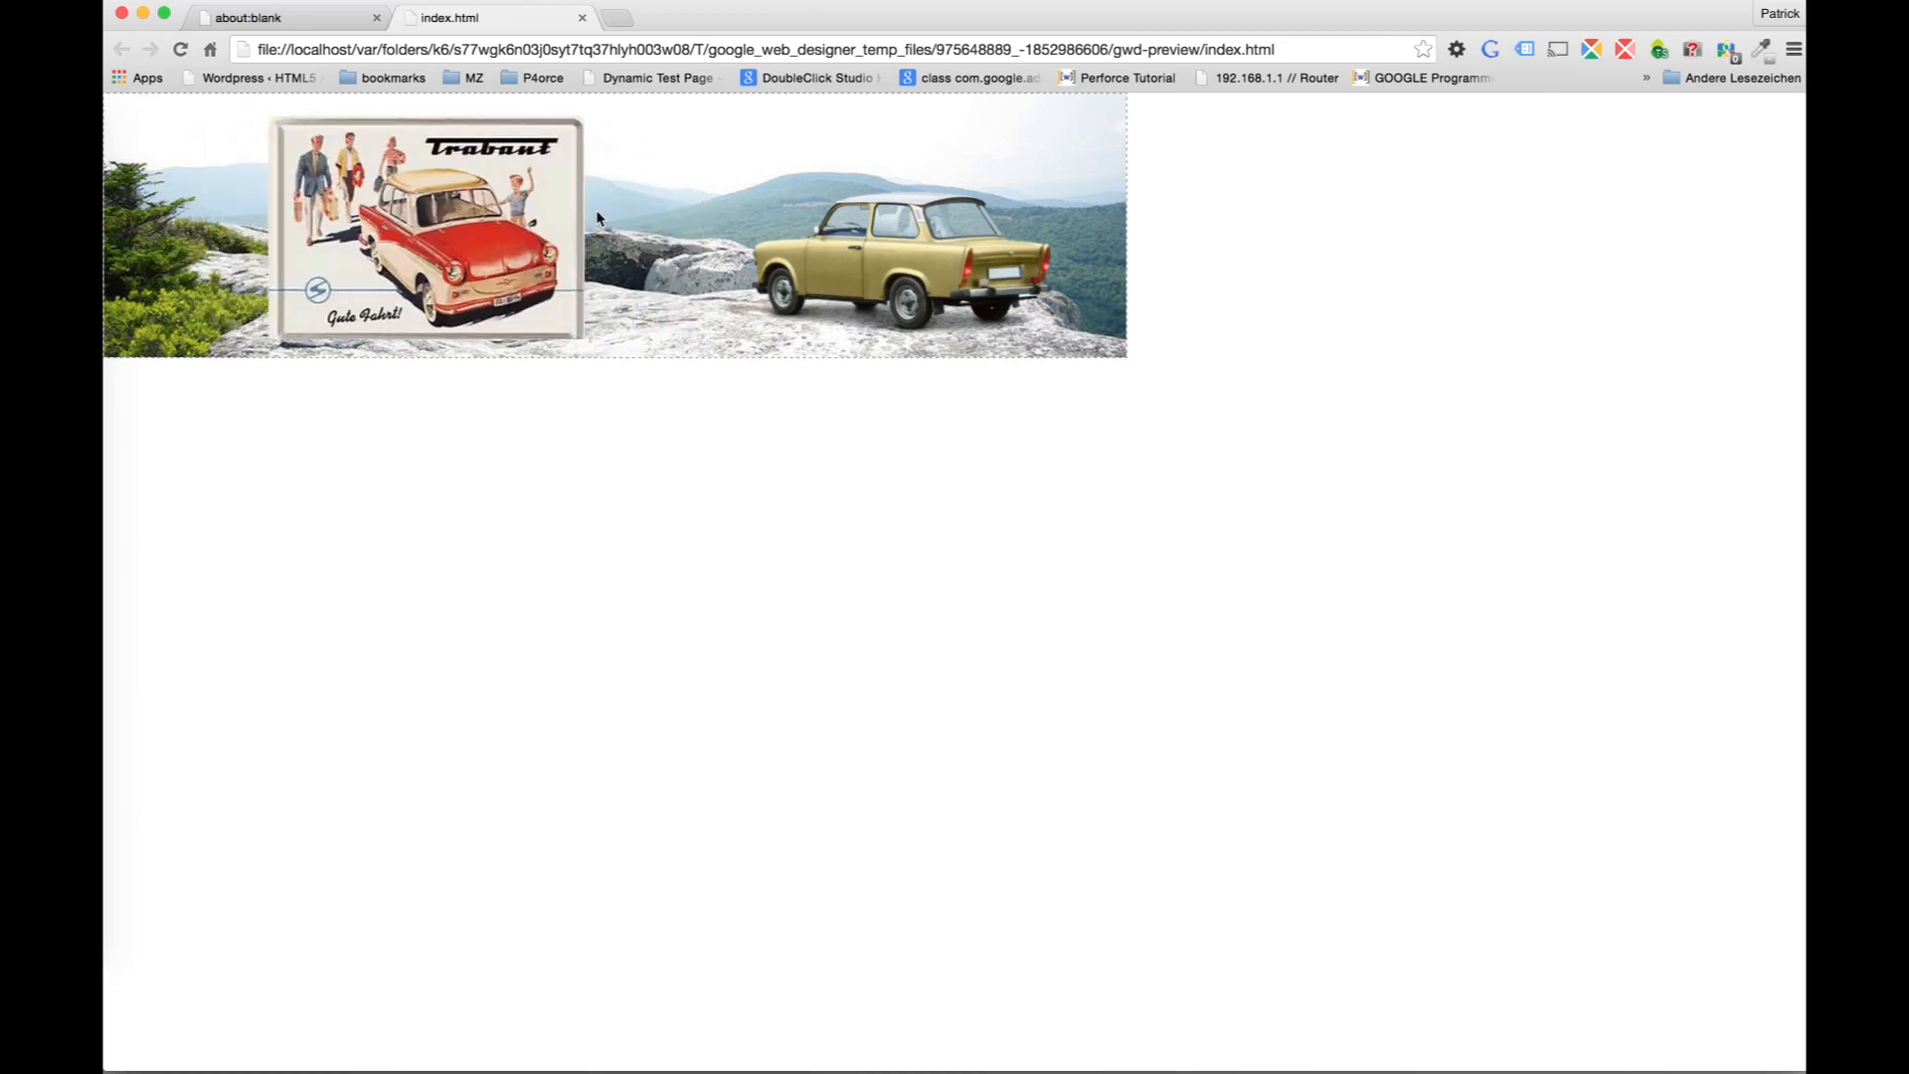
left_click(583, 18)
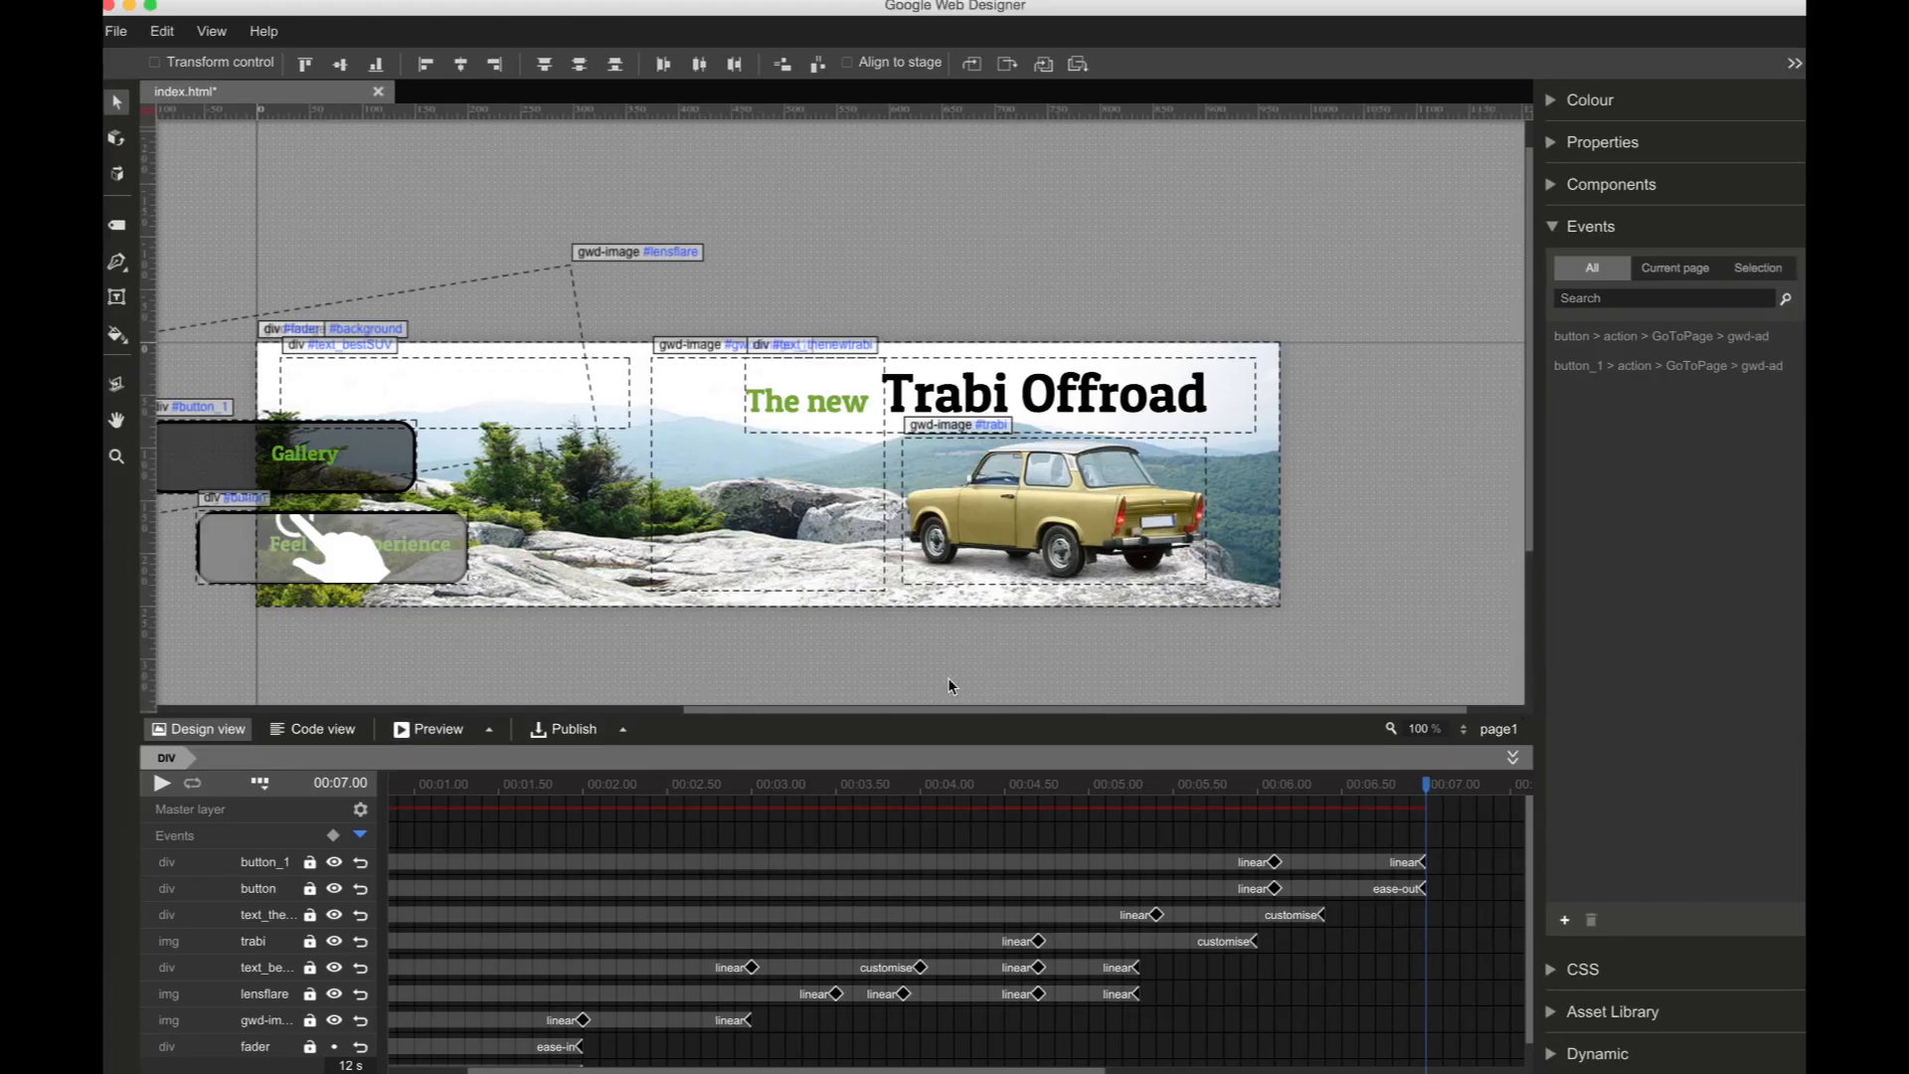
left_click(624, 733)
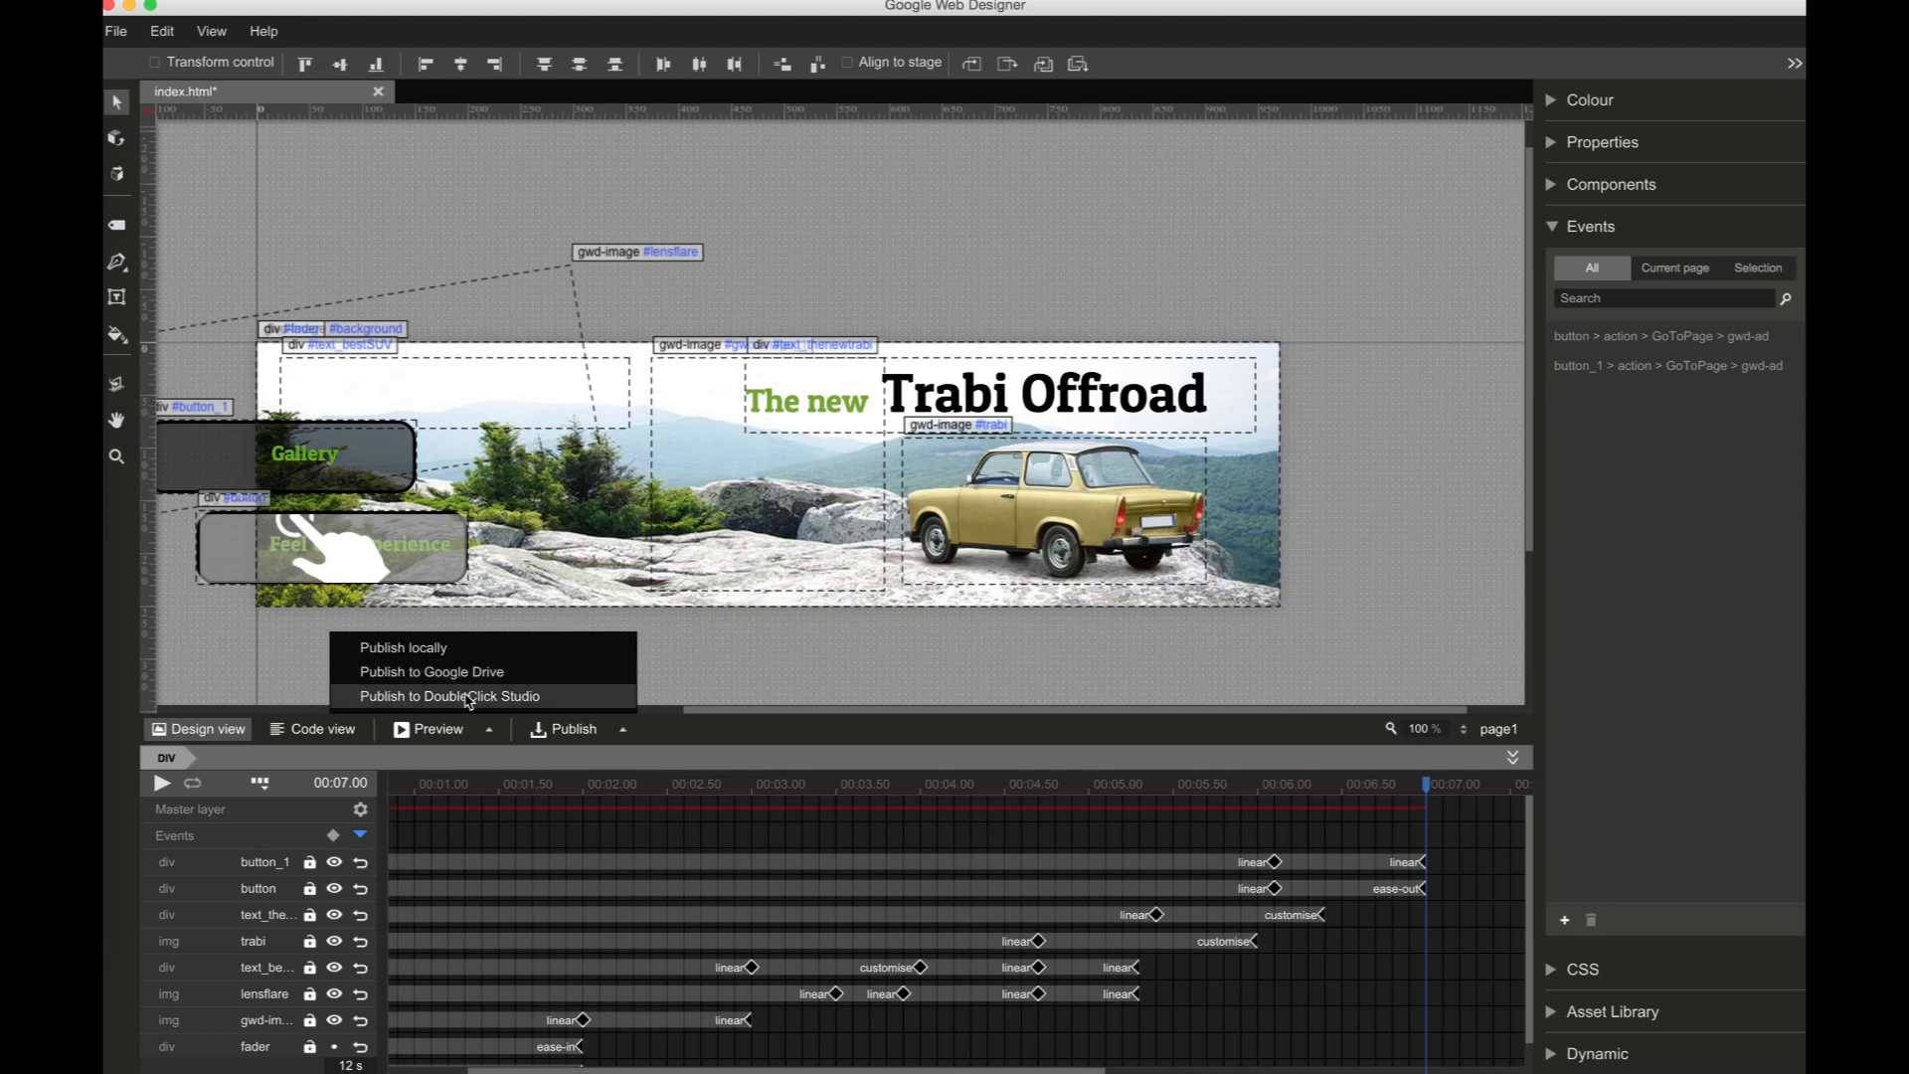
left_click(713, 671)
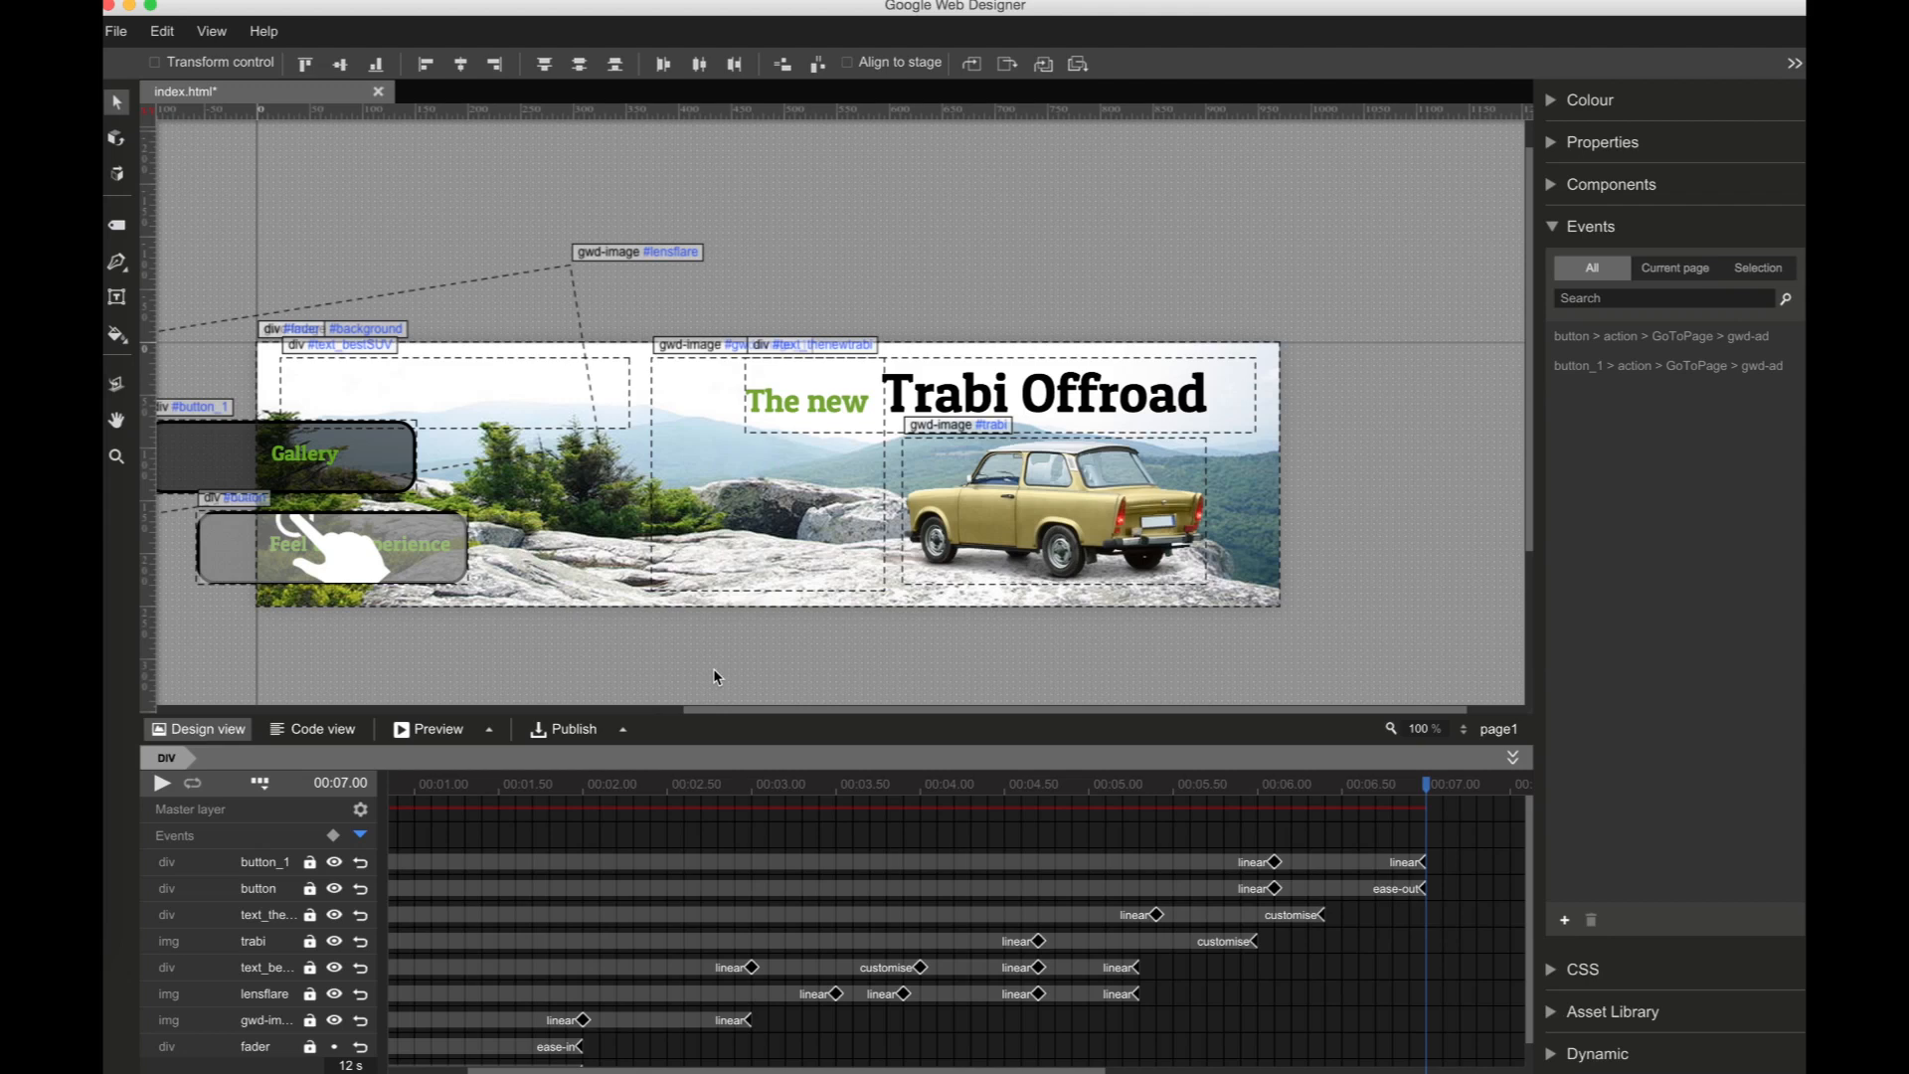
Step: Place a Tap Area component on page1_1, overlapping the upper part of the YouTube player, and show its properties
left_click(1469, 732)
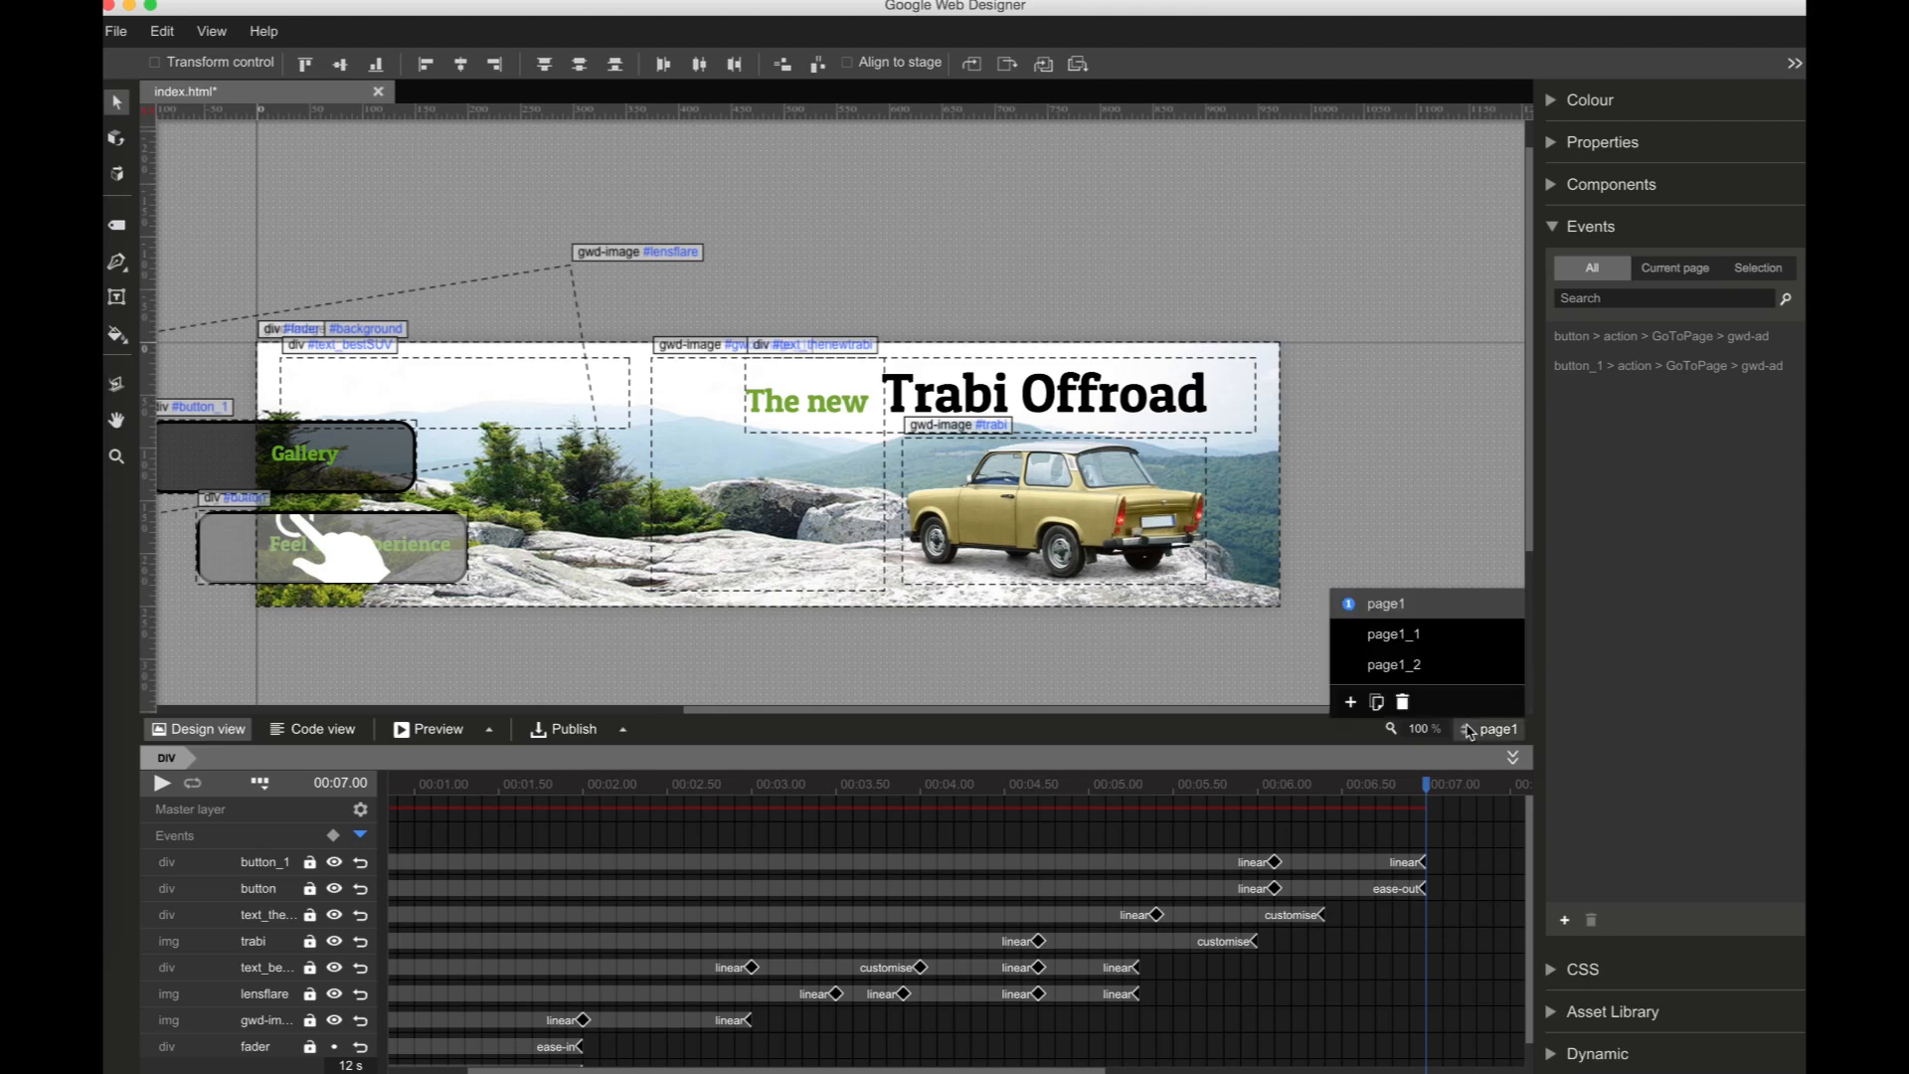
left_click(1422, 641)
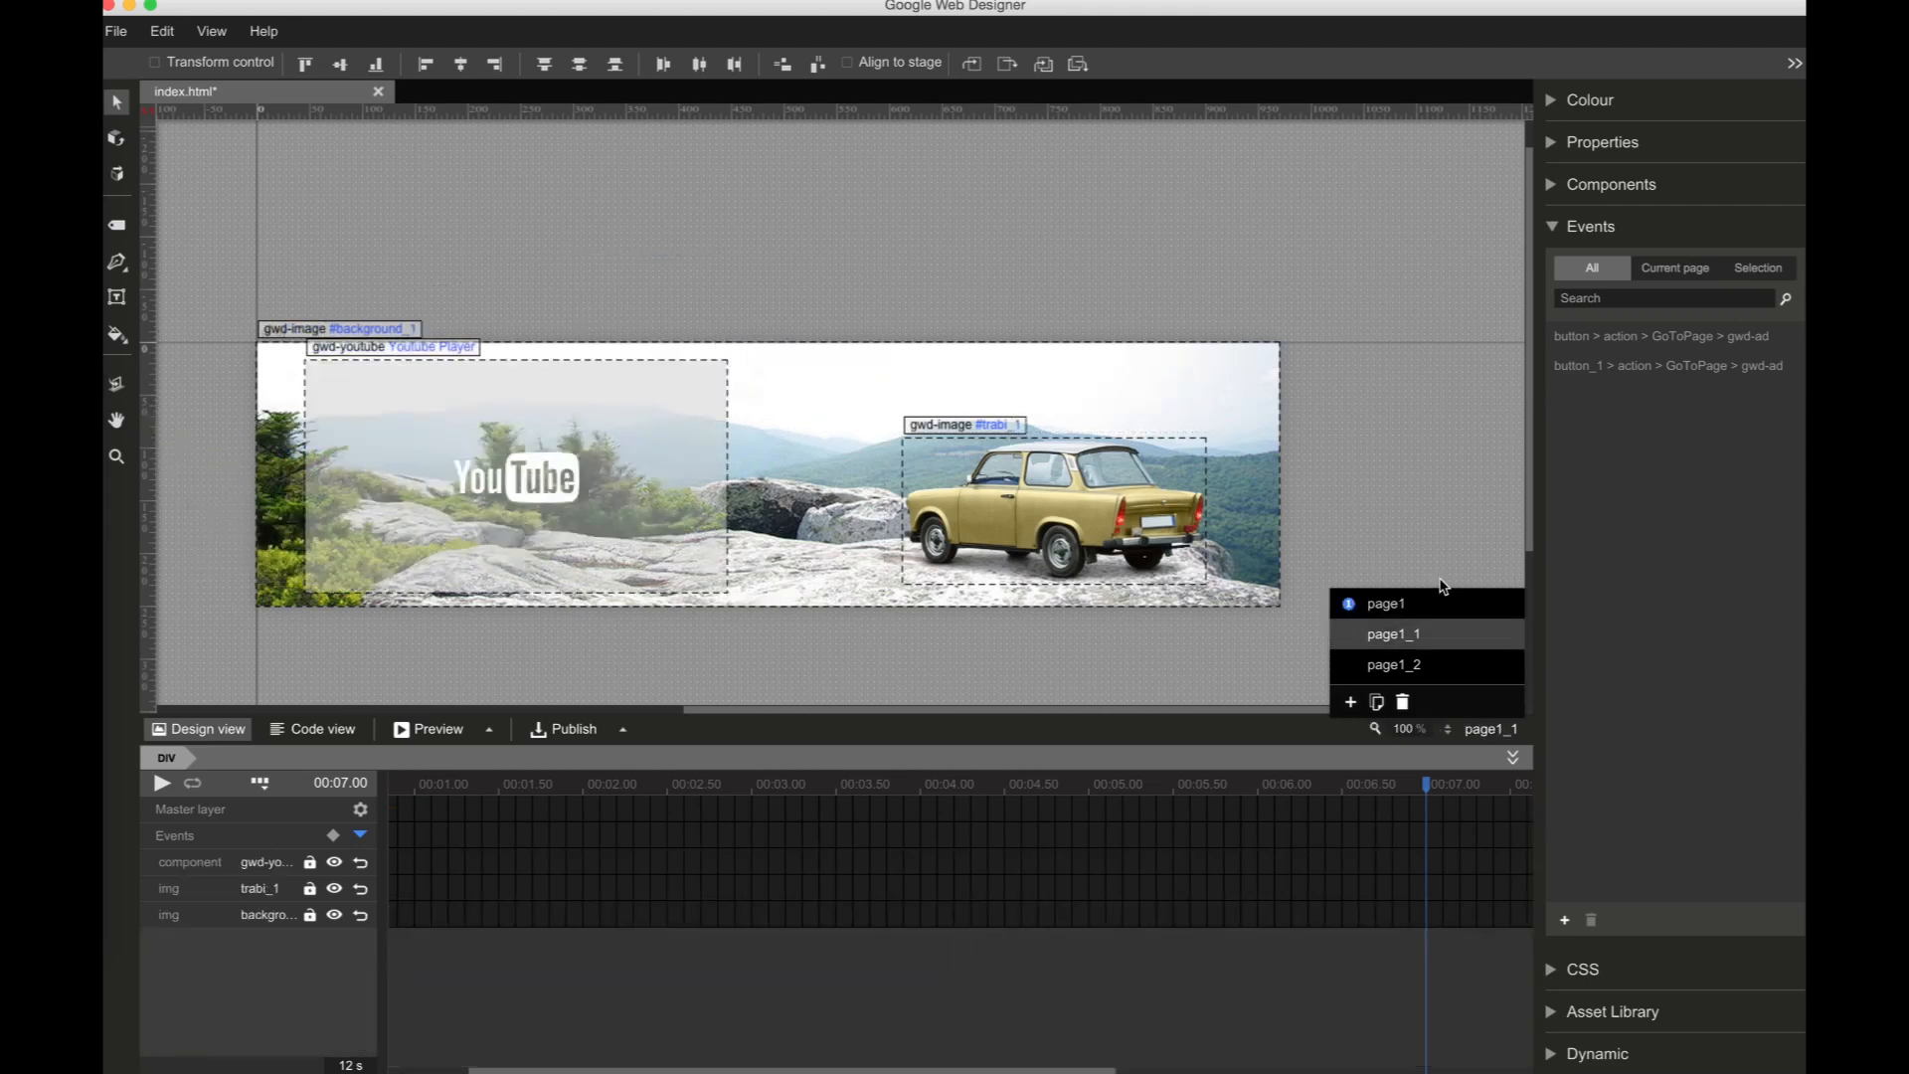
left_click(1551, 227)
left_click(1551, 227)
left_click(1555, 186)
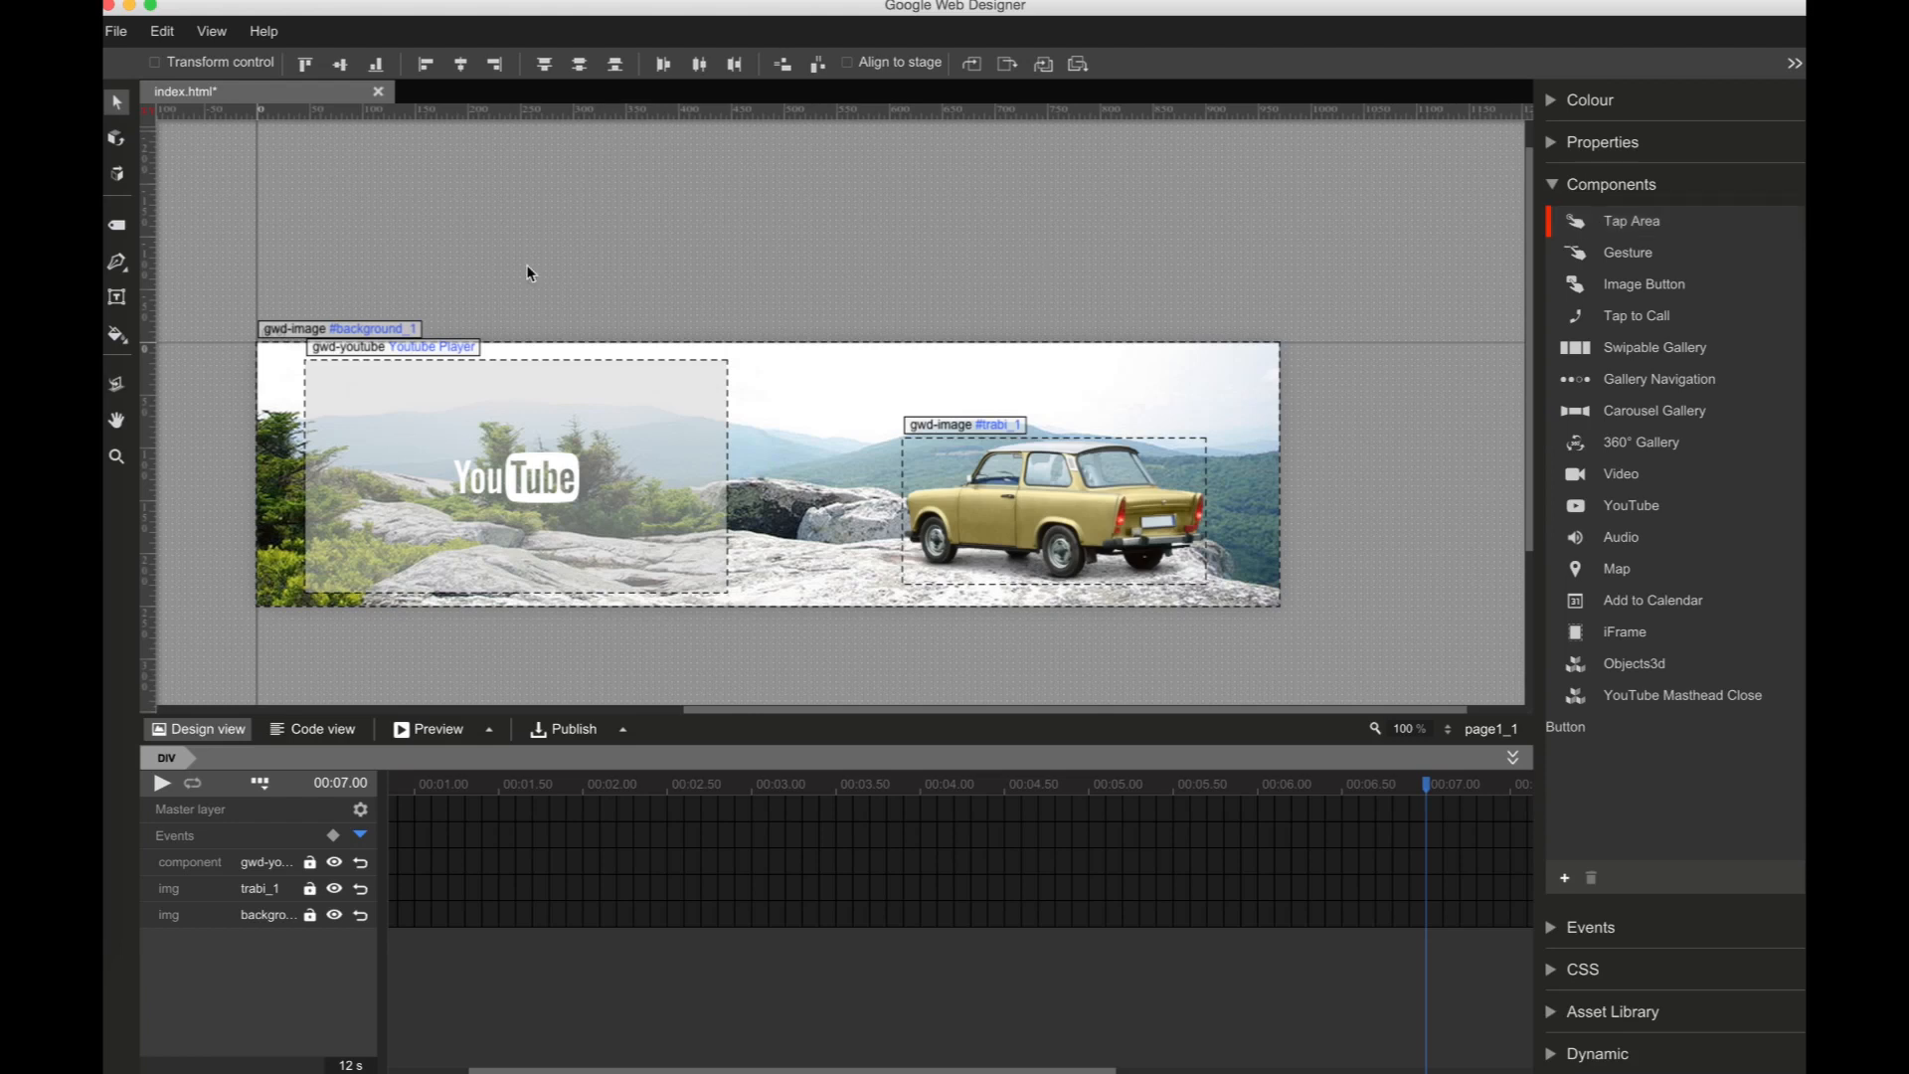
left_click(1551, 185)
left_click(1553, 143)
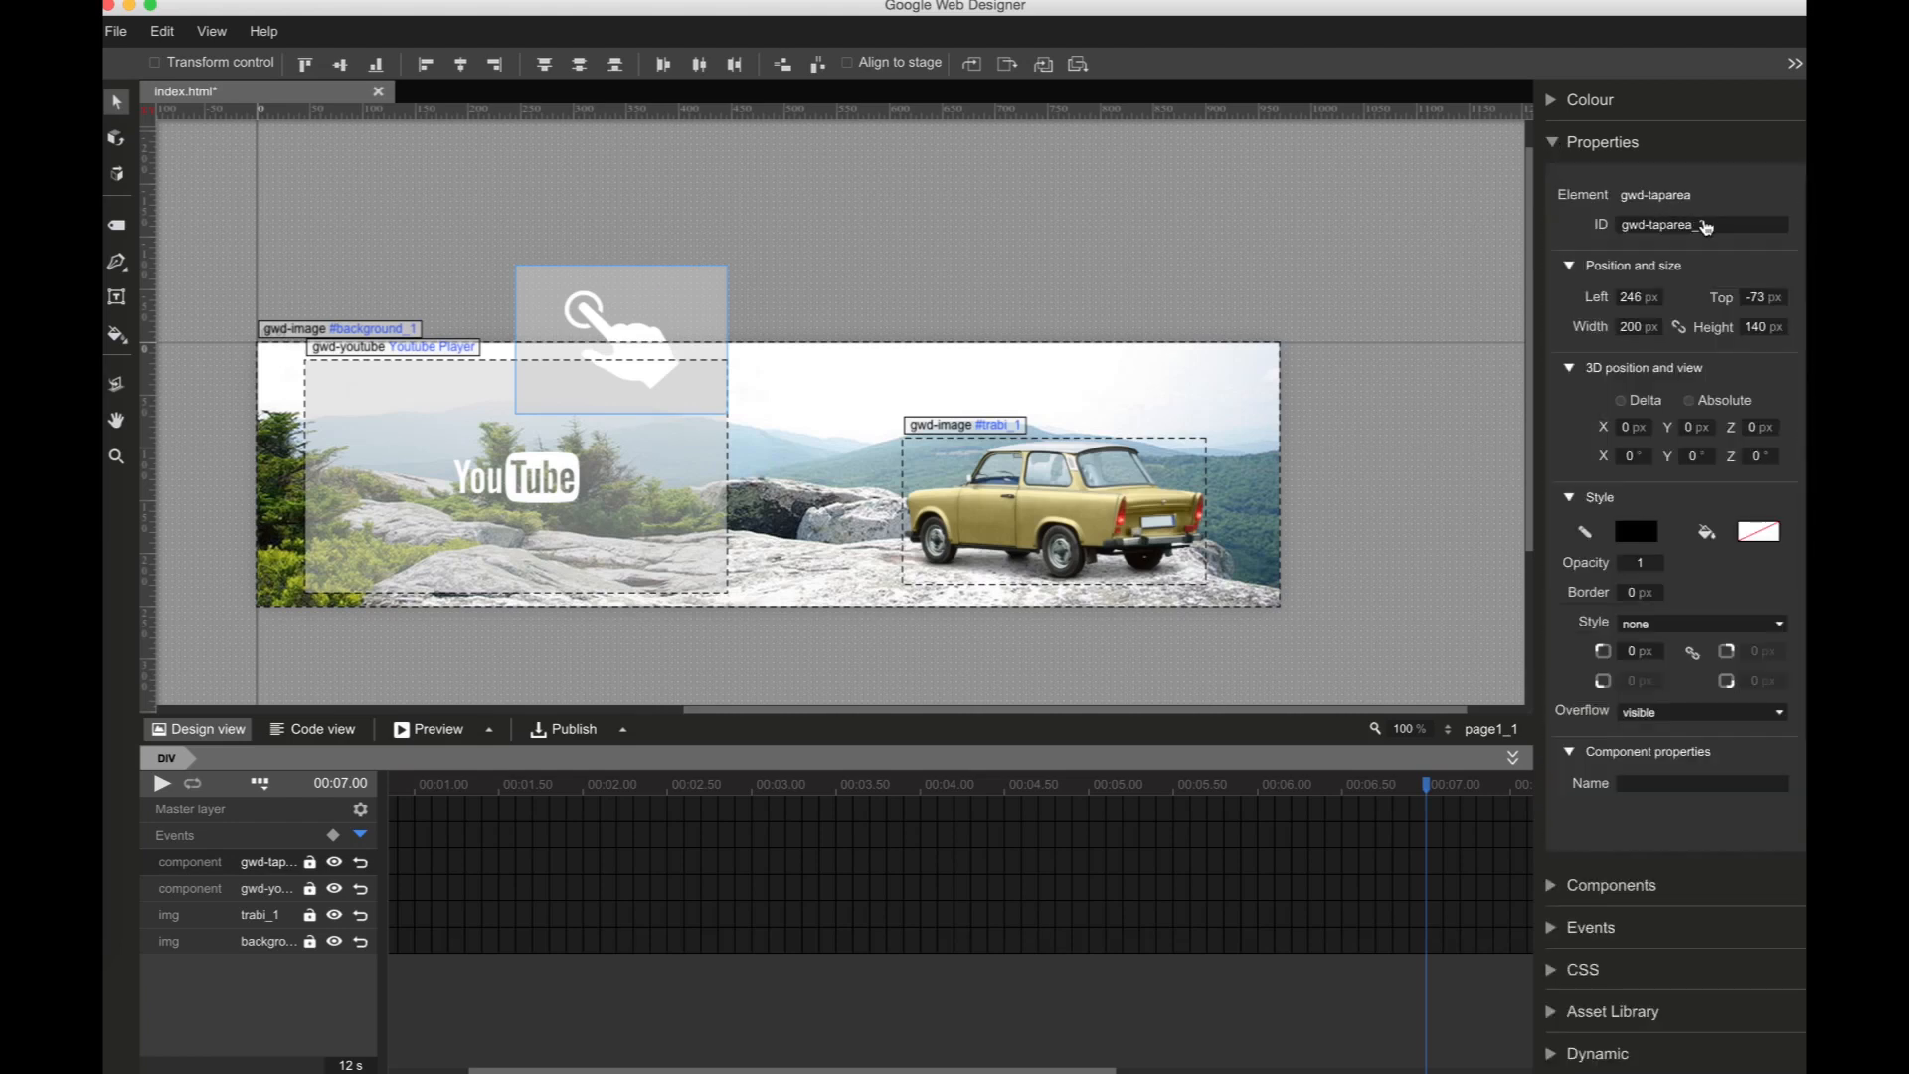
Step: Change the tap area's ID to gwd-exit-area1 and position it at left 0 px, top 0 px
left_click(1713, 228)
key("BackSpace")
key("BackSpace")
key("BackSpace")
key("BackSpace")
key("BackSpace")
key("BackSpace")
key("BackSpace")
key("BackSpace")
key("BackSpace")
type("exit-area")
key("Tab")
type("0")
key("Tab")
type("0")
key("Return")
key("Tab")
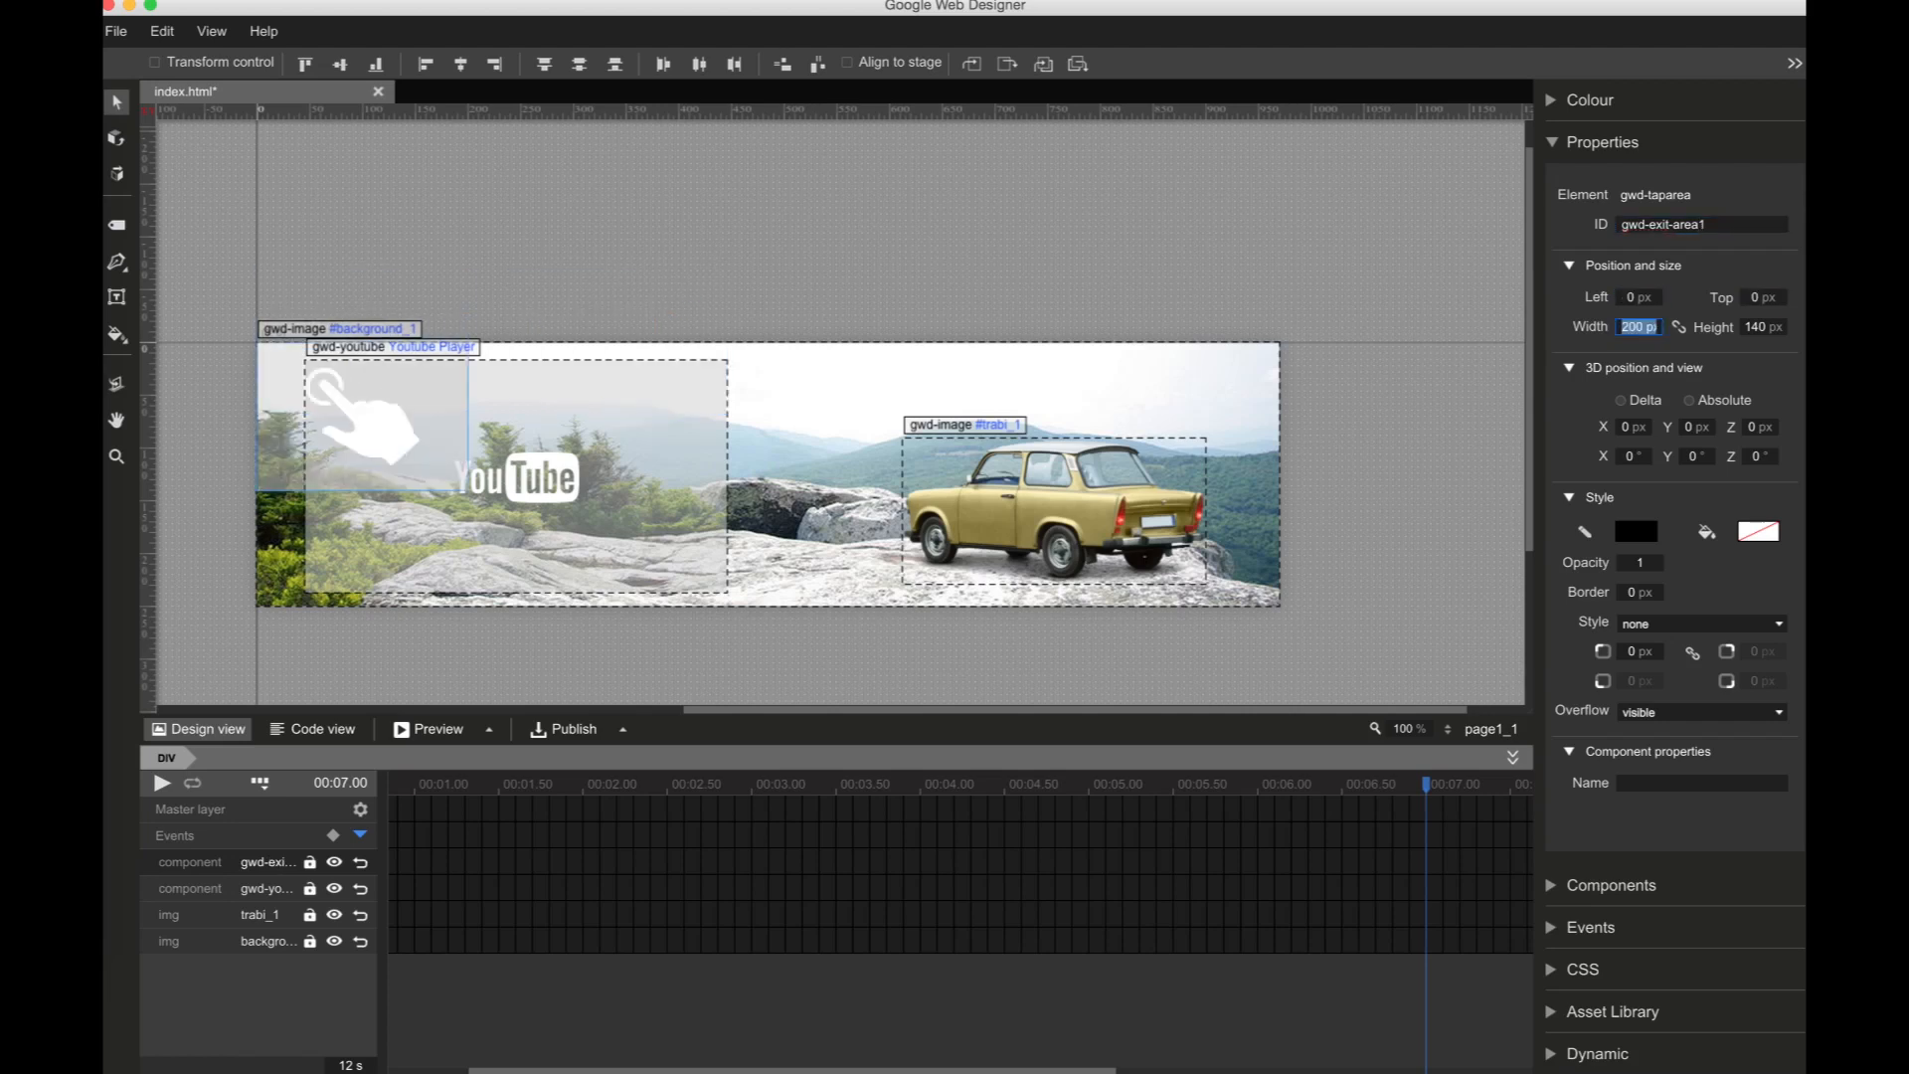
Step: Resize the exit tap area to 970 × 250 px and send it one level back, beneath the YouTube player
type("970")
key("Tab")
type("250")
key("Return")
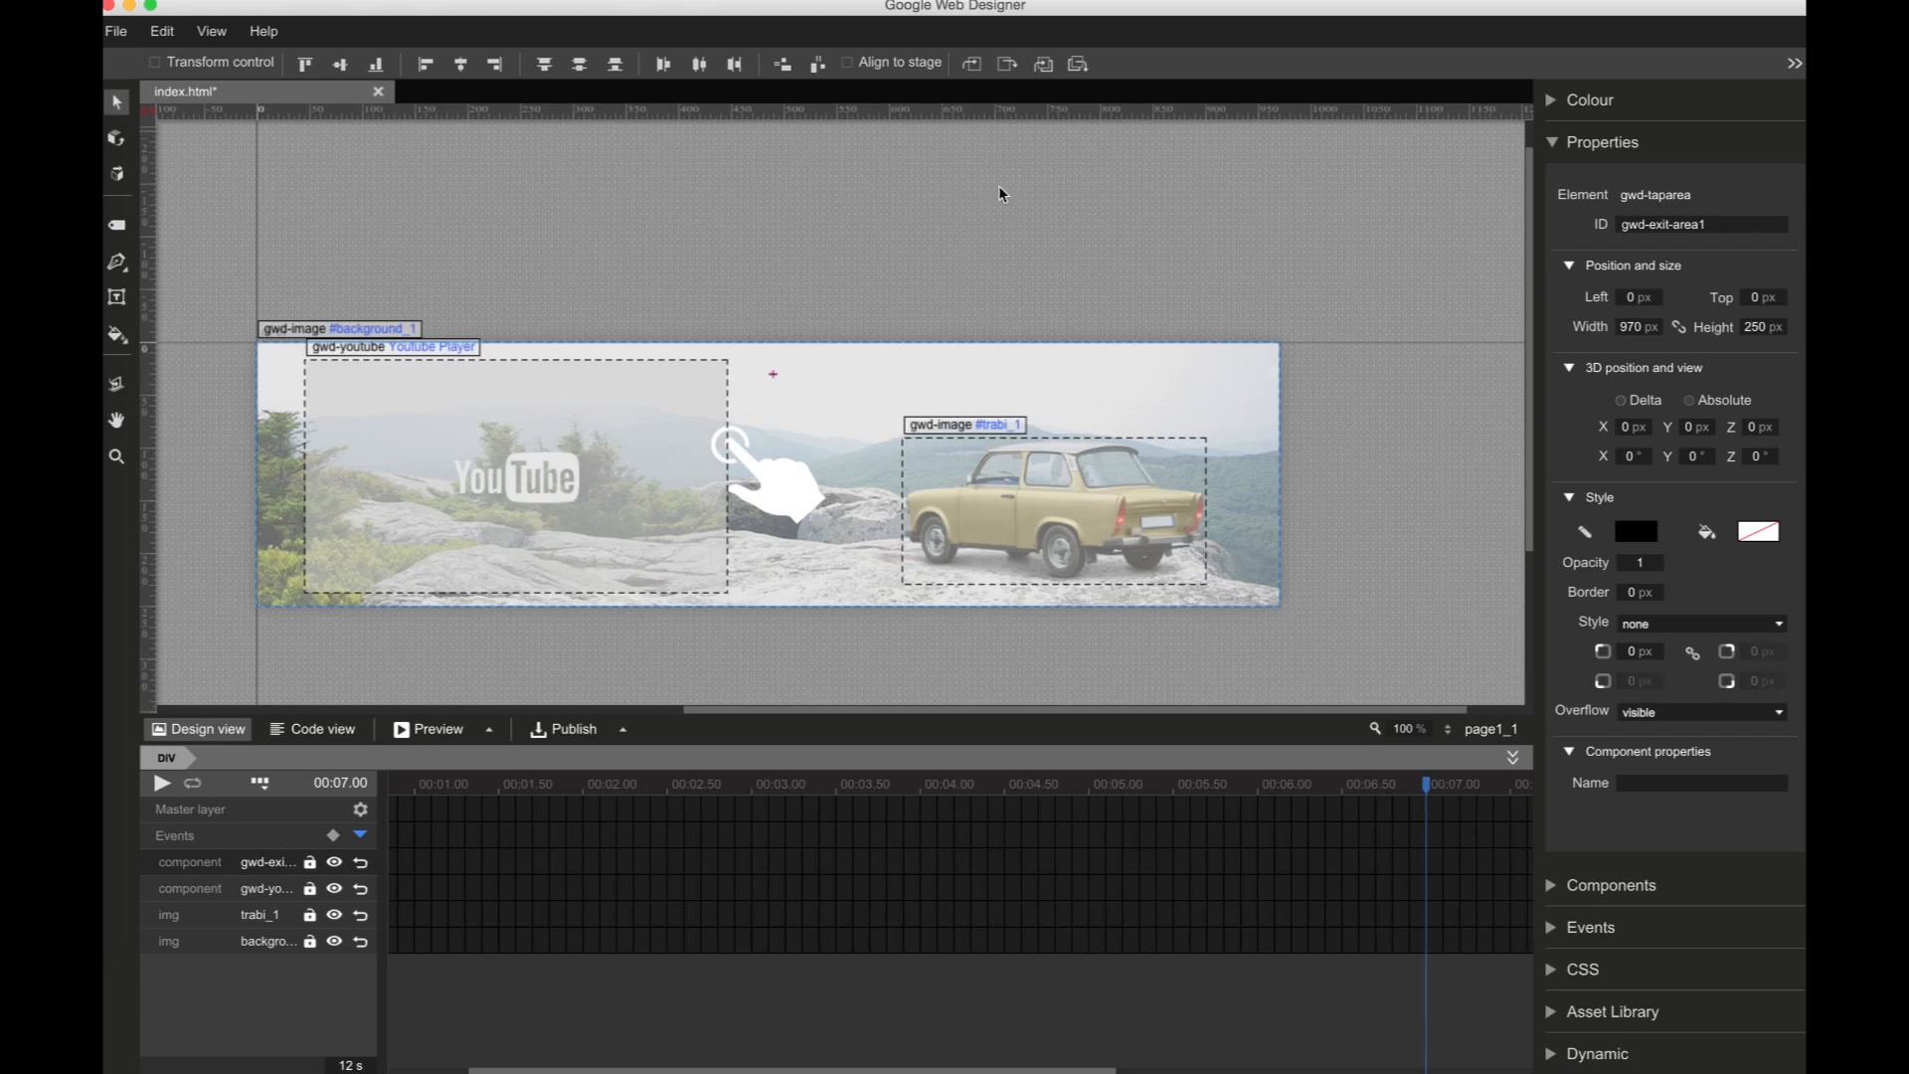
left_click(1007, 66)
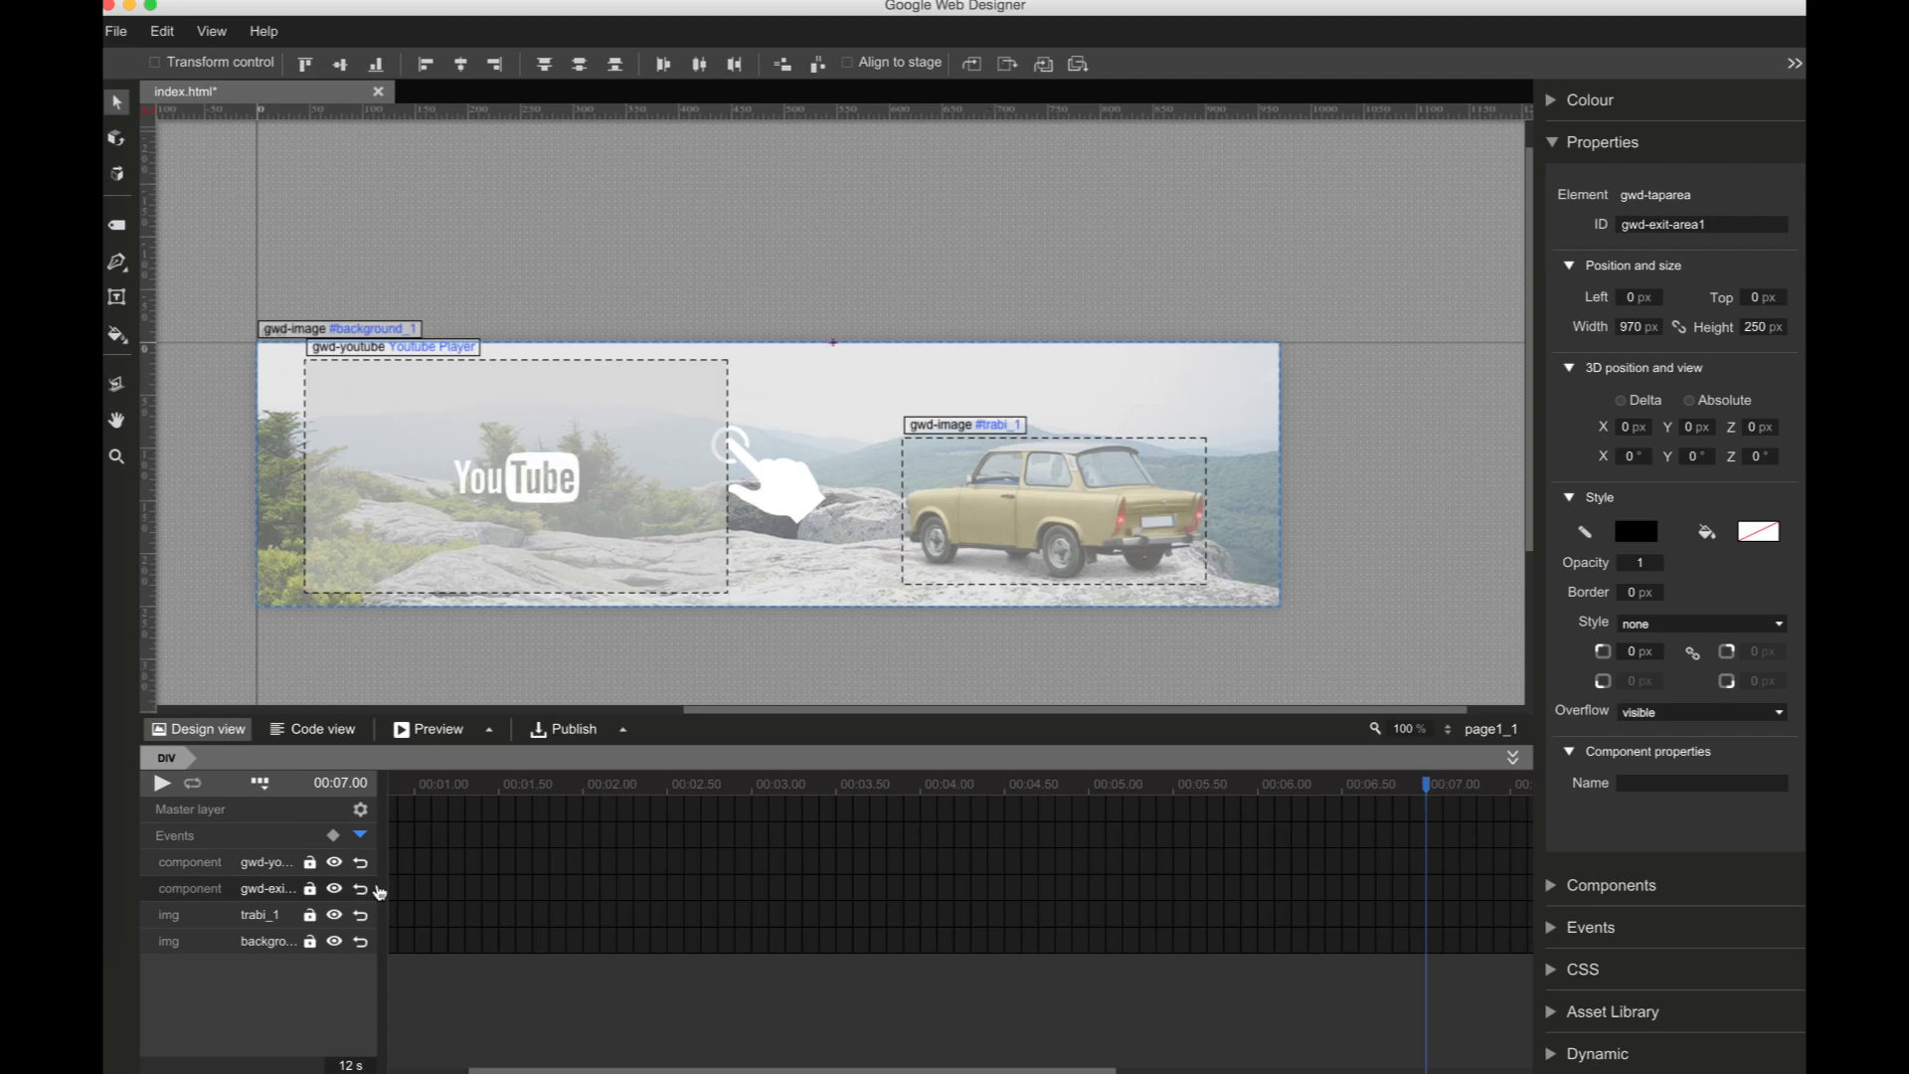
left_click(403, 892)
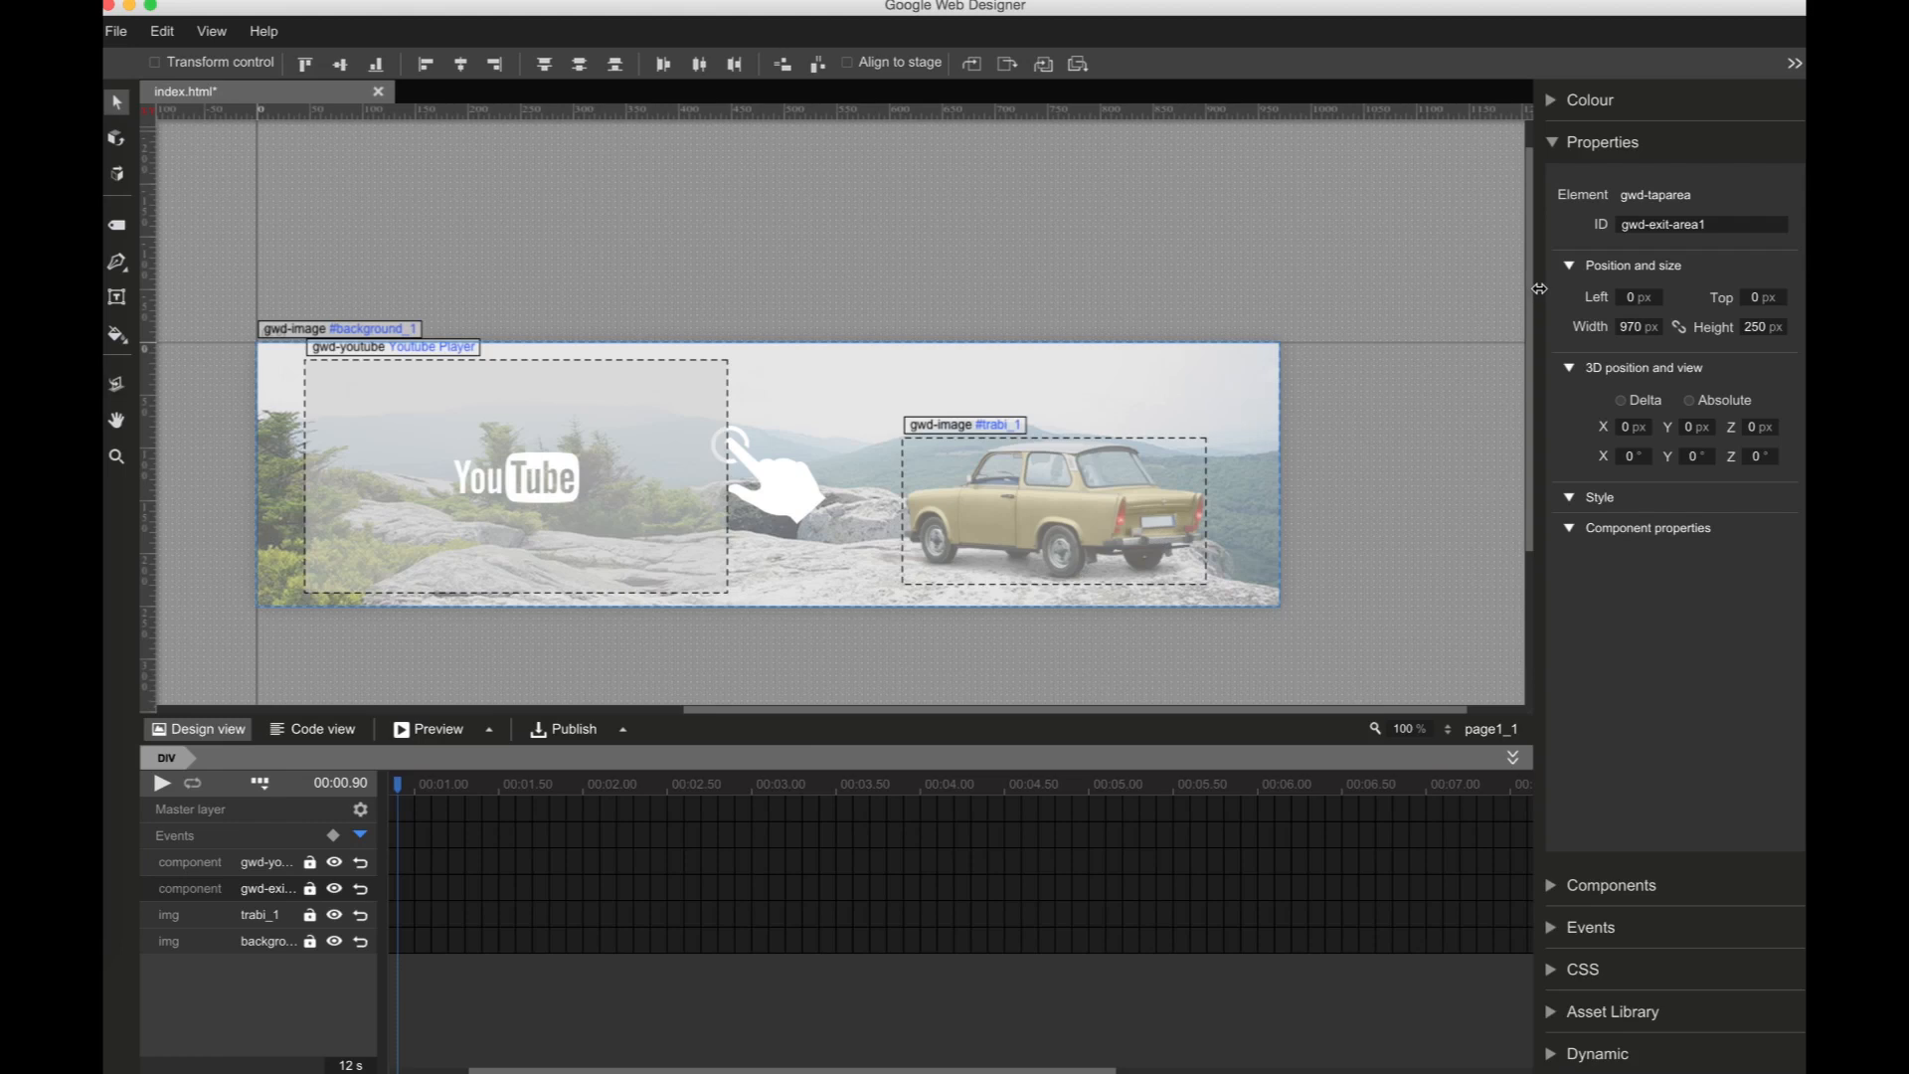
Step: Add an event for gwd-exit-area1 with a Tap Area Touch/Click trigger, the Google Ad Exit action and gwd-ad as receiver
left_click(1554, 144)
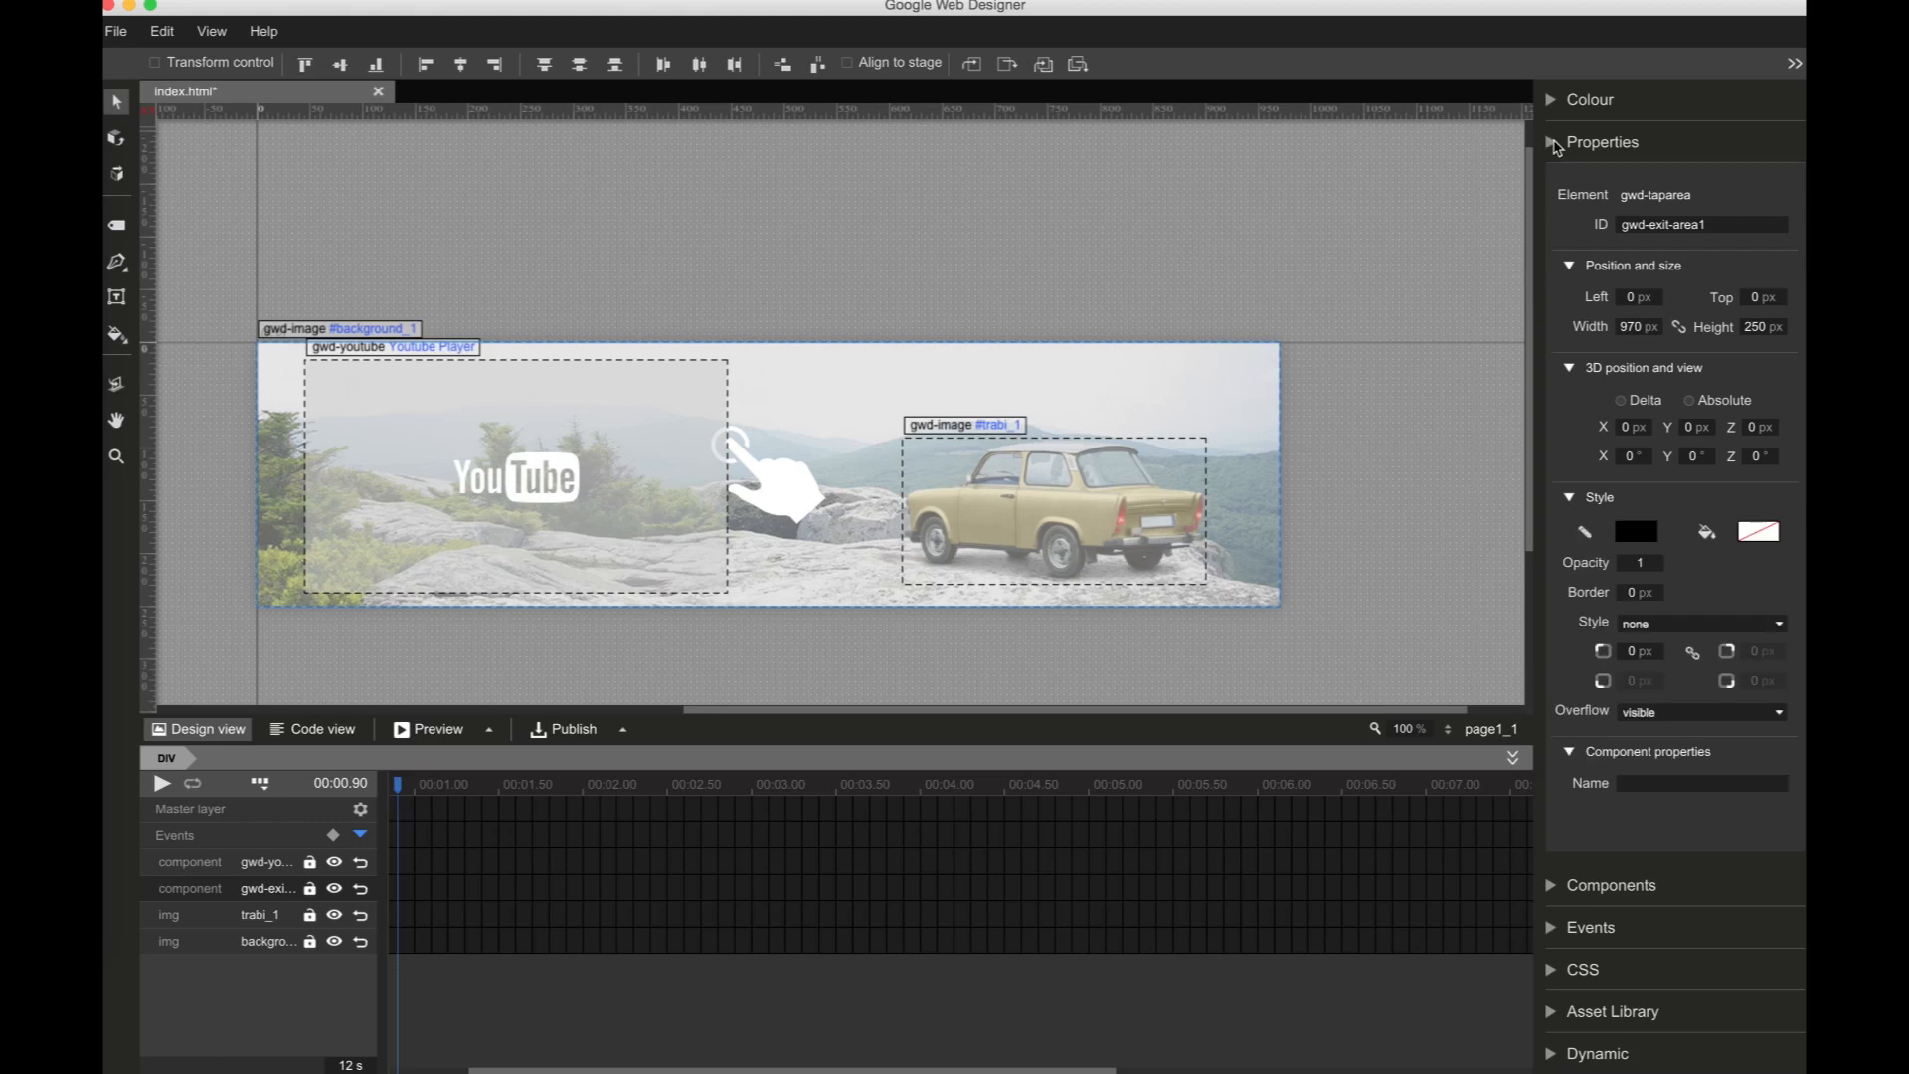
left_click(1557, 236)
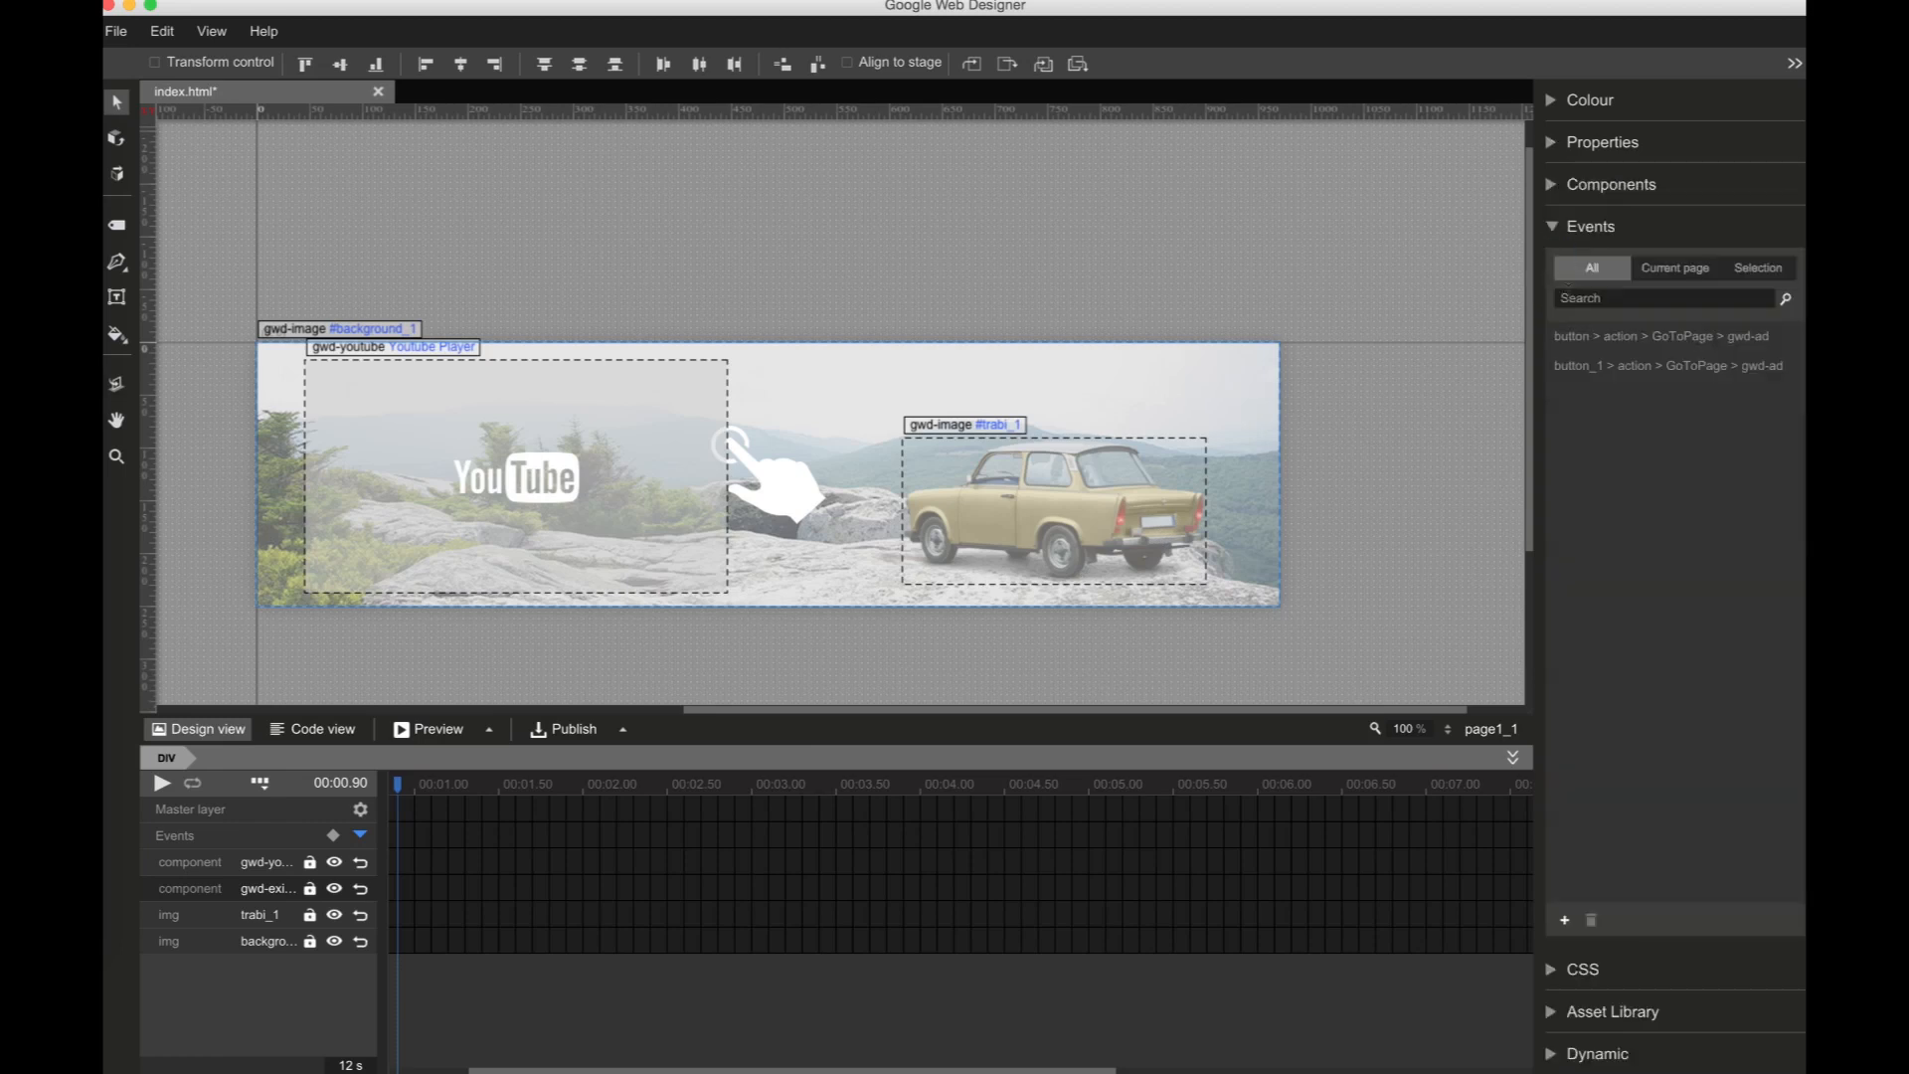
left_click(1565, 921)
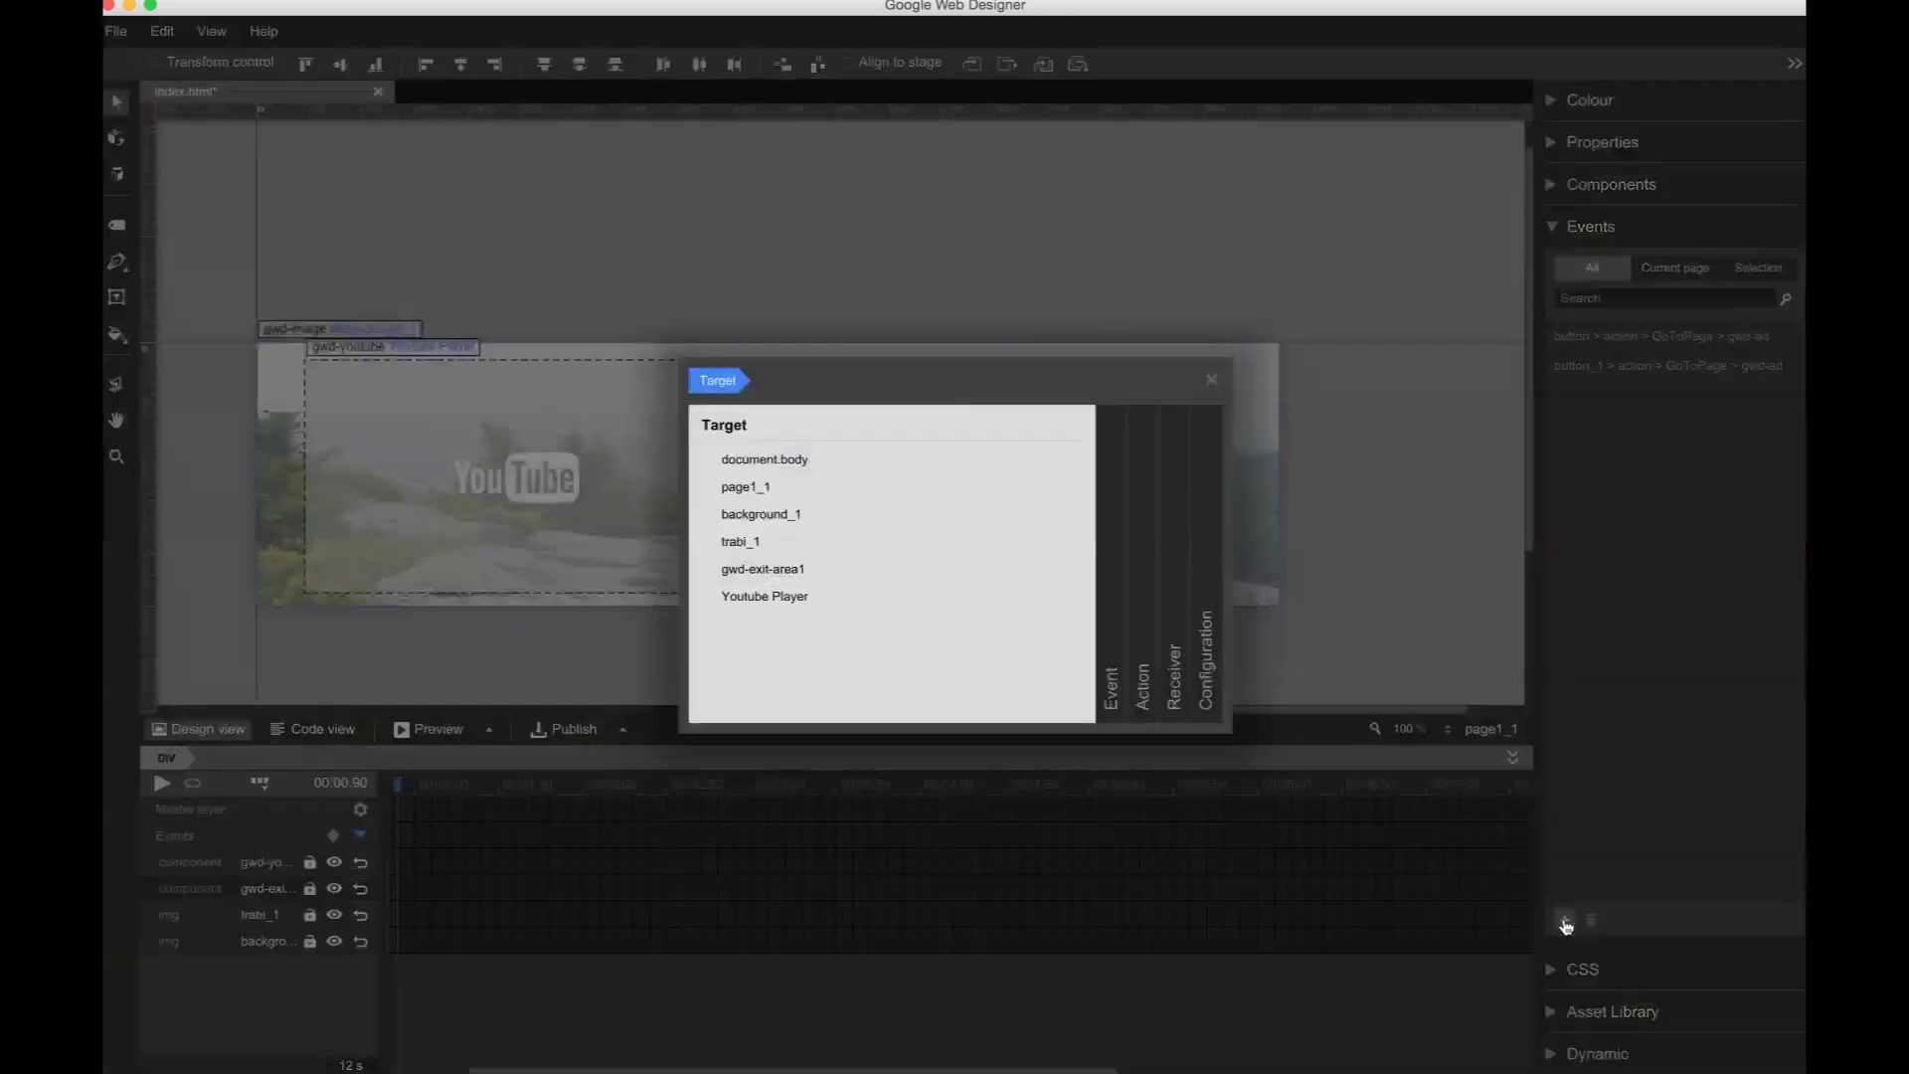
left_click(764, 570)
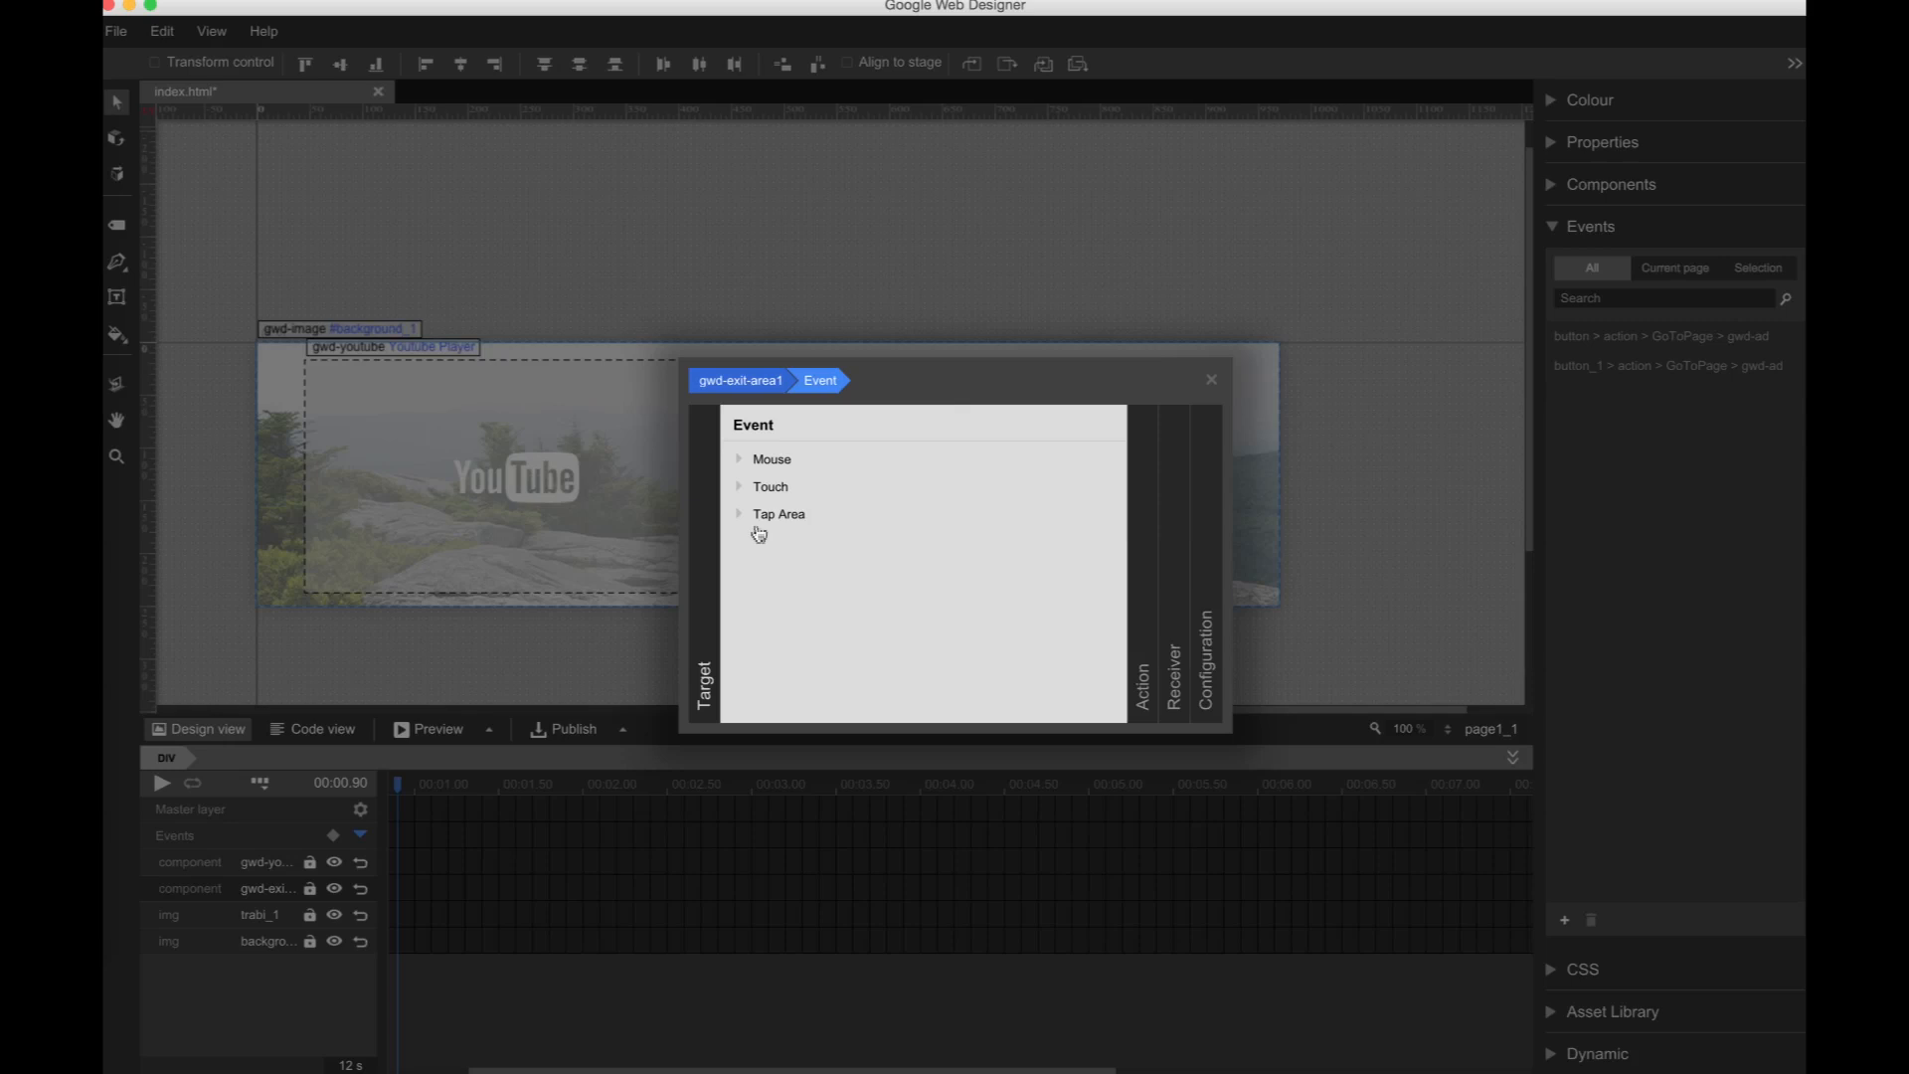
left_click(756, 522)
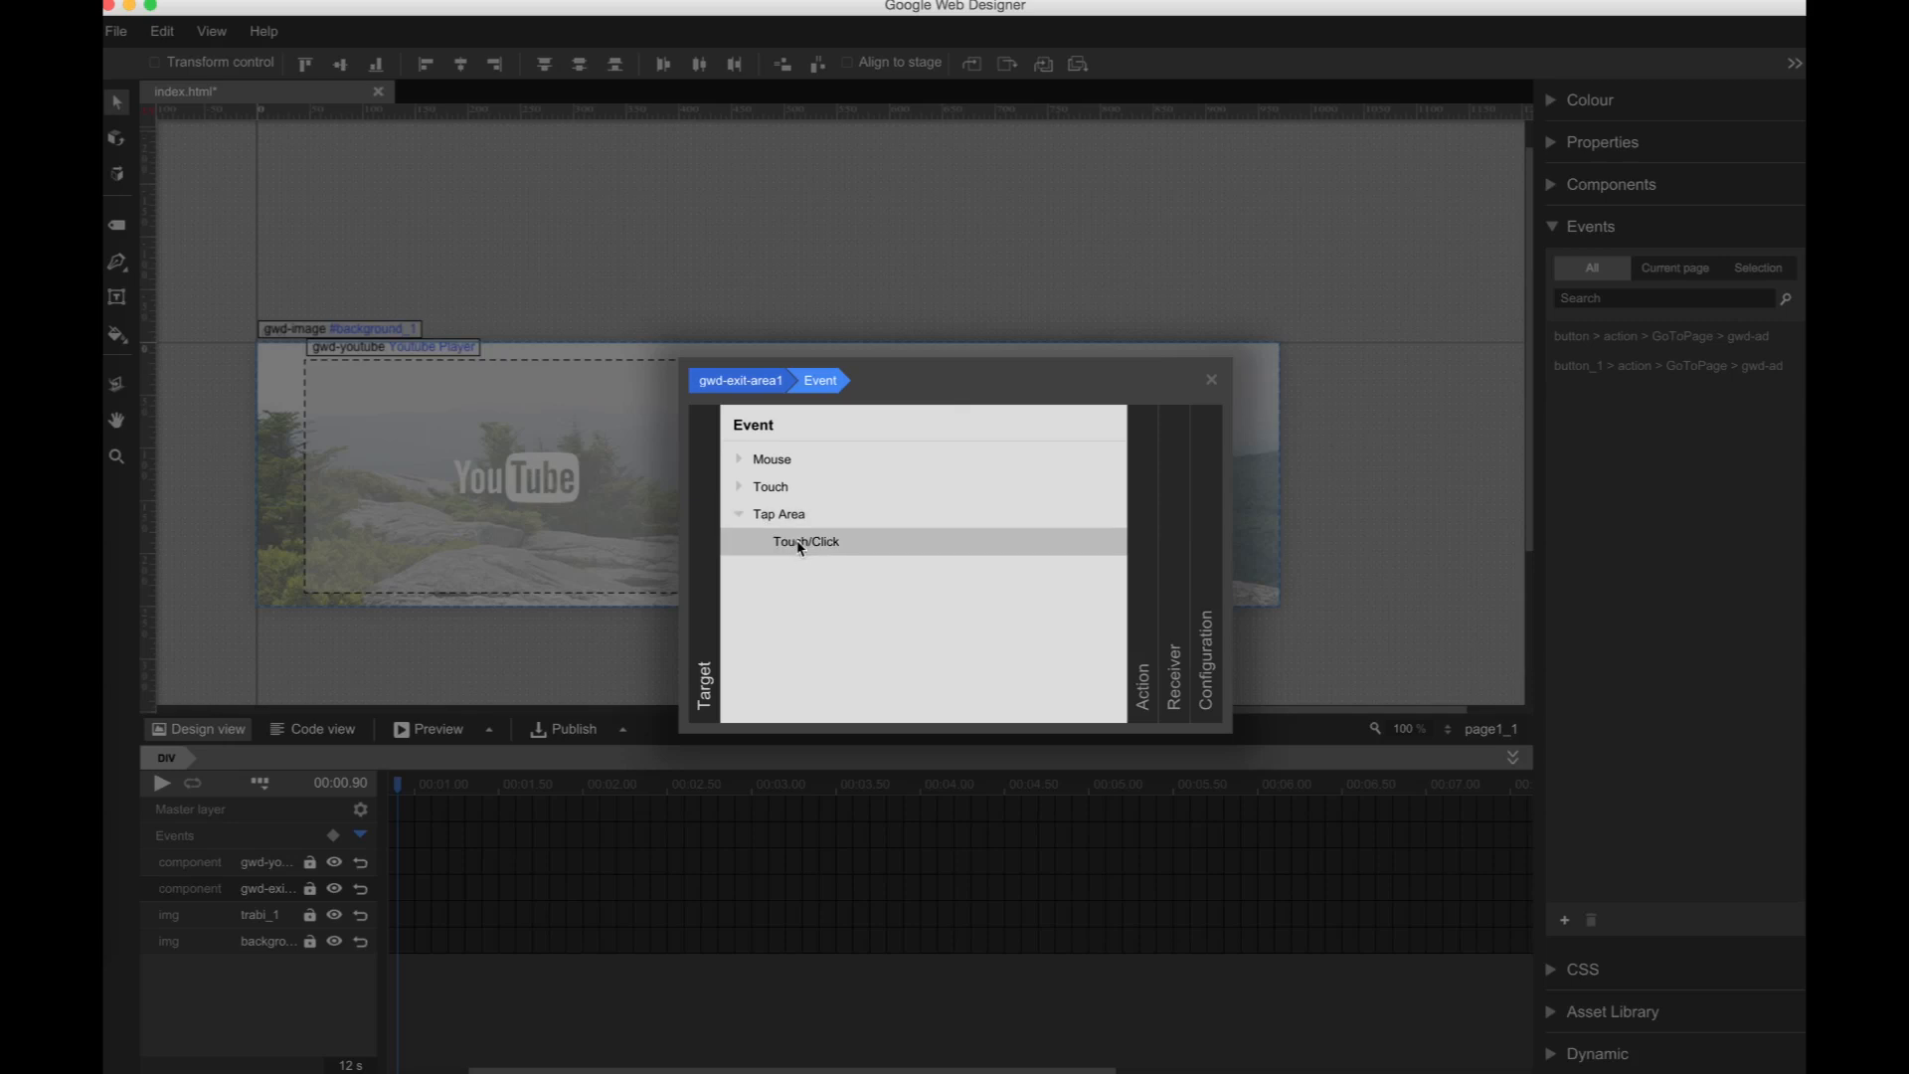
left_click(800, 544)
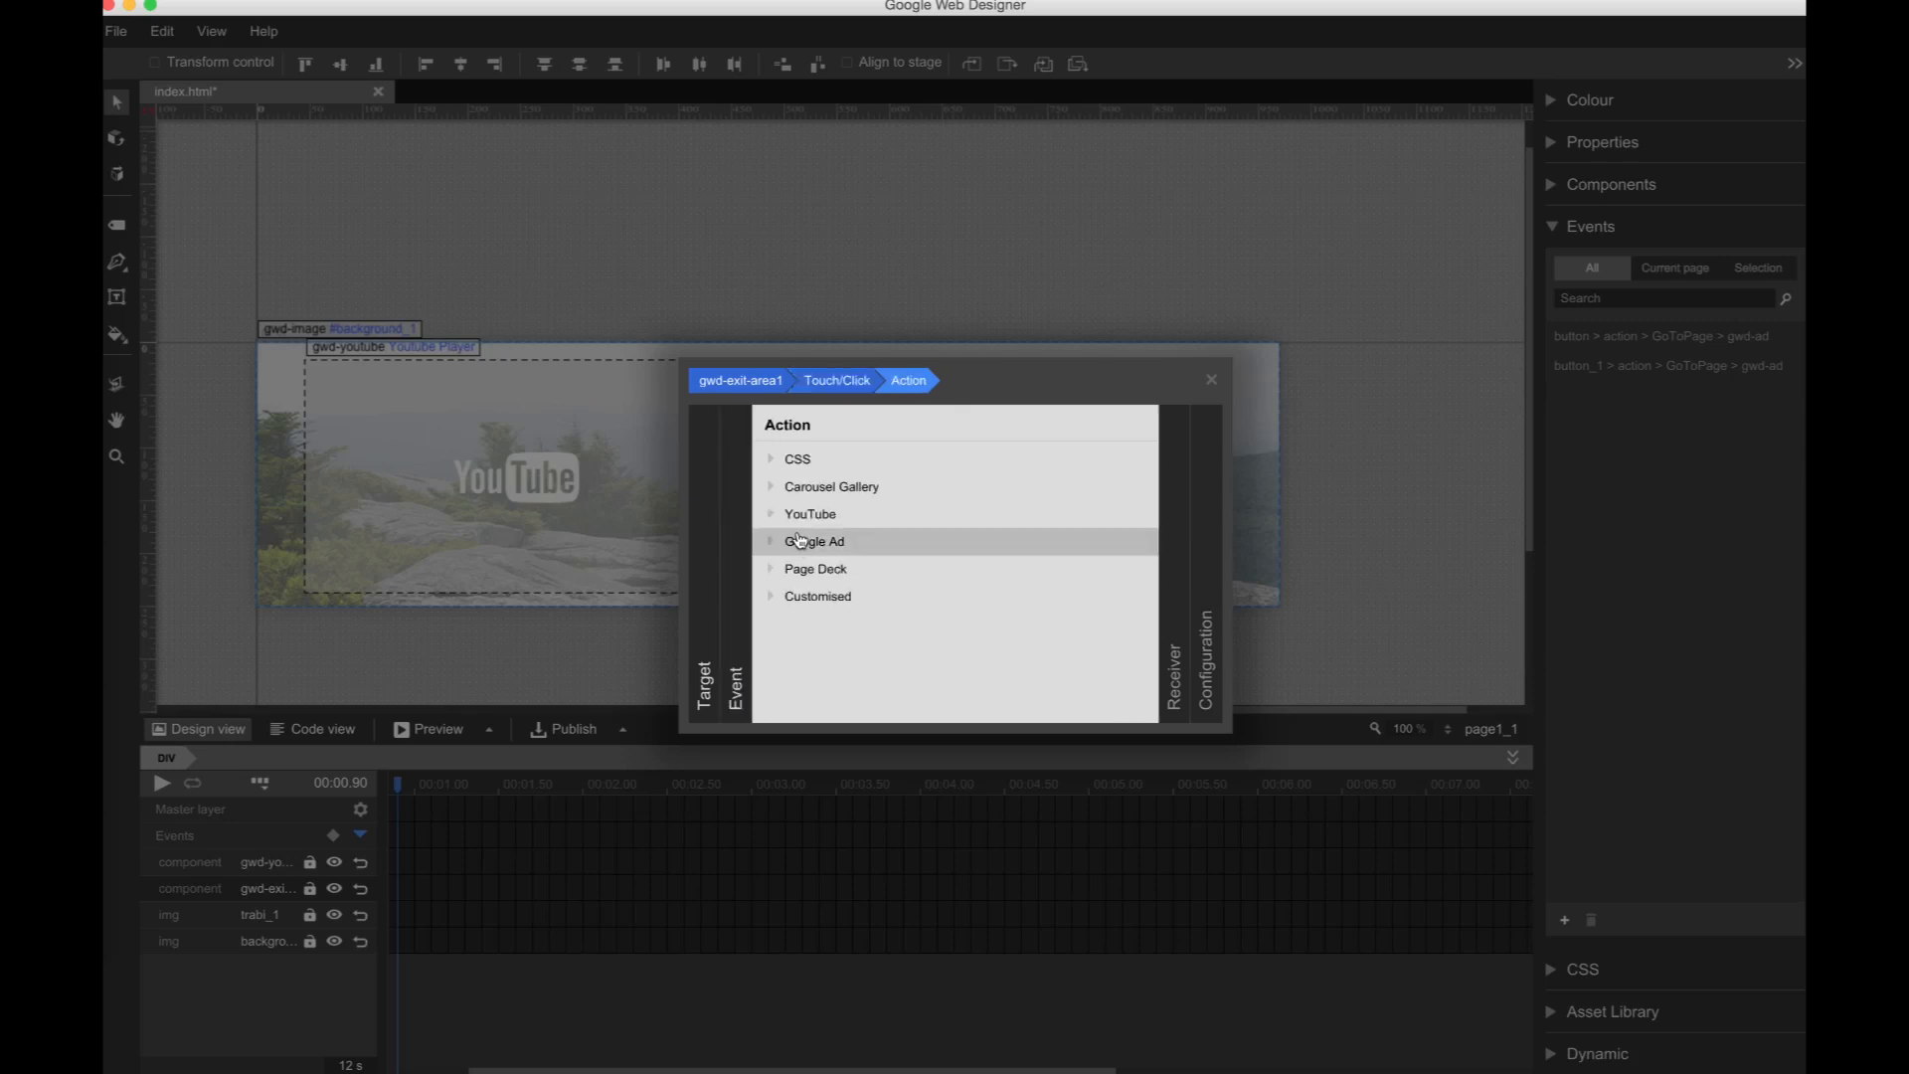
left_click(800, 542)
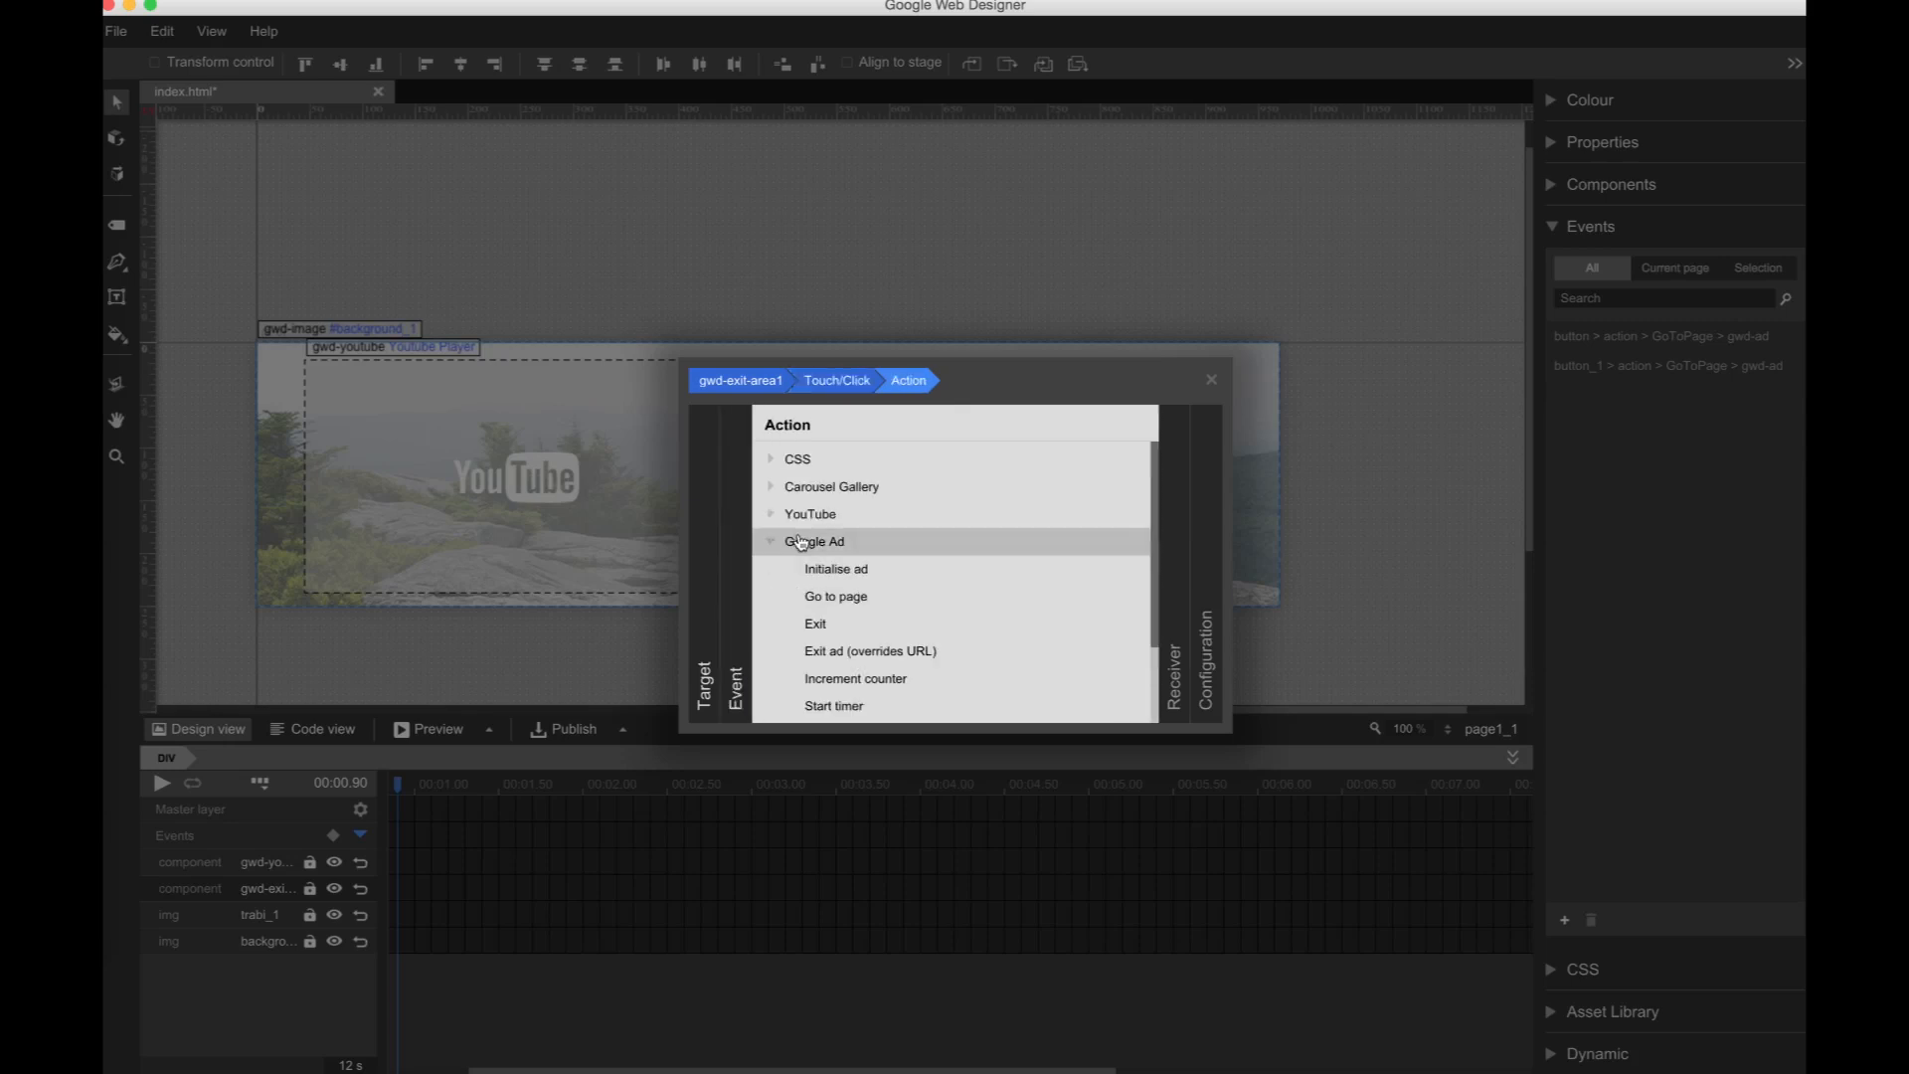
left_click(823, 623)
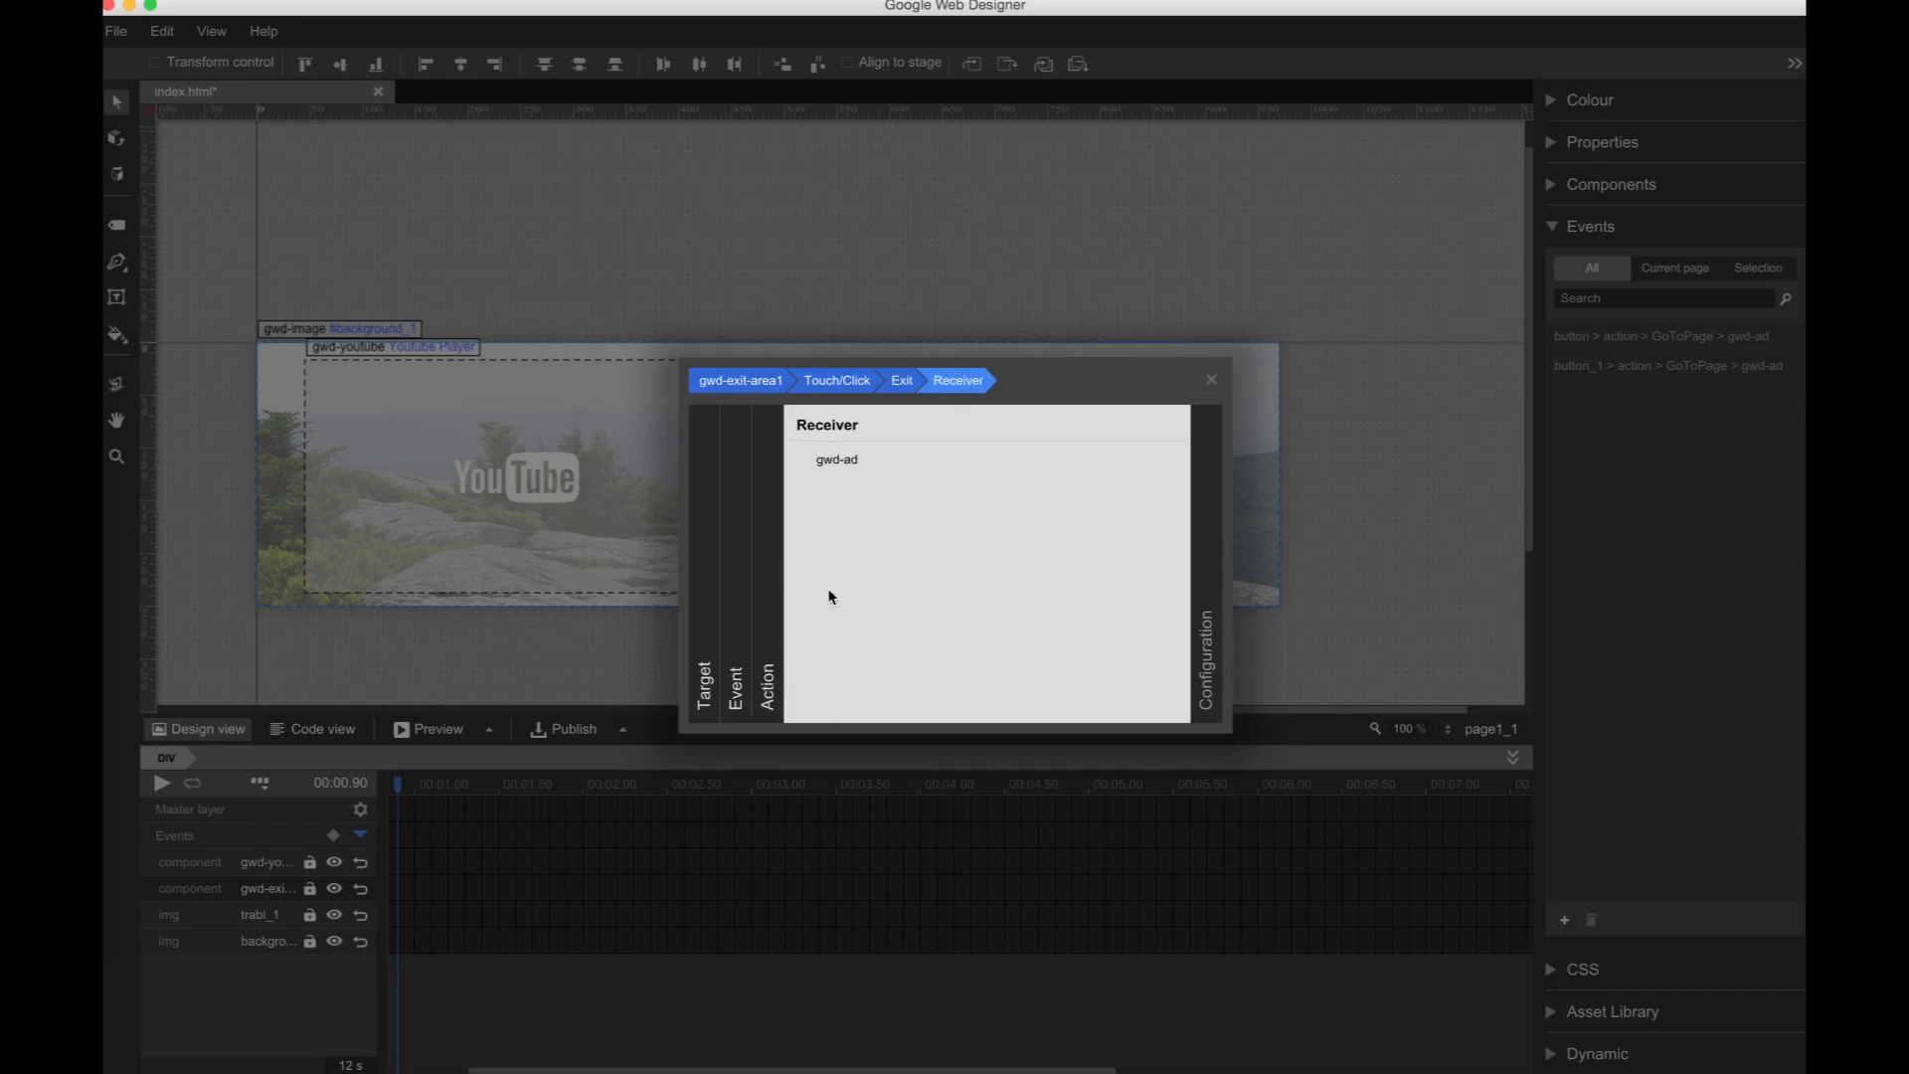
left_click(838, 455)
left_click(1031, 467)
type("backgro")
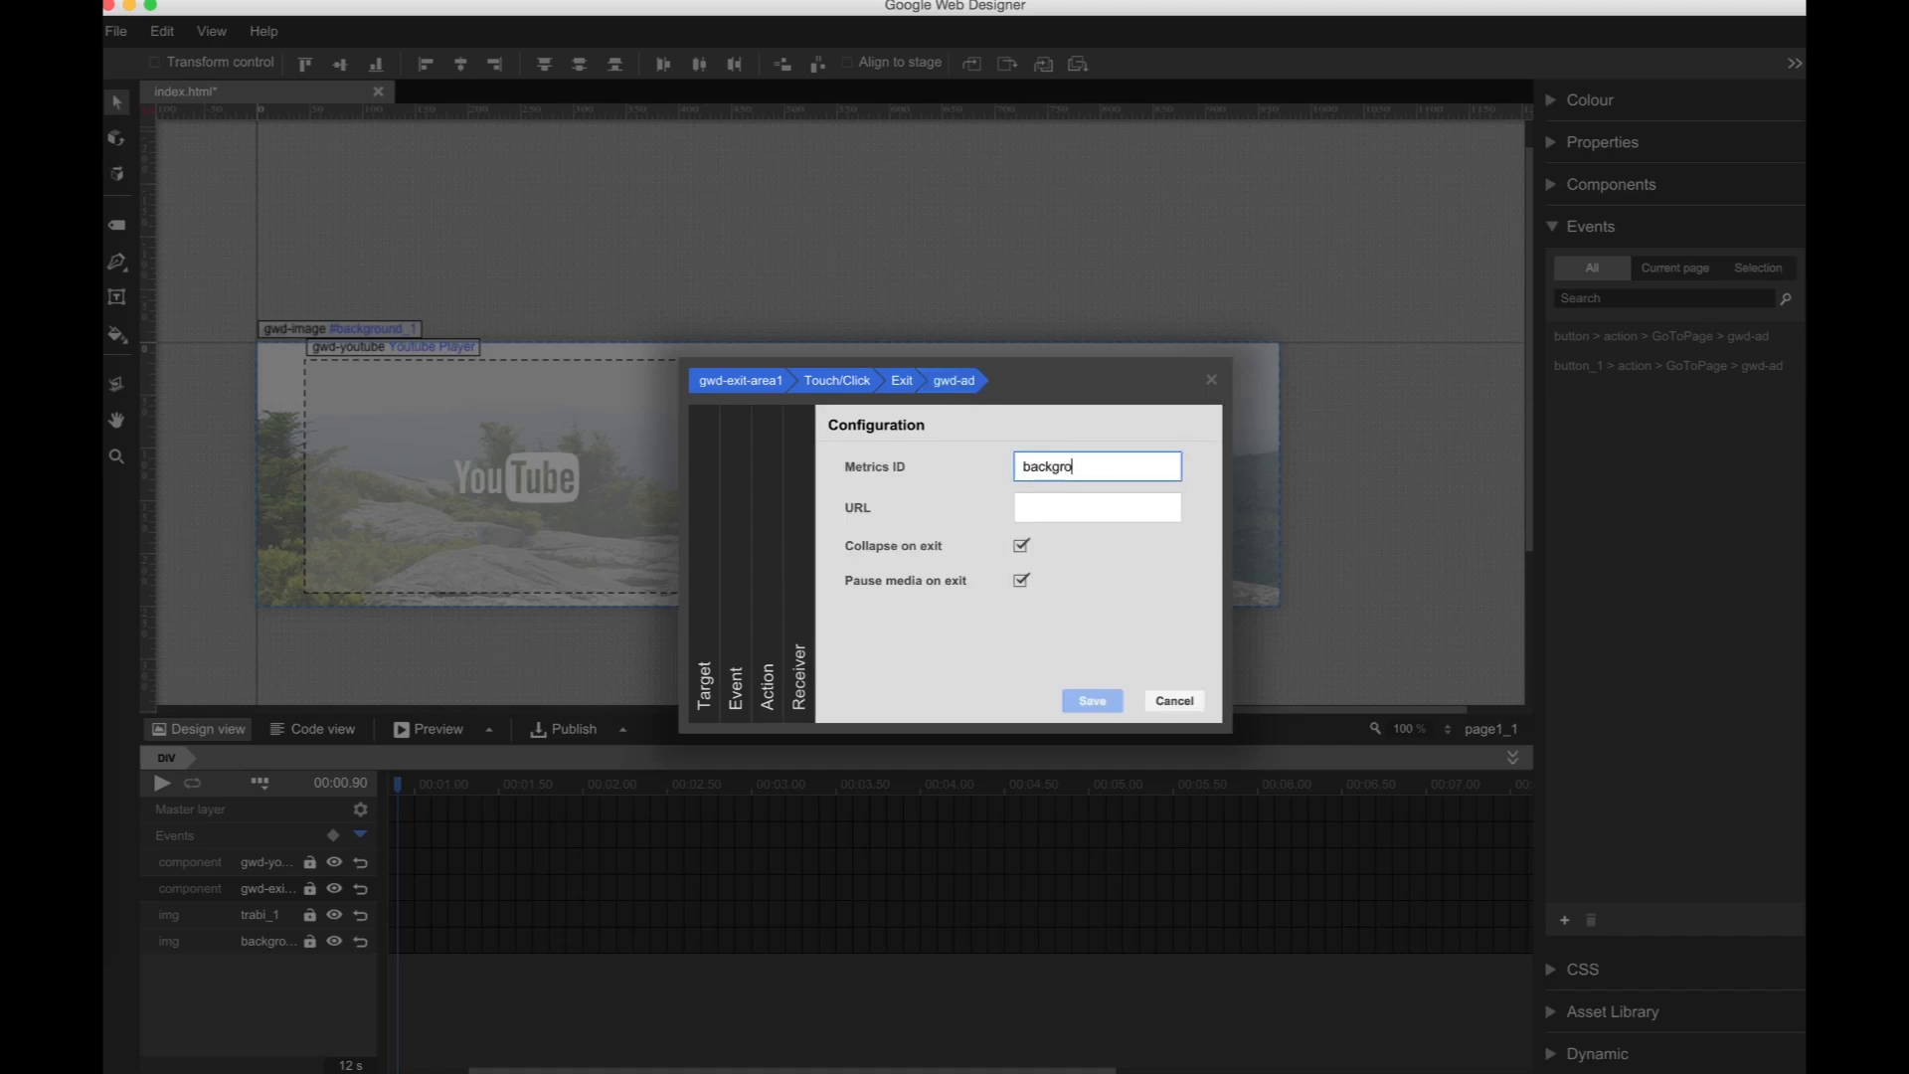
type("und_exit_video")
key("Tab")
type("http://w")
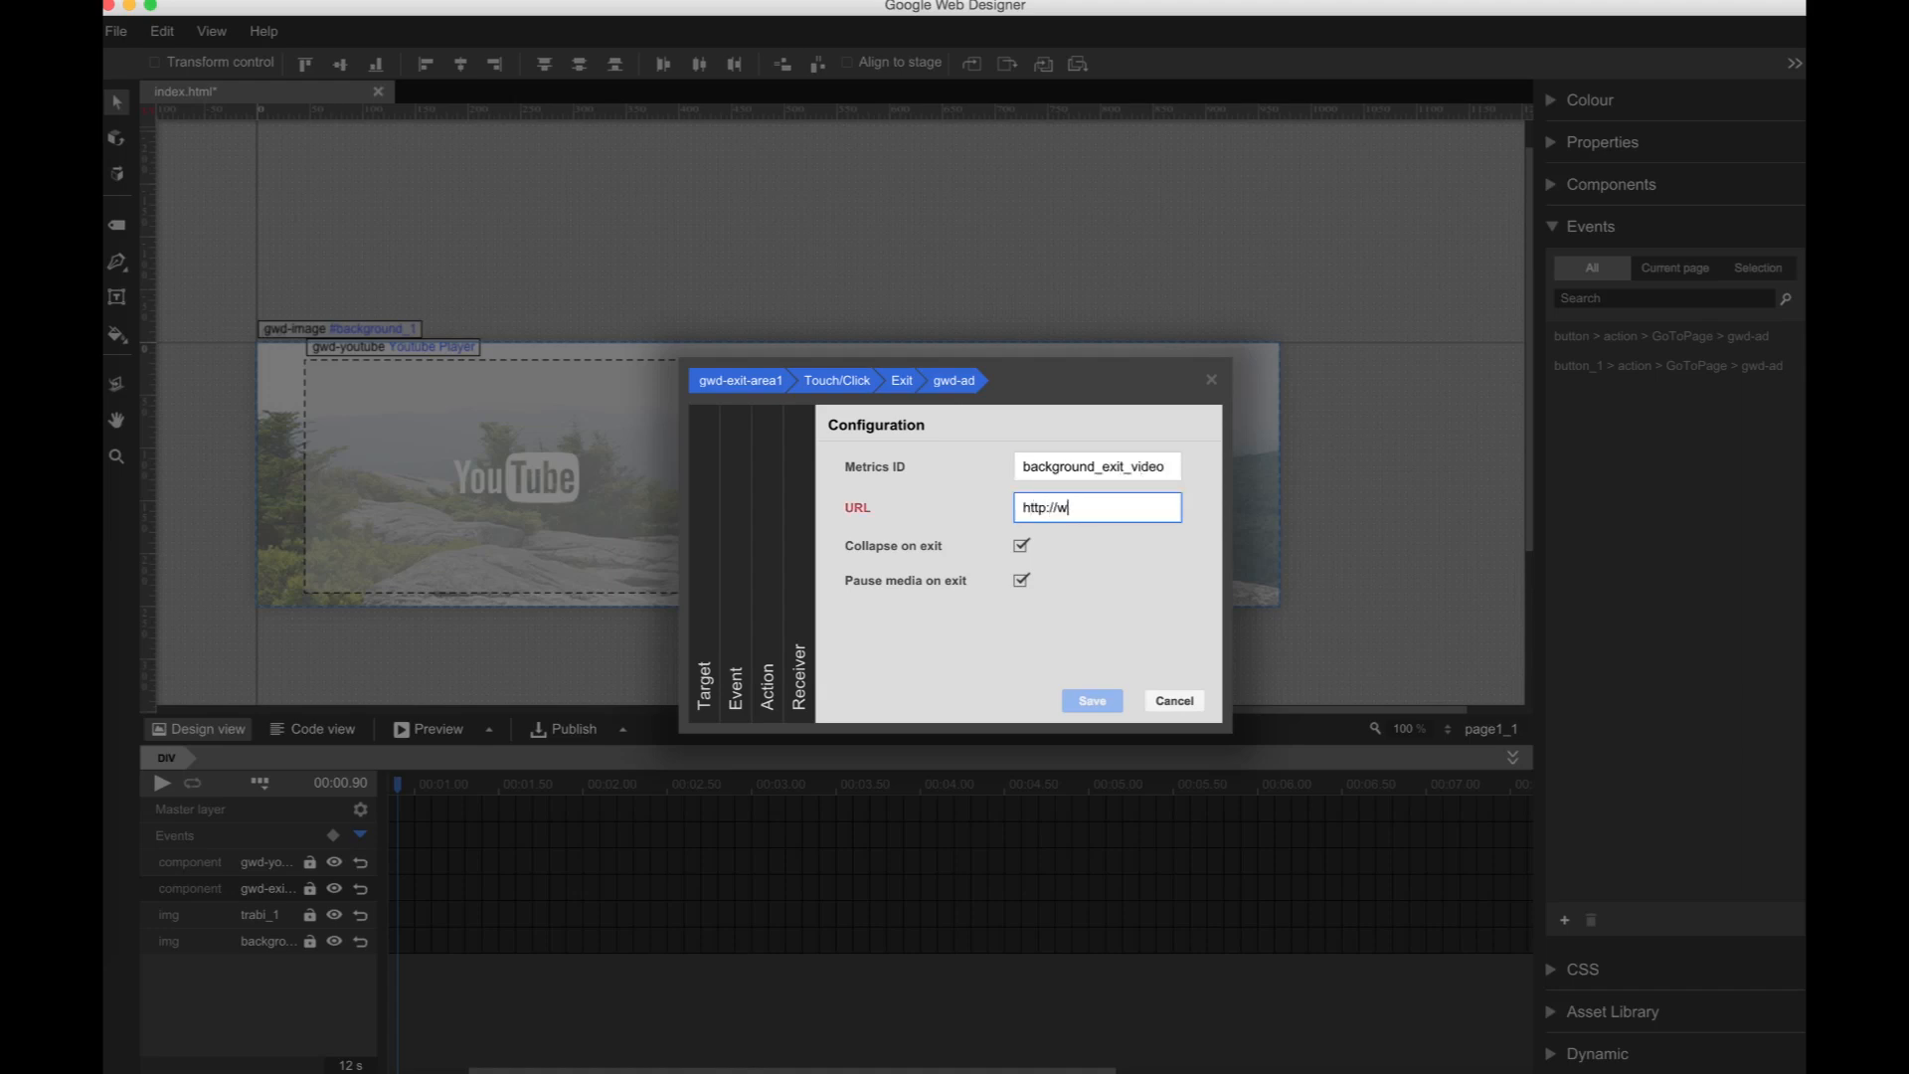
type("ww.google.com")
key("Tab")
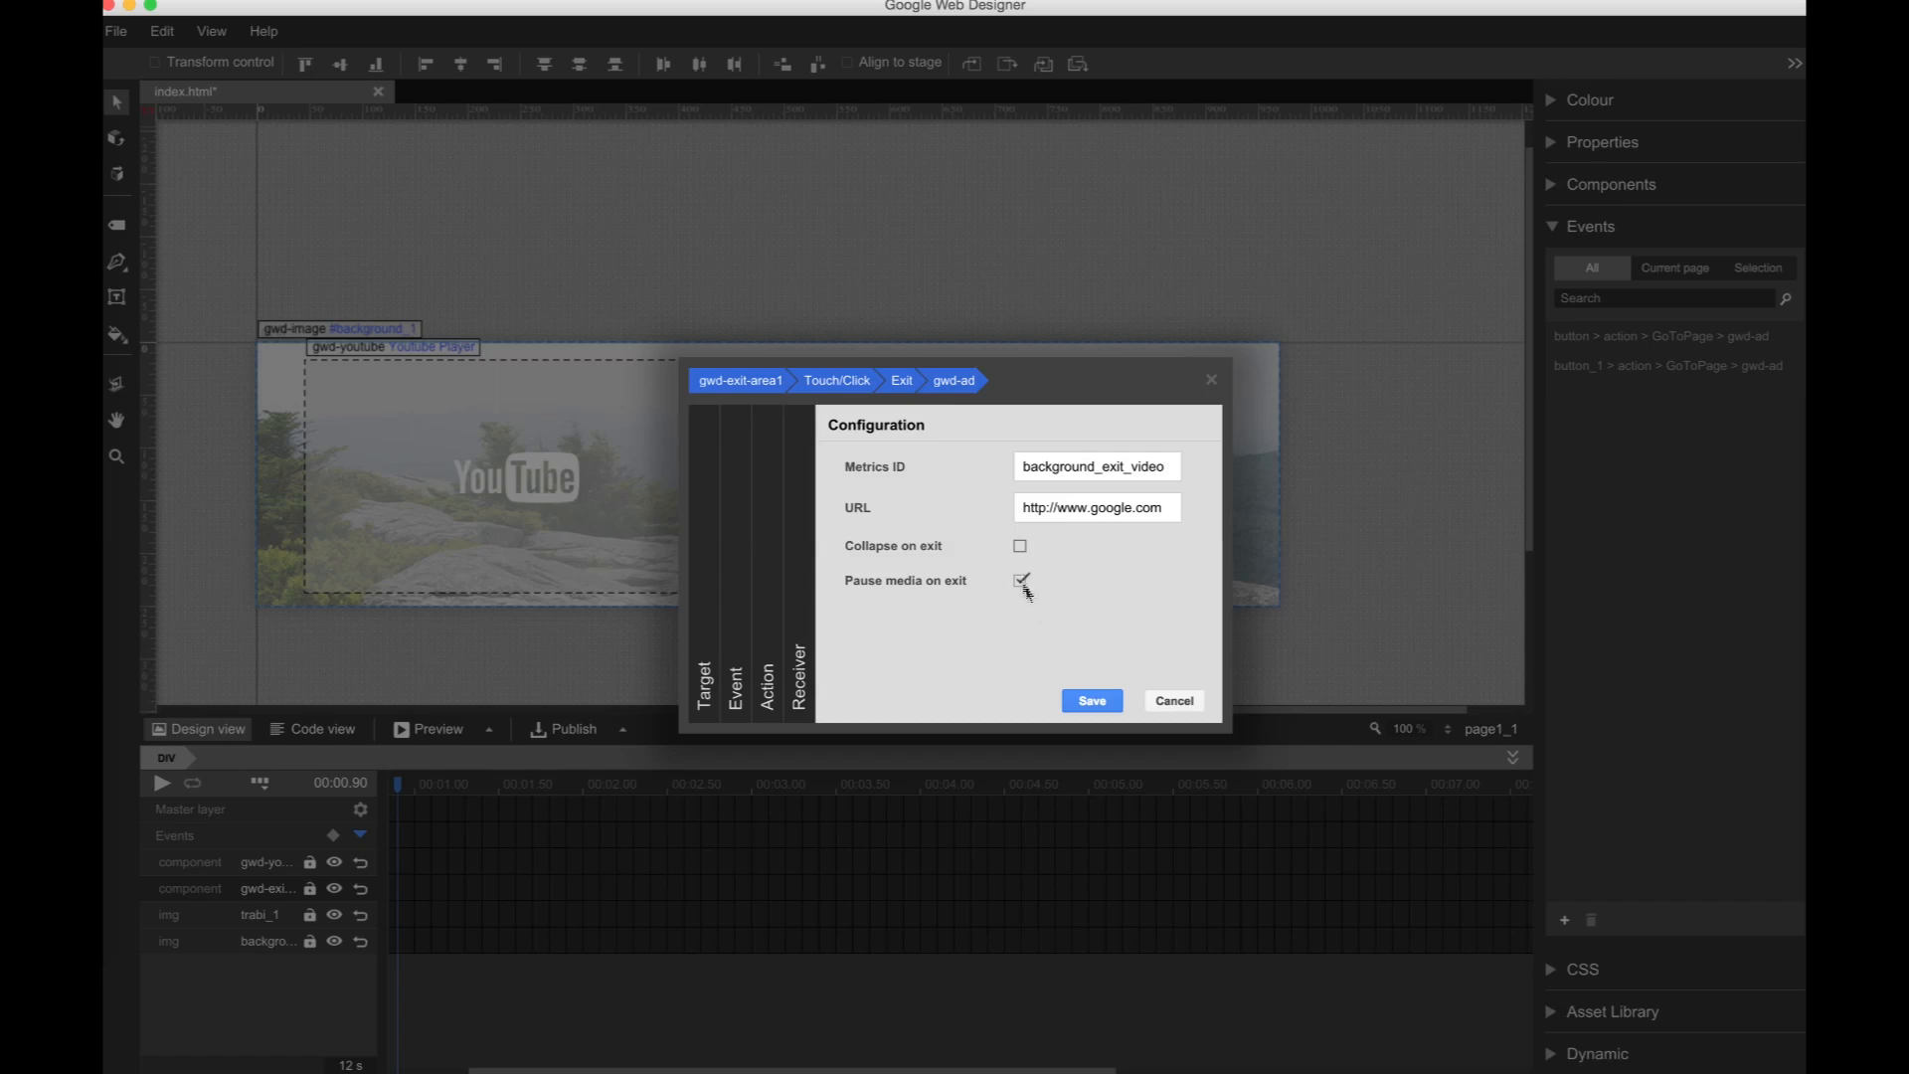
left_click(1091, 702)
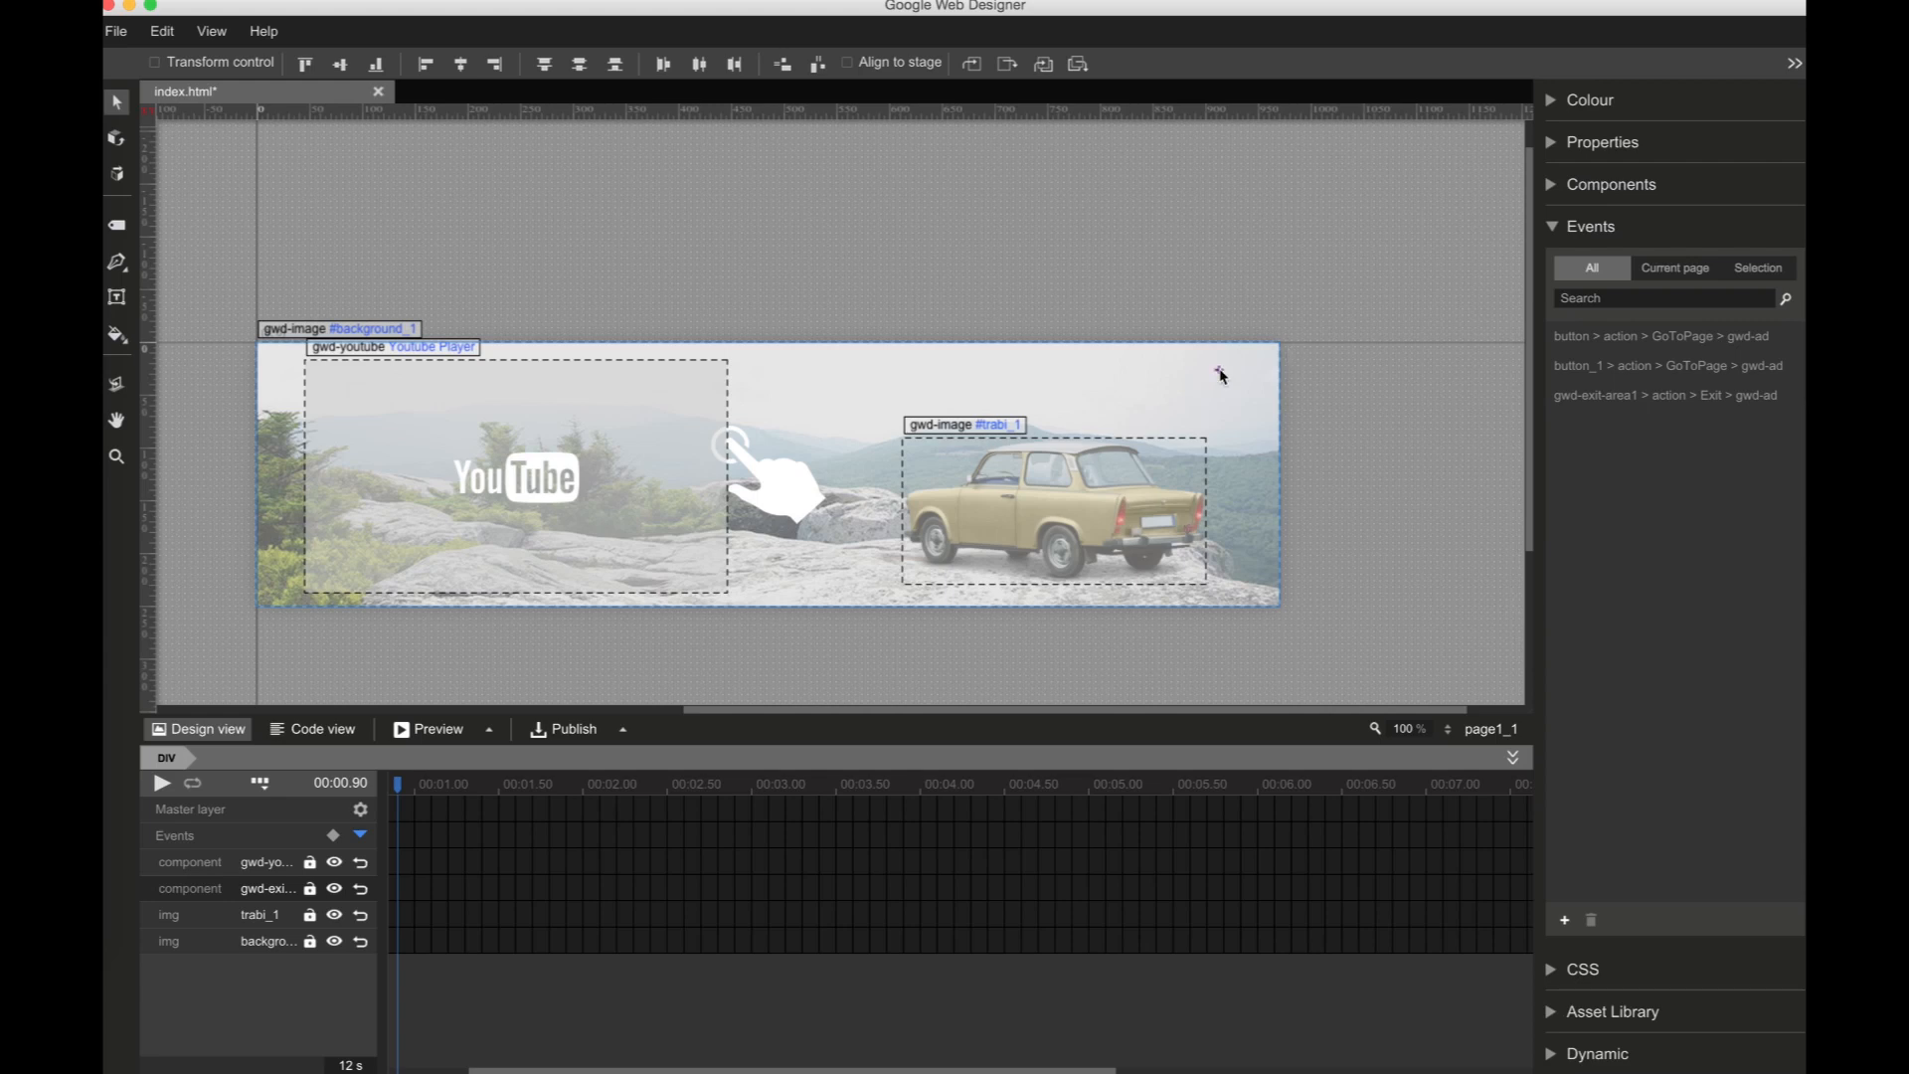
Step: Paste the copied tap area onto page1_2 and send it one level back, beneath the carousel gallery
left_click(1454, 734)
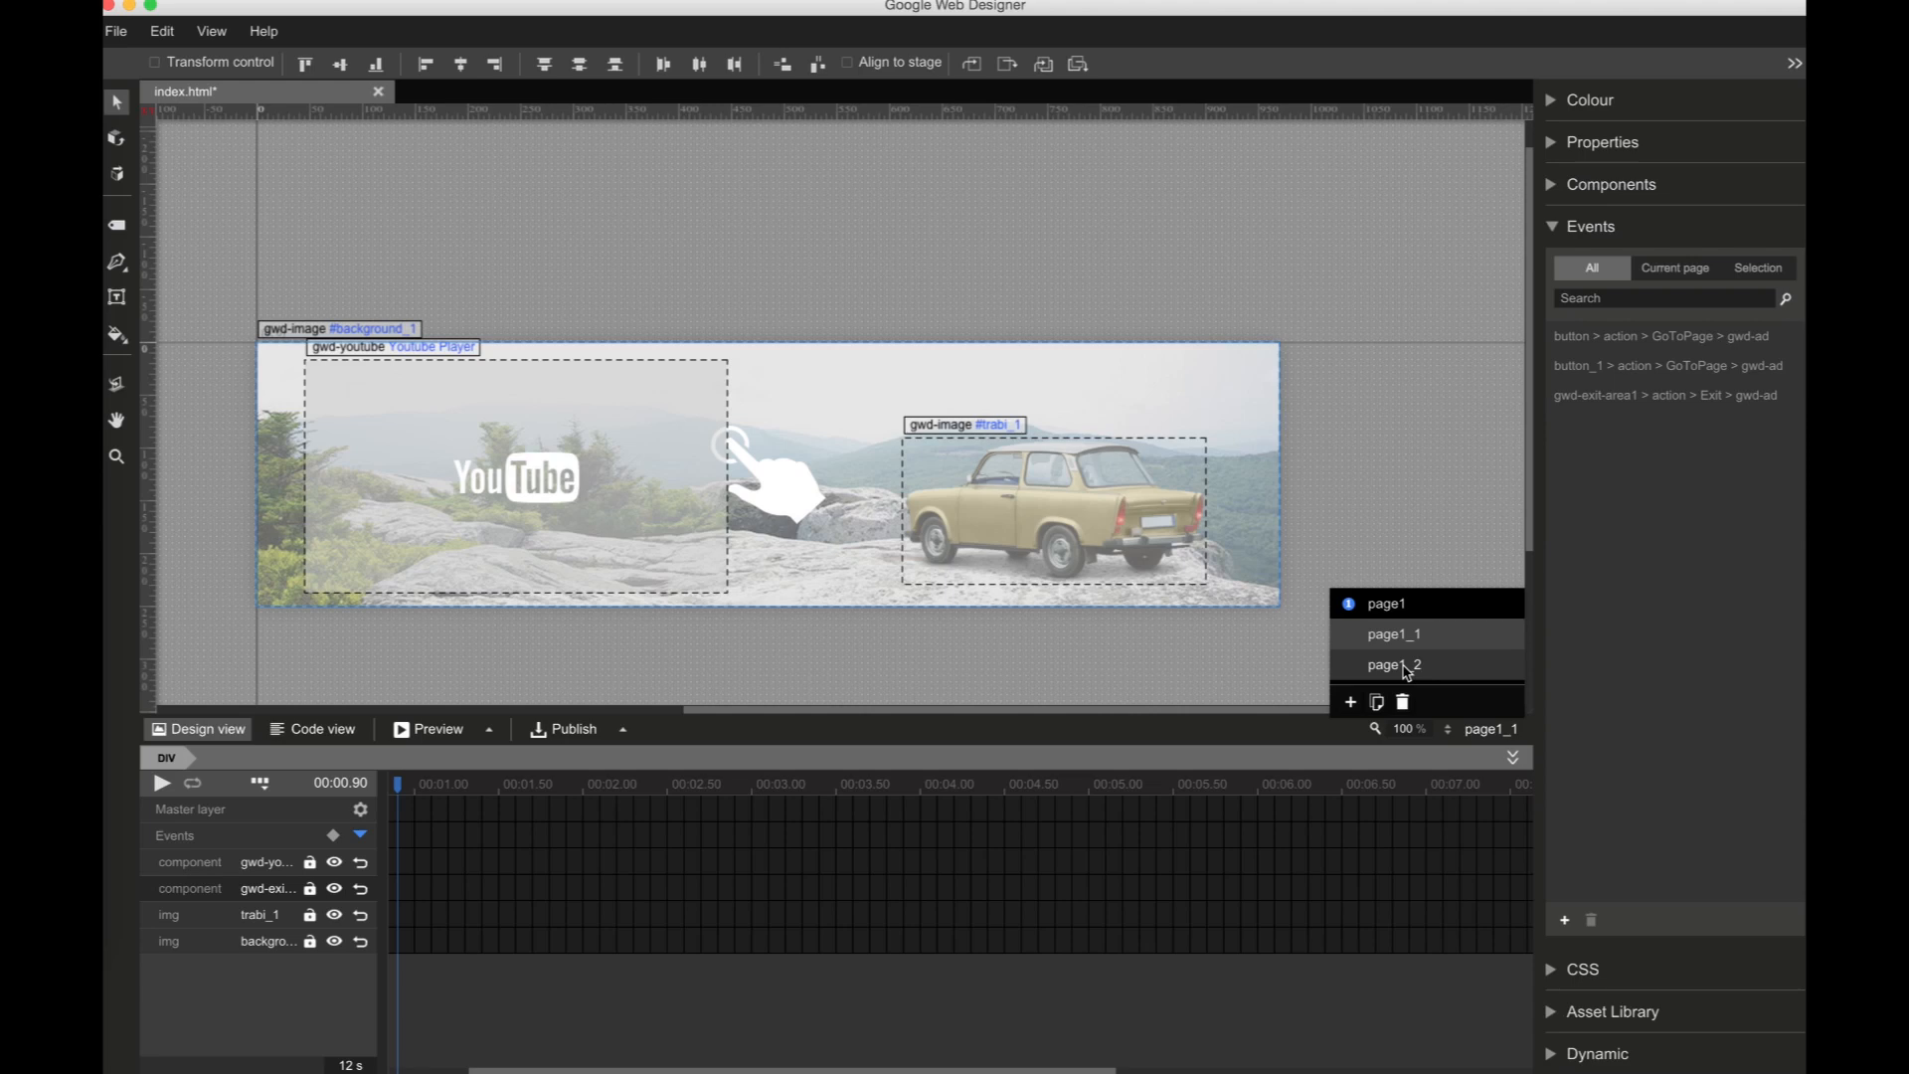
left_click(1402, 665)
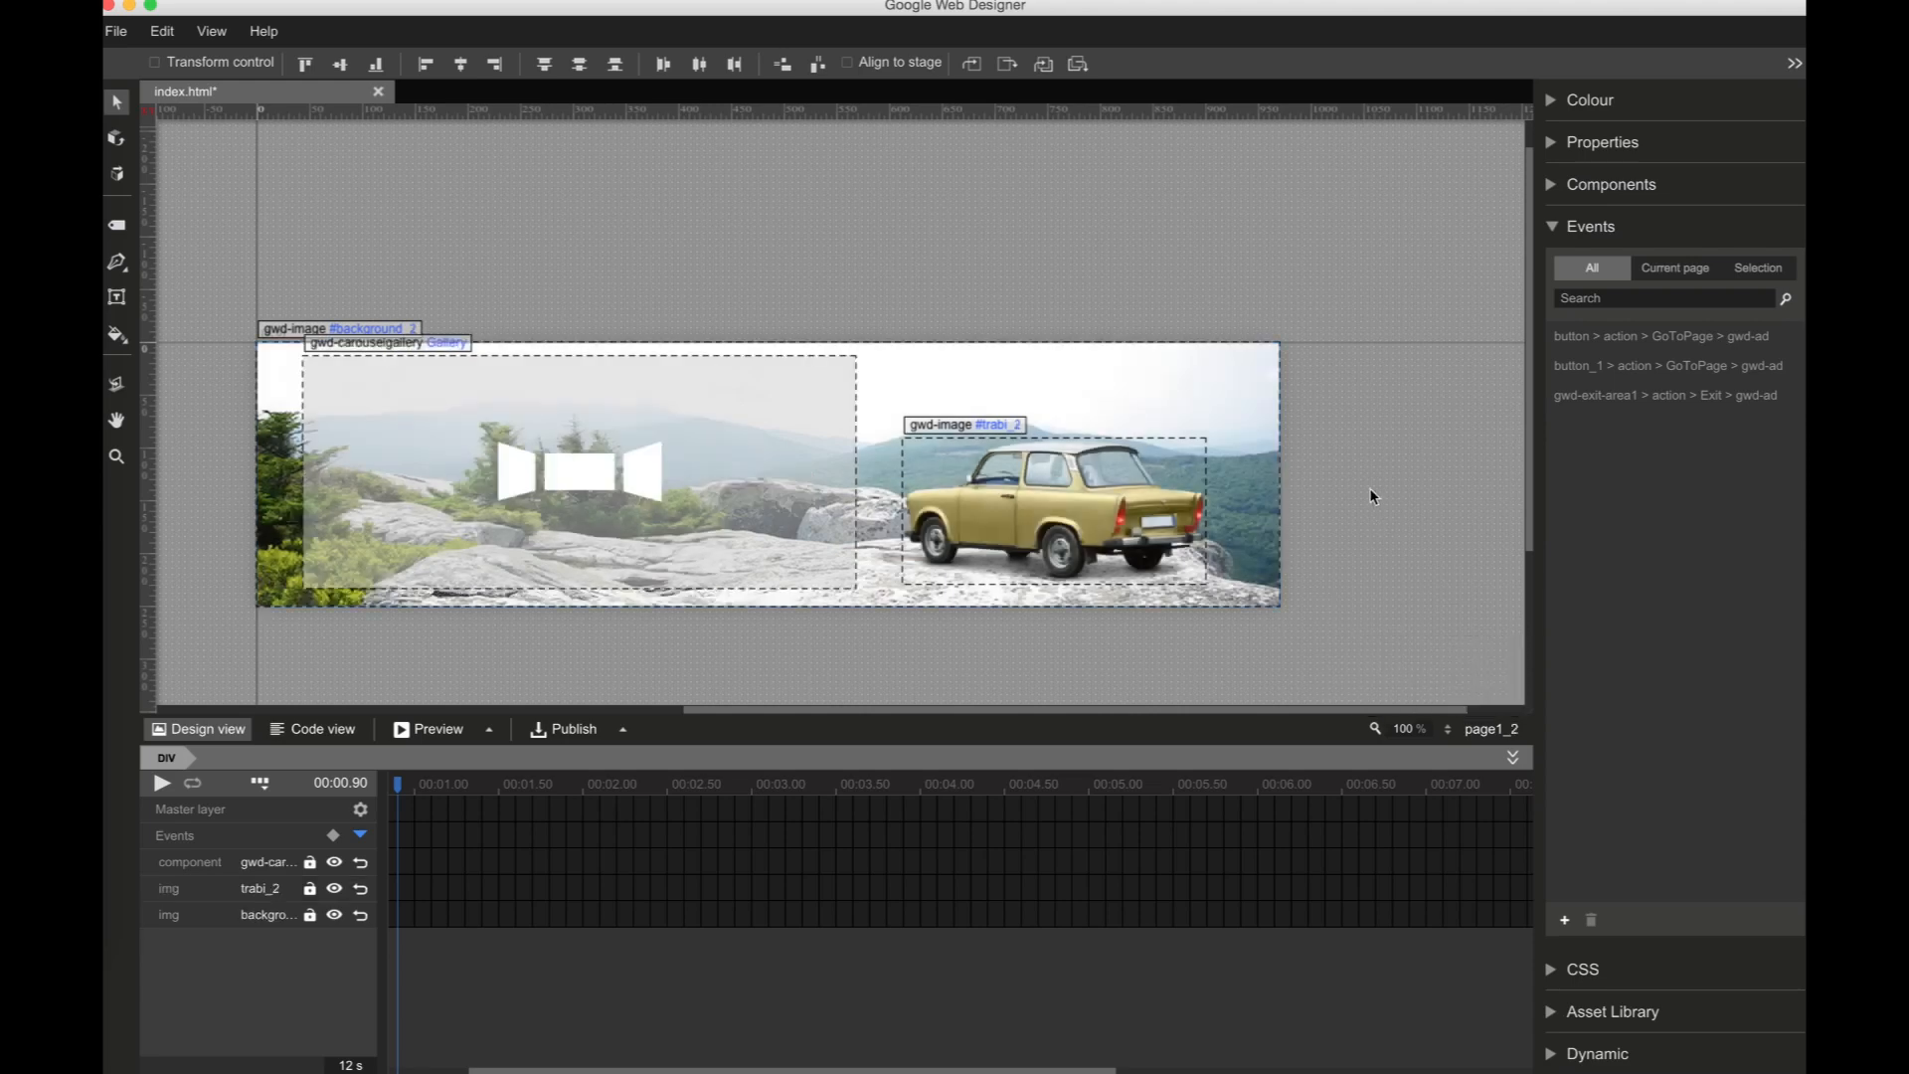
key("super+v")
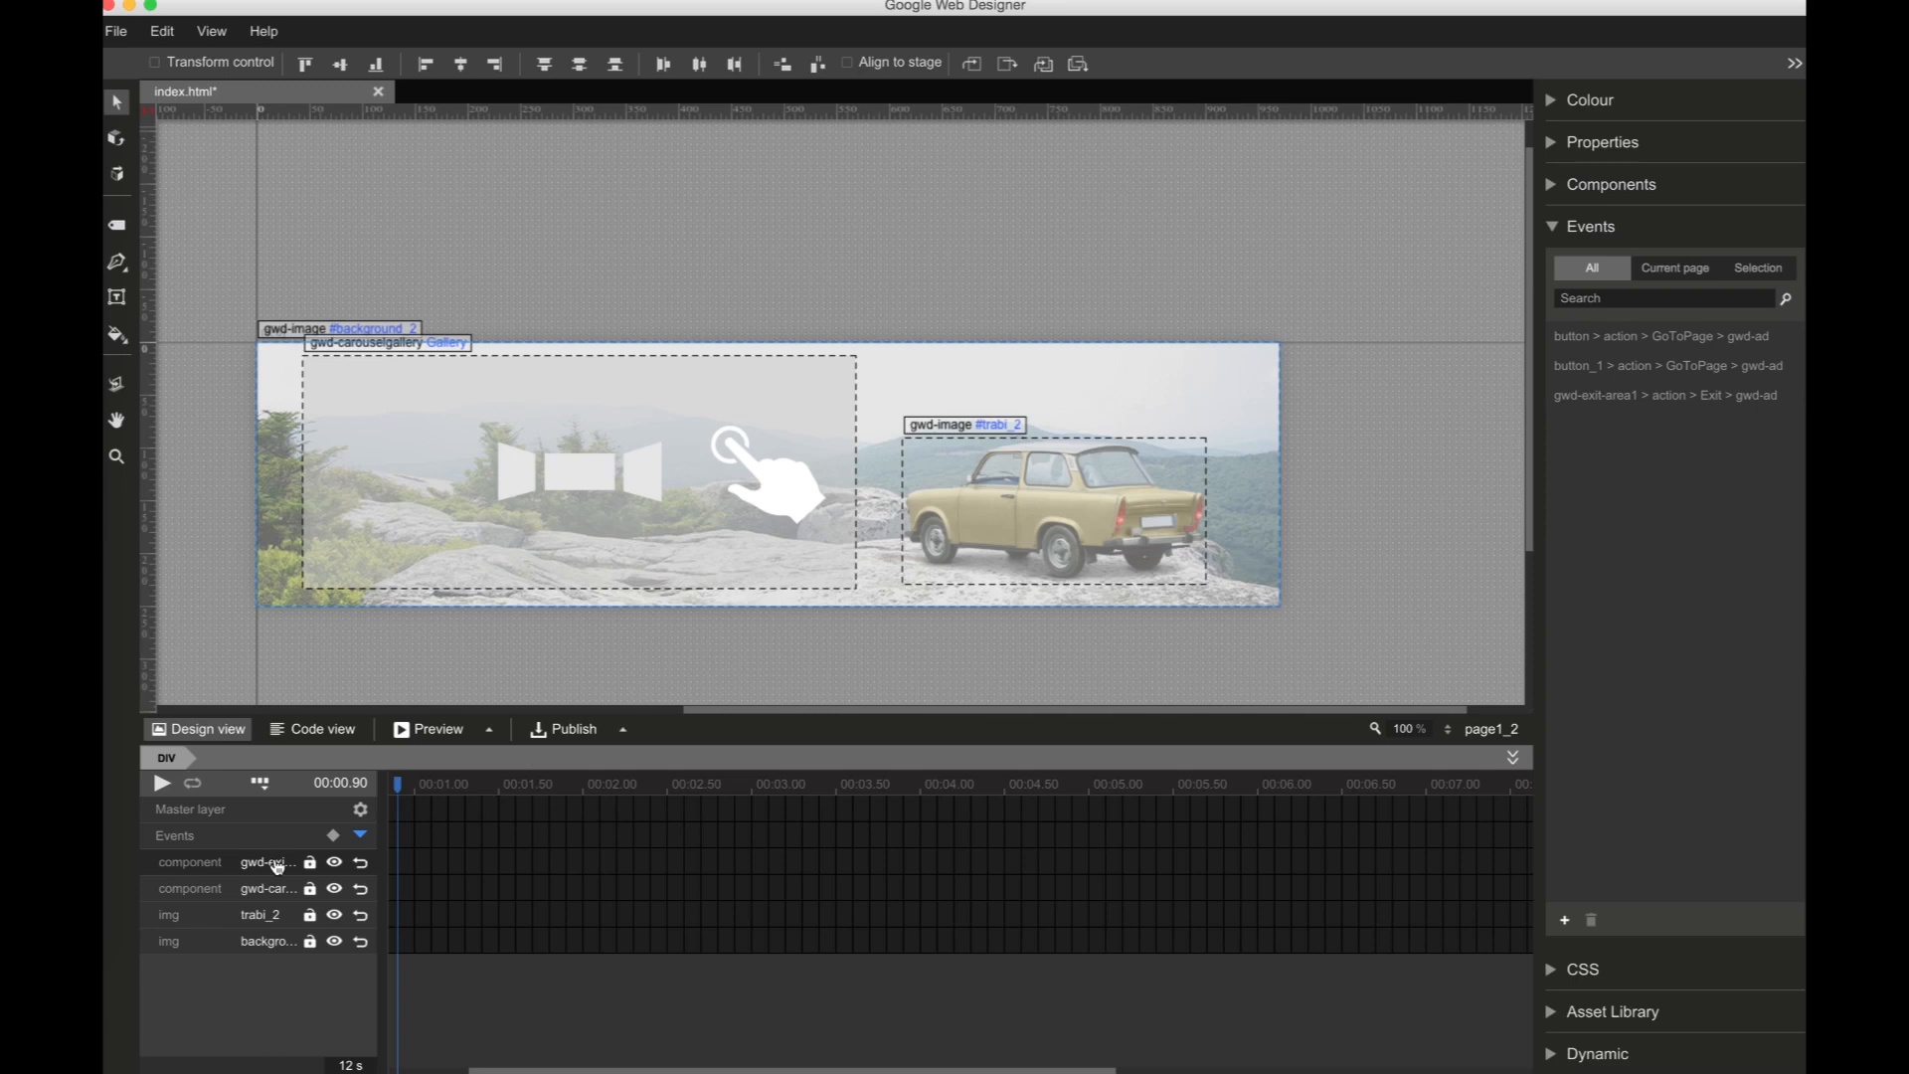
left_click(1008, 64)
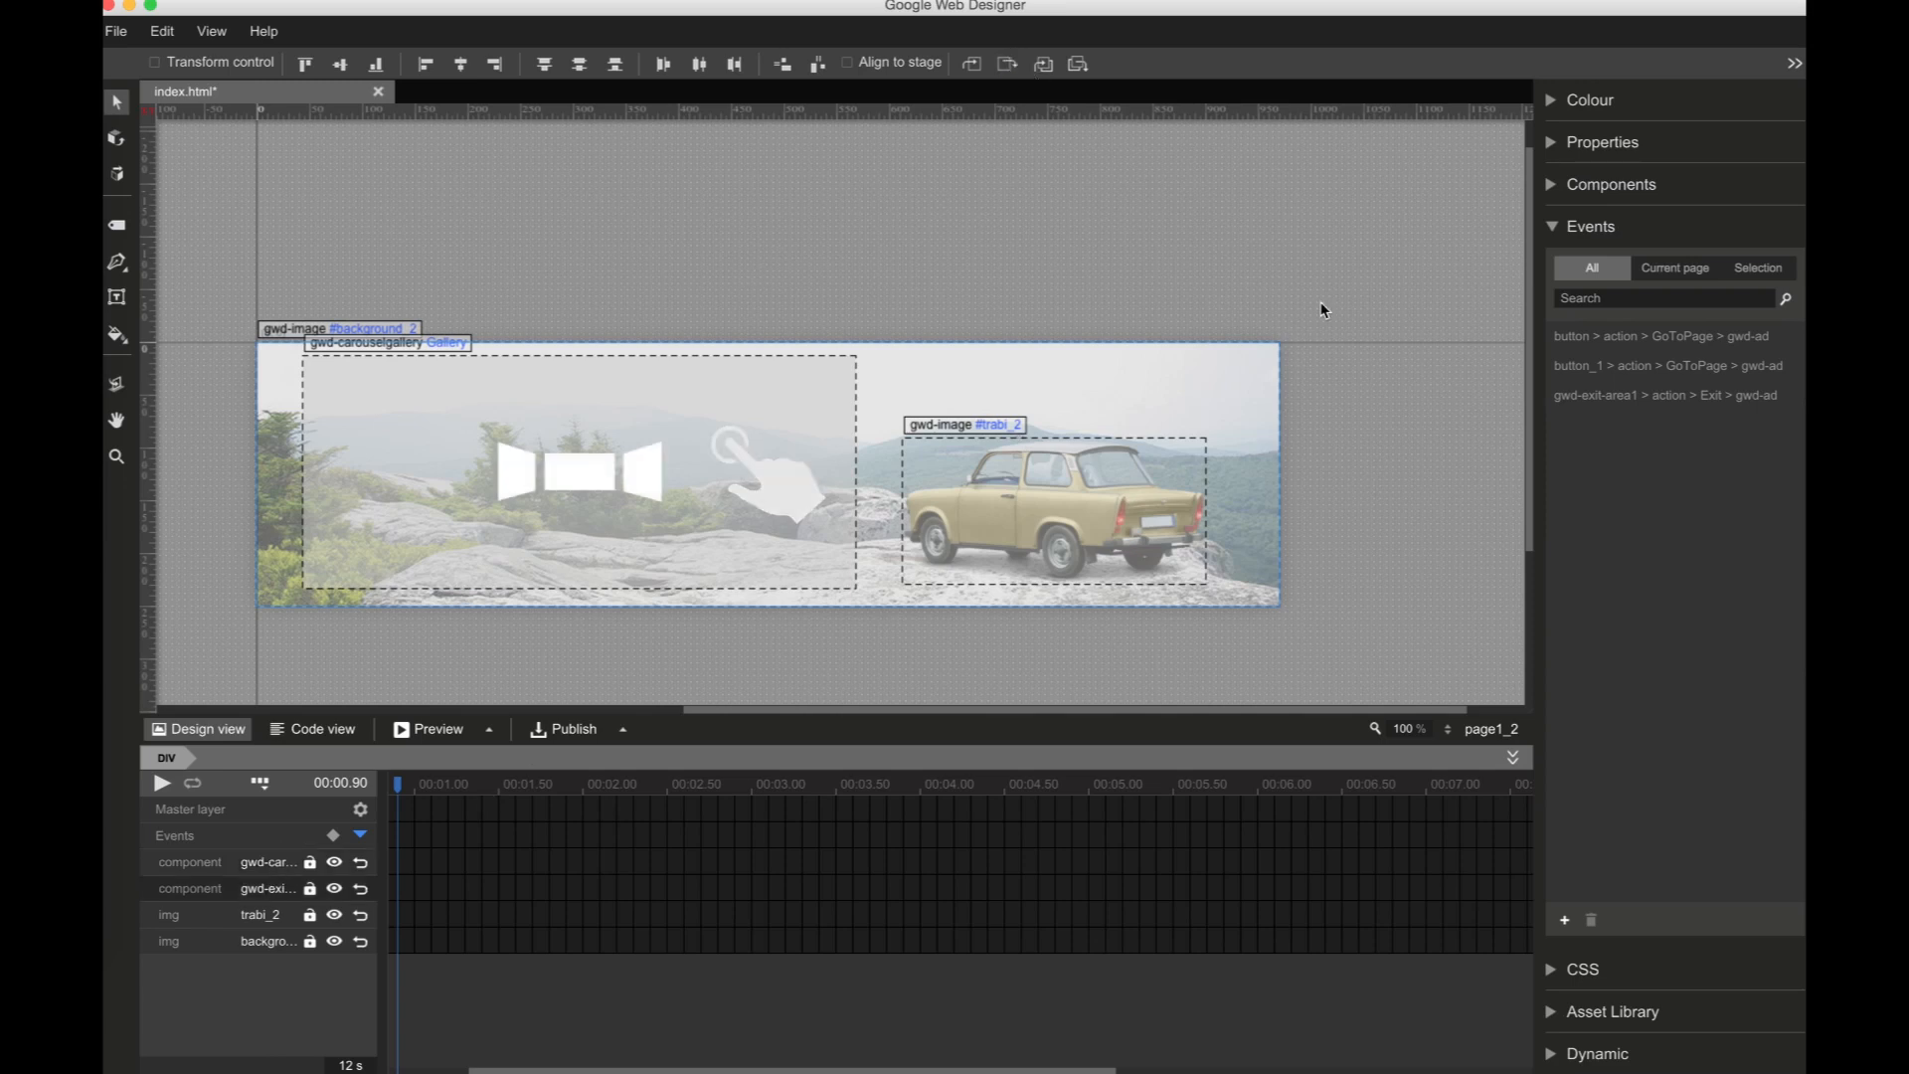
Step: Check the ID of the pasted tap area in its properties
left_click(1557, 229)
left_click(1553, 142)
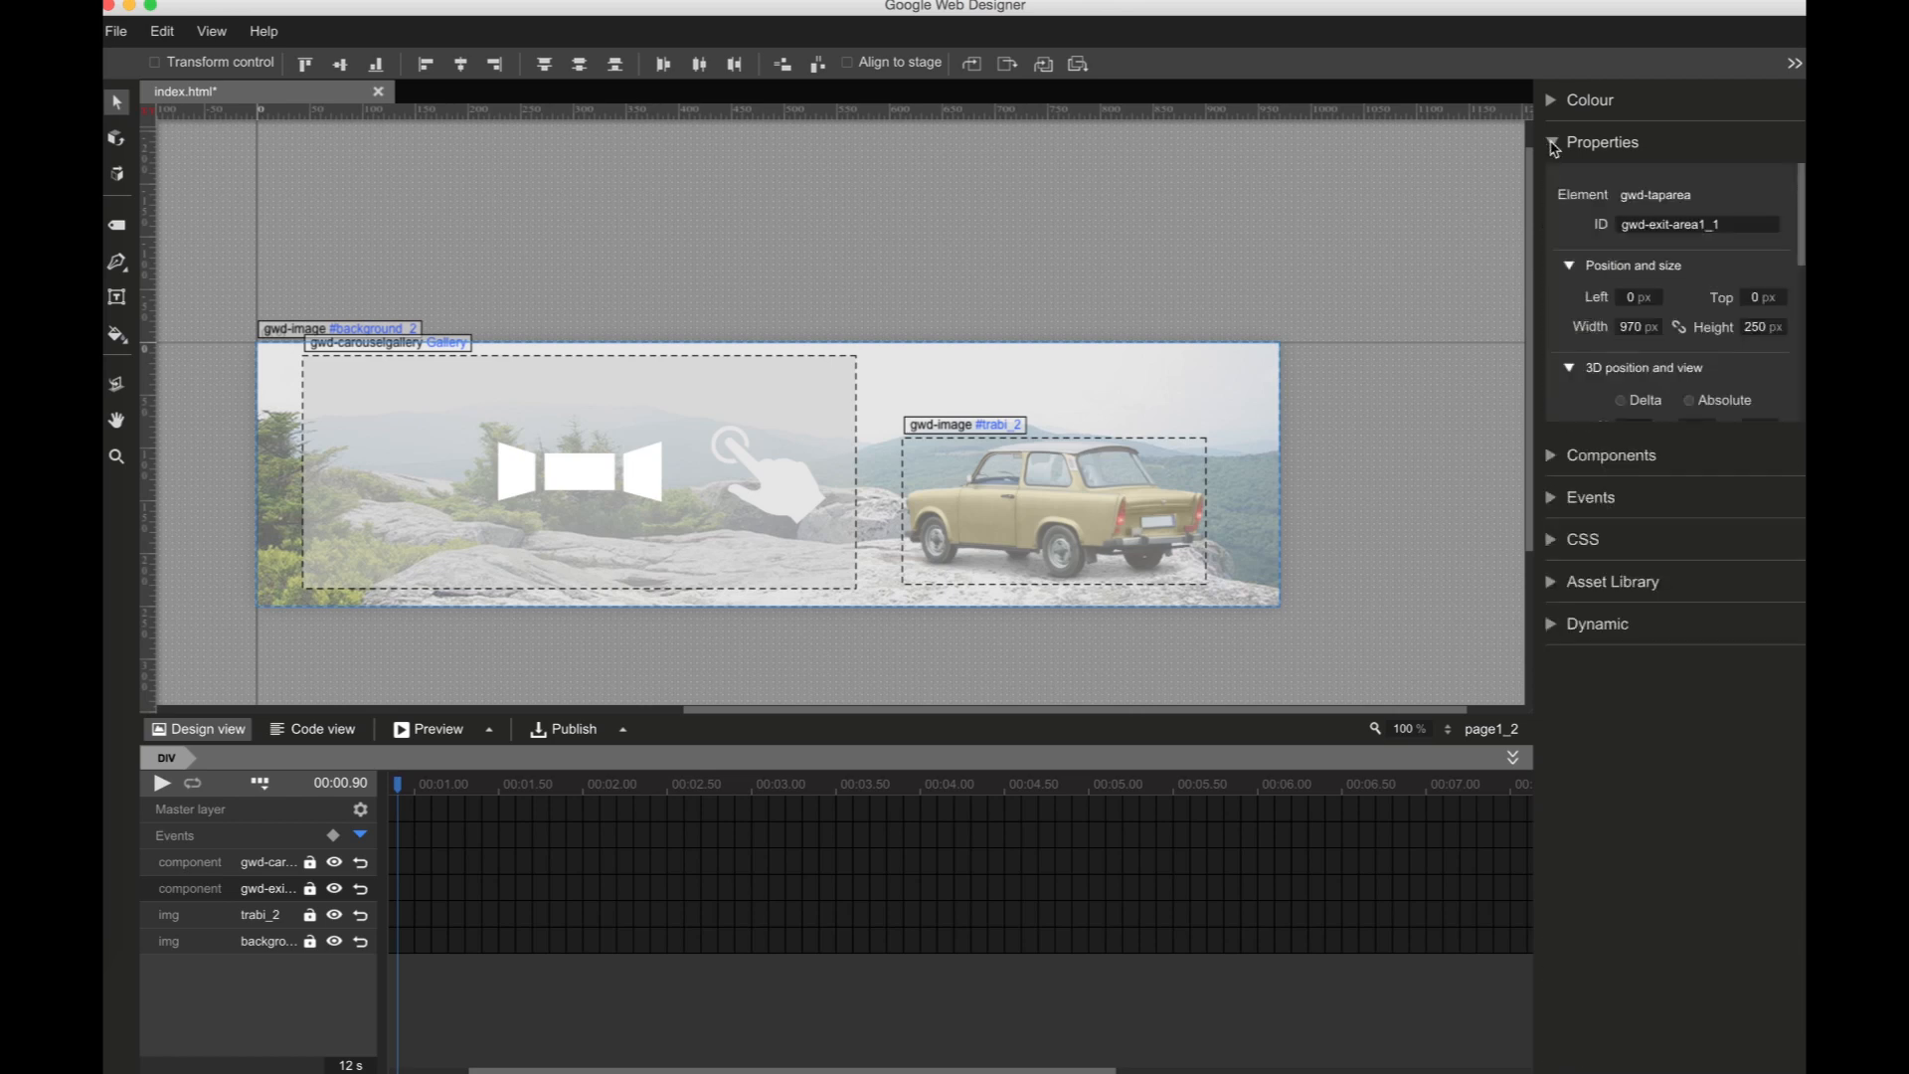
double_click(1689, 227)
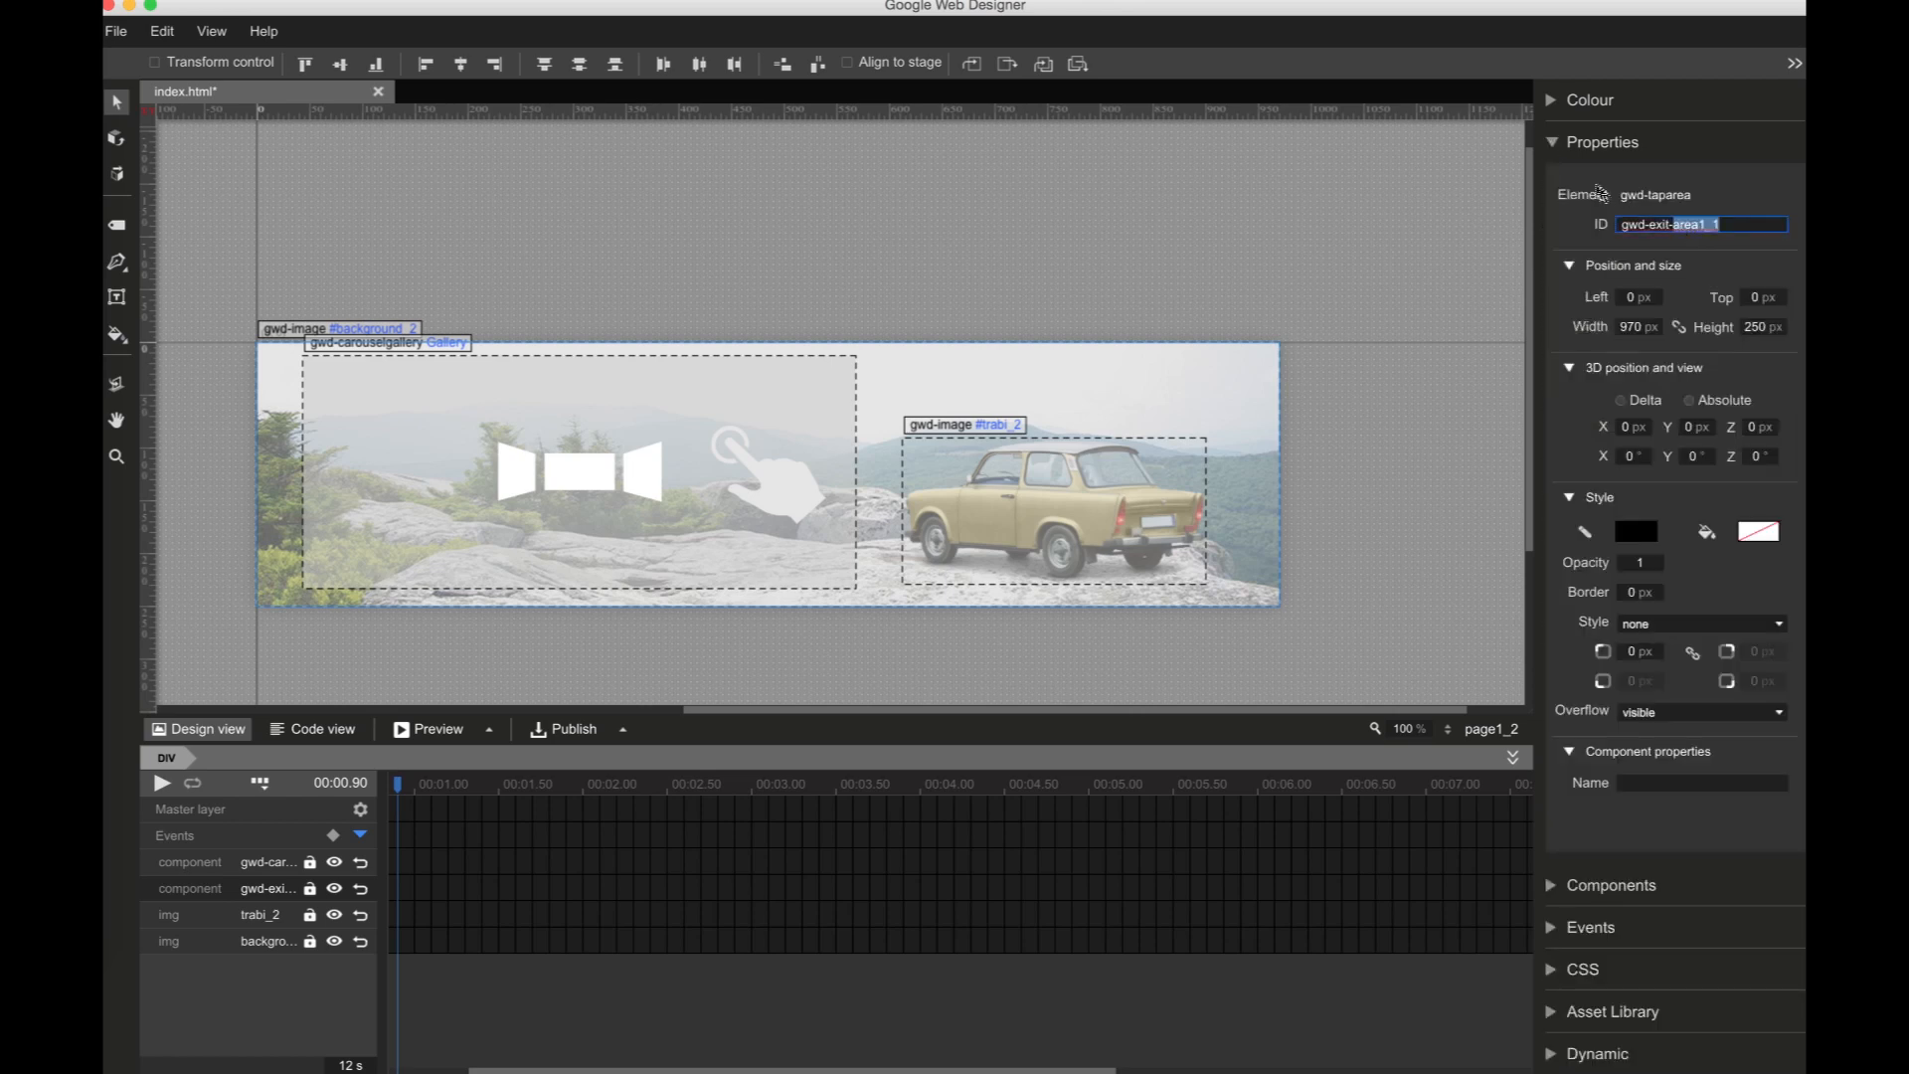
left_click(1564, 149)
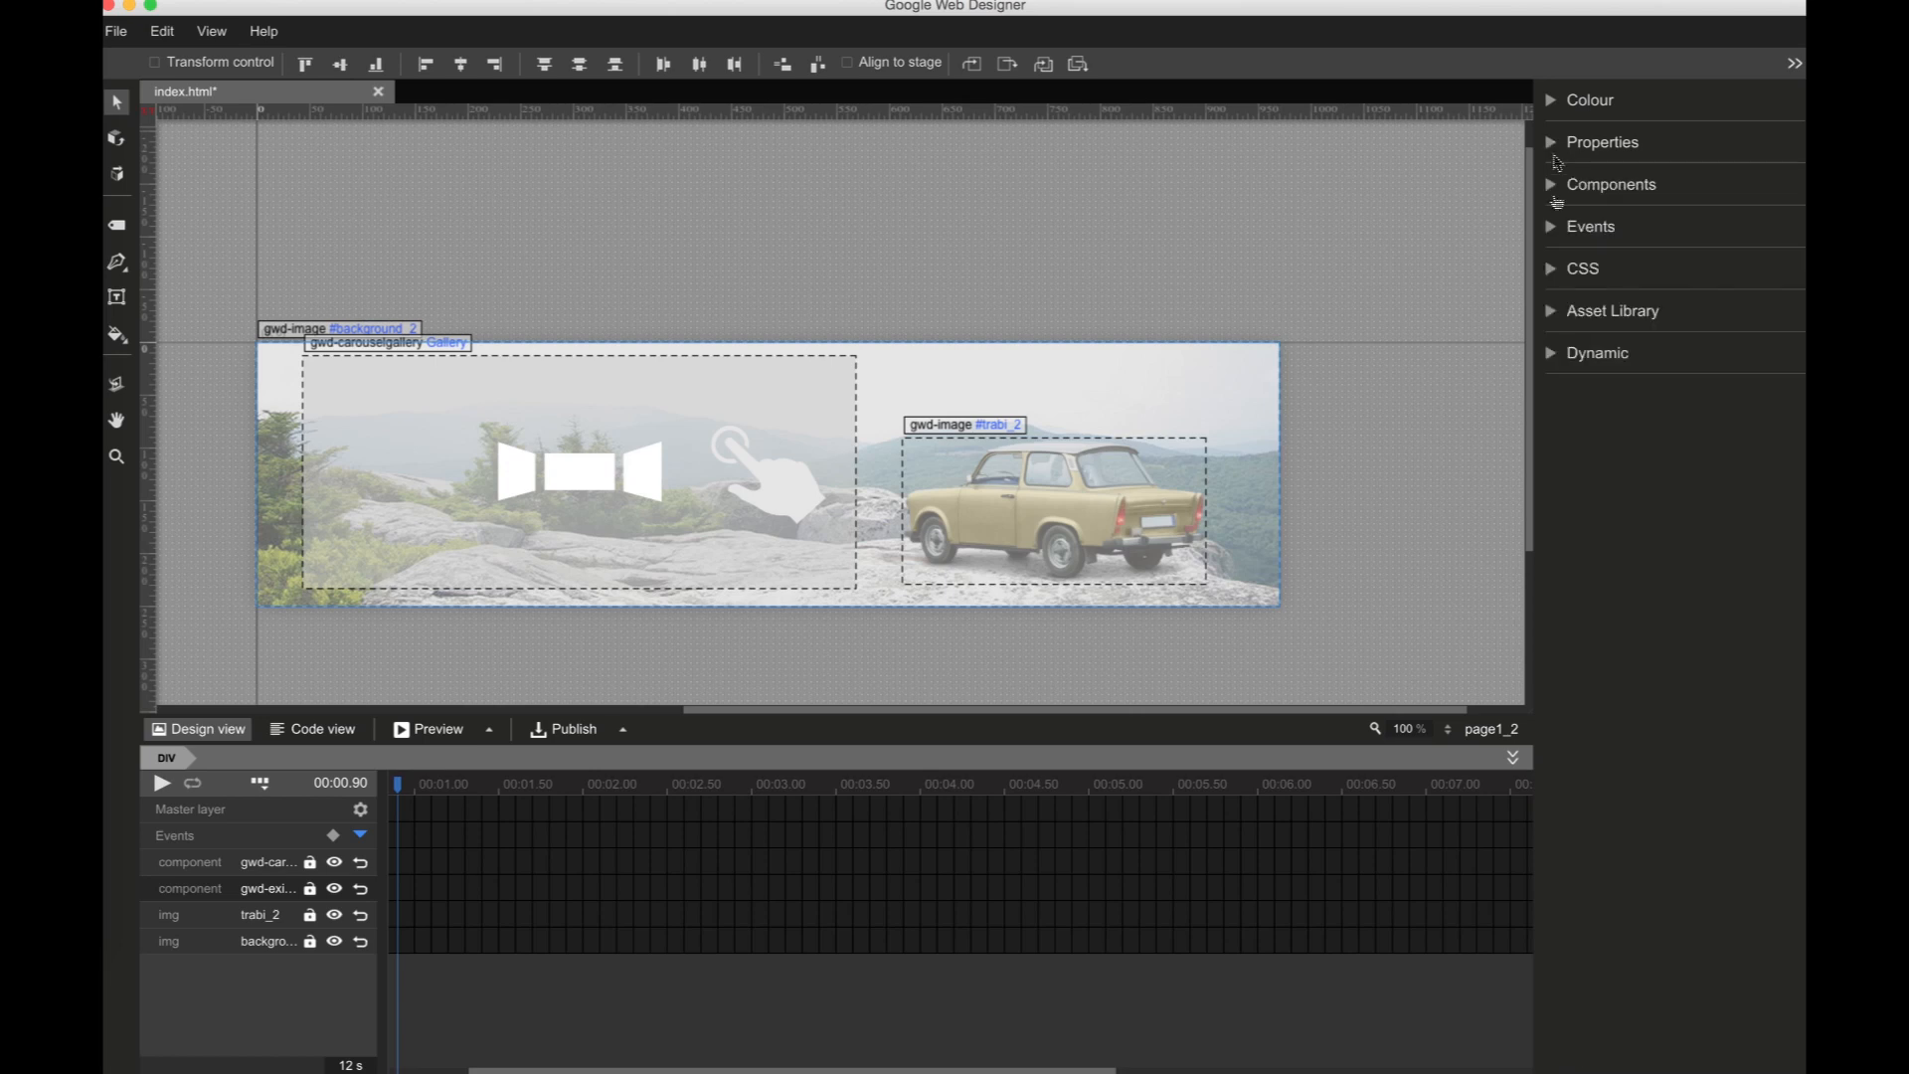
Step: Add an event for gwd-exit-area1_1 with a Tap Area Touch/Click trigger, the Google Ad Exit action and gwd-ad as receiver
left_click(1558, 229)
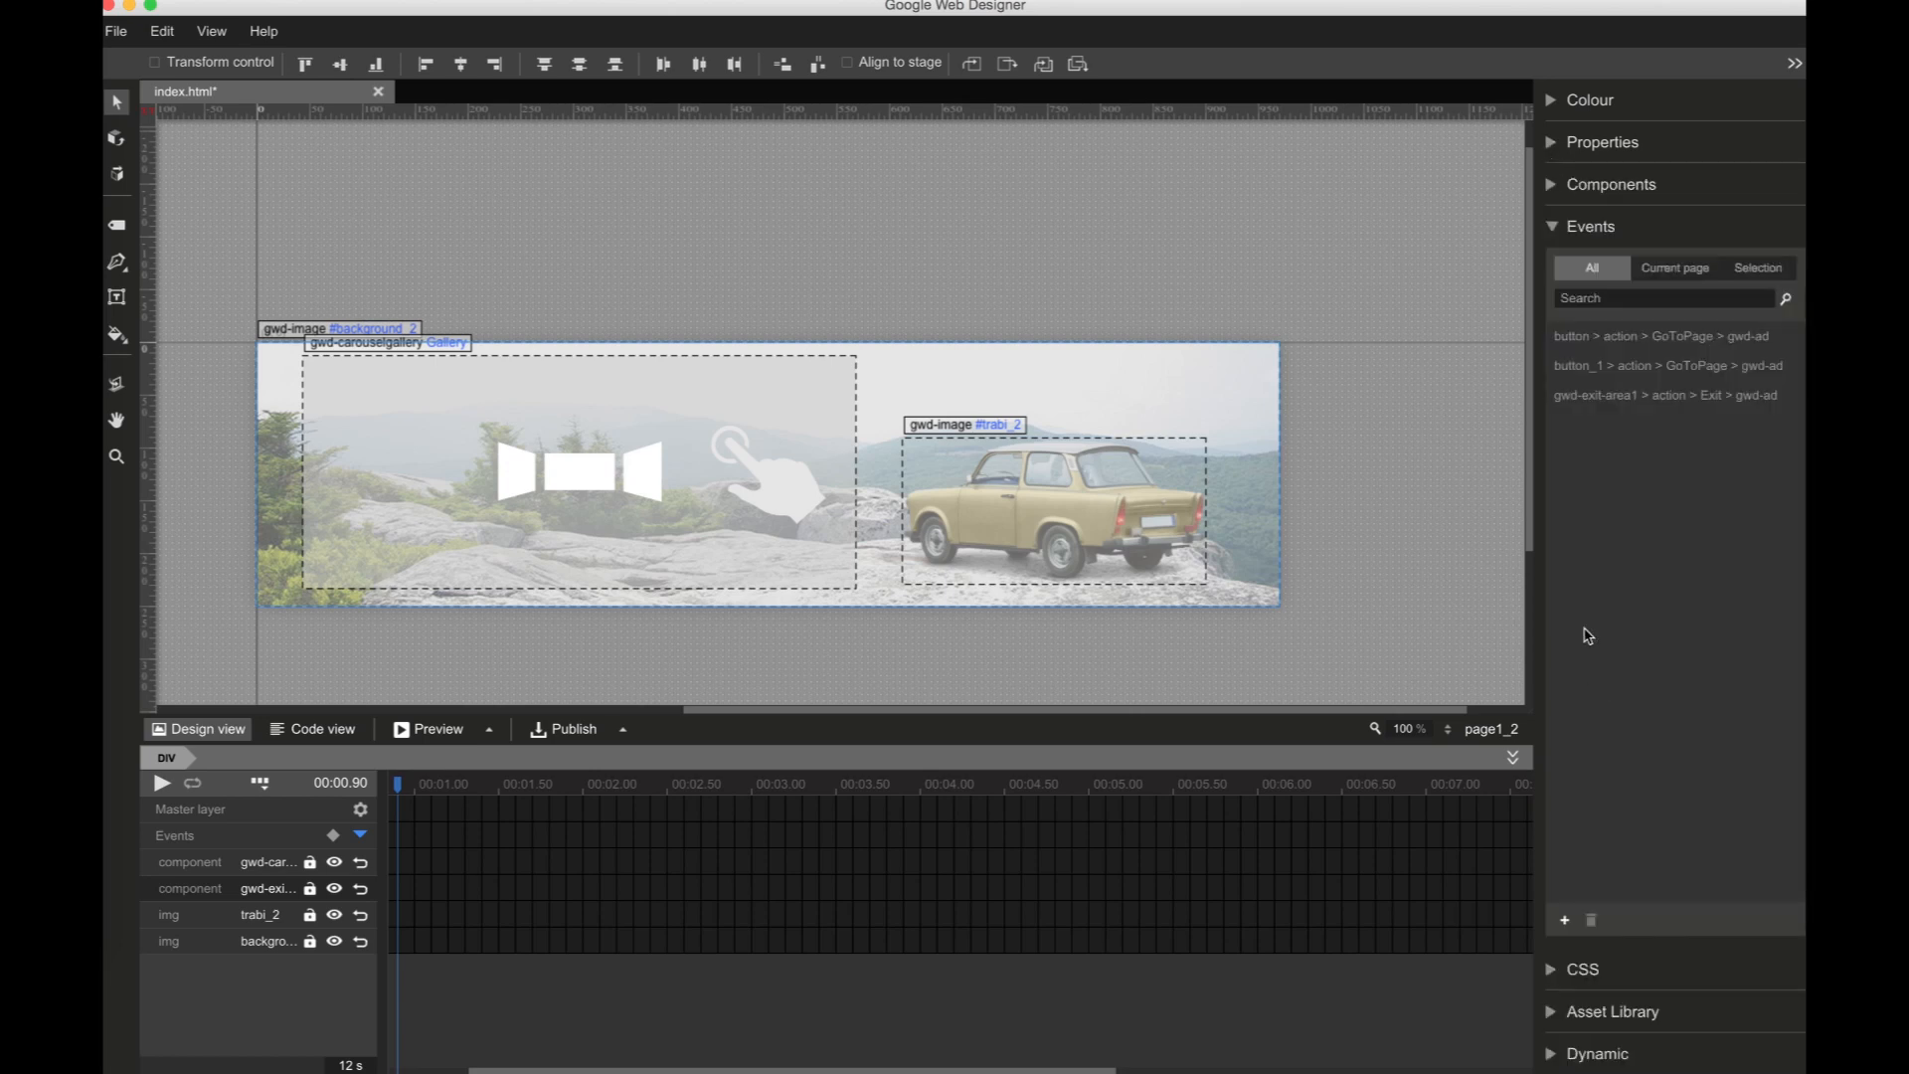
left_click(1565, 920)
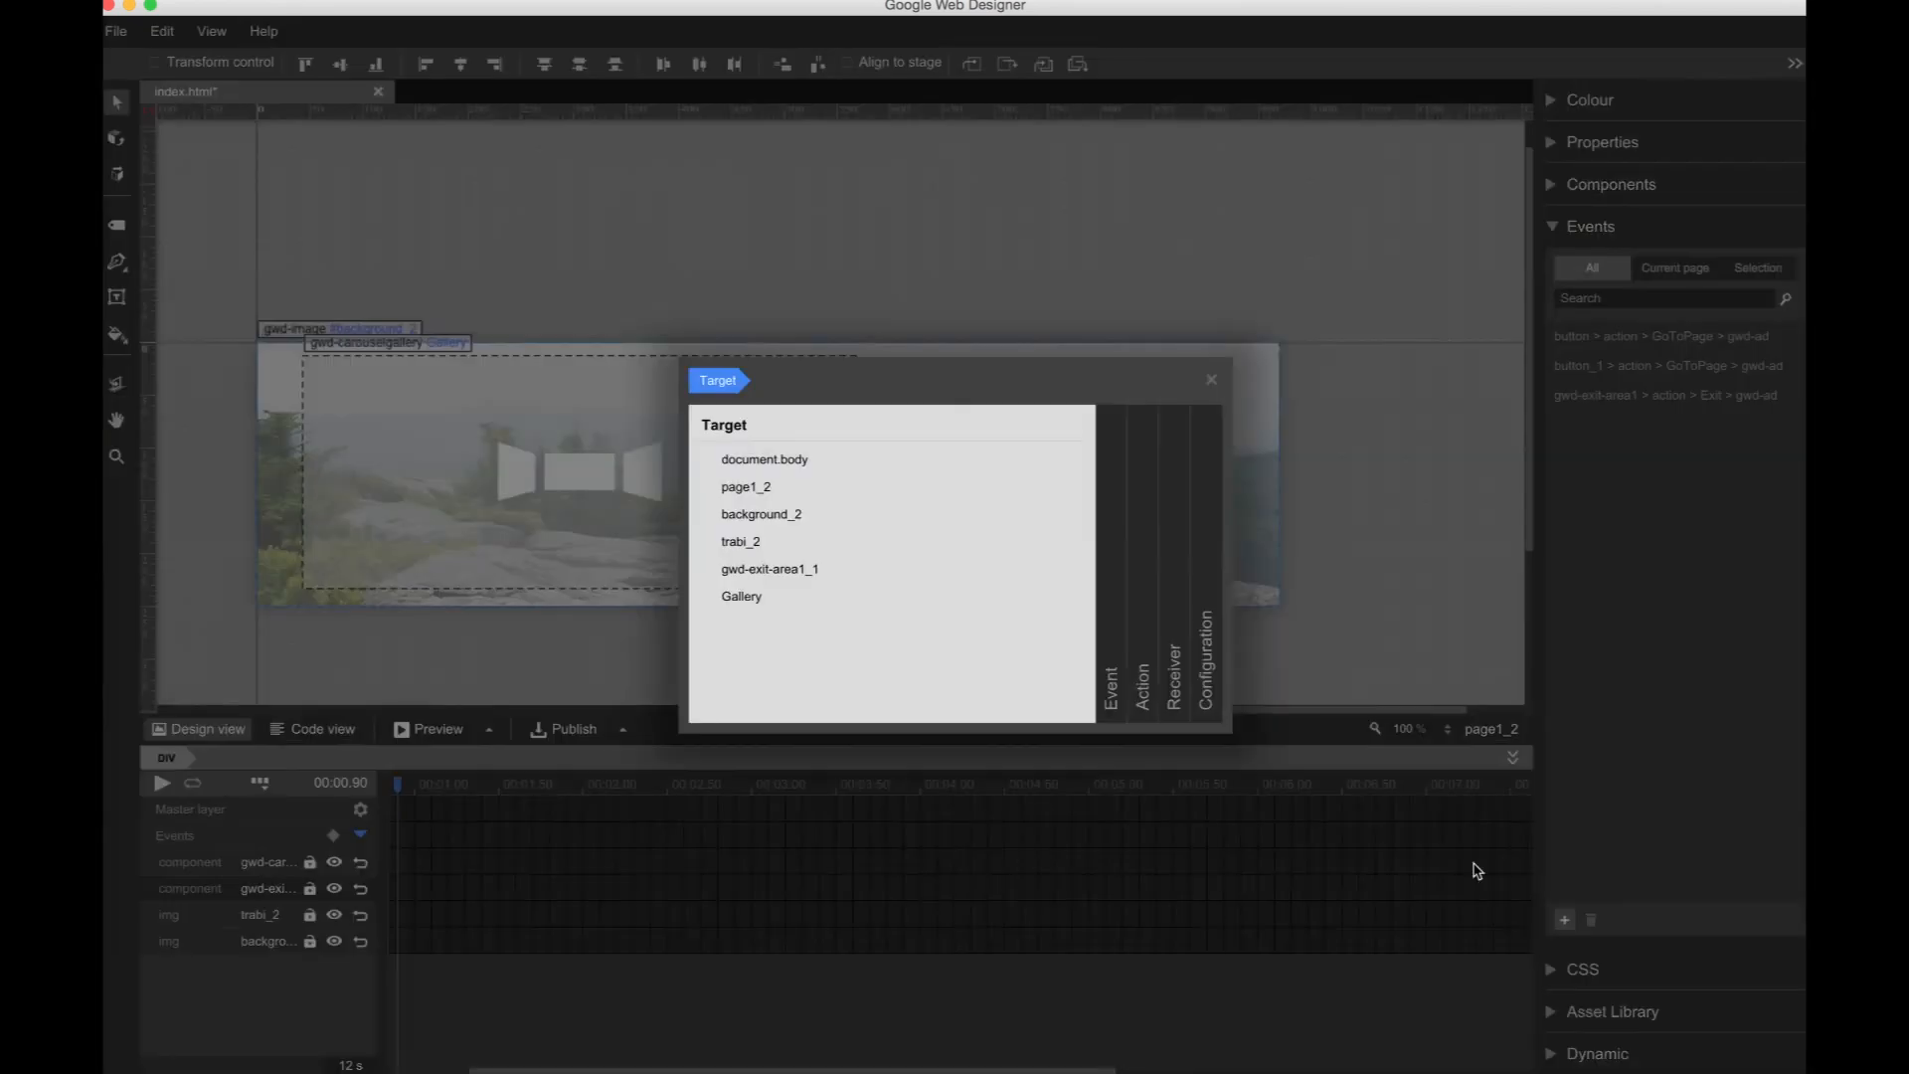
left_click(792, 571)
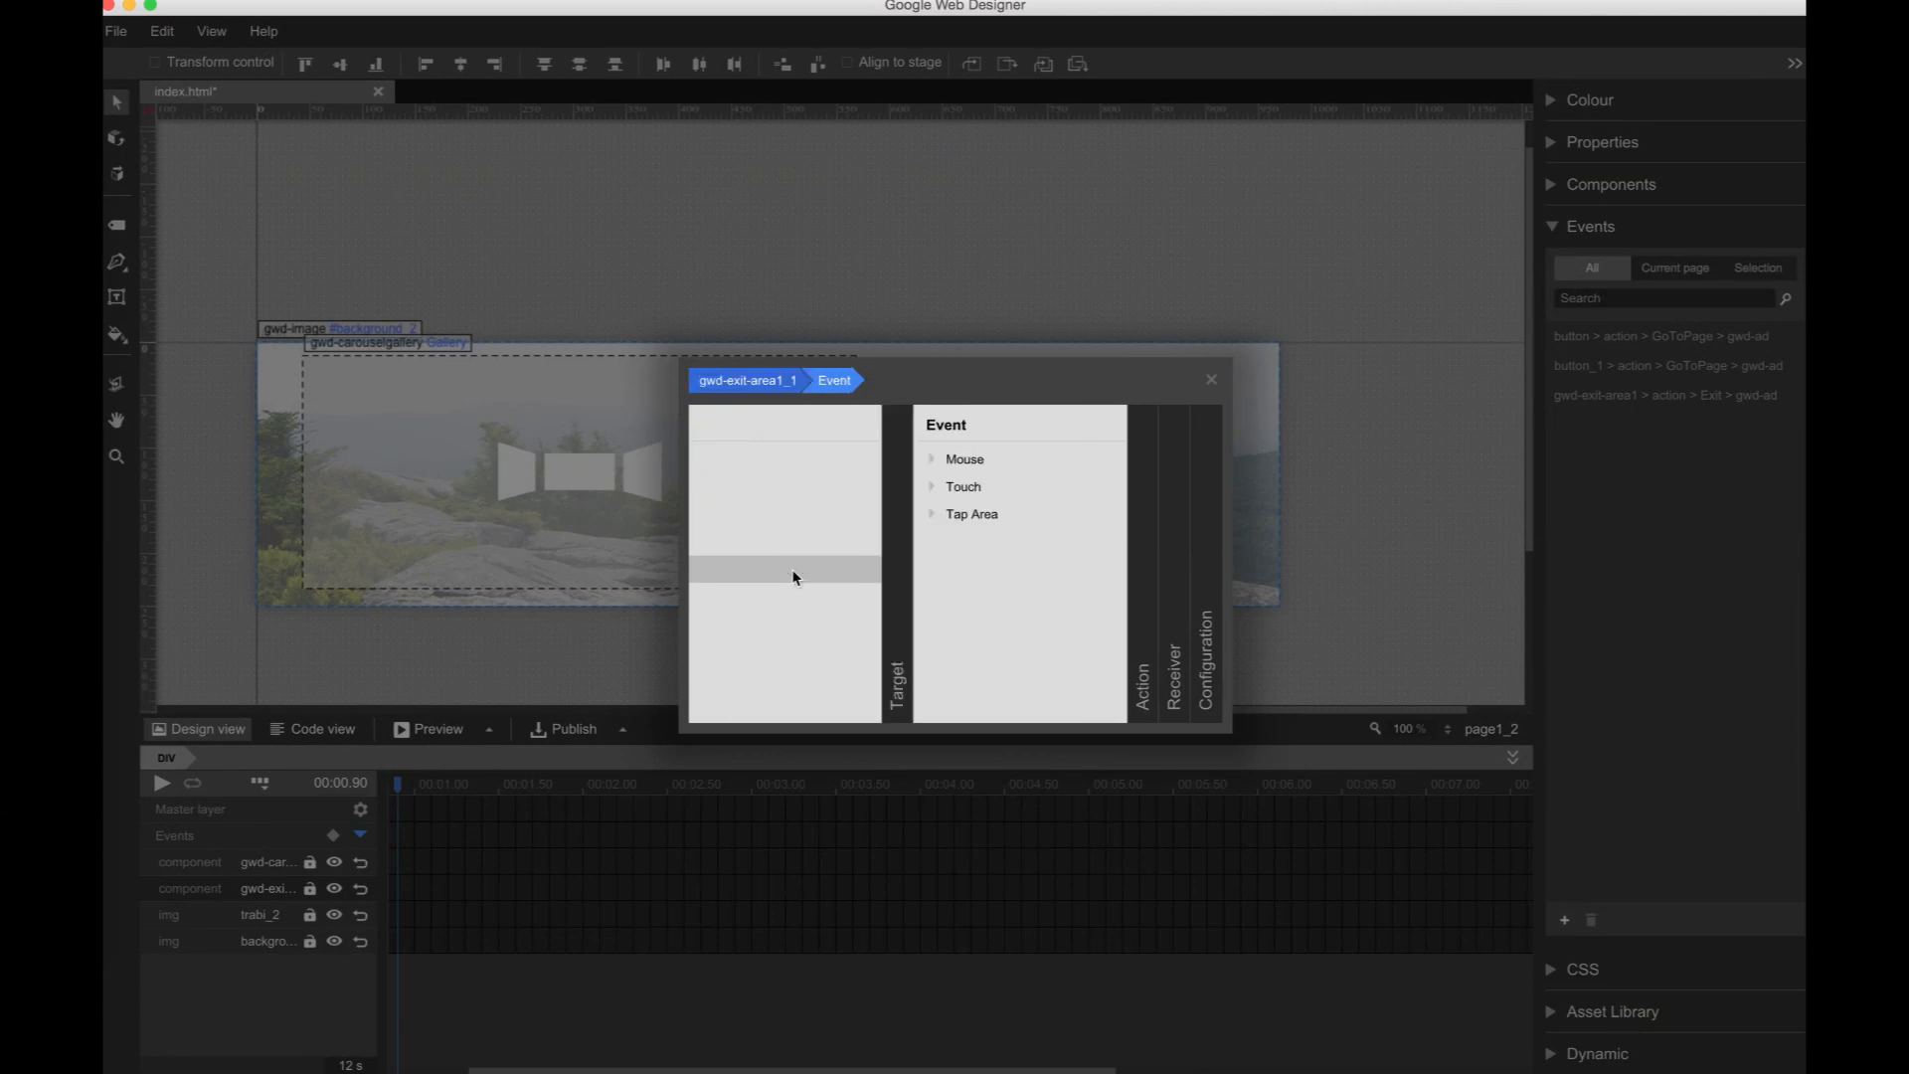
left_click(774, 518)
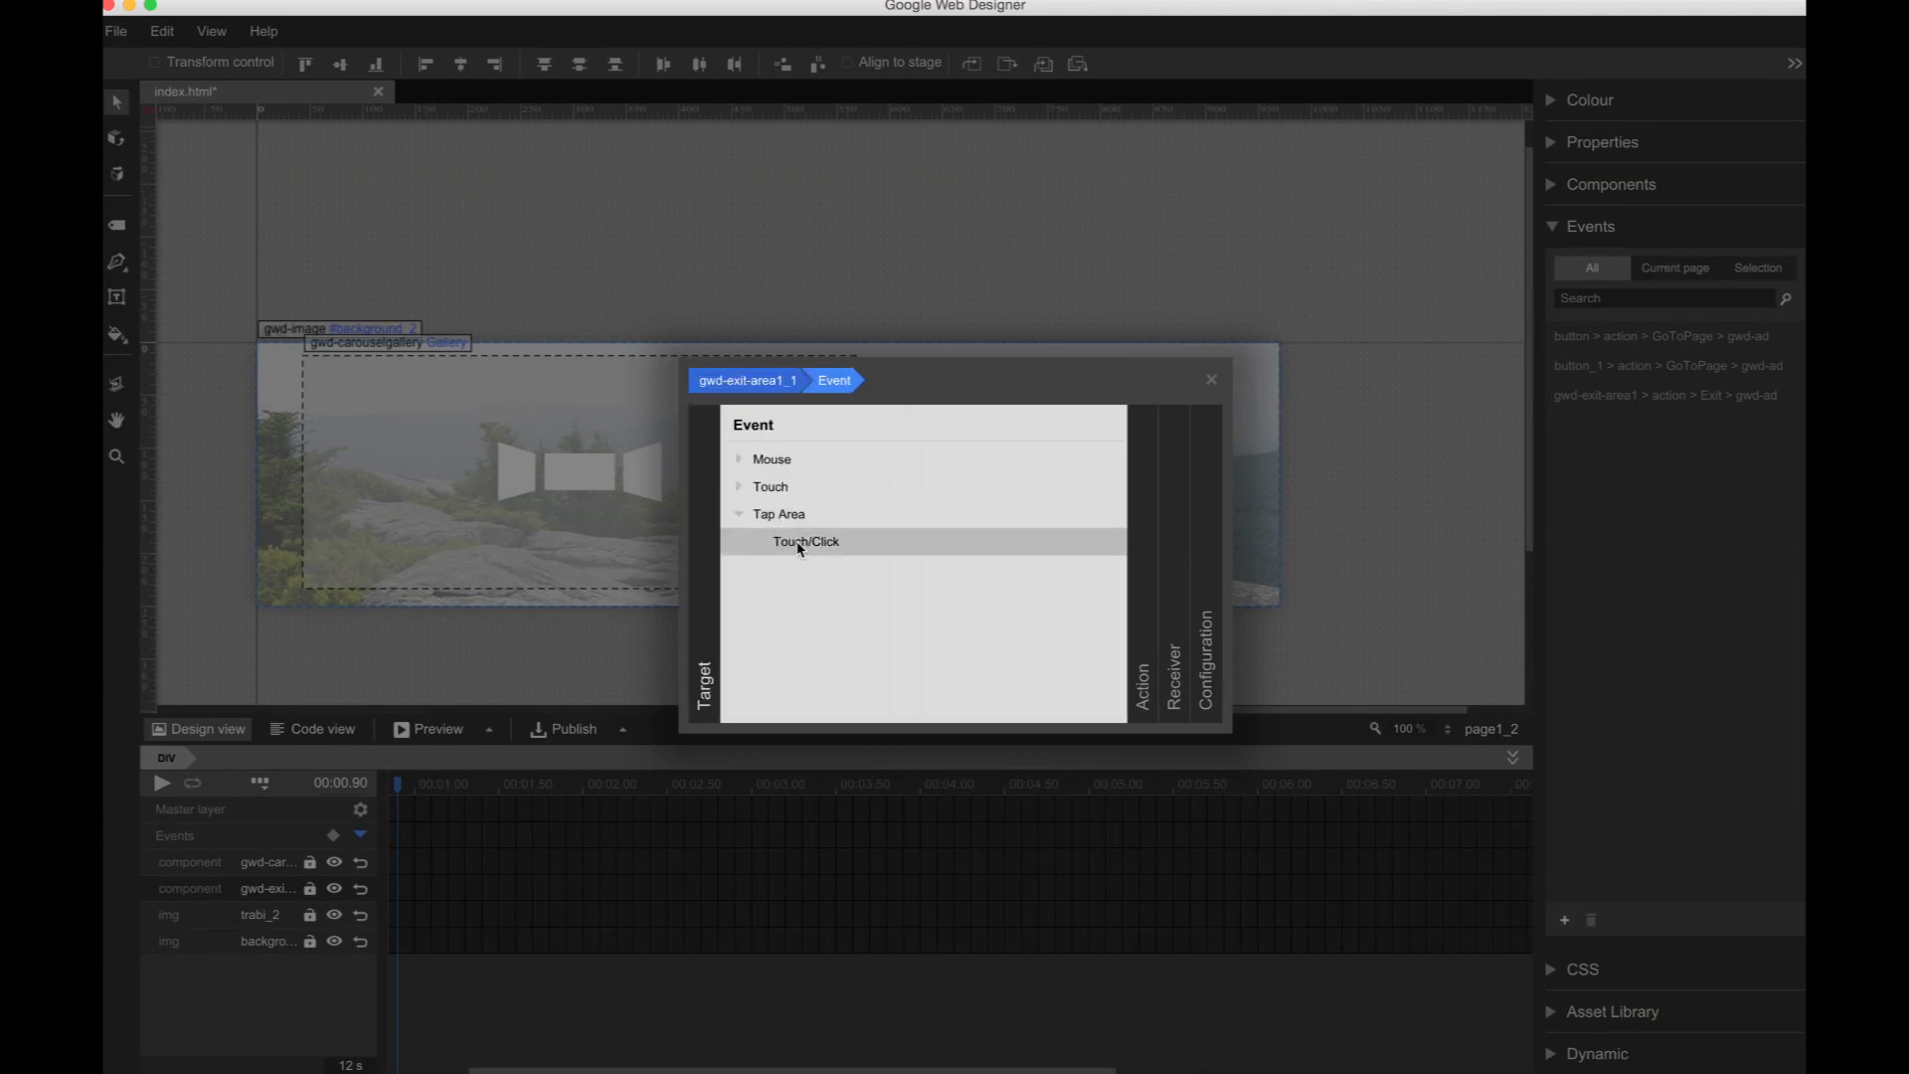
left_click(800, 551)
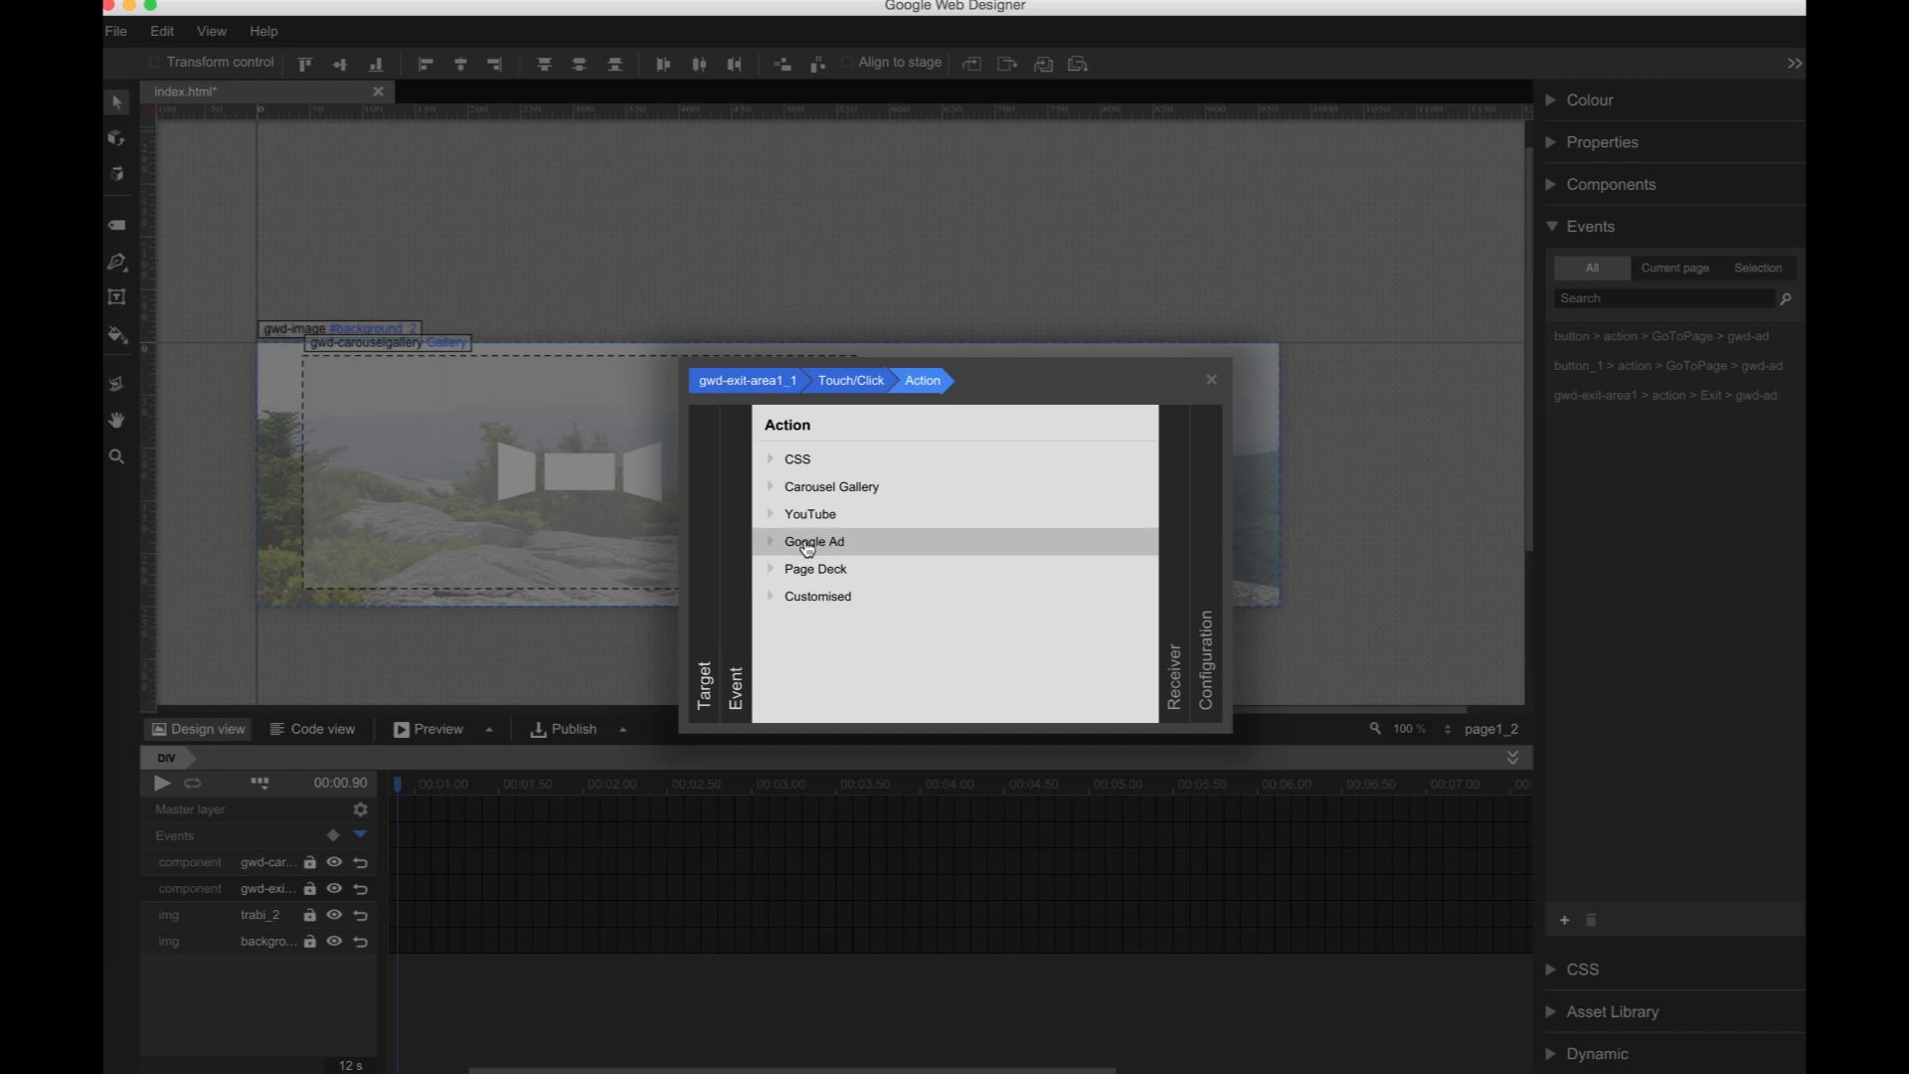
left_click(804, 549)
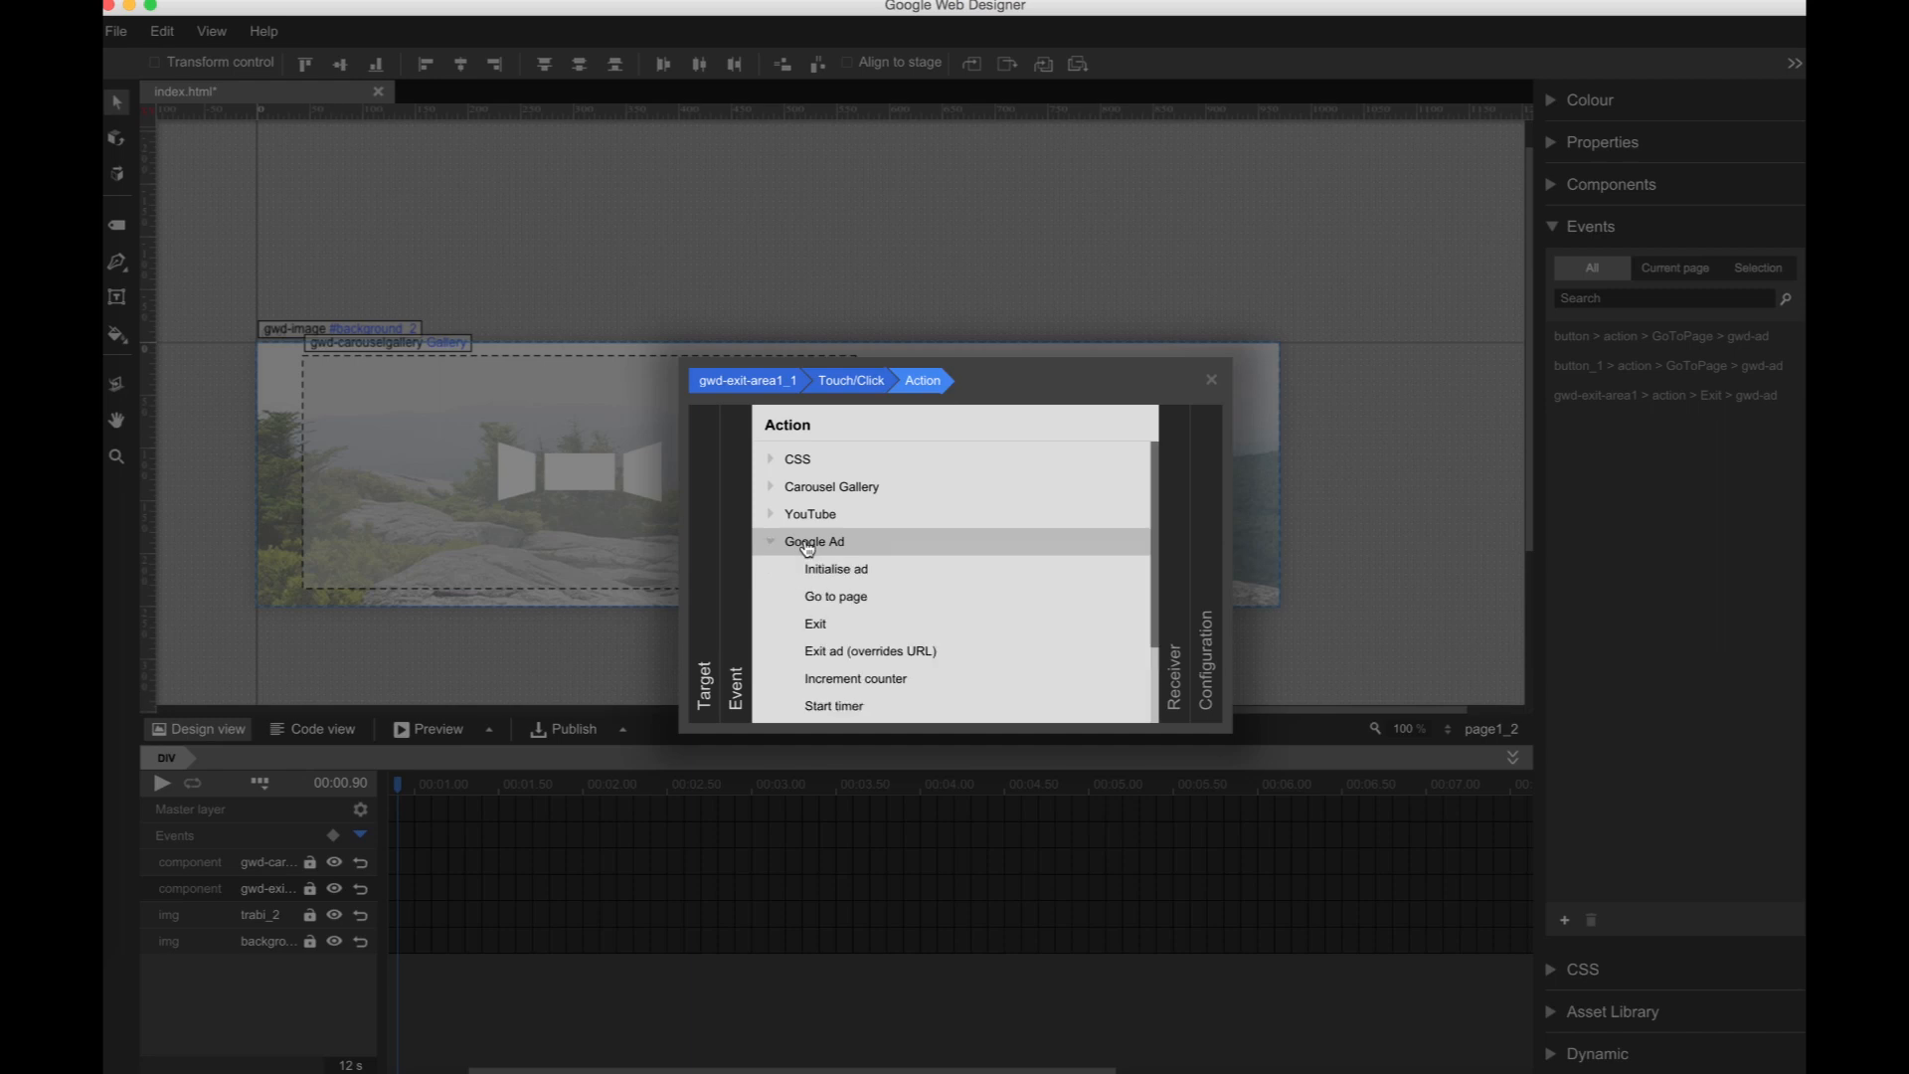
left_click(824, 627)
left_click(854, 463)
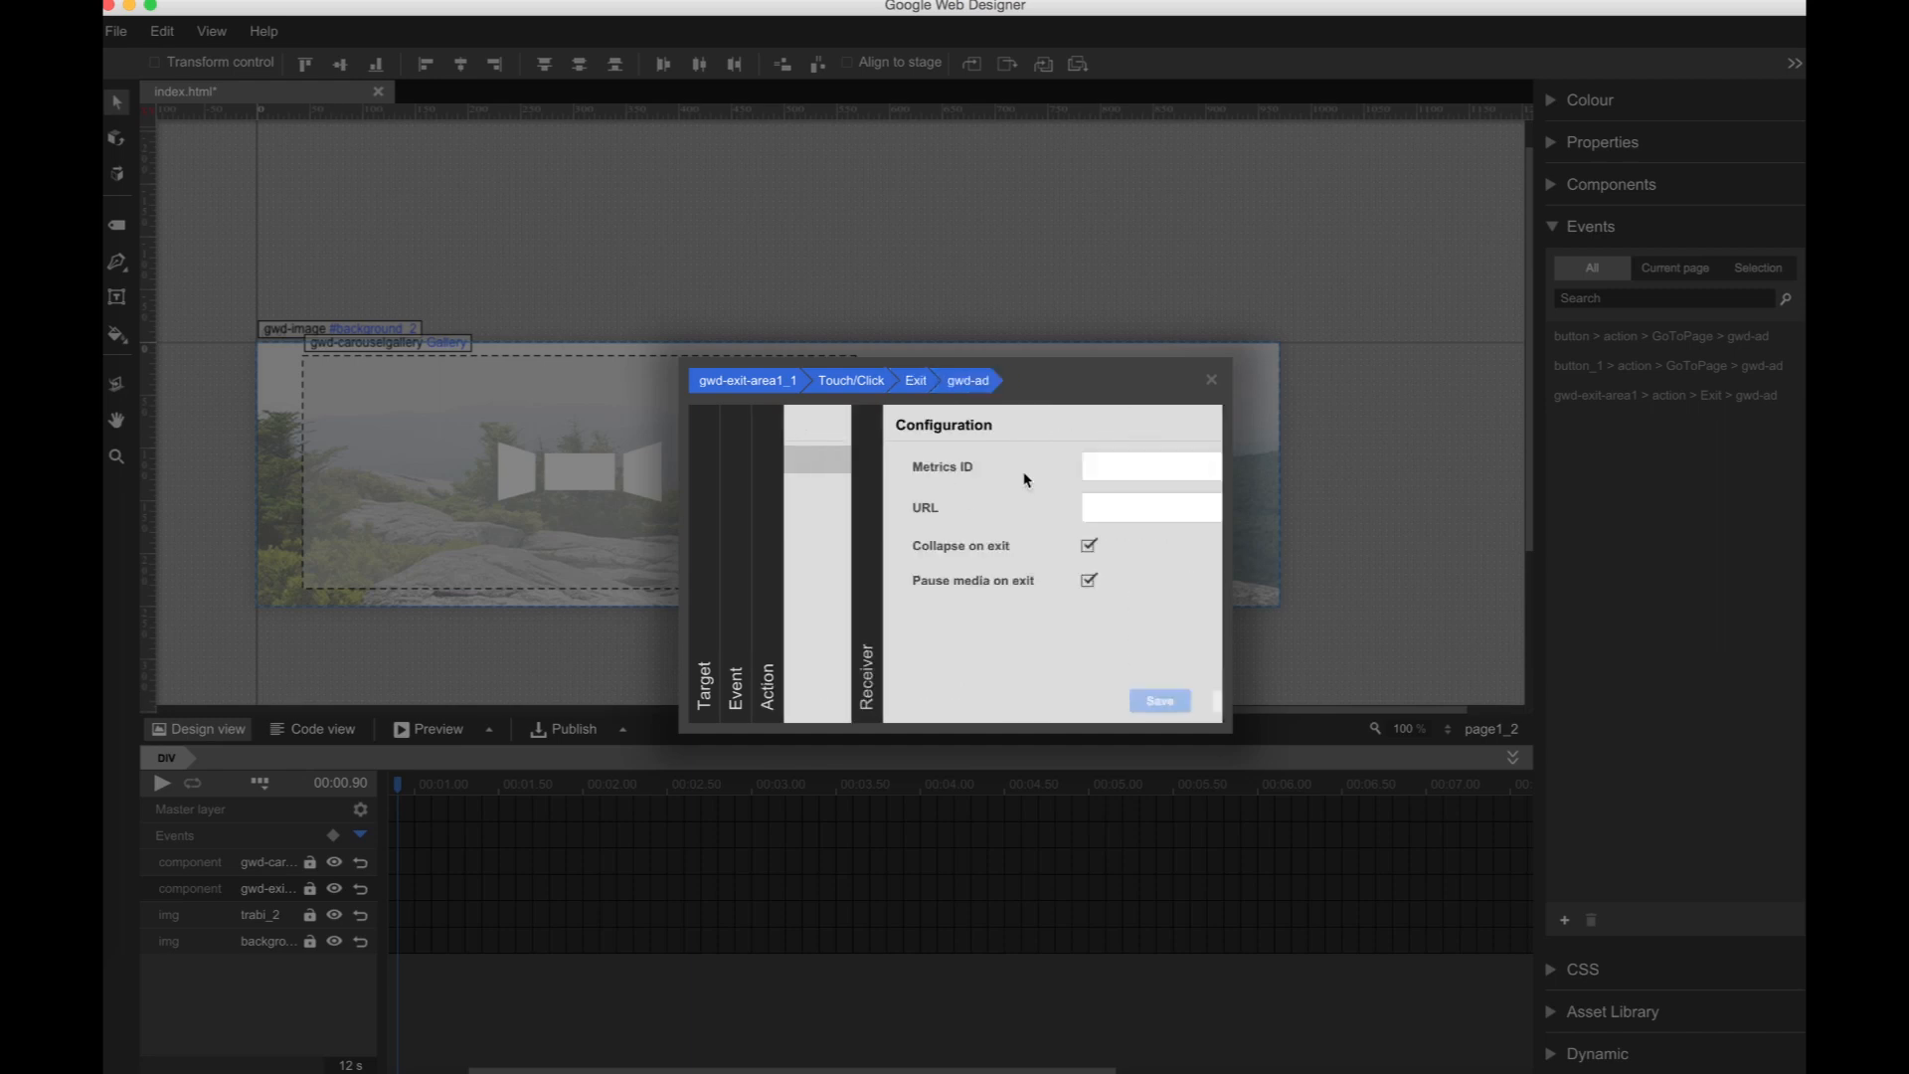
left_click(1100, 468)
type("back")
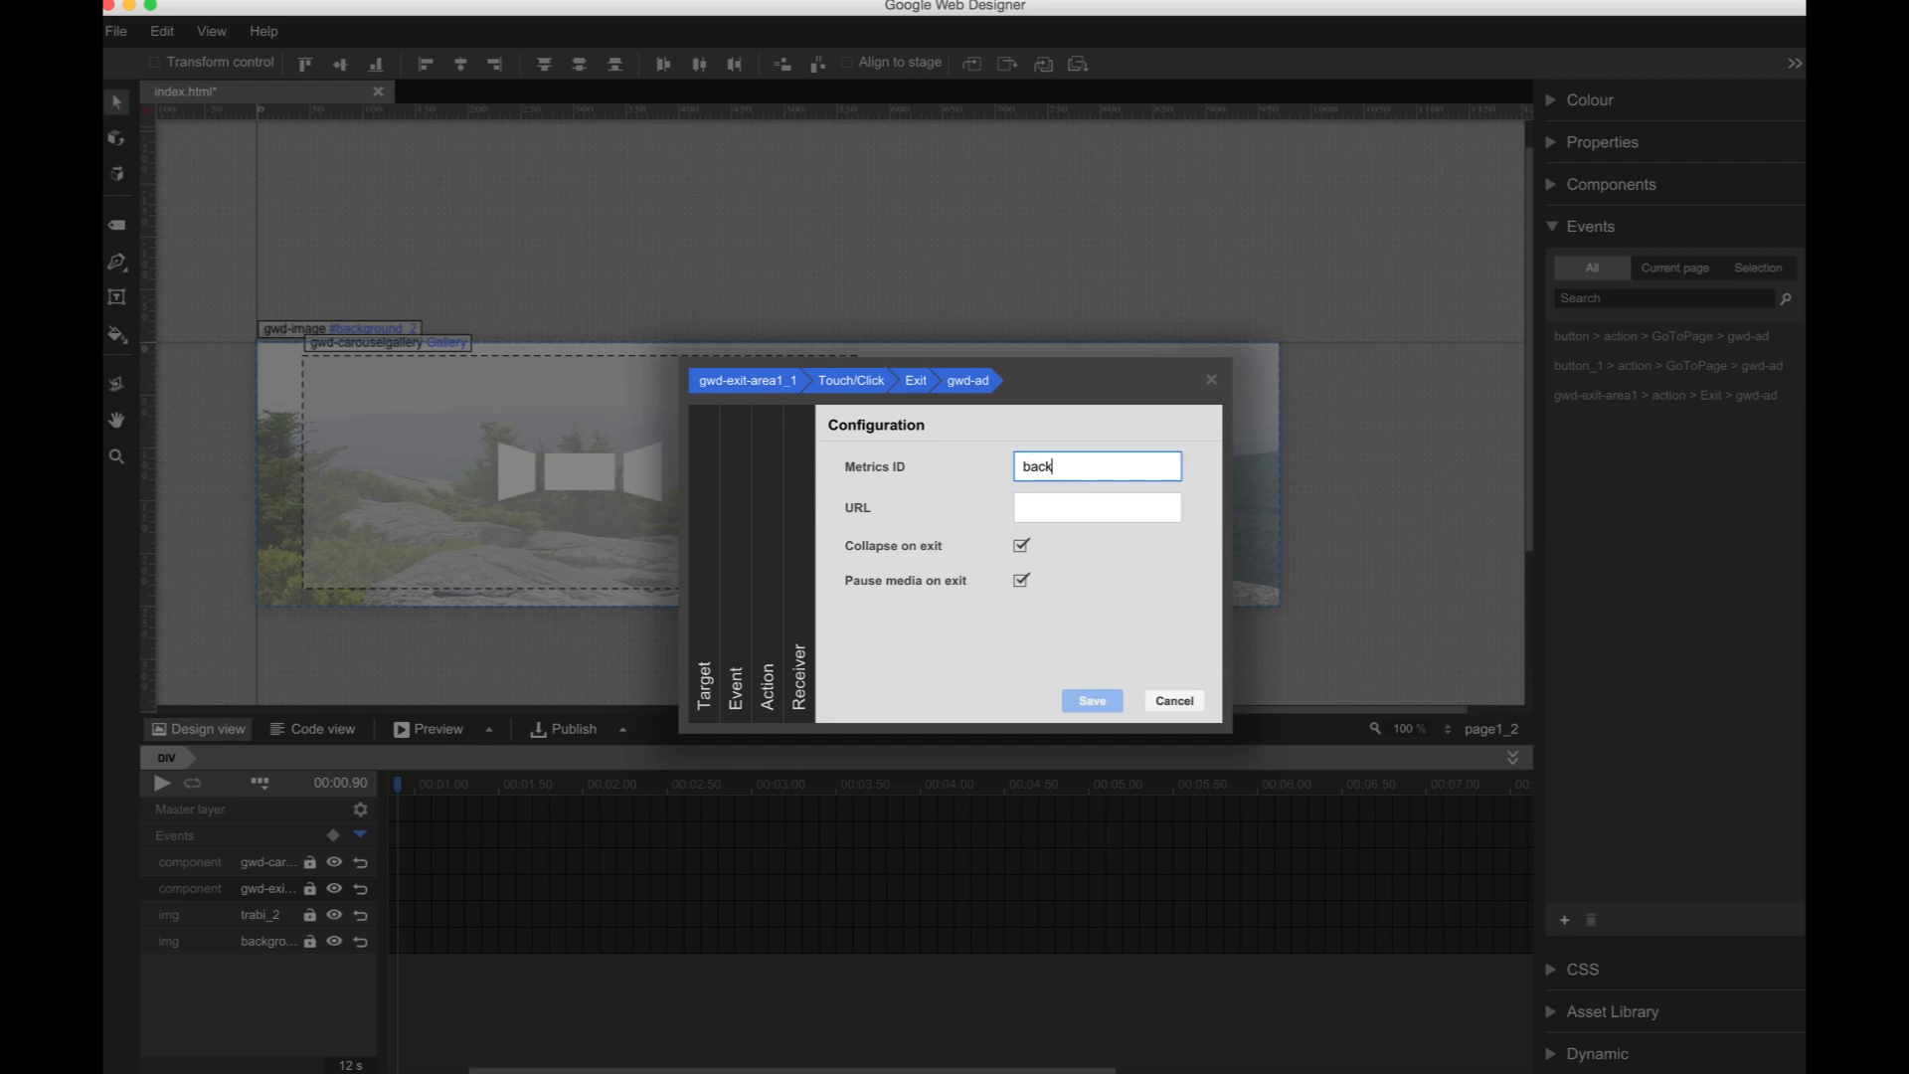
type("grund")
key("BackSpace")
key("BackSpace")
key("BackSpace")
key("BackSpace")
type("round_exit_gallery")
left_click(1097, 507)
type("http://www.go")
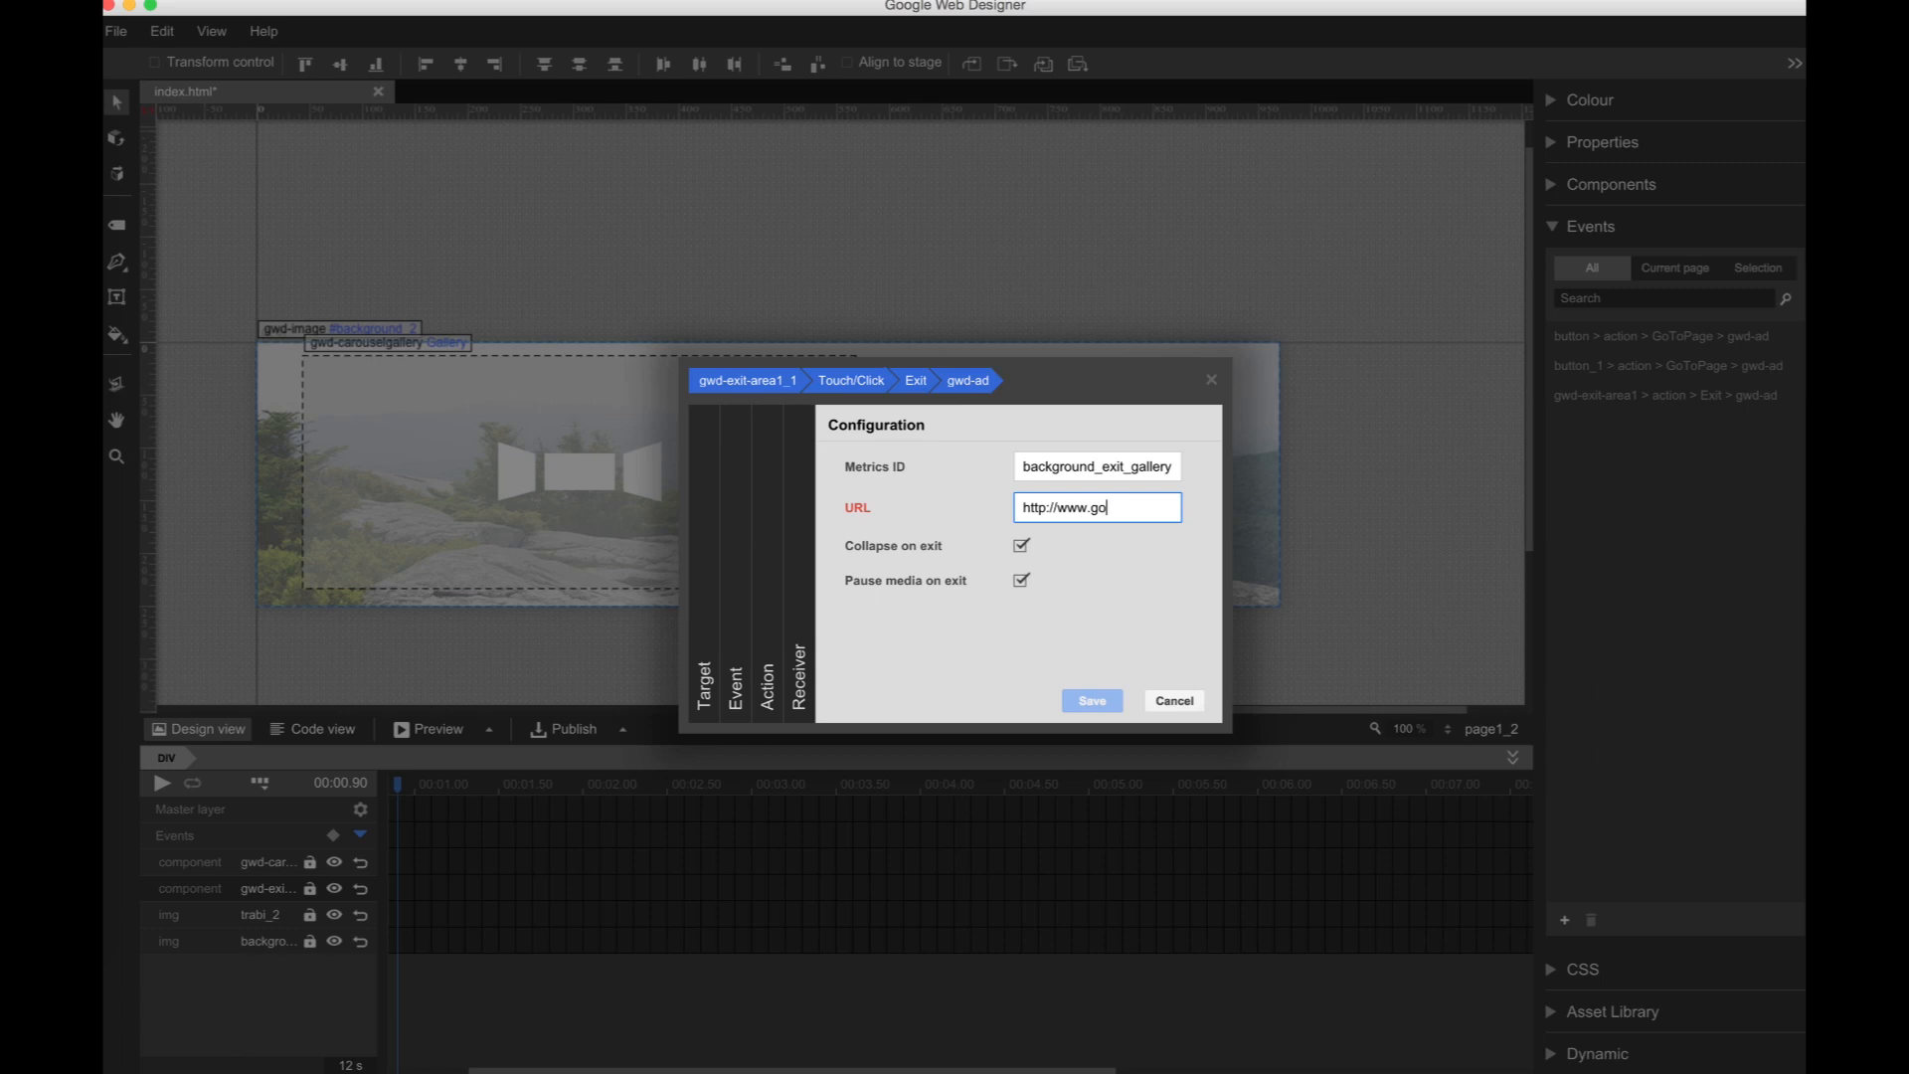
type("ogle.com")
left_click(1022, 546)
left_click(1093, 700)
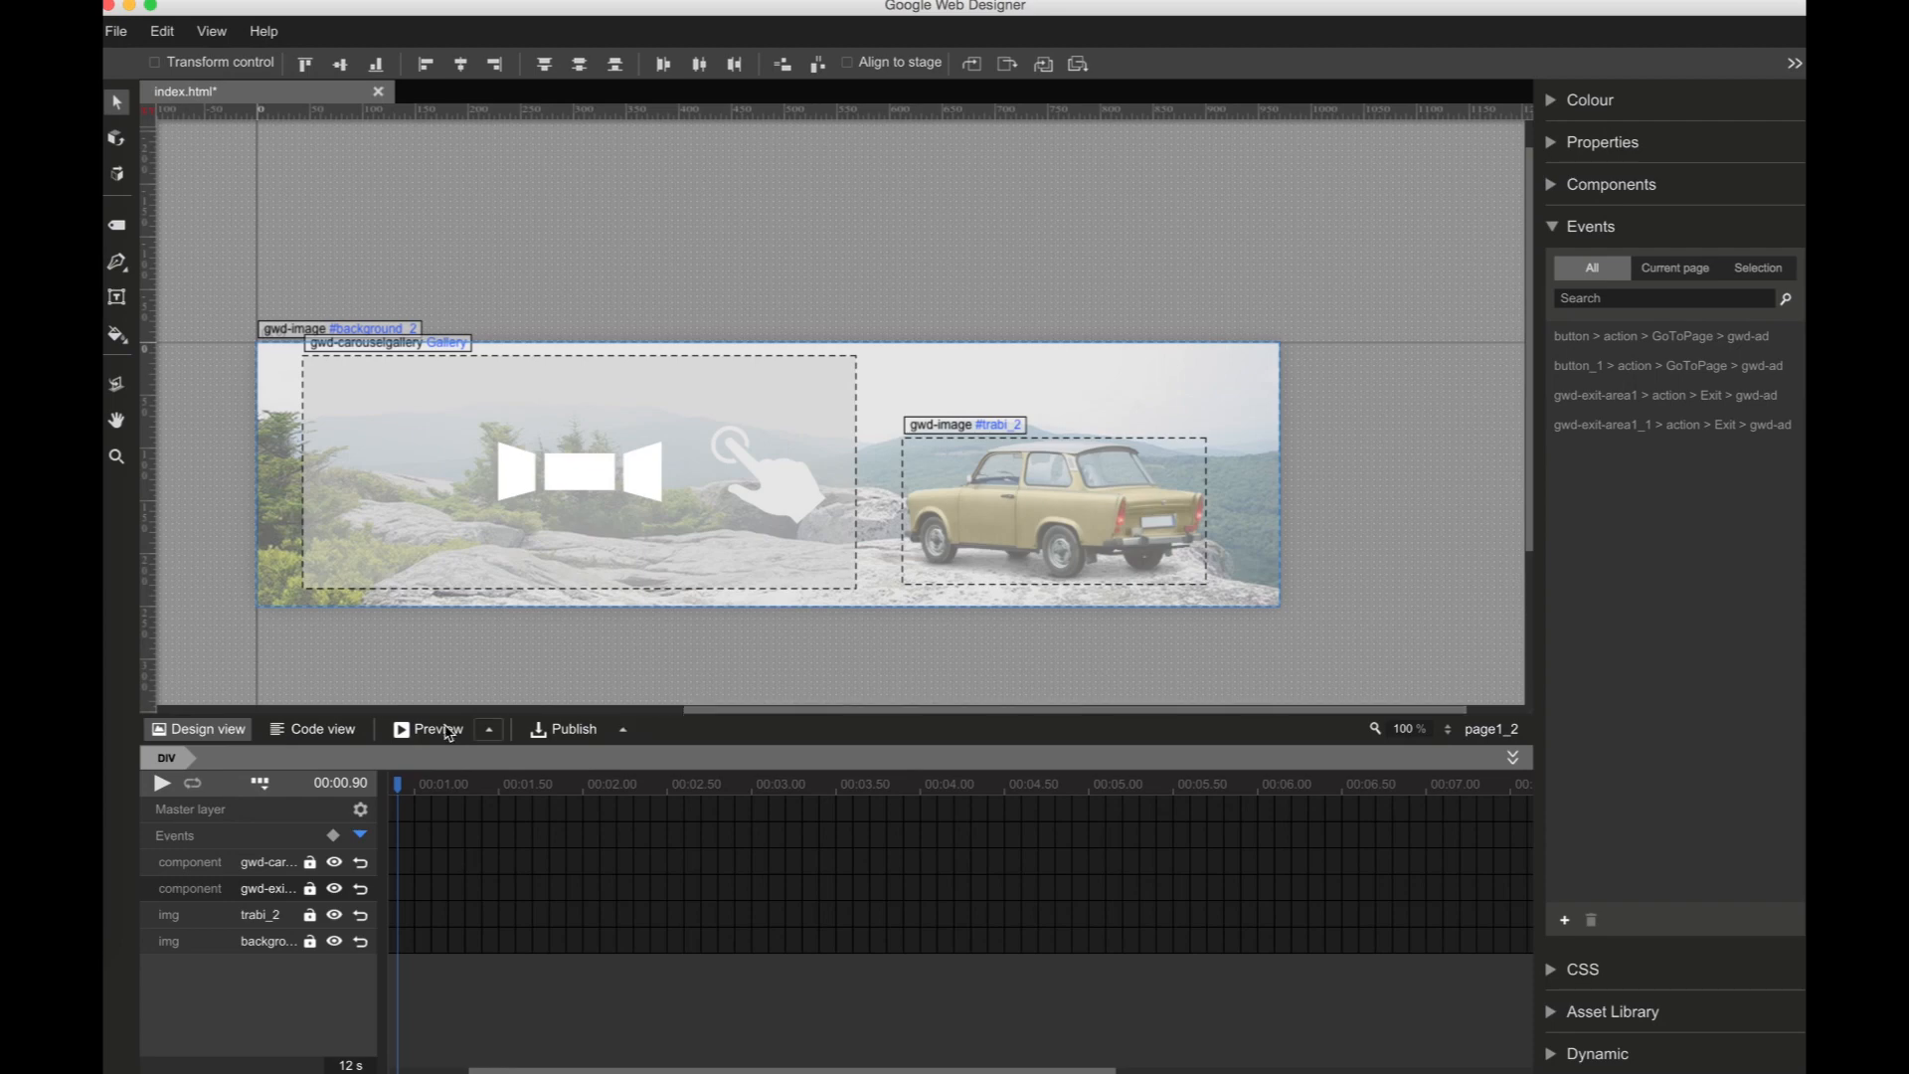
Step: Preview the banner in the browser, test the background exit on the video page, and close the preview to return to the design
left_click(448, 734)
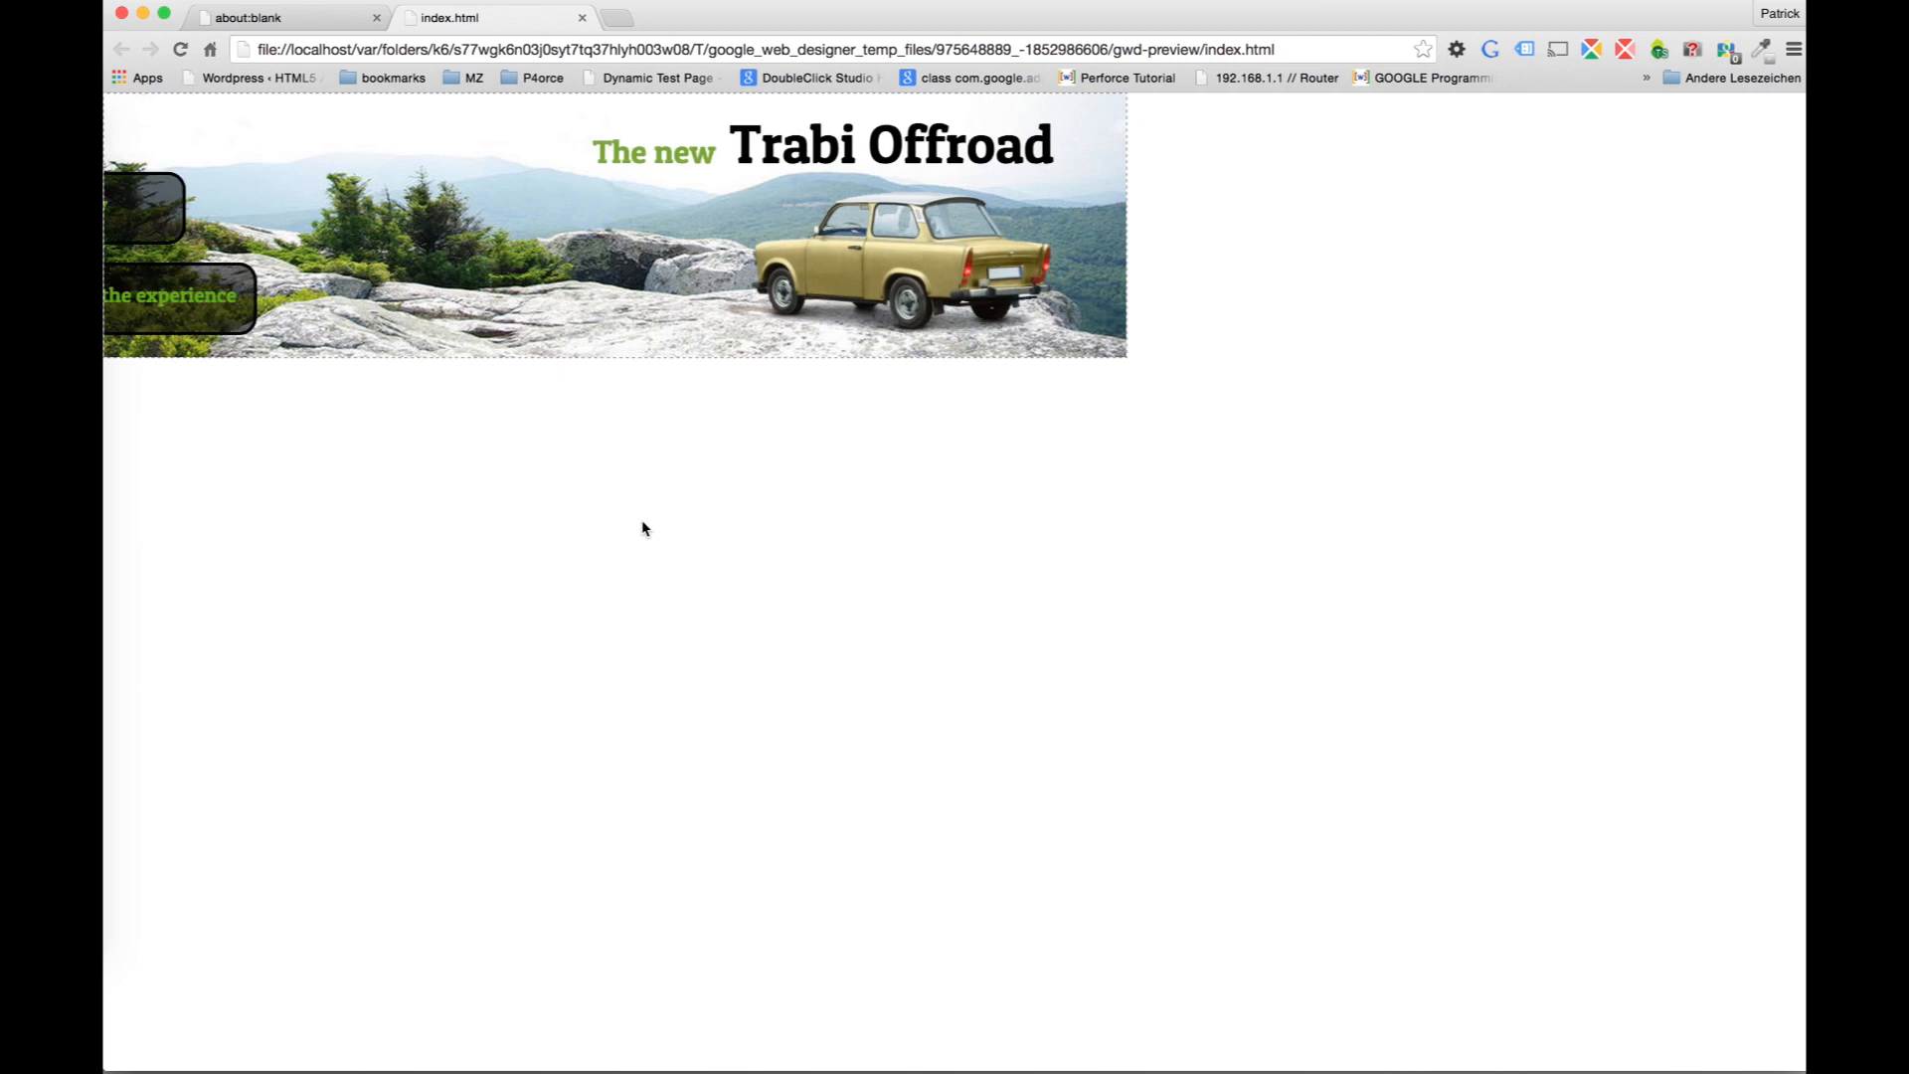
left_click(260, 303)
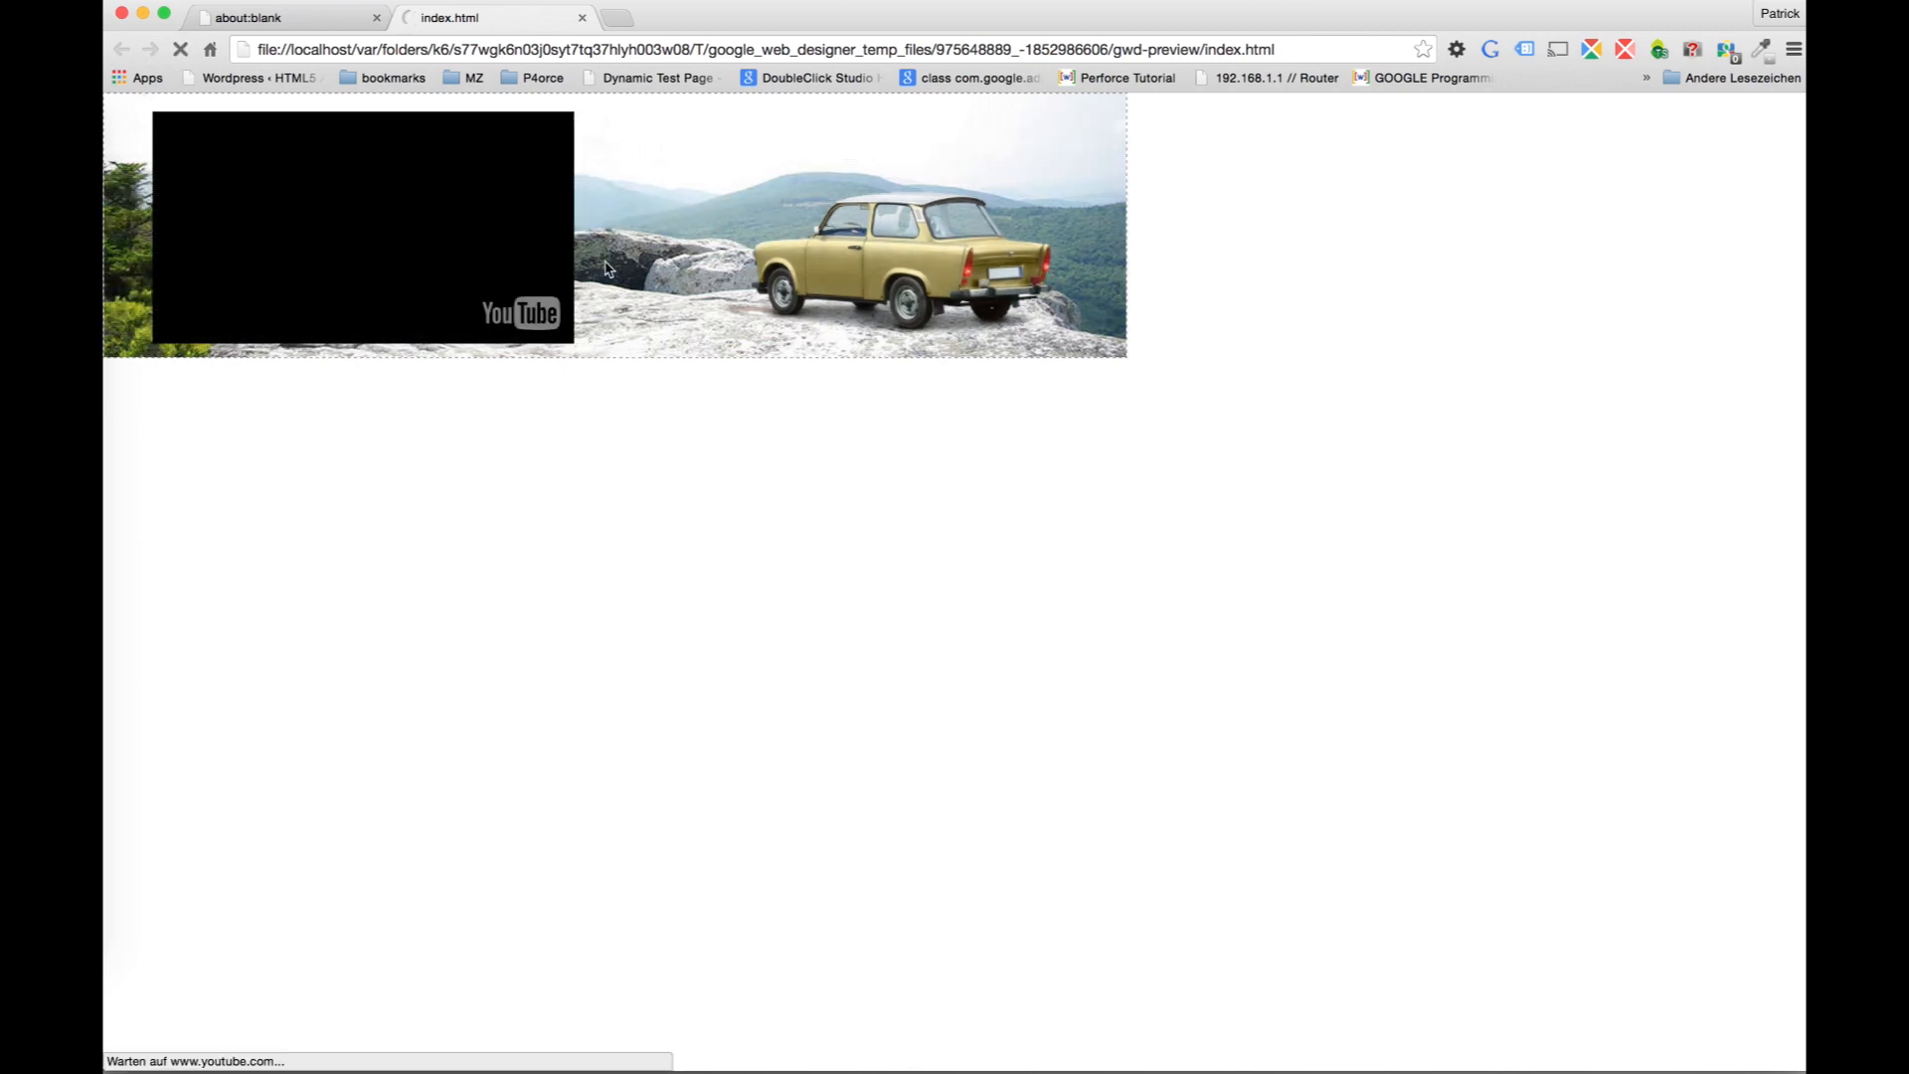
left_click(657, 274)
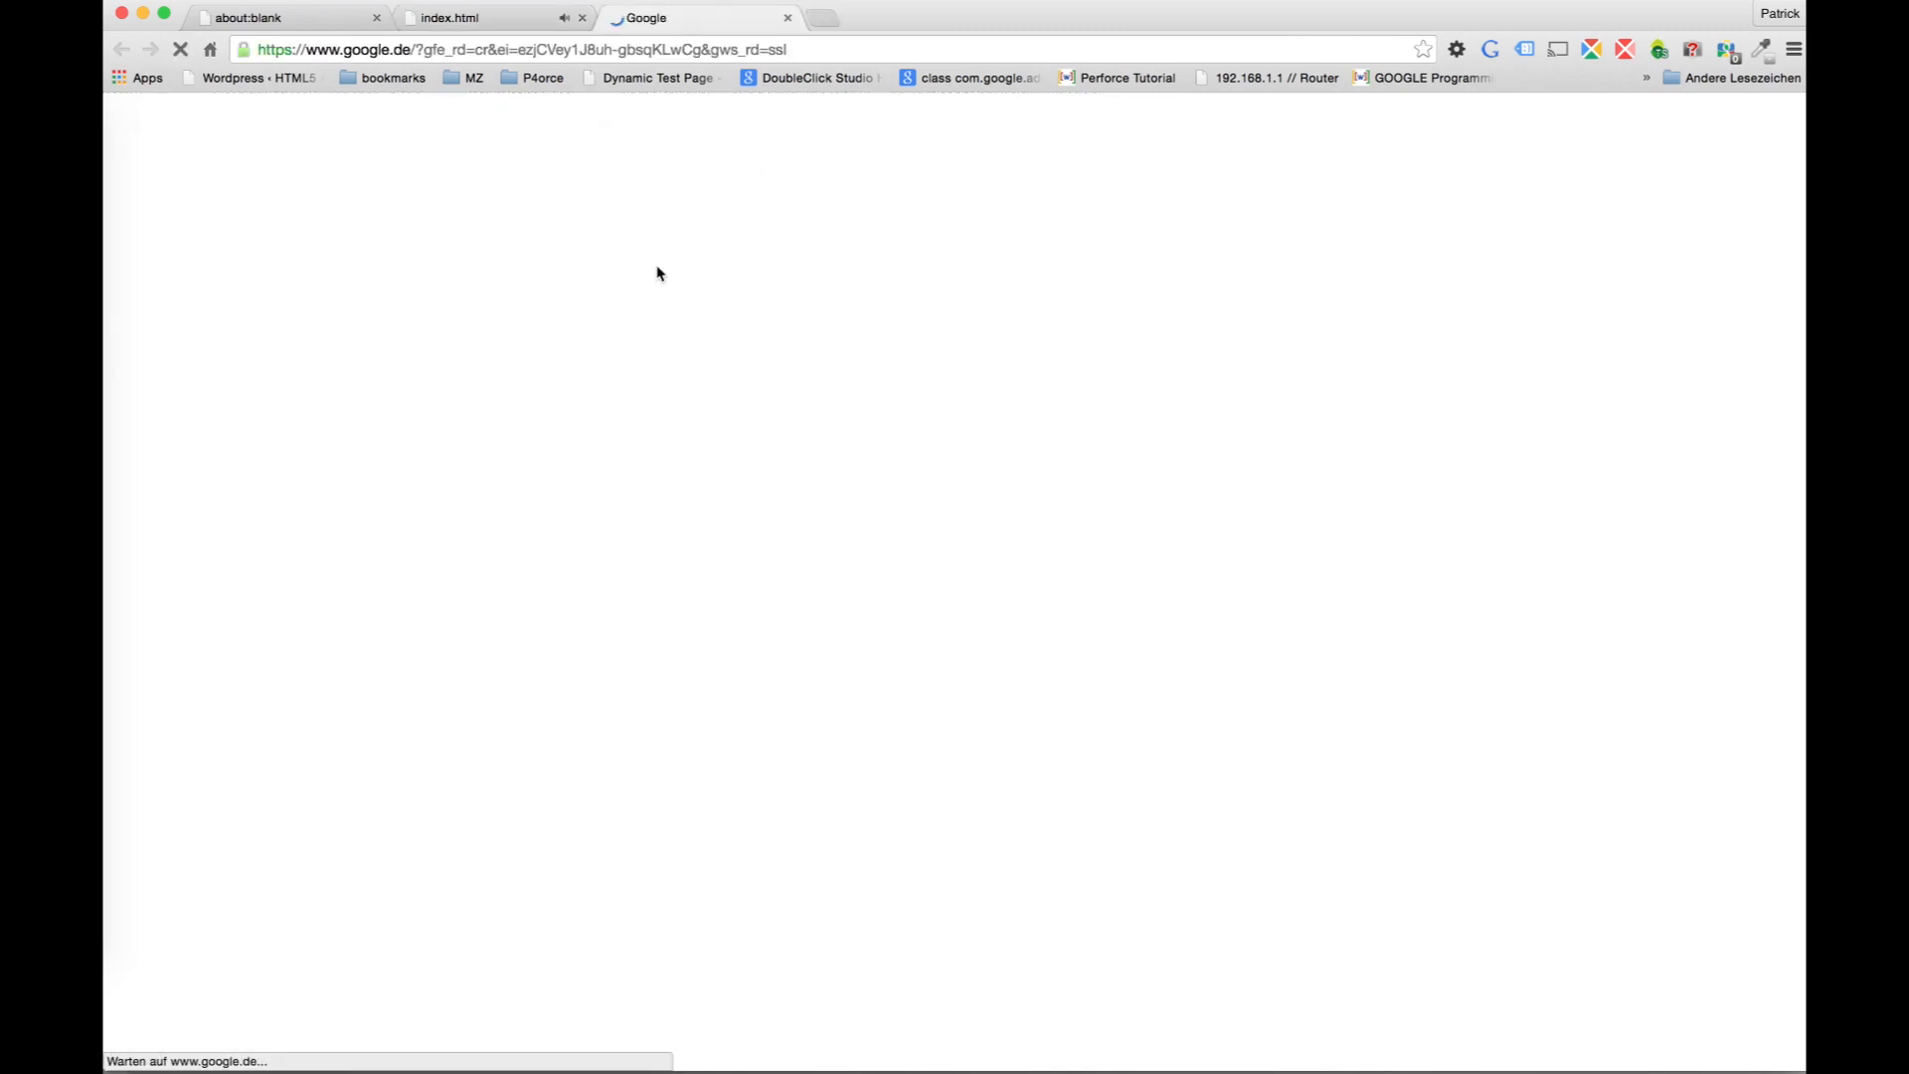
left_click(789, 21)
left_click(582, 19)
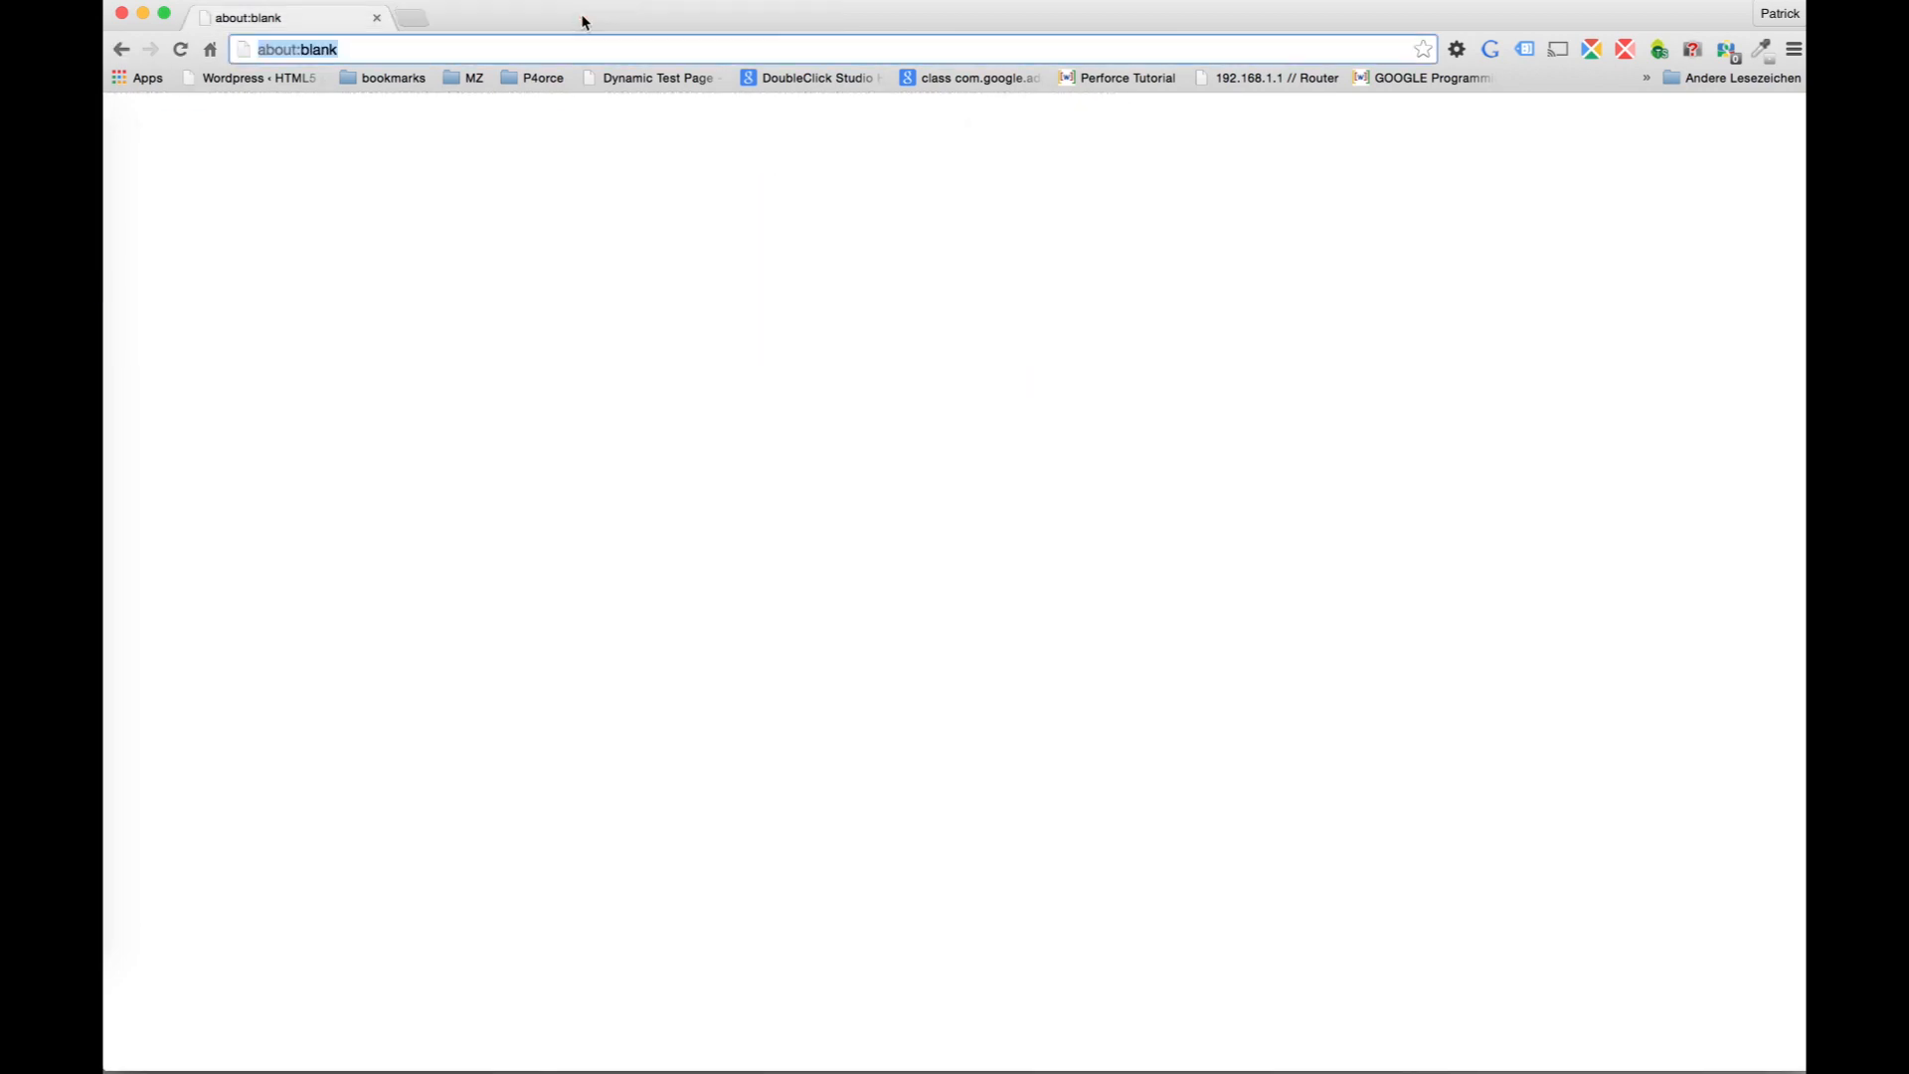
key("ctrl+Right")
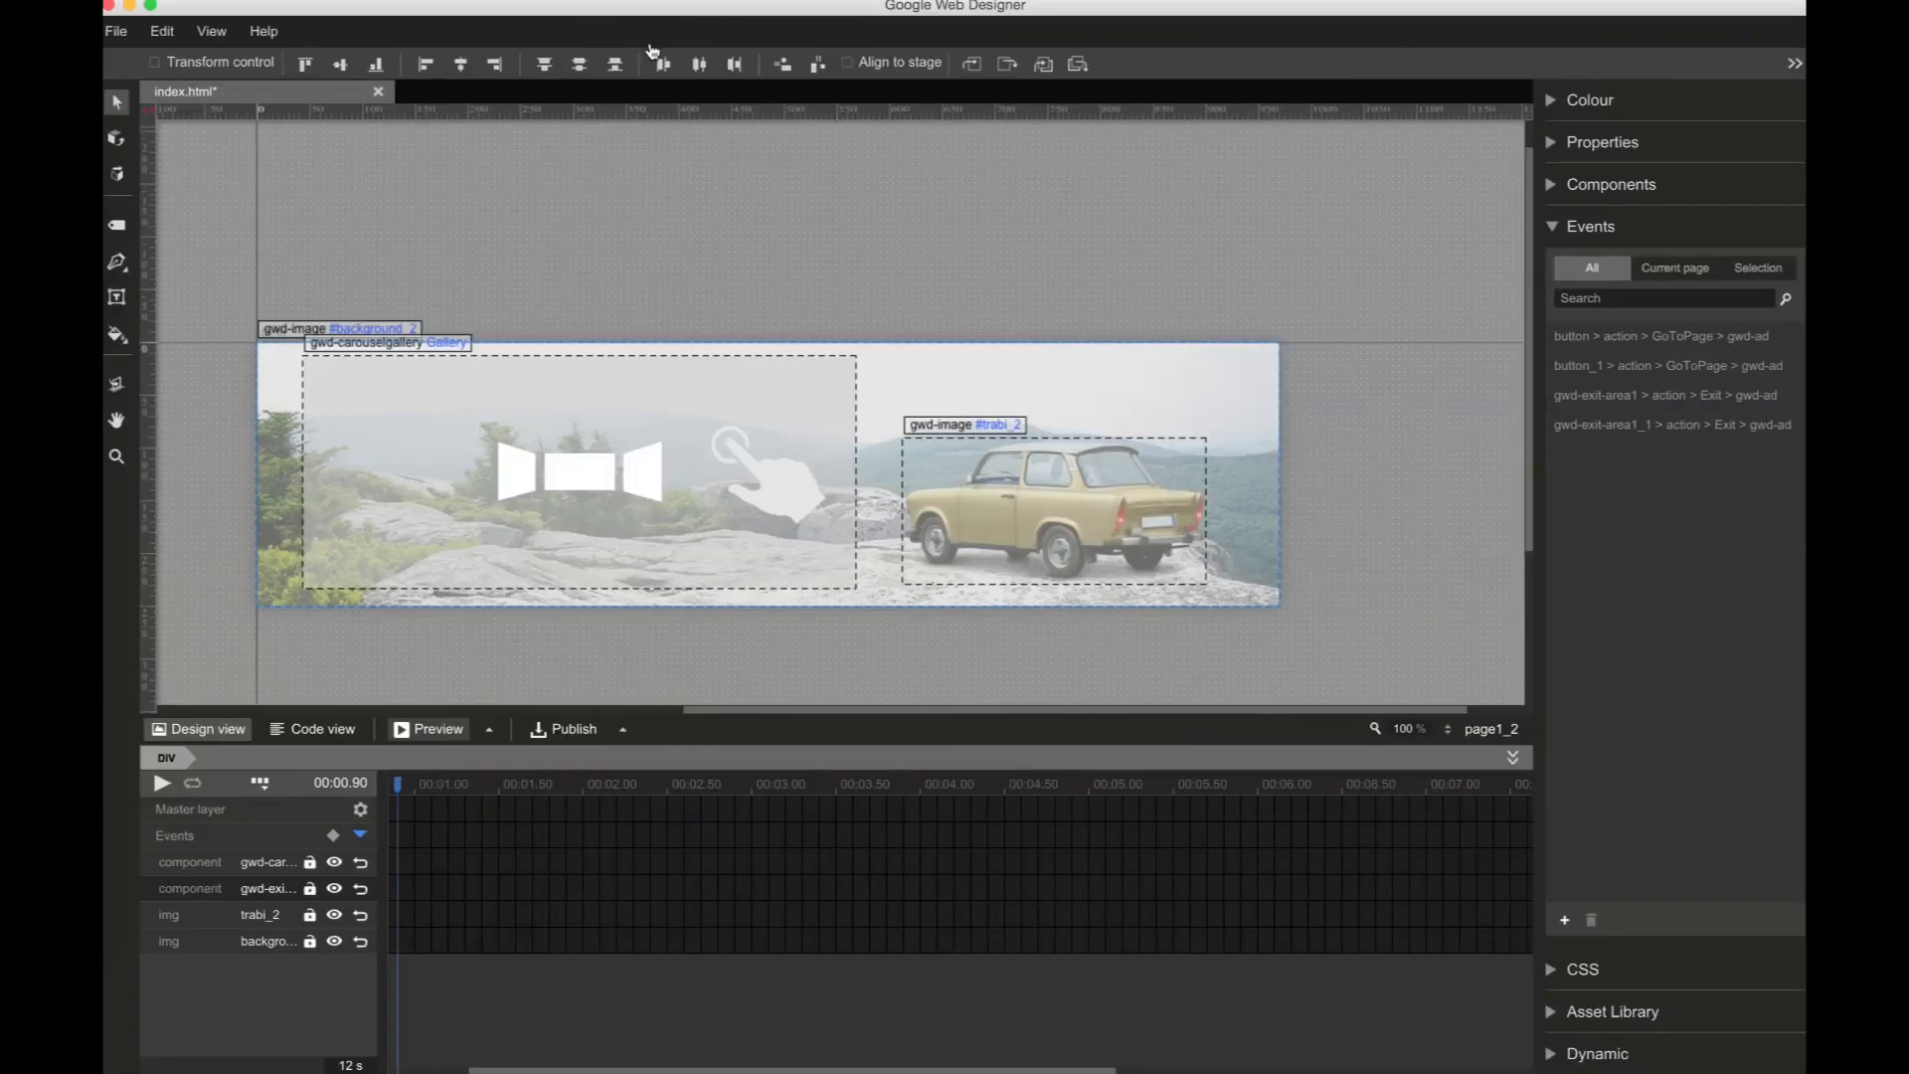
Step: Publish the banner locally as index.zip with a black border added
left_click(623, 732)
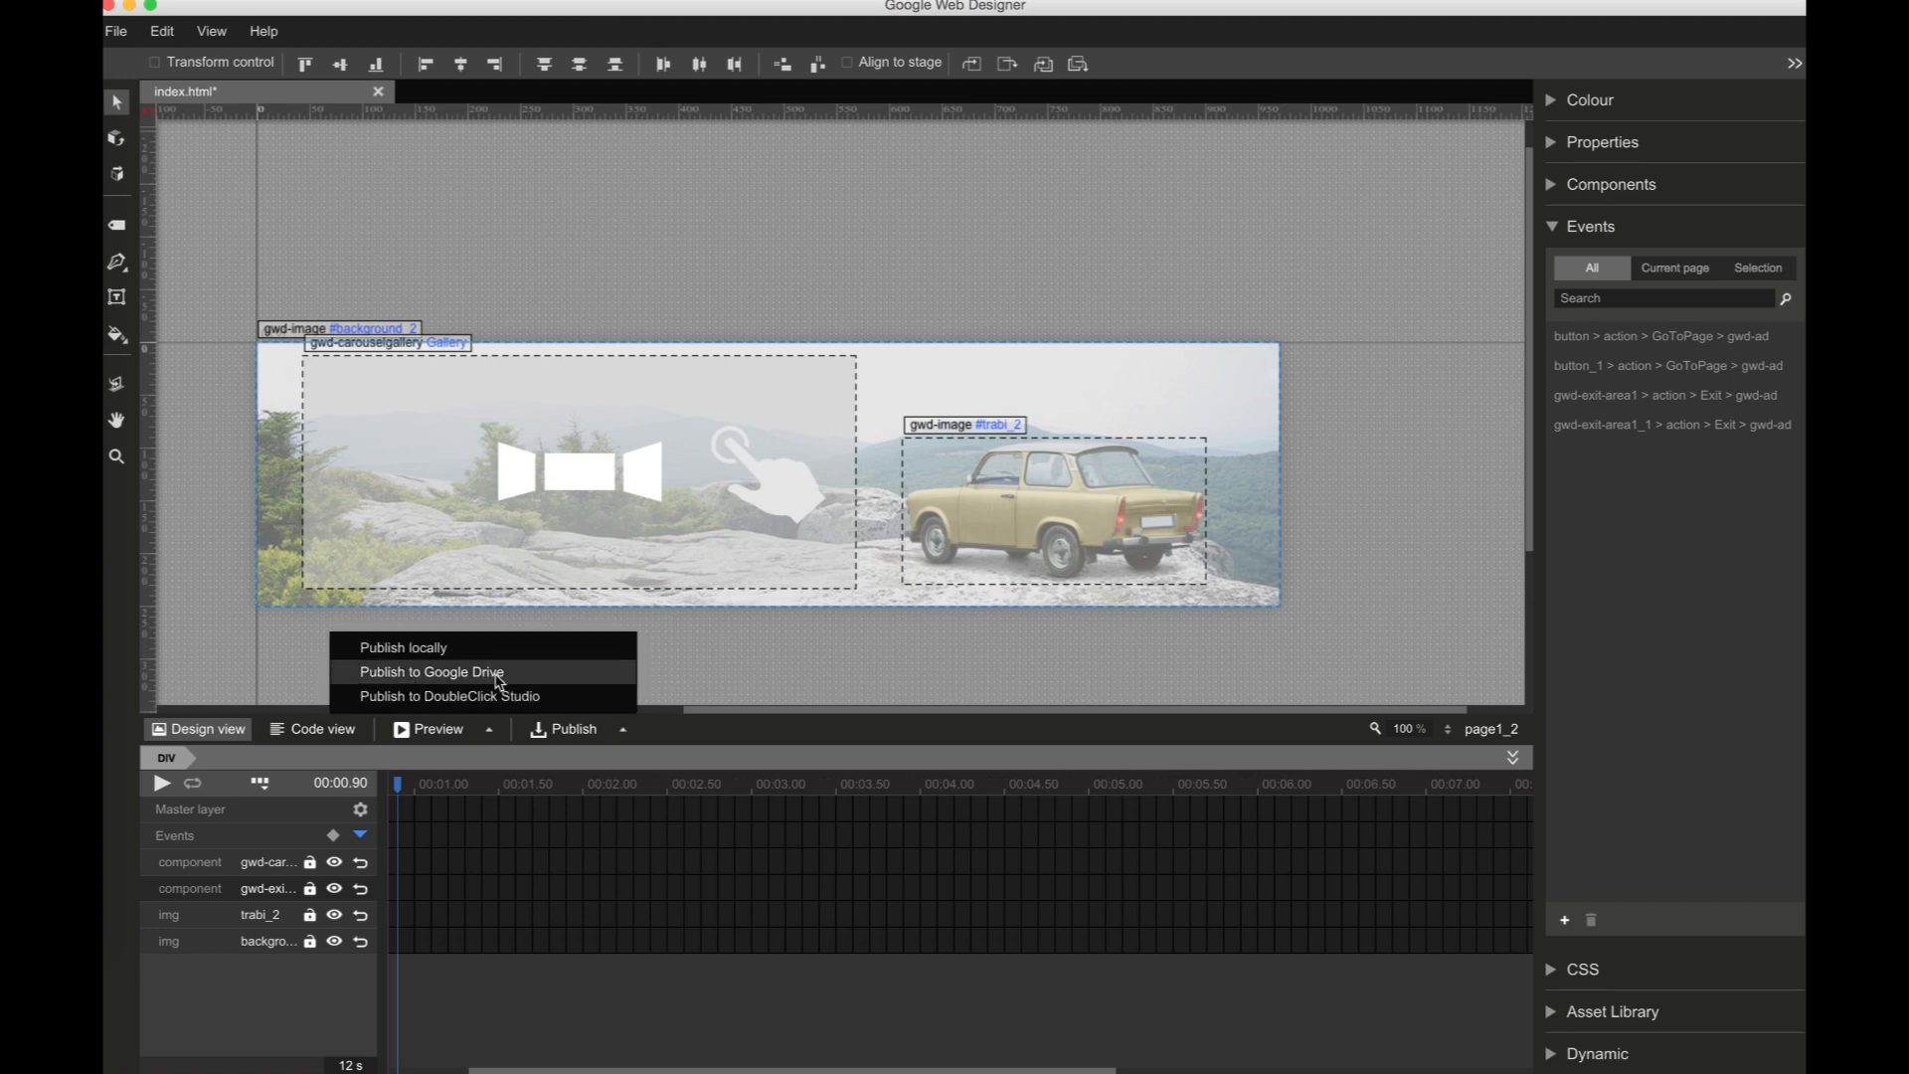
left_click(435, 656)
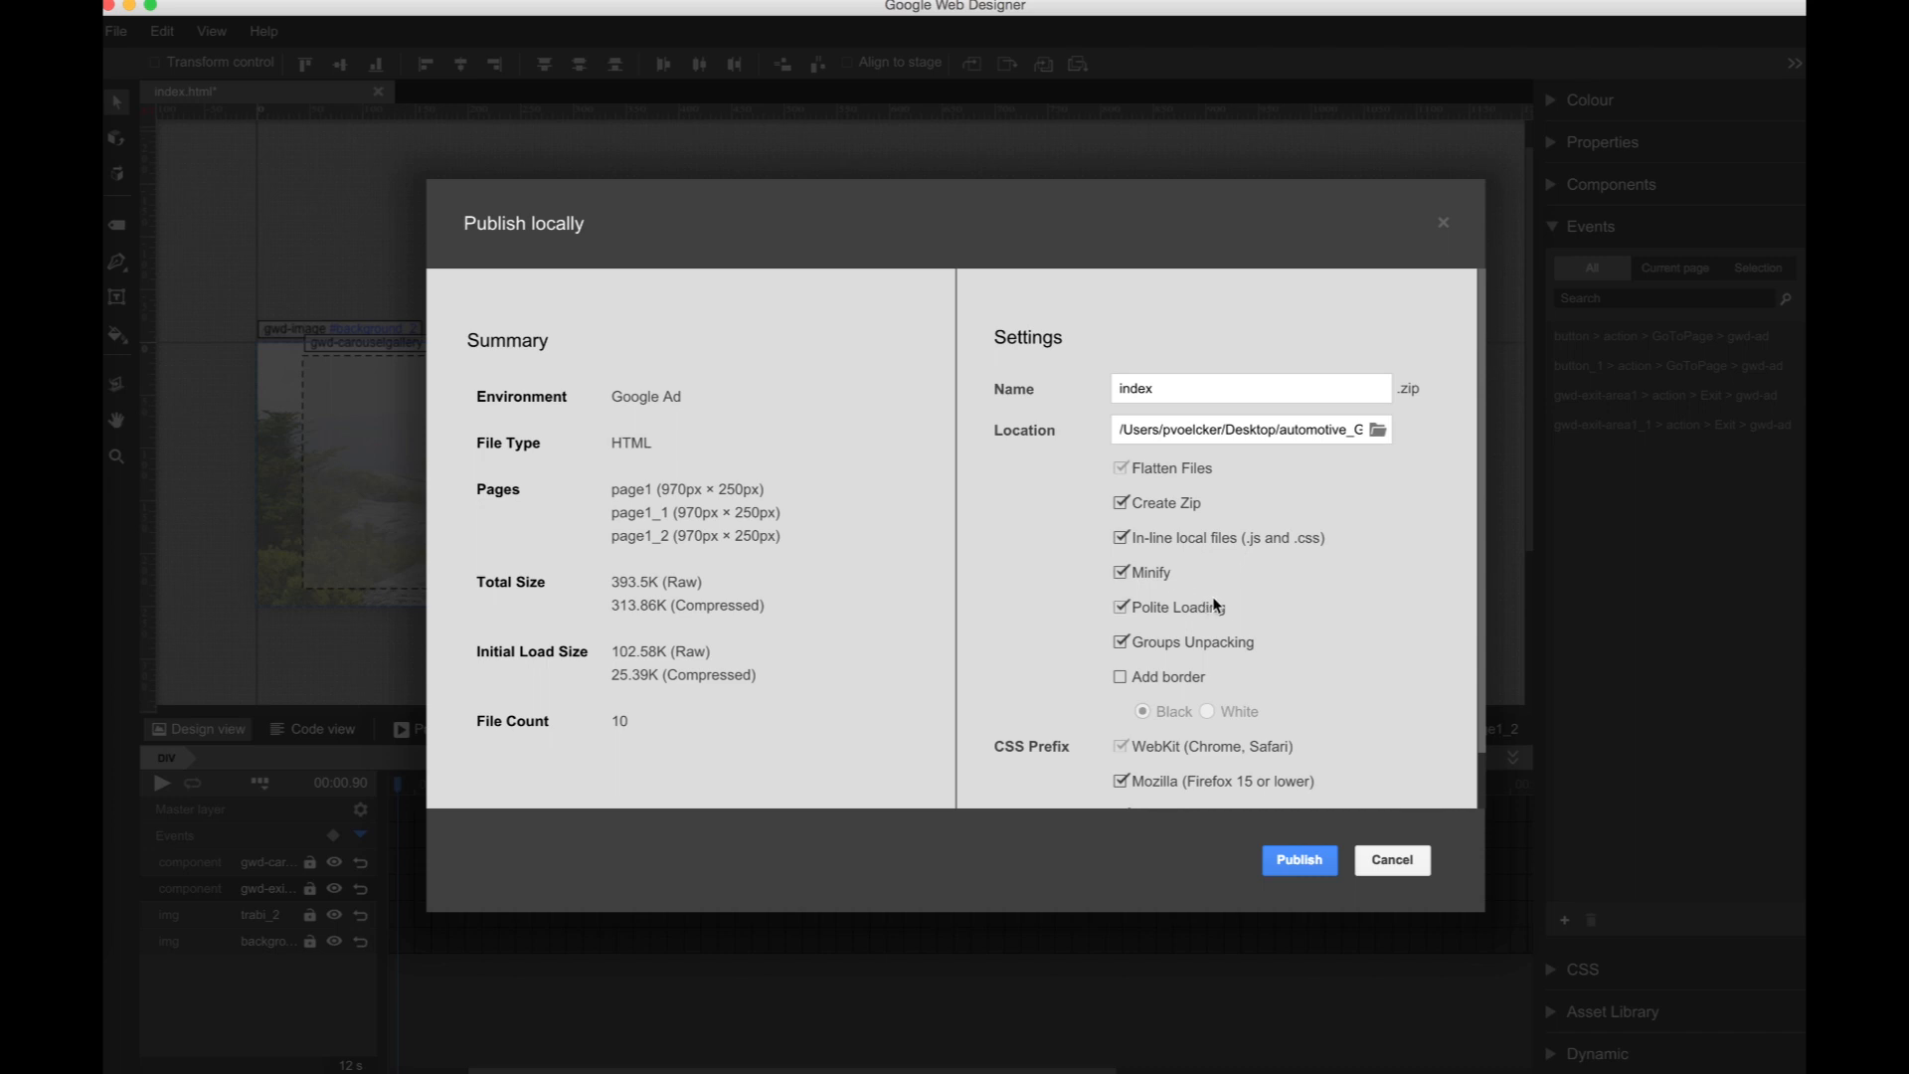
left_click(1120, 678)
left_click(1208, 712)
scroll(1142, 710, "down", 2)
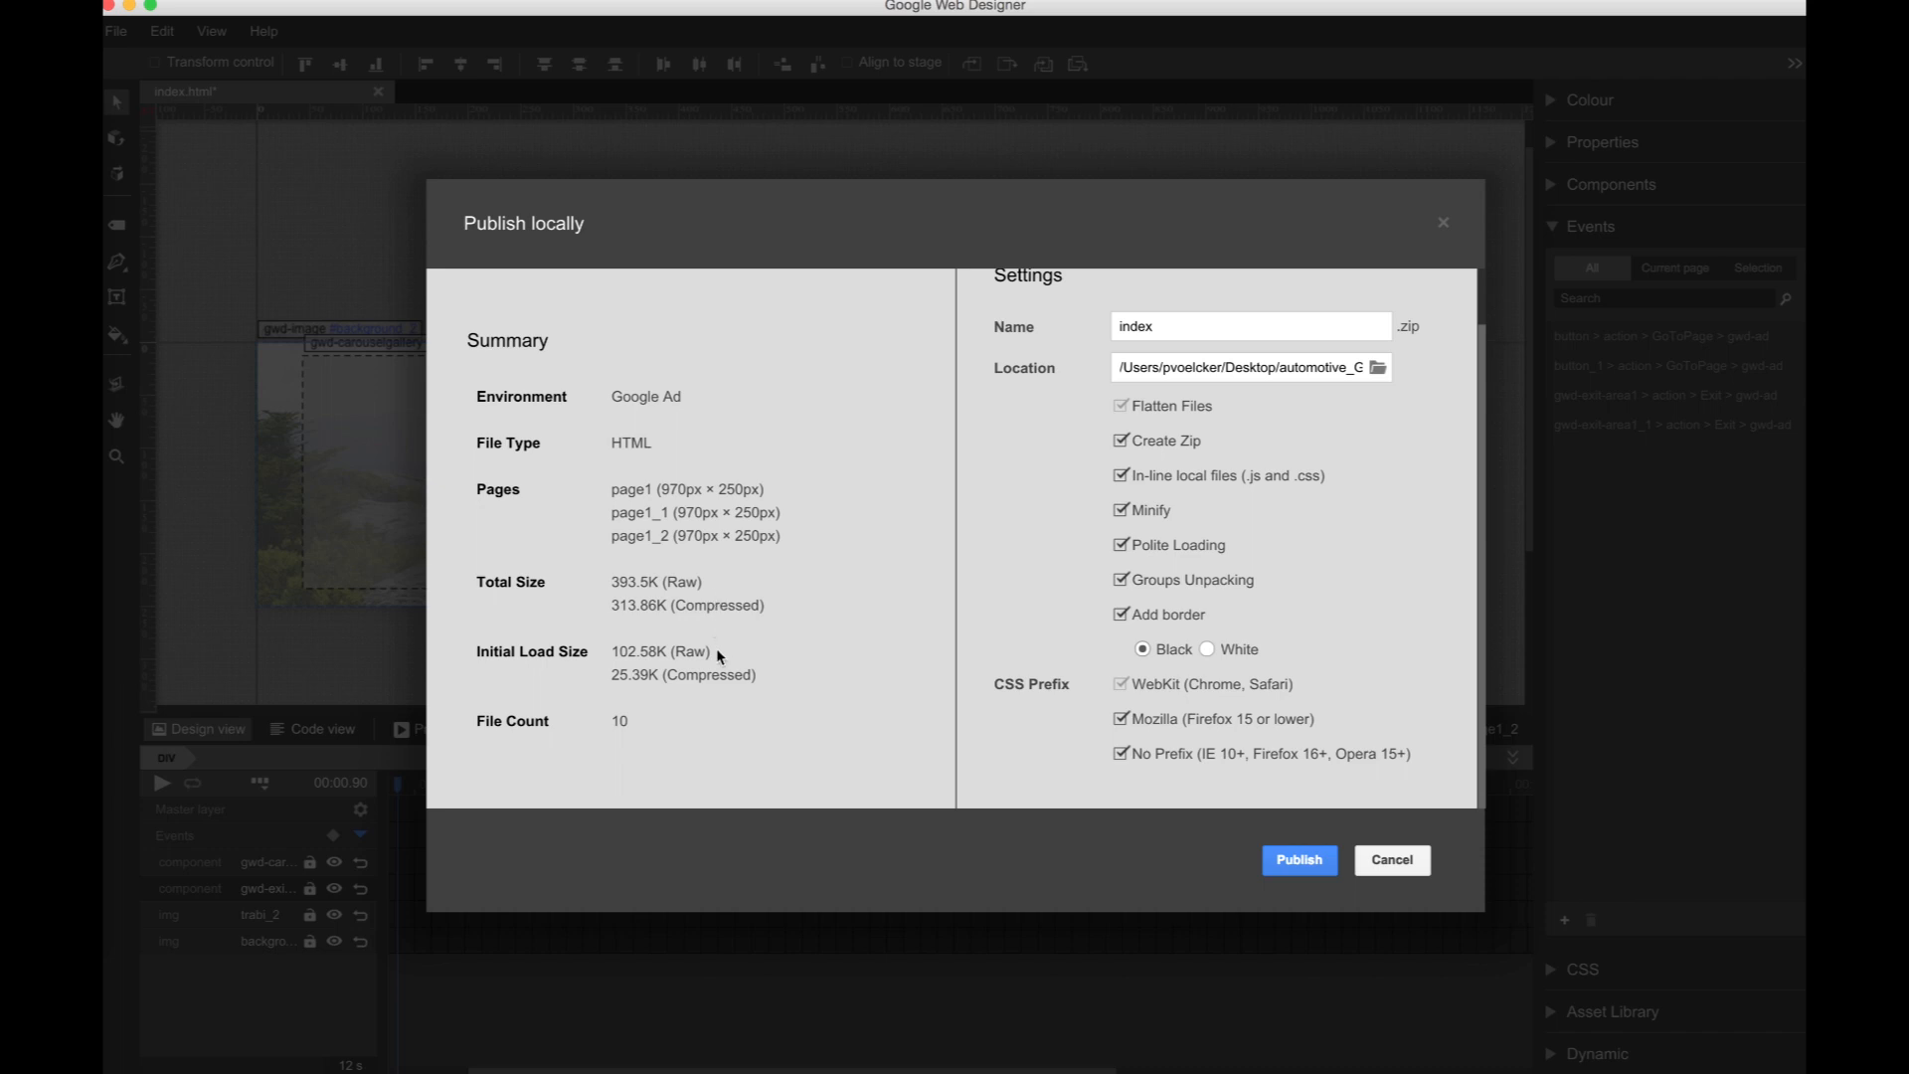
left_click(1300, 862)
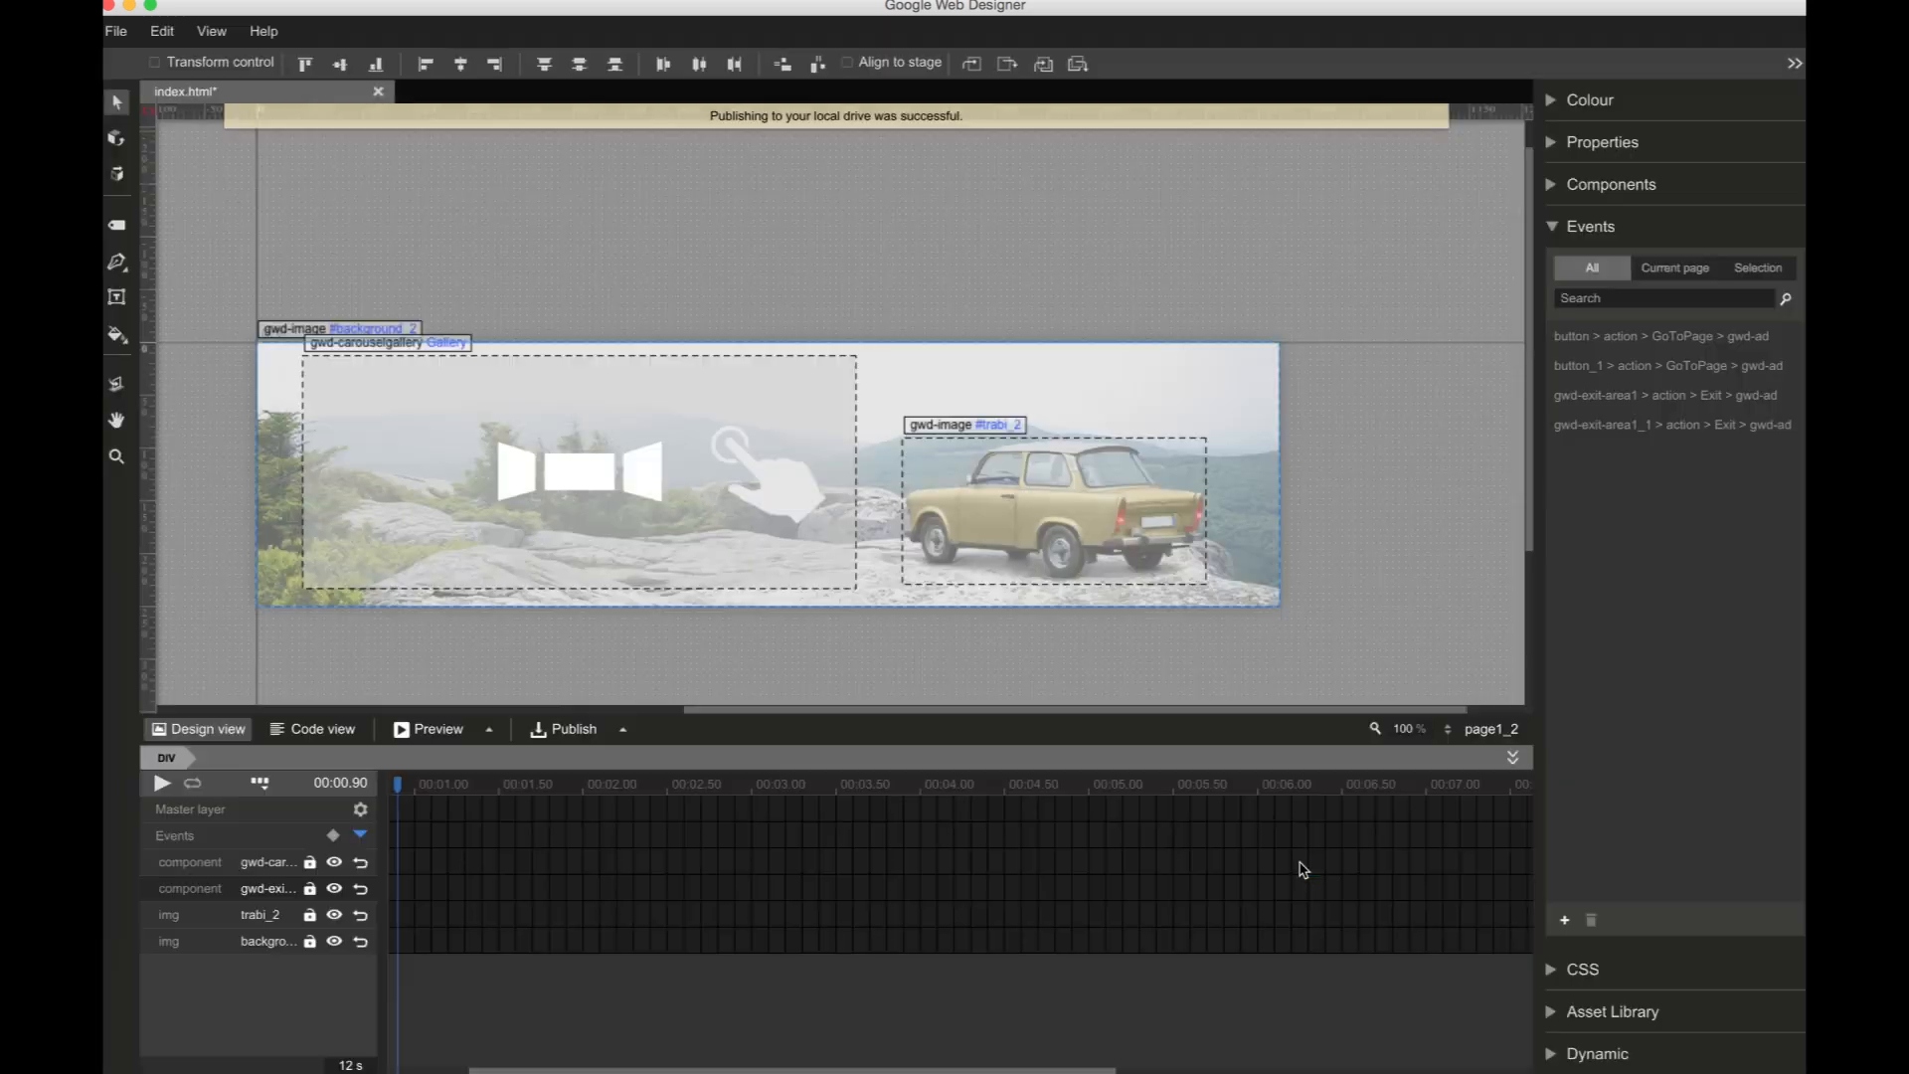